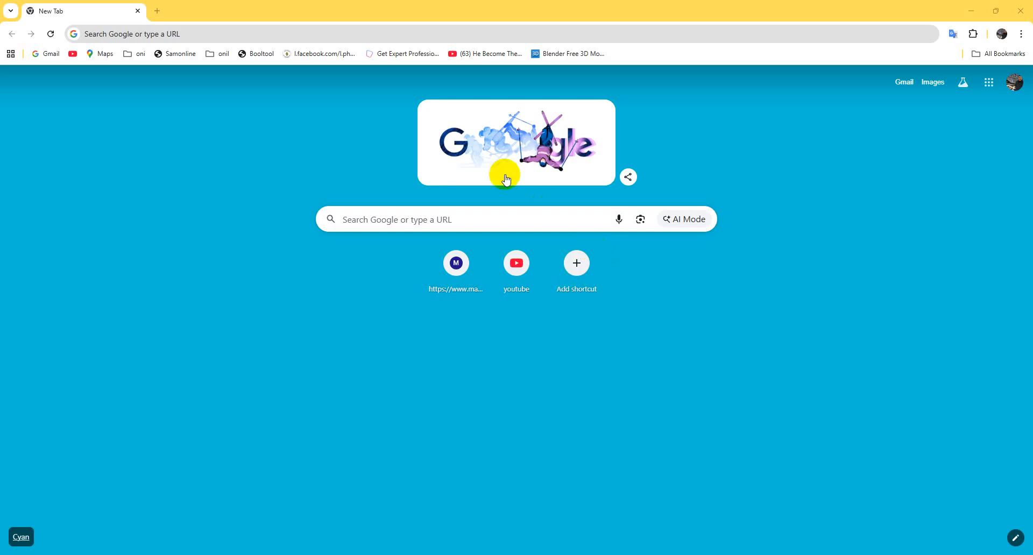
# Search Google for "cad floor plan" and show the image results
pyautogui.click(433, 34)
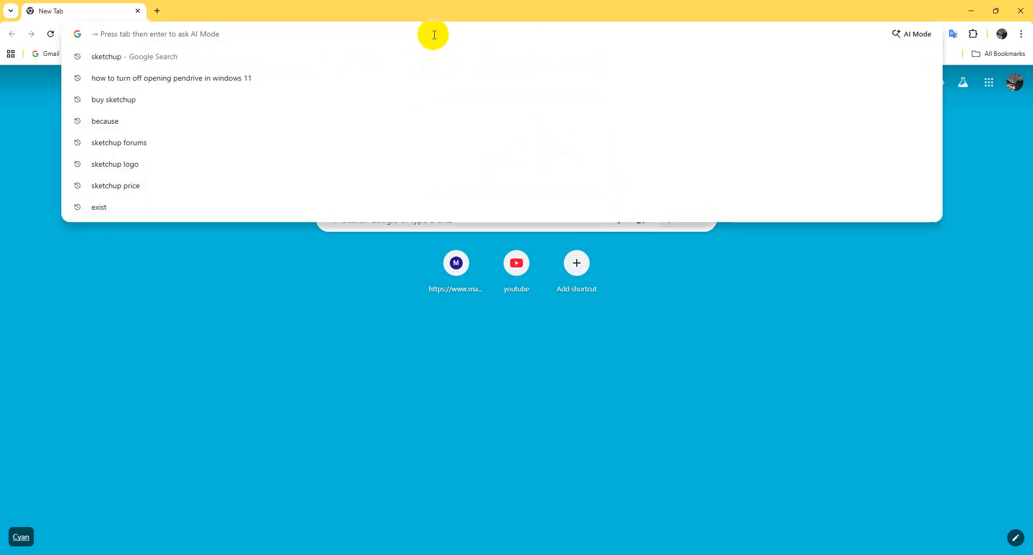
pyautogui.write('cad ')
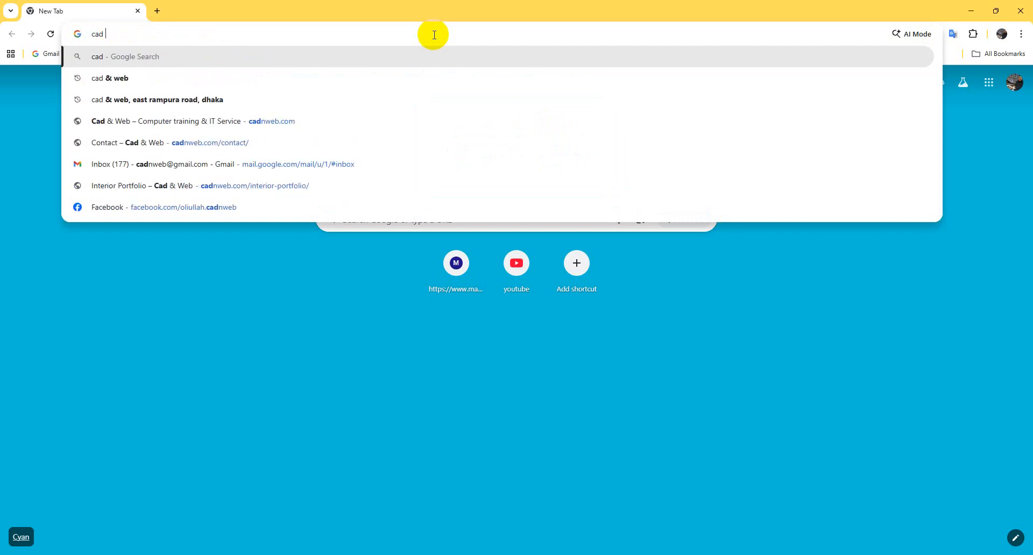
pyautogui.write('pa')
pyautogui.press('BackSpace')
pyautogui.press('BackSpace')
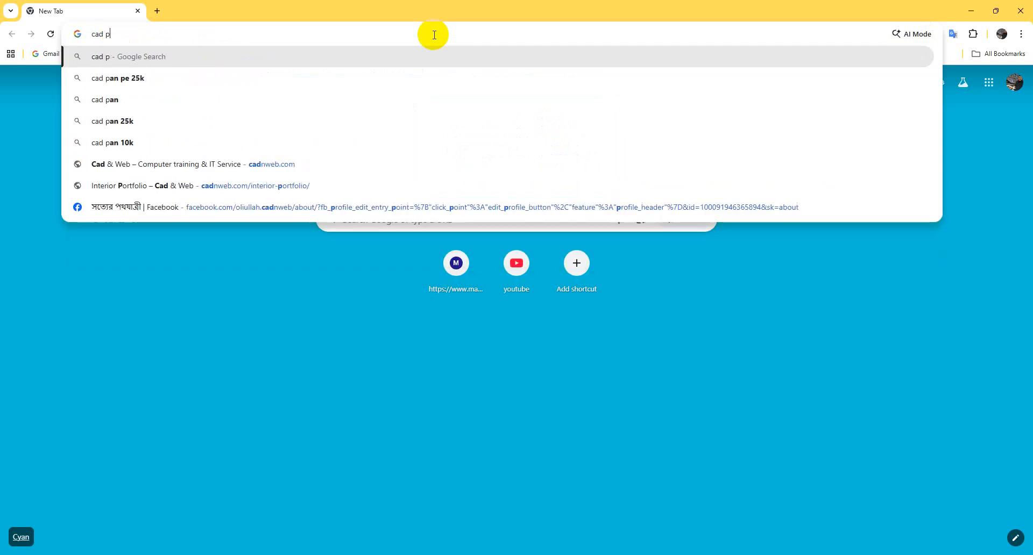
pyautogui.write('plan')
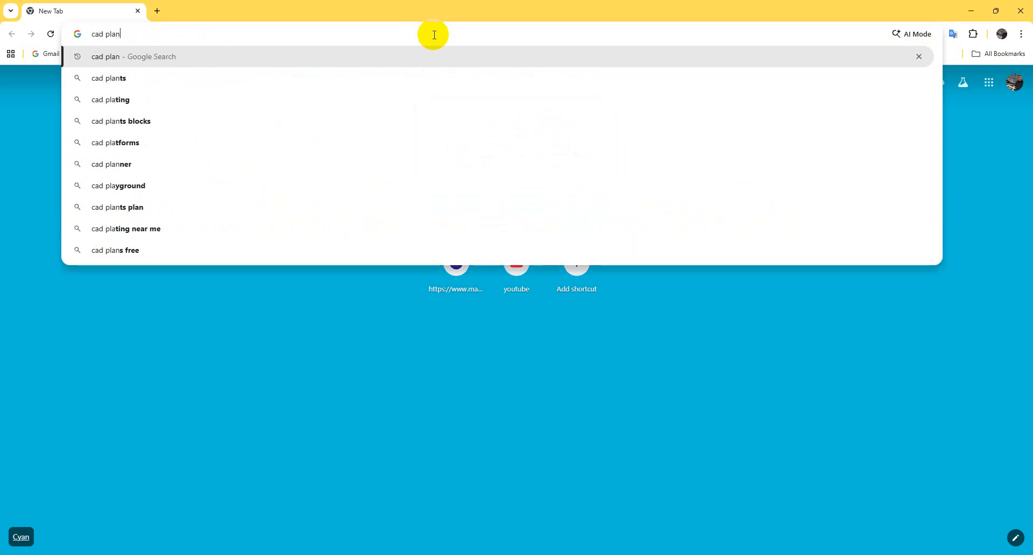
pyautogui.press('BackSpace')
pyautogui.press('BackSpace')
pyautogui.write('floor')
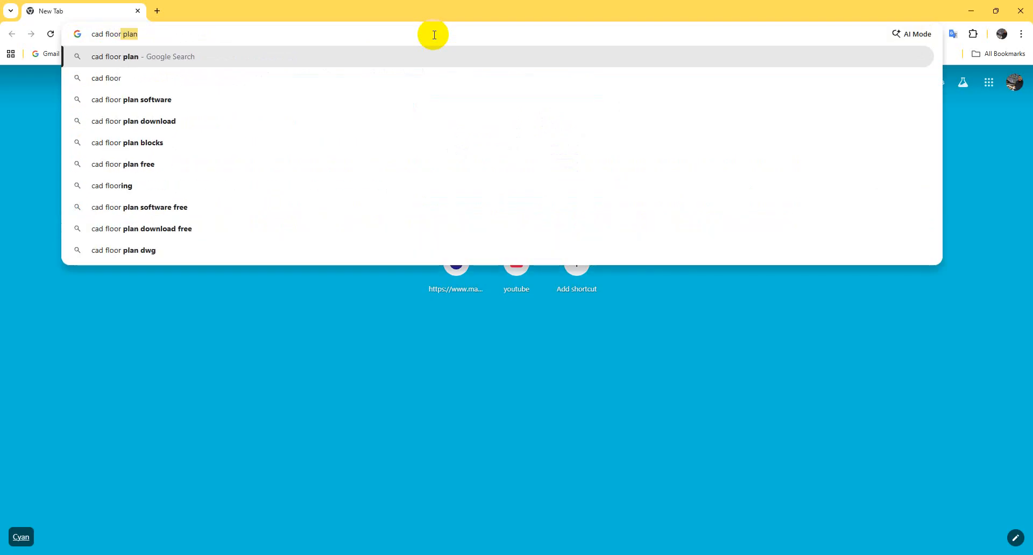
pyautogui.press('Return')
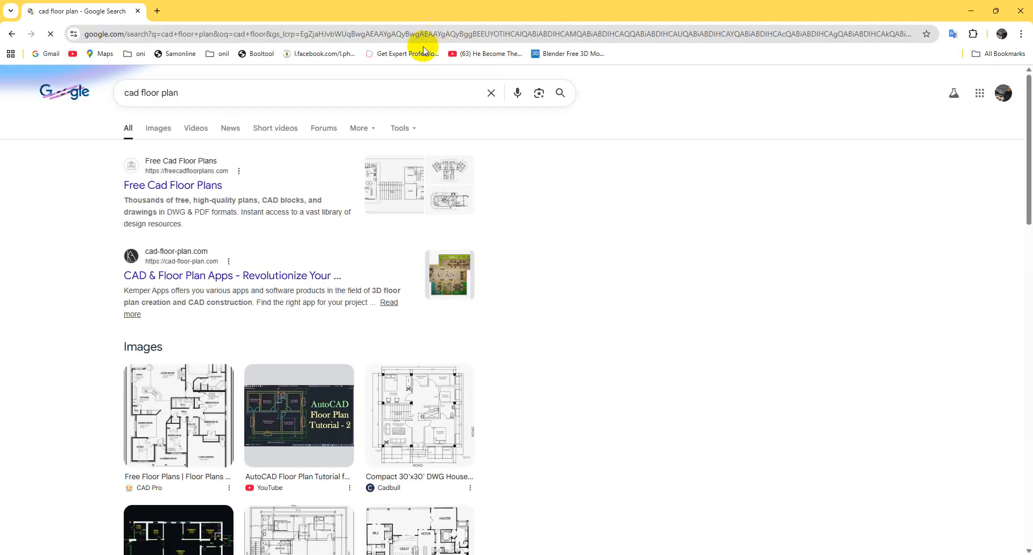
pyautogui.click(161, 129)
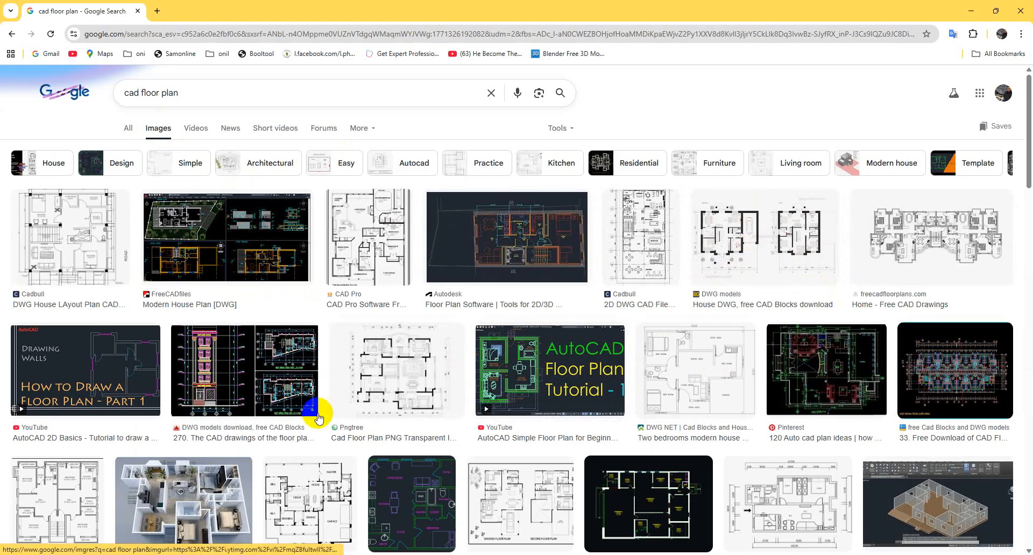
# Browse the floor plan images and open the preview of the "Two bedrooms modern house plan" from DWG NET
pyautogui.scroll(-2, 453, 396)
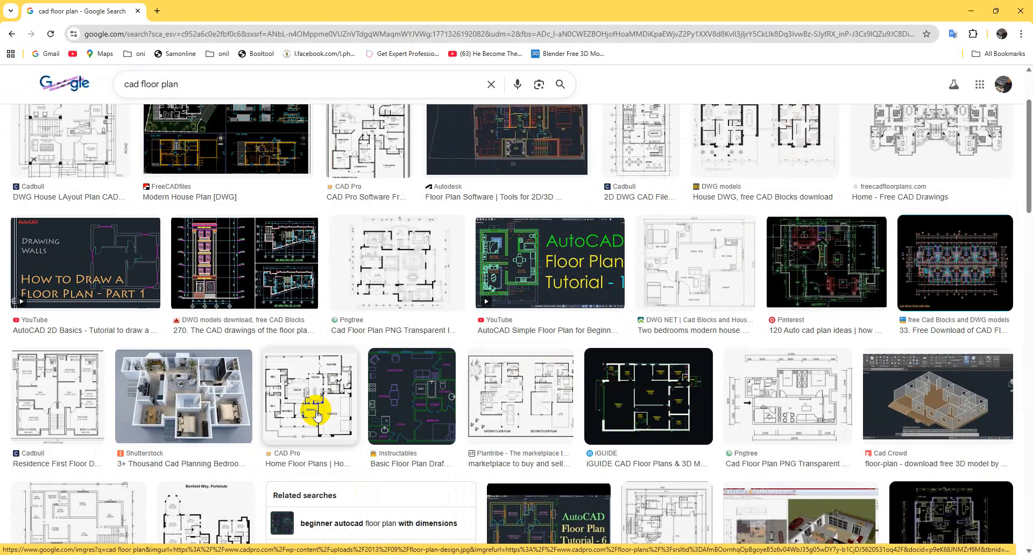
pyautogui.scroll(2, 611, 258)
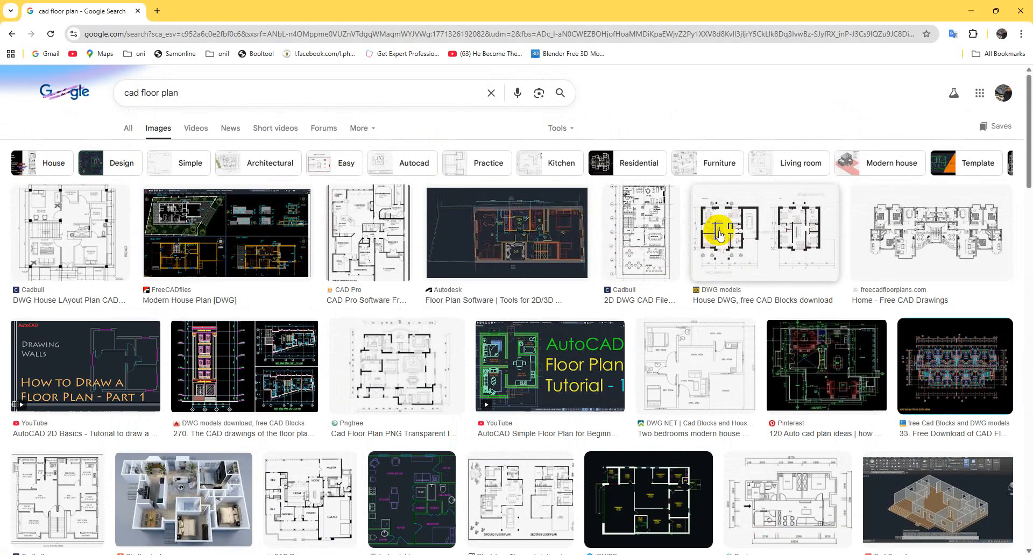
pyautogui.click(717, 231)
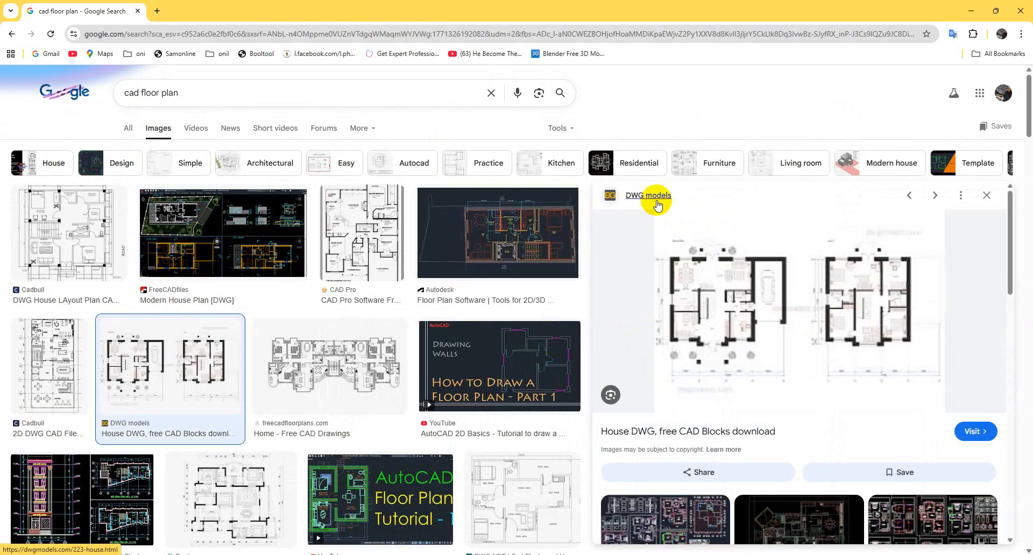
pyautogui.scroll(-3, 376, 364)
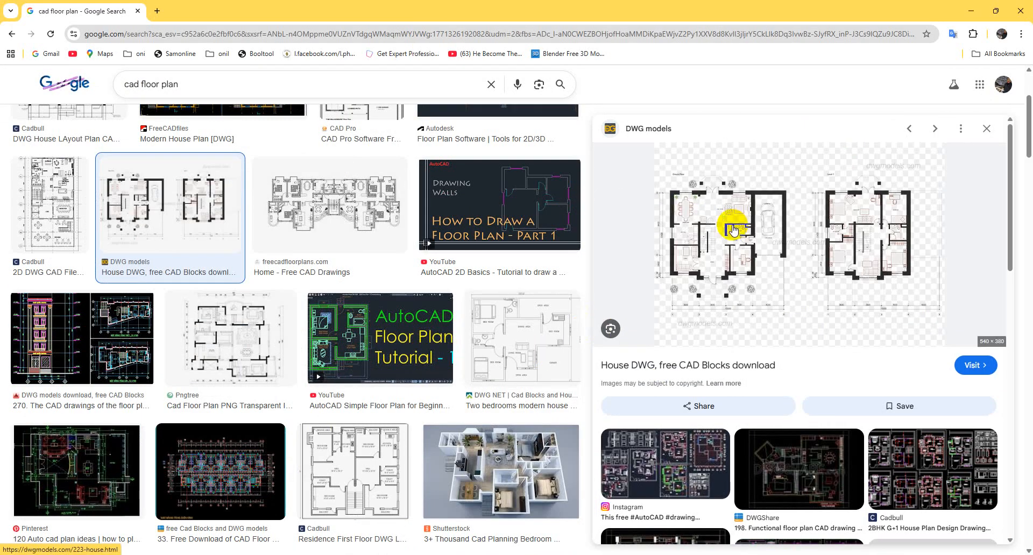
pyautogui.click(520, 366)
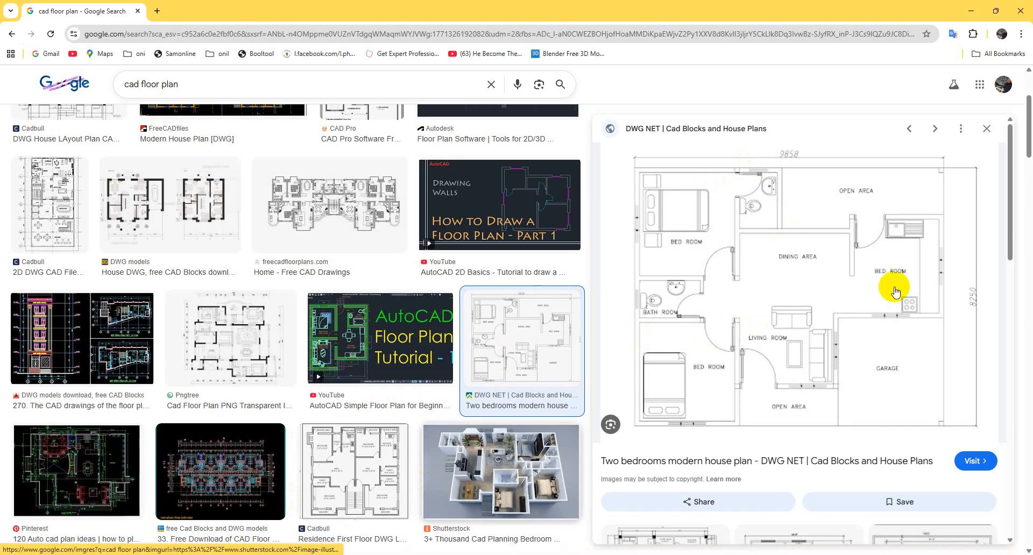
# Save the previewed two-bedroom house plan image to the Desktop as a JPEG named unnamed
pyautogui.rightClick(723, 242)
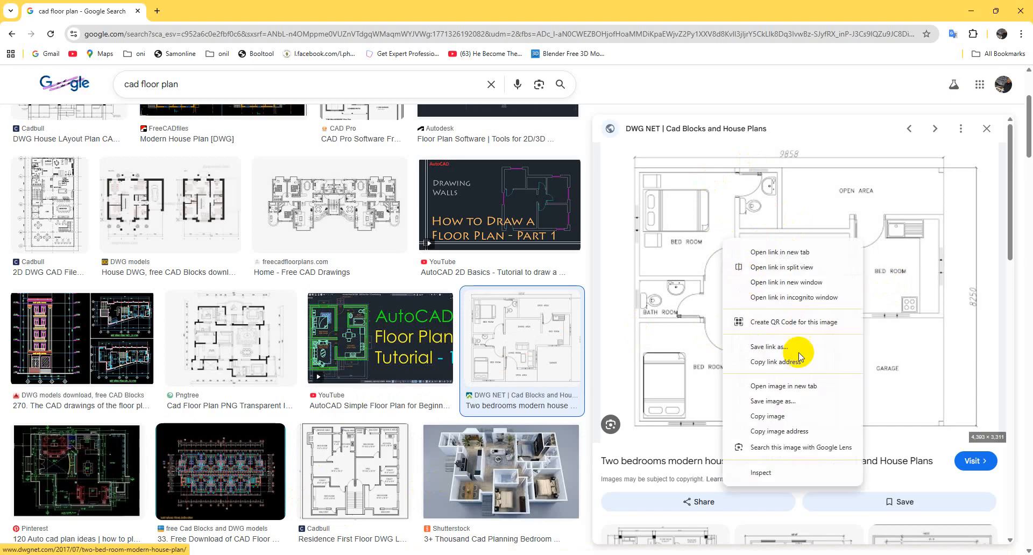
pyautogui.click(797, 404)
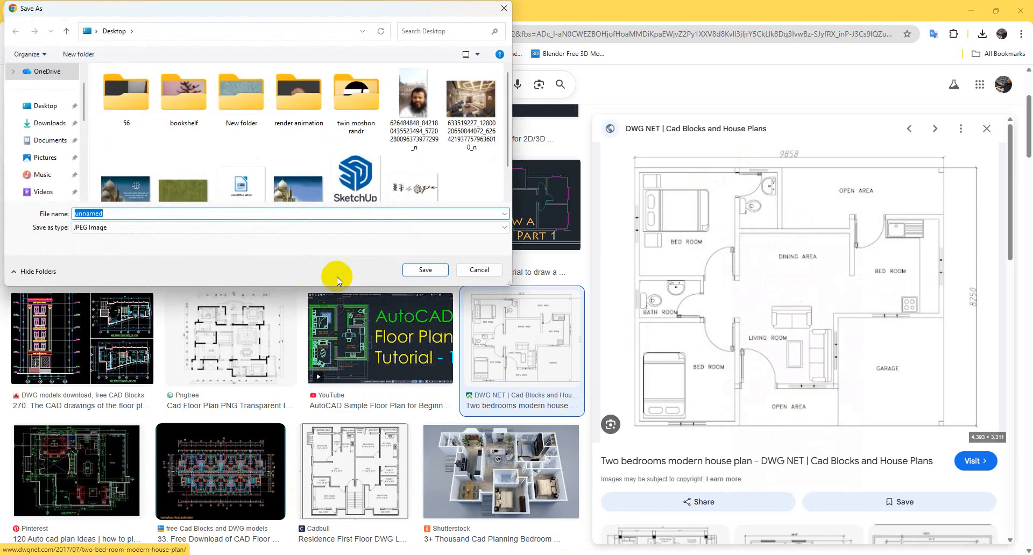
pyautogui.click(424, 270)
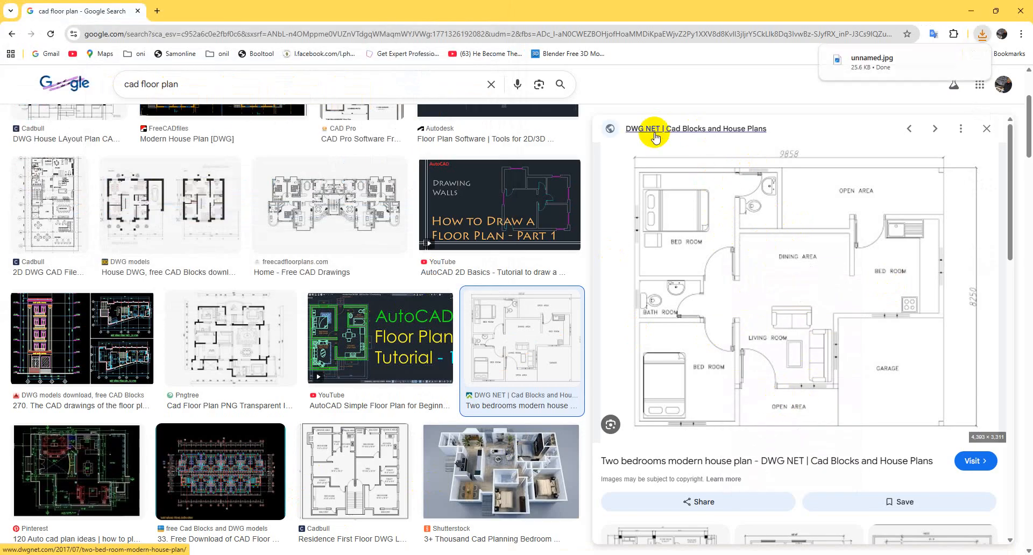
# Open the plan's DWG NET source page in a new tab and examine its details, drawings and DWG download link
pyautogui.rightClick(655, 137)
pyautogui.click(678, 144)
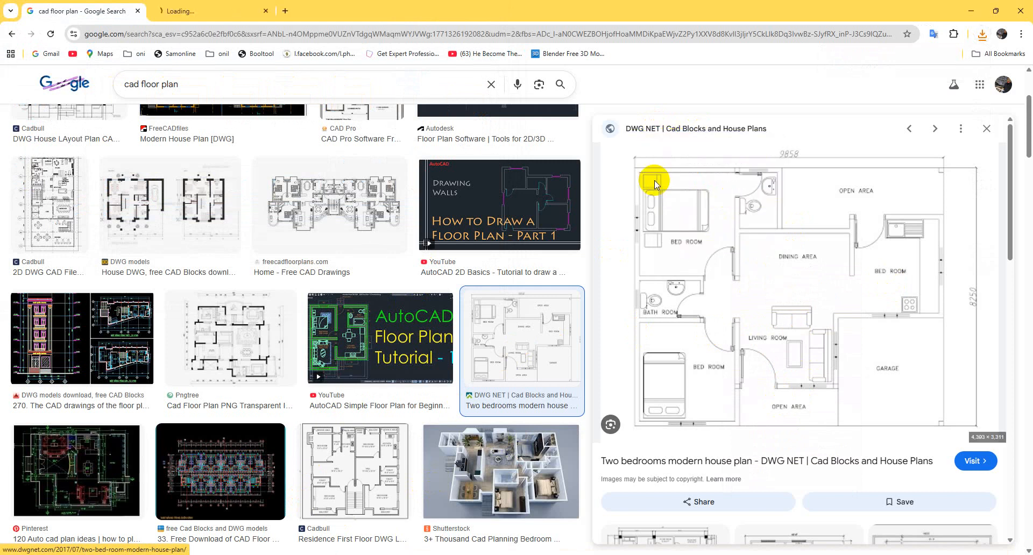
pyautogui.click(214, 6)
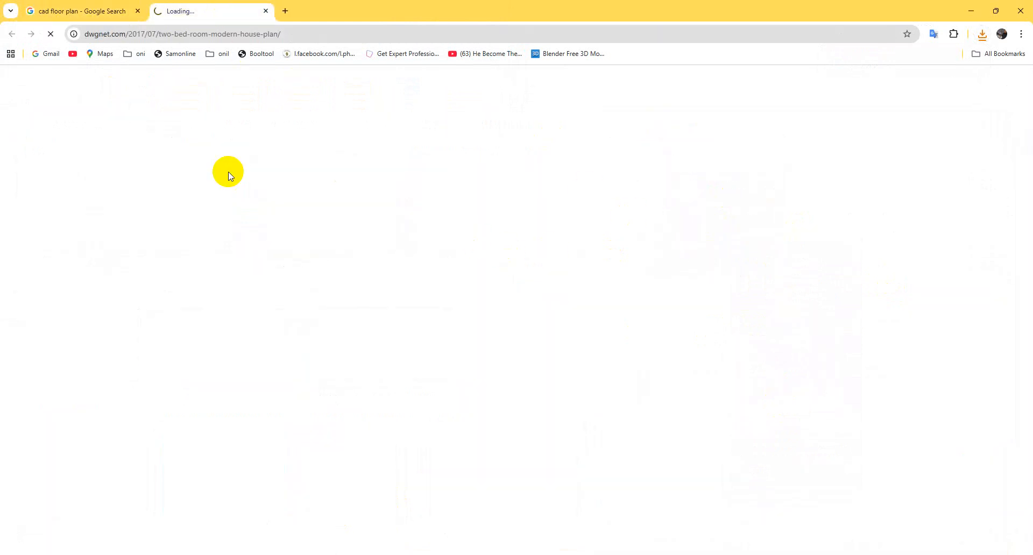
pyautogui.scroll(-15, 323, 293)
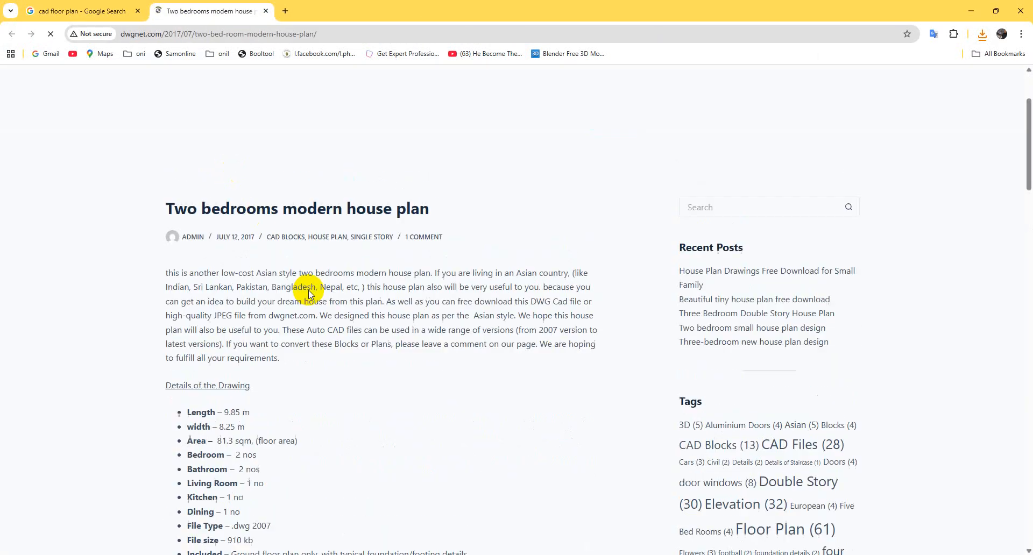
pyautogui.scroll(-2, 335, 300)
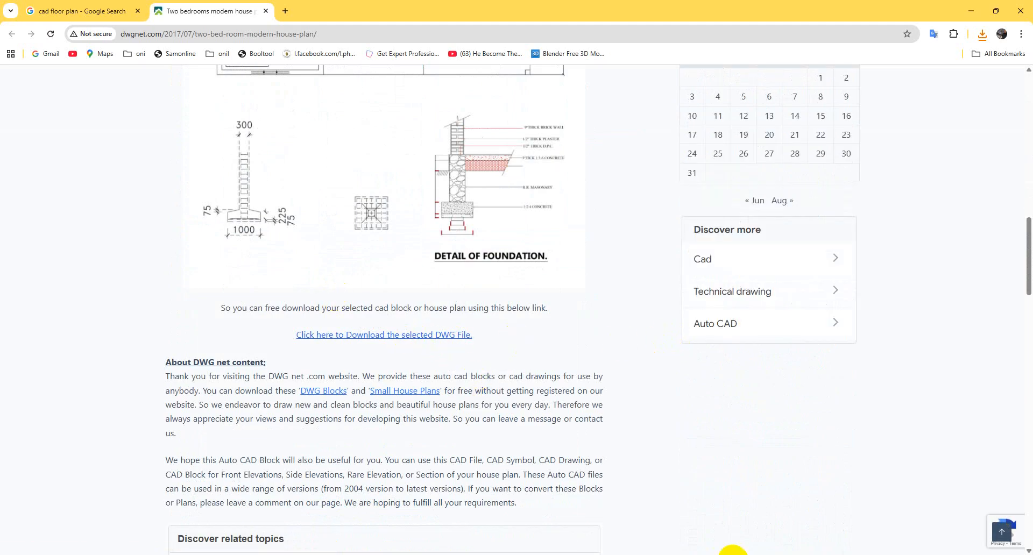
pyautogui.scroll(2, 393, 355)
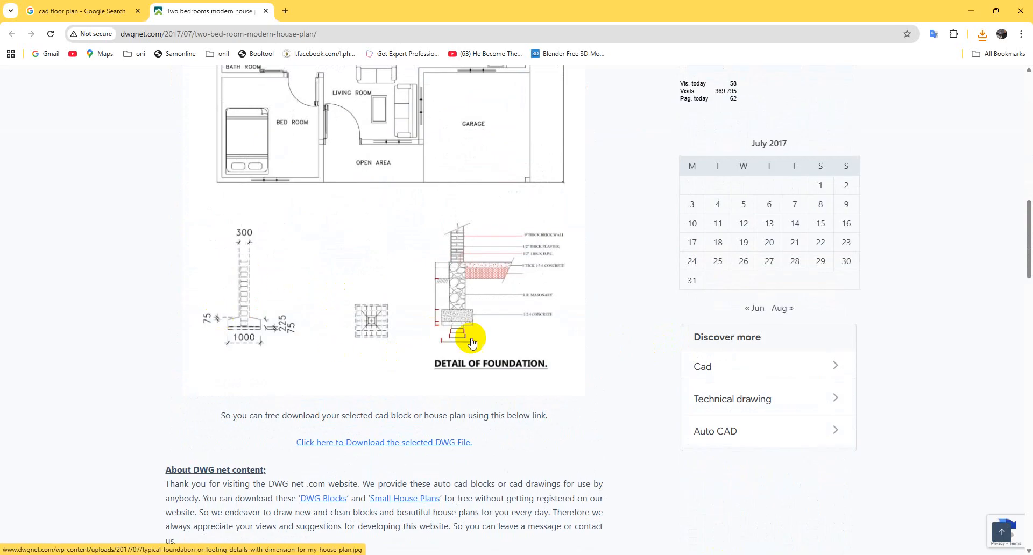
pyautogui.scroll(4, 434, 337)
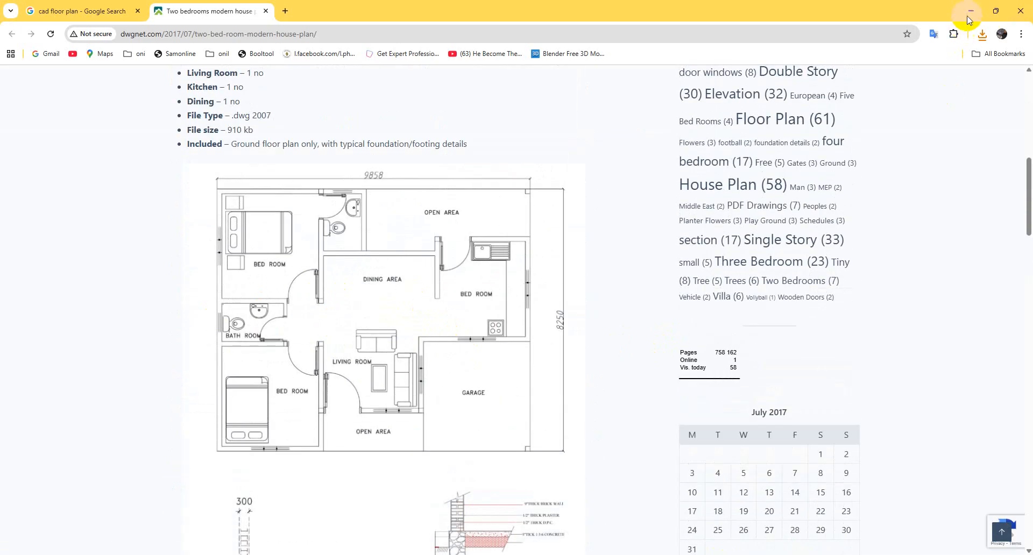
# Switch from the browser to the untitled model in SketchUp 2025
pyautogui.click(971, 11)
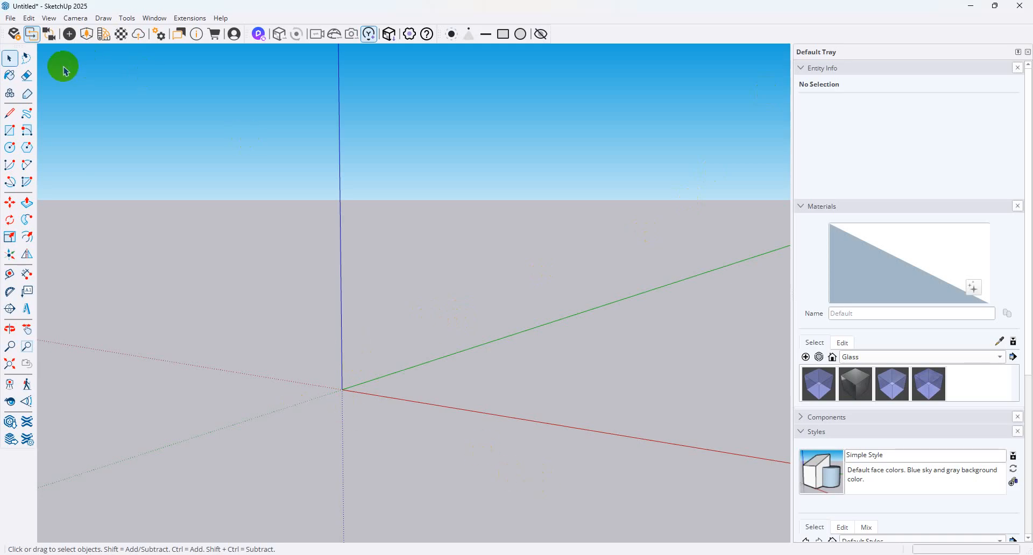
pyautogui.click(11, 18)
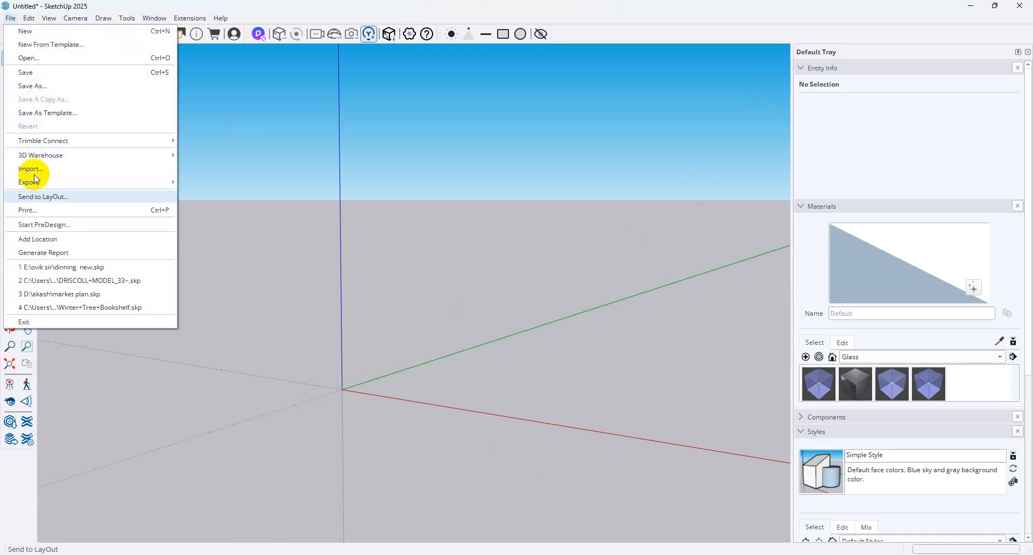
pyautogui.click(603, 274)
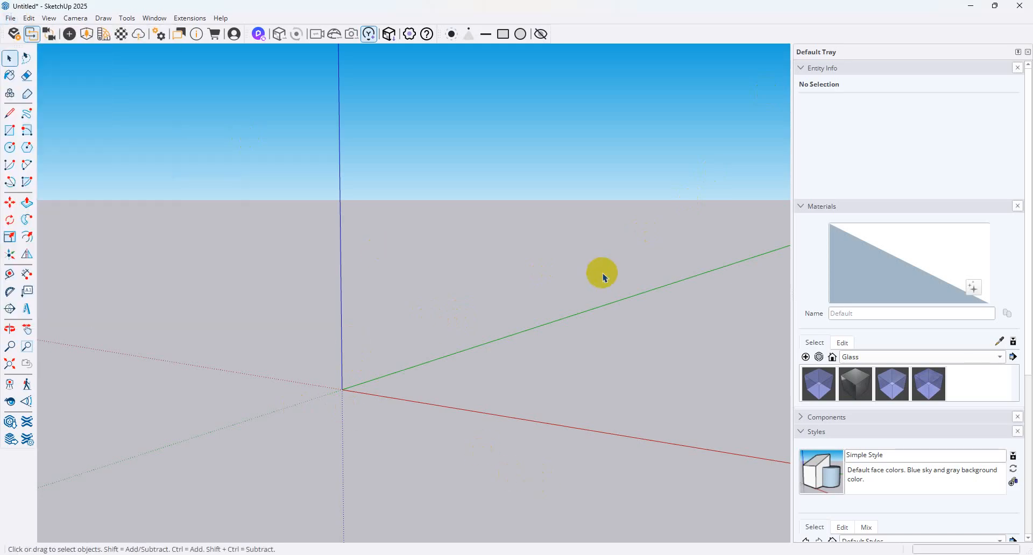
pyautogui.click(970, 6)
pyautogui.click(971, 6)
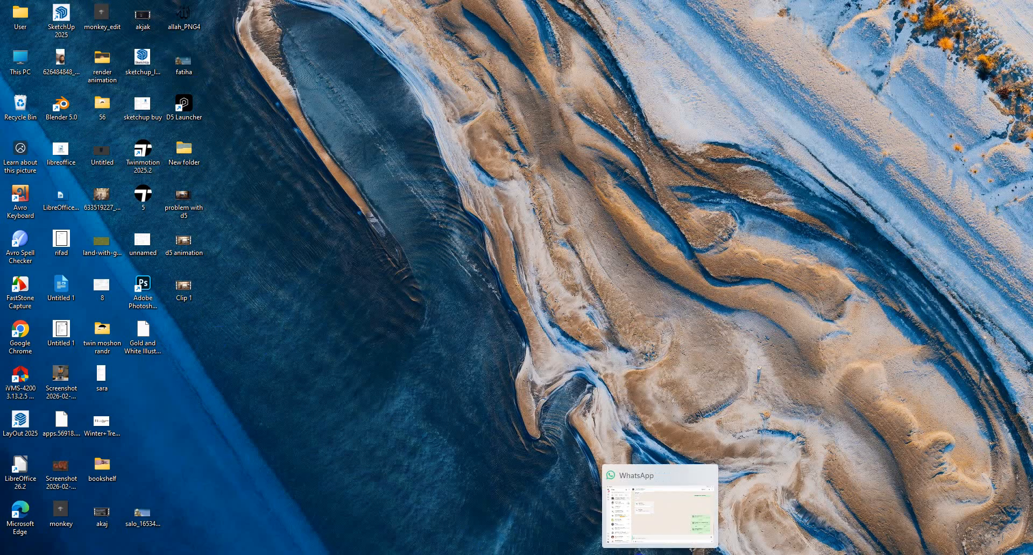
pyautogui.click(636, 554)
# Import the unnamed floor plan picture from the Desktop as an image, with the file filter set to All Supported Image Types
pyautogui.click(11, 18)
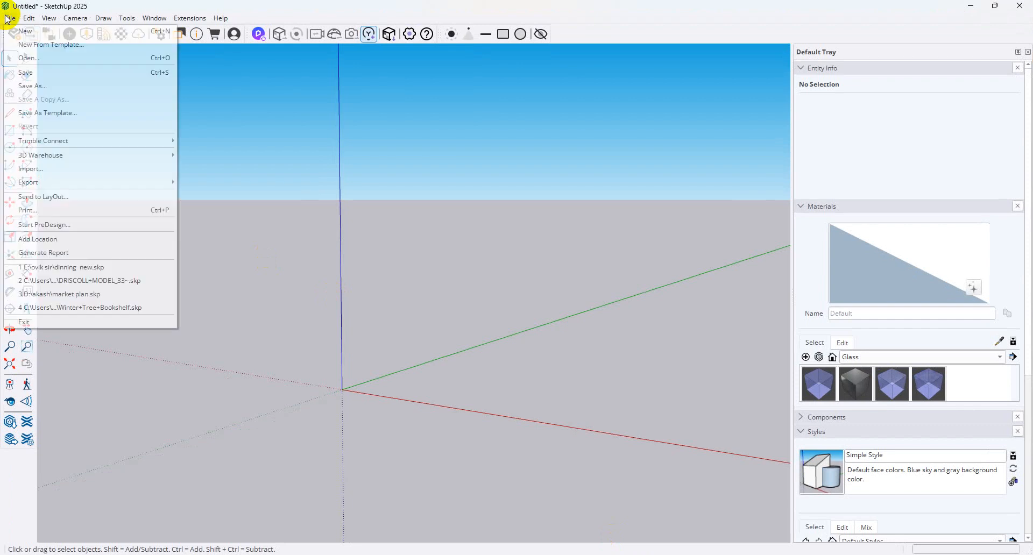
pyautogui.click(57, 171)
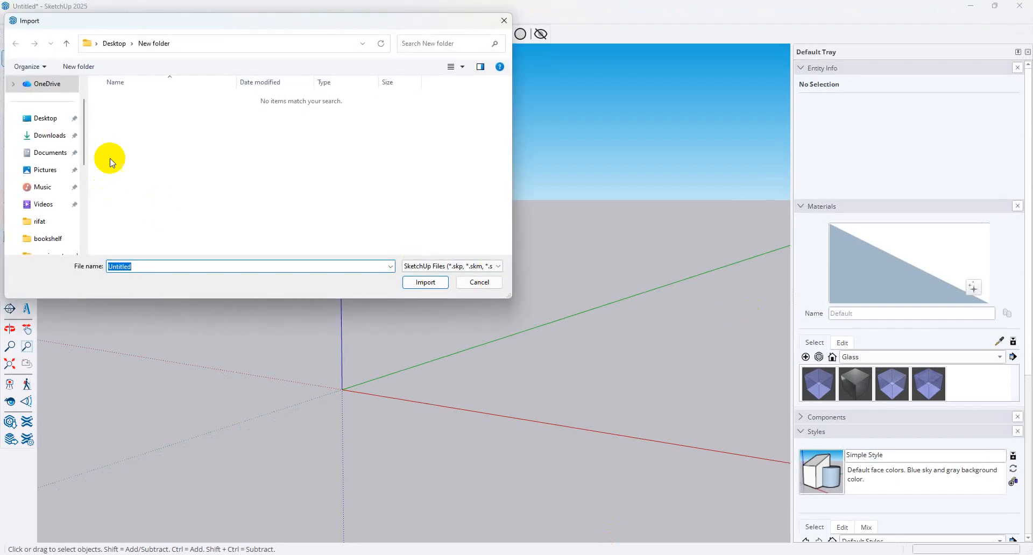
pyautogui.click(54, 124)
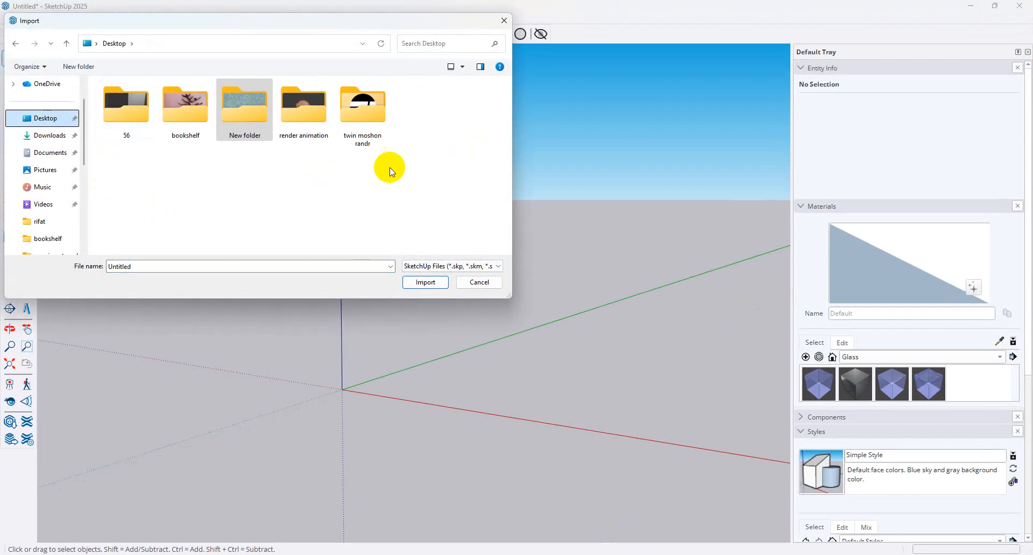
pyautogui.click(472, 266)
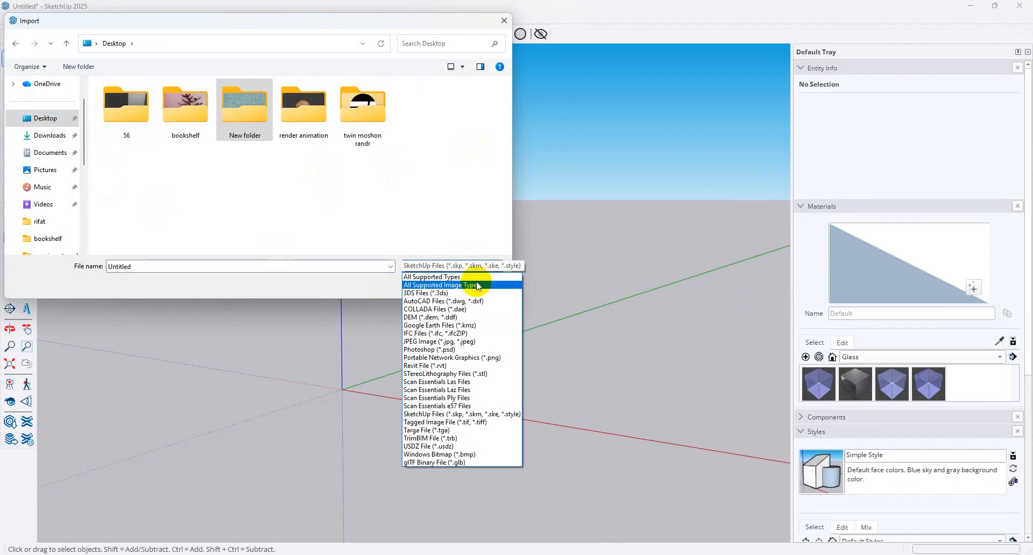
pyautogui.click(477, 286)
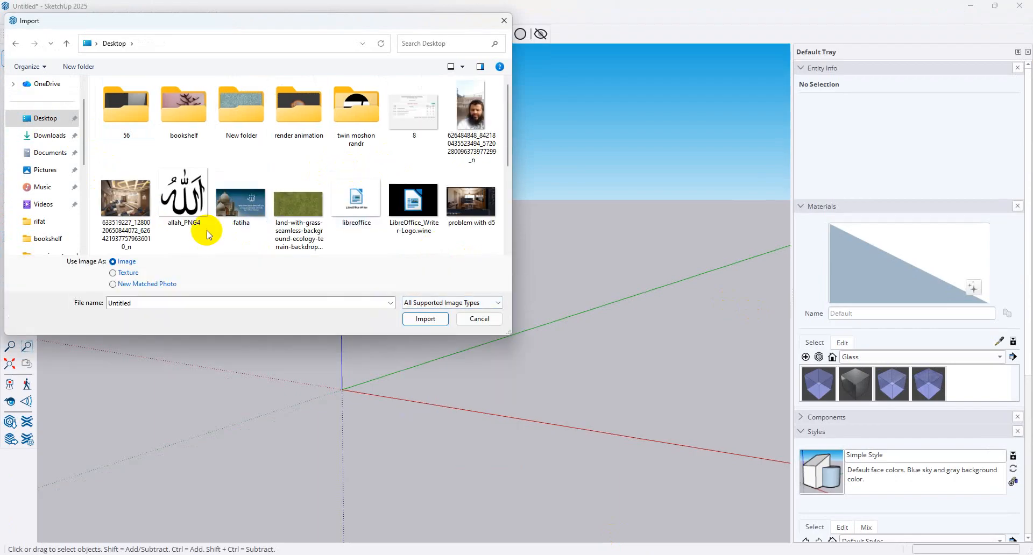
pyautogui.scroll(-1, 349, 228)
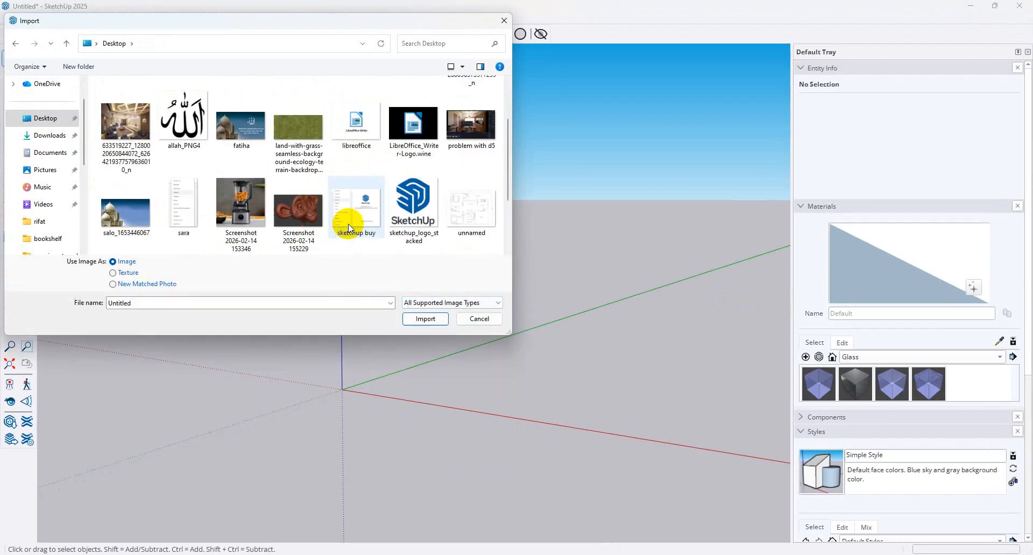
pyautogui.doubleClick(450, 217)
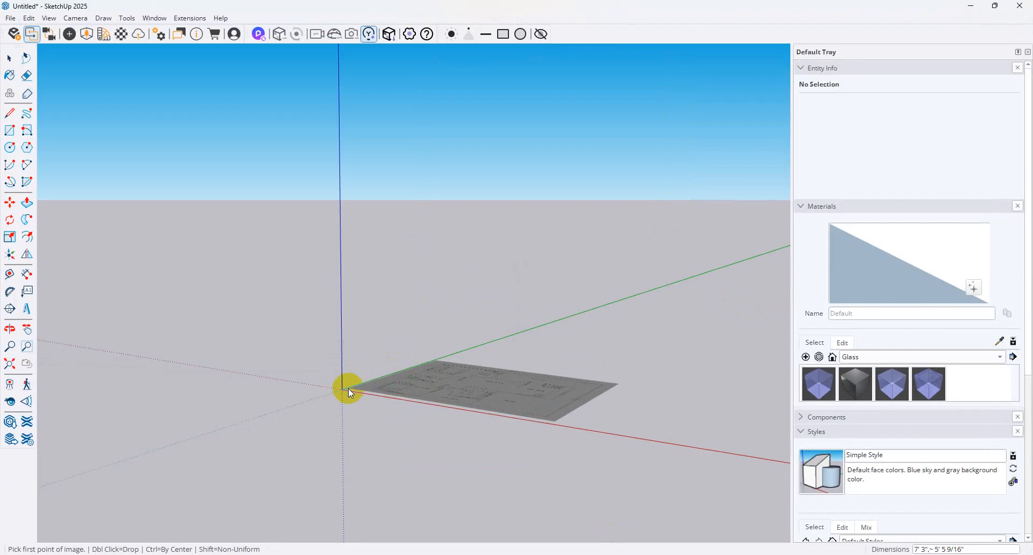
# Place the imported floor plan image flat on the ground plane with its corner at the origin
pyautogui.click(672, 367)
pyautogui.moveTo(500, 316); pyautogui.dragTo(605, 503, button='middle')
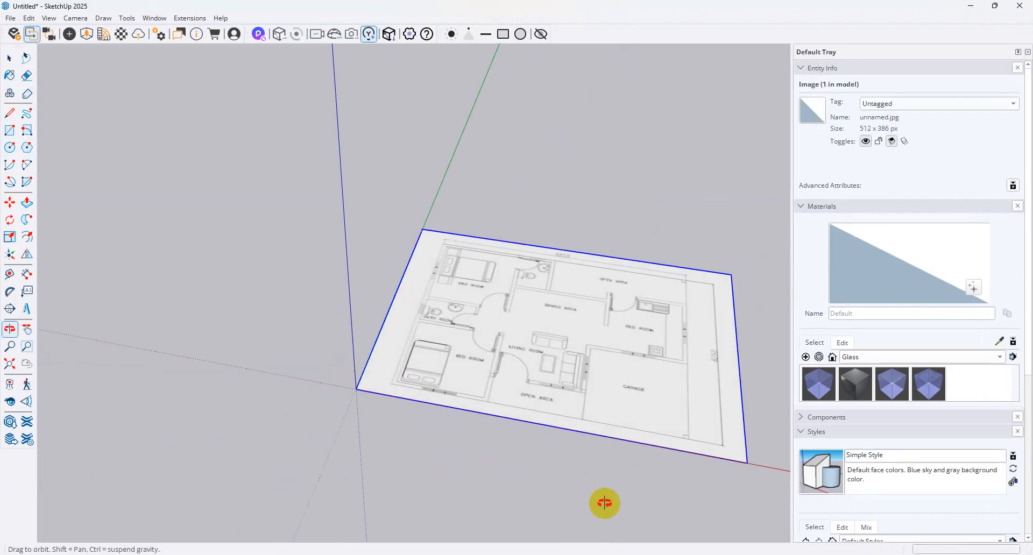
pyautogui.scroll(3, 626, 337)
pyautogui.moveTo(627, 340); pyautogui.dragTo(535, 249, button='middle')
pyautogui.moveTo(498, 214); pyautogui.dragTo(489, 200, button='middle')
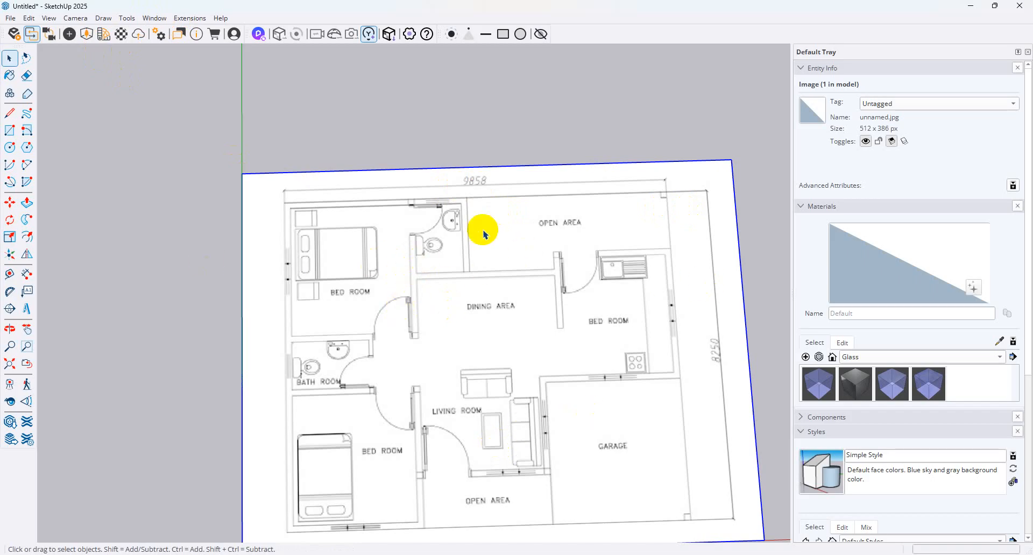
pyautogui.scroll(-2, 366, 216)
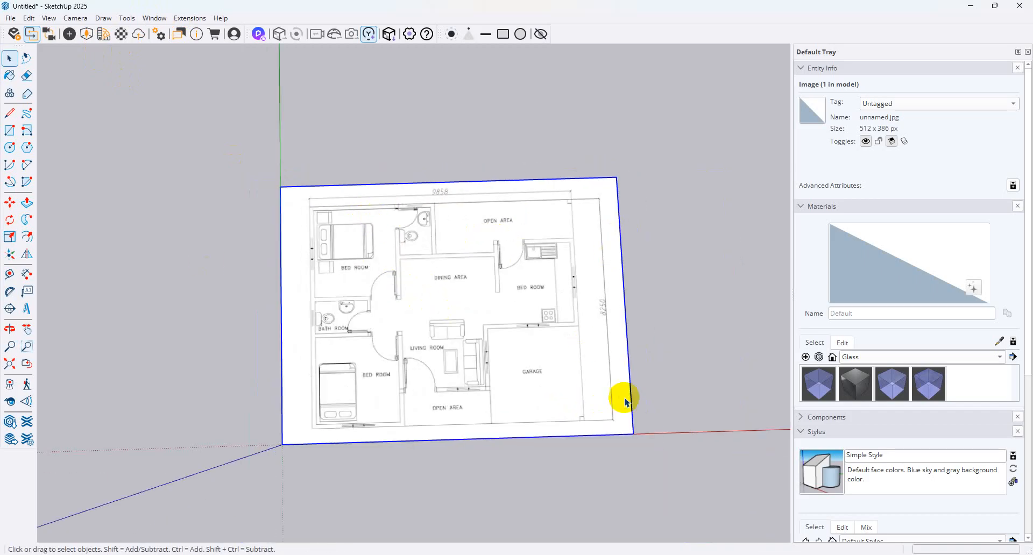
pyautogui.scroll(2, 624, 392)
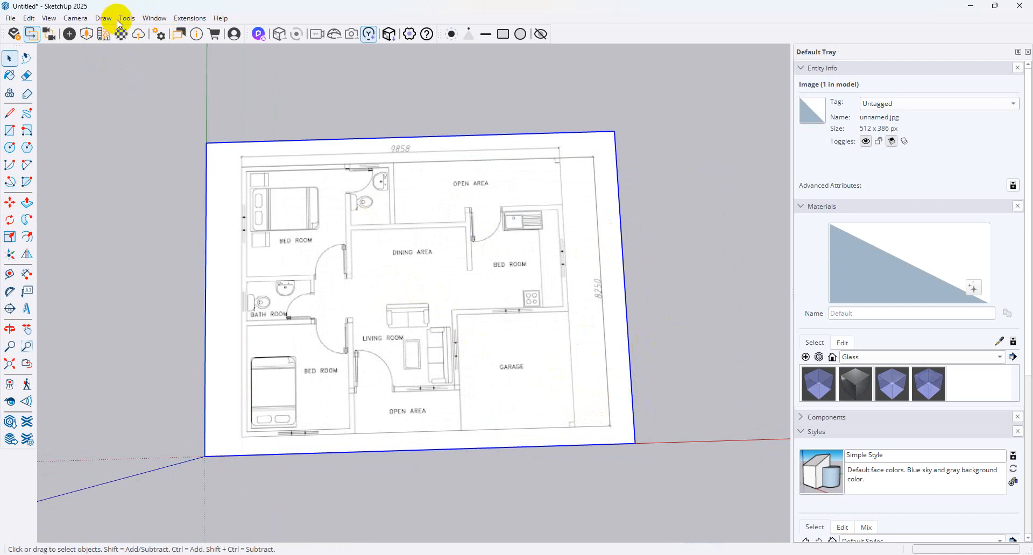
pyautogui.click(159, 18)
pyautogui.click(191, 73)
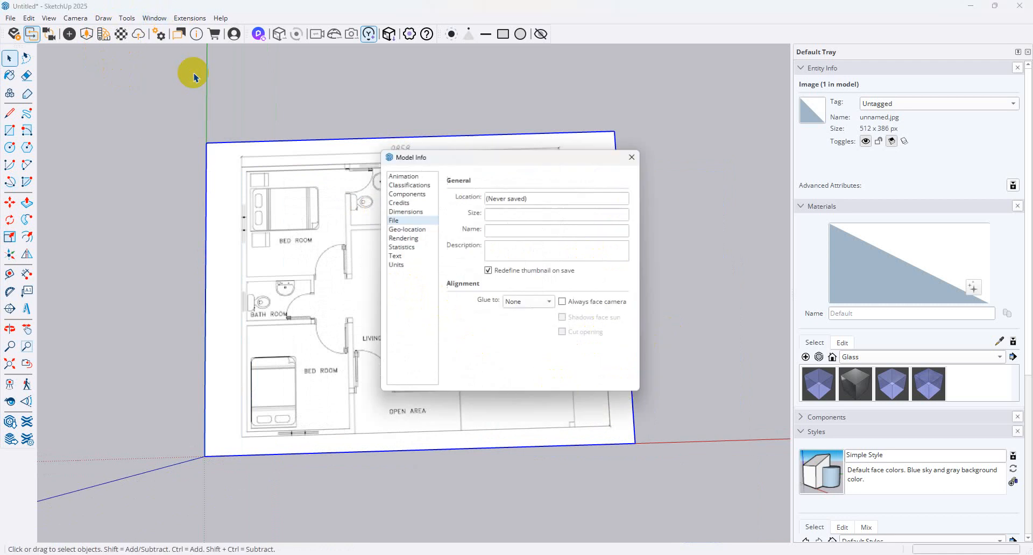
pyautogui.click(637, 154)
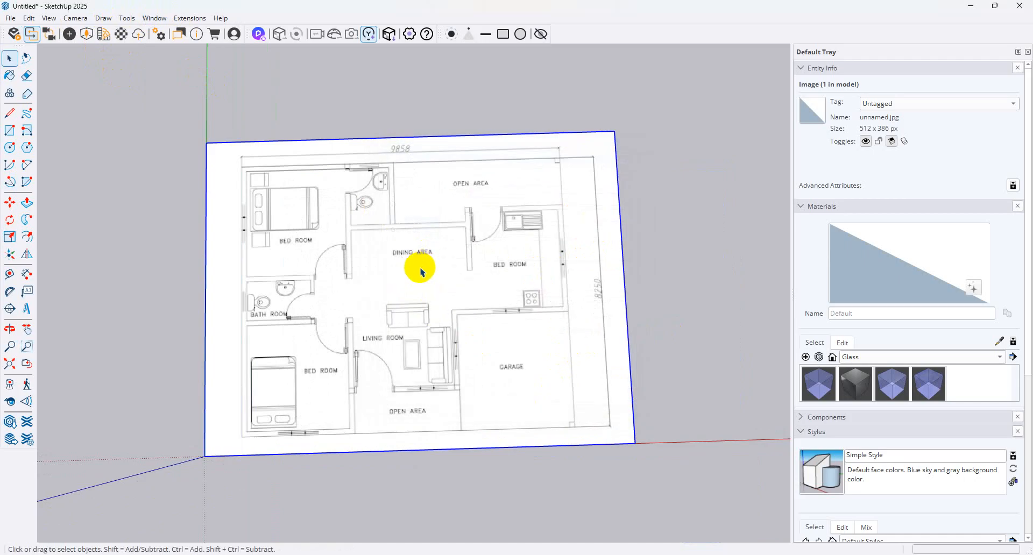
# Measure the width of the door opening between the living room and the front open area with the Line tool
pyautogui.scroll(2, 418, 269)
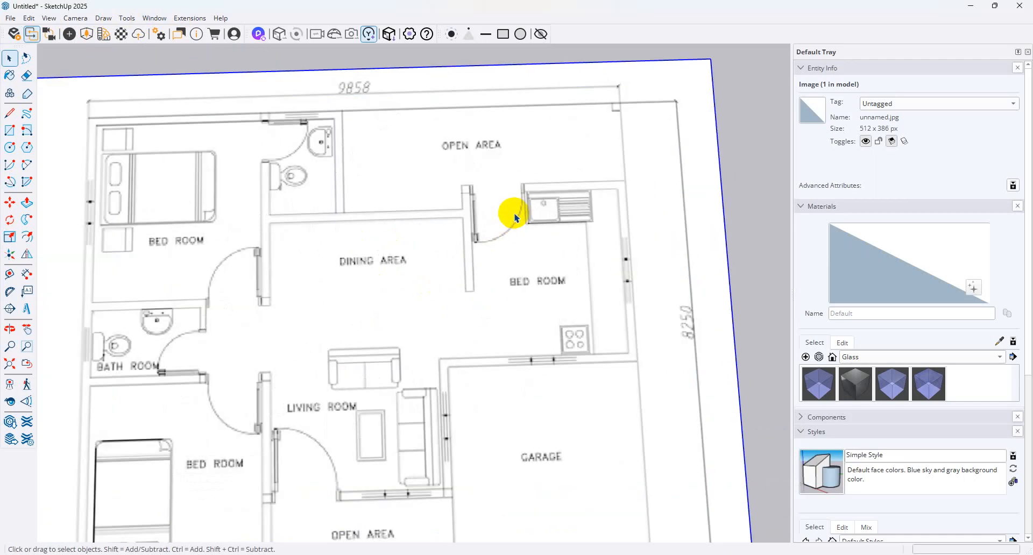
pyautogui.scroll(2, 512, 215)
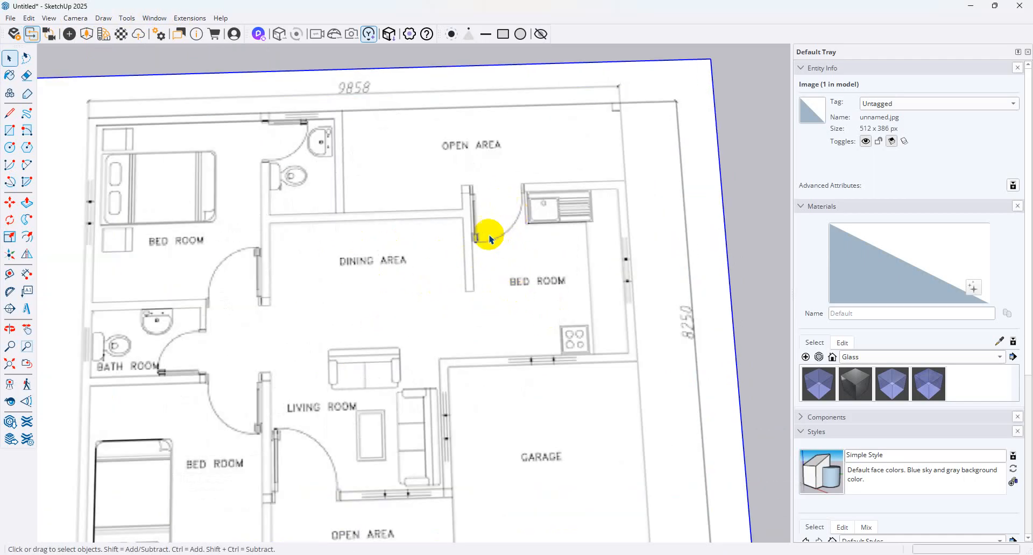
pyautogui.scroll(-2, 489, 312)
pyautogui.scroll(4, 293, 518)
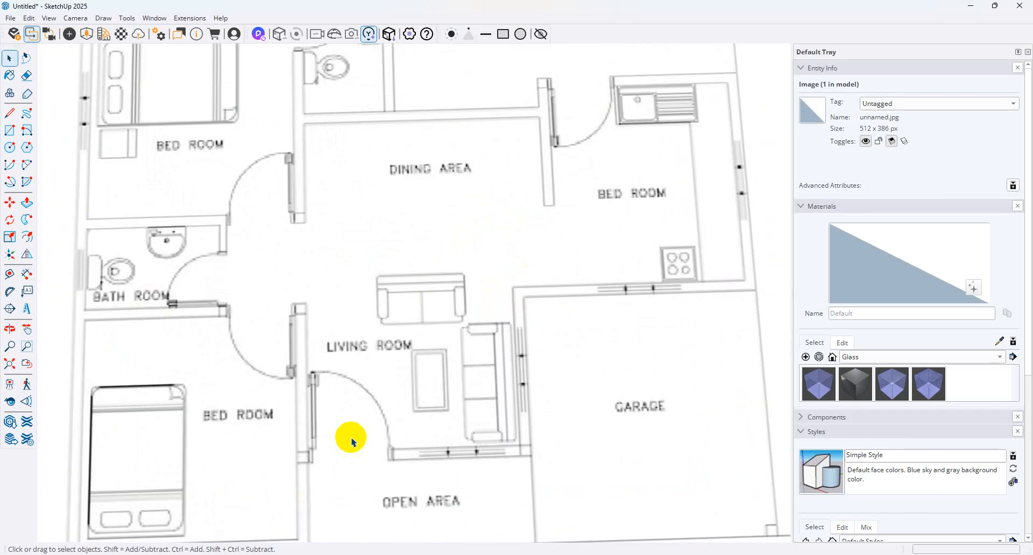
pyautogui.click(10, 113)
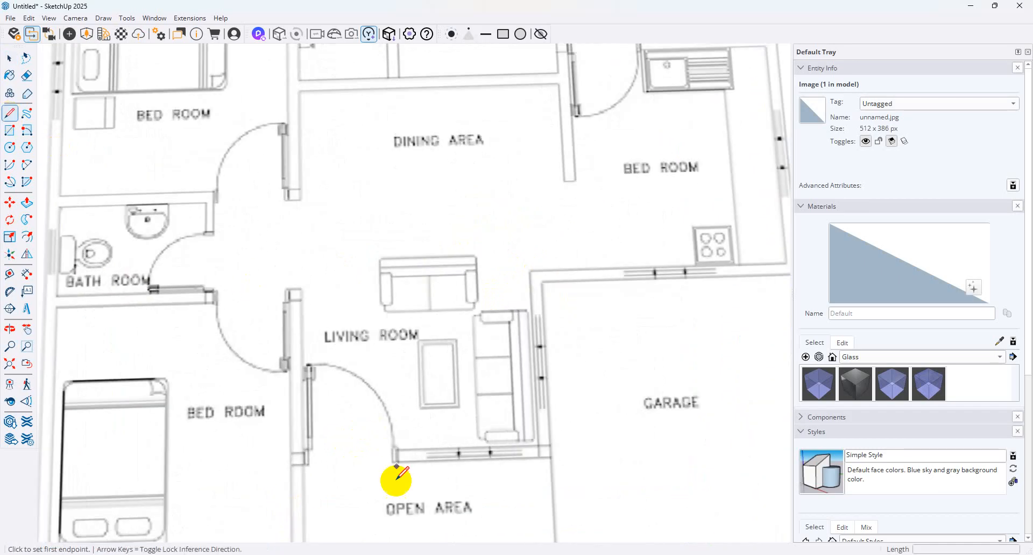
pyautogui.click(305, 463)
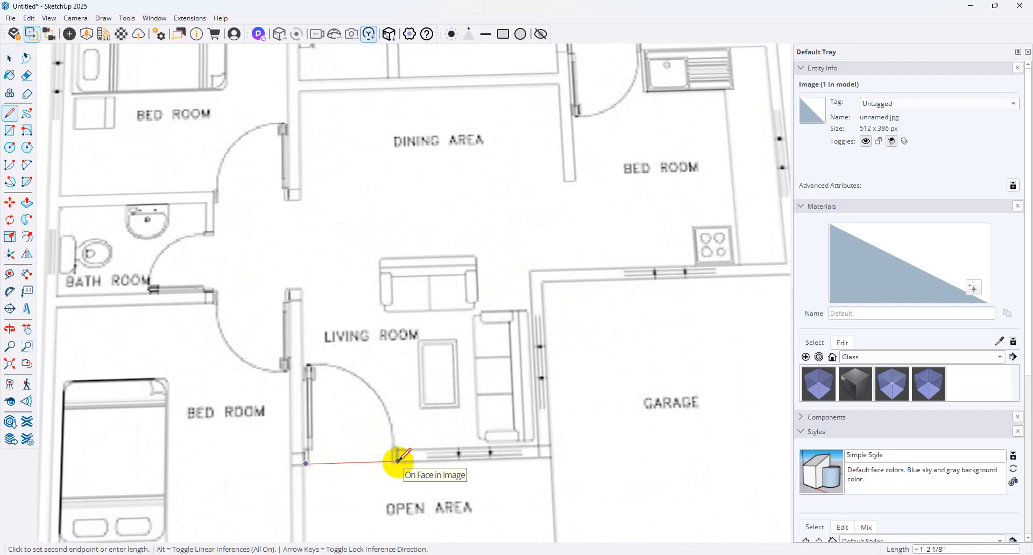
pyautogui.scroll(-3, 398, 460)
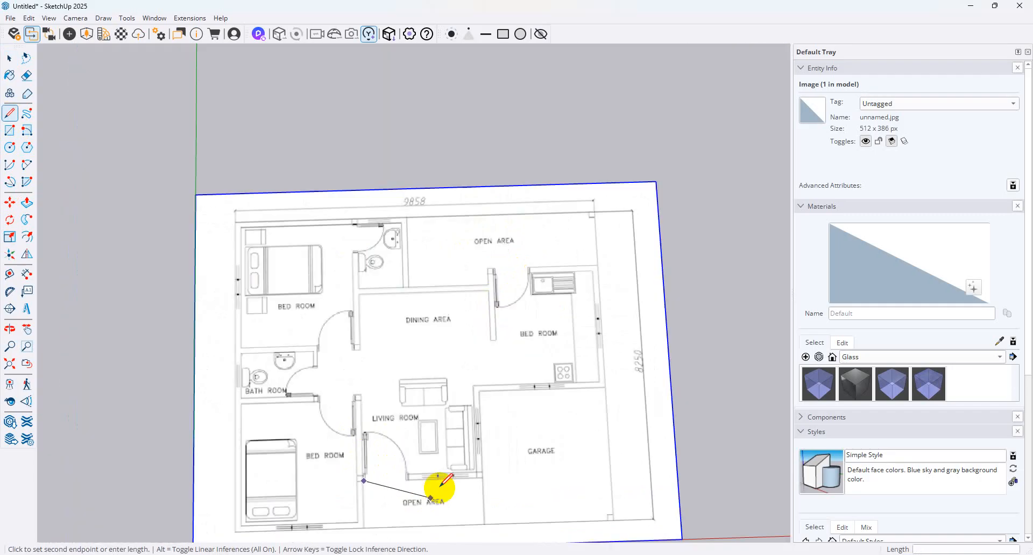
pyautogui.scroll(3, 420, 211)
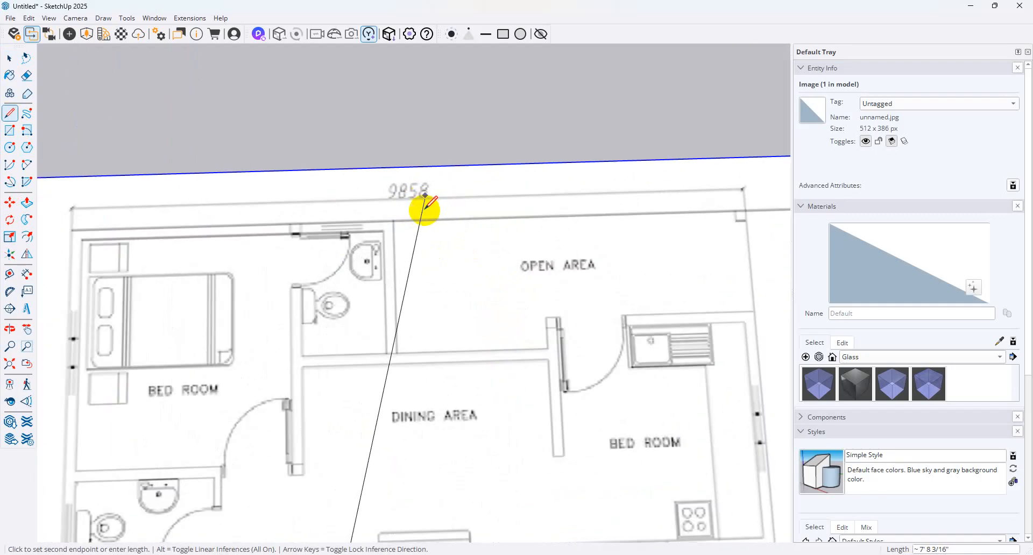
pyautogui.scroll(-5, 385, 233)
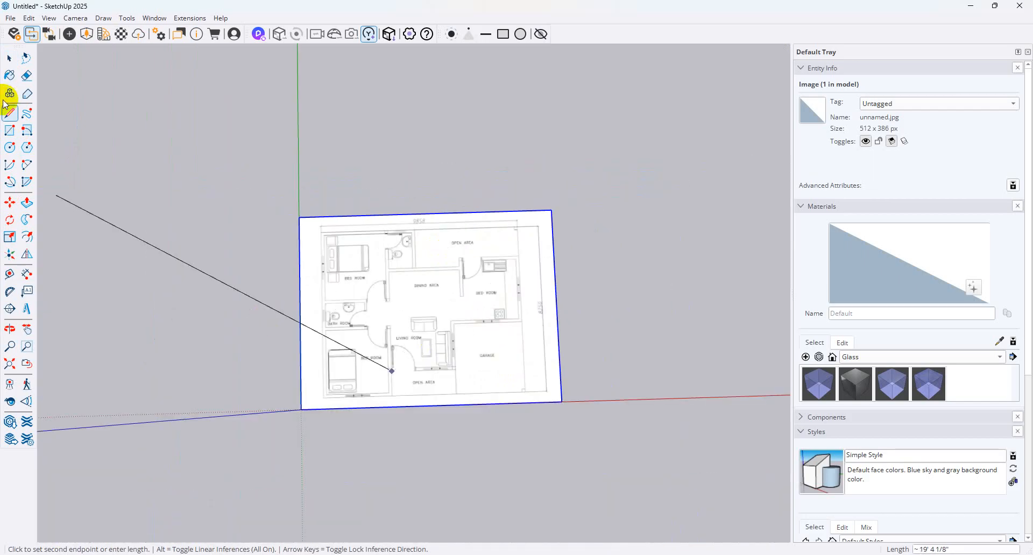
pyautogui.click(9, 58)
pyautogui.click(596, 239)
pyautogui.moveTo(607, 182); pyautogui.dragTo(268, 432)
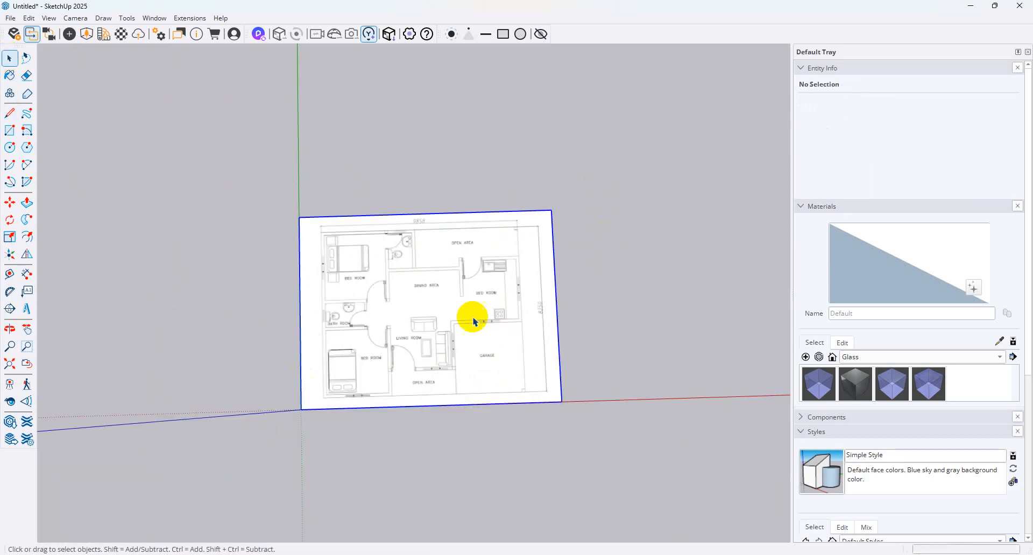
pyautogui.moveTo(474, 317); pyautogui.dragTo(438, 357, button='middle')
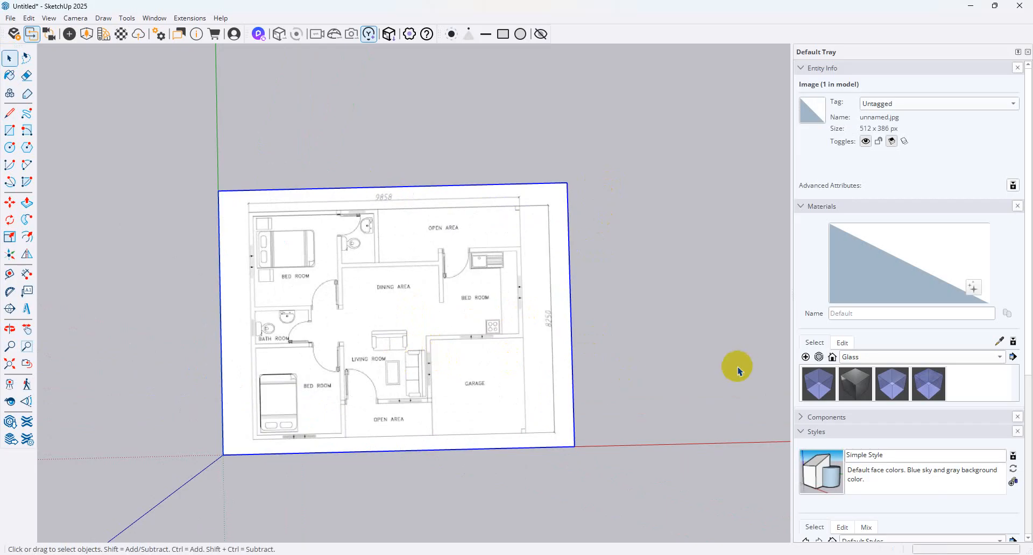
pyautogui.click(673, 369)
pyautogui.click(374, 394)
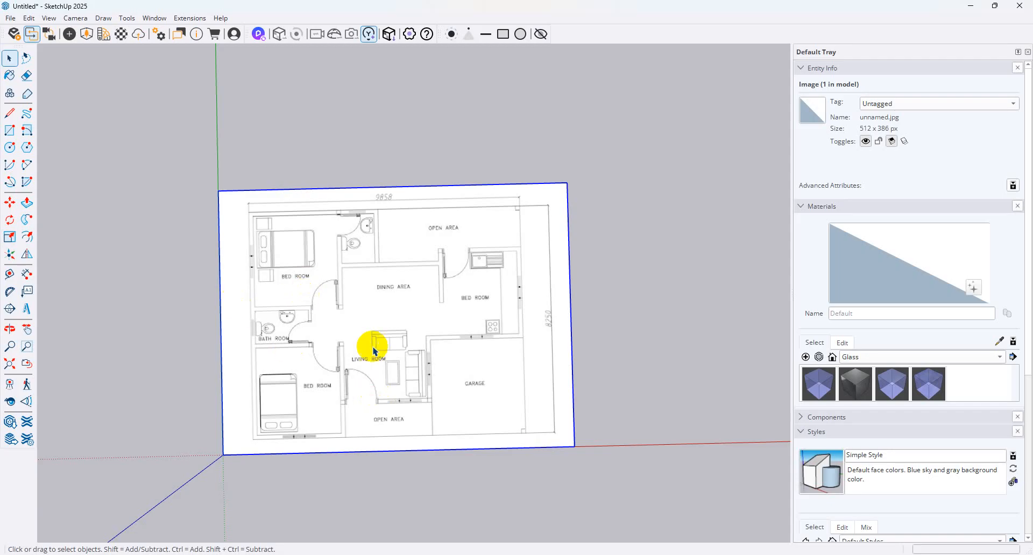
pyautogui.moveTo(340, 345); pyautogui.dragTo(425, 363, button='middle')
pyautogui.scroll(6, 415, 375)
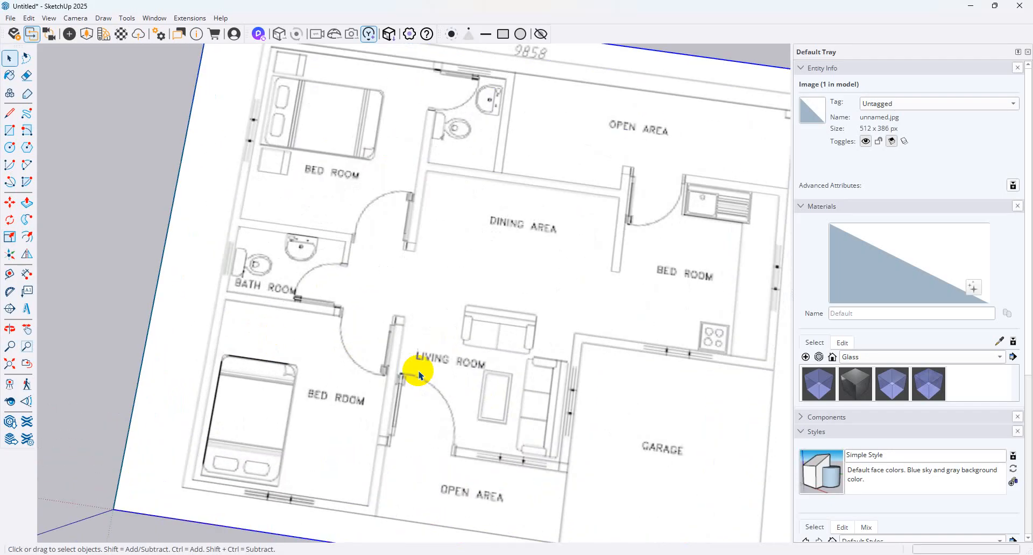
pyautogui.scroll(-3, 405, 320)
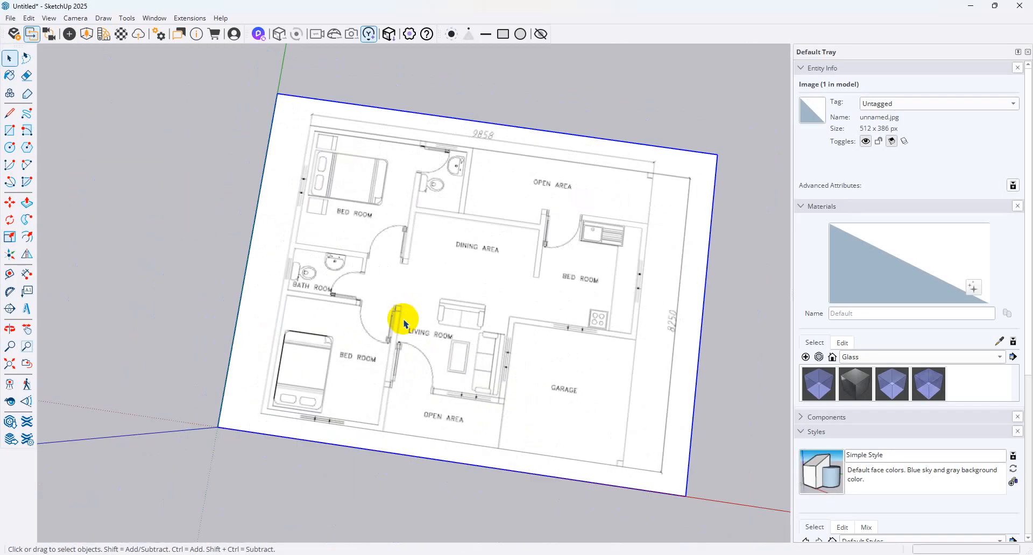
pyautogui.click(10, 130)
pyautogui.scroll(2, 374, 327)
pyautogui.scroll(4, 376, 323)
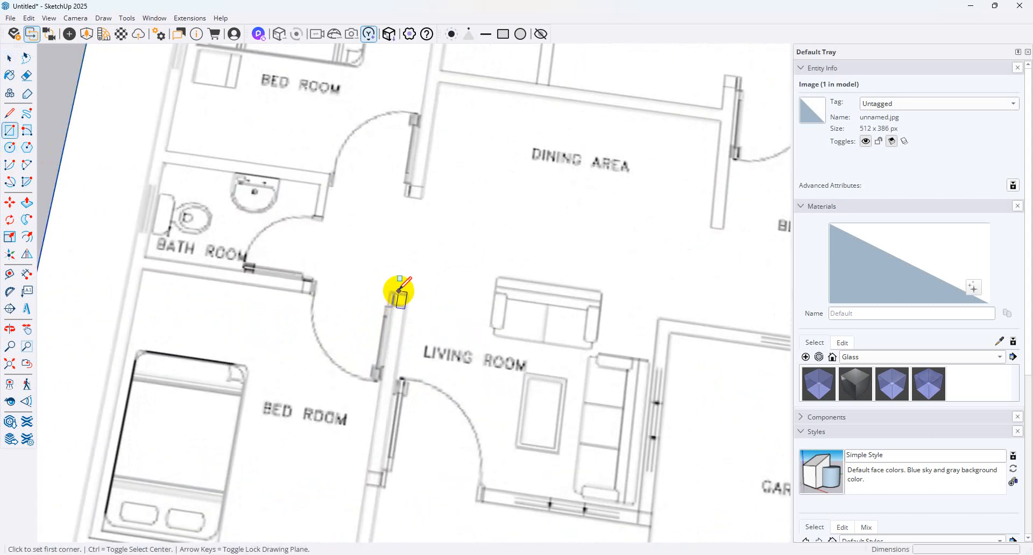
pyautogui.click(397, 291)
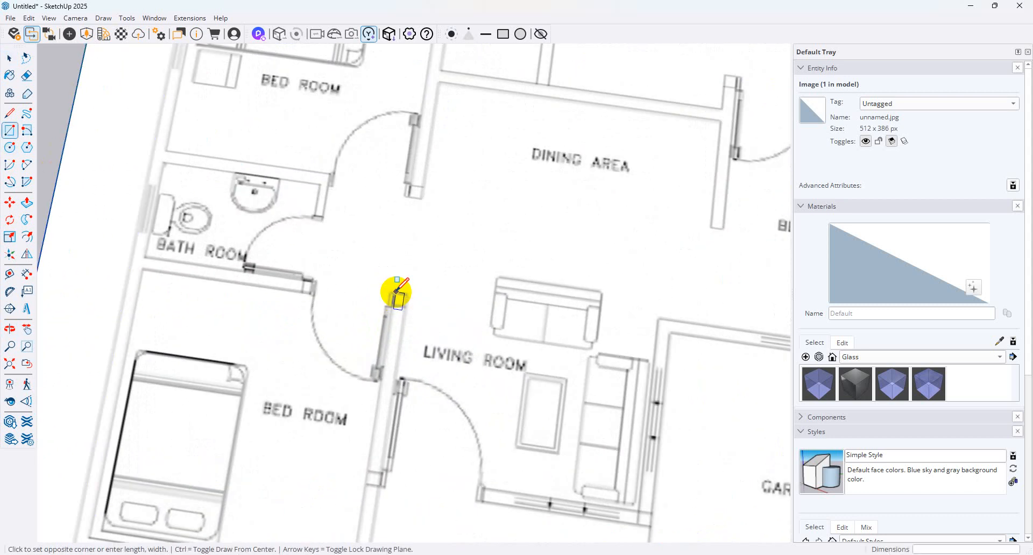
pyautogui.scroll(-4, 345, 417)
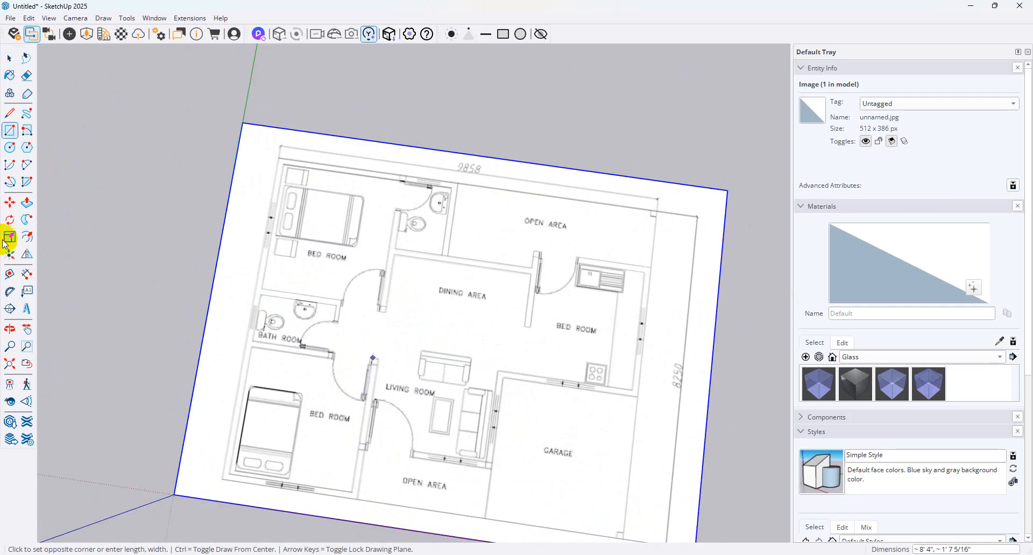
pyautogui.click(10, 60)
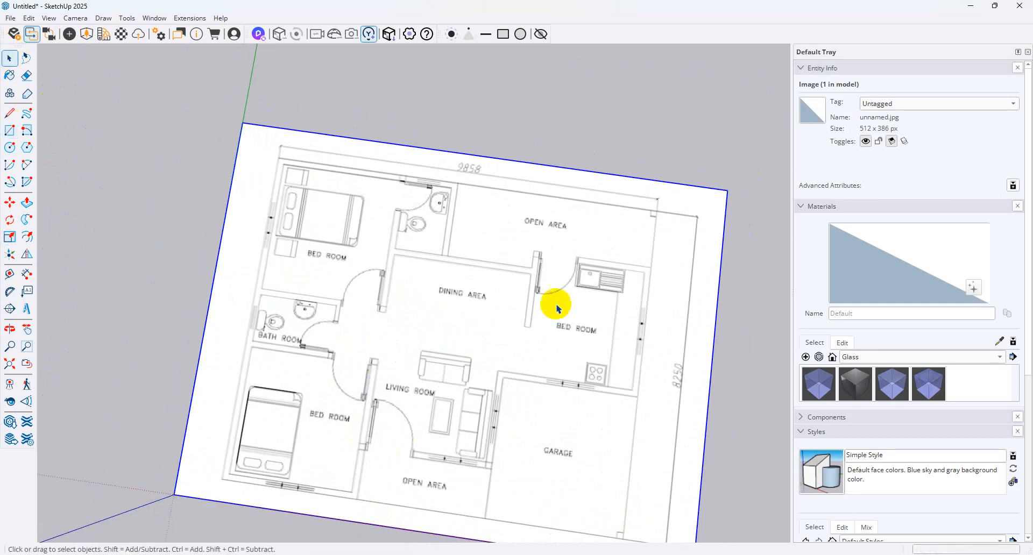
pyautogui.scroll(-3, 331, 328)
pyautogui.press('super')
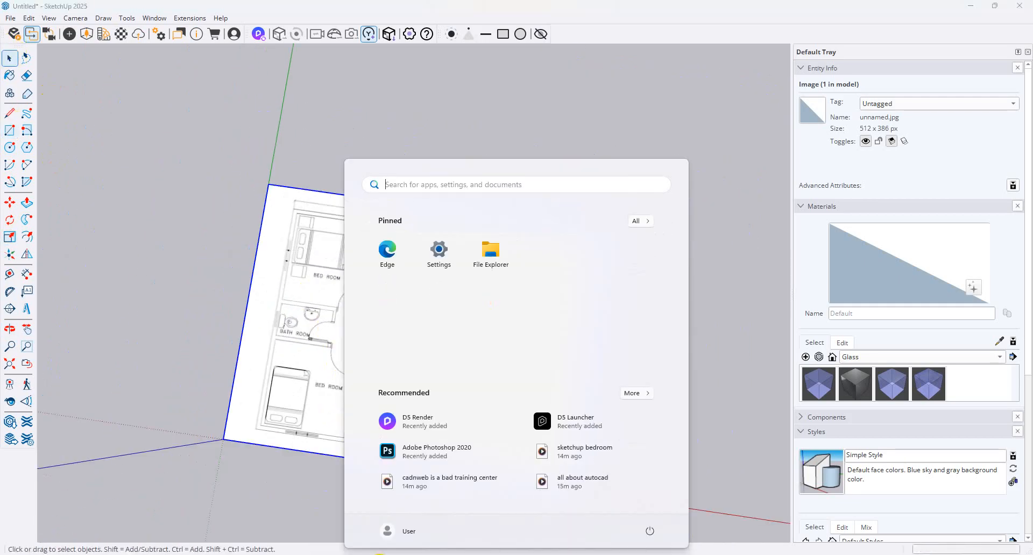
pyautogui.click(713, 233)
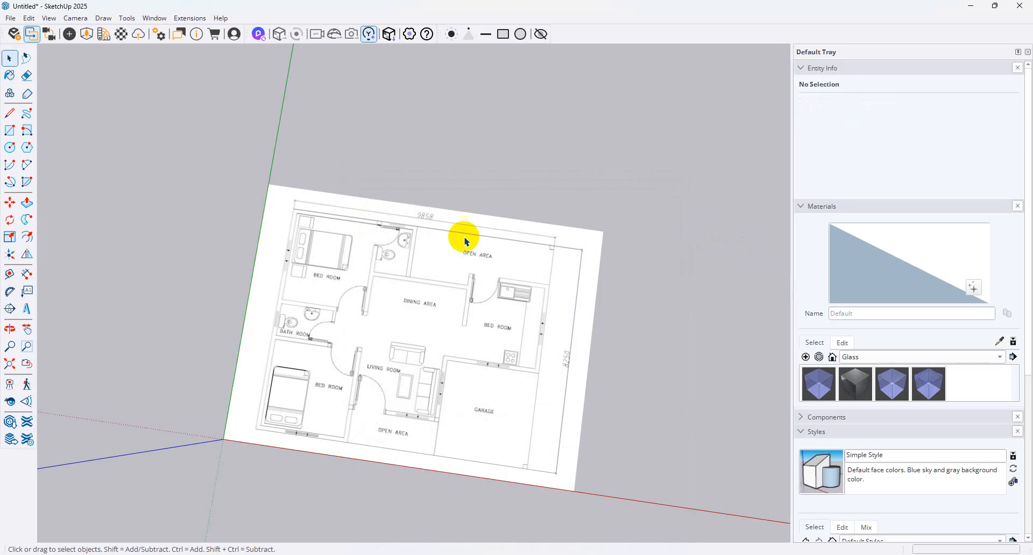
pyautogui.click(498, 237)
pyautogui.click(154, 18)
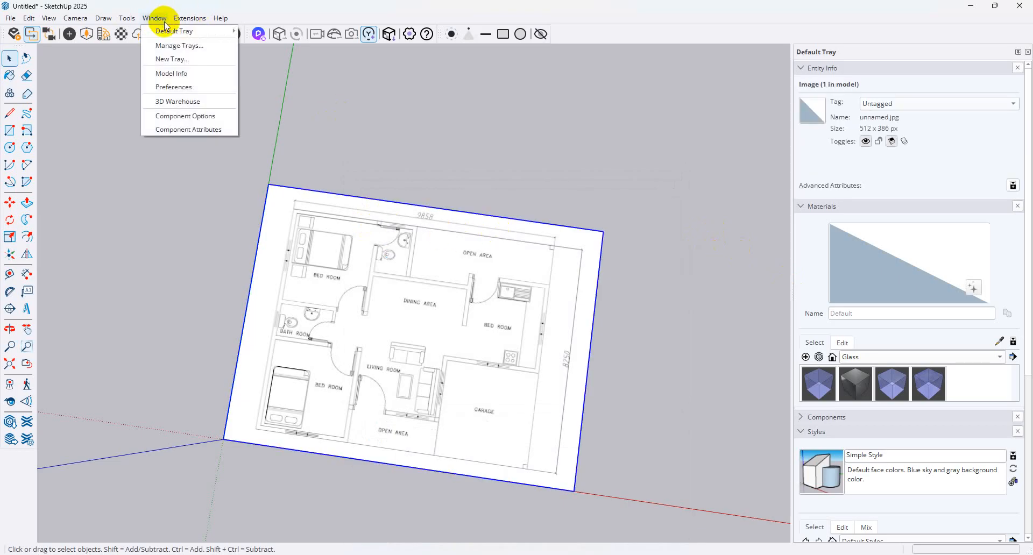
pyautogui.click(189, 90)
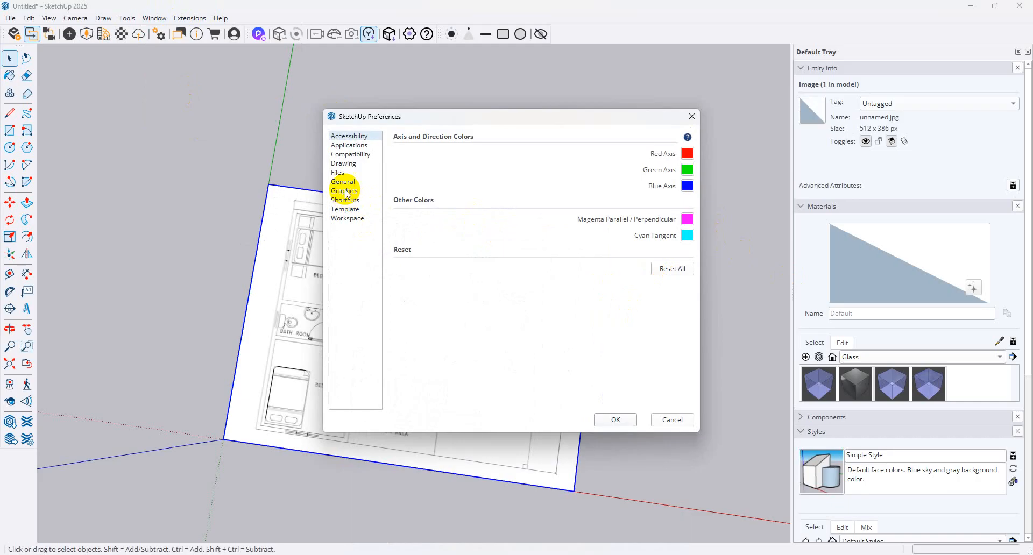
pyautogui.click(671, 420)
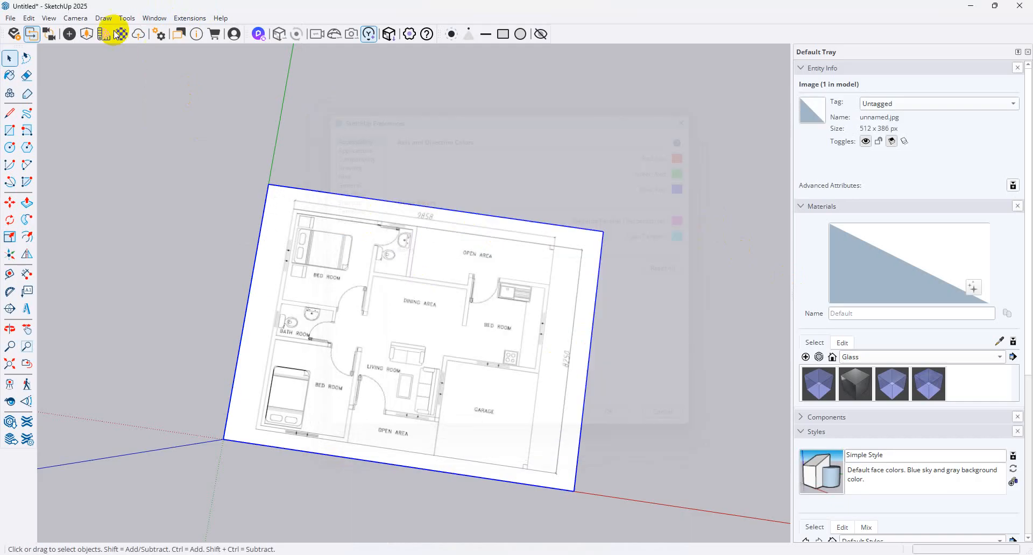
# Open the model's measurement unit settings in Model Info
pyautogui.click(154, 18)
pyautogui.click(197, 74)
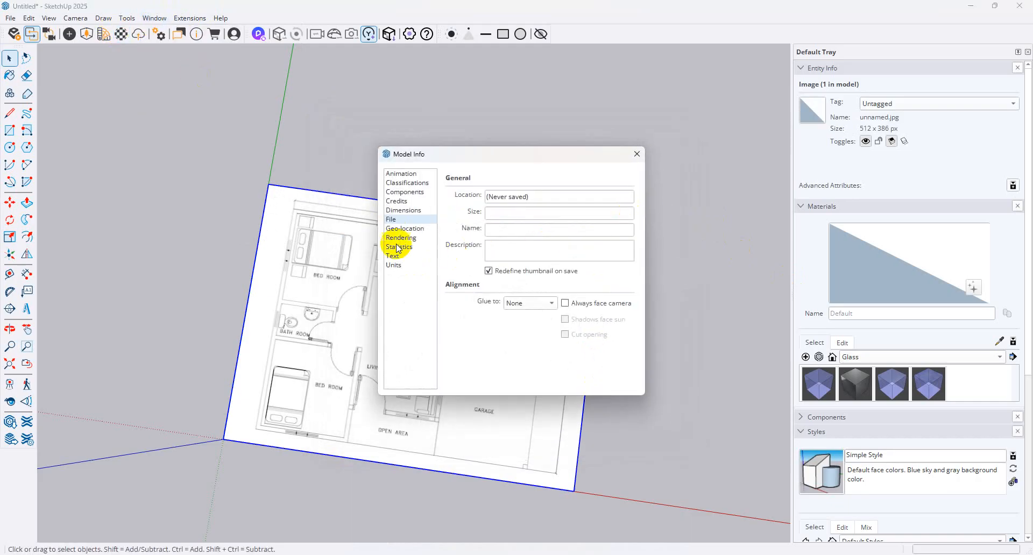
pyautogui.click(394, 264)
# Try the Decimal unit format with the length unit in millimeters and in inches
pyautogui.click(500, 204)
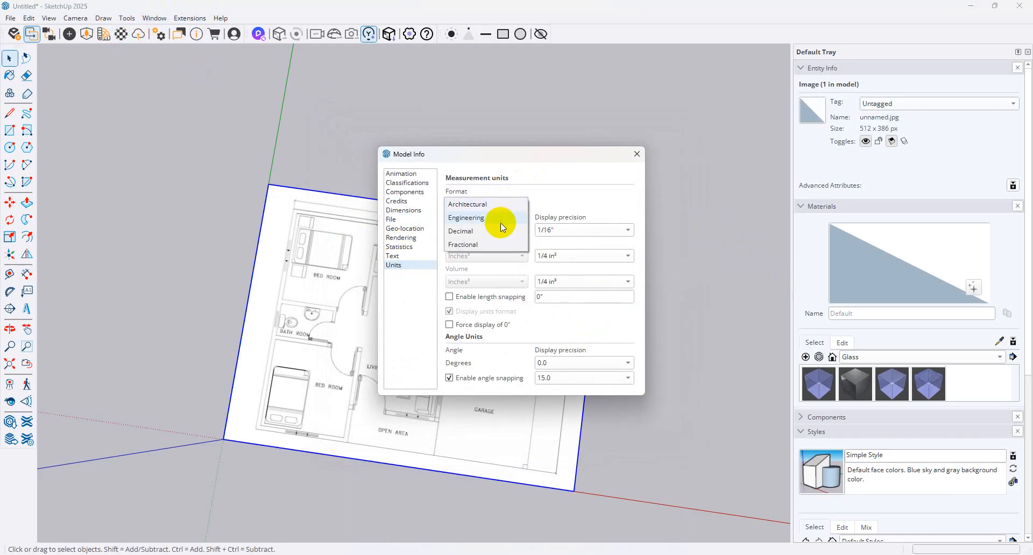
pyautogui.click(499, 230)
pyautogui.click(495, 230)
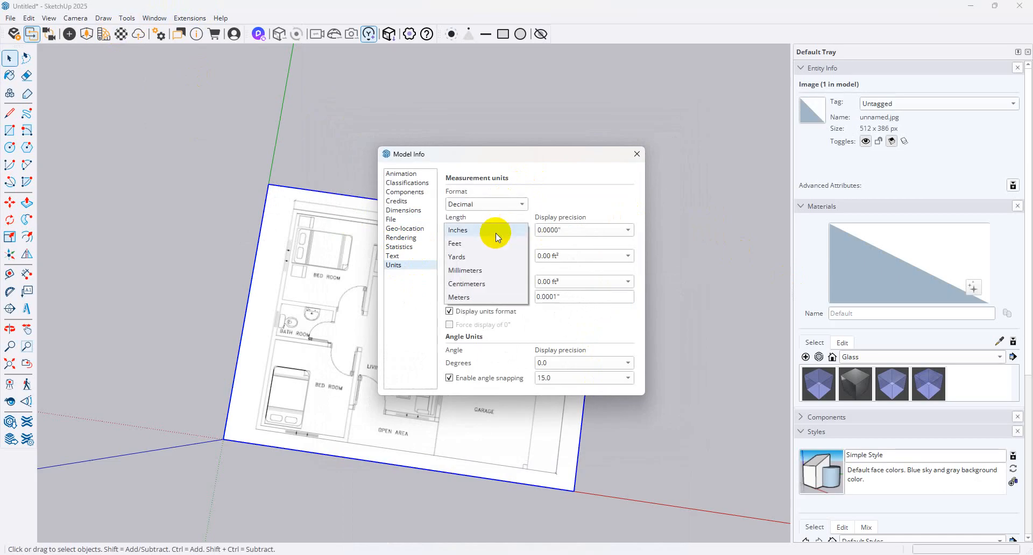
pyautogui.click(493, 270)
pyautogui.click(492, 231)
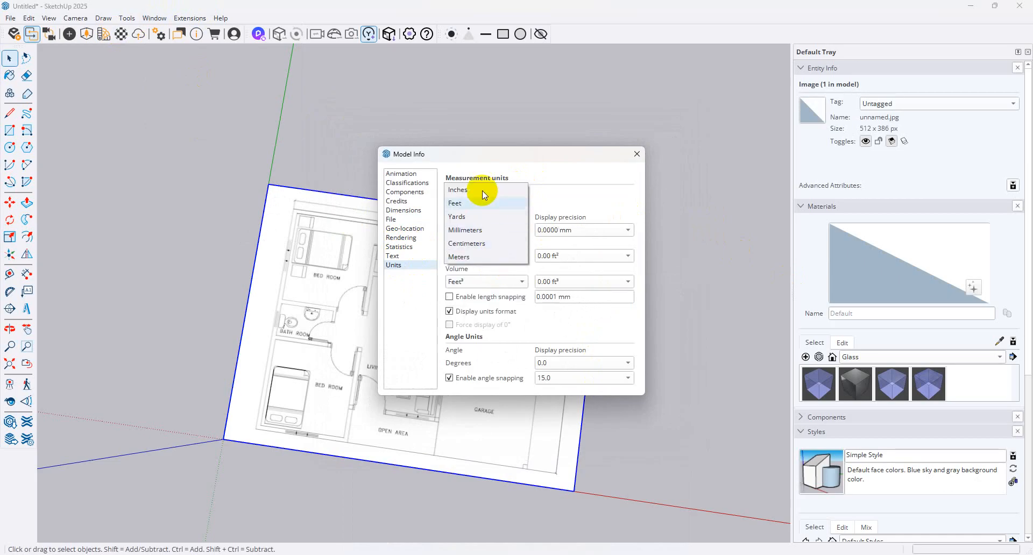
pyautogui.click(503, 189)
# Return the measurement unit format to Architectural
pyautogui.click(498, 207)
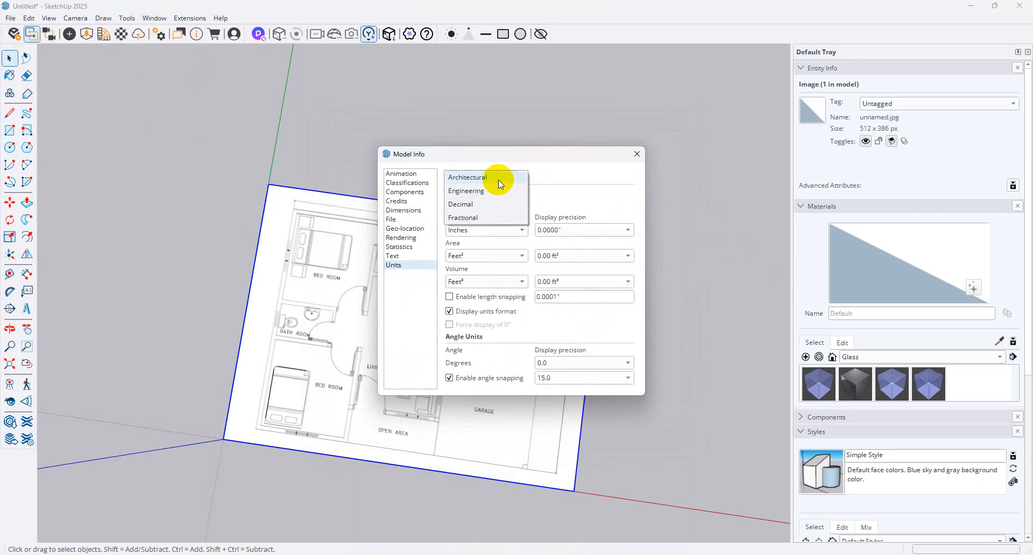
pyautogui.click(499, 179)
pyautogui.click(505, 205)
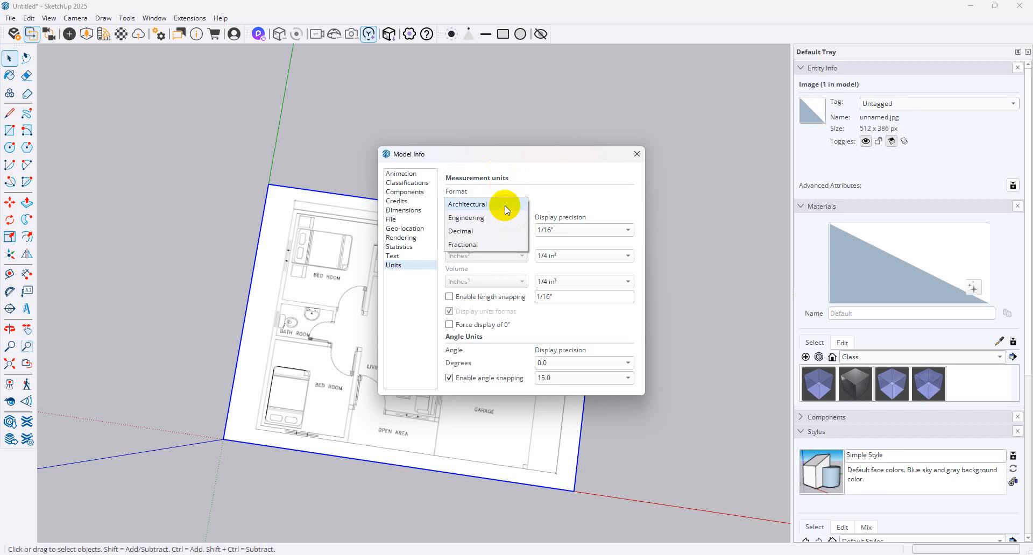
pyautogui.click(504, 206)
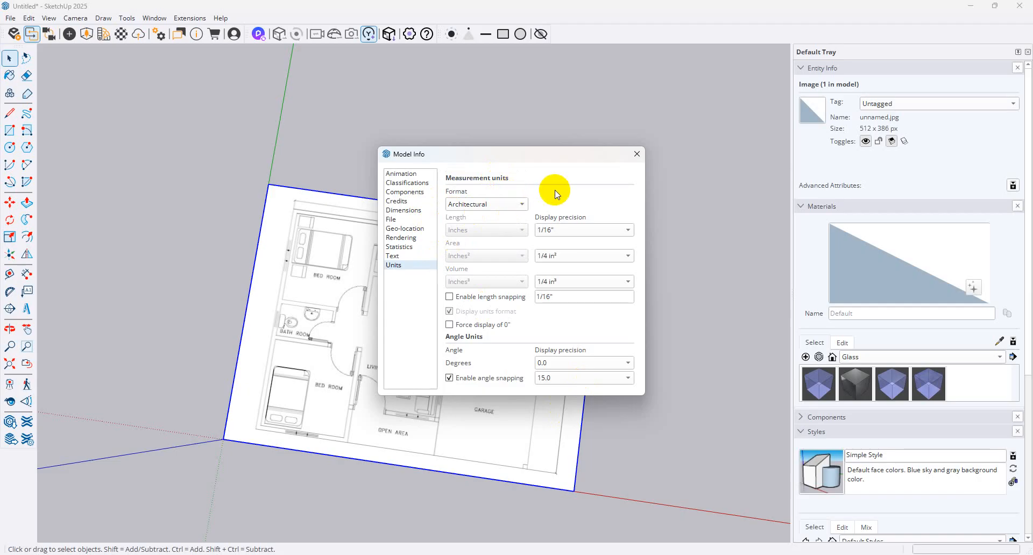
pyautogui.click(503, 203)
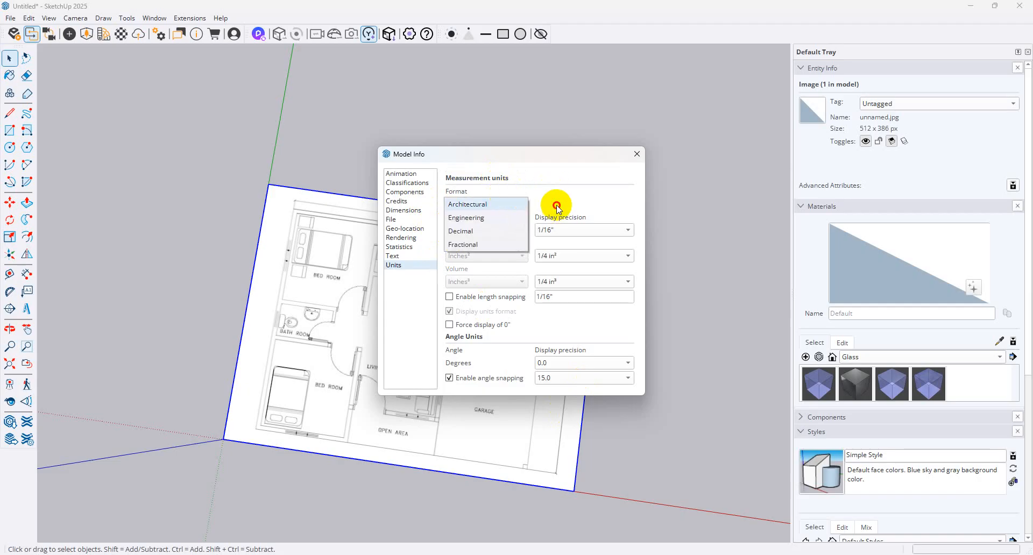
pyautogui.click(554, 203)
# Try the Decimal unit format with the length unit in centimeters
pyautogui.click(493, 207)
pyautogui.click(492, 232)
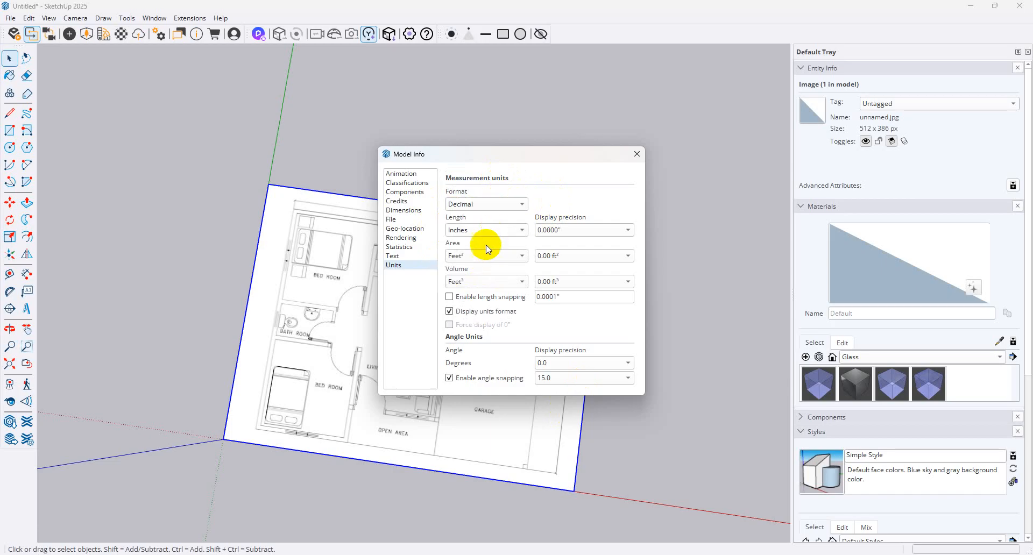
pyautogui.click(488, 229)
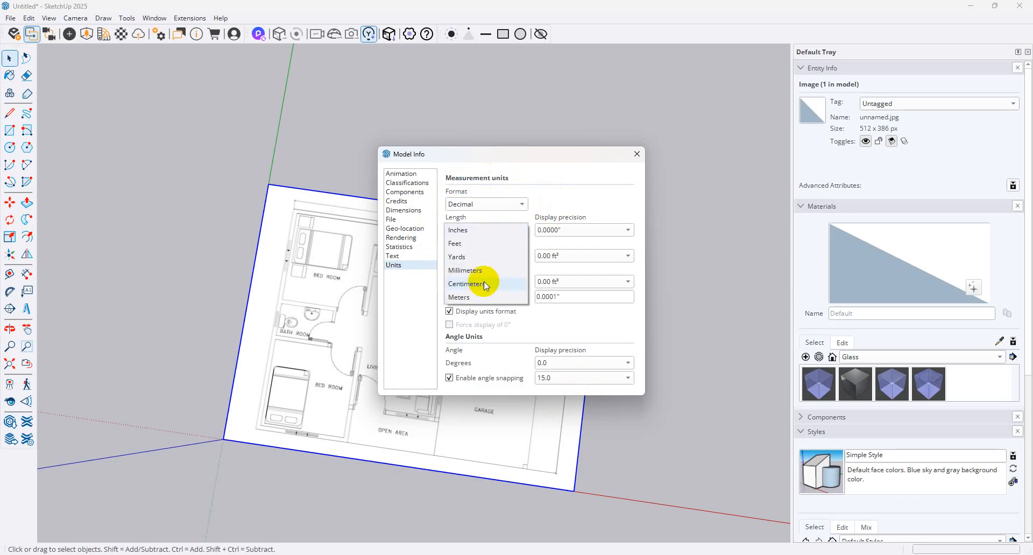
pyautogui.click(476, 283)
# Restore the Architectural measurement unit format and close Model Info
pyautogui.click(511, 205)
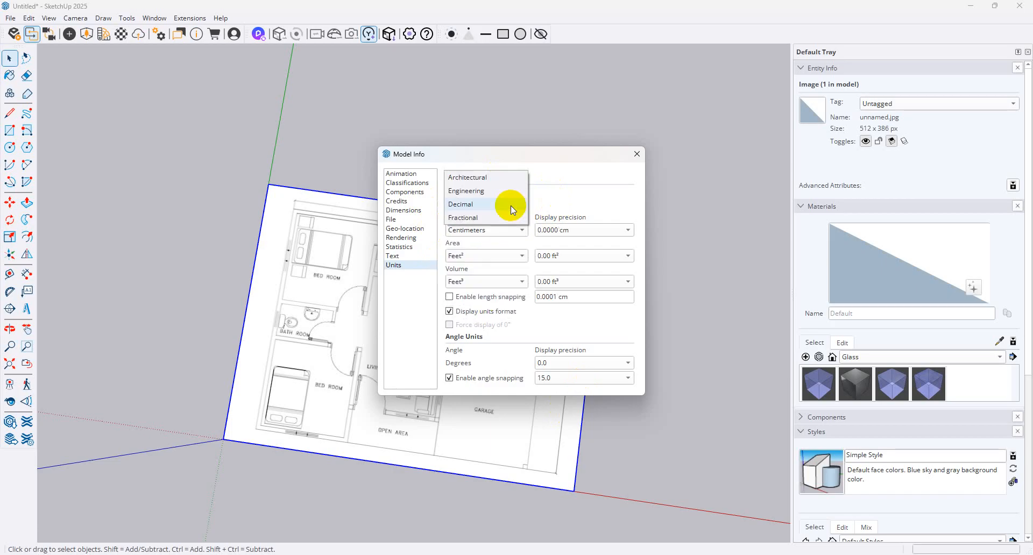
pyautogui.click(503, 177)
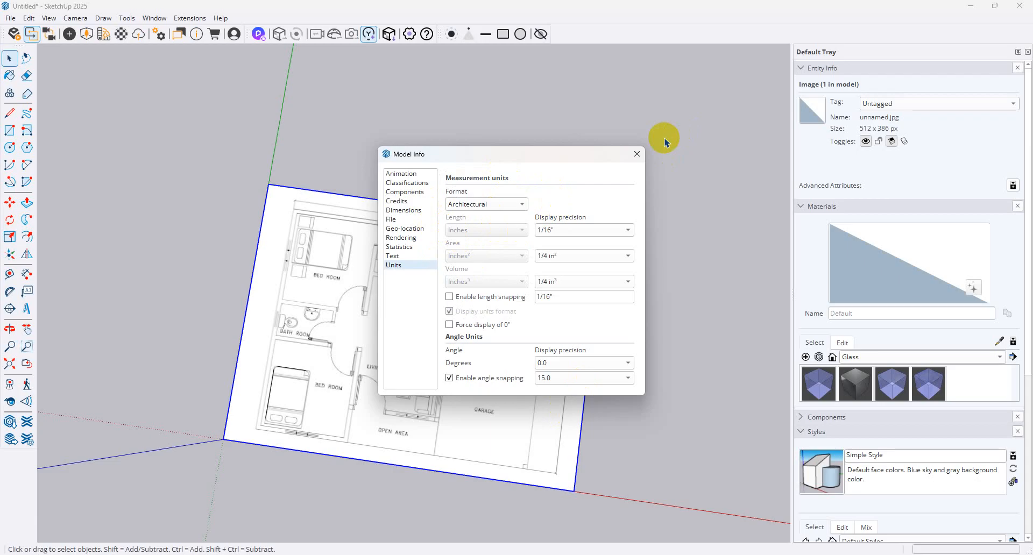
pyautogui.click(637, 154)
pyautogui.scroll(-1, 438, 357)
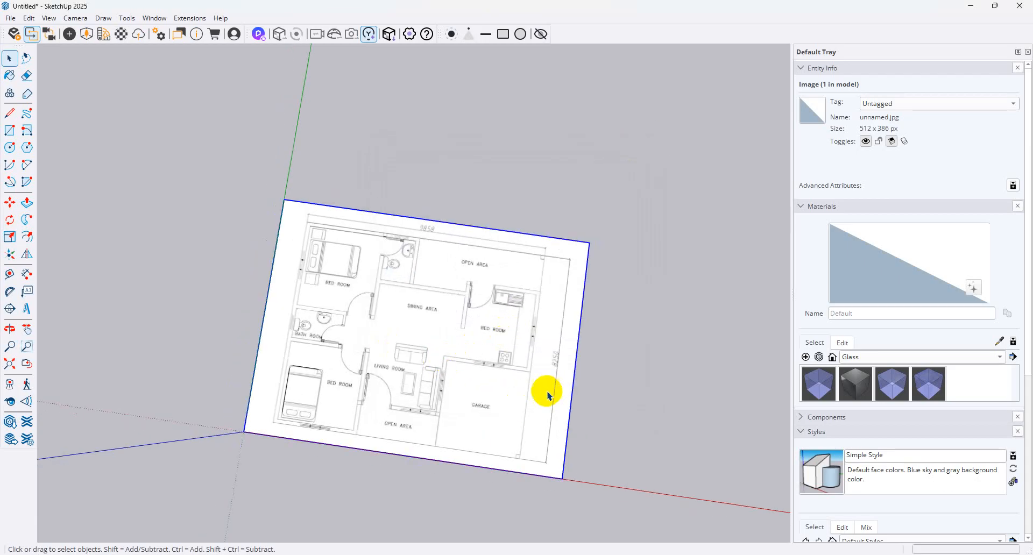
pyautogui.click(9, 238)
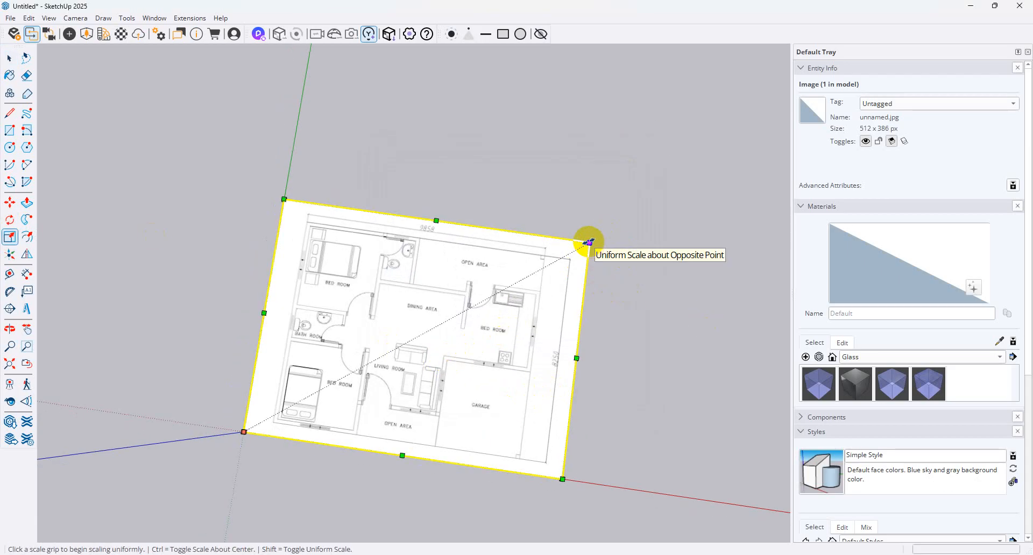
pyautogui.click(589, 242)
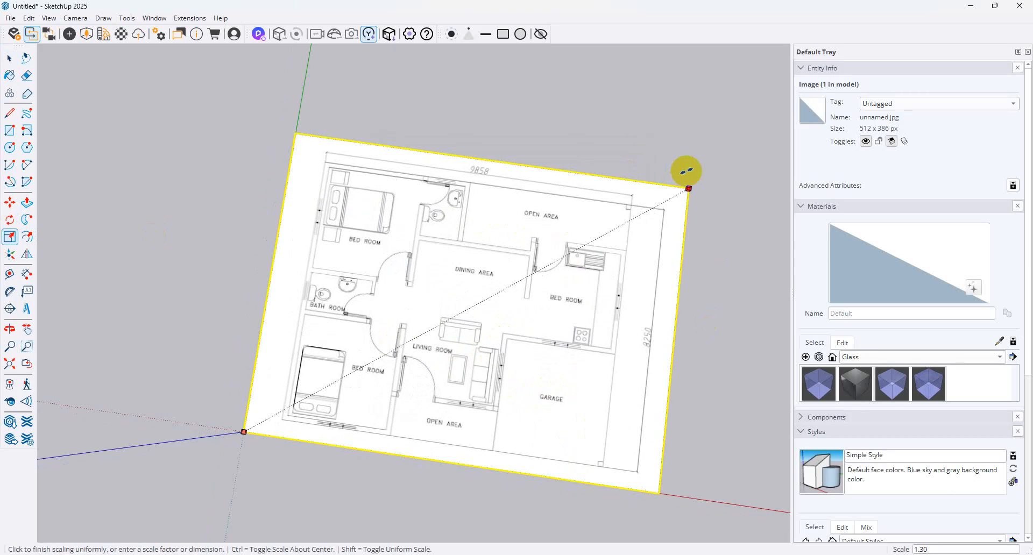
pyautogui.press('Escape')
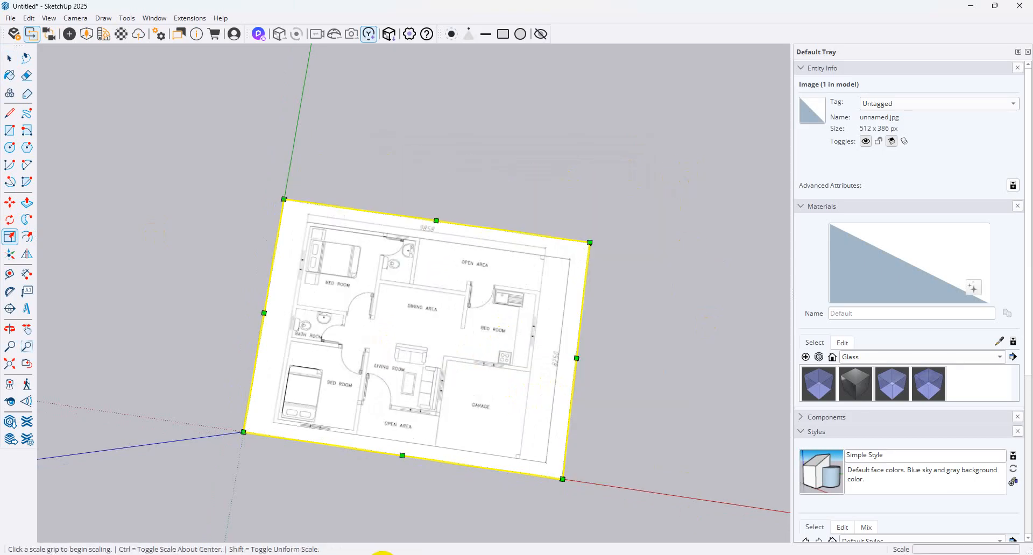
# Switch to the Windows Calculator, divide 42 by 14 to get the scale factor, and minimize it
pyautogui.click(383, 554)
pyautogui.write('ca')
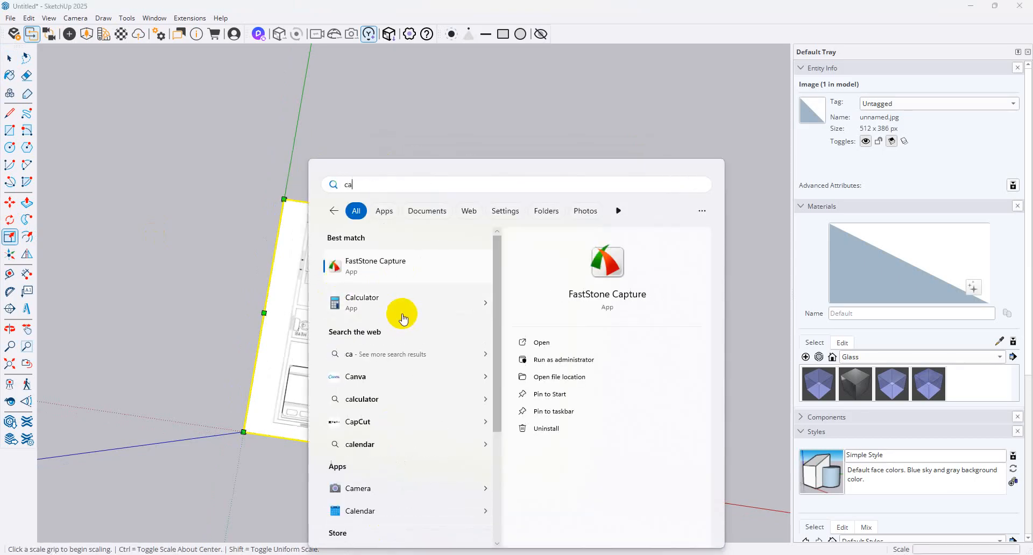
pyautogui.click(401, 307)
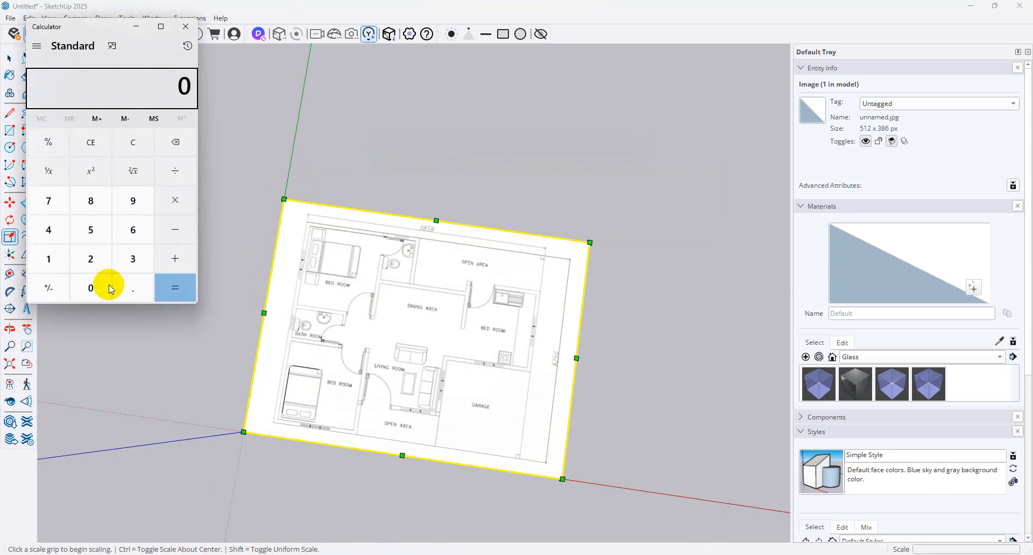
pyautogui.click(48, 266)
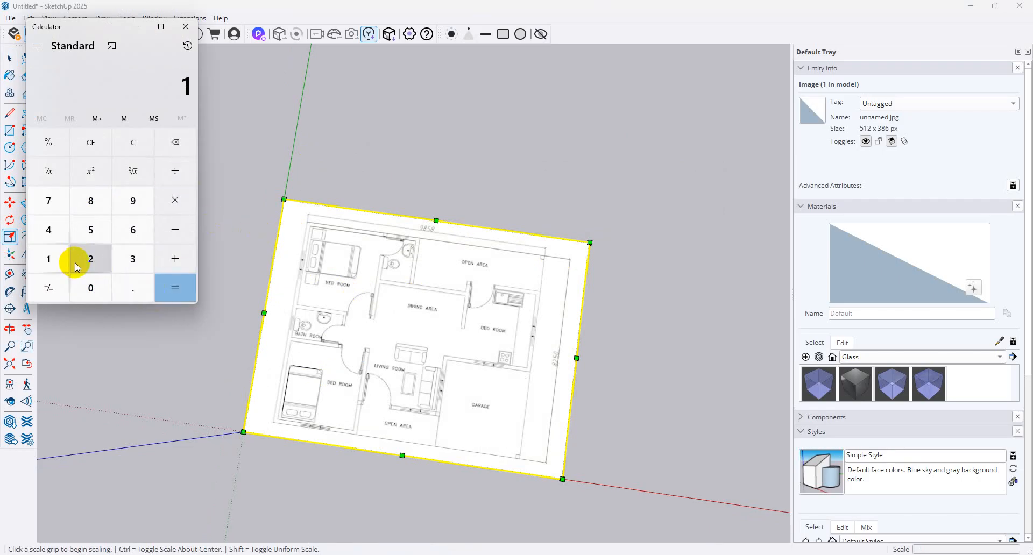
pyautogui.press('Escape')
pyautogui.write('42')
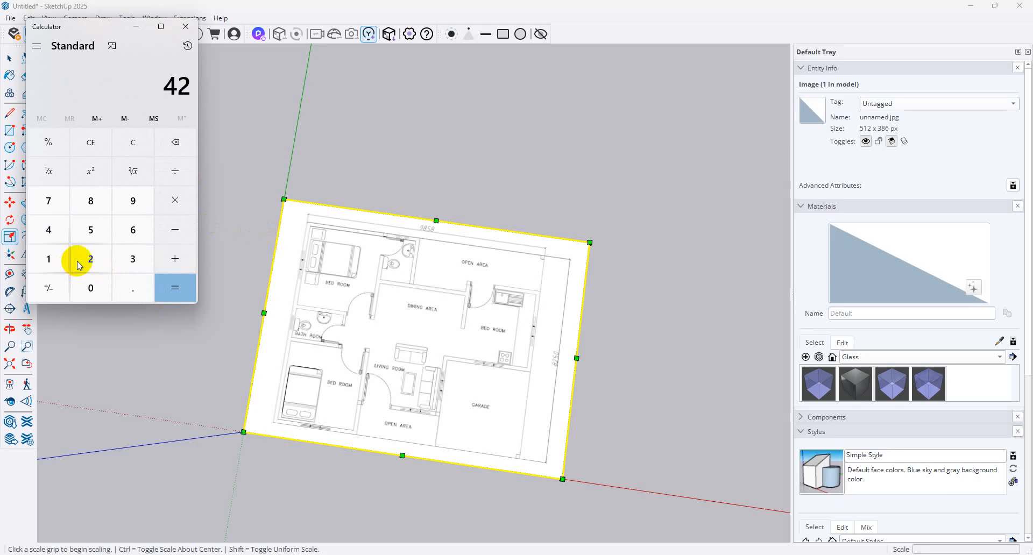
pyautogui.press('/')
pyautogui.write('14')
pyautogui.press('Return')
pyautogui.click(136, 27)
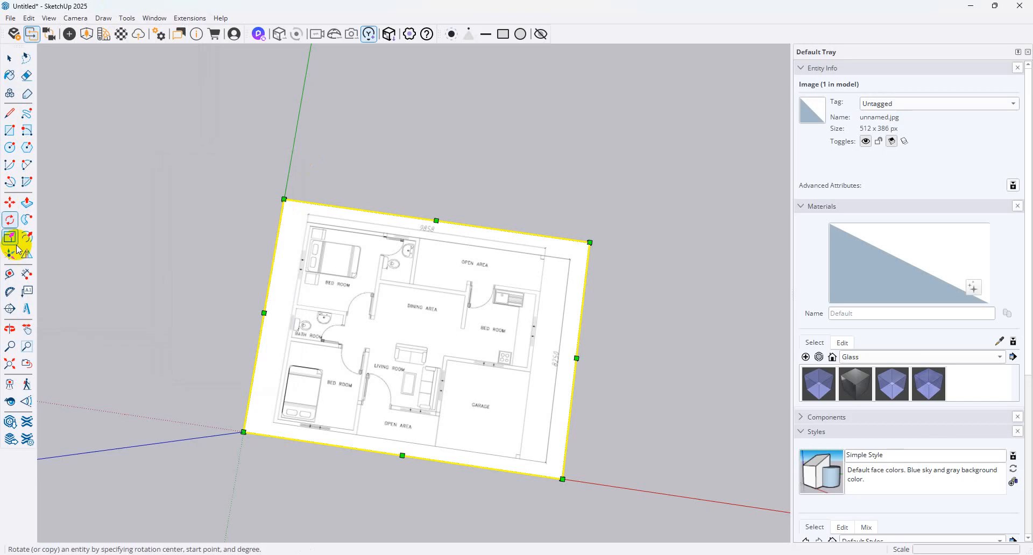
# Scale the floor plan image uniformly by a factor of 3 about its corner at the origin
pyautogui.click(15, 242)
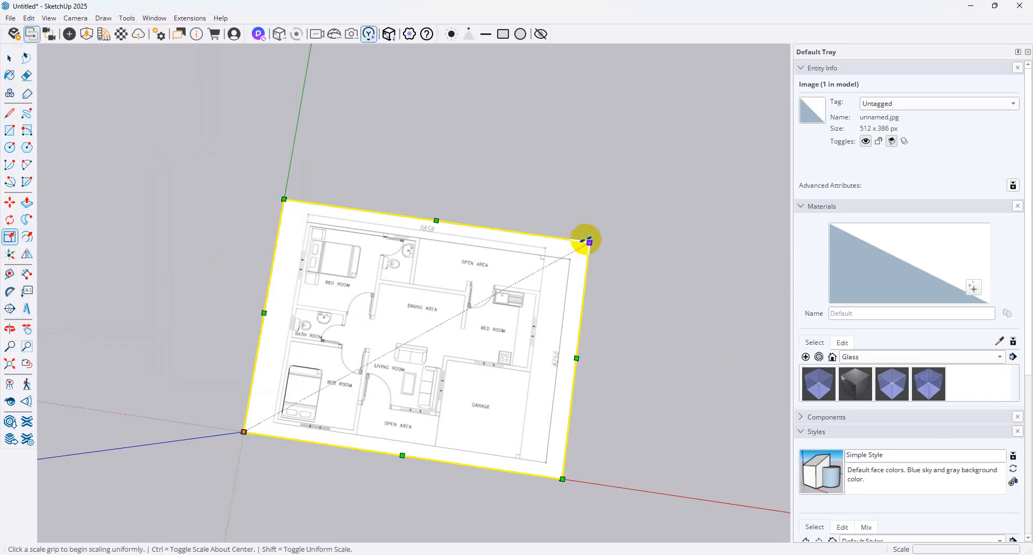
pyautogui.click(589, 242)
pyautogui.write('3')
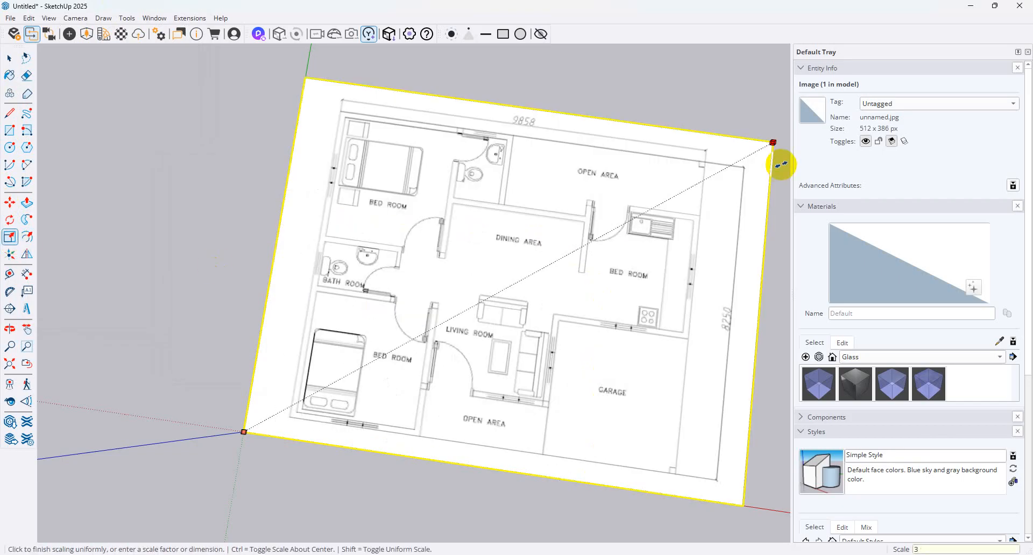
pyautogui.press('Return')
pyautogui.scroll(-3, 92, 166)
pyautogui.scroll(-1, 379, 260)
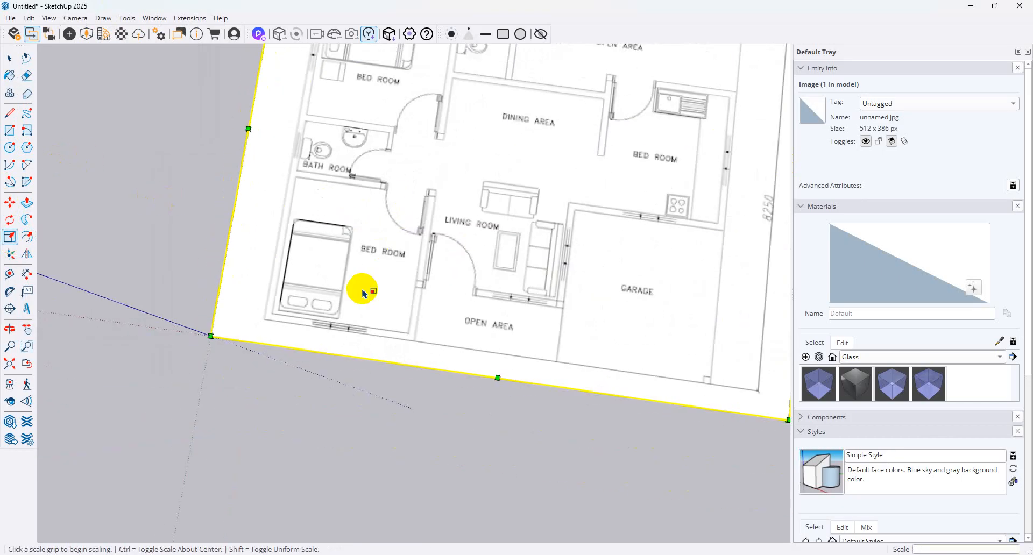
pyautogui.click(10, 59)
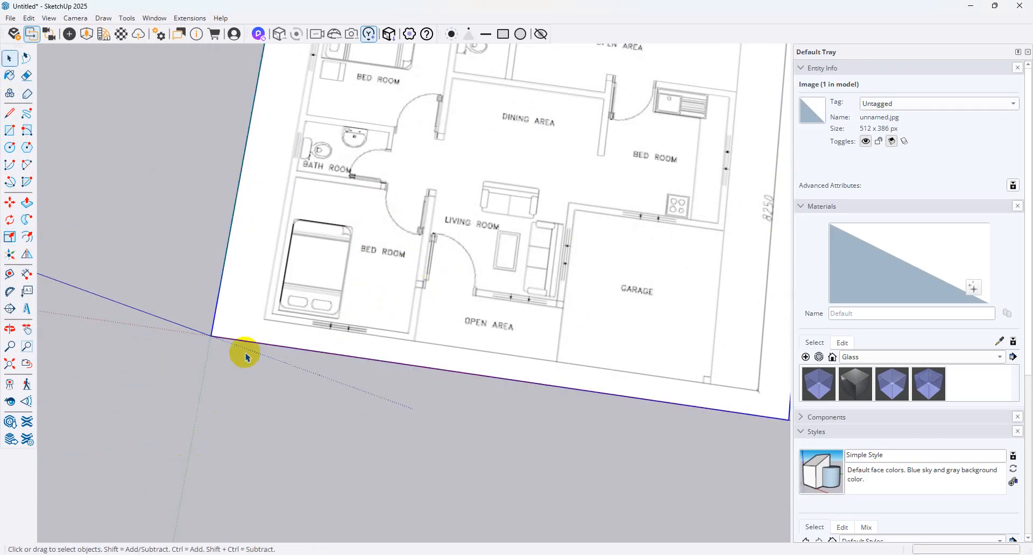
pyautogui.rightClick(253, 330)
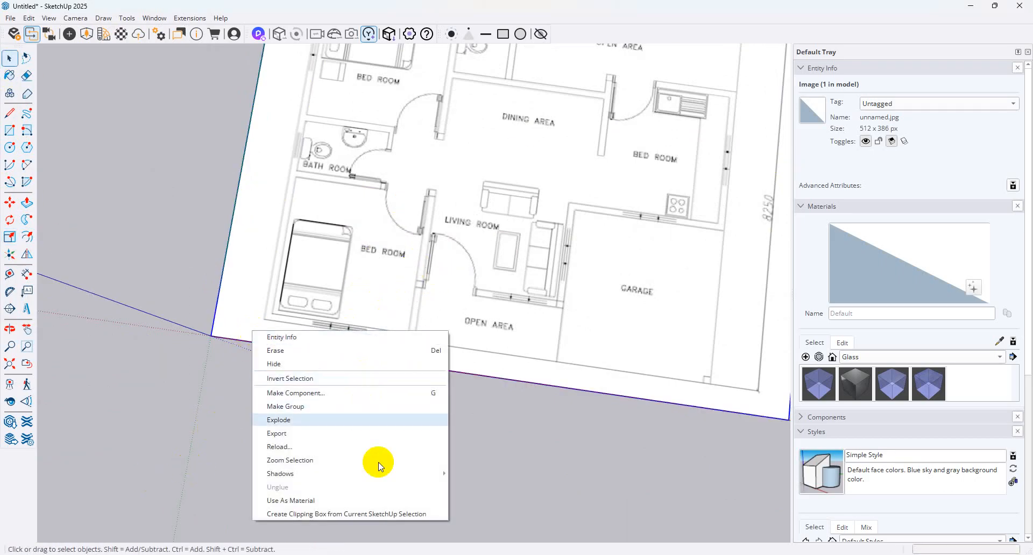
pyautogui.click(567, 434)
pyautogui.click(307, 289)
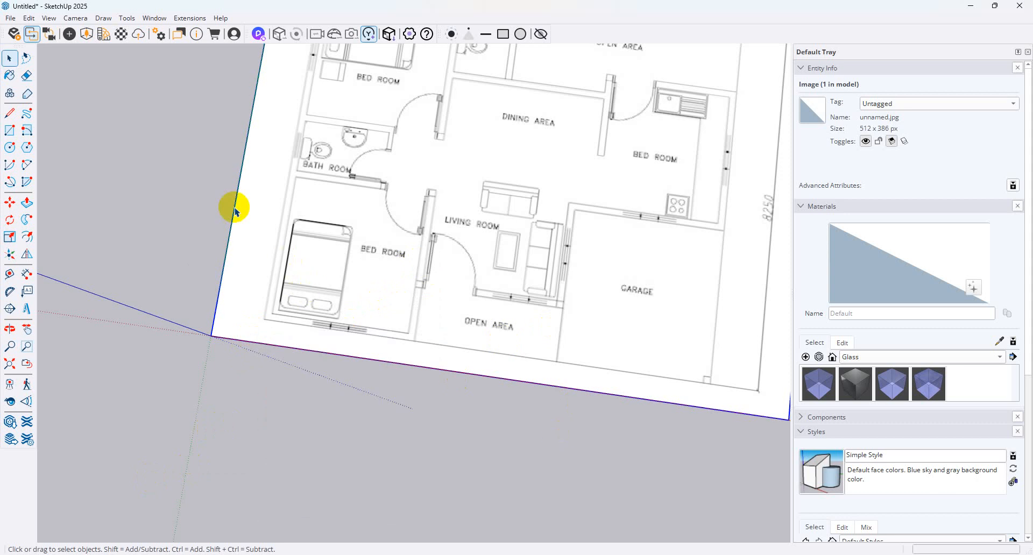
pyautogui.click(28, 18)
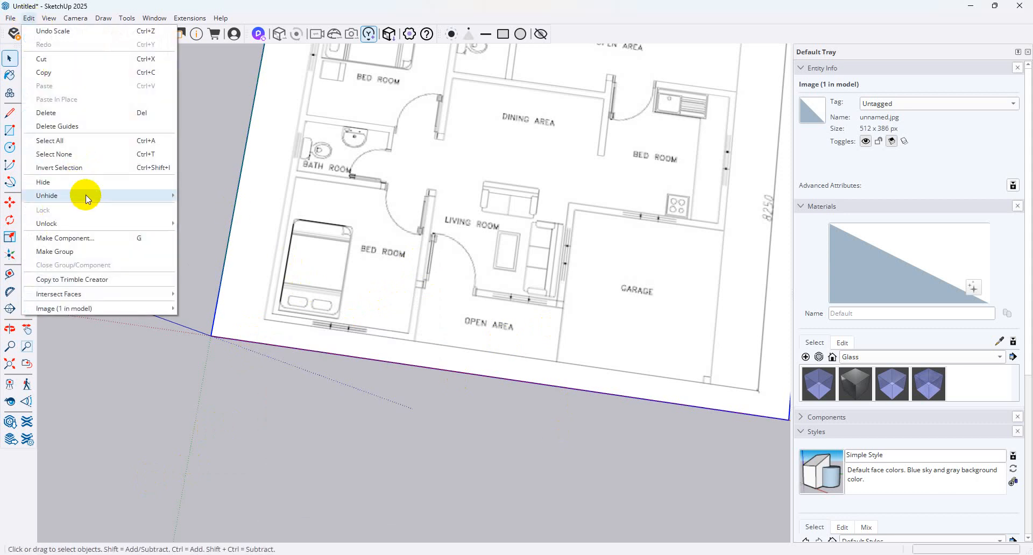
pyautogui.moveTo(90, 218)
pyautogui.click(407, 357)
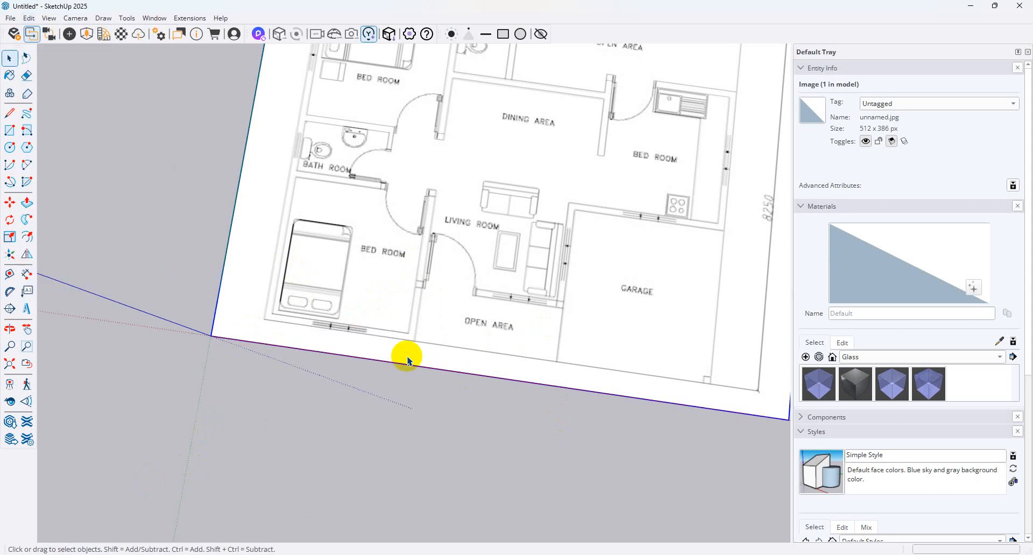
# Measure the door opening between the living room and the front open area with the Rectangle tool, without drawing a rectangle
pyautogui.scroll(1, 434, 213)
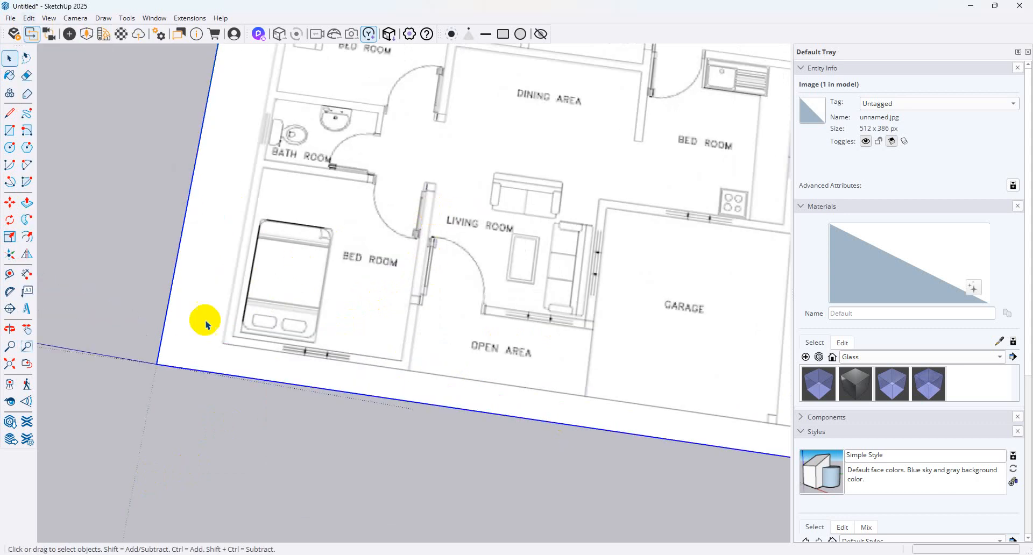
pyautogui.click(9, 131)
pyautogui.scroll(1, 414, 306)
pyautogui.scroll(1, 451, 285)
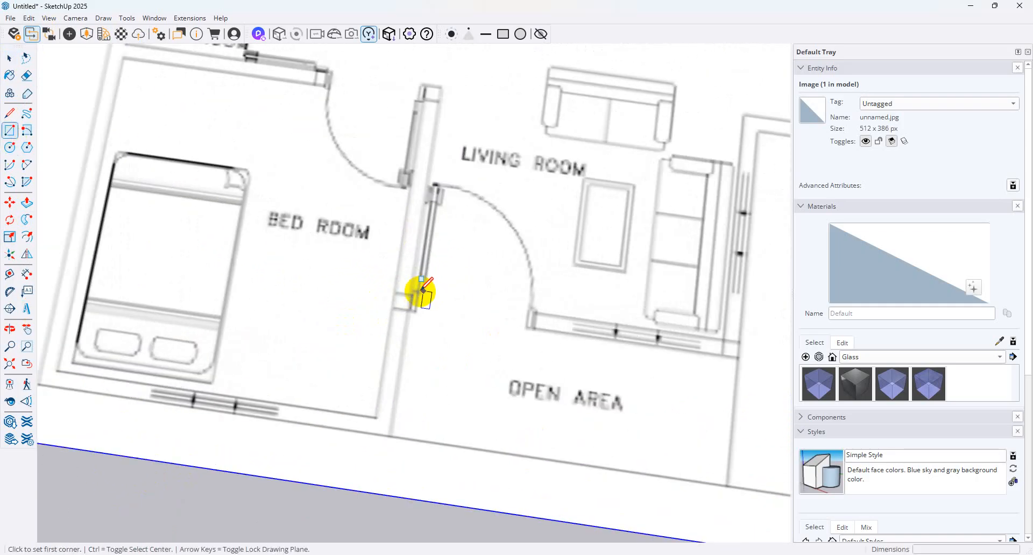
pyautogui.click(412, 295)
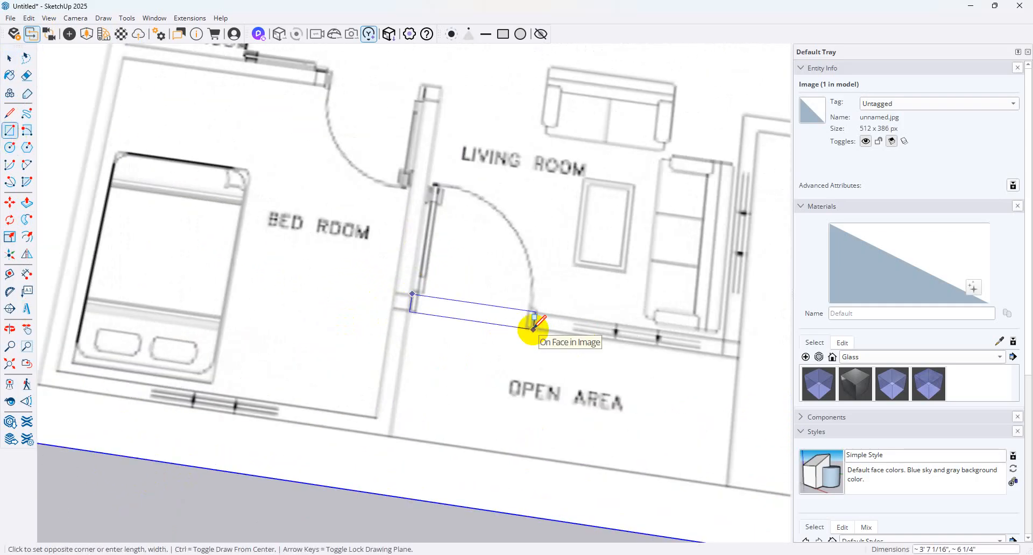
pyautogui.scroll(-1, 334, 425)
pyautogui.scroll(-3, 335, 422)
pyautogui.press('Escape')
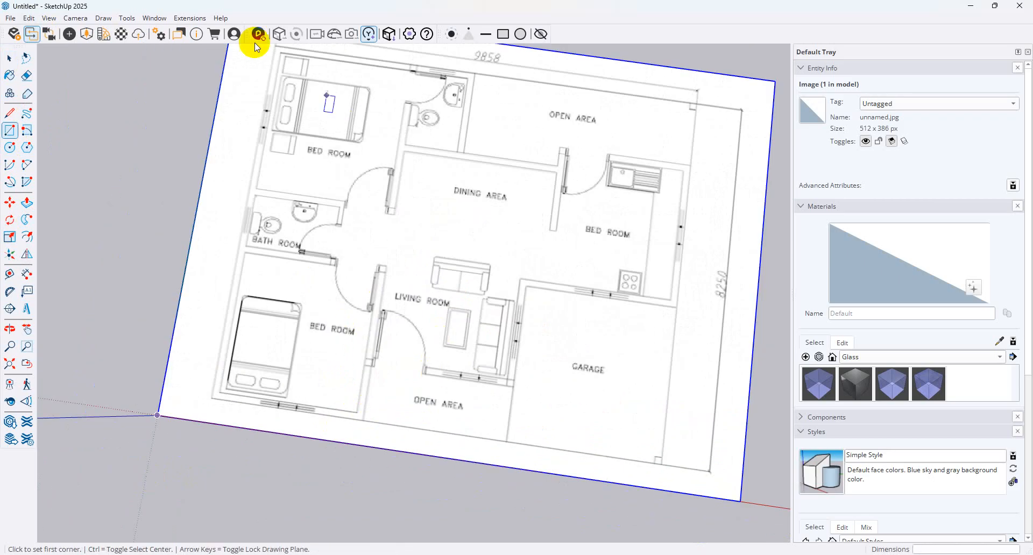
pyautogui.scroll(-1, 387, 322)
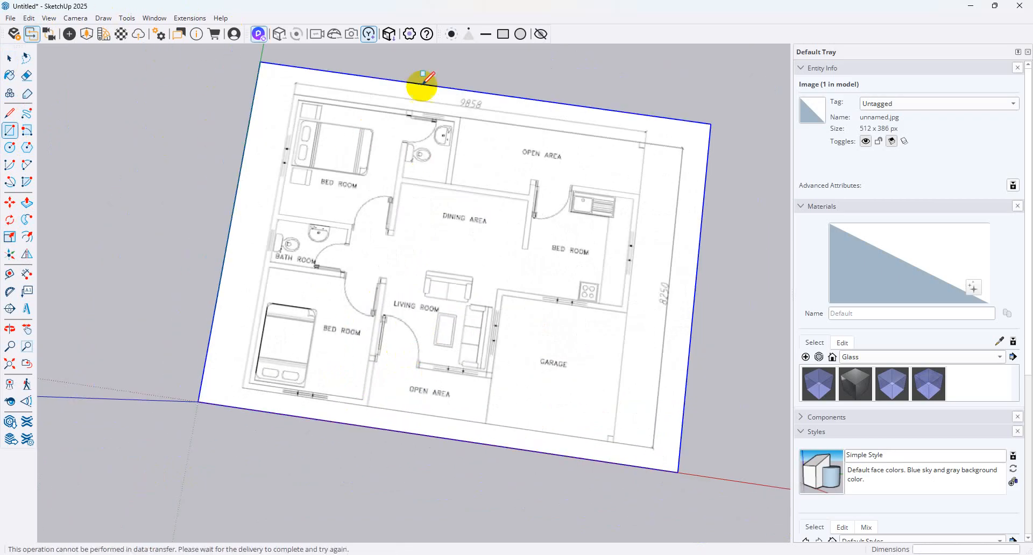
# Set the model units to Decimal format with length in millimeters and close Model Info
pyautogui.click(155, 18)
pyautogui.click(429, 363)
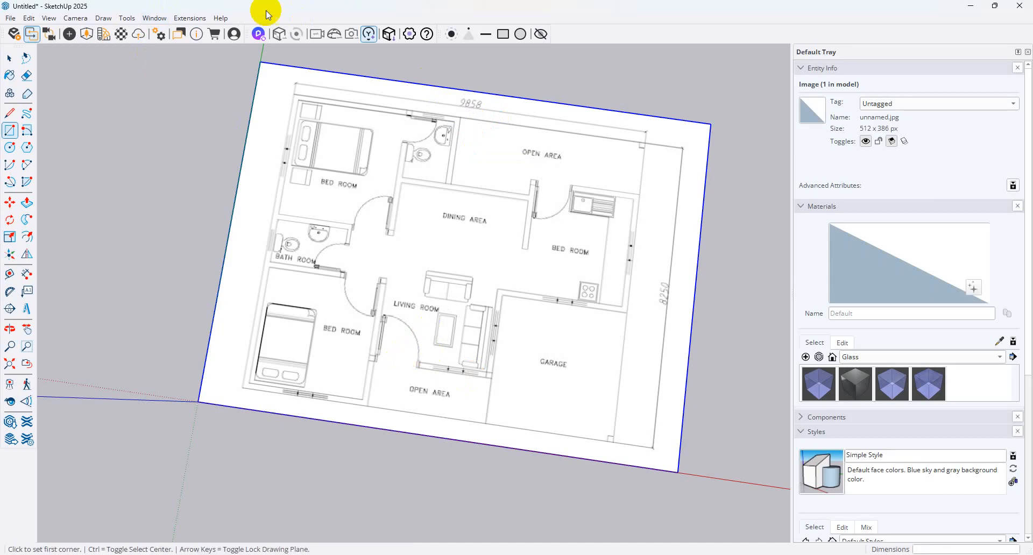
pyautogui.click(155, 19)
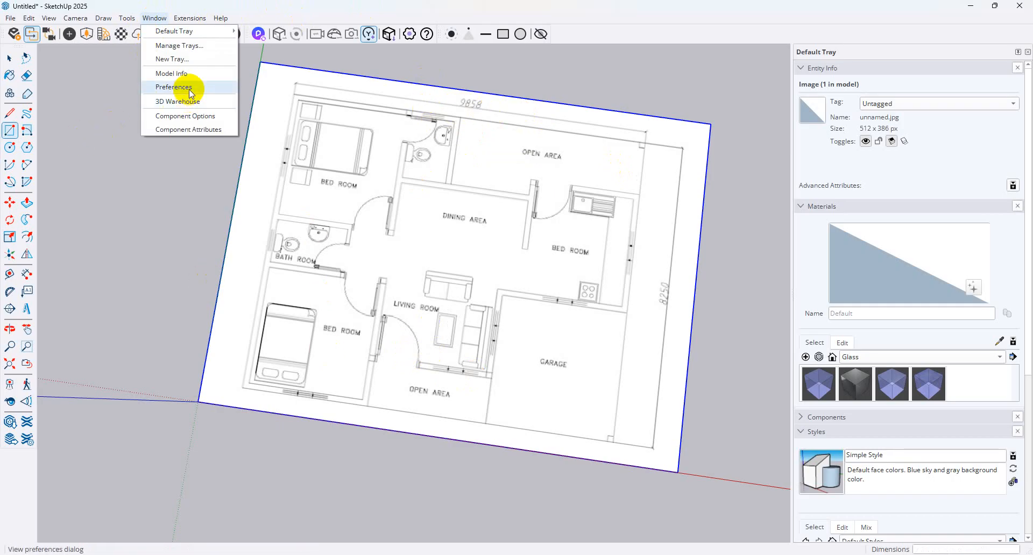
pyautogui.click(180, 73)
pyautogui.click(508, 204)
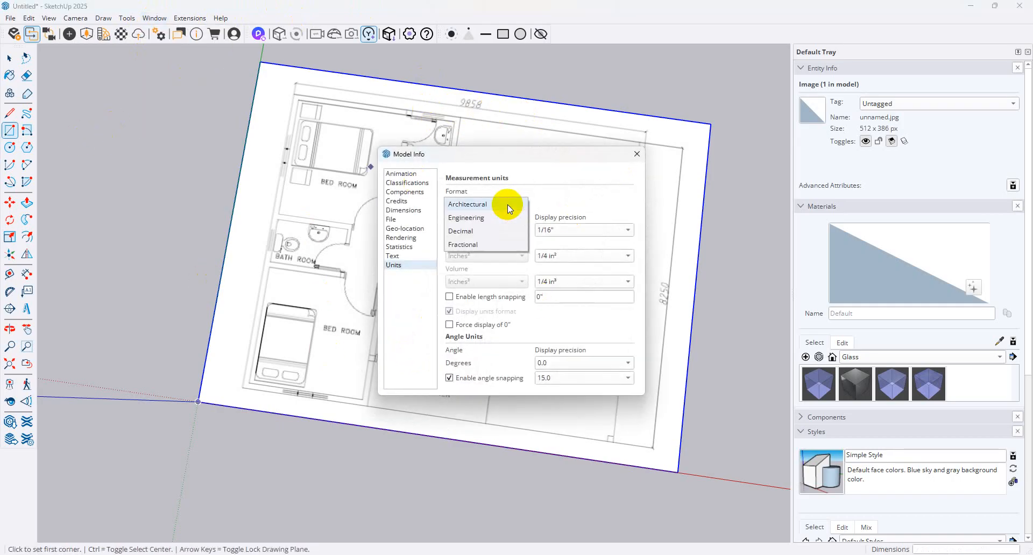
pyautogui.click(498, 237)
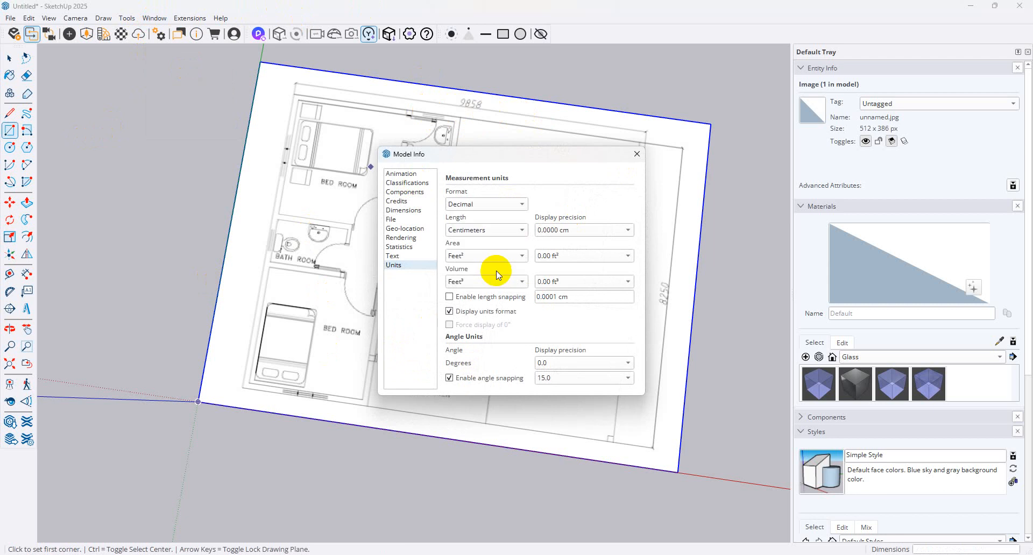
pyautogui.click(492, 230)
pyautogui.click(492, 218)
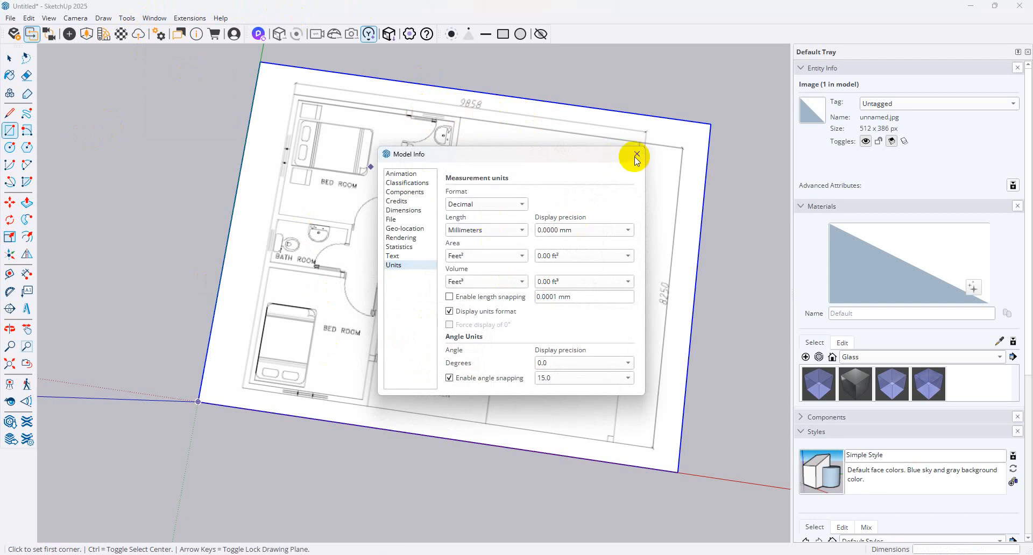
pyautogui.click(636, 156)
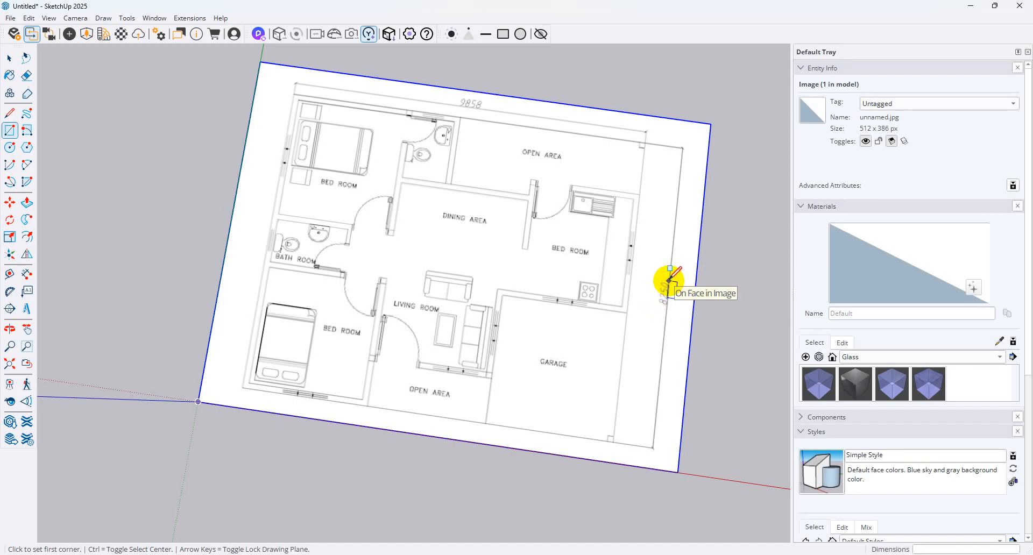
pyautogui.scroll(6, 465, 99)
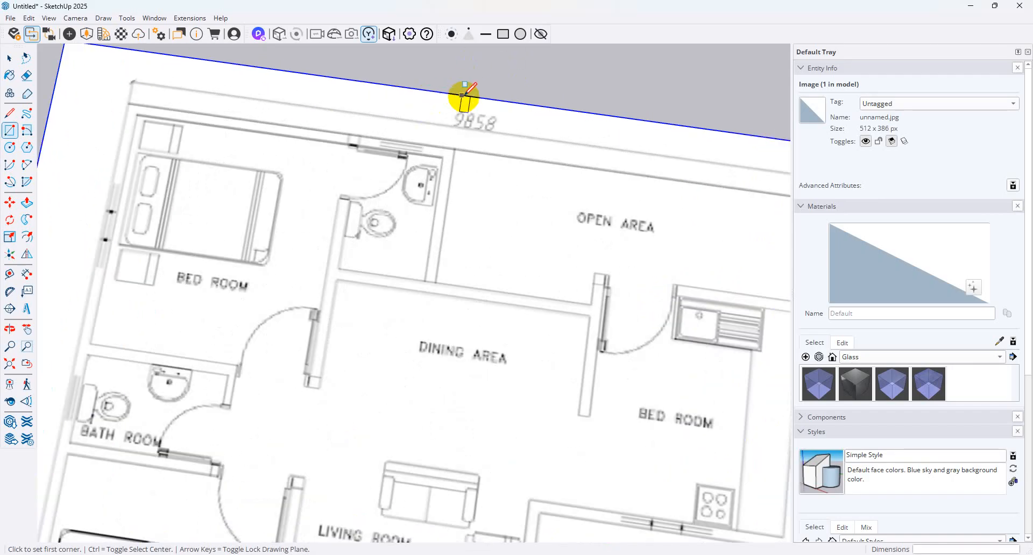
pyautogui.scroll(-6, 441, 152)
pyautogui.scroll(6, 199, 124)
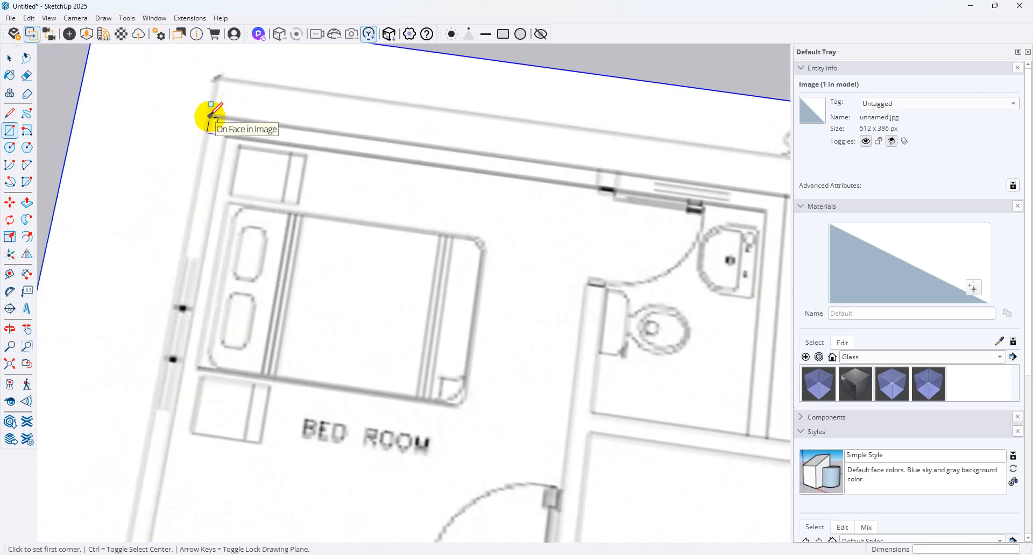
pyautogui.scroll(-6, 211, 113)
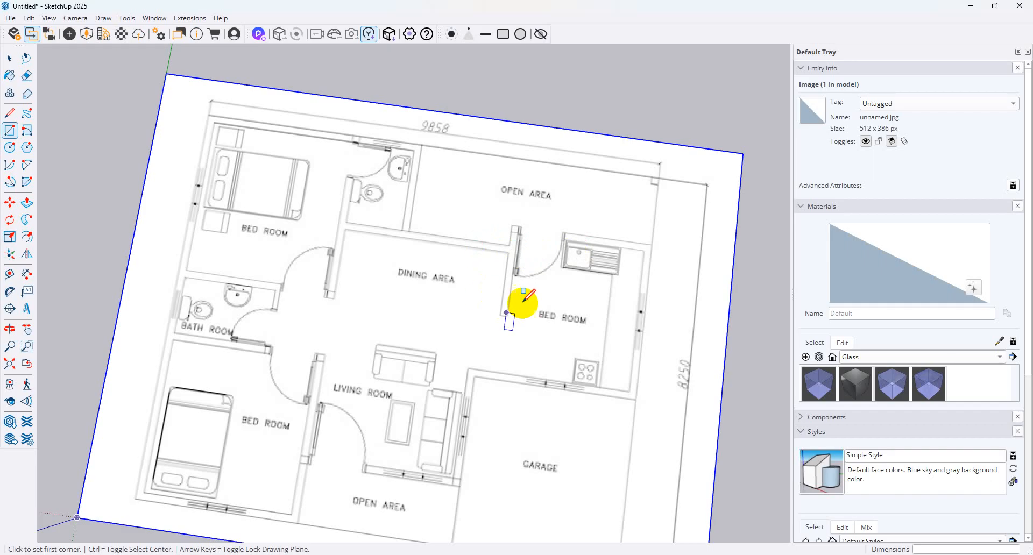
pyautogui.scroll(-2, 570, 282)
pyautogui.scroll(1, 484, 272)
pyautogui.scroll(4, 383, 230)
pyautogui.scroll(1, 279, 194)
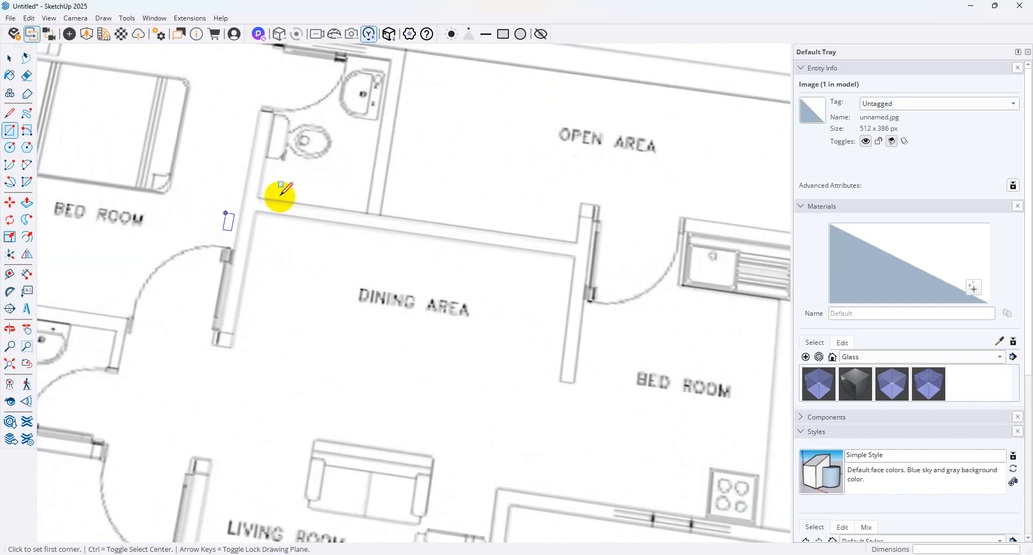
pyautogui.click(259, 212)
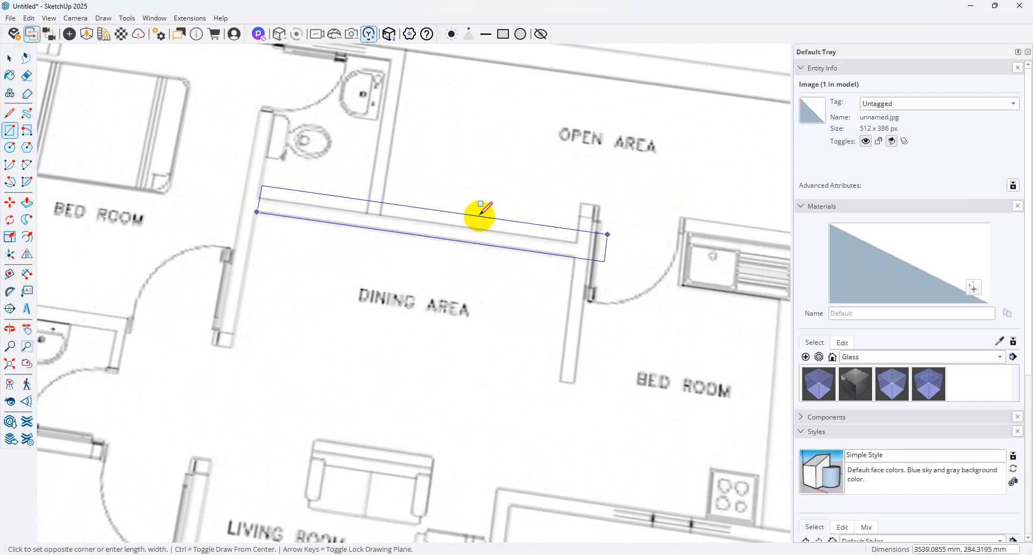
pyautogui.scroll(-3, 484, 210)
pyautogui.press('Escape')
pyautogui.scroll(-3, 478, 195)
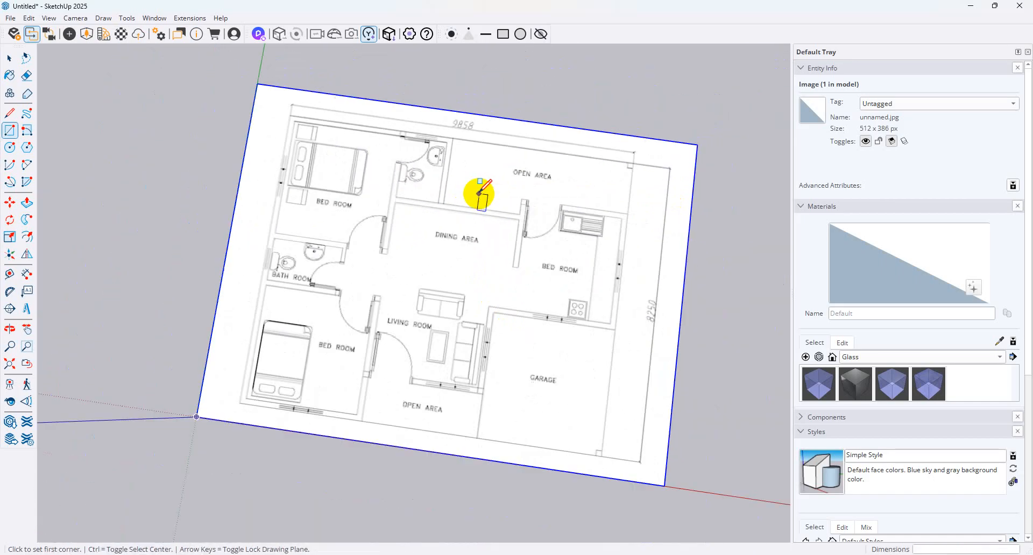
# Trace the wall between the dining area and the upper bedroom as a rectangle of about 131 × 1528 mm, ending at the wall's free end
pyautogui.scroll(3, 180, 315)
pyautogui.scroll(2, 463, 272)
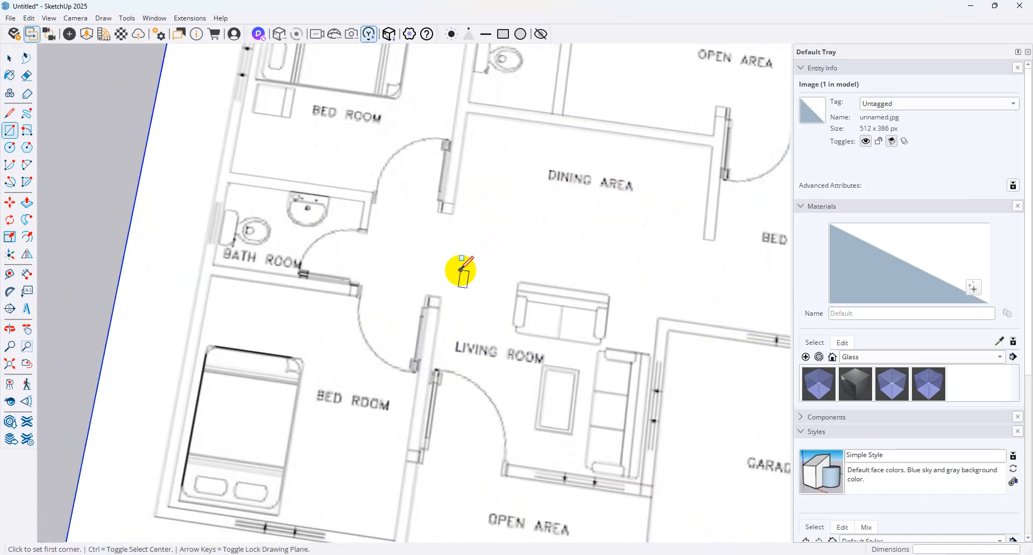
pyautogui.scroll(-1, 463, 274)
pyautogui.scroll(2, 422, 358)
pyautogui.scroll(1, 422, 358)
pyautogui.scroll(-2, 473, 288)
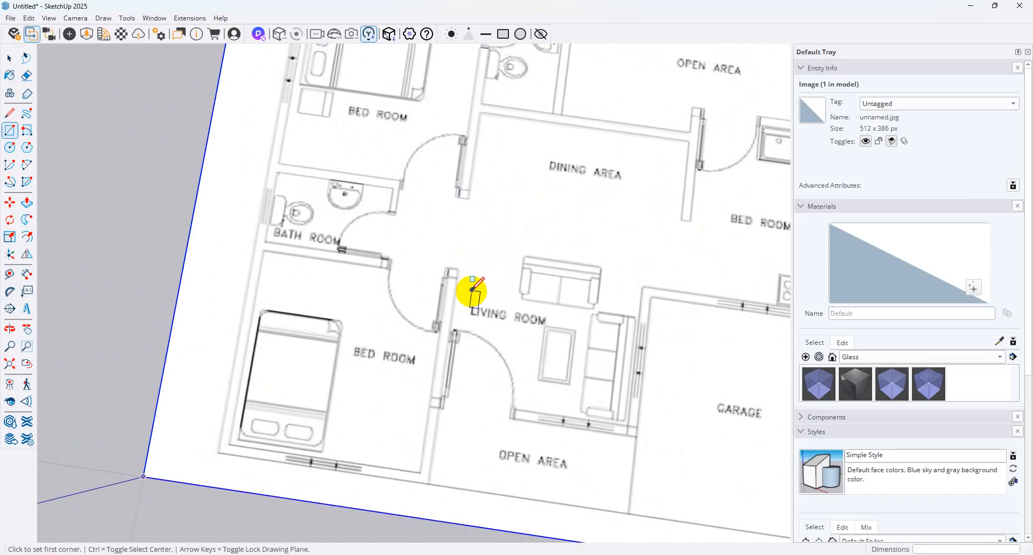
pyautogui.scroll(3, 455, 199)
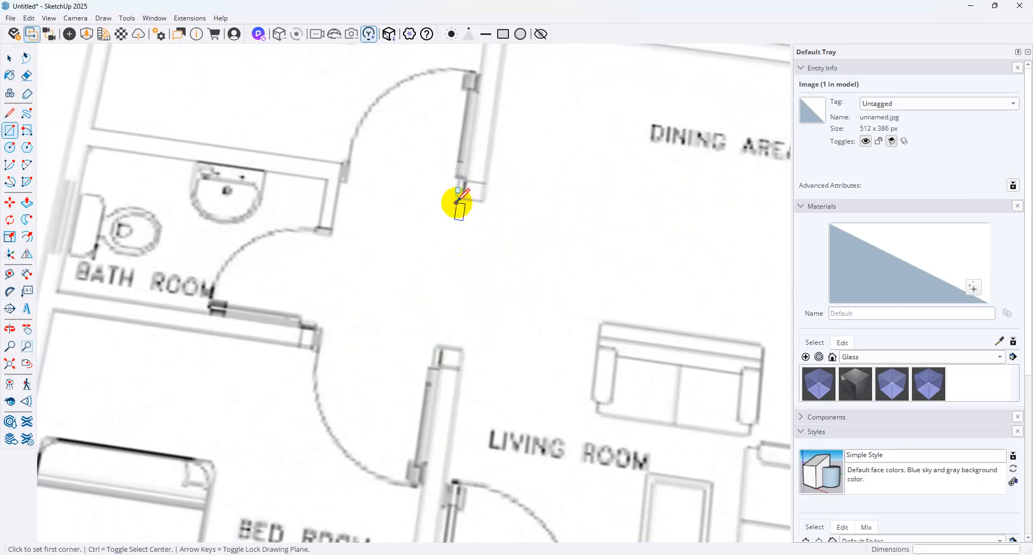
pyautogui.scroll(-4, 348, 318)
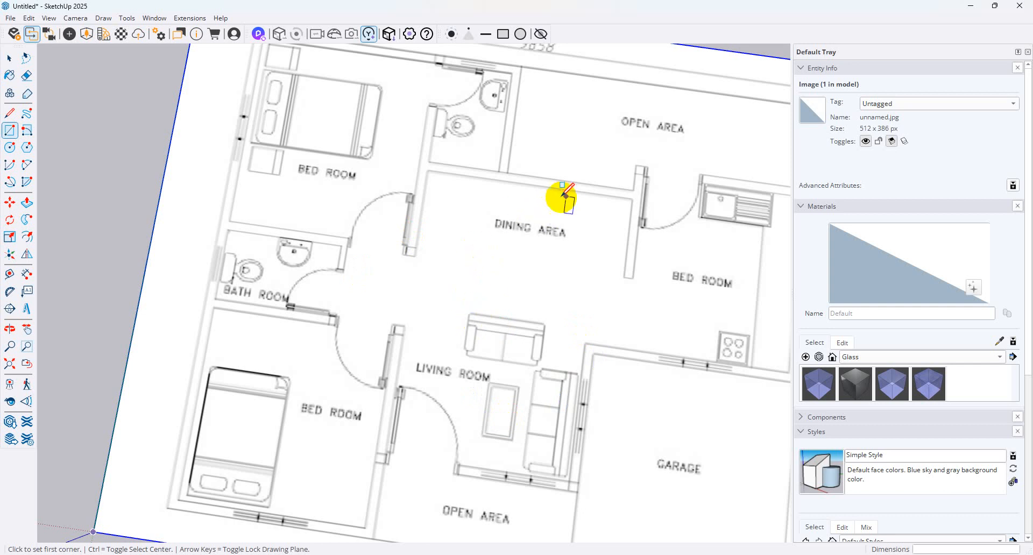
pyautogui.scroll(1, 409, 177)
pyautogui.moveTo(429, 135); pyautogui.dragTo(371, 336, button='middle')
pyautogui.scroll(3, 300, 364)
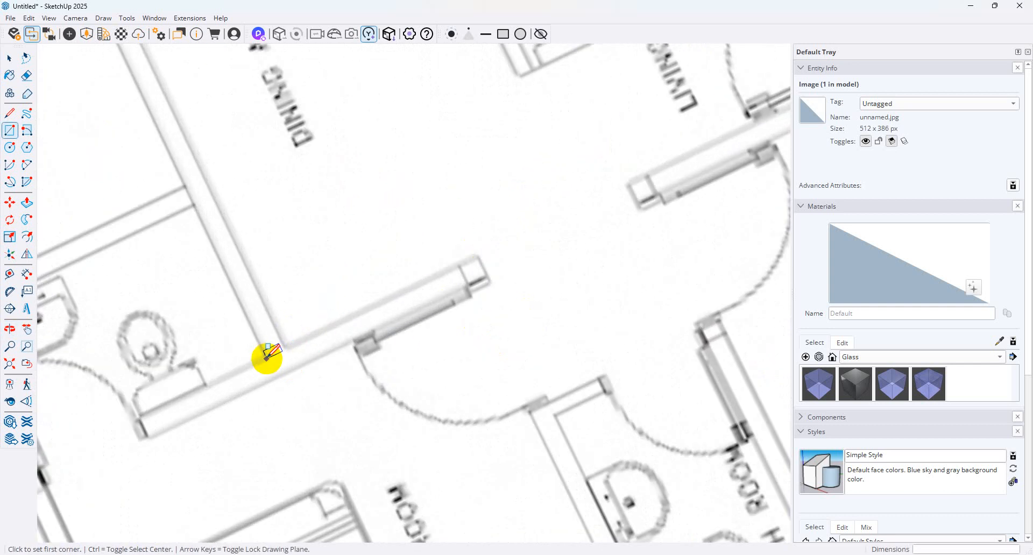
pyautogui.click(266, 357)
pyautogui.scroll(4, 500, 274)
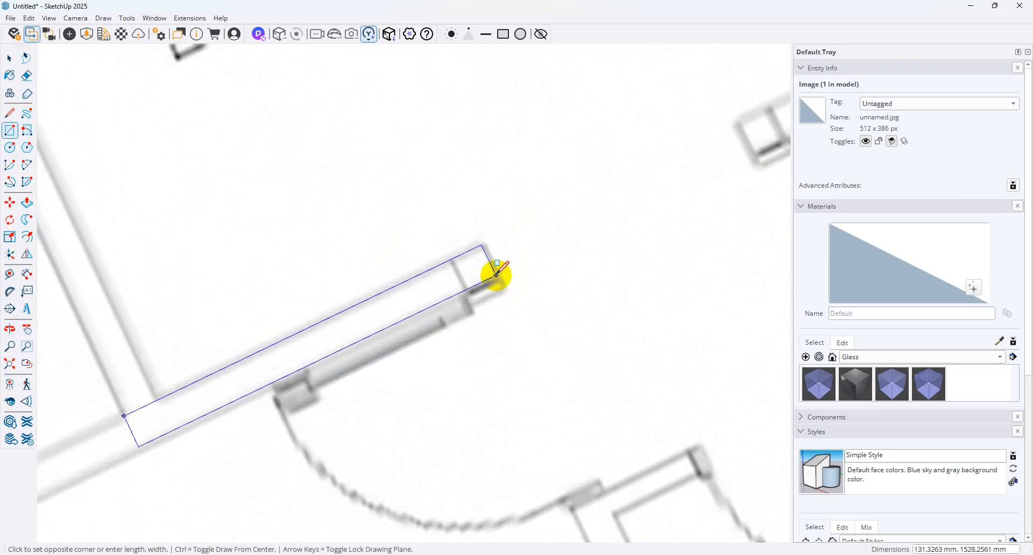
pyautogui.click(498, 274)
# Draw a rectangle of about 148 × 3235 mm over the long wall between the dining area and the rear open area
pyautogui.scroll(-5, 640, 433)
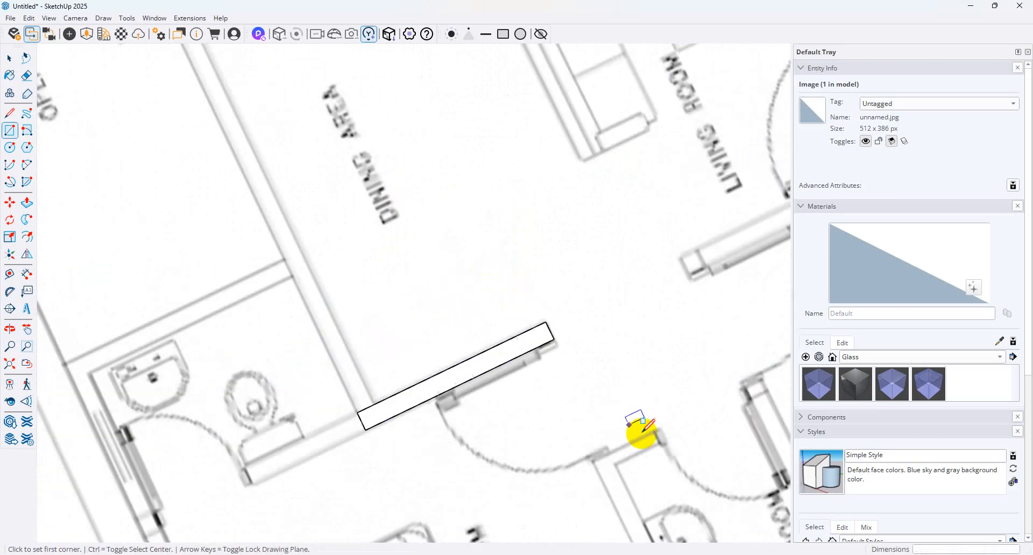
pyautogui.scroll(-3, 642, 440)
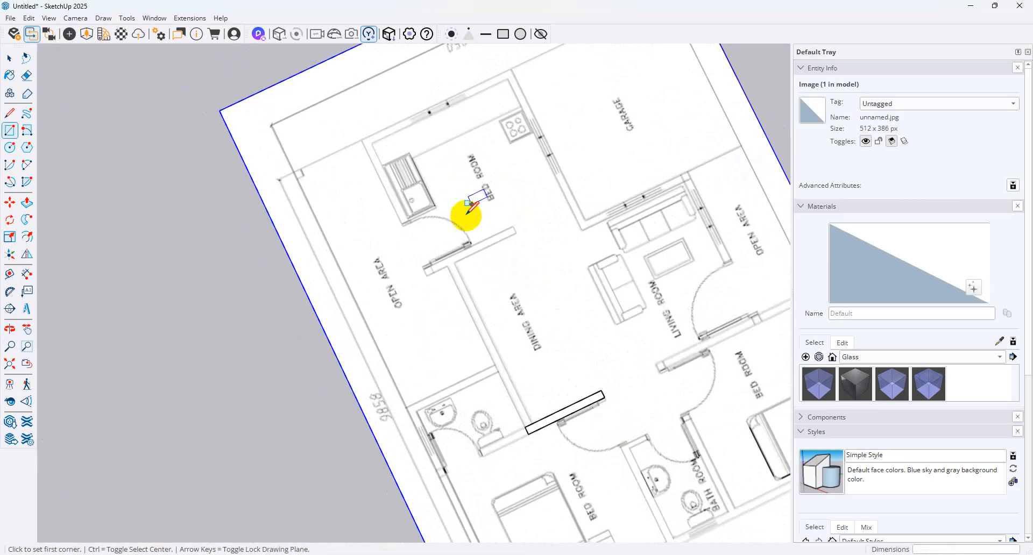
pyautogui.scroll(4, 527, 377)
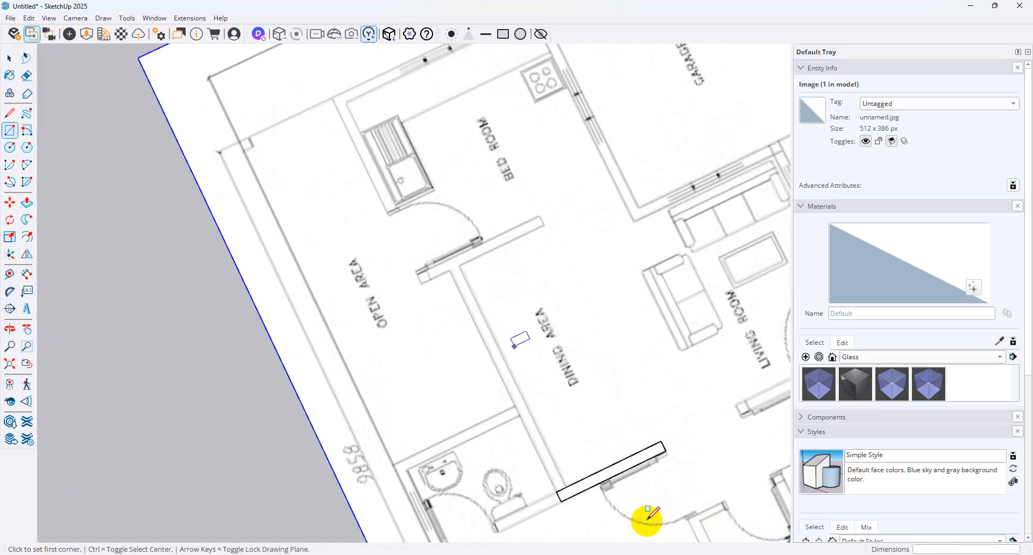
pyautogui.click(556, 491)
pyautogui.scroll(2, 468, 260)
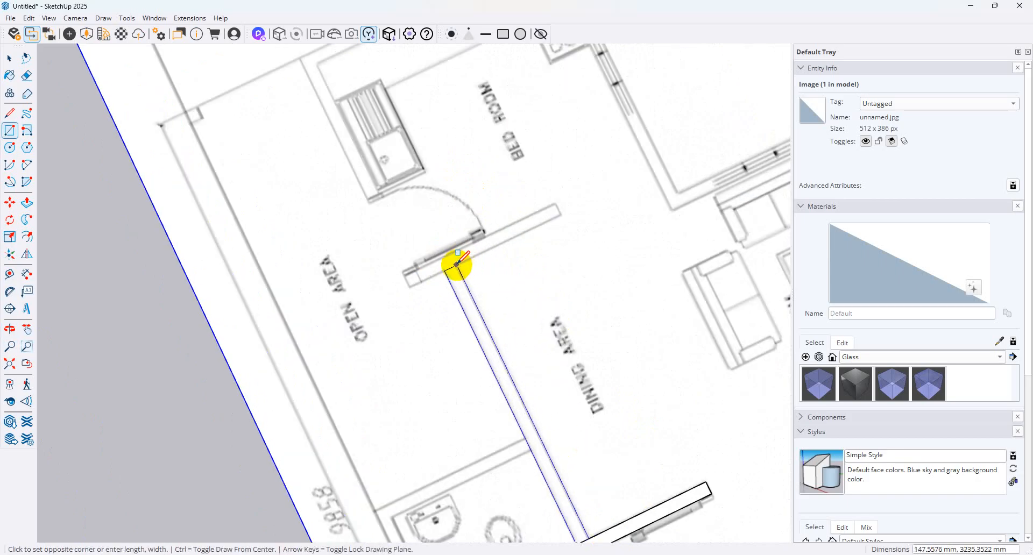
pyautogui.click(456, 263)
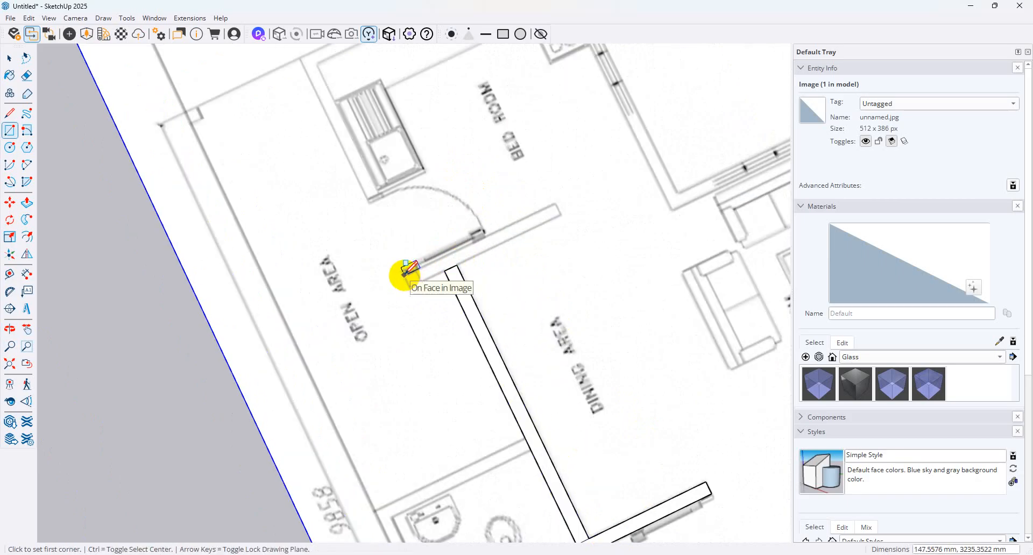
# Trace the wall between the dining area and the kitchen-side room with two adjoining rectangles, about 146 × 1412 mm and 128 × 392 mm
pyautogui.scroll(-3, 588, 254)
pyautogui.scroll(3, 576, 215)
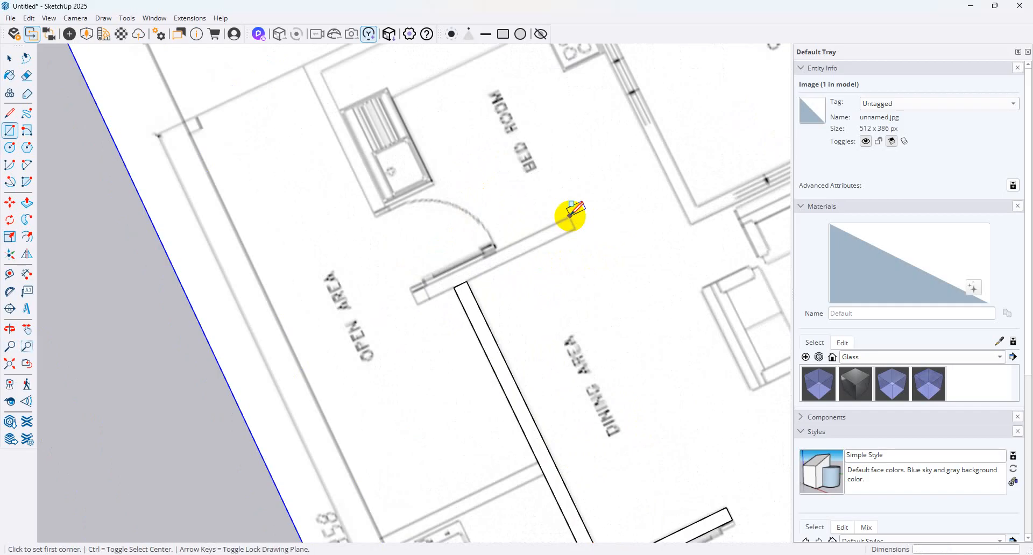
pyautogui.click(571, 215)
pyautogui.scroll(2, 411, 306)
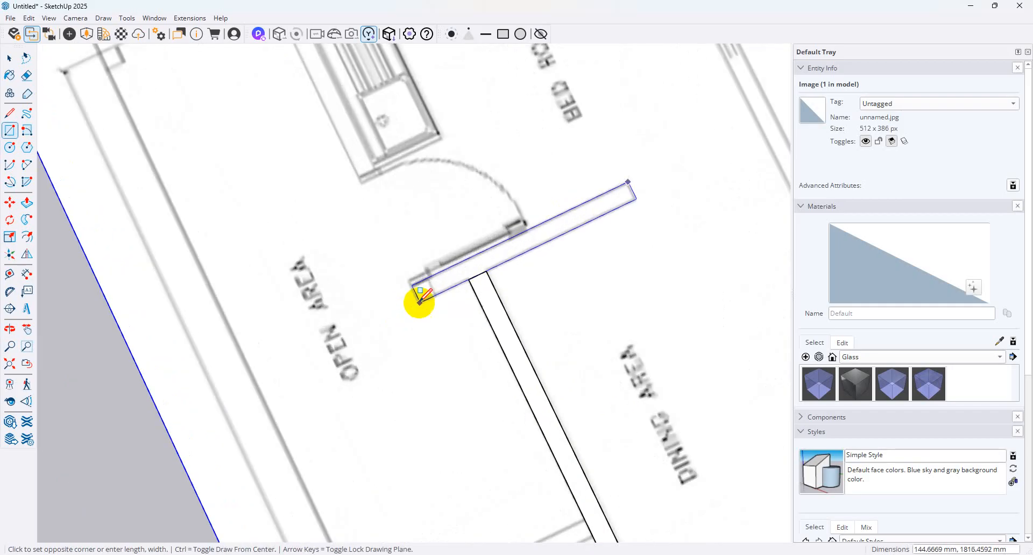
pyautogui.click(464, 271)
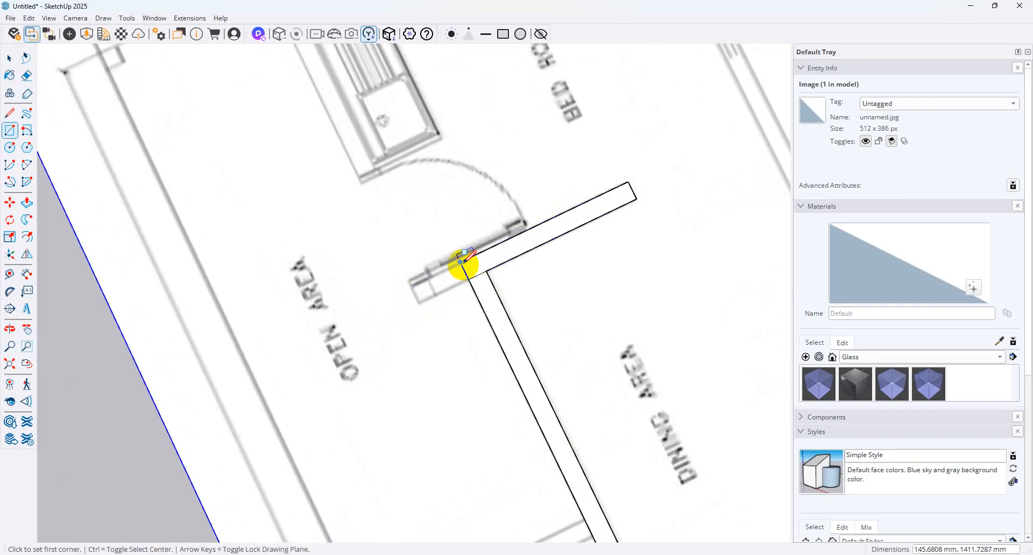
pyautogui.click(461, 262)
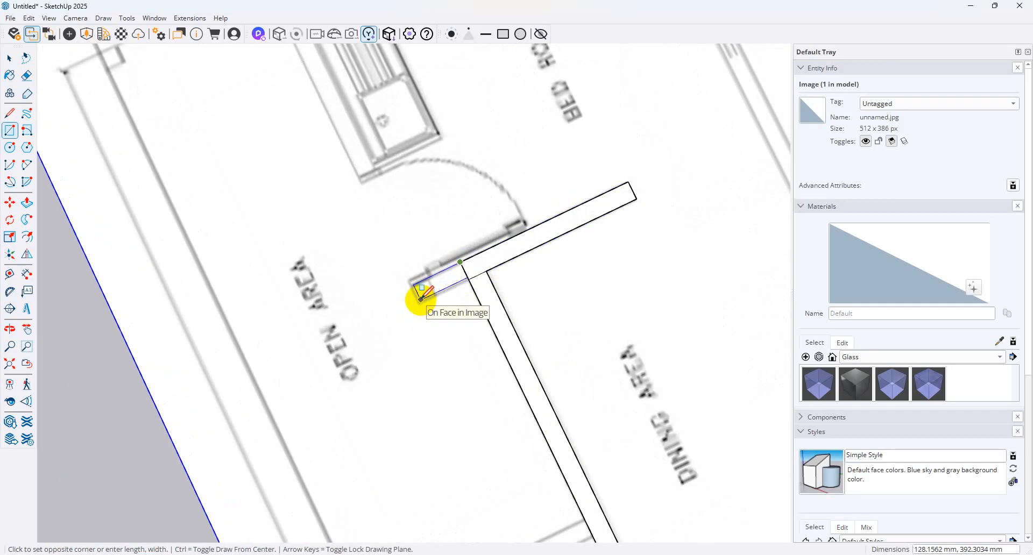
pyautogui.scroll(-5, 409, 301)
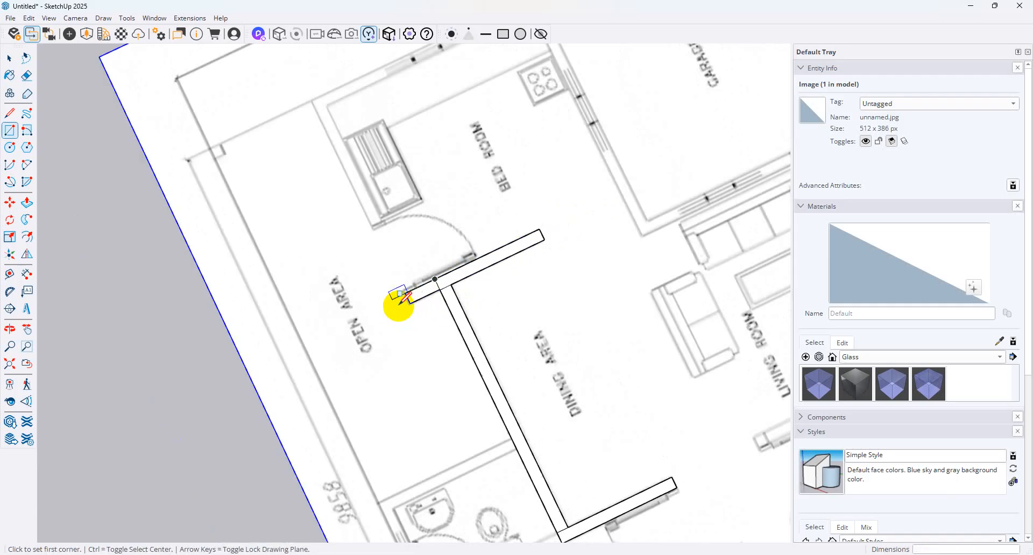
# Draw a rectangle of about 126 × 2095 mm over the wall between the living room and the lower bedroom
pyautogui.moveTo(397, 307); pyautogui.dragTo(368, 305, button='middle')
pyautogui.scroll(3, 497, 299)
pyautogui.moveTo(663, 313); pyautogui.dragTo(395, 350, button='middle')
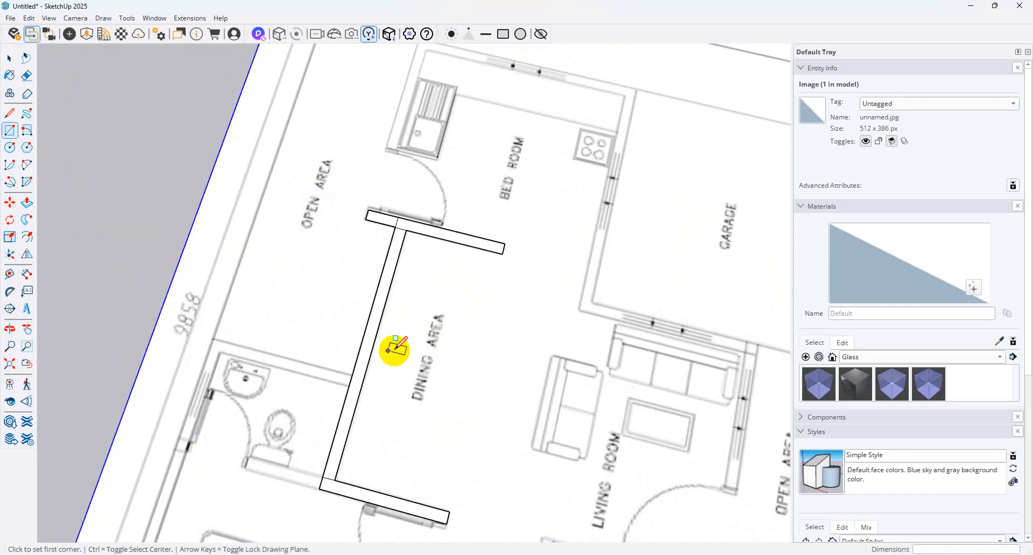
pyautogui.scroll(-3, 395, 350)
pyautogui.scroll(4, 473, 463)
pyautogui.scroll(2, 466, 473)
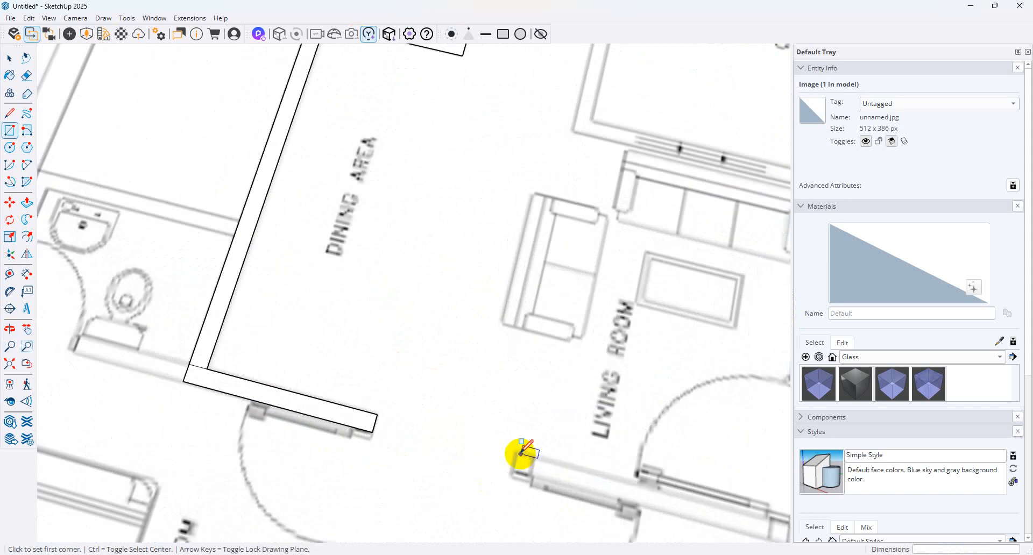
pyautogui.click(517, 451)
pyautogui.scroll(-2, 569, 477)
pyautogui.scroll(3, 727, 523)
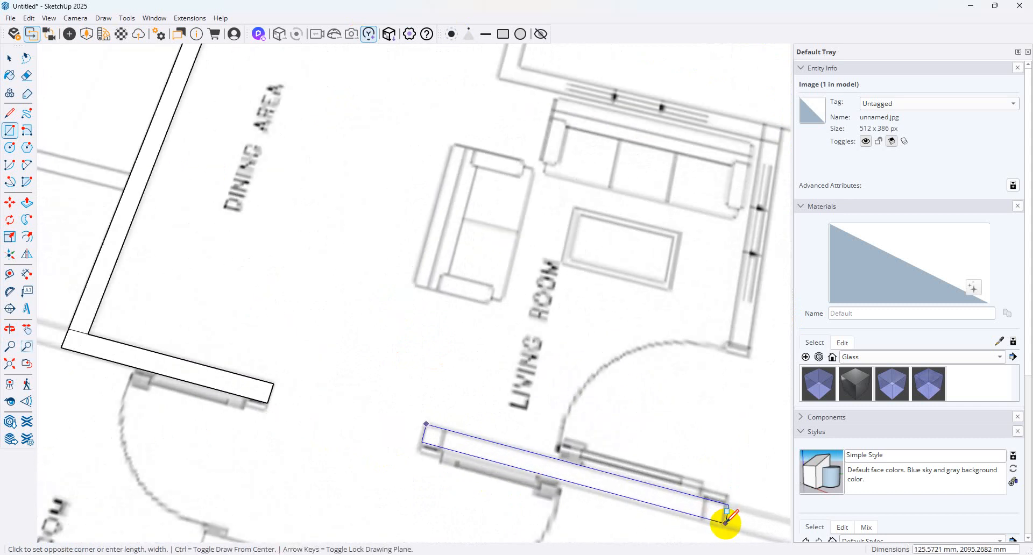
pyautogui.click(725, 523)
# Trace the living room's window walls as rectangles: the open-area side about 1853 × 167 mm and the garage side about 2076 × 142 mm
pyautogui.scroll(-2, 576, 441)
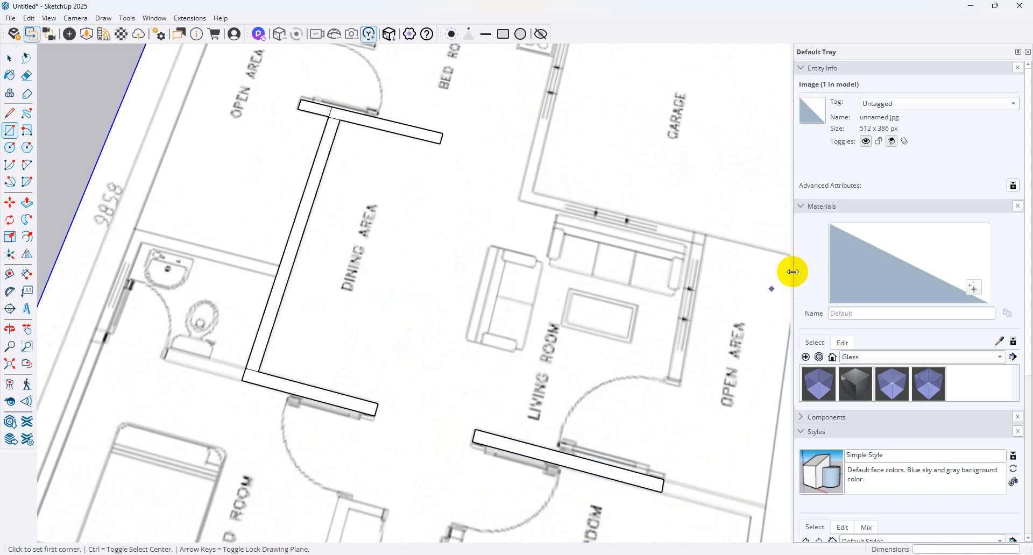
pyautogui.scroll(2, 680, 383)
pyautogui.click(681, 384)
pyautogui.scroll(2, 687, 196)
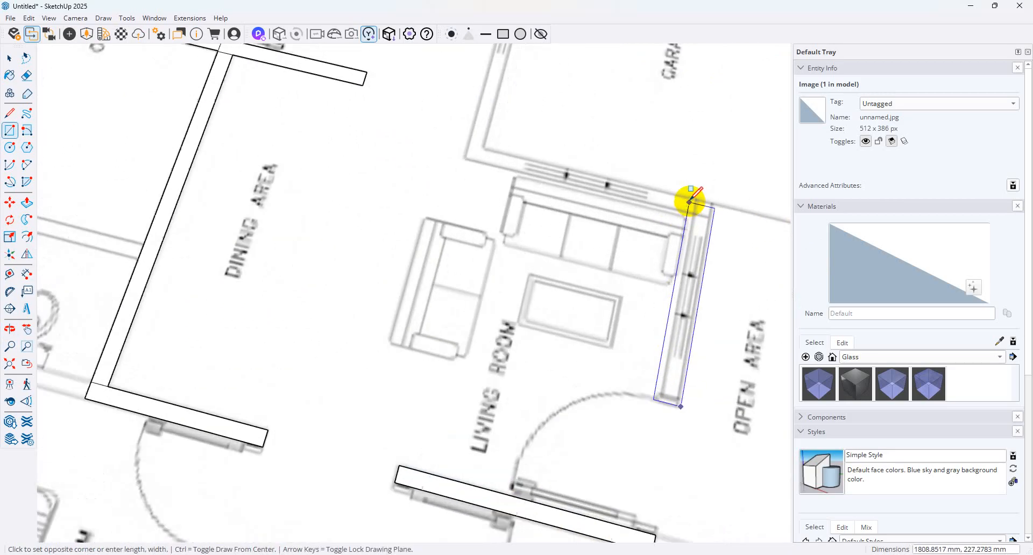
pyautogui.click(698, 200)
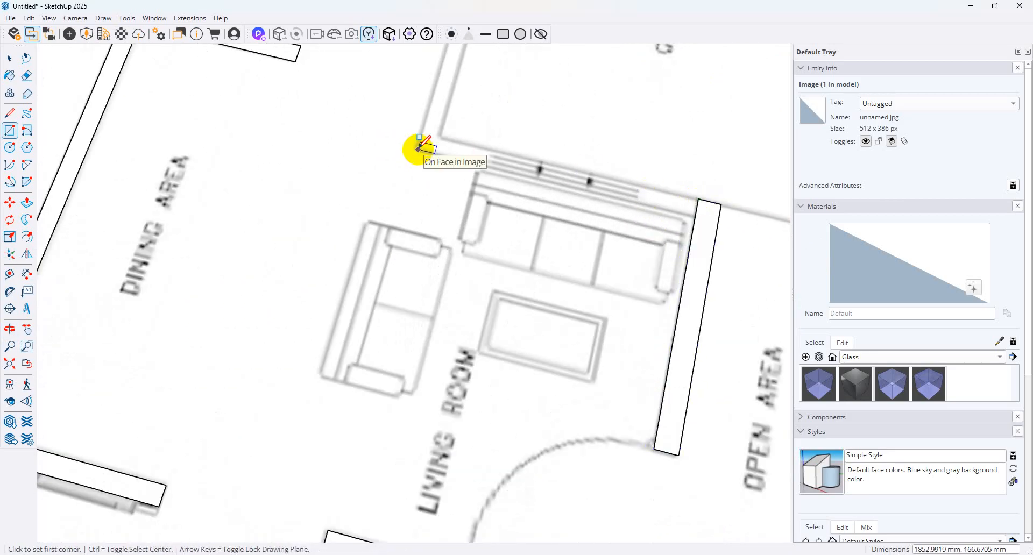
pyautogui.click(418, 148)
pyautogui.click(698, 199)
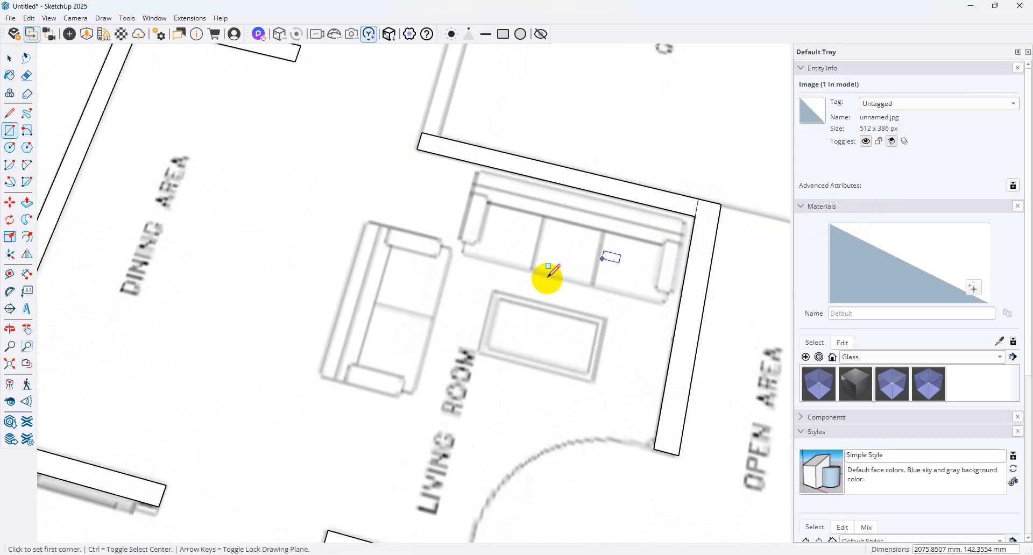
# Draw a rectangle of about 960 × 134 mm over the garage wall, from the living room corner to the start of the window
pyautogui.scroll(-3, 547, 276)
pyautogui.moveTo(515, 162); pyautogui.dragTo(620, 180, button='middle')
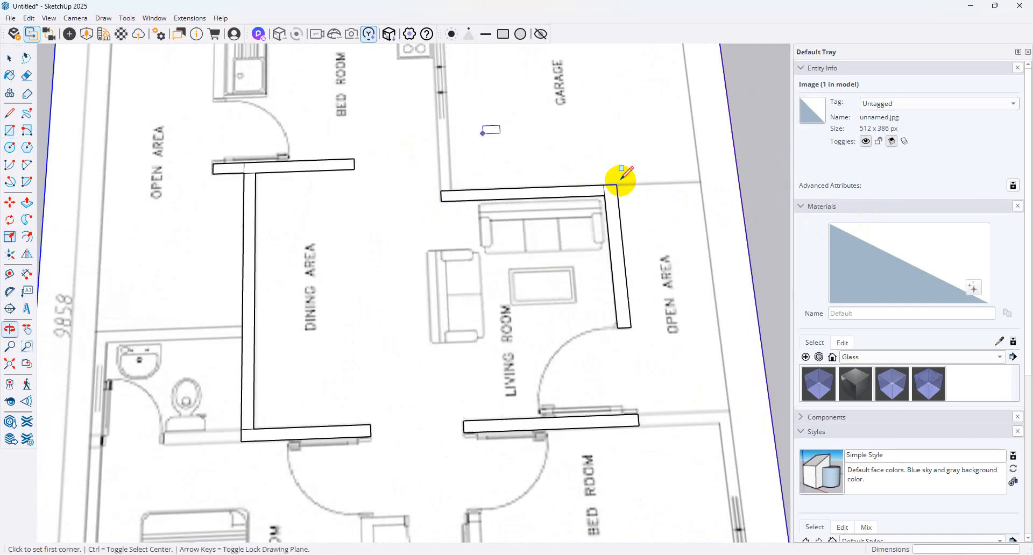
pyautogui.scroll(-1, 585, 180)
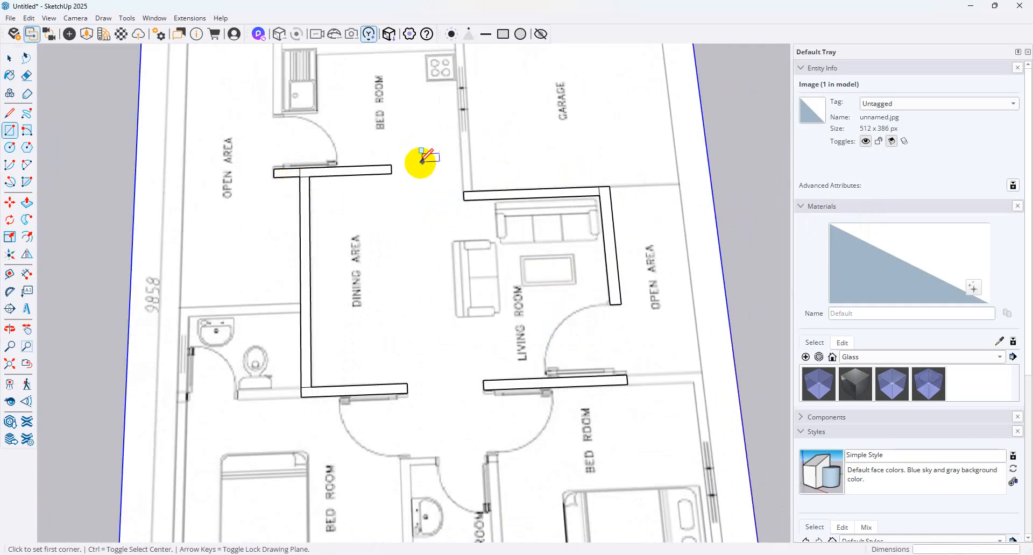
pyautogui.scroll(2, 419, 163)
pyautogui.click(480, 202)
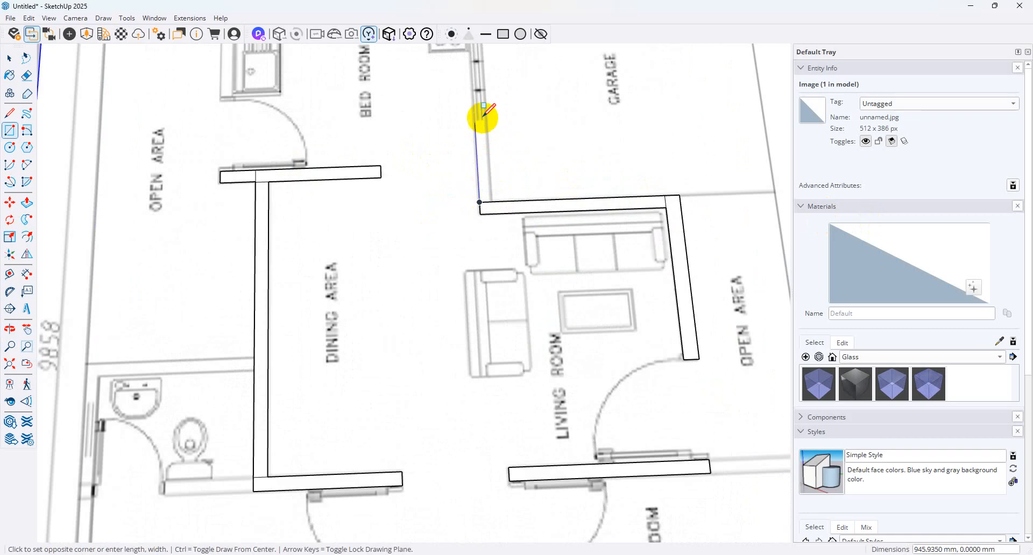
pyautogui.scroll(3, 487, 111)
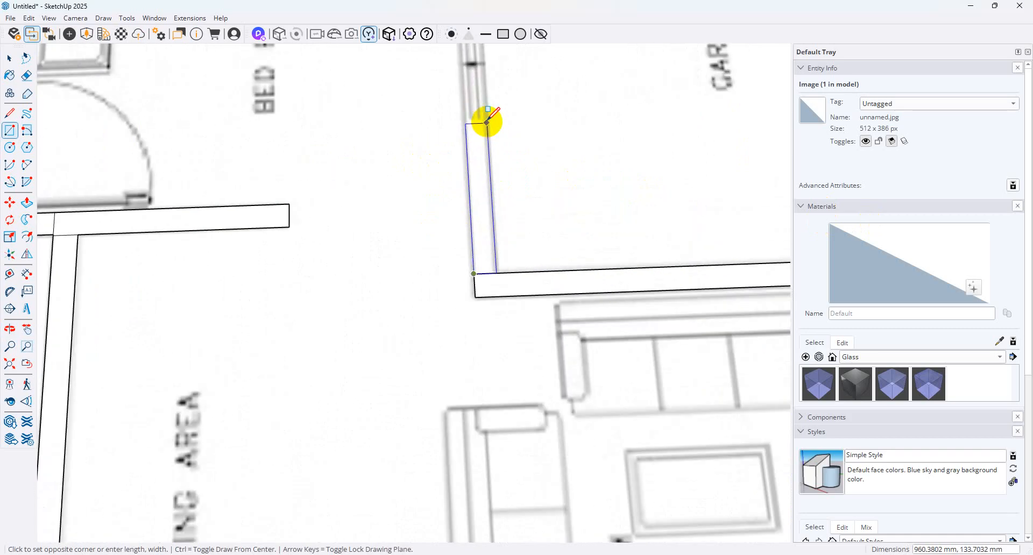
pyautogui.click(487, 119)
# Delete the two dividing edges at the corners of the living room's garage-side wall, merging its three wall rectangles into one face
pyautogui.scroll(-8, 544, 226)
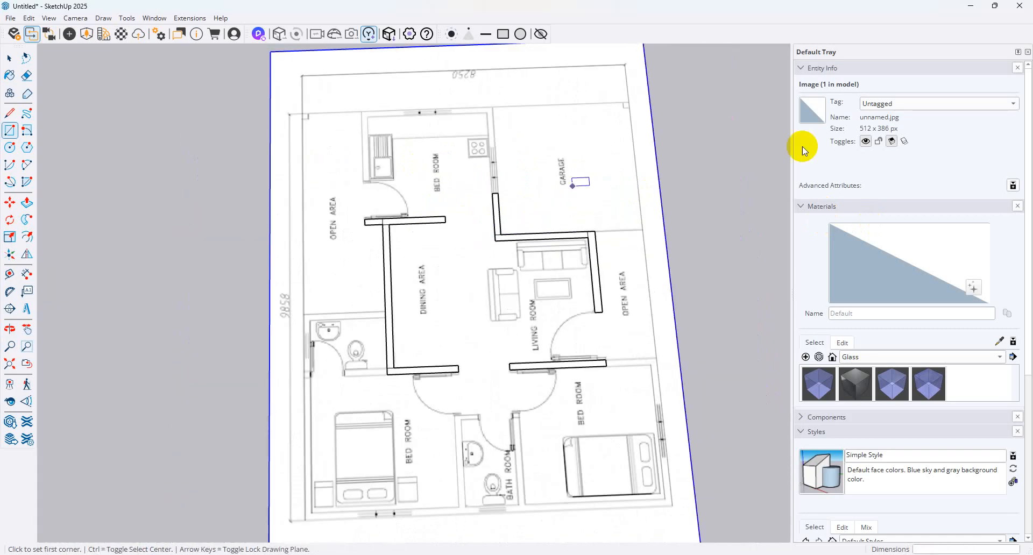
pyautogui.scroll(5, 597, 301)
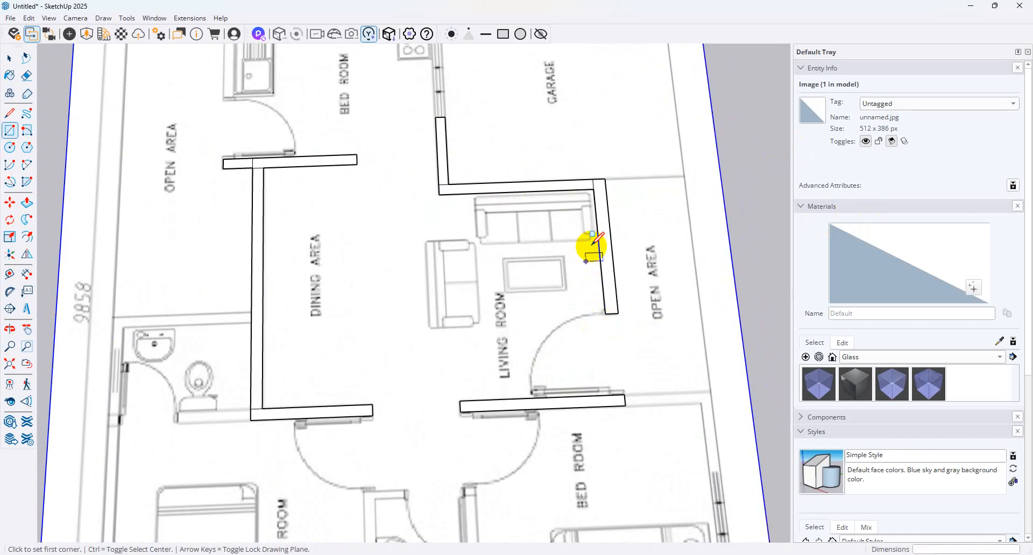
pyautogui.click(10, 58)
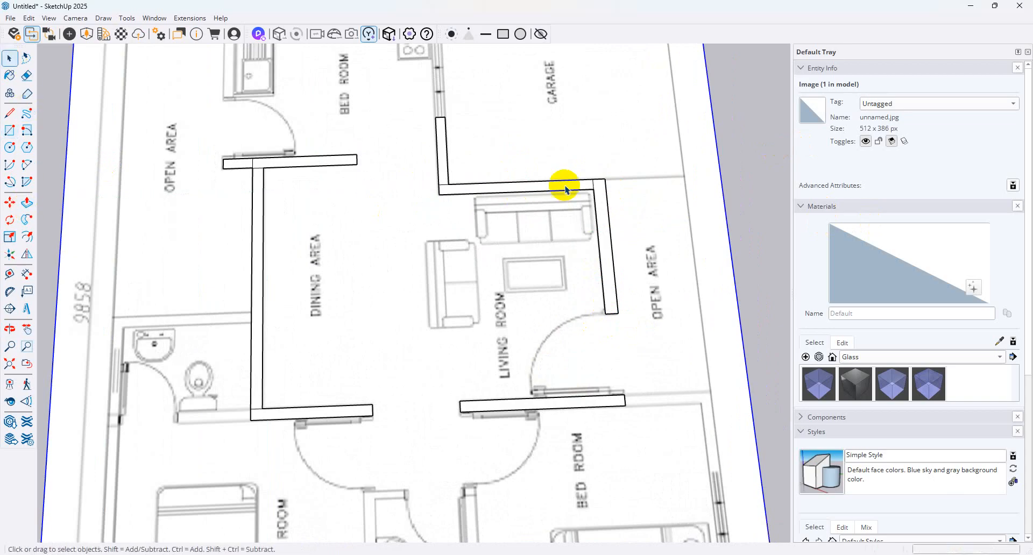
pyautogui.click(595, 191)
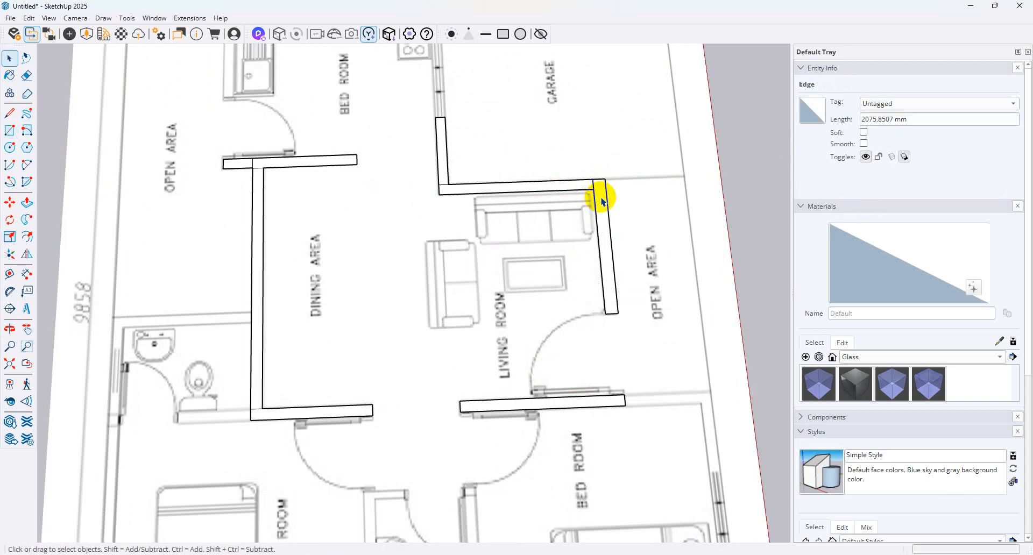
pyautogui.scroll(2, 602, 202)
pyautogui.click(581, 186)
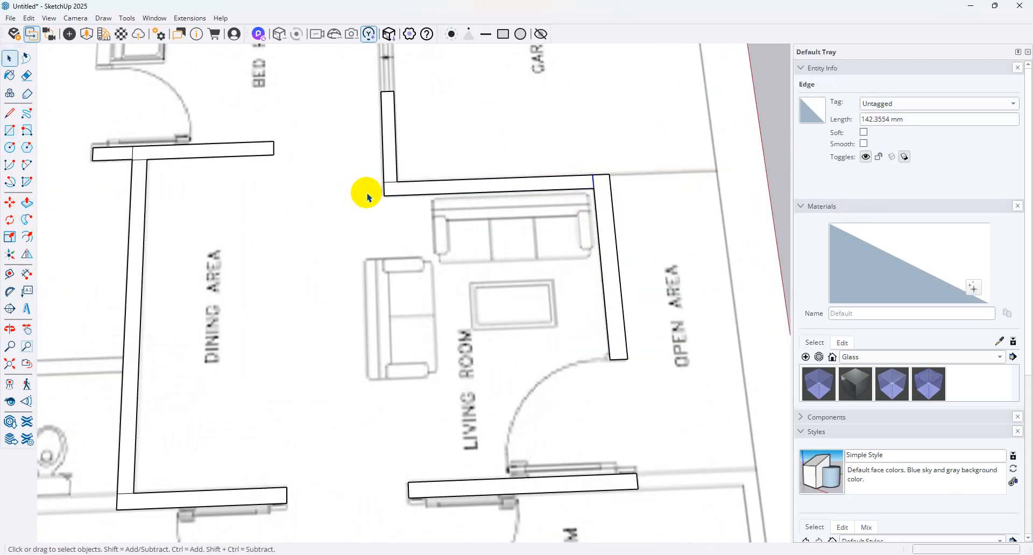
pyautogui.press('Delete')
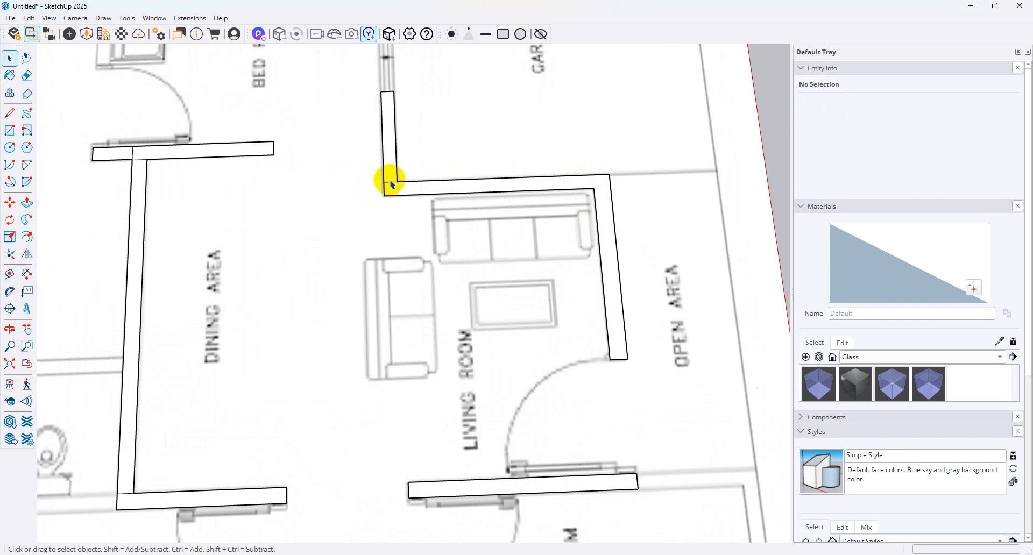
pyautogui.click(390, 182)
pyautogui.press('Delete')
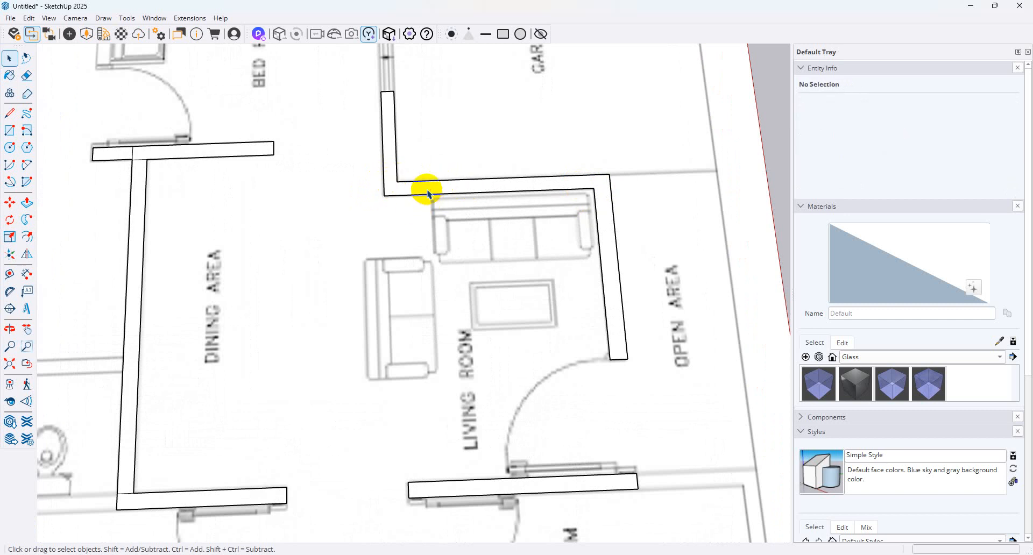
# Start pulling the merged living room wall face upward with Push/Pull
pyautogui.click(427, 191)
pyautogui.scroll(-1, 503, 207)
pyautogui.scroll(-2, 569, 243)
pyautogui.moveTo(669, 386); pyautogui.dragTo(685, 265, button='middle')
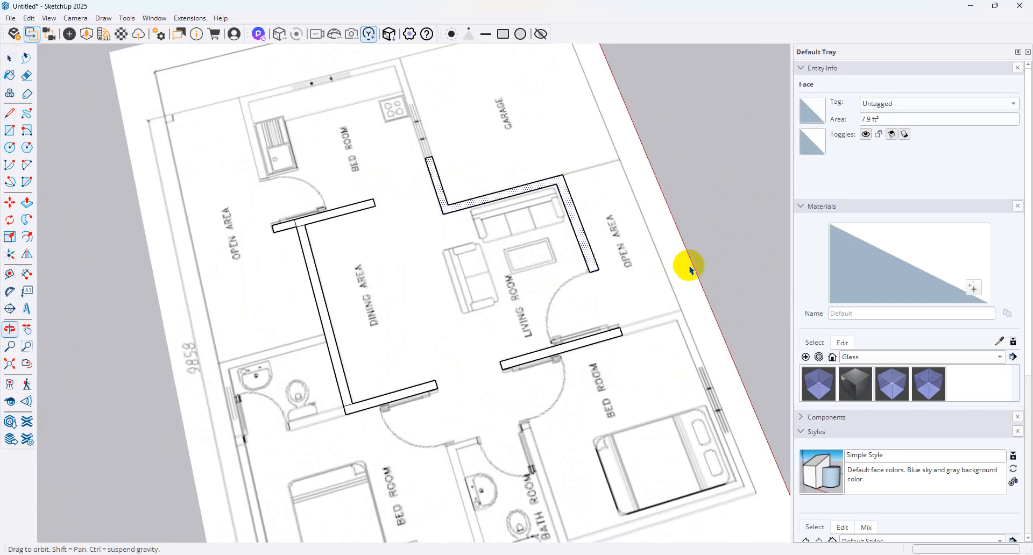
pyautogui.scroll(3, 523, 344)
pyautogui.moveTo(523, 344); pyautogui.dragTo(664, 311, button='middle')
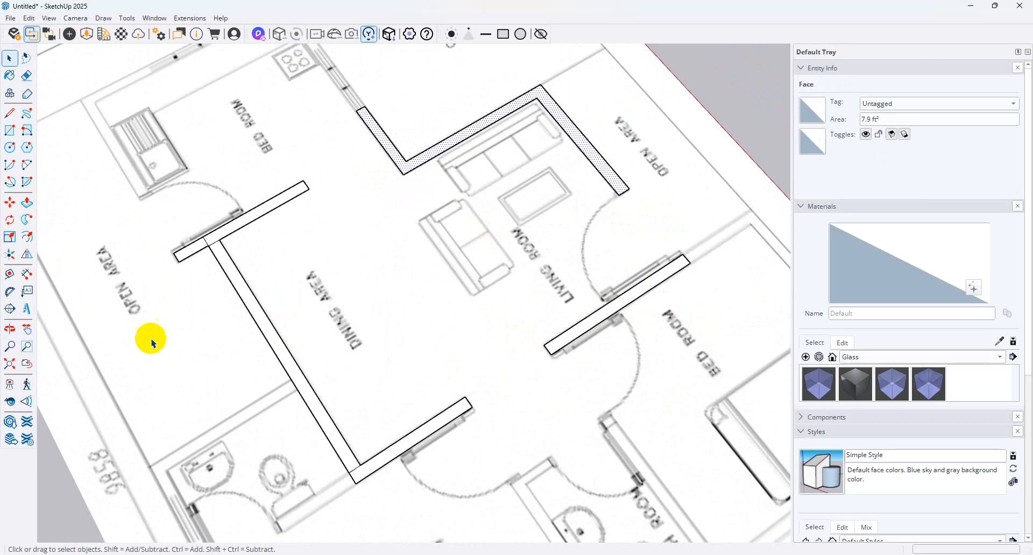
pyautogui.click(26, 202)
pyautogui.click(611, 165)
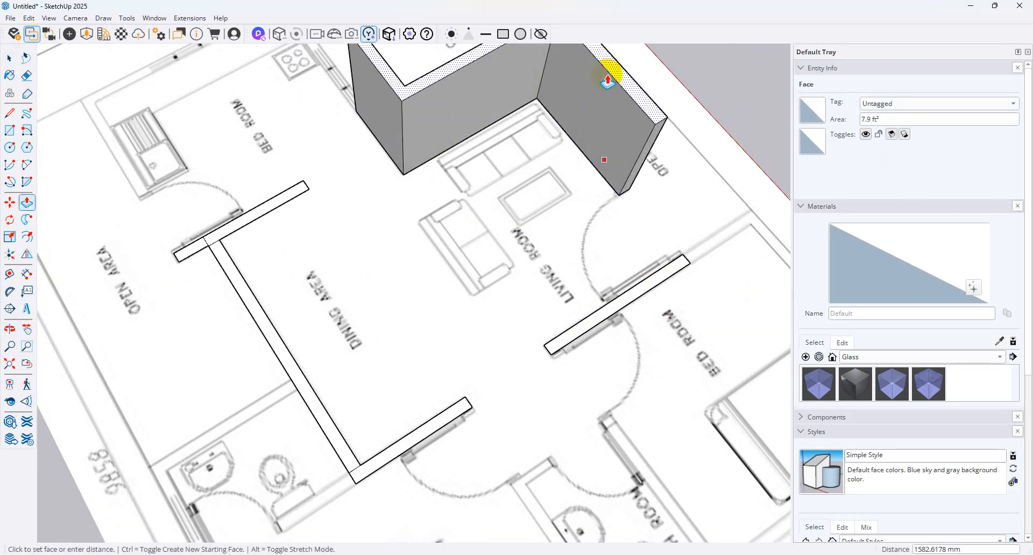
# Change the model's measurement units format to Architectural in Model Info
pyautogui.click(155, 18)
pyautogui.click(196, 87)
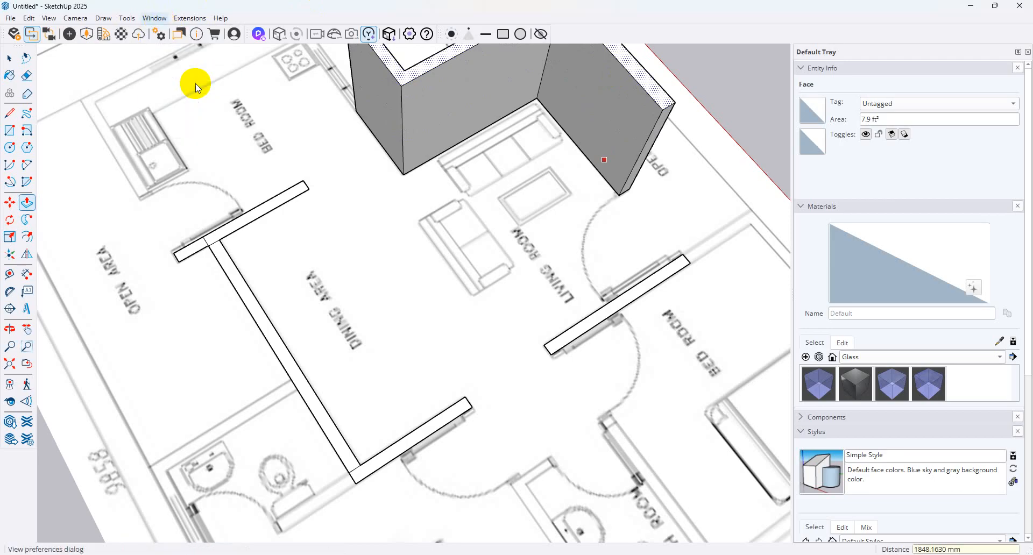
pyautogui.click(687, 424)
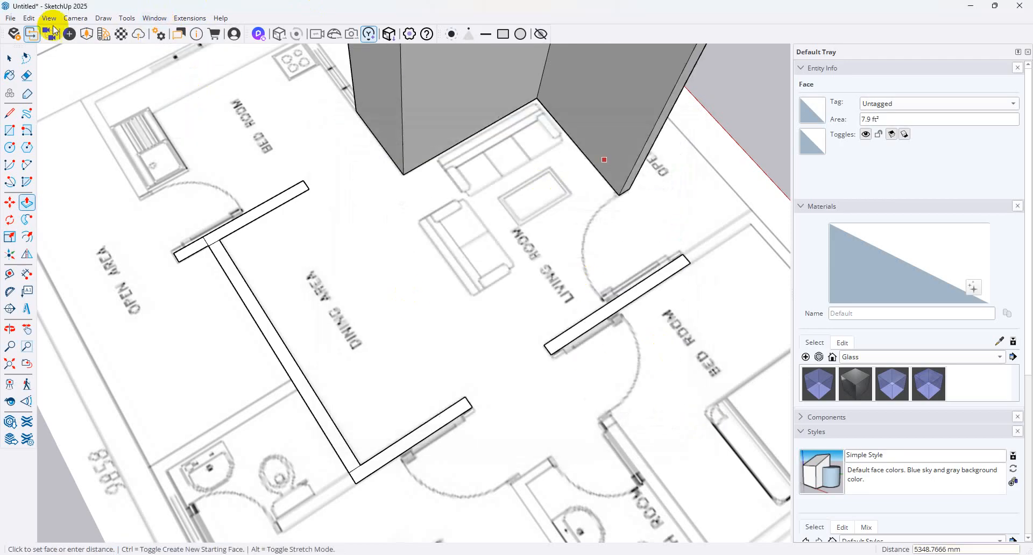
pyautogui.click(156, 18)
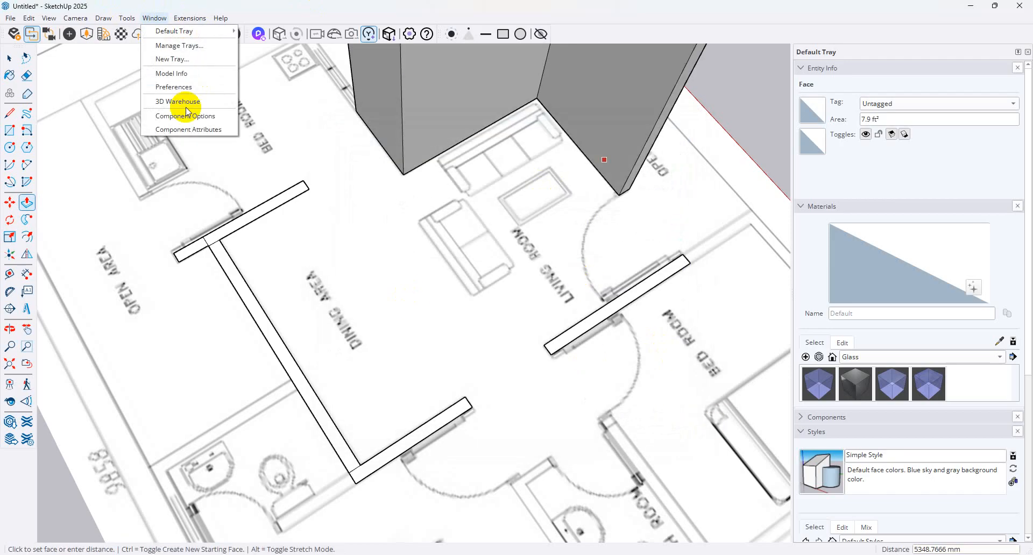
pyautogui.click(209, 74)
pyautogui.click(467, 207)
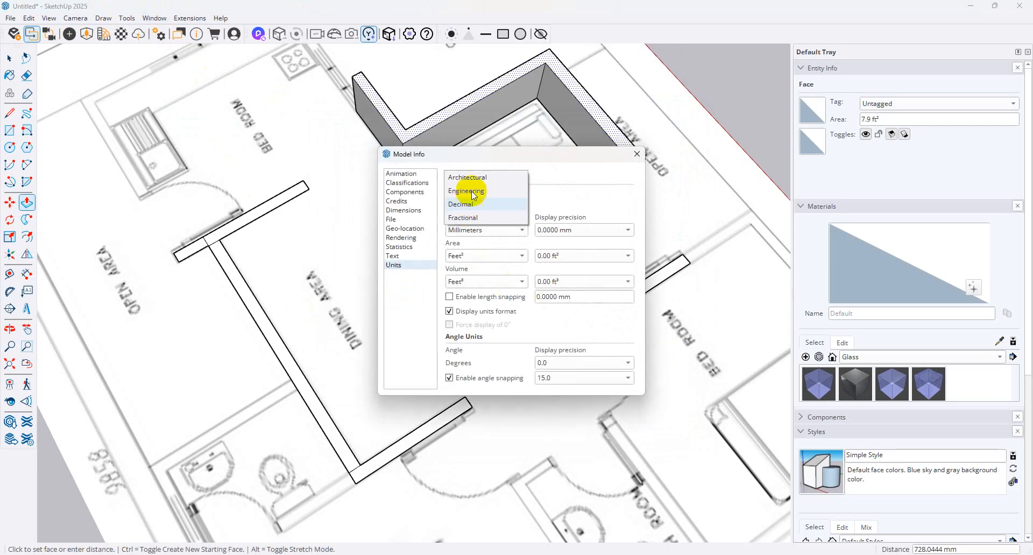
pyautogui.click(463, 178)
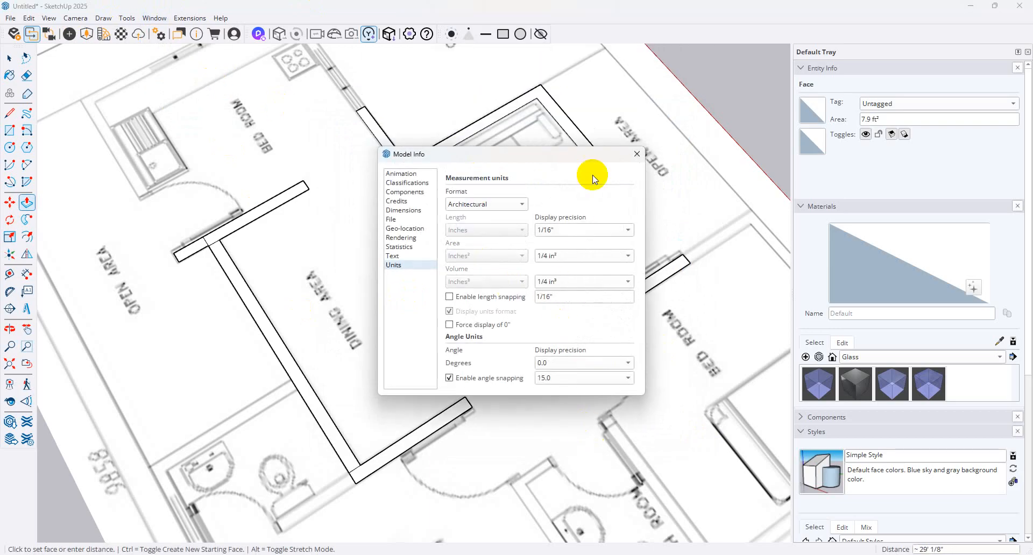
pyautogui.click(637, 154)
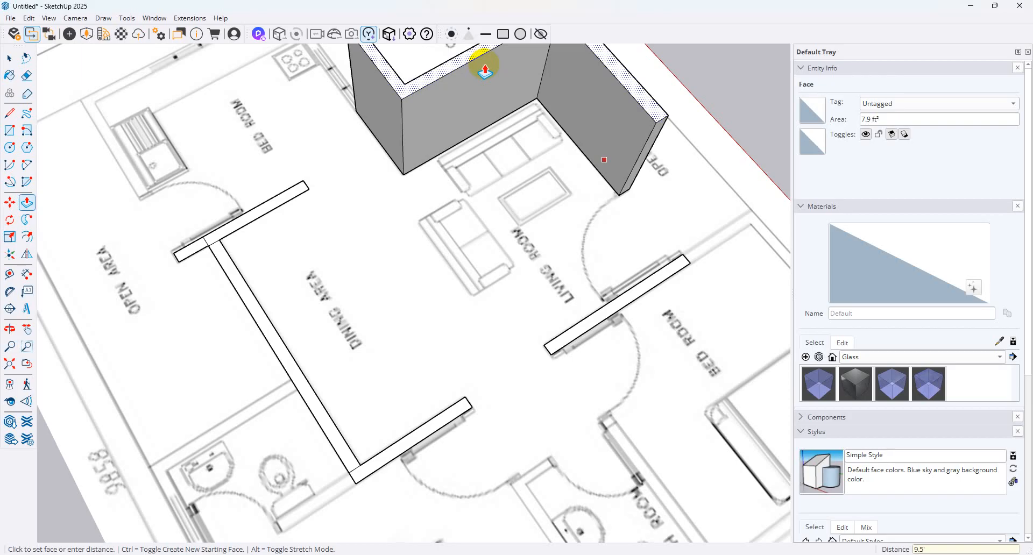
# Extrude the living room wall face to 9.5' and repeat that height on the dining area walls and the living room's bedroom-side wall
pyautogui.press('Return')
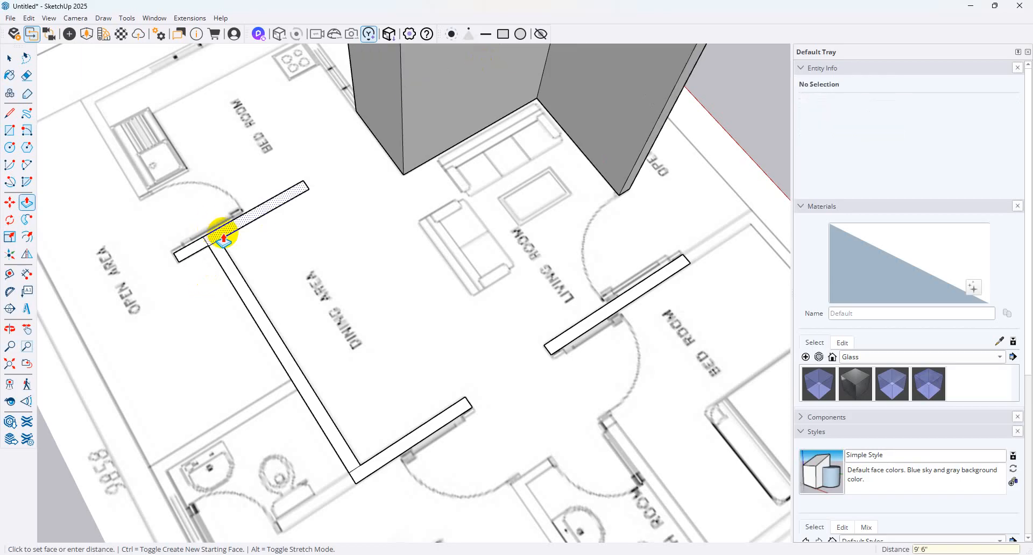
pyautogui.doubleClick(223, 237)
pyautogui.doubleClick(254, 323)
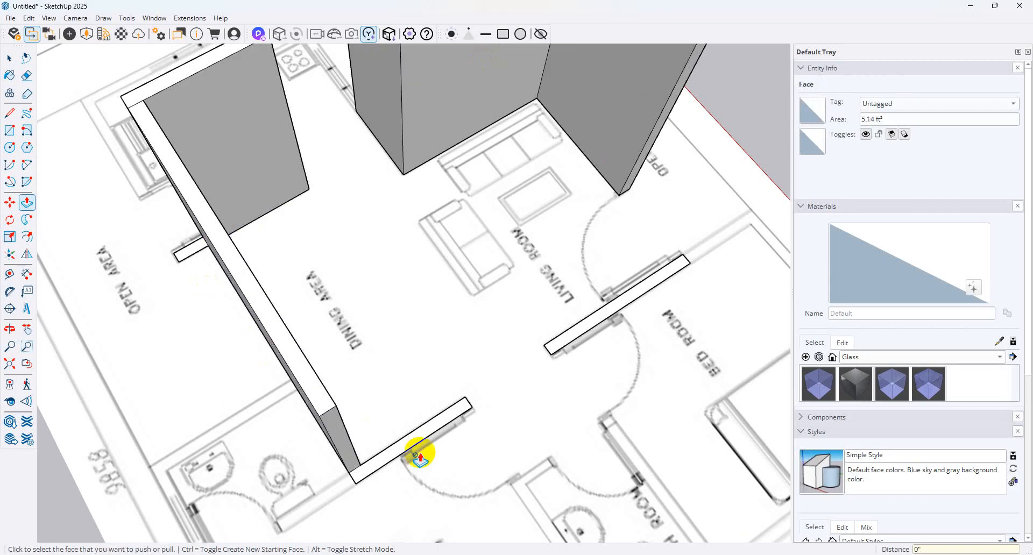
pyautogui.doubleClick(414, 452)
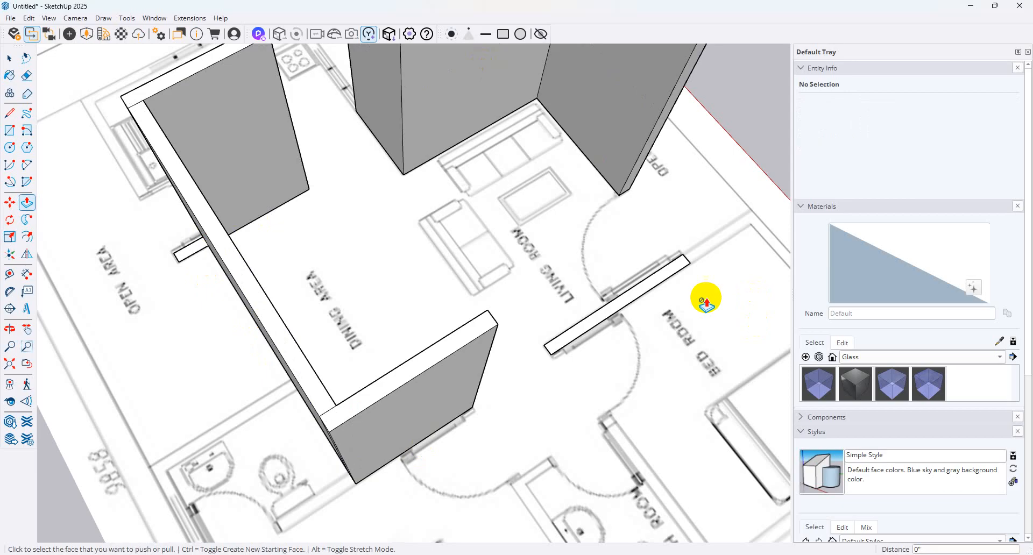
pyautogui.doubleClick(624, 311)
# Bridge the gap between the dining area's kitchen-side wall and the garage wall with two parallel lines at wall-top level
pyautogui.scroll(-5, 350, 362)
pyautogui.moveTo(350, 362); pyautogui.dragTo(533, 320, button='middle')
pyautogui.scroll(-3, 403, 333)
pyautogui.scroll(4, 369, 381)
pyautogui.moveTo(369, 381); pyautogui.dragTo(480, 378, button='middle')
pyautogui.click(8, 130)
pyautogui.scroll(1, 462, 377)
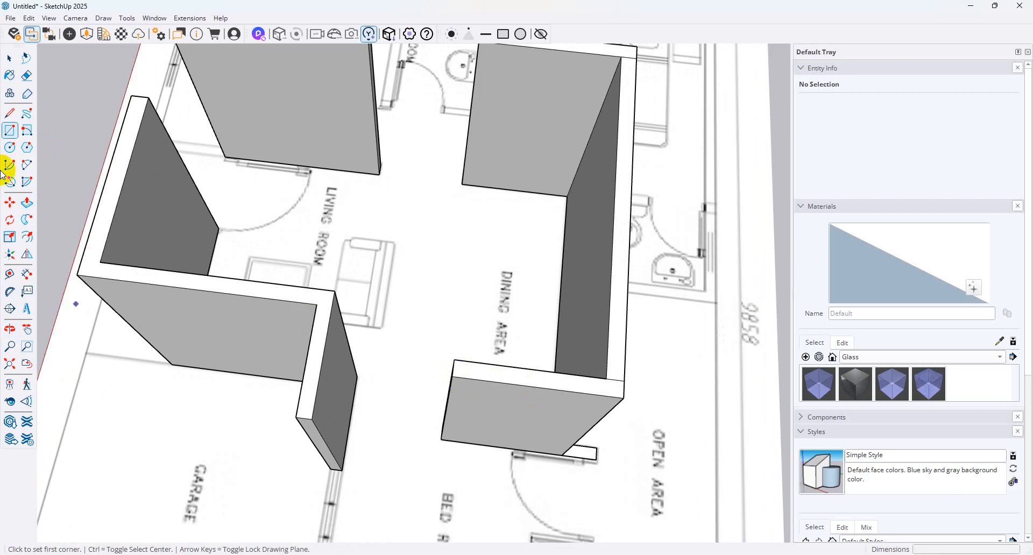
pyautogui.click(9, 113)
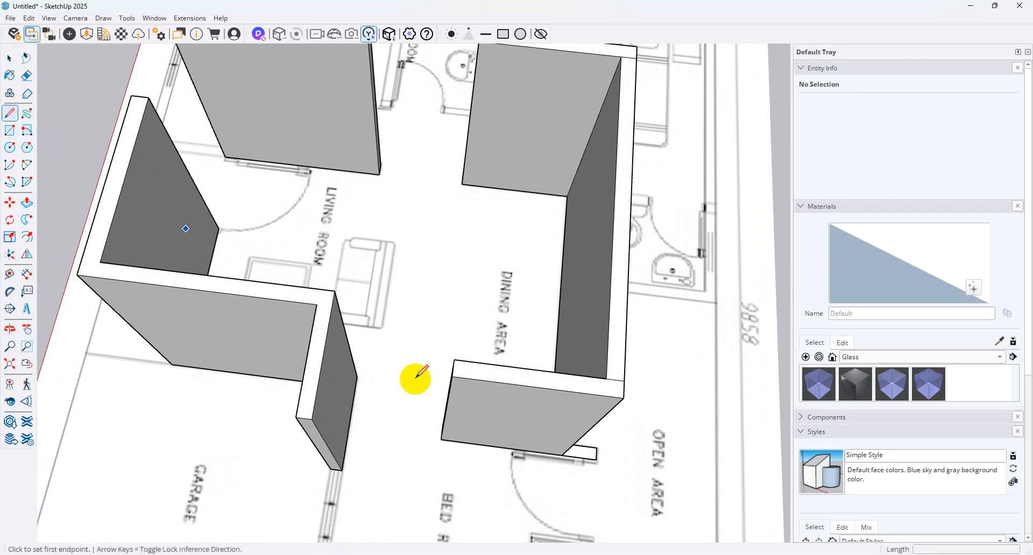
pyautogui.click(455, 360)
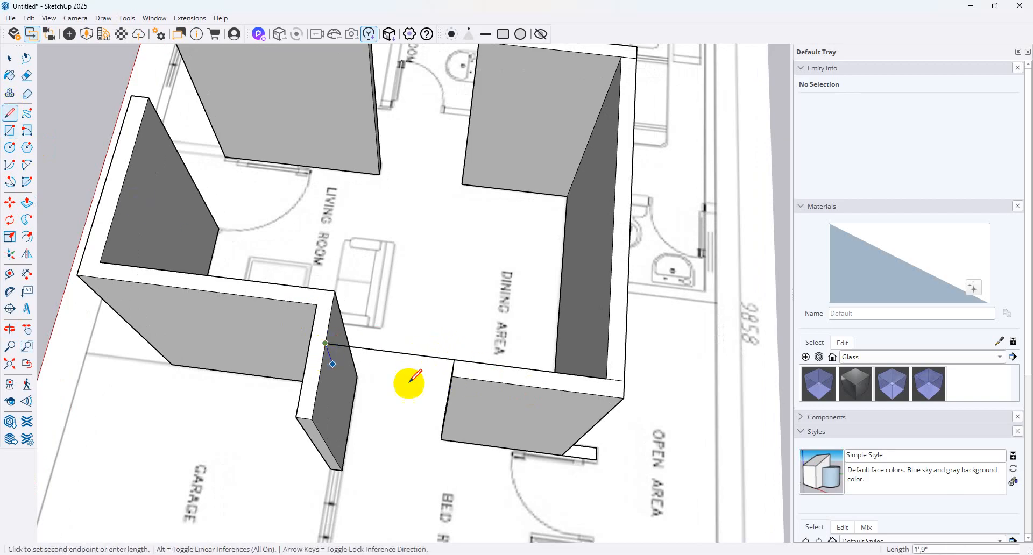
pyautogui.press('Escape')
pyautogui.click(452, 376)
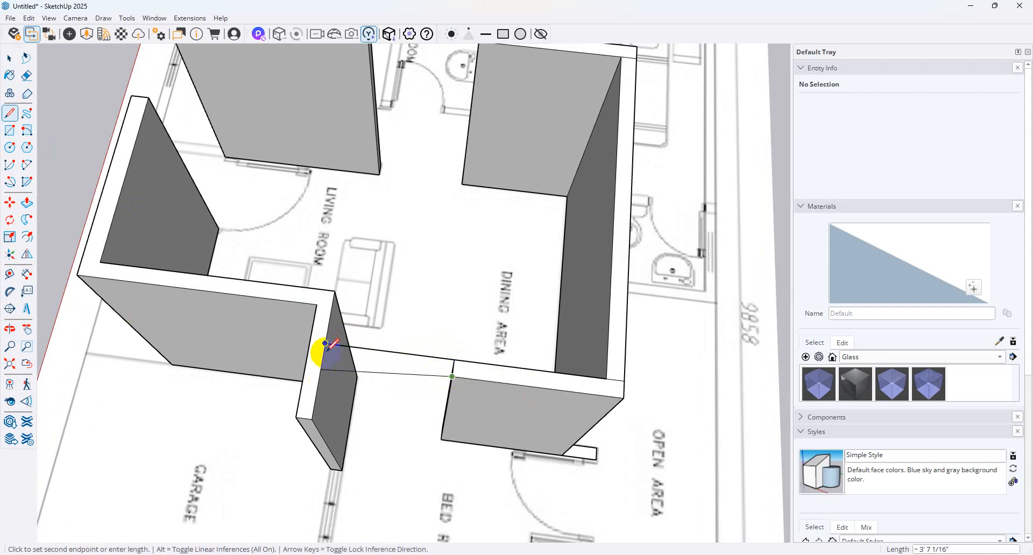
pyautogui.click(323, 359)
pyautogui.scroll(-2, 420, 377)
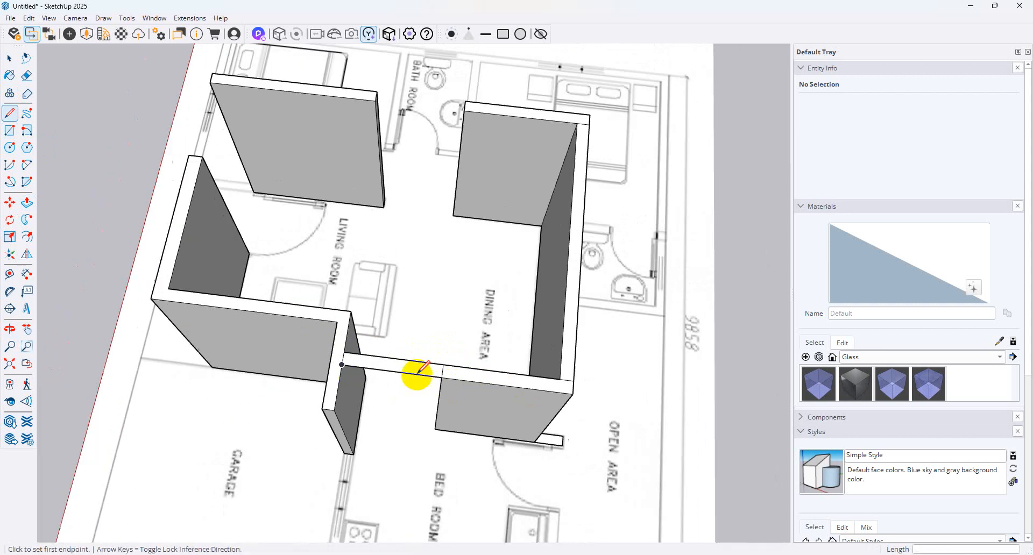
# Bridge the passage gap between the two bedroom-side walls with two parallel wall-top lines, about 3' 7" long
pyautogui.click(375, 101)
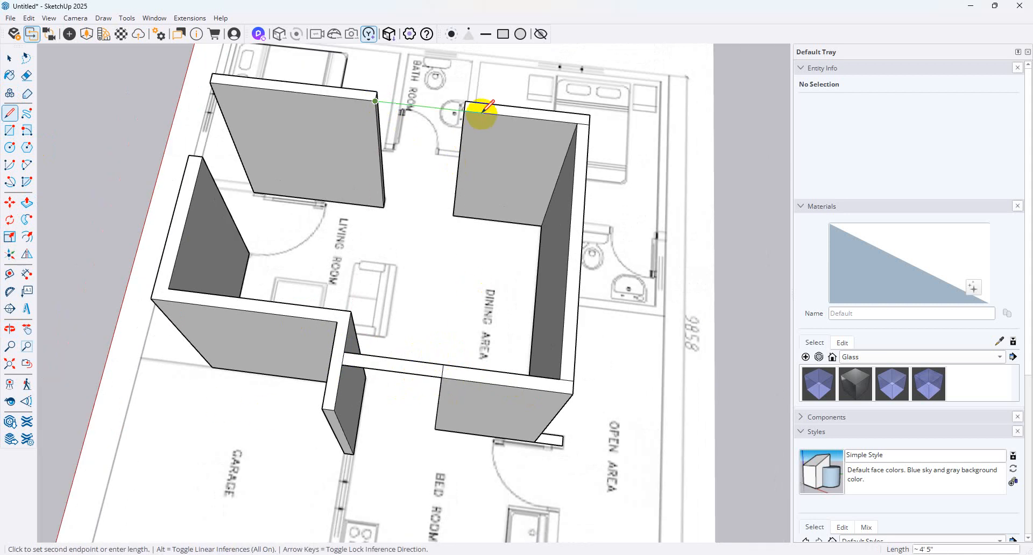
pyautogui.click(464, 101)
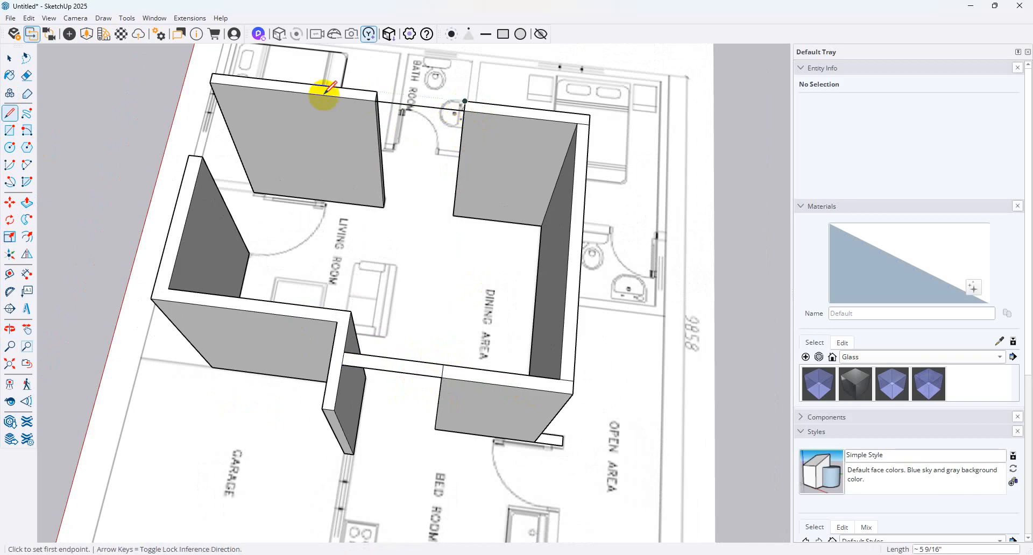
pyautogui.click(376, 91)
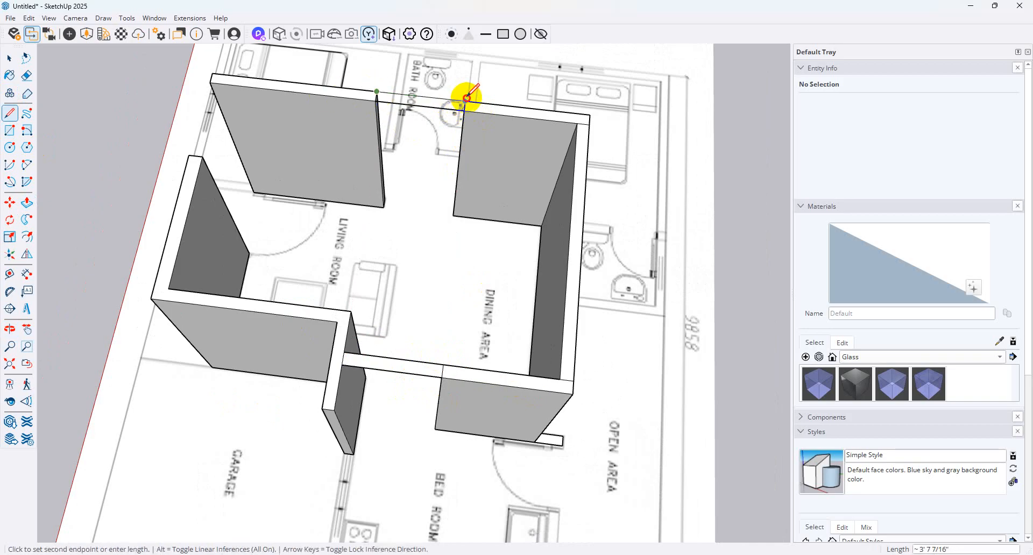
pyautogui.click(466, 99)
# Try to bridge the entrance door gap between the living room's open-area wall and the bedroom-side wall with two wall-top lines
pyautogui.click(188, 155)
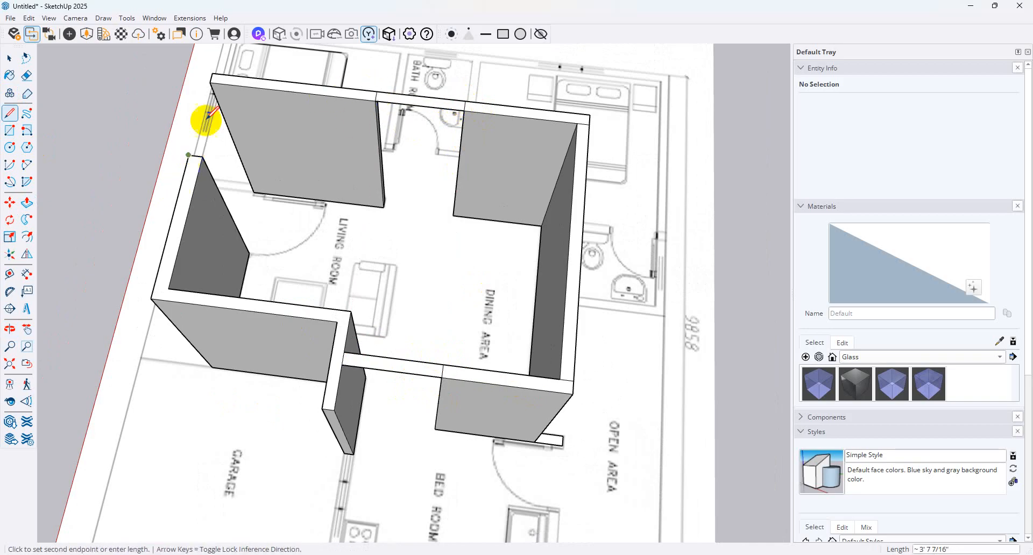
pyautogui.click(212, 81)
pyautogui.click(202, 156)
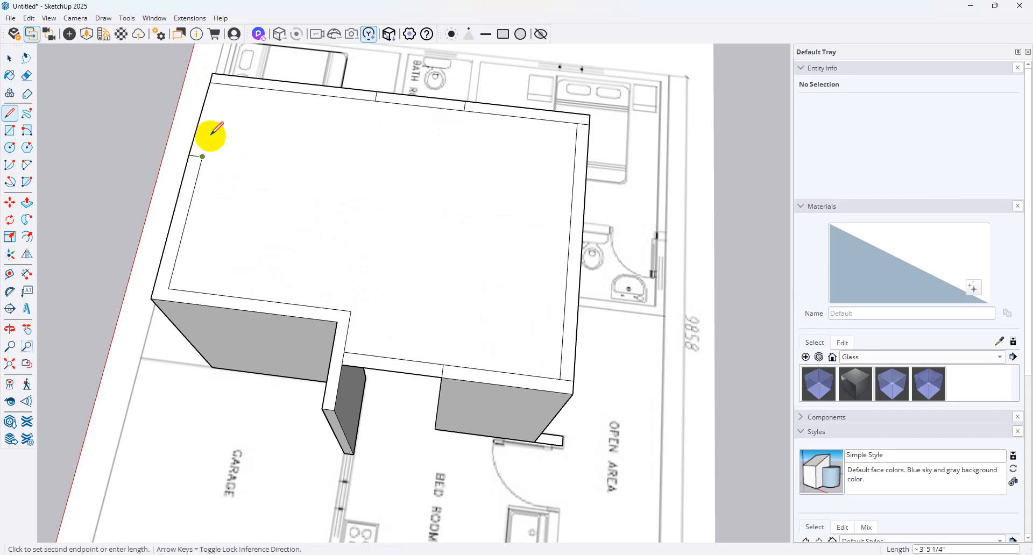
pyautogui.click(223, 83)
pyautogui.moveTo(310, 258); pyautogui.dragTo(323, 223, button='middle')
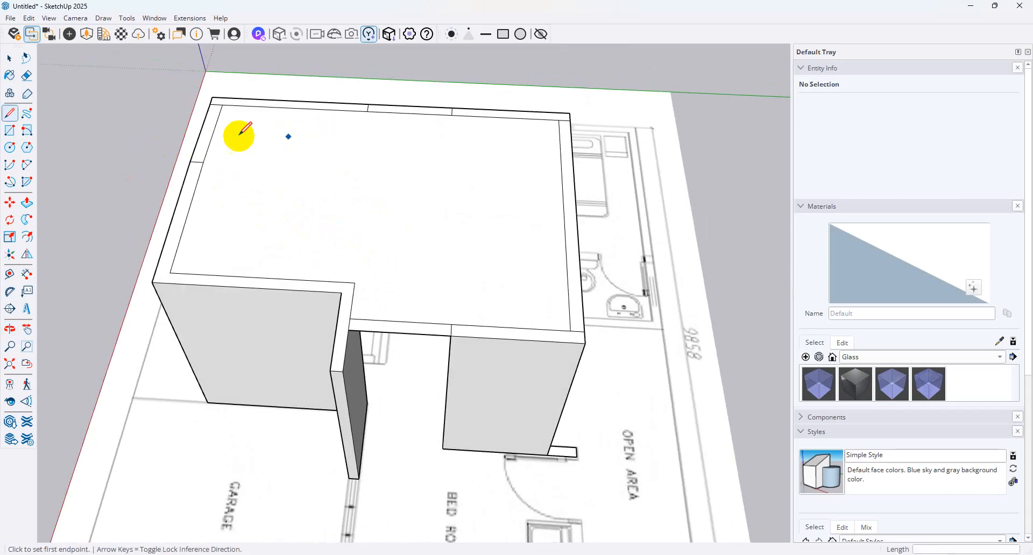
pyautogui.hotkey('ctrl', 'z')
# Push/Pull the end face of the bedroom-side wall at the entrance to align with the outer face of the living room's open-area wall
pyautogui.moveTo(212, 143); pyautogui.dragTo(157, 302, button='middle')
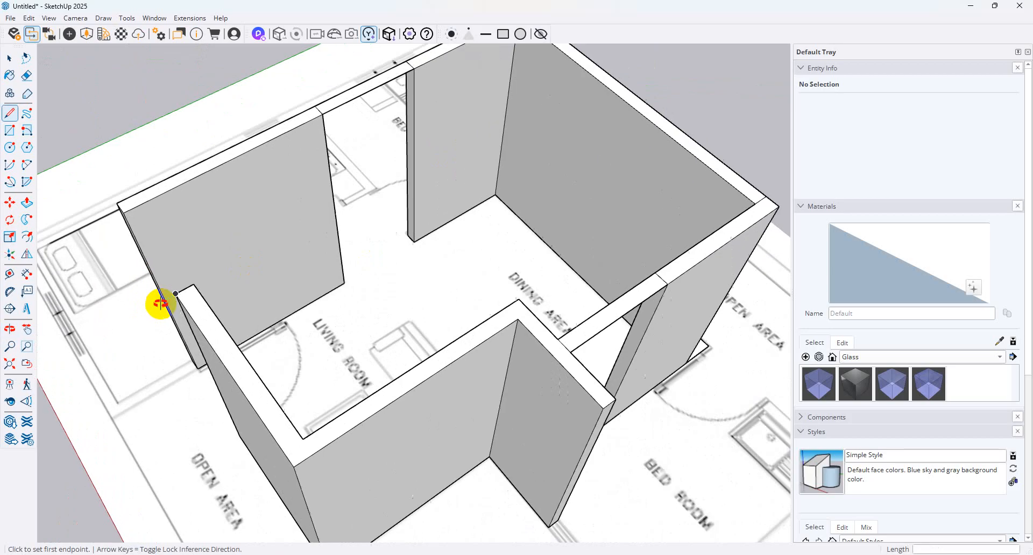
pyautogui.scroll(3, 321, 290)
pyautogui.scroll(-3, 322, 289)
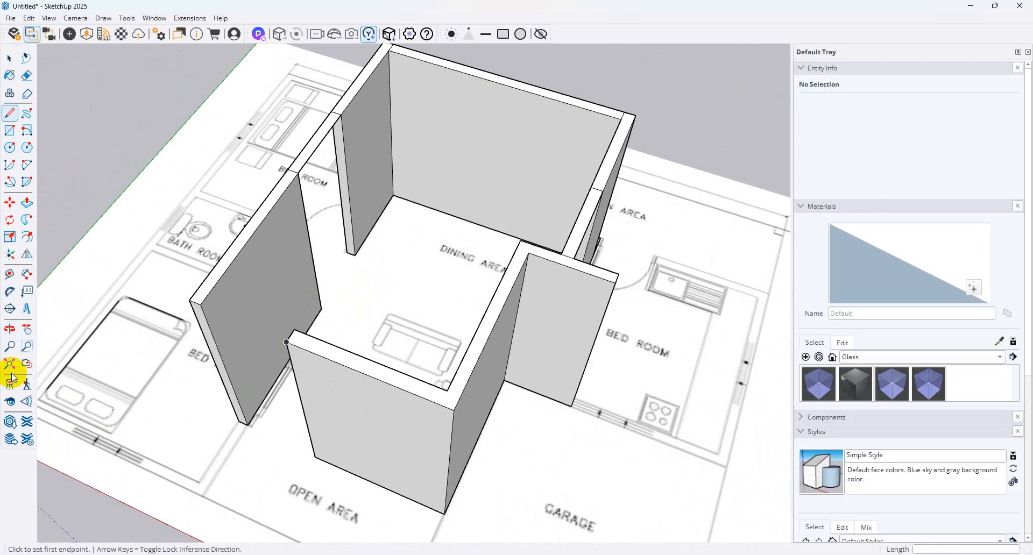
pyautogui.click(26, 202)
pyautogui.click(219, 323)
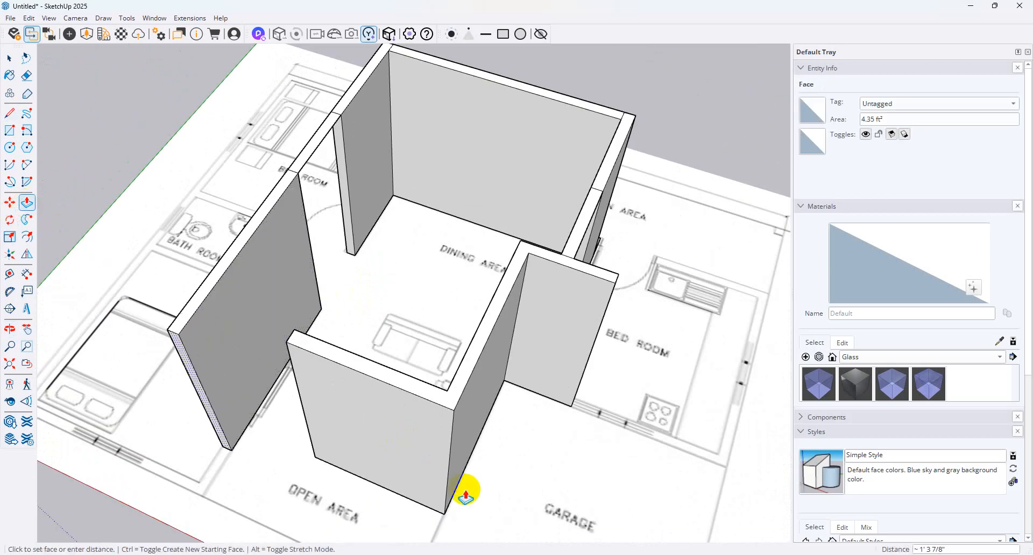
pyautogui.click(452, 490)
# Push/Pull the wall-top faces over the bedroom-side passage and the kitchen-side gap down 2.5' to form two lintels
pyautogui.moveTo(335, 177); pyautogui.dragTo(335, 203, button='middle')
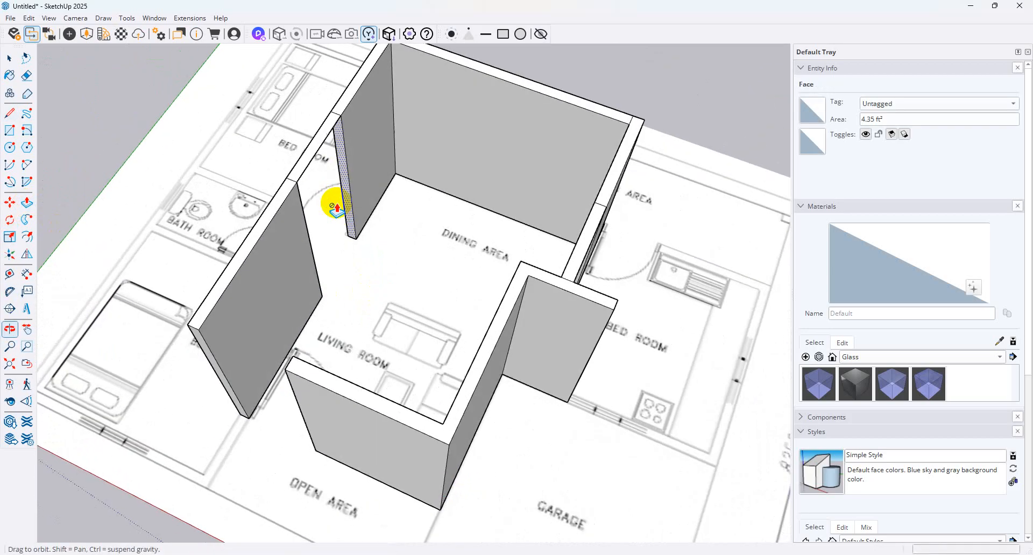
pyautogui.click(316, 147)
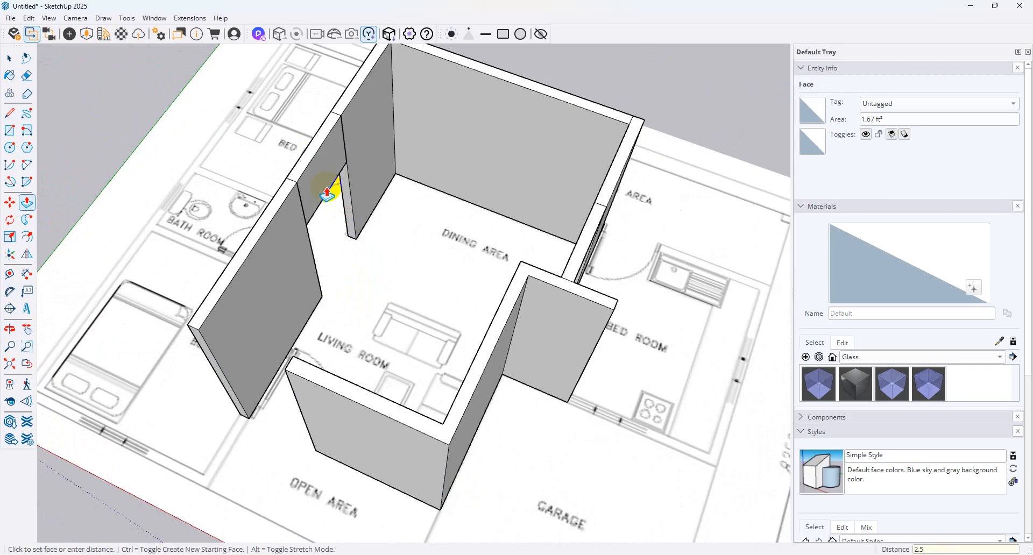
pyautogui.click(355, 186)
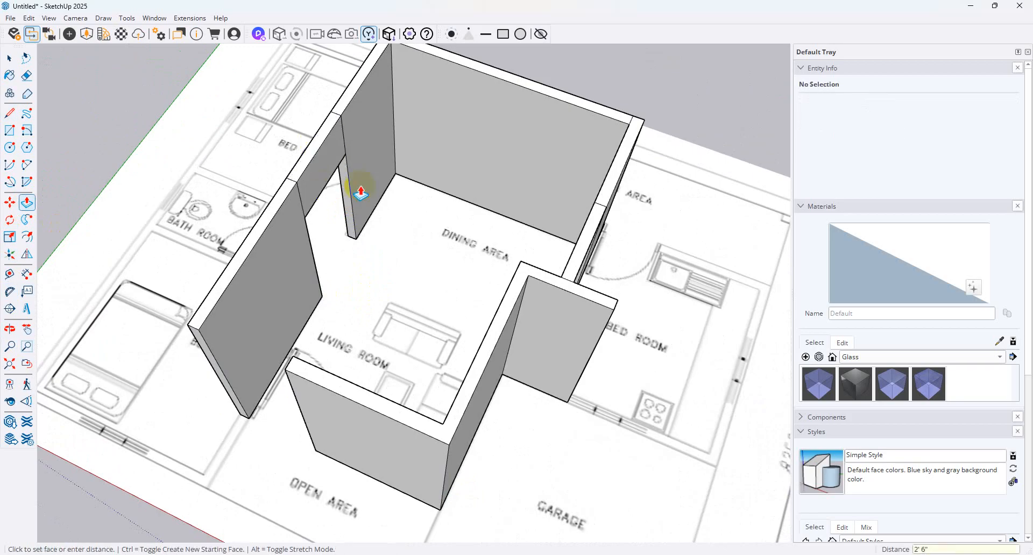
pyautogui.moveTo(357, 184); pyautogui.dragTo(544, 344, button='middle')
pyautogui.doubleClick(532, 351)
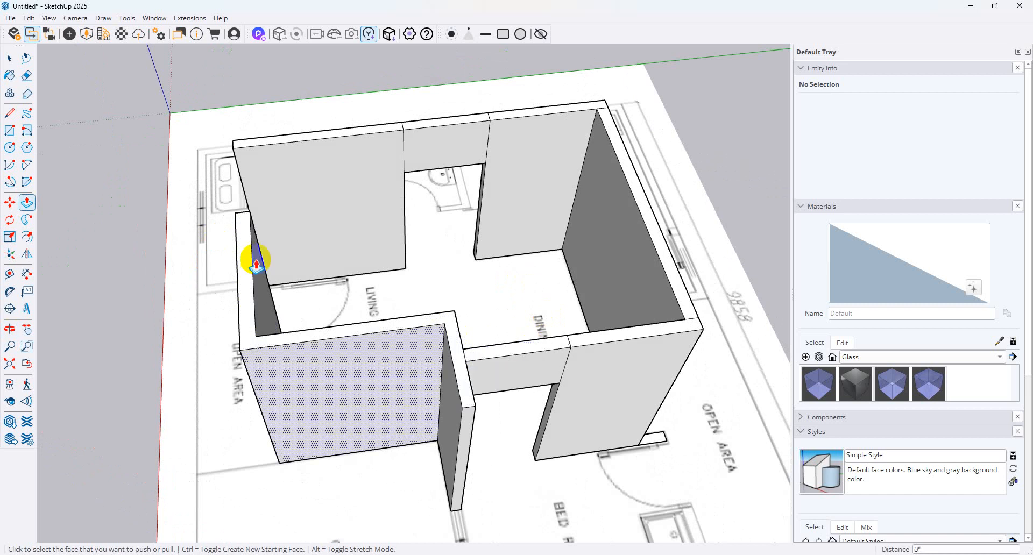
# Bridge the entrance gap between the bedroom-side wall and the open-area wall with two parallel wall-top lines, about 3' 5" long
pyautogui.moveTo(253, 260); pyautogui.dragTo(525, 300, button='middle')
pyautogui.click(9, 132)
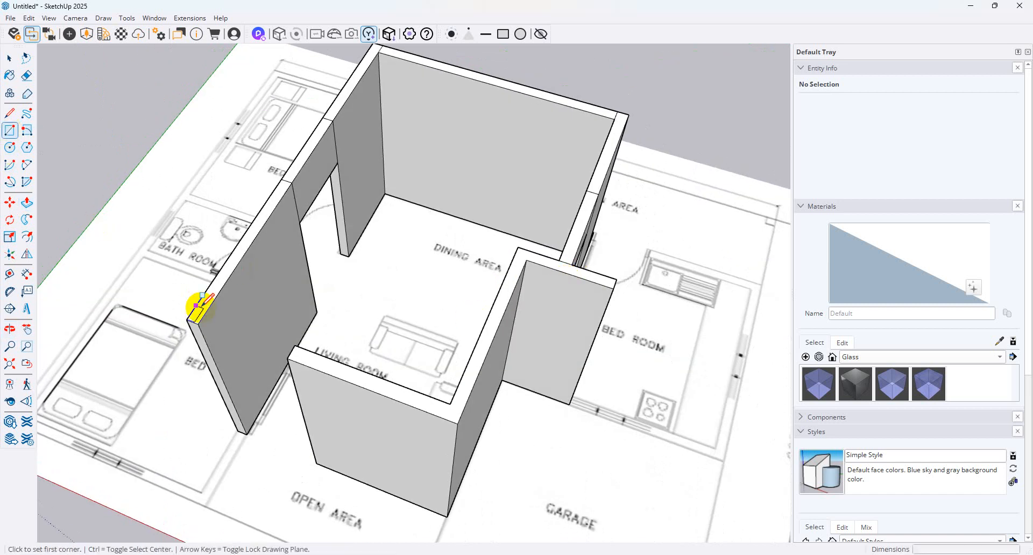
pyautogui.click(199, 320)
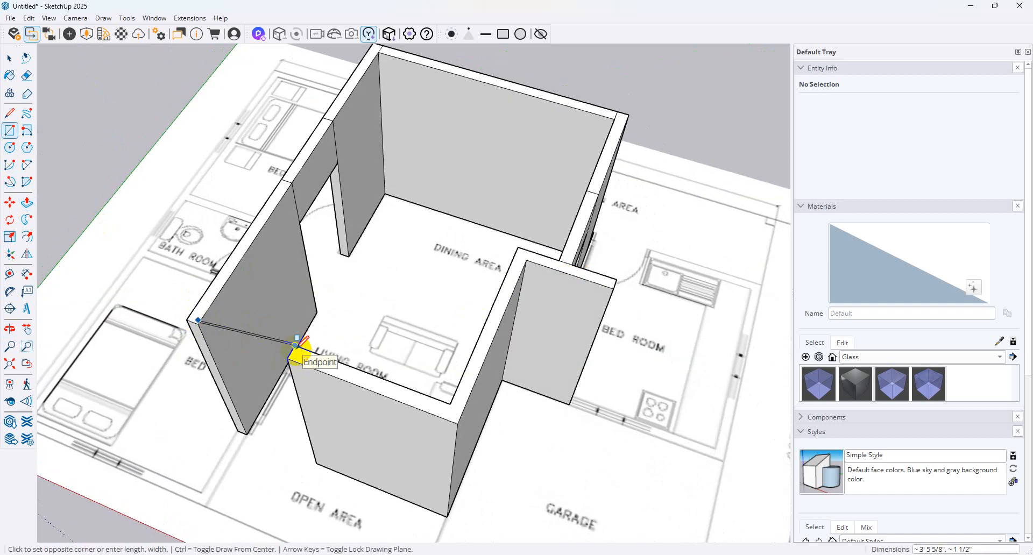
pyautogui.click(9, 113)
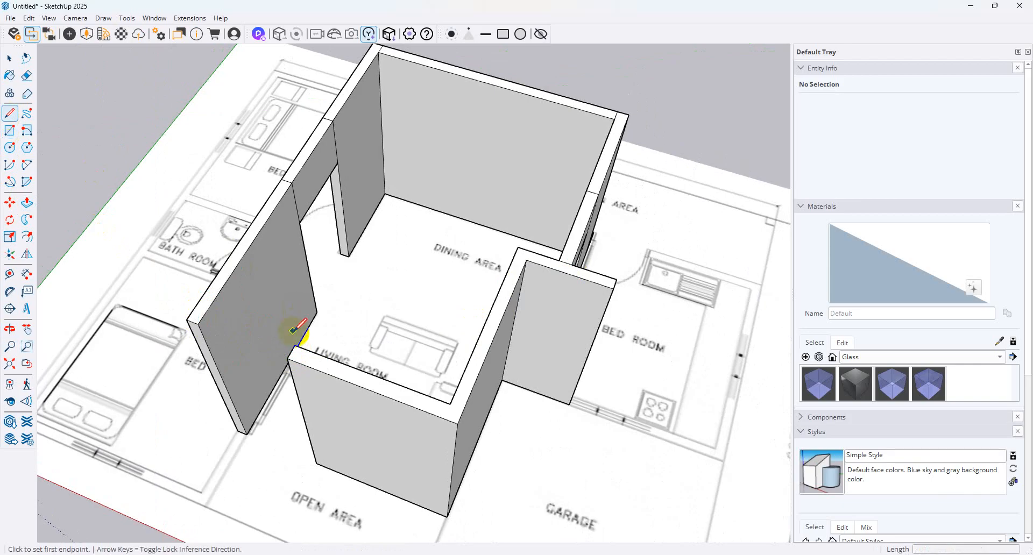
pyautogui.click(289, 357)
pyautogui.click(199, 325)
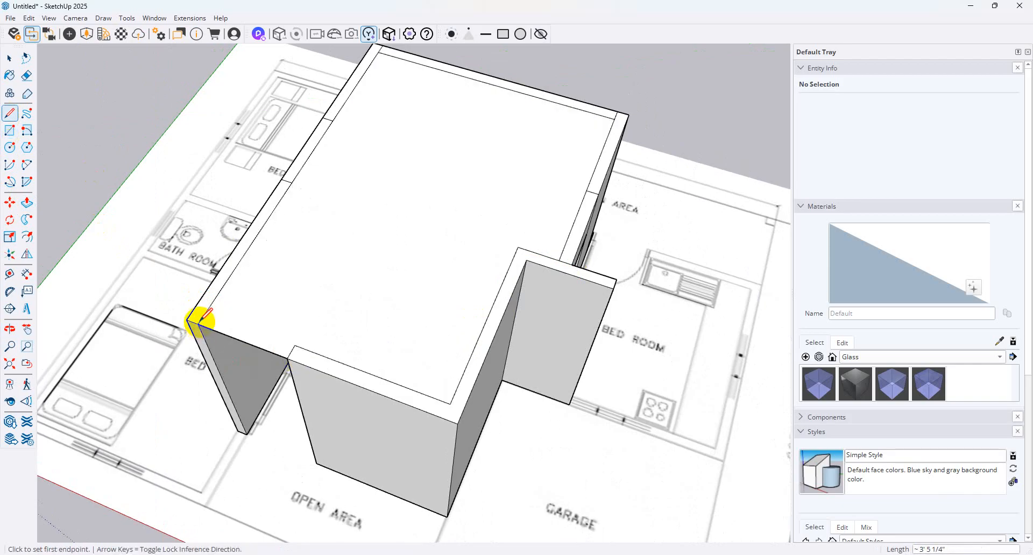
pyautogui.click(295, 346)
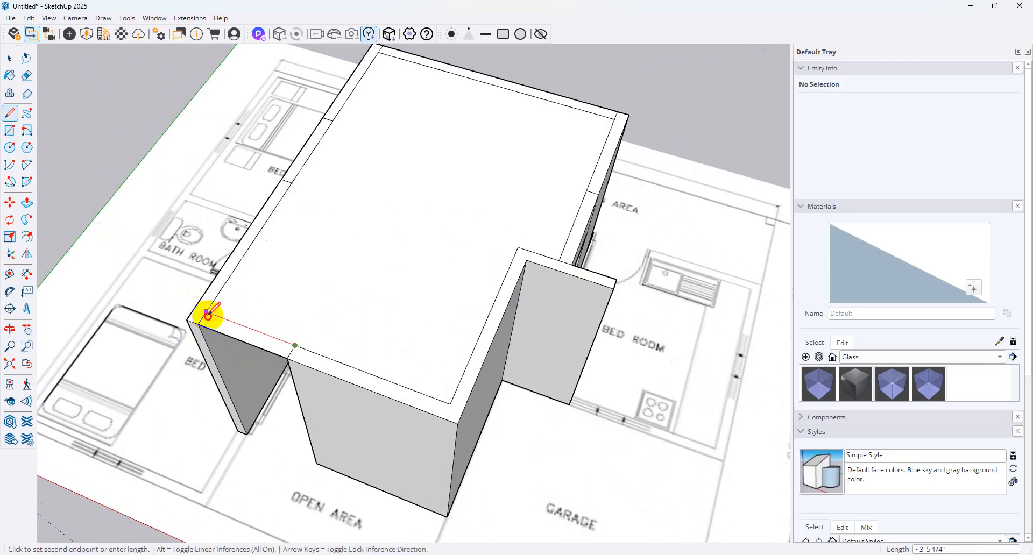
# Hide the horizontal face covering the living and dining room at wall-top level
pyautogui.click(10, 58)
pyautogui.rightClick(462, 195)
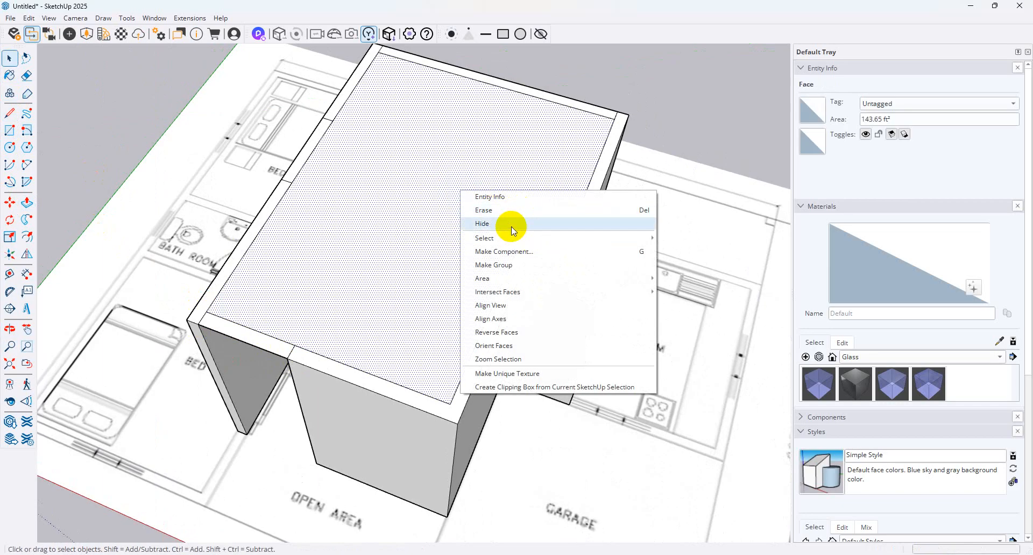
pyautogui.click(514, 230)
# Push/Pull the wall-top face over the entrance gap down 2' 6" to form its lintel
pyautogui.moveTo(254, 276); pyautogui.dragTo(326, 380, button='middle')
pyautogui.click(324, 383)
pyautogui.click(10, 237)
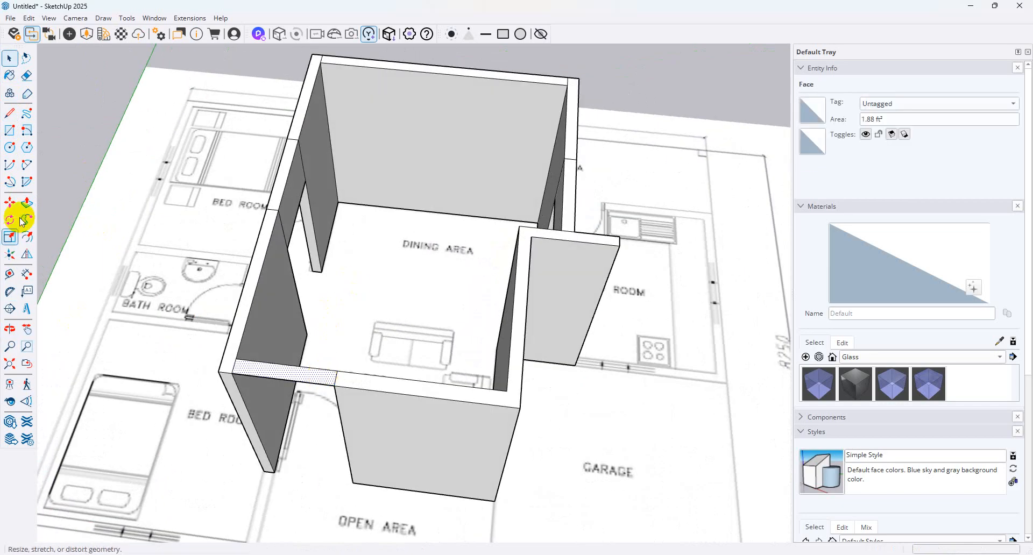
pyautogui.click(26, 206)
pyautogui.click(320, 383)
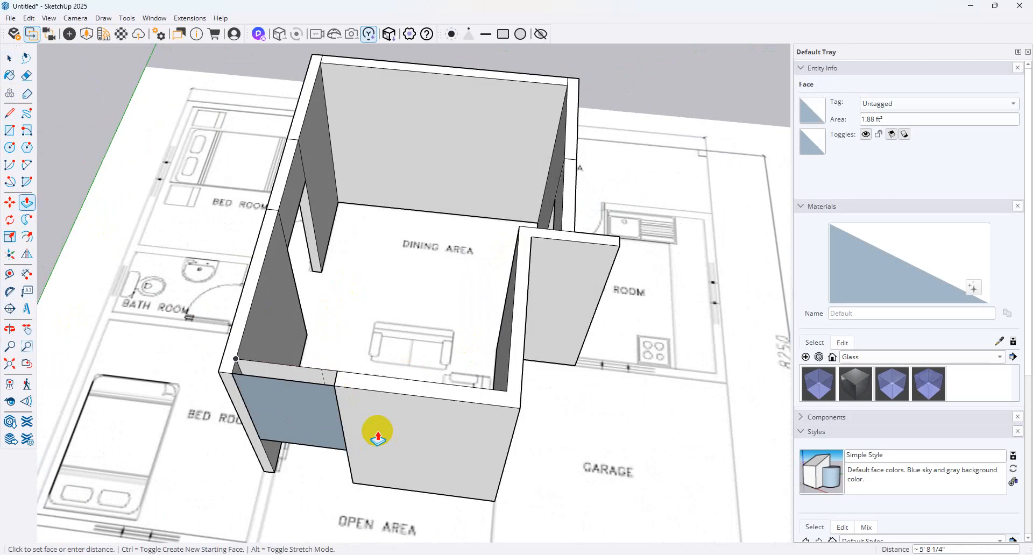
pyautogui.moveTo(371, 429); pyautogui.dragTo(800, 323, button='middle')
pyautogui.click(334, 327)
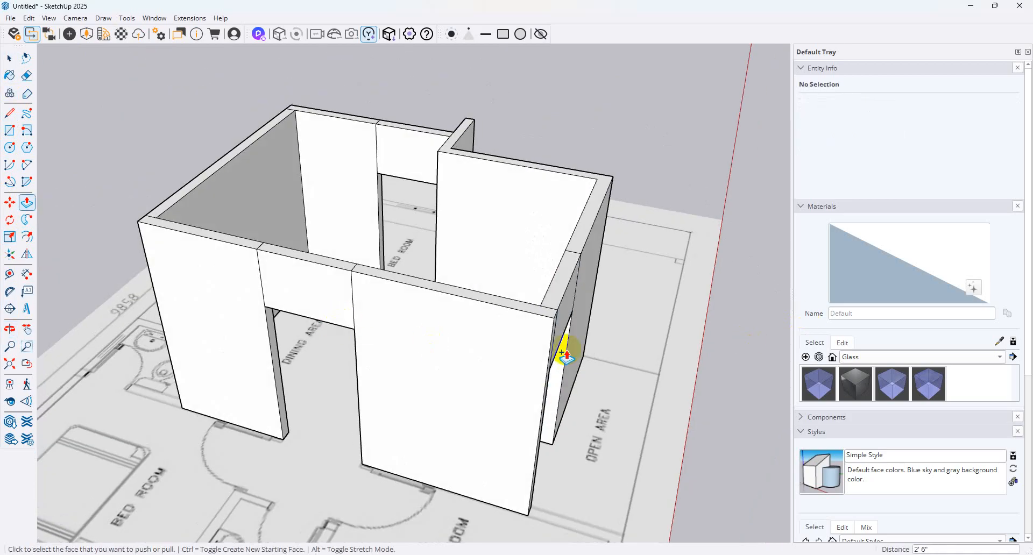
# Draw a floor rectangle from the dining area's inner kitchen-side corner to the diagonally opposite inner corner beside the entrance
pyautogui.moveTo(560, 350); pyautogui.dragTo(396, 414, button='middle')
pyautogui.scroll(3, 410, 289)
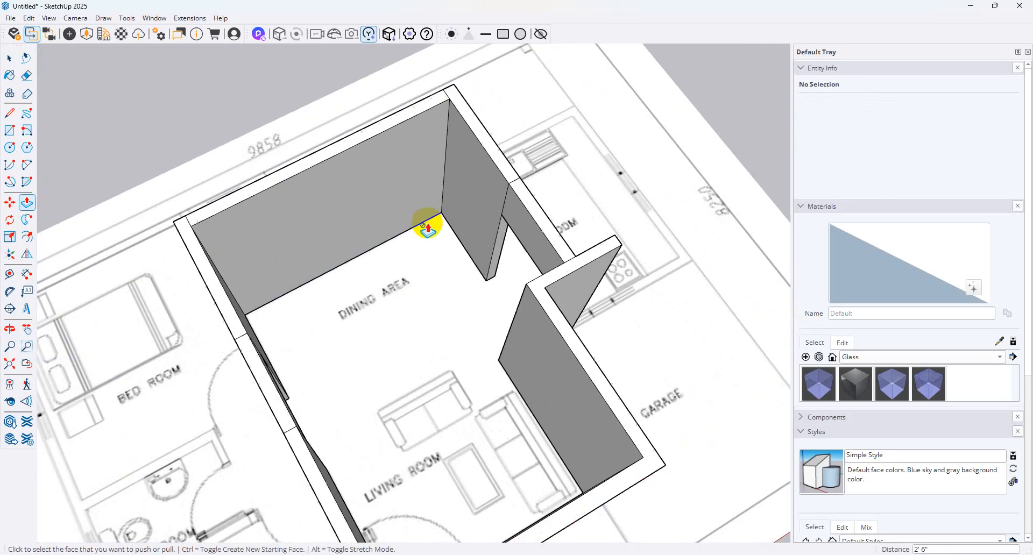
pyautogui.moveTo(429, 226); pyautogui.dragTo(516, 312, button='middle')
pyautogui.moveTo(377, 204); pyautogui.dragTo(414, 303, button='middle')
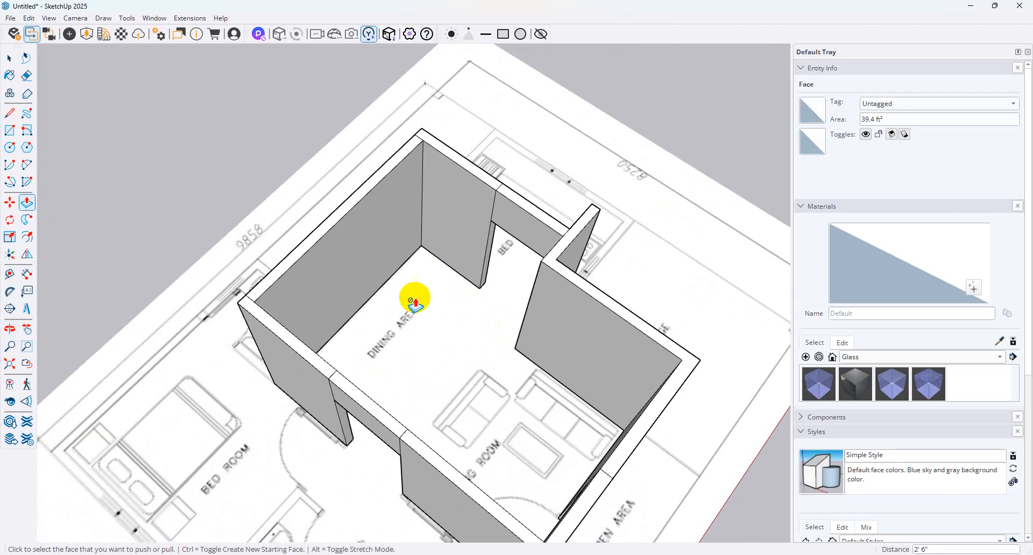
pyautogui.click(10, 132)
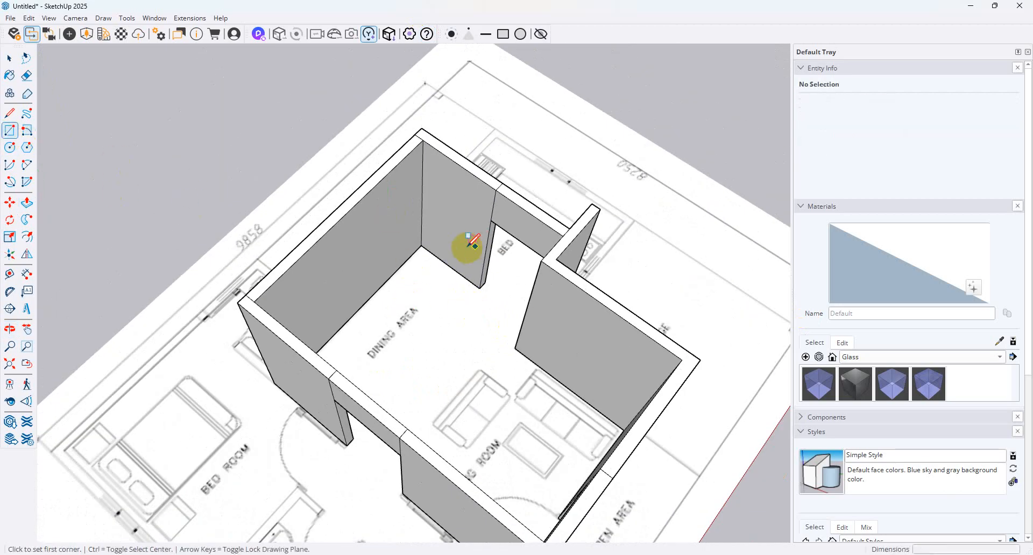
pyautogui.scroll(1, 423, 248)
pyautogui.click(419, 245)
pyautogui.moveTo(424, 298); pyautogui.dragTo(710, 372, button='middle')
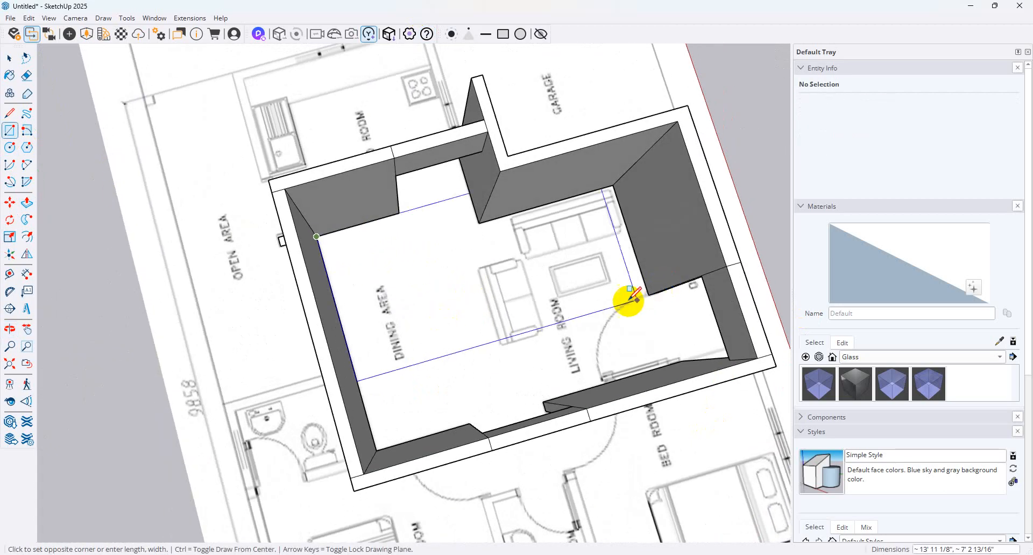
pyautogui.scroll(2, 645, 276)
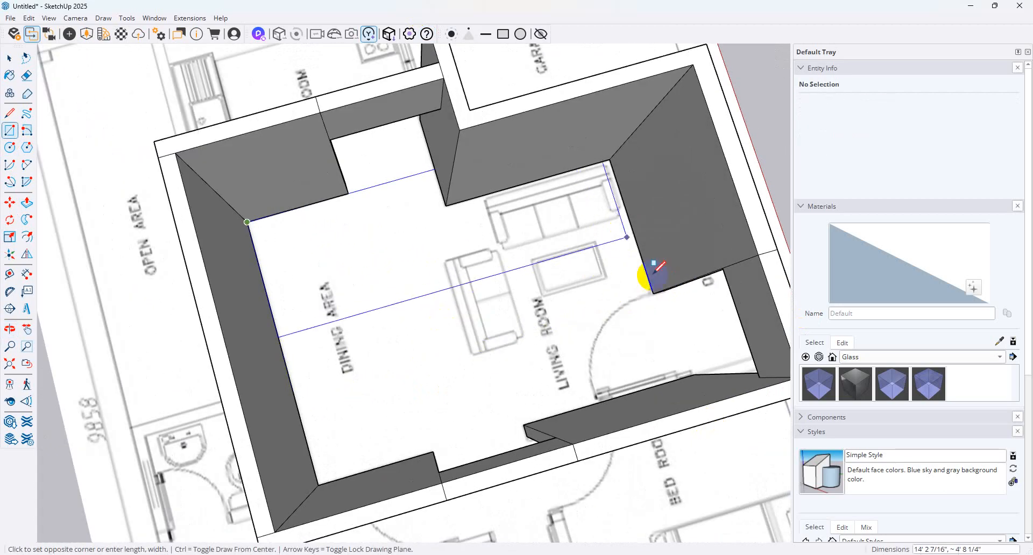
pyautogui.click(698, 362)
# Delete the vertical face filling the entrance door opening
pyautogui.scroll(3, 511, 195)
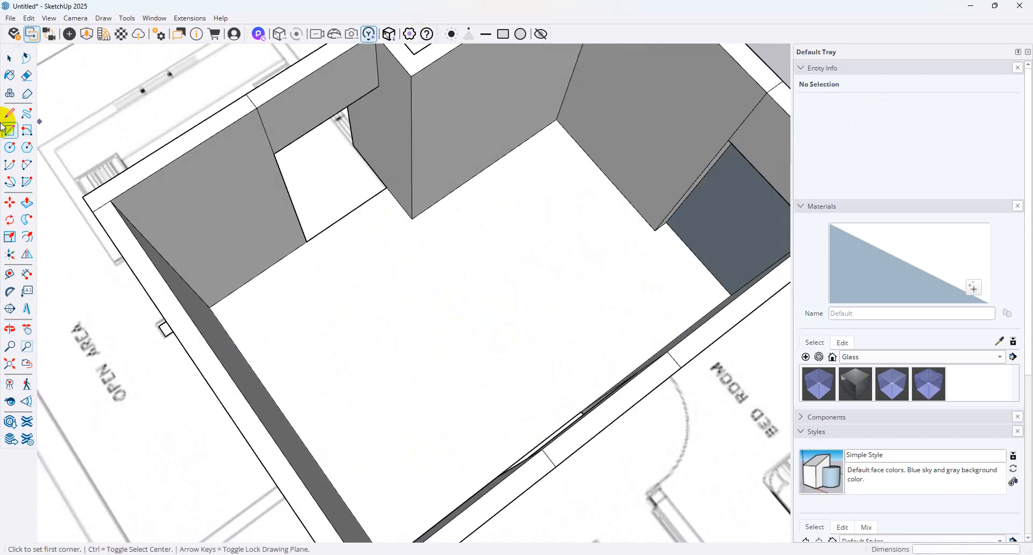
pyautogui.click(9, 58)
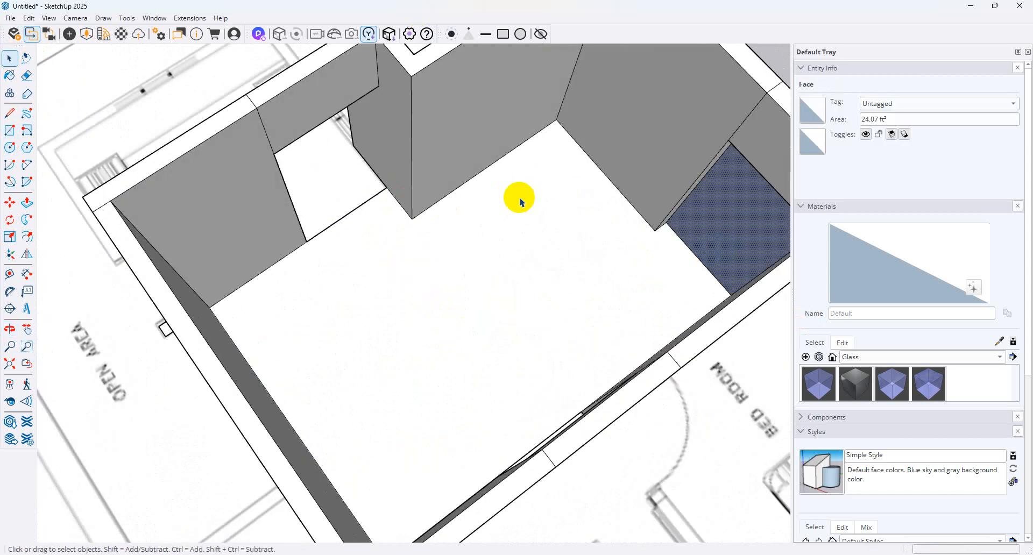
pyautogui.press('Delete')
# Push/Pull the living and dining room floor face up 4"
pyautogui.click(557, 261)
pyautogui.scroll(-2, 429, 225)
pyautogui.scroll(-1, 430, 226)
pyautogui.moveTo(429, 226); pyautogui.dragTo(234, 205, button='middle')
pyautogui.scroll(2, 418, 228)
pyautogui.scroll(-4, 417, 228)
pyautogui.moveTo(631, 338); pyautogui.dragTo(158, 243, button='middle')
pyautogui.click(26, 202)
pyautogui.click(445, 293)
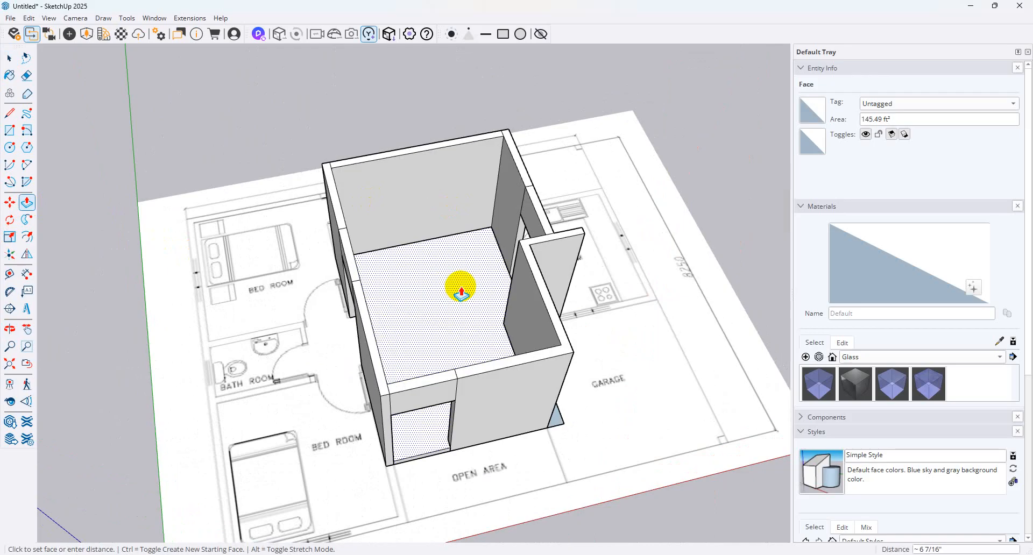
pyautogui.press('Return')
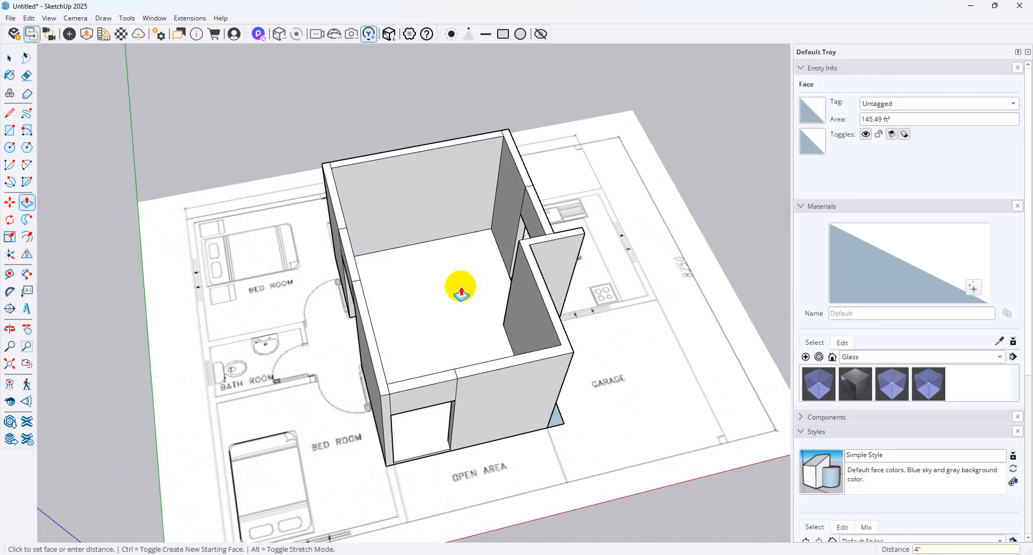
# Erase the raised floor face, keeping the low strip around the base of the walls
pyautogui.click(12, 59)
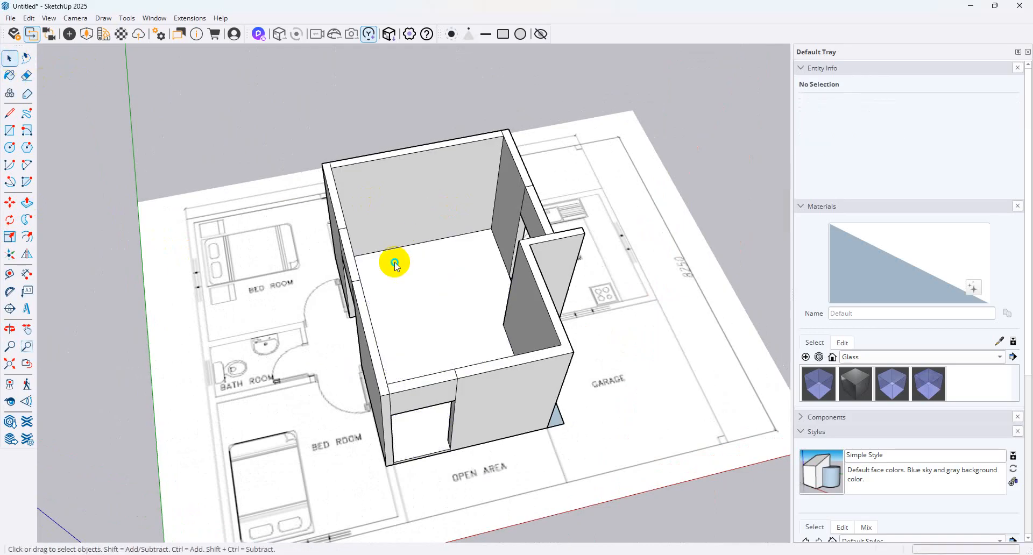
pyautogui.rightClick(397, 262)
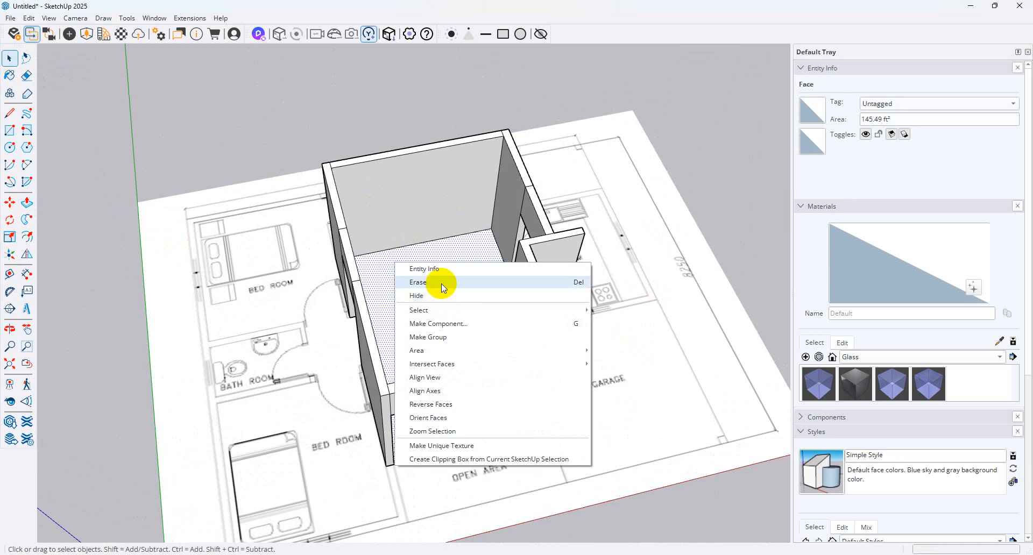
pyautogui.click(441, 283)
# Split the base strip with a 4" vertical line at the dining-side jamb of the bedroom passage
pyautogui.moveTo(450, 284)
pyautogui.mouseDown(button='middle')
pyautogui.moveTo(368, 260)
pyautogui.moveTo(355, 292)
pyautogui.moveTo(308, 290)
pyautogui.moveTo(447, 279)
pyautogui.mouseUp(button='middle')
pyautogui.scroll(8, 382, 253)
pyautogui.scroll(4, 349, 291)
pyautogui.scroll(-4, 447, 280)
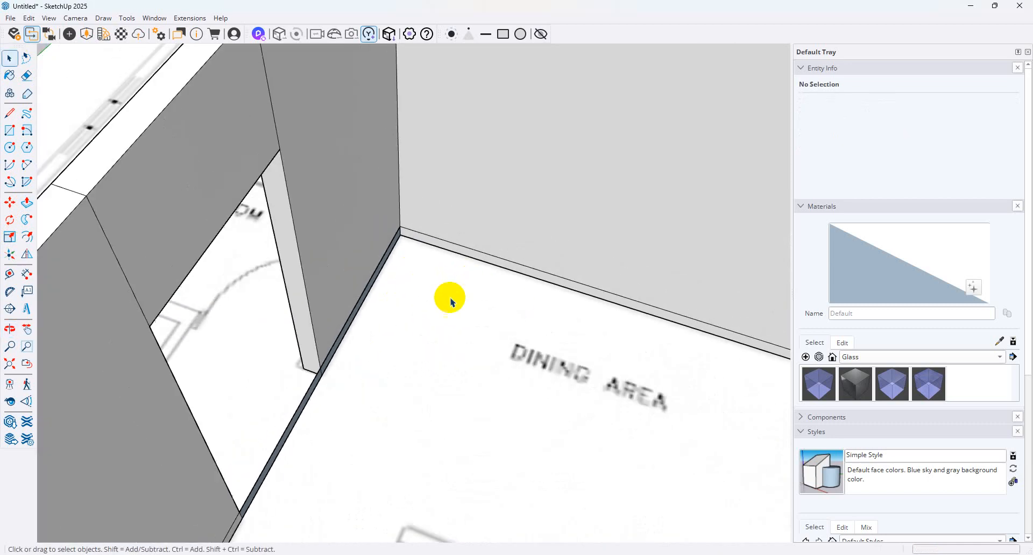
pyautogui.click(303, 406)
pyautogui.moveTo(316, 413); pyautogui.dragTo(313, 376, button='middle')
pyautogui.click(323, 373)
pyautogui.scroll(3, 334, 357)
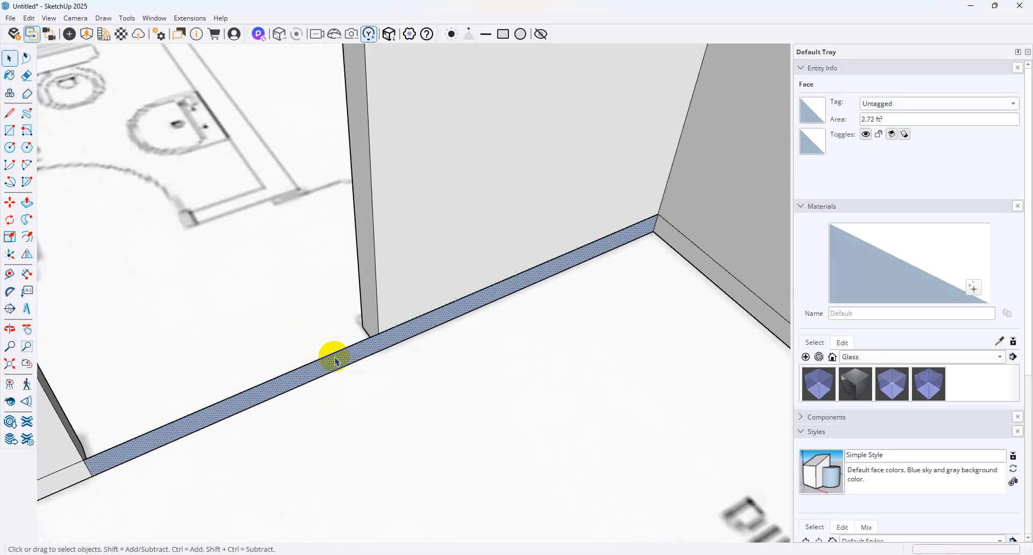
pyautogui.click(9, 113)
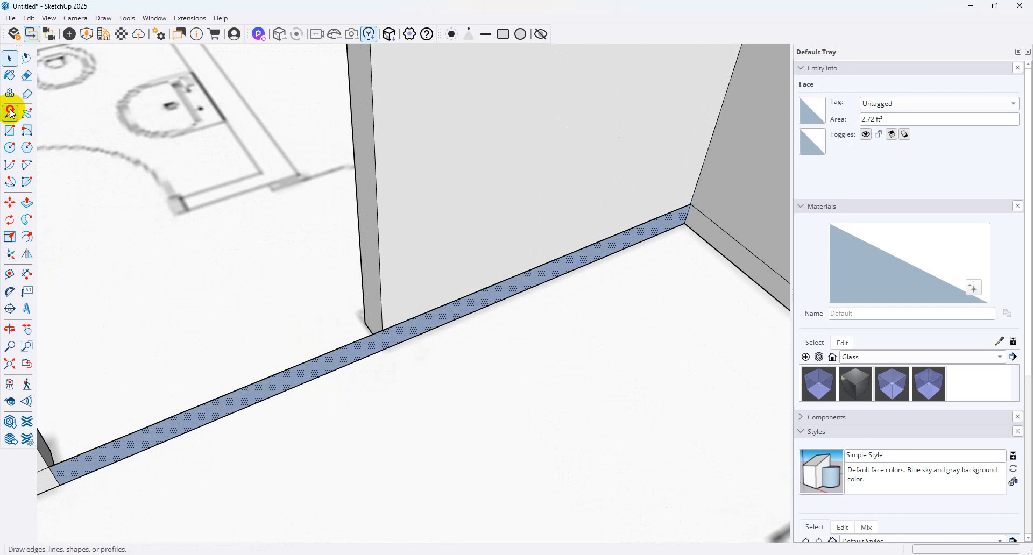
pyautogui.click(383, 329)
pyautogui.click(383, 349)
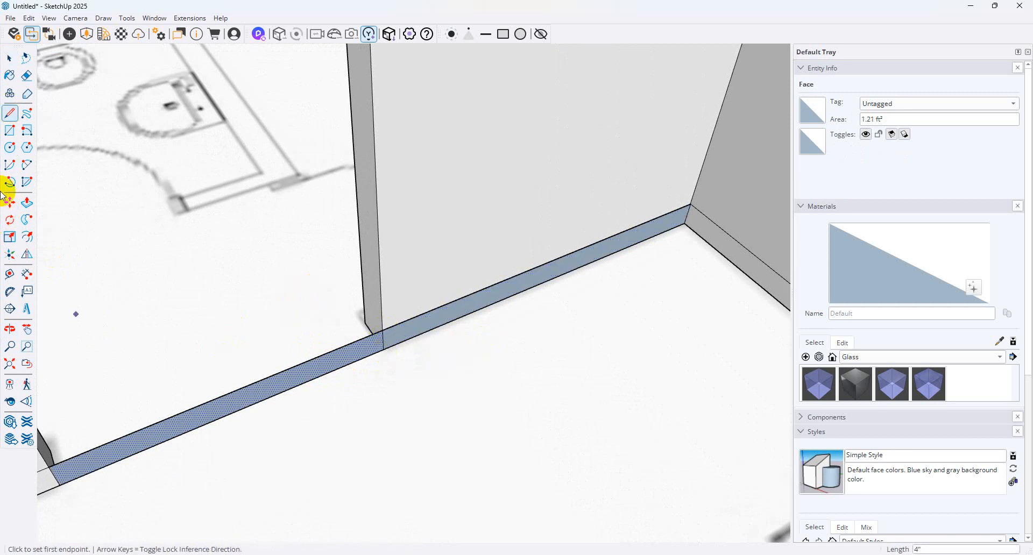
# Delete the upper edge of the base strip across the bedroom passage to clear the opening
pyautogui.click(10, 56)
pyautogui.click(278, 371)
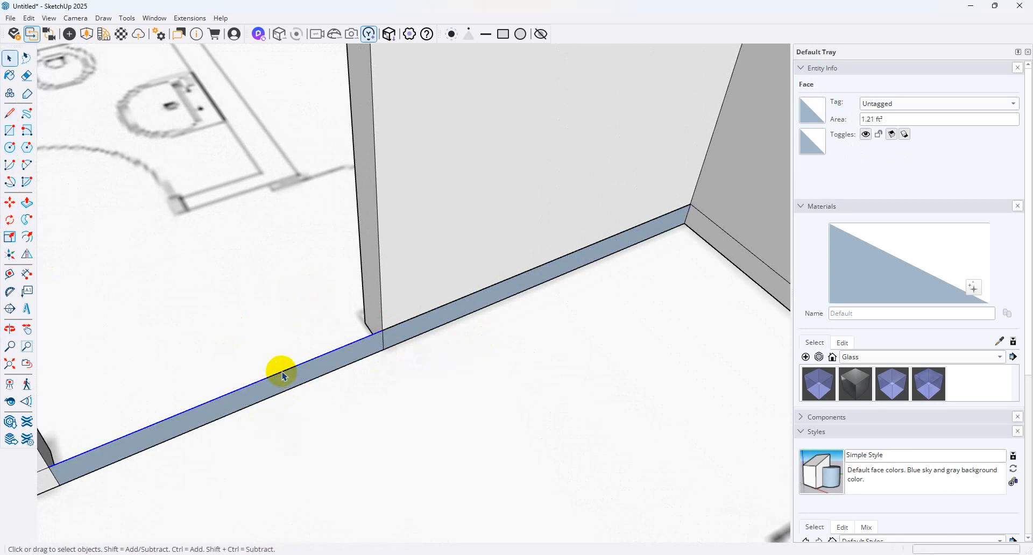
pyautogui.press('Delete')
pyautogui.scroll(-5, 344, 374)
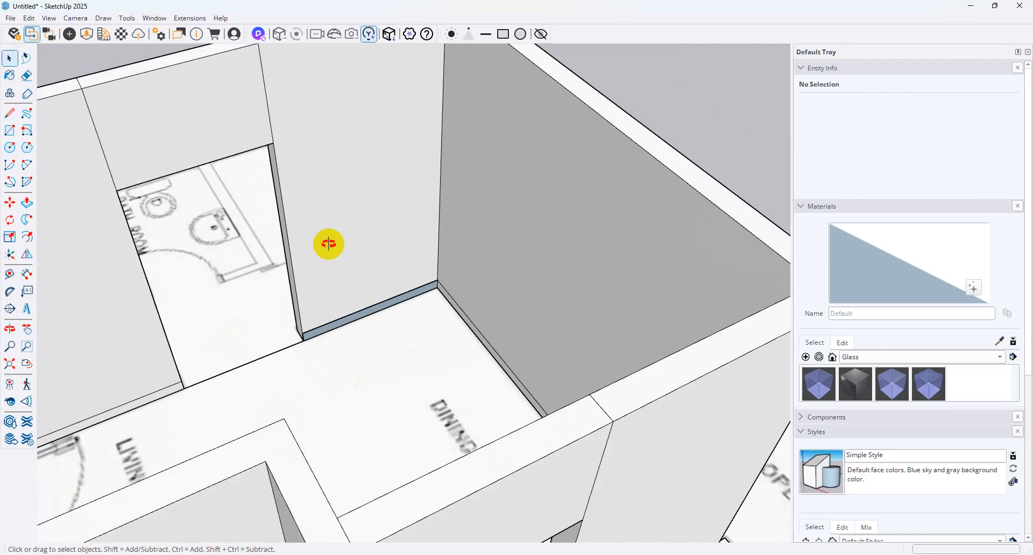
# Delete the upper edge of the base strip across the kitchen-side door opening
pyautogui.moveTo(327, 245); pyautogui.dragTo(824, 403, button='middle')
pyautogui.scroll(-4, 622, 311)
pyautogui.scroll(3, 705, 326)
pyautogui.moveTo(648, 279); pyautogui.dragTo(703, 287, button='middle')
pyautogui.click(601, 197)
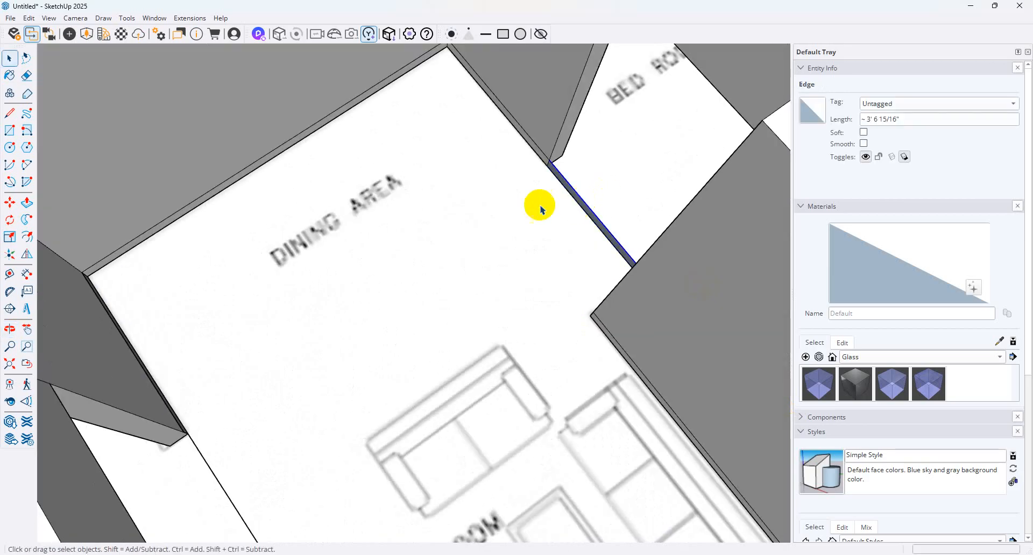
pyautogui.press('Delete')
# Extend the base strip's upper line along the garage wall to its end at the kitchen-side opening, about 2' 2" long
pyautogui.scroll(-2, 468, 207)
pyautogui.moveTo(467, 207); pyautogui.dragTo(358, 184, button='middle')
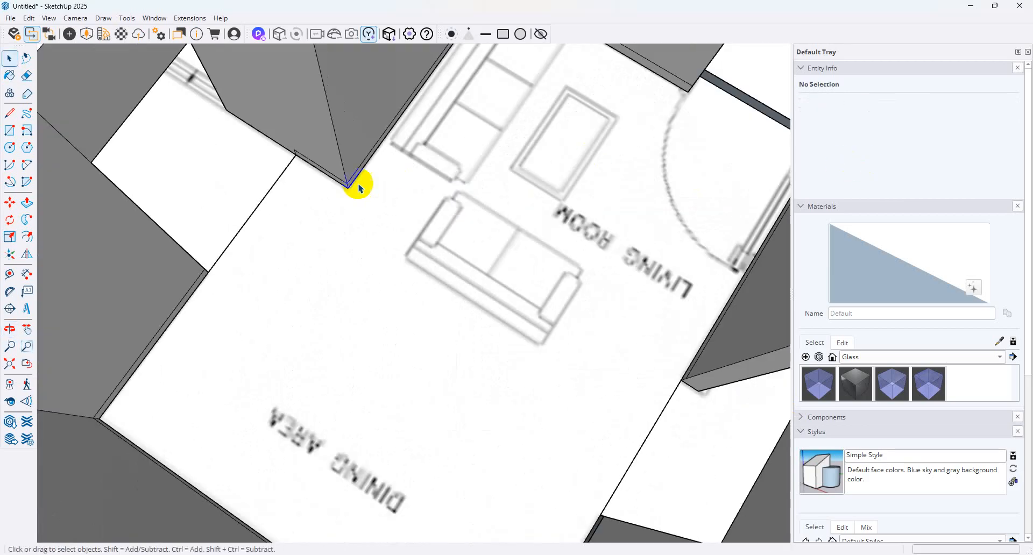
pyautogui.scroll(5, 323, 180)
pyautogui.scroll(-4, 577, 237)
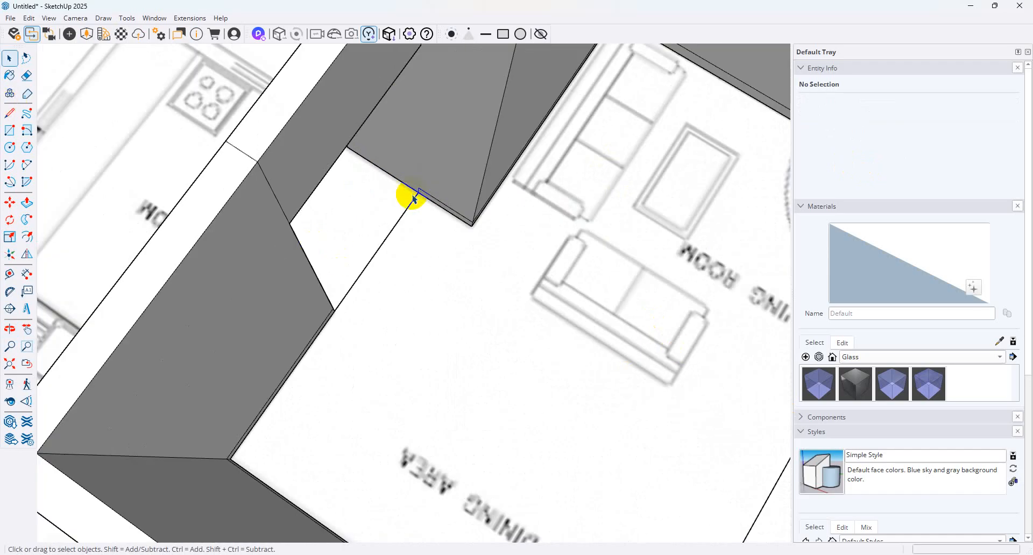
pyautogui.scroll(2, 414, 199)
pyautogui.click(10, 113)
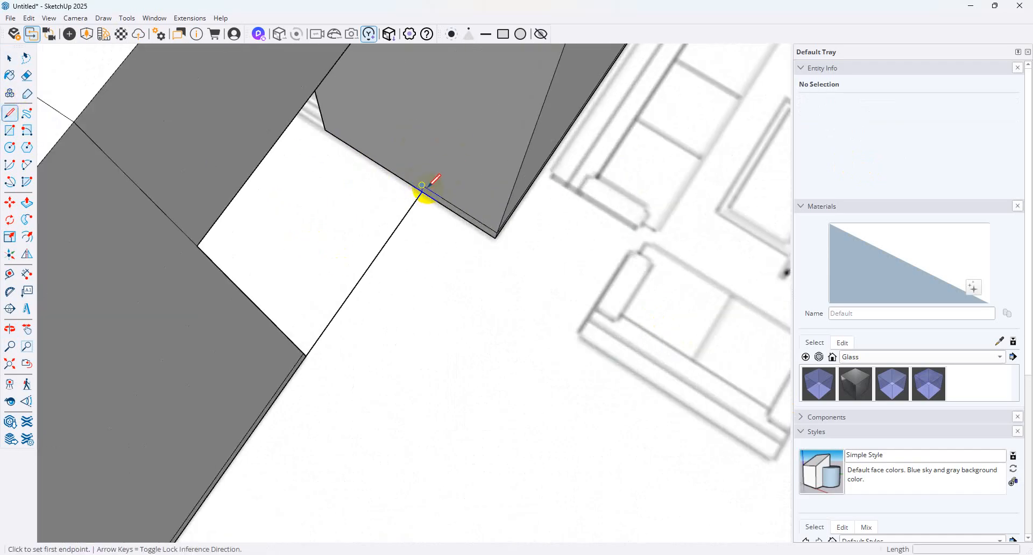
pyautogui.moveTo(422, 185); pyautogui.dragTo(334, 125)
pyautogui.press('Escape')
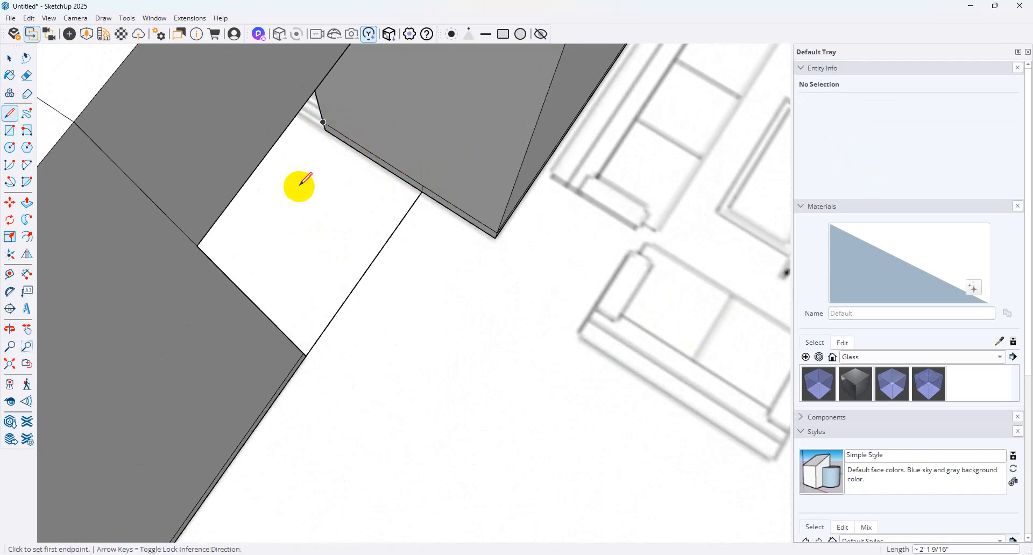
# Delete the short vertical edge splitting the base strip on the garage wall beside the kitchen-side opening
pyautogui.click(10, 57)
pyautogui.scroll(3, 425, 199)
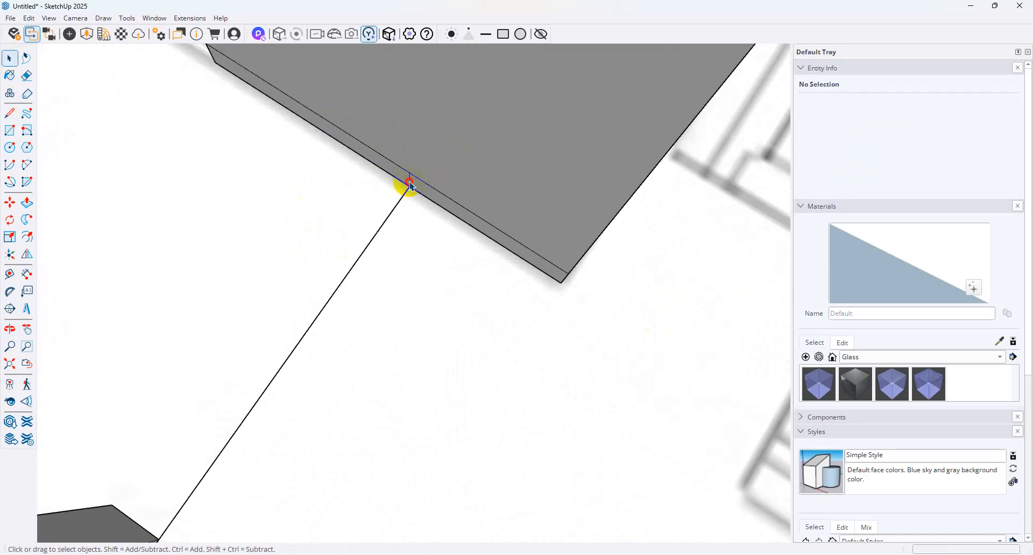
pyautogui.click(422, 198)
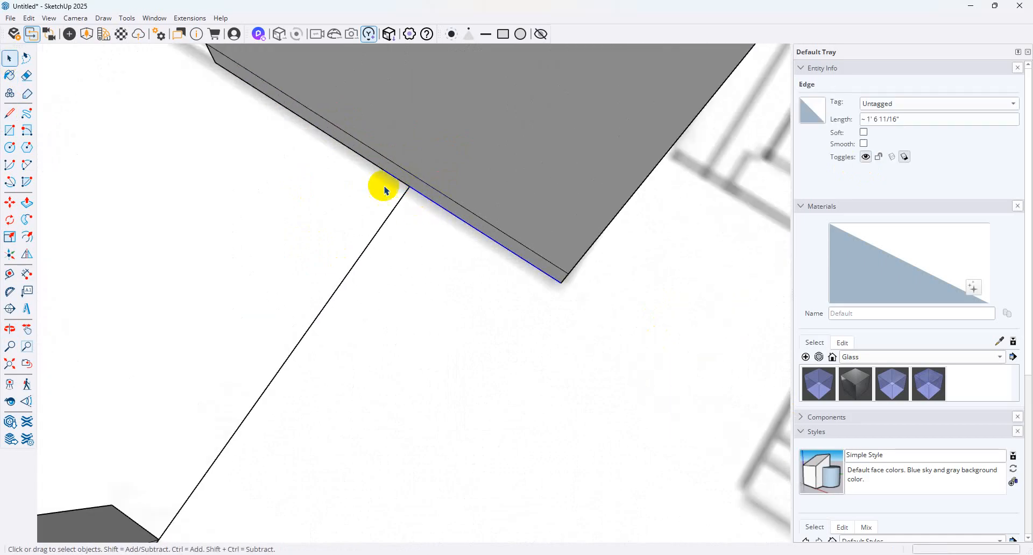
# Move the floor-plan image about 25' 8" sideways, clear of the modelled walls
pyautogui.scroll(-6, 265, 189)
pyautogui.middleClick(486, 280)
pyautogui.moveTo(485, 280); pyautogui.dragTo(408, 351, button='middle')
pyautogui.scroll(-5, 489, 311)
pyautogui.click(572, 193)
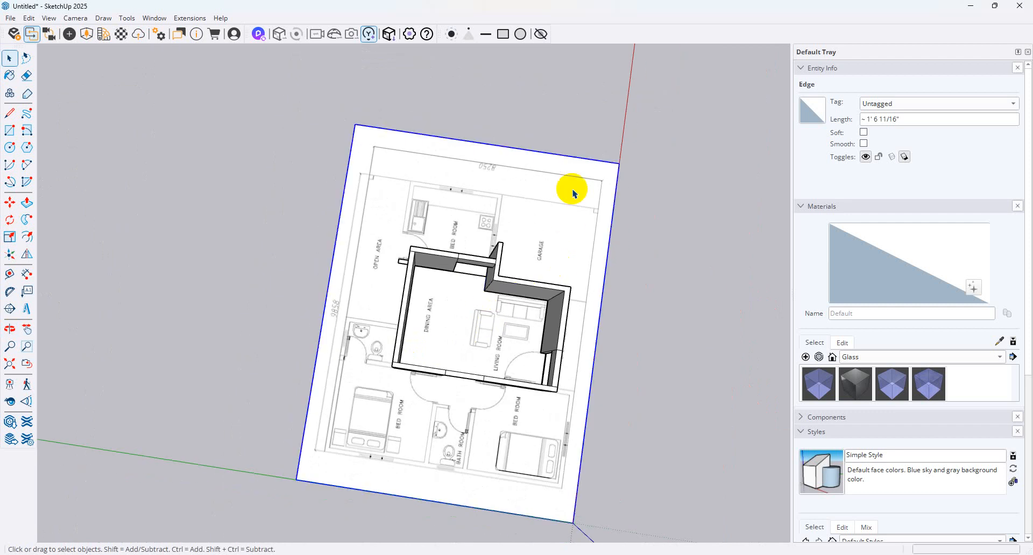
pyautogui.click(10, 203)
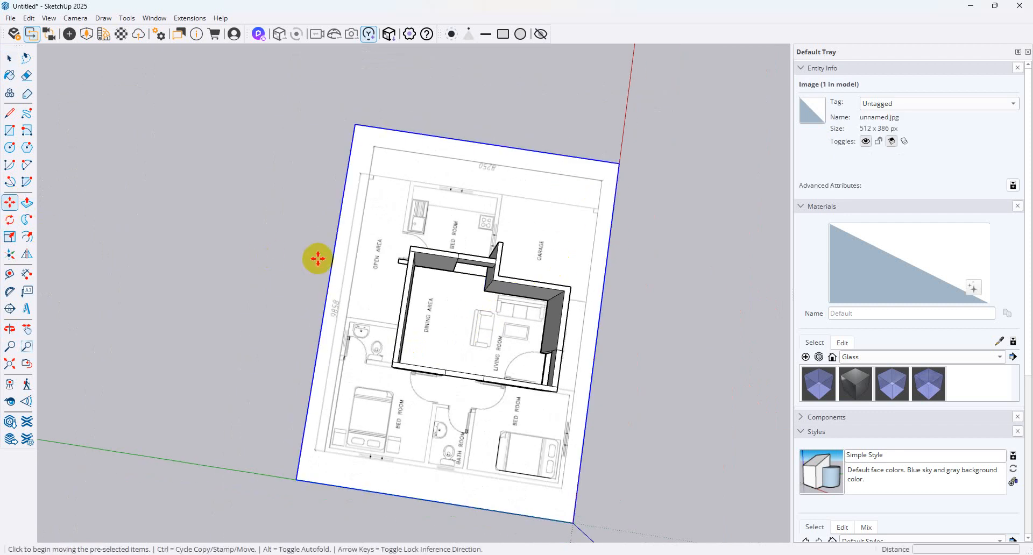
pyautogui.click(317, 258)
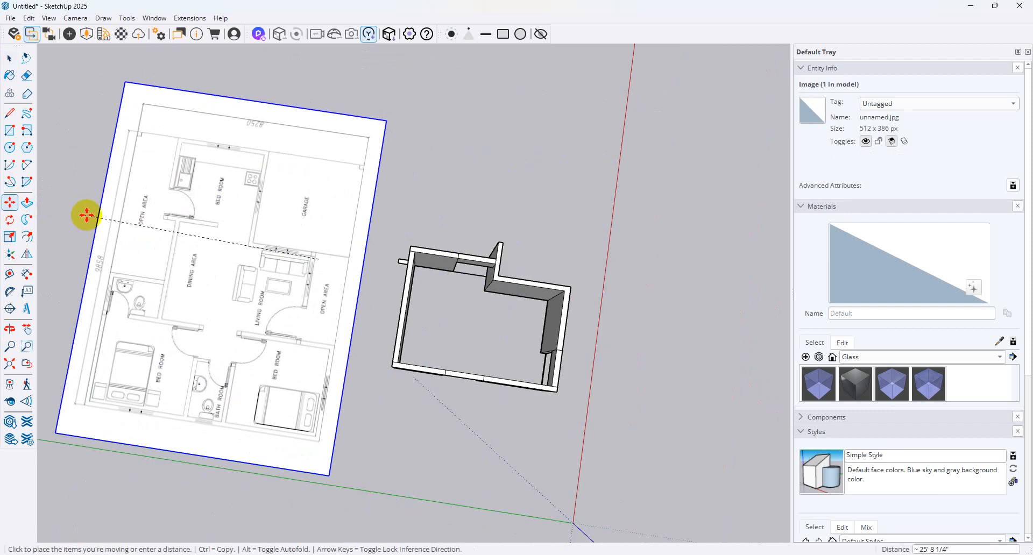
pyautogui.click(85, 215)
# Draw a floor rectangle about 14' 6" by 9' 1" between opposite inner wall corners at the base of the room
pyautogui.moveTo(438, 312); pyautogui.dragTo(470, 357, button='middle')
pyautogui.scroll(2, 472, 356)
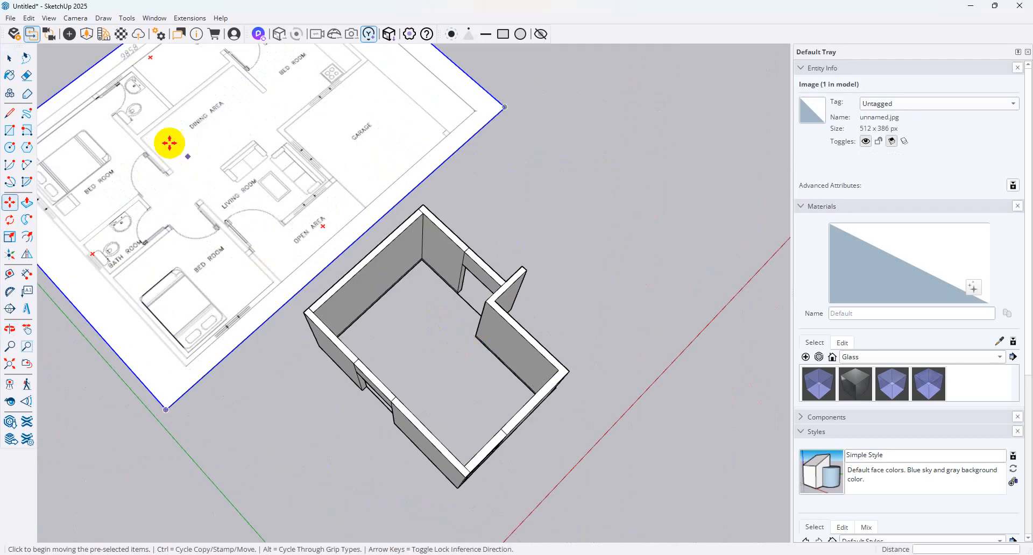
pyautogui.scroll(-4, 635, 338)
pyautogui.scroll(5, 484, 326)
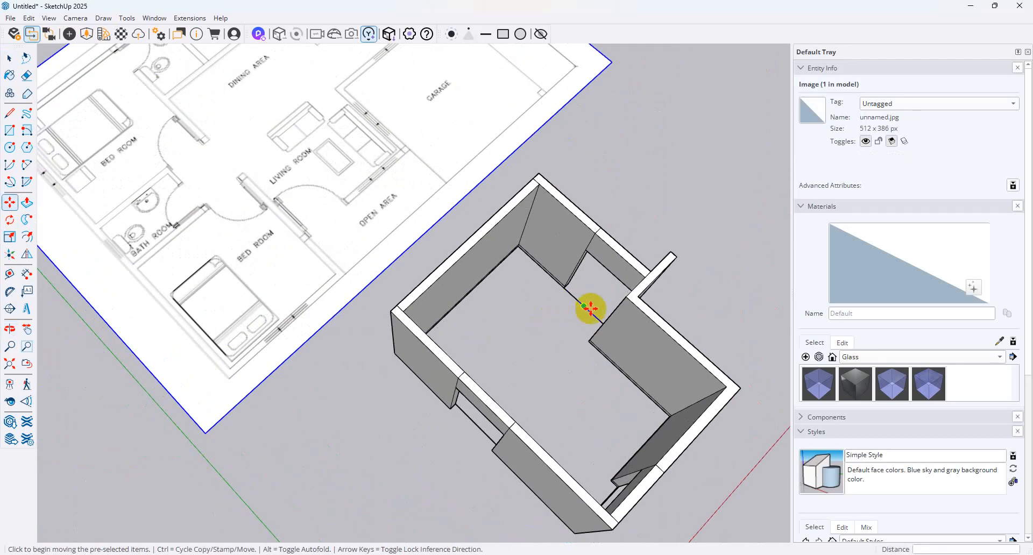
pyautogui.moveTo(590, 308); pyautogui.dragTo(567, 363, button='middle')
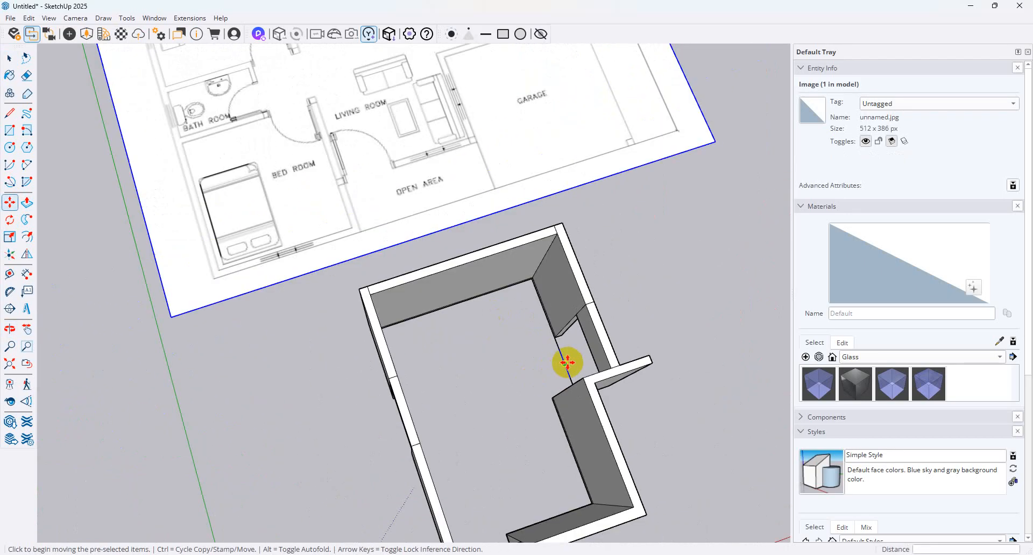
pyautogui.moveTo(699, 319); pyautogui.dragTo(309, 173, button='middle')
pyautogui.click(9, 130)
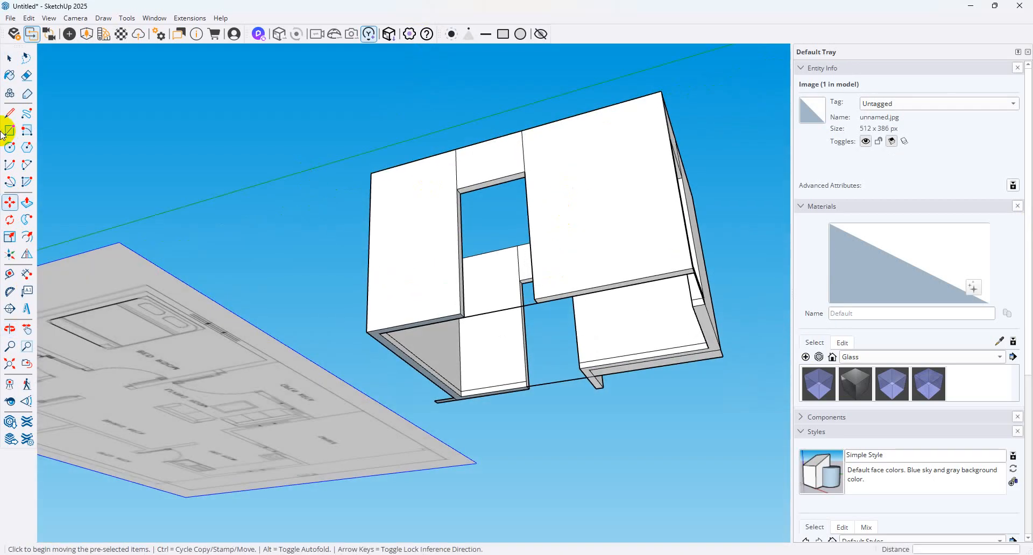
pyautogui.click(379, 333)
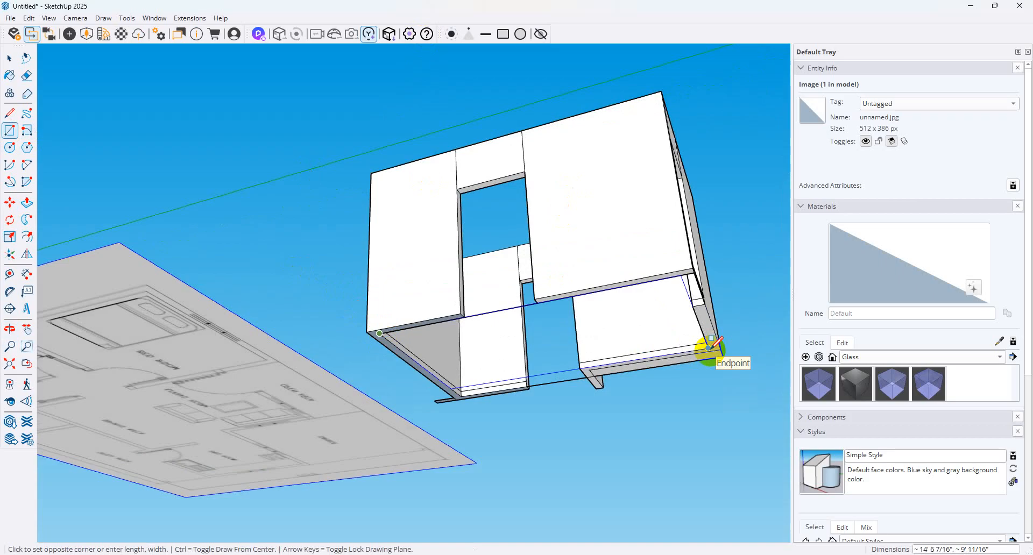
pyautogui.click(709, 347)
pyautogui.moveTo(669, 235); pyautogui.dragTo(581, 422, button='middle')
# Fill the threshold of the bedroom passage opening with a rectangle about 3' 7" by 5"
pyautogui.scroll(5, 550, 410)
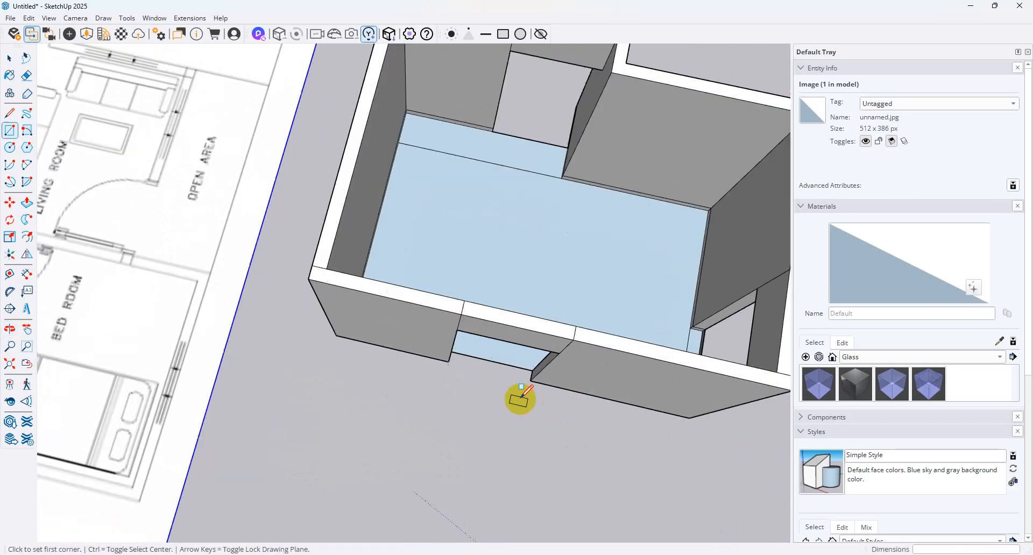
pyautogui.scroll(3, 440, 344)
pyautogui.click(435, 341)
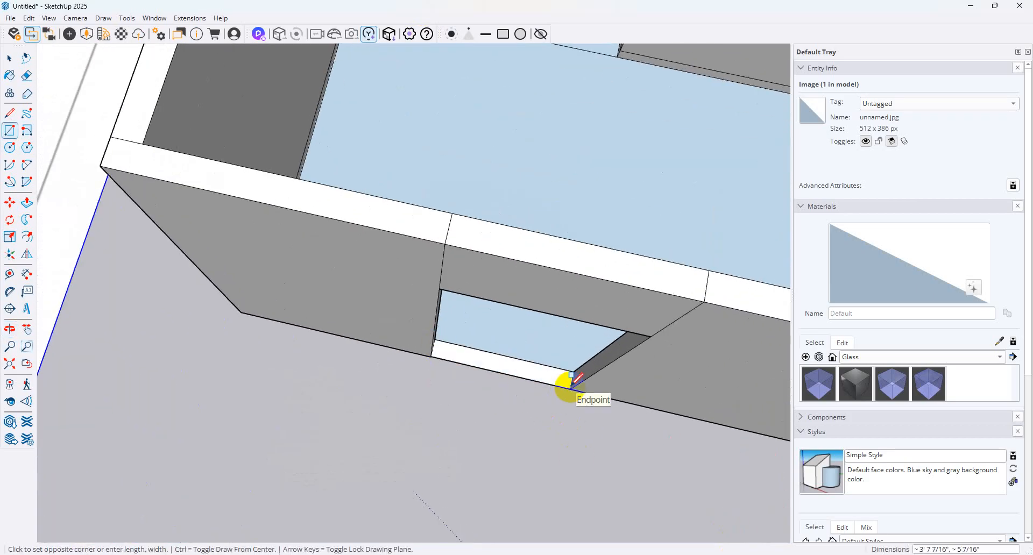
pyautogui.click(572, 375)
pyautogui.scroll(-6, 565, 380)
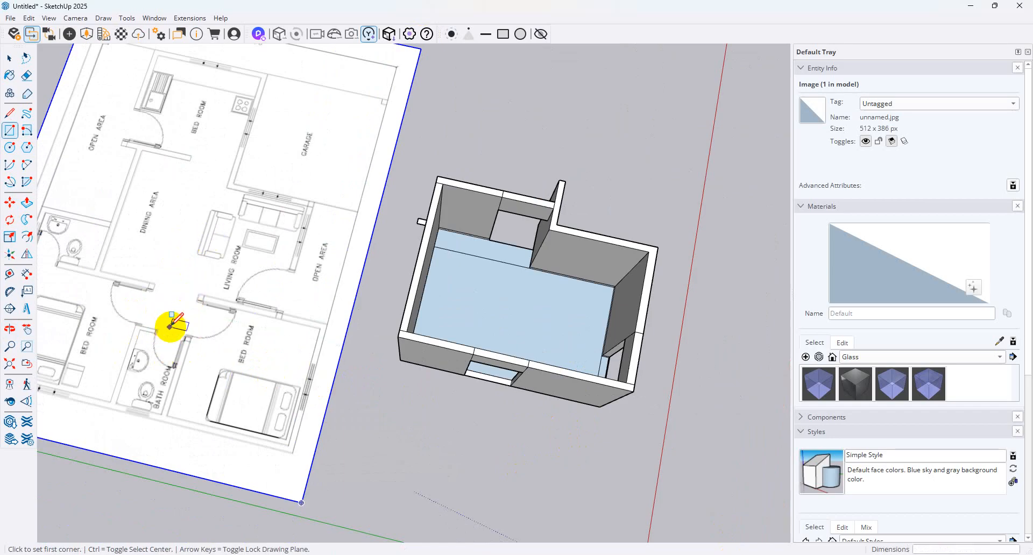
# Delete the dividing line across the dining-side floor so the main room has a single floor face
pyautogui.click(9, 57)
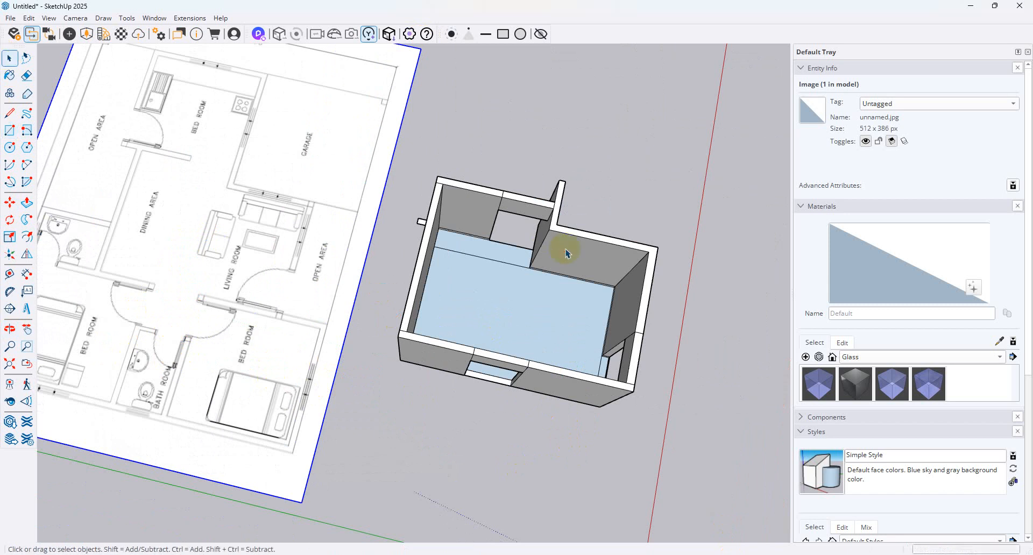
pyautogui.click(512, 265)
pyautogui.click(508, 268)
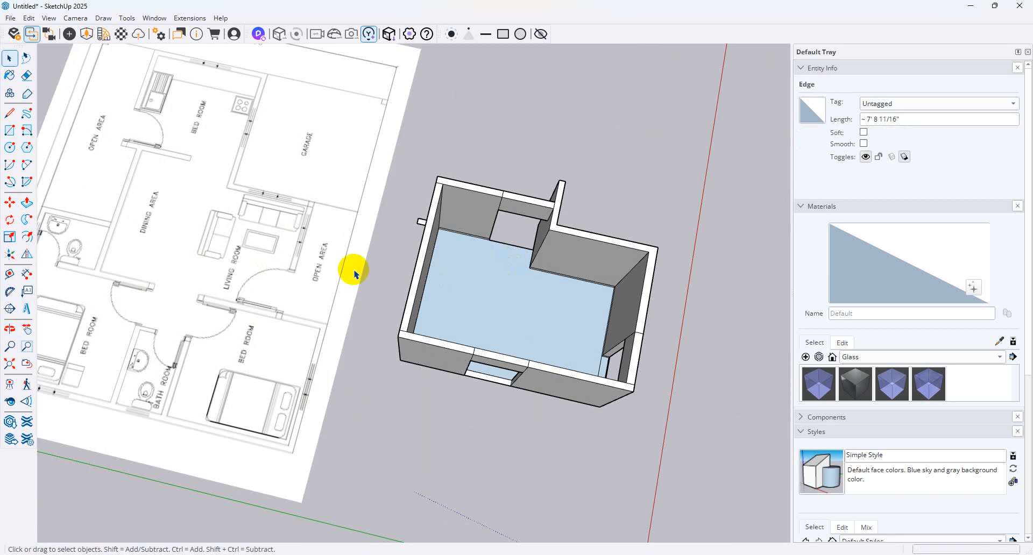
pyautogui.click(379, 277)
# Compare the modelled living and dining room with the floor-plan image, examining its floor, walls and door openings
pyautogui.click(531, 323)
pyautogui.scroll(3, 264, 279)
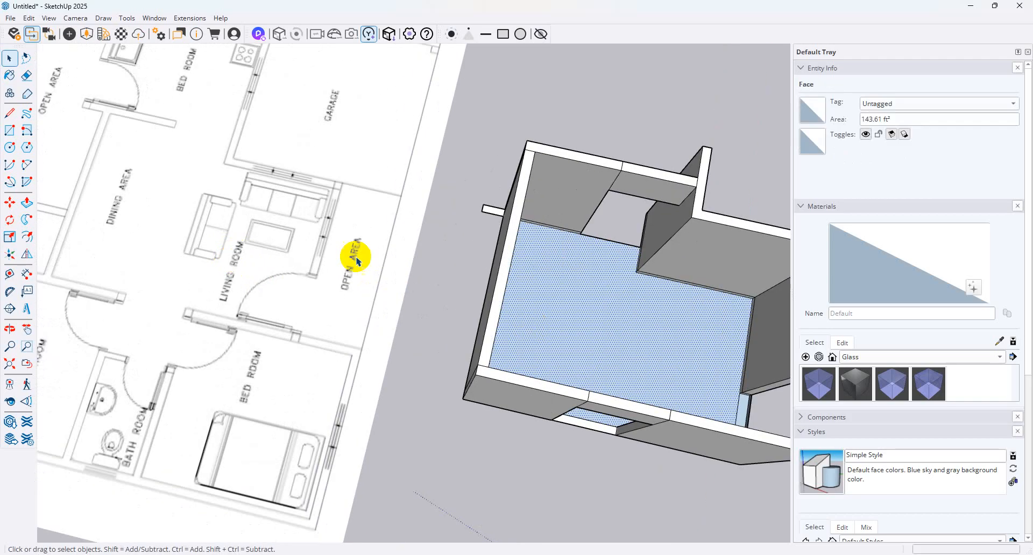
pyautogui.click(328, 286)
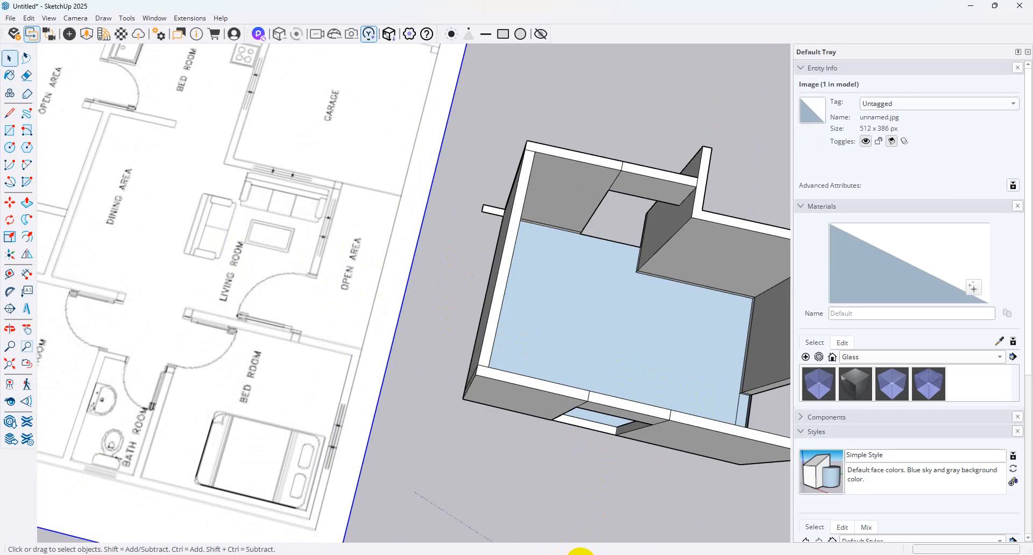
pyautogui.scroll(-3, 477, 362)
pyautogui.scroll(2, 274, 306)
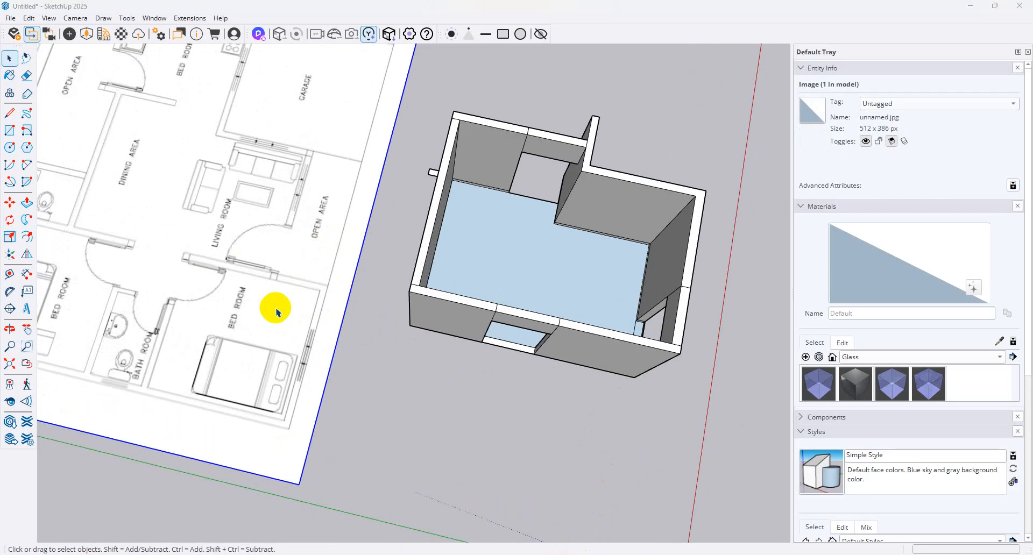
pyautogui.scroll(-1, 396, 324)
pyautogui.scroll(-2, 486, 309)
pyautogui.scroll(2, 486, 267)
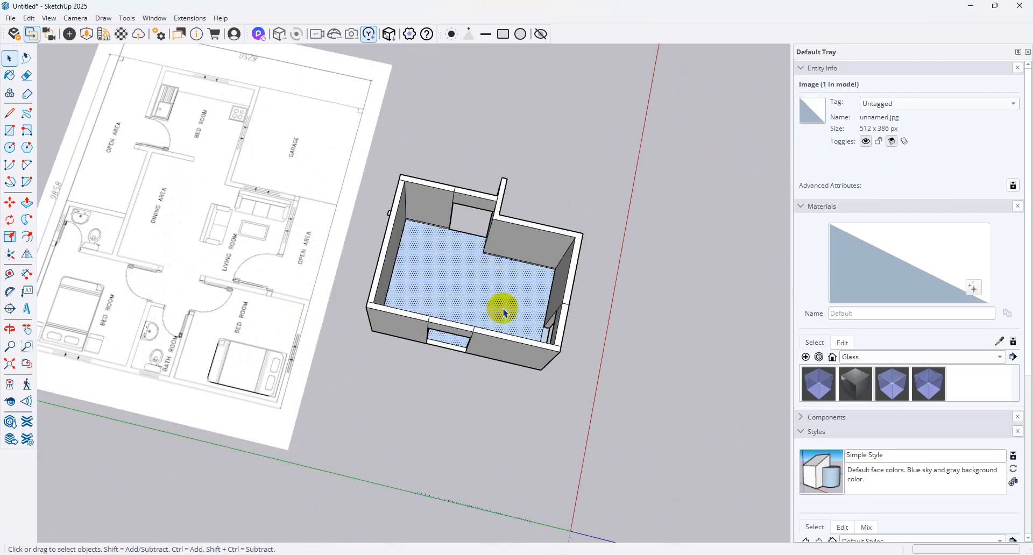
pyautogui.click(505, 312)
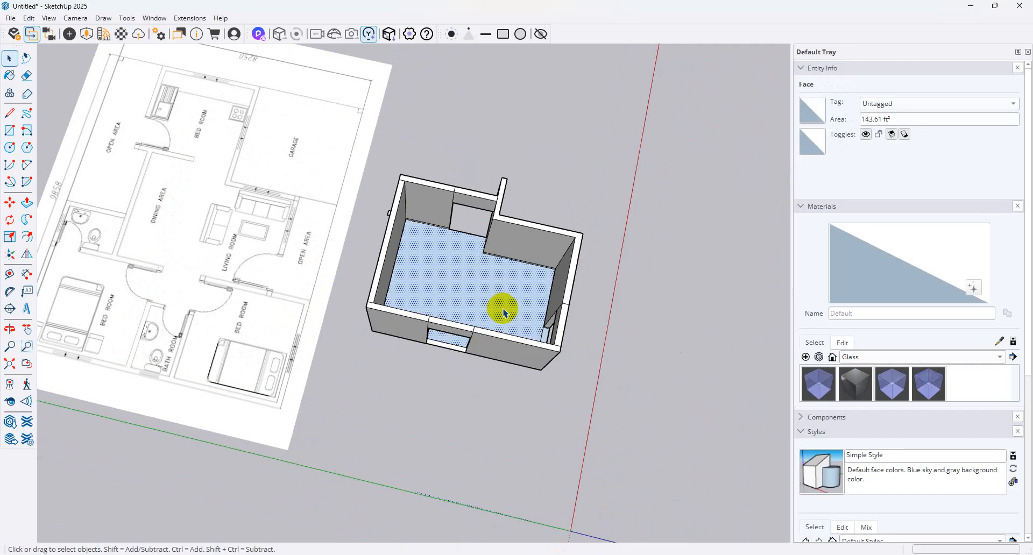
pyautogui.scroll(1, 500, 252)
pyautogui.scroll(-3, 712, 224)
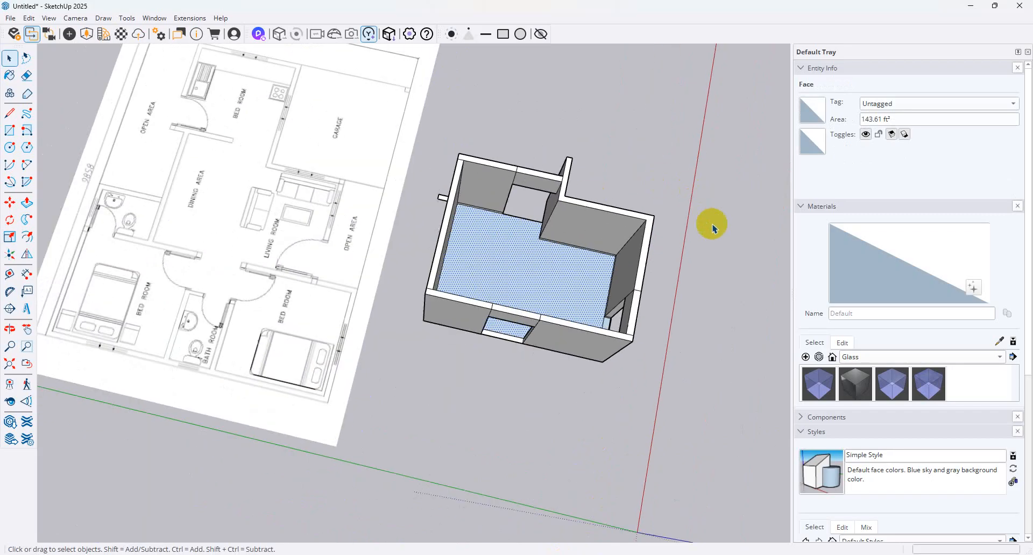
pyautogui.moveTo(700, 231); pyautogui.dragTo(542, 210, button='middle')
pyautogui.scroll(3, 667, 378)
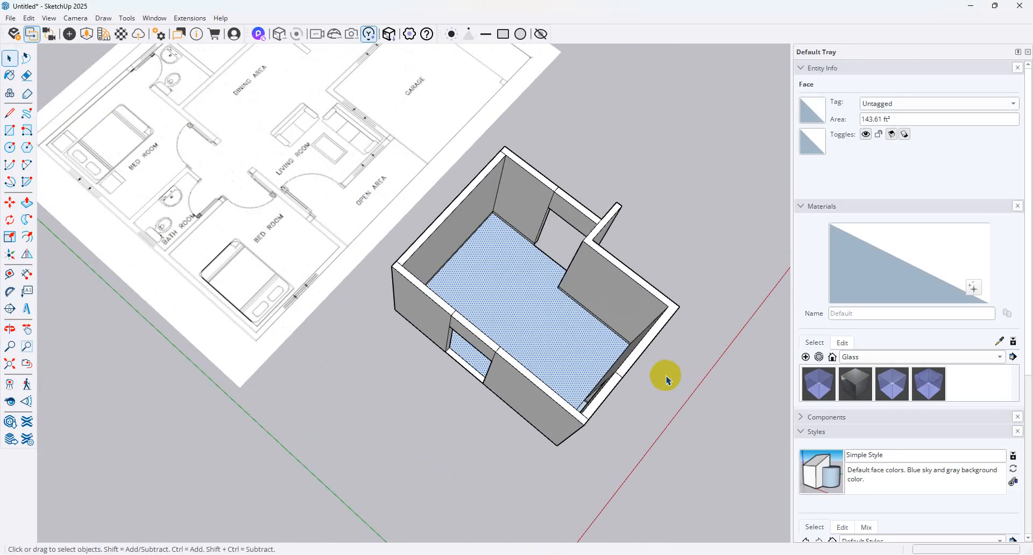
pyautogui.moveTo(667, 378); pyautogui.dragTo(420, 307, button='middle')
pyautogui.moveTo(323, 315); pyautogui.dragTo(627, 228, button='middle')
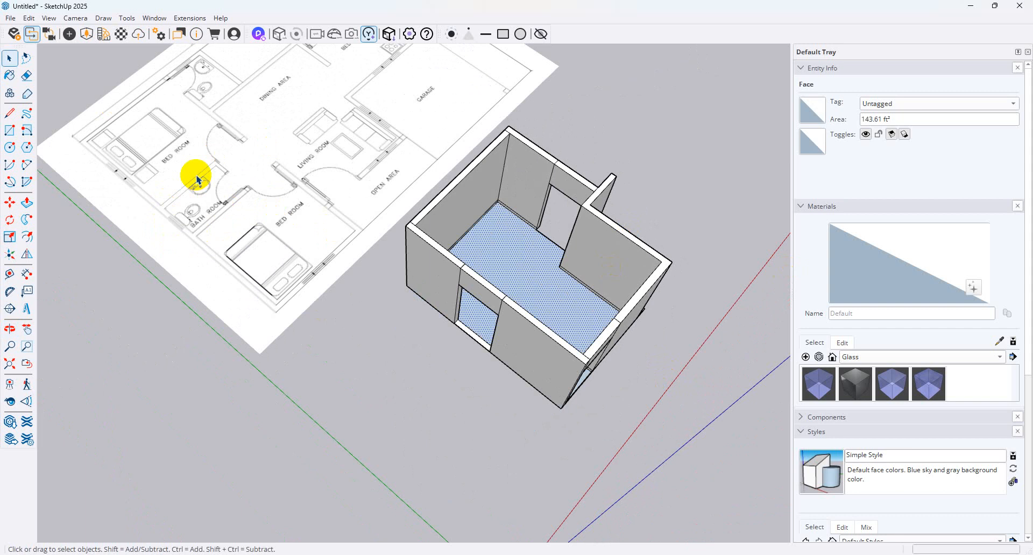
pyautogui.scroll(5, 627, 203)
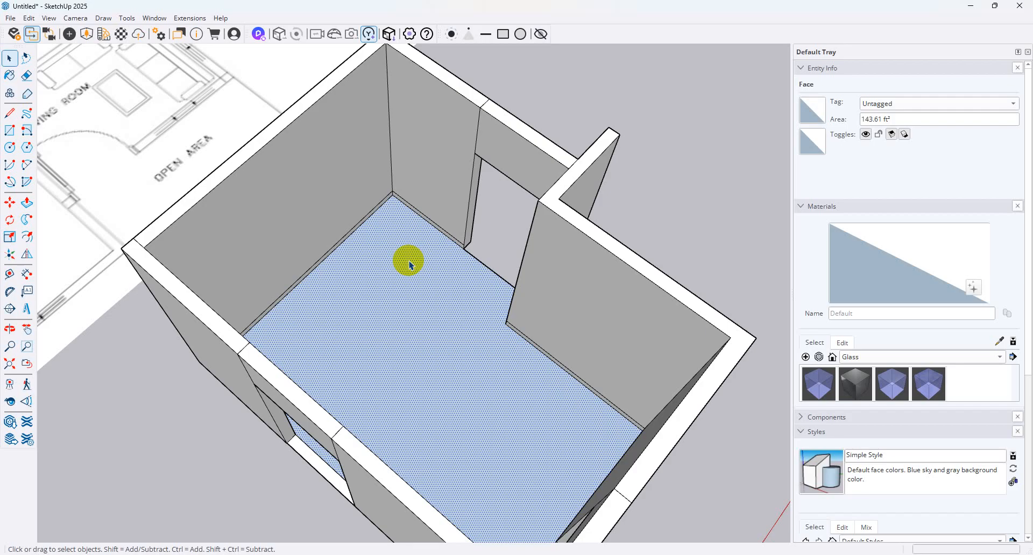
pyautogui.scroll(-5, 409, 264)
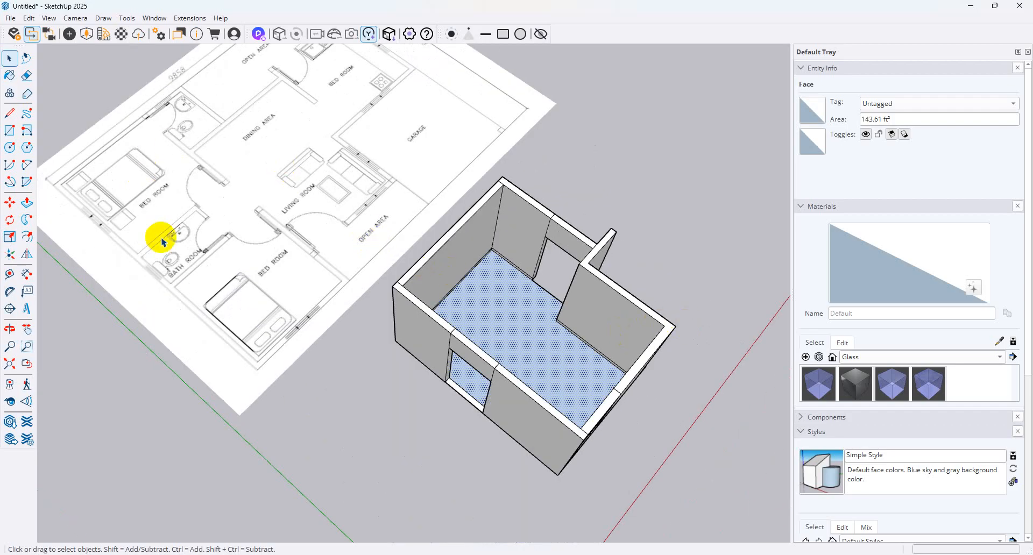
pyautogui.click(347, 86)
pyautogui.click(651, 132)
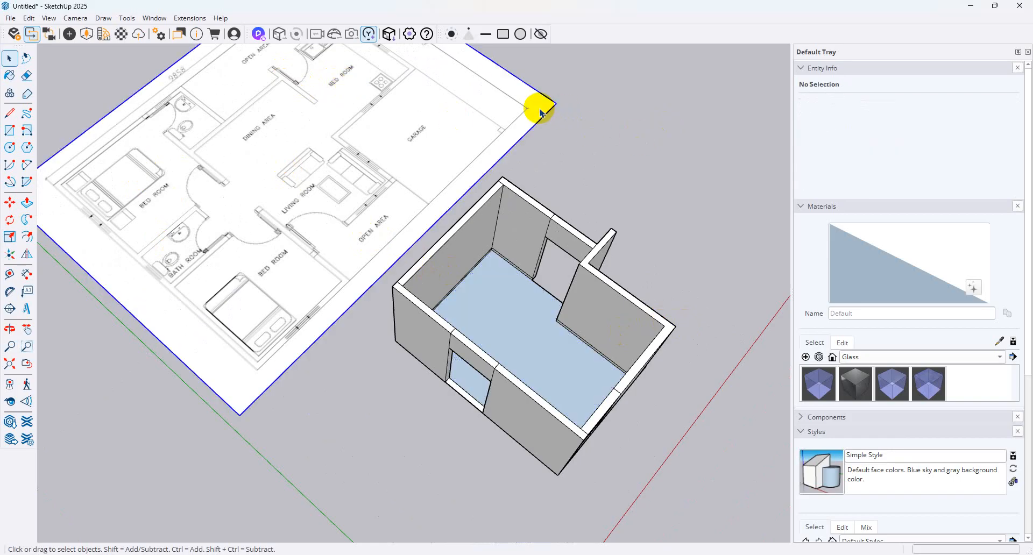
pyautogui.click(541, 113)
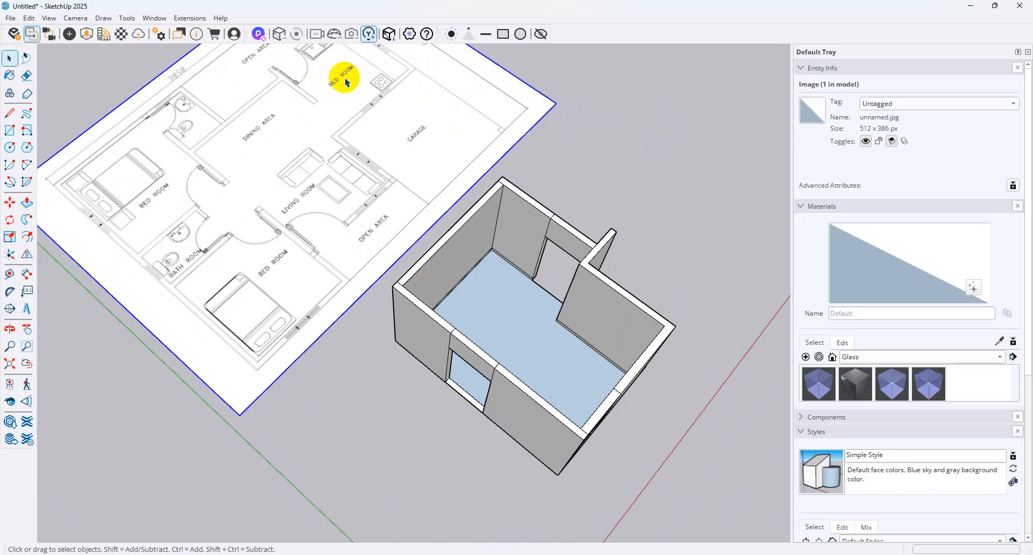
pyautogui.moveTo(507, 189); pyautogui.dragTo(595, 139, button='middle')
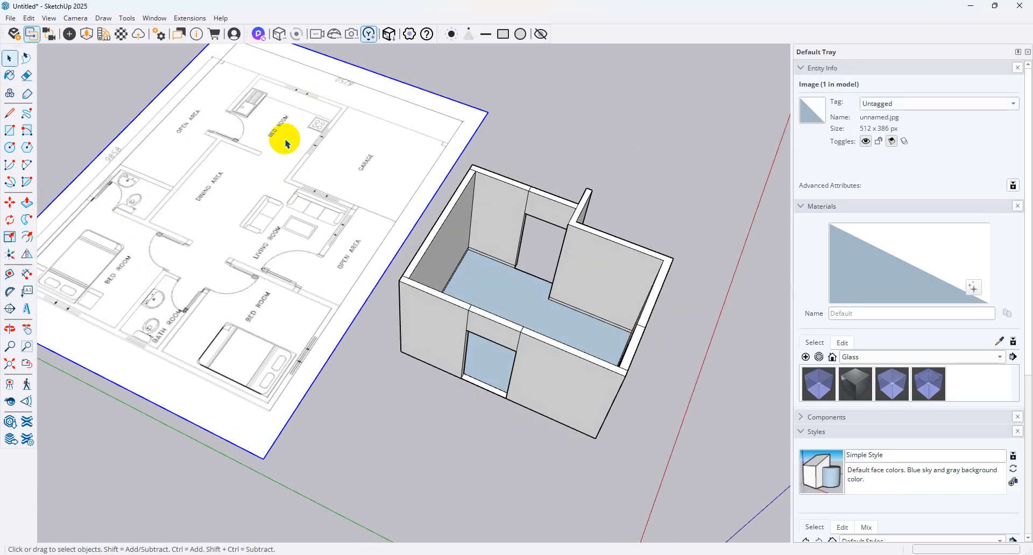
pyautogui.click(588, 191)
pyautogui.scroll(3, 519, 265)
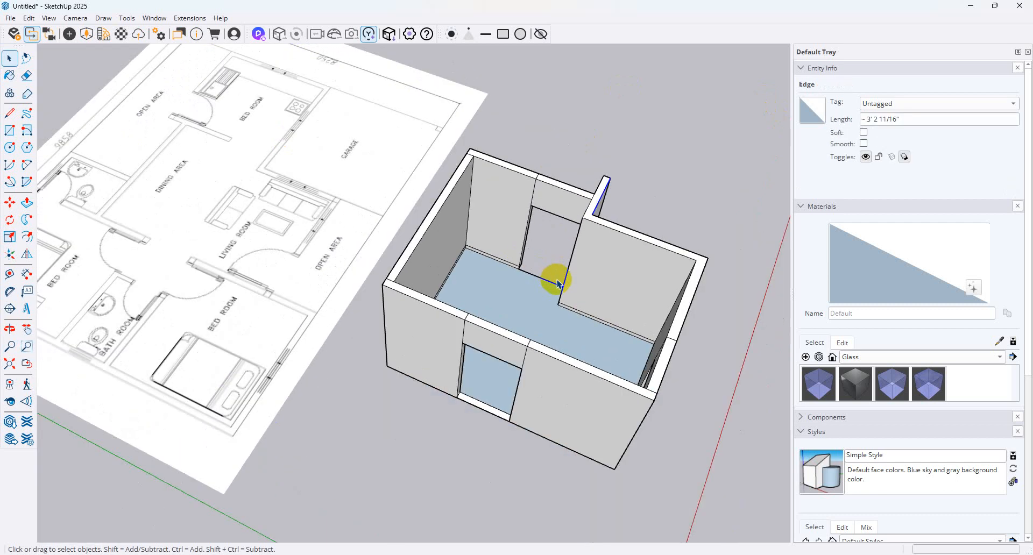
pyautogui.scroll(-3, 558, 284)
pyautogui.click(312, 202)
pyautogui.scroll(2, 312, 162)
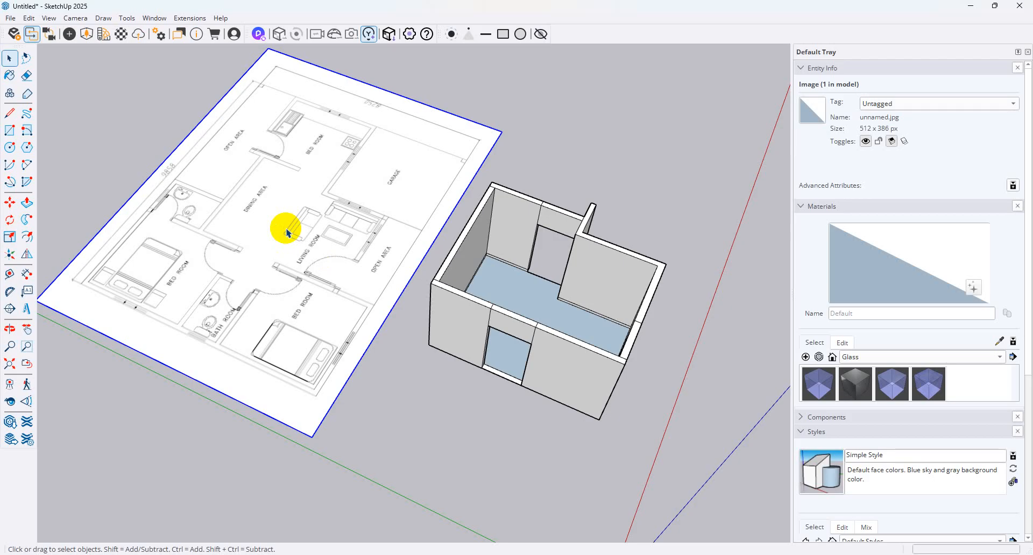
# Examine the skirting strip faces along the room's inner walls and around the kitchen-side opening
pyautogui.moveTo(253, 173); pyautogui.dragTo(576, 329, button='middle')
pyautogui.scroll(6, 394, 250)
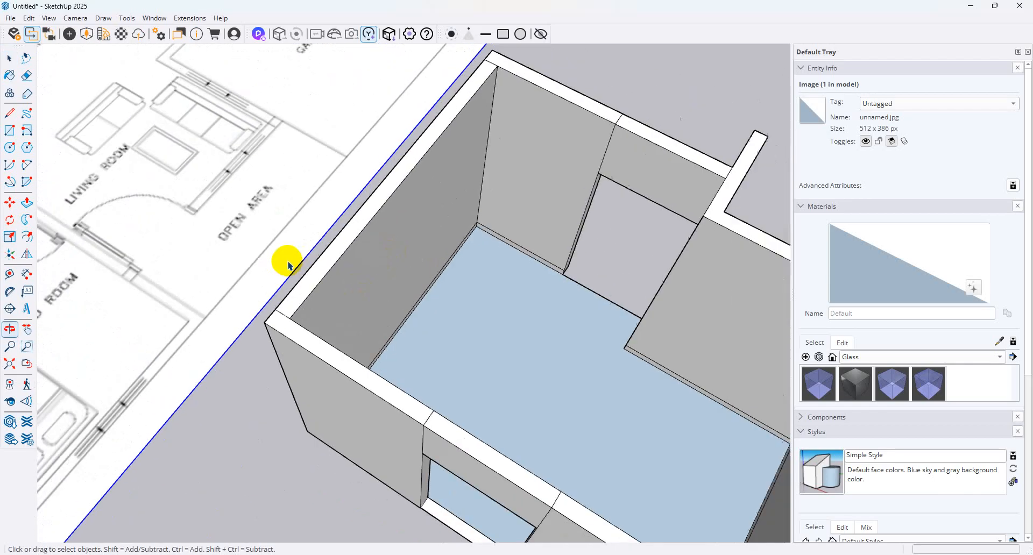
pyautogui.scroll(-8, 438, 272)
pyautogui.scroll(10, 442, 265)
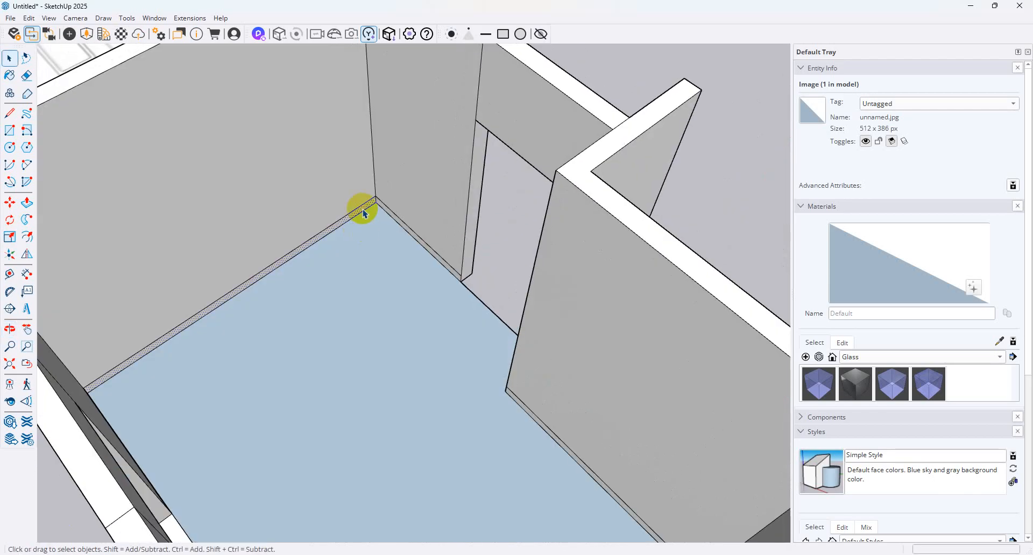
pyautogui.scroll(5, 364, 214)
pyautogui.click(430, 211)
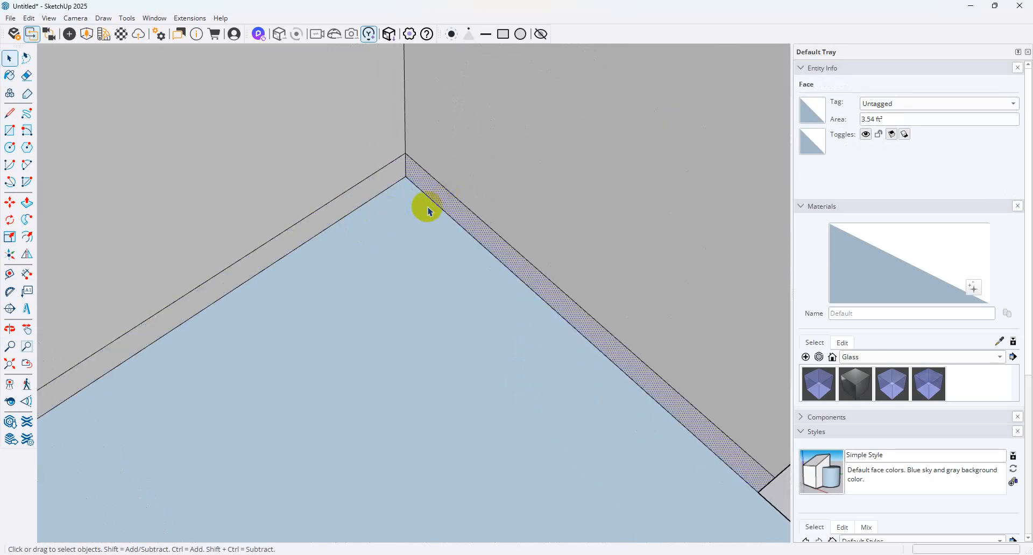
pyautogui.scroll(-10, 429, 211)
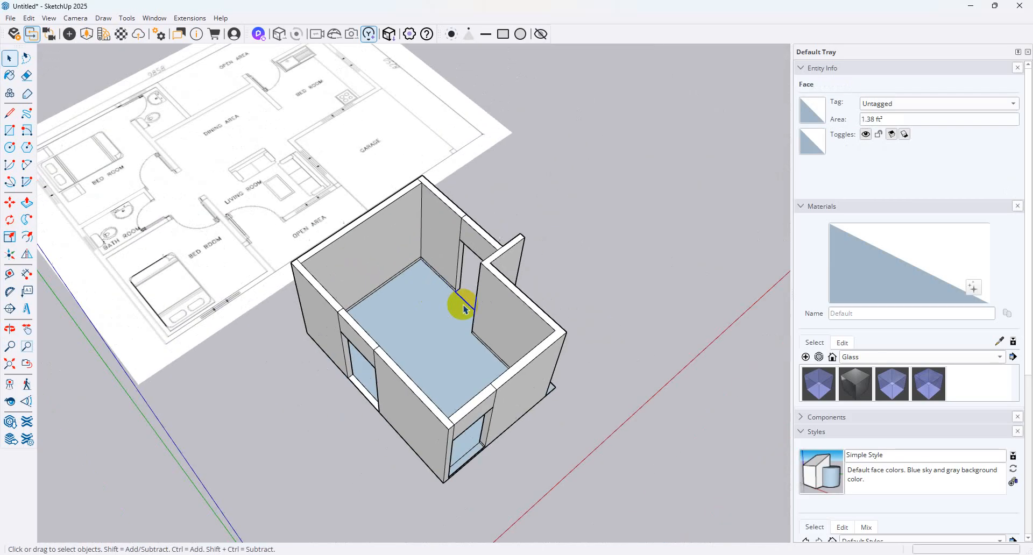
pyautogui.moveTo(462, 299); pyautogui.dragTo(209, 325, button='middle')
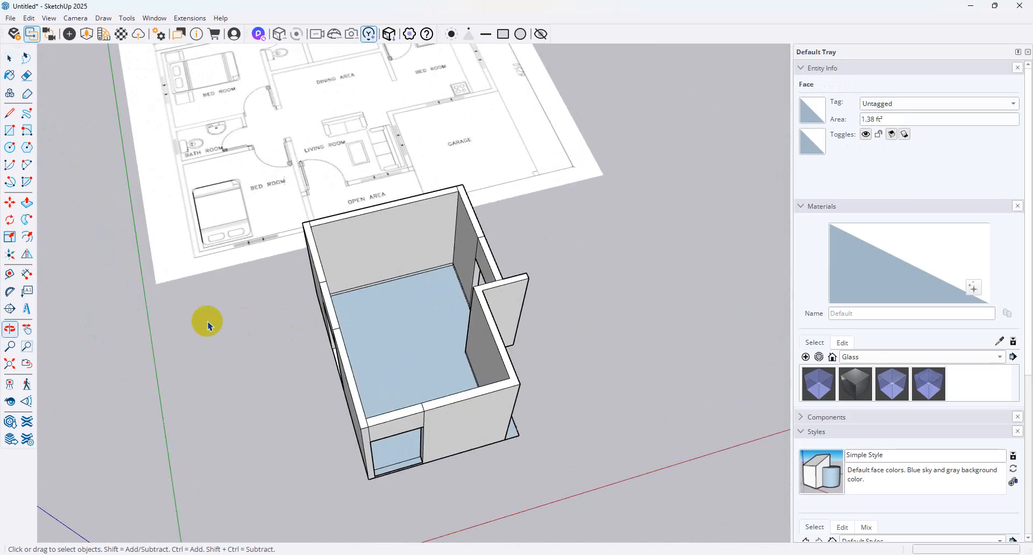
# Inspect the skirting faces beside the side-wall opening and the floor edge at the entrance threshold from several angles
pyautogui.scroll(15, 397, 336)
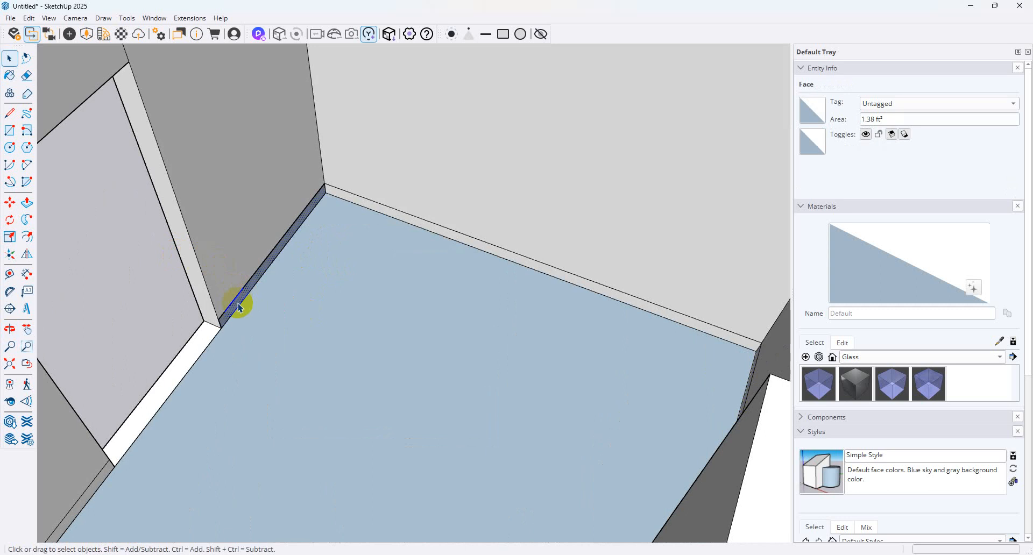
pyautogui.moveTo(240, 306); pyautogui.dragTo(365, 258, button='middle')
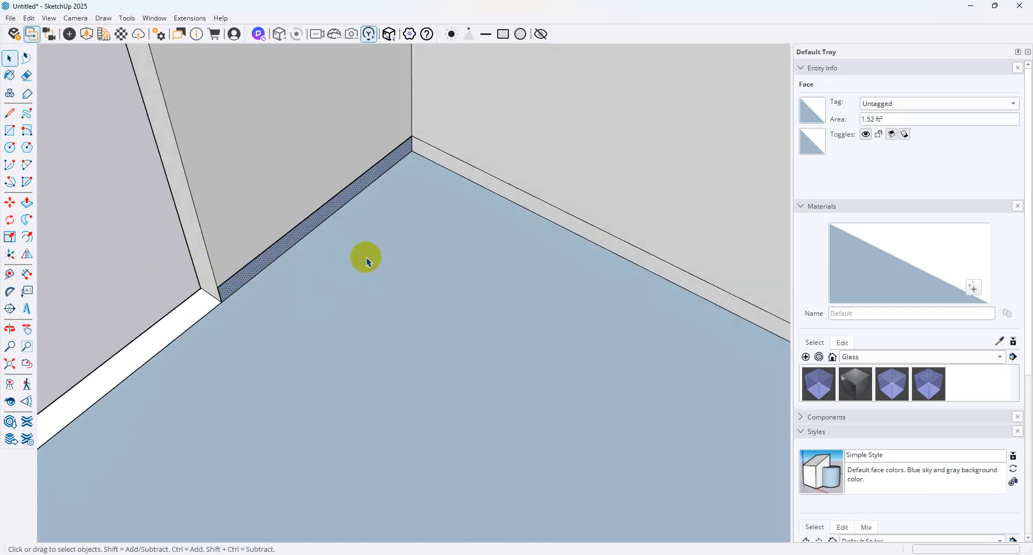
pyautogui.click(447, 150)
pyautogui.click(435, 159)
pyautogui.scroll(-10, 525, 300)
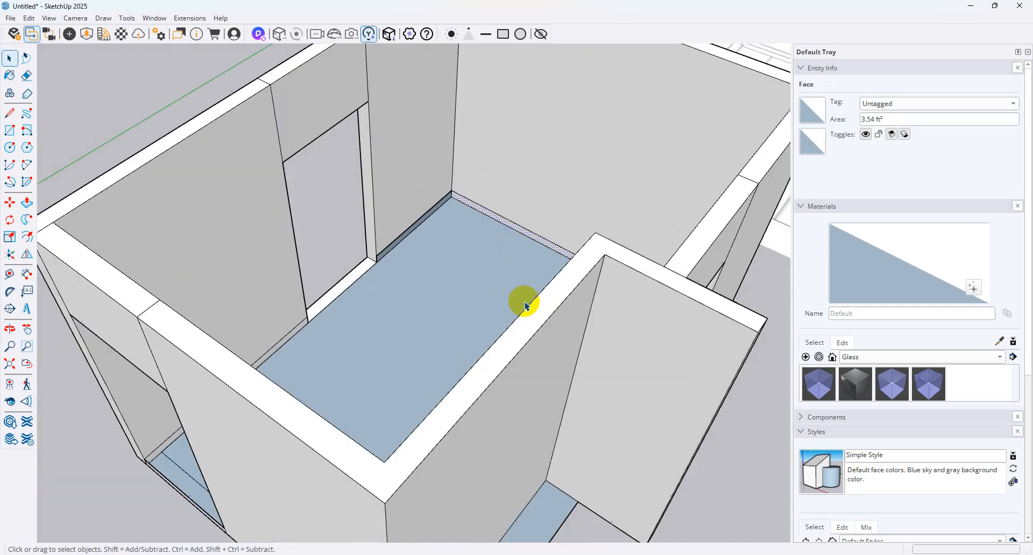
pyautogui.moveTo(526, 300); pyautogui.dragTo(316, 409, button='middle')
pyautogui.scroll(3, 328, 415)
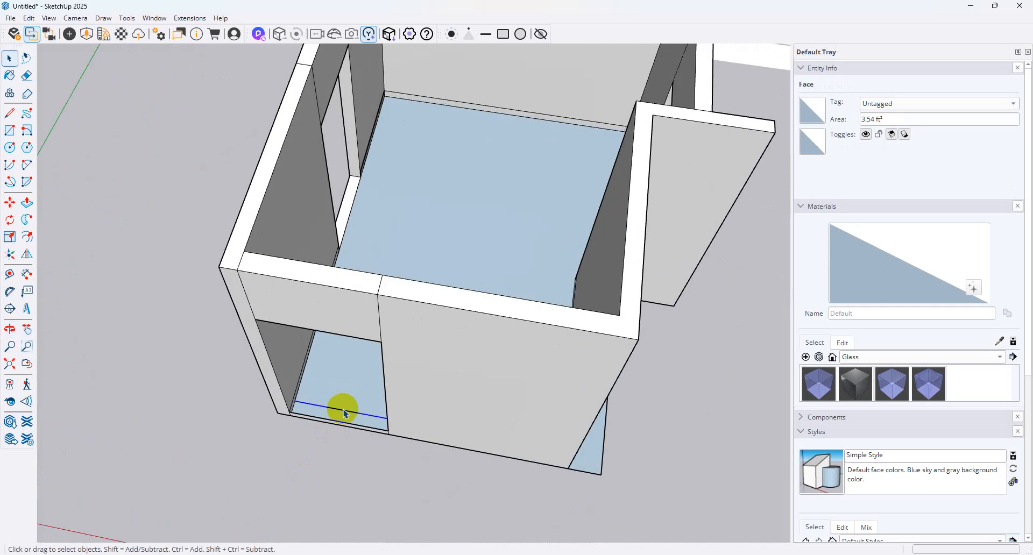
pyautogui.click(345, 415)
pyautogui.scroll(-5, 576, 423)
pyautogui.moveTo(576, 423); pyautogui.dragTo(399, 261, button='middle')
pyautogui.scroll(-5, 534, 309)
pyautogui.moveTo(535, 309); pyautogui.dragTo(425, 330, button='middle')
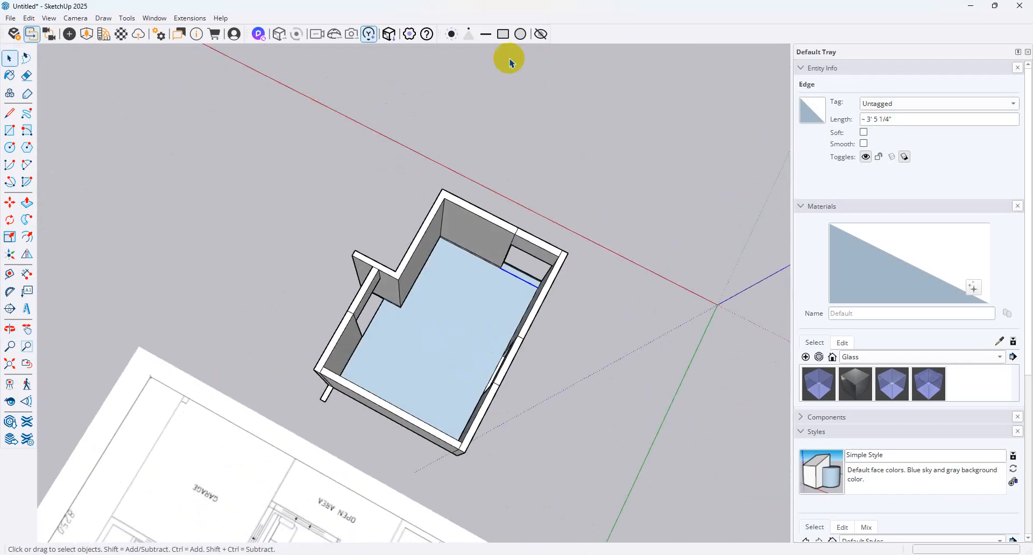
# Switch to Chrome, close the house-plan page, open pinterest.com and sign in with the Google account
pyautogui.click(806, 357)
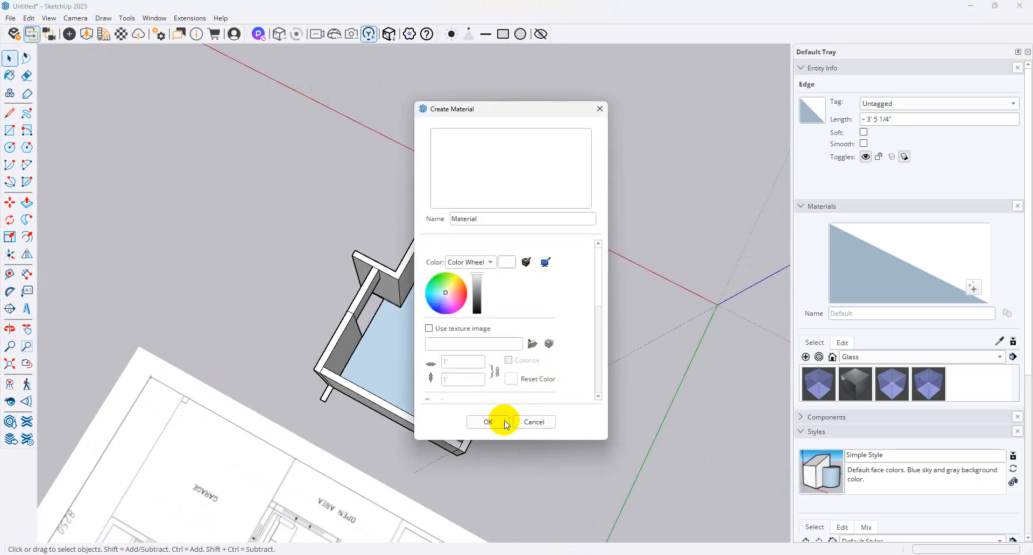
pyautogui.click(541, 423)
pyautogui.moveTo(577, 554)
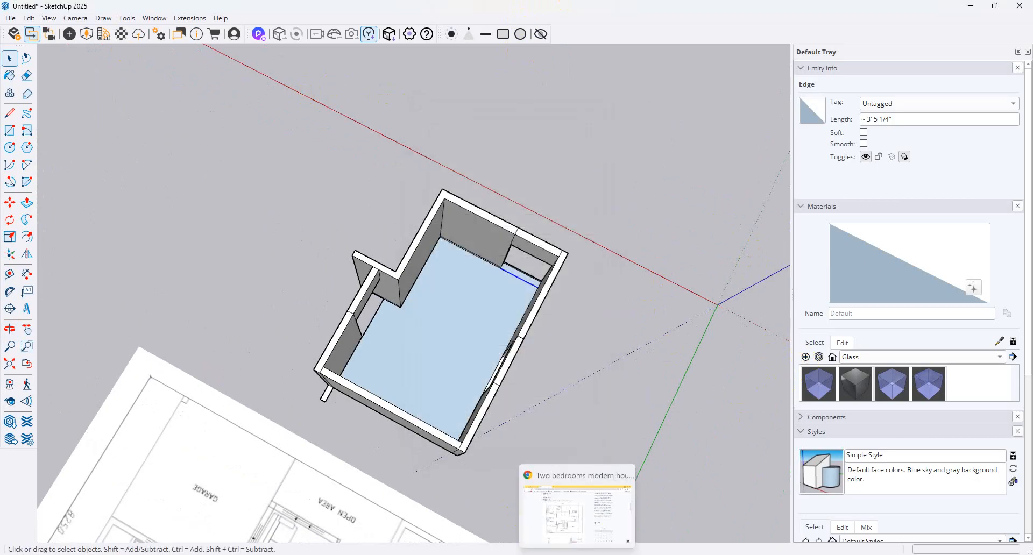
pyautogui.click(577, 514)
pyautogui.click(291, 11)
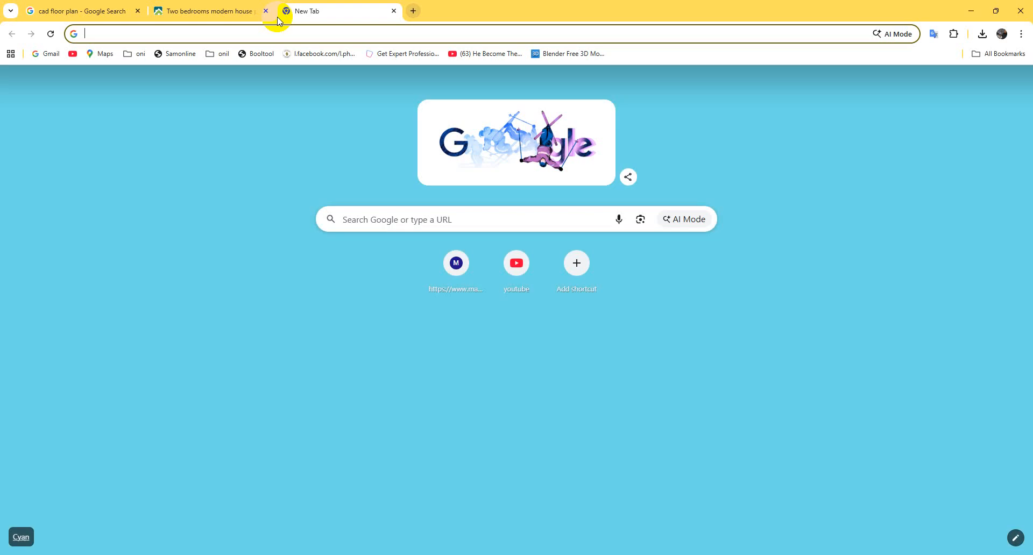
pyautogui.click(267, 12)
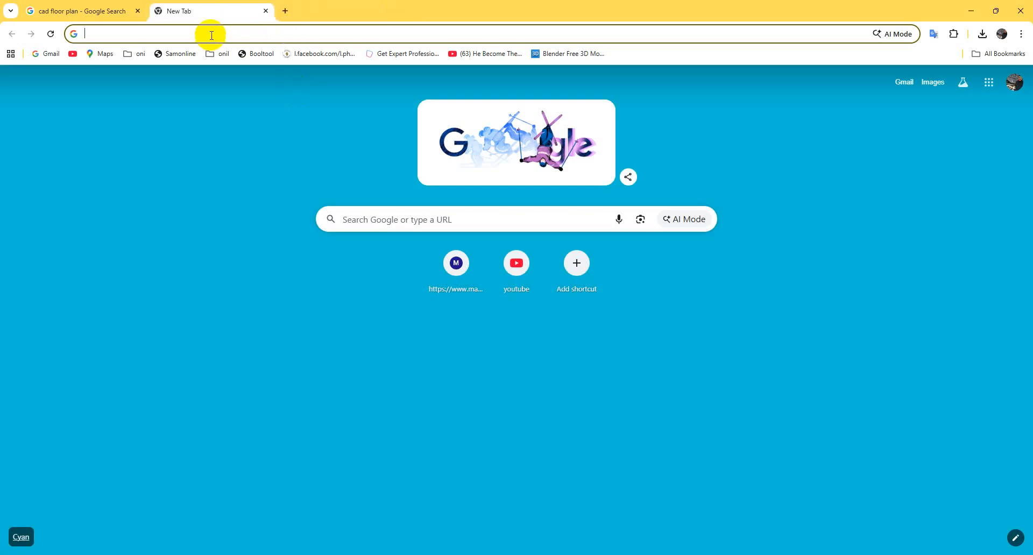
pyautogui.click(216, 34)
pyautogui.write('pinterest.com')
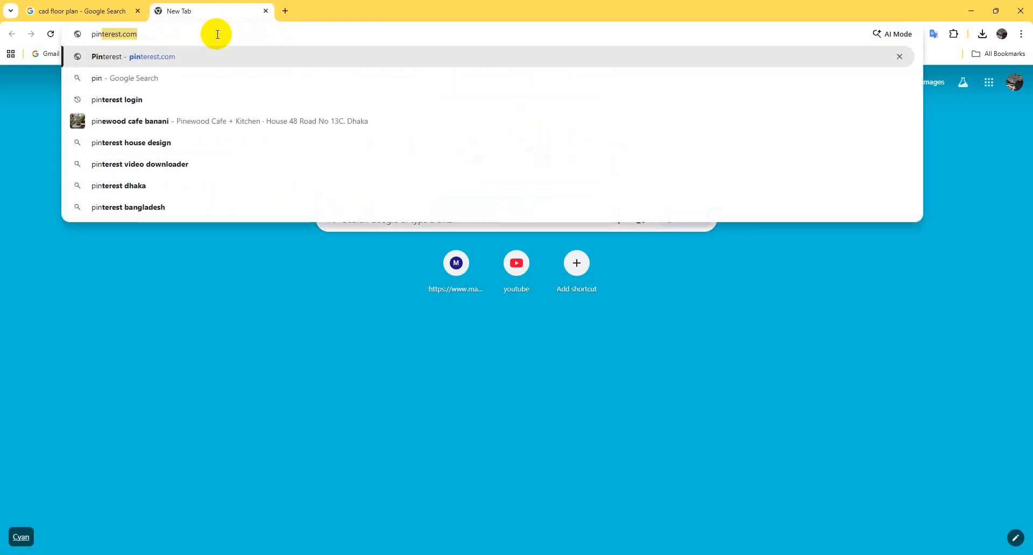
pyautogui.press('Return')
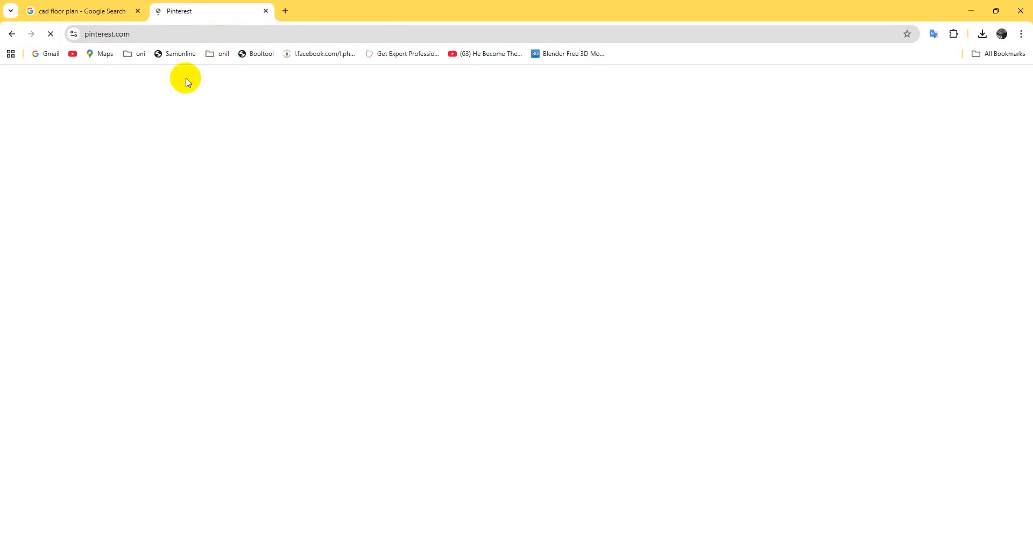
pyautogui.click(965, 89)
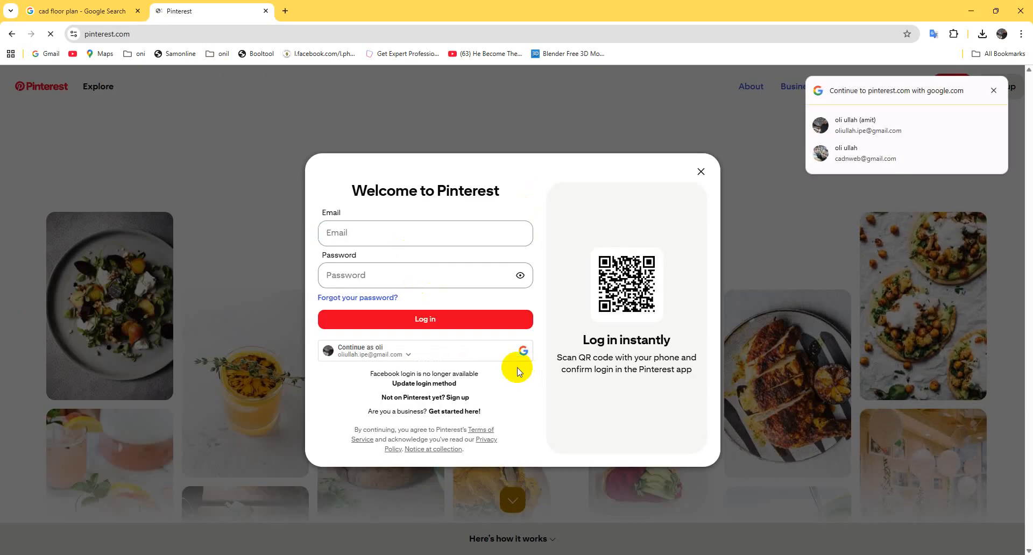
pyautogui.click(866, 133)
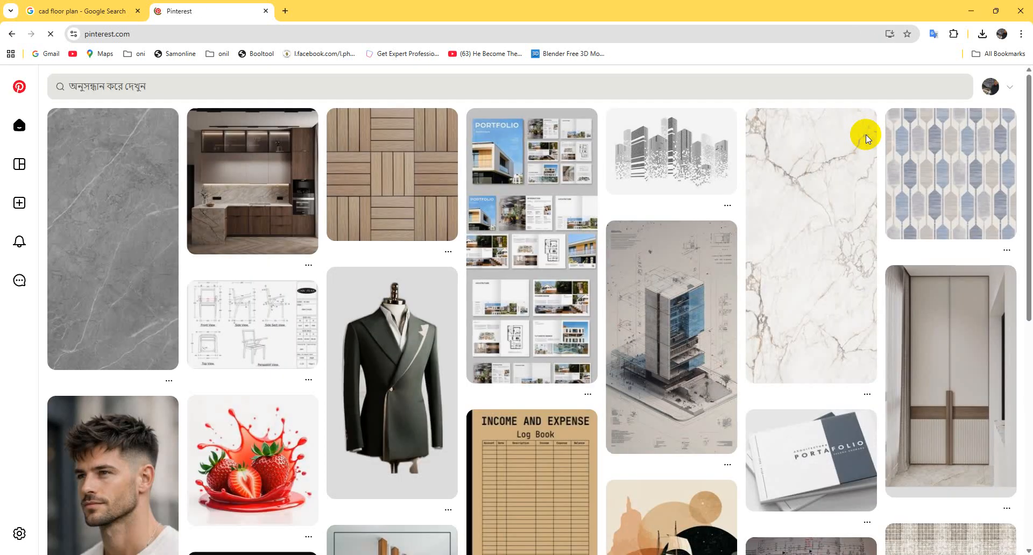
# Browse wood floor textures related to the light parquet pin and open the medium-brown wood plank texture
pyautogui.click(395, 170)
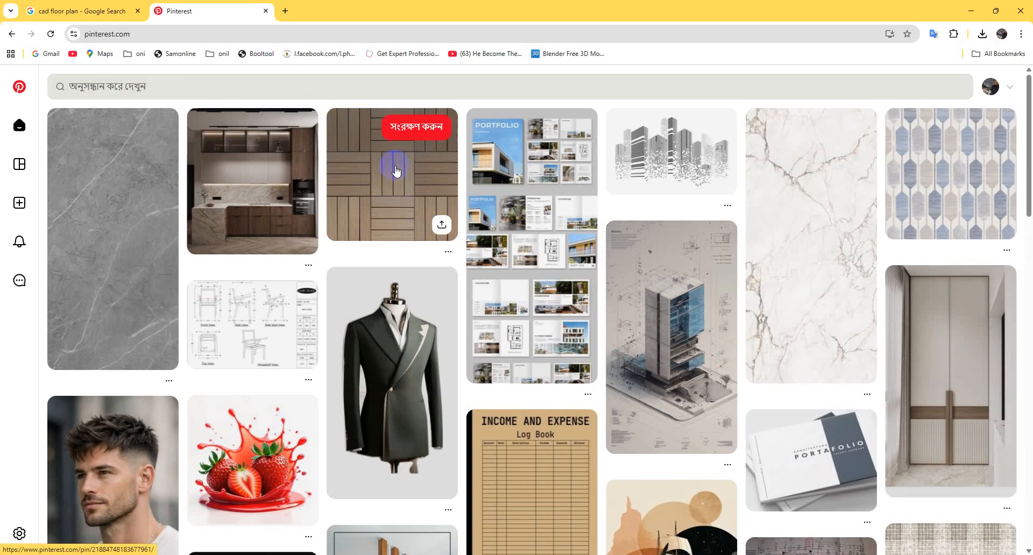
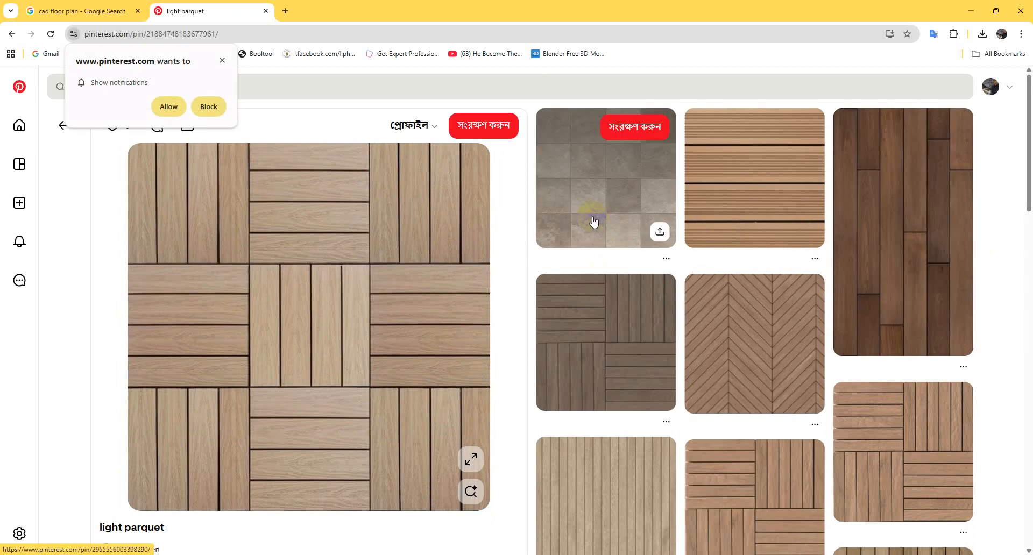
pyautogui.scroll(-4, 618, 380)
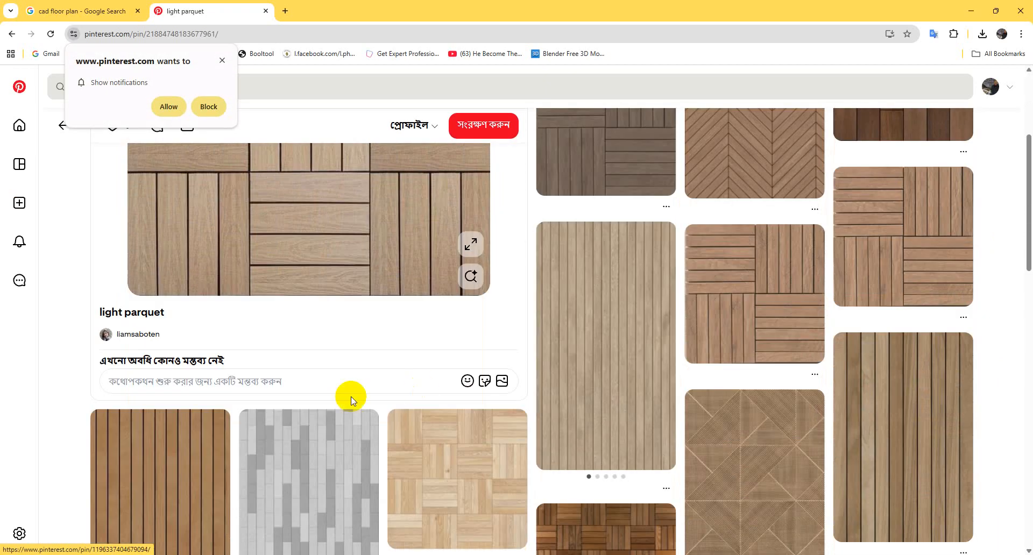
pyautogui.scroll(-1, 356, 405)
pyautogui.scroll(-5, 355, 404)
pyautogui.scroll(8, 635, 376)
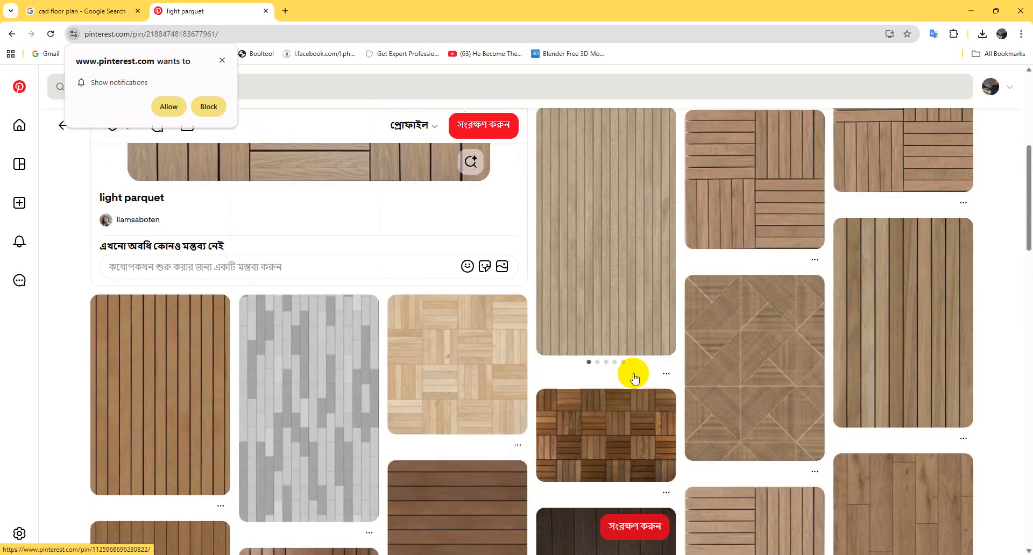
pyautogui.scroll(2, 638, 369)
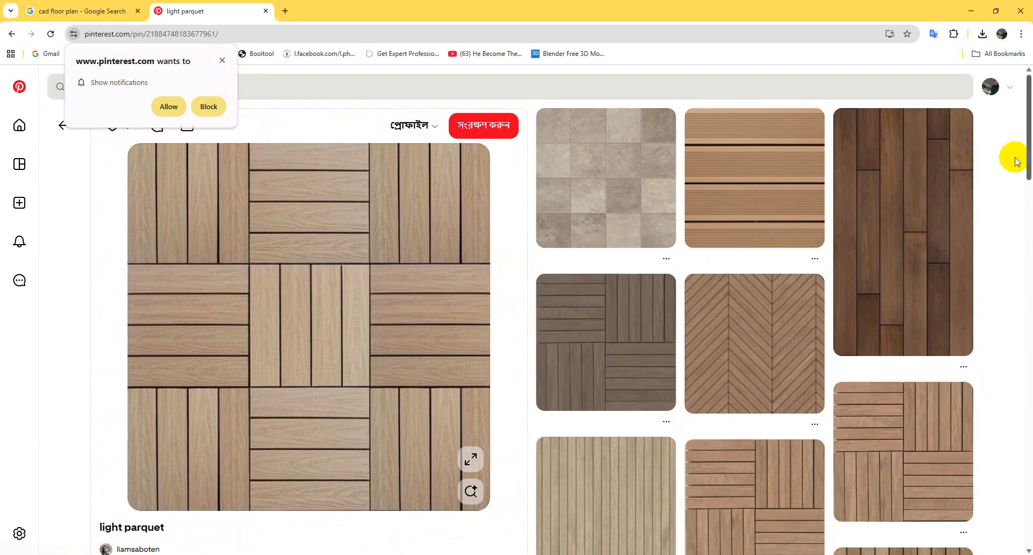
pyautogui.click(896, 186)
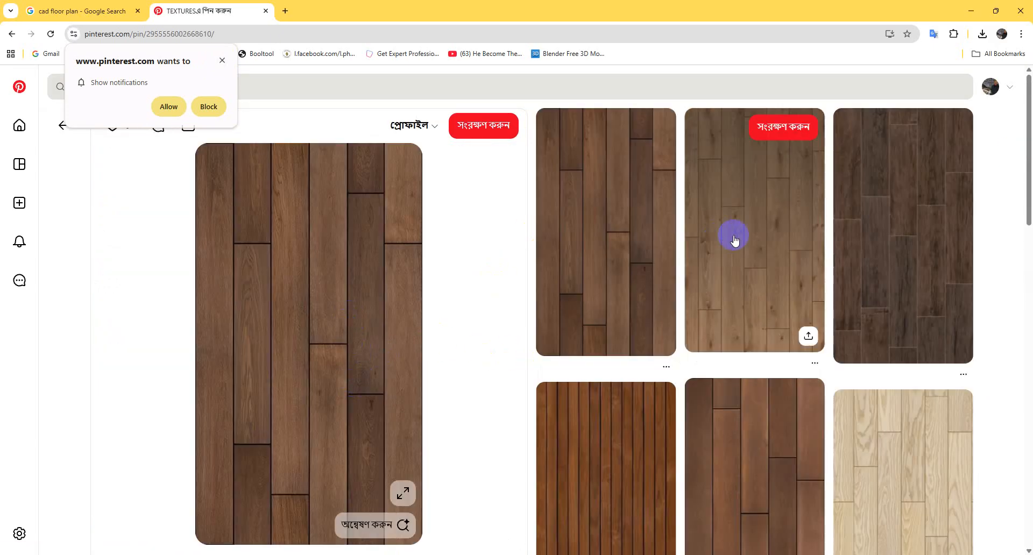
pyautogui.click(735, 240)
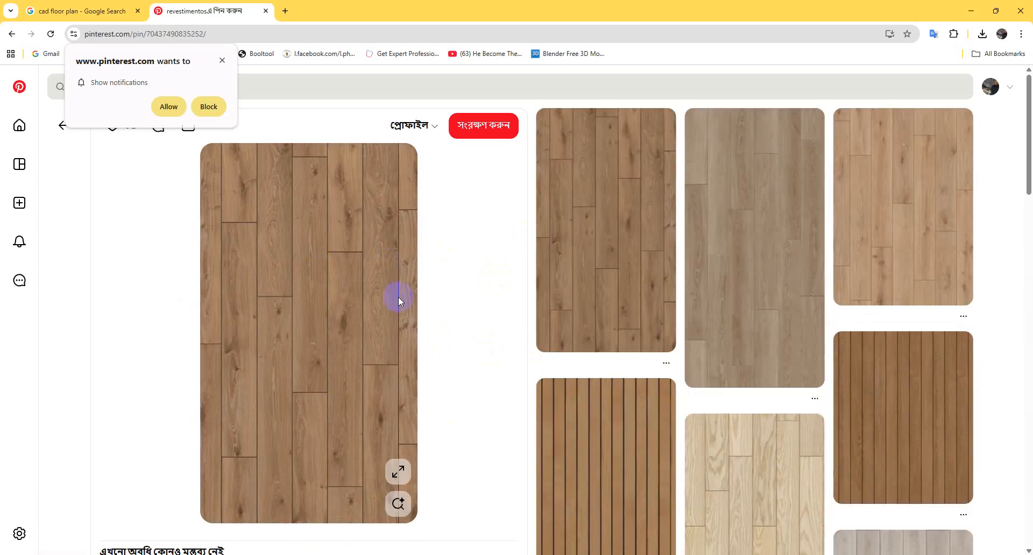
# Save the wood plank image to the Desktop as a JPEG and return to SketchUp
pyautogui.rightClick(305, 306)
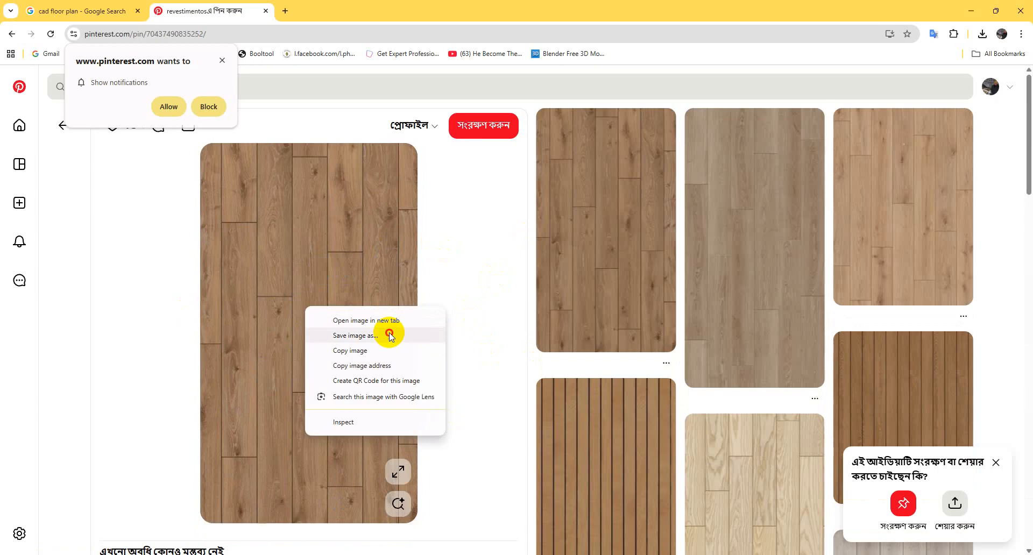
pyautogui.click(389, 333)
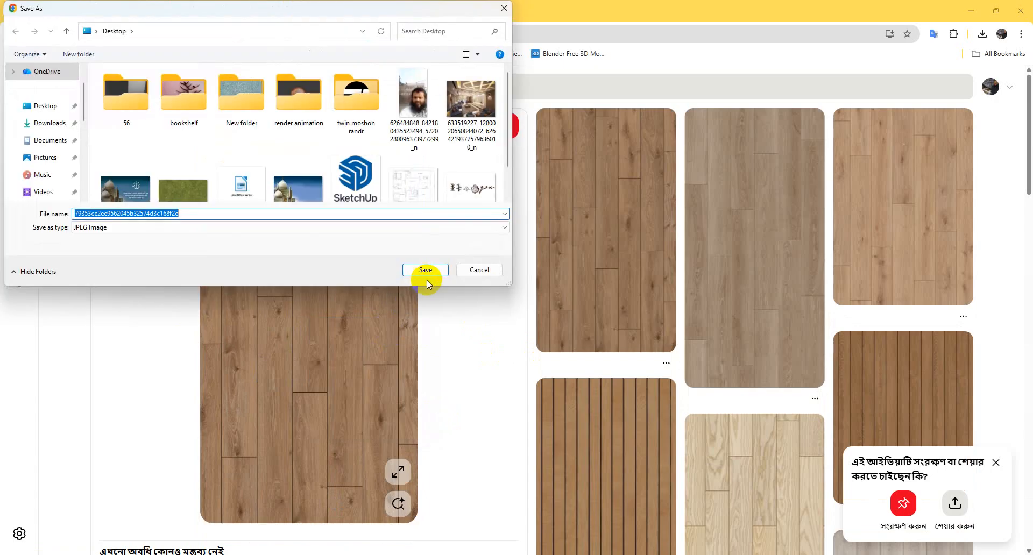
pyautogui.click(426, 271)
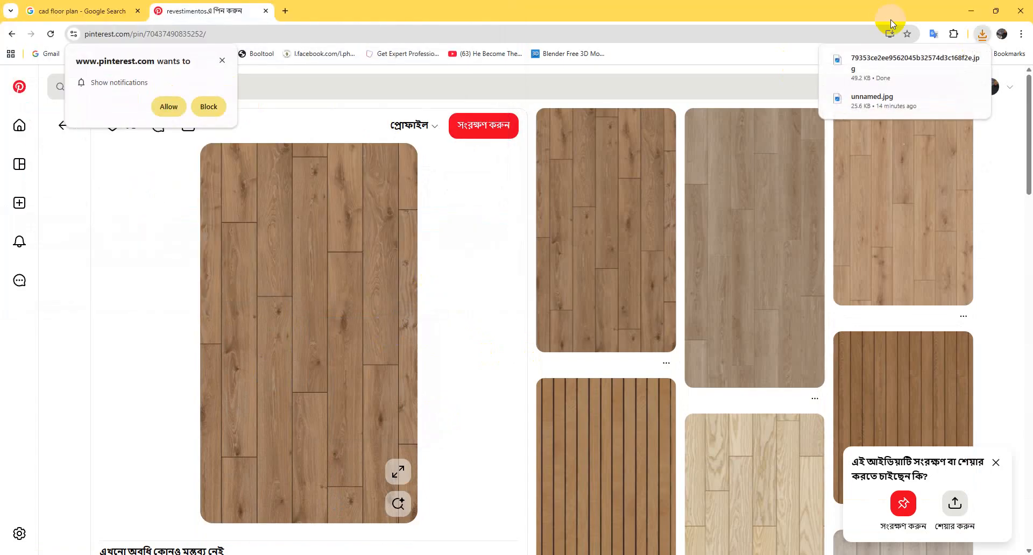
pyautogui.click(972, 20)
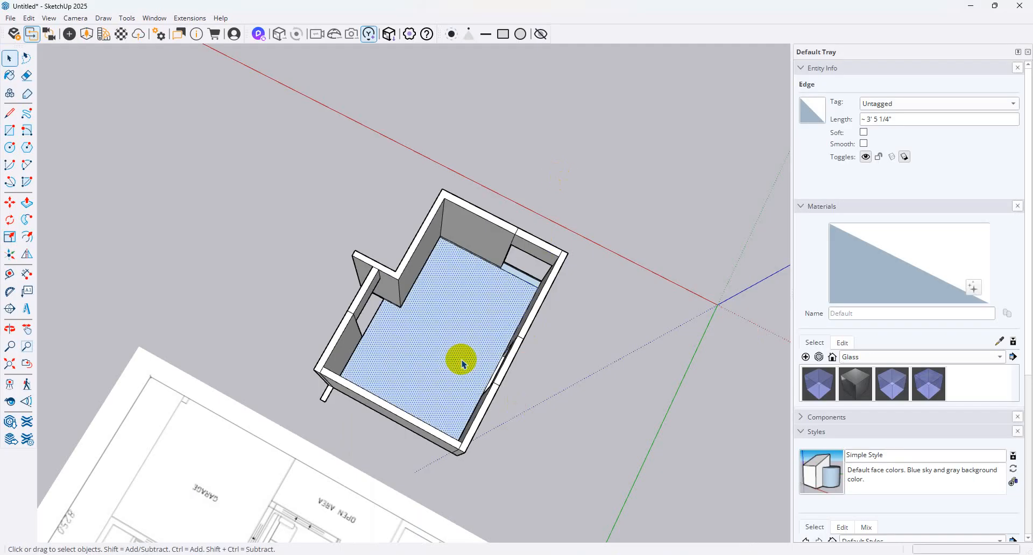
# Create a material textured with the wood plank image from the Desktop and paint the main room's floor with it
pyautogui.click(806, 357)
pyautogui.click(531, 340)
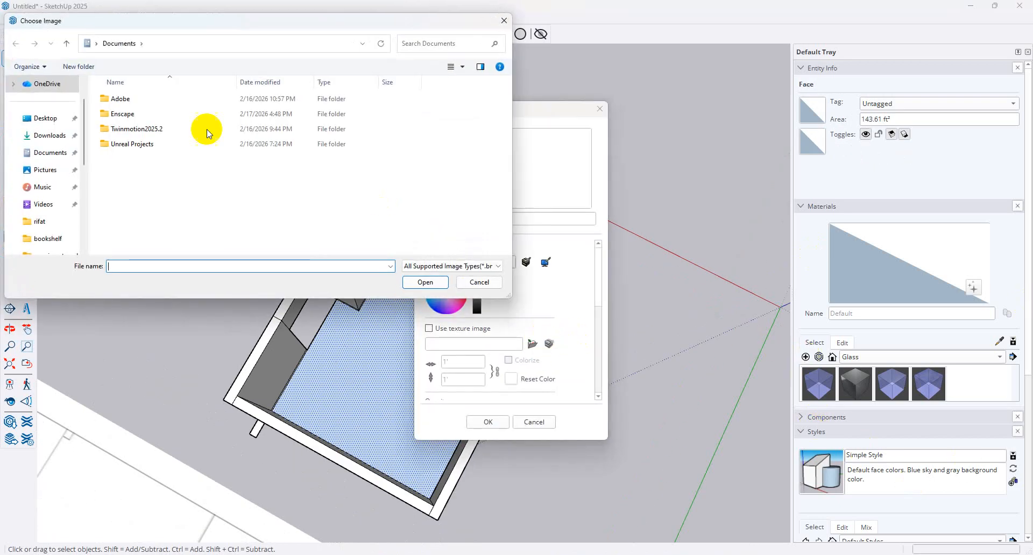
pyautogui.click(45, 121)
pyautogui.scroll(-2, 302, 139)
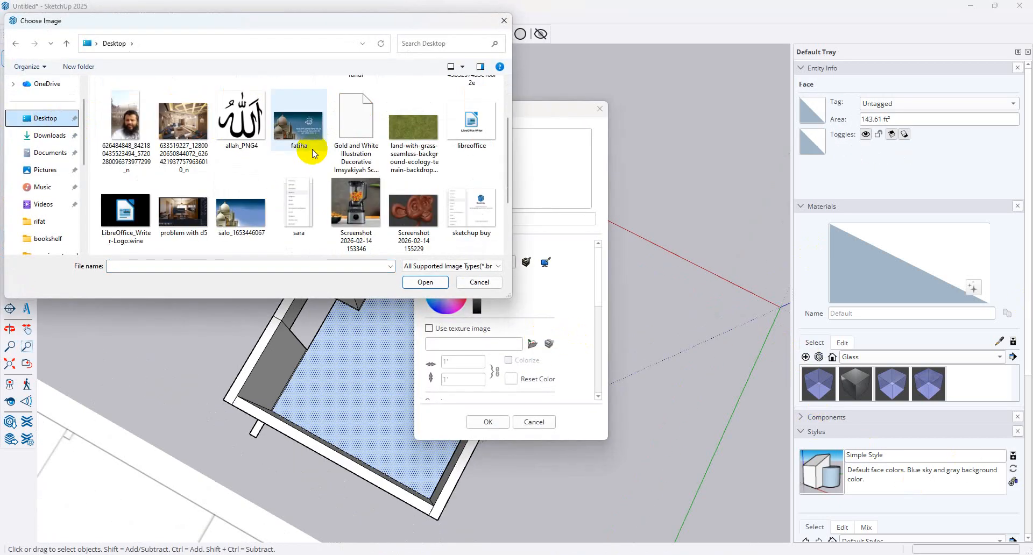
pyautogui.scroll(-2, 358, 180)
pyautogui.scroll(4, 371, 177)
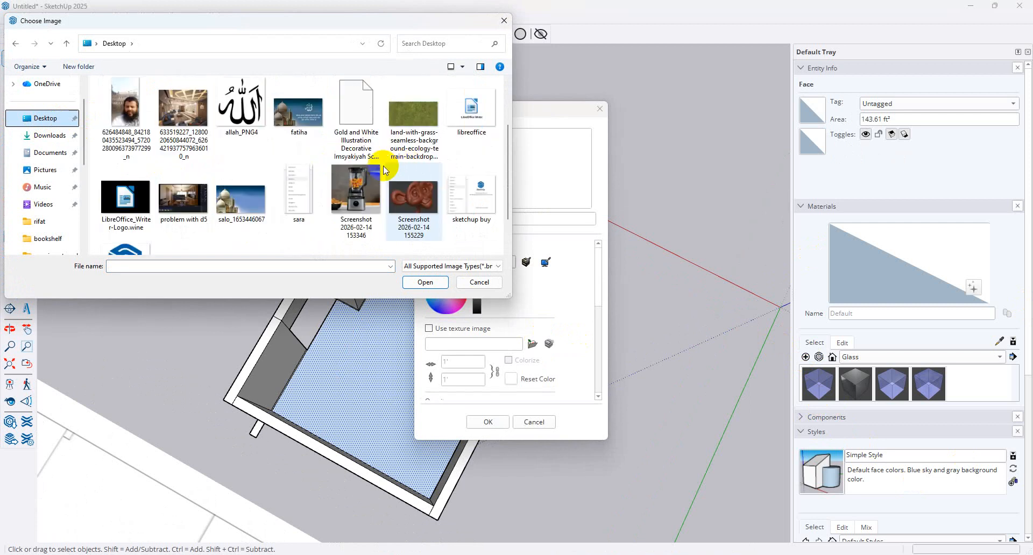
pyautogui.scroll(-2, 272, 161)
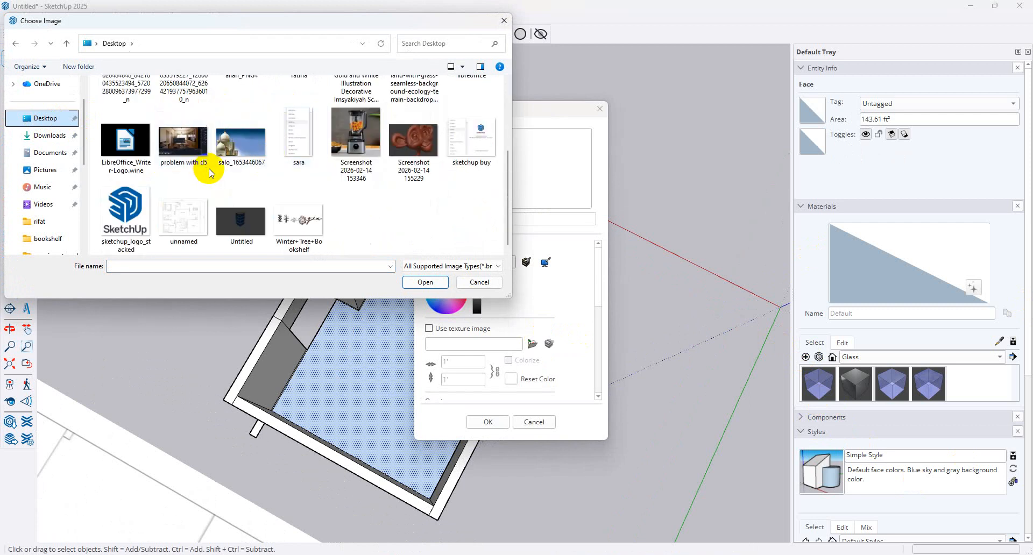
pyautogui.scroll(2, 302, 161)
pyautogui.click(474, 109)
pyautogui.doubleClick(473, 108)
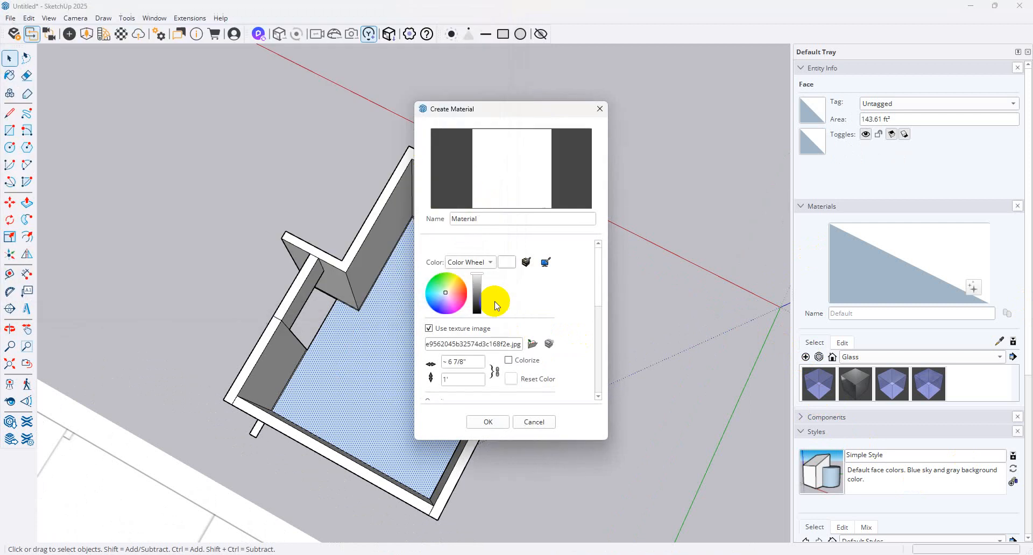
pyautogui.click(495, 422)
pyautogui.click(385, 307)
# Paint the skirting beside the entrance opening, along the adjoining wall and around its projecting corner with the wood plank material
pyautogui.scroll(8, 492, 281)
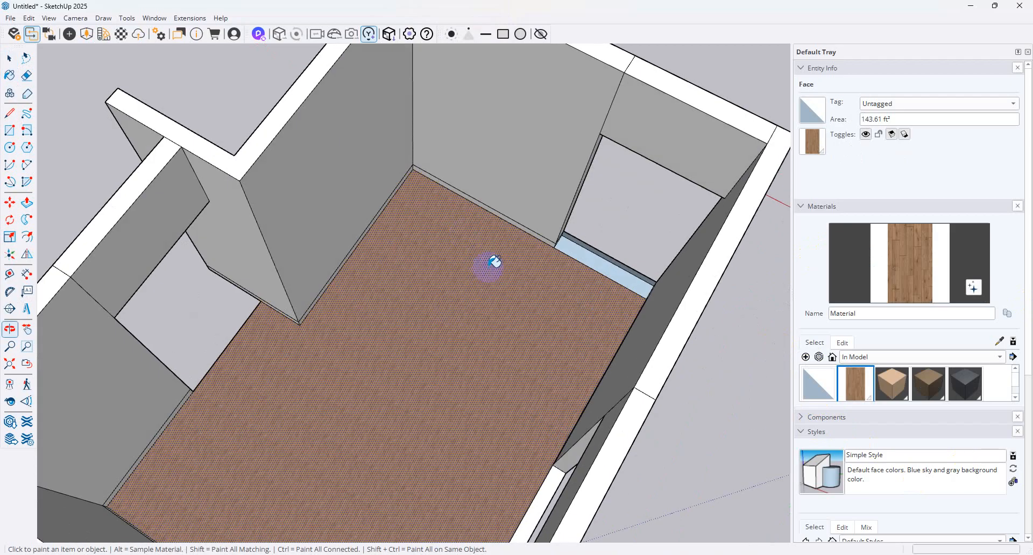
pyautogui.middleClick(662, 133)
pyautogui.scroll(2, 656, 139)
pyautogui.click(652, 161)
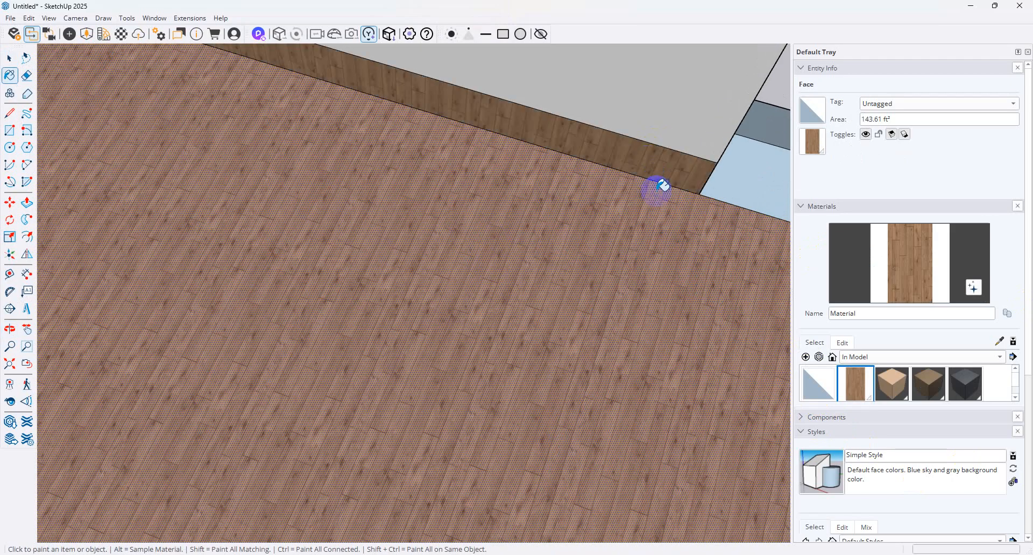
pyautogui.scroll(-4, 657, 188)
pyautogui.click(268, 168)
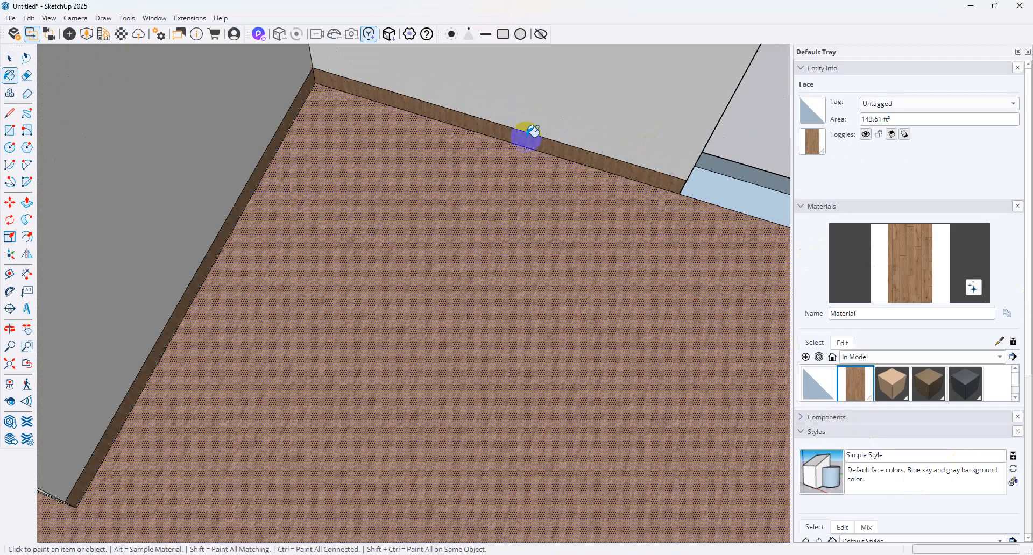
pyautogui.scroll(-3, 526, 134)
pyautogui.scroll(5, 235, 329)
pyautogui.click(211, 351)
pyautogui.scroll(-5, 556, 275)
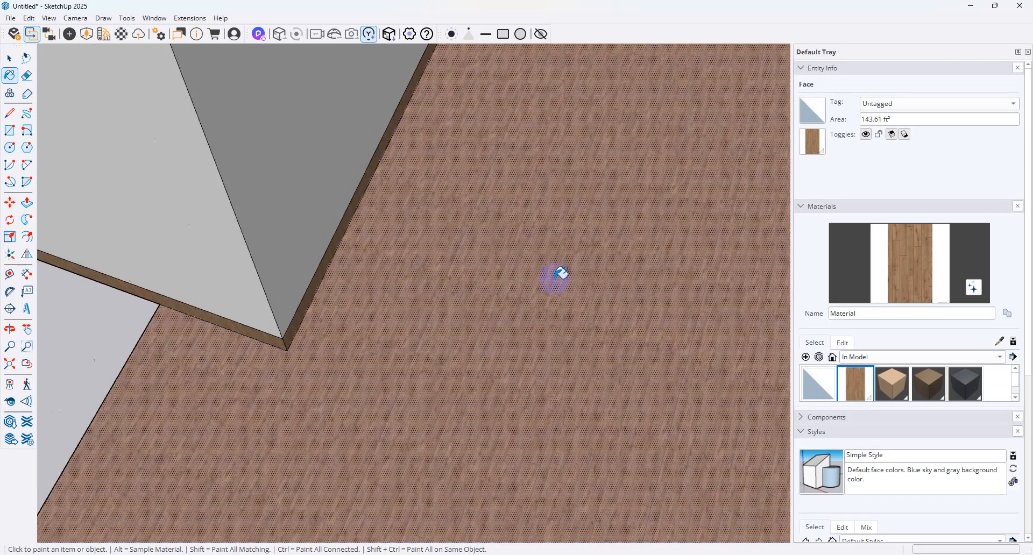
# Paint the skirting beside the opening and along the adjoining dark wall with the wood plank material
pyautogui.moveTo(372, 386); pyautogui.dragTo(96, 316, button='middle')
pyautogui.scroll(3, 264, 213)
pyautogui.scroll(3, 316, 193)
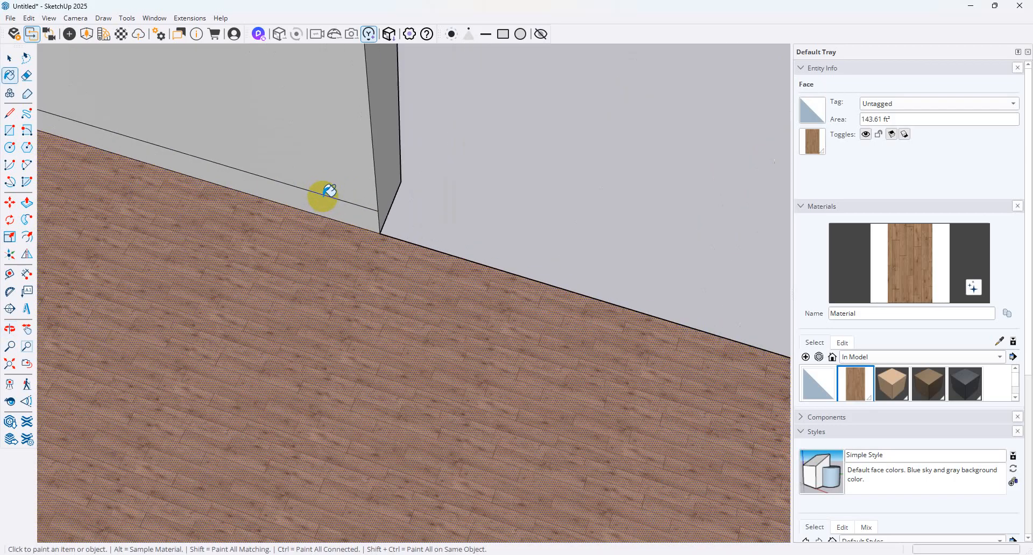
pyautogui.click(323, 205)
pyautogui.scroll(-3, 597, 170)
pyautogui.moveTo(600, 174); pyautogui.dragTo(715, 228, button='middle')
pyautogui.scroll(3, 361, 228)
pyautogui.scroll(4, 200, 185)
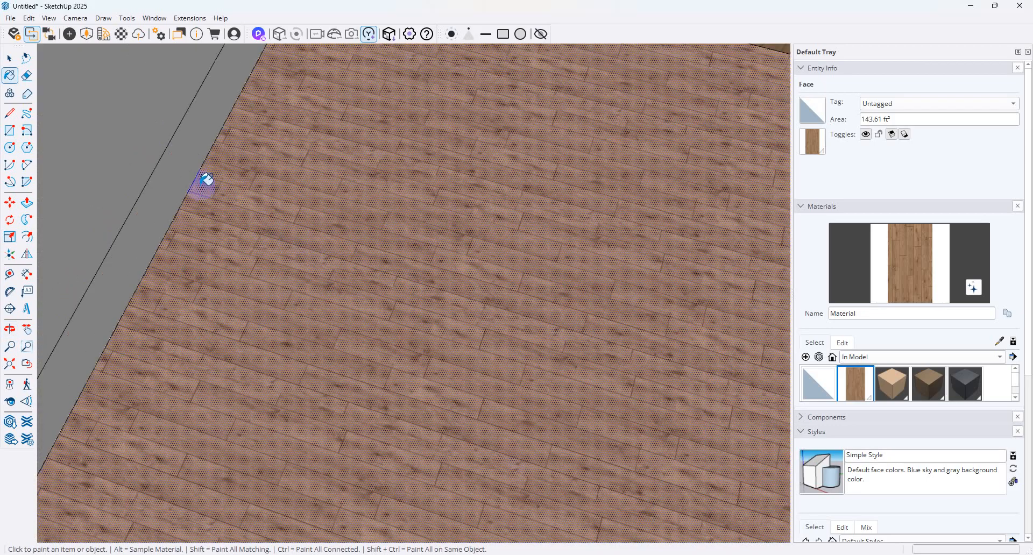
pyautogui.click(178, 161)
pyautogui.scroll(-5, 455, 133)
pyautogui.scroll(-4, 506, 151)
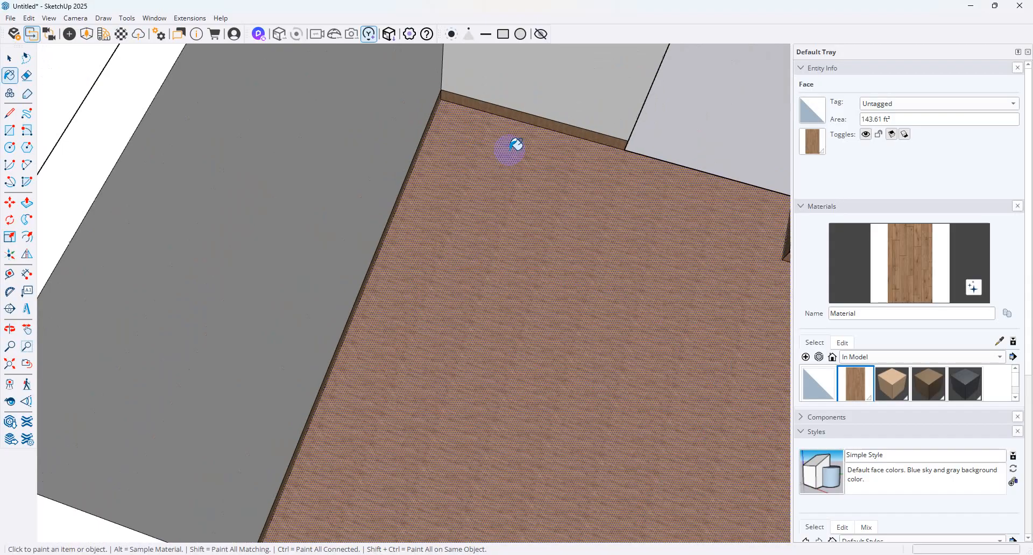
# Paint the skirting on both sides of the wall opening with the raised sill and on the entrance opening's jamb with the wood plank material
pyautogui.moveTo(508, 149); pyautogui.dragTo(130, 121, button='middle')
pyautogui.scroll(-3, 576, 114)
pyautogui.moveTo(193, 265); pyautogui.dragTo(163, 228, button='middle')
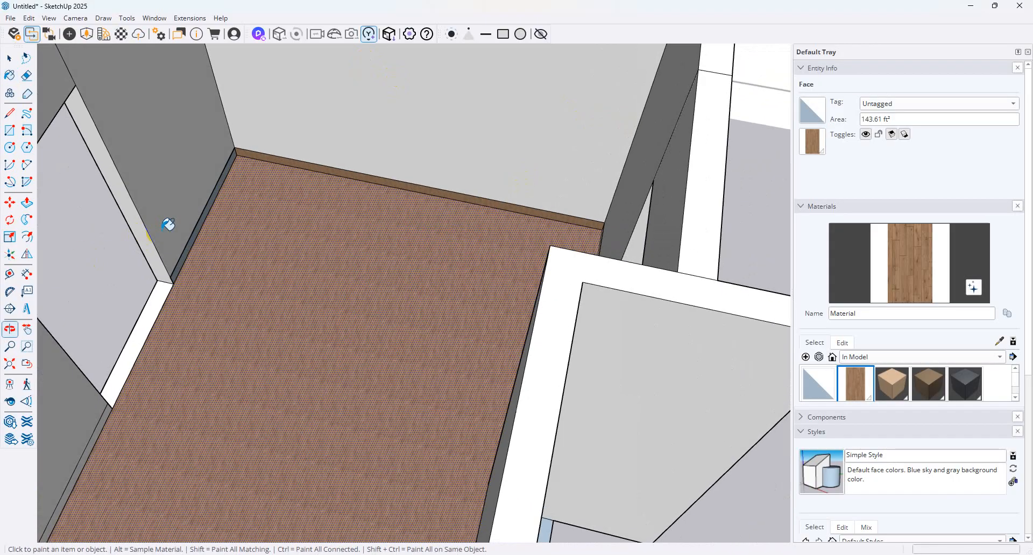
pyautogui.scroll(2, 164, 228)
pyautogui.click(198, 259)
pyautogui.scroll(-3, 412, 218)
pyautogui.moveTo(508, 210); pyautogui.dragTo(208, 323, button='middle')
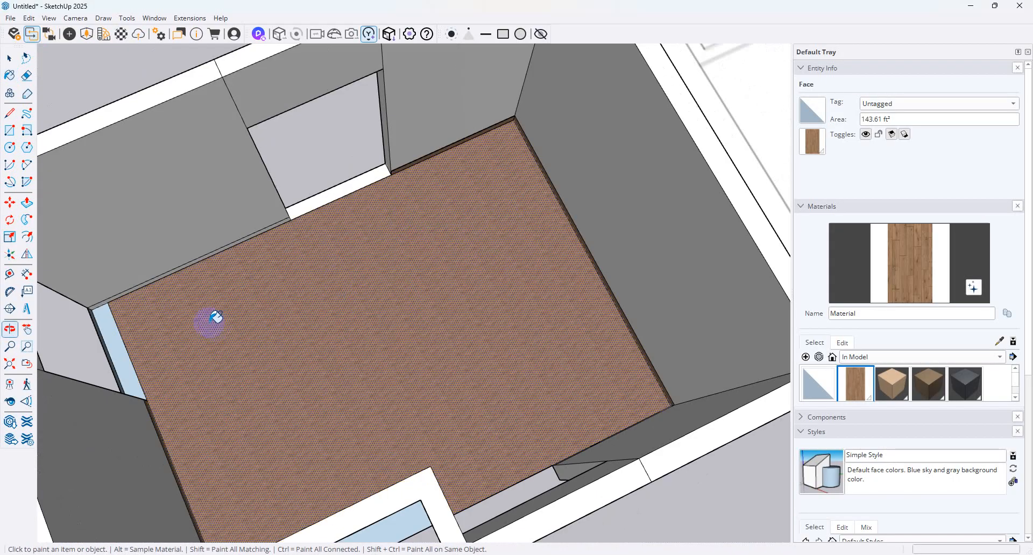
pyautogui.scroll(3, 205, 319)
pyautogui.click(200, 219)
pyautogui.scroll(-3, 468, 219)
pyautogui.moveTo(468, 219)
pyautogui.mouseDown(button='middle')
pyautogui.moveTo(381, 212)
pyautogui.moveTo(136, 89)
pyautogui.moveTo(282, 129)
pyautogui.moveTo(86, 66)
pyautogui.moveTo(321, 88)
pyautogui.moveTo(188, 127)
pyautogui.mouseUp(button='middle')
pyautogui.scroll(2, 287, 106)
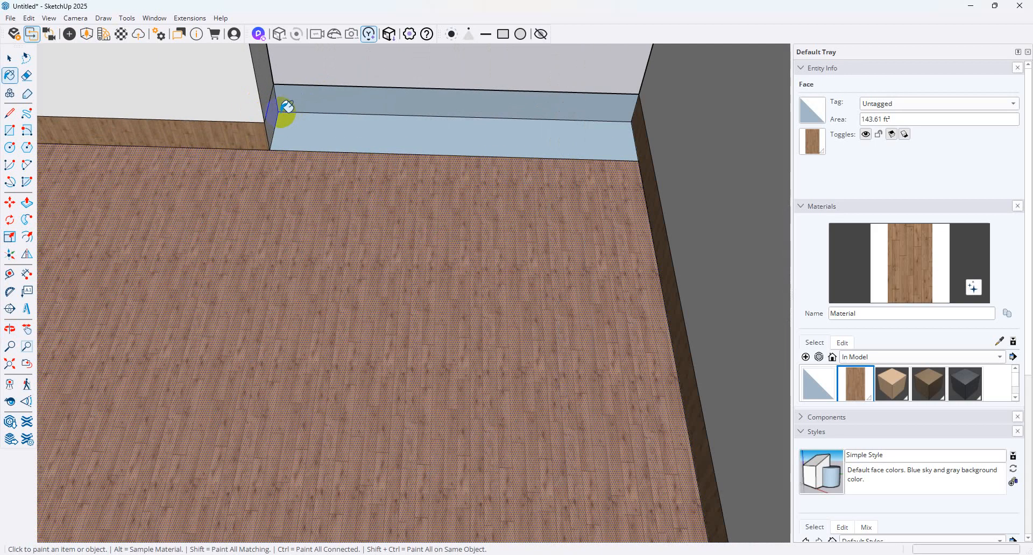
pyautogui.click(274, 115)
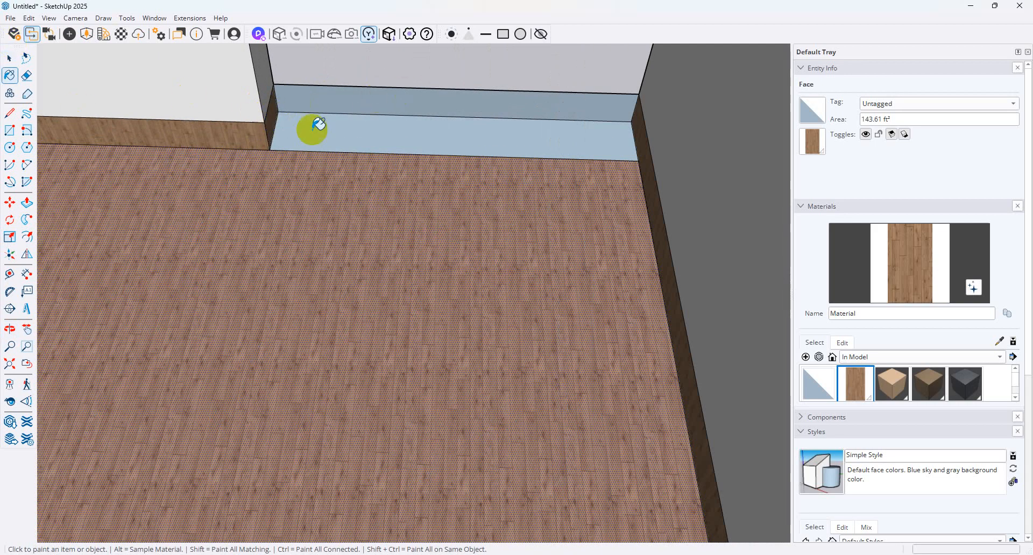
# Erase the skirting face across the entrance opening and paint the threshold strip behind it with the sampled wood plank material
pyautogui.click(27, 75)
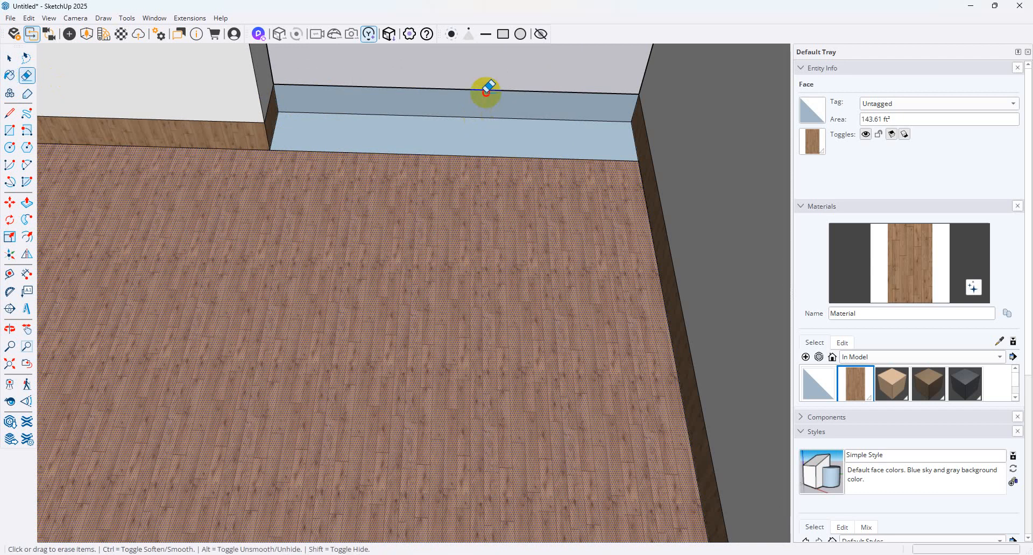
pyautogui.click(482, 89)
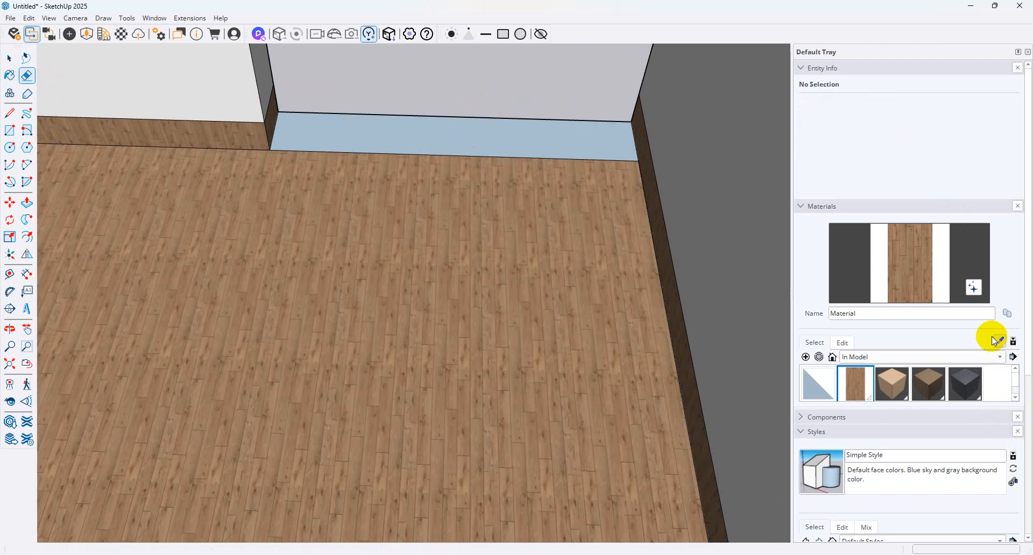
pyautogui.click(530, 356)
pyautogui.click(491, 145)
pyautogui.moveTo(656, 205)
pyautogui.mouseDown(button='middle')
pyautogui.moveTo(403, 329)
pyautogui.moveTo(679, 288)
pyautogui.mouseUp(button='middle')
pyautogui.scroll(-5, 401, 330)
pyautogui.scroll(-5, 392, 338)
pyautogui.scroll(-2, 344, 398)
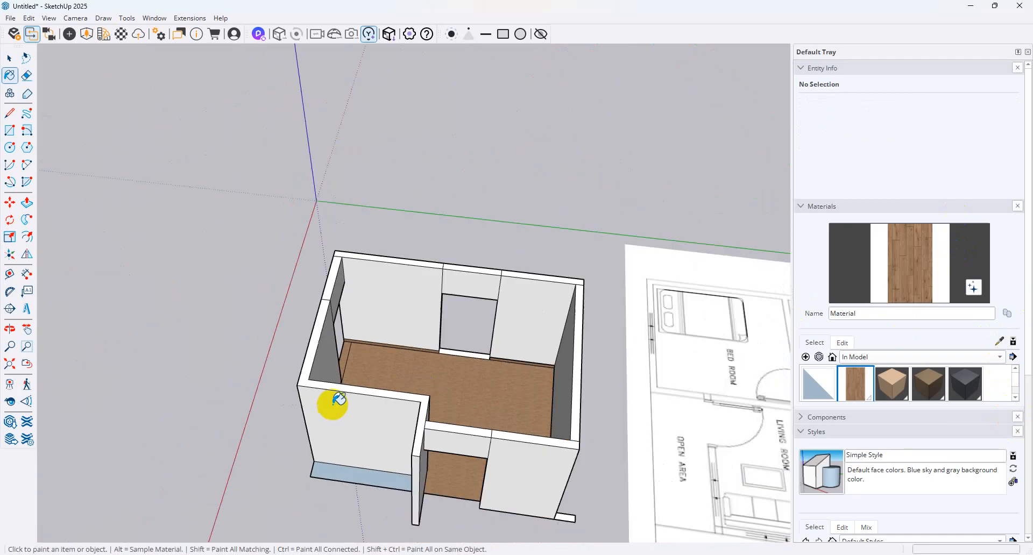
# Enlarge the wood plank material's texture, trying a width of 12 inches and settling on 1.5 feet
pyautogui.moveTo(334, 403); pyautogui.dragTo(484, 418, button='middle')
pyautogui.scroll(5, 488, 350)
pyautogui.scroll(6, 418, 385)
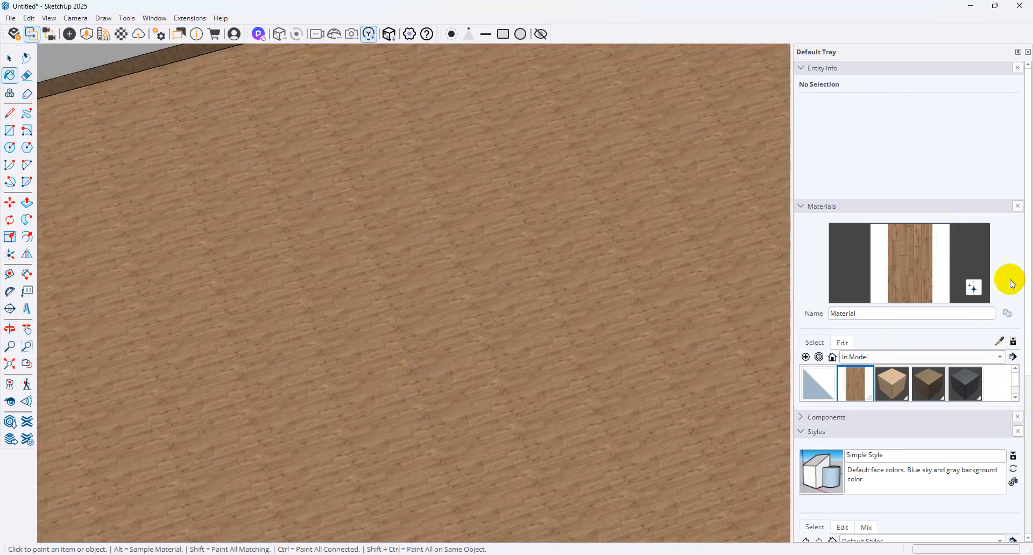
pyautogui.click(843, 344)
pyautogui.scroll(-2, 877, 402)
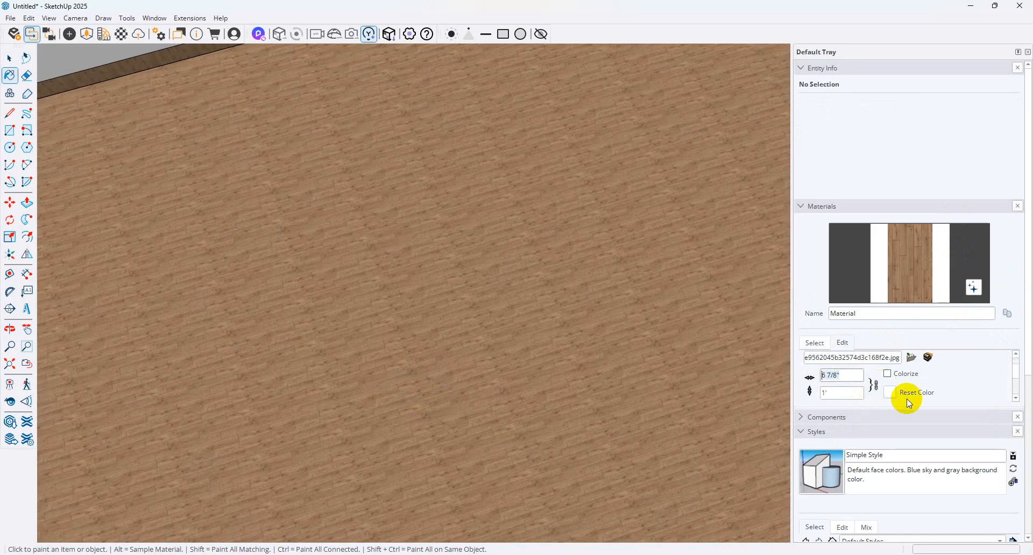
pyautogui.write('12')
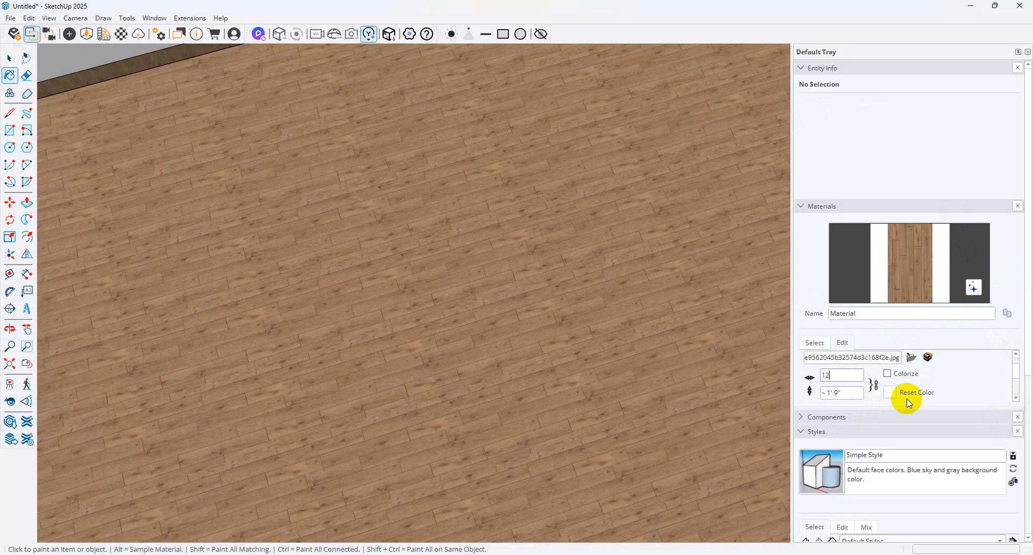
pyautogui.moveTo(500, 357); pyautogui.dragTo(572, 383, button='middle')
pyautogui.scroll(-3, 567, 390)
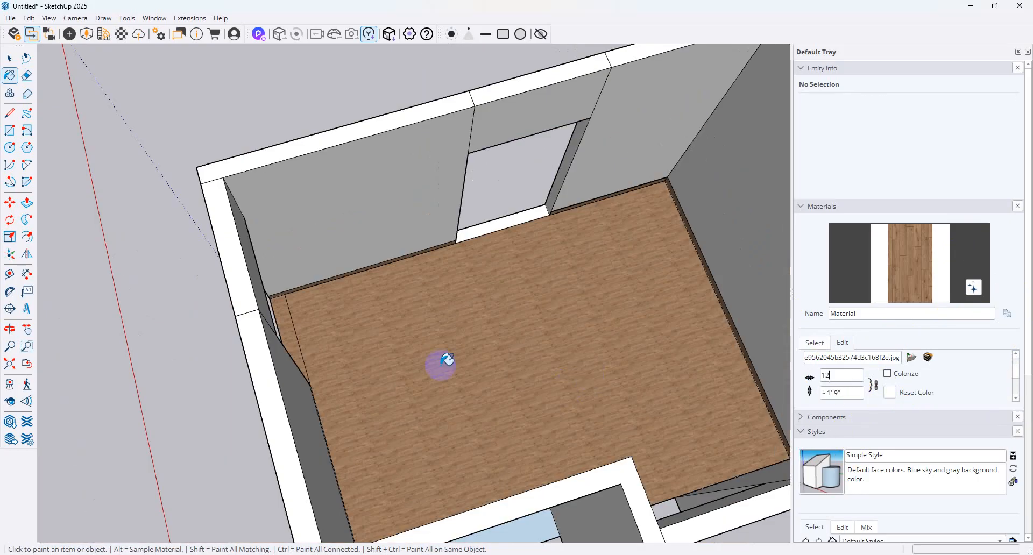
pyautogui.moveTo(440, 363); pyautogui.dragTo(385, 360, button='middle')
pyautogui.scroll(3, 503, 376)
pyautogui.scroll(-3, 565, 400)
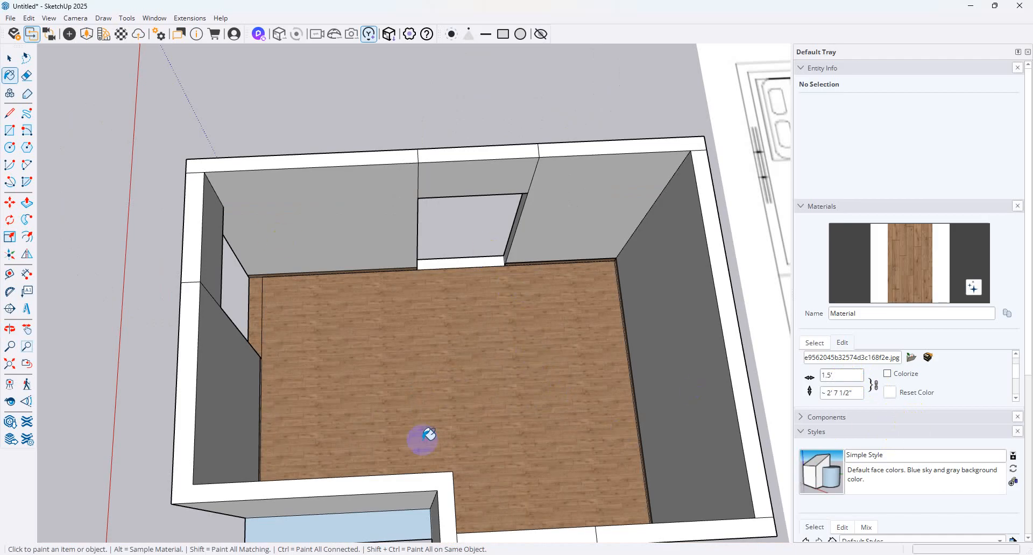
# Delete the edge separating the entrance threshold strip from the main room's floor
pyautogui.click(9, 57)
pyautogui.click(466, 333)
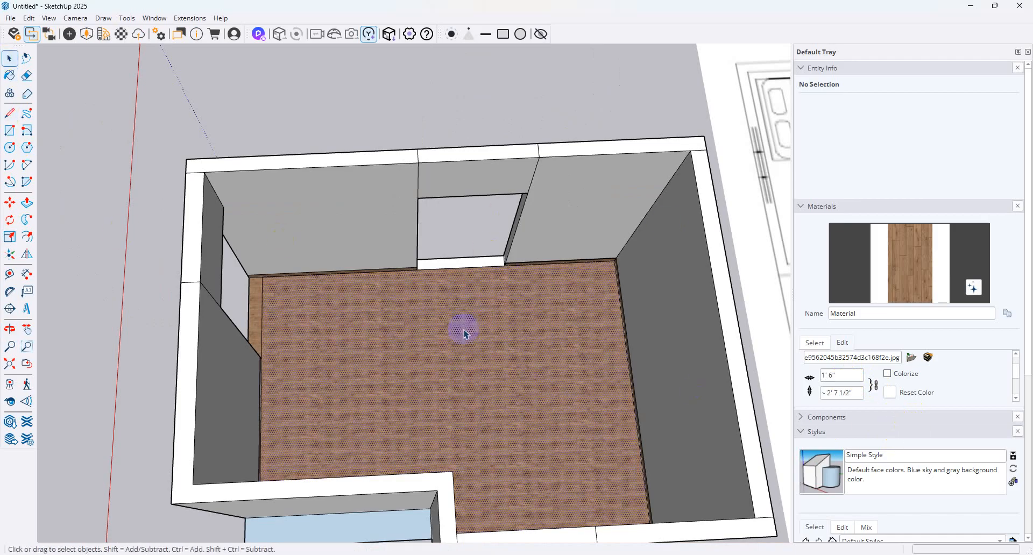
pyautogui.moveTo(466, 333); pyautogui.dragTo(231, 236, button='middle')
pyautogui.scroll(3, 232, 237)
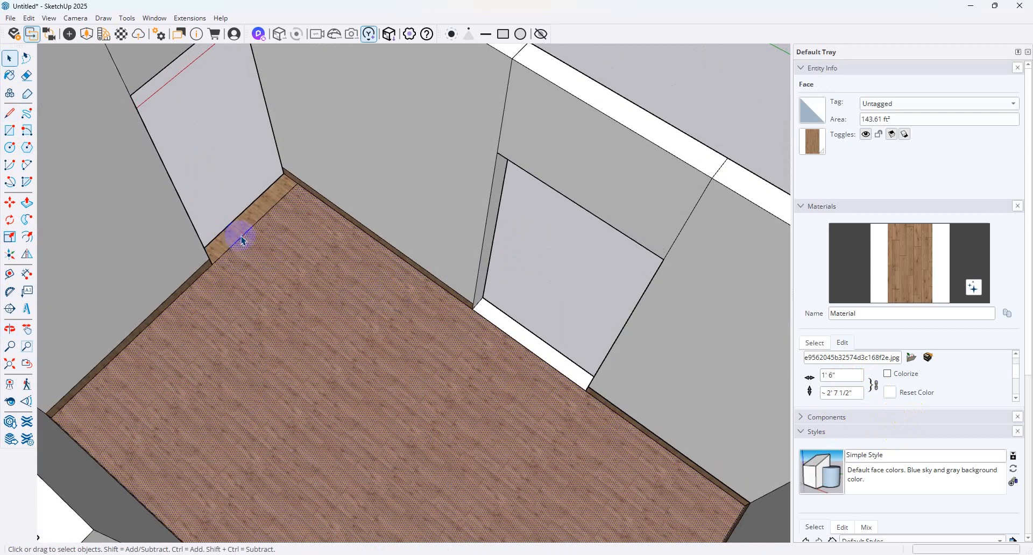
pyautogui.click(240, 237)
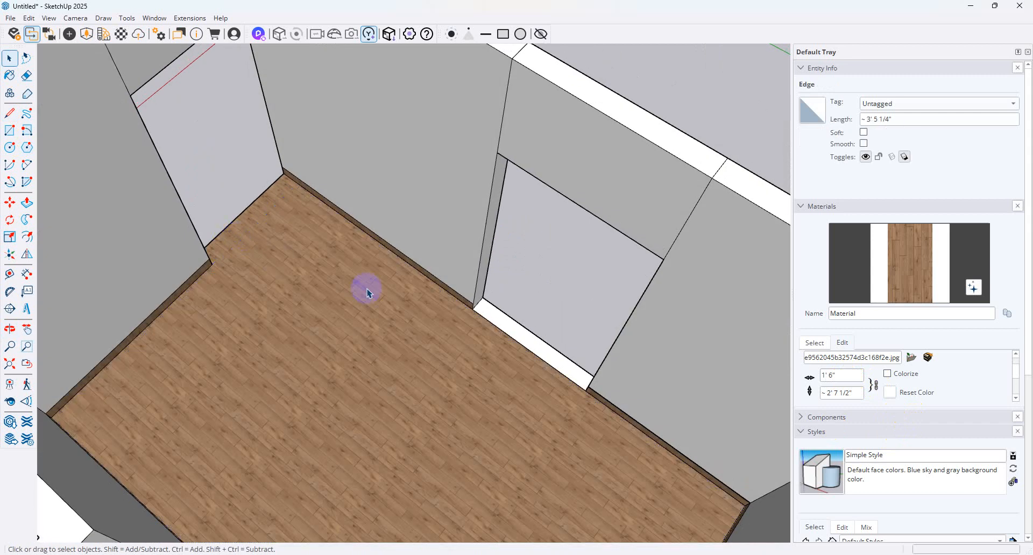
pyautogui.scroll(-5, 369, 354)
pyautogui.moveTo(402, 356); pyautogui.dragTo(447, 415, button='middle')
pyautogui.scroll(2, 288, 374)
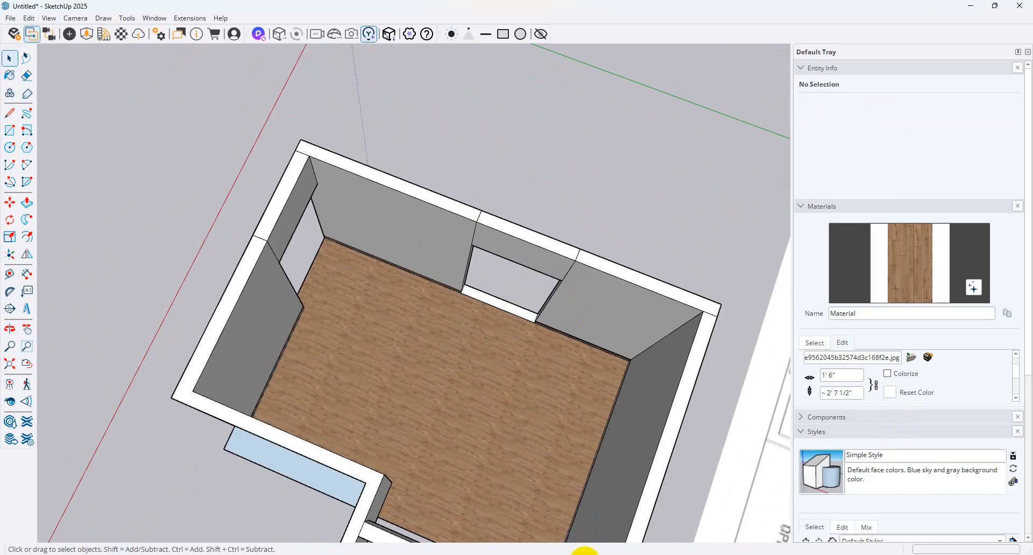
pyautogui.moveTo(371, 359); pyautogui.dragTo(463, 355, button='middle')
pyautogui.scroll(3, 466, 342)
pyautogui.scroll(-4, 283, 332)
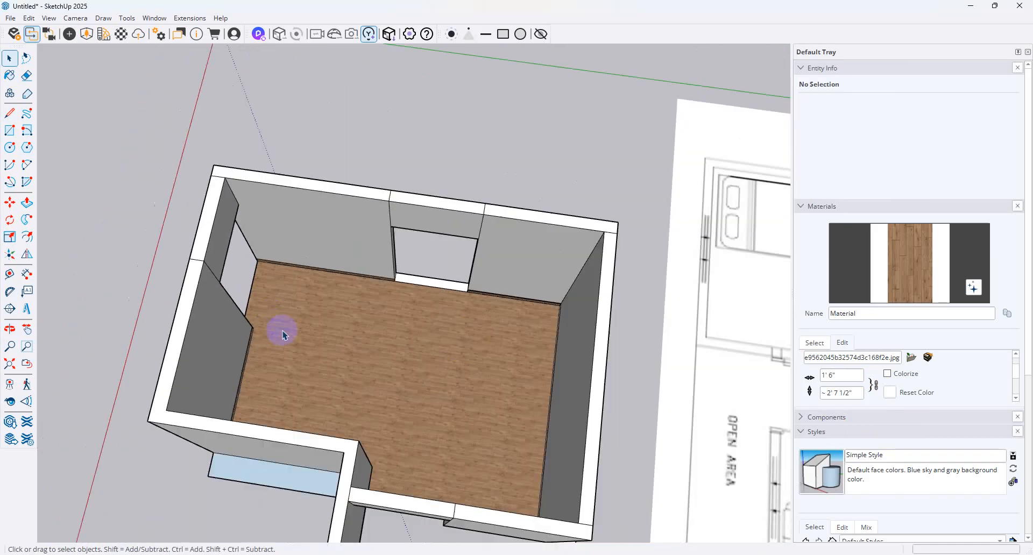
pyautogui.moveTo(286, 334); pyautogui.dragTo(659, 290, button='middle')
pyautogui.scroll(2, 461, 304)
pyautogui.moveTo(462, 304); pyautogui.dragTo(695, 263, button='middle')
pyautogui.scroll(-2, 356, 330)
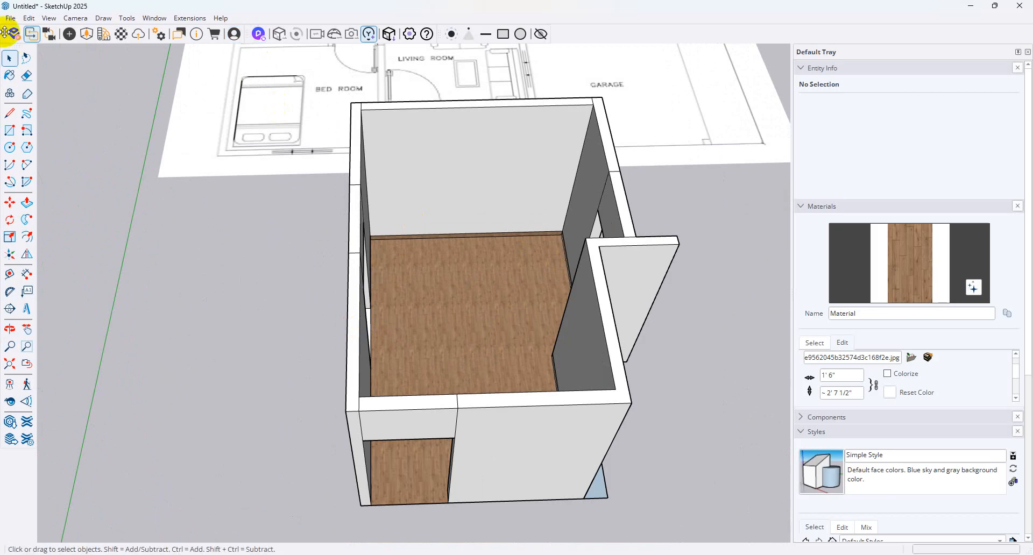
pyautogui.moveTo(4, 33)
pyautogui.mouseDown()
pyautogui.moveTo(116, 224)
pyautogui.moveTo(7, 19)
pyautogui.moveTo(20, 28)
pyautogui.moveTo(3, 46)
pyautogui.mouseUp()
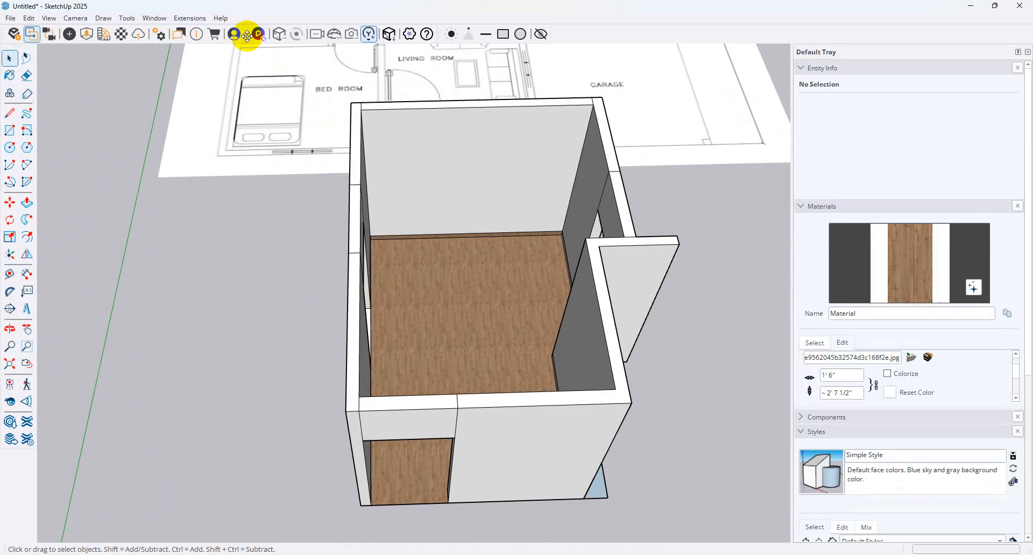
pyautogui.moveTo(250, 33)
pyautogui.mouseDown()
pyautogui.moveTo(265, 76)
pyautogui.moveTo(269, 37)
pyautogui.mouseUp()
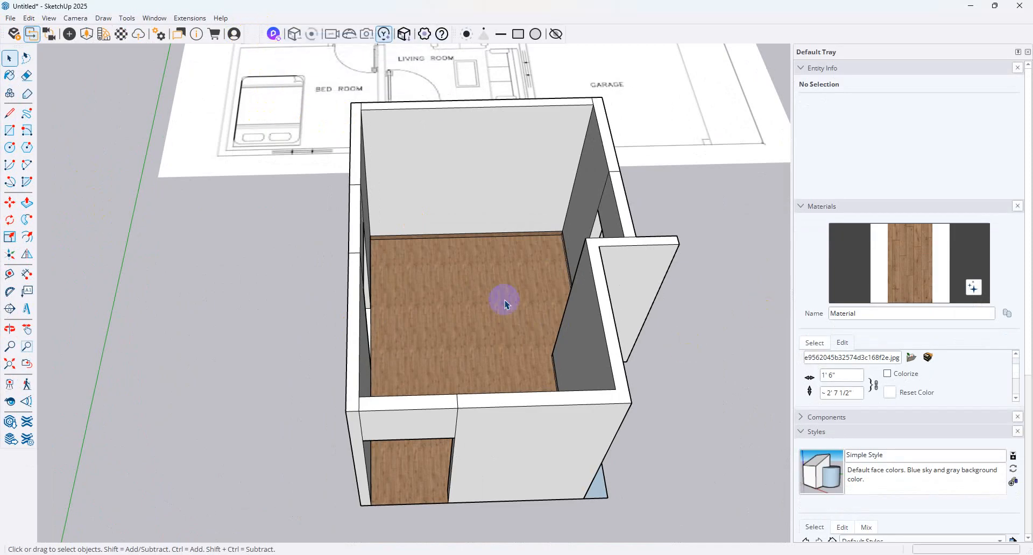
# Paint the white sill face under the wall opening with the wood plank material
pyautogui.moveTo(505, 300); pyautogui.dragTo(397, 302, button='middle')
pyautogui.scroll(6, 473, 251)
pyautogui.click(472, 251)
pyautogui.moveTo(473, 251)
pyautogui.mouseDown(button='middle')
pyautogui.moveTo(346, 308)
pyautogui.moveTo(296, 285)
pyautogui.mouseUp(button='middle')
pyautogui.click(296, 286)
pyautogui.click(916, 300)
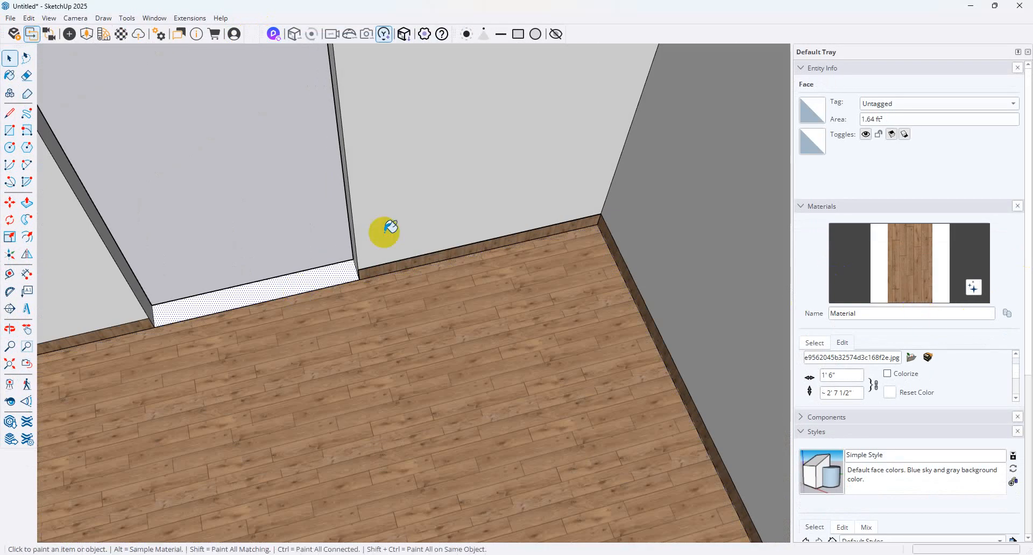
pyautogui.click(320, 276)
# Inspect the room's wood floor, skirting and openings from several angles
pyautogui.scroll(-5, 503, 316)
pyautogui.moveTo(502, 316); pyautogui.dragTo(755, 286, button='middle')
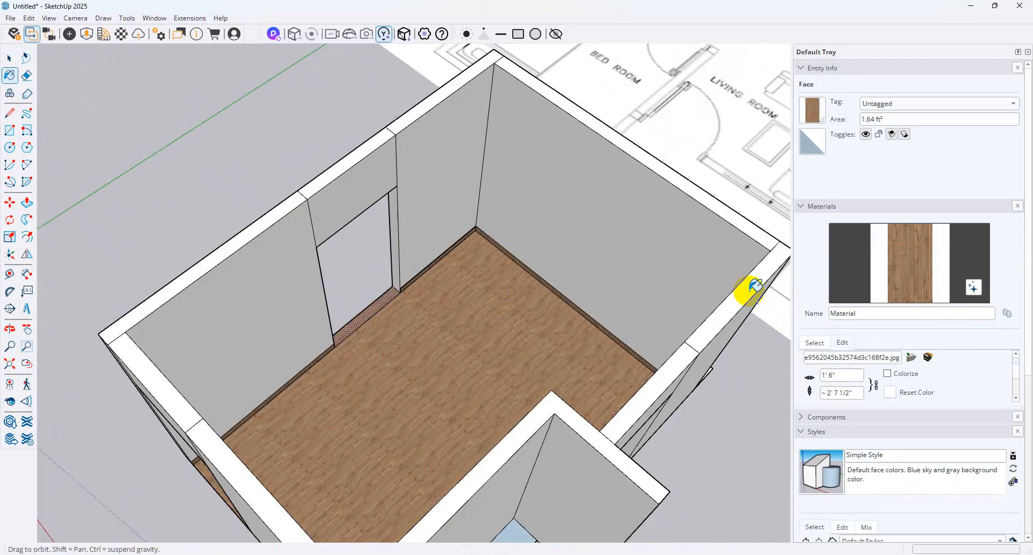
pyautogui.scroll(-5, 560, 316)
pyautogui.moveTo(560, 316); pyautogui.dragTo(615, 329, button='middle')
pyautogui.scroll(4, 542, 437)
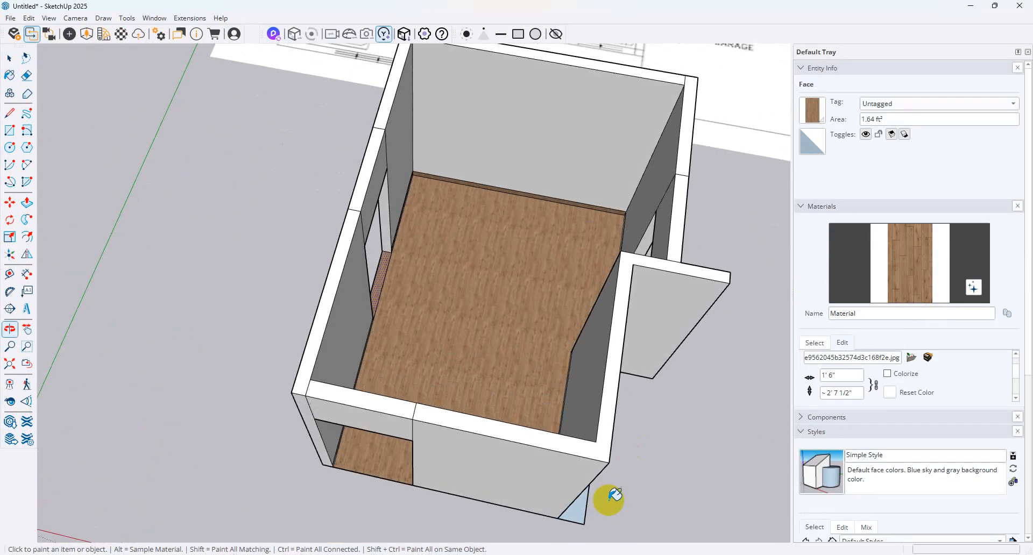
pyautogui.scroll(-5, 565, 288)
pyautogui.moveTo(468, 376); pyautogui.dragTo(267, 281, button='middle')
pyautogui.scroll(6, 541, 327)
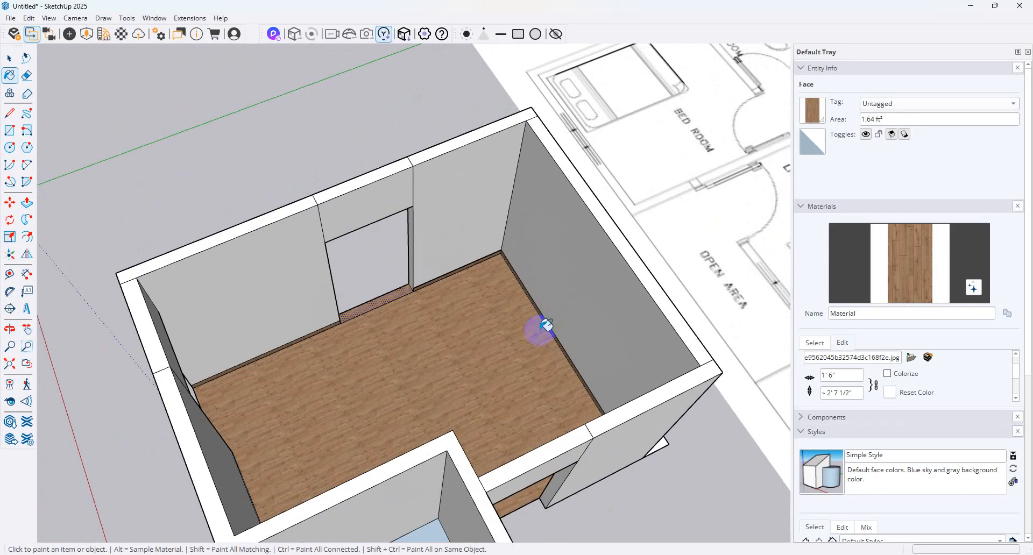
pyautogui.moveTo(537, 331); pyautogui.dragTo(512, 354, button='middle')
pyautogui.scroll(-3, 539, 294)
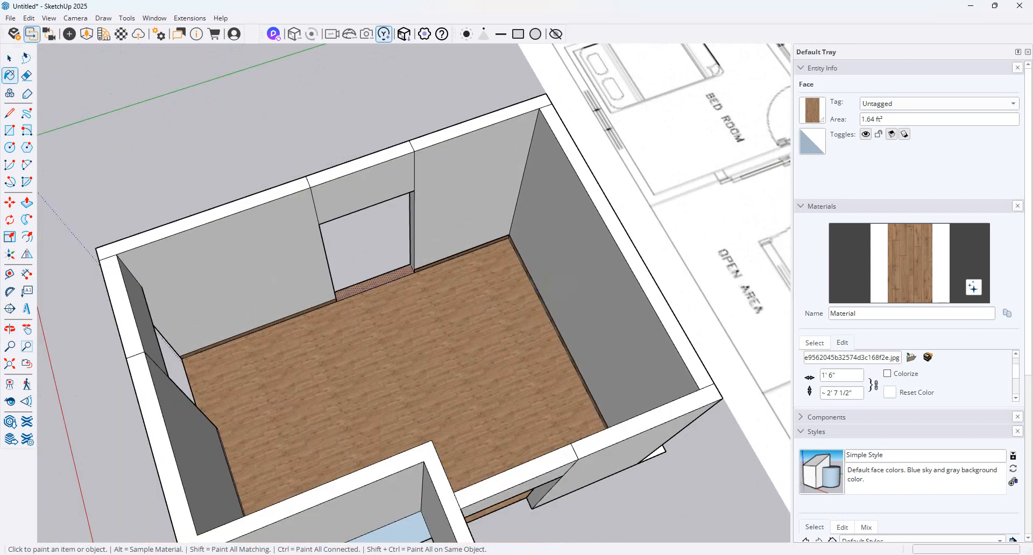
# Switch to the browser and open the 3D Warehouse site in a new tab
pyautogui.hotkey('alt', 'Tab')
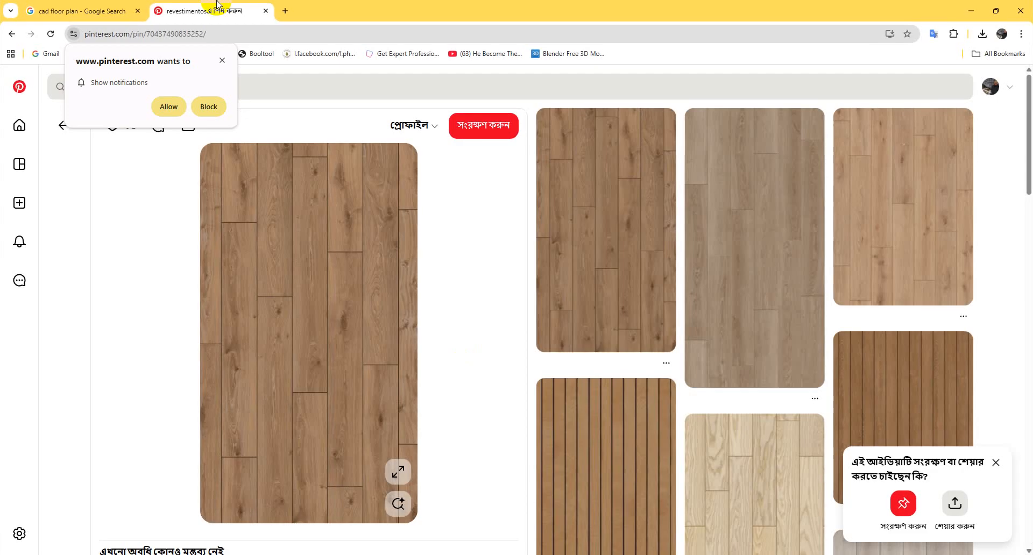
pyautogui.click(293, 12)
pyautogui.click(293, 35)
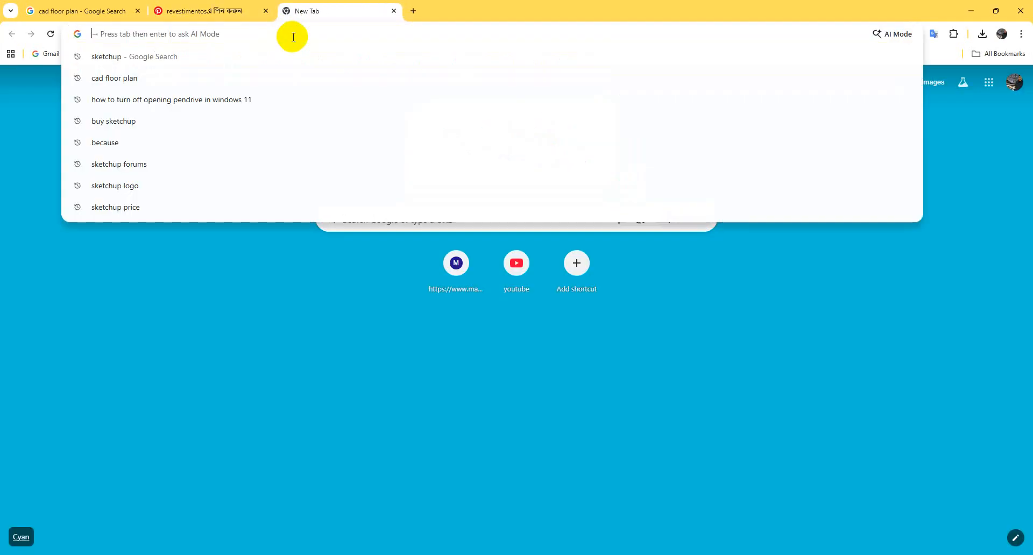
pyautogui.write('3')
pyautogui.press('Return')
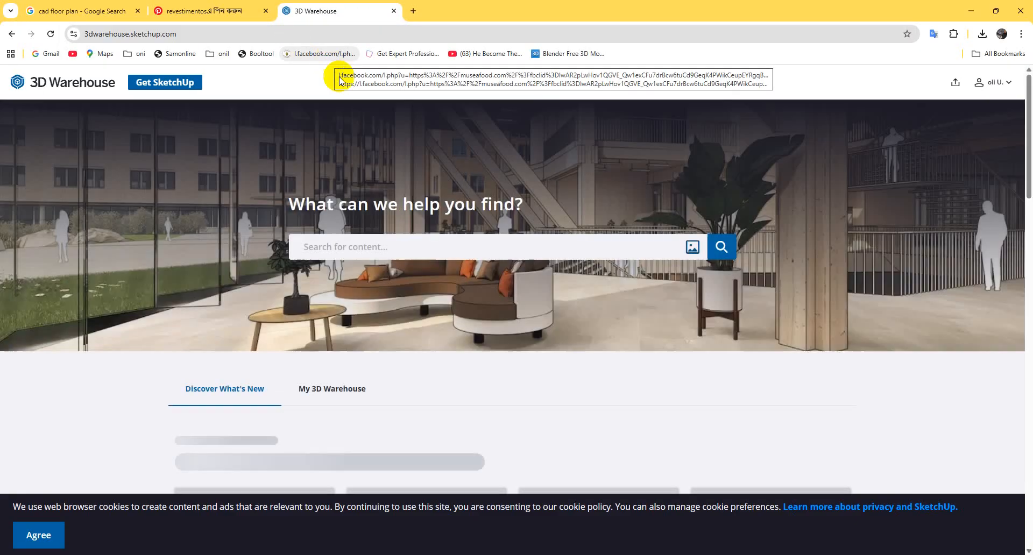
pyautogui.click(437, 243)
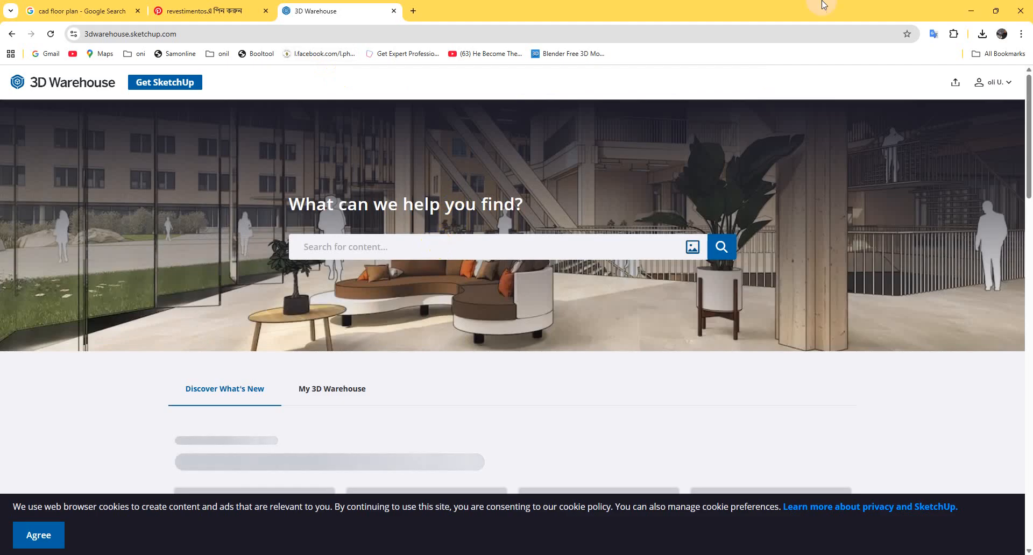
pyautogui.click(971, 11)
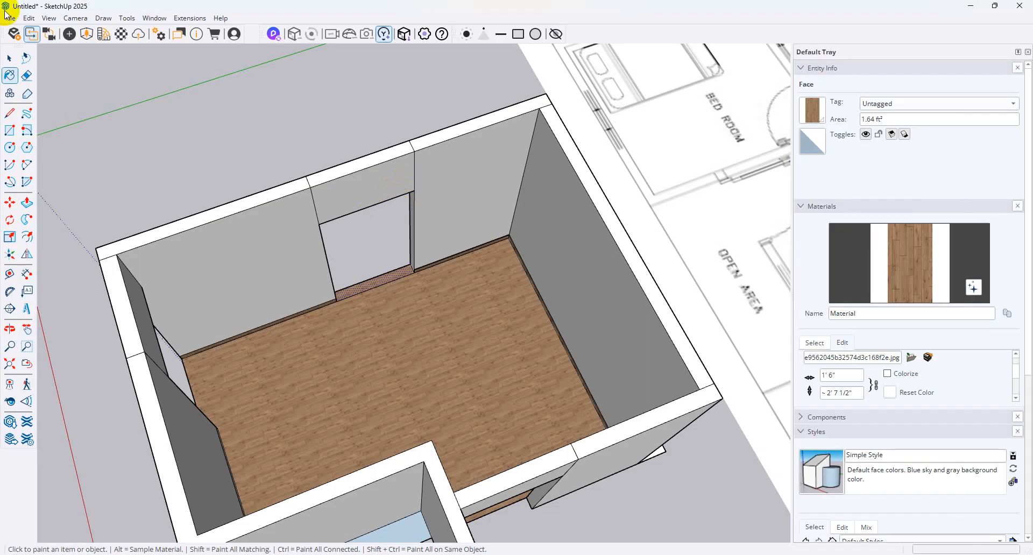
pyautogui.click(10, 18)
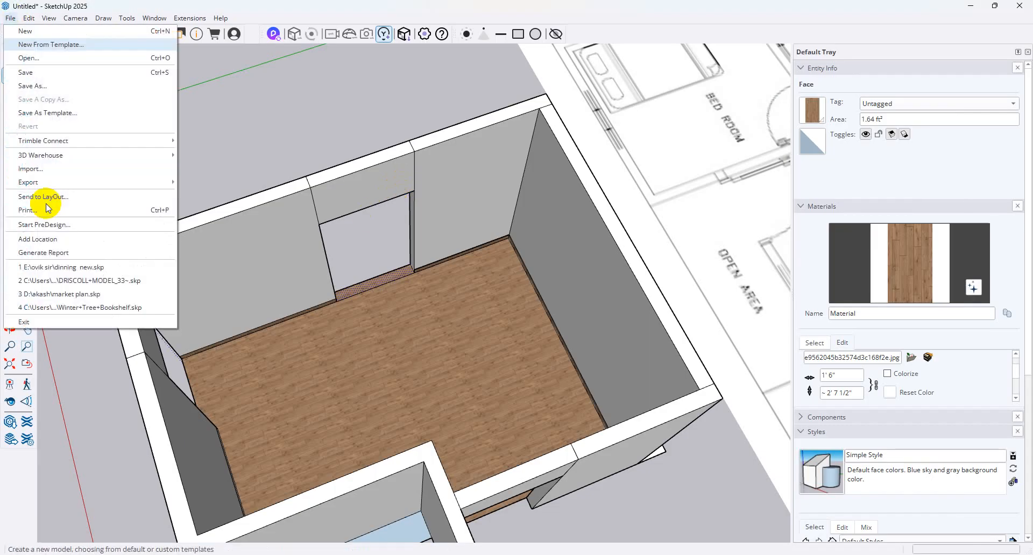
pyautogui.click(47, 172)
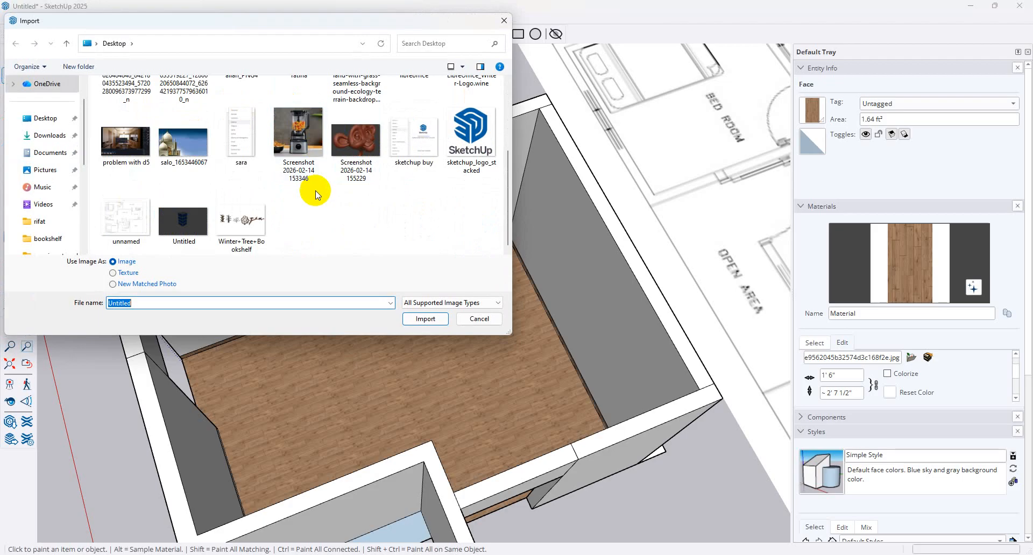
pyautogui.click(63, 135)
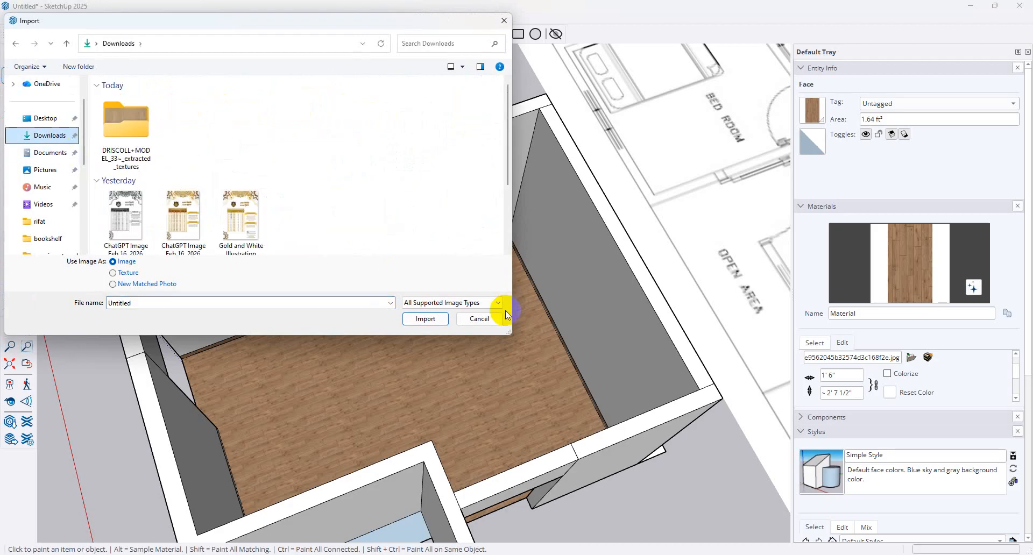
pyautogui.click(470, 305)
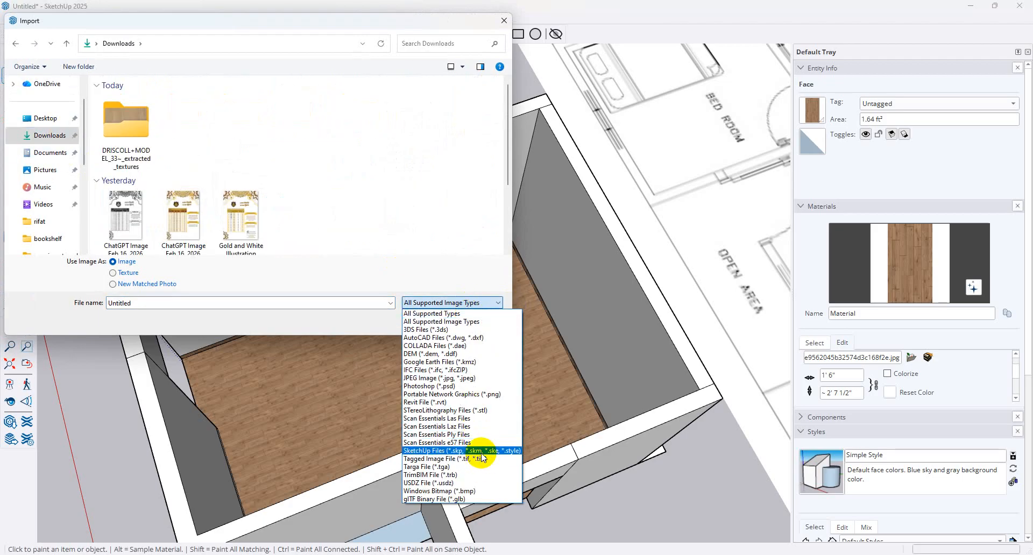
pyautogui.click(480, 452)
pyautogui.scroll(-3, 207, 162)
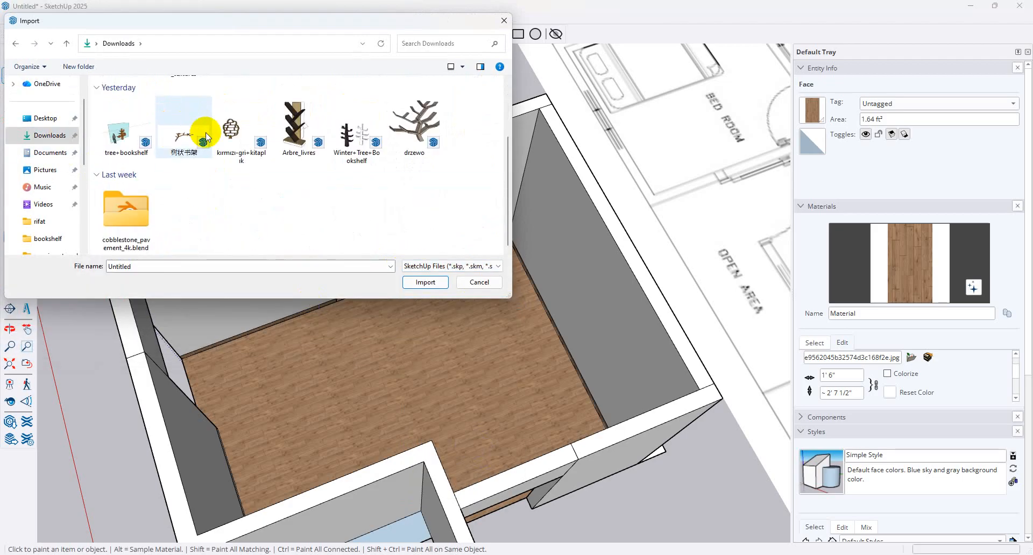
pyautogui.scroll(2, 140, 150)
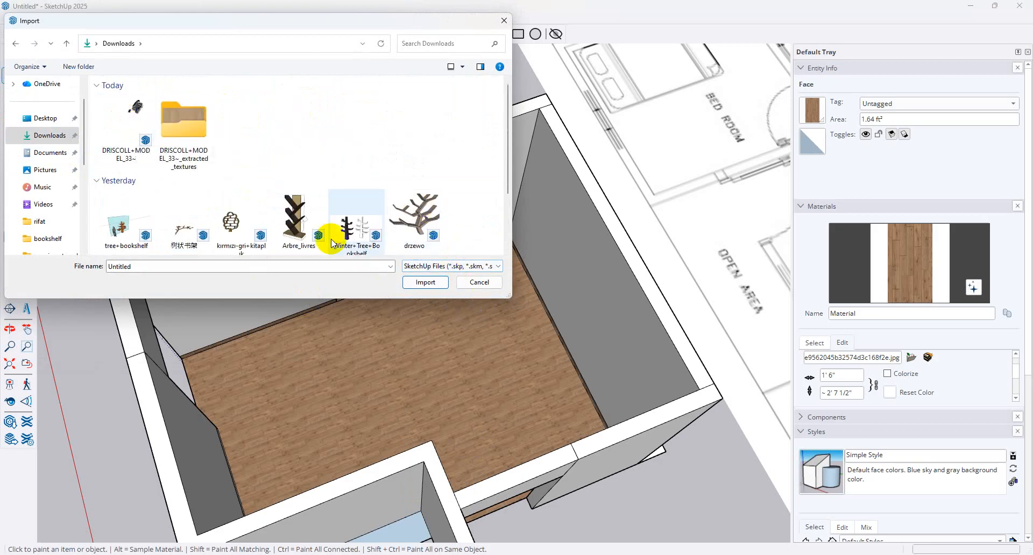
pyautogui.click(479, 282)
pyautogui.moveTo(511, 345); pyautogui.dragTo(534, 451, button='middle')
# Switch to the browser, search 3D Warehouse for "door" and download the model titled "DOOR" as a SketchUp file
pyautogui.hotkey('alt', 'Tab')
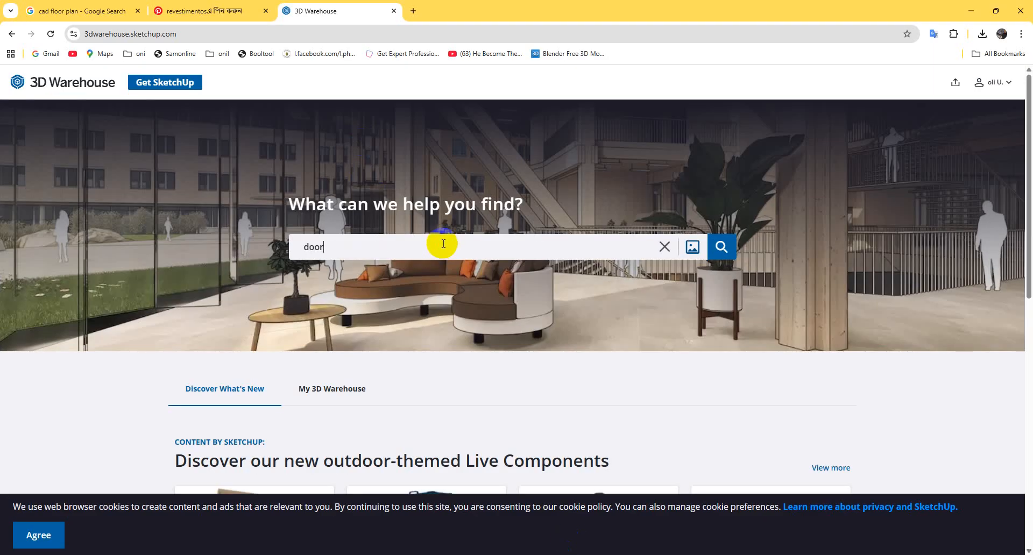
pyautogui.press('Return')
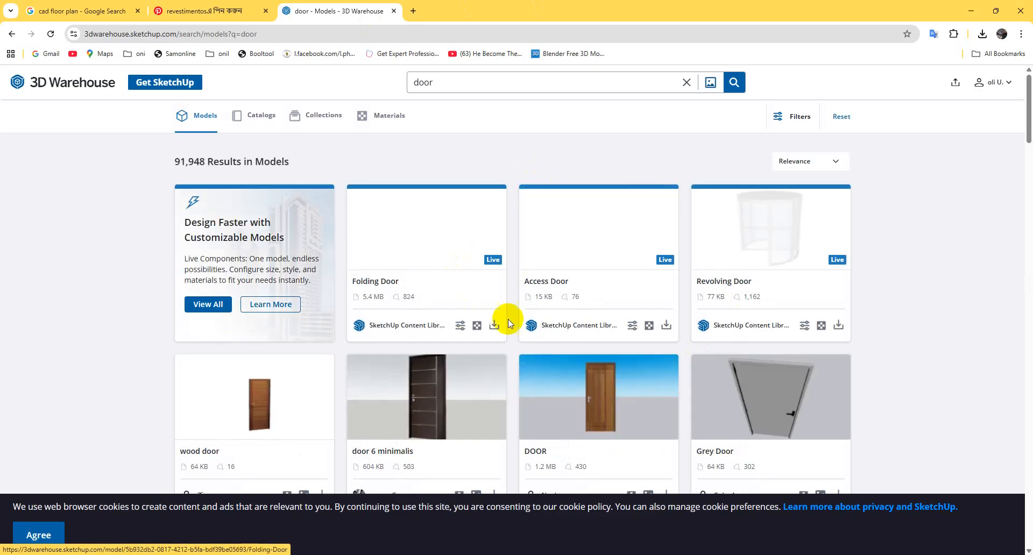
pyautogui.scroll(-4, 508, 320)
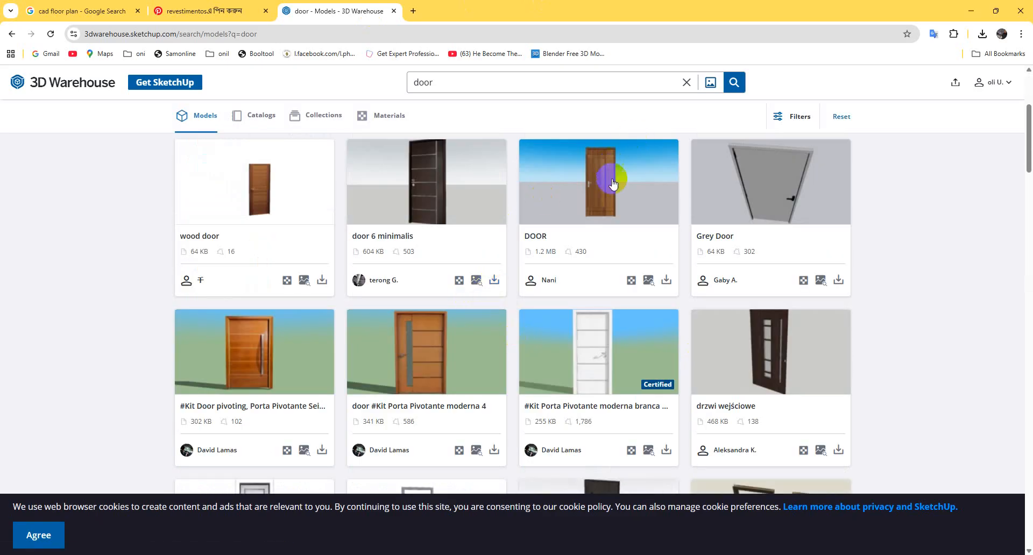
pyautogui.click(666, 279)
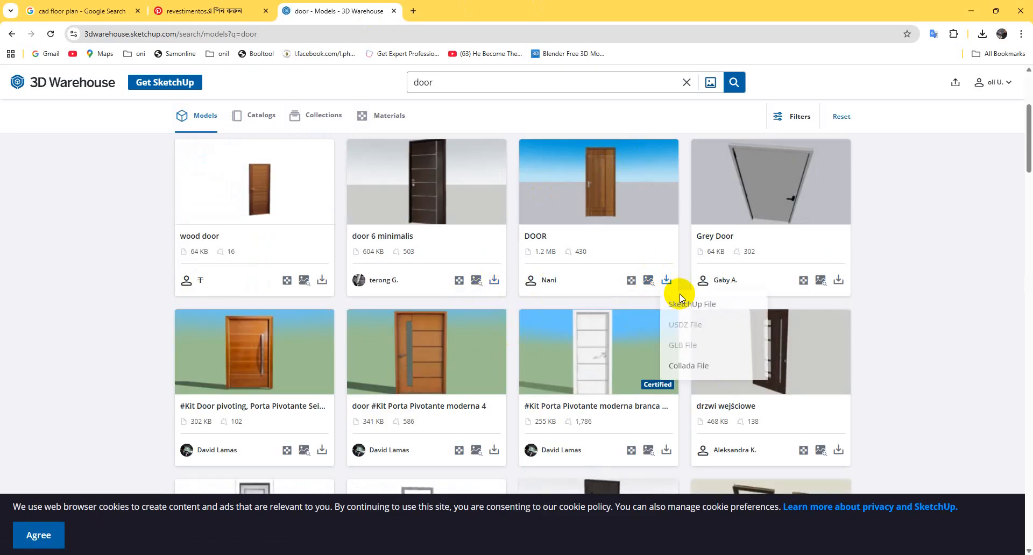
pyautogui.click(682, 299)
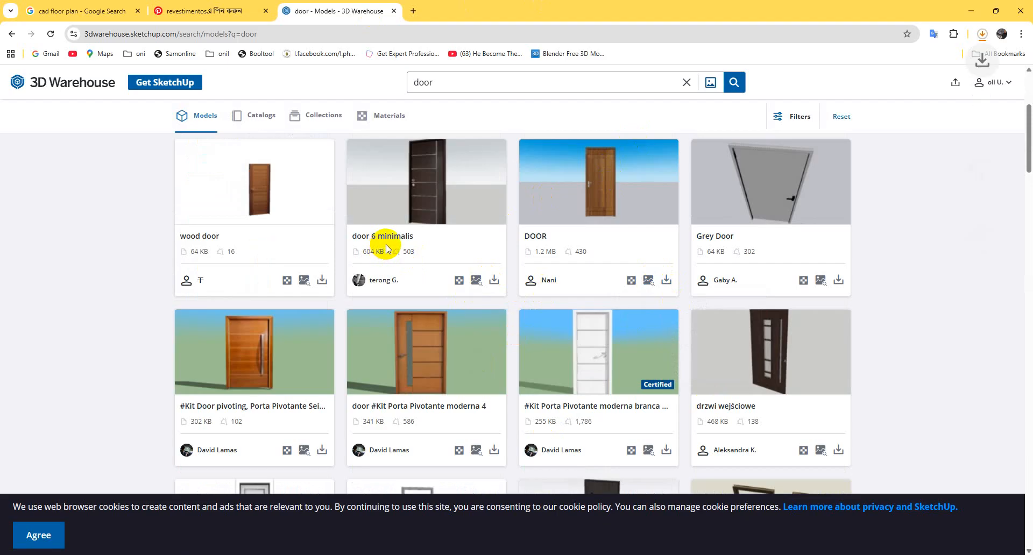
# Download the "wood door" model from the search results as a SketchUp file
pyautogui.scroll(-2, 390, 244)
pyautogui.scroll(-6, 381, 249)
pyautogui.scroll(8, 355, 254)
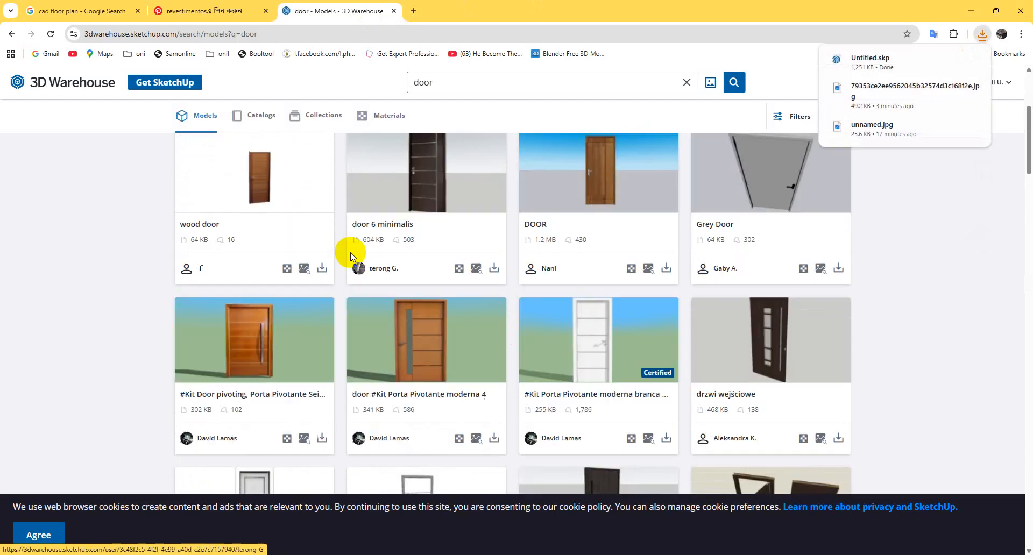
pyautogui.click(322, 280)
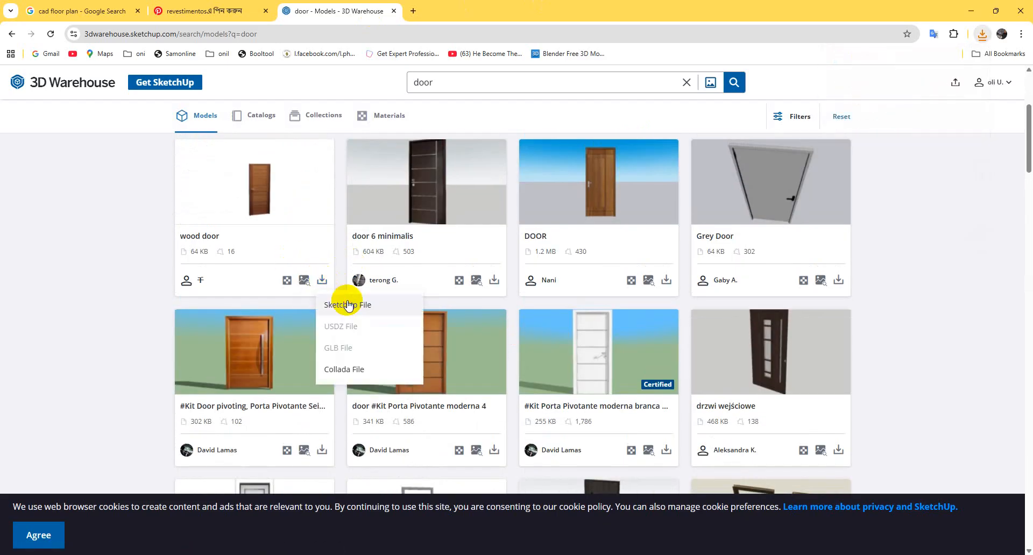
pyautogui.click(334, 299)
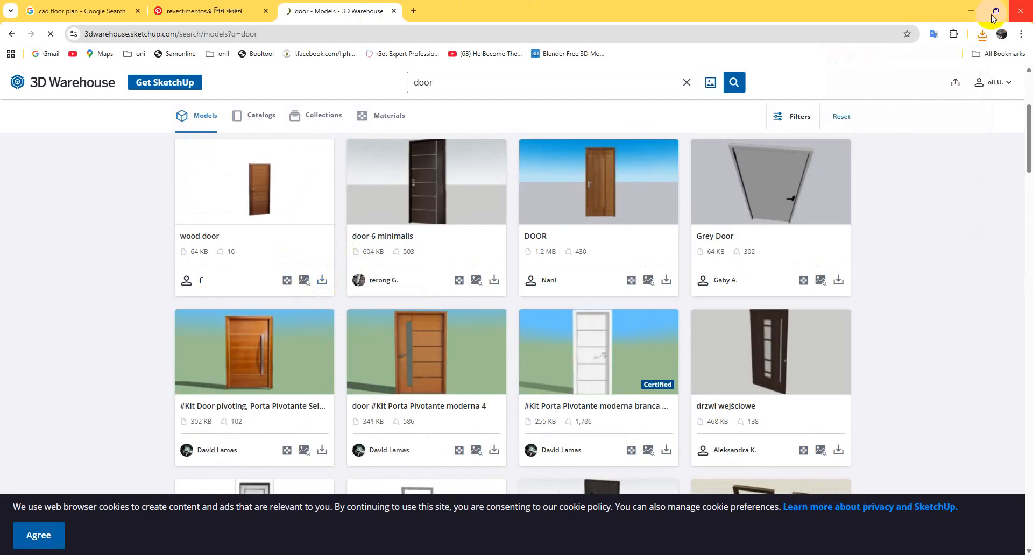
# Return to SketchUp and draw a ground rectangle about 6' 4" by 3' 7" outward from the side wall's opening
pyautogui.click(962, 17)
pyautogui.moveTo(426, 260)
pyautogui.mouseDown(button='middle')
pyautogui.moveTo(381, 247)
pyautogui.moveTo(738, 212)
pyautogui.moveTo(720, 207)
pyautogui.moveTo(546, 264)
pyautogui.moveTo(433, 268)
pyautogui.moveTo(425, 241)
pyautogui.mouseUp(button='middle')
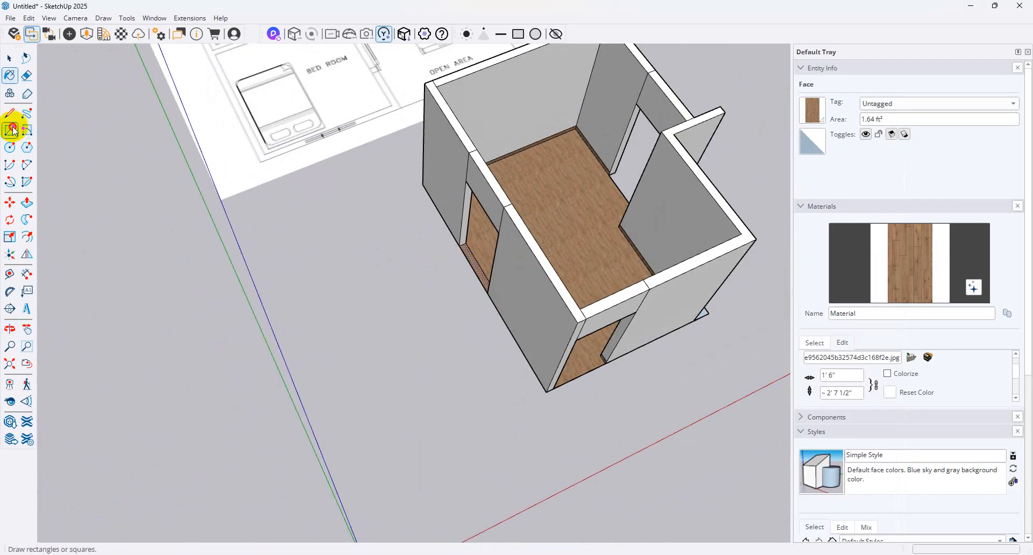
pyautogui.click(12, 130)
pyautogui.click(458, 245)
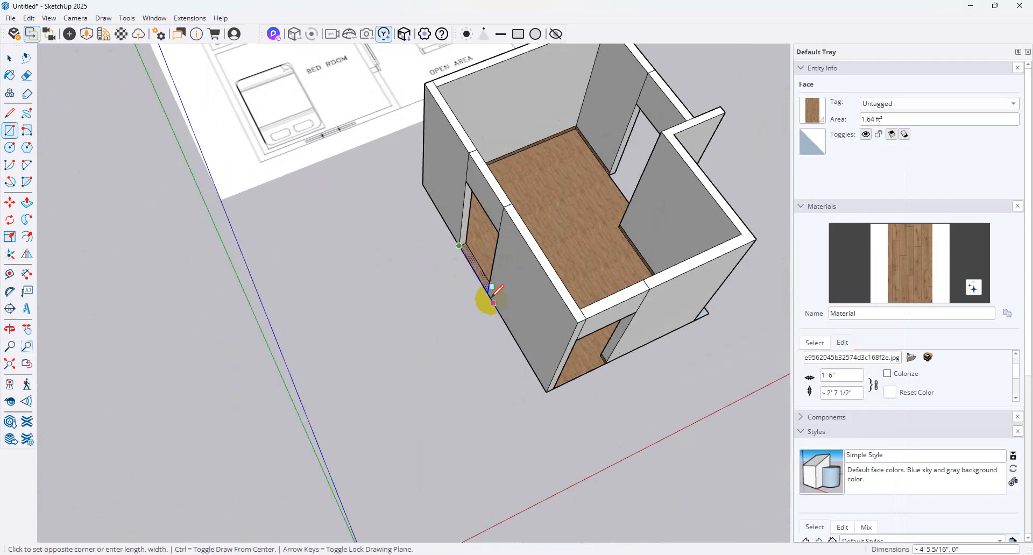
pyautogui.click(392, 335)
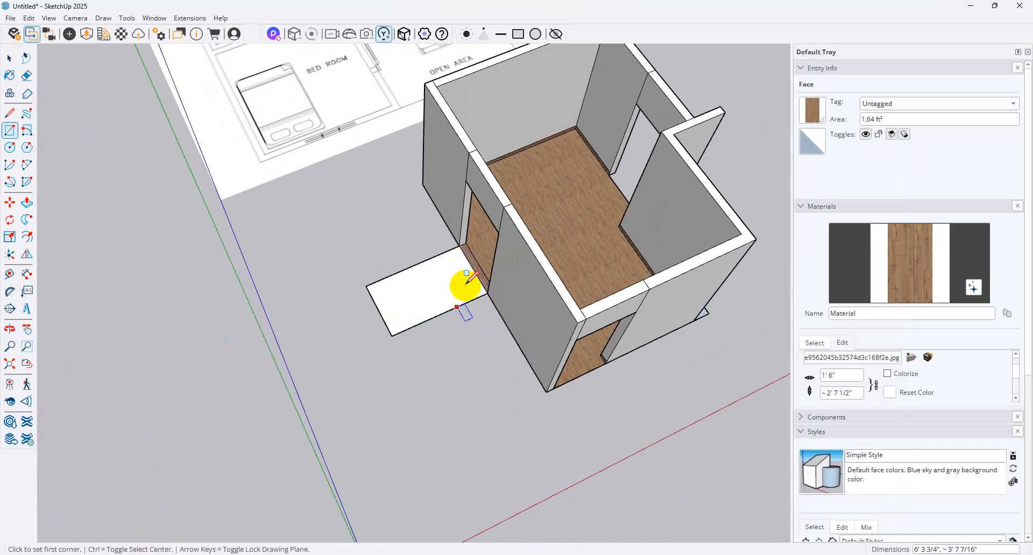
pyautogui.click(26, 209)
pyautogui.click(408, 286)
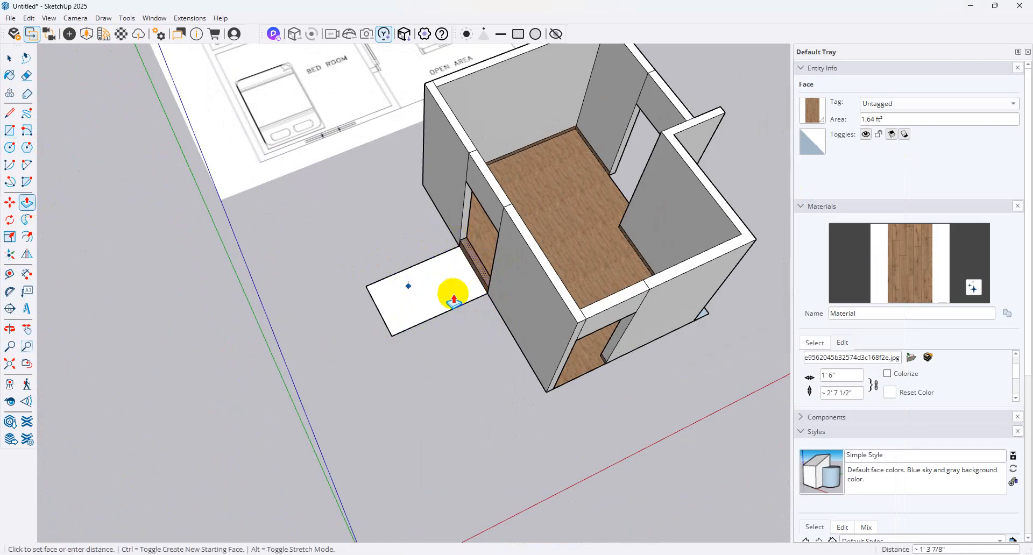
pyautogui.press('Escape')
# Paint the rectangle outside the wall opening with the wood plank material
pyautogui.click(915, 293)
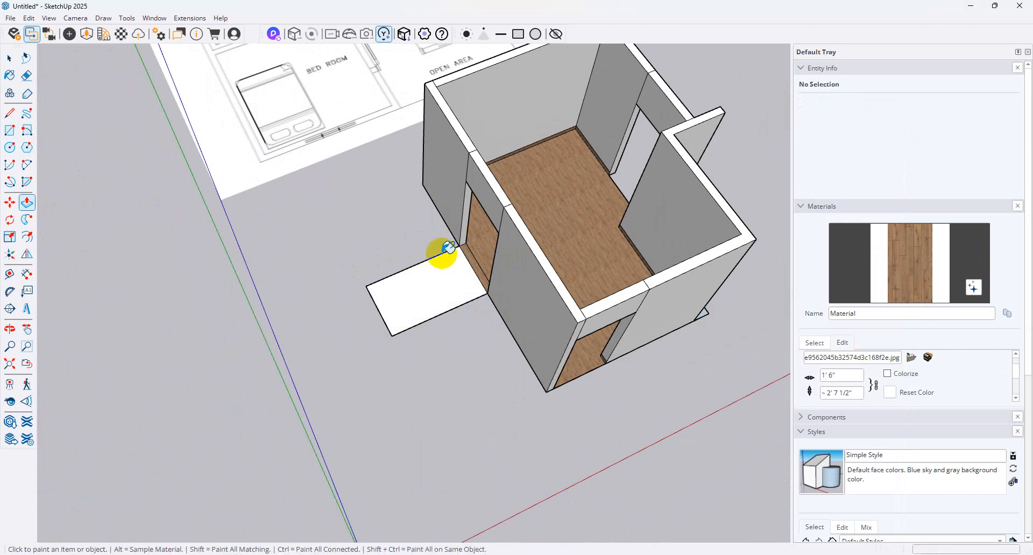
pyautogui.click(448, 248)
pyautogui.scroll(2, 438, 269)
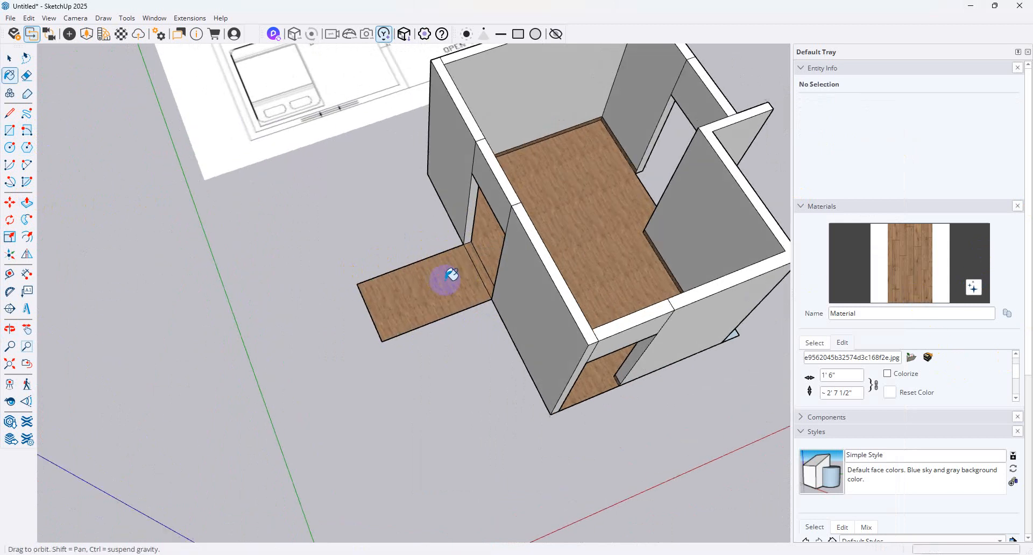
# Draw two rectangles extending the outdoor wood strip along the wall, about 6' × 5' and 6' 11" × 6' 4"
pyautogui.click(8, 131)
pyautogui.click(357, 285)
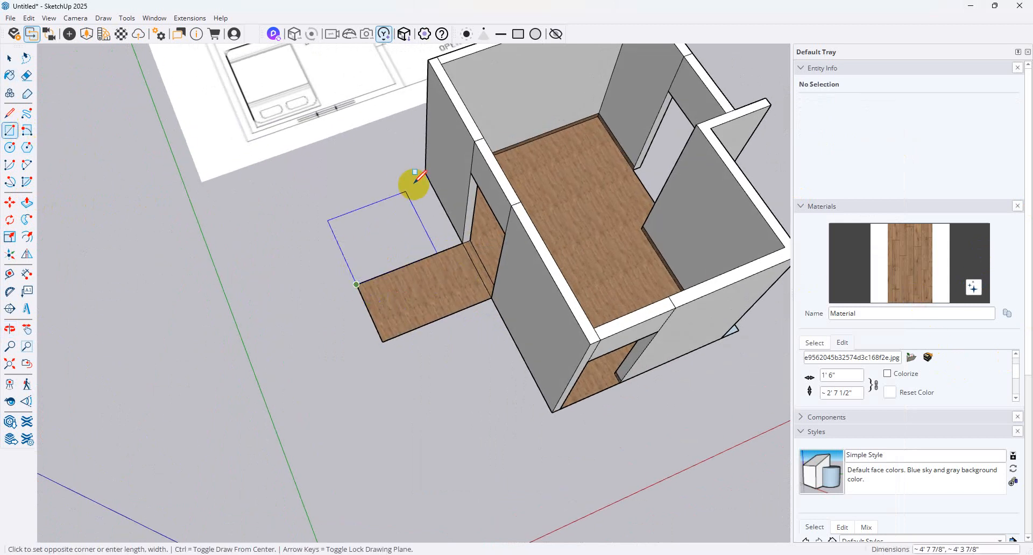
pyautogui.click(424, 168)
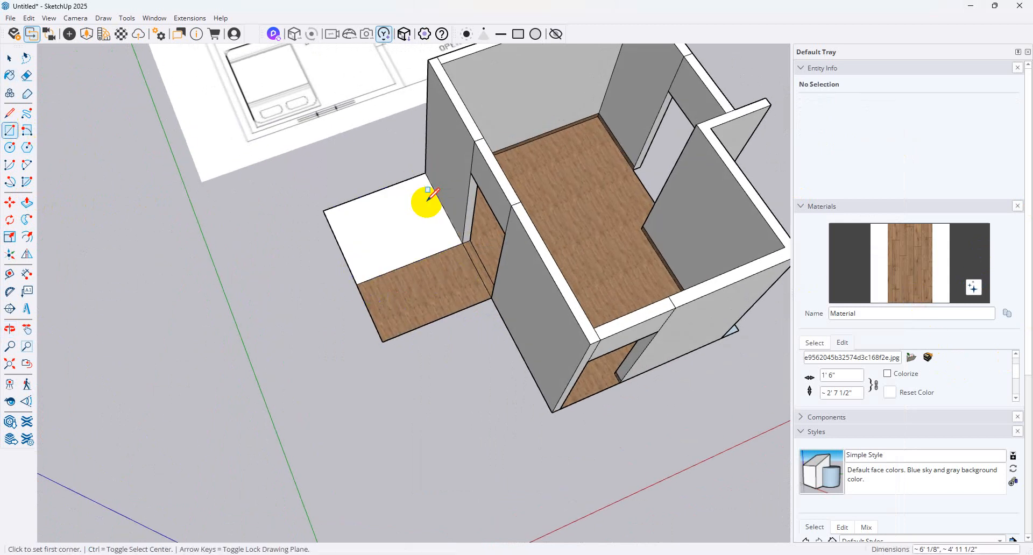
pyautogui.click(384, 343)
pyautogui.click(552, 411)
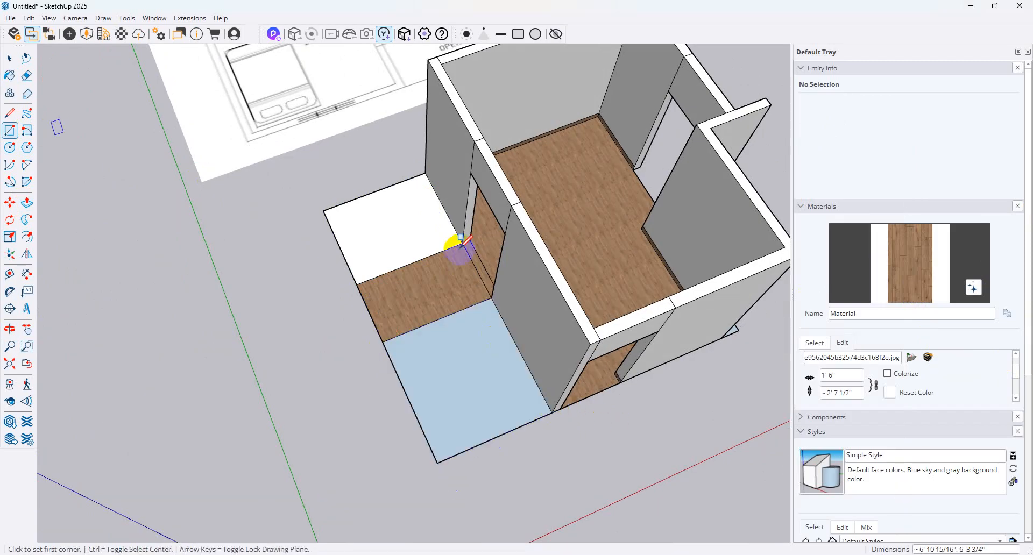
# Paint both new rectangles beside the outdoor strip with the wood plank material sampled from the existing floor
pyautogui.click(903, 276)
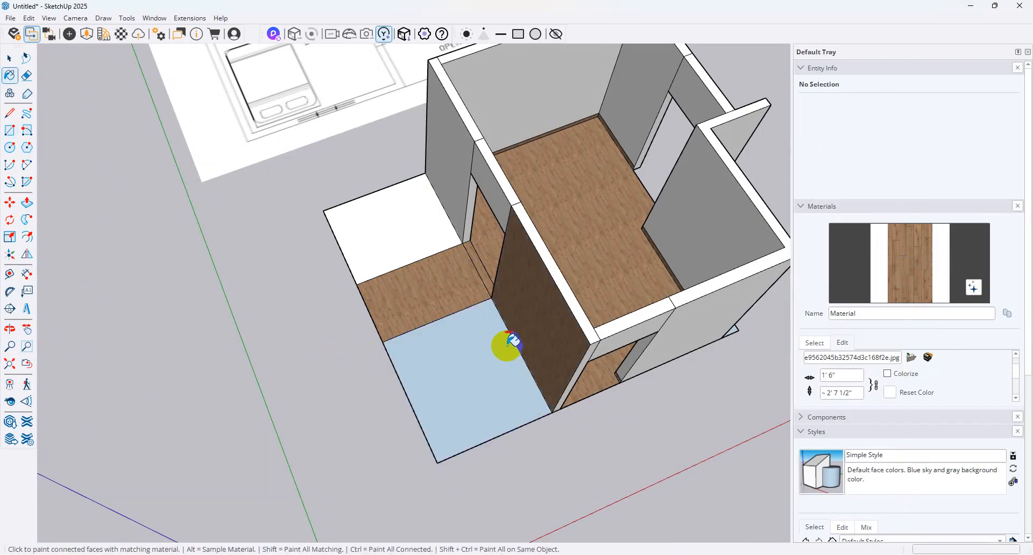
pyautogui.click(497, 366)
pyautogui.click(377, 244)
pyautogui.moveTo(454, 265)
pyautogui.mouseDown(button='middle')
pyautogui.moveTo(350, 248)
pyautogui.moveTo(204, 253)
pyautogui.mouseUp(button='middle')
pyautogui.scroll(5, 350, 249)
pyautogui.scroll(-3, 487, 330)
pyautogui.moveTo(467, 294); pyautogui.dragTo(525, 325, button='middle')
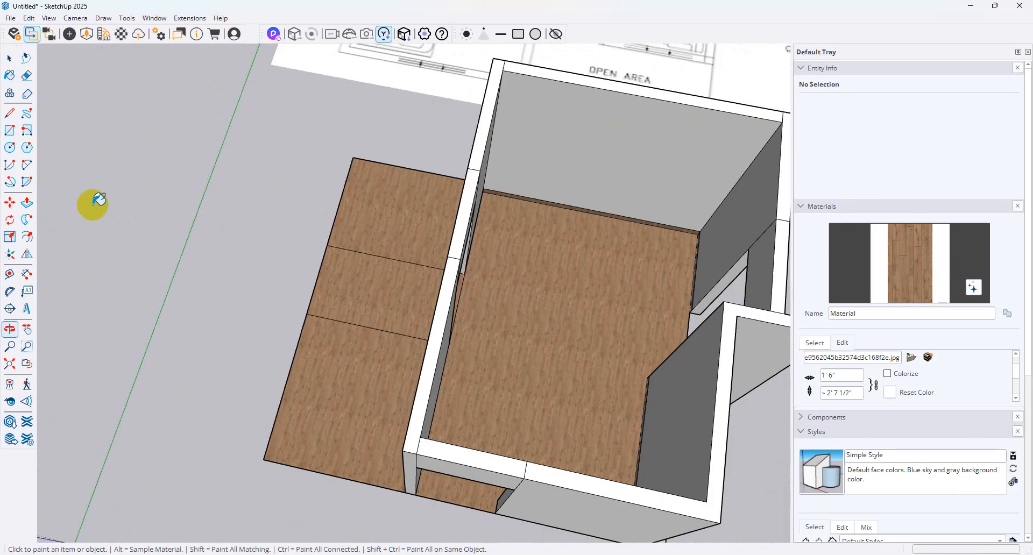
# Delete the two lines dividing the outdoor wood floor to merge it into one continuous surface
pyautogui.click(15, 63)
pyautogui.click(342, 272)
pyautogui.scroll(5, 392, 286)
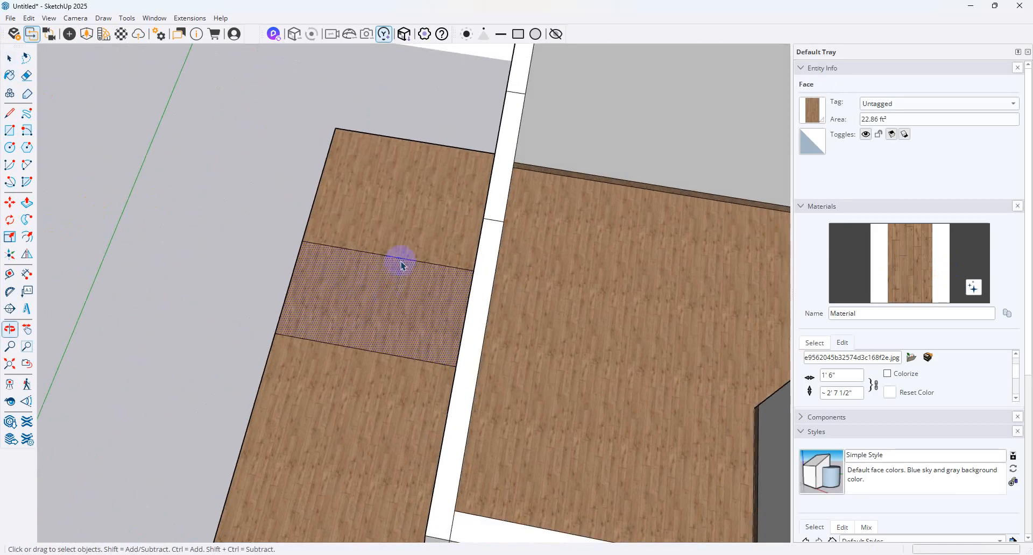
pyautogui.click(402, 261)
pyautogui.click(399, 261)
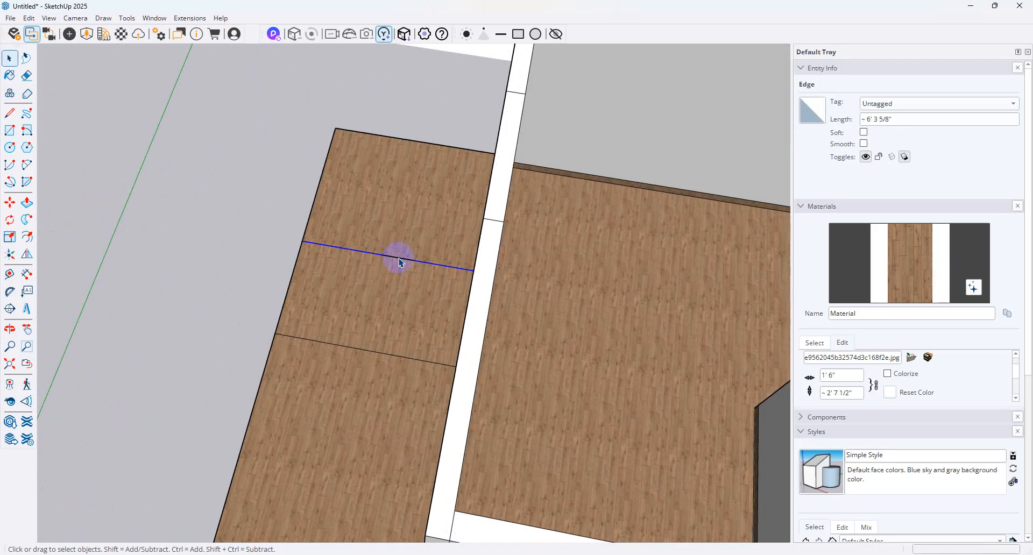
pyautogui.click(372, 339)
pyautogui.press('Delete')
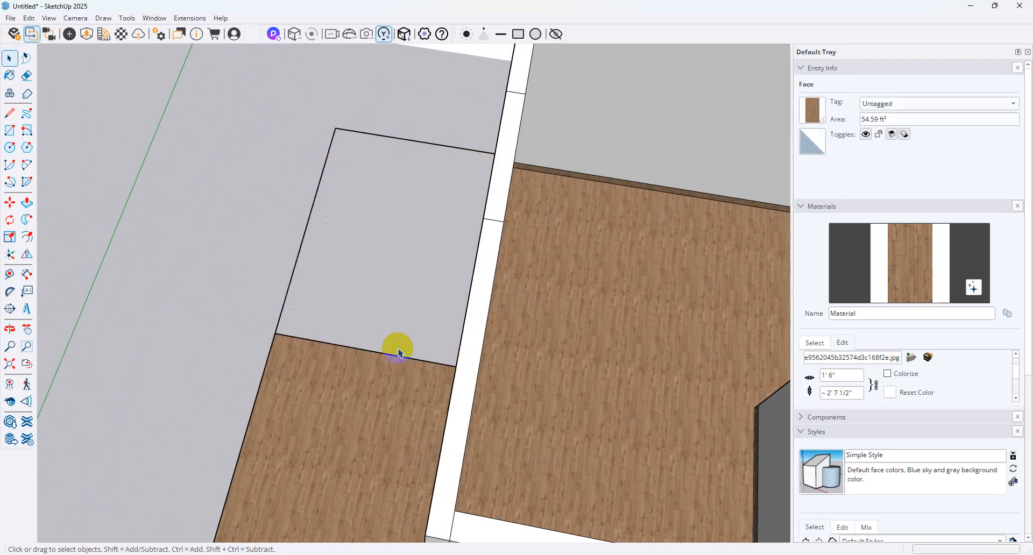
pyautogui.hotkey('ctrl', 'z')
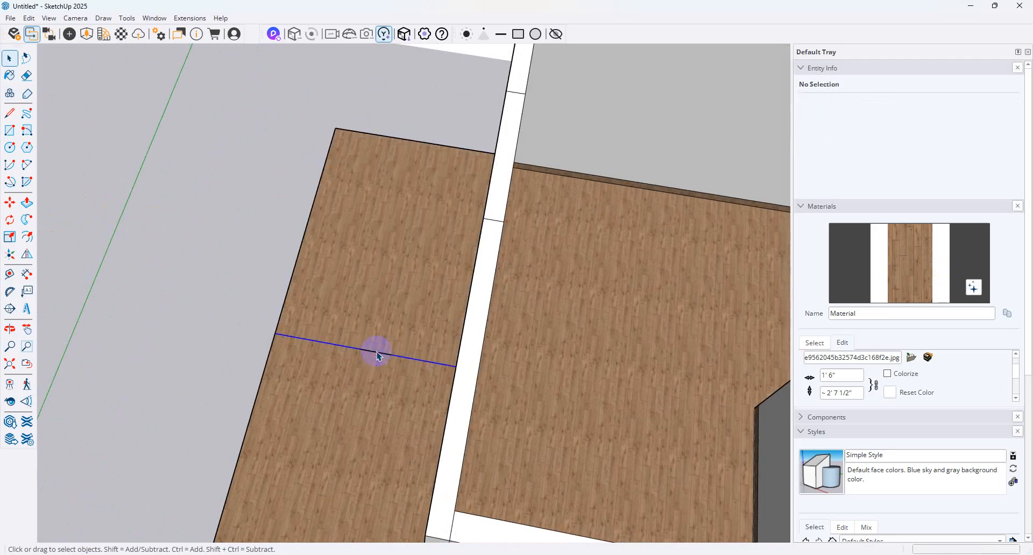
pyautogui.click(377, 355)
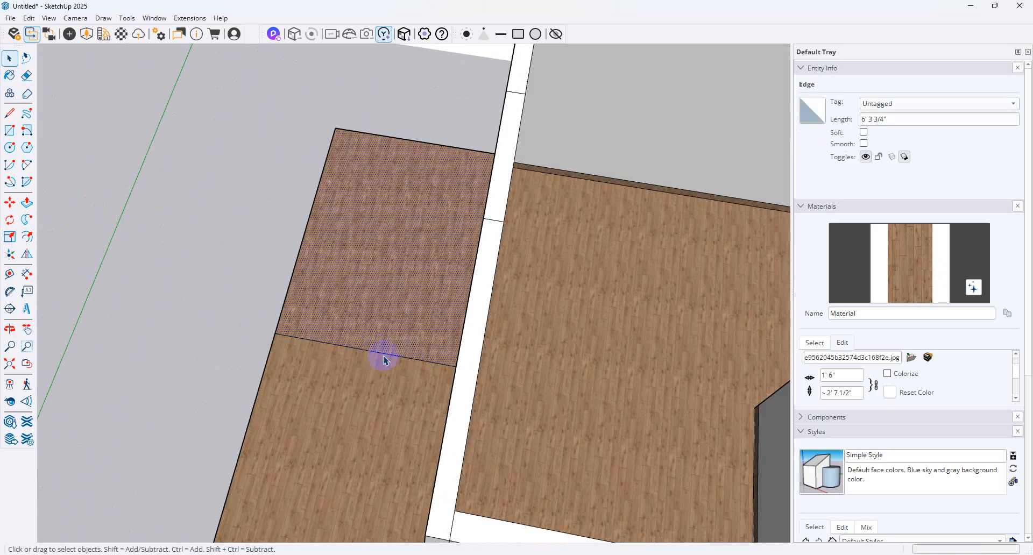
pyautogui.scroll(-5, 209, 253)
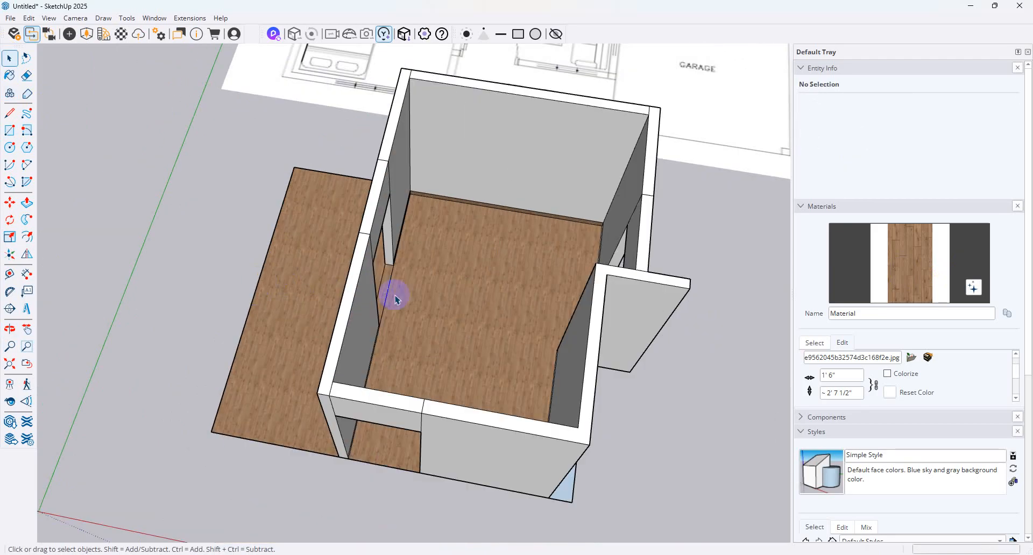
pyautogui.moveTo(394, 300); pyautogui.dragTo(326, 304, button='middle')
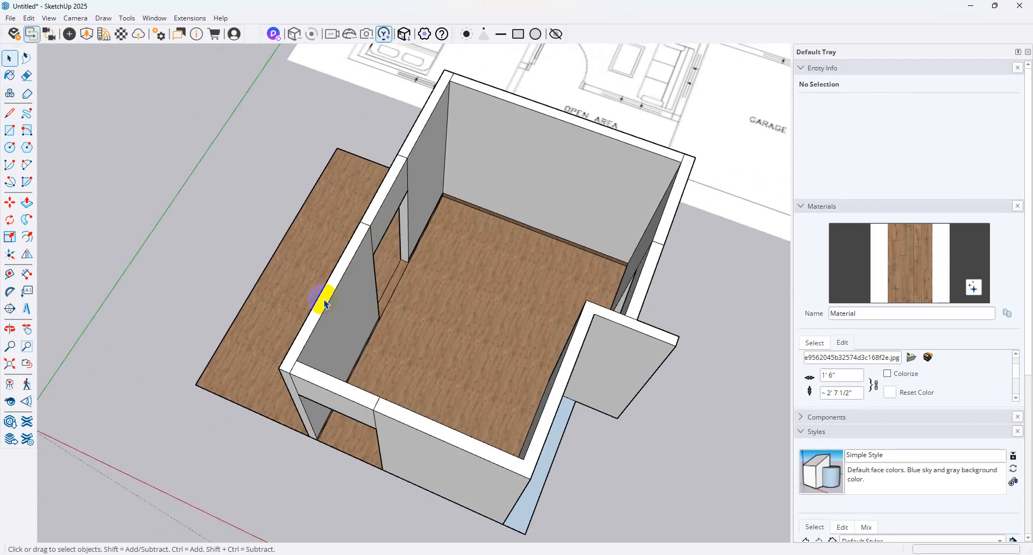
# Try to delete the line between the doorway threshold and the room floor
pyautogui.scroll(3, 425, 267)
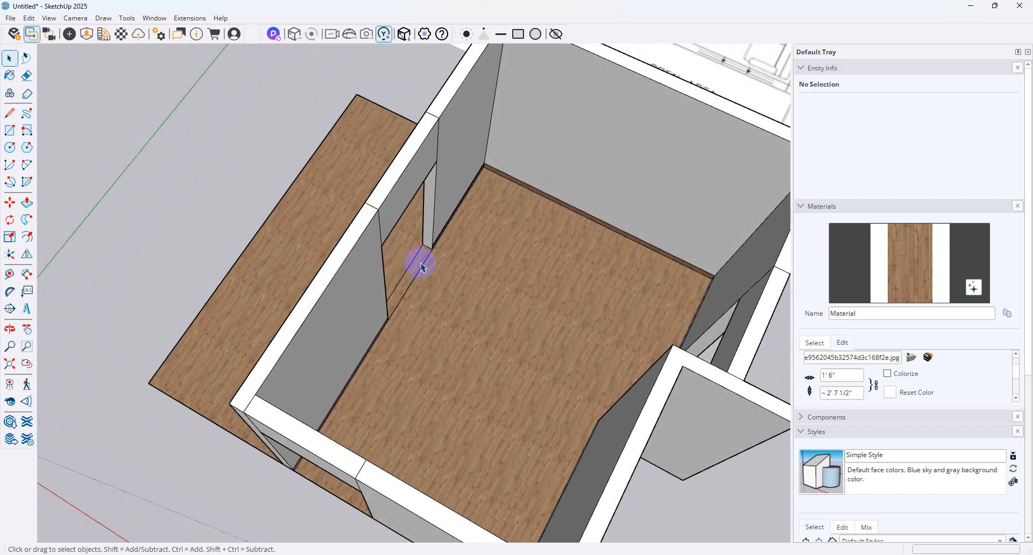
pyautogui.scroll(4, 406, 283)
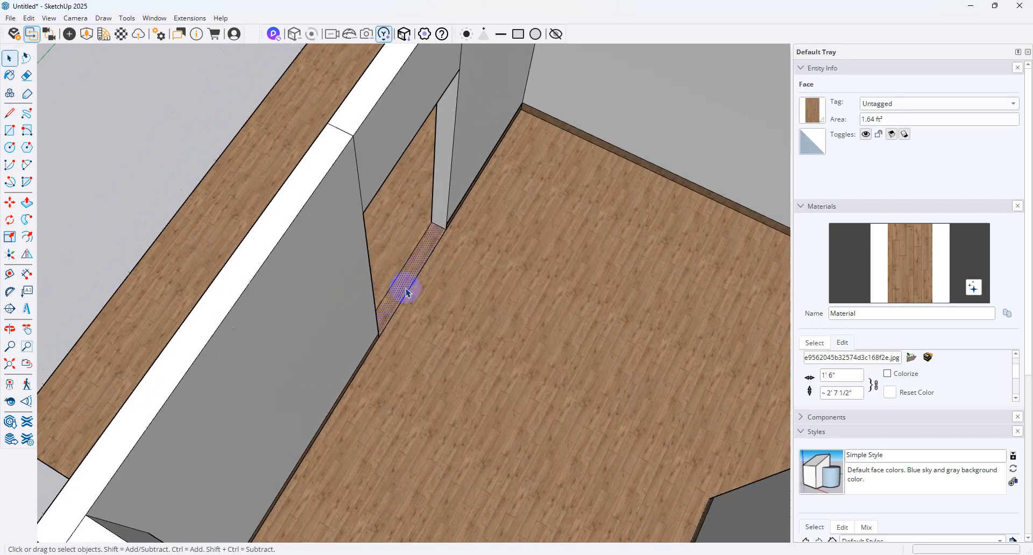
pyautogui.doubleClick(408, 293)
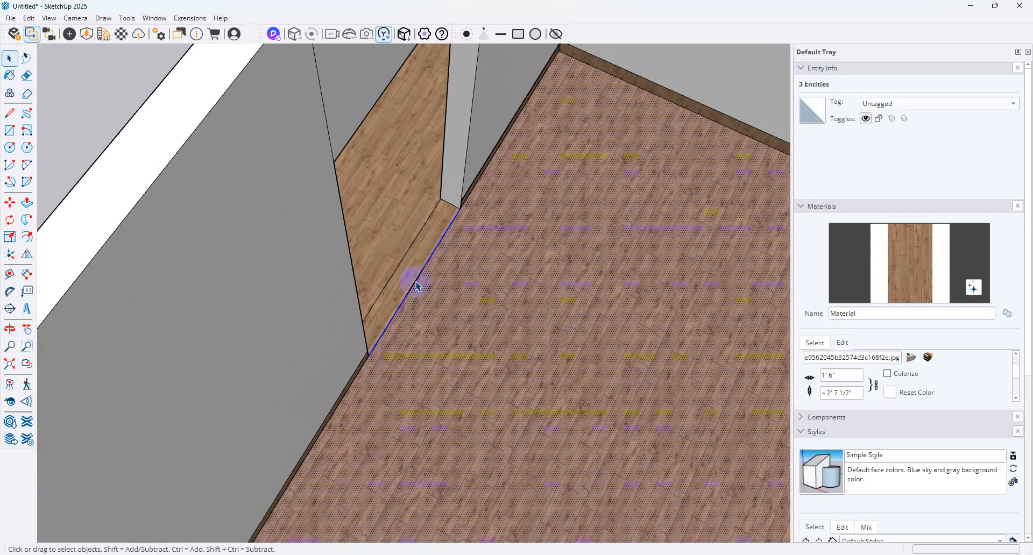
pyautogui.click(415, 281)
pyautogui.press('Delete')
pyautogui.click(420, 289)
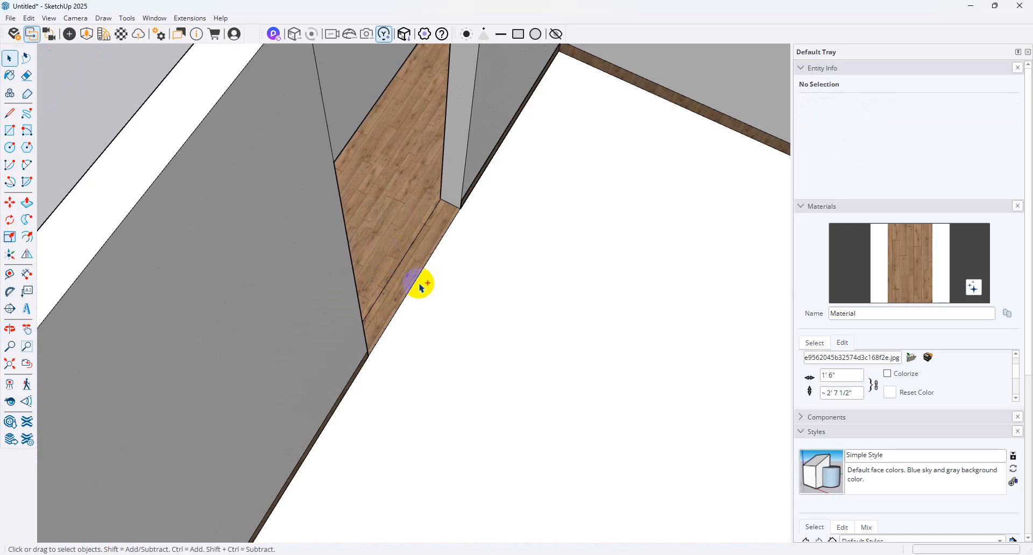
pyautogui.hotkey('ctrl', 'z')
pyautogui.scroll(-10, 376, 288)
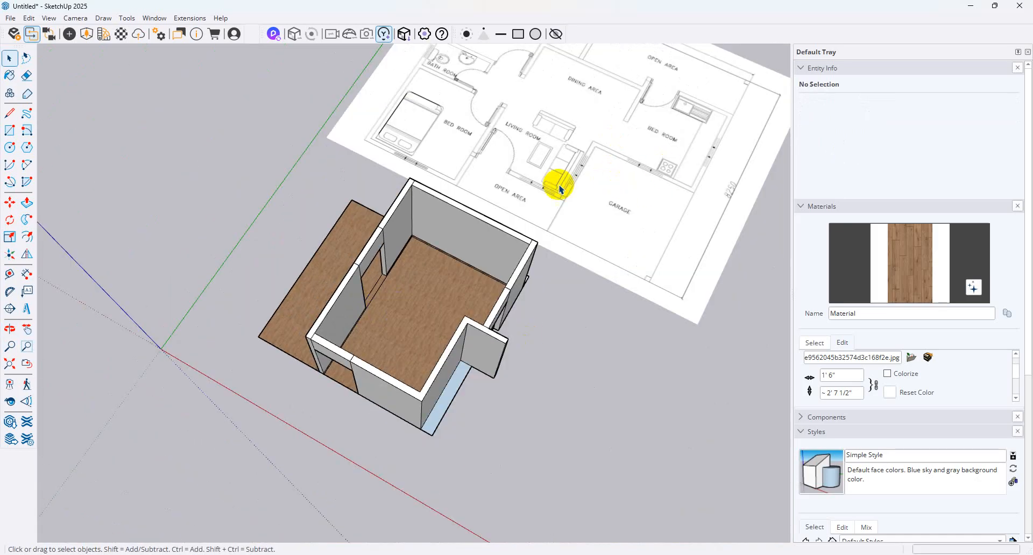
pyautogui.scroll(10, 380, 288)
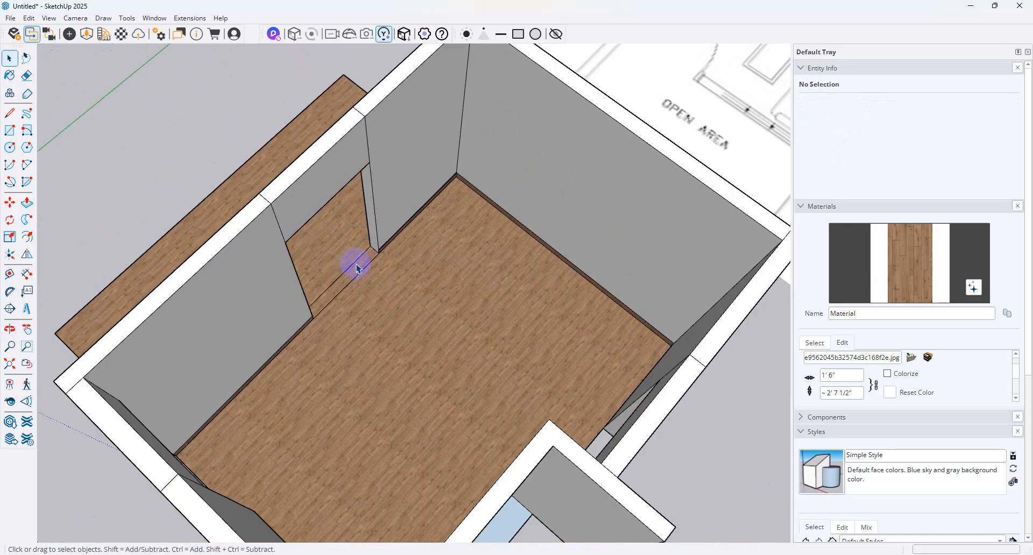
pyautogui.moveTo(356, 267); pyautogui.dragTo(595, 259, button='middle')
pyautogui.scroll(4, 571, 253)
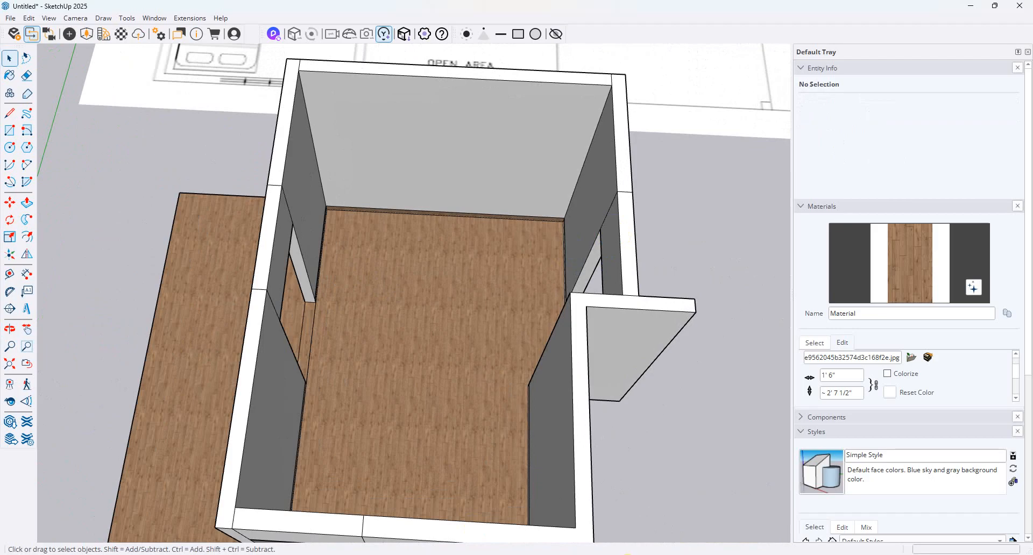
pyautogui.click(544, 554)
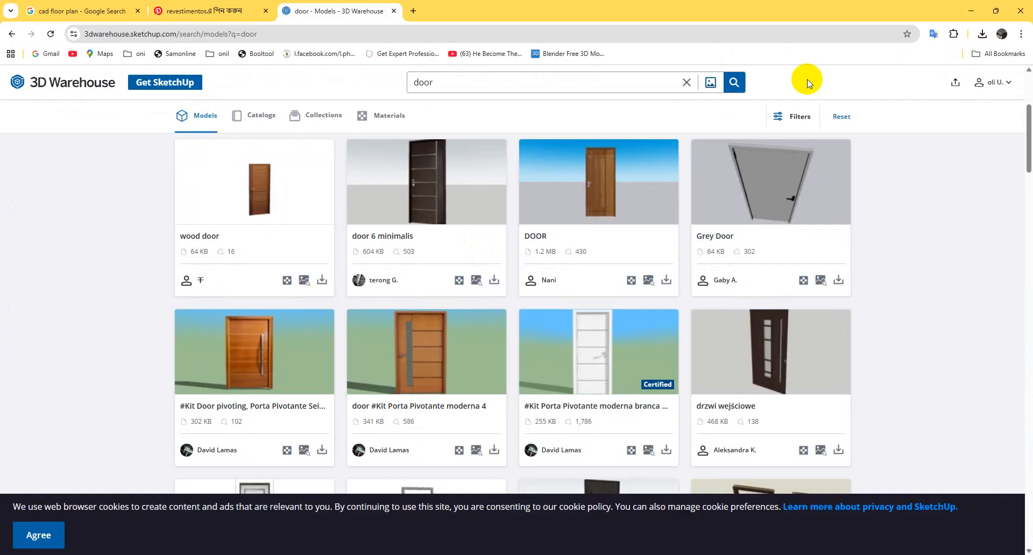
pyautogui.click(971, 17)
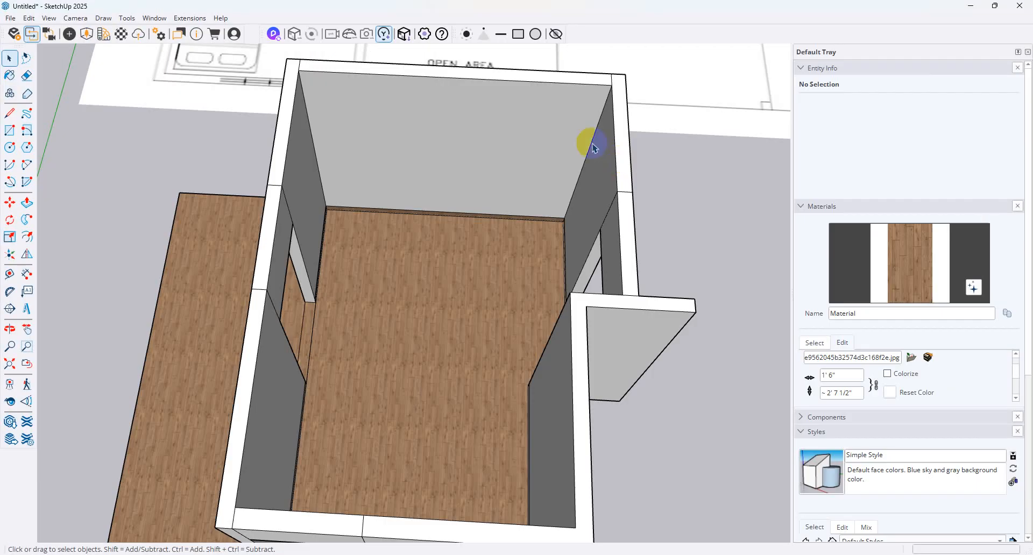
# Import the SketchUp file wood+door from the Downloads folder and place the door inside the room
pyautogui.click(10, 18)
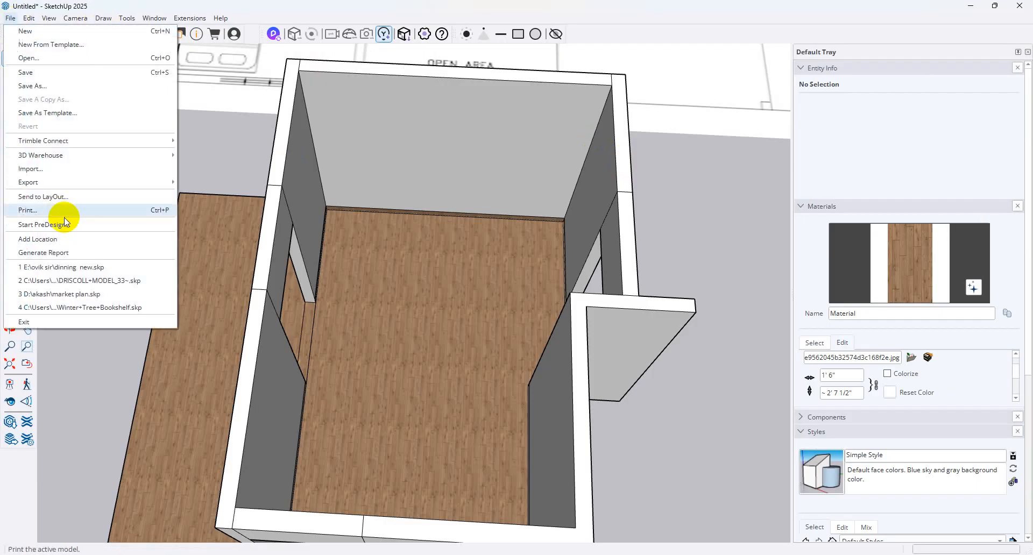
pyautogui.click(53, 171)
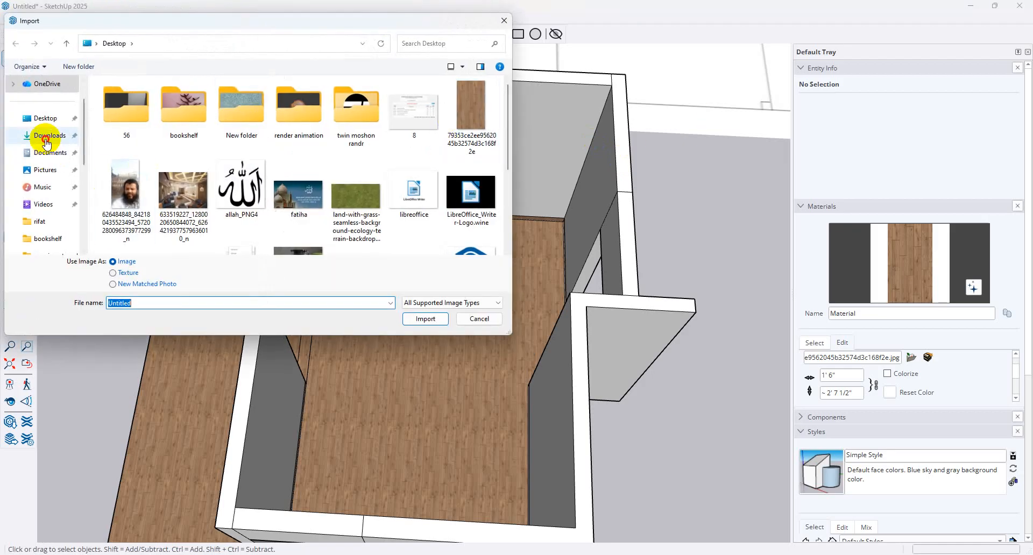
pyautogui.click(49, 135)
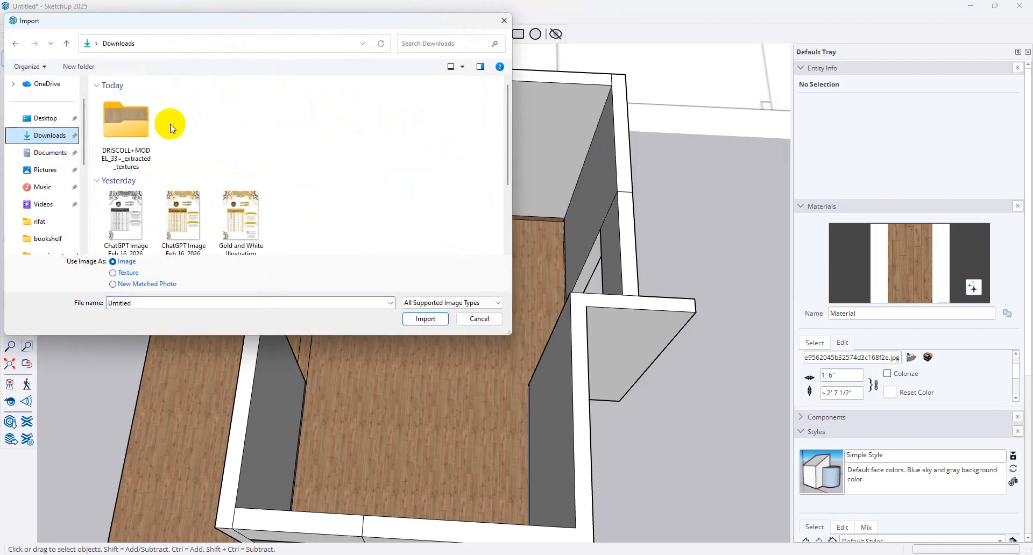
pyautogui.click(424, 303)
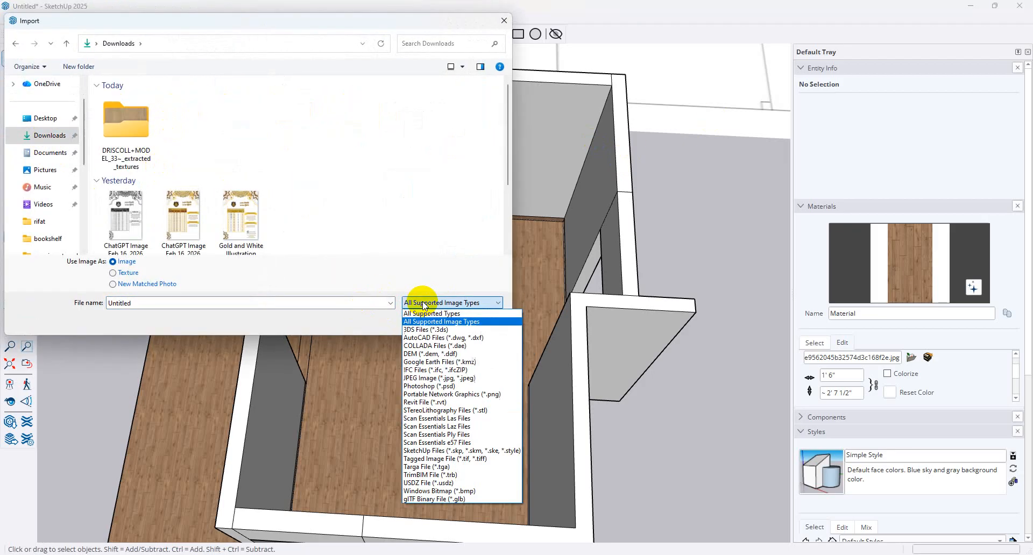
pyautogui.click(462, 451)
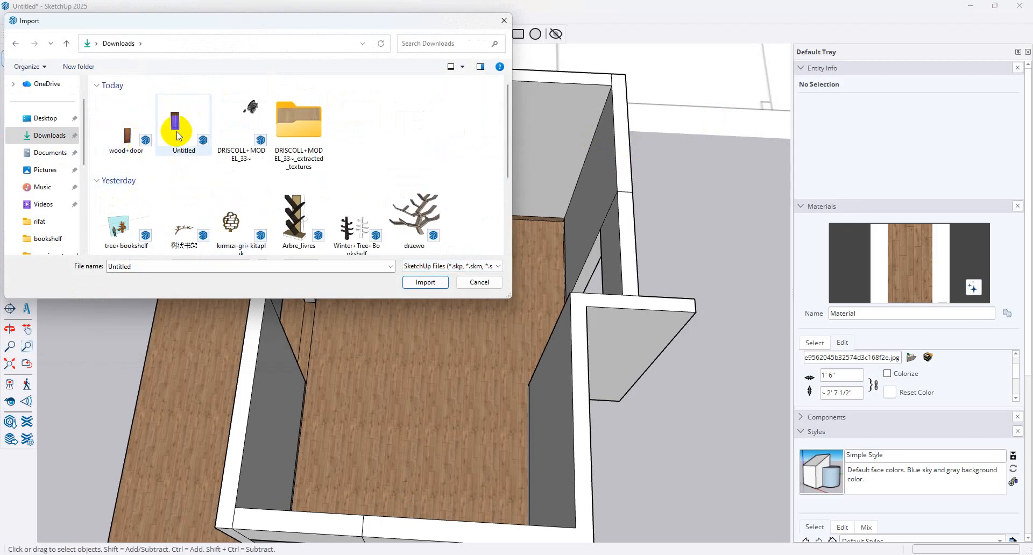
pyautogui.doubleClick(130, 142)
pyautogui.click(473, 322)
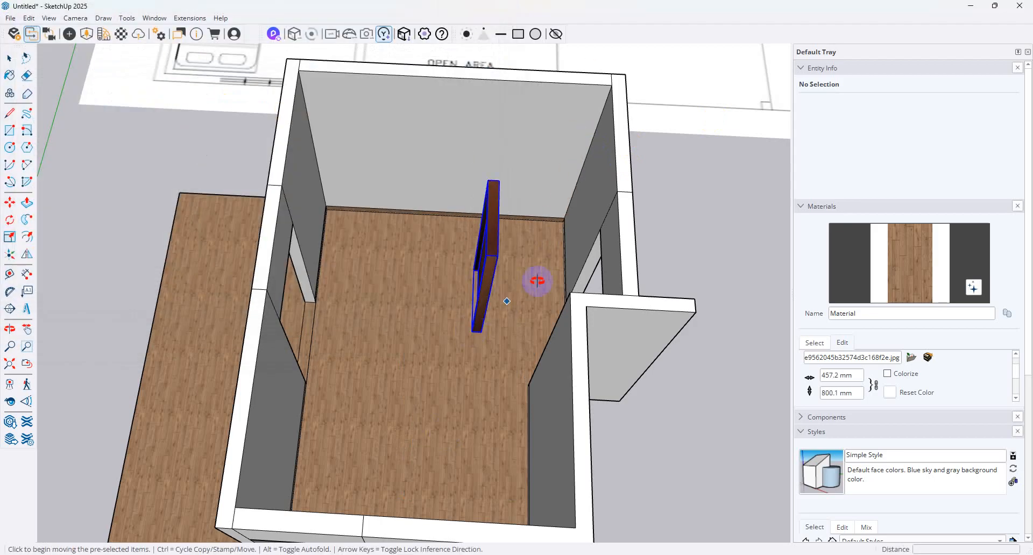
# Move the door by its upper corner to the matching upper corner of the doorway opening beside the projecting wall
pyautogui.moveTo(537, 282); pyautogui.dragTo(552, 238, button='middle')
pyautogui.scroll(2, 552, 239)
pyautogui.click(421, 184)
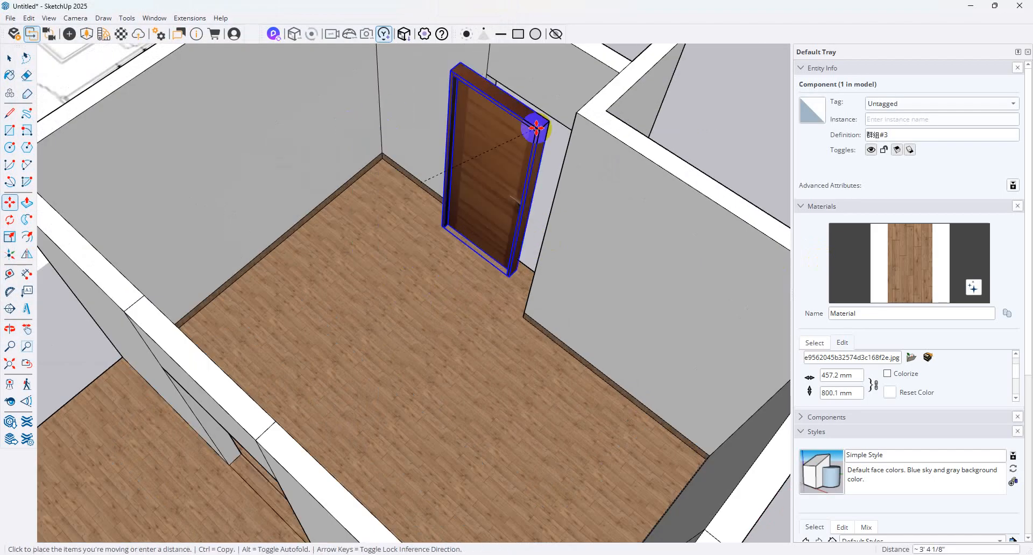
pyautogui.moveTo(534, 130); pyautogui.dragTo(554, 87, button='middle')
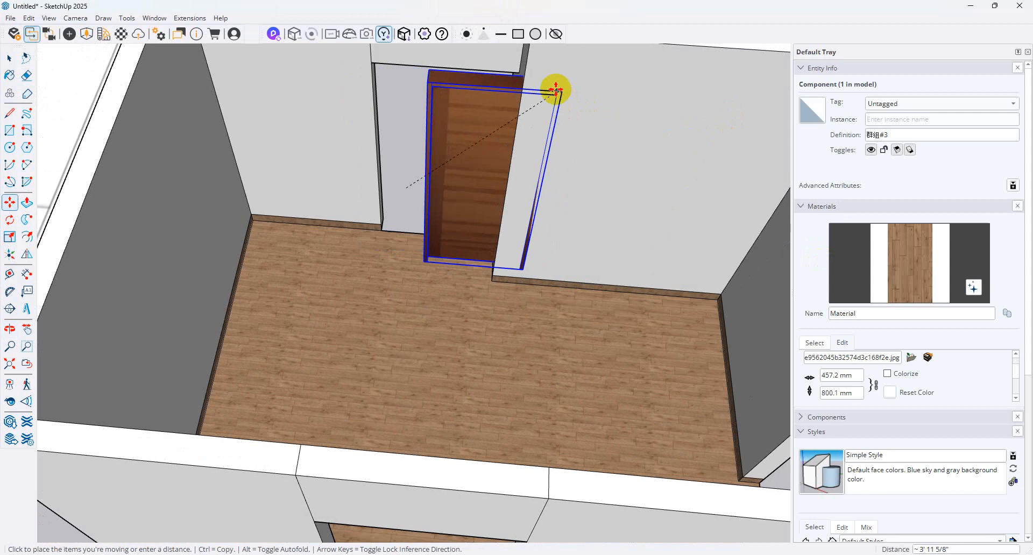
pyautogui.click(524, 73)
# Scale the door's width along the green axis to fill the doorway opening
pyautogui.click(10, 236)
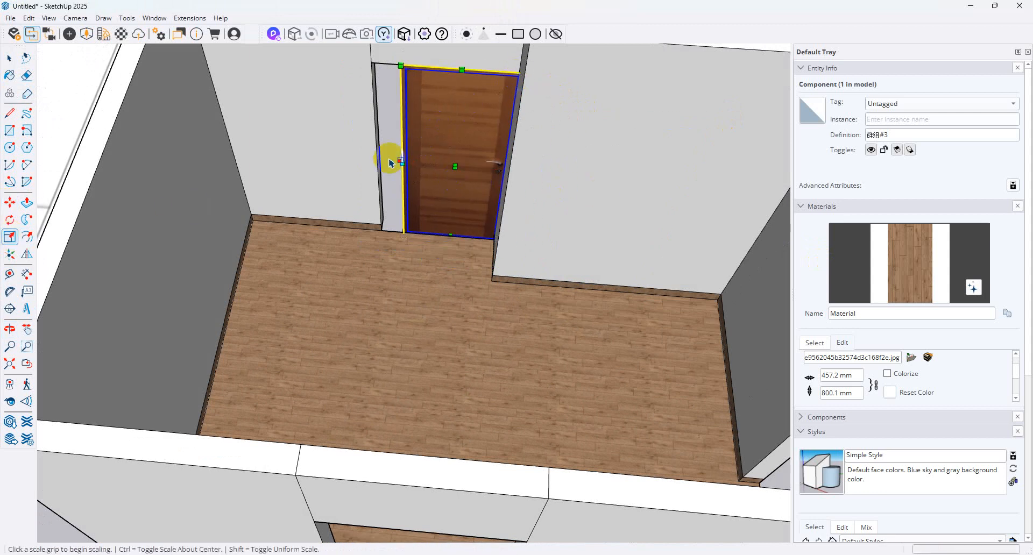
pyautogui.moveTo(403, 155); pyautogui.dragTo(385, 155)
pyautogui.moveTo(403, 196); pyautogui.dragTo(471, 163, button='middle')
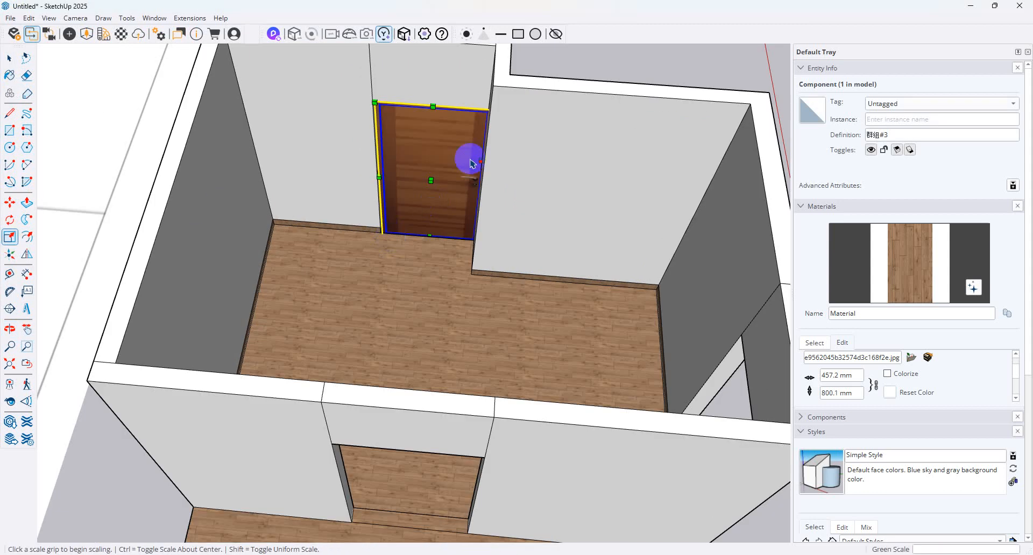
# Adjust the door's placement within the wall opening using the Move tool
pyautogui.click(10, 202)
pyautogui.moveTo(53, 191); pyautogui.dragTo(234, 207, button='middle')
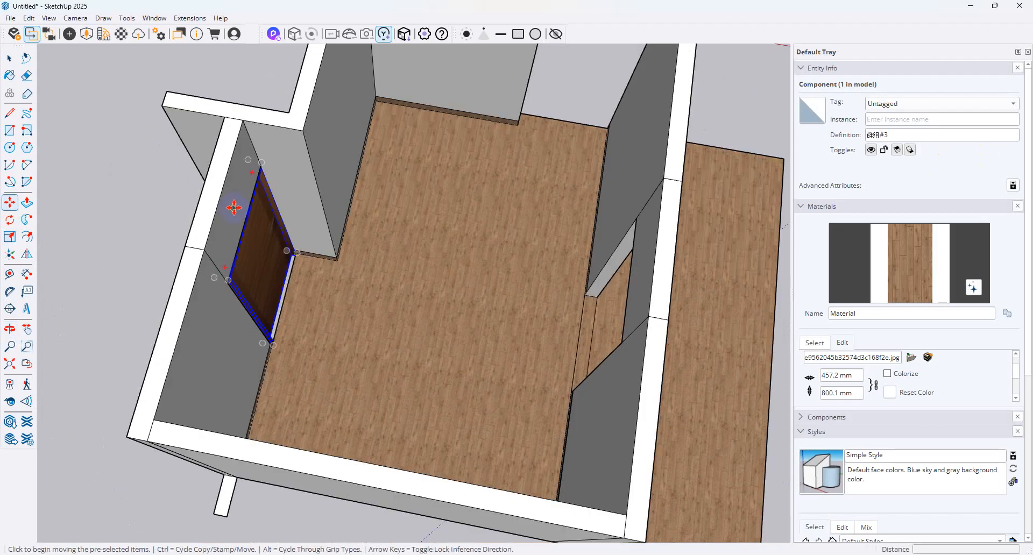
pyautogui.click(247, 175)
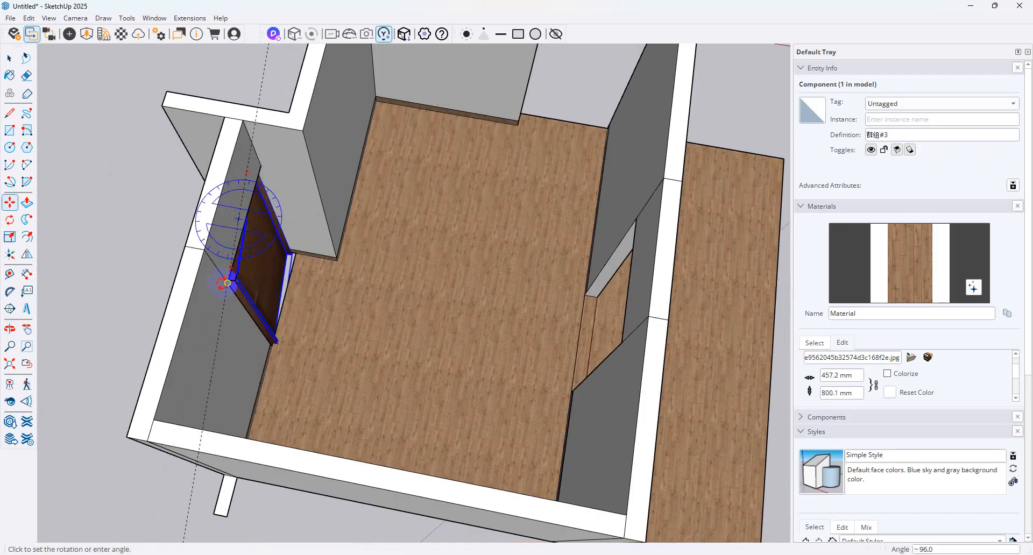
pyautogui.click(231, 254)
pyautogui.moveTo(256, 294); pyautogui.dragTo(235, 488, button='middle')
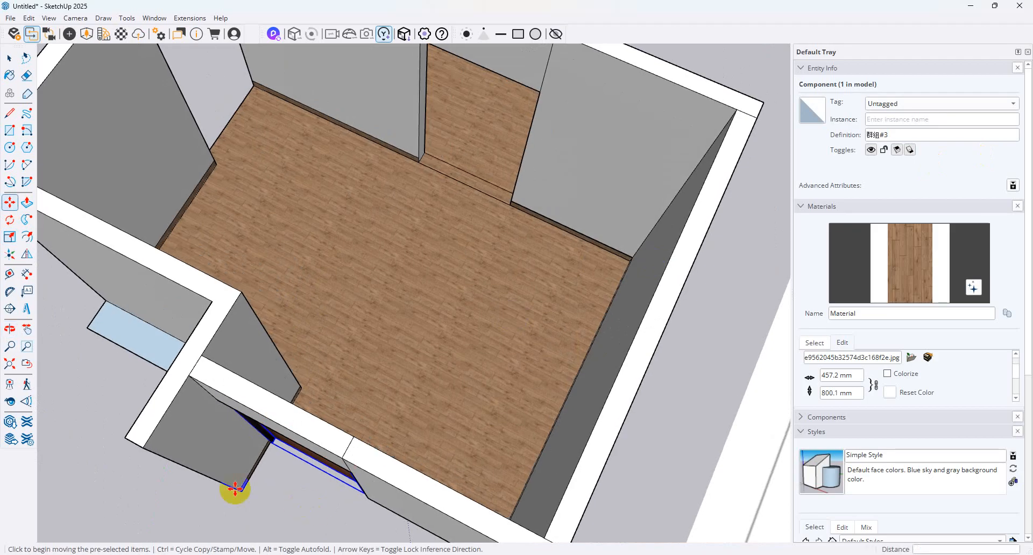
pyautogui.scroll(-2, 407, 371)
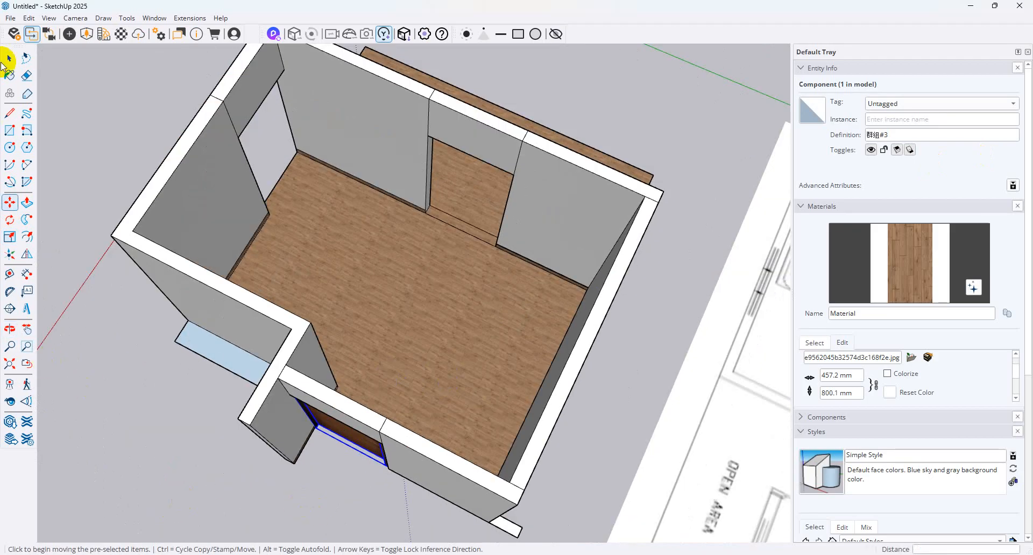
# Import the SketchUp file Untitled from the Downloads folder and place its wooden door inside the room near the open doorway
pyautogui.click(9, 58)
pyautogui.click(526, 235)
pyautogui.moveTo(525, 235); pyautogui.dragTo(148, 239, button='middle')
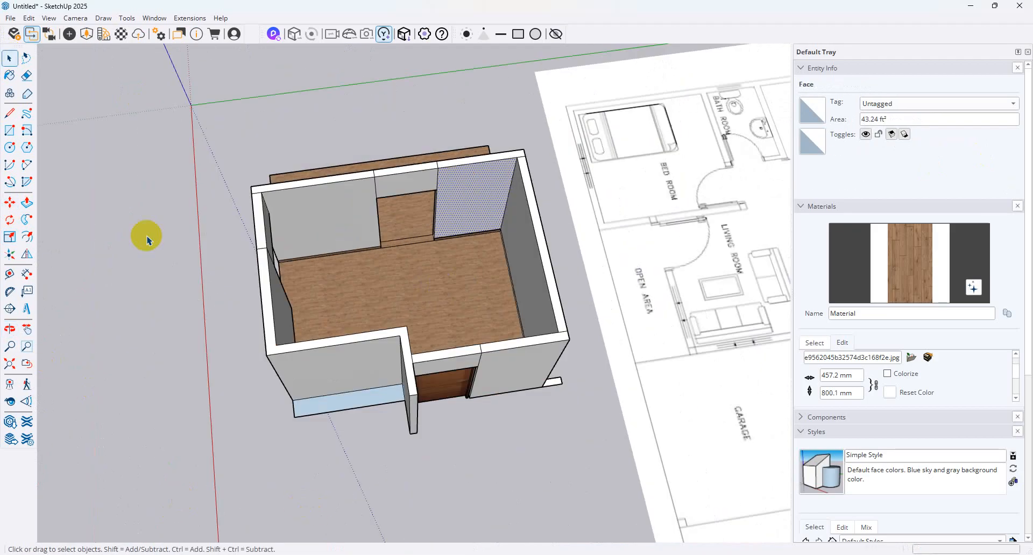
pyautogui.click(10, 18)
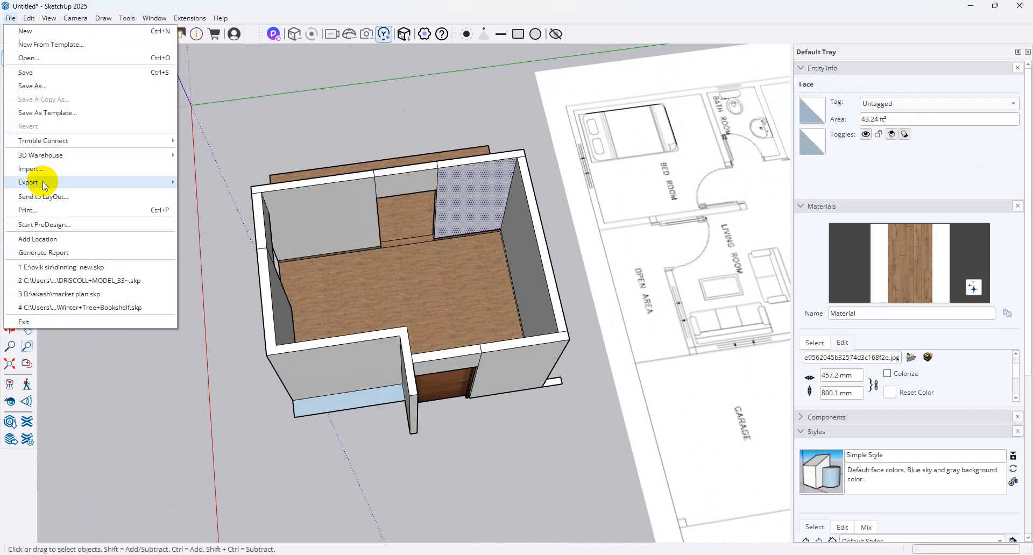
pyautogui.click(40, 167)
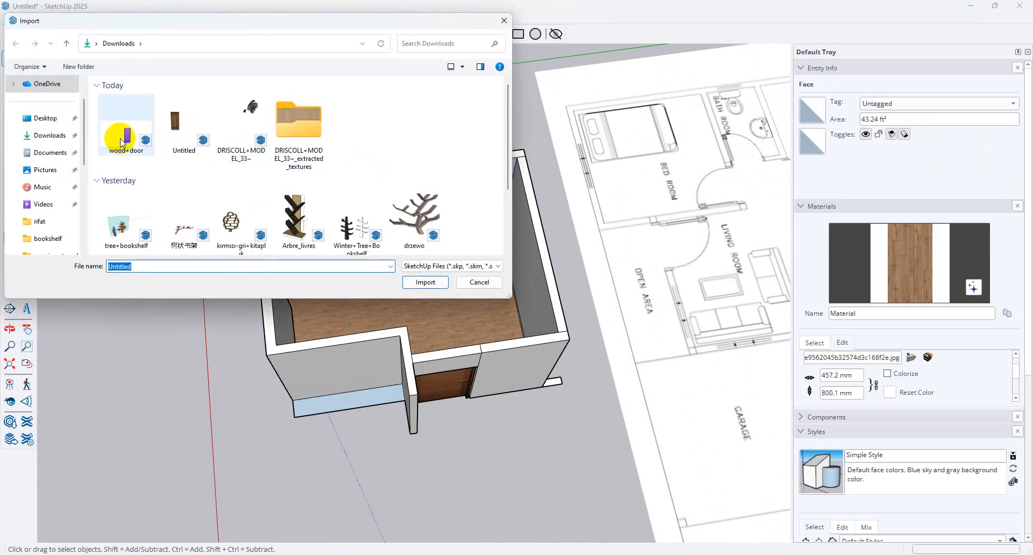
pyautogui.doubleClick(170, 135)
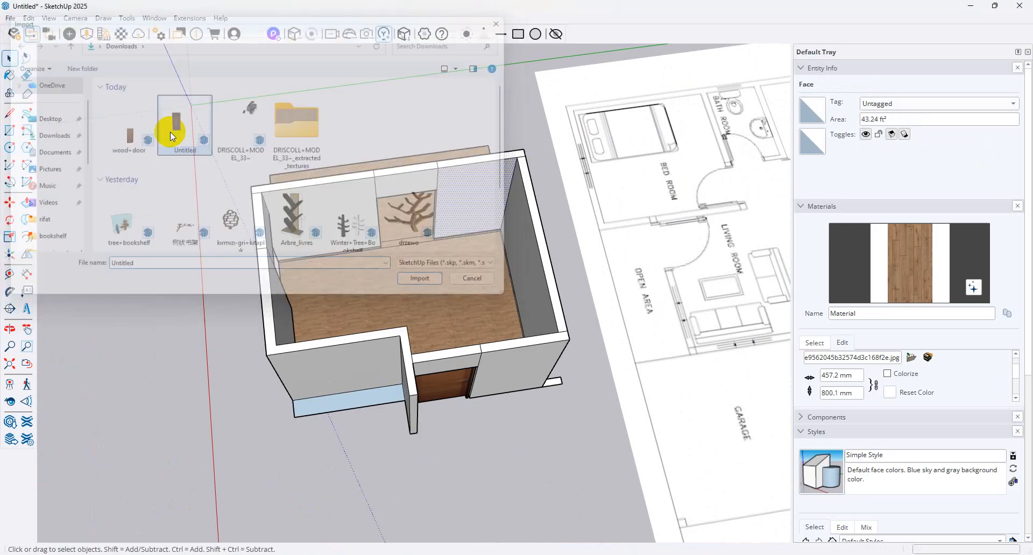
pyautogui.scroll(6, 323, 290)
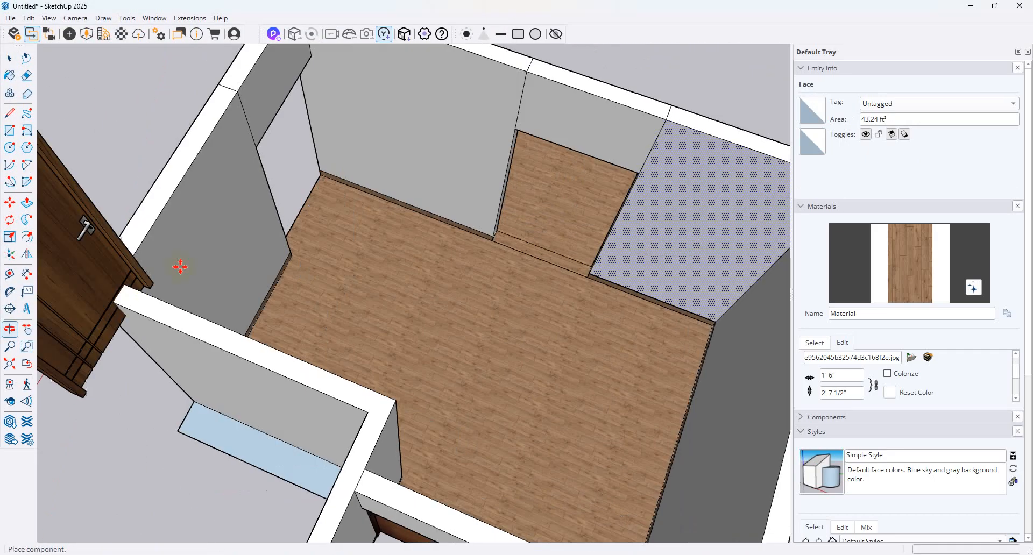
pyautogui.click(343, 264)
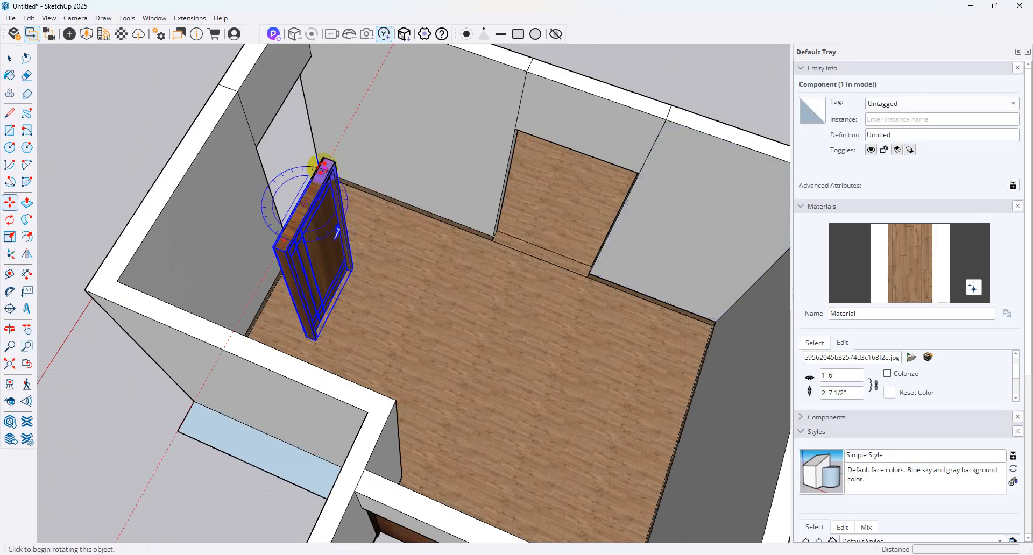
# Rotate the new door and move its lower corner to the lower corner of the empty doorway beside it
pyautogui.click(322, 167)
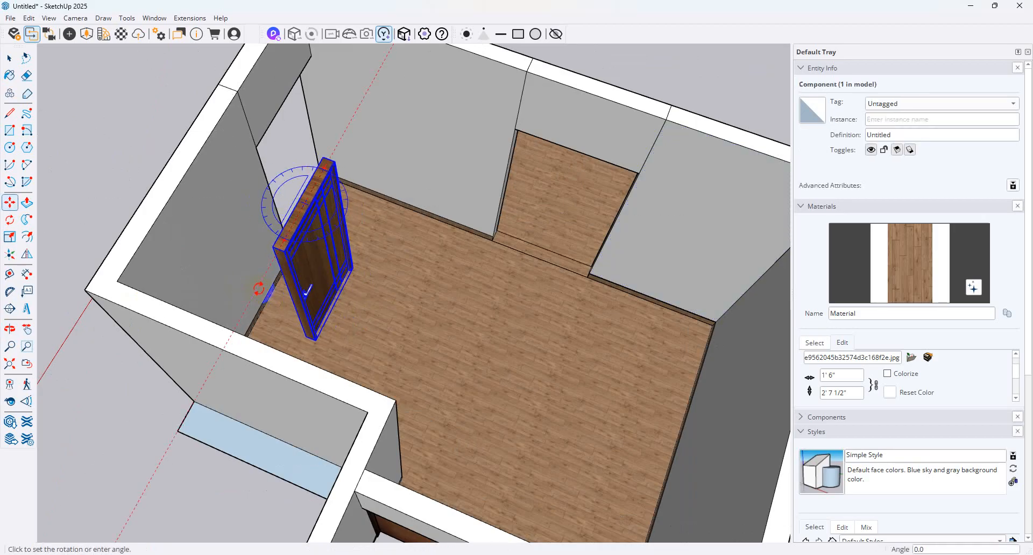
pyautogui.click(253, 285)
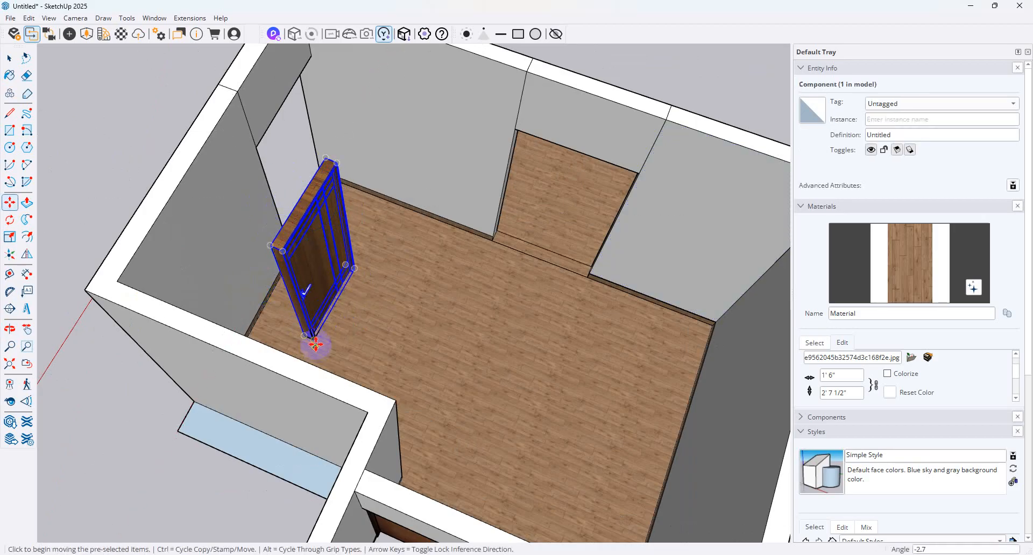
pyautogui.click(316, 344)
pyautogui.click(288, 263)
# Straighten the door's rotation to line up with the wall and snap its upper corner to the doorway's upper corner
pyautogui.moveTo(369, 249); pyautogui.dragTo(161, 220, button='middle')
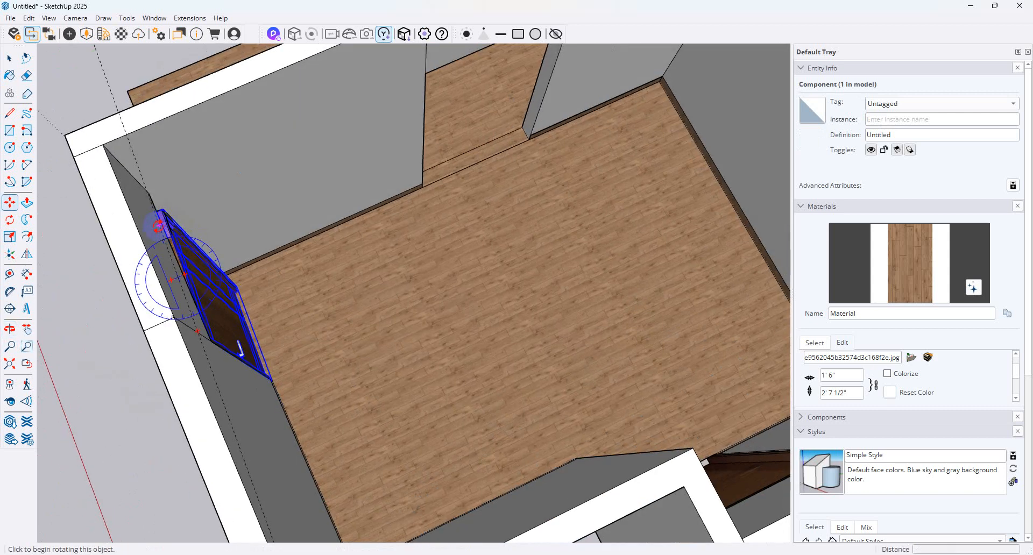
pyautogui.click(159, 226)
pyautogui.click(155, 225)
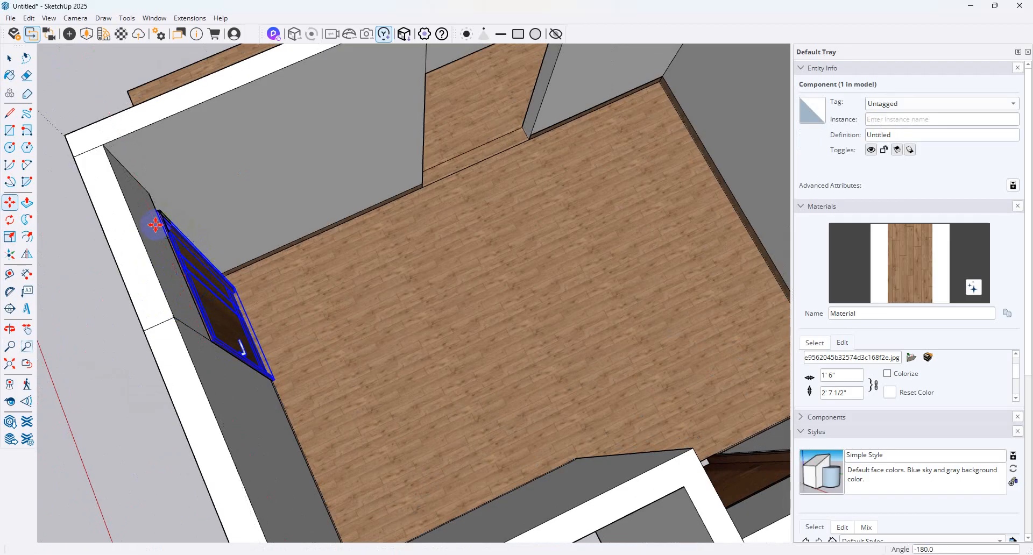
pyautogui.click(160, 210)
pyautogui.click(150, 193)
# Scale the door's width by about 1.15 along the red axis to fill the doorway, and clear the selection
pyautogui.moveTo(196, 358); pyautogui.dragTo(509, 326, button='middle')
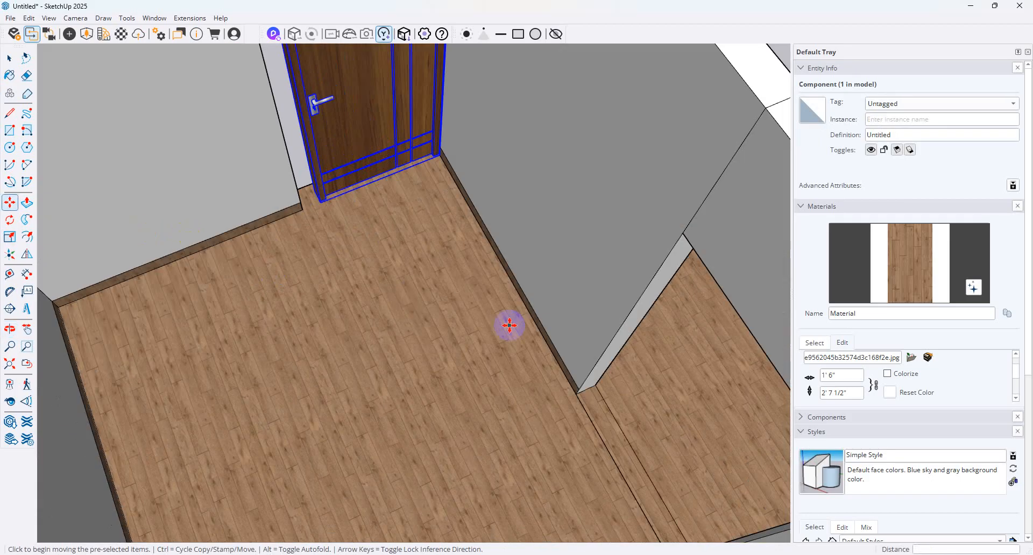
pyautogui.click(7, 240)
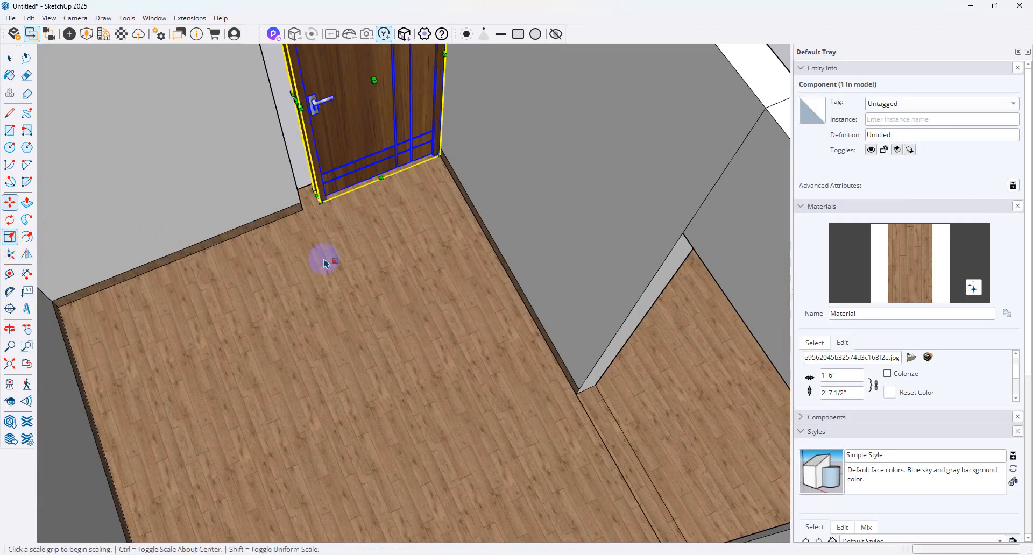
pyautogui.click(297, 103)
pyautogui.click(279, 110)
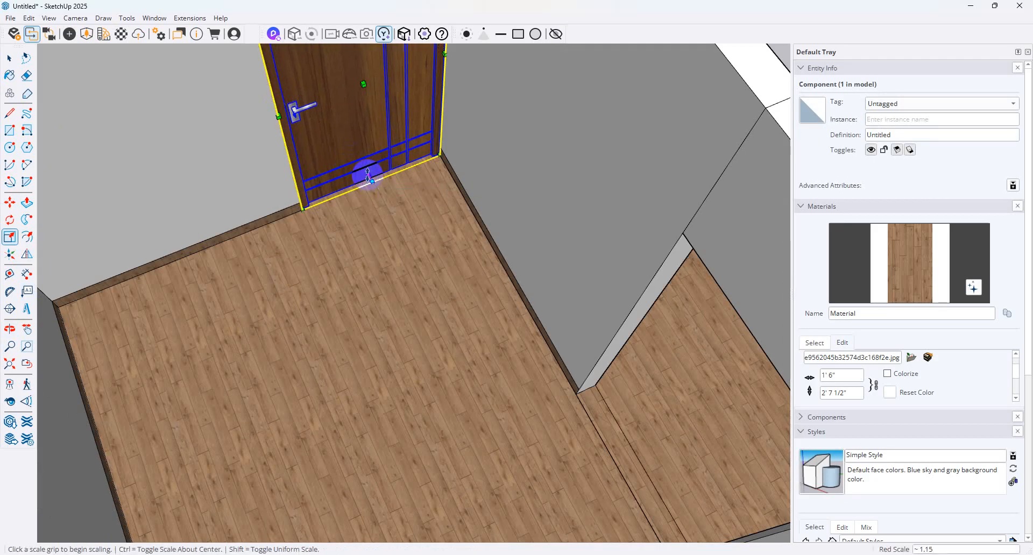
pyautogui.click(368, 178)
pyautogui.click(10, 60)
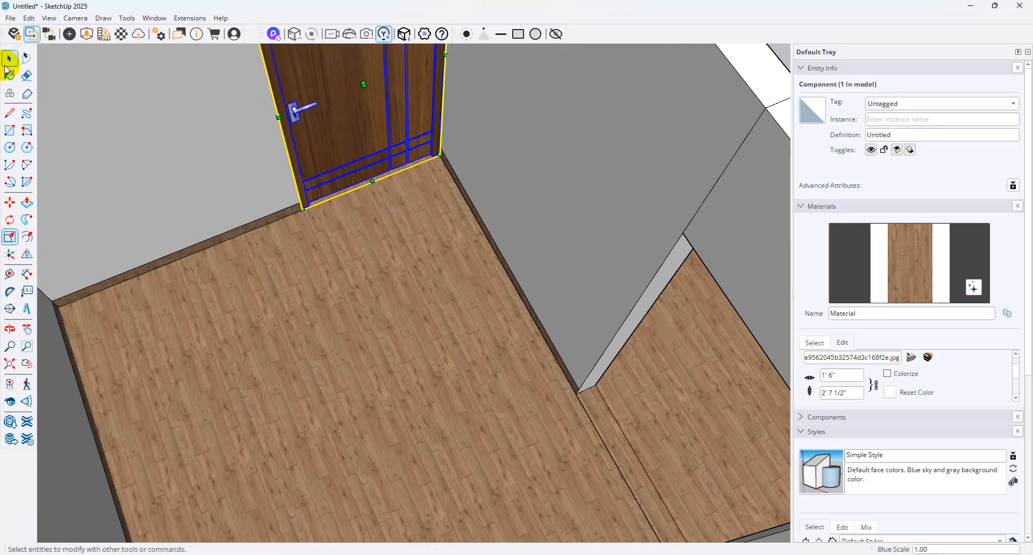
pyautogui.click(283, 258)
pyautogui.moveTo(284, 258); pyautogui.dragTo(482, 422, button='middle')
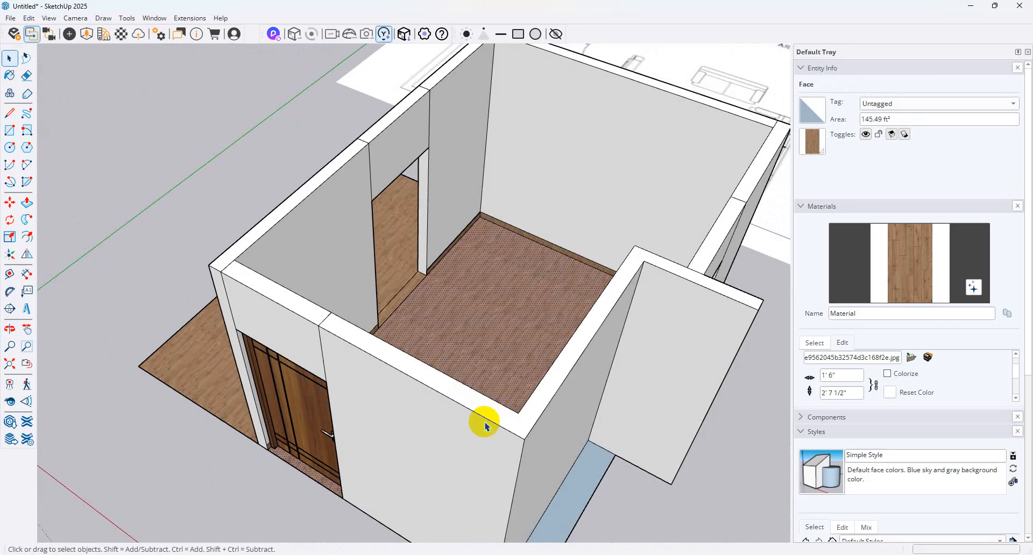
pyautogui.hotkey('ctrl', 't')
# Draw a horizontal line across the outer wall from the doorway's upper corner to the wall's far vertical edge
pyautogui.moveTo(319, 415); pyautogui.dragTo(434, 325, button='middle')
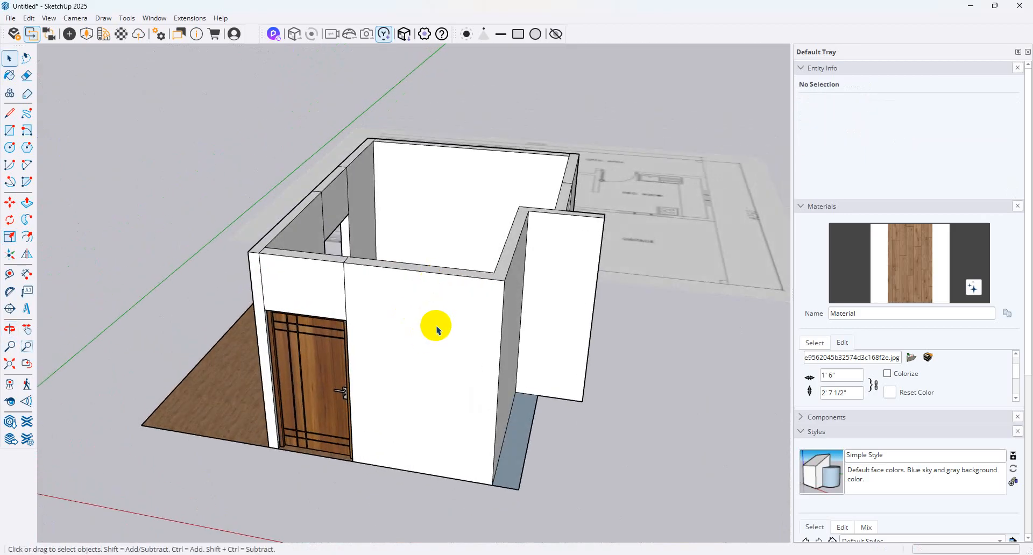
pyautogui.click(10, 112)
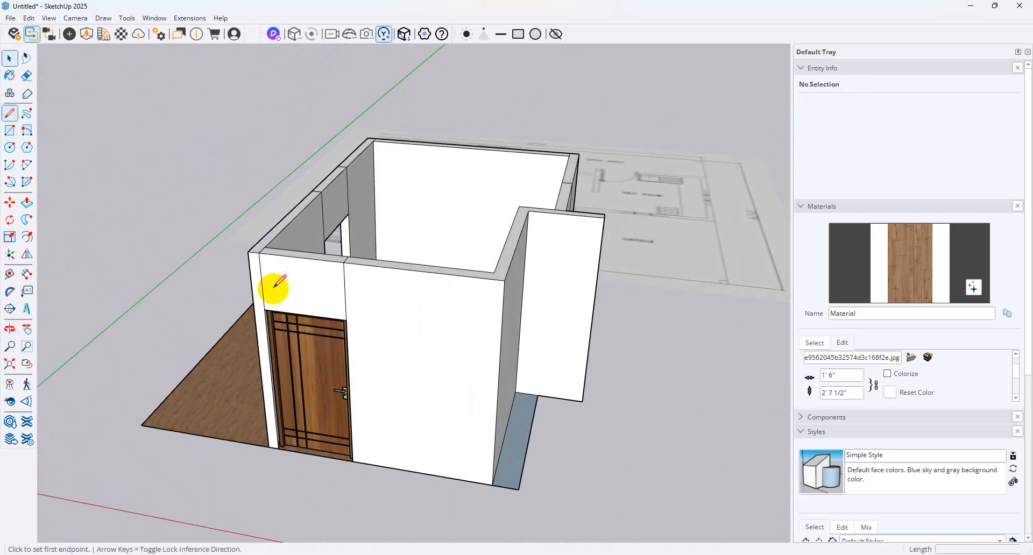
pyautogui.click(346, 321)
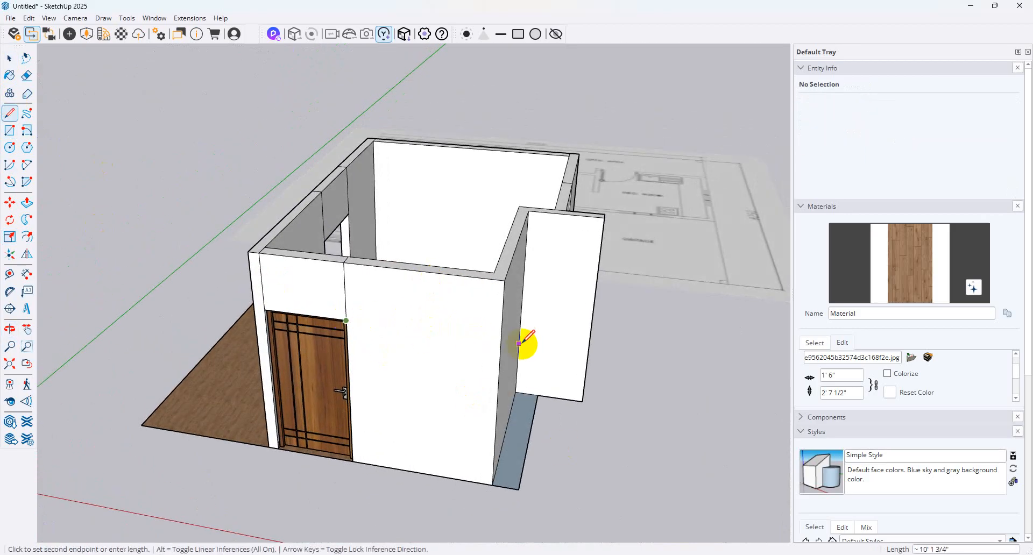
pyautogui.click(501, 340)
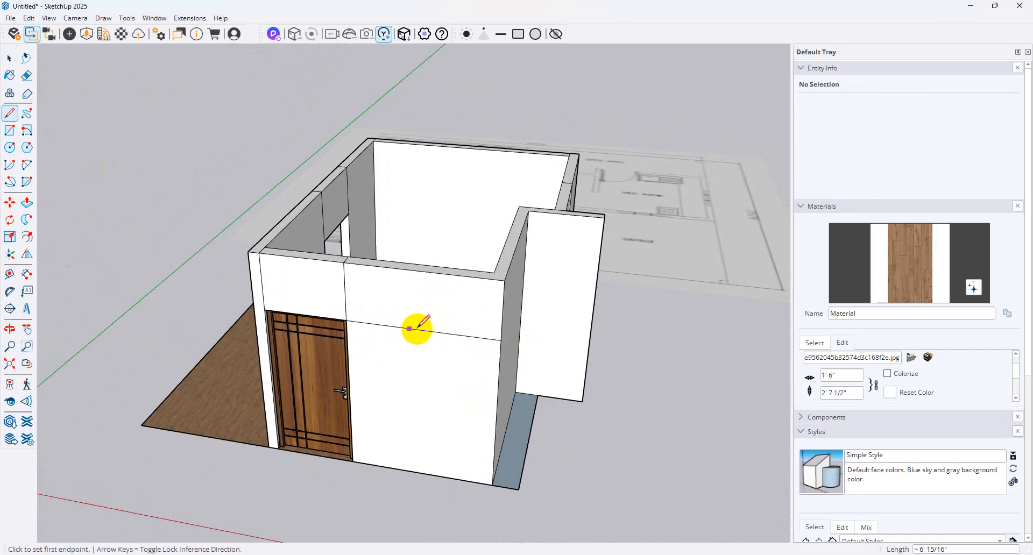
pyautogui.click(422, 330)
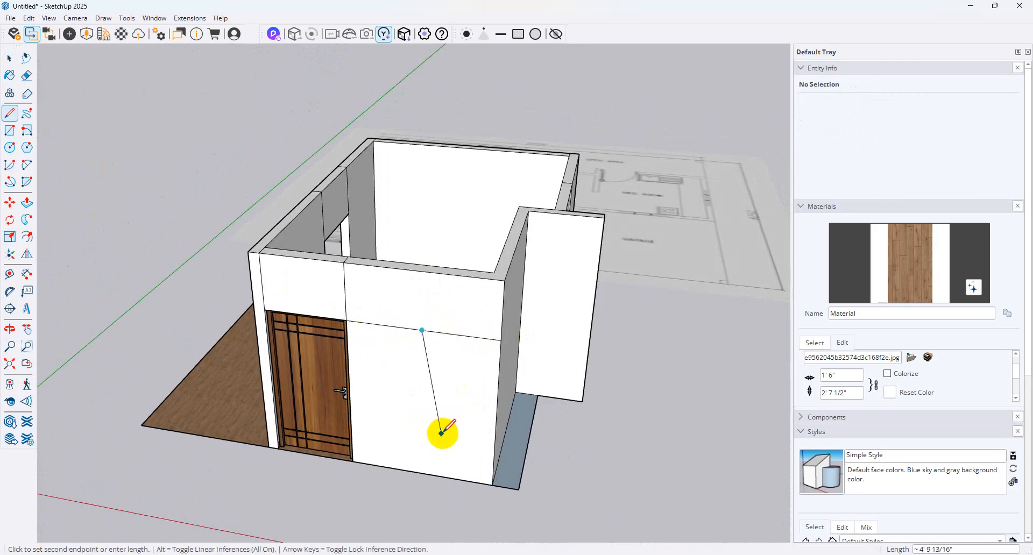
pyautogui.click(9, 131)
pyautogui.click(422, 328)
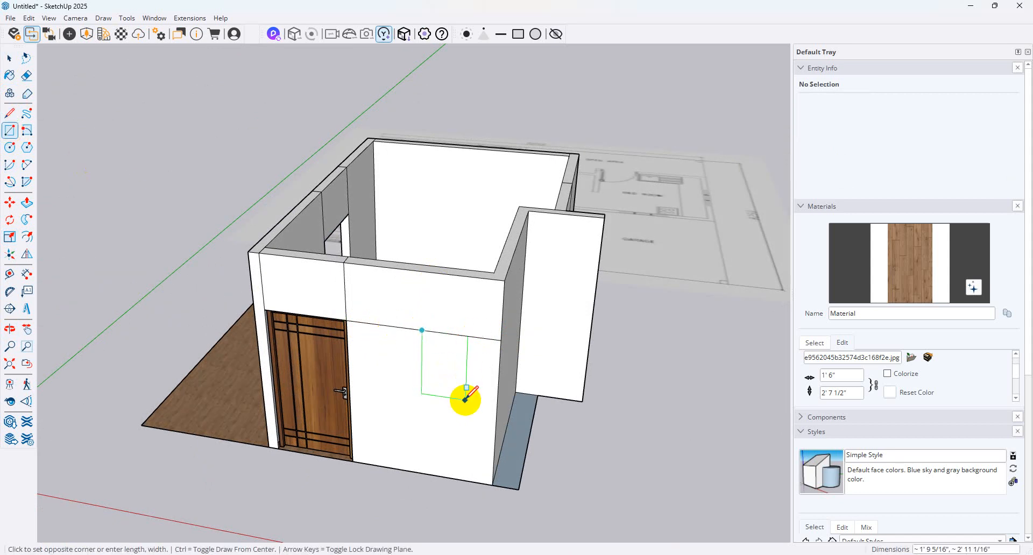
pyautogui.scroll(2, 463, 399)
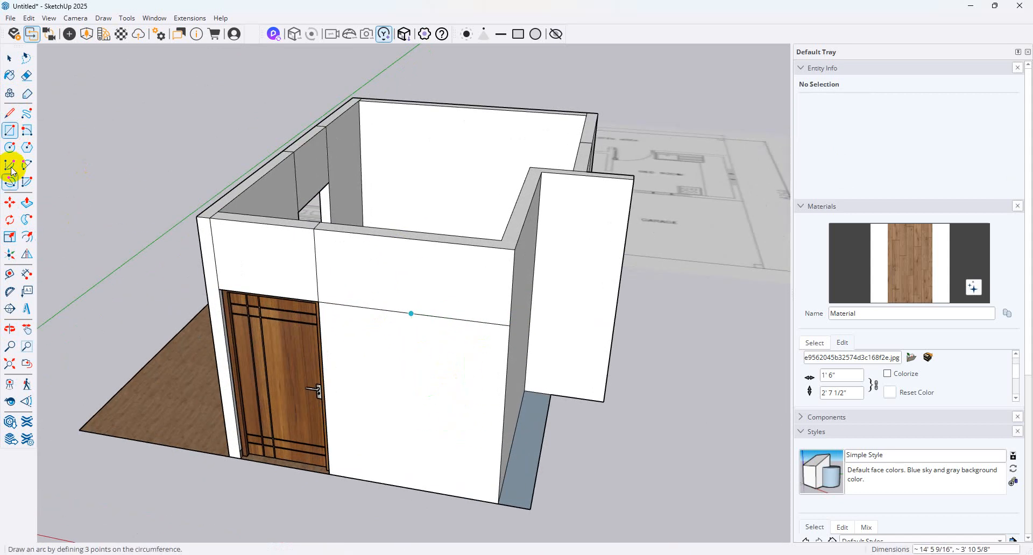
# Draw a 2.5' vertical line upward from the midpoint of the bottom edge of the wall beside the door
pyautogui.click(10, 113)
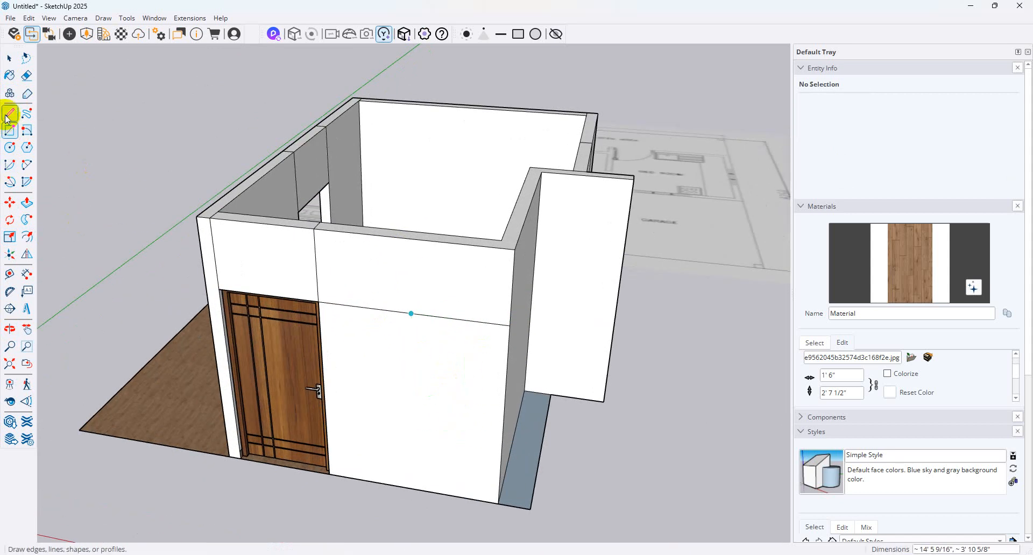
pyautogui.click(411, 489)
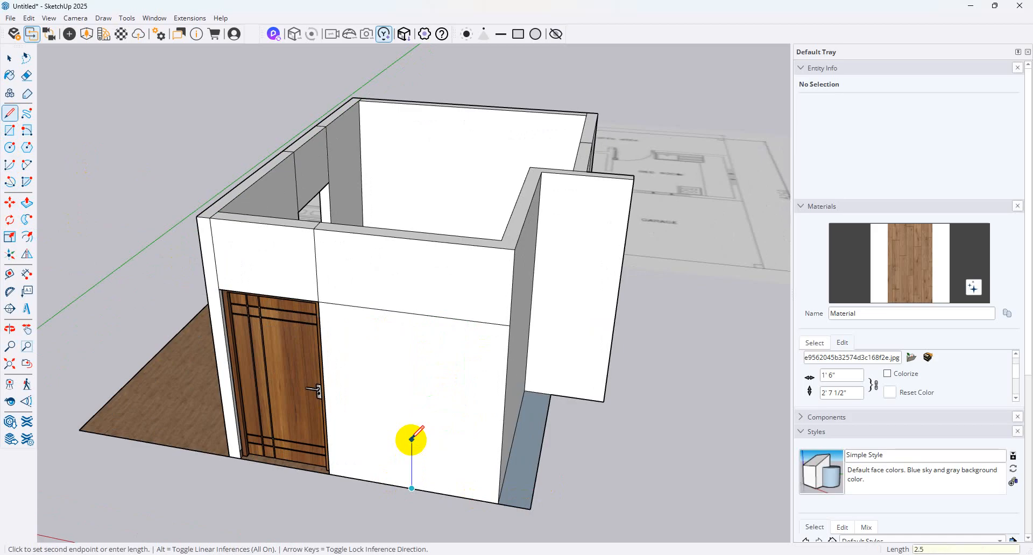
pyautogui.click(412, 431)
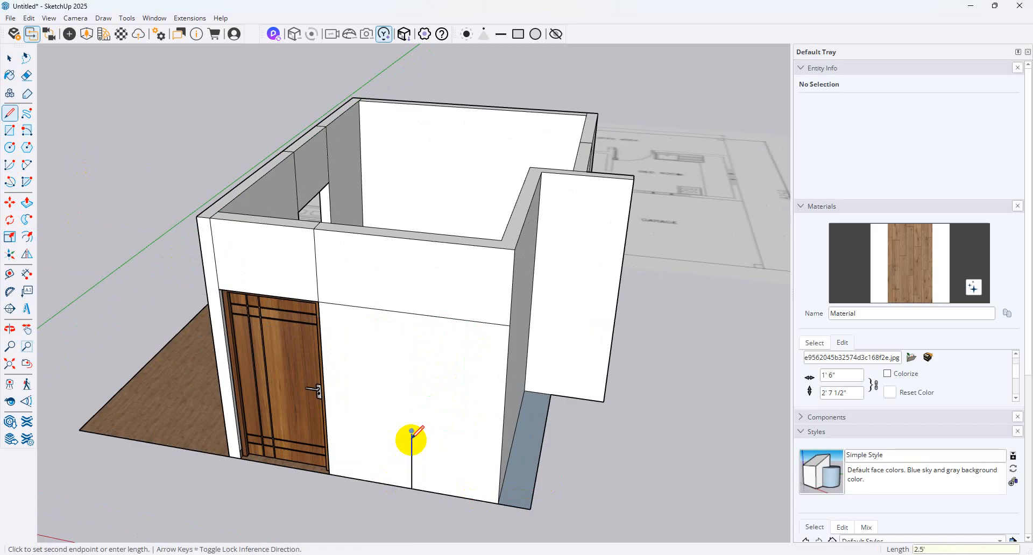
# Draw a half-window outline about 1' 5 5/8" wide and 4' 6" tall from the vertical line's end up to the horizontal line
pyautogui.click(455, 437)
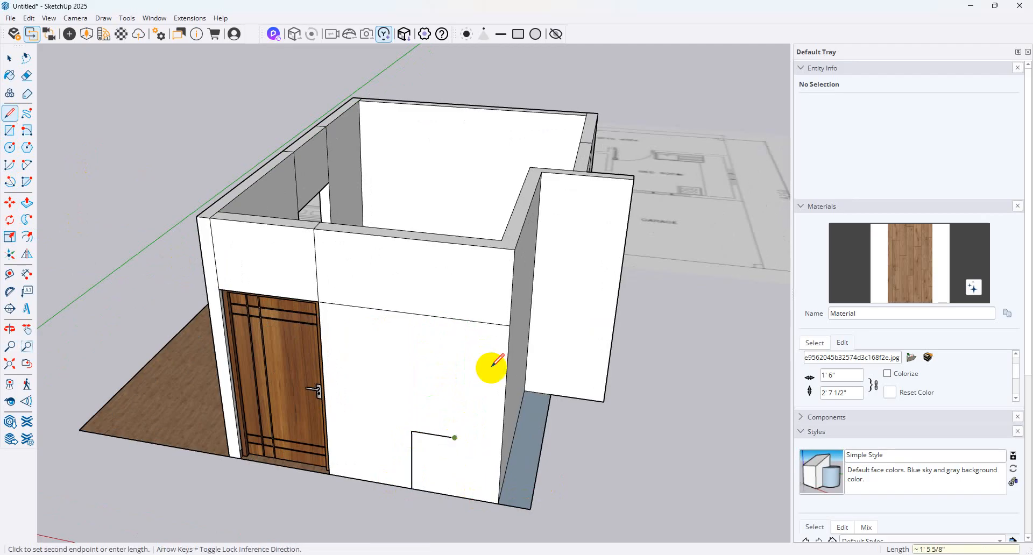
pyautogui.click(458, 319)
pyautogui.click(411, 431)
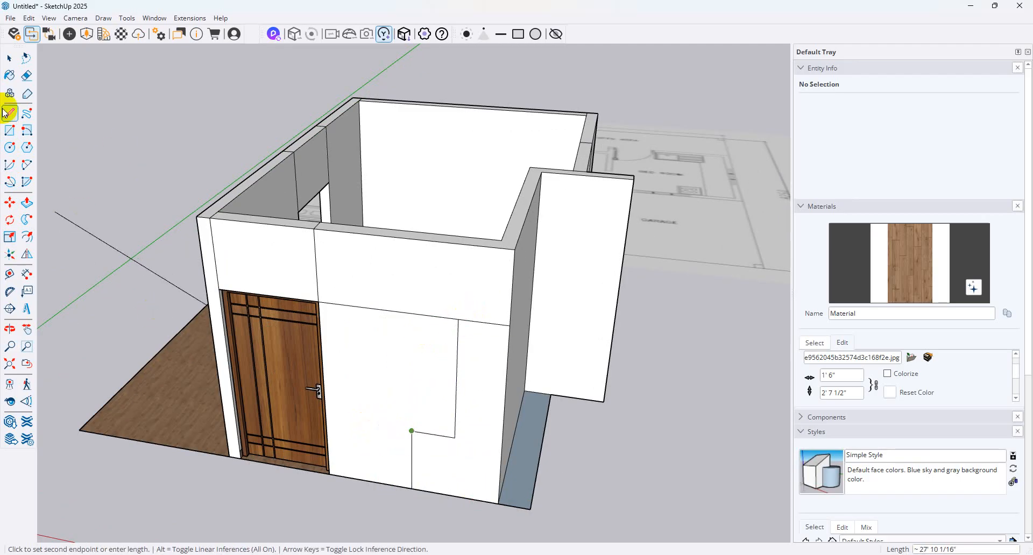
pyautogui.click(419, 314)
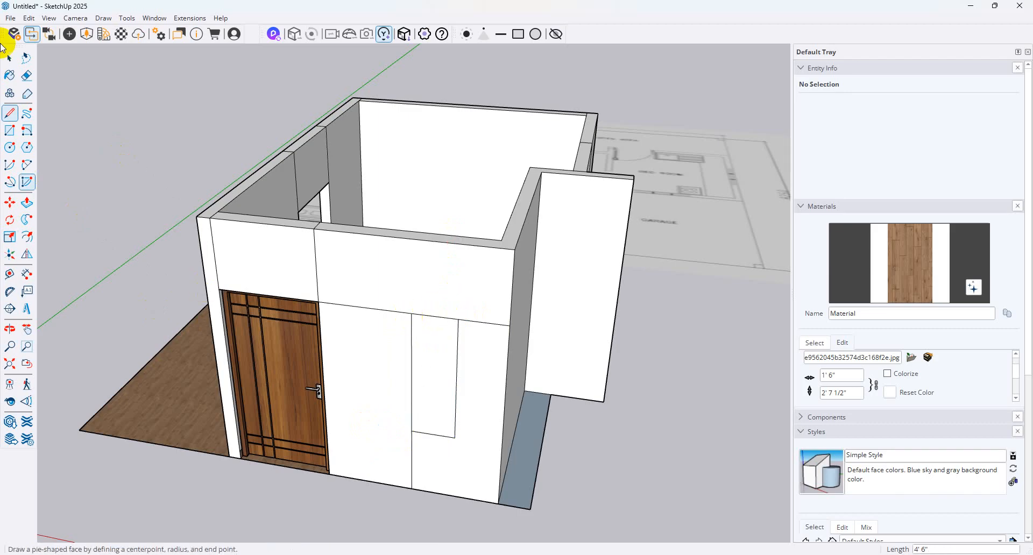
# Copy the half-window face to the other side of the wall's midline and erase the edge dividing the two halves
pyautogui.click(9, 57)
pyautogui.click(425, 399)
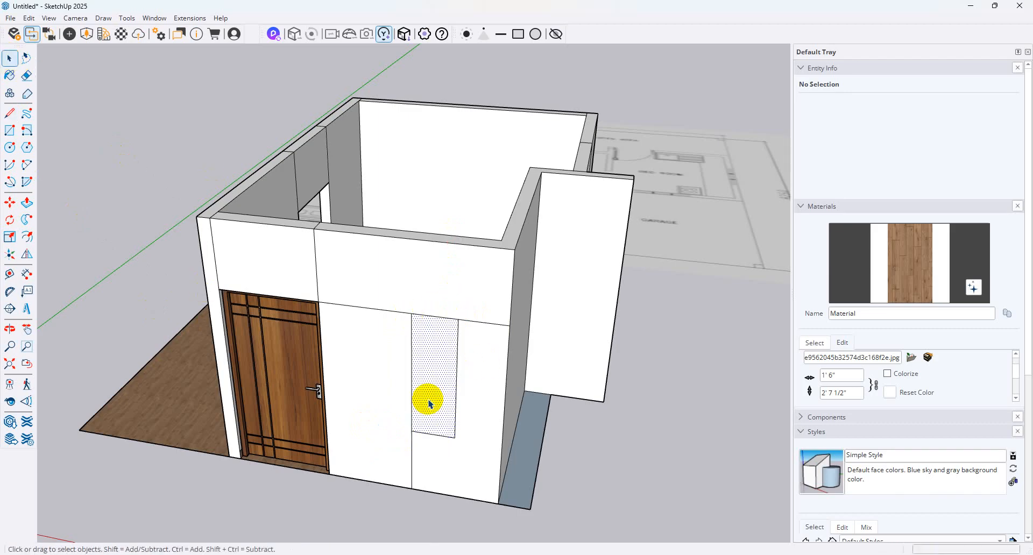
pyautogui.click(9, 202)
pyautogui.click(459, 321)
pyautogui.press('ctrl')
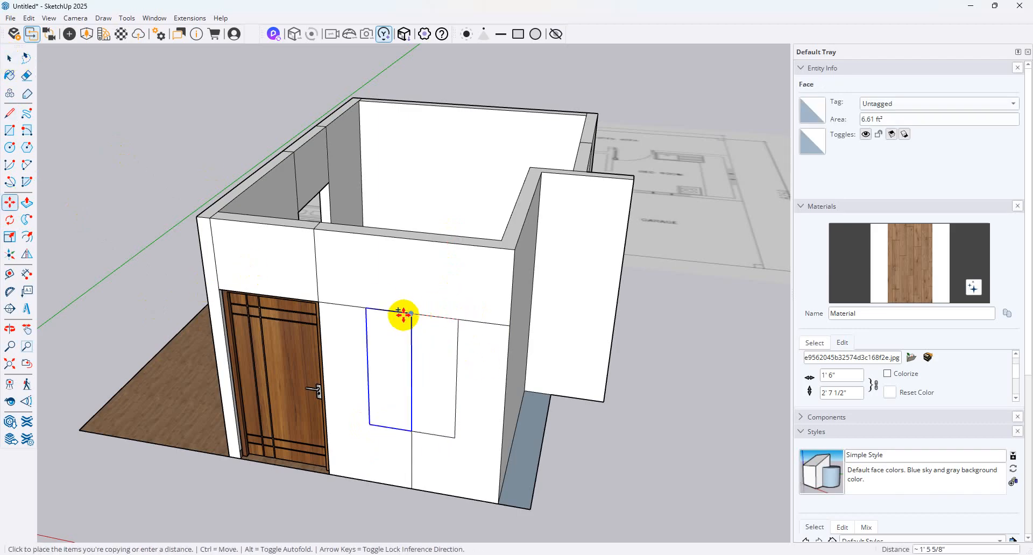
pyautogui.click(411, 316)
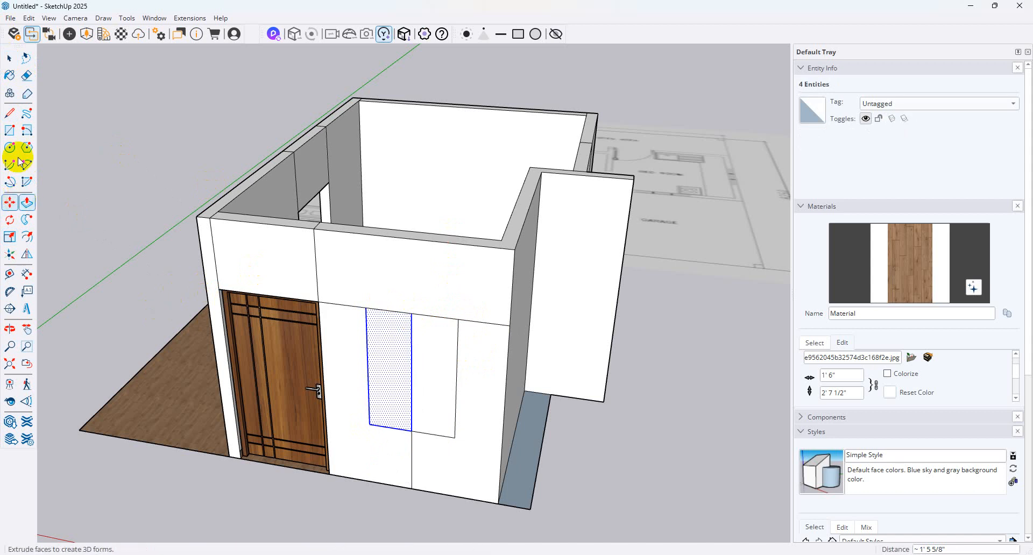
pyautogui.click(26, 75)
pyautogui.click(413, 366)
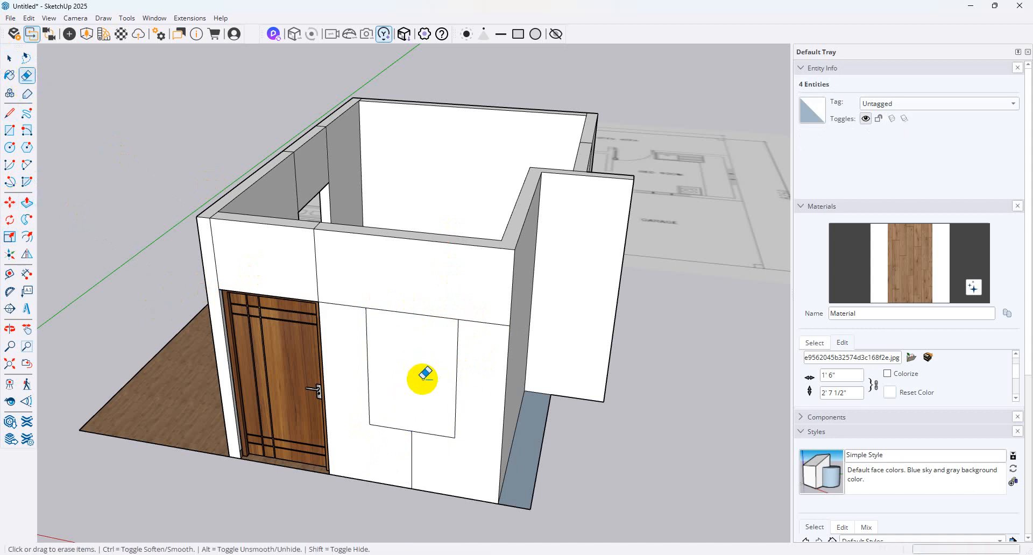
# Push the window face through the full 6 9/16" wall thickness to cut the window opening
pyautogui.click(27, 202)
pyautogui.click(429, 355)
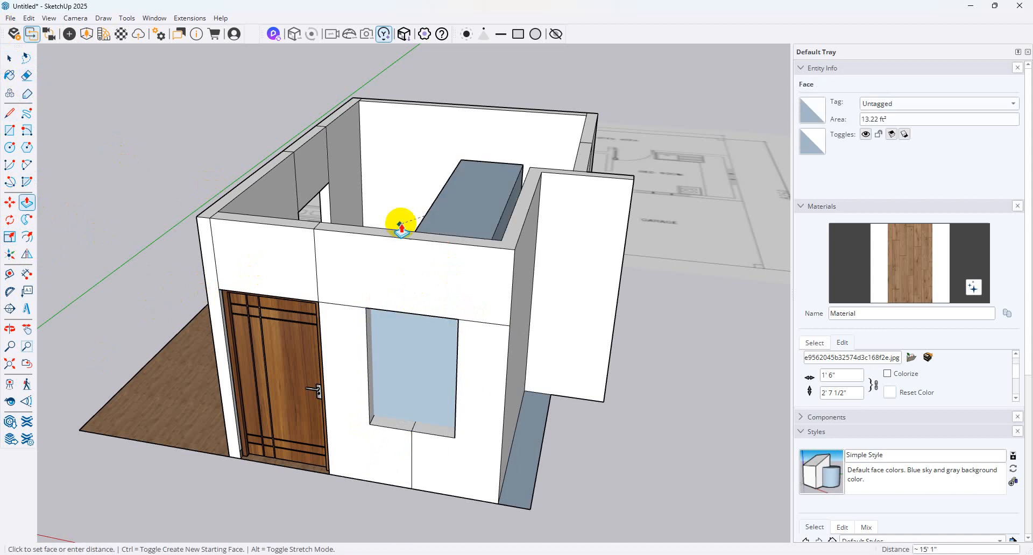
pyautogui.click(410, 230)
pyautogui.moveTo(399, 329); pyautogui.dragTo(424, 361, button='middle')
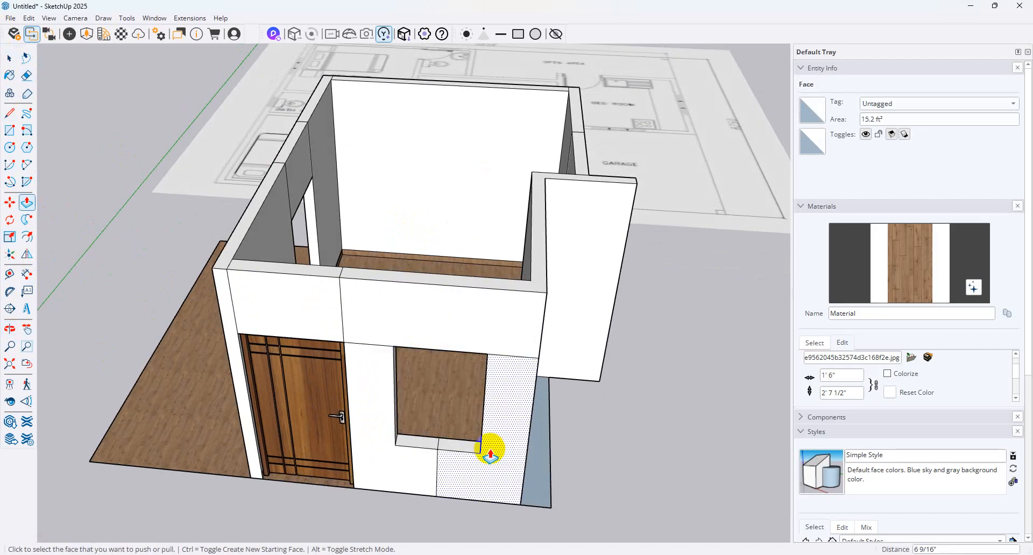
# Cover the window opening on the room's inner wall face with a rectangle about 2' 11 1/4" by 4' 6" and select that face
pyautogui.click(10, 131)
pyautogui.moveTo(394, 247); pyautogui.dragTo(952, 299, button='middle')
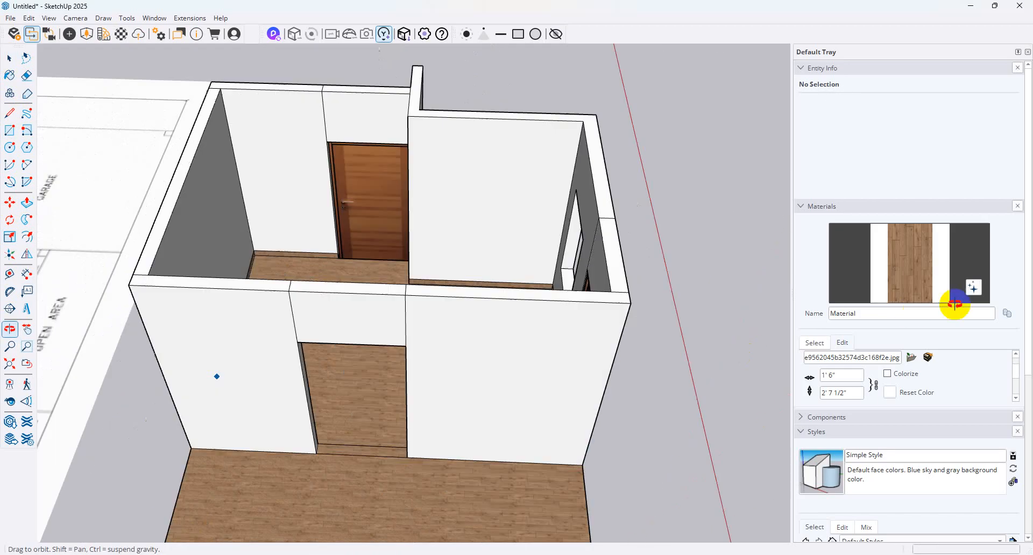
pyautogui.scroll(3, 575, 178)
pyautogui.click(557, 173)
pyautogui.moveTo(558, 173); pyautogui.dragTo(583, 306, button='middle')
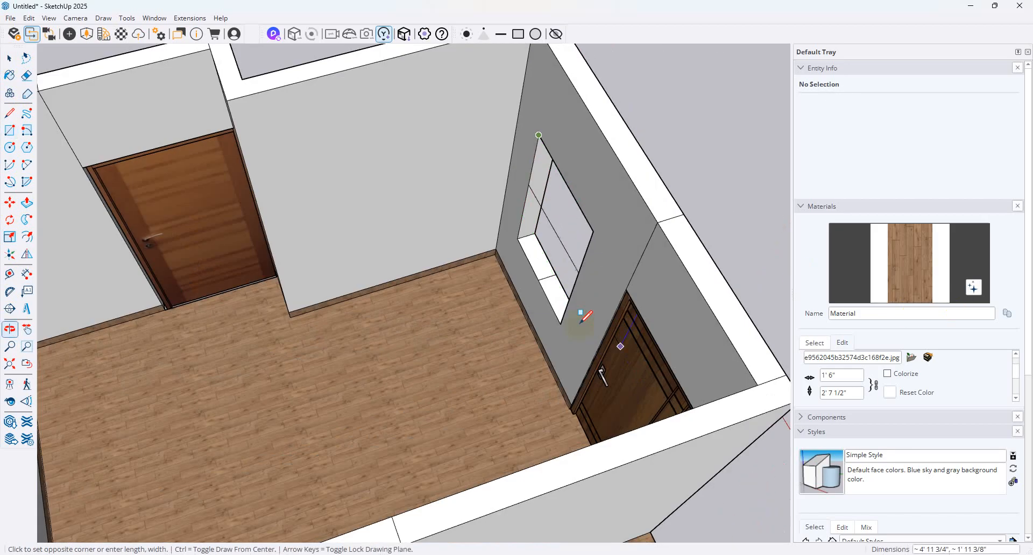
pyautogui.click(561, 323)
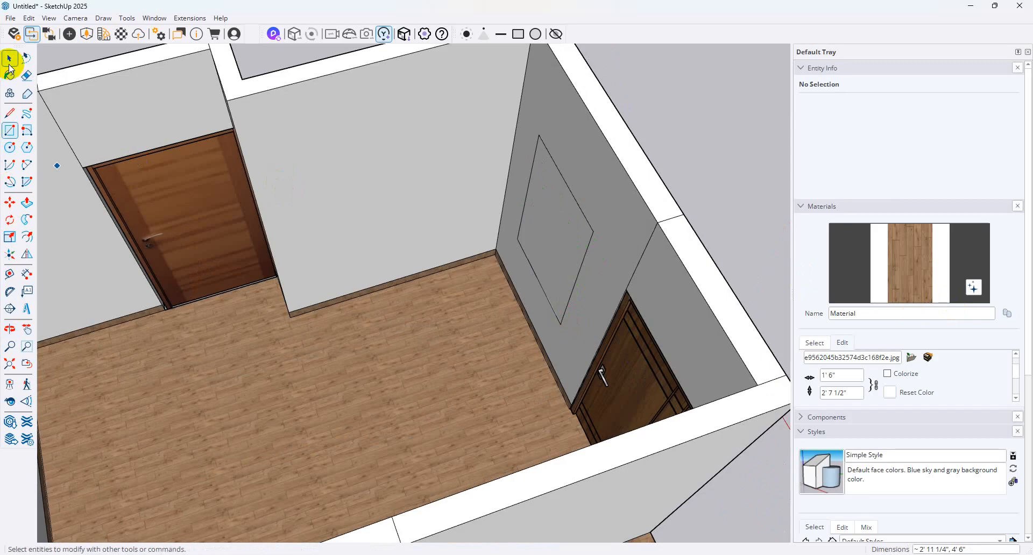
pyautogui.click(10, 58)
pyautogui.click(565, 260)
# Draw an end wall face about 6' 9 3/16" by 9' 6" from the room's corner to the corner of the outer floor area
pyautogui.scroll(-7, 383, 401)
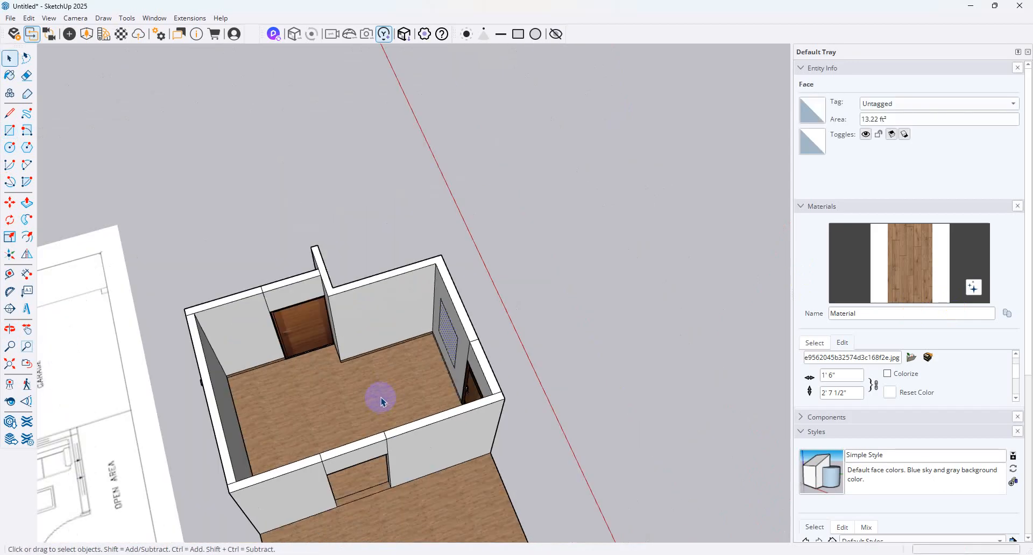
pyautogui.moveTo(382, 401)
pyautogui.mouseDown(button='middle')
pyautogui.moveTo(295, 415)
pyautogui.moveTo(358, 449)
pyautogui.moveTo(422, 409)
pyautogui.mouseUp(button='middle')
pyautogui.scroll(3, 358, 448)
pyautogui.scroll(-3, 422, 408)
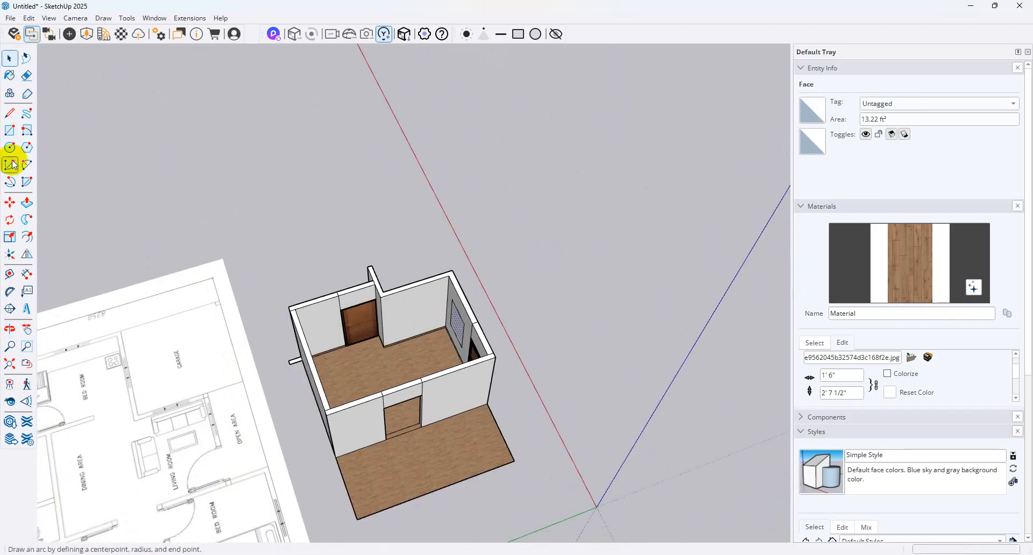
pyautogui.click(10, 130)
pyautogui.click(324, 411)
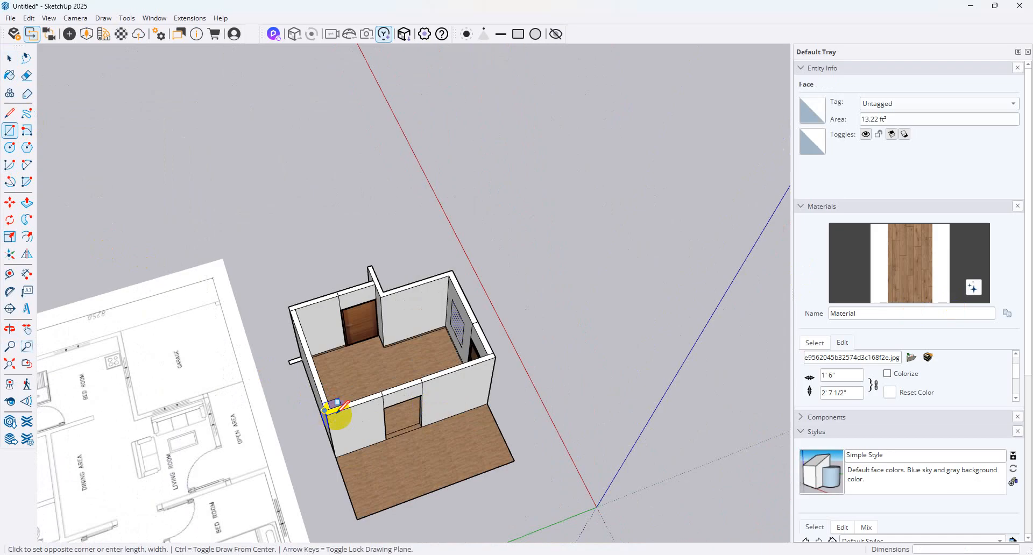
pyautogui.click(361, 490)
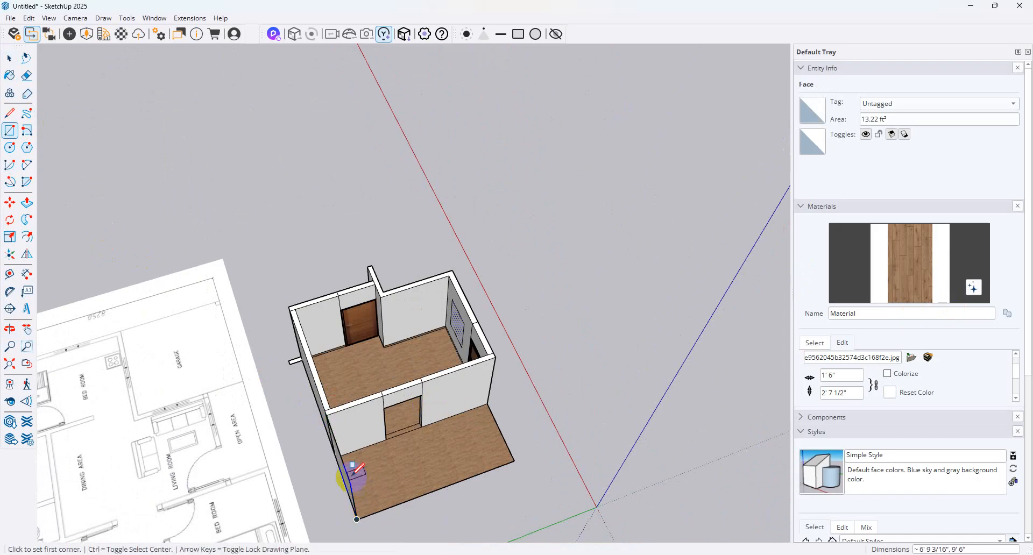
# Enclose the outer floor area with rectangular wall faces along its long outer edge and its remaining open end
pyautogui.click(344, 479)
pyautogui.moveTo(516, 461); pyautogui.dragTo(327, 373, button='middle')
pyautogui.click(287, 392)
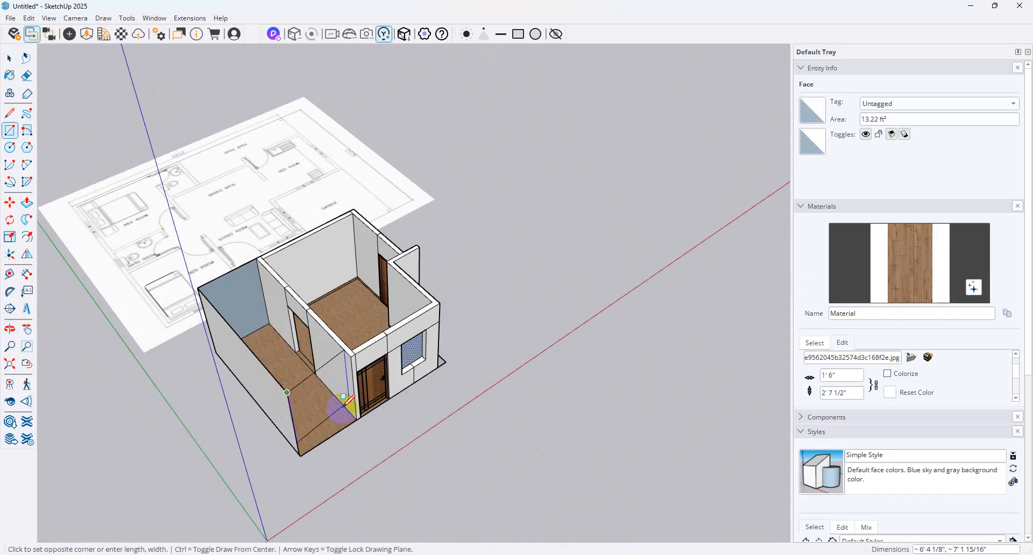
pyautogui.click(357, 419)
# Examine the open doorway between the room and the newly walled area from inside the room
pyautogui.moveTo(237, 286); pyautogui.dragTo(4, 296, button='middle')
pyautogui.scroll(2, 334, 207)
pyautogui.moveTo(334, 208); pyautogui.dragTo(104, 171, button='middle')
pyautogui.scroll(4, 439, 258)
pyautogui.moveTo(404, 249); pyautogui.dragTo(330, 207, button='middle')
pyautogui.scroll(3, 429, 222)
pyautogui.scroll(-6, 428, 223)
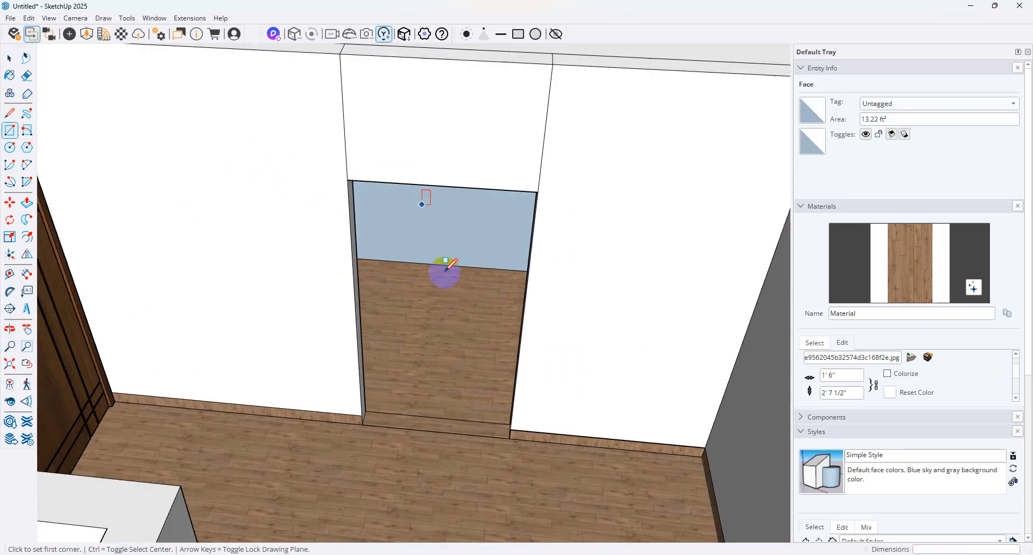
pyautogui.moveTo(426, 346); pyautogui.dragTo(322, 404, button='middle')
# Copy the wooden door component from the doorway beside the projecting wall, using a point on its bottom edge as the base point
pyautogui.click(10, 63)
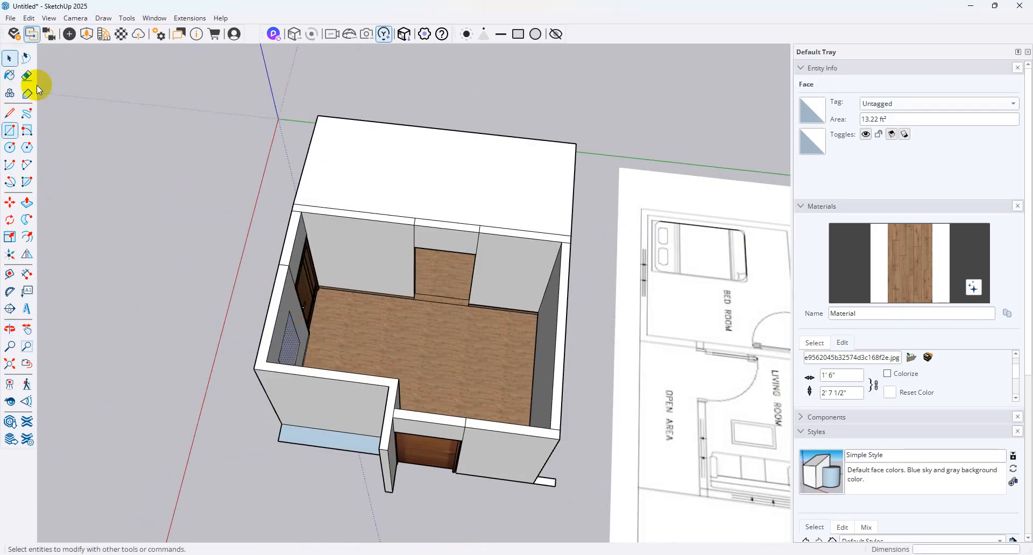
pyautogui.click(433, 450)
pyautogui.click(10, 202)
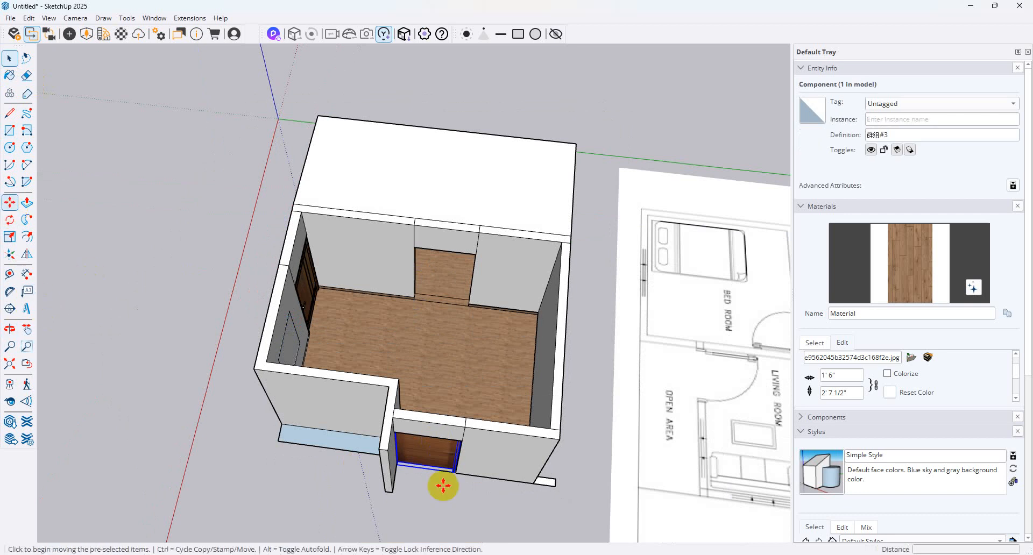
pyautogui.click(437, 472)
pyautogui.press('ctrl')
pyautogui.scroll(2, 458, 276)
pyautogui.scroll(1, 458, 275)
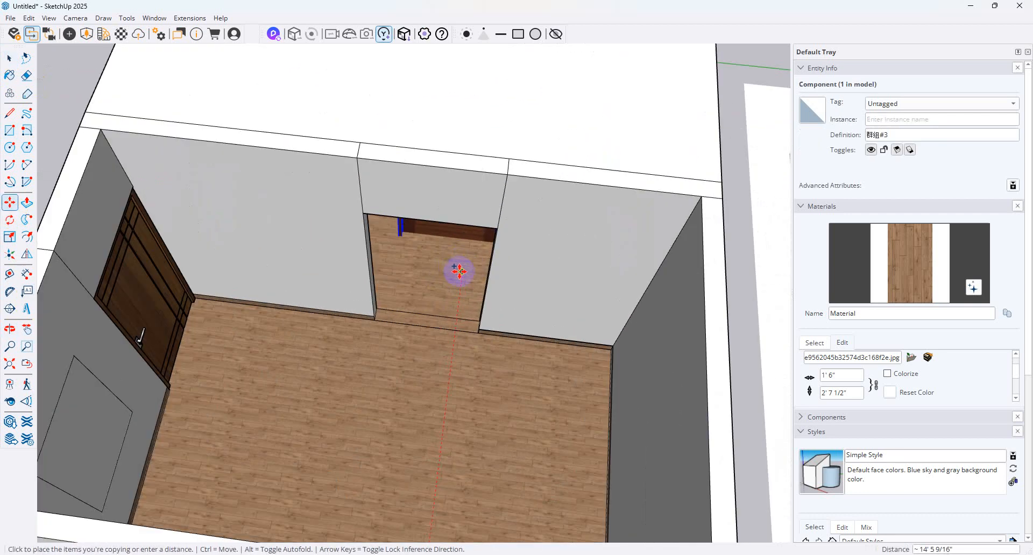
pyautogui.scroll(-4, 457, 271)
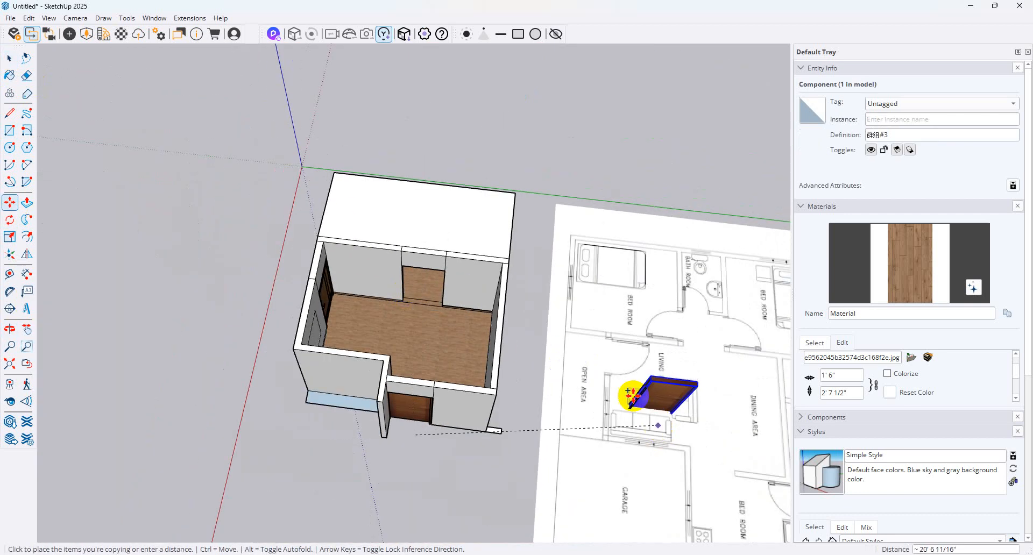
pyautogui.scroll(-2, 479, 355)
pyautogui.scroll(1, 592, 371)
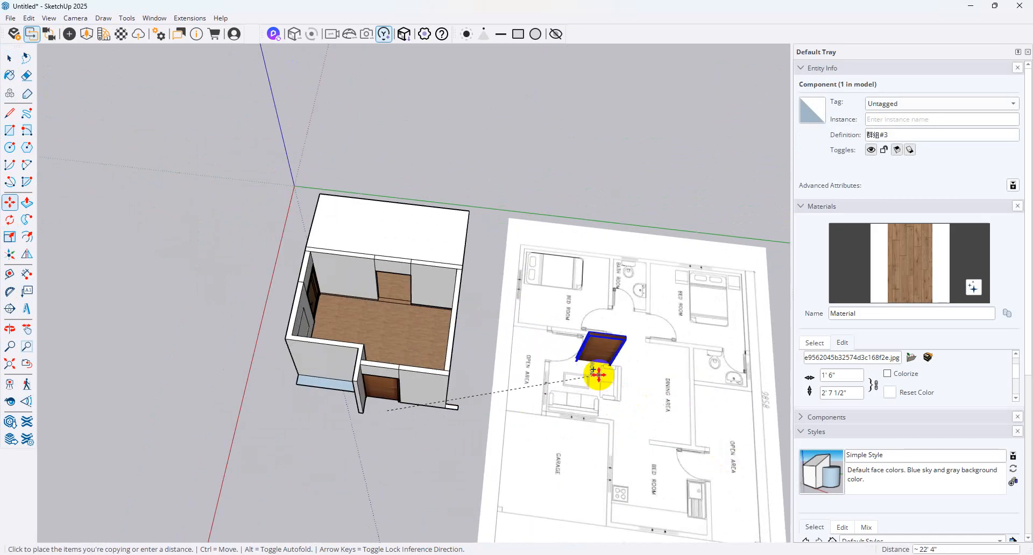
pyautogui.scroll(8, 377, 301)
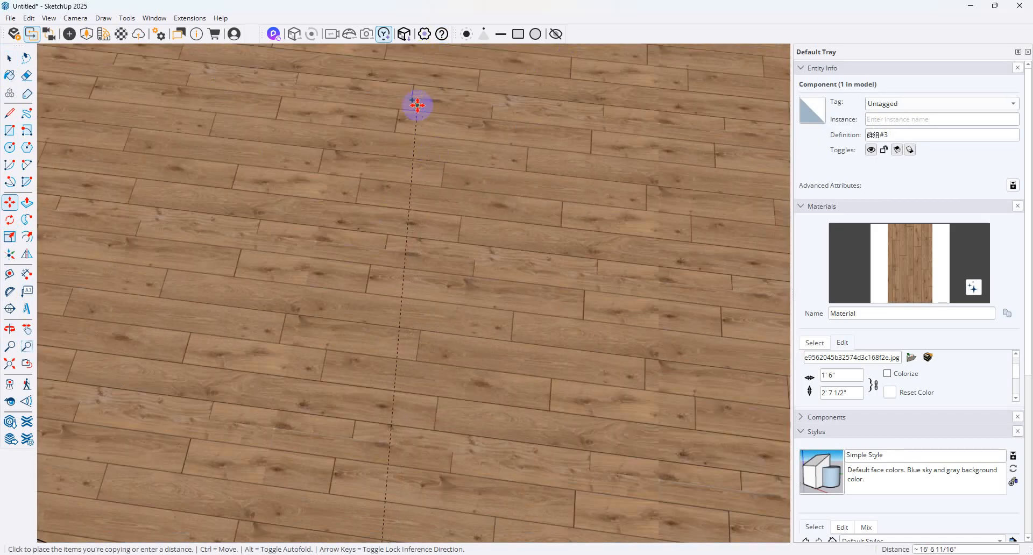
pyautogui.scroll(-1, 417, 106)
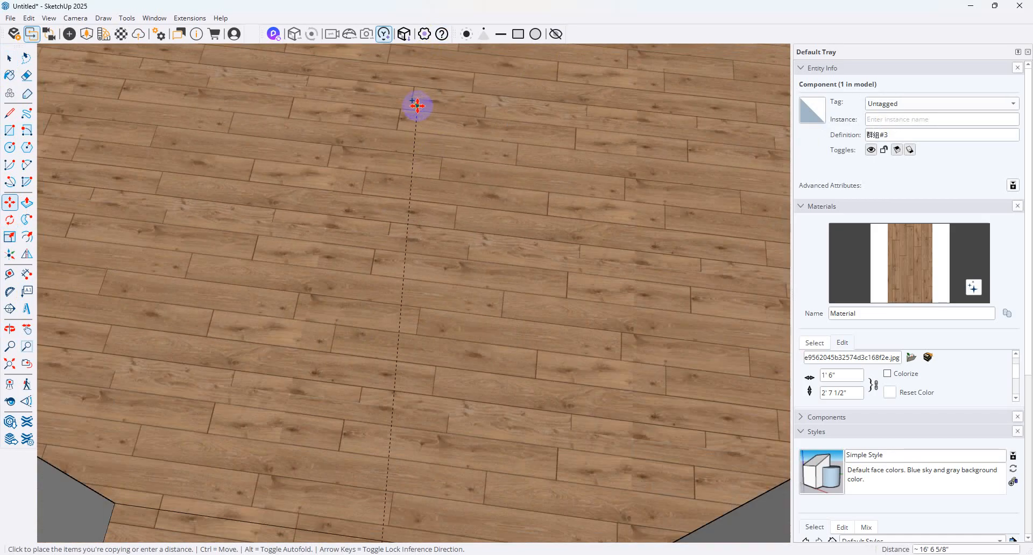
pyautogui.click(466, 55)
pyautogui.click(11, 401)
pyautogui.moveTo(533, 281); pyautogui.dragTo(540, 189)
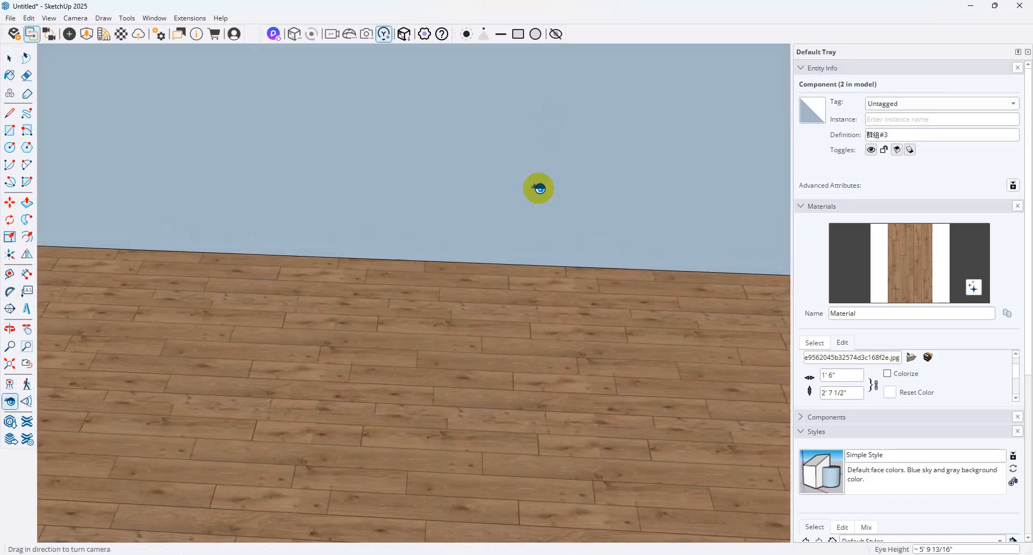
pyautogui.moveTo(498, 292); pyautogui.dragTo(432, 54)
pyautogui.moveTo(441, 226); pyautogui.dragTo(455, 350, button='middle')
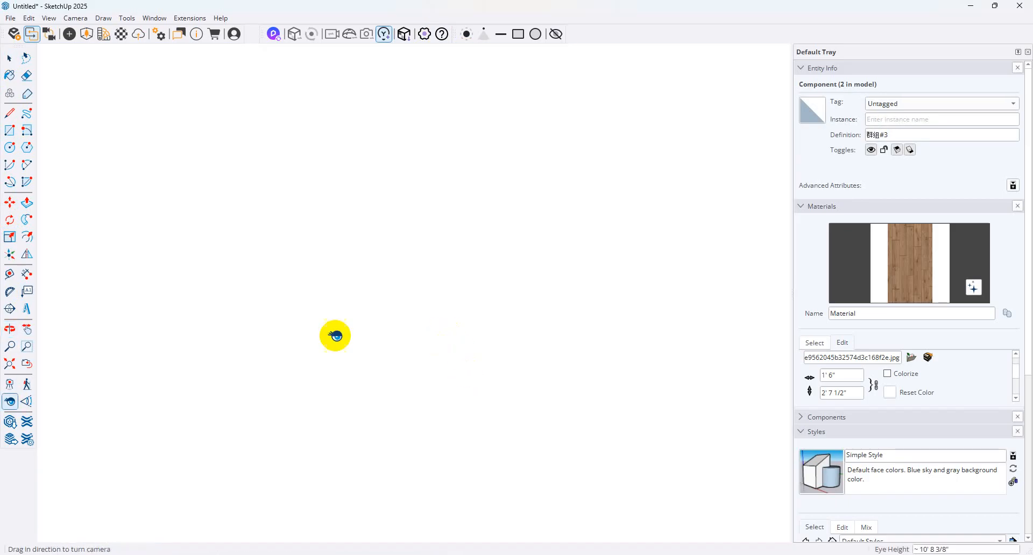
# Move the door copy about 17' 9 1/4" by its bottom corner to the base of the outer wall beyond the open doorway
pyautogui.click(7, 369)
pyautogui.moveTo(323, 180); pyautogui.dragTo(474, 234, button='middle')
pyautogui.scroll(-4, 592, 184)
pyautogui.moveTo(442, 288); pyautogui.dragTo(61, 182, button='middle')
pyautogui.scroll(-4, 490, 280)
pyautogui.scroll(3, 486, 290)
pyautogui.scroll(4, 573, 311)
pyautogui.scroll(2, 456, 374)
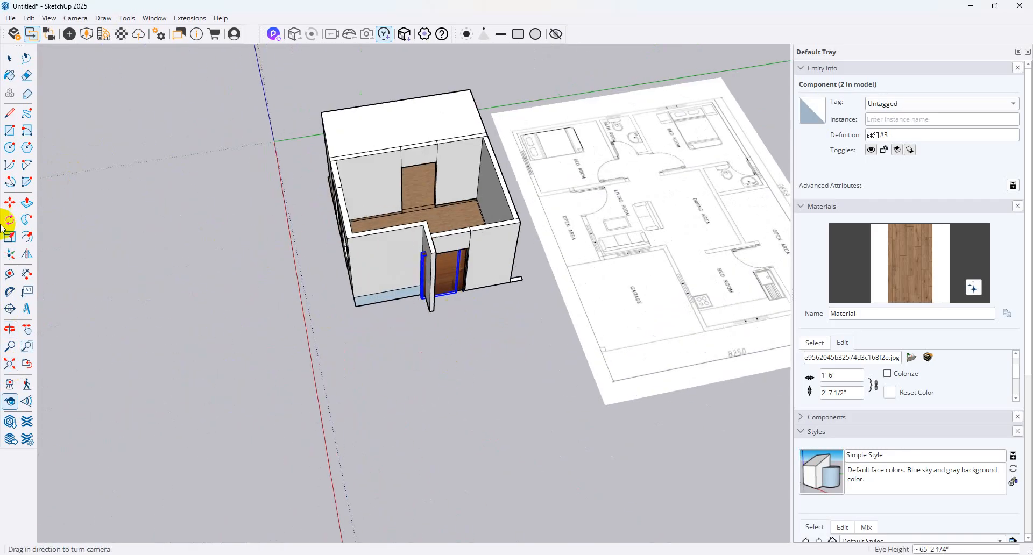
pyautogui.click(9, 203)
pyautogui.click(460, 294)
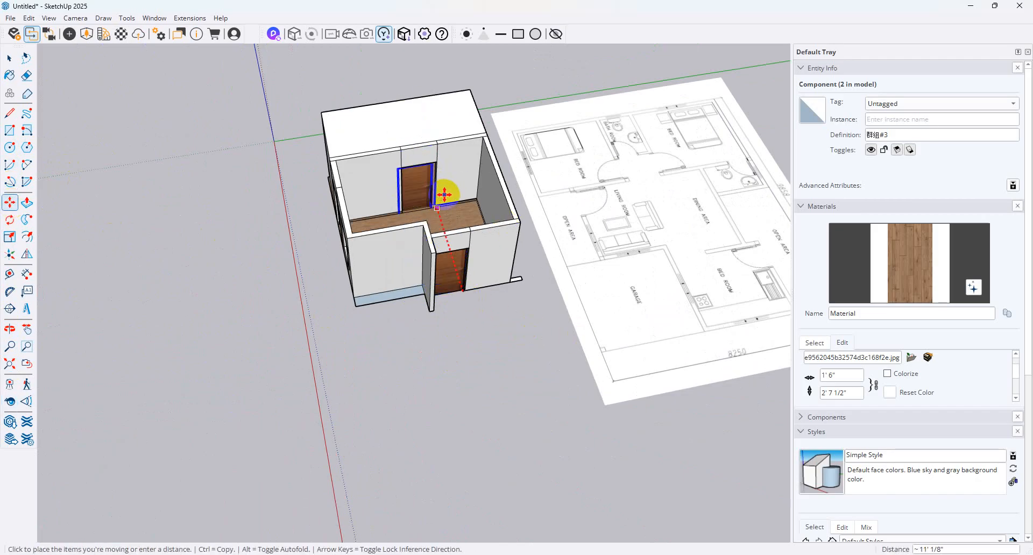
pyautogui.scroll(6, 433, 196)
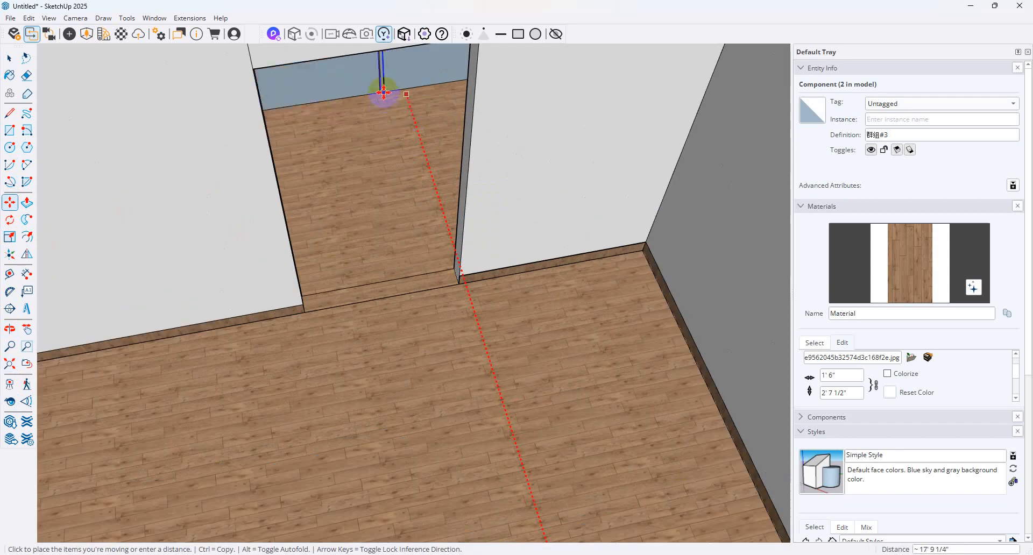
pyautogui.click(377, 94)
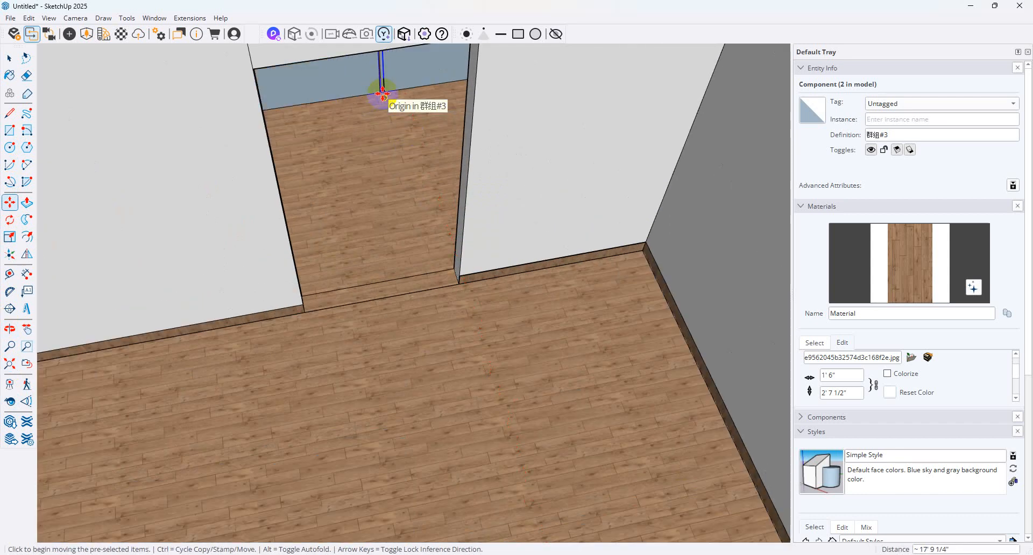
# Delete the top face that covers the newly walled area beside the room
pyautogui.scroll(-8, 463, 323)
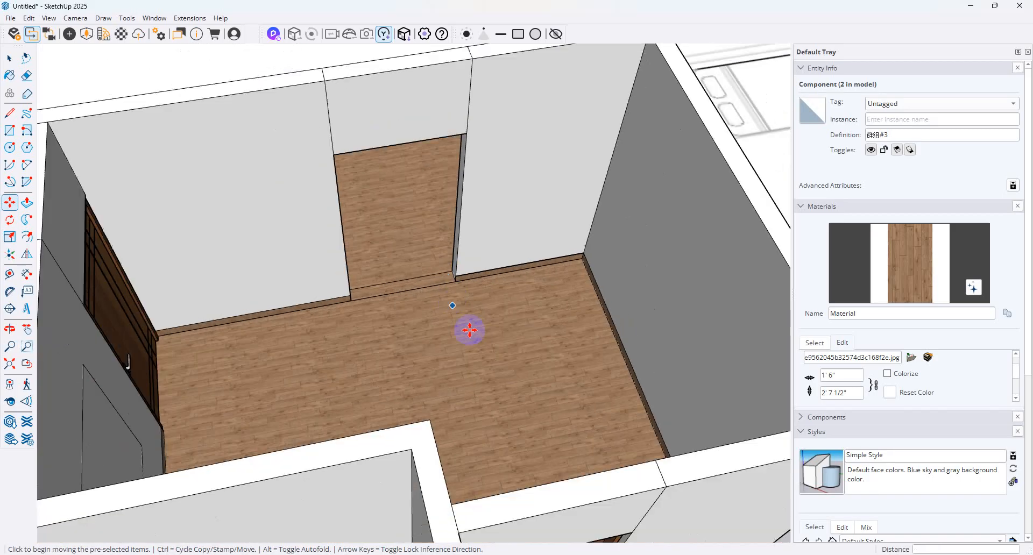
pyautogui.click(9, 58)
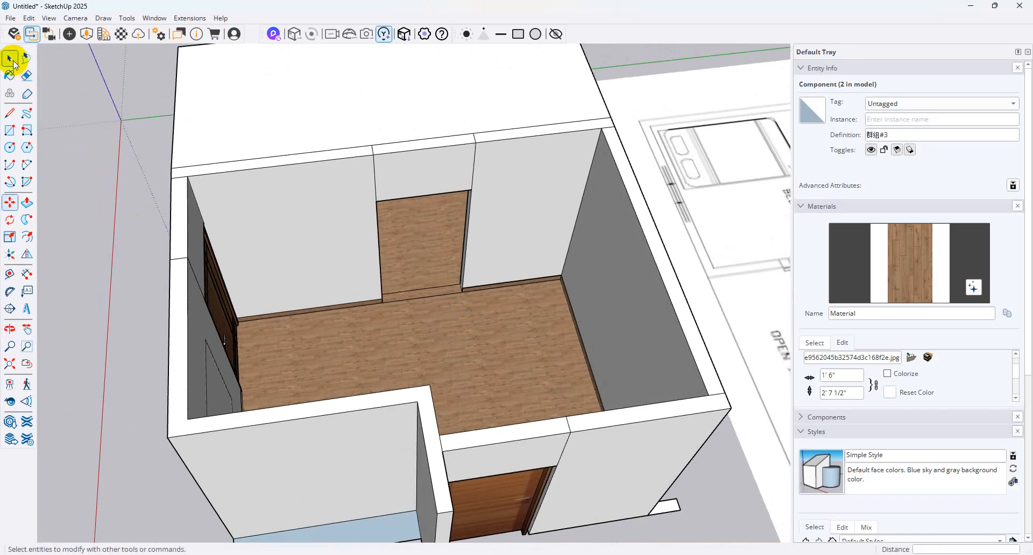
pyautogui.rightClick(371, 116)
pyautogui.click(408, 148)
pyautogui.moveTo(366, 171); pyautogui.dragTo(323, 218, button='middle')
pyautogui.scroll(-3, 380, 223)
# Draw a rectangle about 7' 2 5/8" by 3' 7 1/4" on the outer wall, from the copied door's top corner to its opposite bottom corner
pyautogui.click(10, 130)
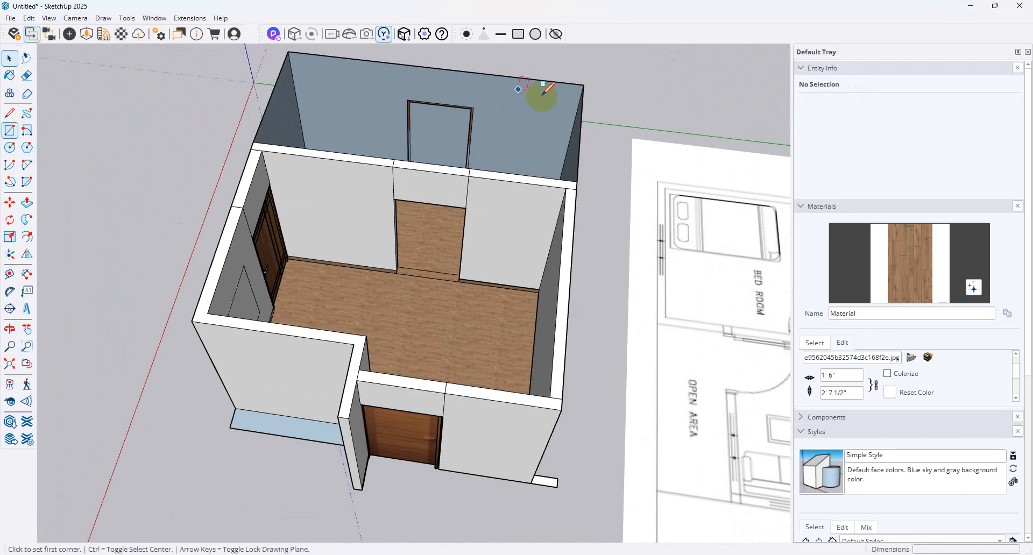
pyautogui.scroll(5, 371, 99)
pyautogui.click(380, 93)
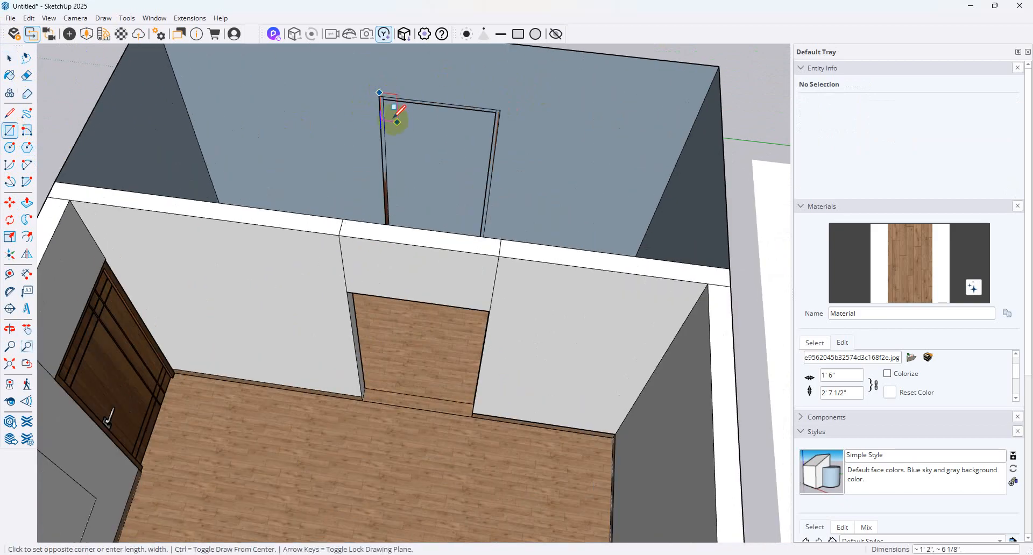
pyautogui.press('Escape')
pyautogui.click(379, 96)
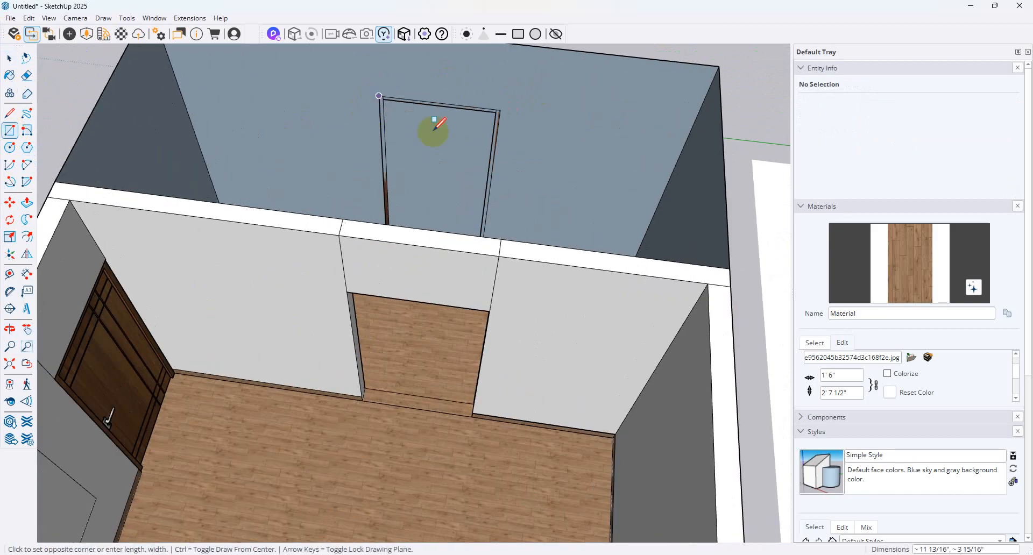
pyautogui.moveTo(429, 127); pyautogui.dragTo(468, 209, button='middle')
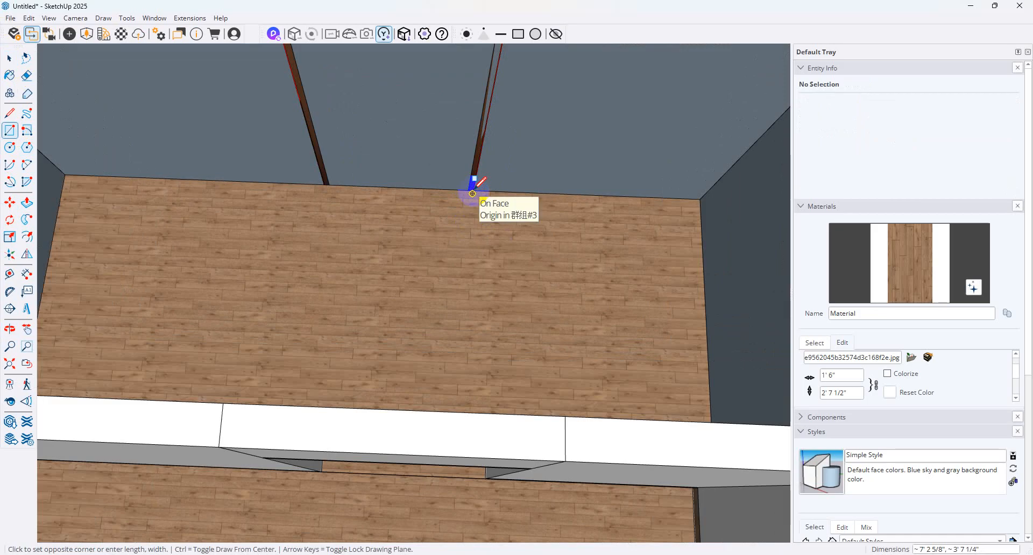
# Delete the wall face inside the door rectangle on the outer wall to expose the copied door
pyautogui.click(9, 57)
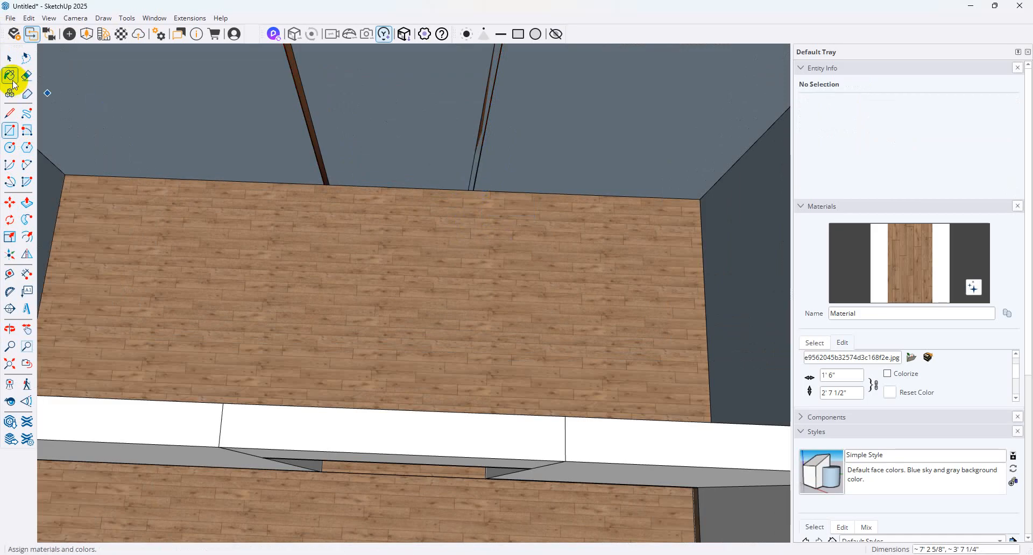
pyautogui.scroll(-10, 412, 173)
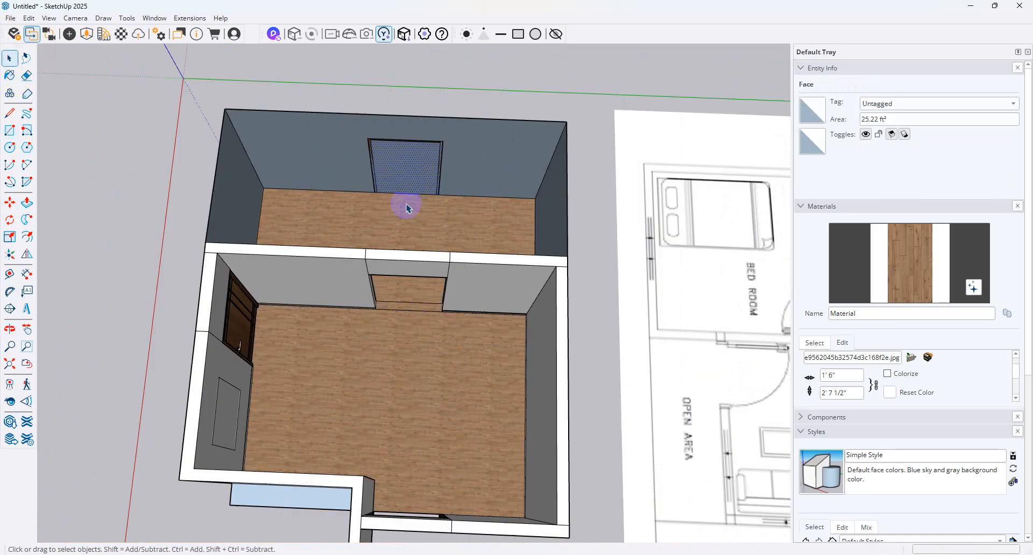
pyautogui.click(410, 295)
# Compare the modelled rooms and openings with the floor plan and select the outer wall face around the copied door
pyautogui.scroll(-3, 427, 297)
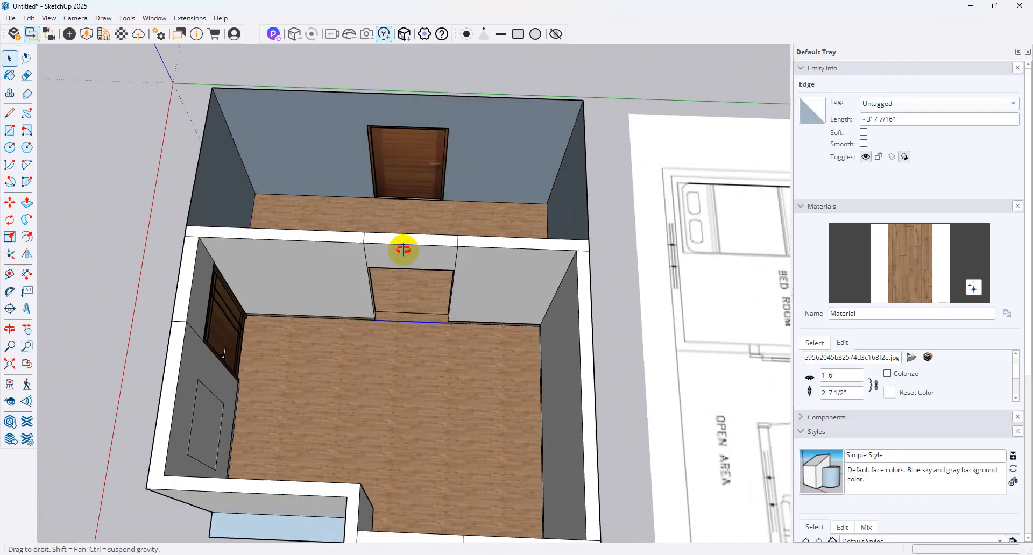
pyautogui.scroll(-3, 362, 288)
pyautogui.scroll(-3, 608, 280)
pyautogui.scroll(3, 608, 281)
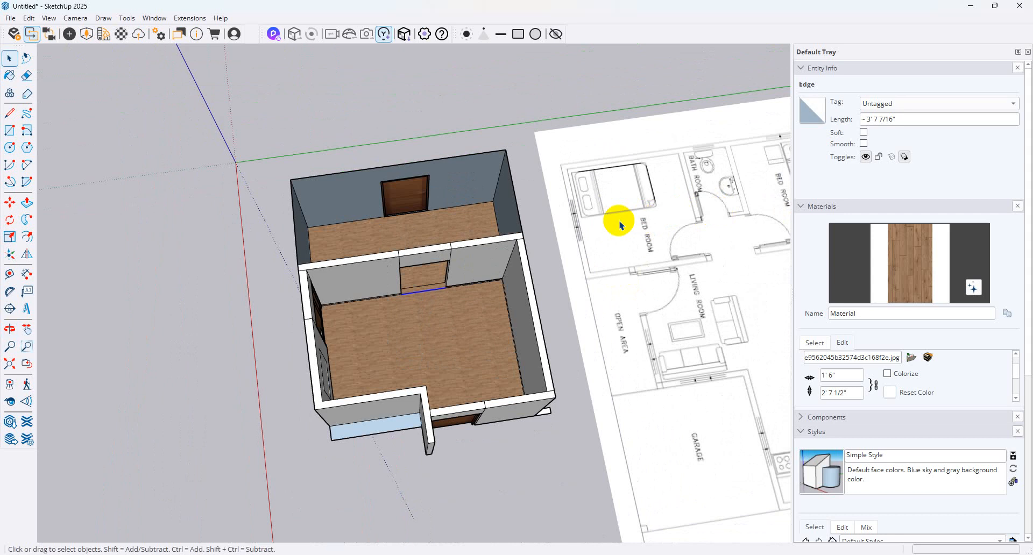
pyautogui.scroll(3, 431, 351)
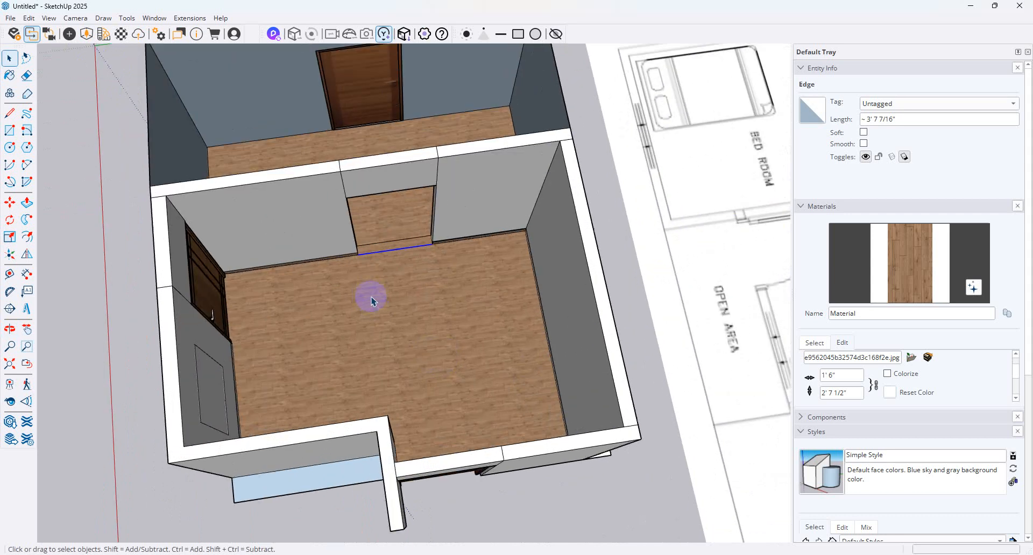
pyautogui.scroll(-5, 203, 274)
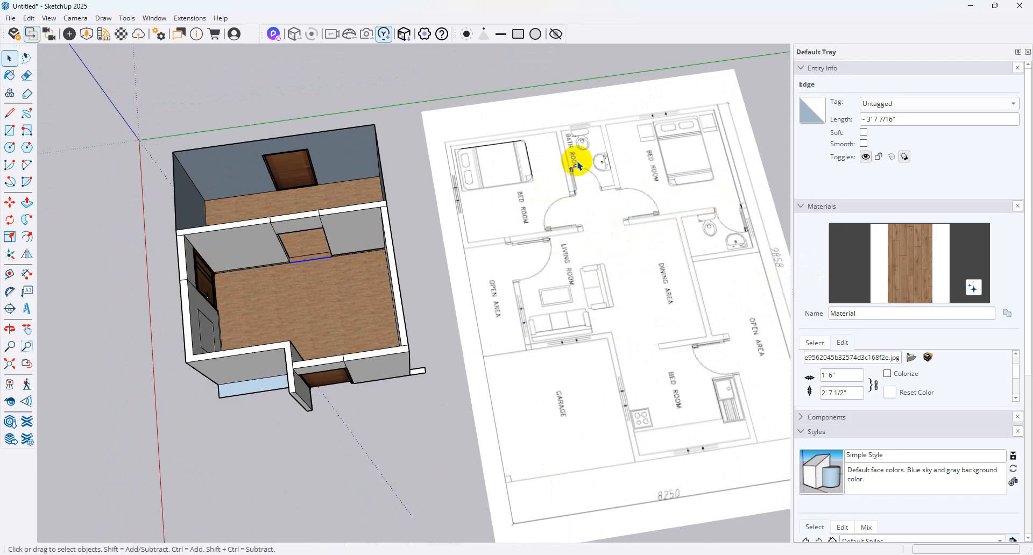
pyautogui.click(326, 317)
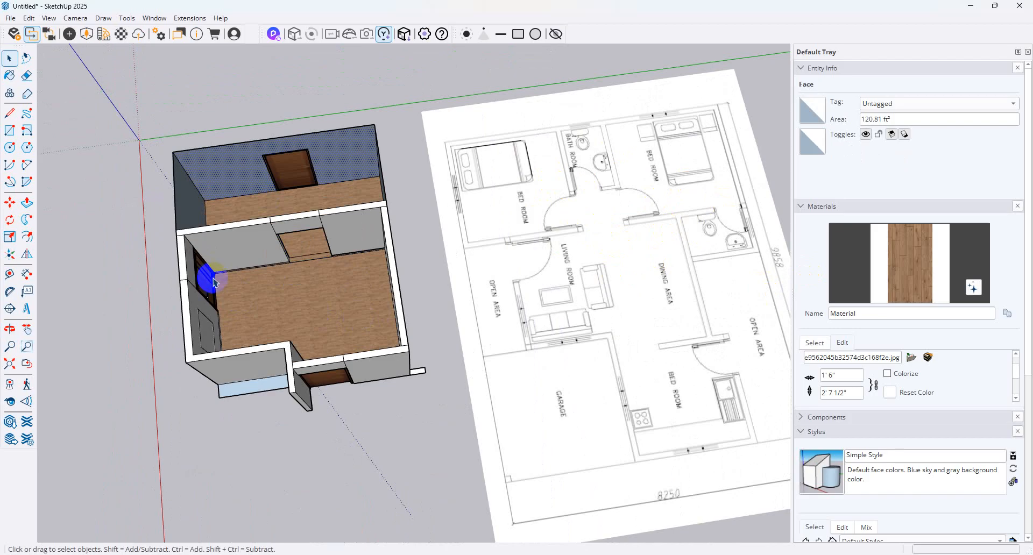
# Examine the door in the outer wall and the inner doorway from several angles against the floor plan
pyautogui.scroll(7, 287, 240)
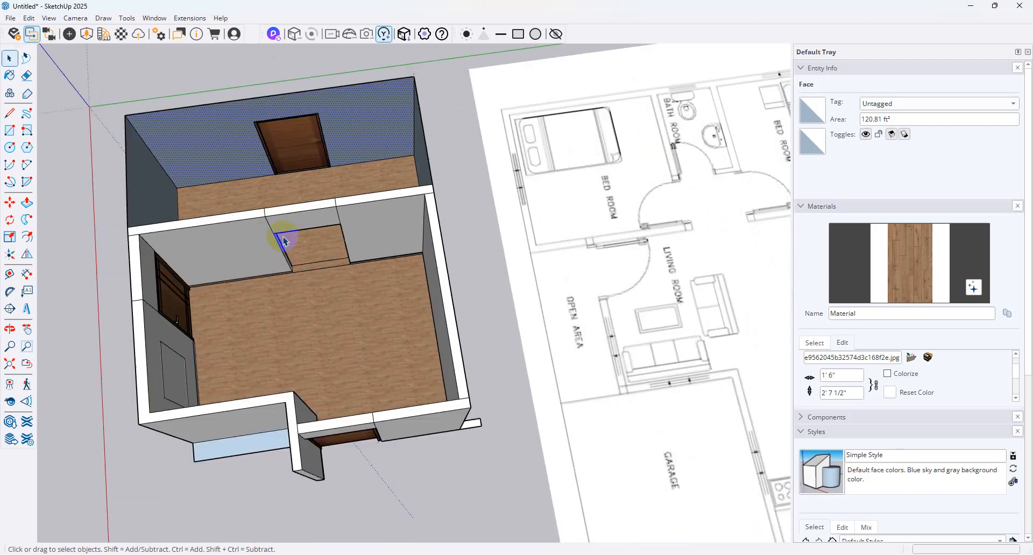
pyautogui.moveTo(376, 263); pyautogui.dragTo(498, 302, button='middle')
pyautogui.scroll(-3, 498, 302)
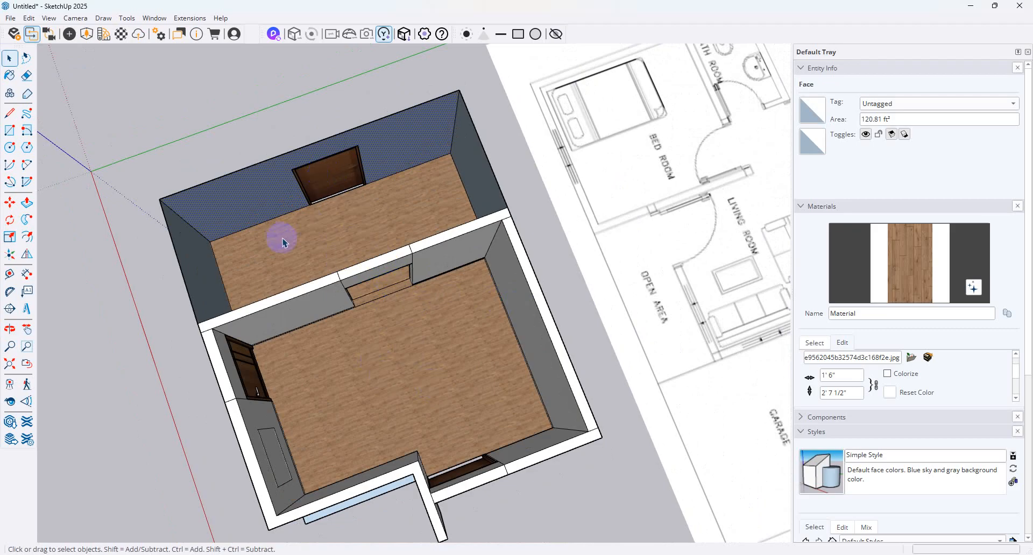
pyautogui.click(394, 293)
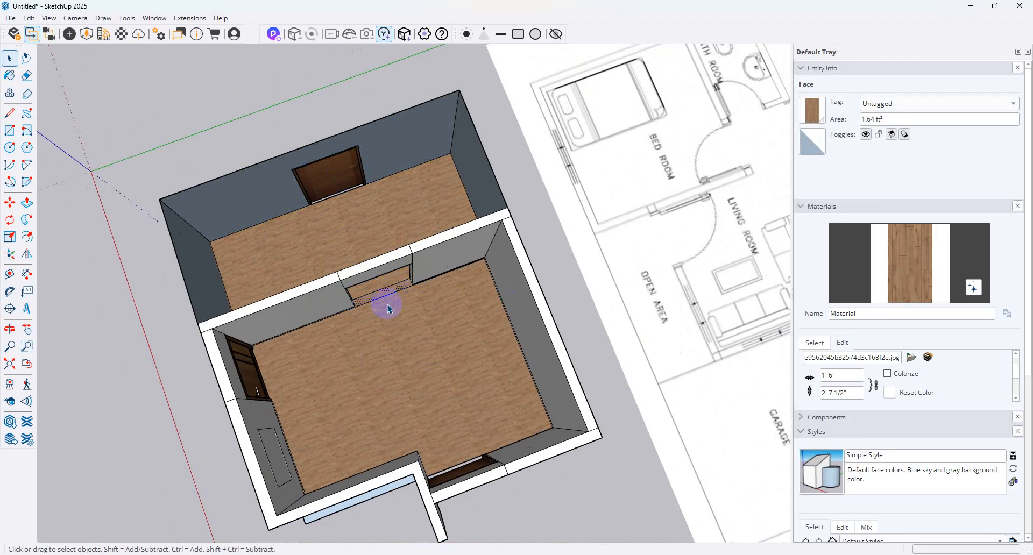
pyautogui.moveTo(396, 305)
pyautogui.mouseDown(button='middle')
pyautogui.moveTo(347, 239)
pyautogui.moveTo(371, 248)
pyautogui.mouseUp(button='middle')
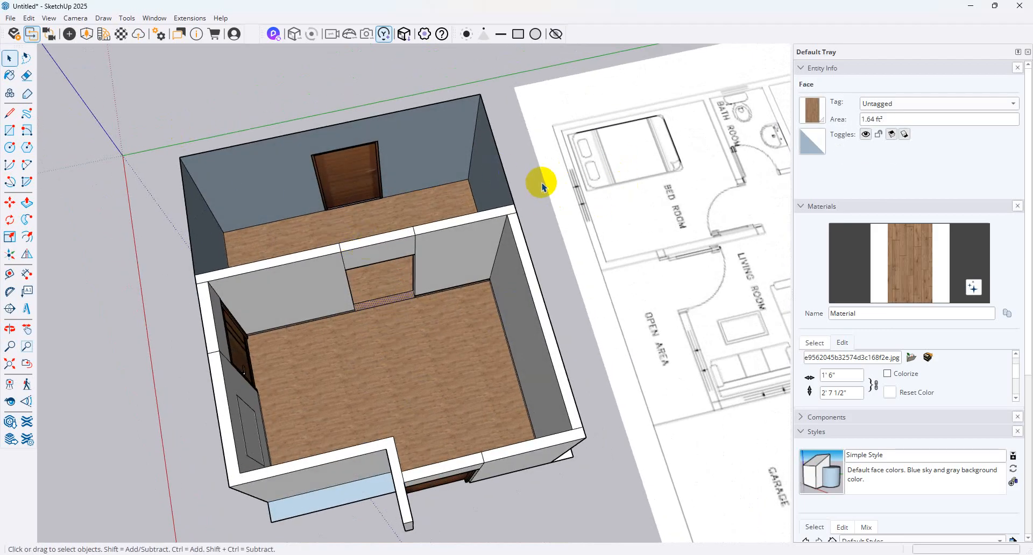
pyautogui.scroll(-2, 542, 187)
pyautogui.moveTo(553, 208); pyautogui.dragTo(516, 253, button='middle')
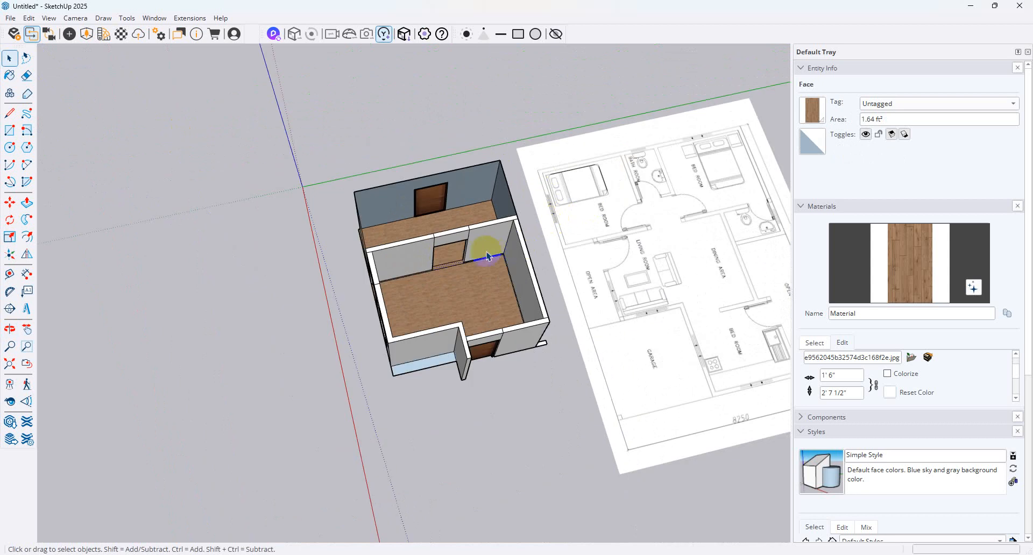
pyautogui.scroll(3, 359, 239)
pyautogui.moveTo(459, 224); pyautogui.dragTo(245, 142, button='middle')
pyautogui.scroll(1, 450, 209)
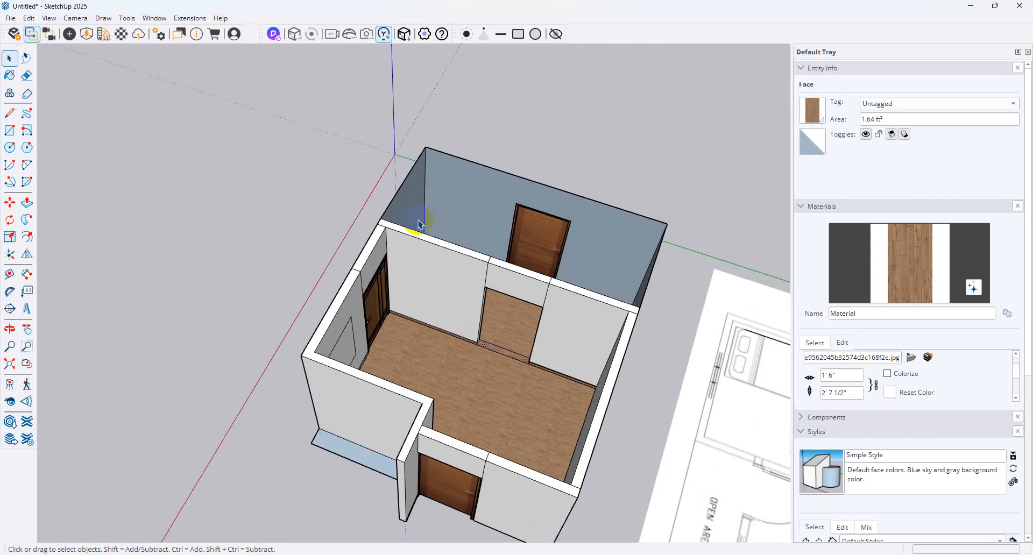
pyautogui.scroll(-5, 420, 223)
pyautogui.scroll(10, 430, 280)
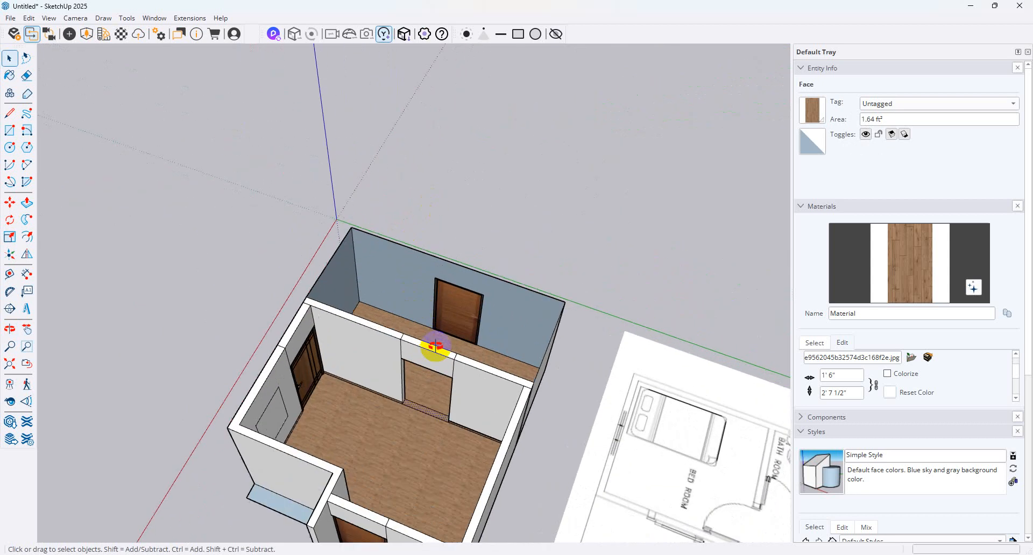
# Draw a line about 6' 3 3/4" long across the floor from the inner doorway's corner to the outer wall
pyautogui.click(430, 385)
pyautogui.scroll(2, 392, 363)
pyautogui.moveTo(393, 363); pyautogui.dragTo(265, 284, button='middle')
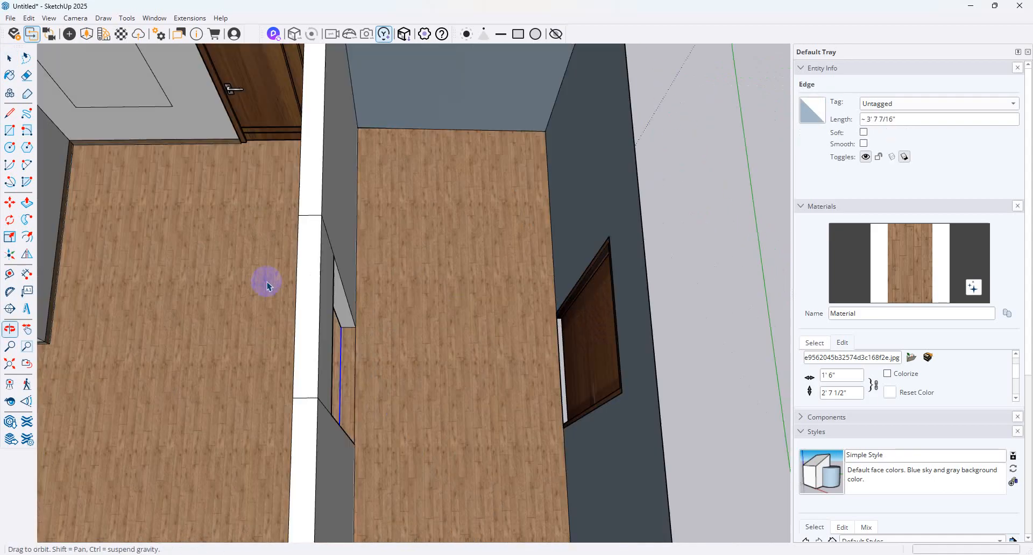
pyautogui.click(10, 113)
pyautogui.click(355, 325)
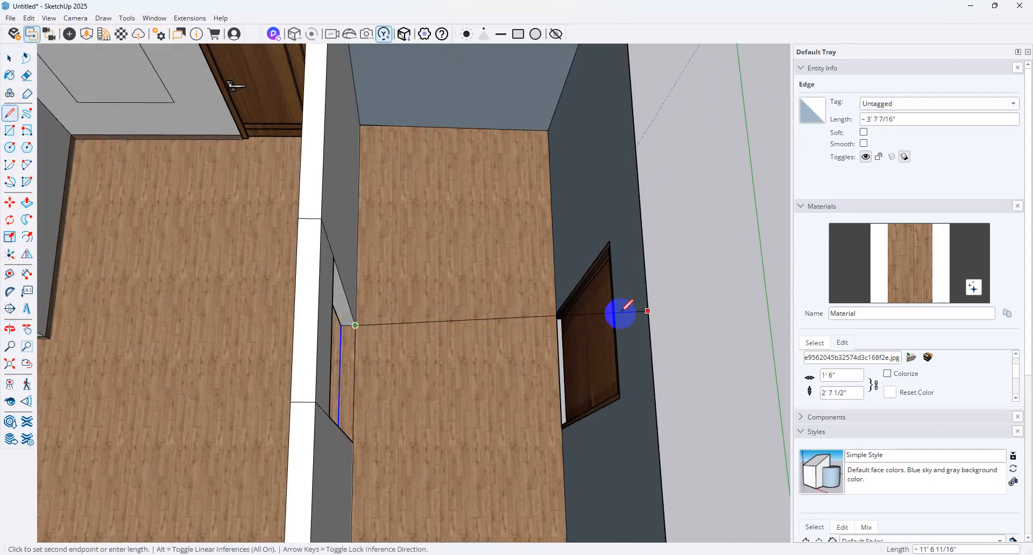
pyautogui.click(556, 323)
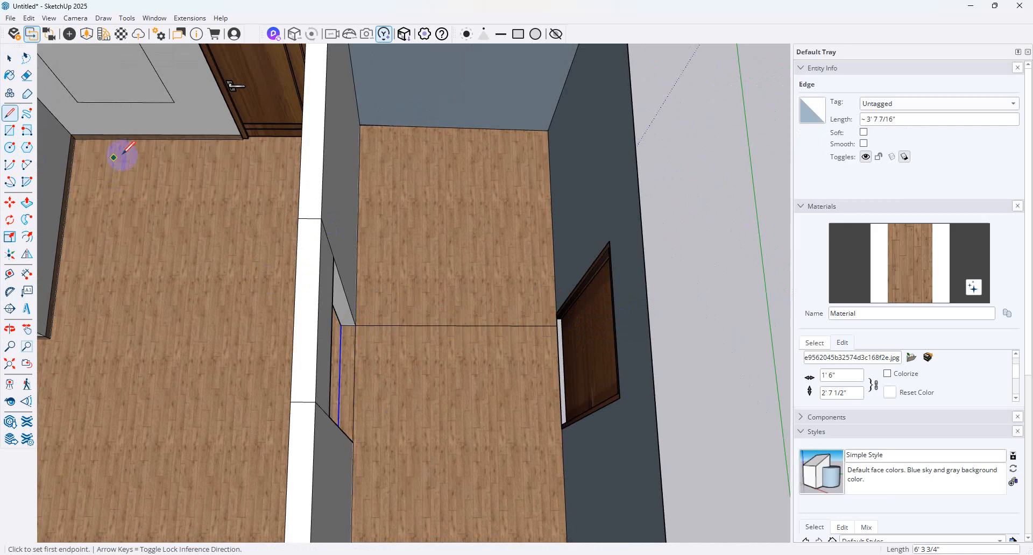
# Move the outer wall's door along the wall so its corner lines up with the end of the floor line
pyautogui.click(9, 57)
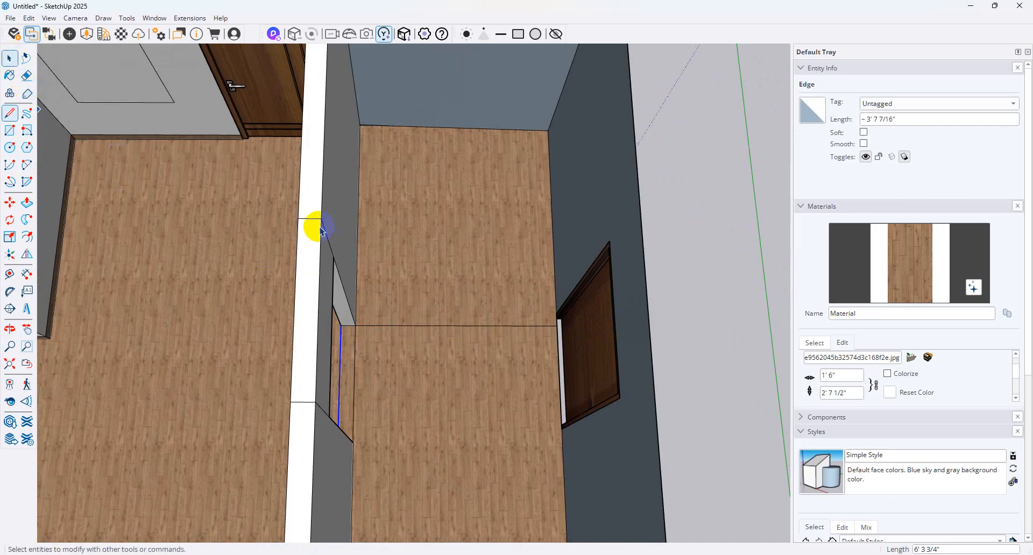
pyautogui.click(558, 322)
pyautogui.scroll(-3, 558, 321)
pyautogui.click(576, 362)
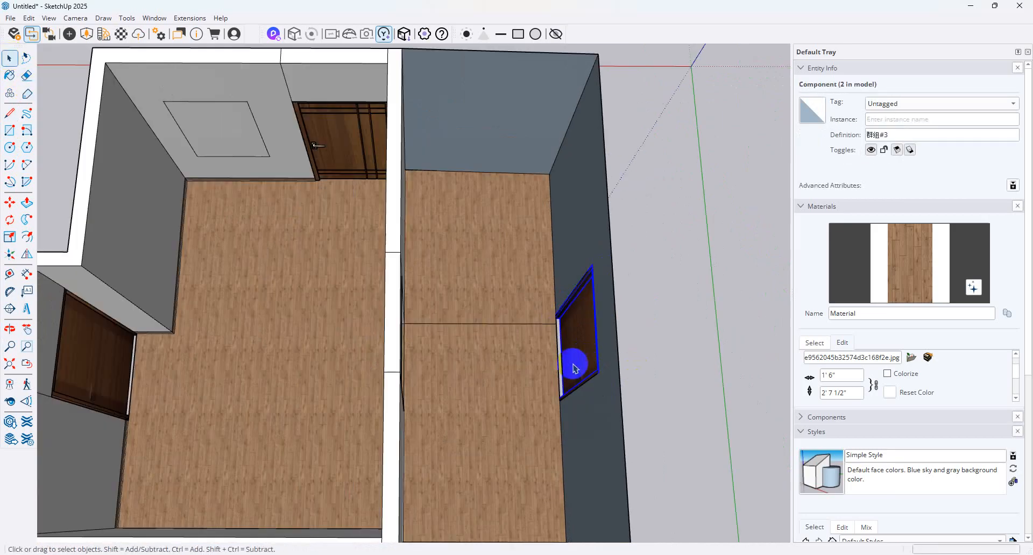
pyautogui.click(11, 203)
pyautogui.click(550, 308)
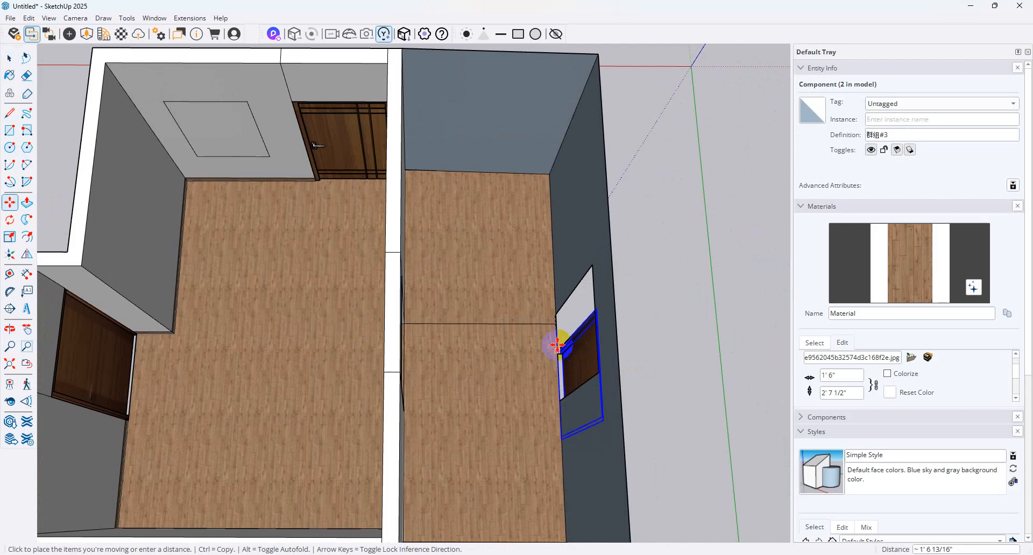
pyautogui.click(558, 323)
# Draw a rectangle about 7' 2 5/8" by 4 3/16" over the gap between the old opening's edge and the moved door
pyautogui.moveTo(502, 288); pyautogui.dragTo(247, 341, button='middle')
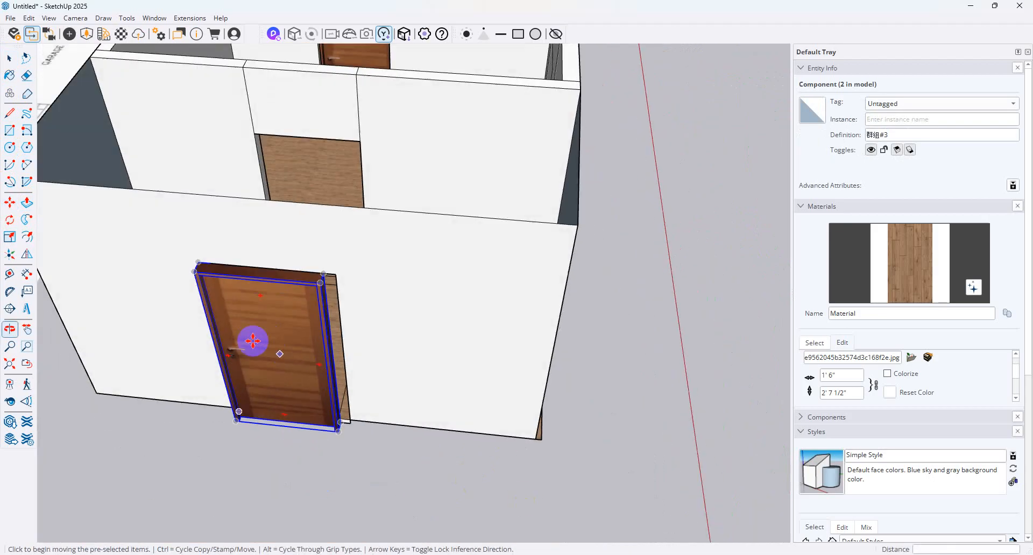
pyautogui.click(12, 132)
pyautogui.click(336, 274)
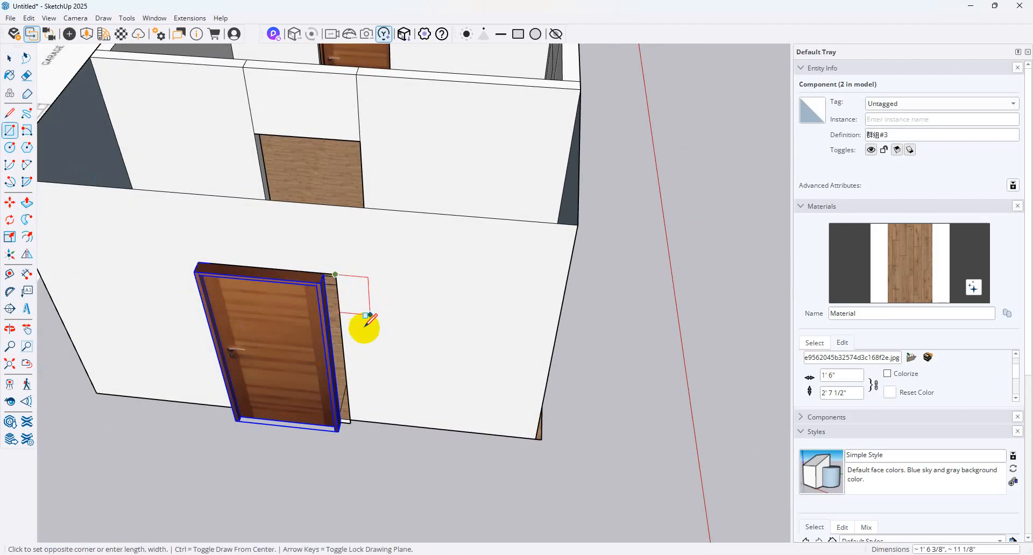
pyautogui.scroll(5, 317, 498)
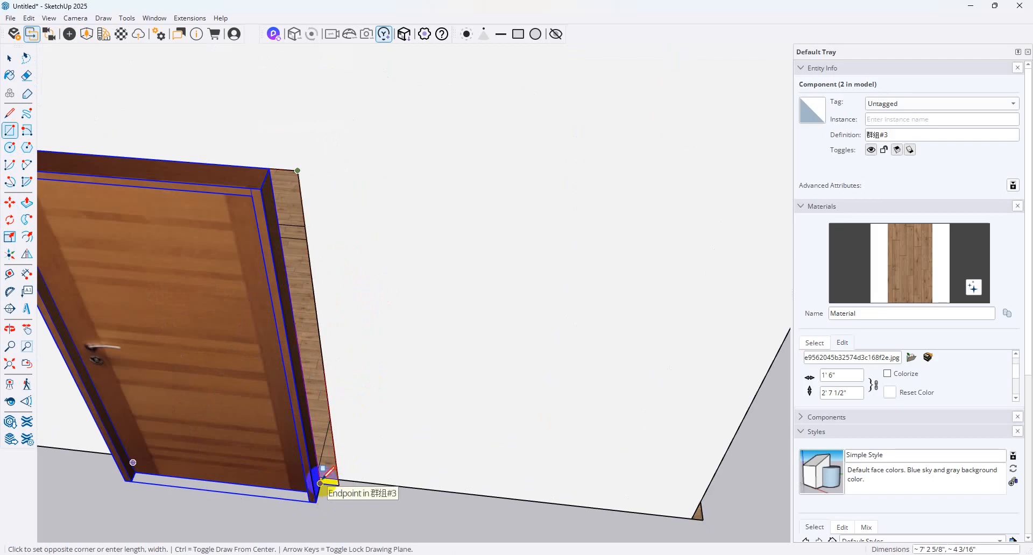
pyautogui.scroll(-6, 435, 360)
pyautogui.moveTo(422, 341); pyautogui.dragTo(599, 115, button='middle')
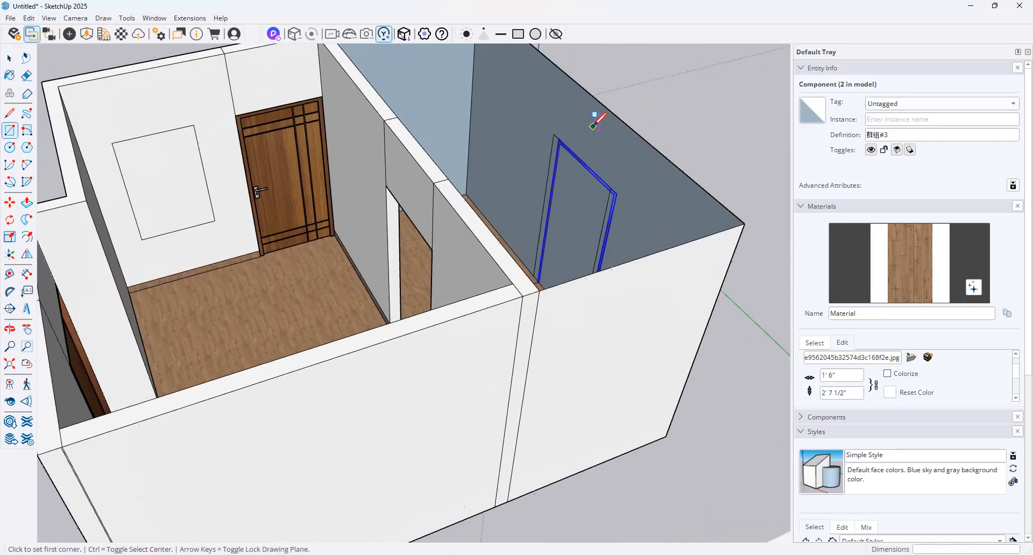
# Delete the wall face that covers the moved door
pyautogui.scroll(3, 323, 242)
pyautogui.click(9, 58)
pyautogui.doubleClick(572, 242)
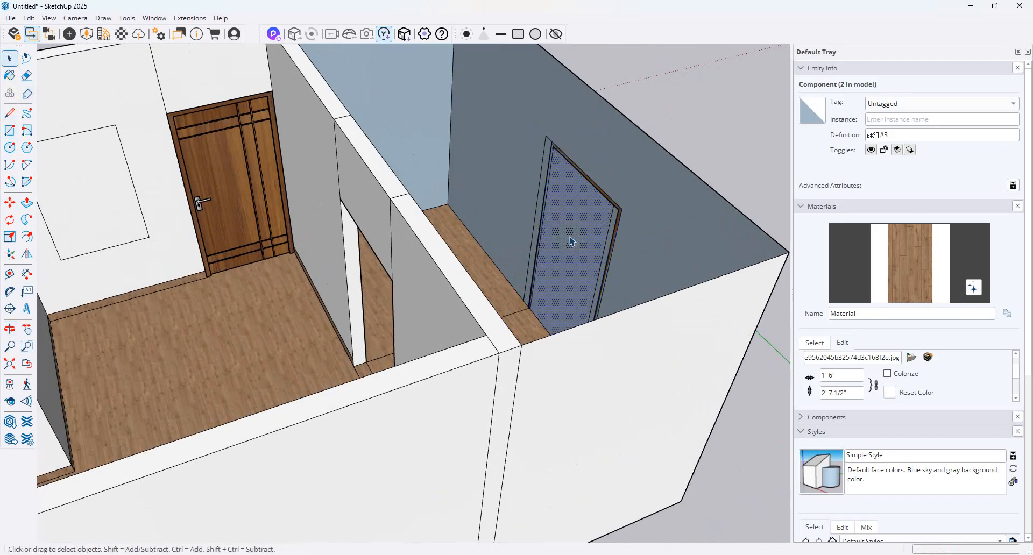
pyautogui.press('Delete')
# Try deleting the outer wall face beside the door and undo the deletion
pyautogui.click(591, 263)
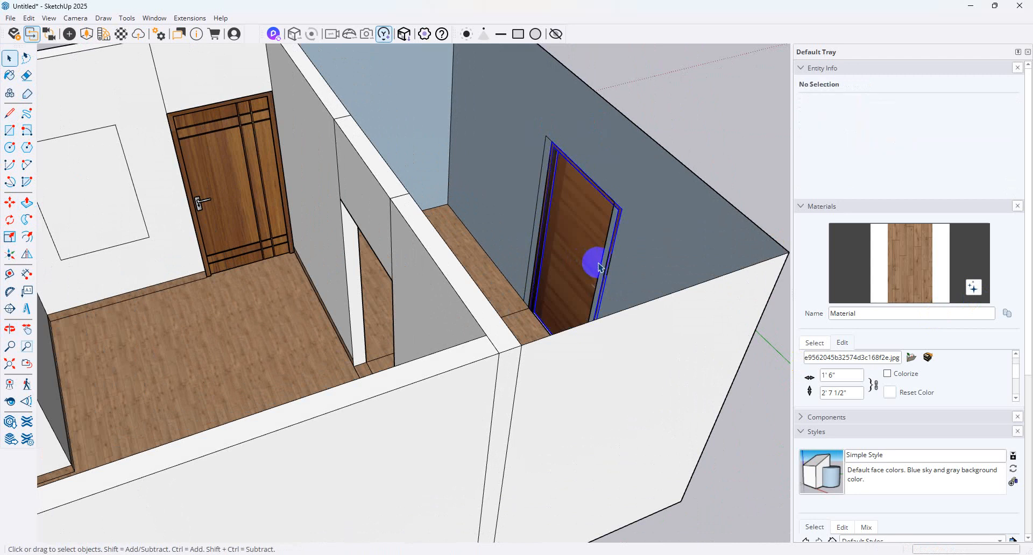
pyautogui.click(600, 264)
pyautogui.press('Delete')
pyautogui.click(528, 250)
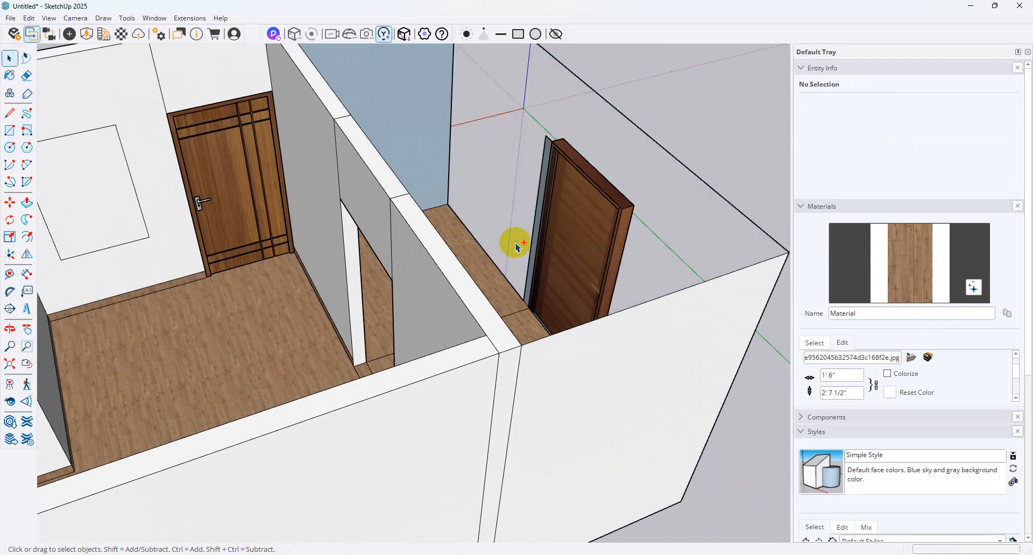
pyautogui.hotkey('ctrl', 'z')
# Draw a rectangle about 7' by 4 3/16" on the outer wall over the part of the door frame beyond the opening
pyautogui.click(540, 204)
pyautogui.moveTo(619, 229); pyautogui.dragTo(716, 215, button='middle')
pyautogui.scroll(5, 635, 178)
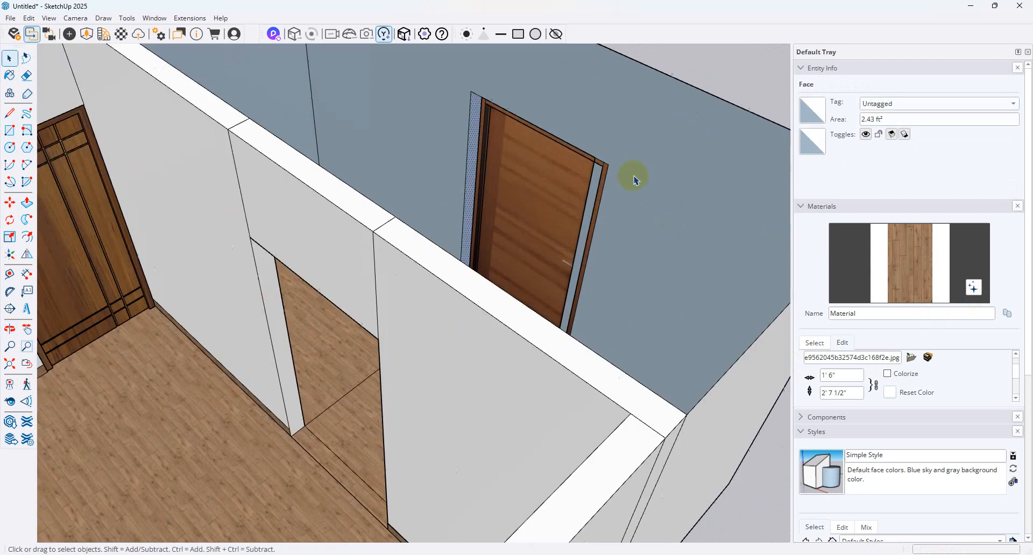
pyautogui.click(9, 130)
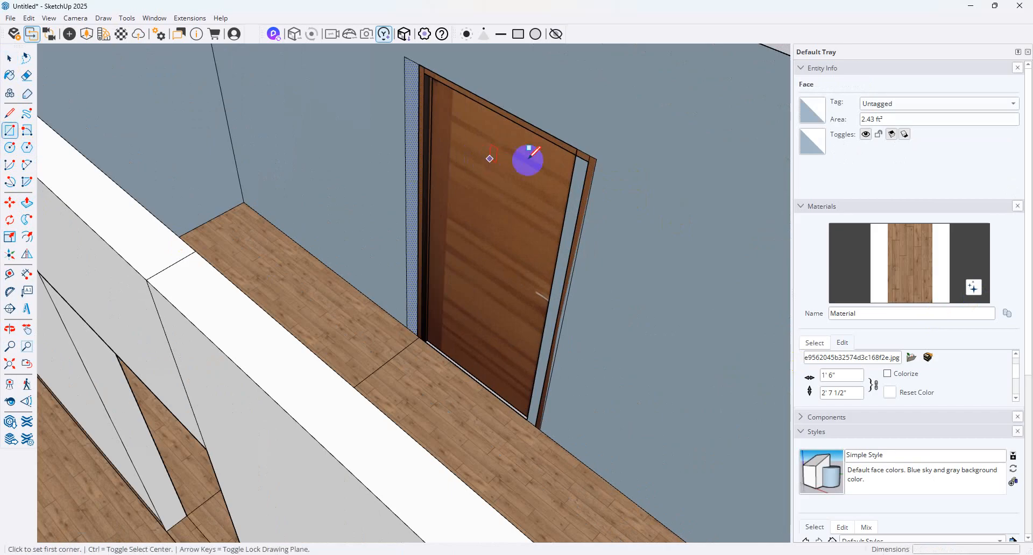
pyautogui.click(578, 148)
pyautogui.scroll(3, 534, 427)
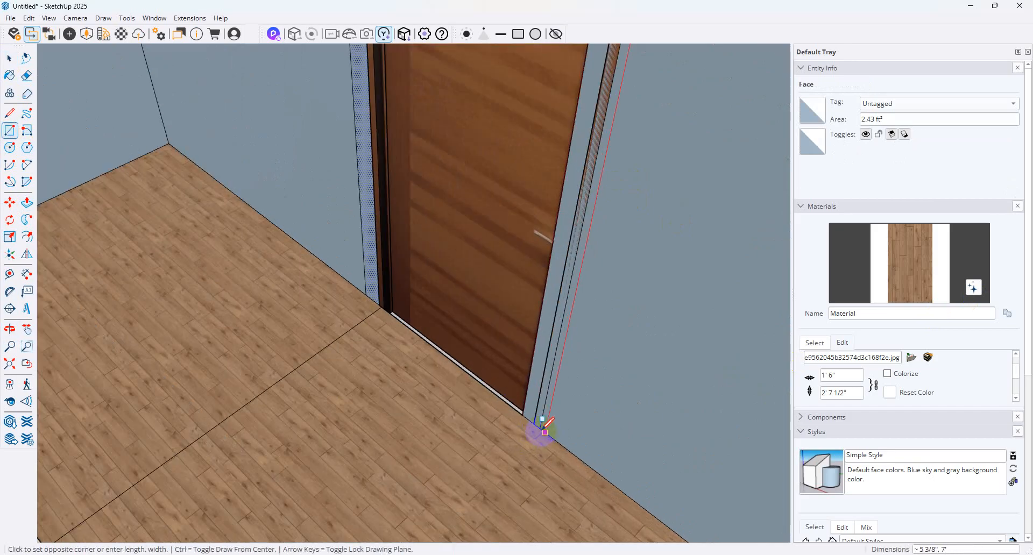
pyautogui.click(539, 424)
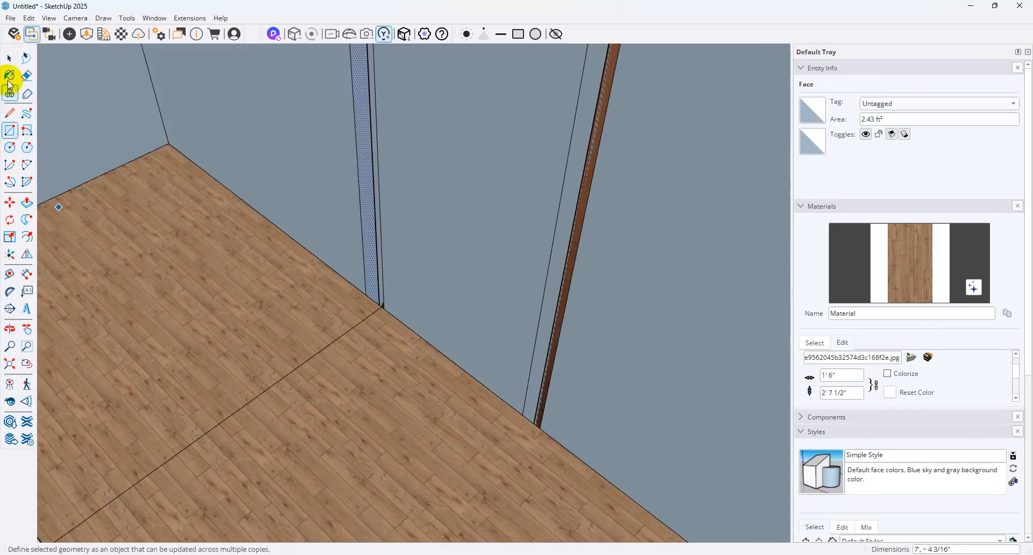
# Delete the wall face that covers the door between its two frame sides, and clear the selection
pyautogui.click(10, 58)
pyautogui.click(472, 208)
pyautogui.scroll(-5, 325, 300)
pyautogui.click(421, 318)
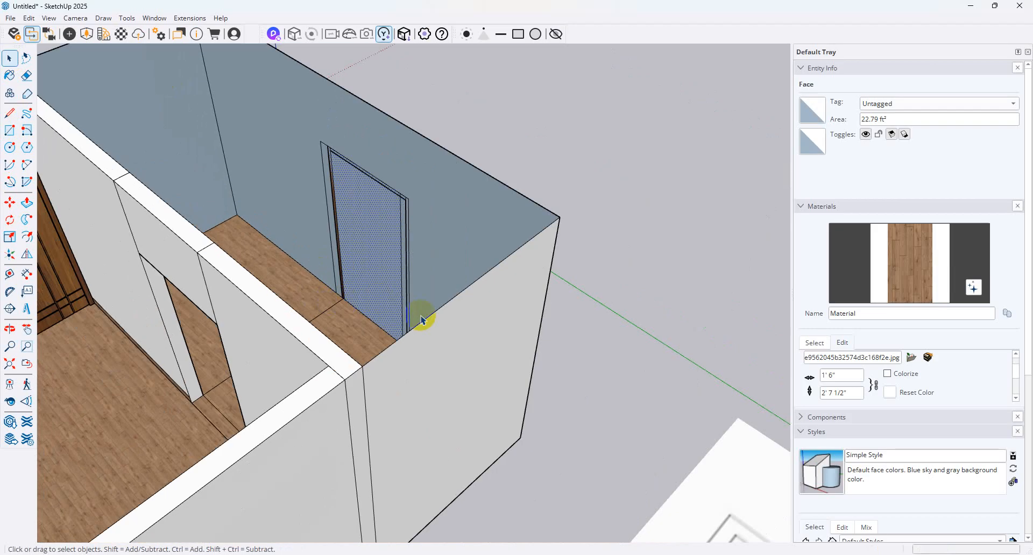
# Inspect the door's fit in the outer wall, the narrow filled strip beside it and its alignment with the inner doorway
pyautogui.scroll(3, 401, 242)
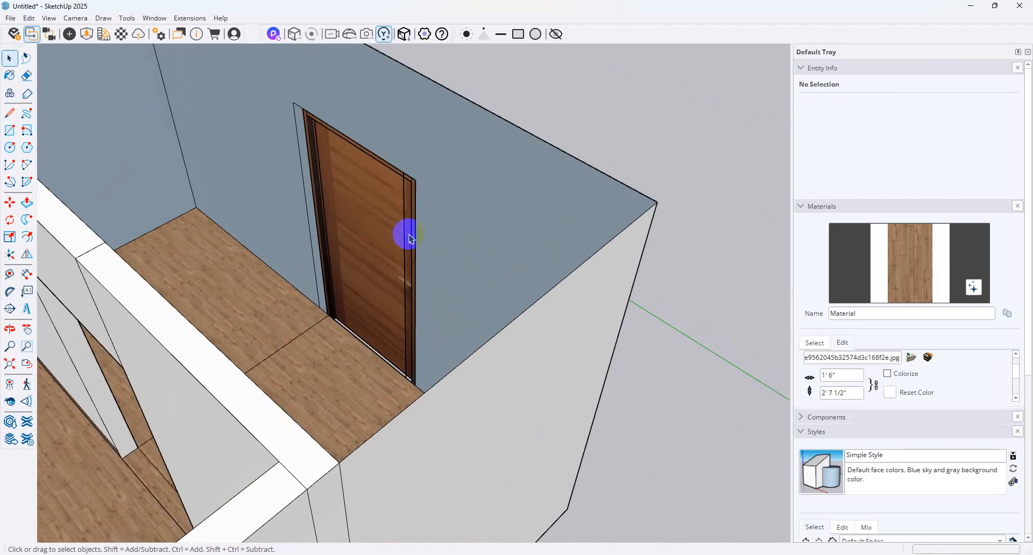
pyautogui.moveTo(404, 231); pyautogui.dragTo(241, 210, button='middle')
pyautogui.click(239, 204)
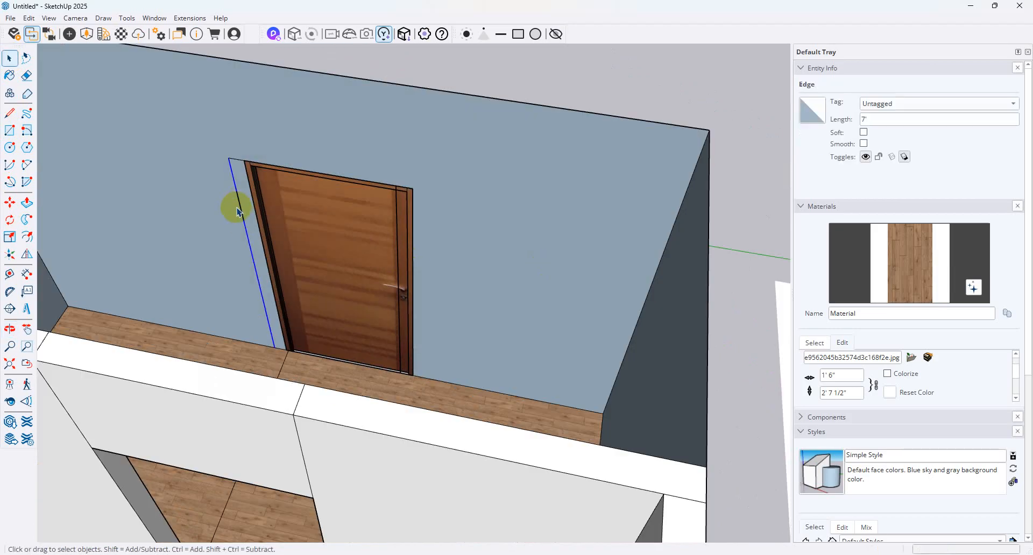
pyautogui.scroll(-10, 487, 282)
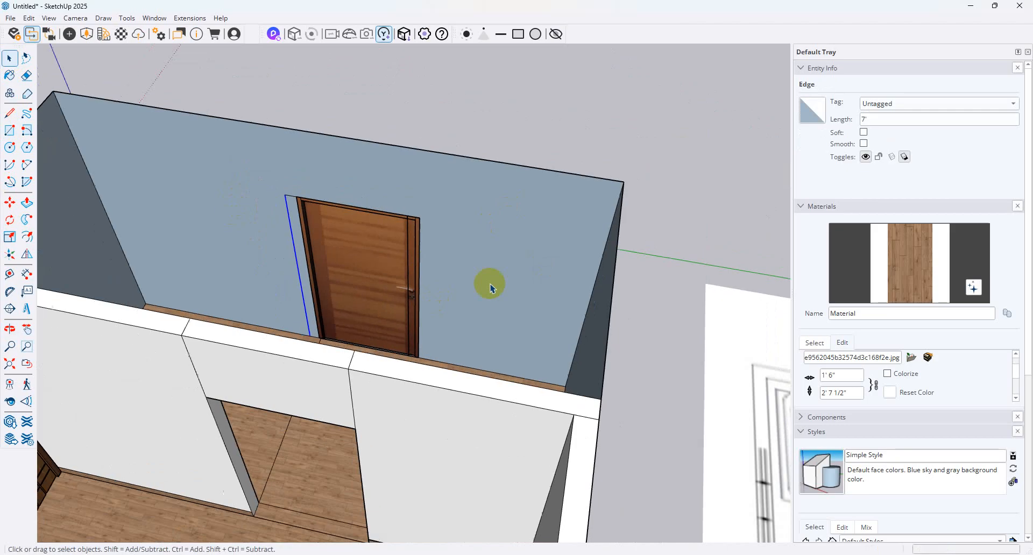
pyautogui.scroll(3, 423, 265)
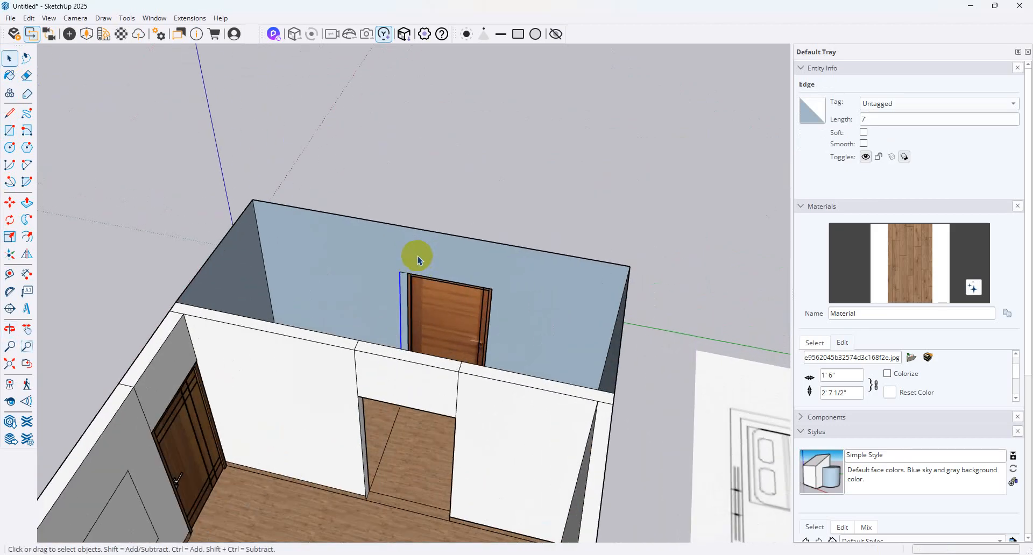
pyautogui.click(453, 312)
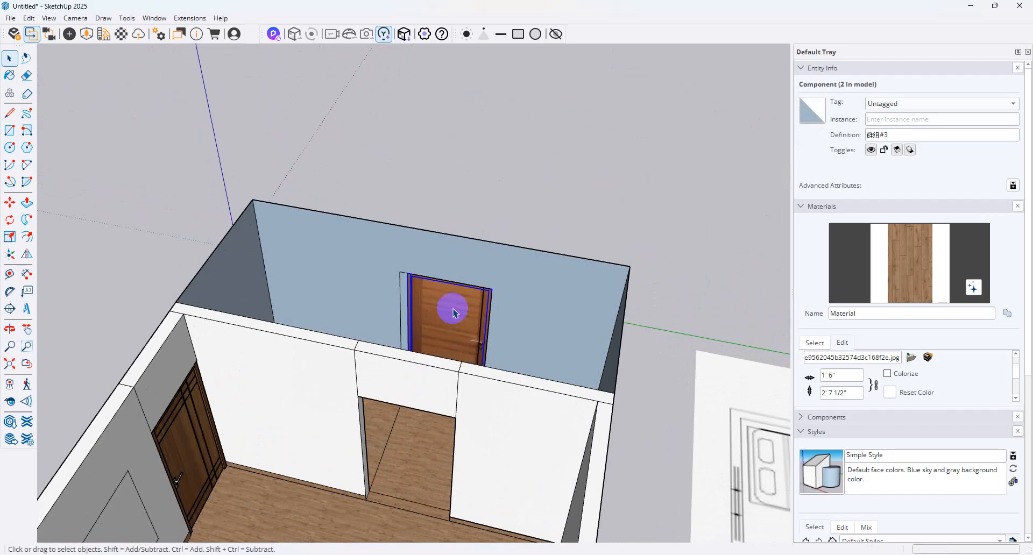
pyautogui.scroll(5, 404, 289)
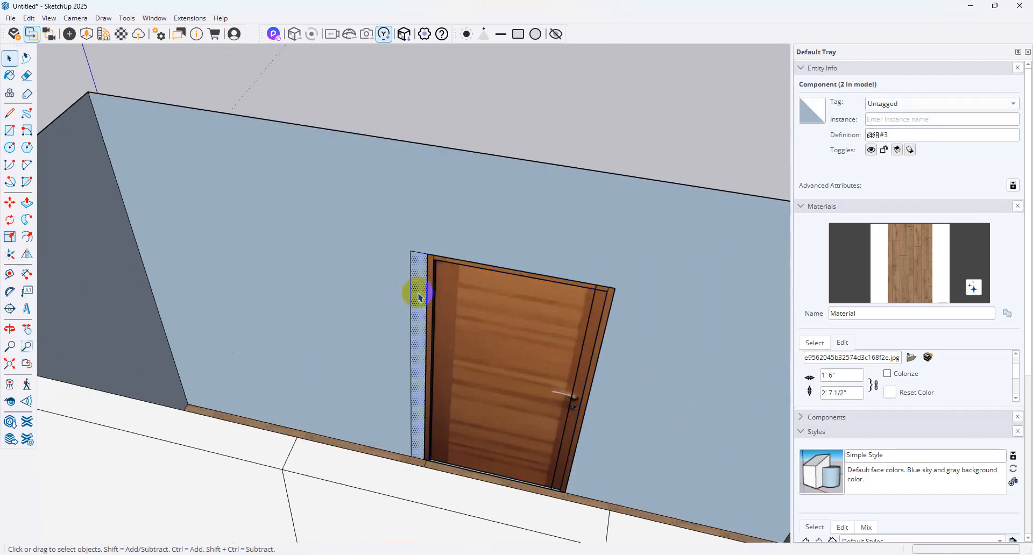
pyautogui.scroll(-3, 415, 312)
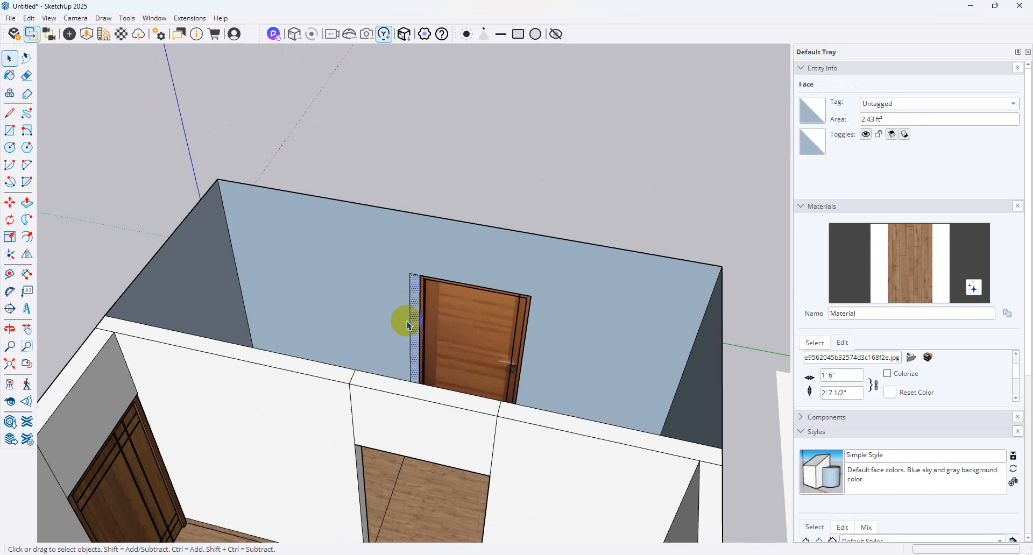
pyautogui.click(572, 323)
pyautogui.scroll(5, 468, 323)
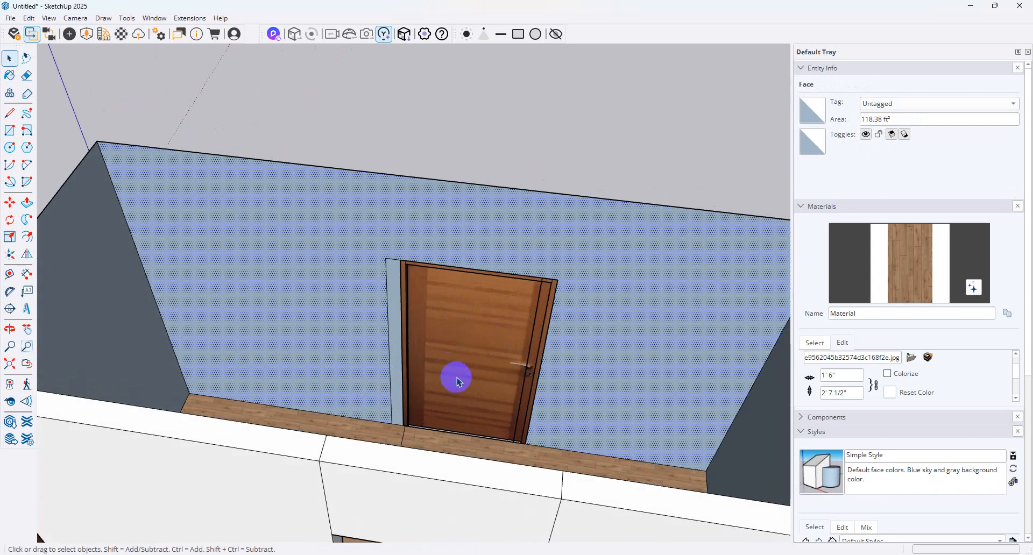
pyautogui.click(491, 379)
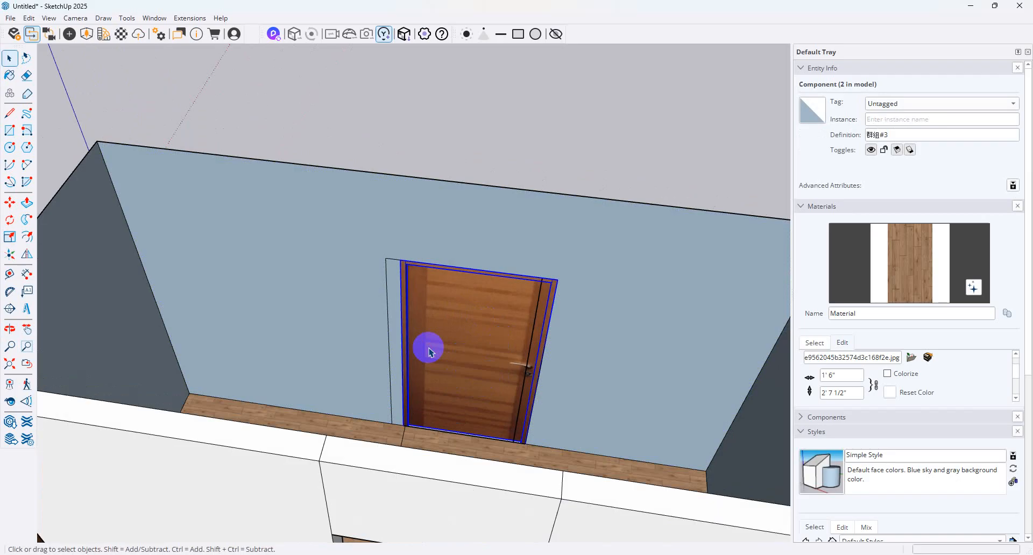
pyautogui.scroll(-4, 306, 247)
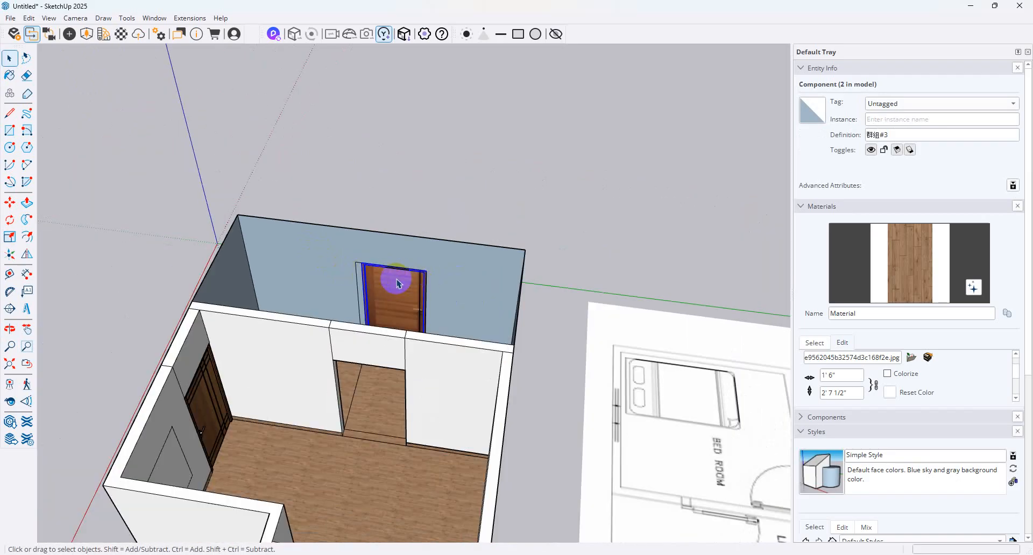
# Examine the leftover narrow wall strip beside the outer door and how the door lines up with the inner doorway
pyautogui.scroll(-2, 377, 291)
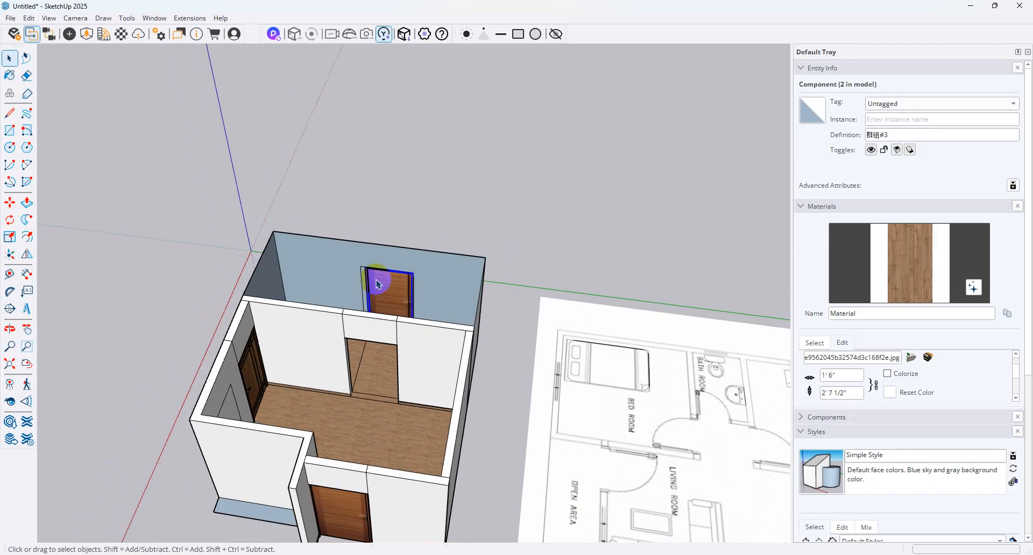
pyautogui.scroll(4, 353, 311)
pyautogui.moveTo(369, 387); pyautogui.dragTo(410, 447, button='middle')
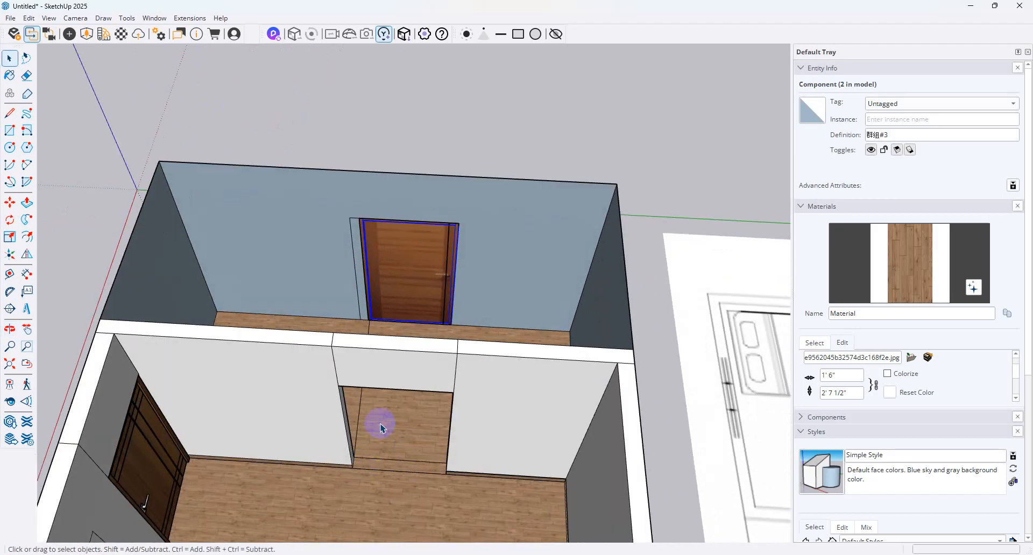
pyautogui.click(359, 311)
pyautogui.scroll(3, 358, 306)
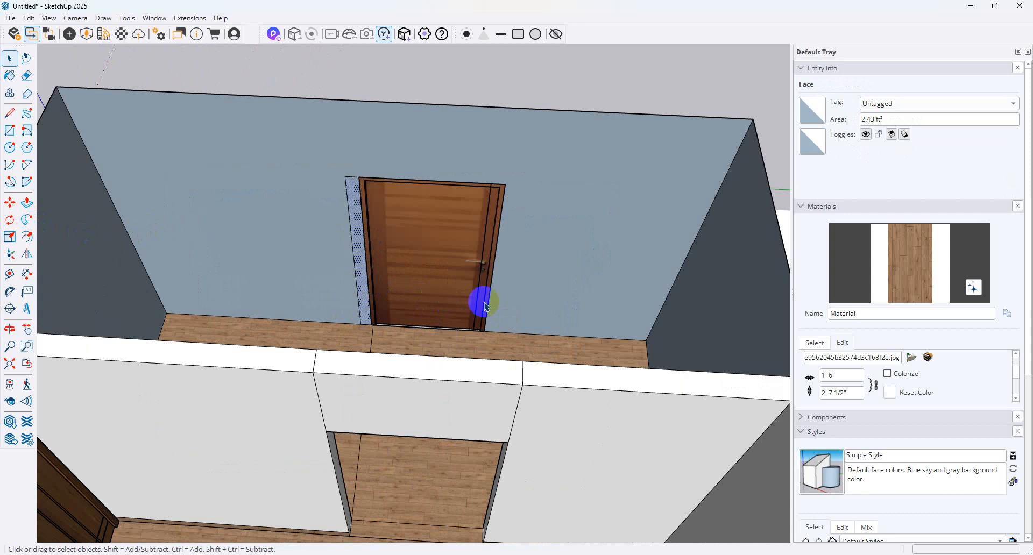
pyautogui.scroll(-5, 483, 313)
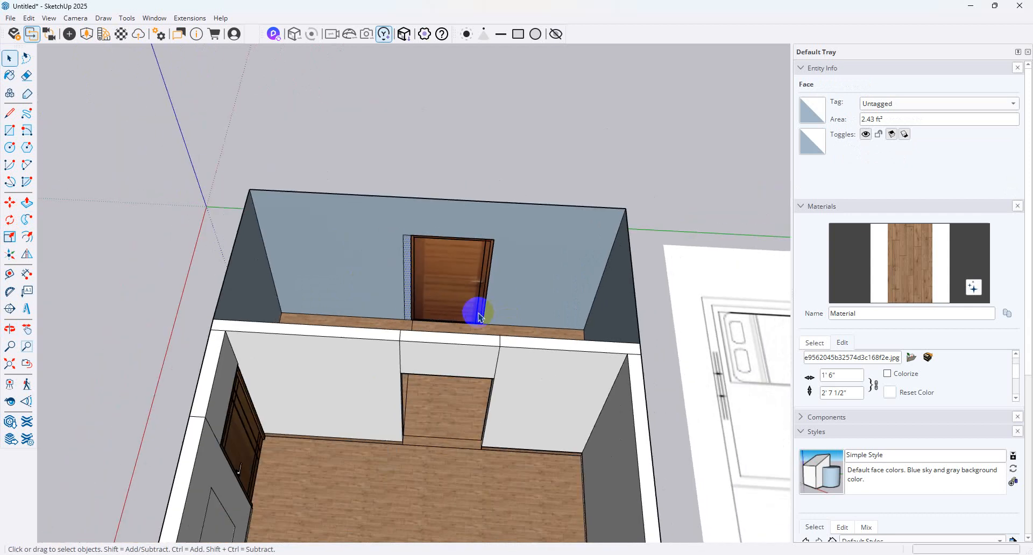
pyautogui.scroll(3, 443, 328)
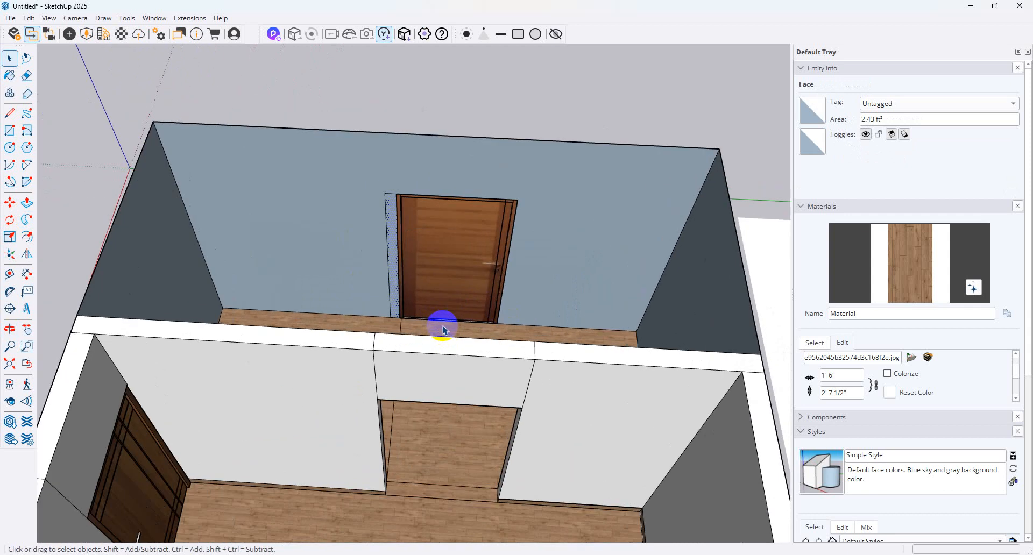
pyautogui.scroll(-3, 438, 323)
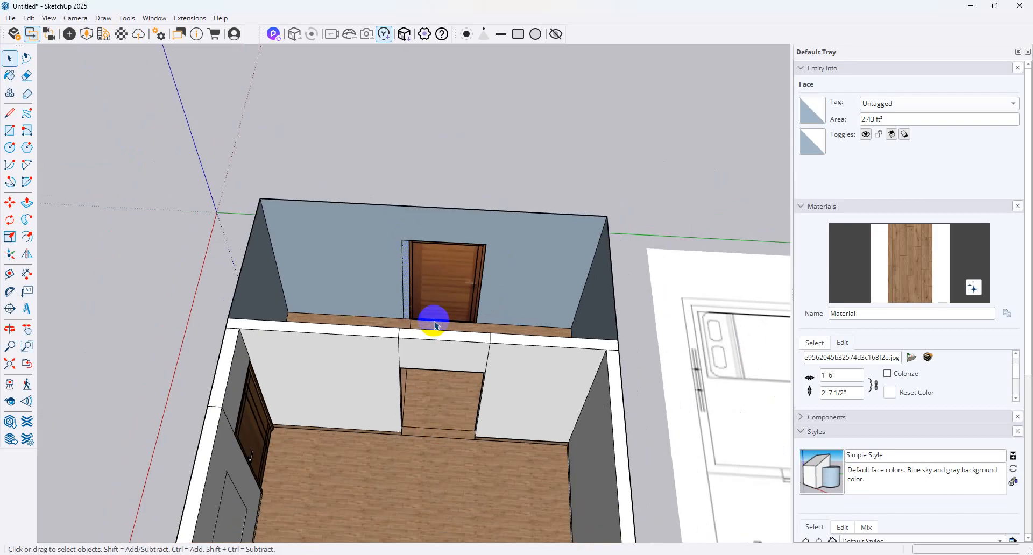
pyautogui.scroll(-3, 410, 350)
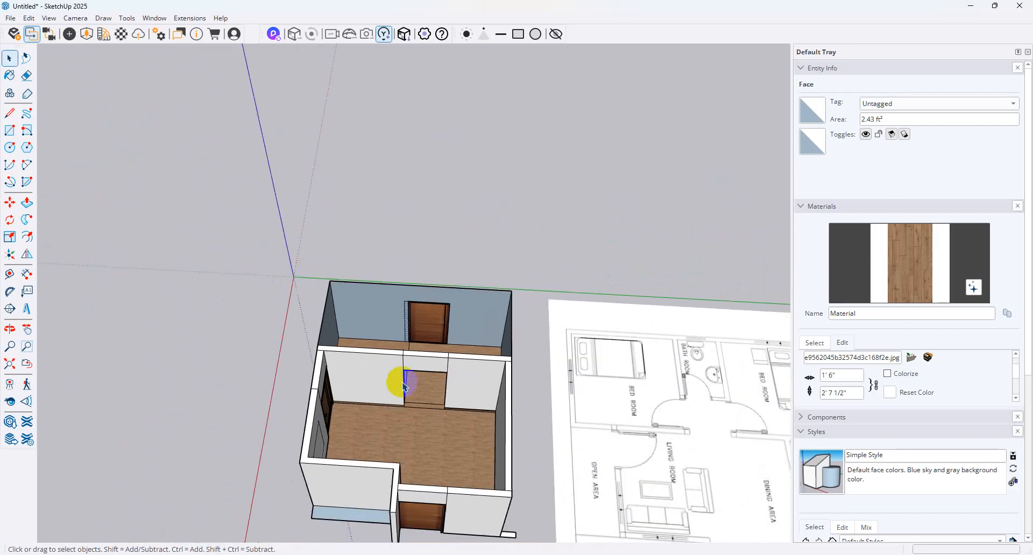
pyautogui.scroll(4, 397, 385)
pyautogui.press('space')
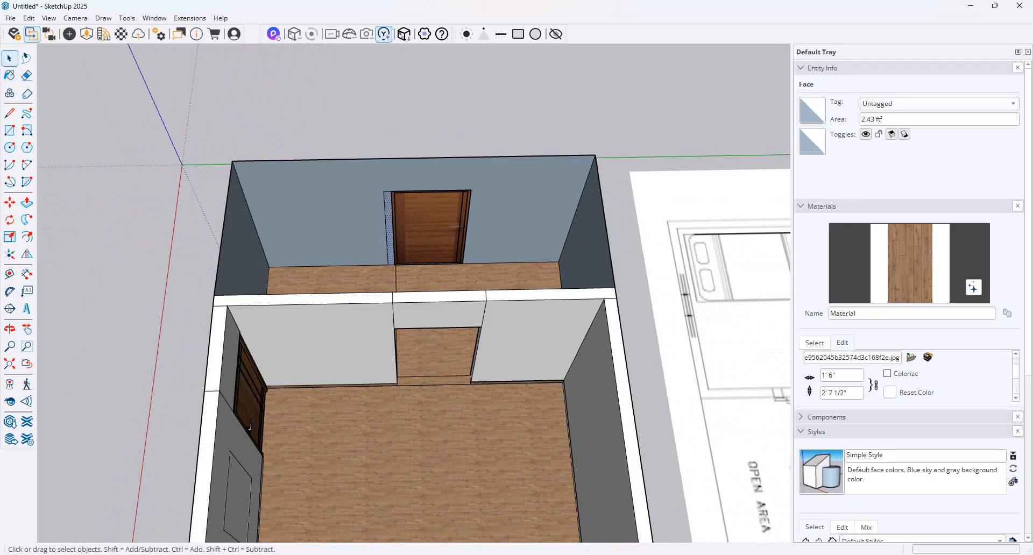
# Switch to 3D Warehouse in the browser and search the models for "dinning table"
pyautogui.hotkey('alt', 'Tab')
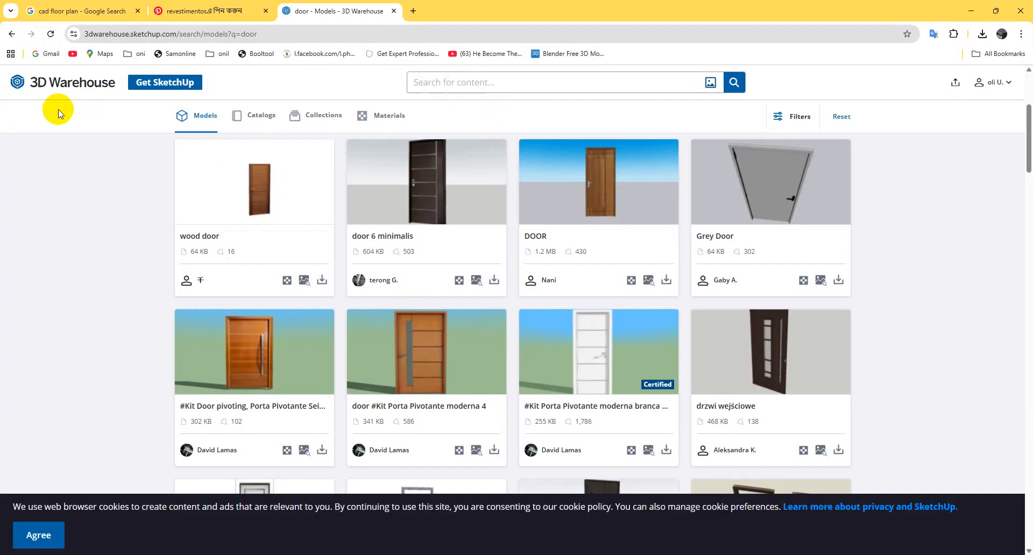
pyautogui.click(80, 84)
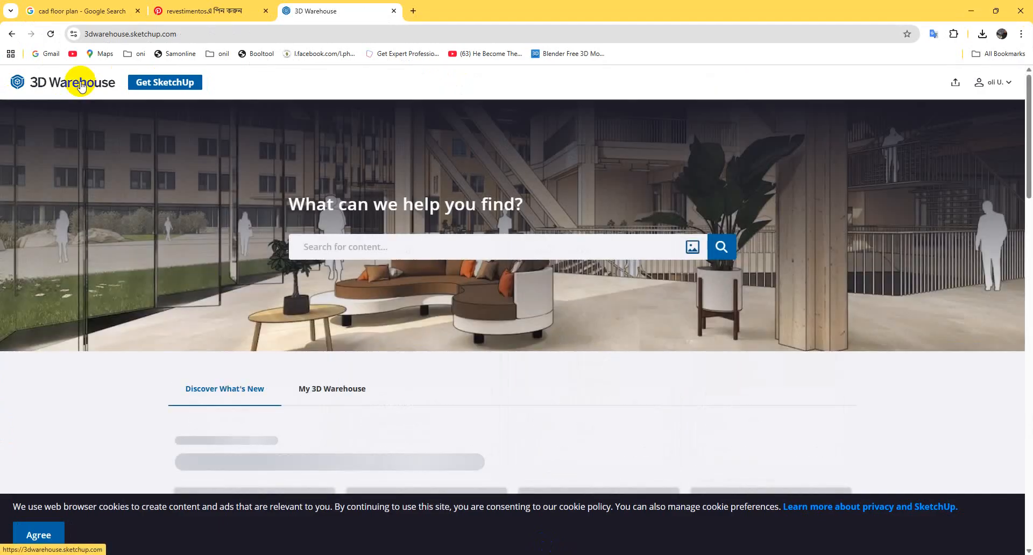
pyautogui.click(407, 254)
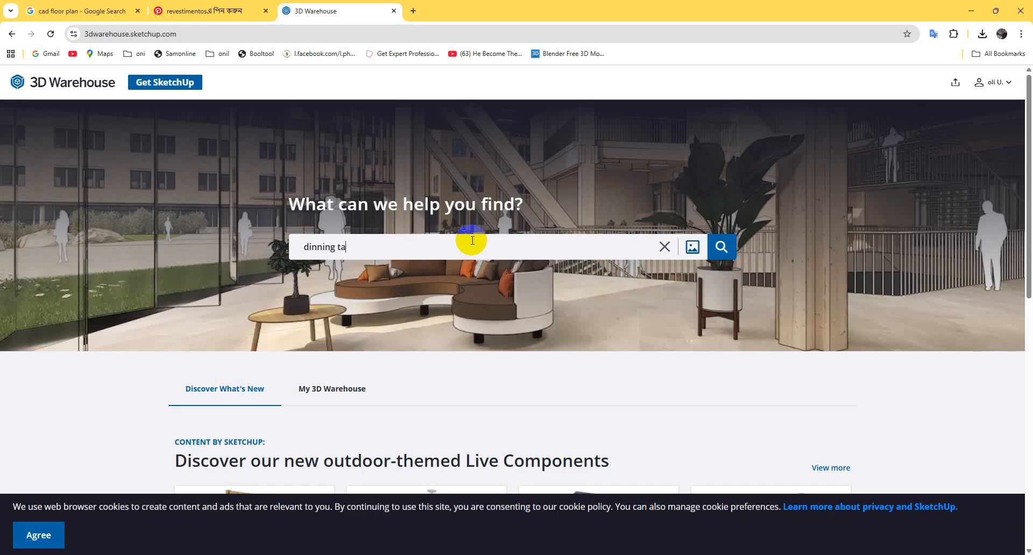
pyautogui.press('Return')
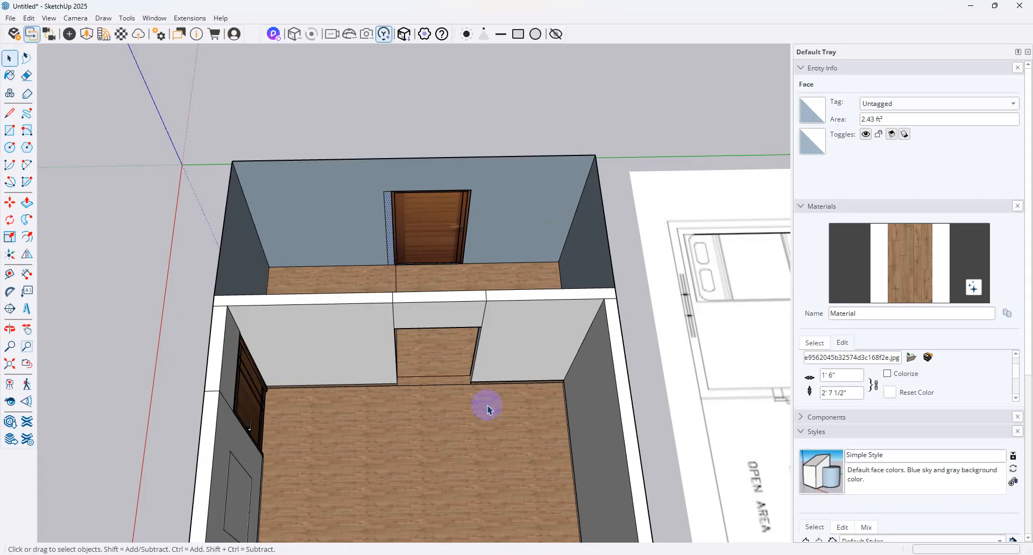
# Return to SketchUp and delete the small stray rectangle outside the front corner of the room
pyautogui.moveTo(484, 405)
pyautogui.mouseDown(button='middle')
pyautogui.moveTo(452, 411)
pyautogui.moveTo(360, 337)
pyautogui.moveTo(708, 424)
pyautogui.mouseUp(button='middle')
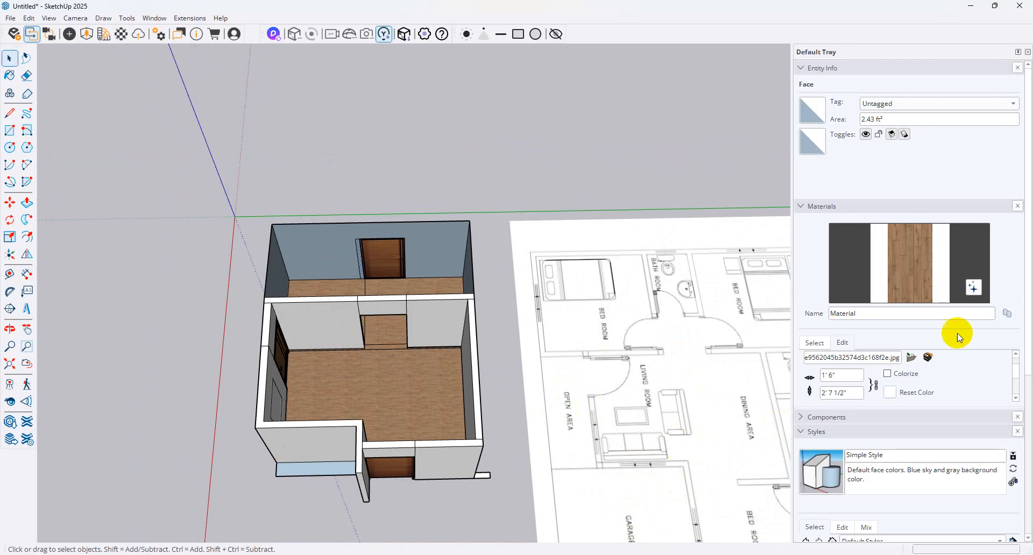
pyautogui.scroll(-2, 426, 387)
pyautogui.scroll(4, 454, 443)
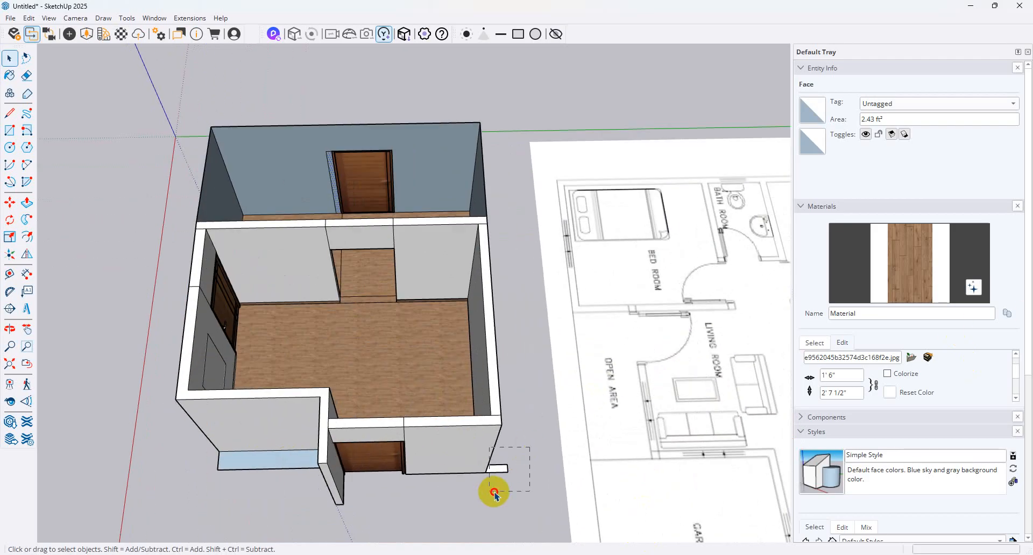
pyautogui.moveTo(494, 492); pyautogui.dragTo(495, 492)
pyautogui.click(521, 479)
pyautogui.moveTo(519, 454); pyautogui.dragTo(497, 489)
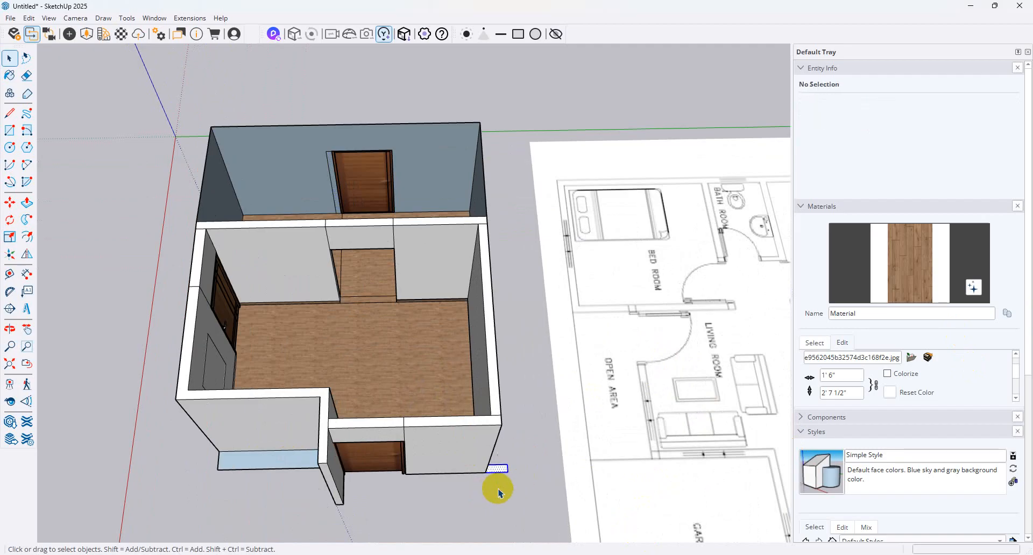
pyautogui.press('Delete')
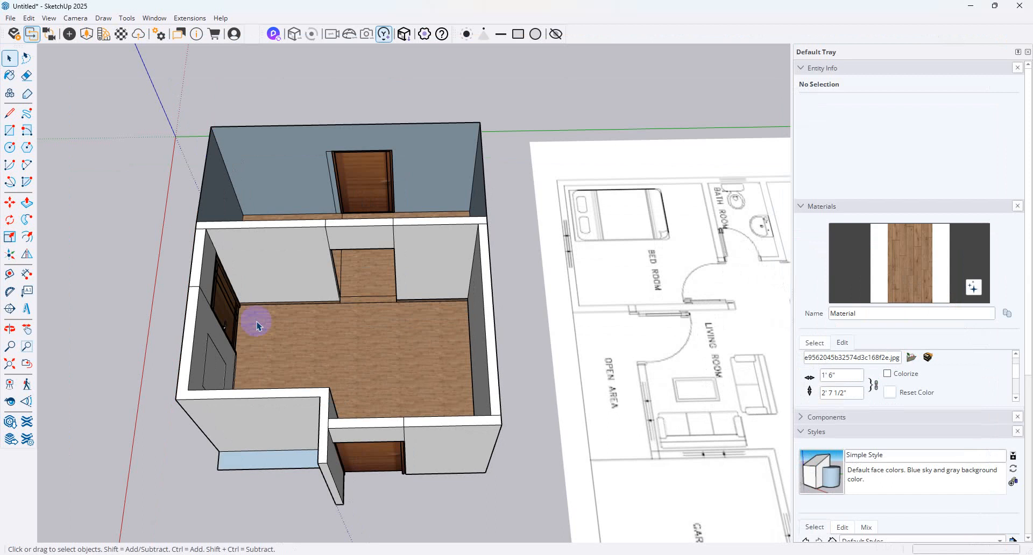
pyautogui.moveTo(257, 325); pyautogui.dragTo(336, 285, button='middle')
pyautogui.scroll(-3, 338, 286)
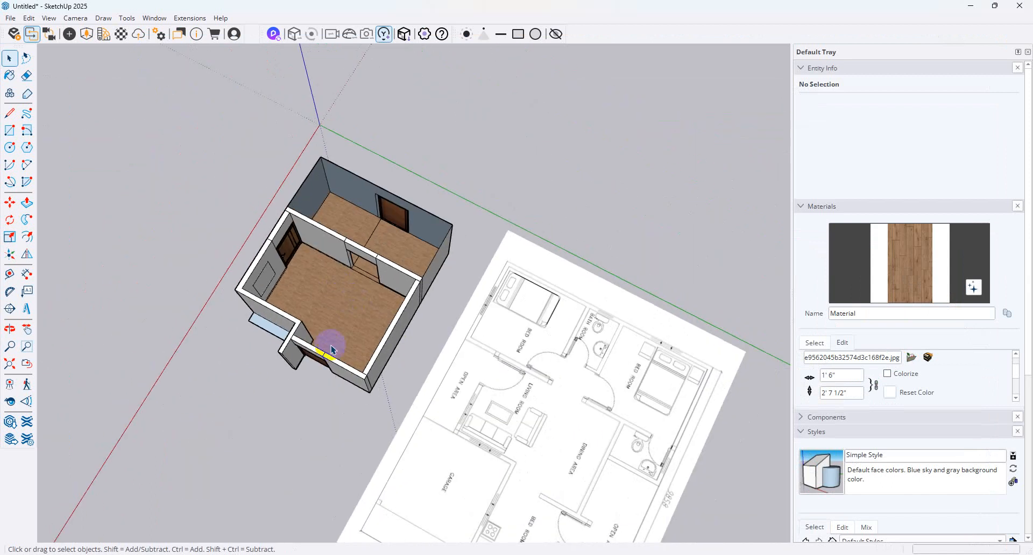
pyautogui.scroll(4, 331, 346)
pyautogui.click(316, 365)
pyautogui.moveTo(300, 386); pyautogui.dragTo(322, 356, button='middle')
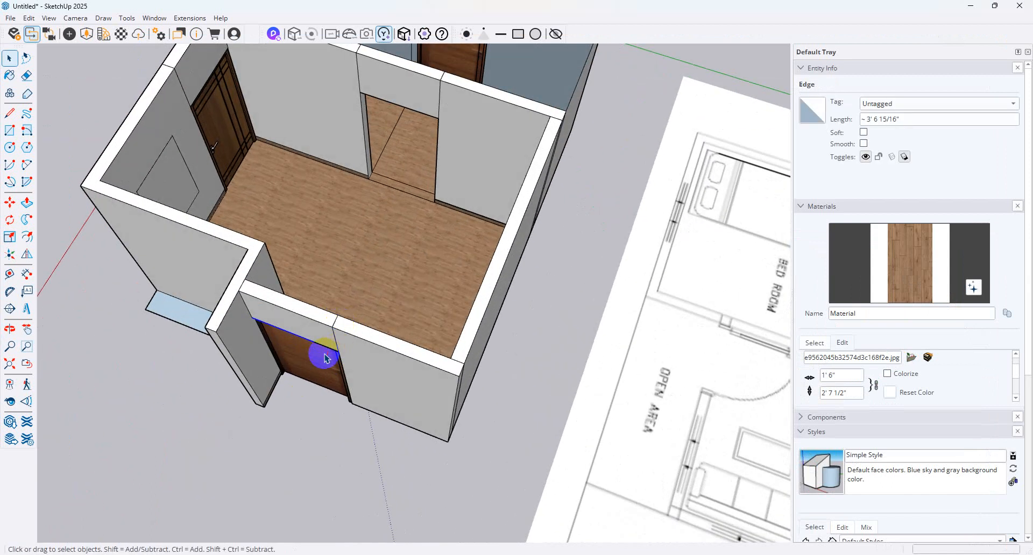
pyautogui.click(320, 357)
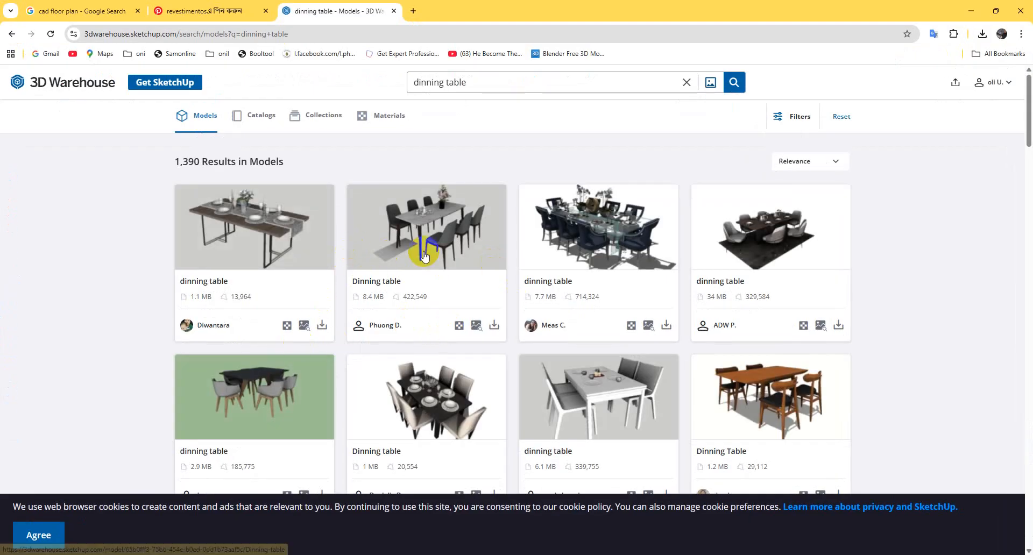
# Switch to 3D Warehouse, unlock more daily downloads, and download the 2.9 MB "dinning table" model with a dark top and grey chairs
pyautogui.scroll(-3, 315, 371)
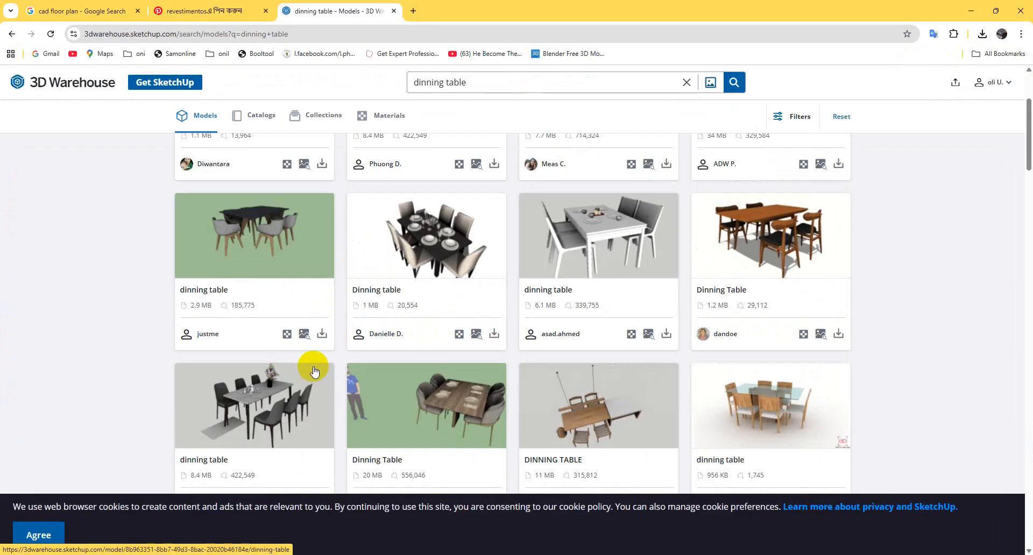
pyautogui.click(322, 334)
pyautogui.click(338, 359)
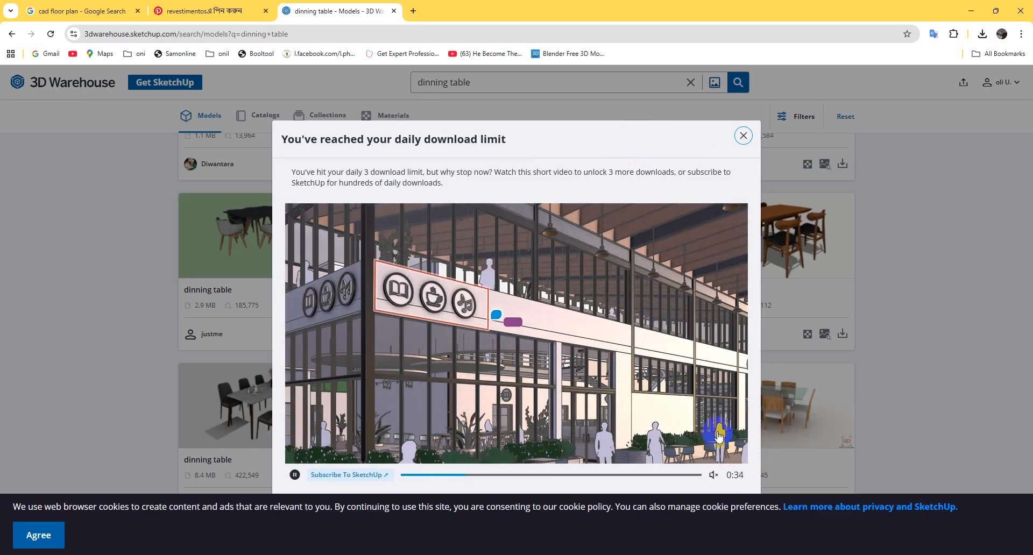
pyautogui.click(712, 447)
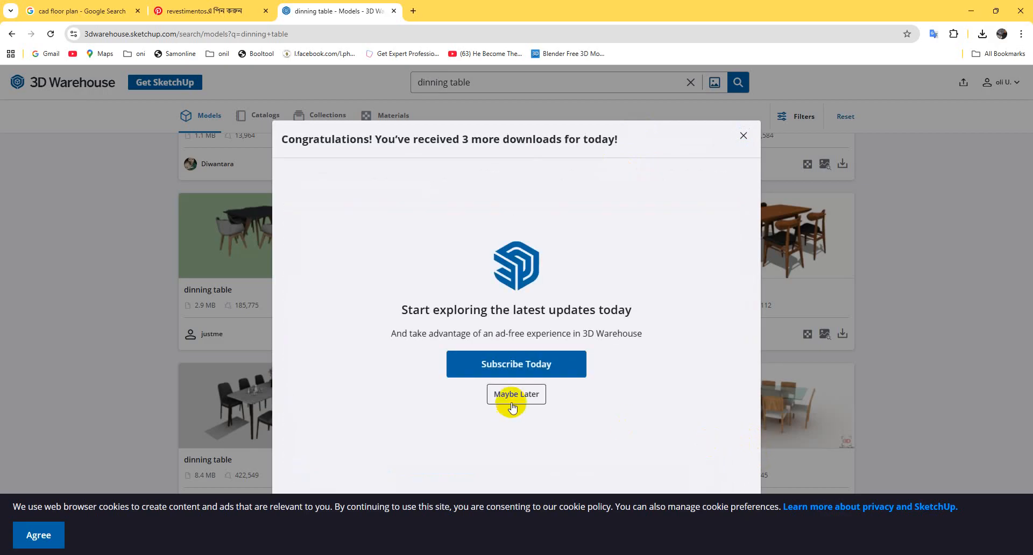
pyautogui.click(517, 396)
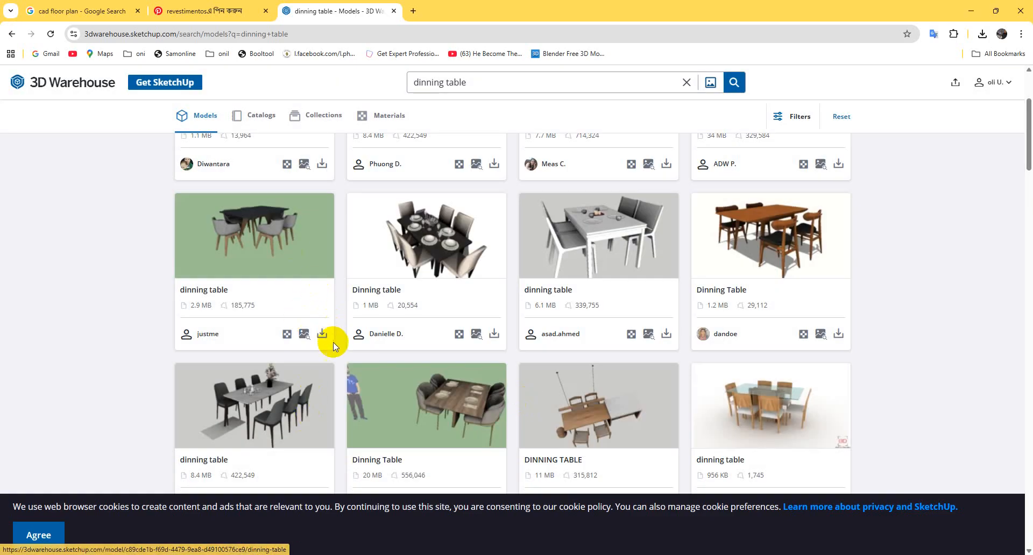
pyautogui.click(322, 334)
pyautogui.click(349, 356)
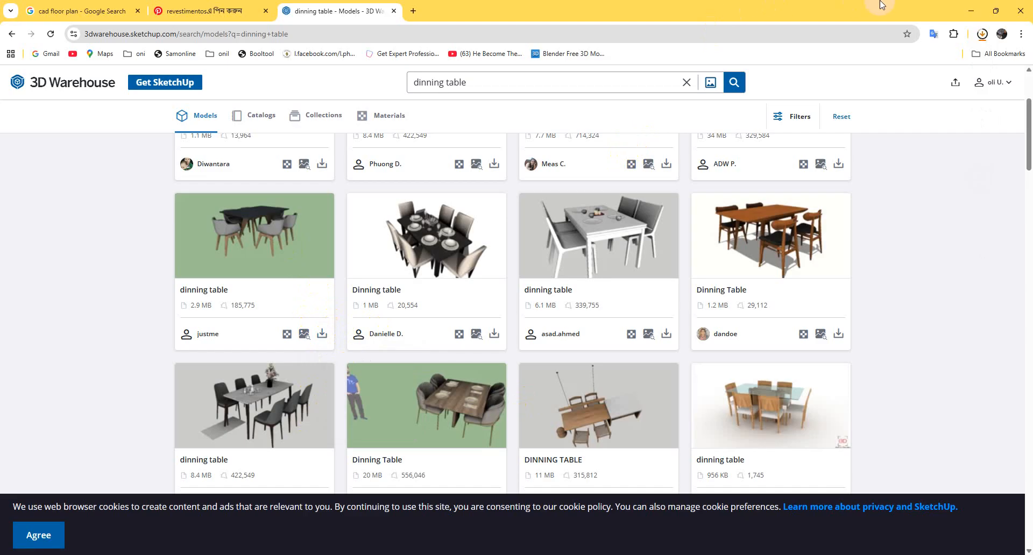
# Return to SketchUp, import the conjunto file from Downloads, and place the dining set on the wood floor of the larger room
pyautogui.click(962, 13)
pyautogui.moveTo(260, 189); pyautogui.dragTo(234, 215, button='middle')
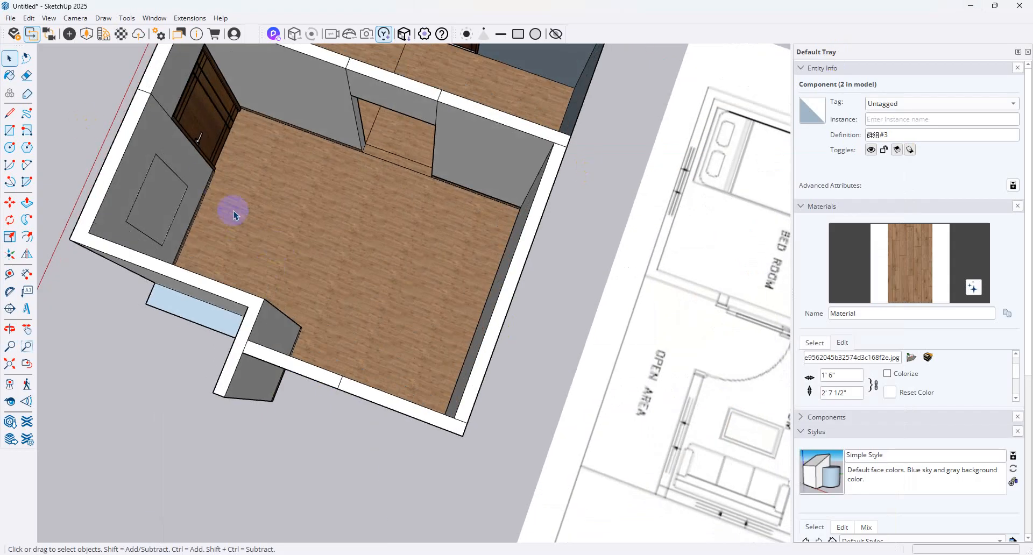
pyautogui.click(97, 182)
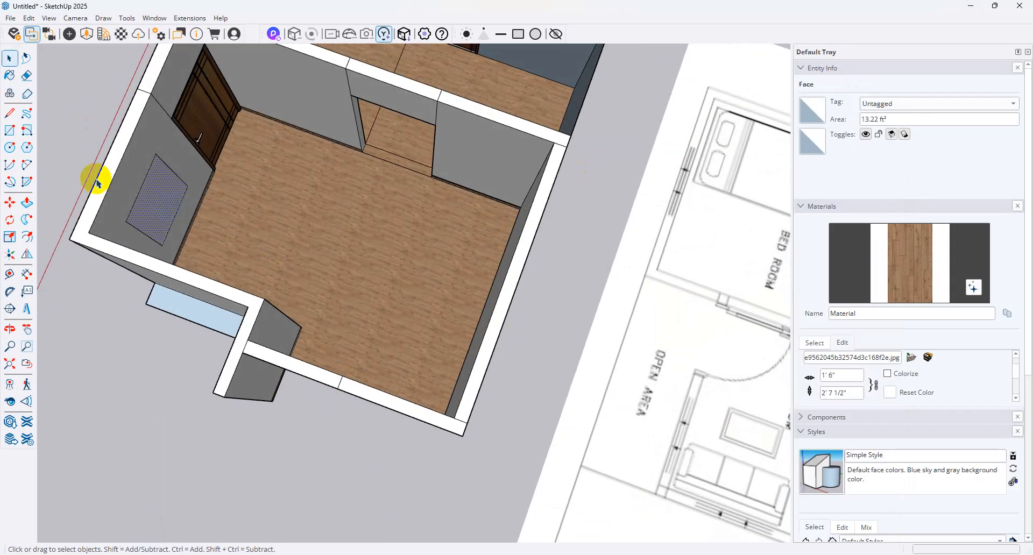
pyautogui.click(9, 18)
pyautogui.click(106, 168)
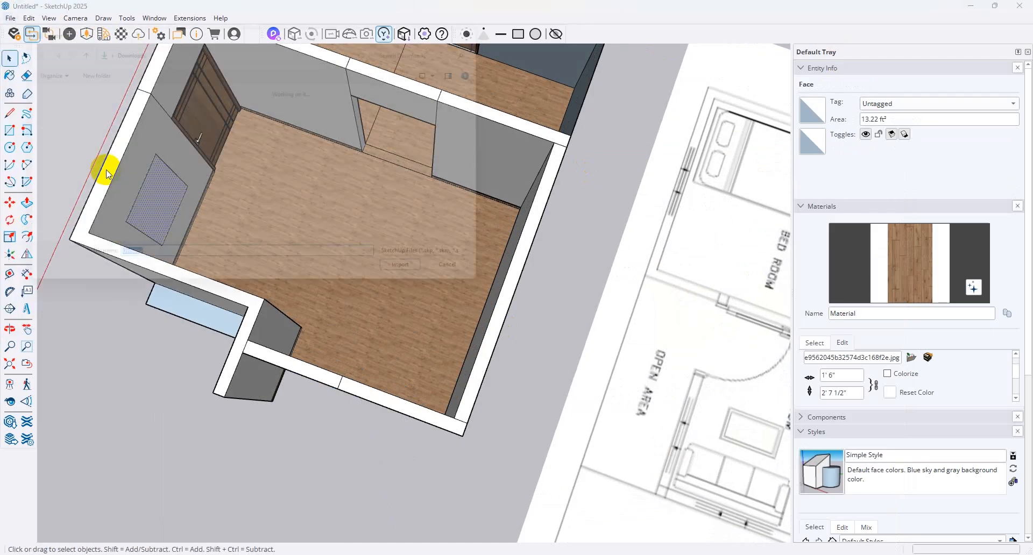
pyautogui.click(143, 138)
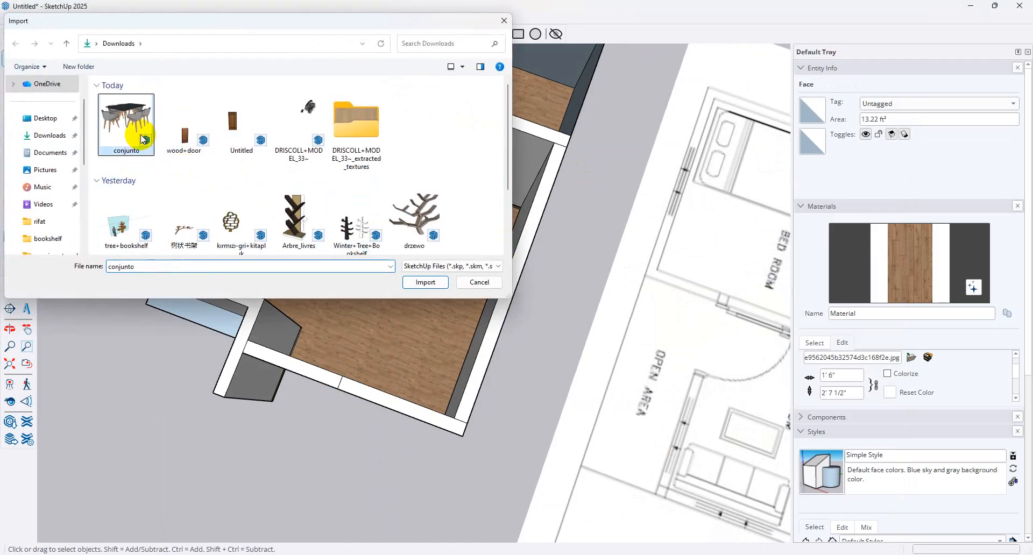
pyautogui.click(425, 282)
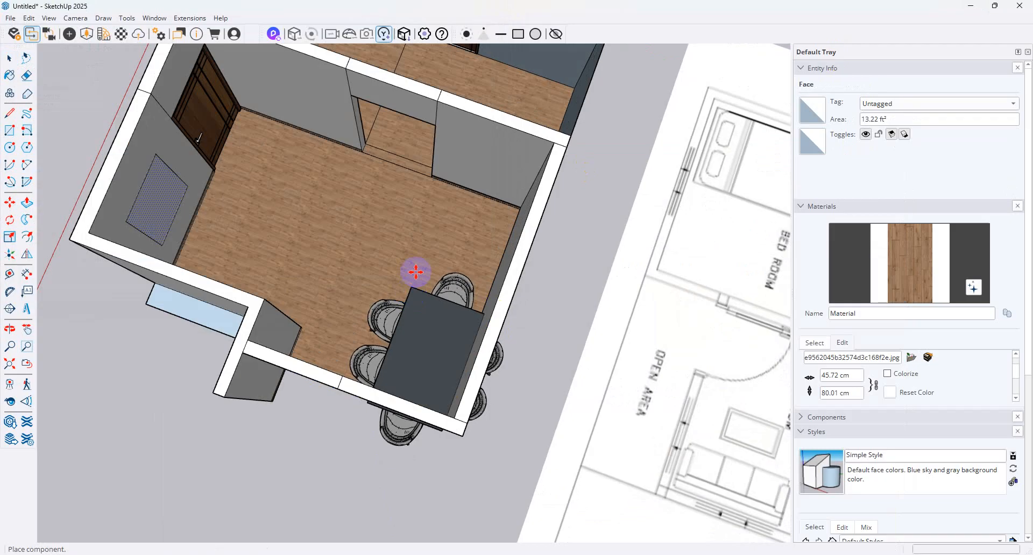
pyautogui.click(408, 235)
# Move the dining set about 9 1/16" and another 15/16" to settle it in the end of the room beside the outer door
pyautogui.scroll(5, 446, 263)
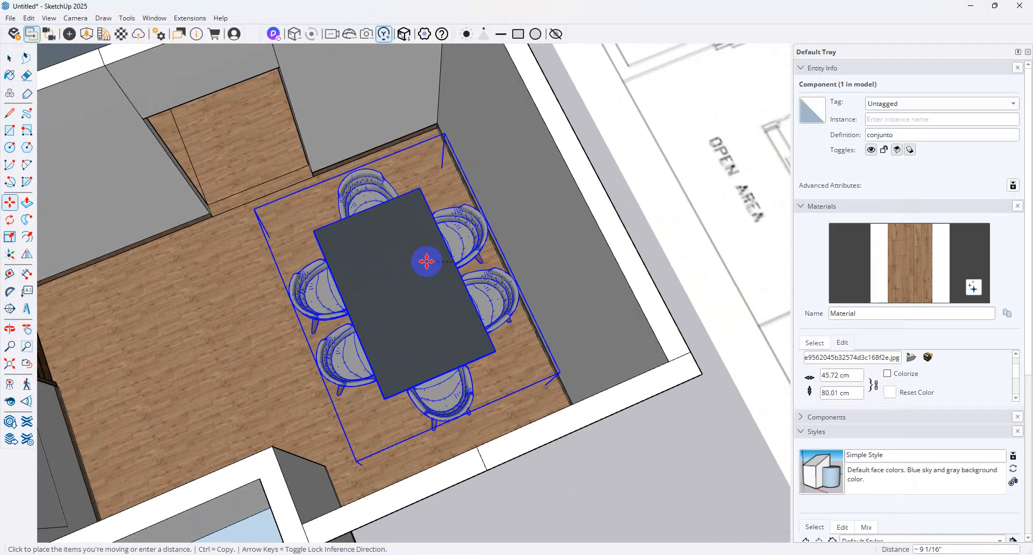
pyautogui.click(427, 262)
pyautogui.moveTo(471, 296)
pyautogui.mouseDown(button='middle')
pyautogui.moveTo(664, 265)
pyautogui.moveTo(452, 295)
pyautogui.mouseUp(button='middle')
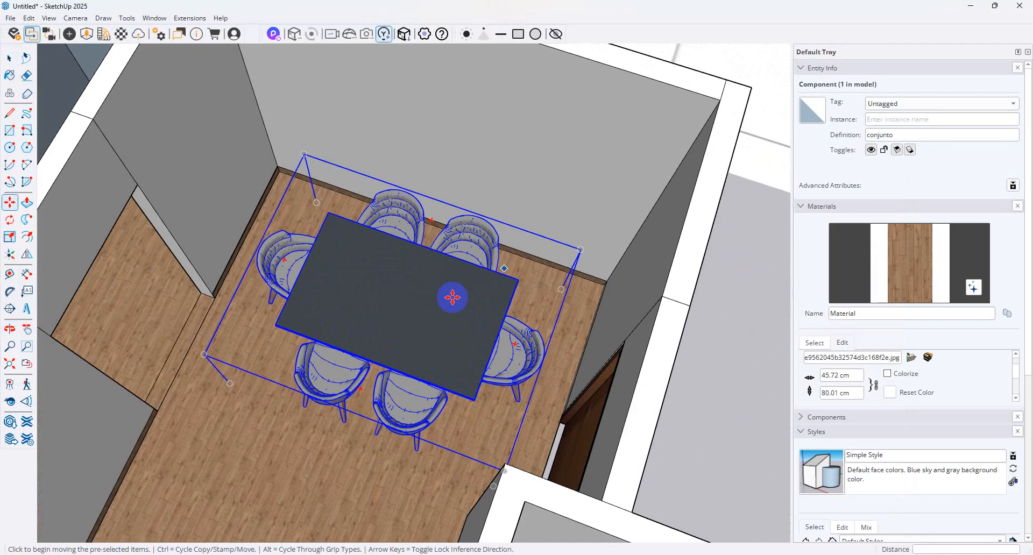
pyautogui.click(520, 330)
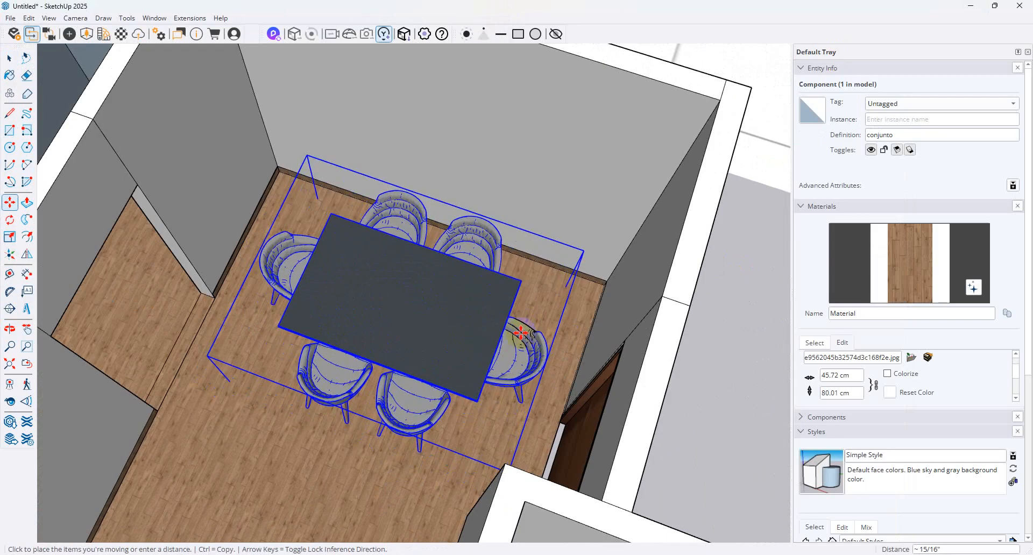
pyautogui.click(522, 332)
pyautogui.scroll(-1, 323, 263)
pyautogui.scroll(-3, 413, 263)
pyautogui.moveTo(418, 260); pyautogui.dragTo(483, 277, button='middle')
pyautogui.scroll(3, 482, 277)
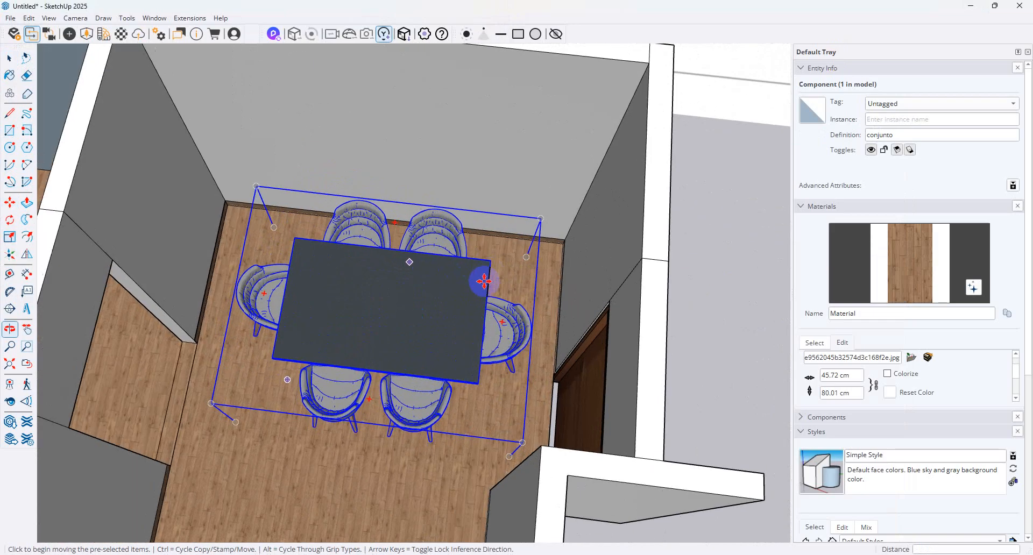
pyautogui.scroll(-5, 330, 262)
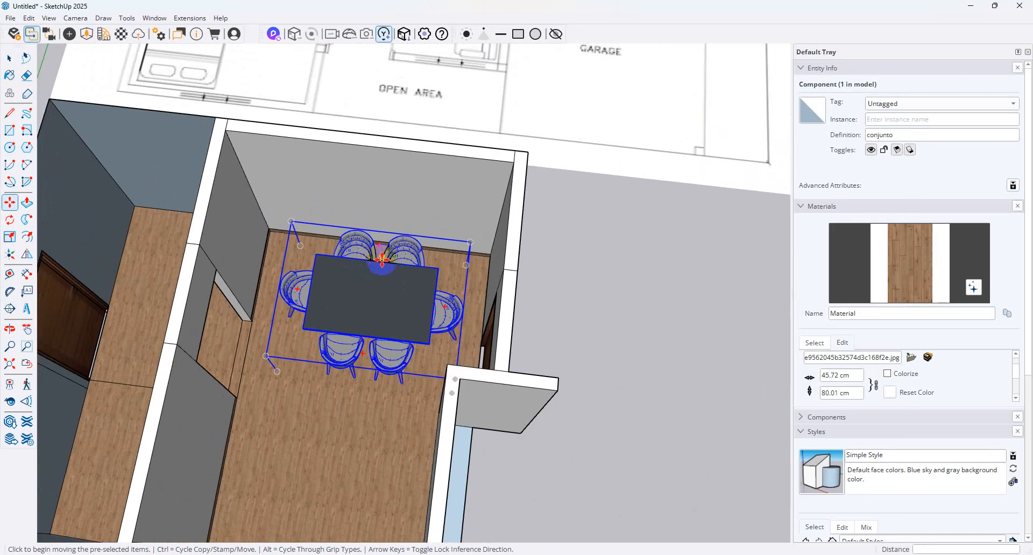
pyautogui.click(10, 57)
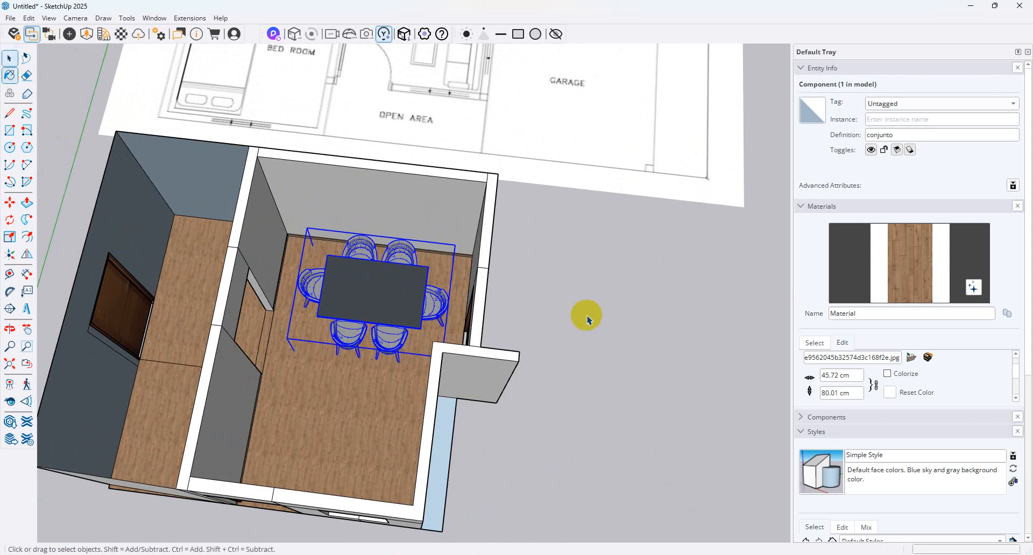
pyautogui.click(554, 351)
pyautogui.scroll(5, 392, 278)
pyautogui.click(382, 272)
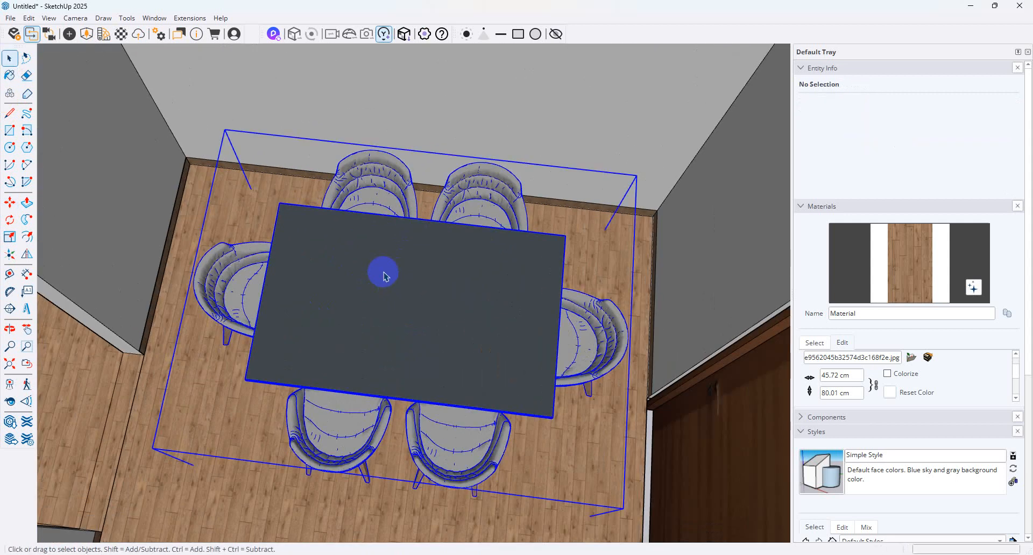
pyautogui.scroll(-2, 371, 286)
pyautogui.scroll(-3, 370, 287)
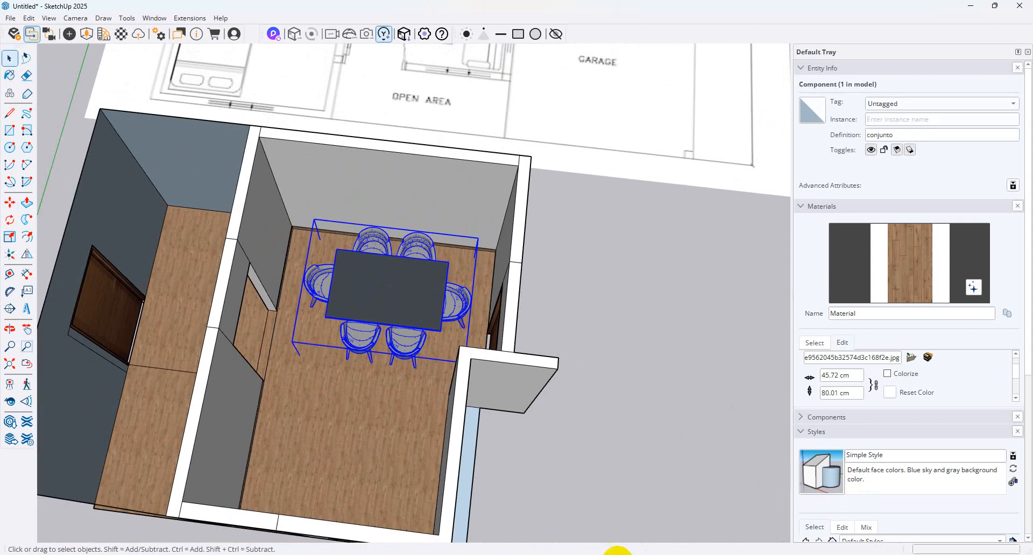
# Switch to the browser and search the web for "color" in a new tab
pyautogui.click(617, 552)
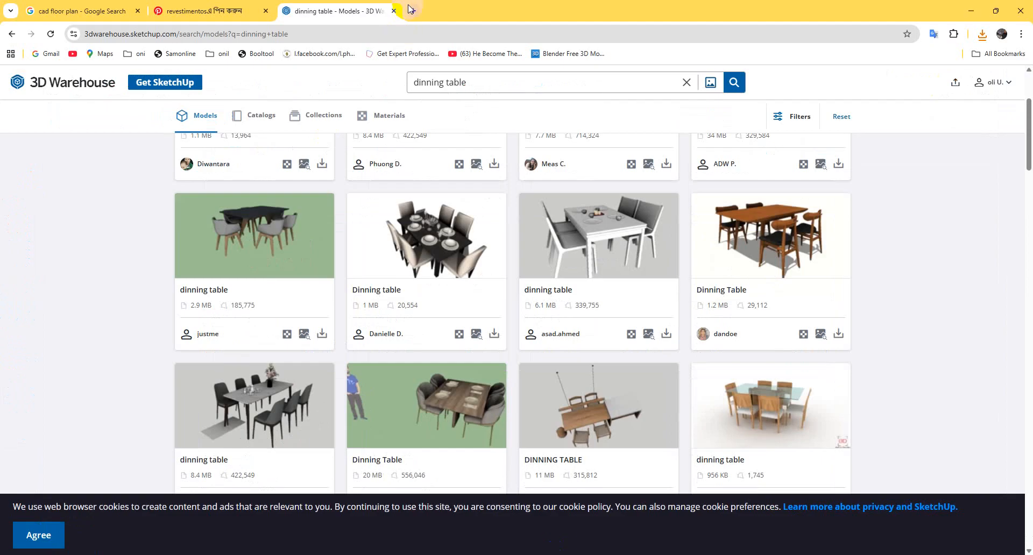
pyautogui.click(409, 9)
pyautogui.write('colo')
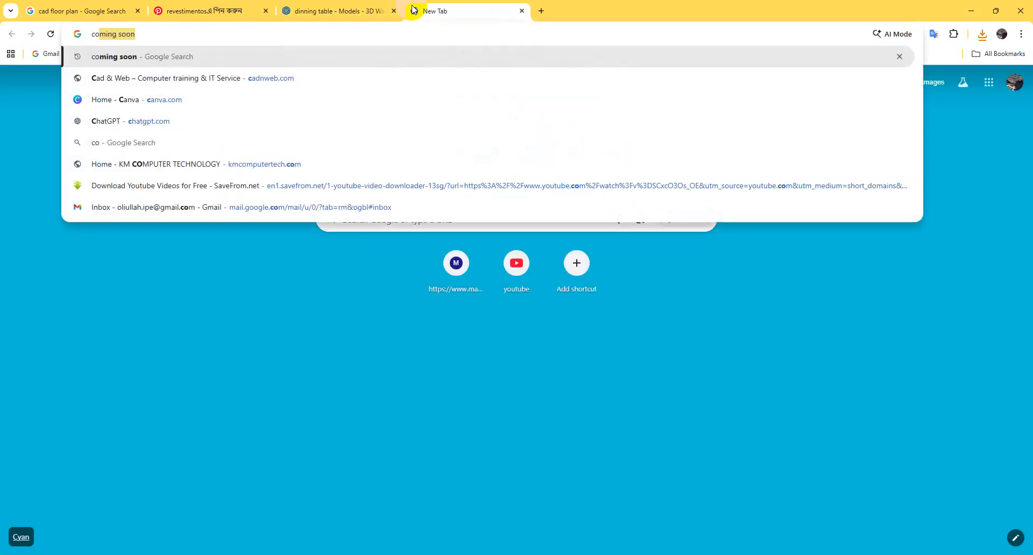
pyautogui.press('BackSpace')
pyautogui.write('r')
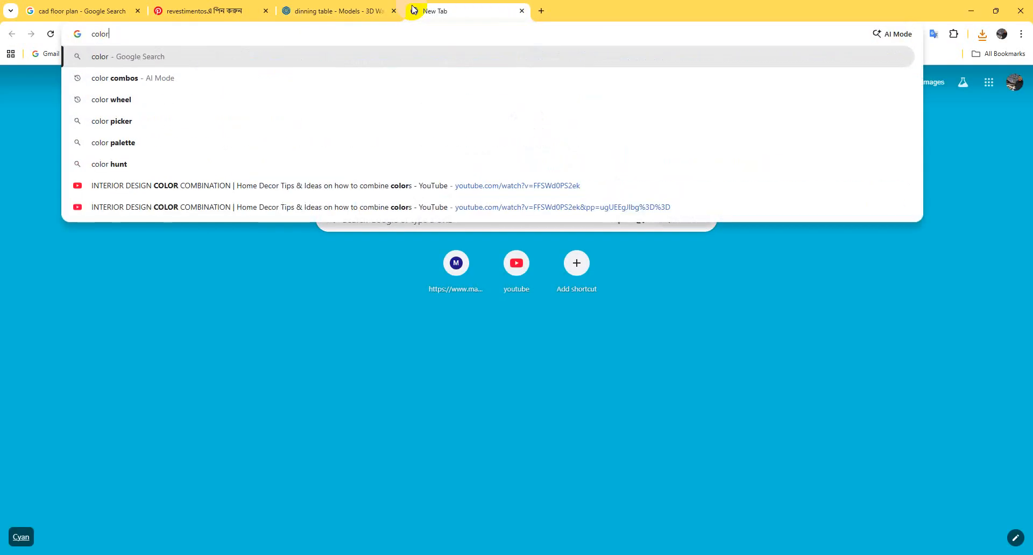
pyautogui.press('Down')
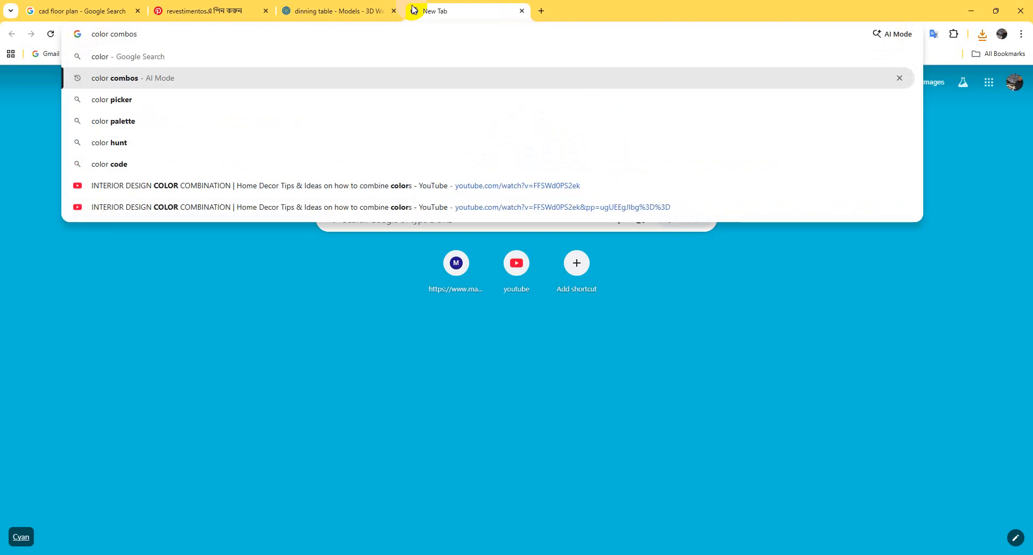
pyautogui.press('BackSpace')
pyautogui.press('BackSpace')
pyautogui.press('BackSpace')
pyautogui.press('BackSpace')
pyautogui.press('BackSpace')
pyautogui.press('BackSpace')
pyautogui.press('BackSpace')
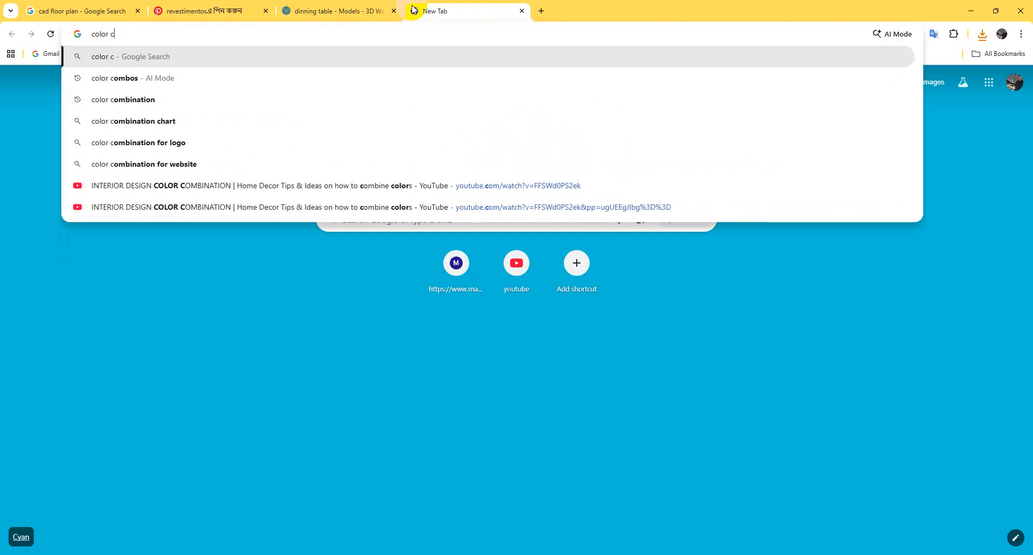
pyautogui.press('Return')
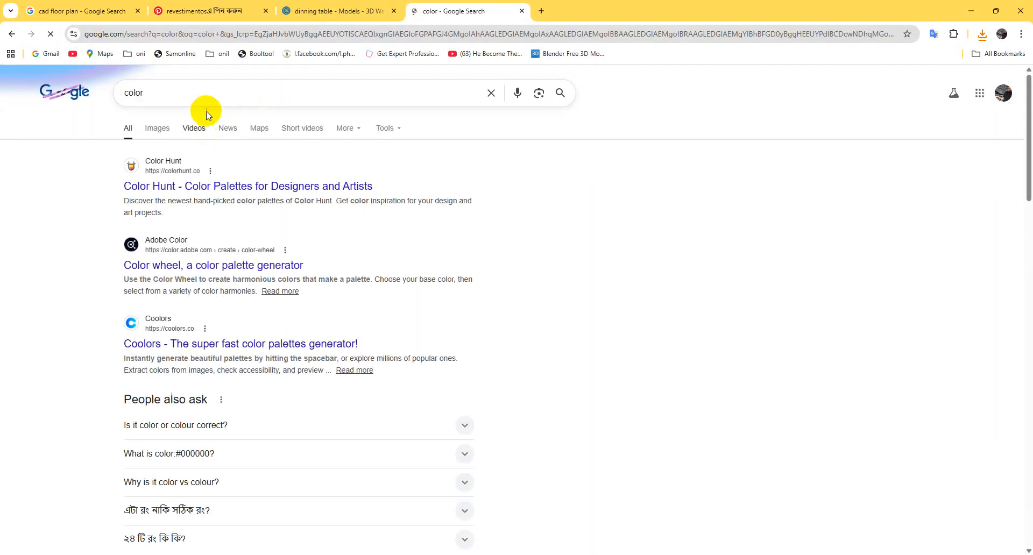
# Search the web for "adobe color", open the Adobe Color palette generator site and dismiss its What's New notice
pyautogui.doubleClick(203, 92)
pyautogui.write('adobe')
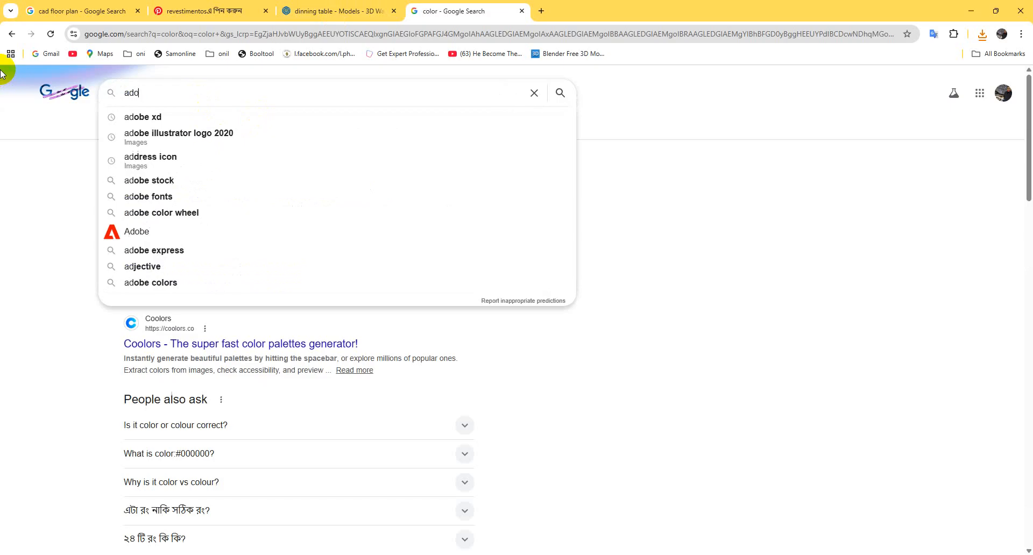
pyautogui.write(' c')
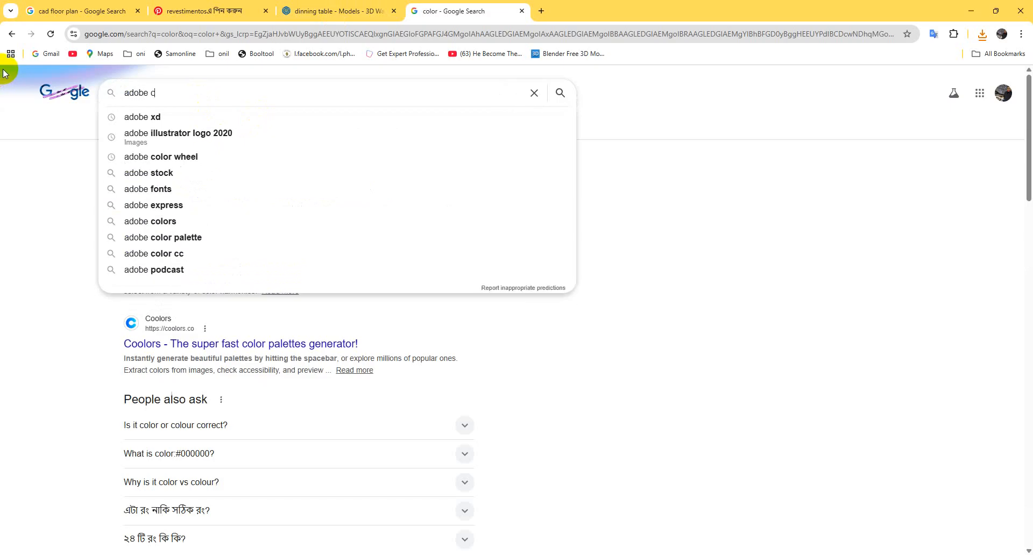
pyautogui.write('olor')
pyautogui.press('Return')
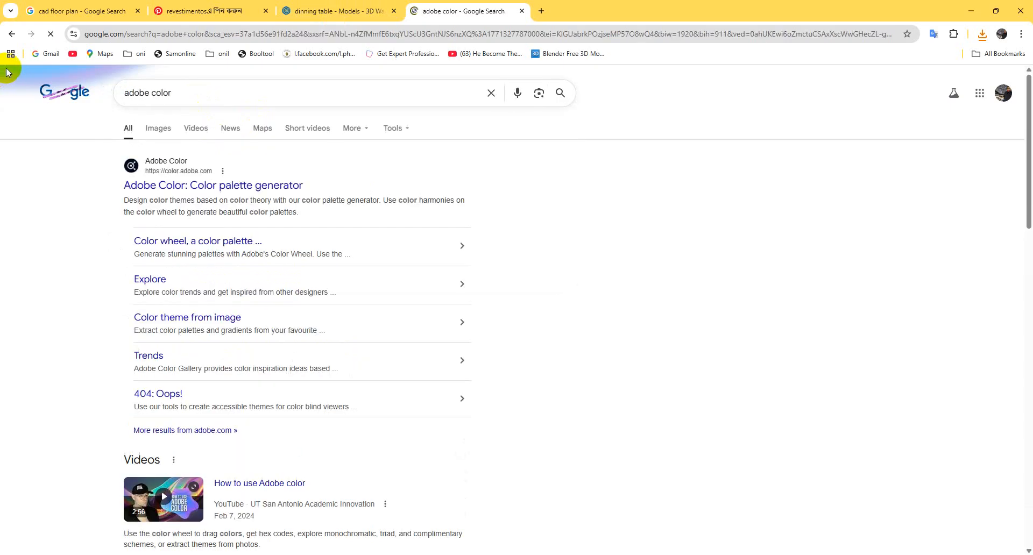
pyautogui.click(270, 185)
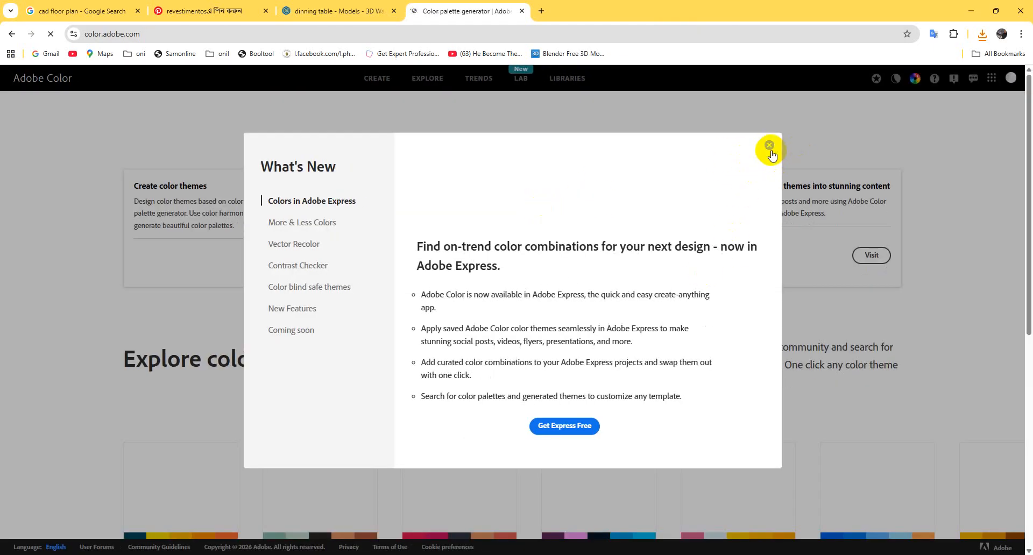
pyautogui.click(769, 146)
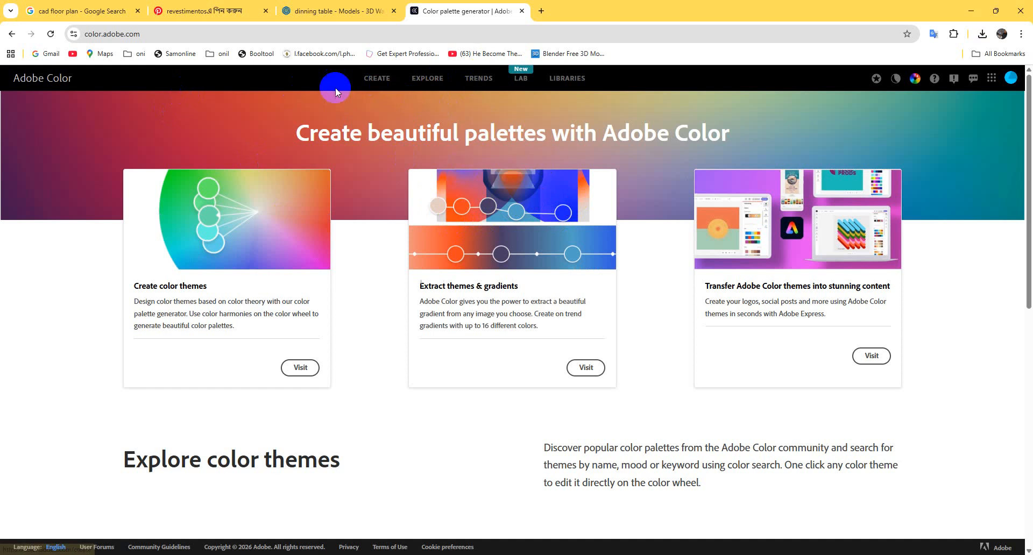
# Open the color wheel for creating themes, try the Triad color harmony and set it back to Analogous
pyautogui.click(381, 81)
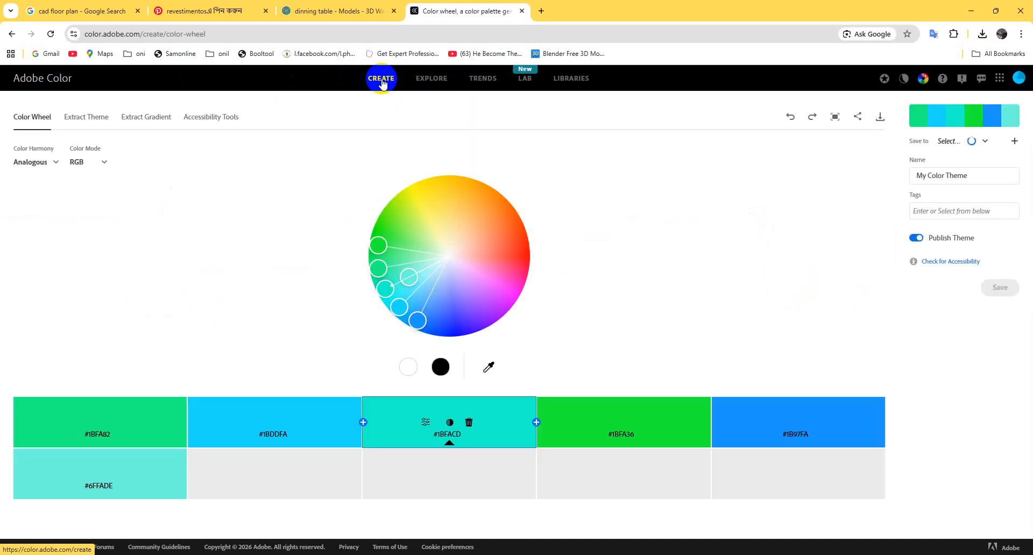
pyautogui.click(46, 167)
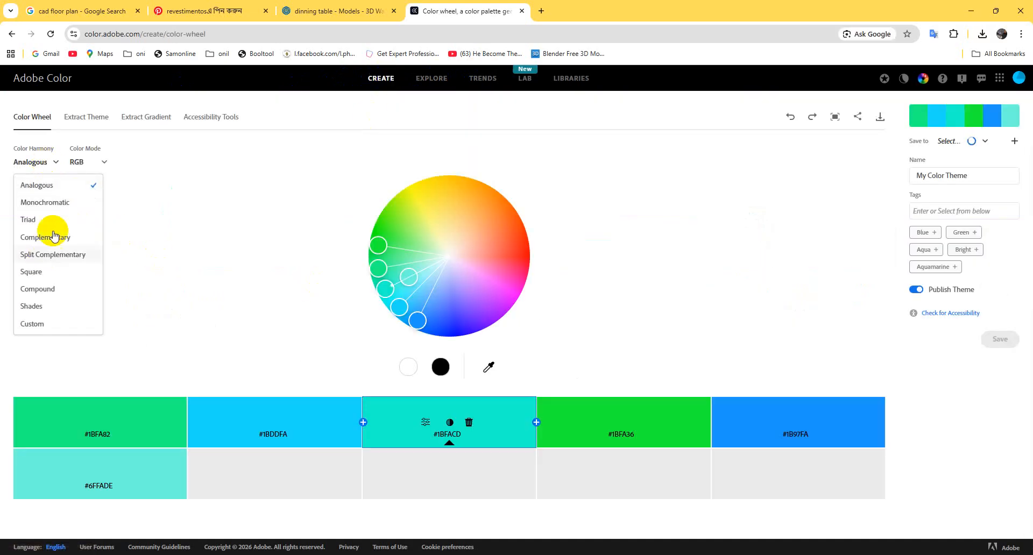
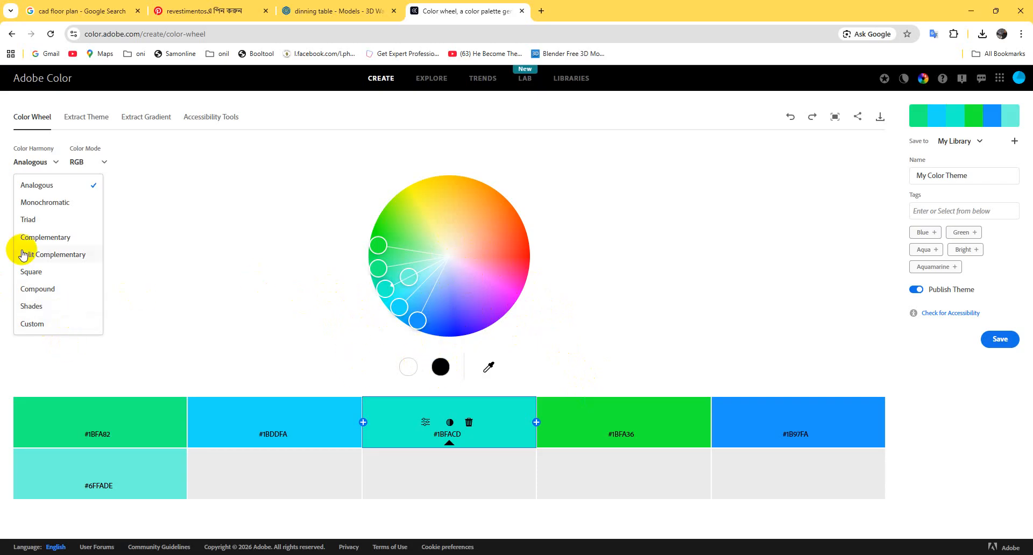
pyautogui.click(45, 225)
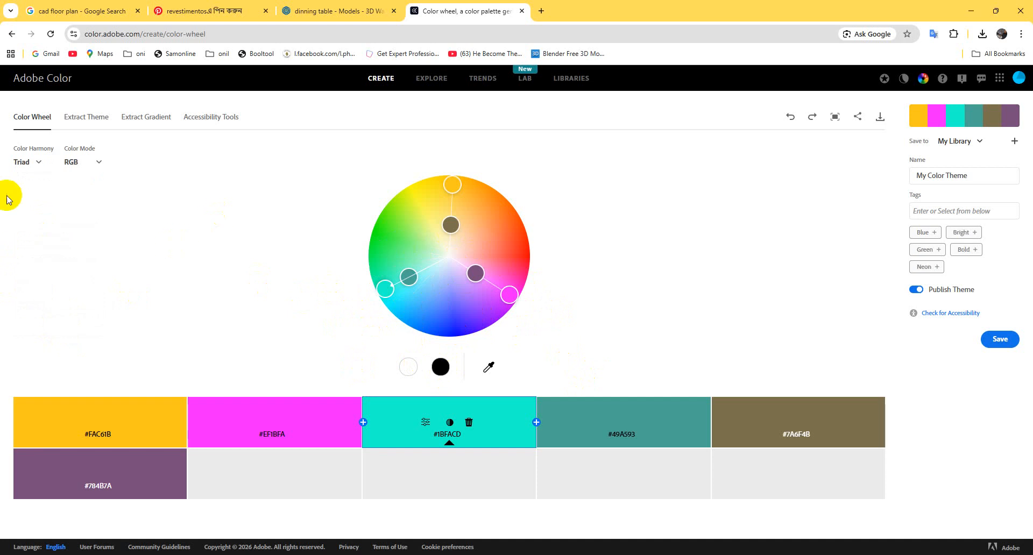
pyautogui.click(38, 161)
pyautogui.click(40, 190)
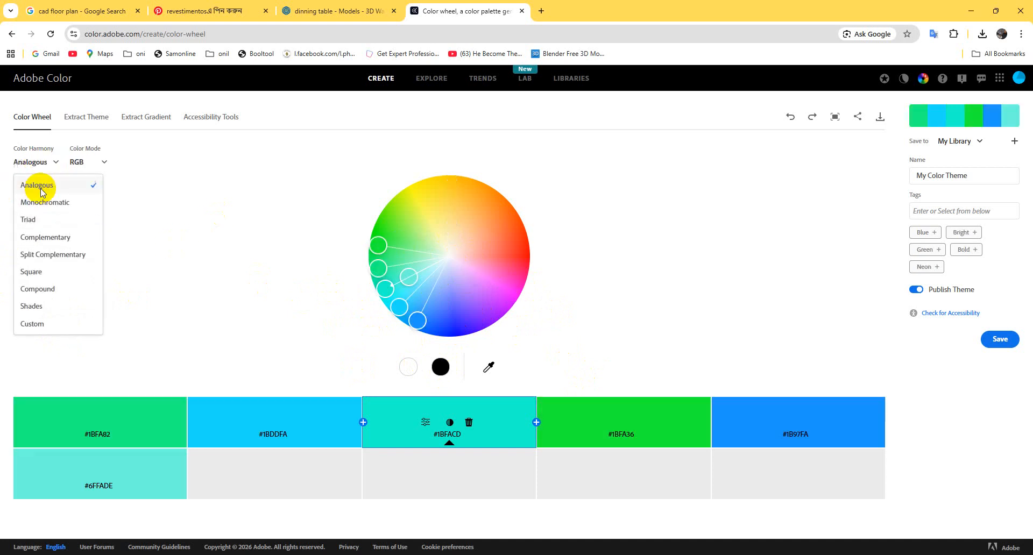
# Try the Complementary color harmony on the wheel and return to Analogous
pyautogui.click(40, 161)
pyautogui.click(59, 235)
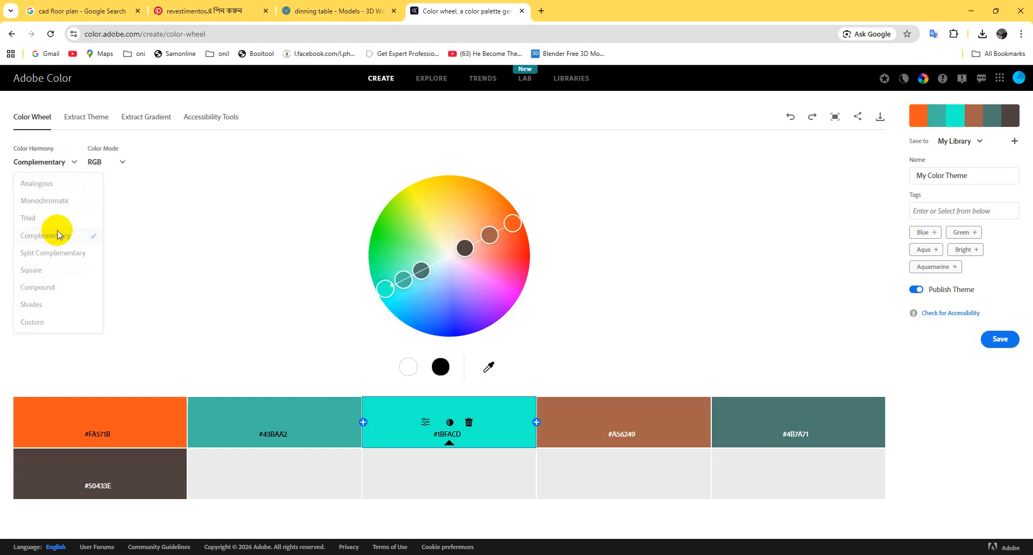
pyautogui.click(62, 163)
pyautogui.click(59, 185)
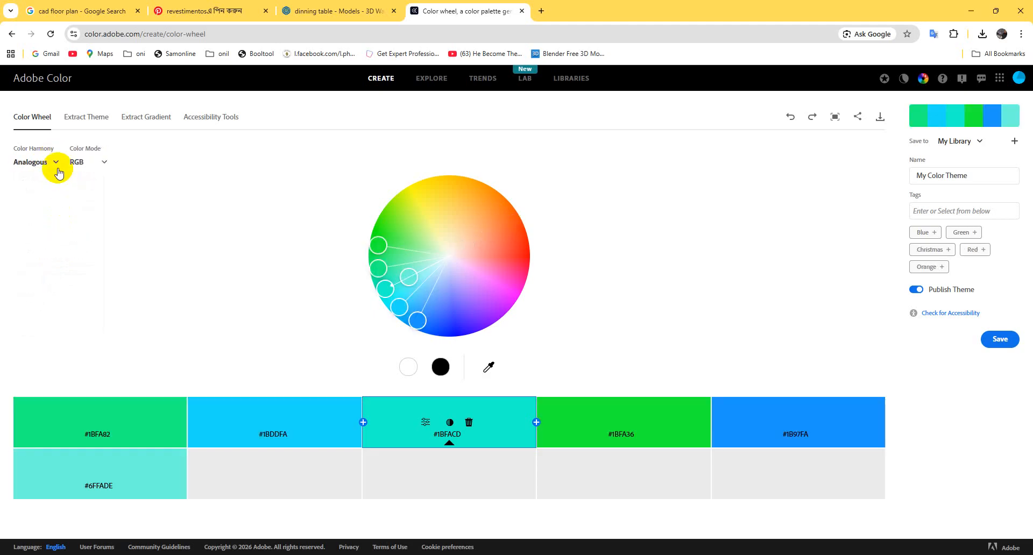
# Try the Monochromatic color harmony on the wheel and return to Analogous
pyautogui.click(57, 164)
pyautogui.click(52, 180)
pyautogui.click(54, 163)
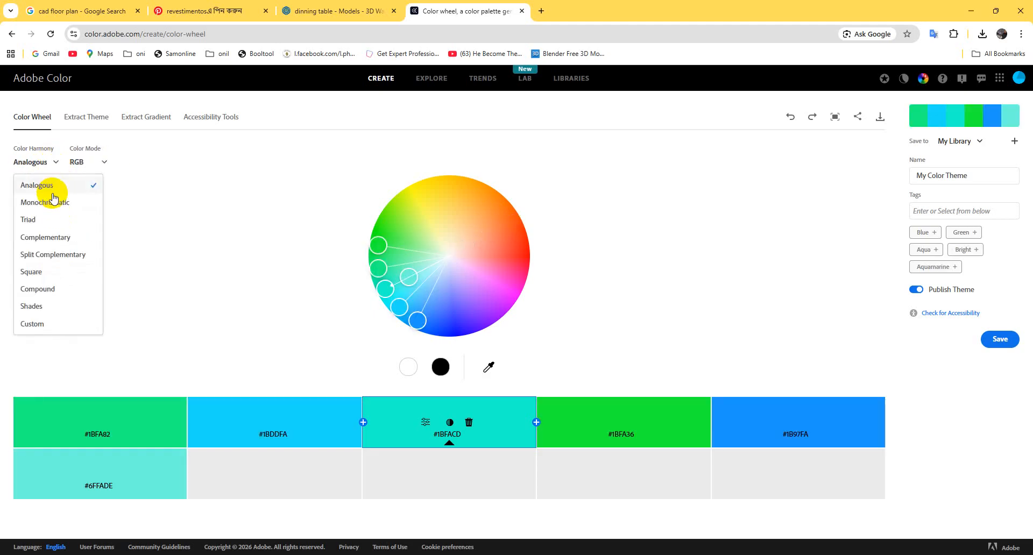
pyautogui.click(53, 199)
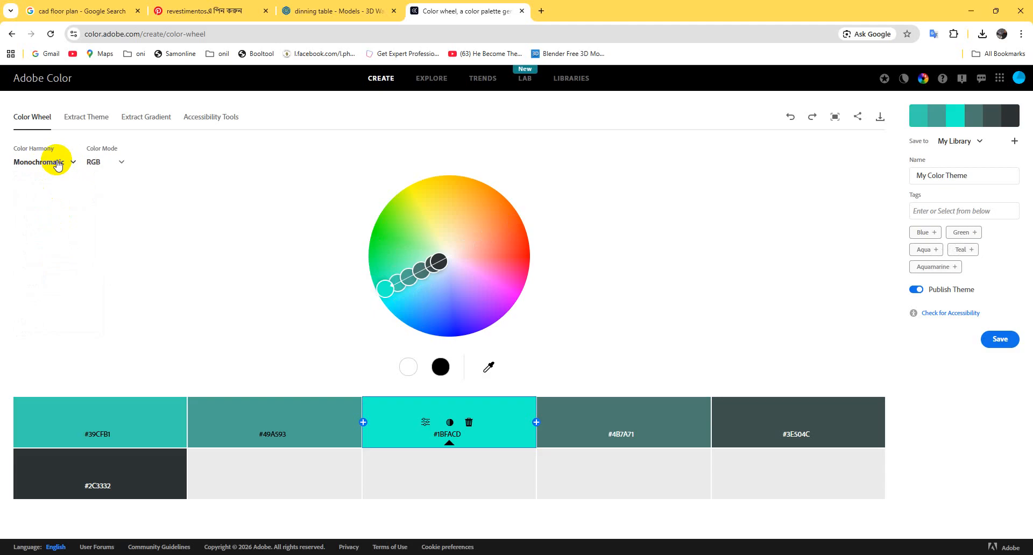
pyautogui.click(56, 165)
pyautogui.click(54, 185)
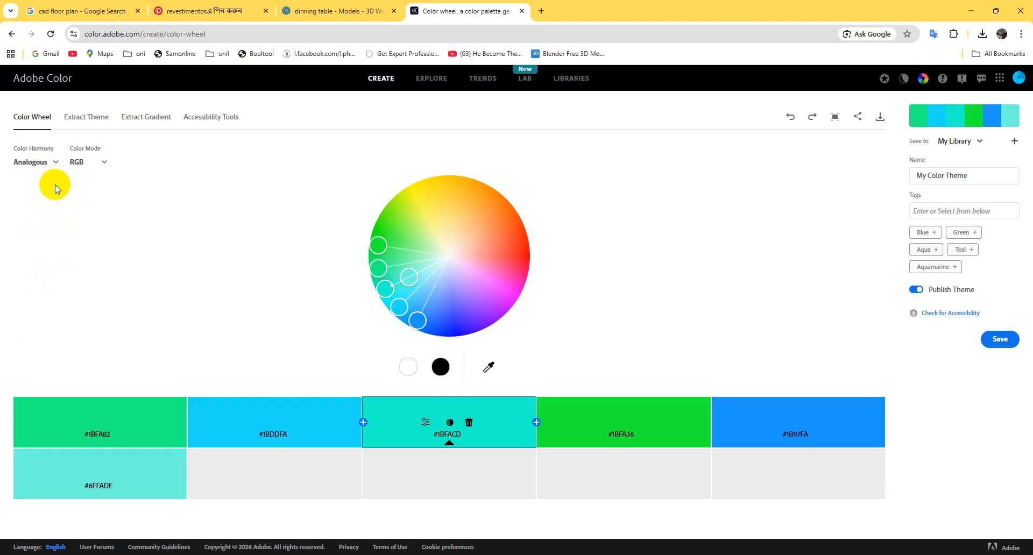
# Preview the Monochromatic harmony once more and set the color harmony to Complementary
pyautogui.click(57, 167)
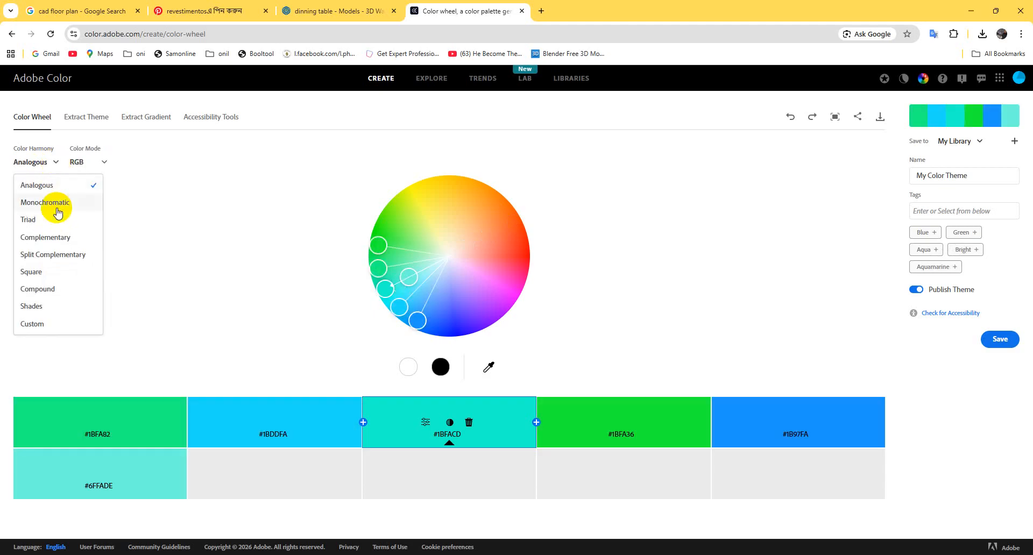
pyautogui.click(55, 203)
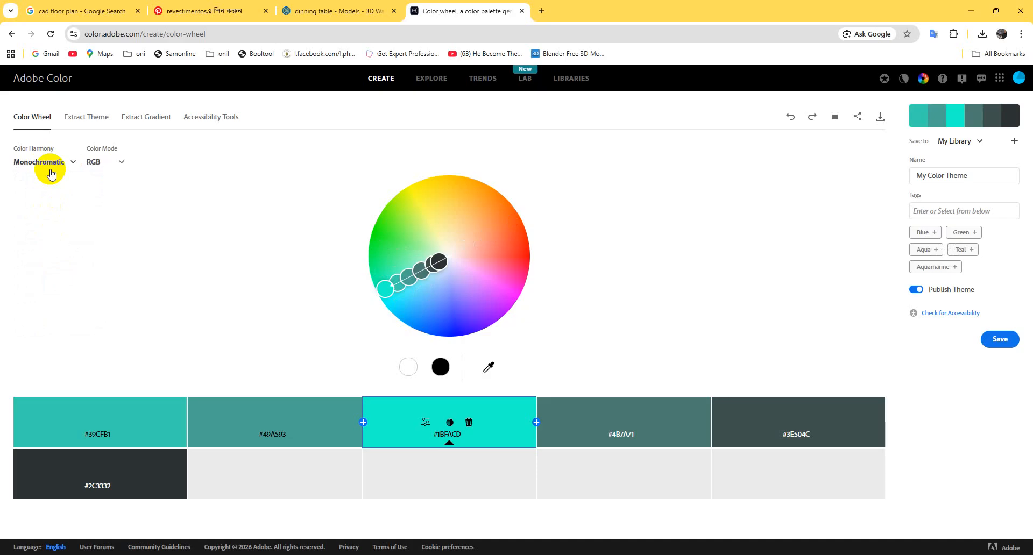
pyautogui.click(50, 170)
pyautogui.click(56, 240)
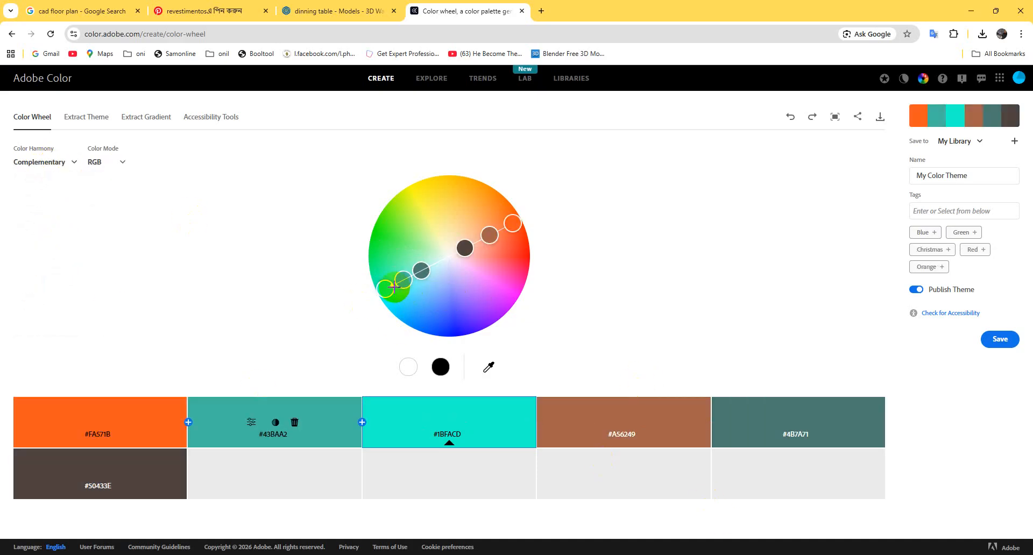
pyautogui.click(44, 437)
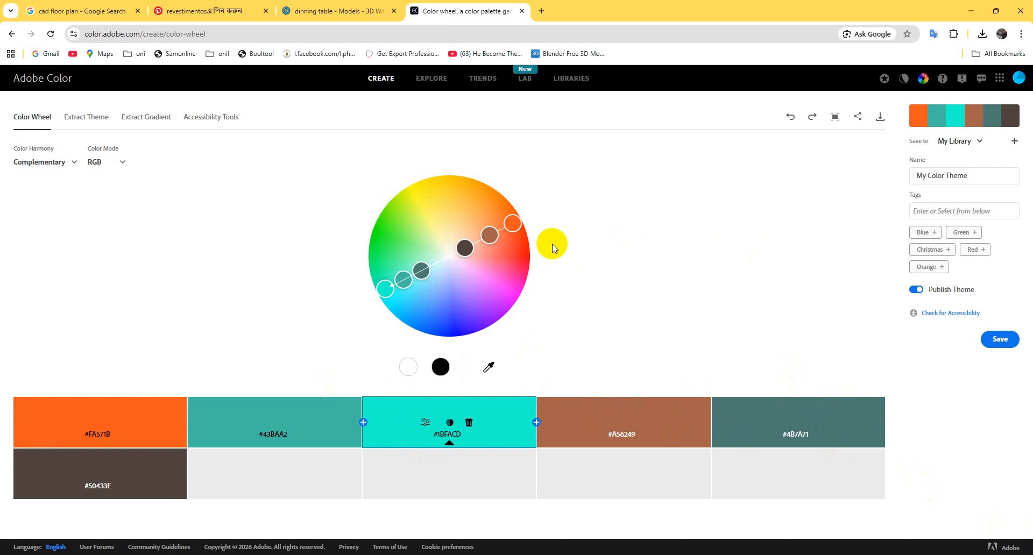
# Rotate the complementary palette's orange marker through amber to red #FA0B09, and set the color harmony to Monochromatic
pyautogui.moveTo(513, 224)
pyautogui.mouseDown()
pyautogui.moveTo(505, 291)
pyautogui.moveTo(522, 240)
pyautogui.moveTo(472, 183)
pyautogui.mouseUp()
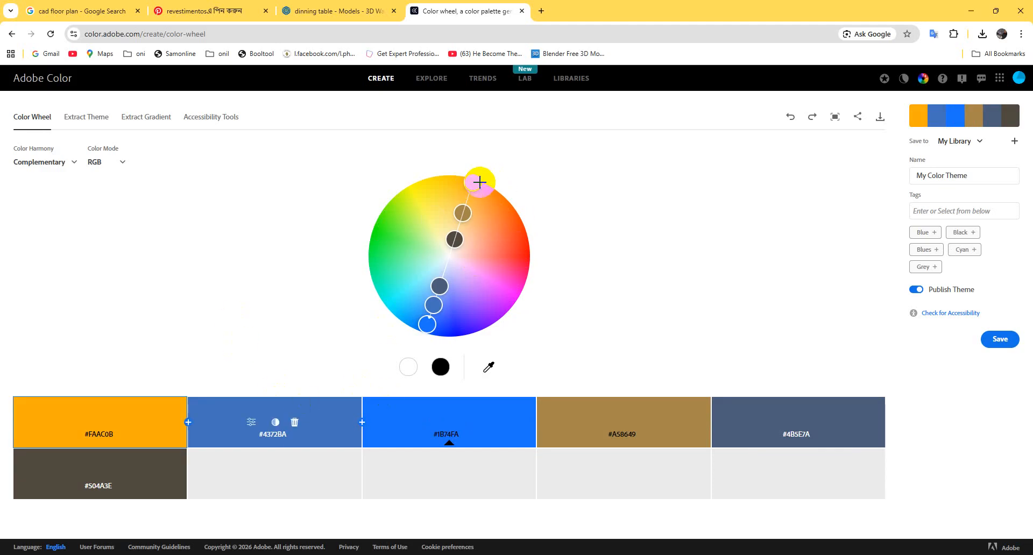
pyautogui.moveTo(480, 183)
pyautogui.mouseDown()
pyautogui.moveTo(535, 253)
pyautogui.moveTo(526, 256)
pyautogui.mouseUp()
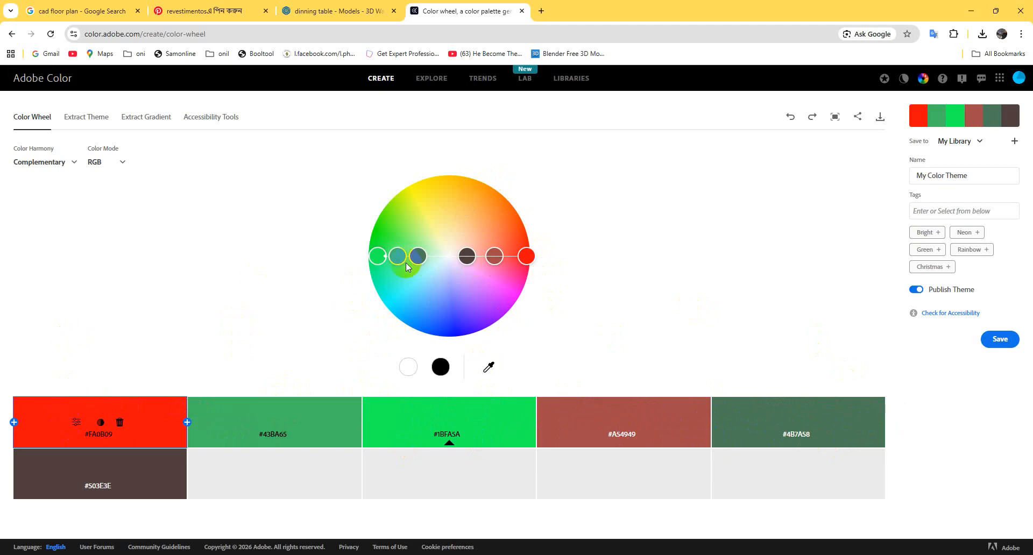
pyautogui.click(61, 169)
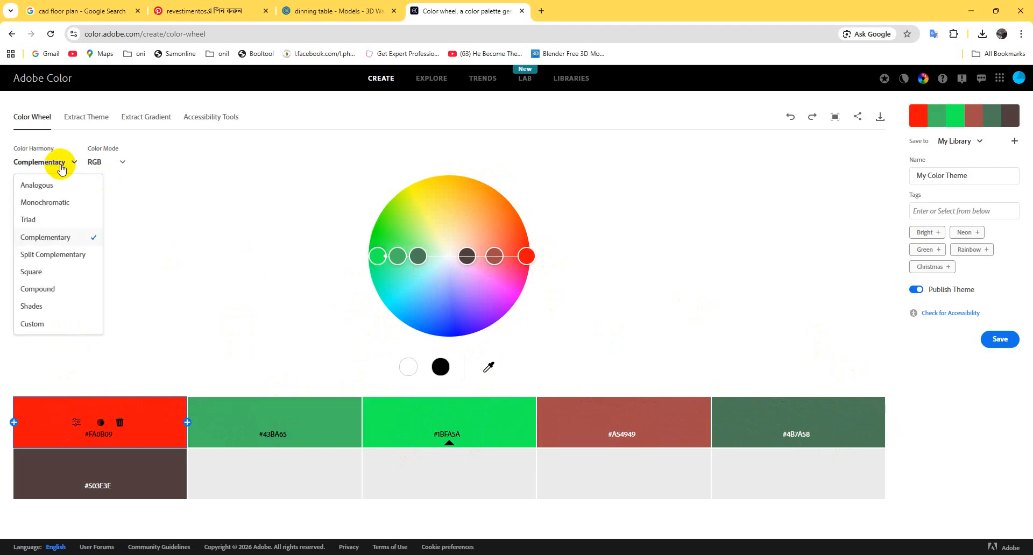
pyautogui.click(58, 202)
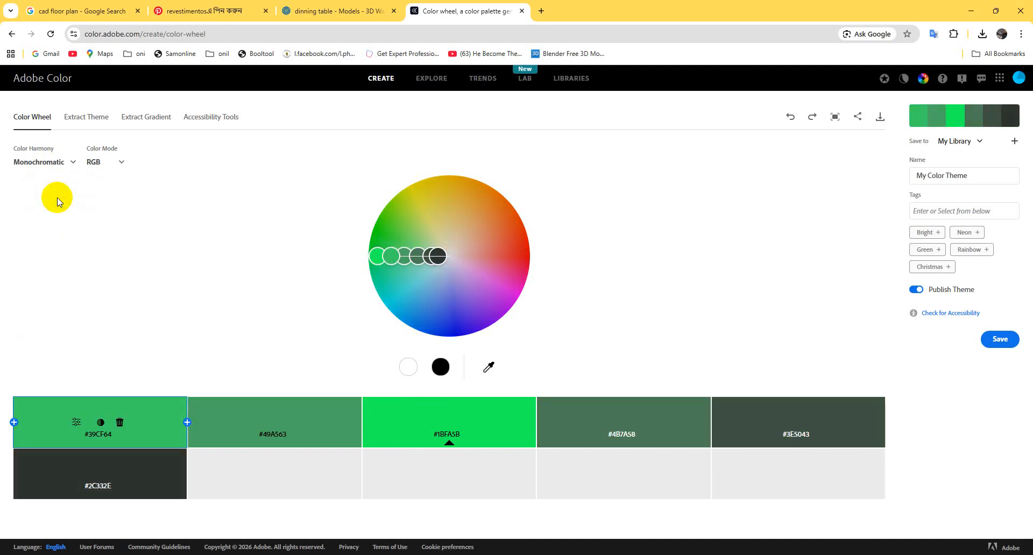
# Look up the "60-30-10 color rule" in a new browser tab and read its summary alongside the color wheel page
pyautogui.click(542, 10)
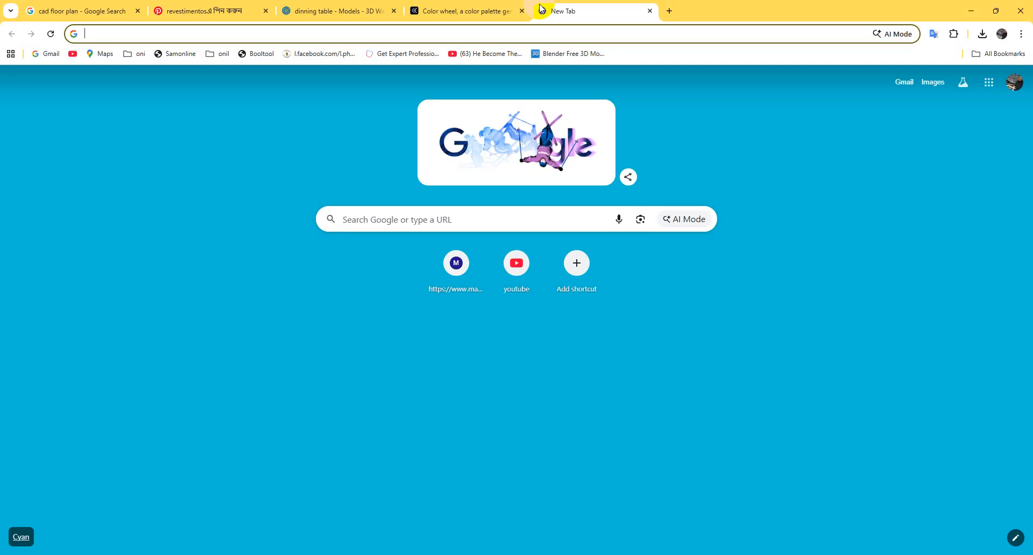
pyautogui.write('60')
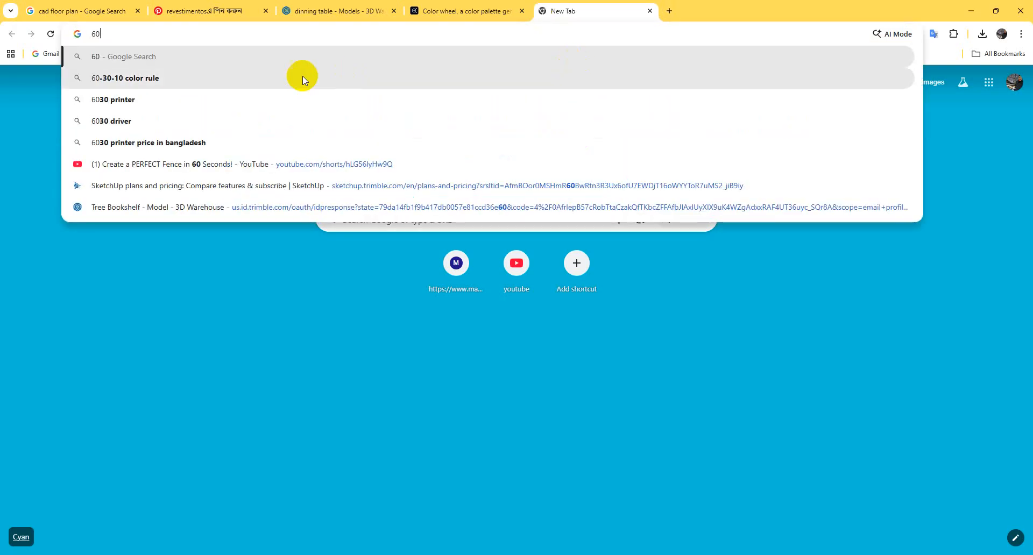
pyautogui.click(293, 76)
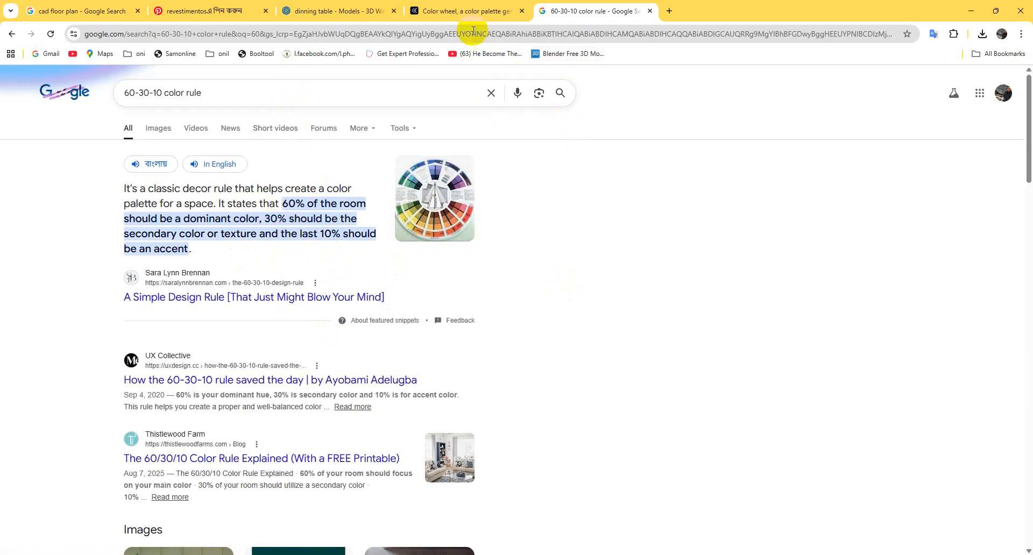
pyautogui.click(470, 11)
pyautogui.click(560, 10)
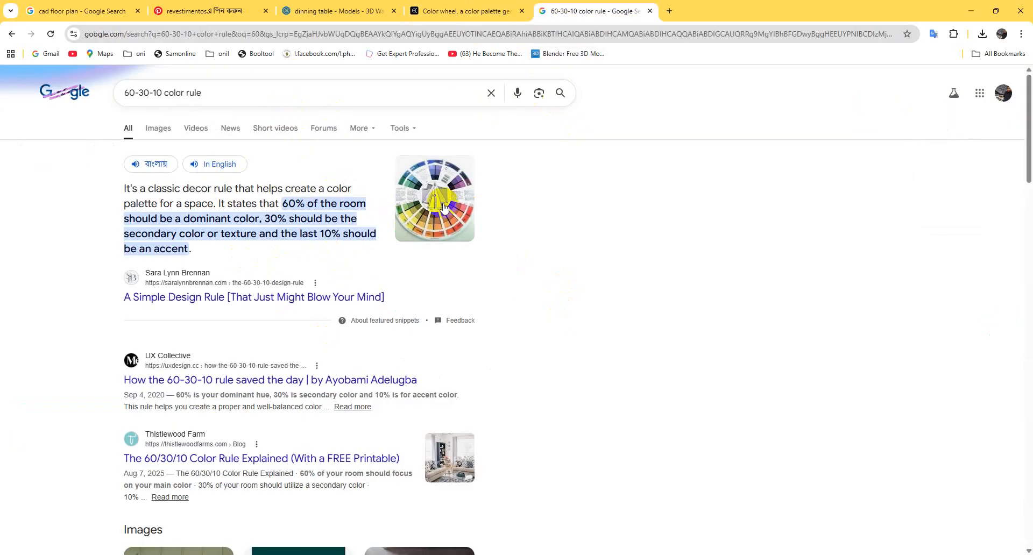
# Switch from the browser back to the SketchUp model and examine the dining room's walls and wood floor from several angles
pyautogui.click(452, 8)
pyautogui.click(564, 10)
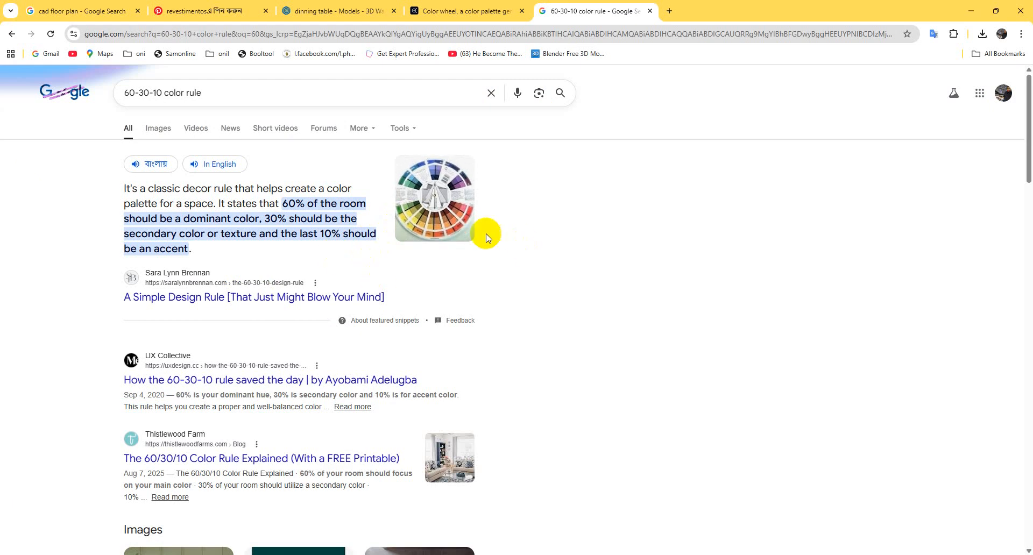
pyautogui.click(968, 10)
pyautogui.moveTo(375, 367); pyautogui.dragTo(276, 247, button='middle')
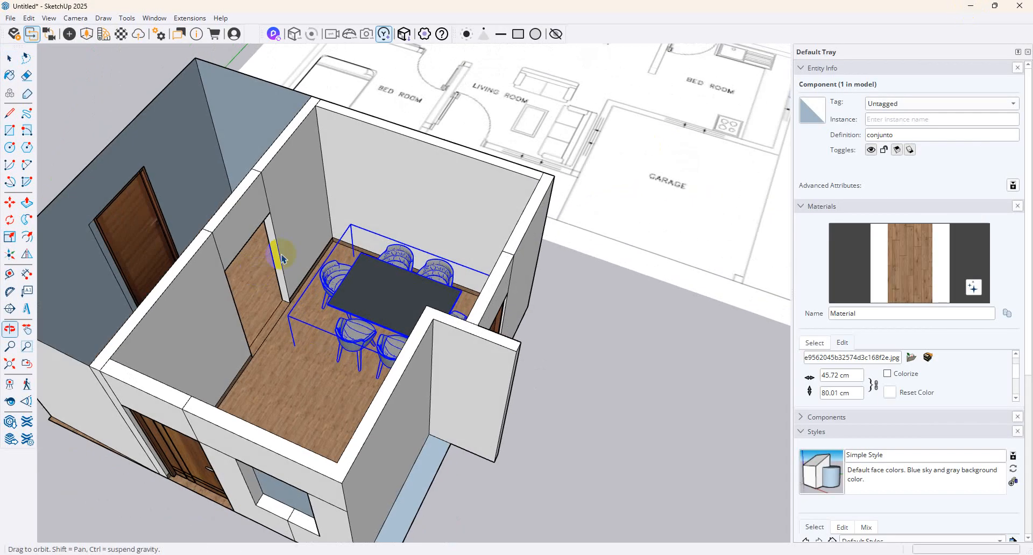
pyautogui.scroll(3, 321, 228)
pyautogui.click(321, 229)
pyautogui.scroll(-6, 342, 258)
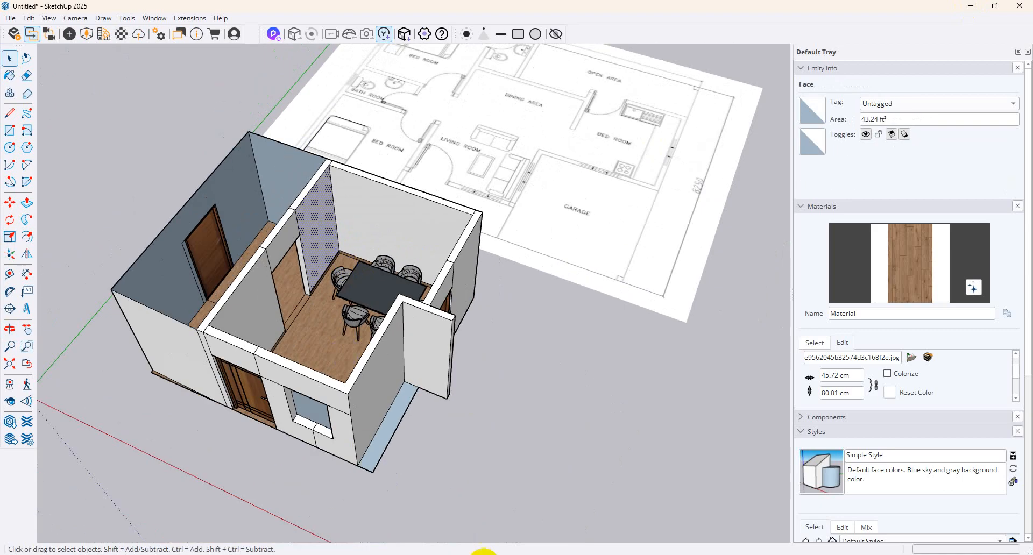
pyautogui.moveTo(295, 366); pyautogui.dragTo(94, 393, button='middle')
pyautogui.scroll(3, 362, 265)
pyautogui.moveTo(362, 265); pyautogui.dragTo(201, 249, button='middle')
pyautogui.scroll(3, 226, 219)
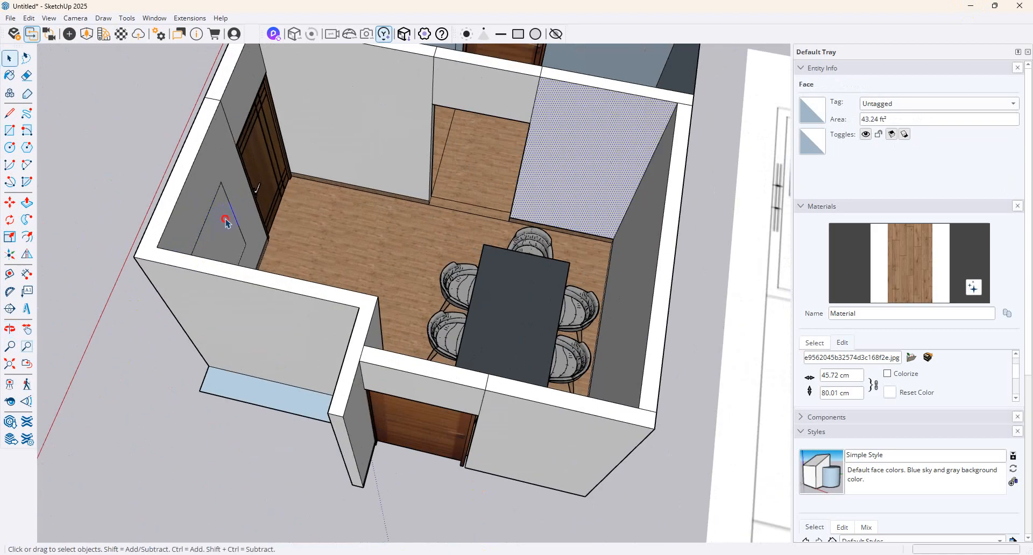
pyautogui.click(229, 221)
pyautogui.moveTo(420, 254); pyautogui.dragTo(413, 237, button='middle')
pyautogui.click(413, 237)
pyautogui.scroll(5, 413, 237)
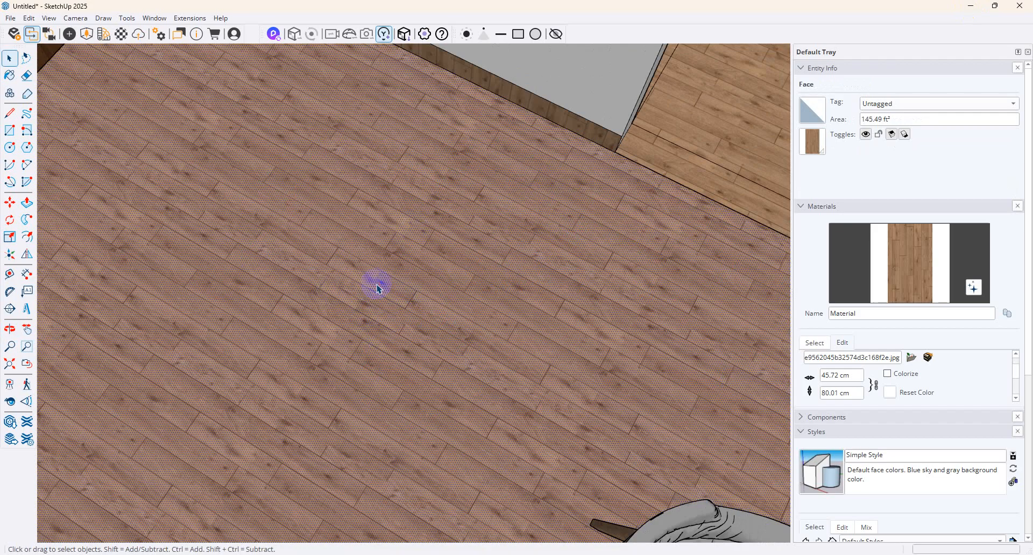
# Select the wall between the panelled door and the interior opening and paint it with the grey ACI 1 material
pyautogui.click(602, 76)
pyautogui.scroll(-6, 554, 242)
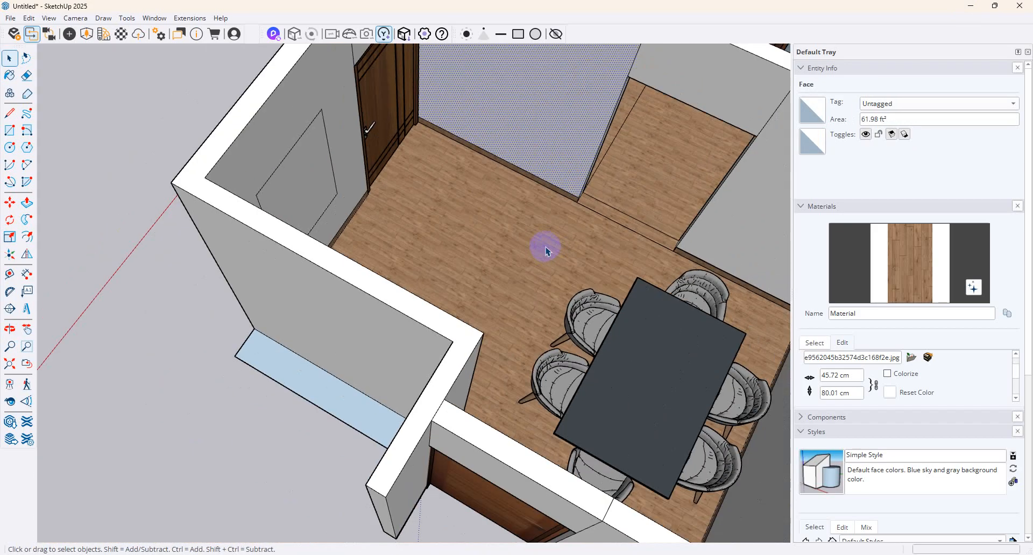
pyautogui.click(11, 90)
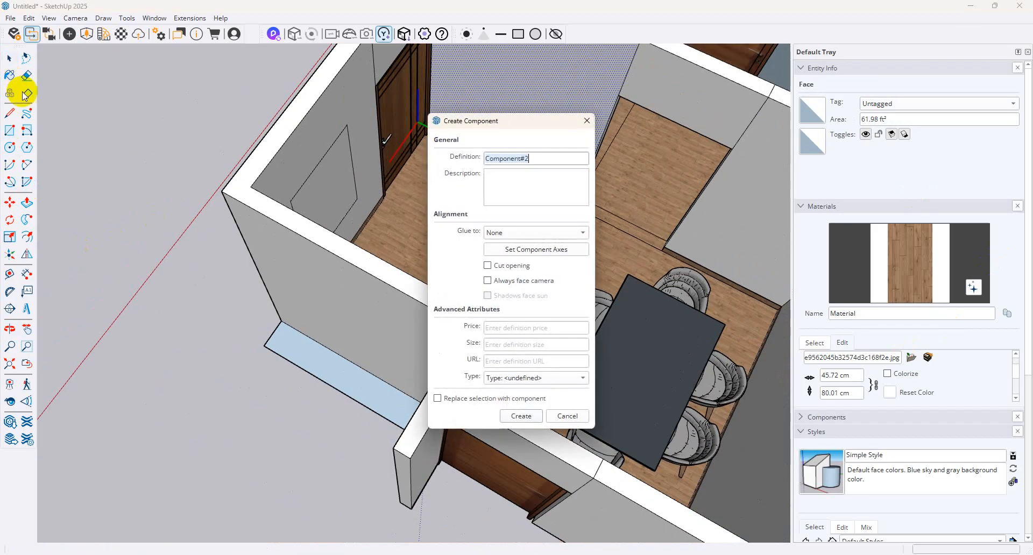
pyautogui.click(563, 421)
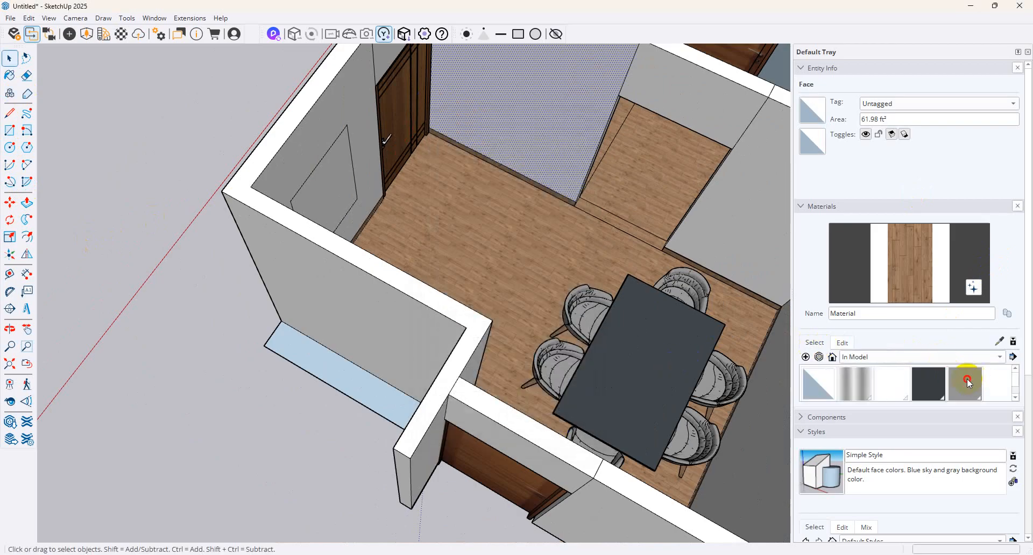
pyautogui.click(967, 382)
pyautogui.click(586, 146)
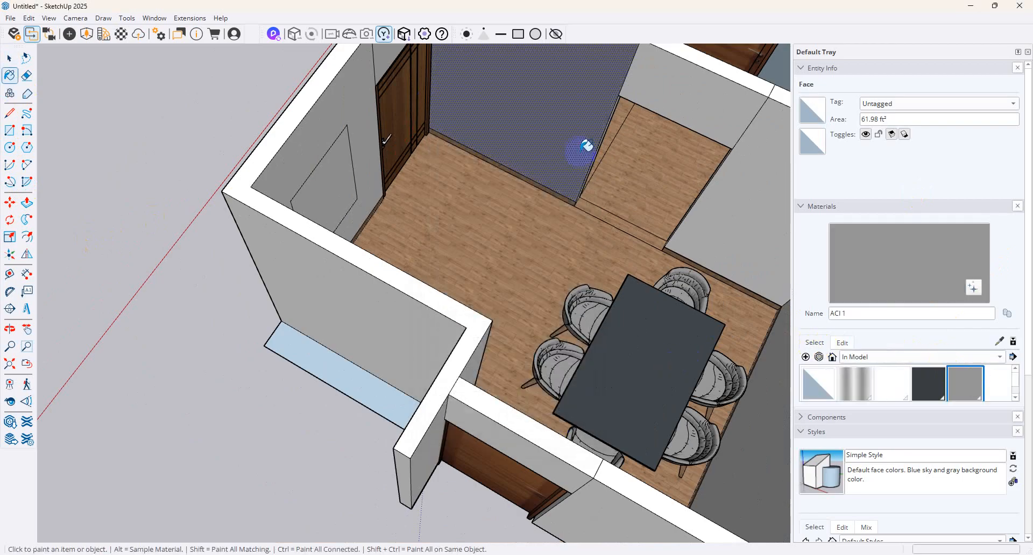
# Raise the brightness of the ACI 1 material's colour to a very light grey, checking it on the painted wall
pyautogui.click(843, 343)
pyautogui.scroll(2, 863, 377)
pyautogui.scroll(-1, 873, 379)
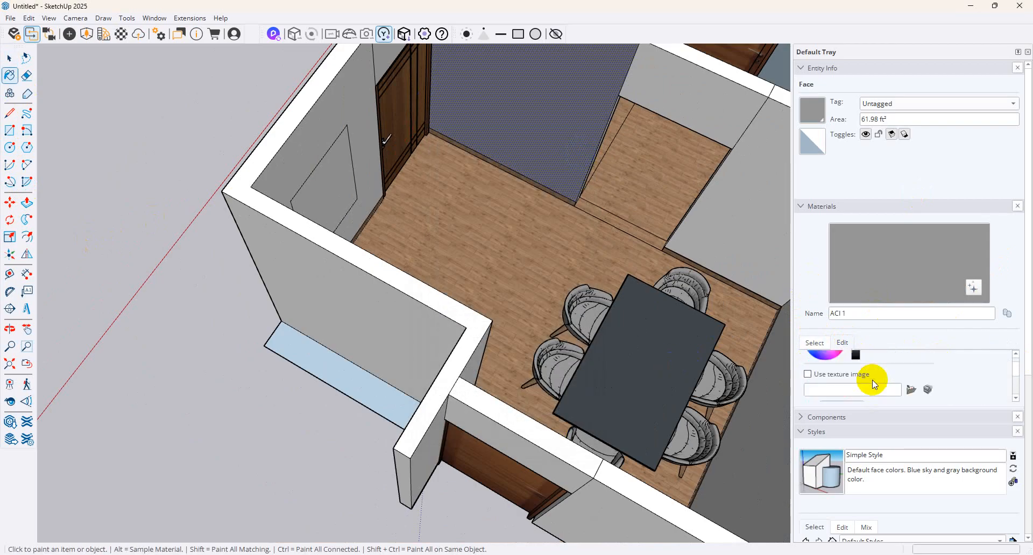
pyautogui.scroll(1, 866, 382)
pyautogui.moveTo(858, 396); pyautogui.dragTo(855, 389)
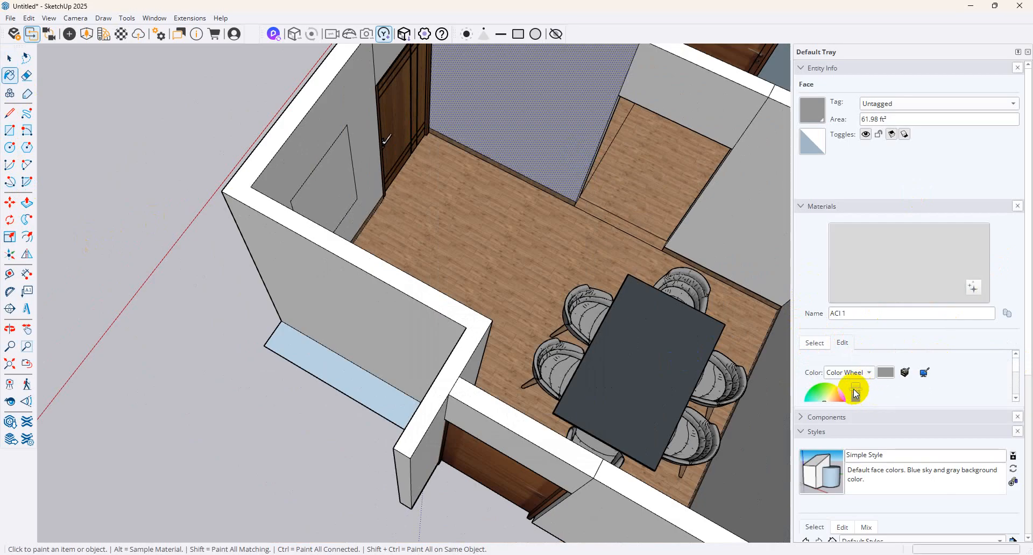
pyautogui.click(9, 58)
pyautogui.moveTo(131, 110); pyautogui.dragTo(387, 152, button='middle')
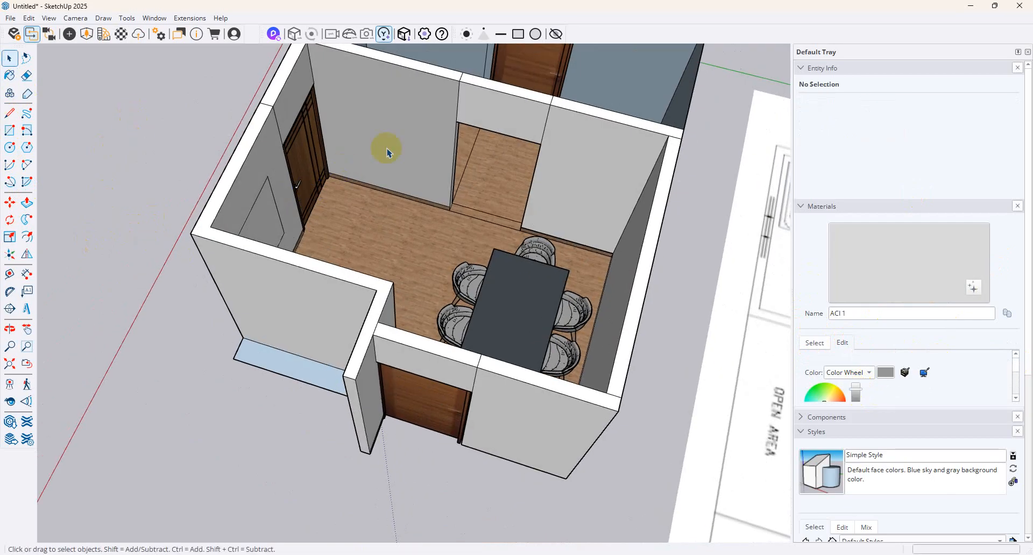
pyautogui.click(426, 148)
pyautogui.moveTo(857, 389); pyautogui.dragTo(858, 381)
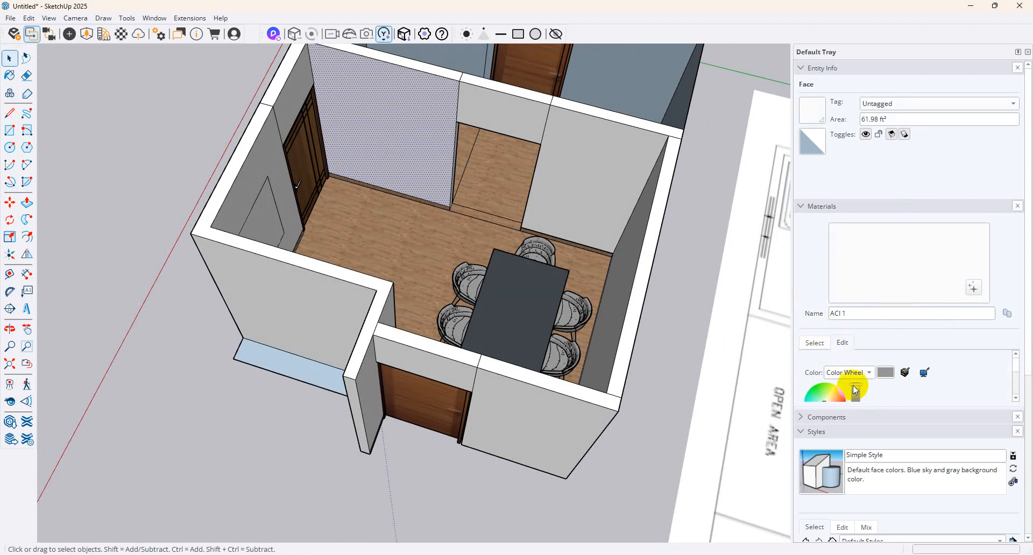
# Paint the remaining dining room walls with the light grey ACI 1 material, leaving the rectangular face beside the panelled door unpainted
pyautogui.click(815, 342)
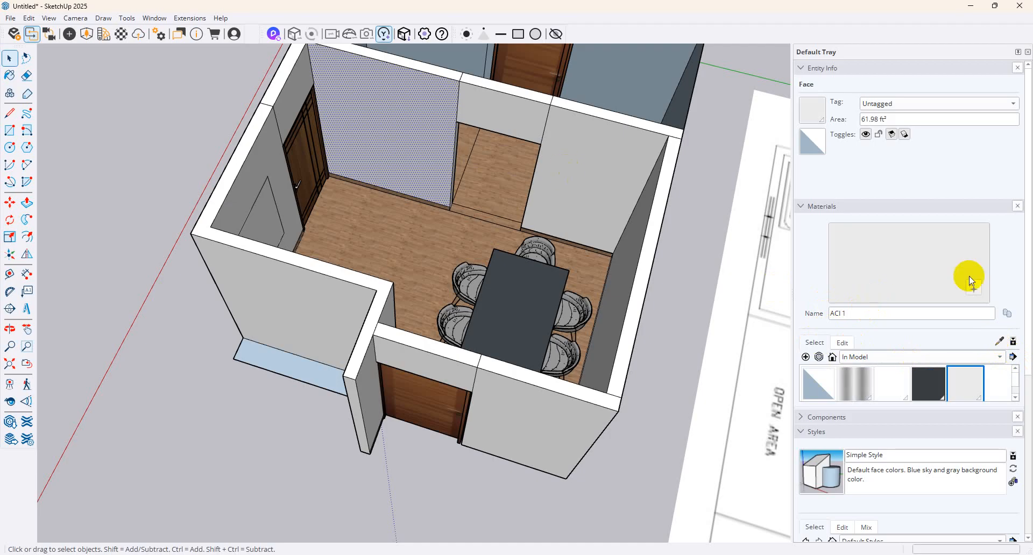
pyautogui.press('b')
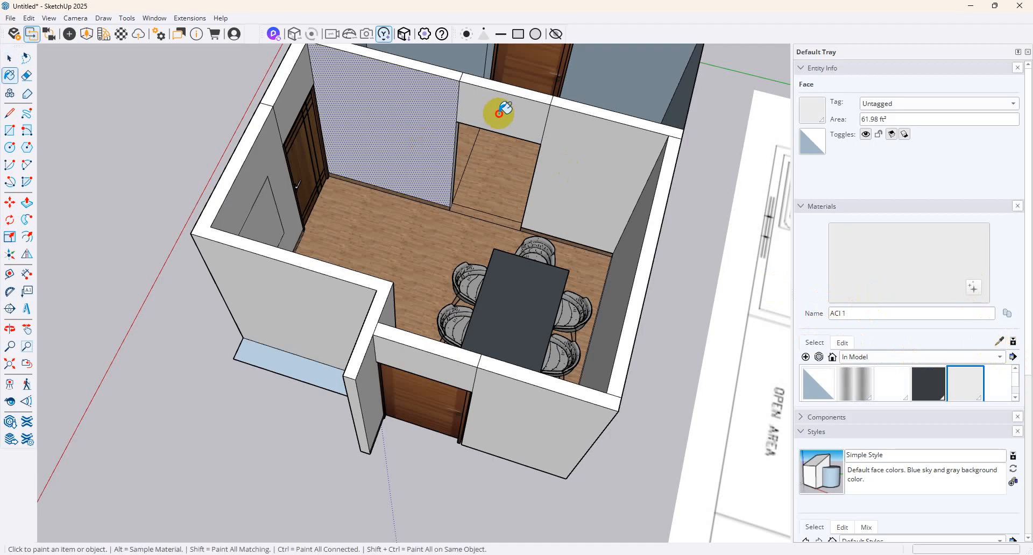
pyautogui.moveTo(599, 194)
pyautogui.mouseDown(button='middle')
pyautogui.moveTo(710, 210)
pyautogui.moveTo(590, 230)
pyautogui.moveTo(616, 364)
pyautogui.moveTo(613, 336)
pyautogui.moveTo(473, 422)
pyautogui.moveTo(517, 450)
pyautogui.mouseUp(button='middle')
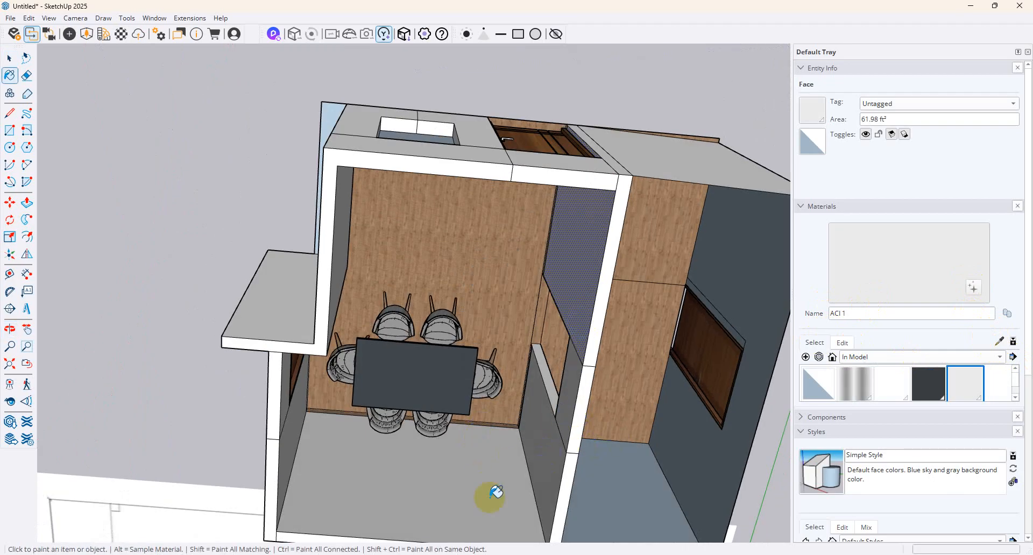
pyautogui.moveTo(375, 409)
pyautogui.mouseDown(button='middle')
pyautogui.moveTo(11, 224)
pyautogui.moveTo(54, 207)
pyautogui.mouseUp(button='middle')
pyautogui.scroll(2, 231, 203)
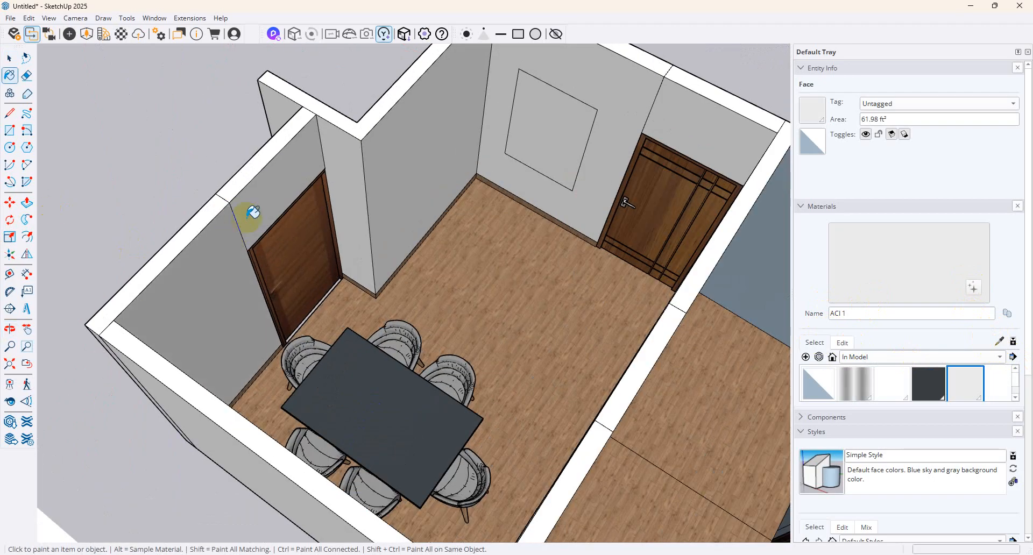
pyautogui.moveTo(300, 152); pyautogui.dragTo(240, 132, button='middle')
pyautogui.scroll(3, 385, 166)
pyautogui.scroll(-3, 489, 148)
pyautogui.moveTo(489, 147)
pyautogui.mouseDown(button='middle')
pyautogui.moveTo(586, 201)
pyautogui.moveTo(48, 214)
pyautogui.moveTo(425, 173)
pyautogui.mouseUp(button='middle')
pyautogui.scroll(3, 357, 186)
pyautogui.click(590, 204)
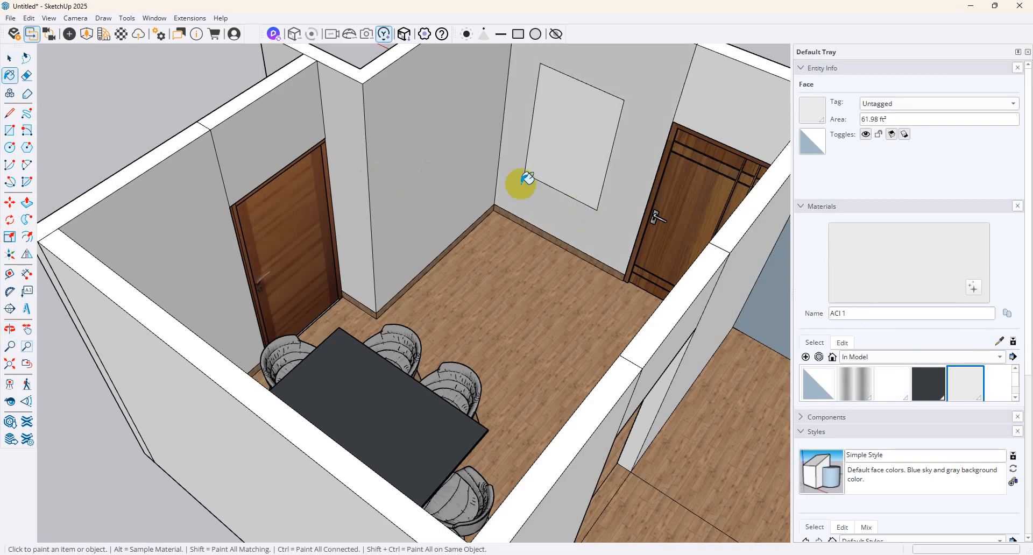
pyautogui.click(8, 61)
pyautogui.click(588, 150)
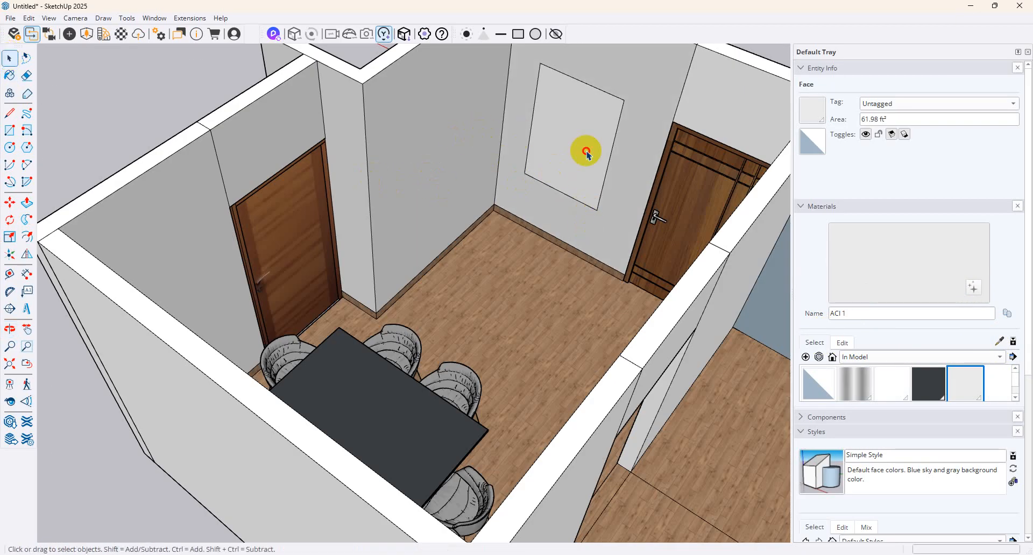
# Open the dining table component for editing, sample the door's wood material Material3, and apply it to the tabletop
pyautogui.moveTo(456, 150); pyautogui.dragTo(458, 156, button='middle')
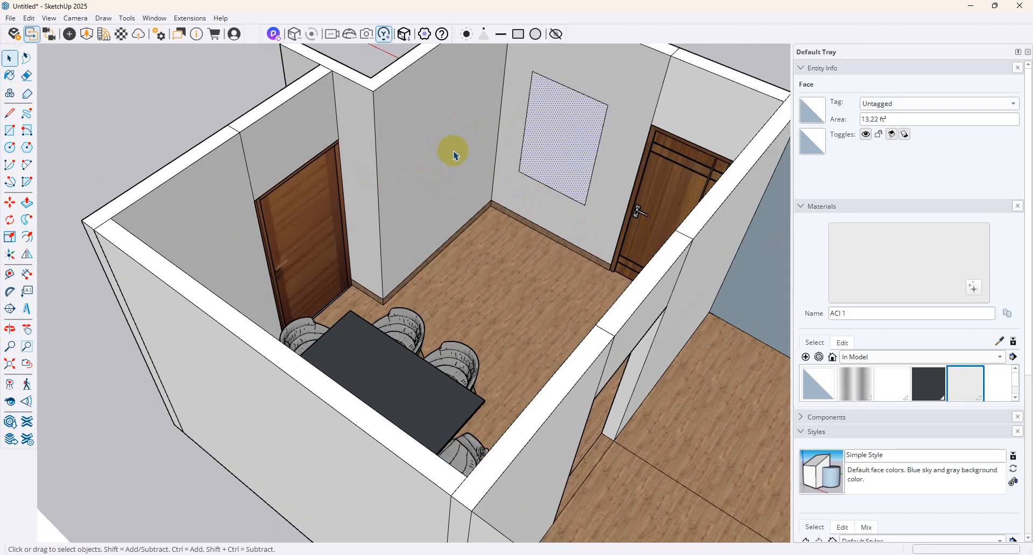
pyautogui.moveTo(315, 139); pyautogui.dragTo(379, 253, button='middle')
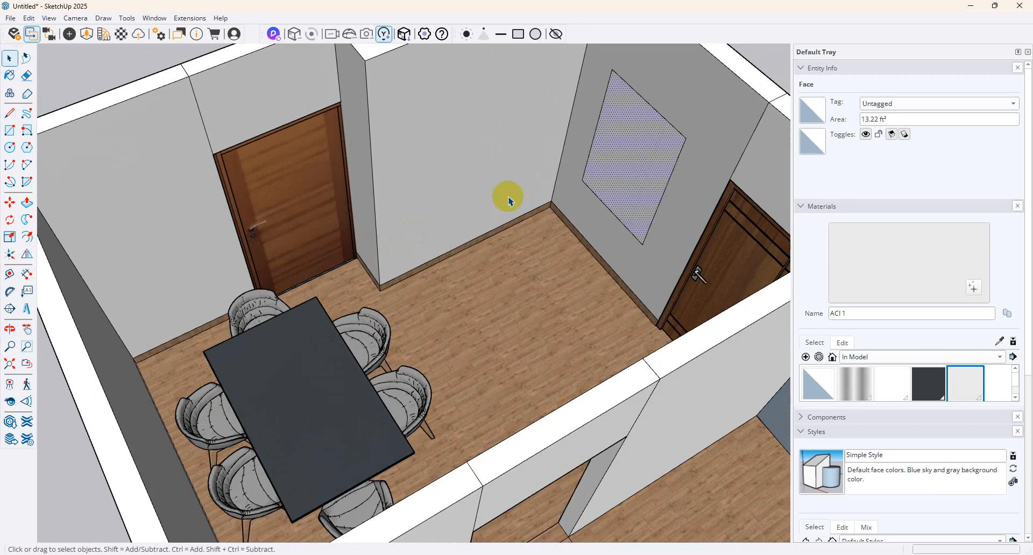
pyautogui.doubleClick(313, 366)
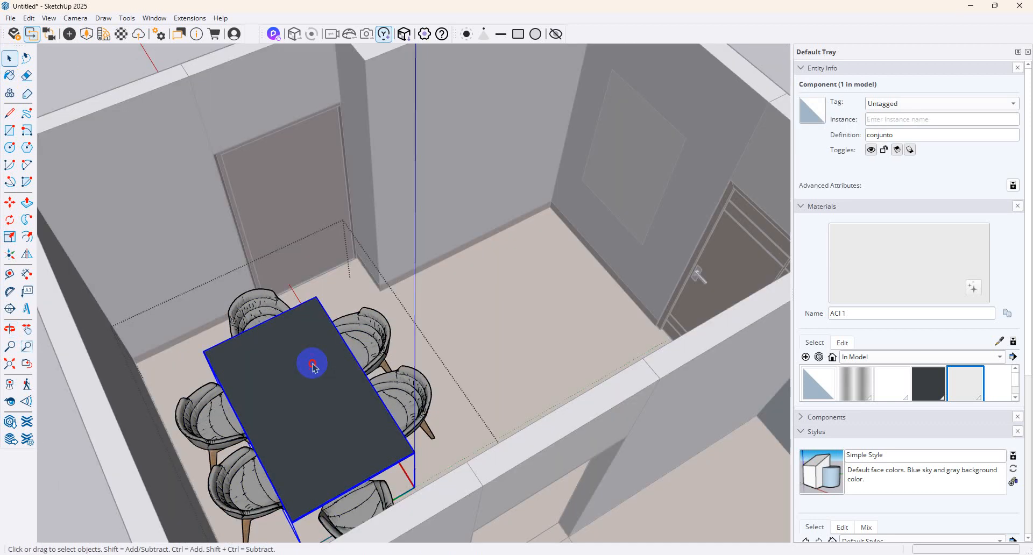
pyautogui.click(313, 365)
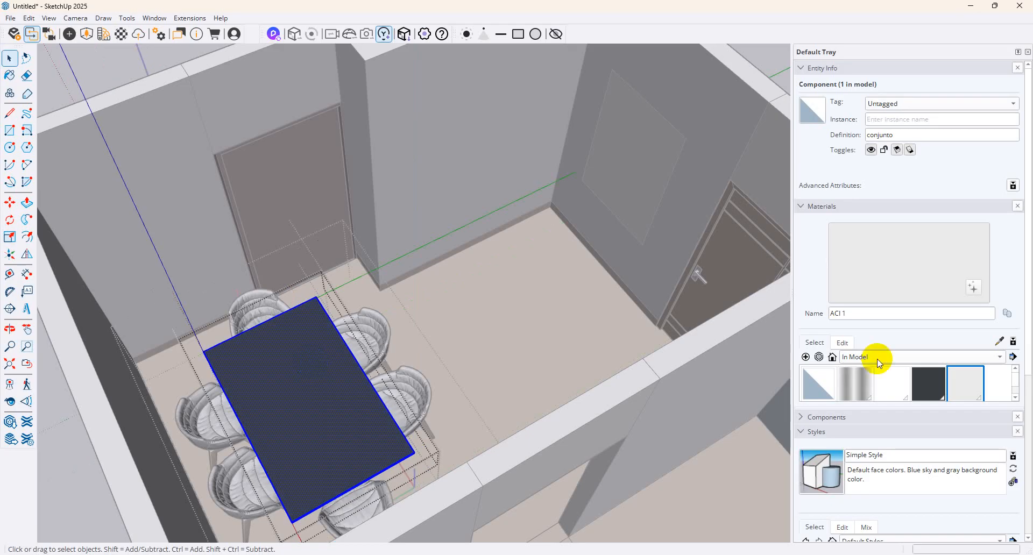
pyautogui.press('b')
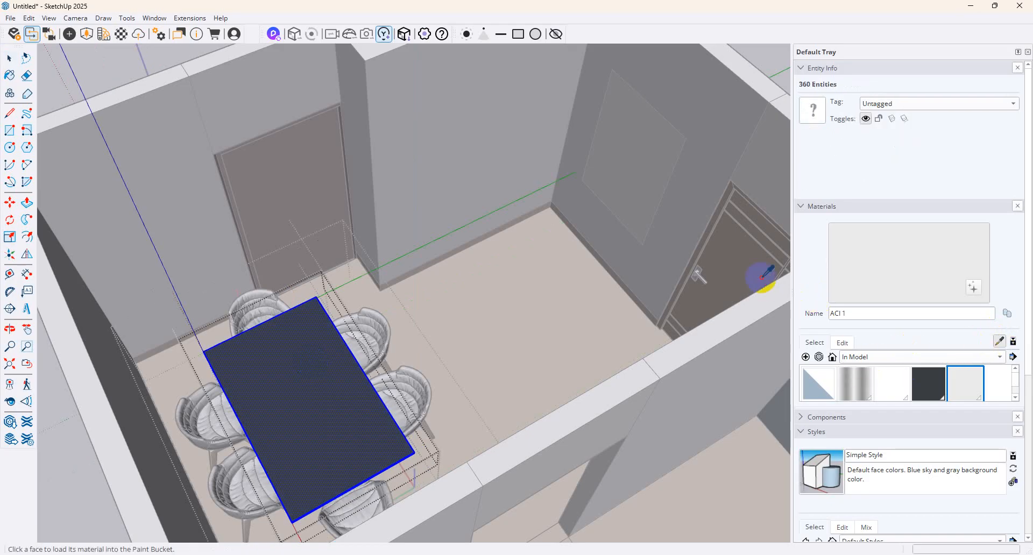
pyautogui.click(350, 381)
pyautogui.moveTo(420, 369); pyautogui.dragTo(296, 353, button='middle')
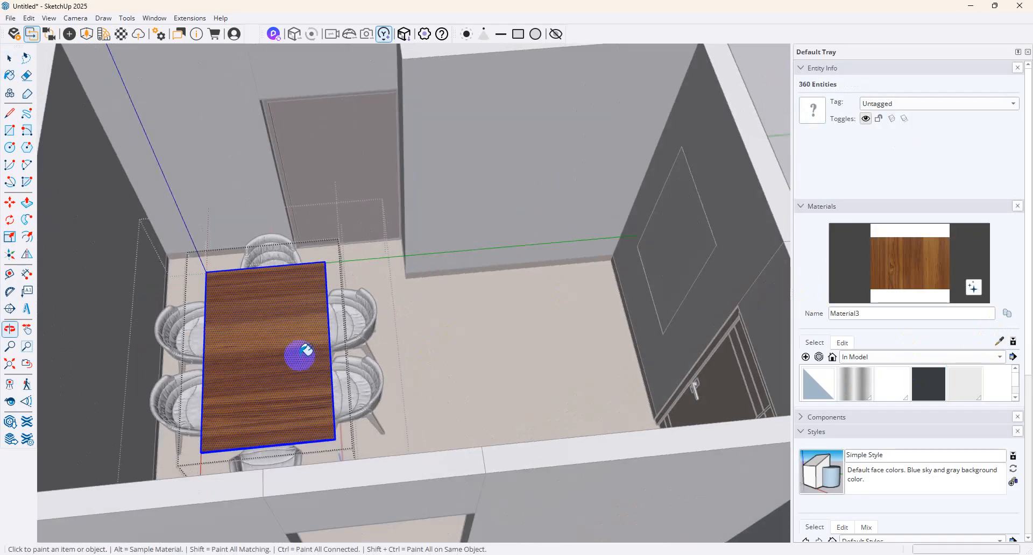
# Rotate the wood texture on the tabletop a quarter turn so its grain runs lengthwise, and finish editing the table component
pyautogui.rightClick(275, 336)
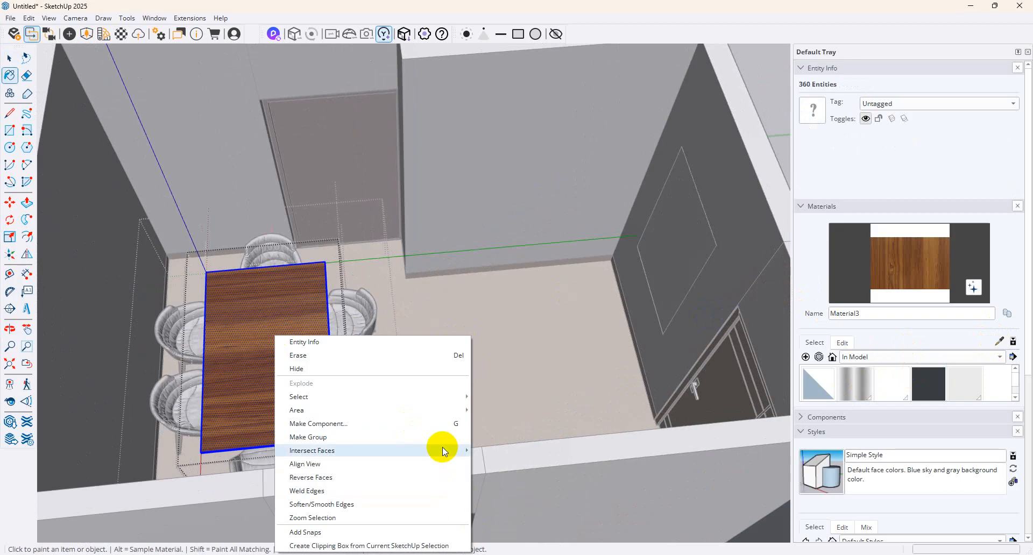
pyautogui.press('space')
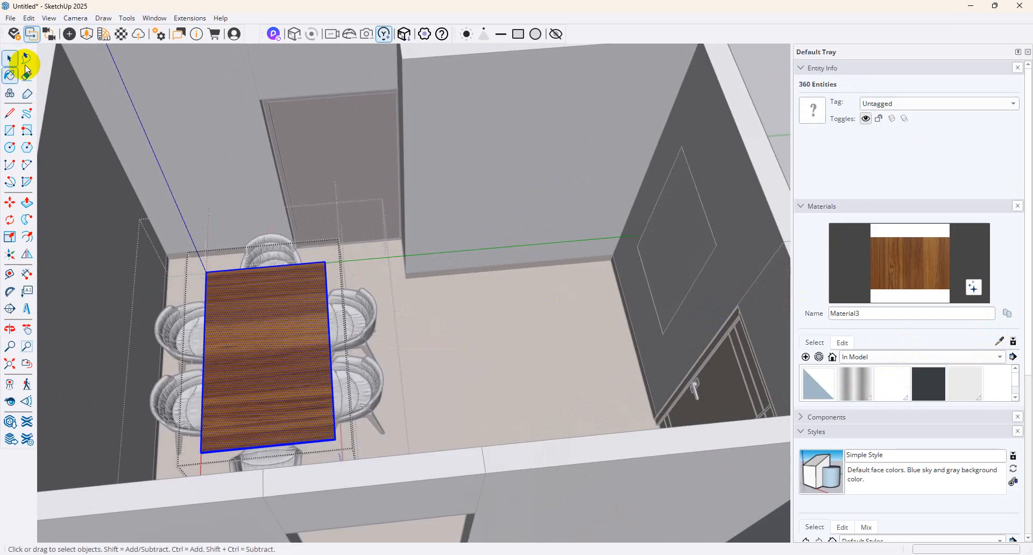
pyautogui.rightClick(245, 335)
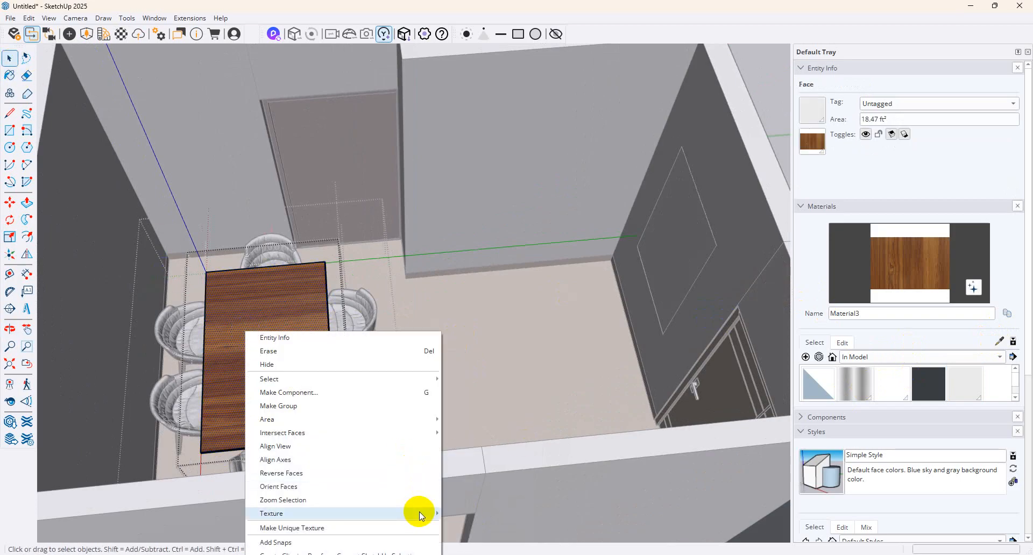
pyautogui.moveTo(418, 512)
pyautogui.click(469, 515)
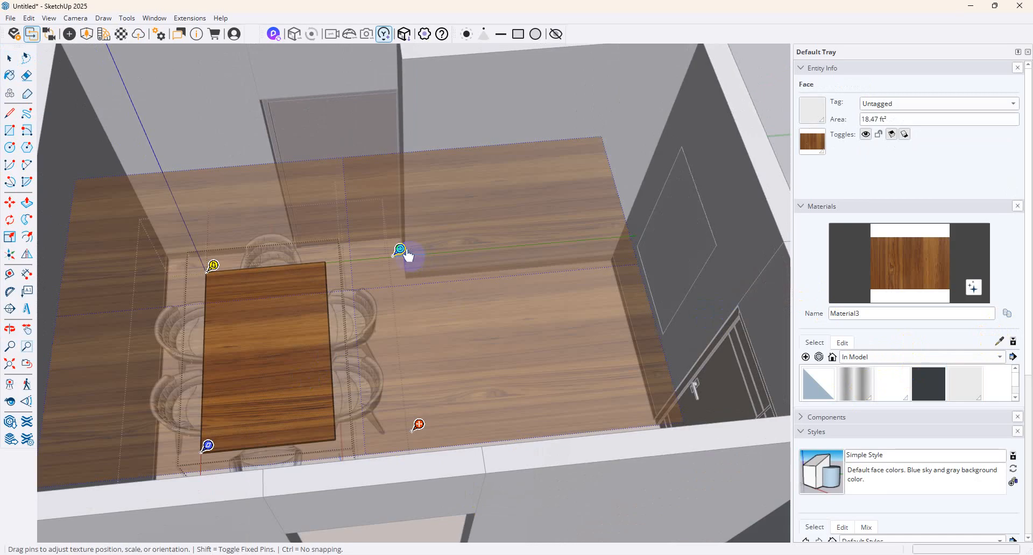
pyautogui.moveTo(395, 218); pyautogui.dragTo(145, 452)
pyautogui.click(9, 57)
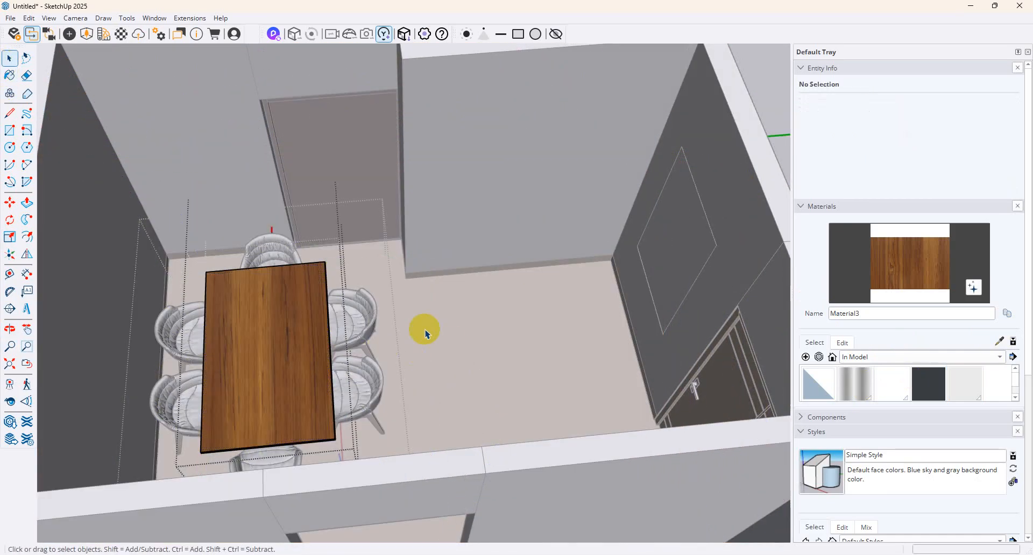
pyautogui.scroll(-3, 425, 334)
pyautogui.moveTo(558, 242); pyautogui.dragTo(260, 274, button='middle')
pyautogui.scroll(-3, 585, 213)
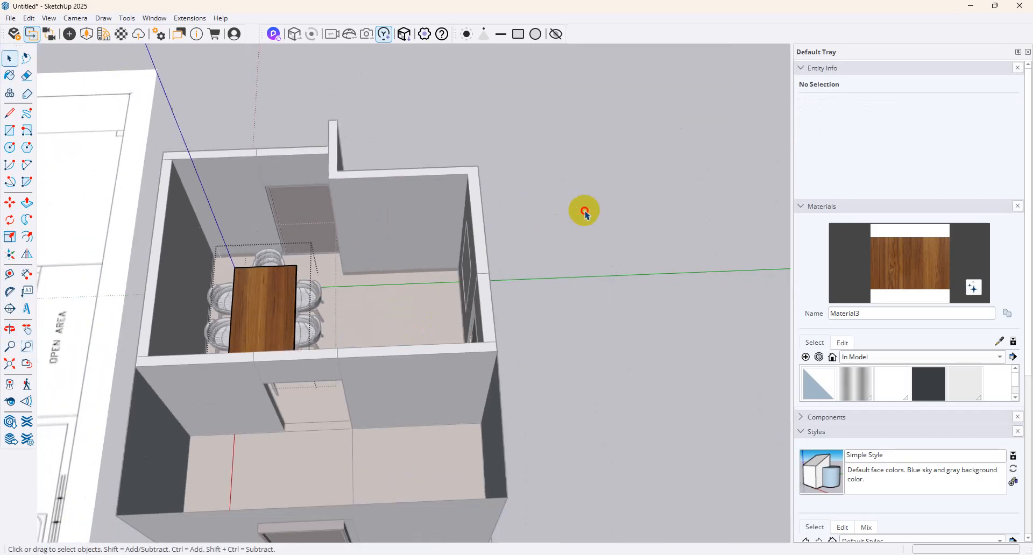
pyautogui.scroll(6, 473, 306)
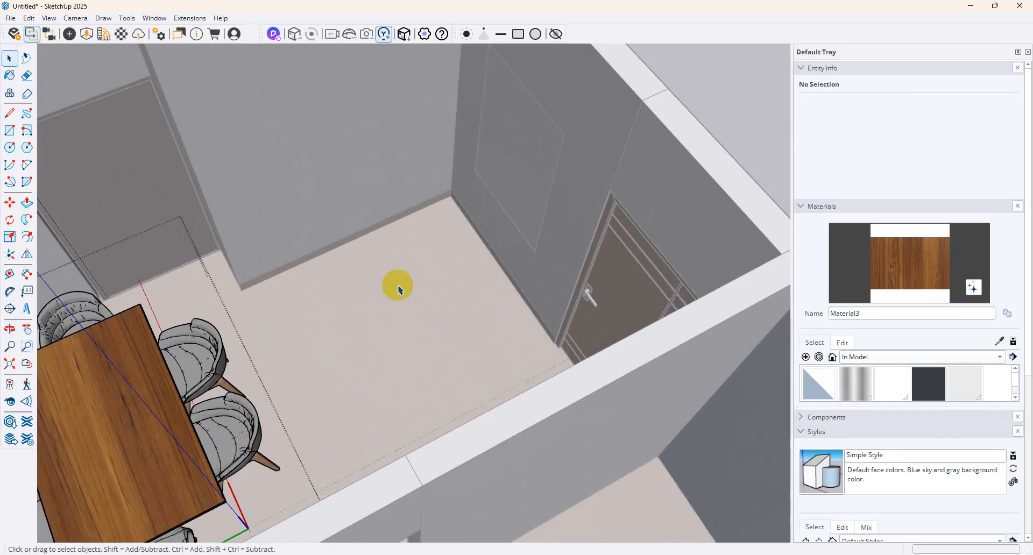
pyautogui.scroll(-5, 452, 316)
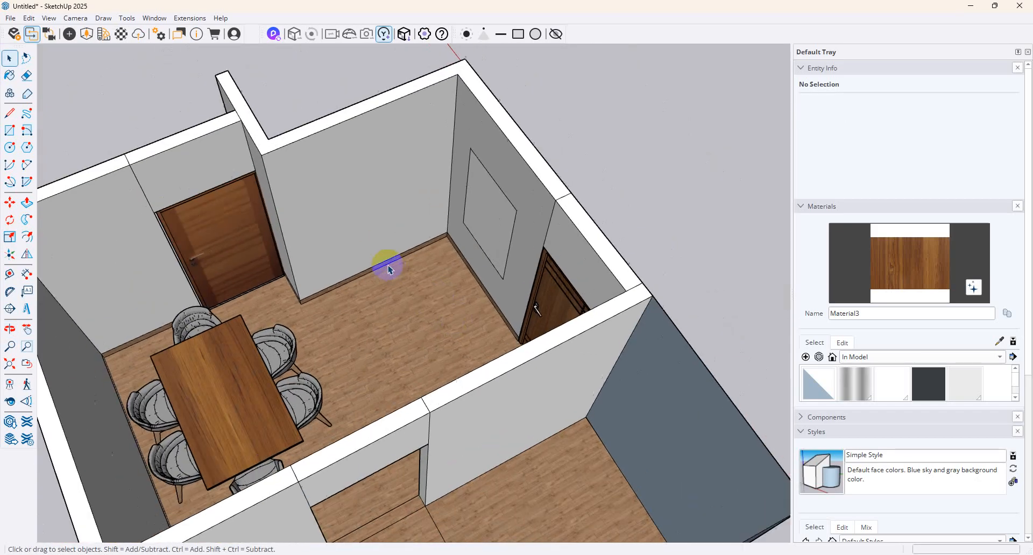
# Select the rectangular window face on the dining room wall beside the panelled door
pyautogui.scroll(8, 457, 336)
pyautogui.scroll(-7, 604, 231)
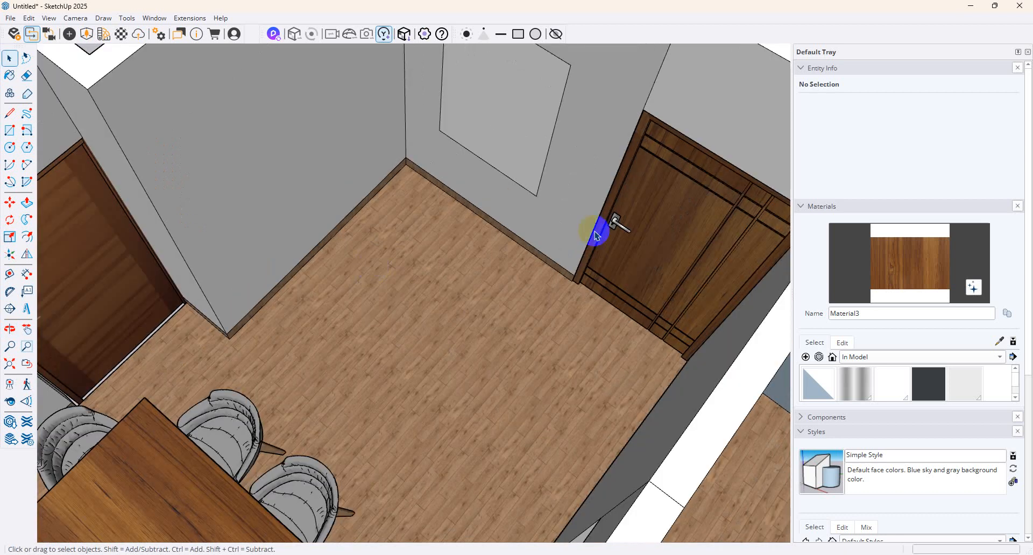
pyautogui.scroll(-2, 467, 210)
pyautogui.click(491, 178)
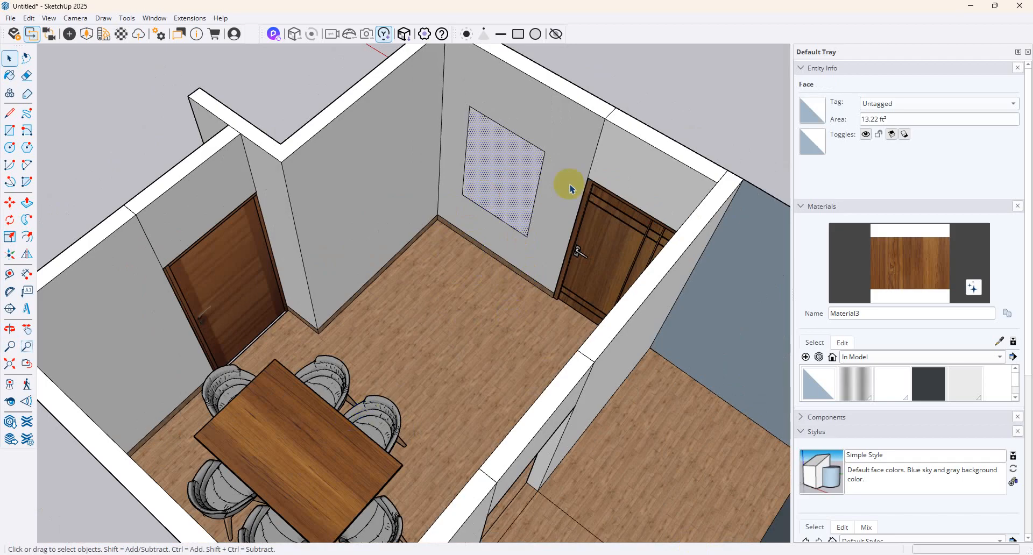
pyautogui.moveTo(521, 185); pyautogui.dragTo(548, 142, button='middle')
pyautogui.scroll(3, 488, 178)
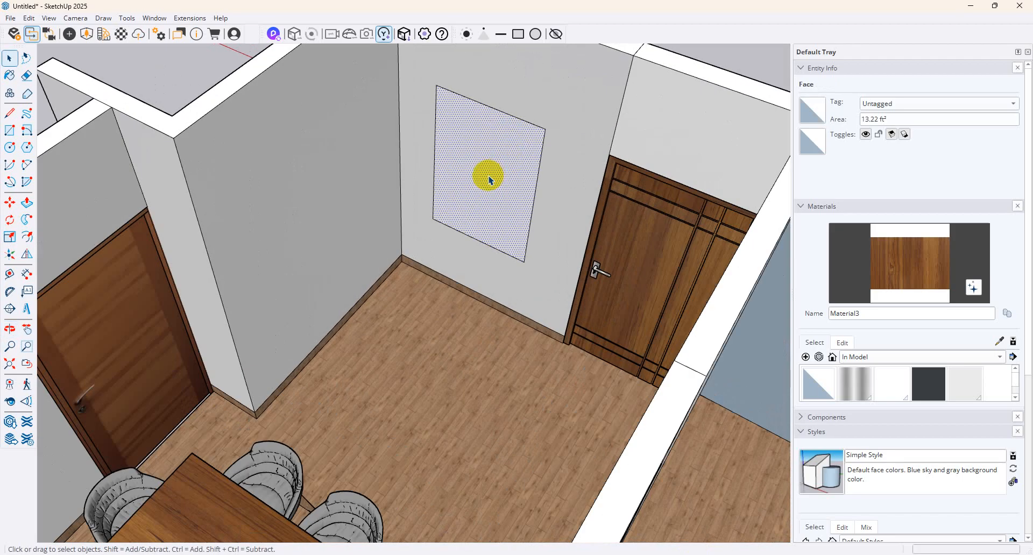
# Switch to the browser, search the web for "1001 bit tool" and open the Extension Warehouse result for 1001bit Tools (Freeware) separately
pyautogui.hotkey('alt', 'Tab')
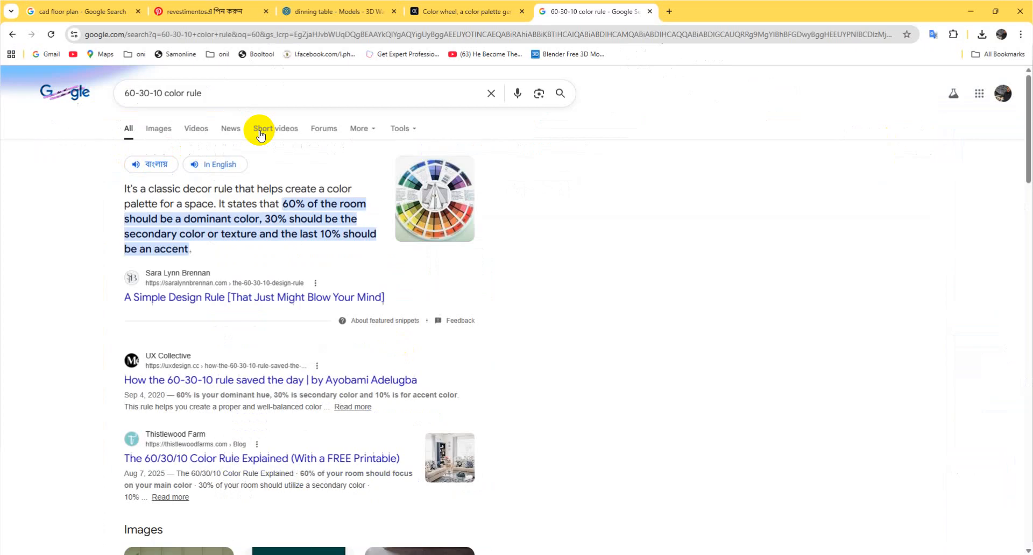
pyautogui.click(529, 32)
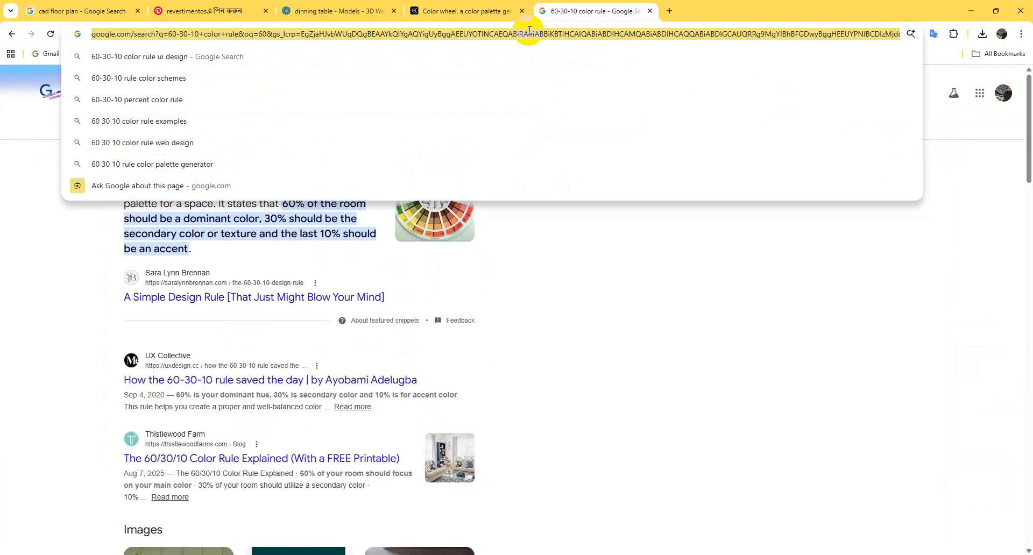
pyautogui.write('1001 bit tool')
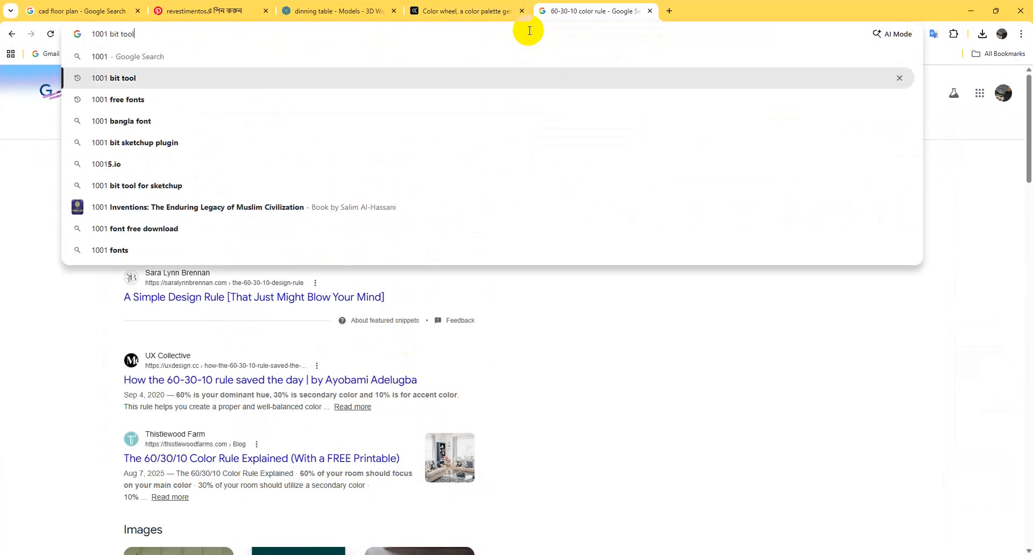
pyautogui.press('Return')
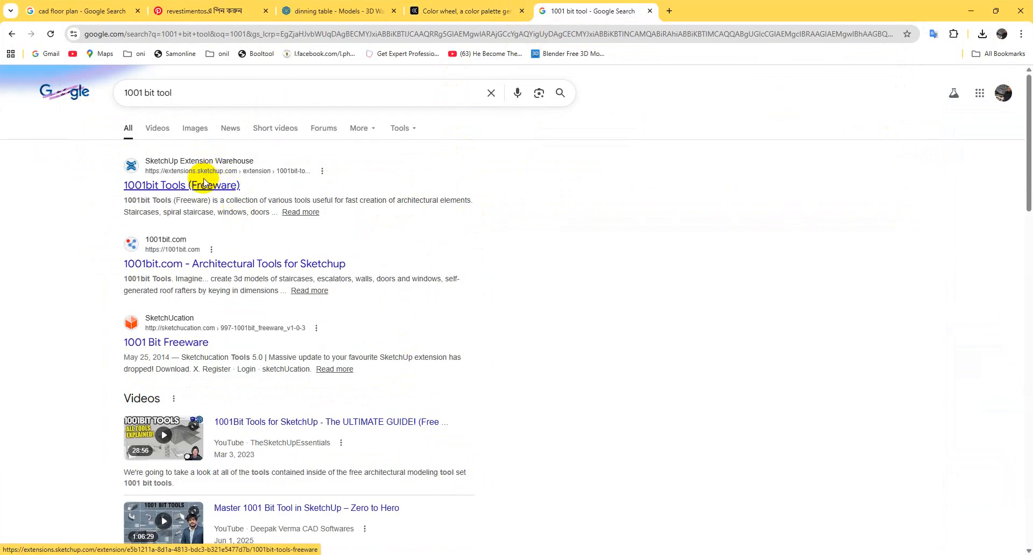
pyautogui.rightClick(203, 183)
pyautogui.click(263, 192)
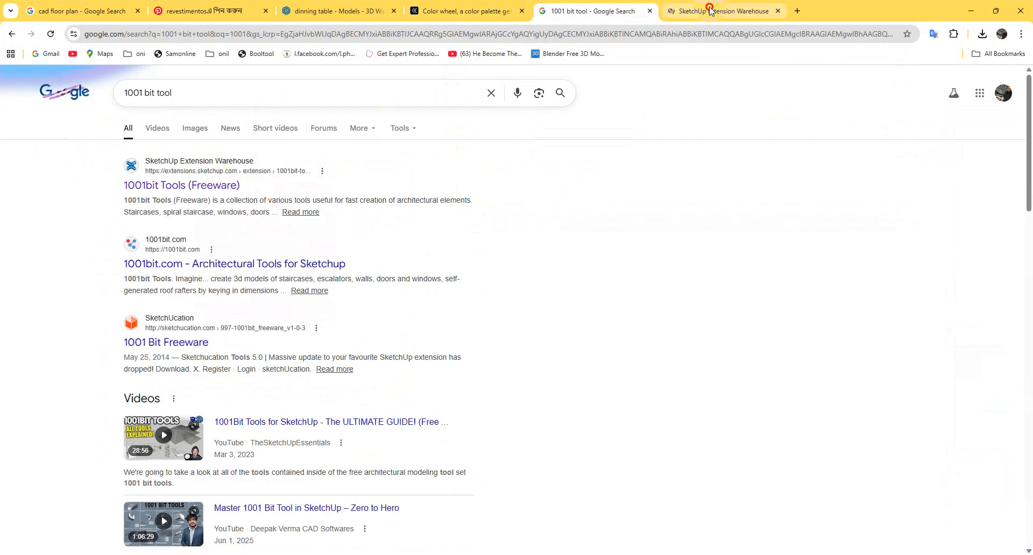
pyautogui.click(710, 10)
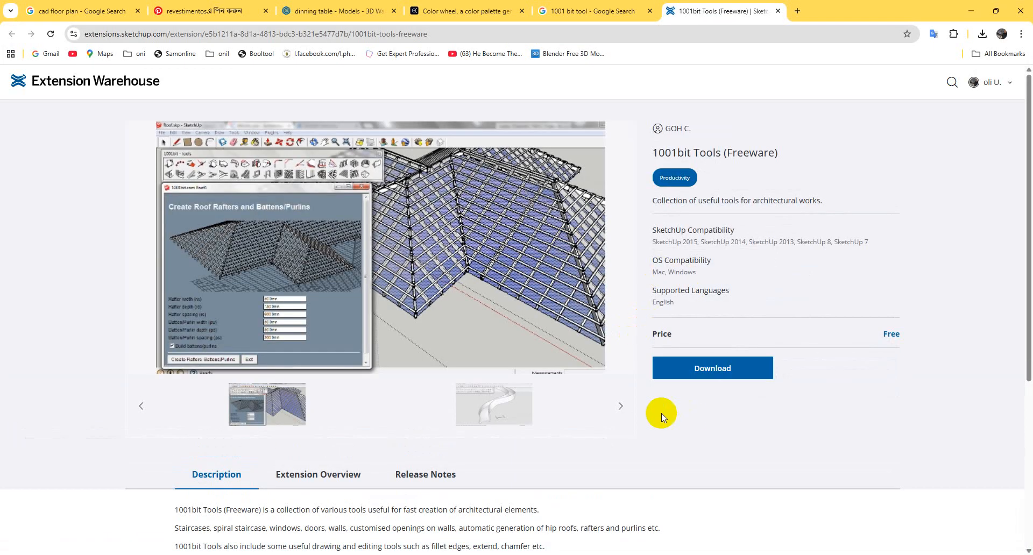
# Download the 1001bit Tools (Freeware) extension and return to SketchUp
pyautogui.click(714, 371)
pyautogui.click(518, 390)
pyautogui.click(976, 11)
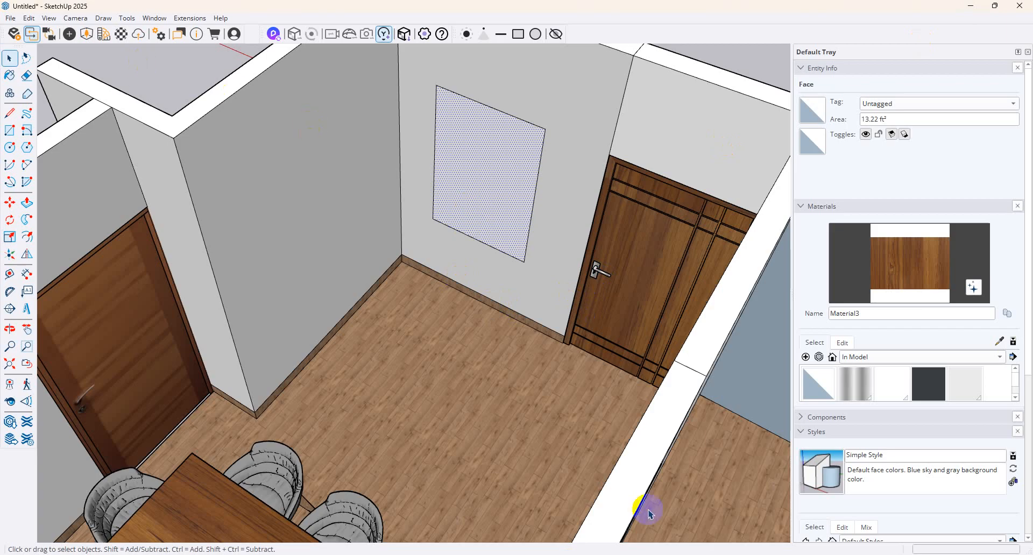
pyautogui.click(589, 554)
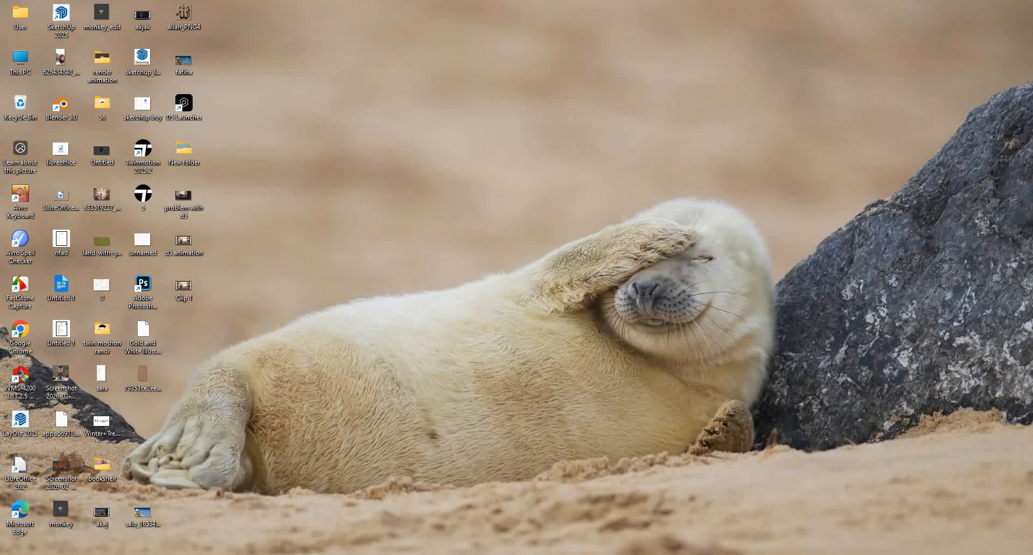
pyautogui.click(589, 554)
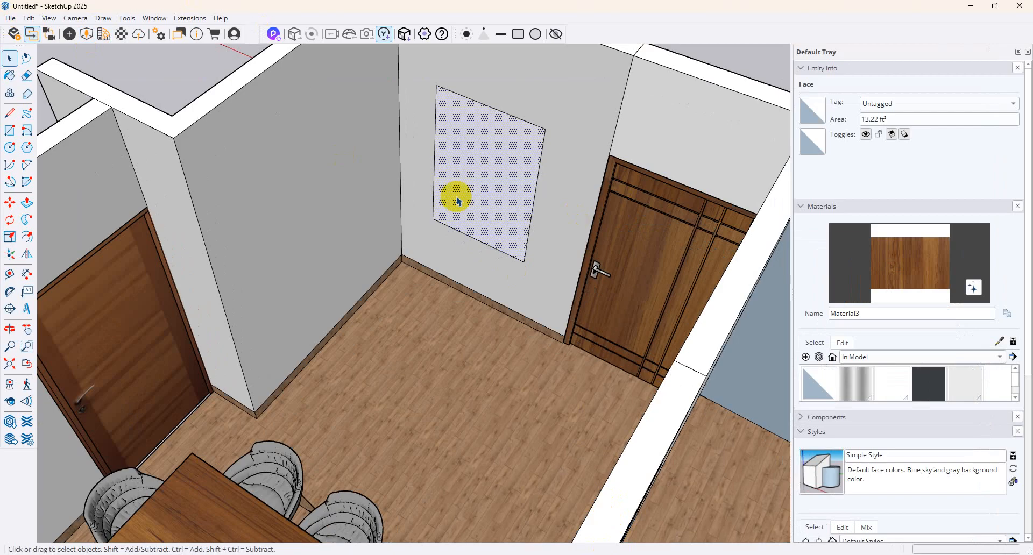
# Install the downloaded 1001bit Tools extension from the Downloads folder and dock its toolset beneath the existing tools above the model
pyautogui.click(12, 19)
pyautogui.moveTo(190, 18)
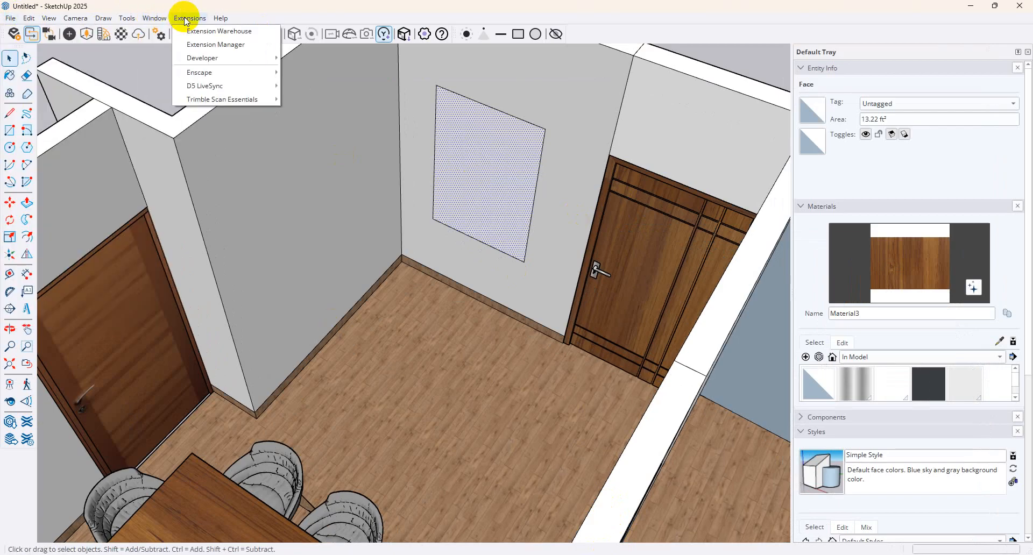
pyautogui.click(222, 48)
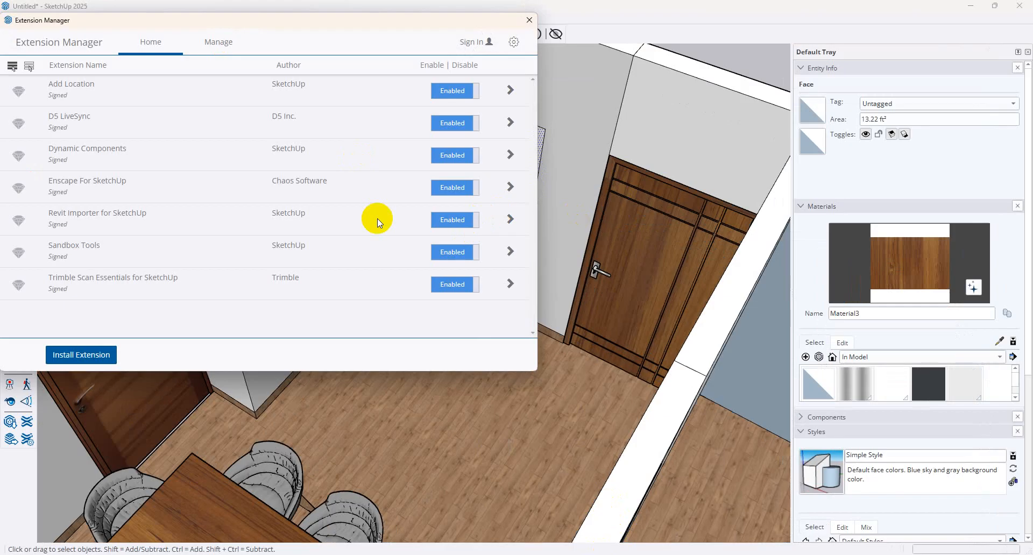
pyautogui.click(95, 358)
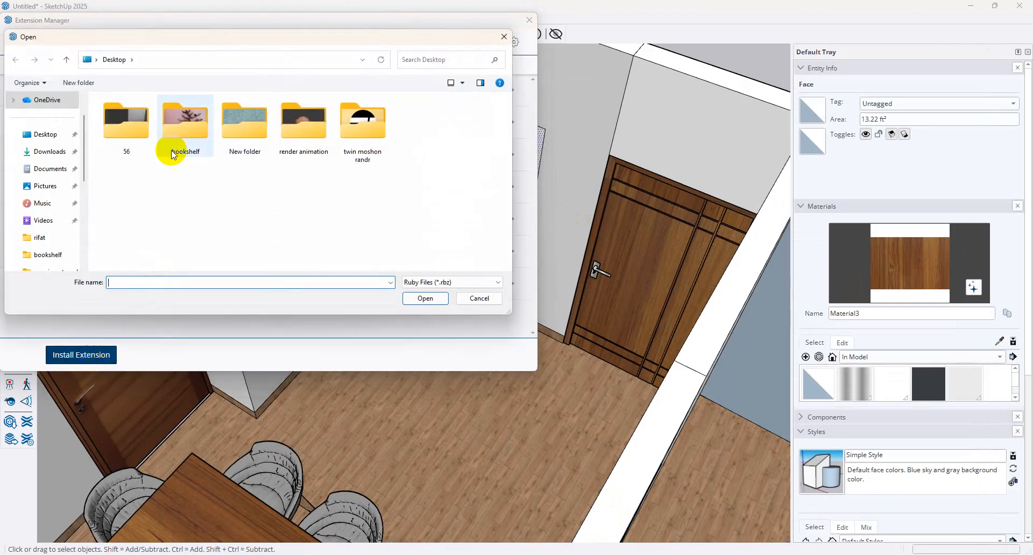
pyautogui.click(45, 152)
pyautogui.doubleClick(139, 147)
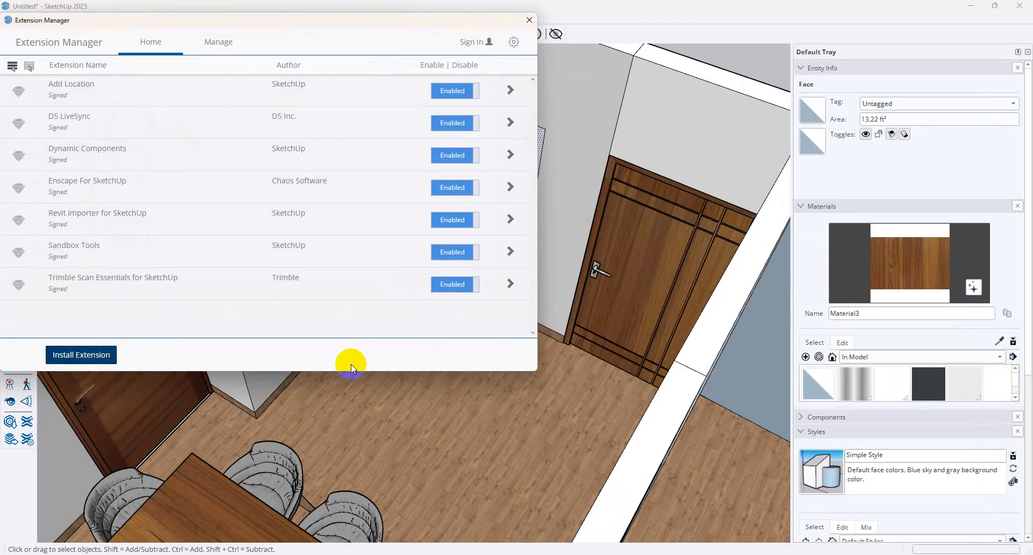
pyautogui.click(527, 20)
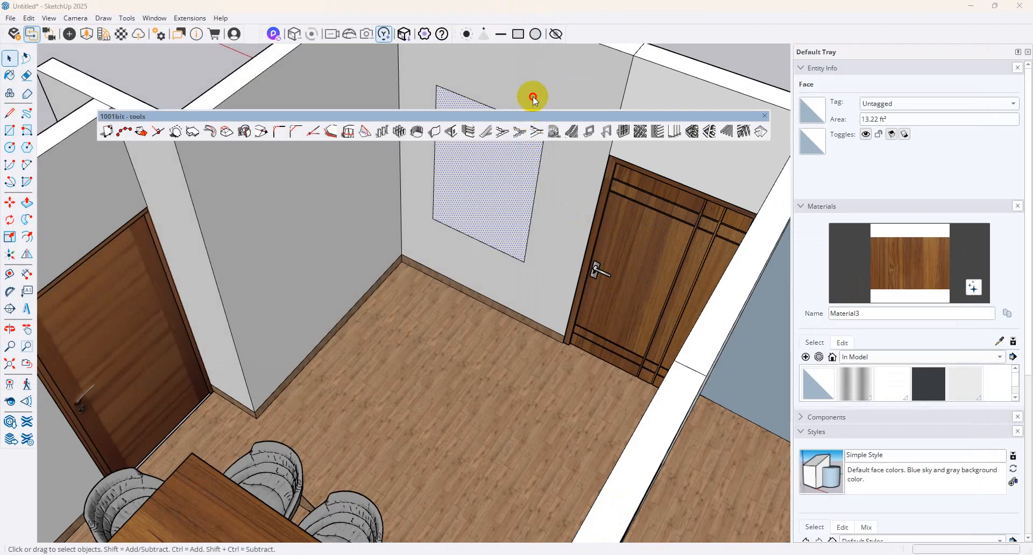
pyautogui.moveTo(529, 116); pyautogui.dragTo(515, 54)
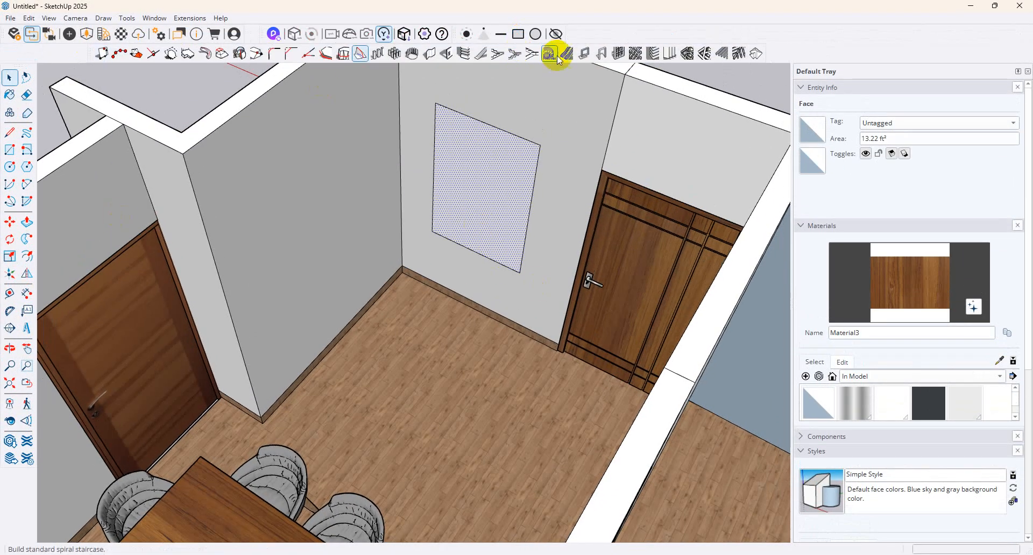
# Create a rectangular window frame on the selected face with Panel Divider, using 1 row, 2 columns, frame depth 5 7/8" and width 3 15/16"
pyautogui.click(621, 57)
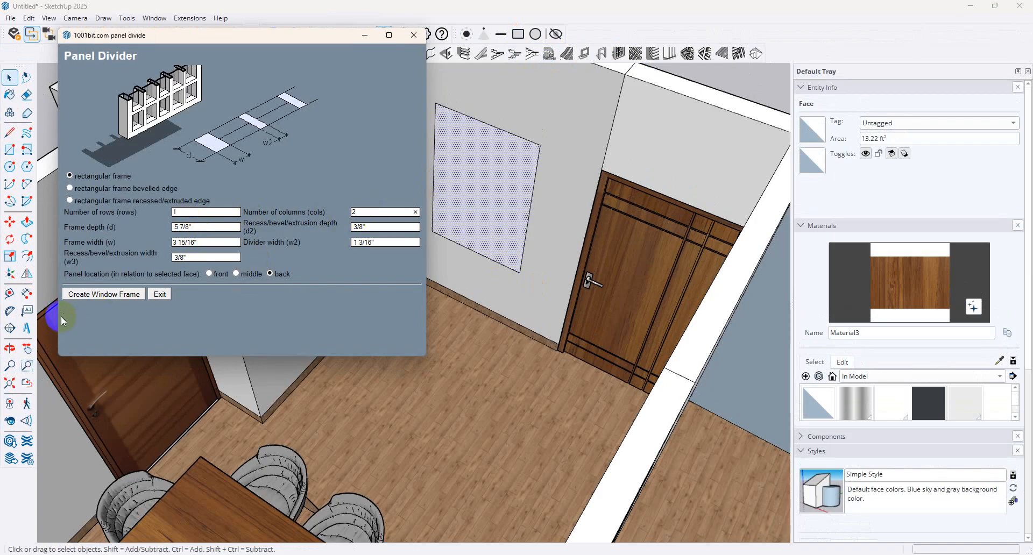
pyautogui.click(127, 294)
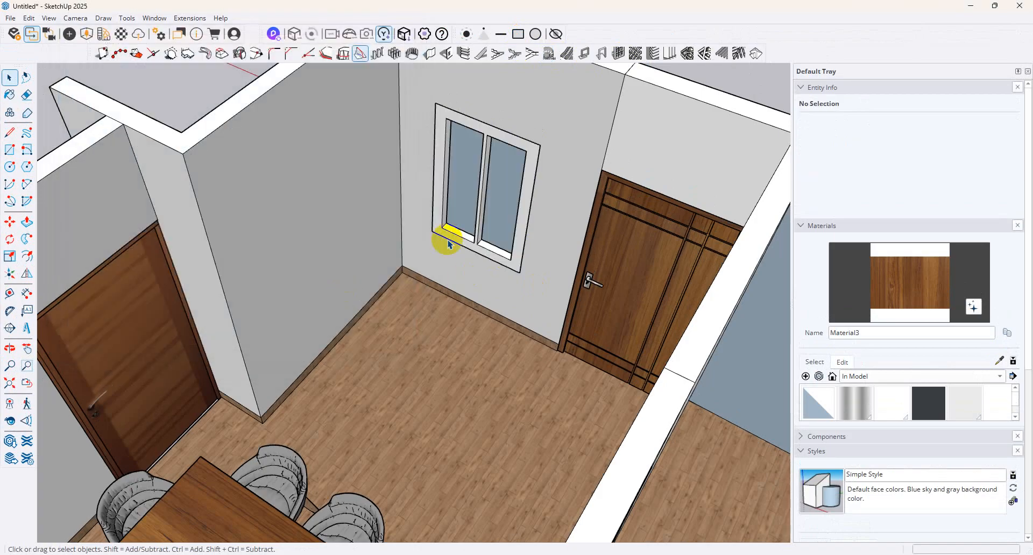
# Open the window group for editing, paint both panes with the Glass_Basic_01 material, and finish editing the group
pyautogui.doubleClick(497, 207)
pyautogui.doubleClick(497, 207)
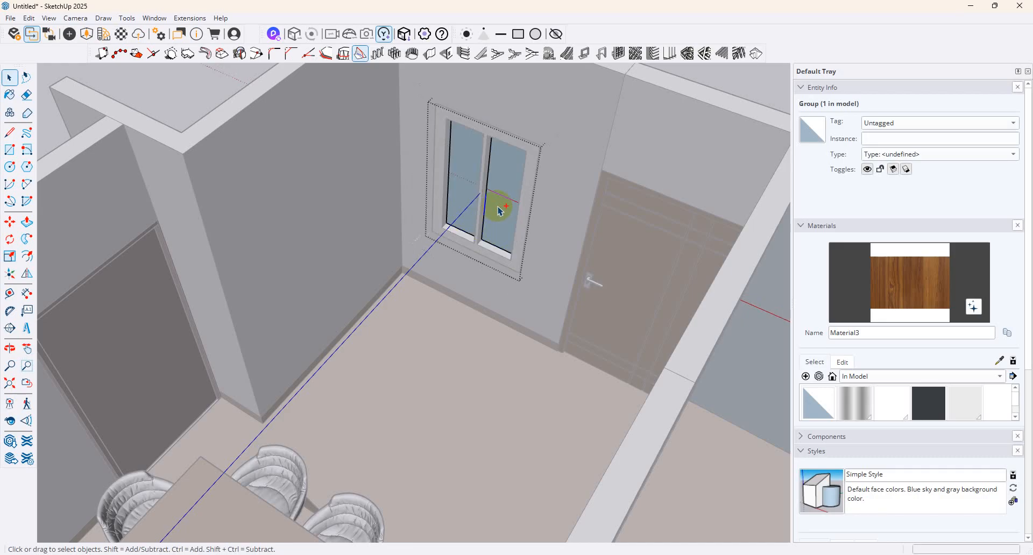
pyautogui.keyDown('ctrl'); pyautogui.click(479, 197); pyautogui.keyUp('ctrl')
pyautogui.keyDown('ctrl'); pyautogui.click(495, 212); pyautogui.keyUp('ctrl')
pyautogui.click(880, 377)
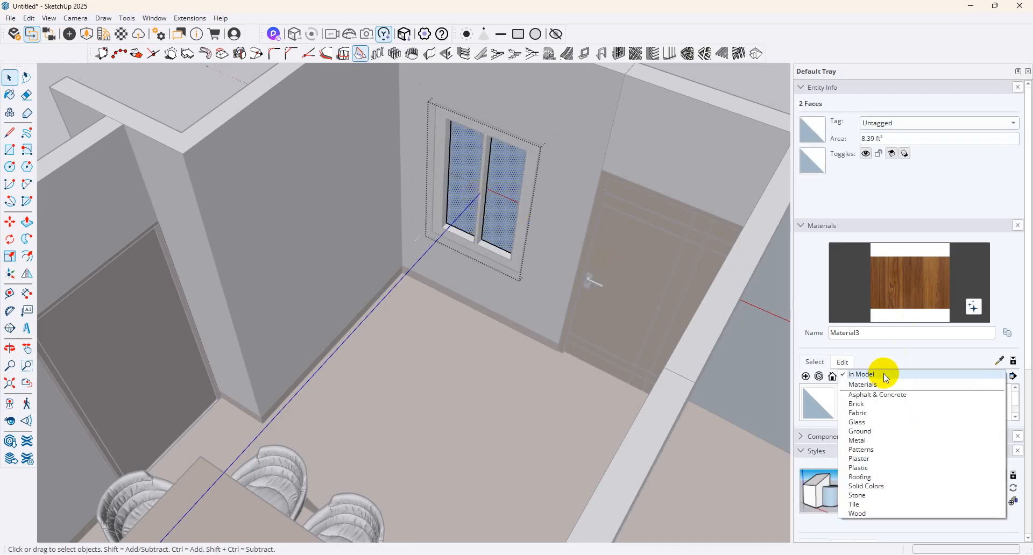
pyautogui.click(908, 421)
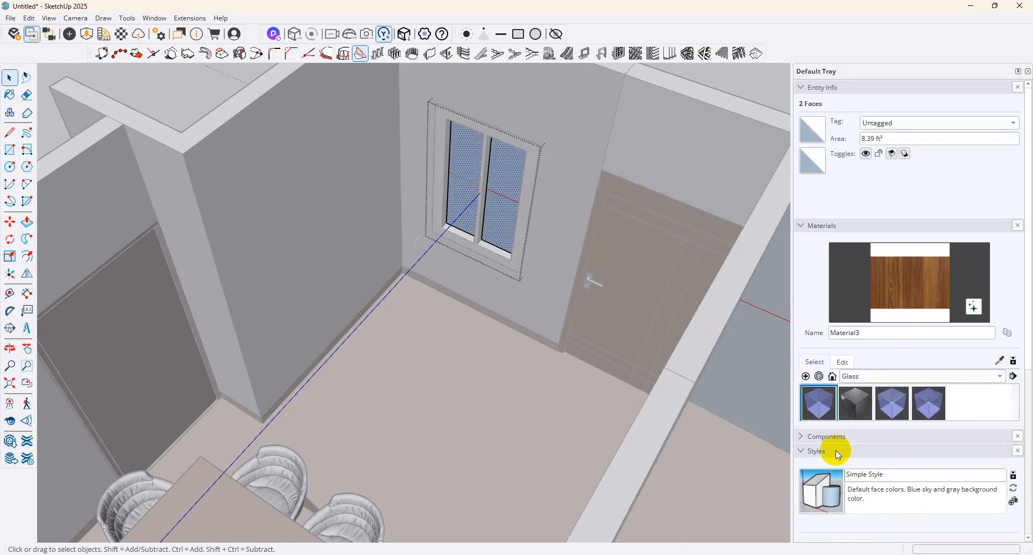
pyautogui.click(818, 402)
pyautogui.click(503, 203)
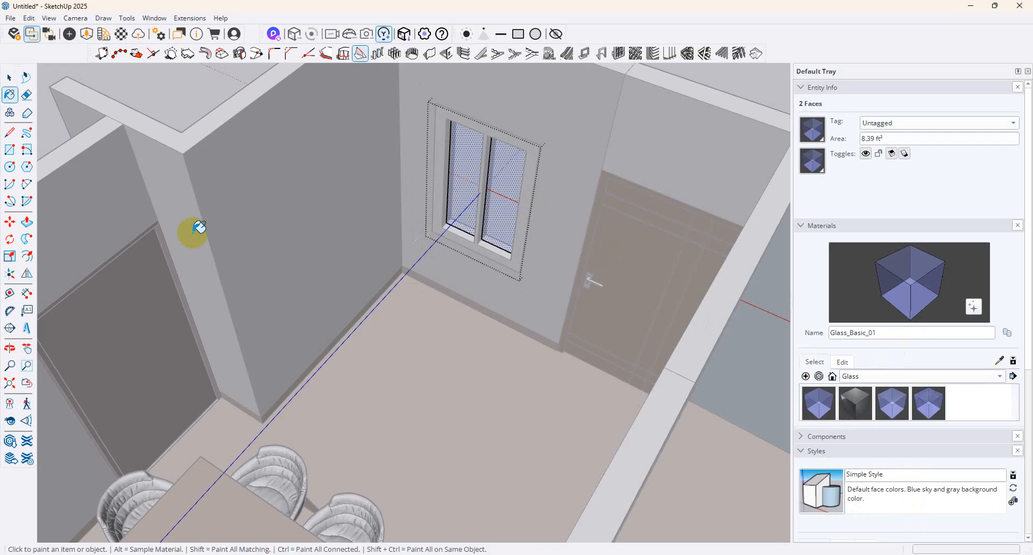
pyautogui.click(10, 77)
pyautogui.click(329, 317)
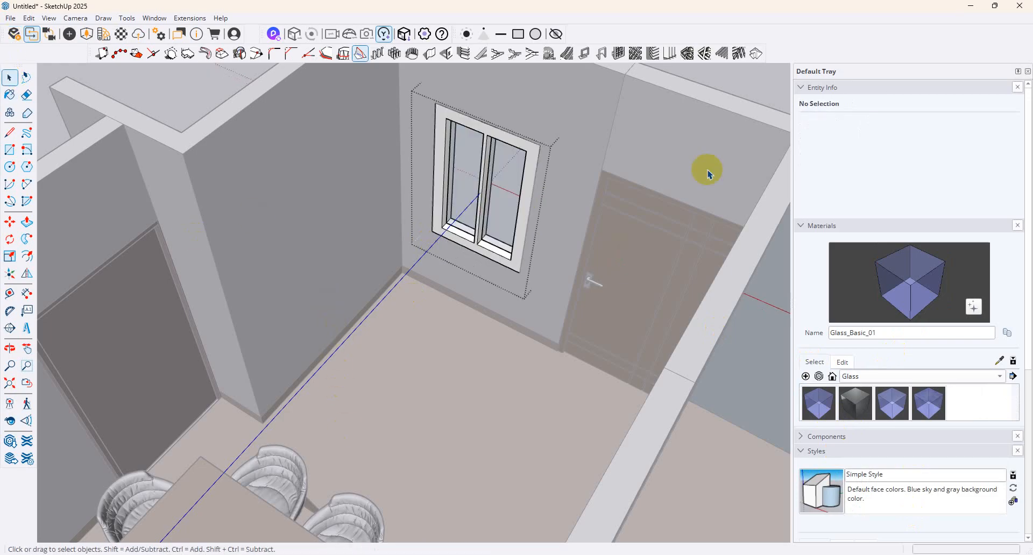
pyautogui.click(721, 101)
# Apply the Metal_06_1K material from the Metal collection to the window frame group
pyautogui.scroll(-3, 347, 222)
pyautogui.moveTo(347, 223); pyautogui.dragTo(386, 284, button='middle')
pyautogui.scroll(4, 386, 284)
pyautogui.click(384, 284)
pyautogui.scroll(-3, 409, 218)
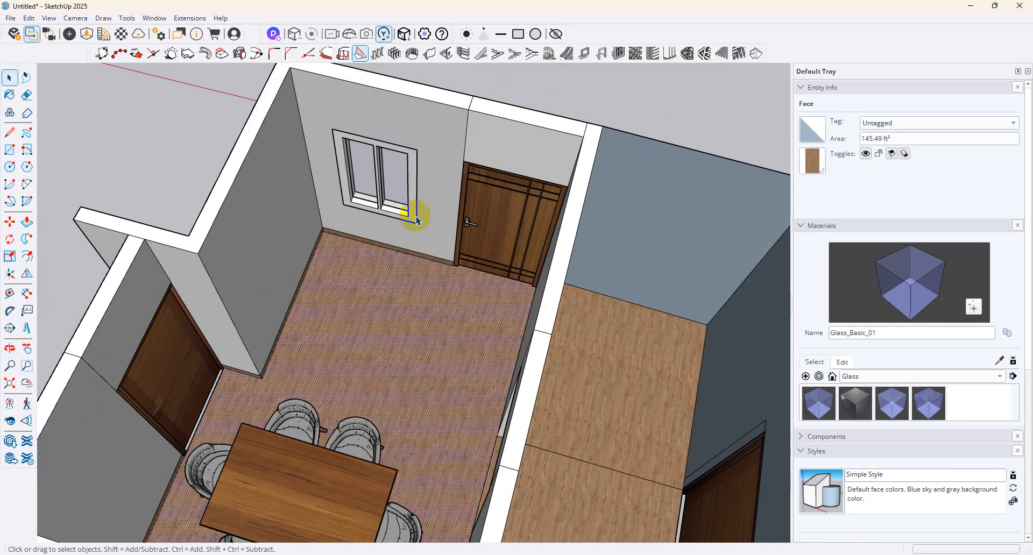
pyautogui.click(414, 218)
pyautogui.click(887, 377)
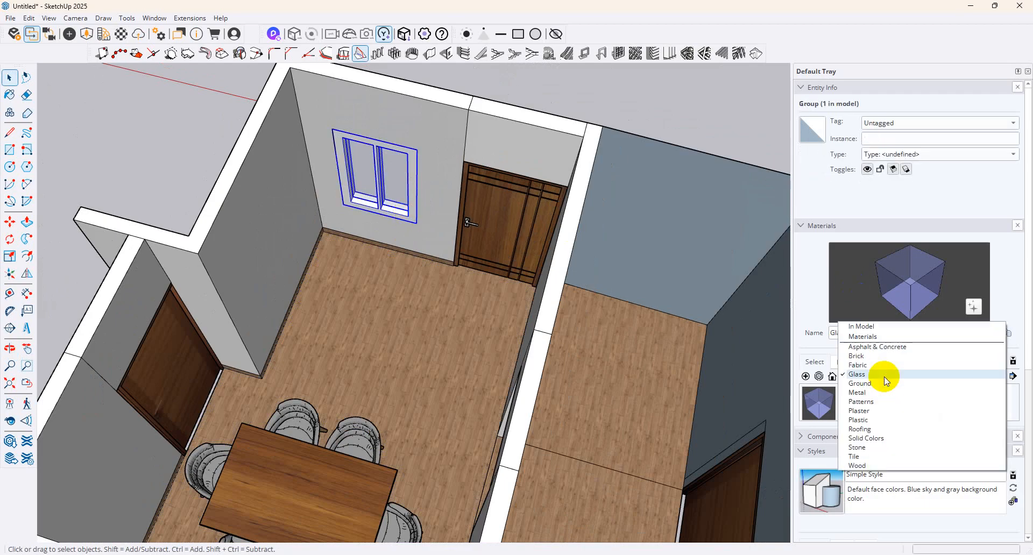
pyautogui.click(872, 393)
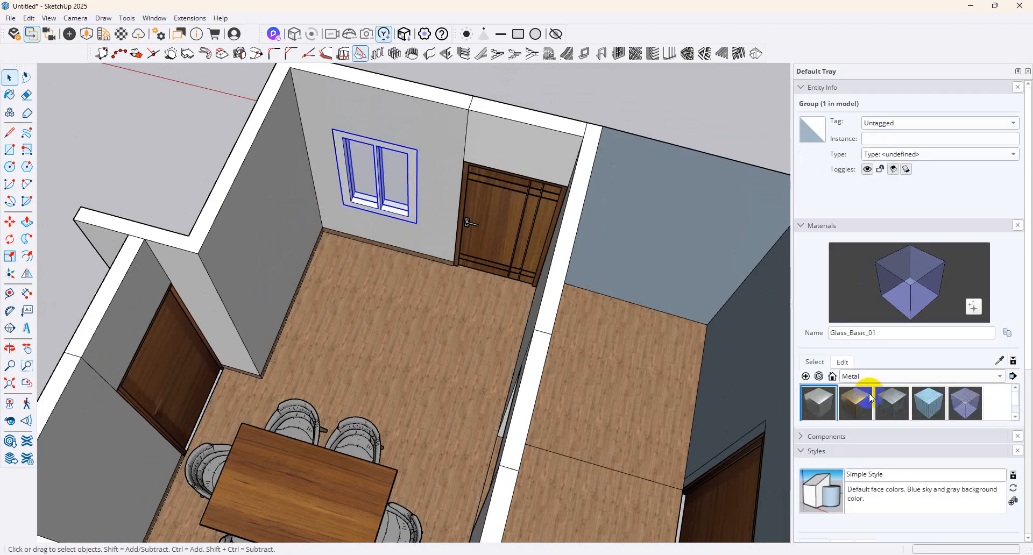
pyautogui.click(829, 402)
pyautogui.click(415, 184)
pyautogui.scroll(3, 415, 185)
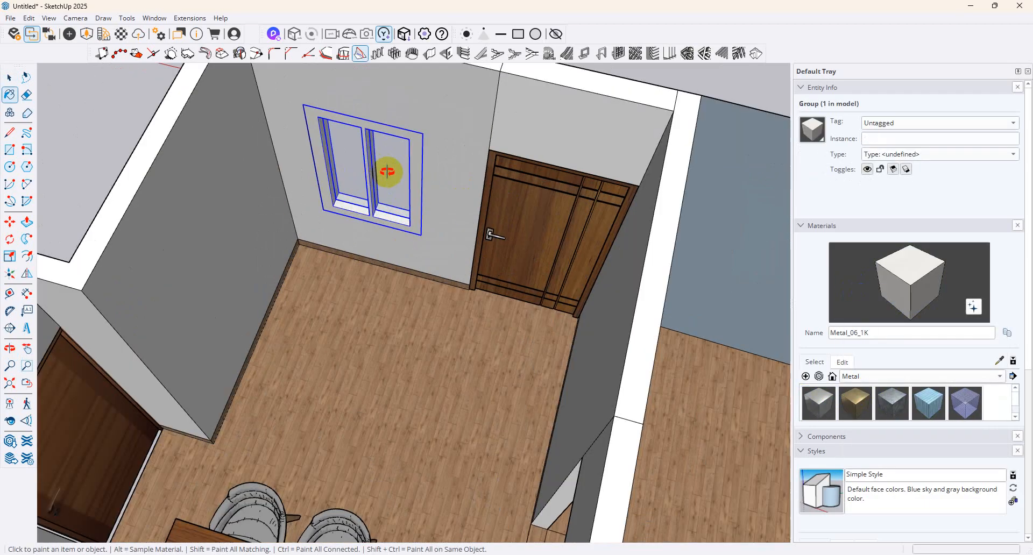
pyautogui.moveTo(388, 171); pyautogui.dragTo(338, 346, button='middle')
pyautogui.scroll(-5, 391, 380)
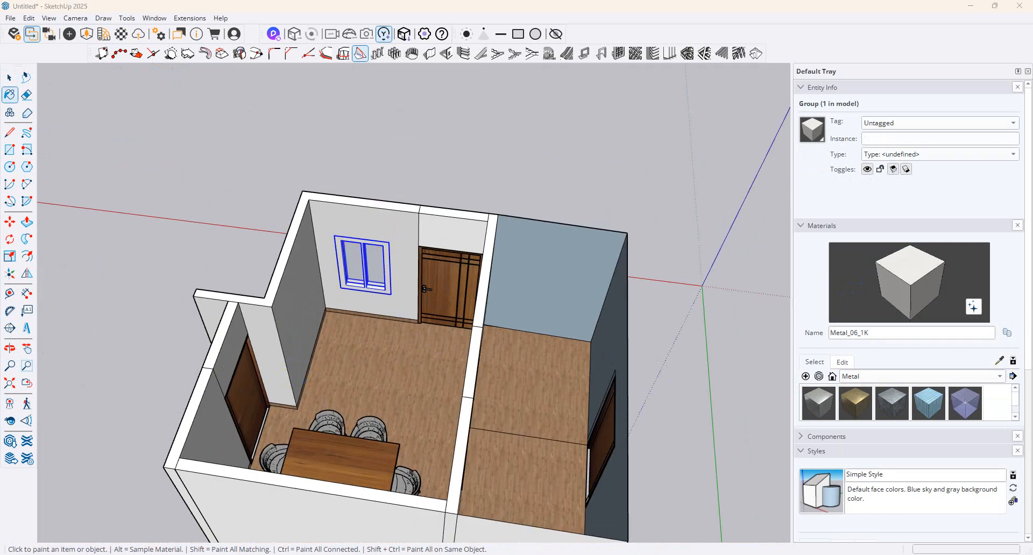
# Switch to 3D Warehouse in the browser, search its models for "sofa", and look through the results
pyautogui.hotkey('alt', 'Tab')
pyautogui.click(344, 8)
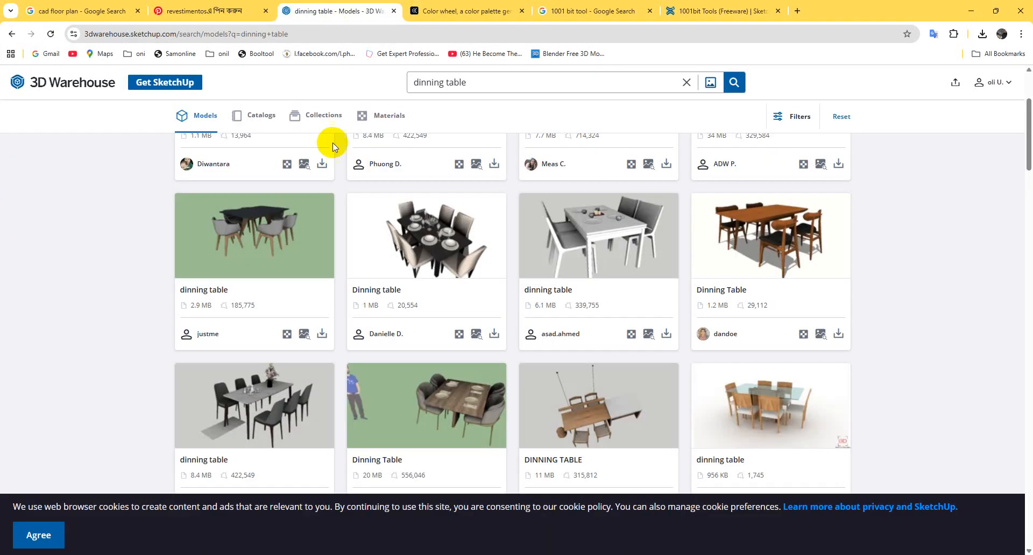
pyautogui.tripleClick(476, 92)
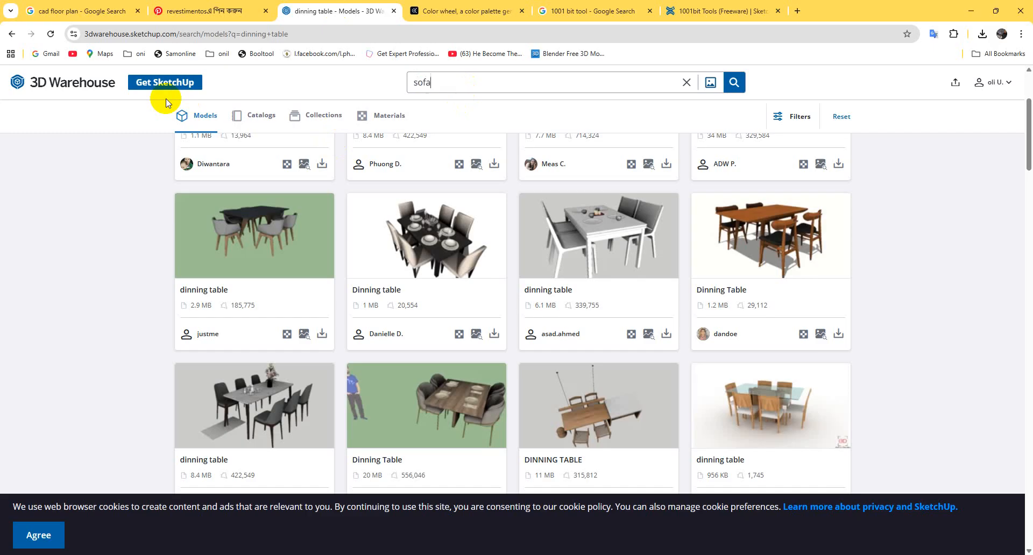
pyautogui.press('Return')
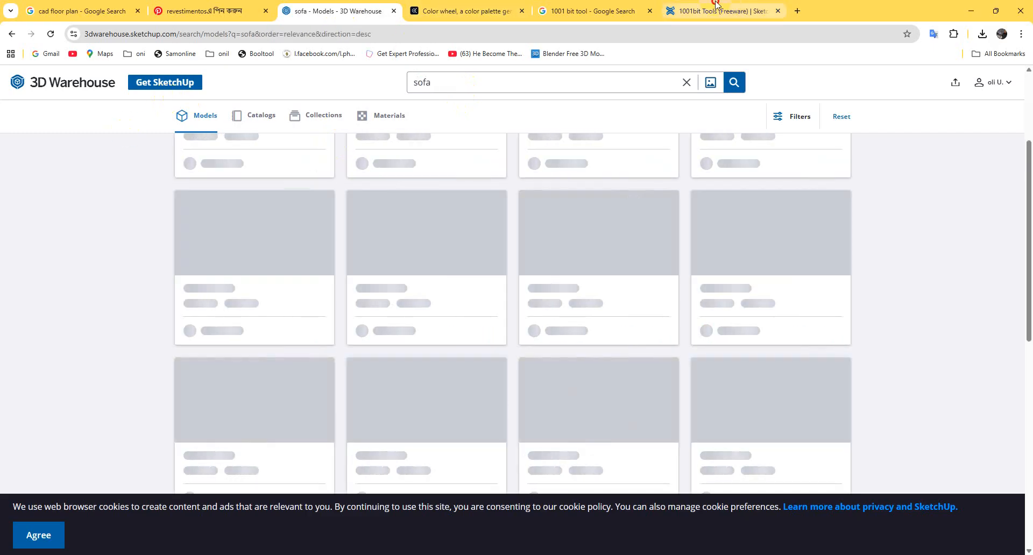
pyautogui.click(715, 8)
pyautogui.click(317, 9)
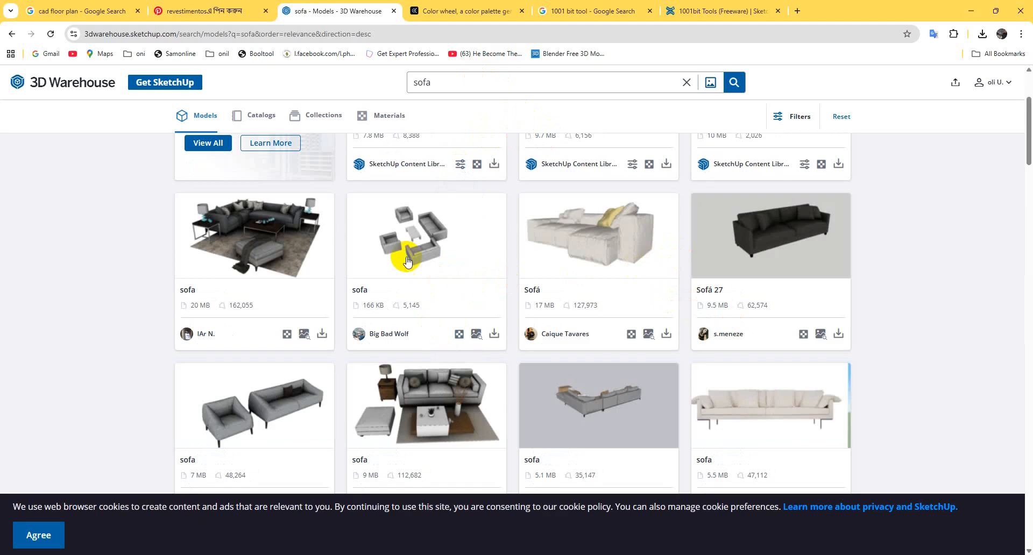
pyautogui.scroll(3, 543, 215)
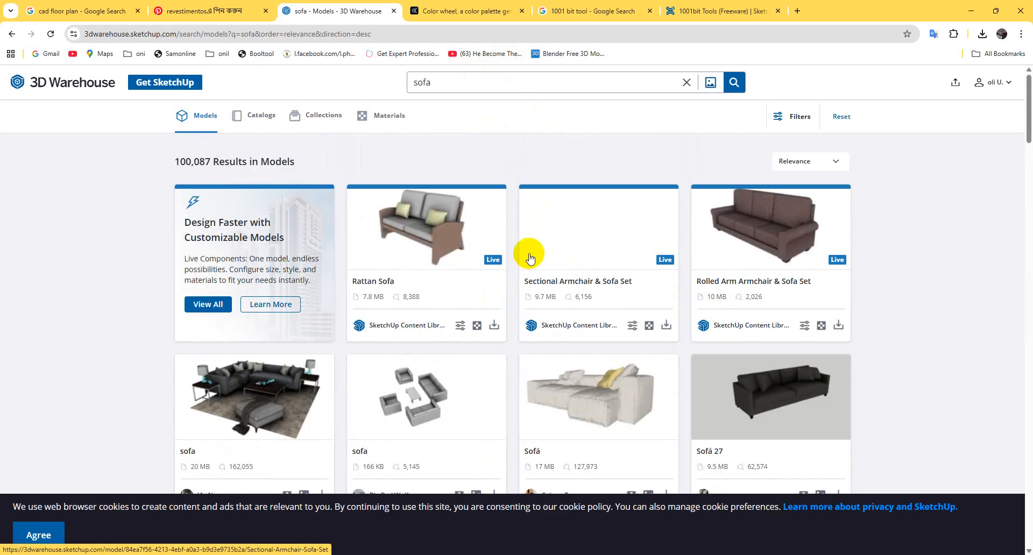
# Open the sofa model with two sofas, two armchairs and a coffee table, and download it as a SketchUp file
pyautogui.scroll(-4, 521, 266)
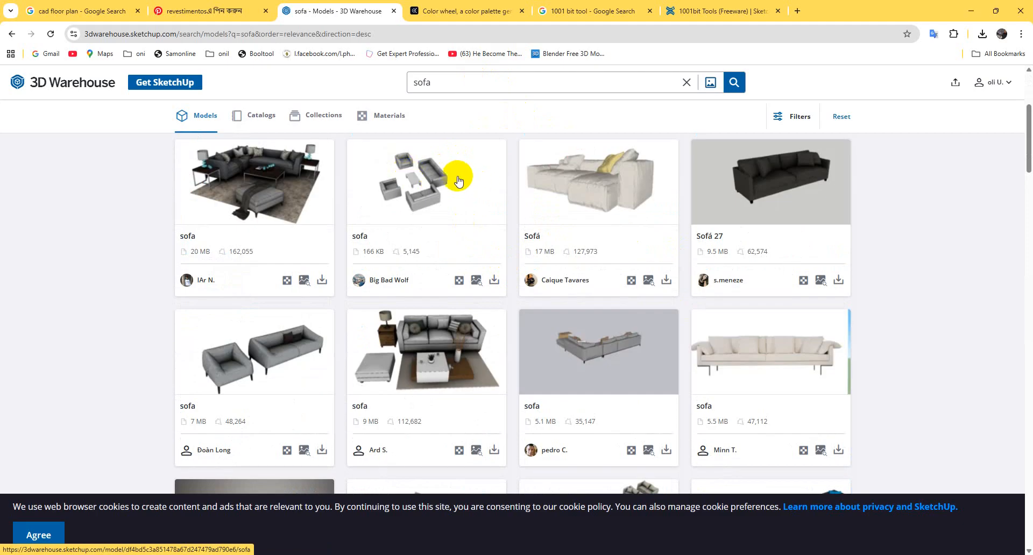
pyautogui.moveTo(437, 83); pyautogui.dragTo(427, 84)
pyautogui.click(466, 206)
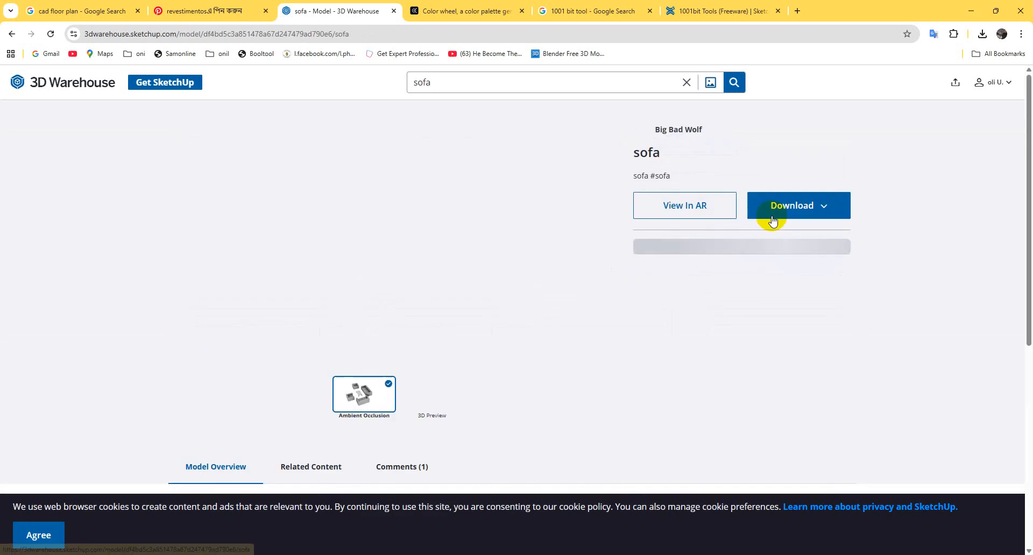
pyautogui.click(810, 214)
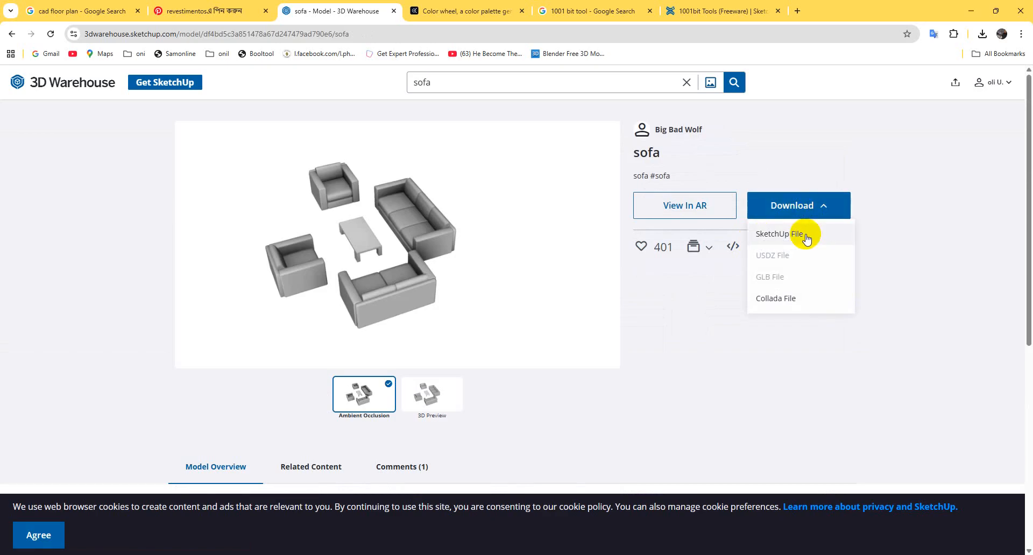
pyautogui.click(804, 236)
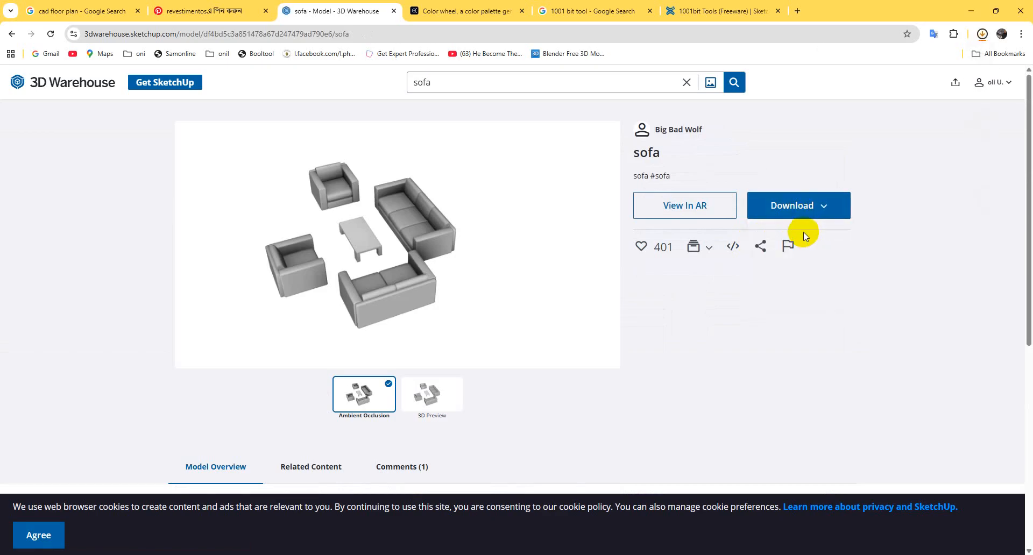
# Switch back to SketchUp, import the downloaded sofa set, and place it in the room with the window
pyautogui.click(971, 11)
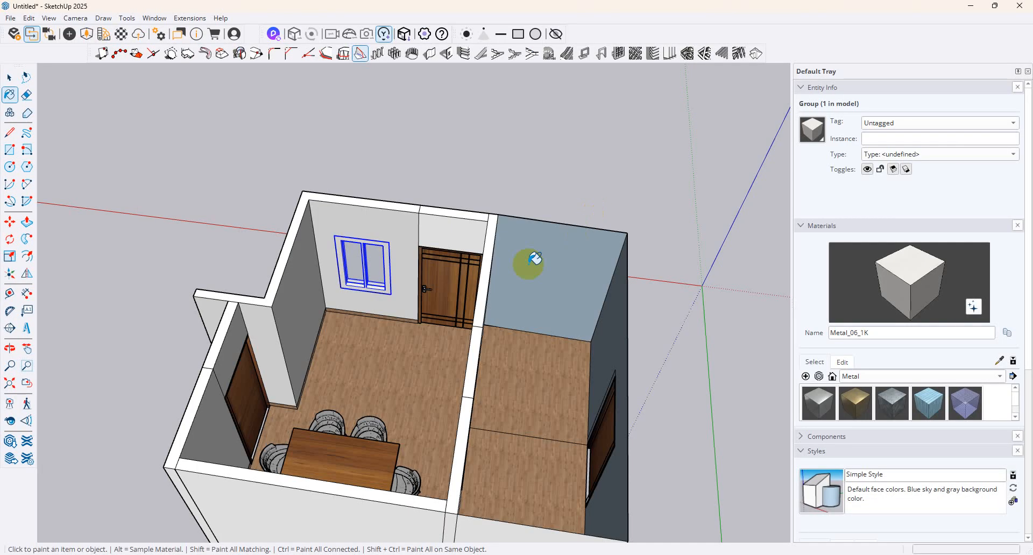
pyautogui.click(10, 19)
pyautogui.click(63, 168)
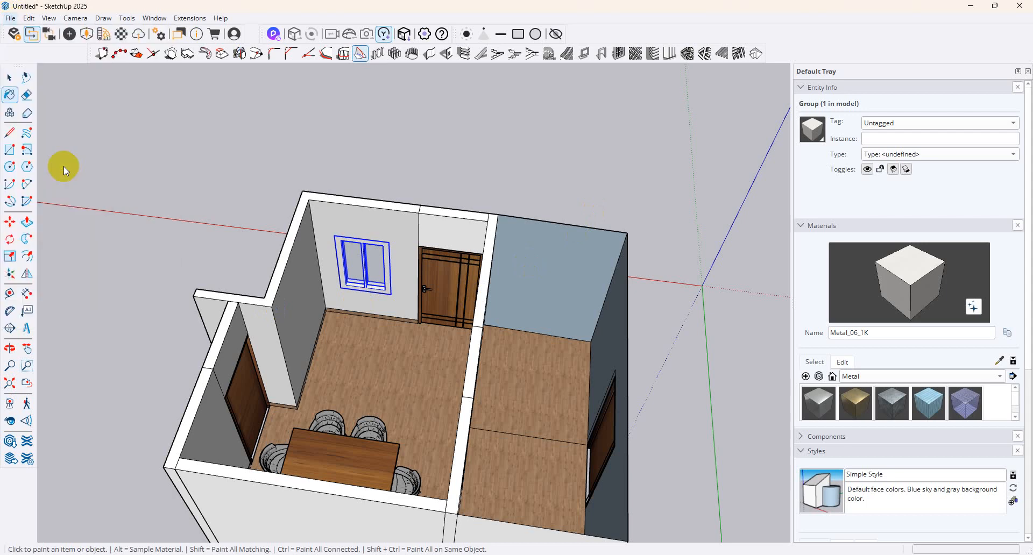
pyautogui.doubleClick(132, 137)
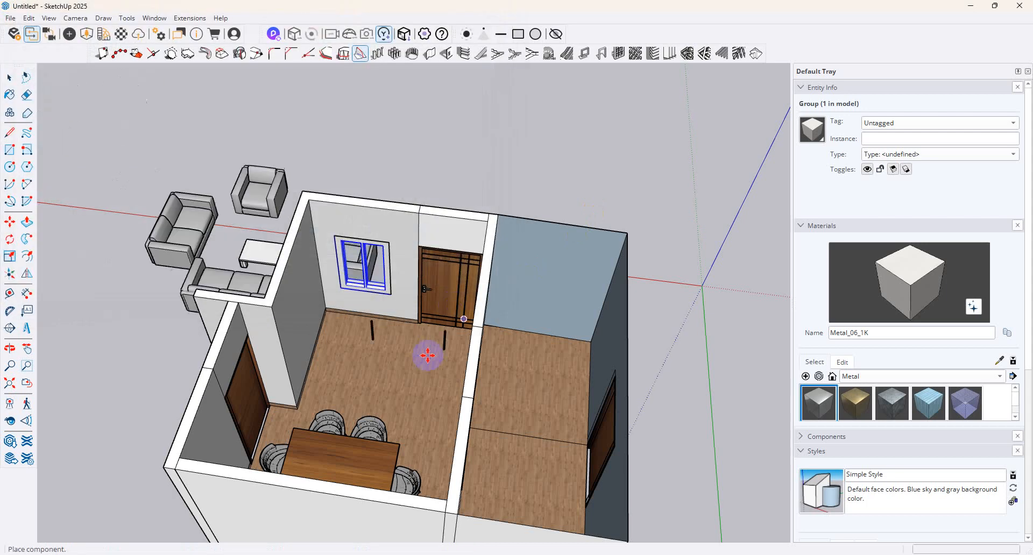
pyautogui.click(276, 230)
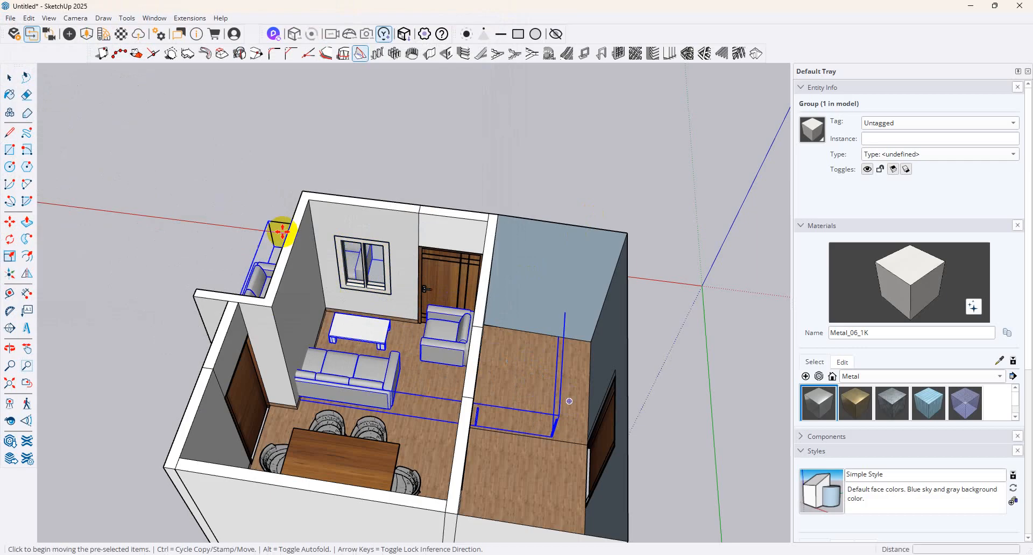
# Open the sofa set component for editing and delete both armchairs
pyautogui.click(9, 77)
pyautogui.doubleClick(466, 330)
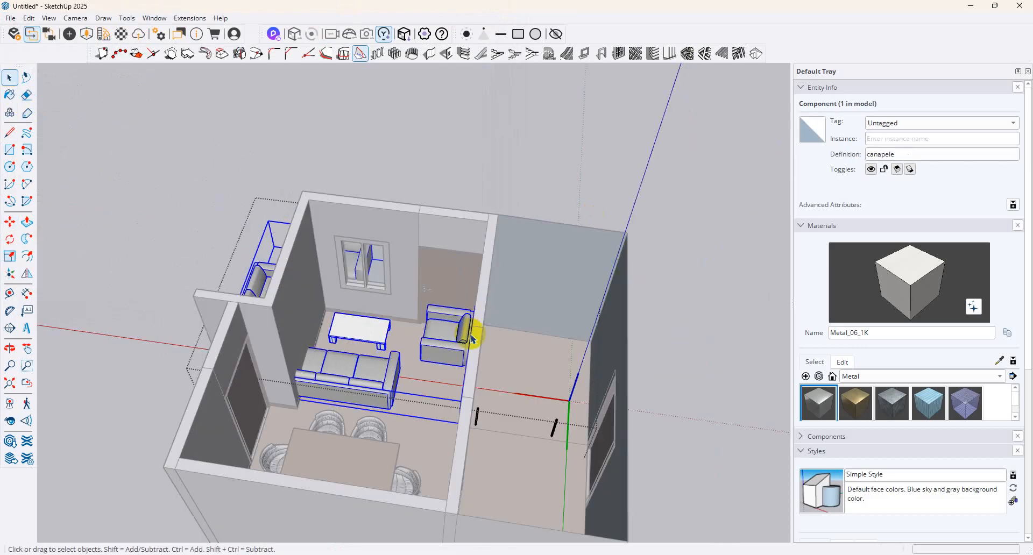
pyautogui.click(465, 334)
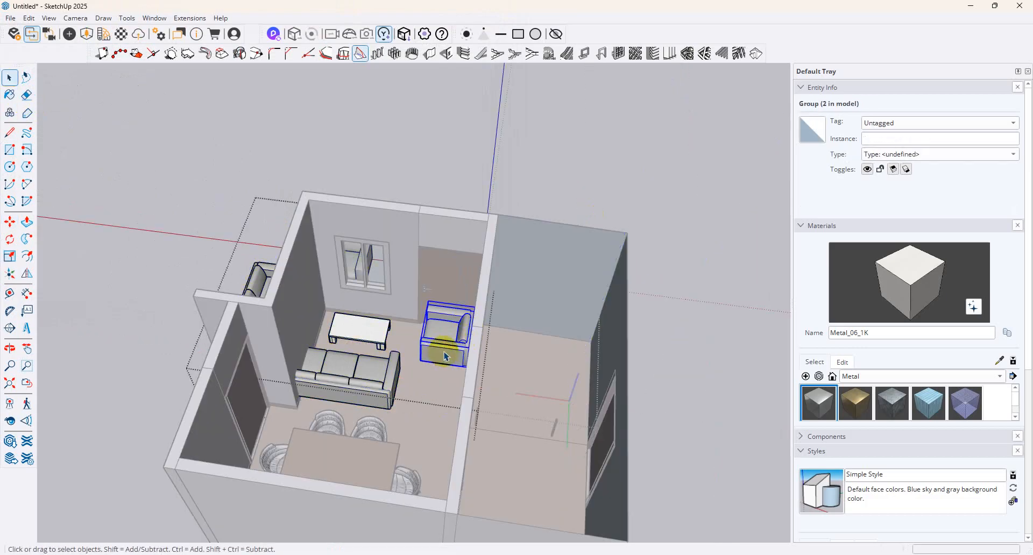
pyautogui.press('Delete')
pyautogui.moveTo(334, 195); pyautogui.dragTo(82, 315, button='middle')
pyautogui.scroll(1, 155, 257)
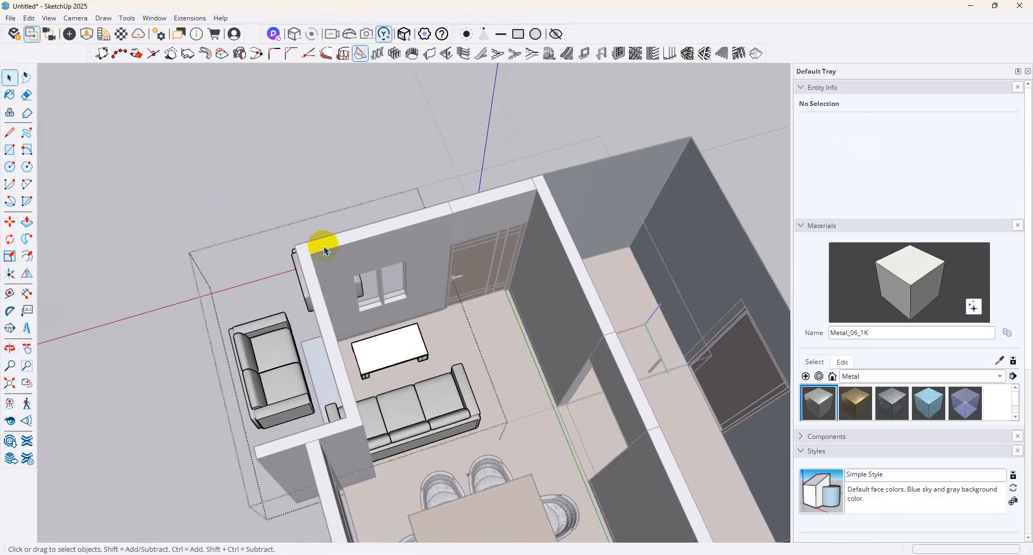
pyautogui.click(294, 251)
pyautogui.press('Delete')
# Try to rotate the remaining sofa and table group by 180 degrees, and undo the rotation
pyautogui.click(348, 176)
pyautogui.moveTo(402, 338); pyautogui.dragTo(364, 337, button='middle')
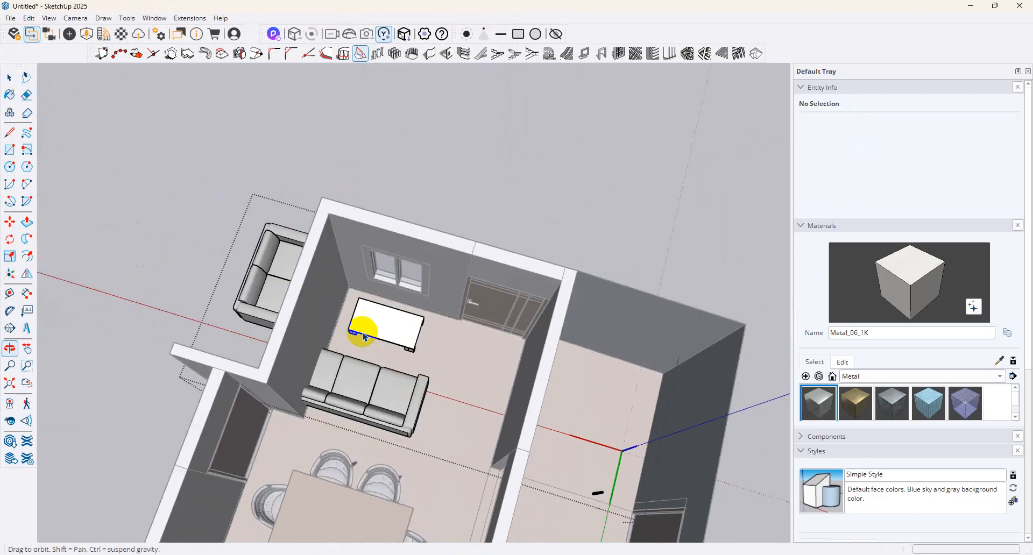
pyautogui.click(369, 319)
pyautogui.click(11, 223)
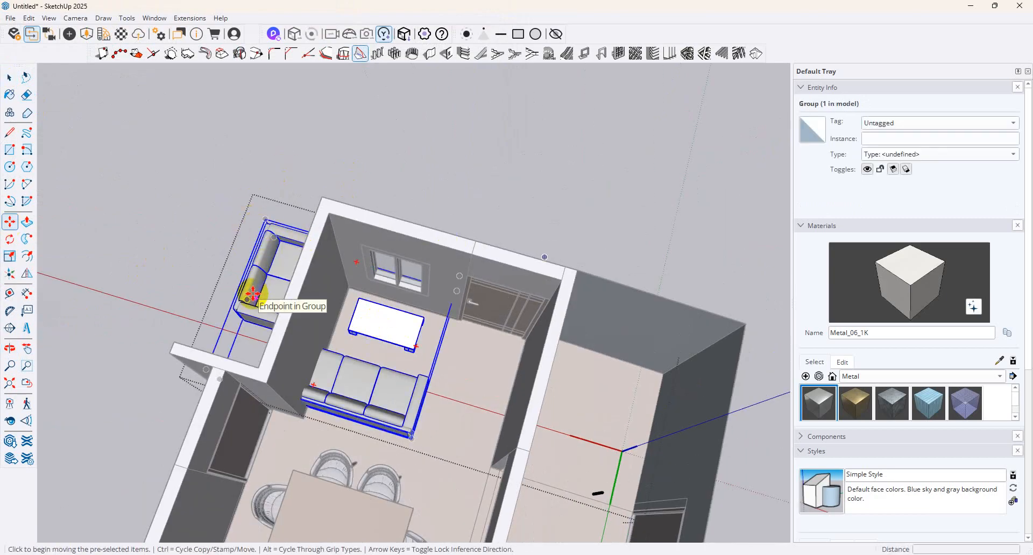
pyautogui.click(410, 282)
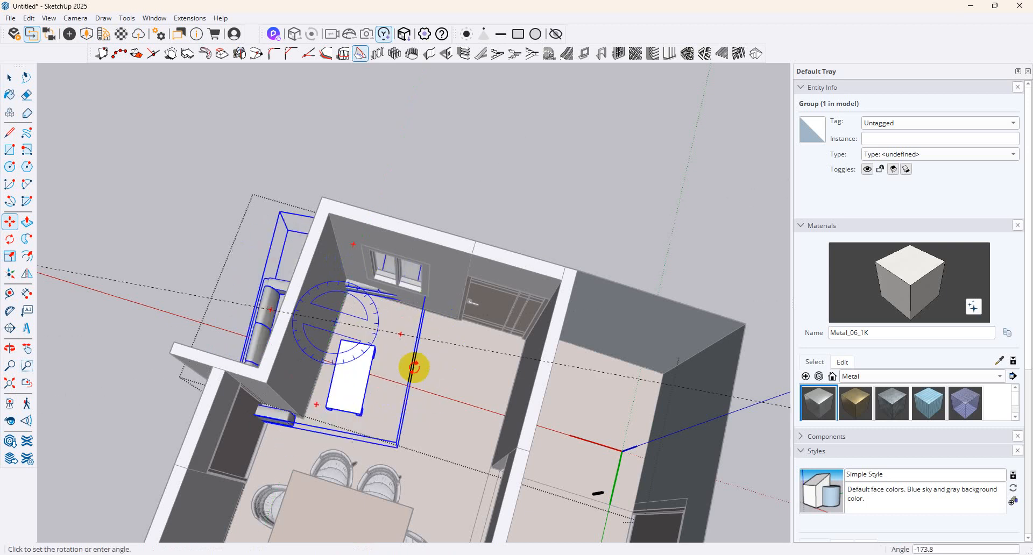
pyautogui.click(415, 347)
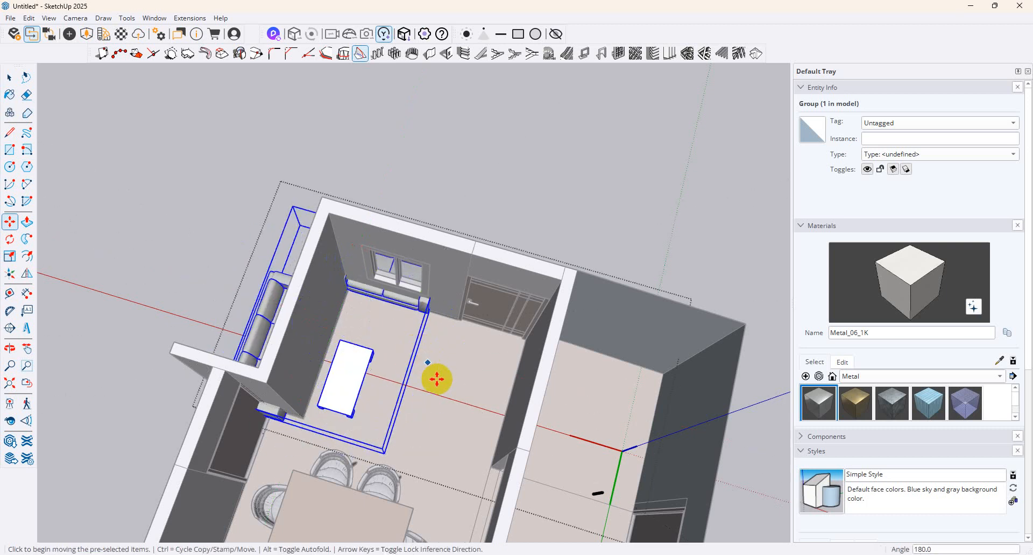
pyautogui.hotkey('ctrl', 'z')
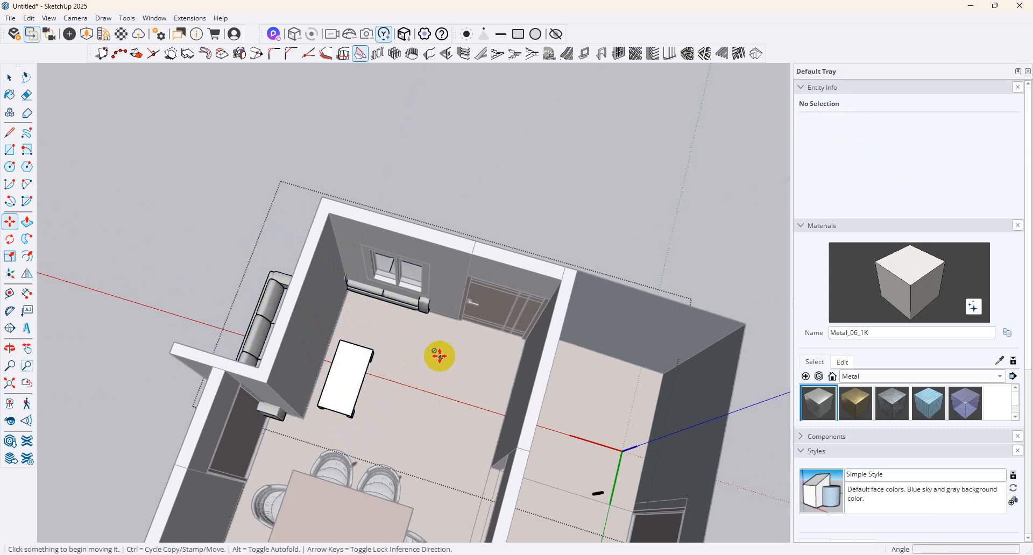
pyautogui.hotkey('ctrl', 'z')
# Open the nested sofa group for editing and delete the three-seat sofa beside the dining table
pyautogui.moveTo(172, 246); pyautogui.dragTo(485, 325, button='middle')
pyautogui.click(10, 78)
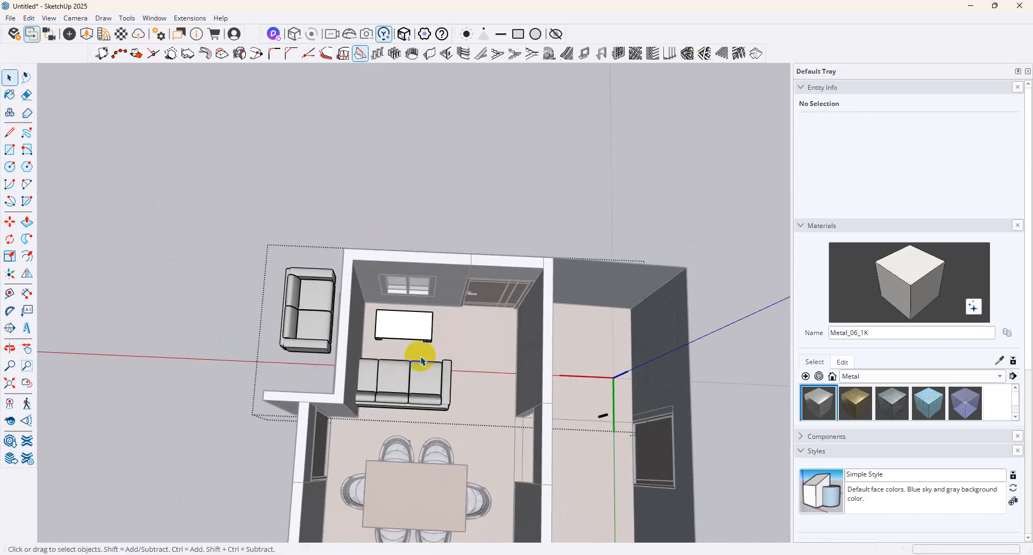
pyautogui.doubleClick(445, 392)
pyautogui.click(464, 398)
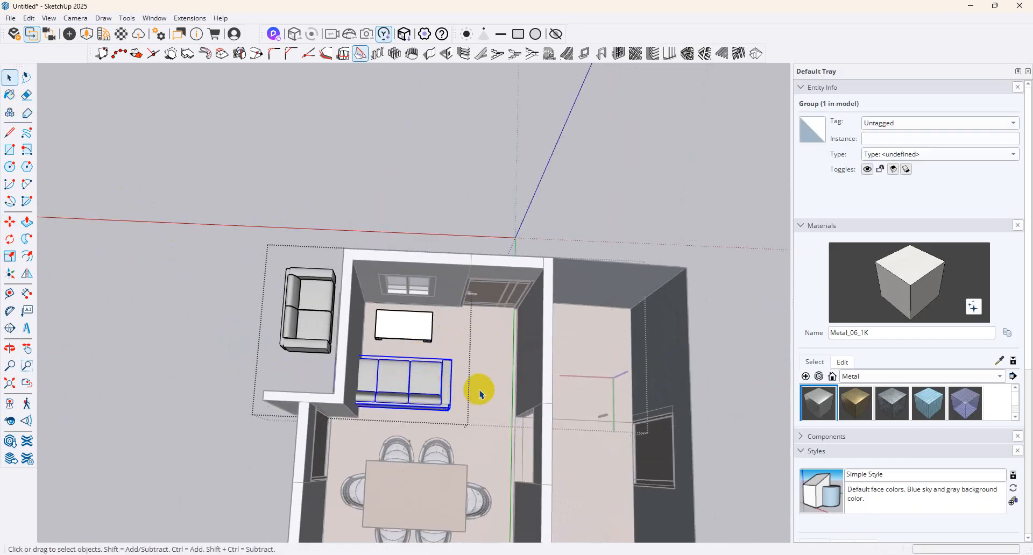
pyautogui.click(485, 173)
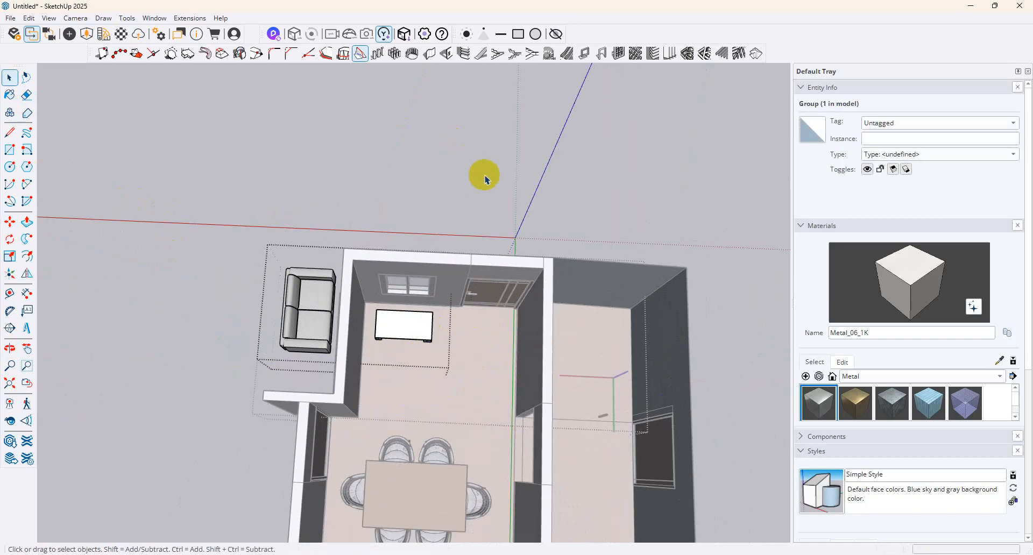
# Create a rotated copy of the two-seat sofa at 90 degrees, using the coffee table's center as the pivot
pyautogui.doubleClick(326, 298)
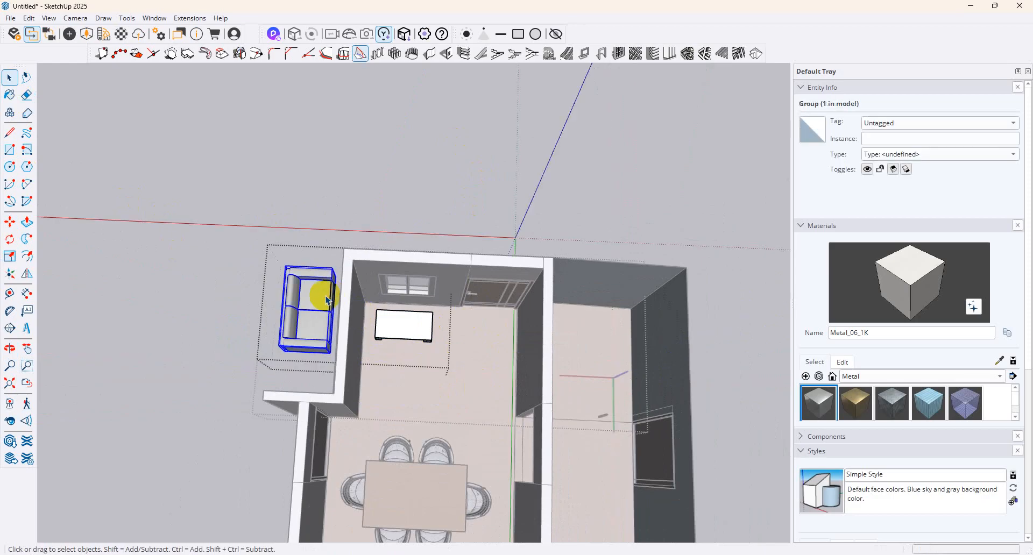
pyautogui.click(9, 239)
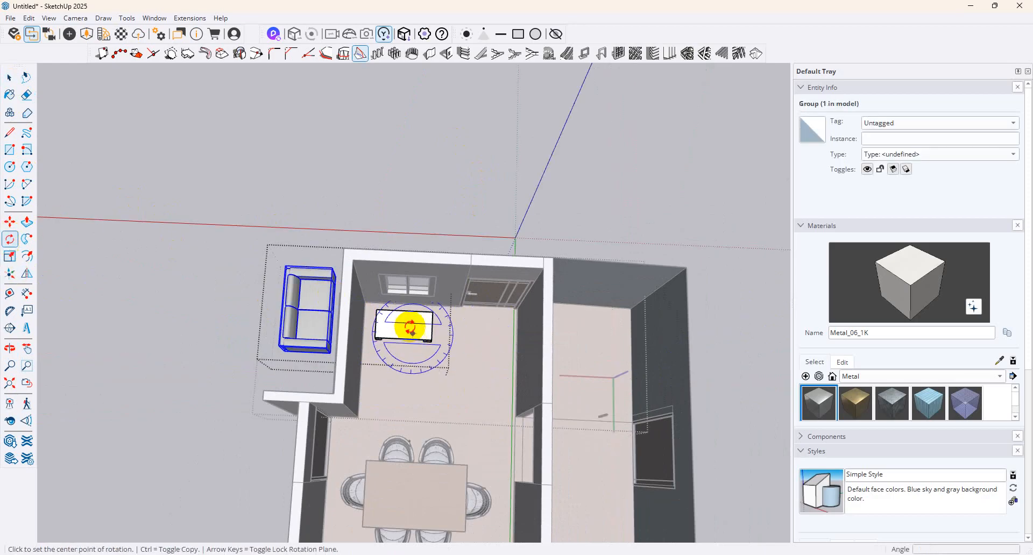
pyautogui.click(404, 325)
pyautogui.click(294, 312)
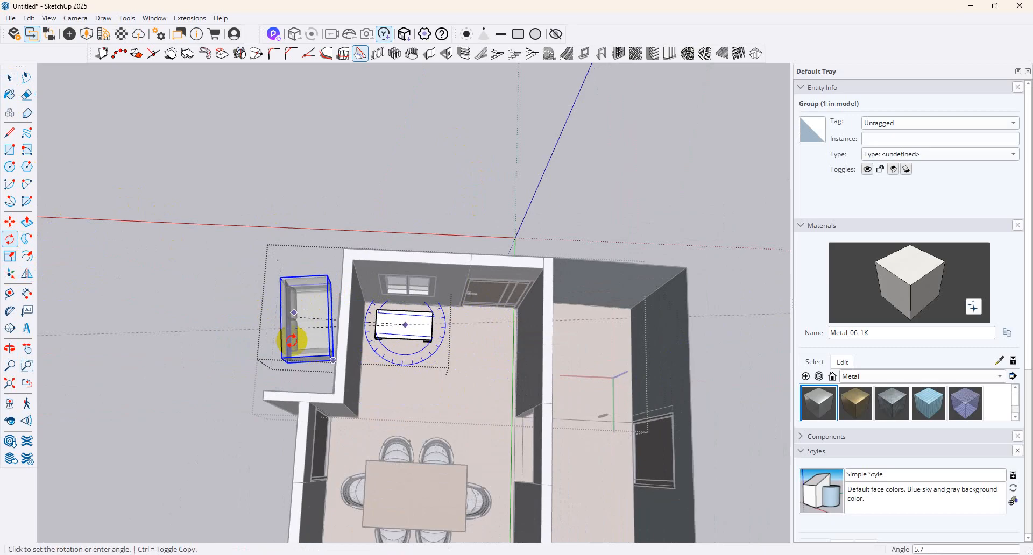
pyautogui.press('ctrl')
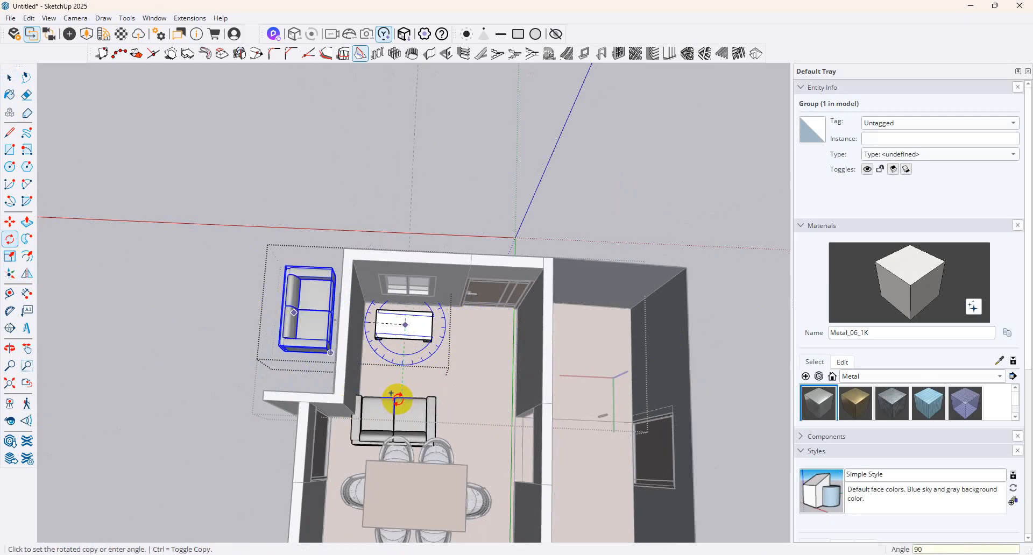
pyautogui.click(398, 399)
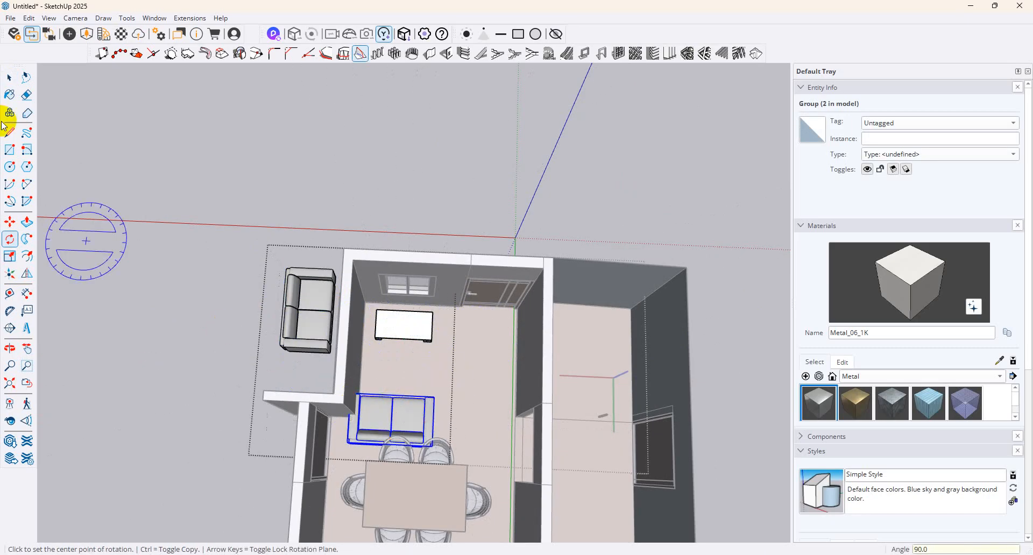
# Delete the coffee table in front of the window from the sofa set
pyautogui.click(10, 78)
pyautogui.click(512, 238)
pyautogui.moveTo(512, 237); pyautogui.dragTo(330, 302, button='middle')
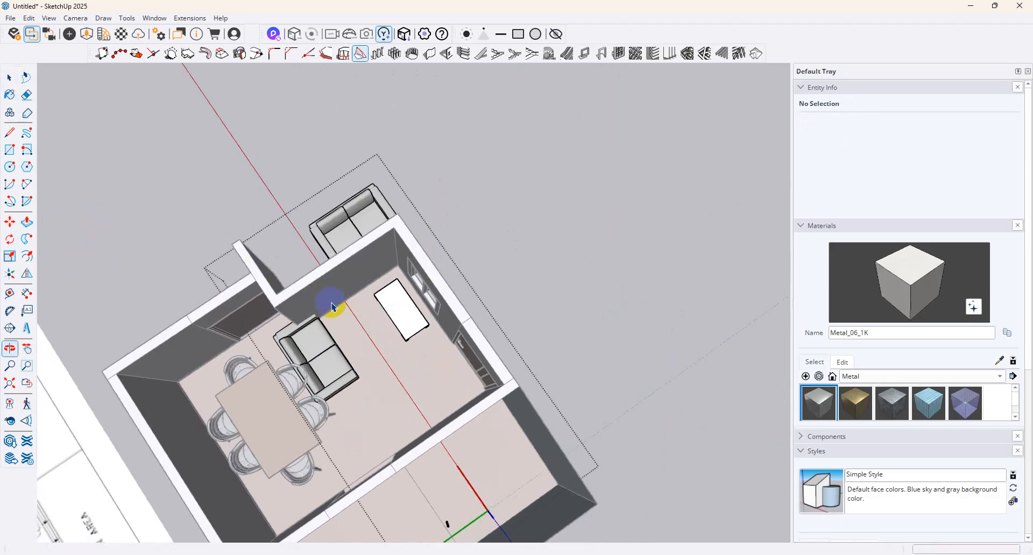
pyautogui.scroll(3, 460, 319)
pyautogui.click(460, 318)
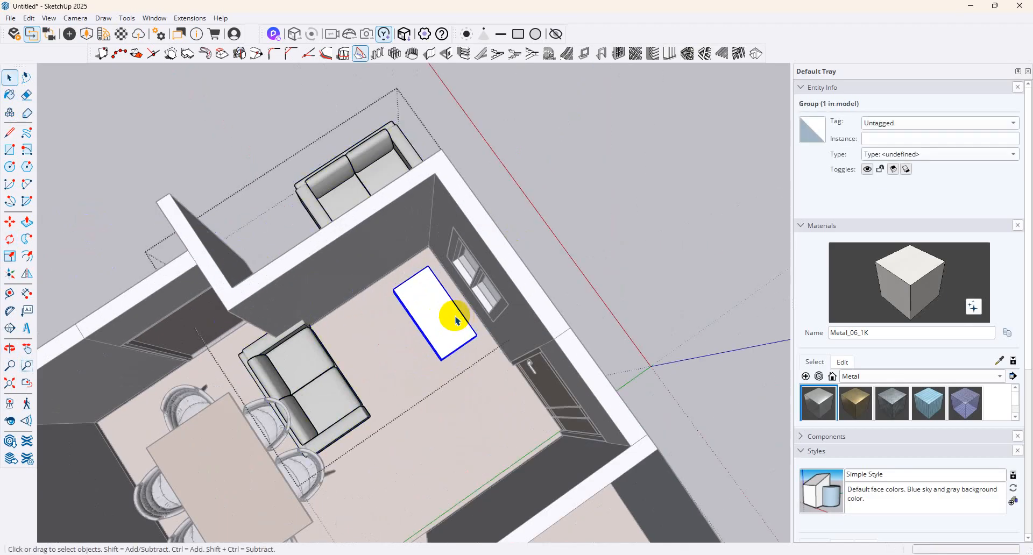
pyautogui.press('Delete')
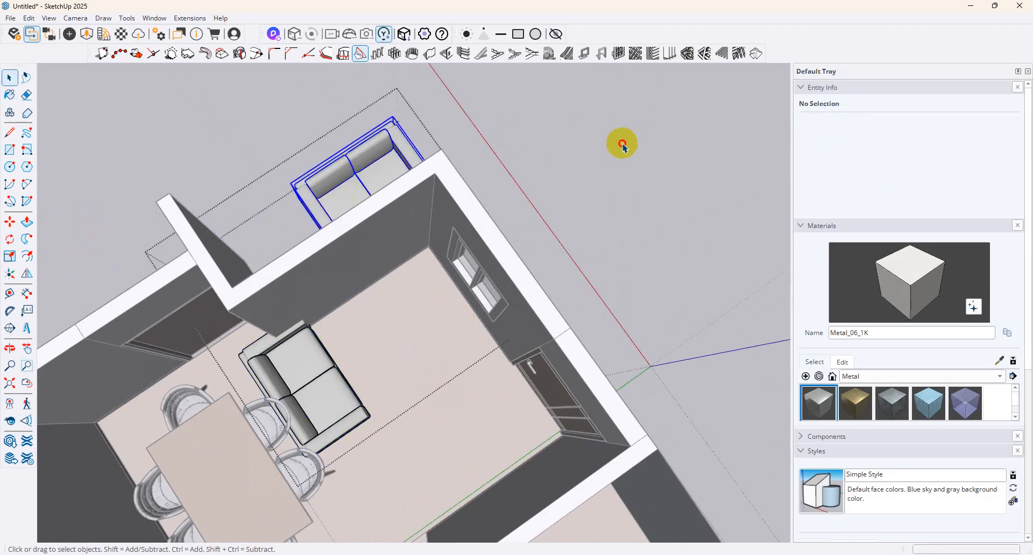
# Move the whole sofa component so the outside two-seater sits inside the room against the side wall near the window
pyautogui.moveTo(568, 207); pyautogui.dragTo(365, 267, button='middle')
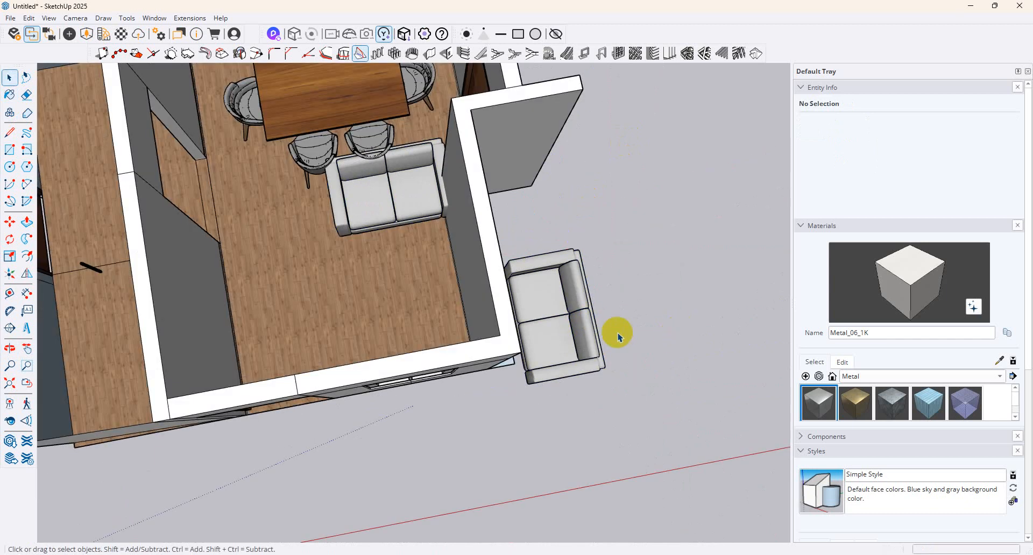
pyautogui.click(617, 337)
pyautogui.click(24, 223)
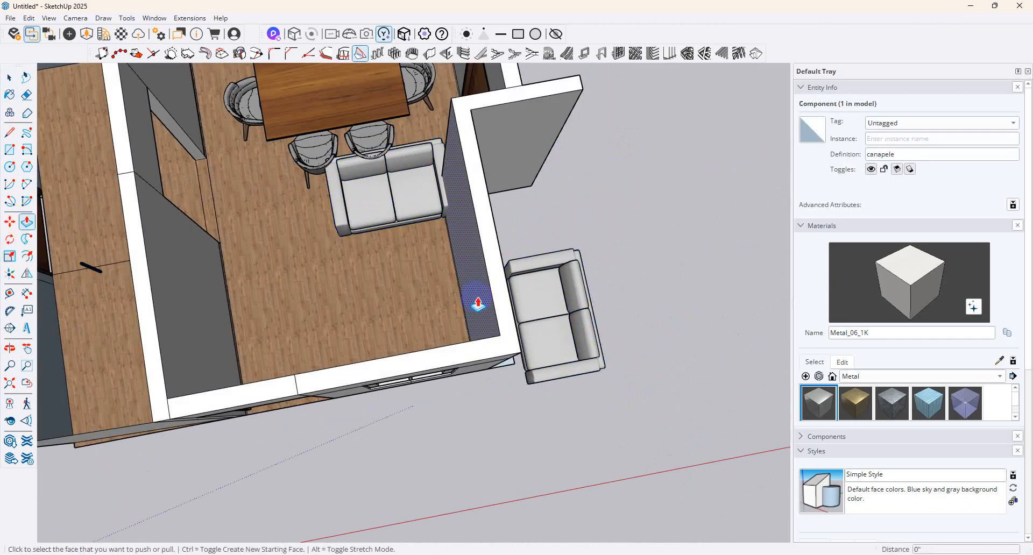
pyautogui.click(10, 78)
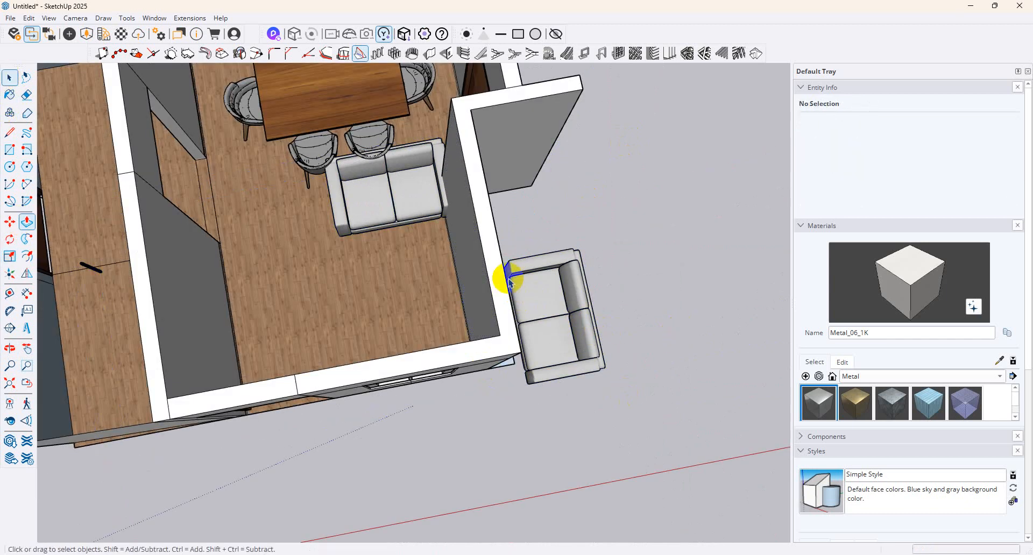
pyautogui.click(560, 314)
pyautogui.click(10, 222)
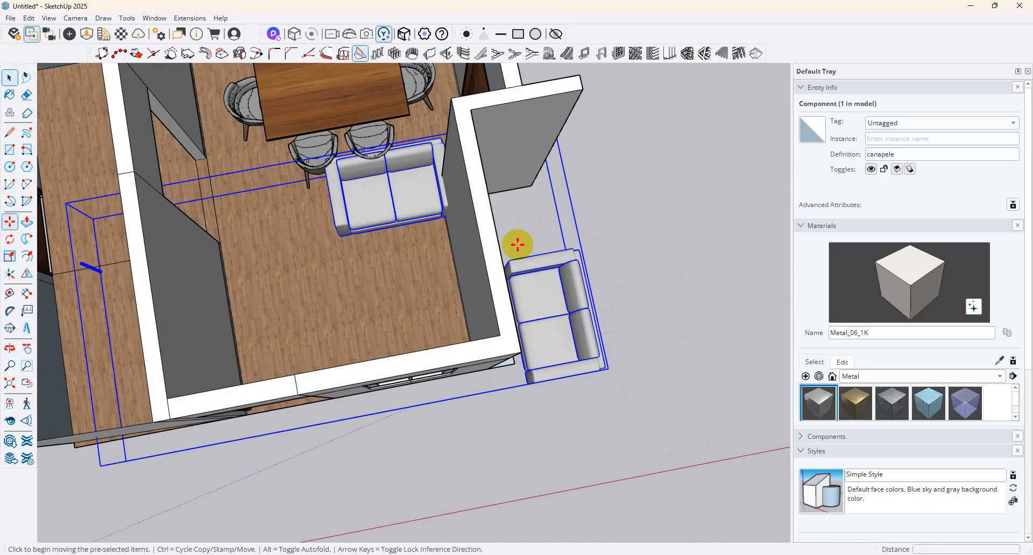
pyautogui.click(397, 224)
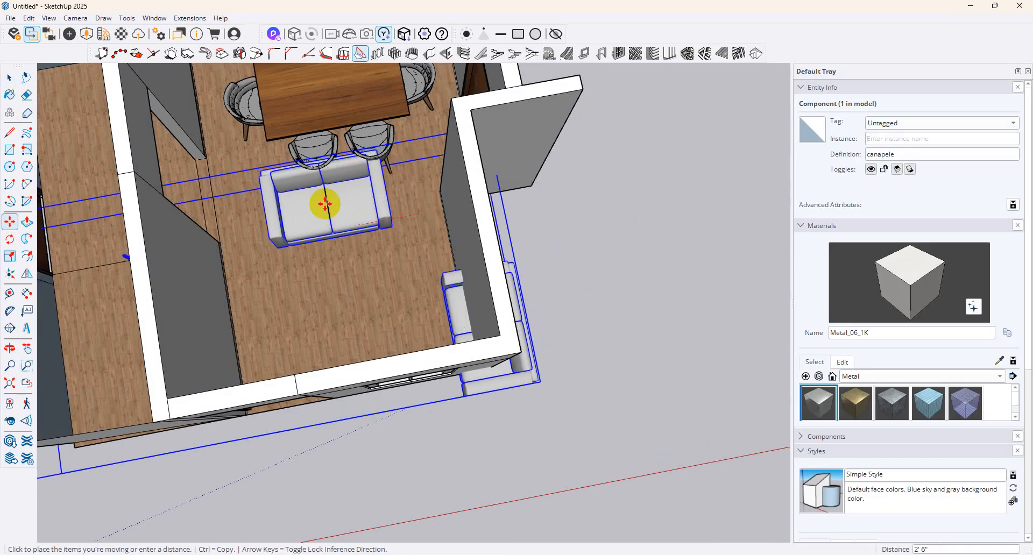
pyautogui.click(293, 192)
# Inside the sofa component, move only the two-seat sofa overlapping the dining chairs toward the window, clear of the table
pyautogui.press('space')
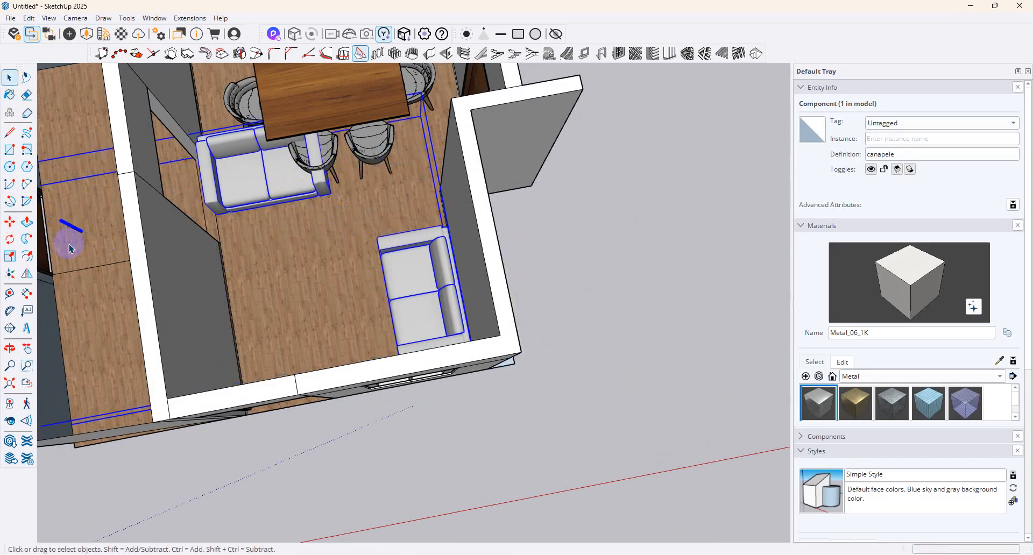
pyautogui.click(65, 251)
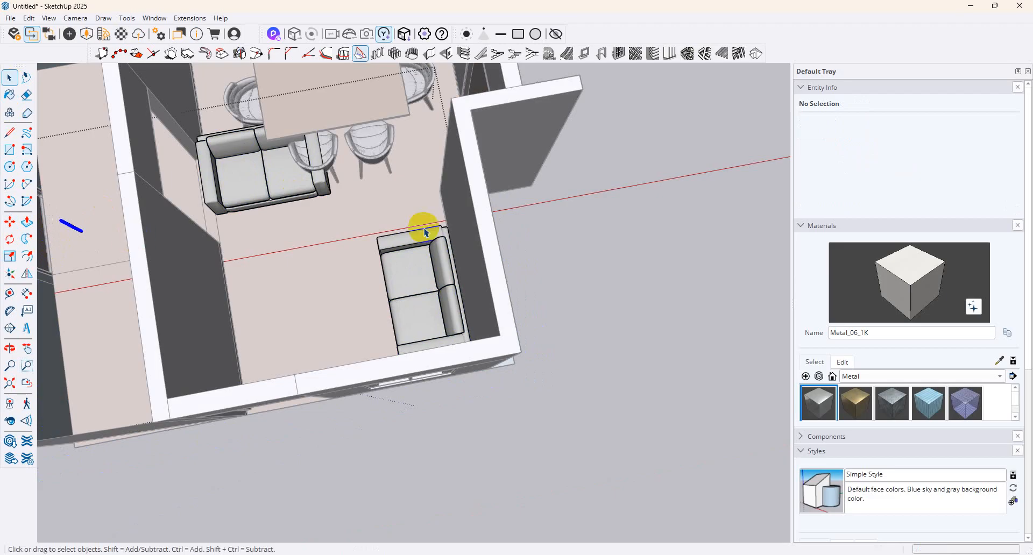
pyautogui.click(384, 231)
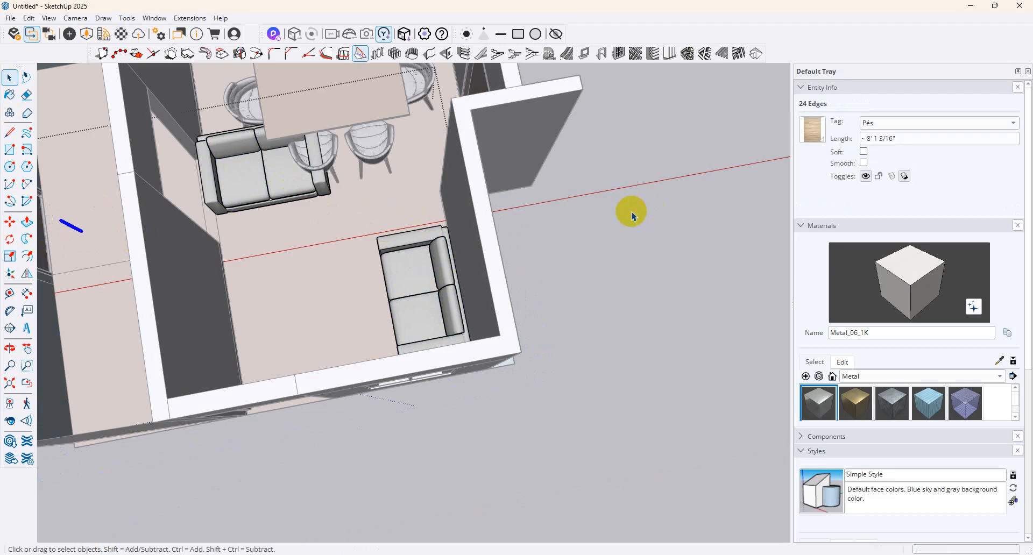
pyautogui.click(305, 187)
pyautogui.doubleClick(308, 190)
pyautogui.click(309, 191)
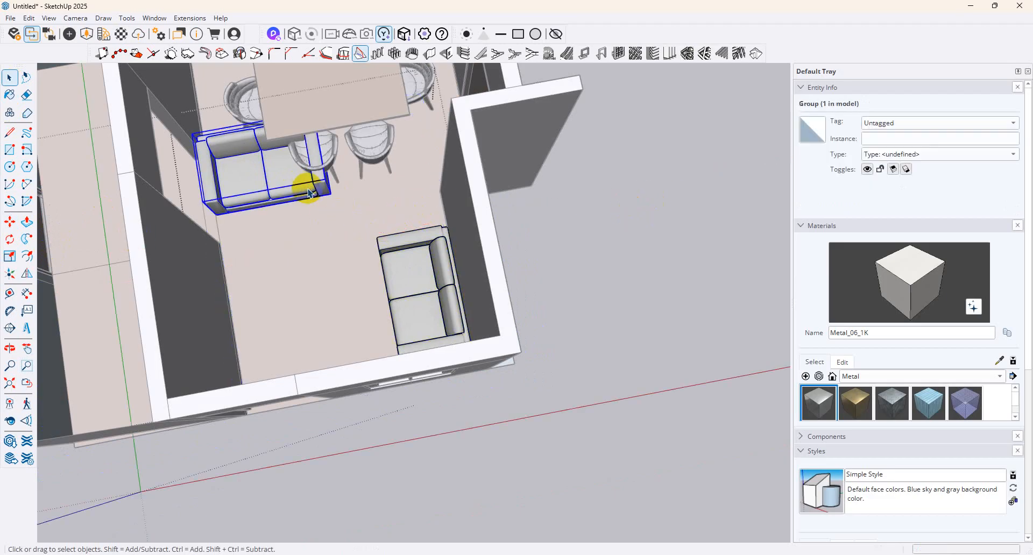
pyautogui.click(9, 221)
pyautogui.click(258, 226)
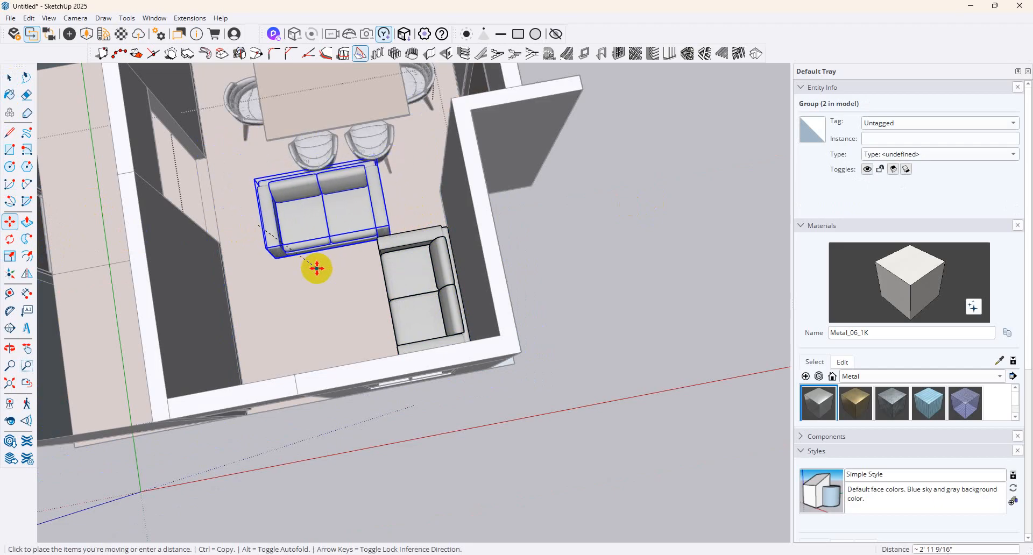
pyautogui.click(344, 258)
pyautogui.moveTo(377, 196); pyautogui.dragTo(487, 147, button='middle')
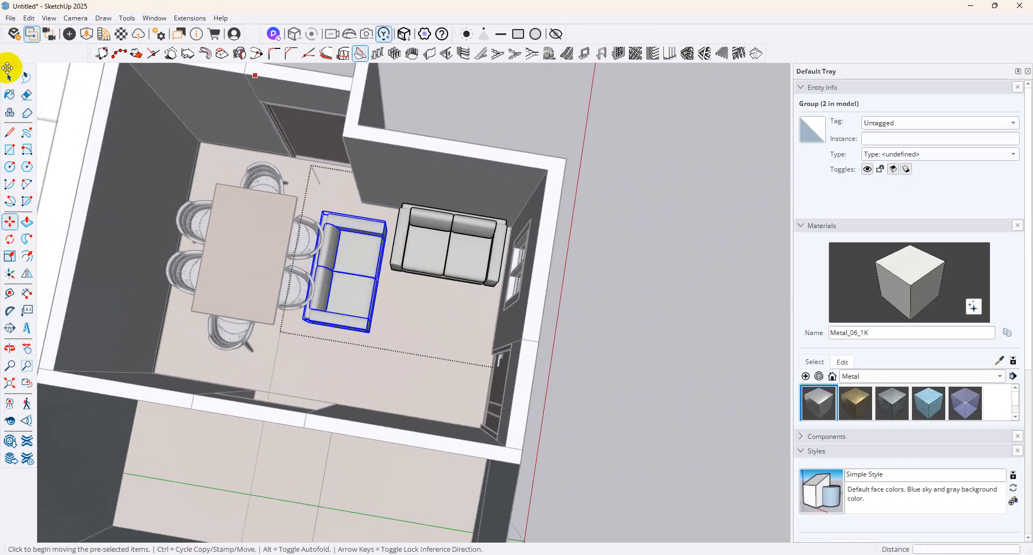
pyautogui.click(8, 71)
pyautogui.click(471, 110)
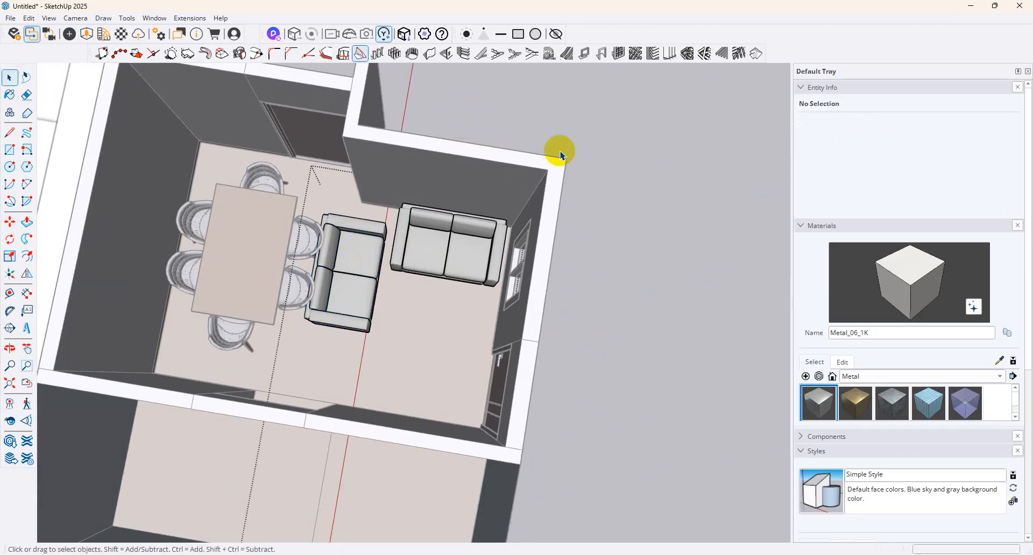
# Move the whole dining set about 5" away from the two-seat sofa toward the opposite wall
pyautogui.click(254, 273)
pyautogui.scroll(3, 232, 250)
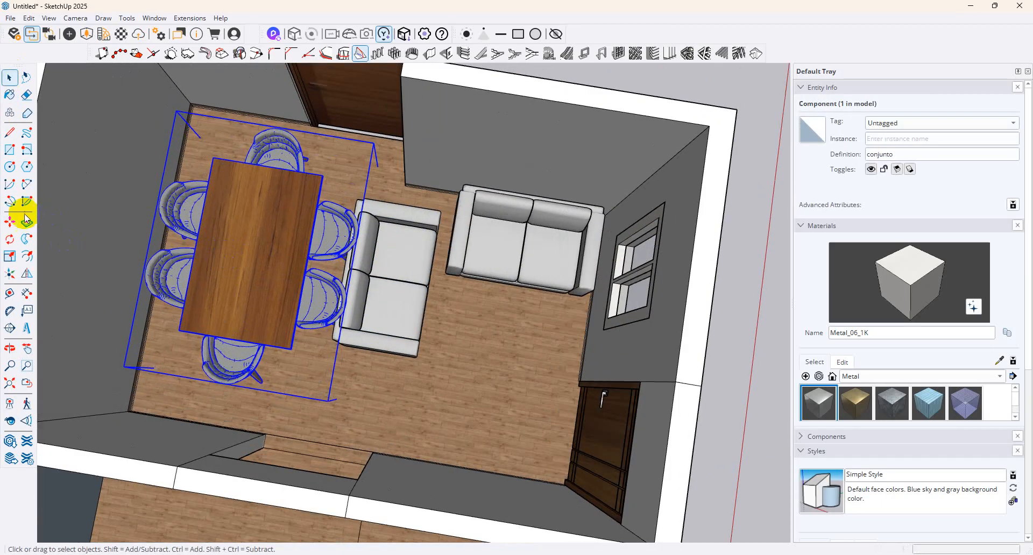
pyautogui.click(15, 221)
pyautogui.click(242, 240)
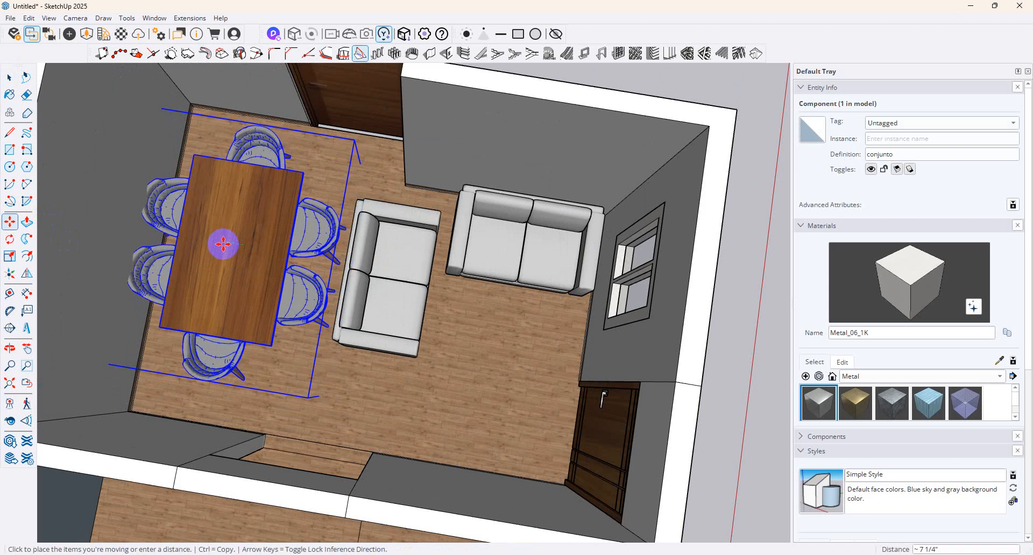
pyautogui.click(257, 210)
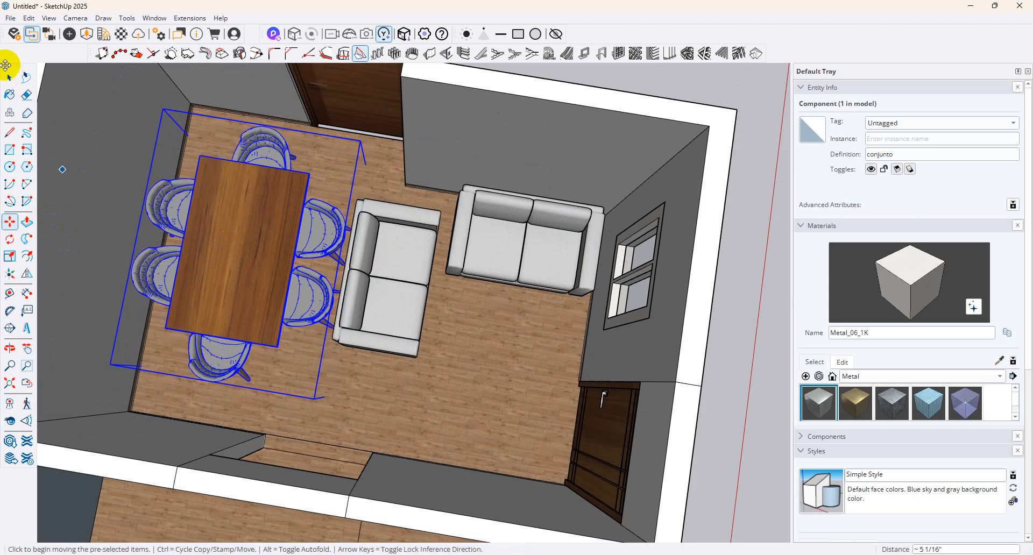
pyautogui.click(9, 77)
# Open the dining set for editing and move the two chairs on the sofa side closer in toward the table
pyautogui.doubleClick(164, 210)
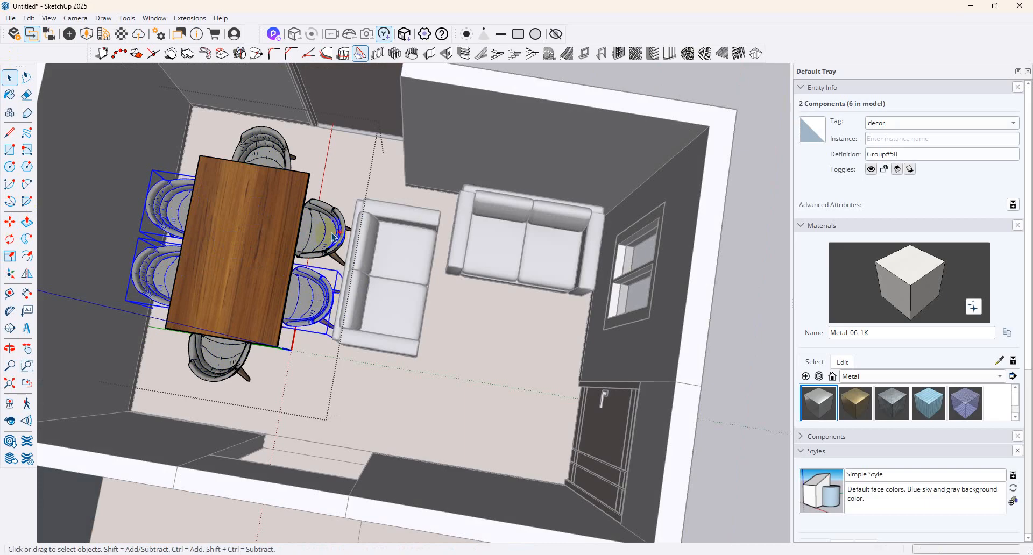
pyautogui.click(295, 310)
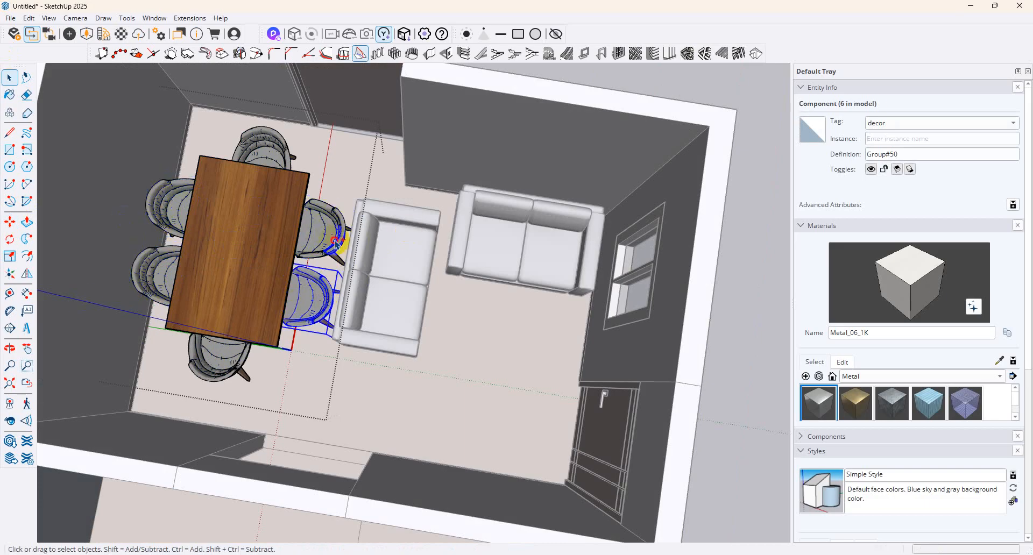
pyautogui.click(9, 222)
pyautogui.click(338, 257)
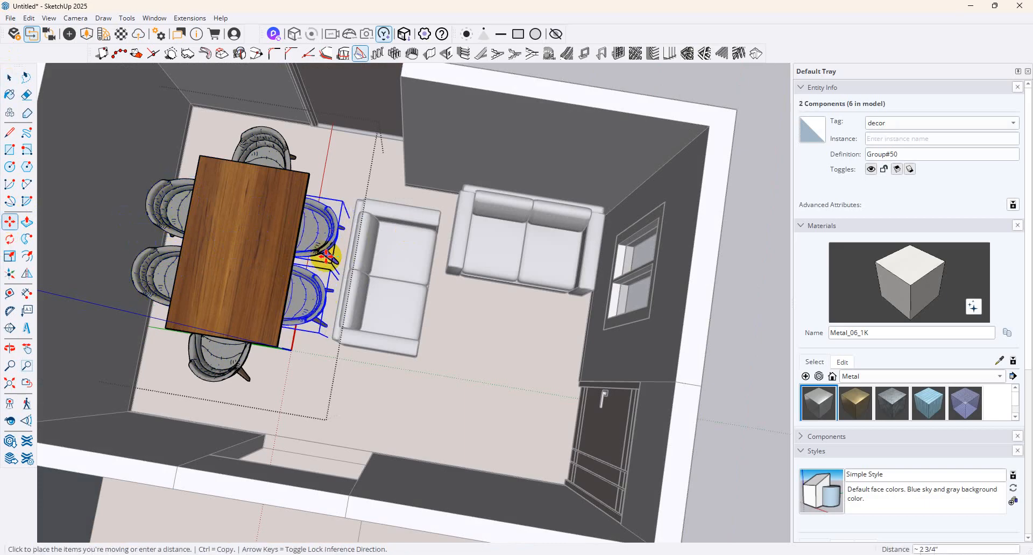
# Move both pairs of chairs along the table's long sides in toward the tabletop, and close the dining set
pyautogui.click(324, 258)
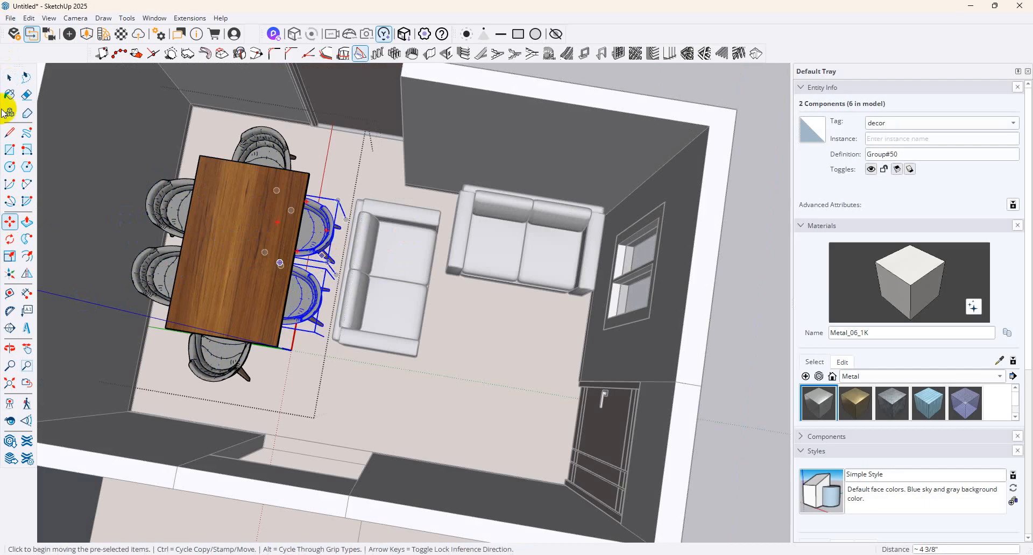
pyautogui.click(9, 78)
pyautogui.click(188, 192)
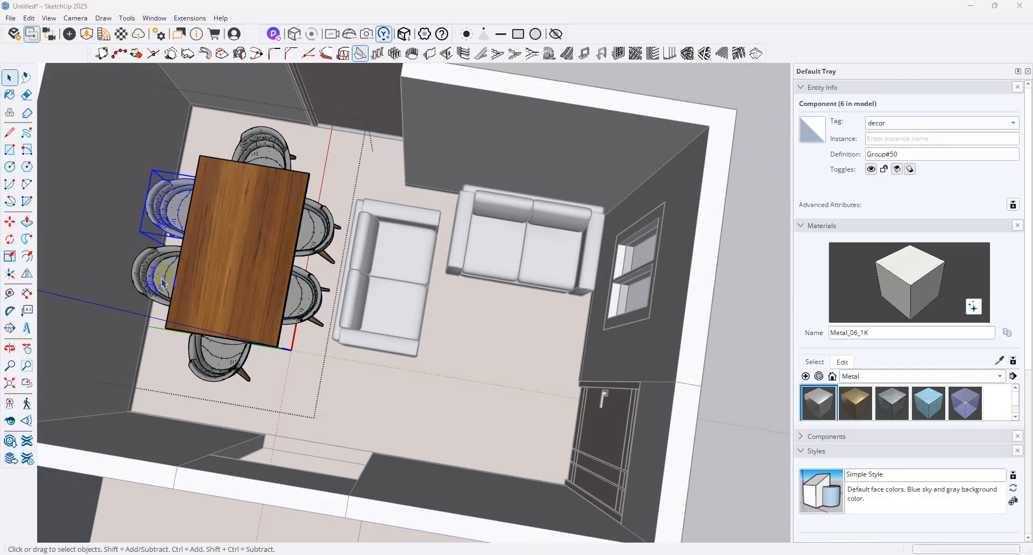
pyautogui.click(14, 206)
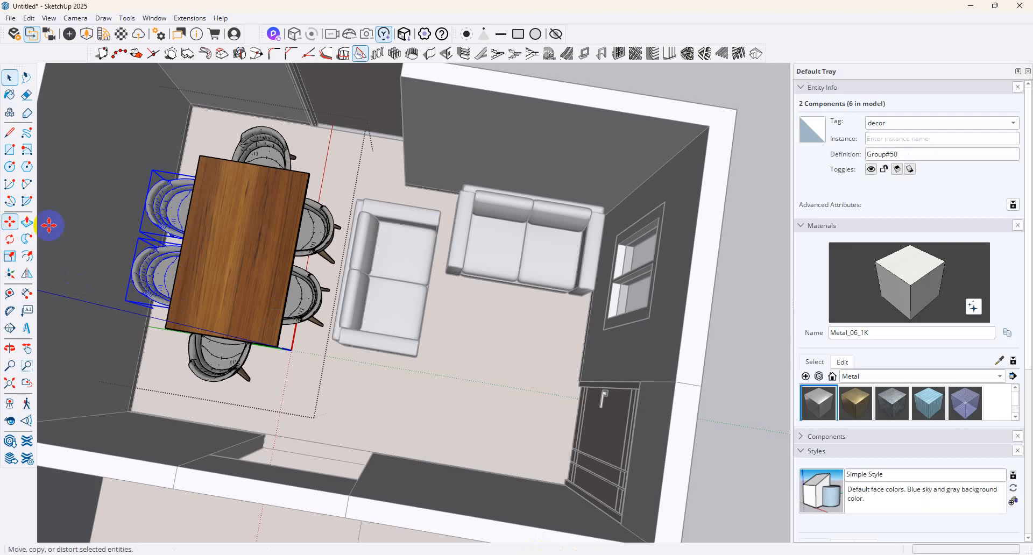
pyautogui.scroll(-2, 438, 348)
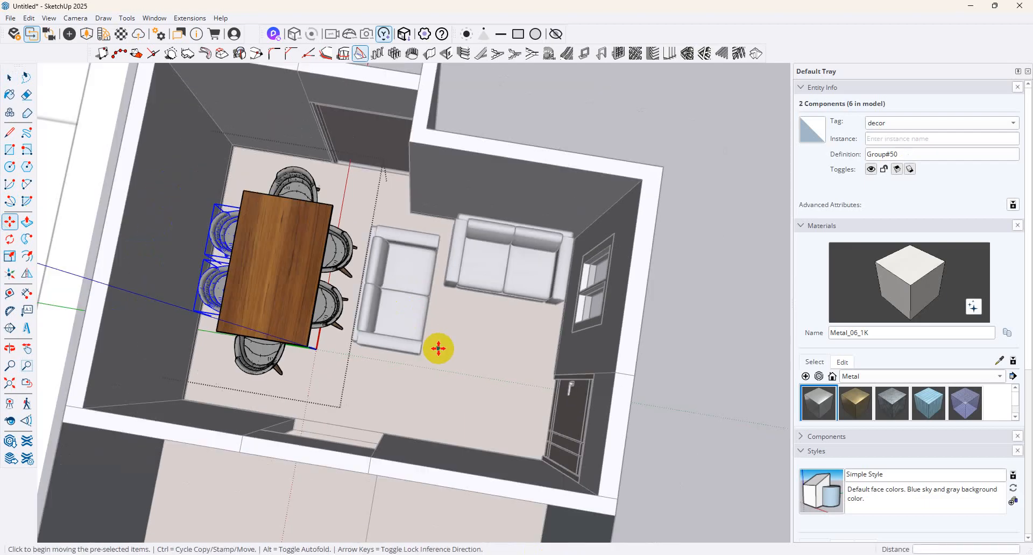
pyautogui.scroll(-1, 439, 349)
pyautogui.click(9, 80)
pyautogui.click(571, 193)
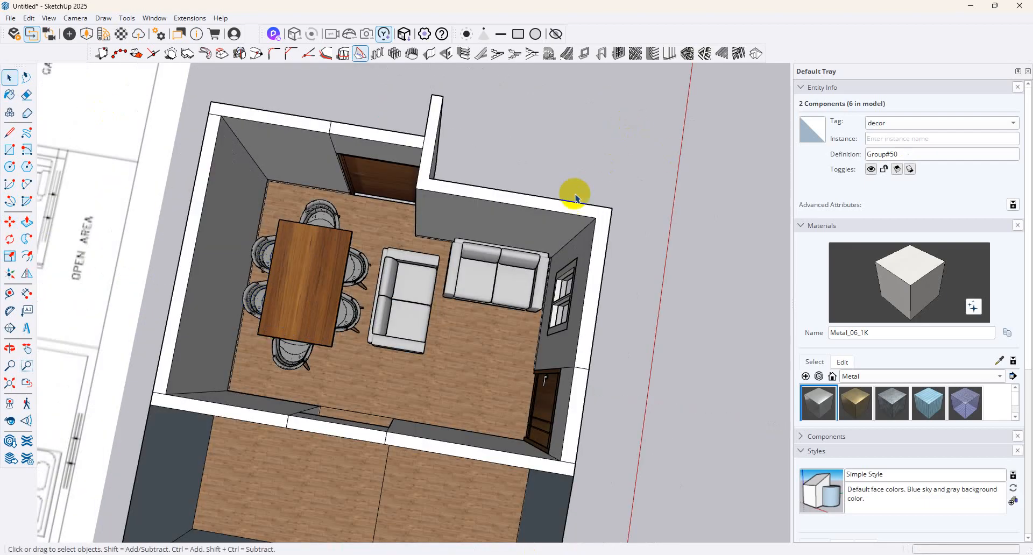
# Move the whole dining set a few inches toward the side wall, away from the sofas
pyautogui.click(331, 298)
pyautogui.scroll(4, 468, 237)
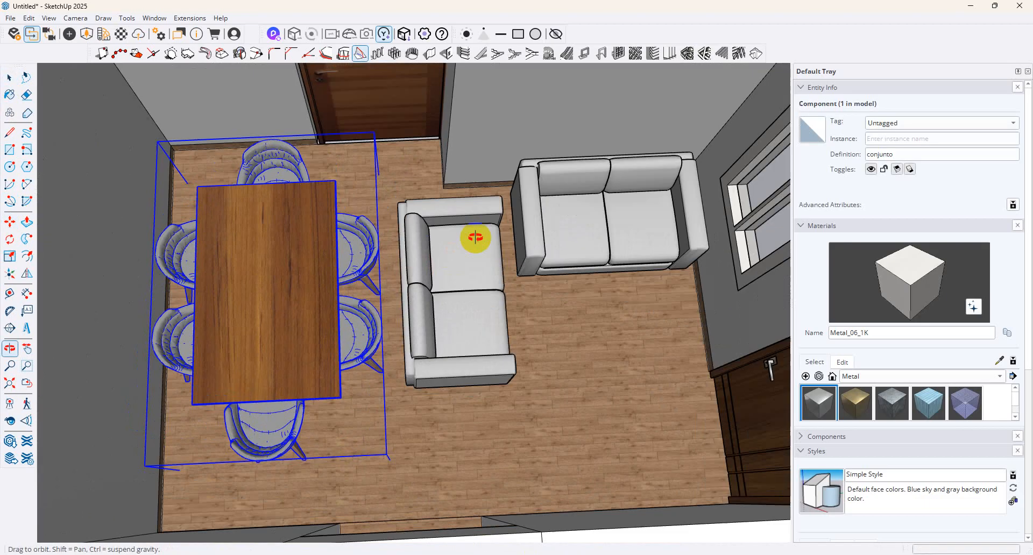
pyautogui.click(18, 227)
pyautogui.click(306, 224)
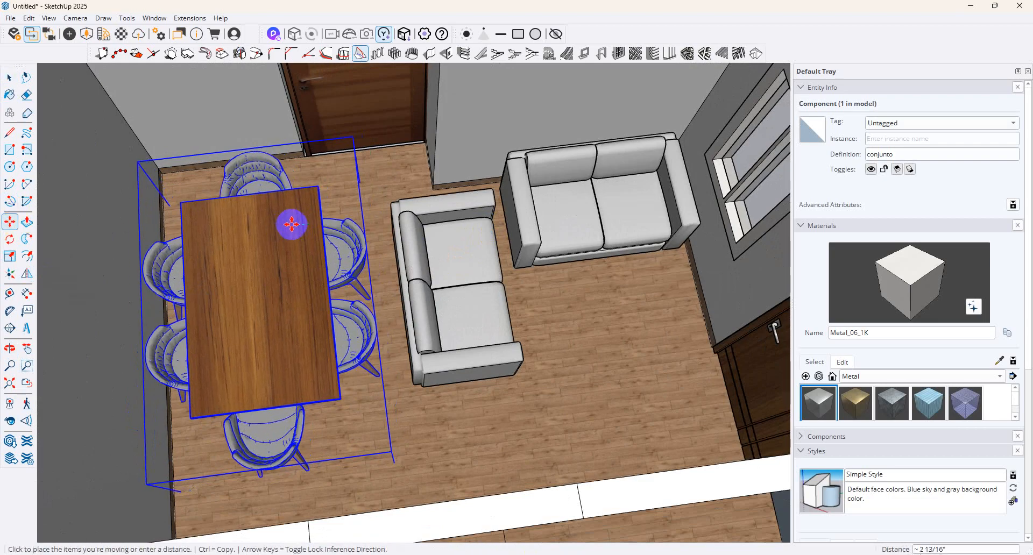
pyautogui.click(290, 226)
# Open the sofa group, rotate the sofa nearest the window so its back faces the window wall, and move it against that wall
pyautogui.click(10, 78)
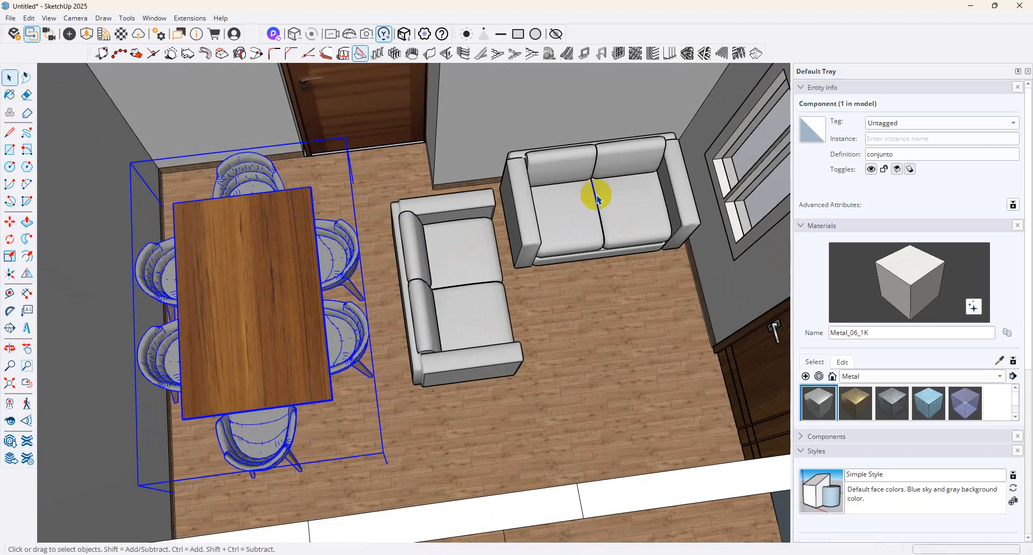
pyautogui.click(628, 222)
pyautogui.doubleClick(627, 214)
pyautogui.click(627, 214)
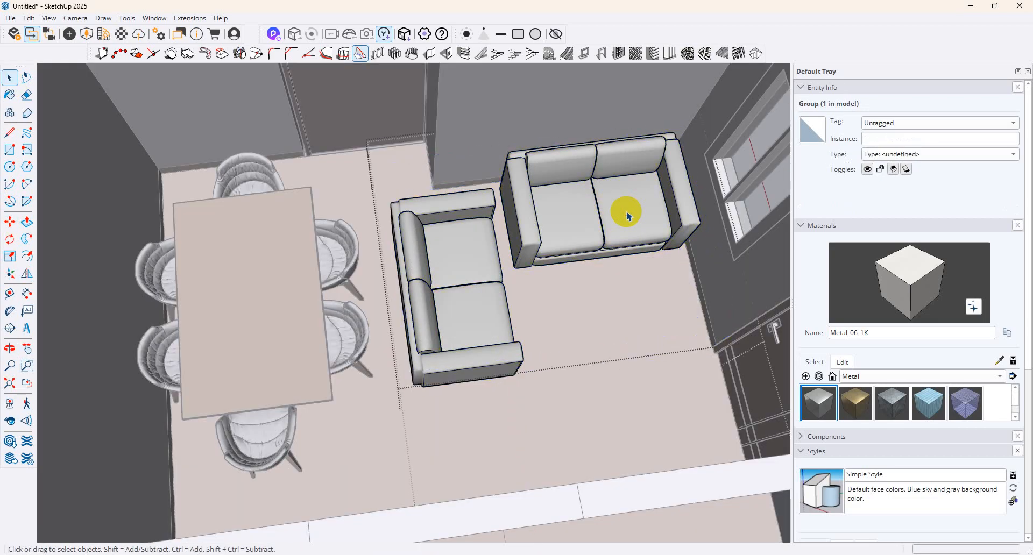
pyautogui.click(10, 222)
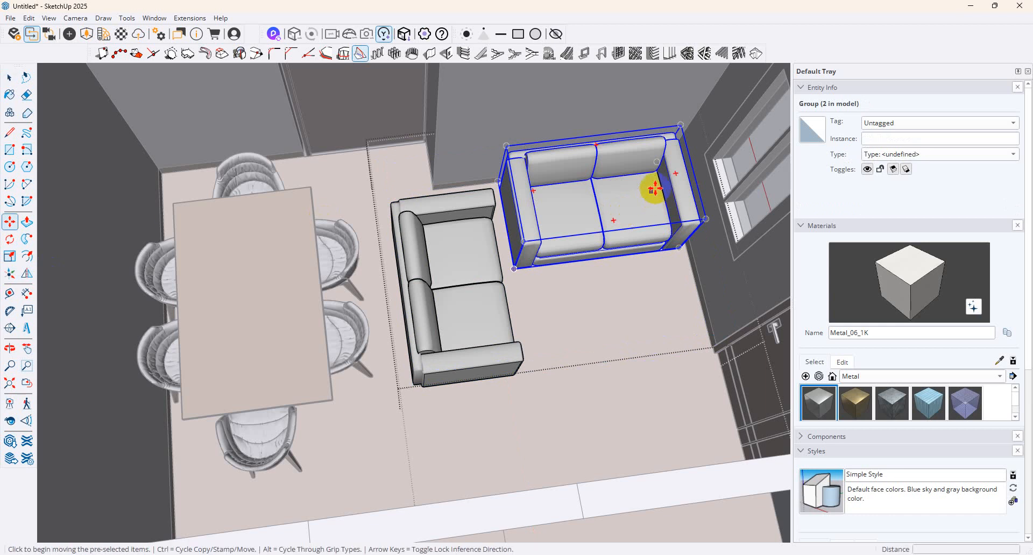
pyautogui.click(677, 170)
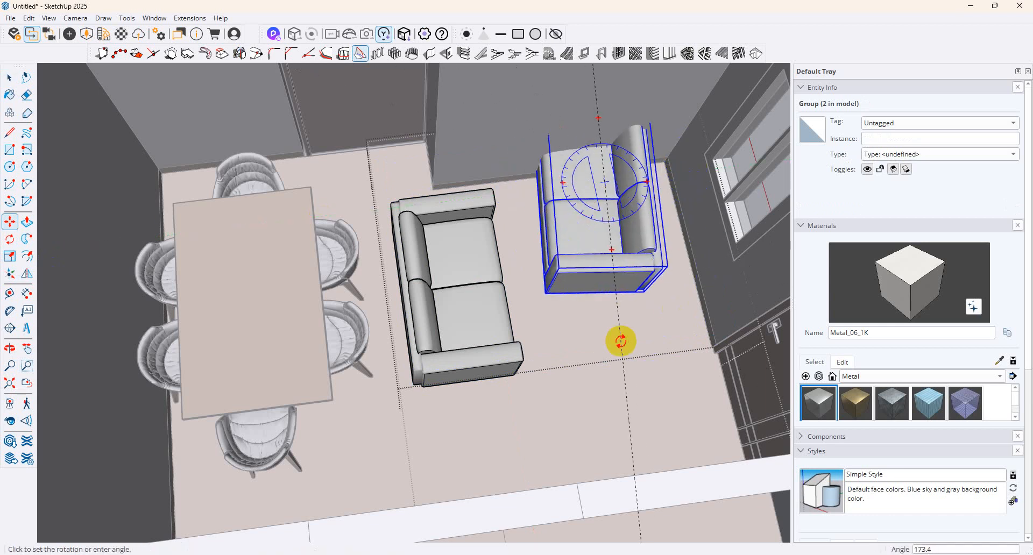
pyautogui.click(639, 331)
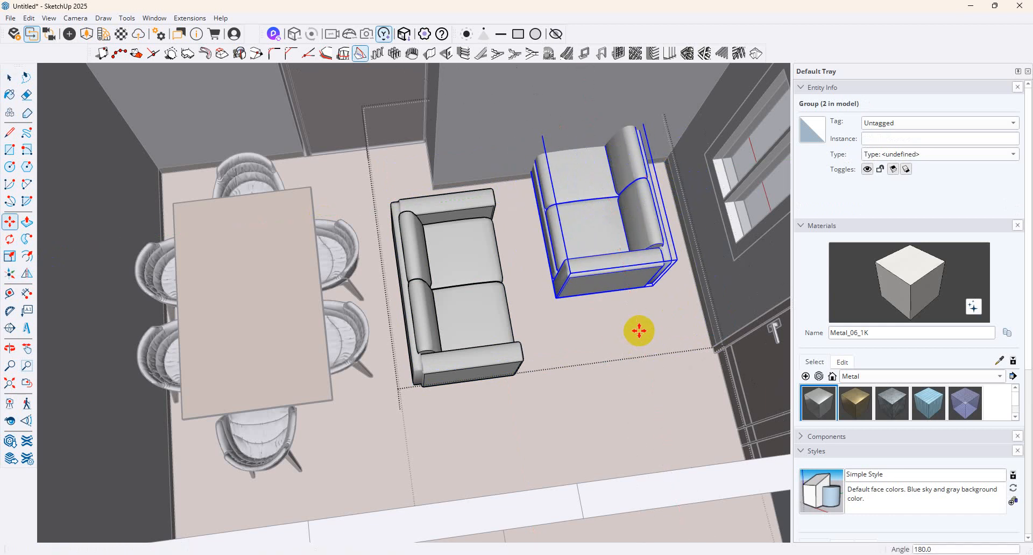
pyautogui.click(660, 293)
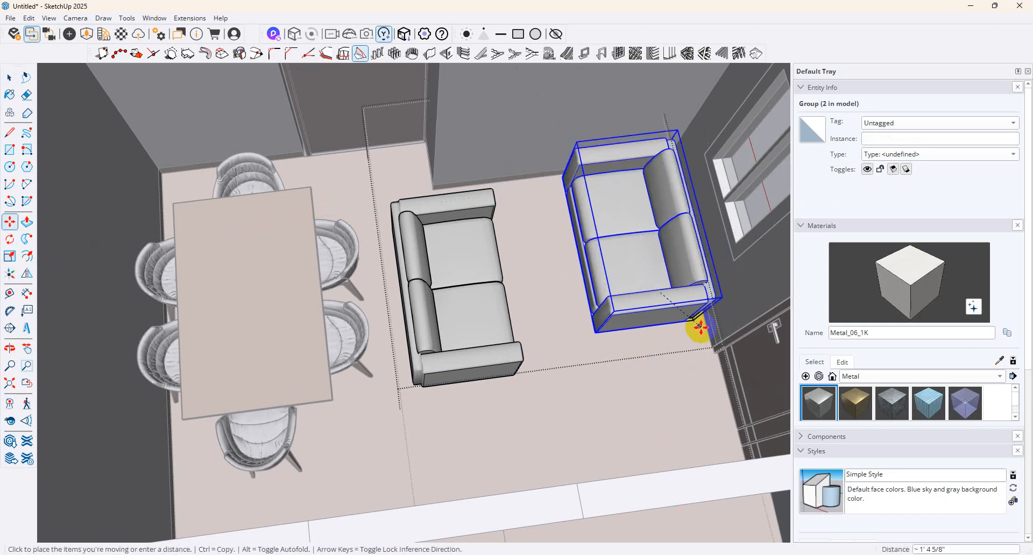
pyautogui.click(717, 358)
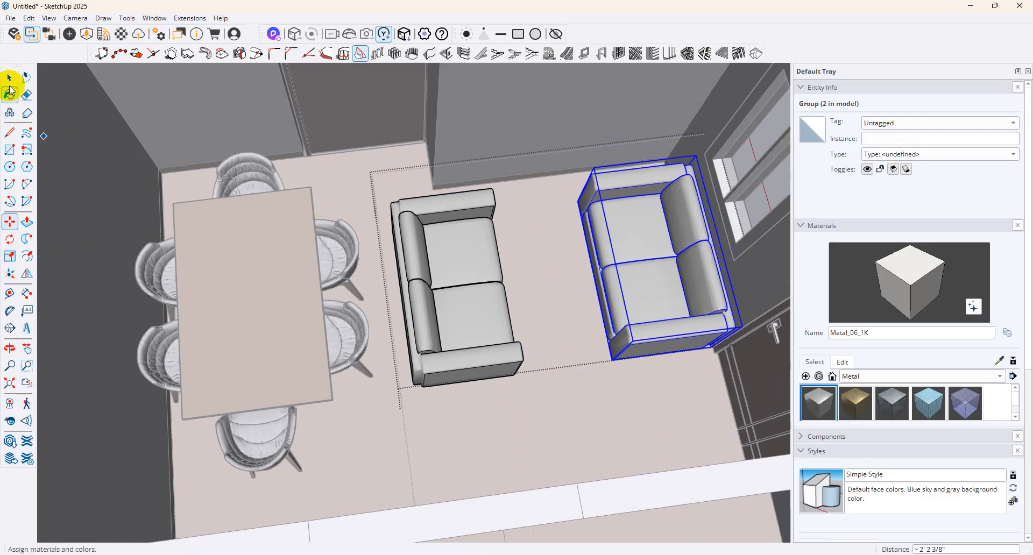
# Rotate the sofa next to the dining table by -90 degrees and try to shift it toward the wall behind it
pyautogui.click(10, 78)
pyautogui.click(495, 271)
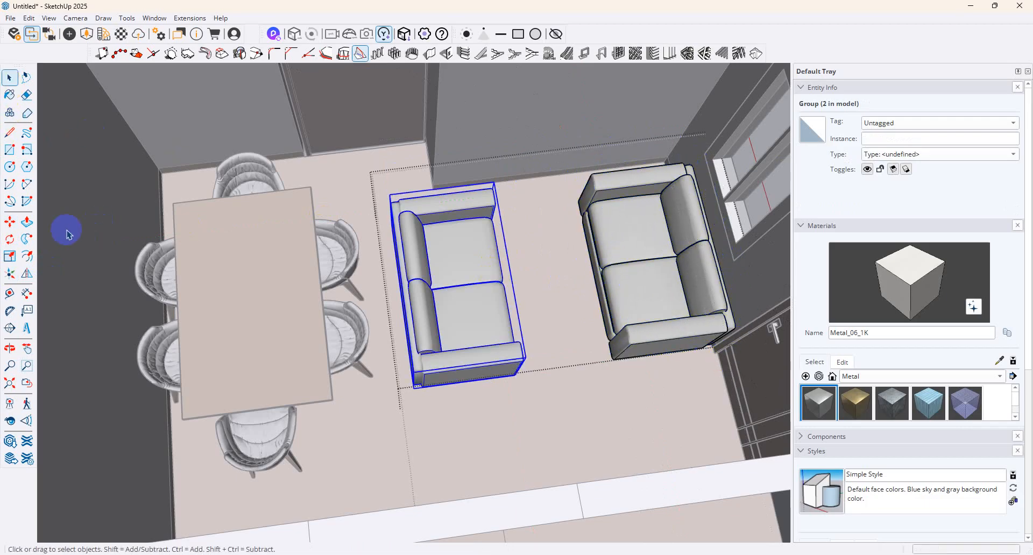
pyautogui.click(10, 222)
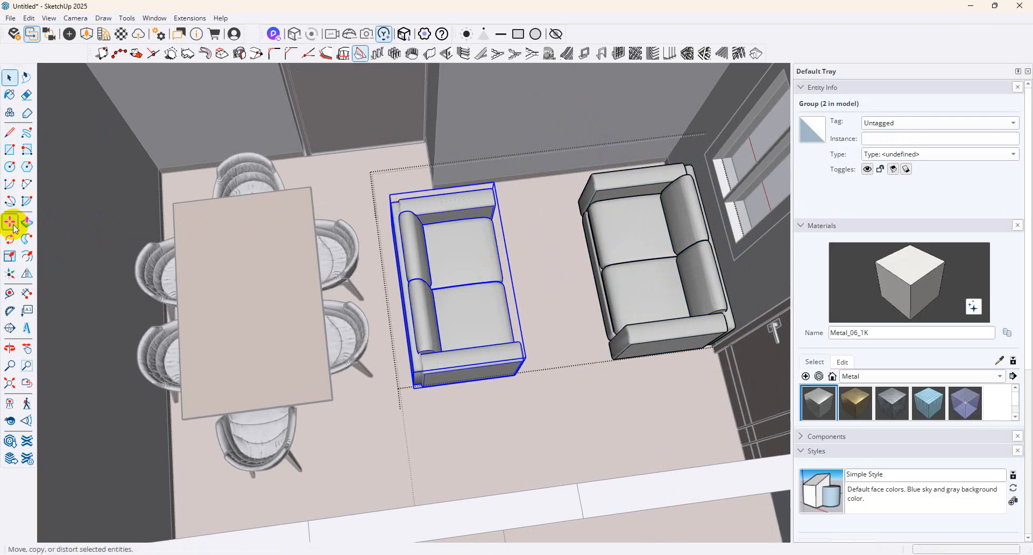
pyautogui.click(452, 191)
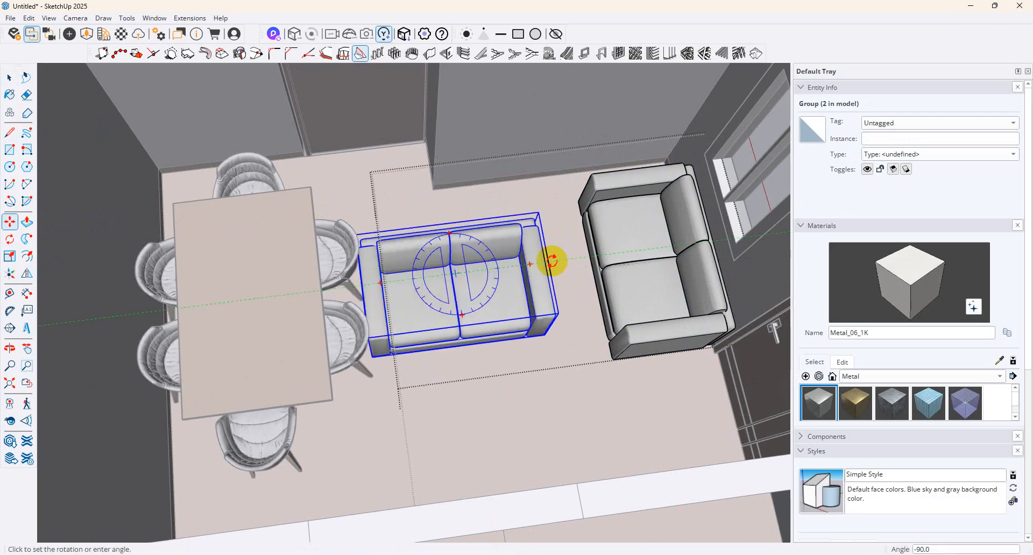
pyautogui.click(551, 260)
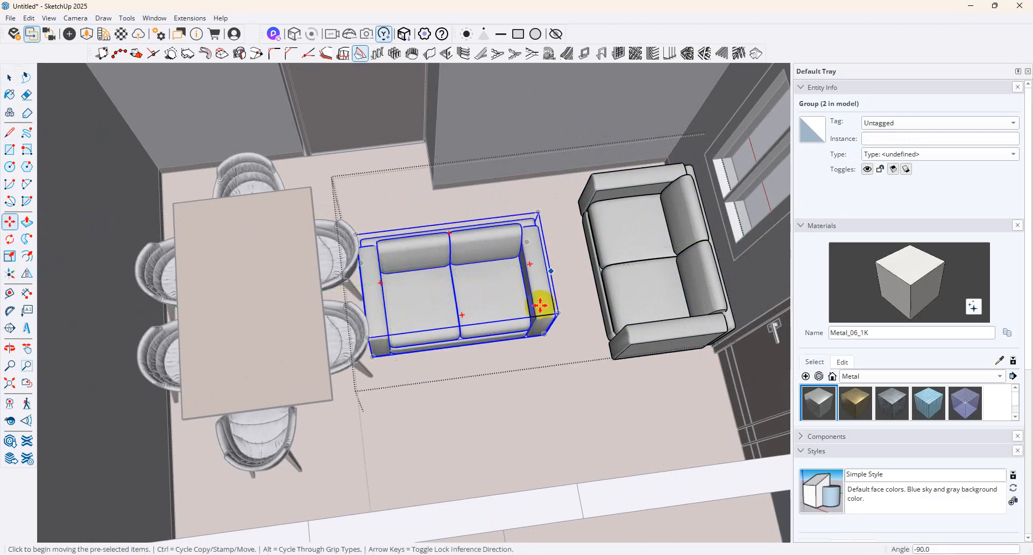
pyautogui.click(544, 300)
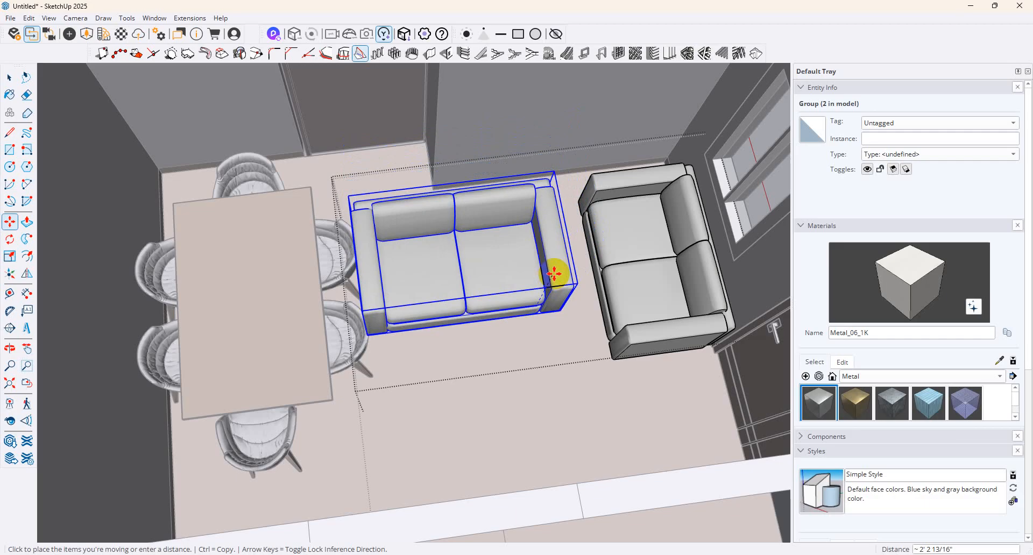
# Delete both sofas from the living room and close the group
pyautogui.press('Escape')
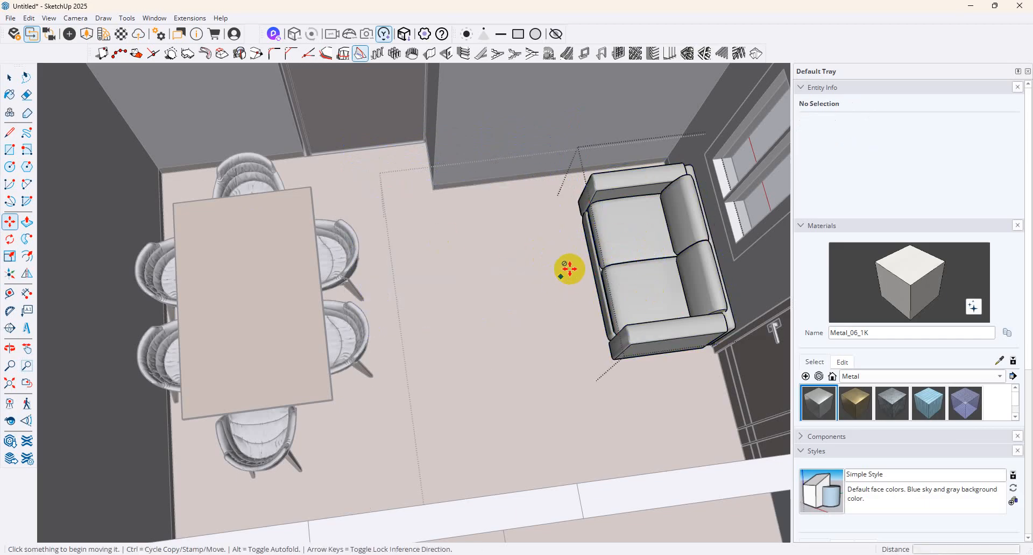
pyautogui.click(9, 77)
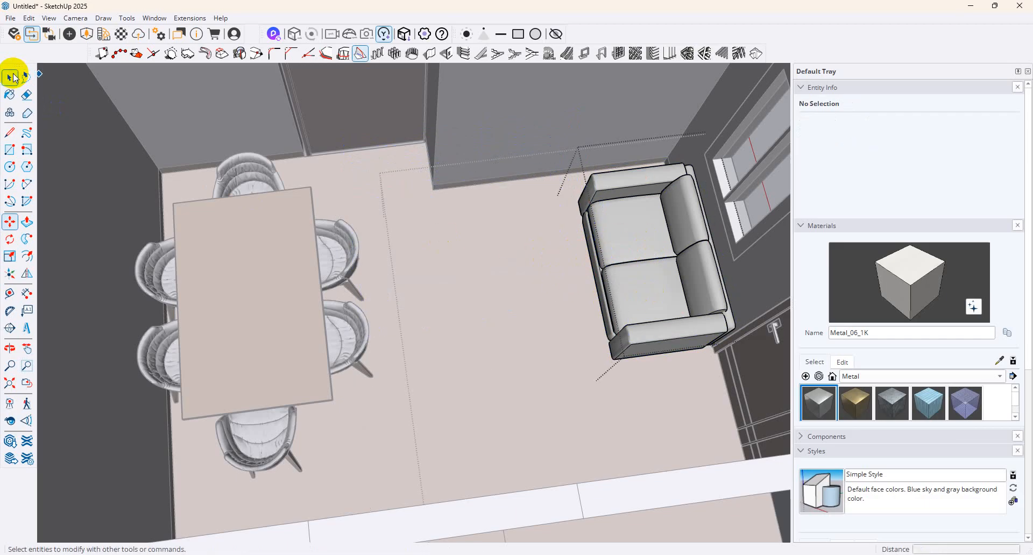
pyautogui.click(605, 290)
pyautogui.press('Delete')
pyautogui.scroll(-5, 558, 277)
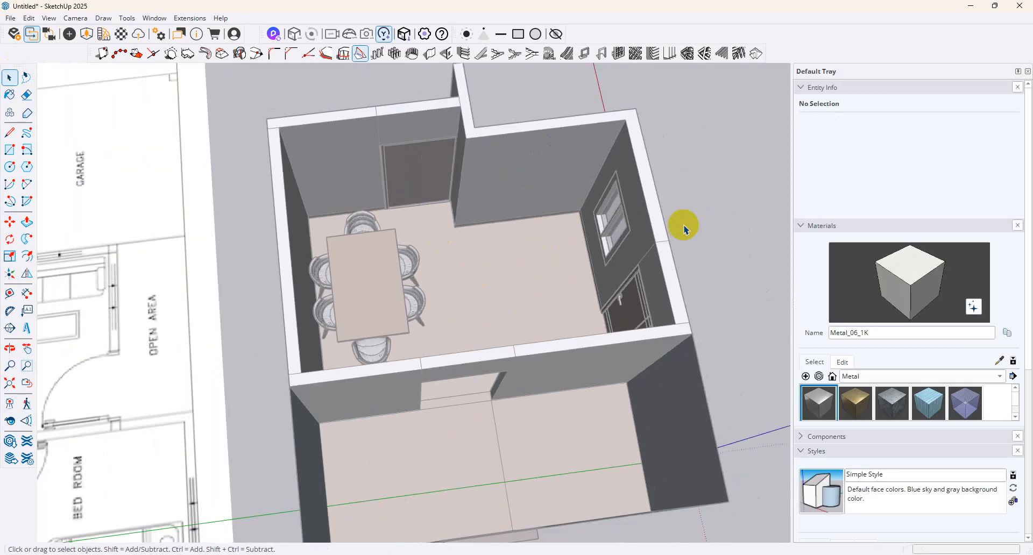
pyautogui.click(687, 214)
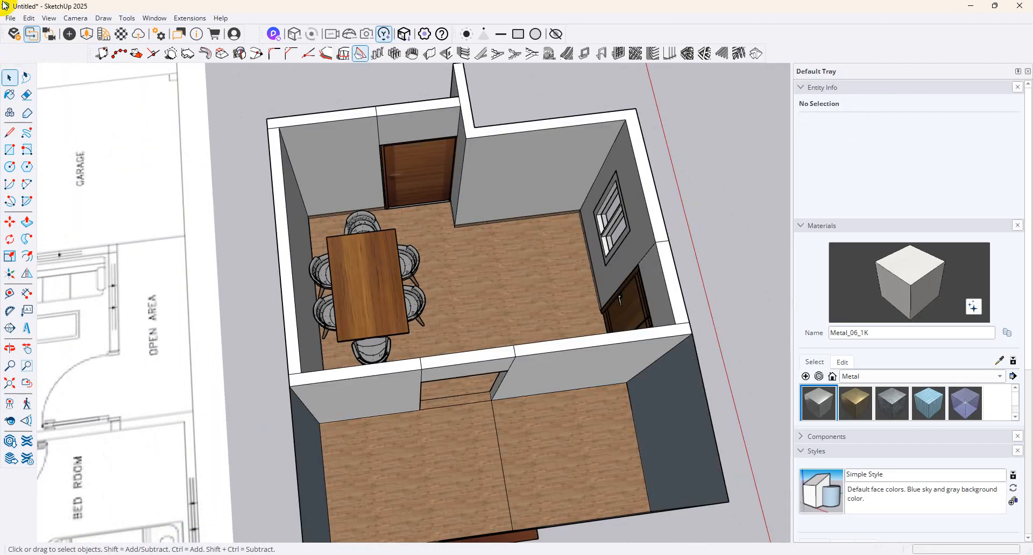
# Import the canapele model from the Downloads folder and place it by the wall corner beside the inner door
pyautogui.click(9, 20)
pyautogui.click(34, 166)
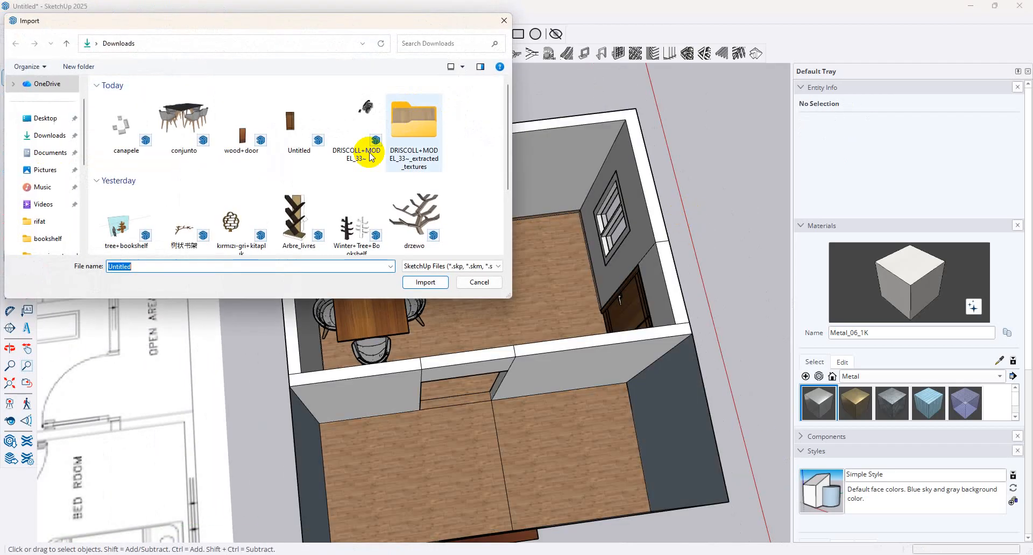
pyautogui.doubleClick(114, 140)
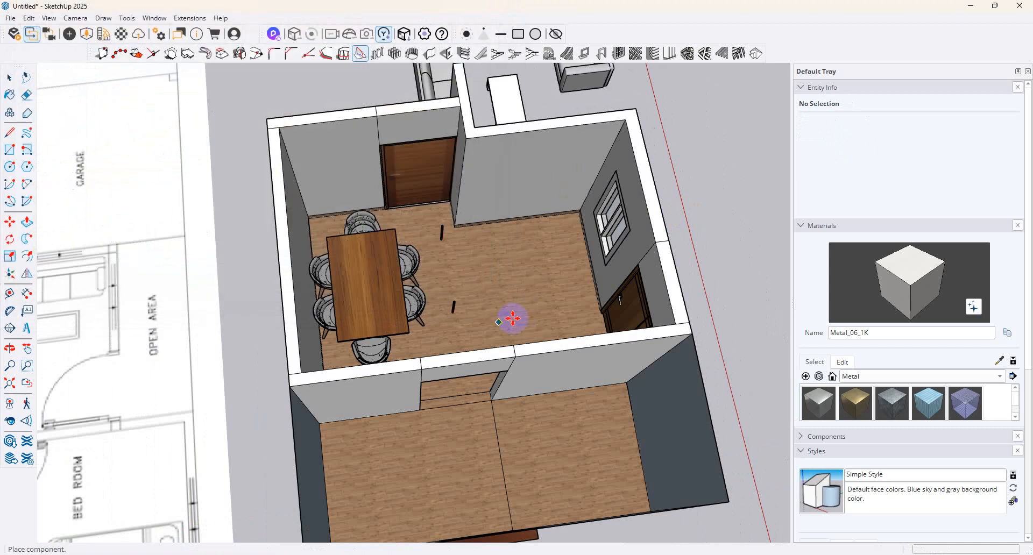
pyautogui.click(452, 203)
pyautogui.scroll(-2, 452, 203)
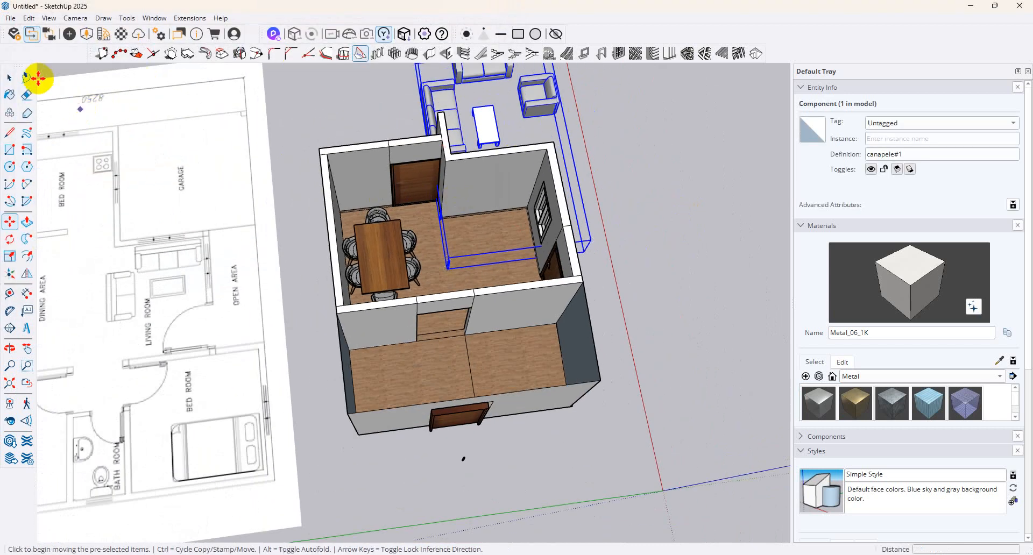
# Open the imported seating set for editing and delete the sofa at its far end
pyautogui.click(9, 77)
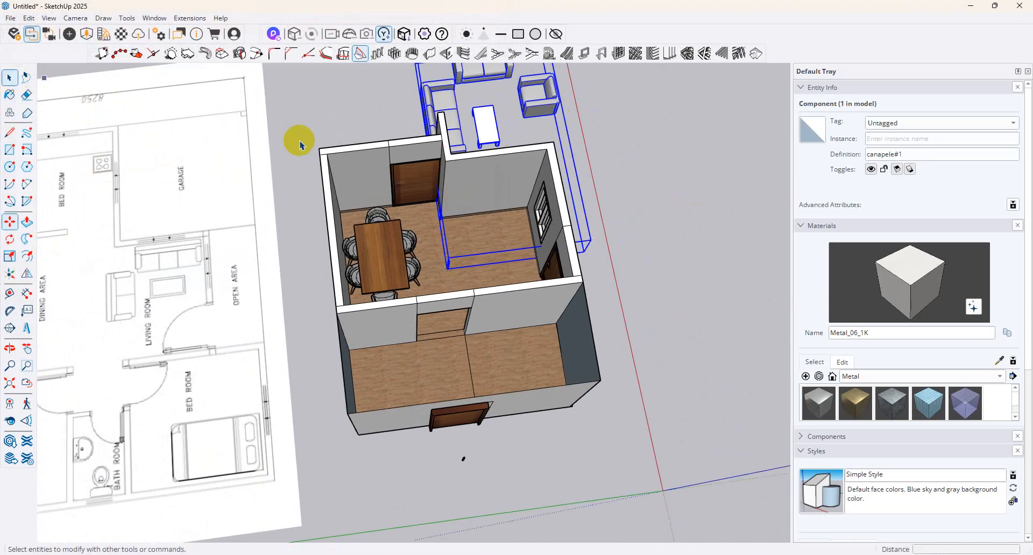
pyautogui.doubleClick(495, 77)
pyautogui.doubleClick(496, 77)
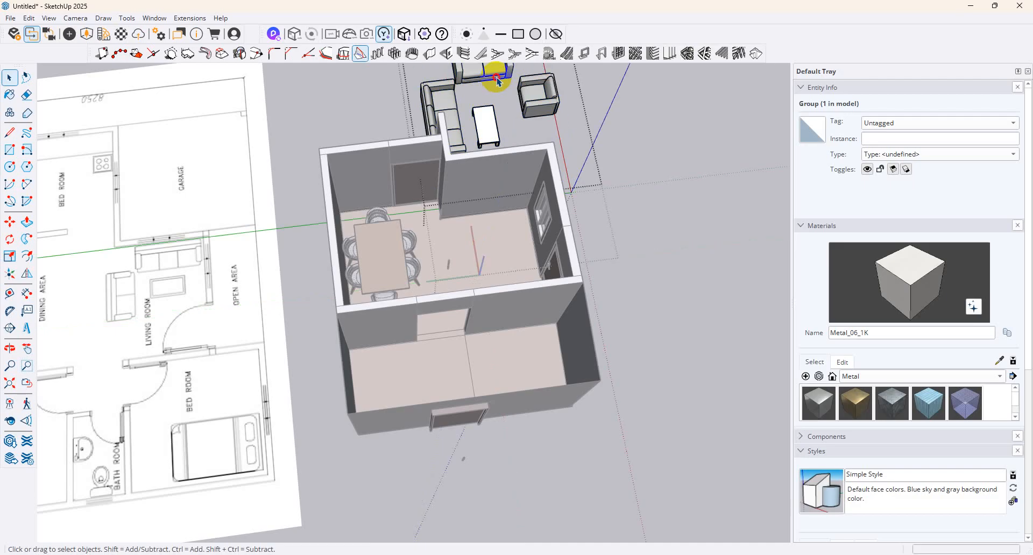
pyautogui.click(495, 77)
pyautogui.press('Delete')
# Delete the outer armchair and the coffee table from the seating set, and close the set
pyautogui.moveTo(529, 125); pyautogui.dragTo(676, 281, button='middle')
pyautogui.scroll(2, 689, 293)
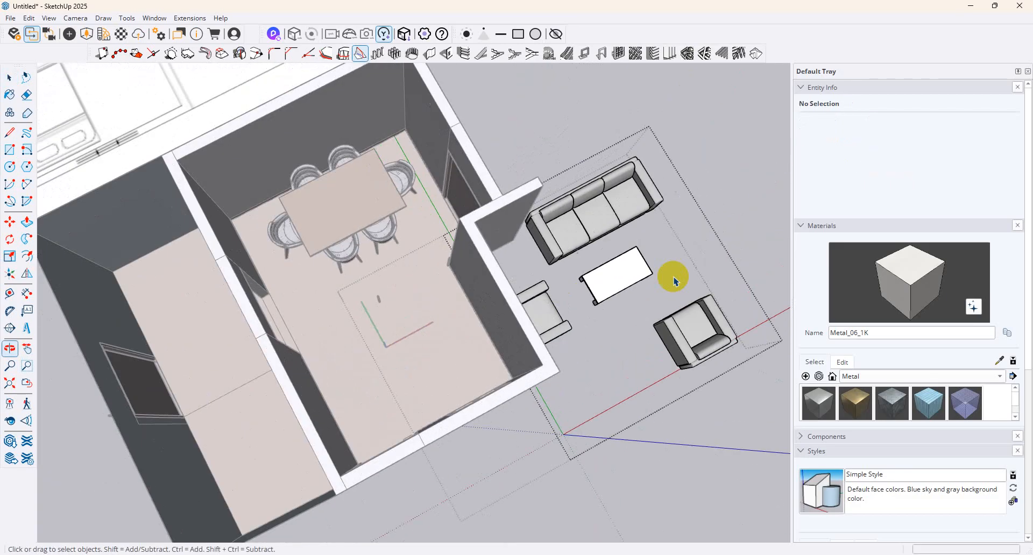
pyautogui.click(680, 325)
pyautogui.press('Delete')
pyautogui.click(624, 285)
pyautogui.press('Delete')
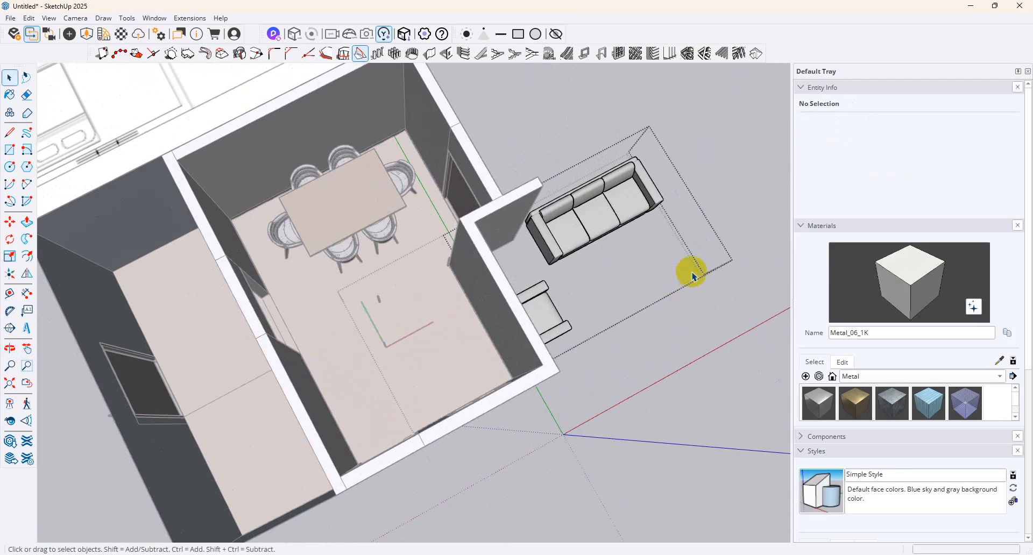
pyautogui.click(735, 204)
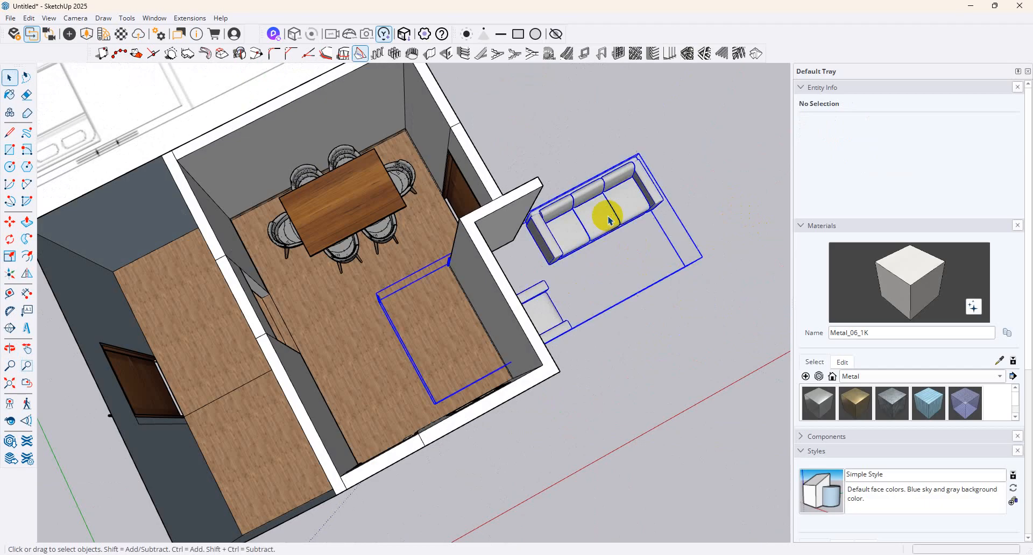
# Rotate the imported seating set 90 degrees clockwise in plan
pyautogui.click(607, 212)
pyautogui.click(10, 222)
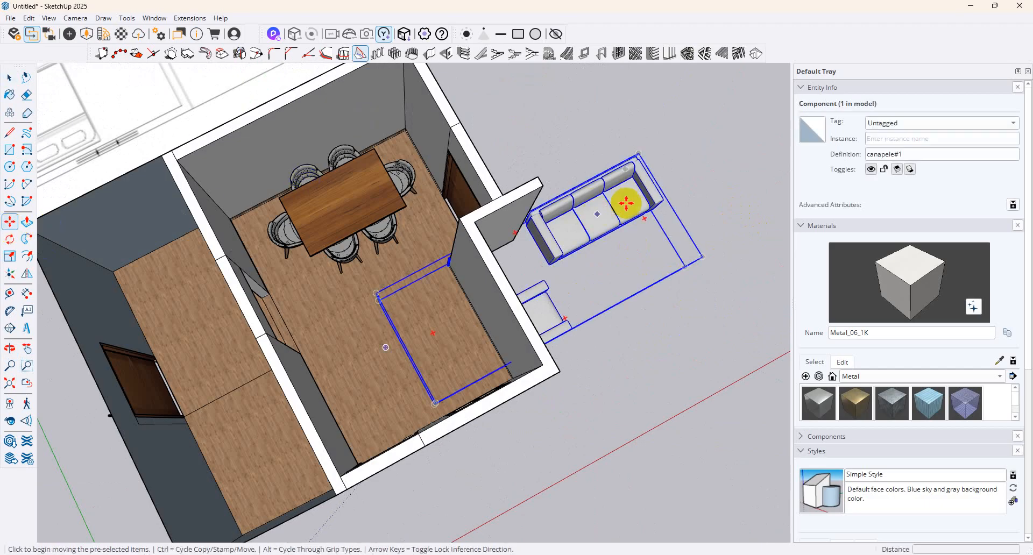
pyautogui.click(643, 219)
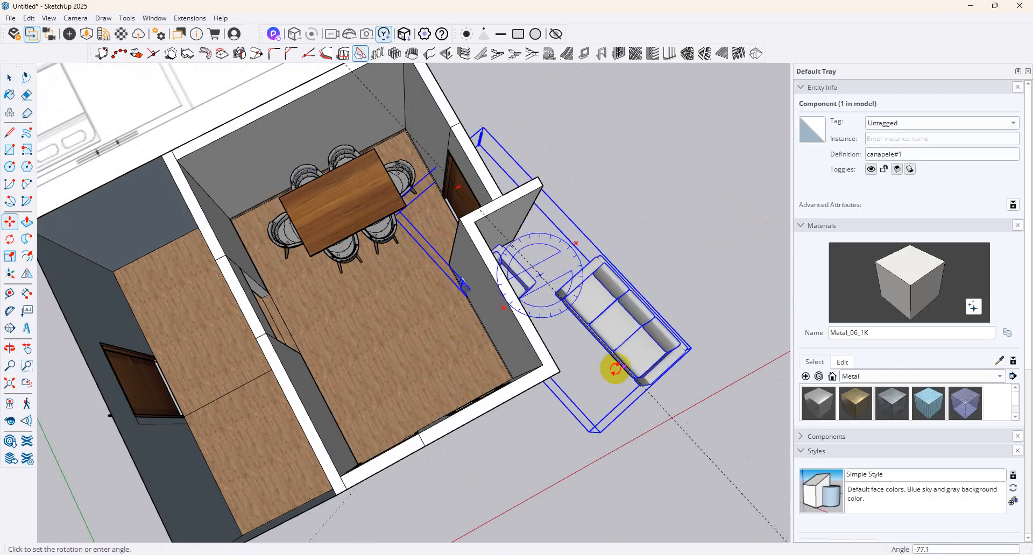
pyautogui.click(580, 364)
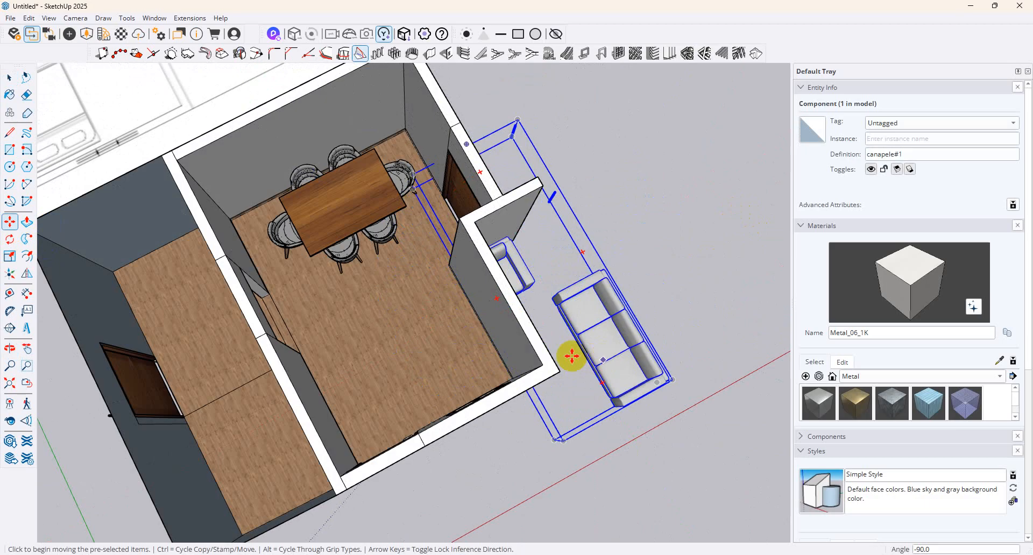
# Move the seating set into the living room and raise it about 1' 6" to sit on the floor
pyautogui.click(565, 357)
pyautogui.click(450, 352)
pyautogui.moveTo(538, 236); pyautogui.dragTo(667, 220, button='middle')
pyautogui.moveTo(471, 385); pyautogui.dragTo(322, 3, button='middle')
pyautogui.scroll(3, 467, 445)
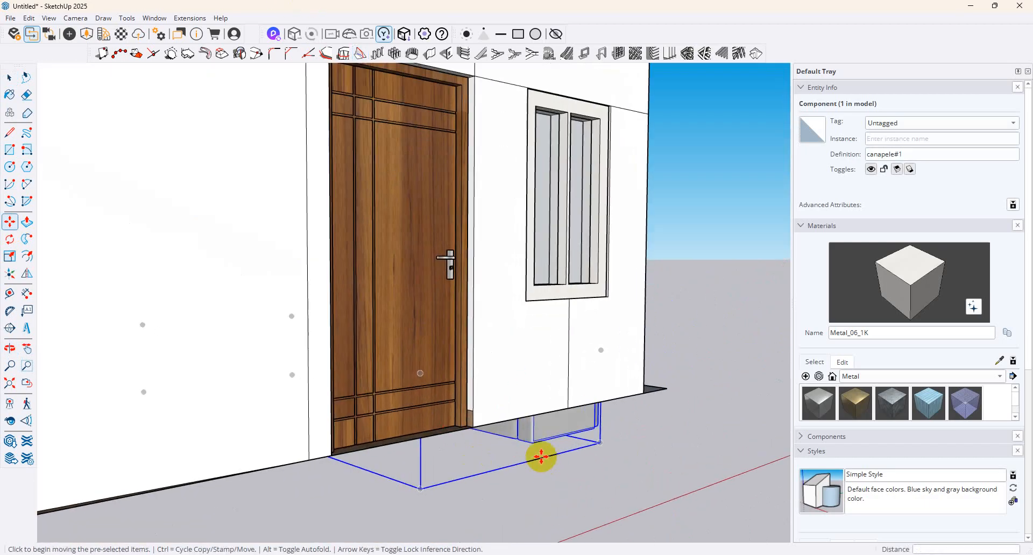
pyautogui.click(538, 458)
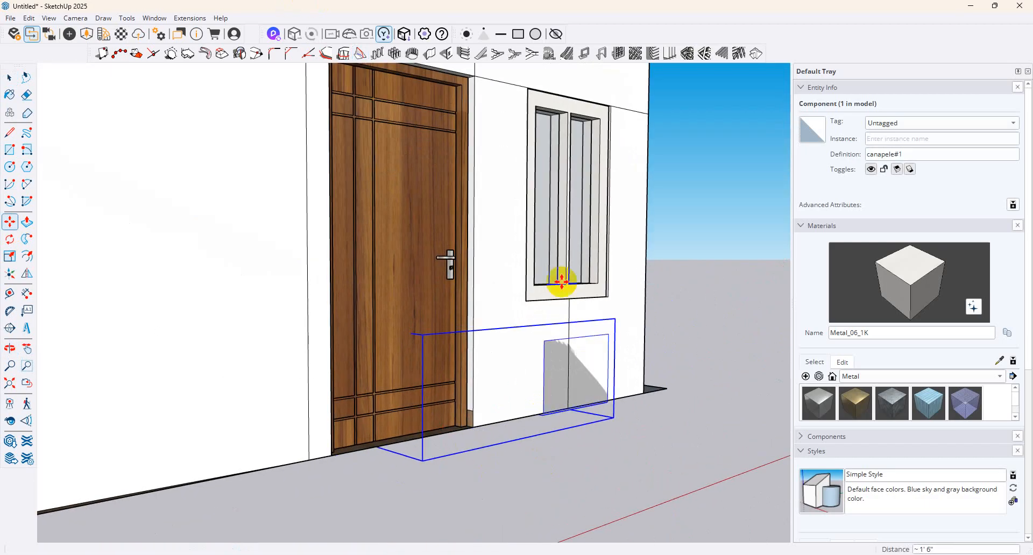
pyautogui.moveTo(560, 281); pyautogui.dragTo(272, 452, button='middle')
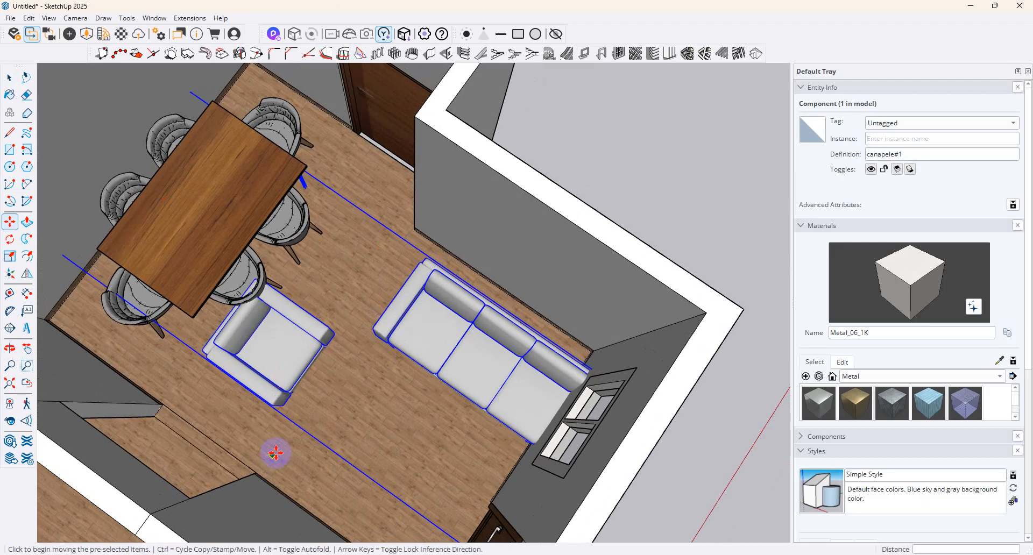
# Open the seating set for editing, delete the armchair beside the dining table, and close the set
pyautogui.click(9, 78)
pyautogui.click(295, 429)
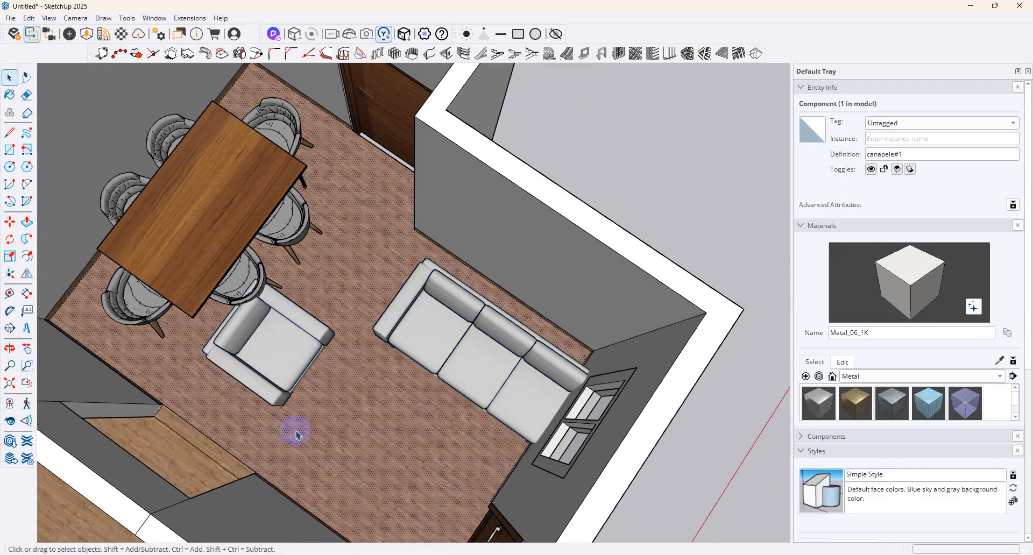
pyautogui.doubleClick(289, 397)
pyautogui.click(292, 379)
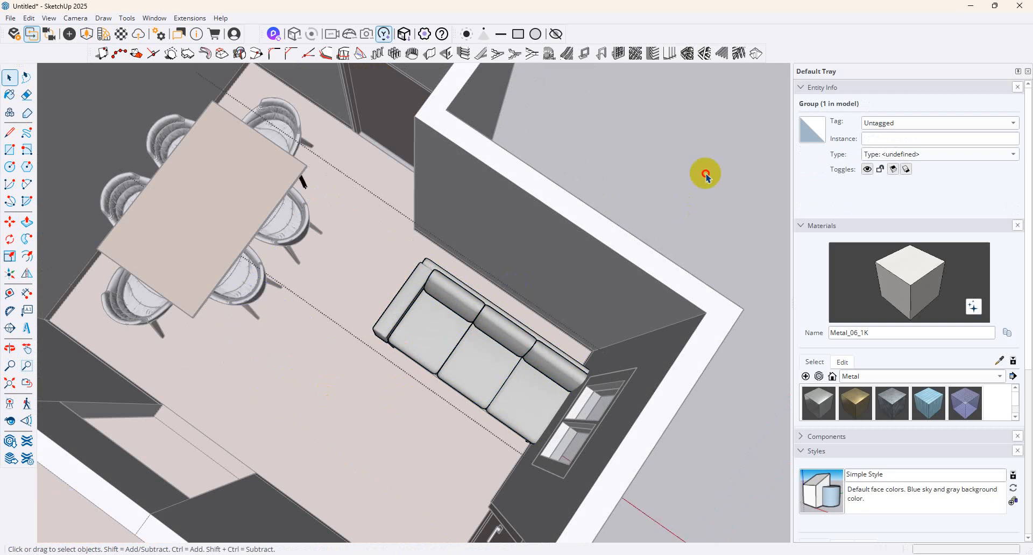
pyautogui.click(695, 223)
pyautogui.click(700, 221)
# Move the sofa about 1' 1 1/16" to fit it along the living room wall beside the window
pyautogui.click(515, 369)
pyautogui.moveTo(515, 369); pyautogui.dragTo(596, 272, button='middle')
pyautogui.click(9, 256)
pyautogui.click(486, 265)
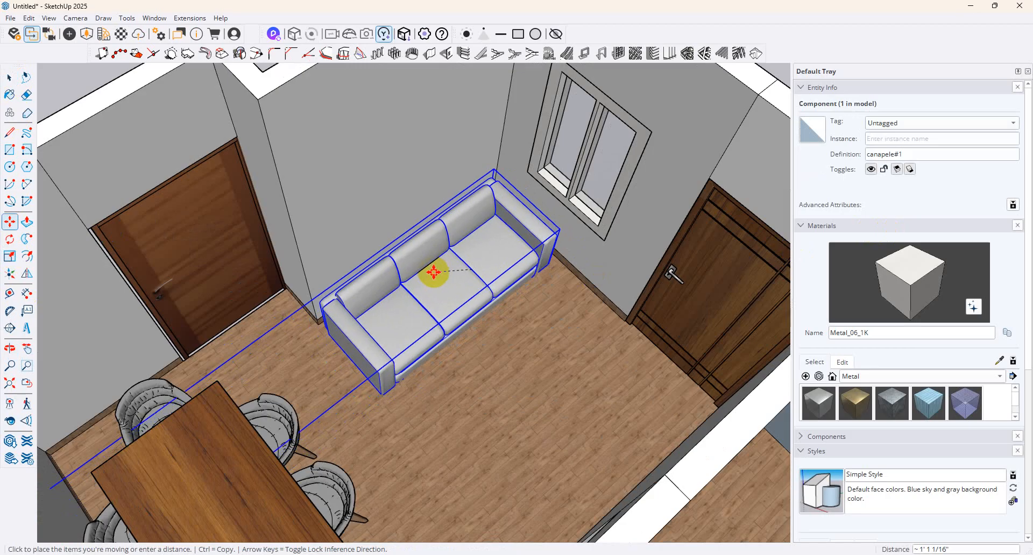
pyautogui.click(434, 273)
# Delete the seating set's leftover edges outside the house walls and close the set
pyautogui.scroll(-5, 323, 356)
pyautogui.moveTo(336, 359); pyautogui.dragTo(265, 253, button='middle')
pyautogui.click(9, 78)
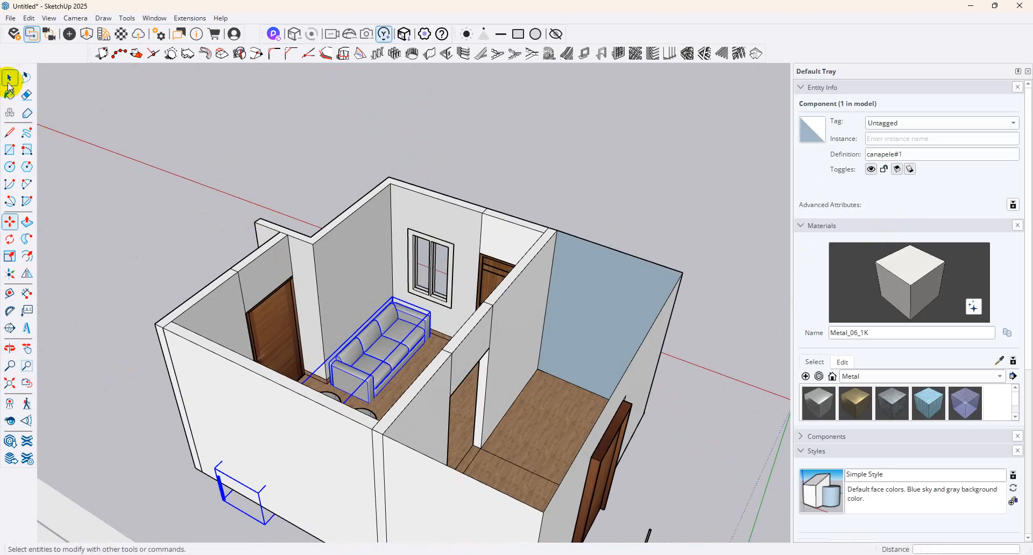
pyautogui.doubleClick(220, 494)
pyautogui.click(222, 489)
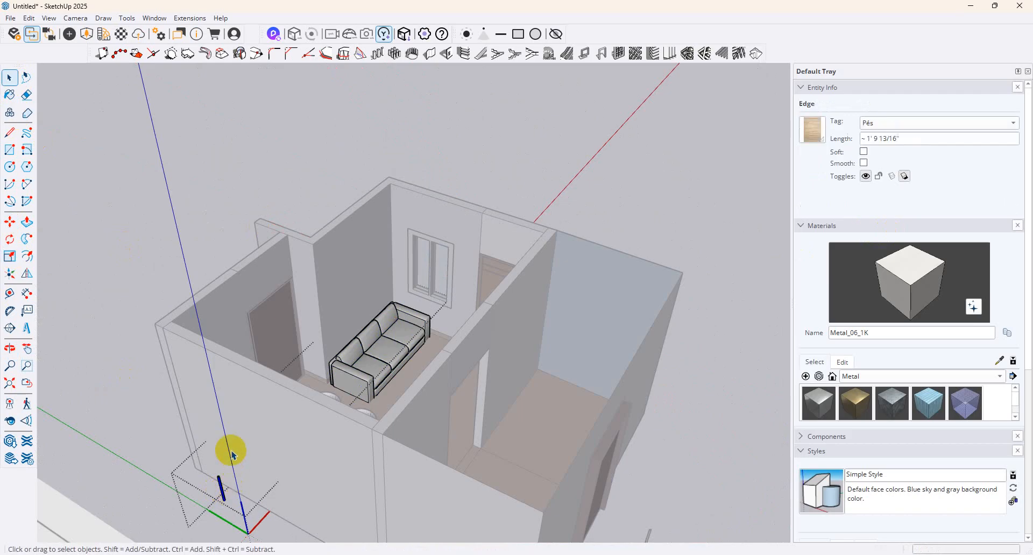
pyautogui.click(403, 354)
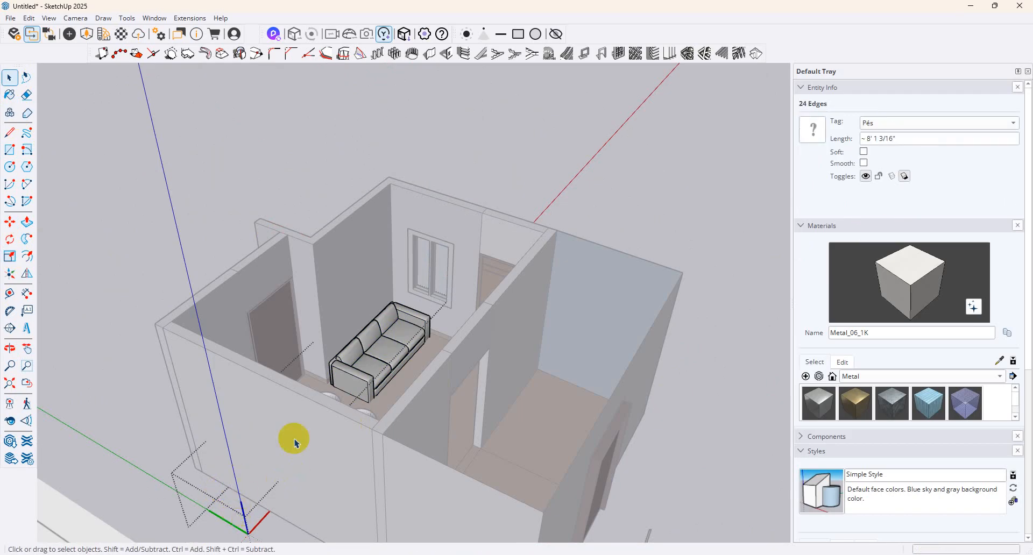
pyautogui.click(634, 253)
# Switch to the browser and search 3D Warehouse for "tv cabinet"
pyautogui.scroll(1, 530, 264)
pyautogui.moveTo(530, 264); pyautogui.dragTo(452, 360, button='middle')
pyautogui.scroll(2, 452, 359)
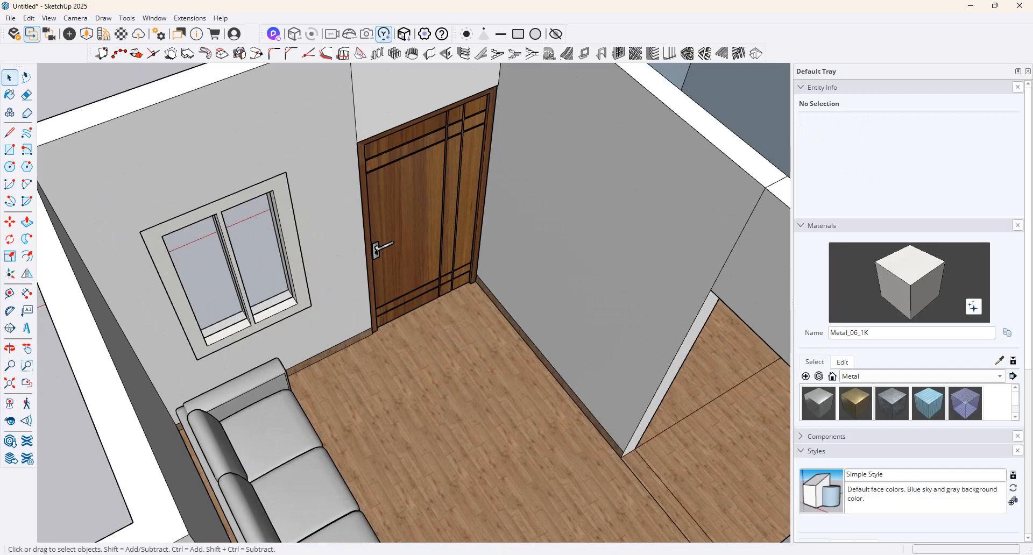
pyautogui.hotkey('alt', 'Tab')
pyautogui.click(439, 75)
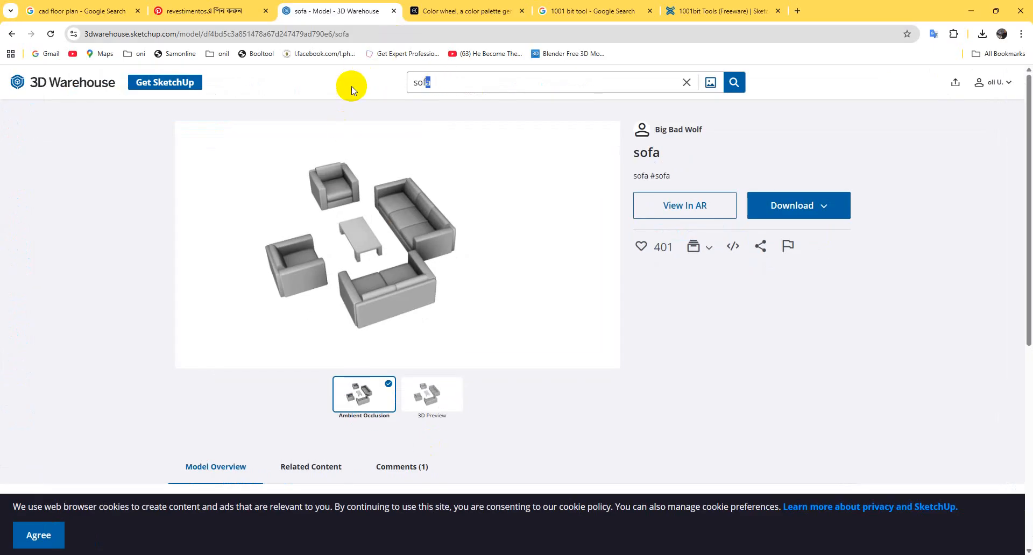
pyautogui.moveTo(444, 87); pyautogui.dragTo(167, 68)
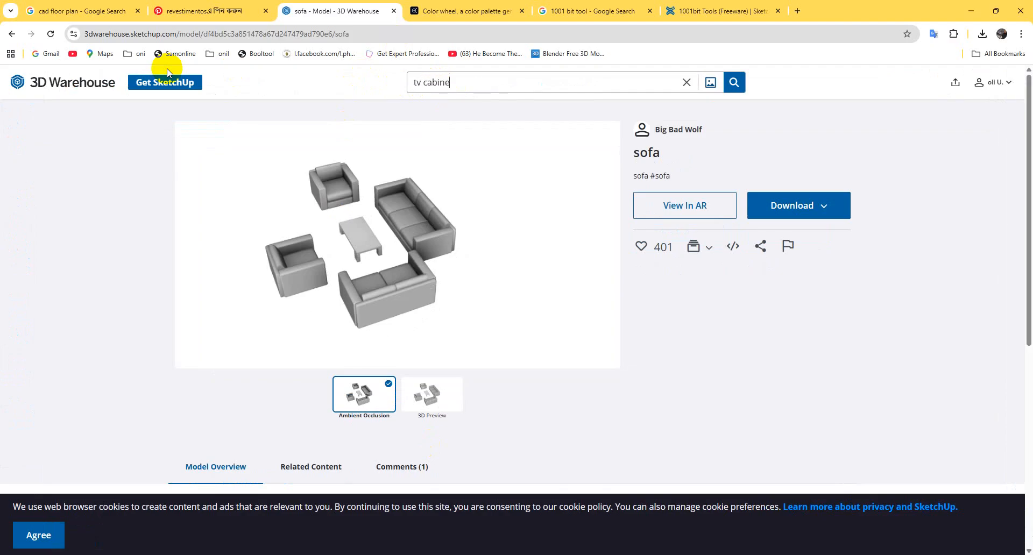
pyautogui.press('Return')
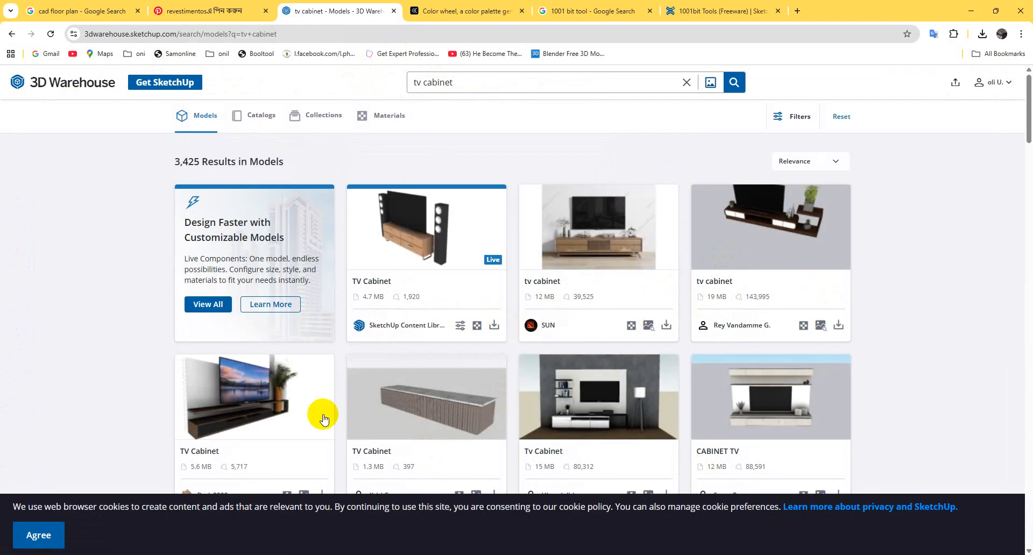
# Download the 5.6 MB TV Cabinet model that has a television and a potted plant
pyautogui.scroll(-3, 350, 353)
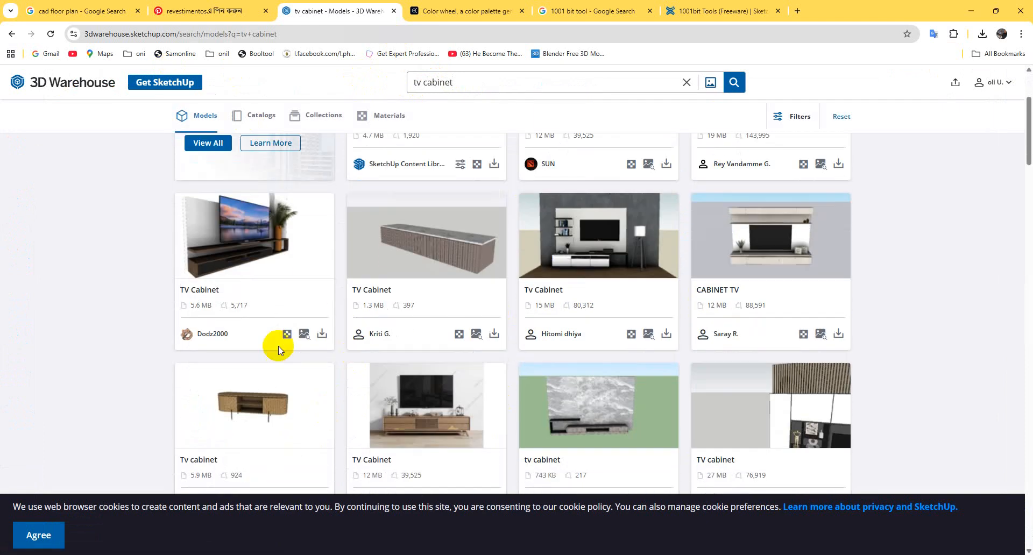
pyautogui.click(322, 336)
pyautogui.click(346, 357)
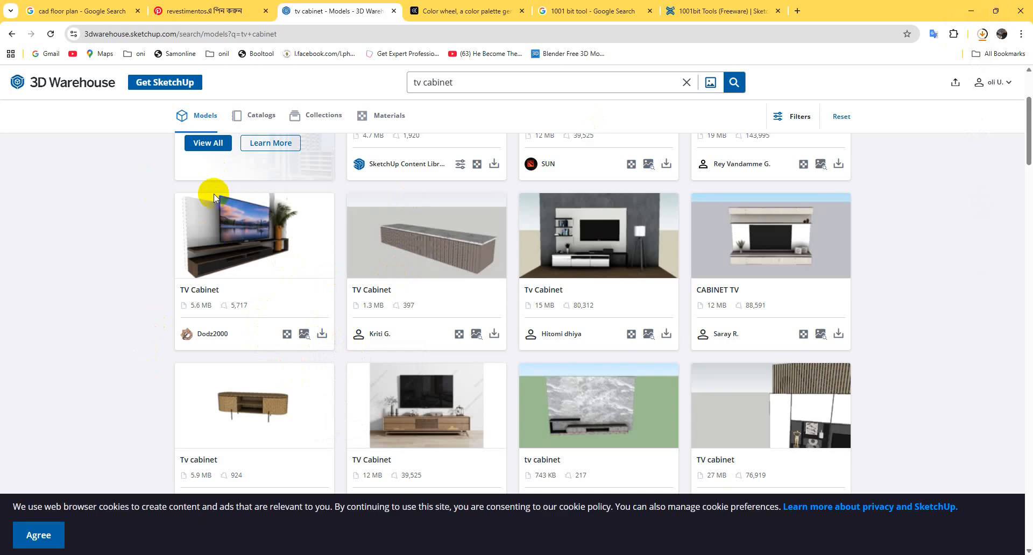
# Return to SketchUp, import the tv+cabinet model from the Downloads folder, and place it on the living room floor
pyautogui.click(964, 17)
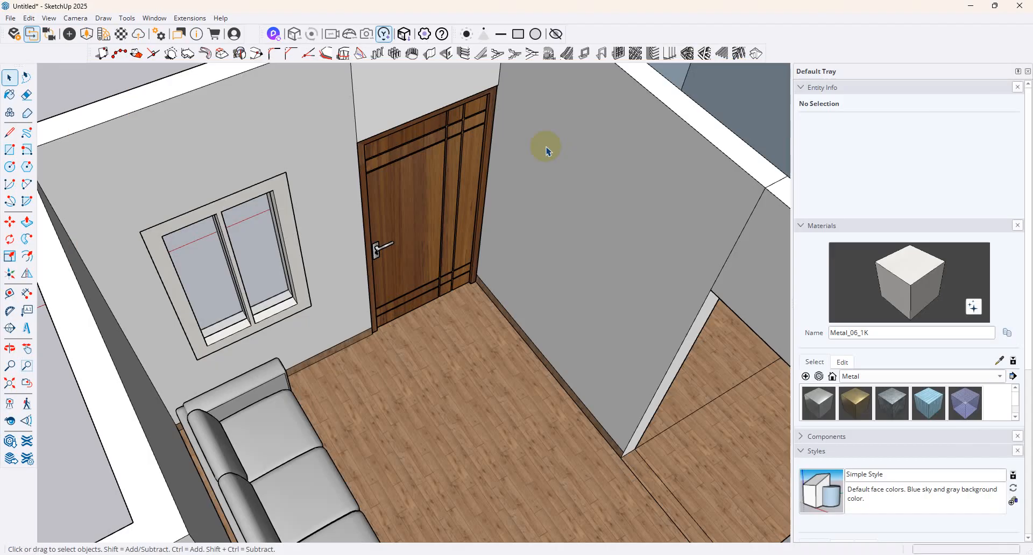
pyautogui.click(11, 18)
pyautogui.click(33, 172)
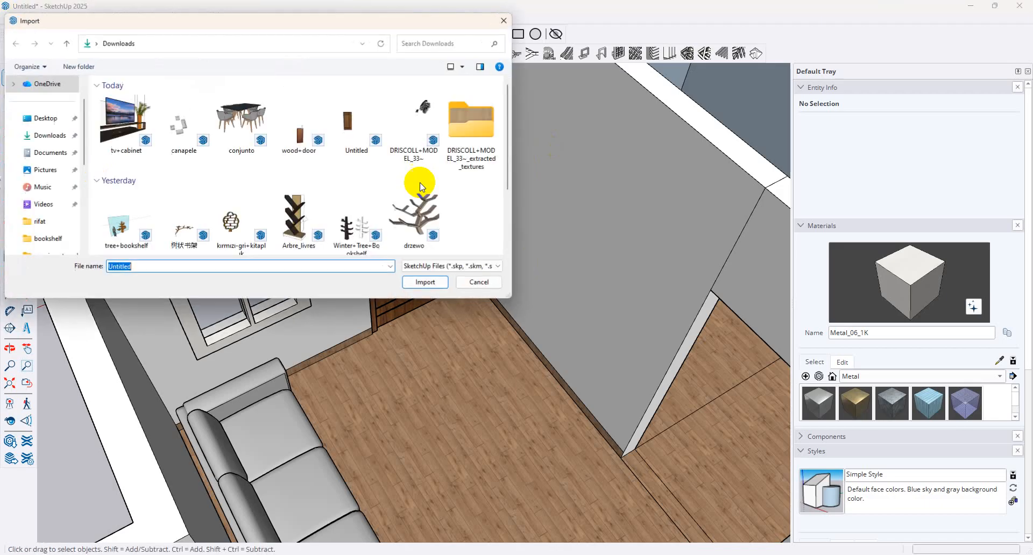
pyautogui.doubleClick(129, 138)
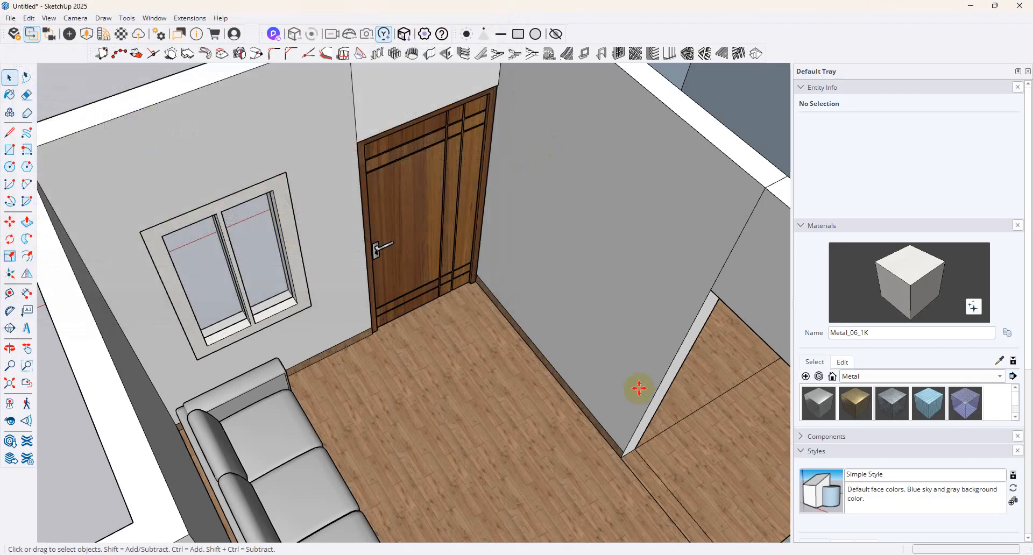
pyautogui.click(559, 419)
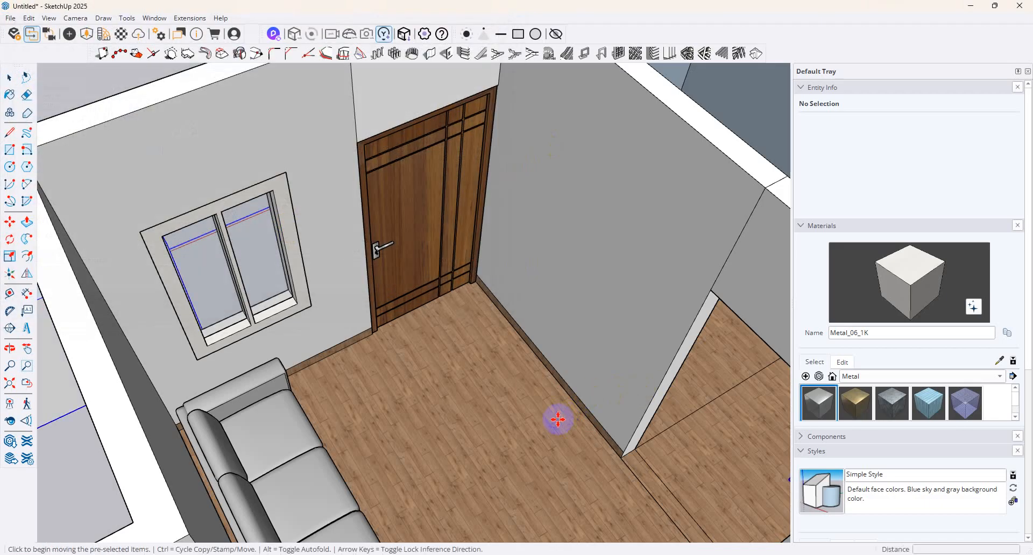
pyautogui.click(14, 384)
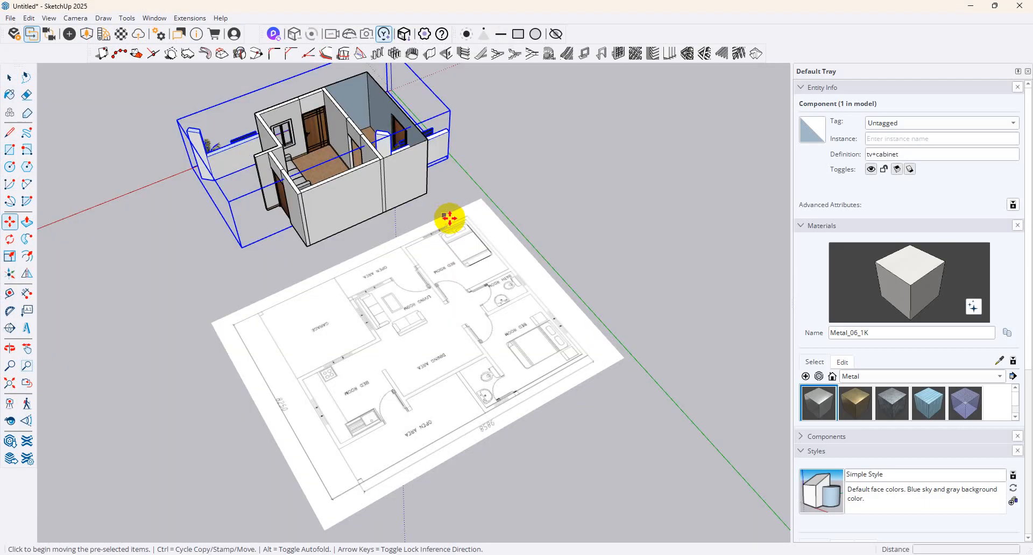
# Open the imported TV cabinet and its nested group for editing, and delete the wall panels behind the television and plant
pyautogui.moveTo(450, 214); pyautogui.dragTo(555, 387, button='middle')
pyautogui.scroll(5, 192, 157)
pyautogui.scroll(3, 556, 387)
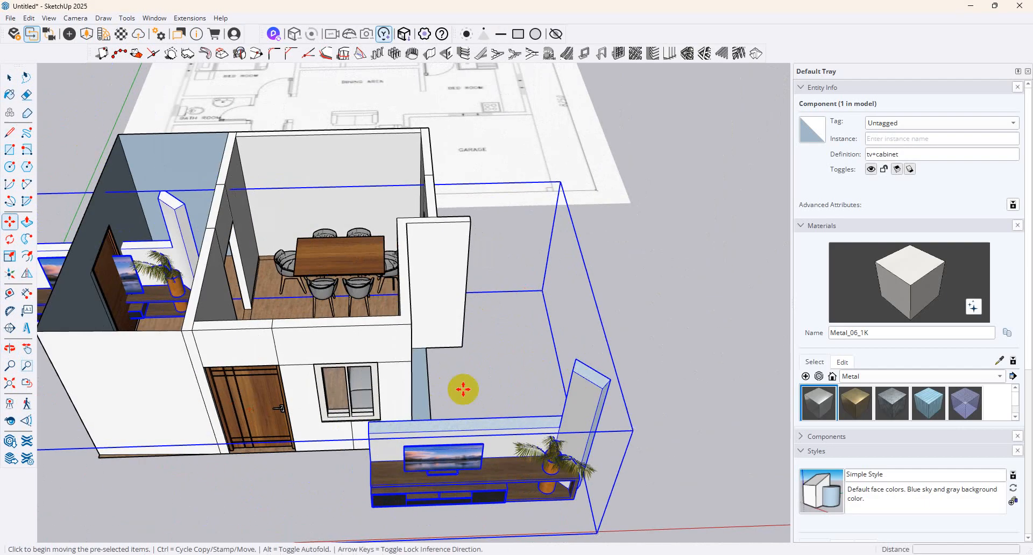
pyautogui.click(9, 78)
pyautogui.doubleClick(536, 489)
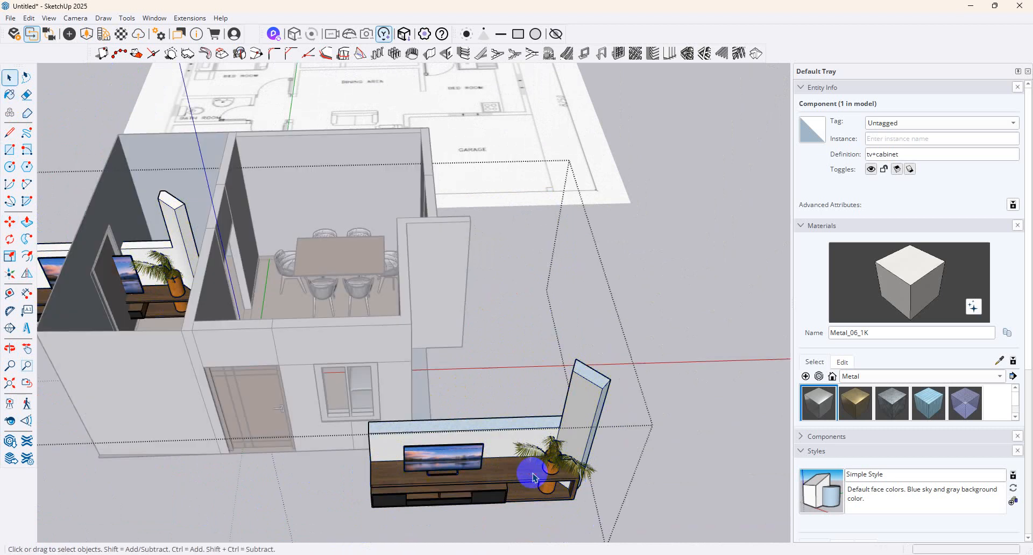
pyautogui.click(573, 435)
pyautogui.doubleClick(573, 434)
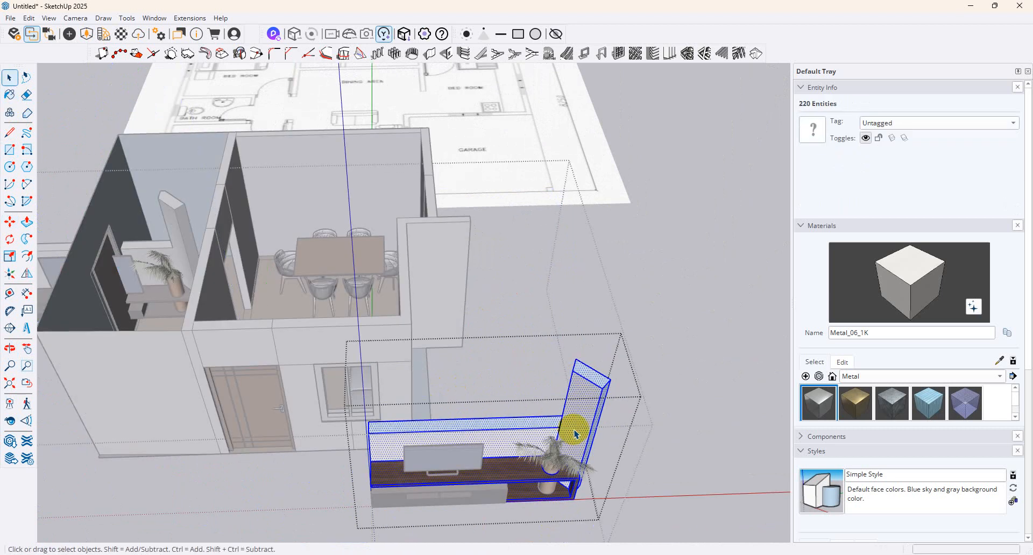
pyautogui.click(572, 429)
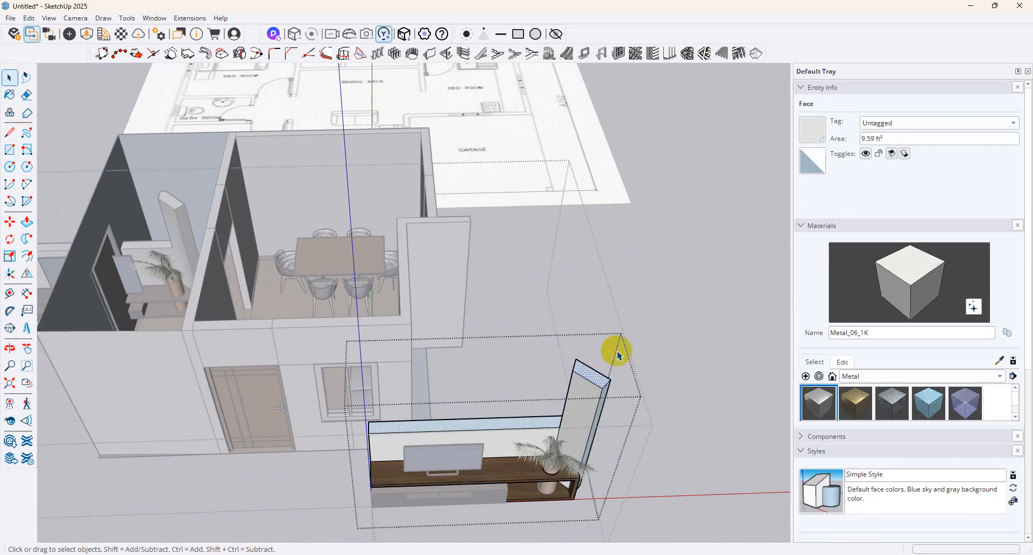
pyautogui.tripleClick(508, 433)
pyautogui.press('Delete')
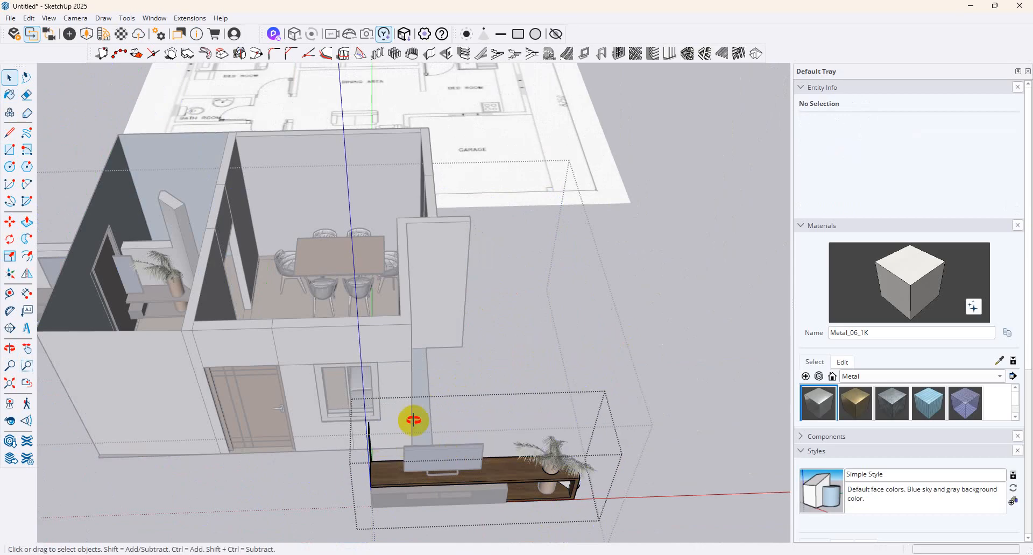
# Delete the remaining upright panel strip at the cabinet's end and close the nested group
pyautogui.moveTo(413, 420); pyautogui.dragTo(628, 323, button='middle')
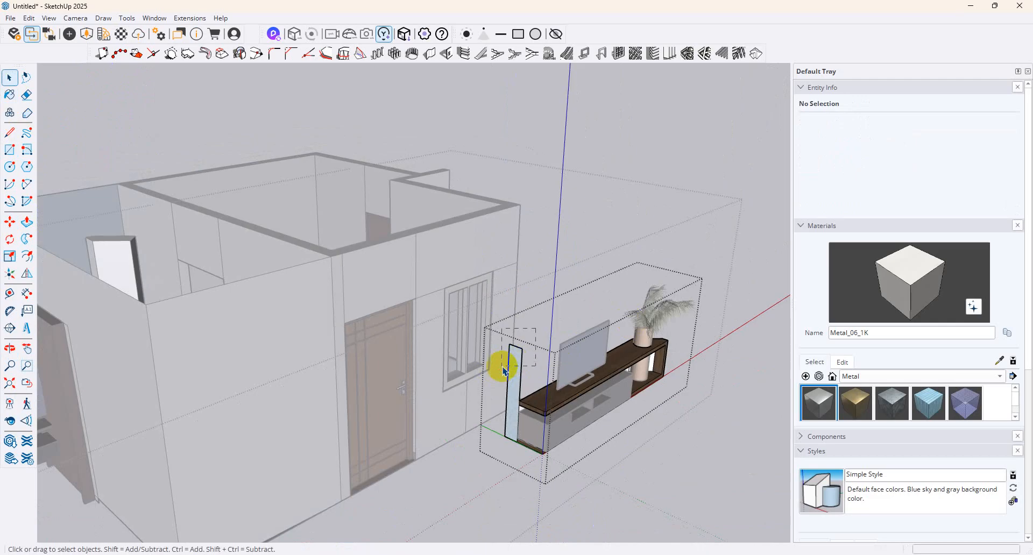
pyautogui.click(622, 283)
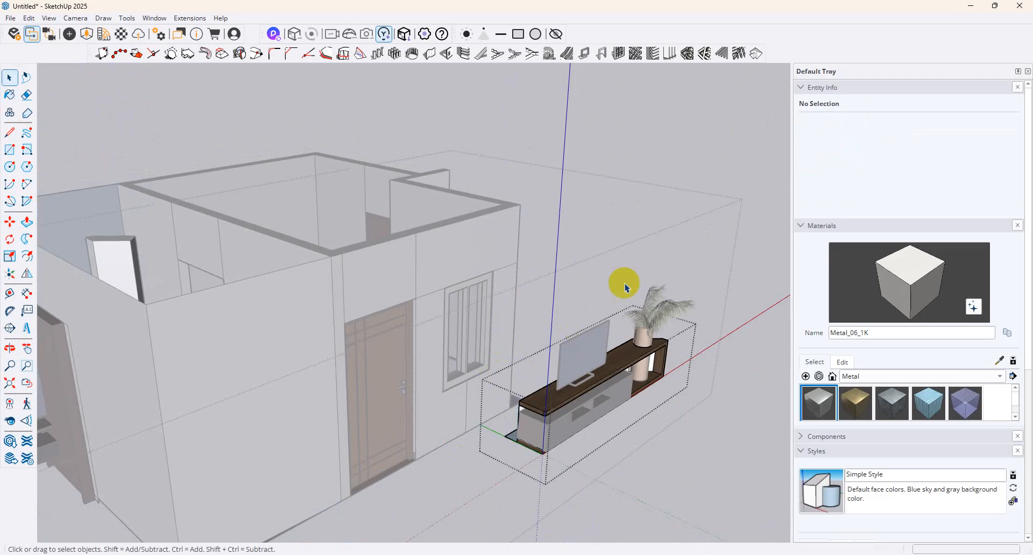
pyautogui.click(656, 346)
# Try to close the TV cabinet's plant-side cut end with rectangles drawn from its upper corners to the base
pyautogui.moveTo(656, 345); pyautogui.dragTo(303, 457, button='middle')
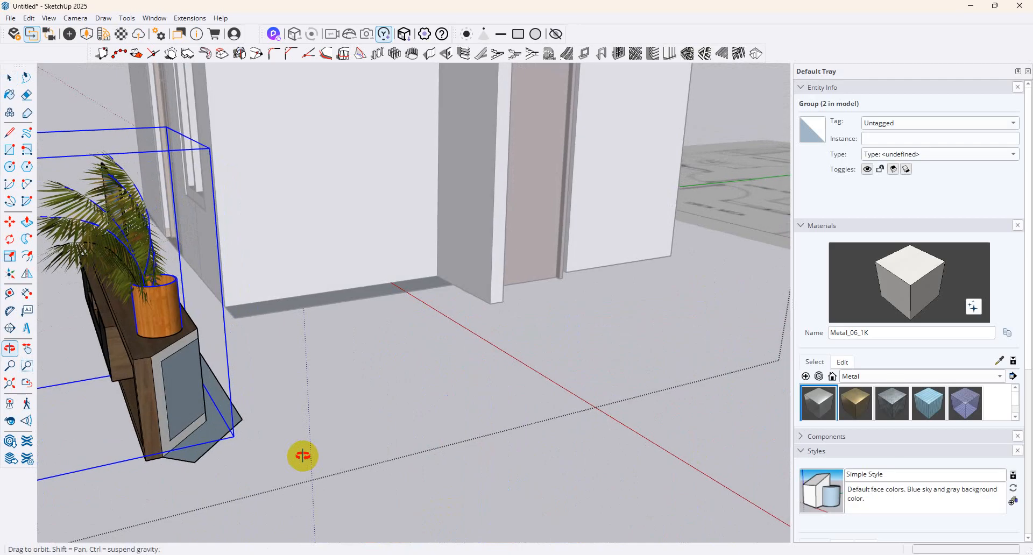
pyautogui.scroll(6, 111, 370)
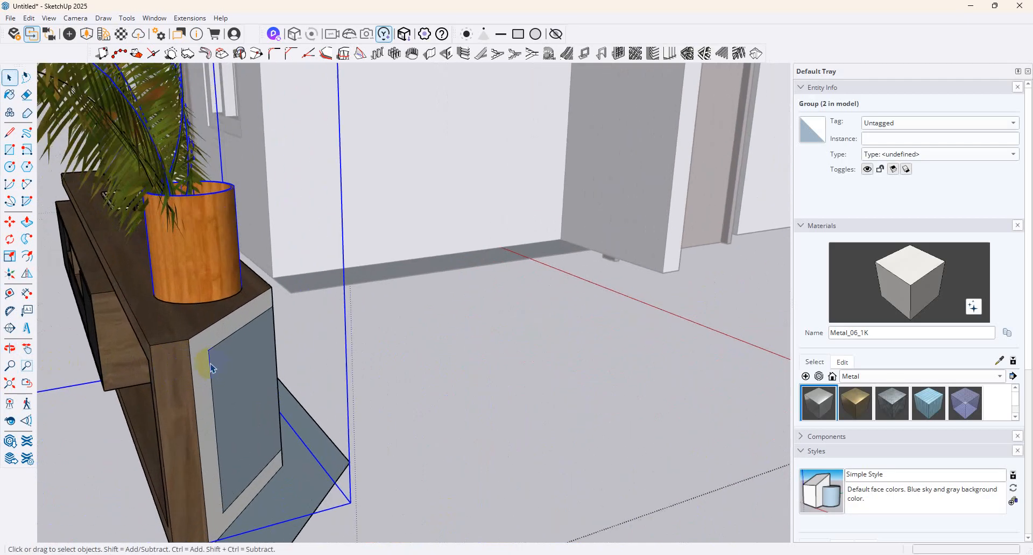
pyautogui.scroll(1, 202, 370)
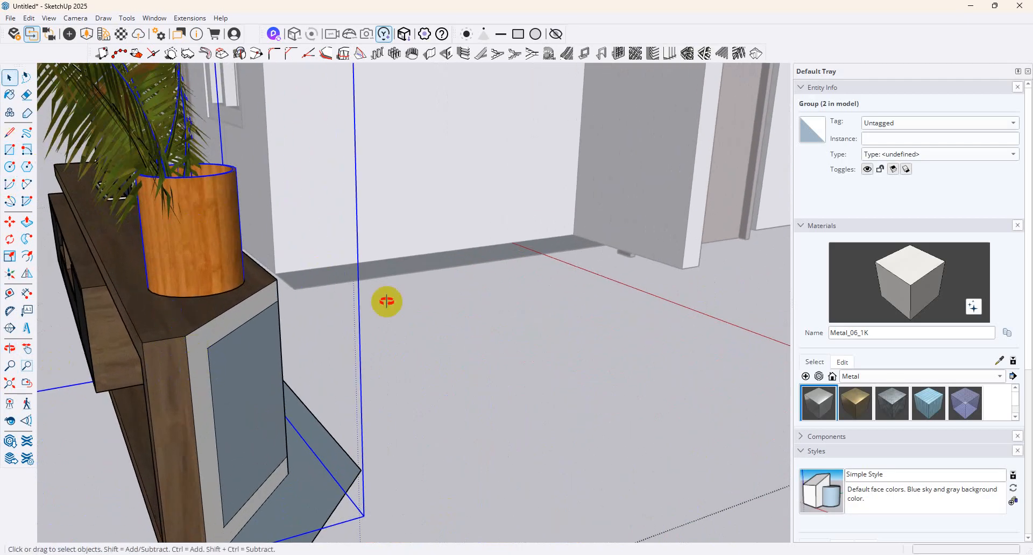
pyautogui.moveTo(387, 300); pyautogui.dragTo(389, 325, button='middle')
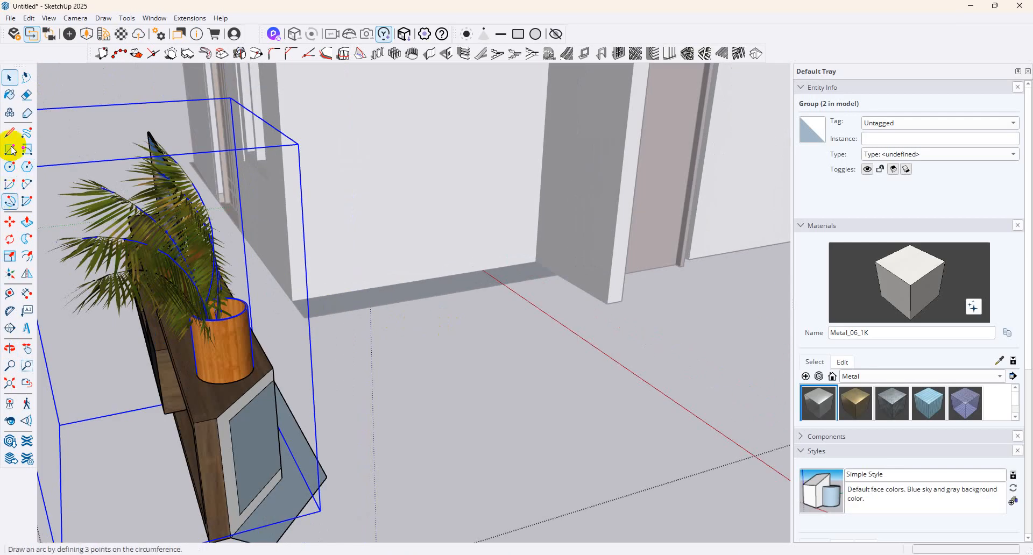
pyautogui.click(9, 150)
pyautogui.click(216, 417)
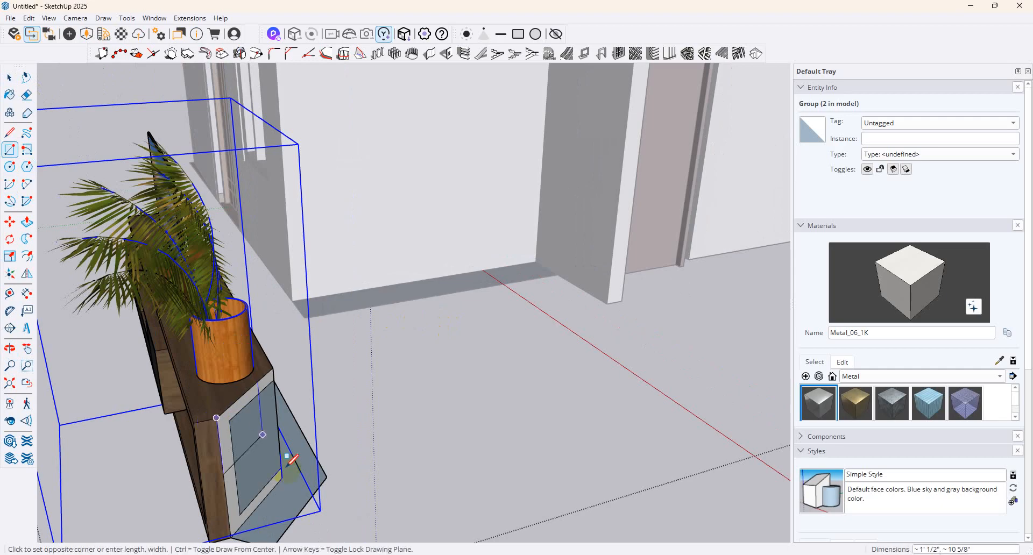
pyautogui.click(293, 520)
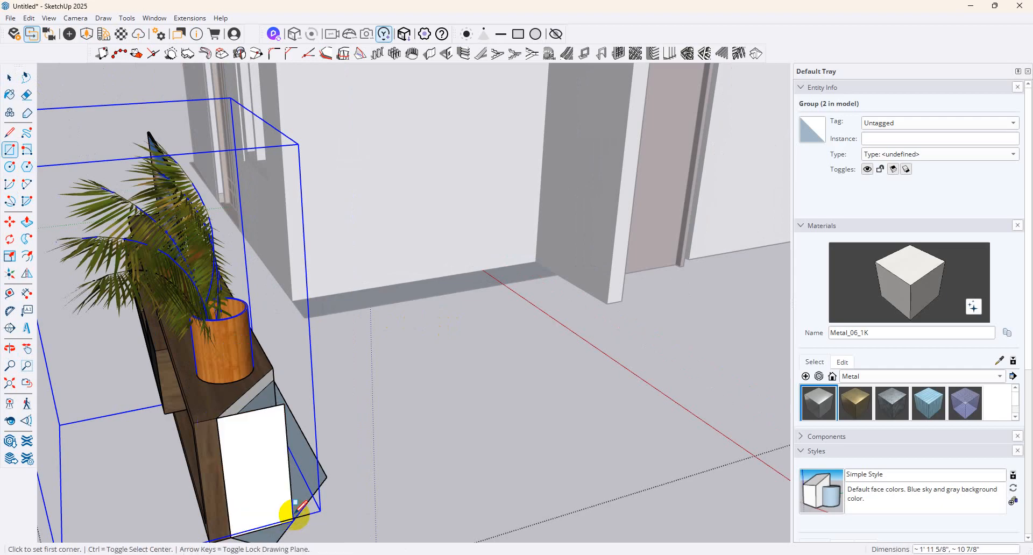
pyautogui.click(274, 369)
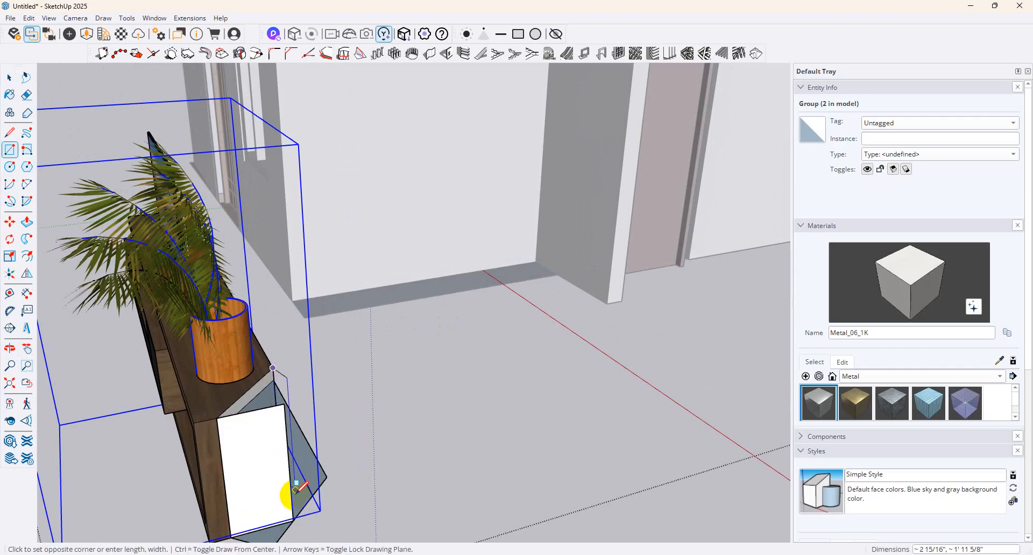
pyautogui.click(294, 520)
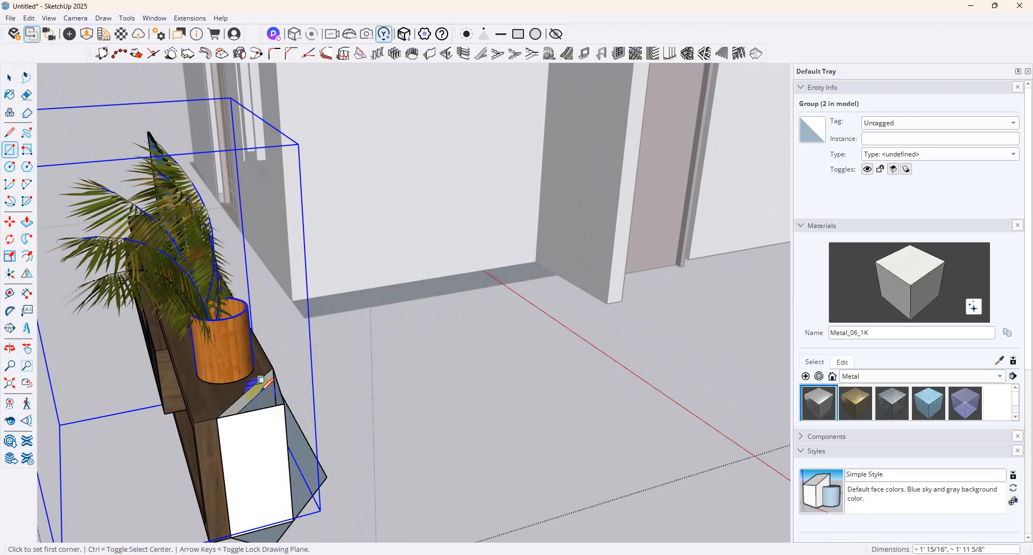
# Draw a closed triangle of lines that squares off the cut-away top corner at the cabinet's plant-side end
pyautogui.moveTo(260, 380); pyautogui.dragTo(202, 393, button='middle')
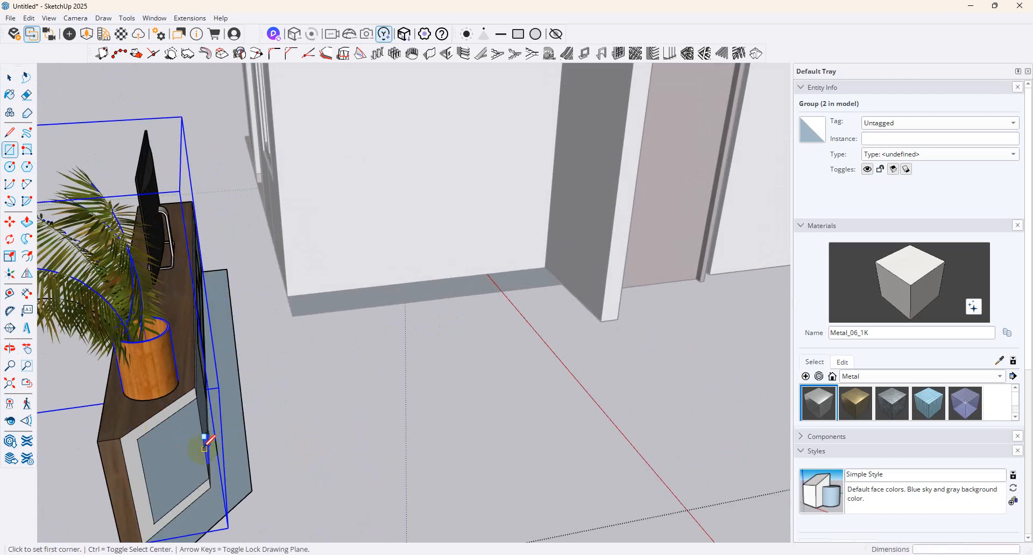
pyautogui.click(10, 132)
pyautogui.click(119, 439)
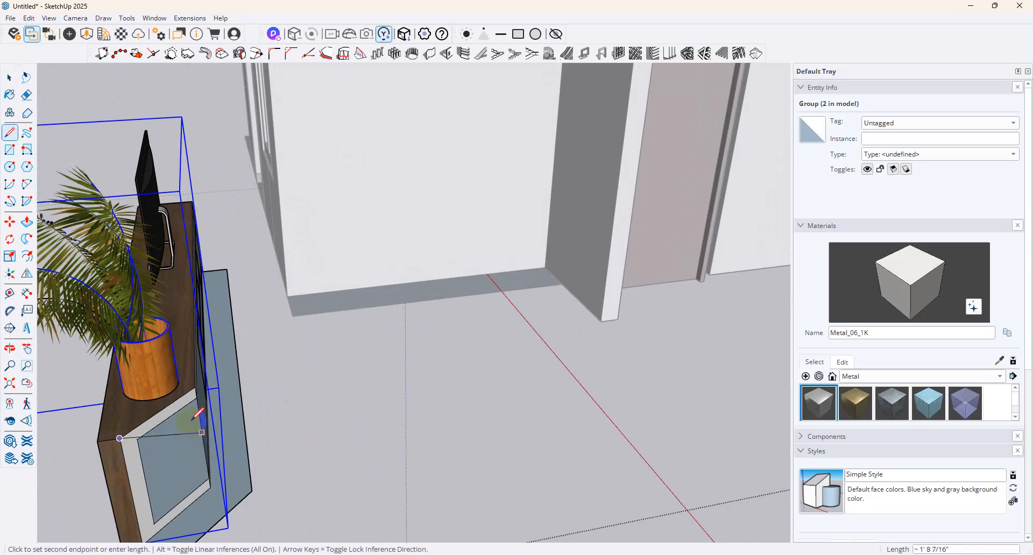
pyautogui.click(196, 427)
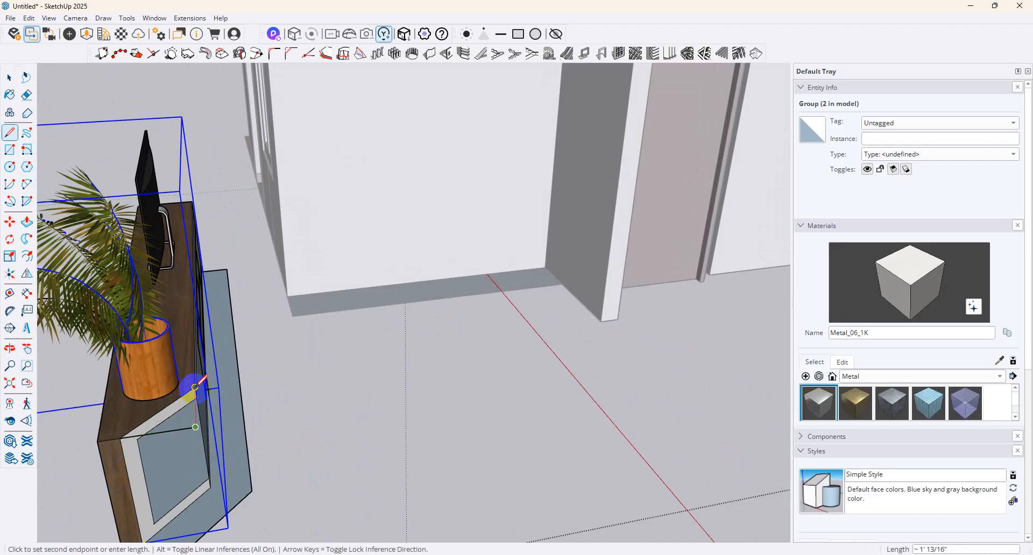
pyautogui.click(195, 388)
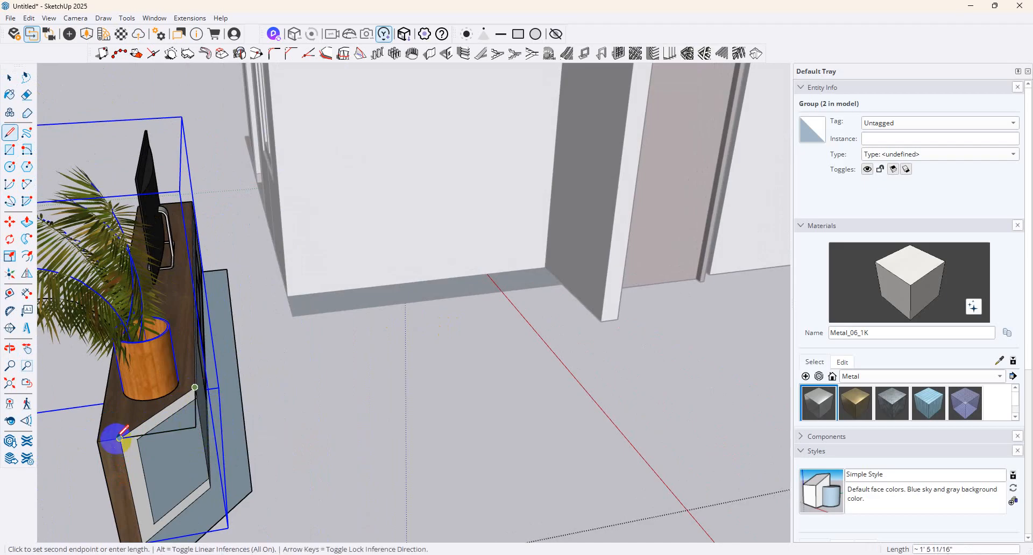
pyautogui.click(119, 439)
# Try to extrude the triangular corner face downward about 2' 1 3/8" with Push/Pull
pyautogui.click(26, 222)
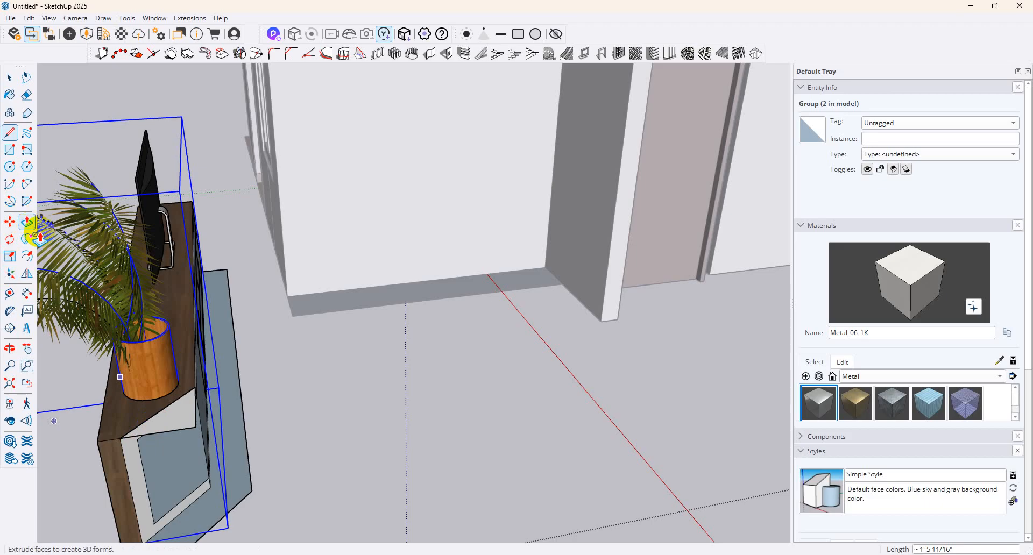
pyautogui.click(184, 448)
pyautogui.moveTo(172, 449); pyautogui.dragTo(235, 341, button='middle')
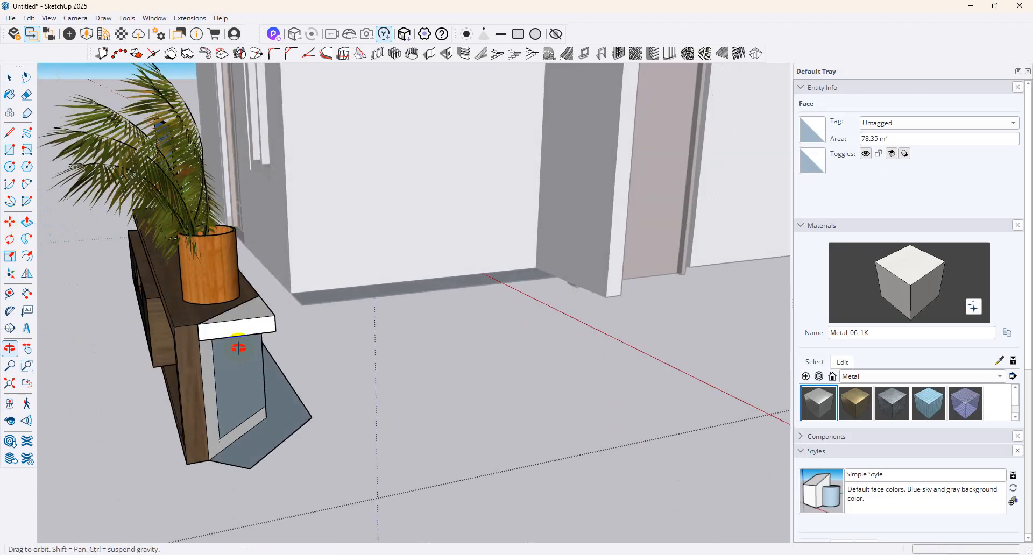
pyautogui.click(199, 425)
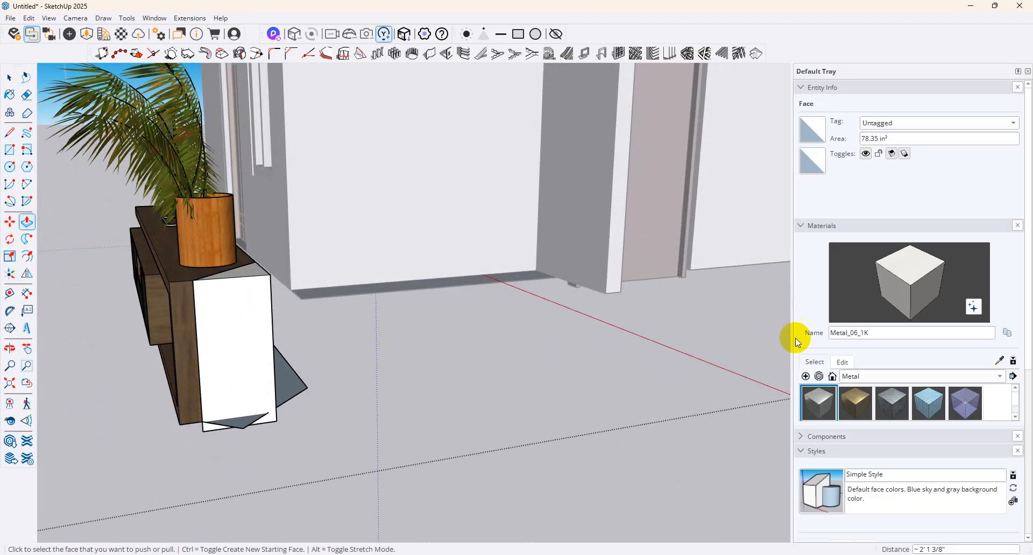
# Extrude the triangular corner face down to the cabinet's lower corner with Push/Pull
pyautogui.moveTo(238, 457); pyautogui.dragTo(264, 211, button='middle')
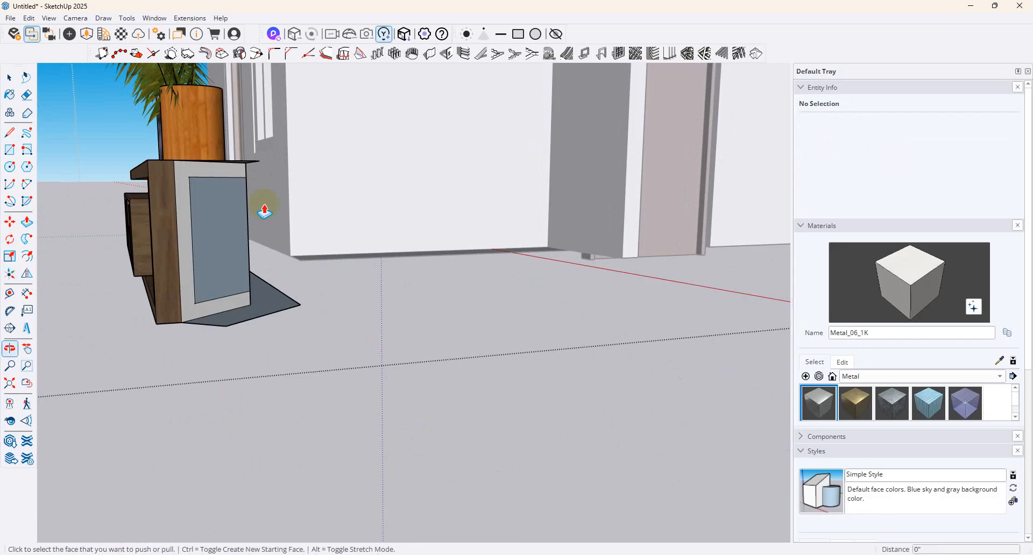
pyautogui.moveTo(240, 175); pyautogui.dragTo(242, 167, button='middle')
pyautogui.click(237, 183)
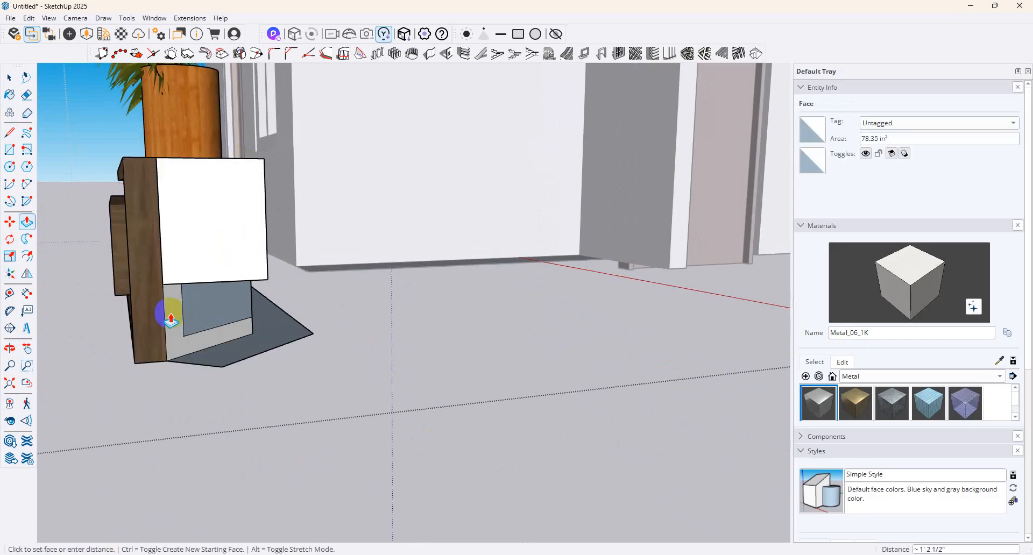
pyautogui.click(164, 365)
# Open the cabinet's nested Difference group and delete the floor face projecting beyond the cabinet's end
pyautogui.moveTo(224, 341); pyautogui.dragTo(203, 406, button='middle')
pyautogui.click(9, 79)
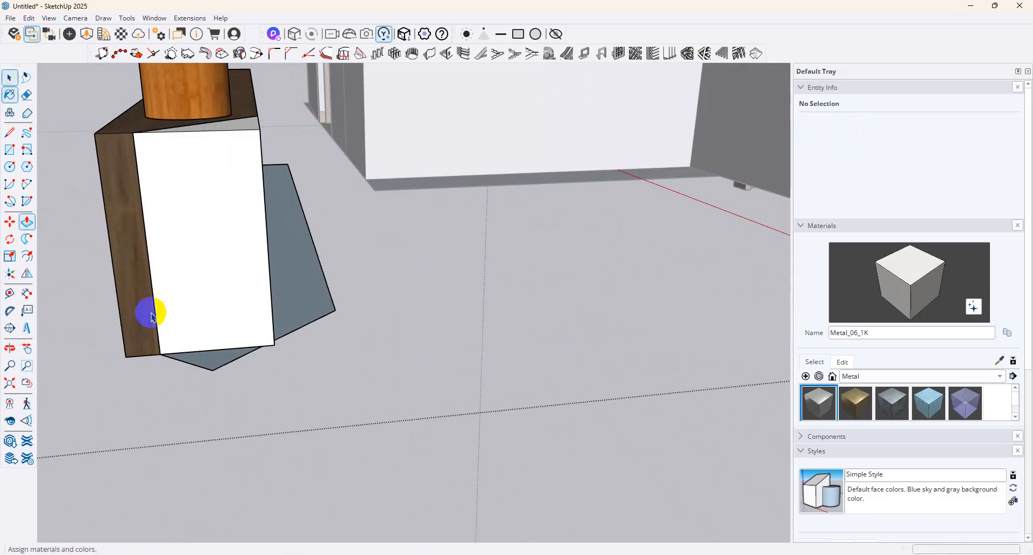
pyautogui.click(186, 386)
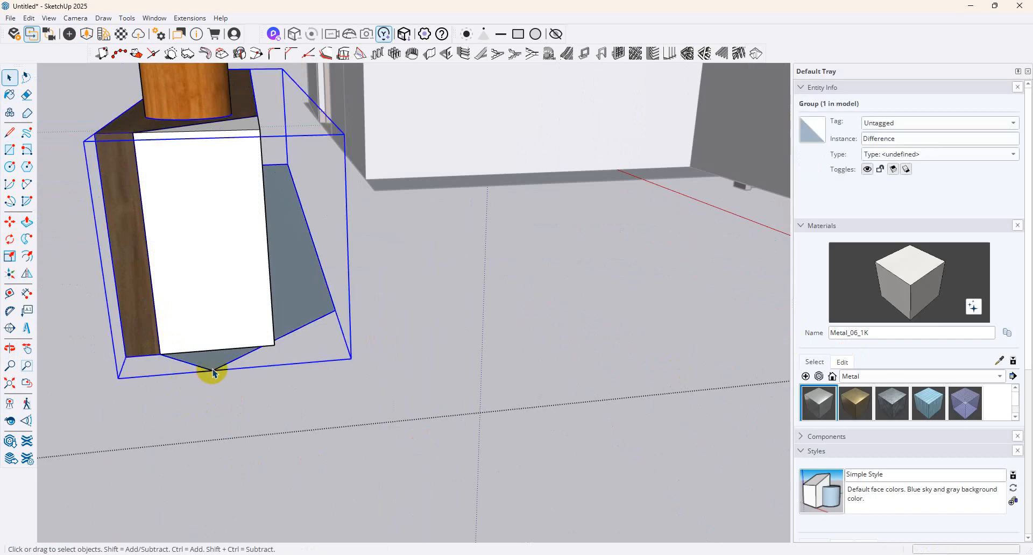
pyautogui.doubleClick(213, 372)
pyautogui.click(376, 300)
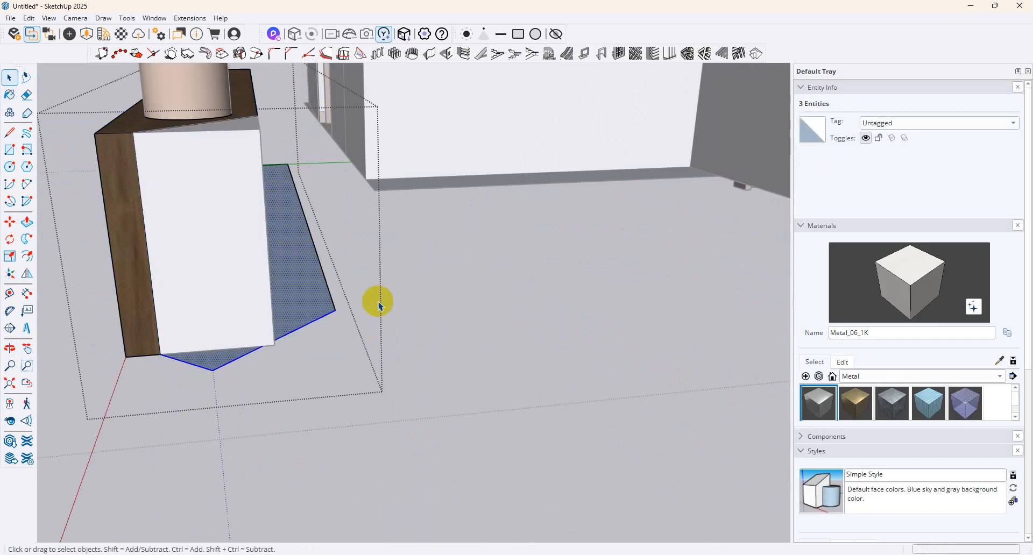
pyautogui.press('Delete')
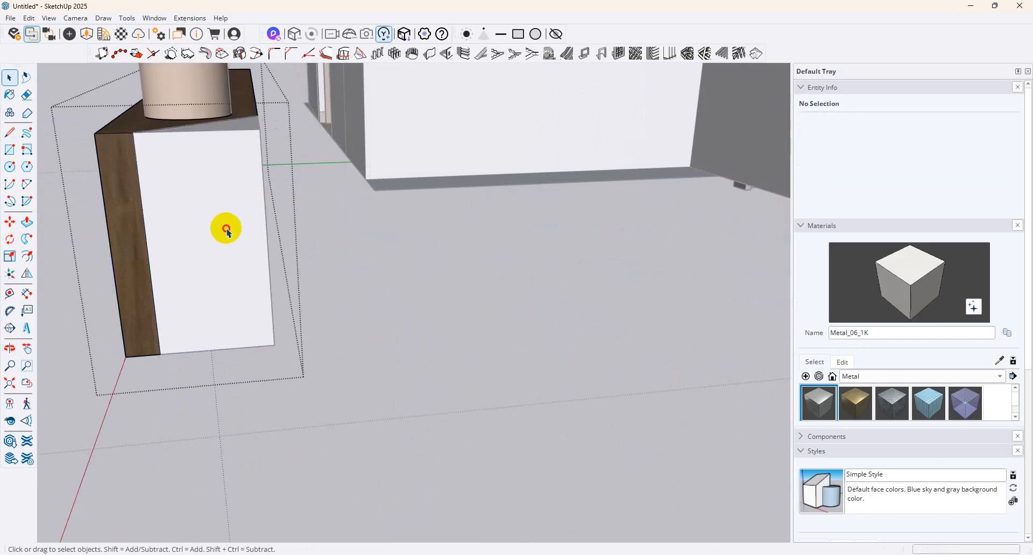
# Sample the wood Material4 from the cabinet's end edge and apply it to the adjacent end face
pyautogui.click(613, 214)
pyautogui.click(999, 362)
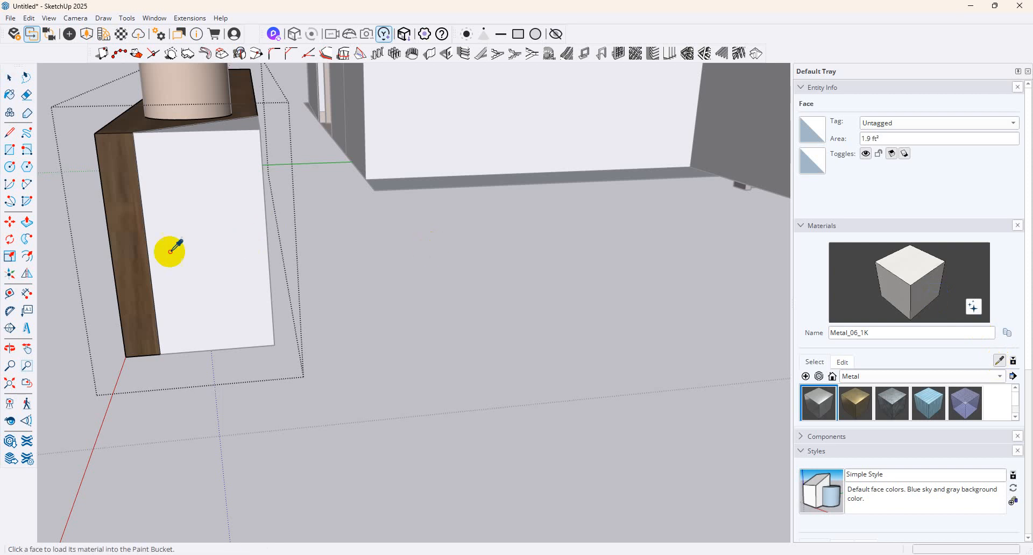
pyautogui.click(133, 246)
pyautogui.click(222, 189)
pyautogui.moveTo(222, 188); pyautogui.dragTo(221, 324, button='middle')
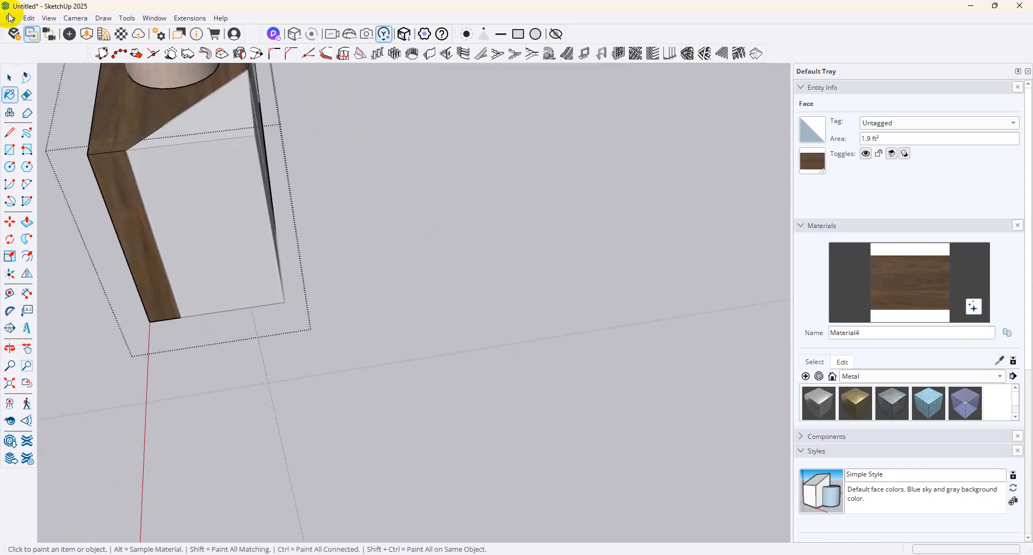
# Close the nested group and paint the new corner block's triangular top and exposed side faces with Material4
pyautogui.click(8, 79)
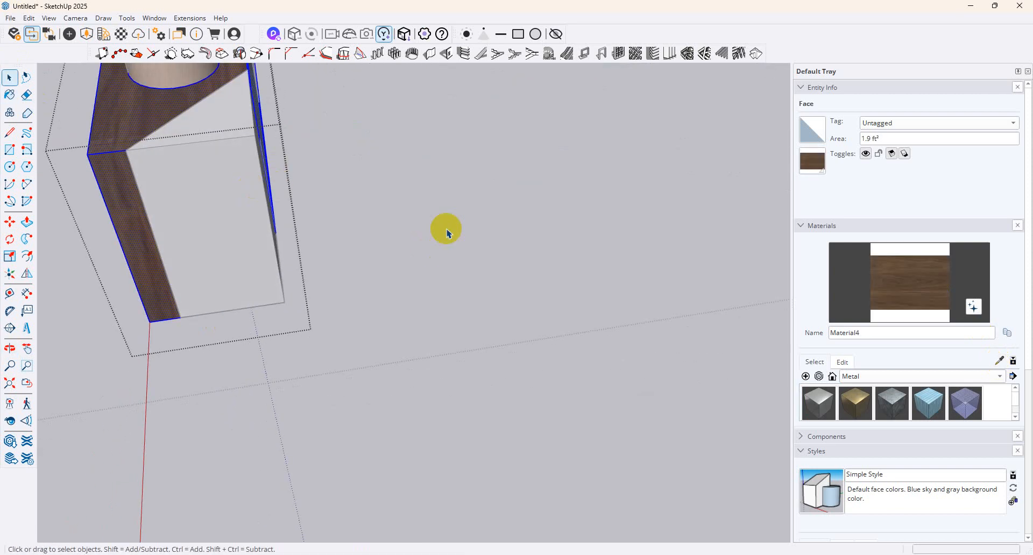
pyautogui.click(447, 234)
pyautogui.click(276, 193)
pyautogui.press('b')
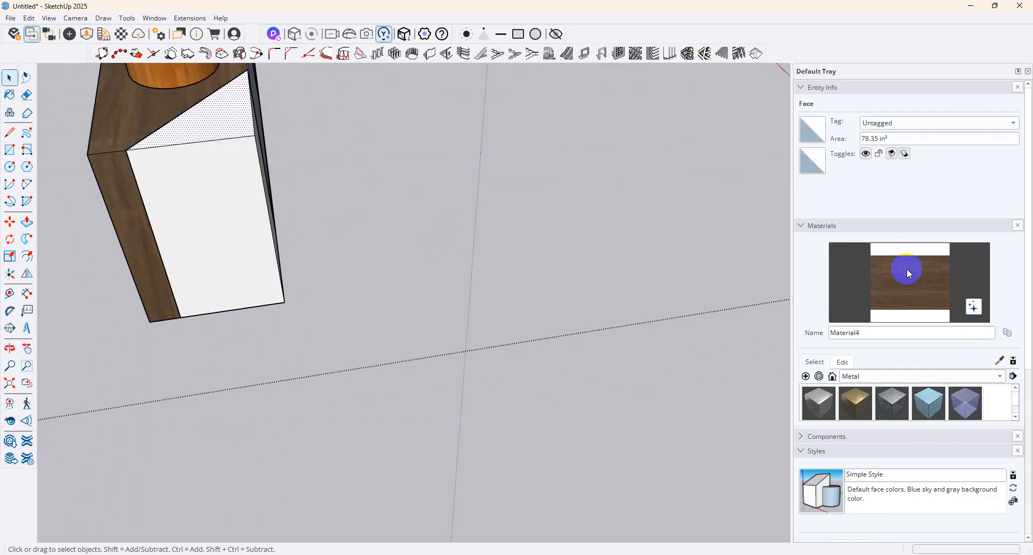
pyautogui.click(251, 125)
pyautogui.moveTo(249, 199)
pyautogui.mouseDown(button='middle')
pyautogui.moveTo(53, 198)
pyautogui.moveTo(334, 168)
pyautogui.mouseUp(button='middle')
pyautogui.click(339, 172)
pyautogui.scroll(-8, 645, 307)
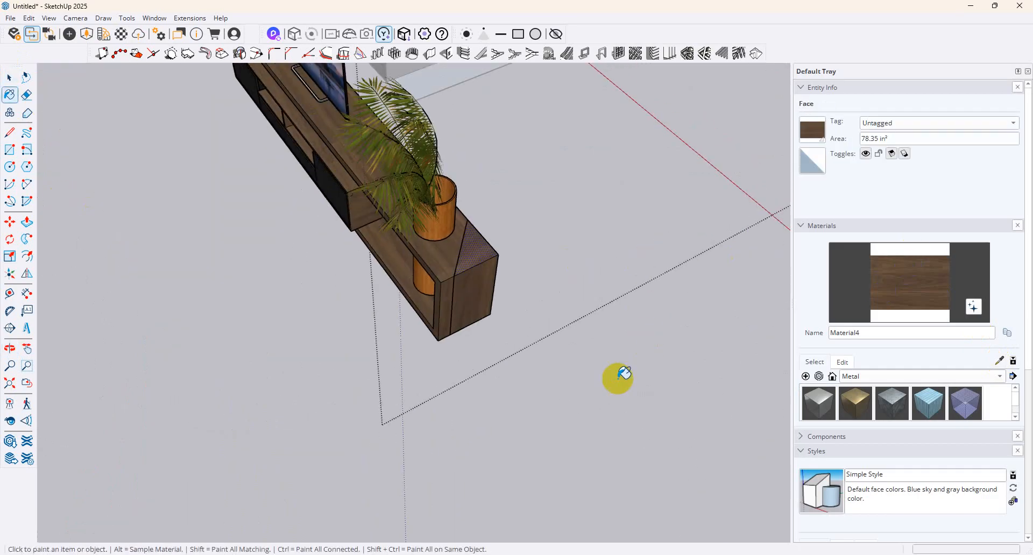
# Reopen the TV cabinet component and select all connected geometry of the corner block at the plant-side end
pyautogui.click(9, 80)
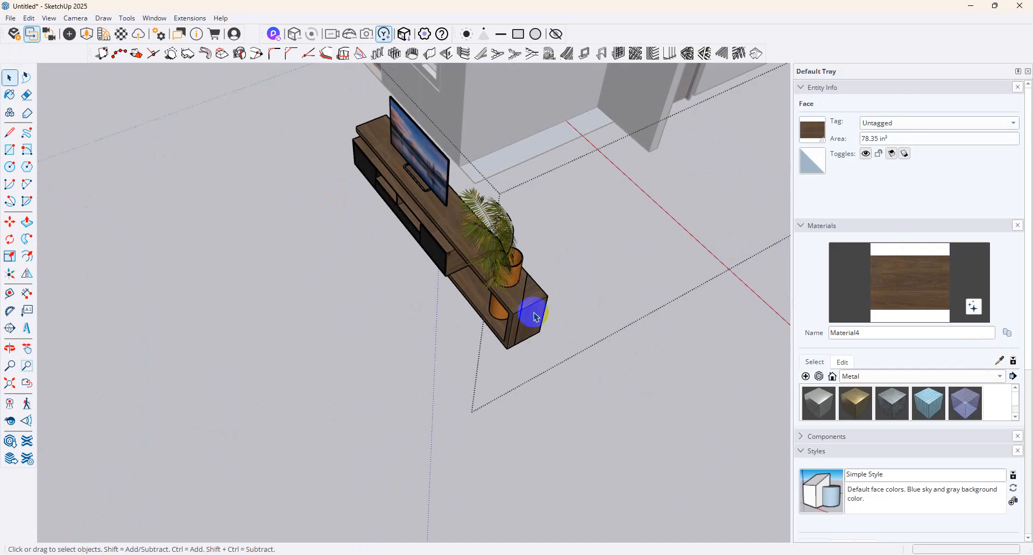
pyautogui.click(556, 387)
pyautogui.click(511, 358)
pyautogui.scroll(5, 534, 246)
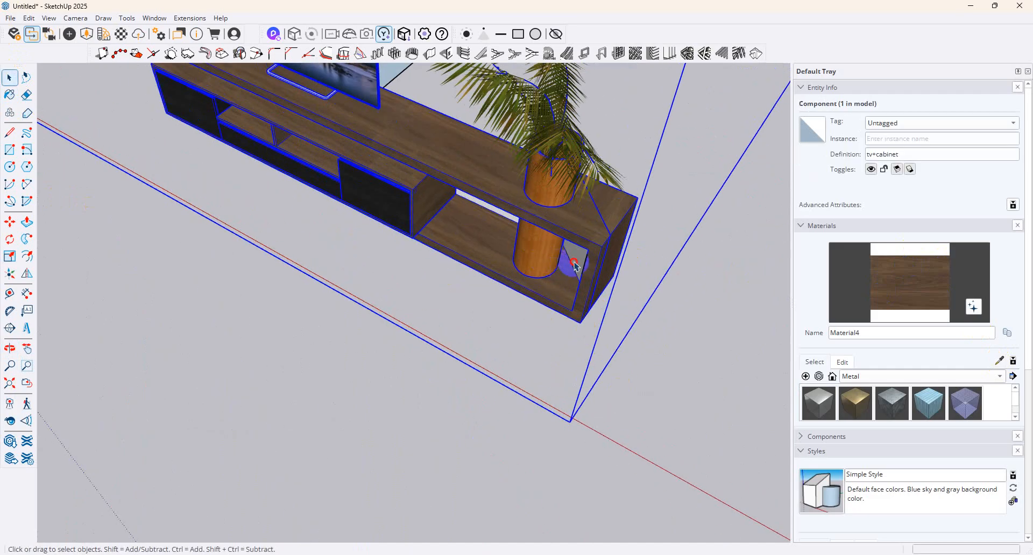
pyautogui.tripleClick(574, 263)
pyautogui.click(572, 266)
pyautogui.moveTo(572, 266); pyautogui.dragTo(595, 161, button='middle')
pyautogui.press('x')
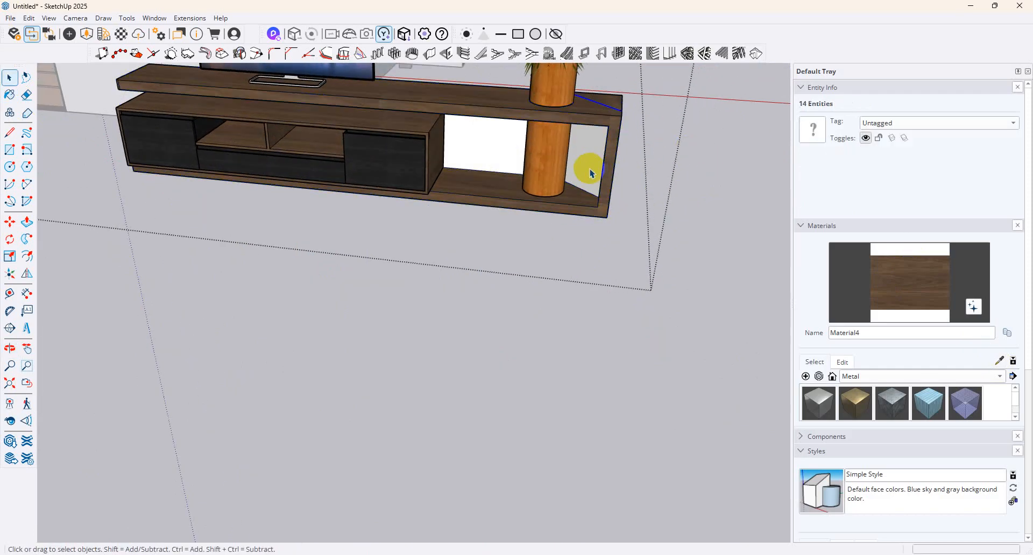
pyautogui.click(588, 173)
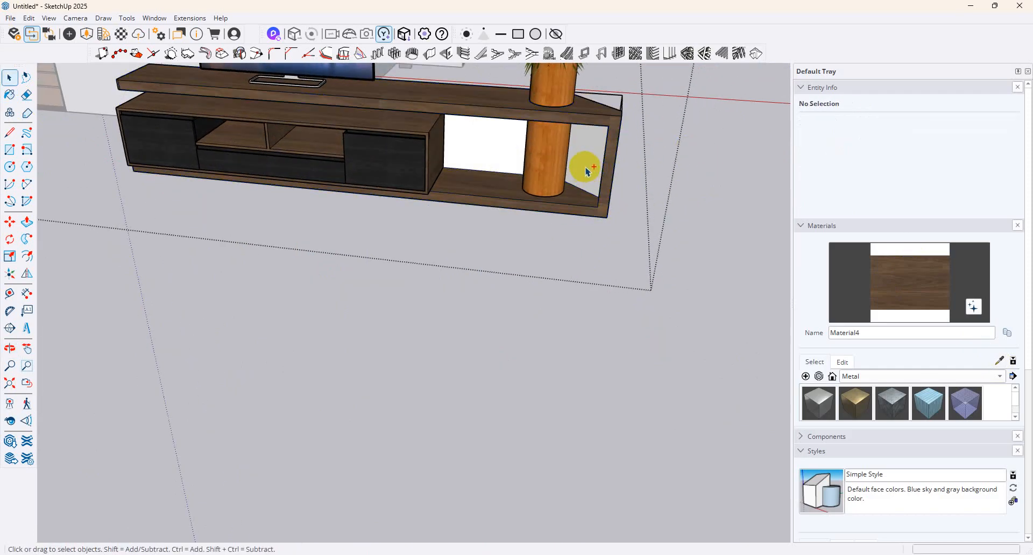
# Reopen the tv+cabinet component, delete the second TV cabinet with wall panels on the house's far side, and close the component
pyautogui.moveTo(695, 143); pyautogui.dragTo(441, 319, button='middle')
pyautogui.click(441, 319)
pyautogui.scroll(-8, 552, 350)
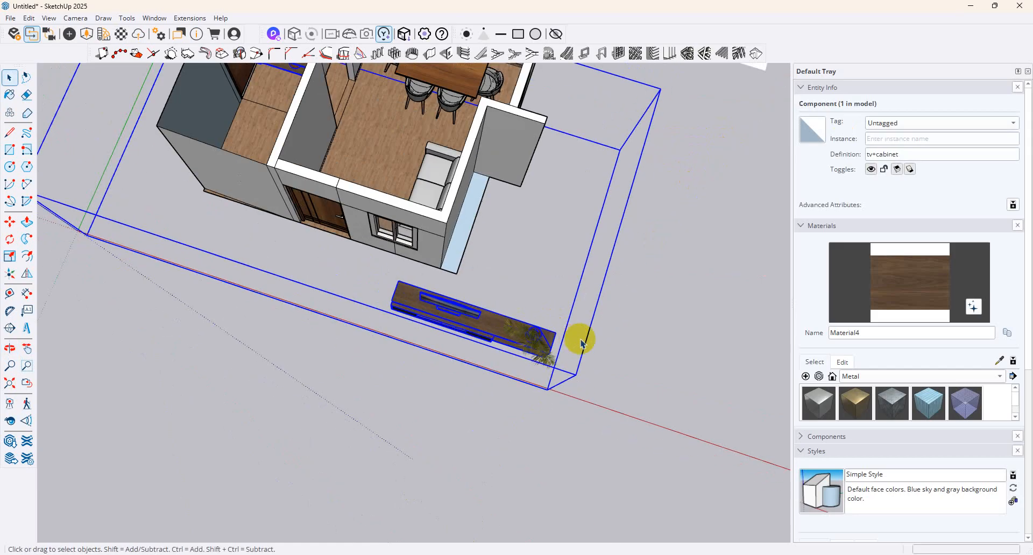
pyautogui.doubleClick(409, 171)
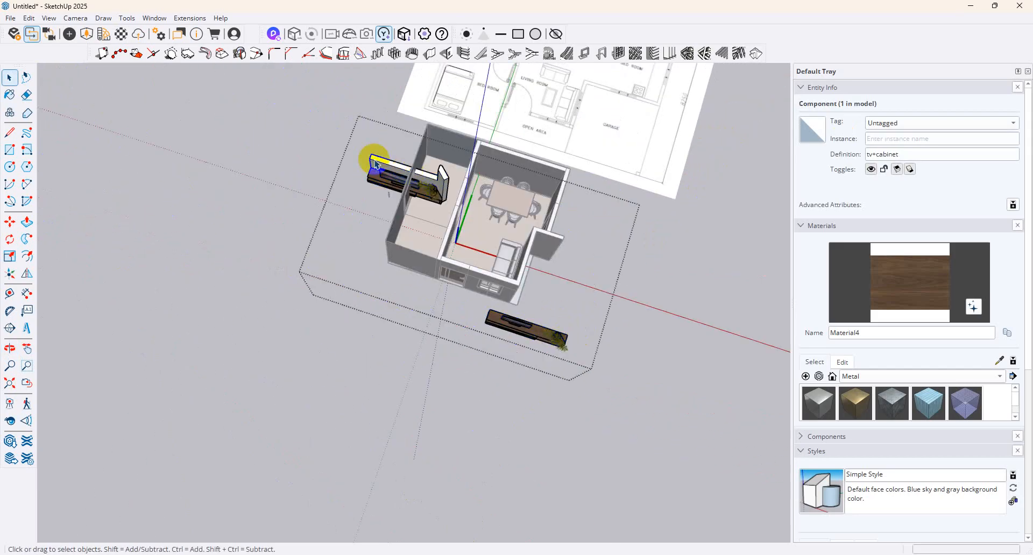
pyautogui.click(488, 148)
pyautogui.moveTo(323, 209); pyautogui.dragTo(325, 210)
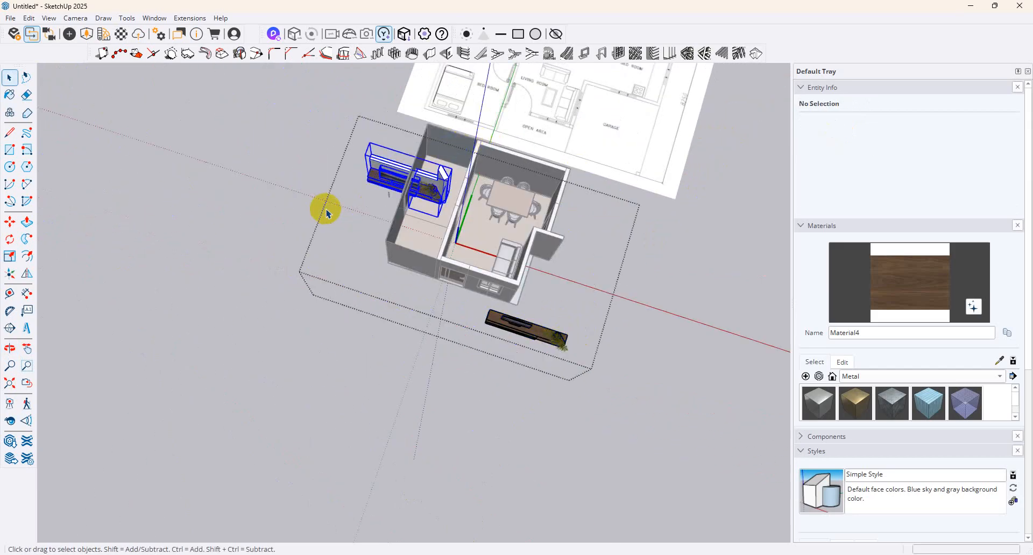
pyautogui.click(738, 287)
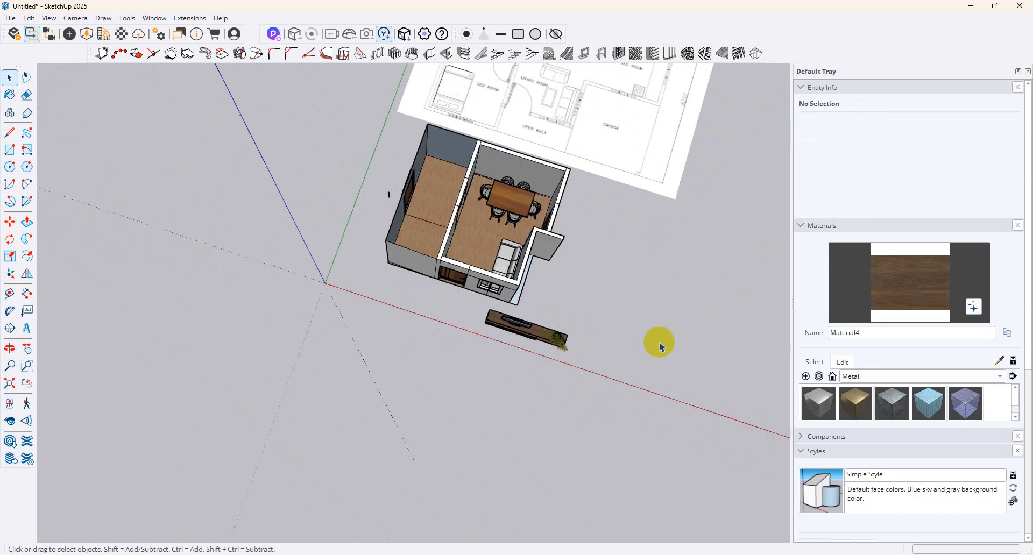
# Rotate the TV cabinet component about its vertical axis so its length runs perpendicular to the red axis
pyautogui.click(532, 335)
pyautogui.scroll(5, 533, 335)
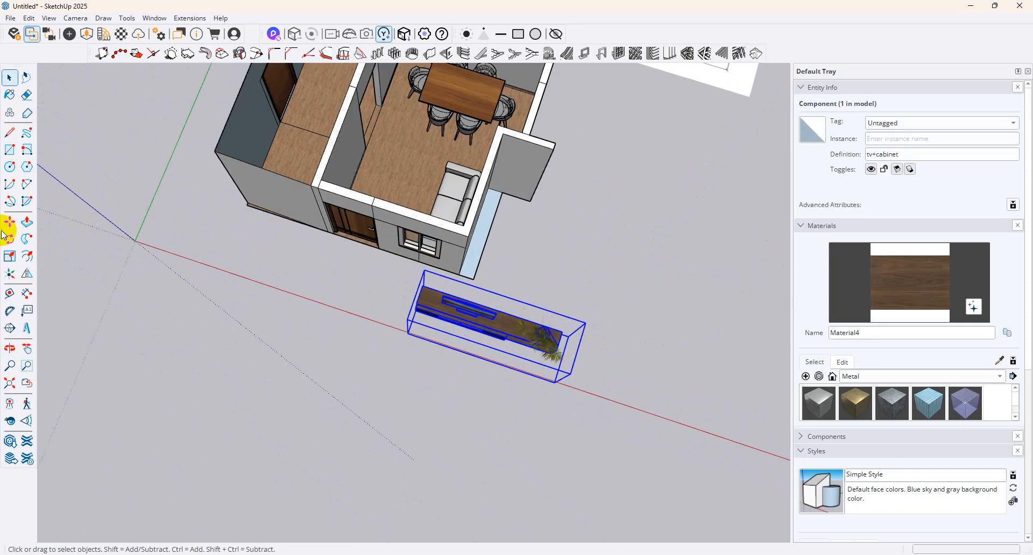
pyautogui.click(7, 225)
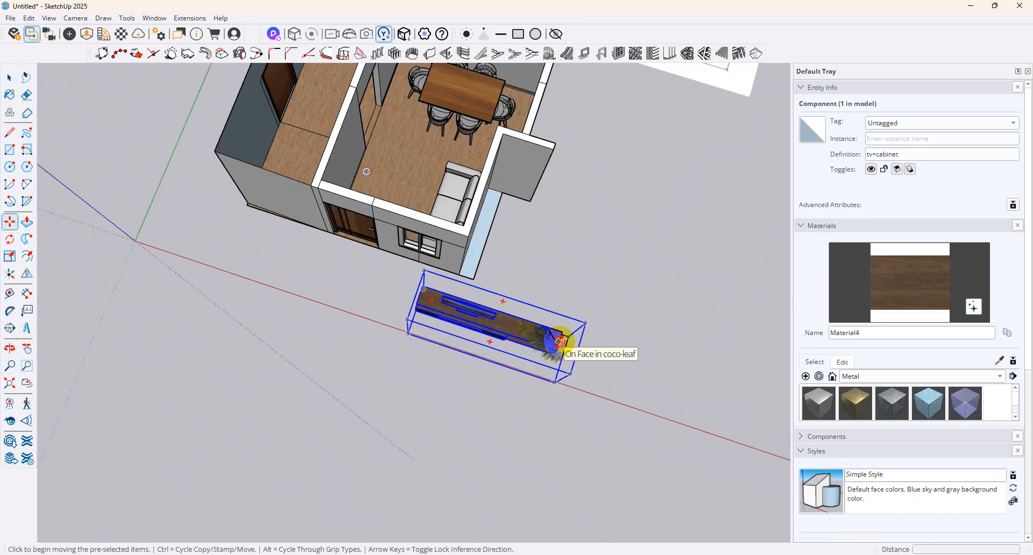
pyautogui.click(559, 341)
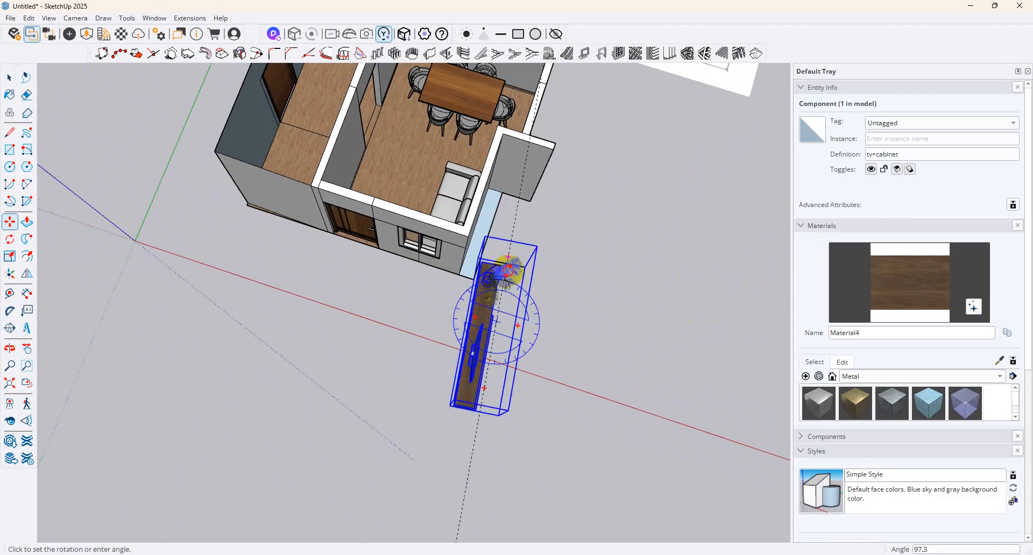
pyautogui.click(427, 434)
pyautogui.moveTo(438, 409); pyautogui.dragTo(521, 274, button='middle')
pyautogui.scroll(5, 478, 384)
pyautogui.scroll(-8, 482, 380)
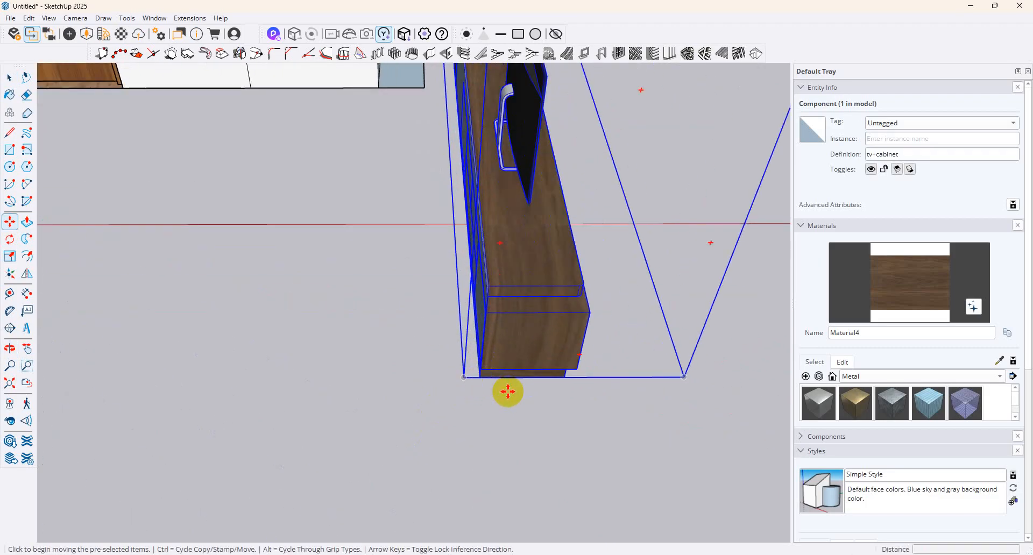
pyautogui.moveTo(393, 242); pyautogui.dragTo(329, 240, button='middle')
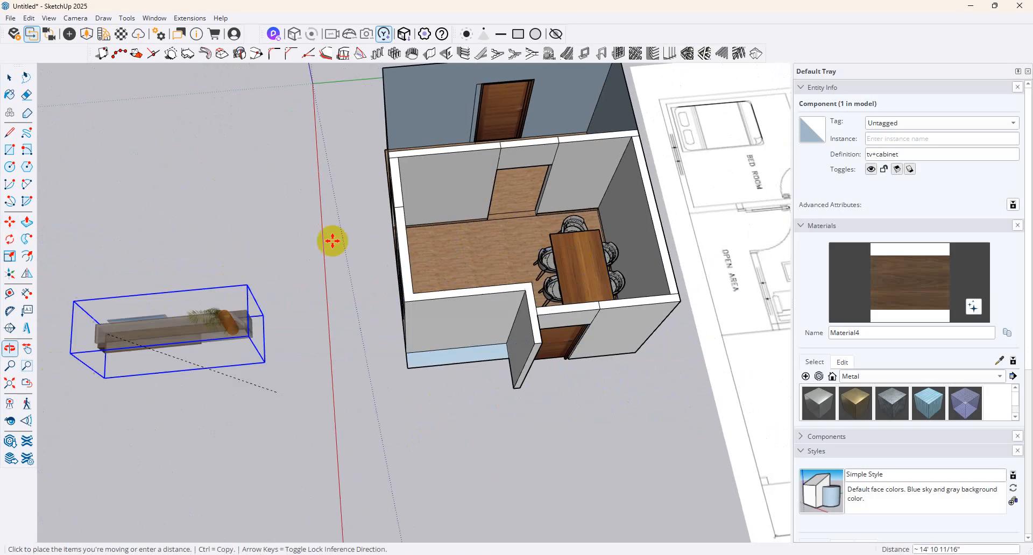
pyautogui.scroll(6, 396, 219)
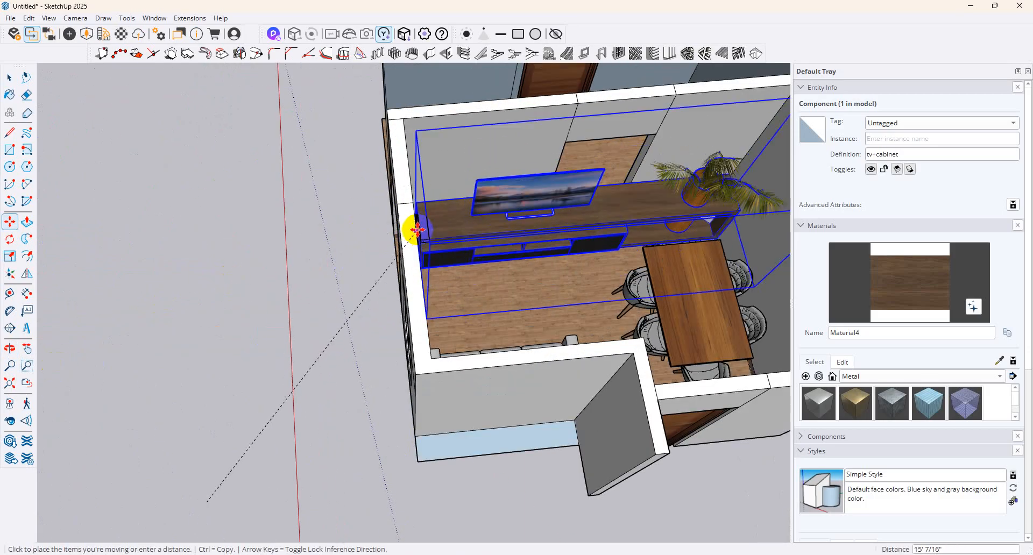
pyautogui.moveTo(429, 229); pyautogui.dragTo(264, 272, button='middle')
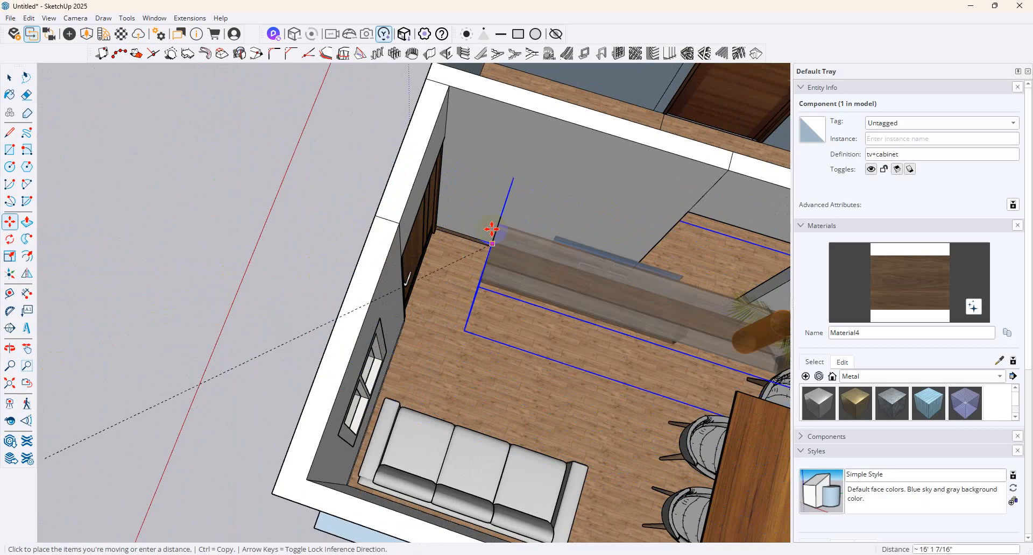
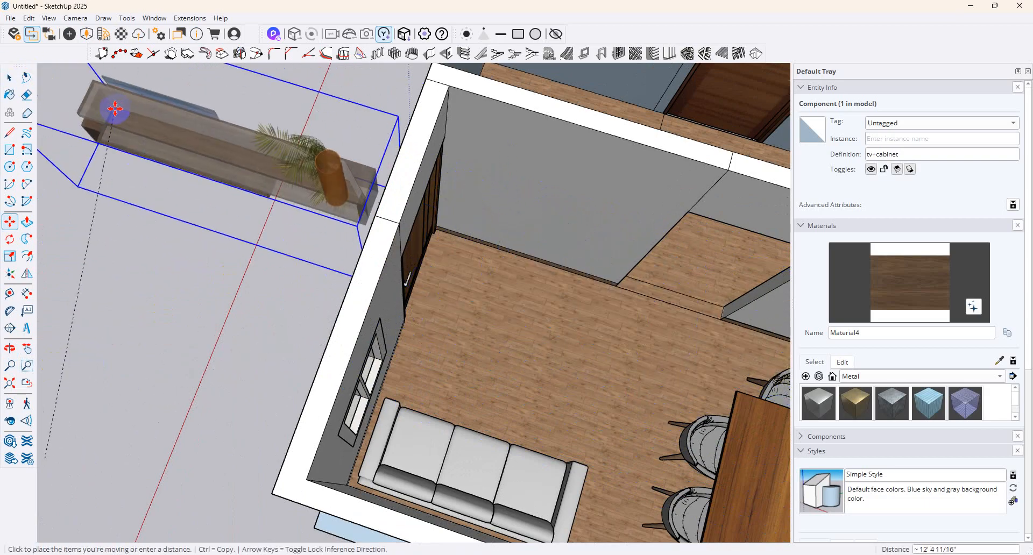
pyautogui.click(9, 77)
# Open the tv+cabinet component and select the outer wooden frame group that surrounds the TV unit
pyautogui.scroll(-4, 291, 204)
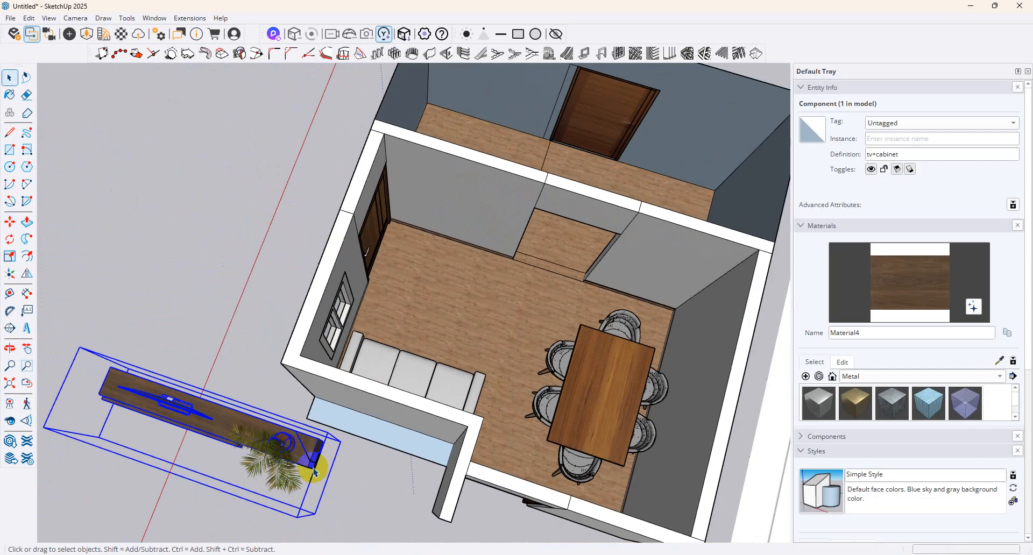
pyautogui.scroll(2, 306, 463)
pyautogui.moveTo(269, 425); pyautogui.dragTo(315, 312, button='middle')
pyautogui.doubleClick(283, 437)
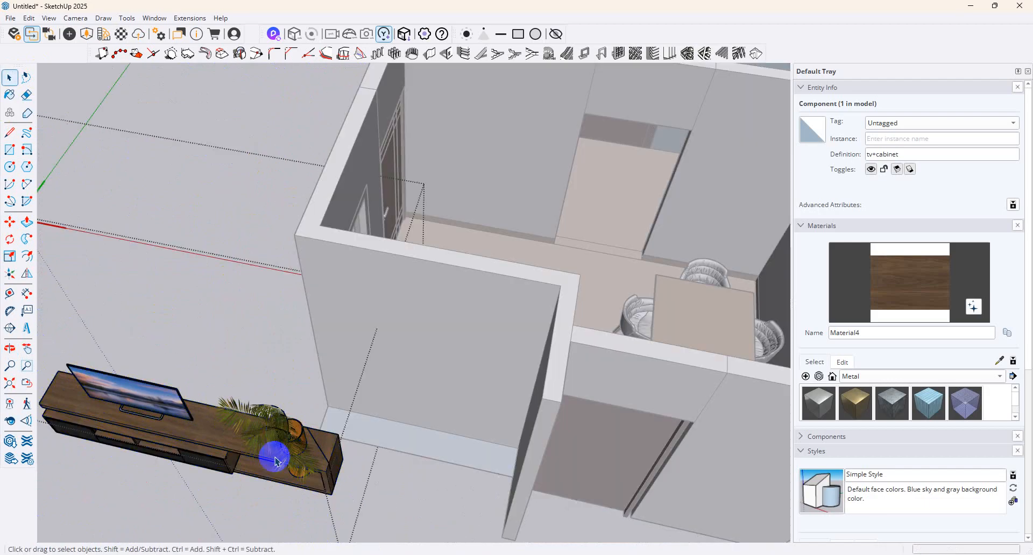
pyautogui.scroll(1, 160, 486)
pyautogui.moveTo(159, 487); pyautogui.dragTo(230, 282, button='middle')
pyautogui.scroll(3, 253, 401)
pyautogui.moveTo(268, 417); pyautogui.dragTo(281, 272, button='middle')
pyautogui.scroll(2, 362, 272)
pyautogui.click(332, 261)
pyautogui.click(9, 149)
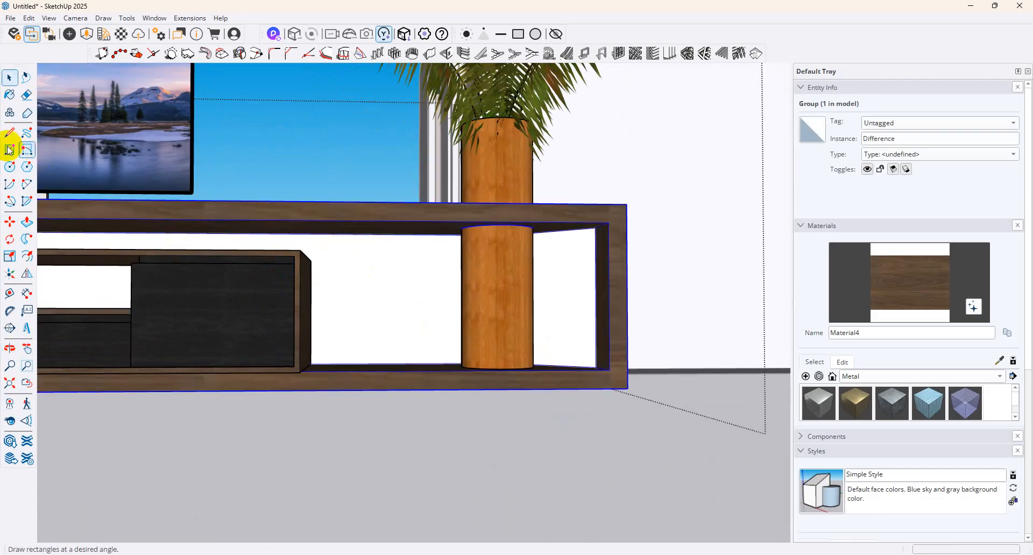
pyautogui.click(300, 250)
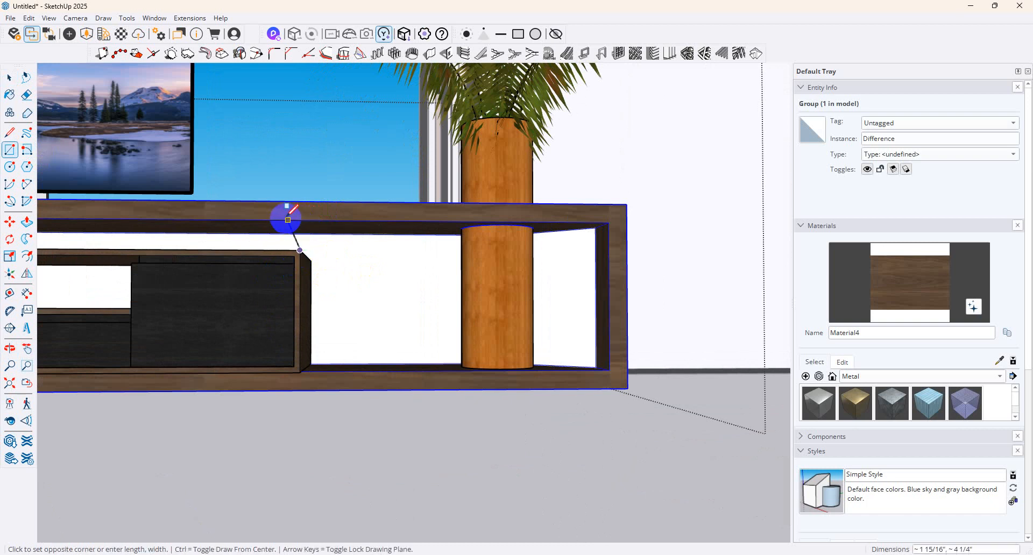
pyautogui.click(9, 132)
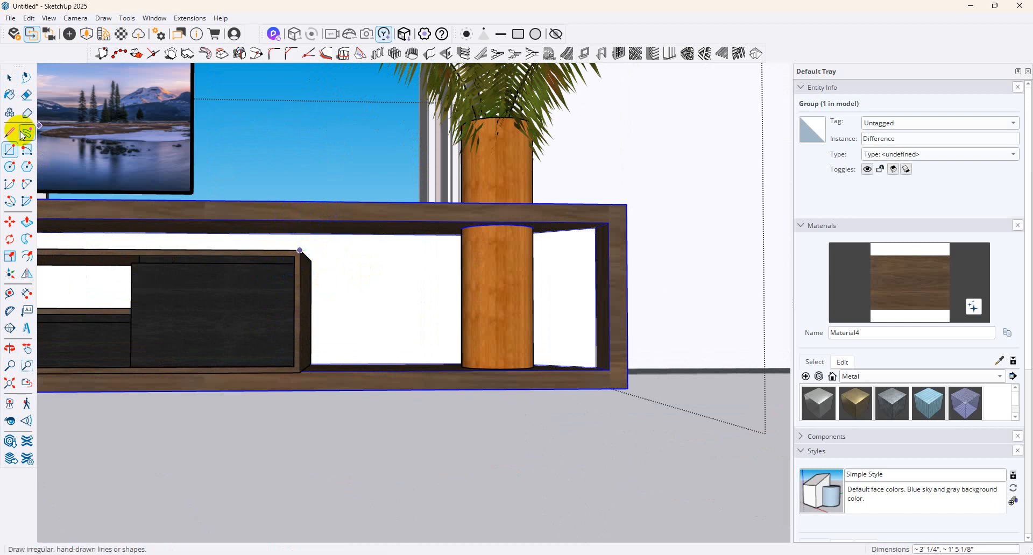
pyautogui.click(300, 249)
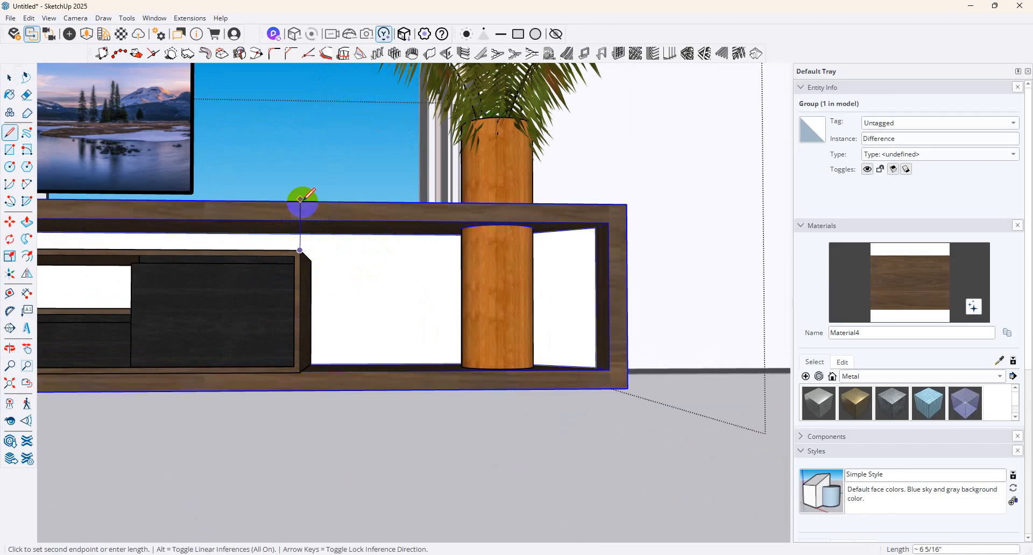
pyautogui.moveTo(292, 202); pyautogui.dragTo(322, 285, button='middle')
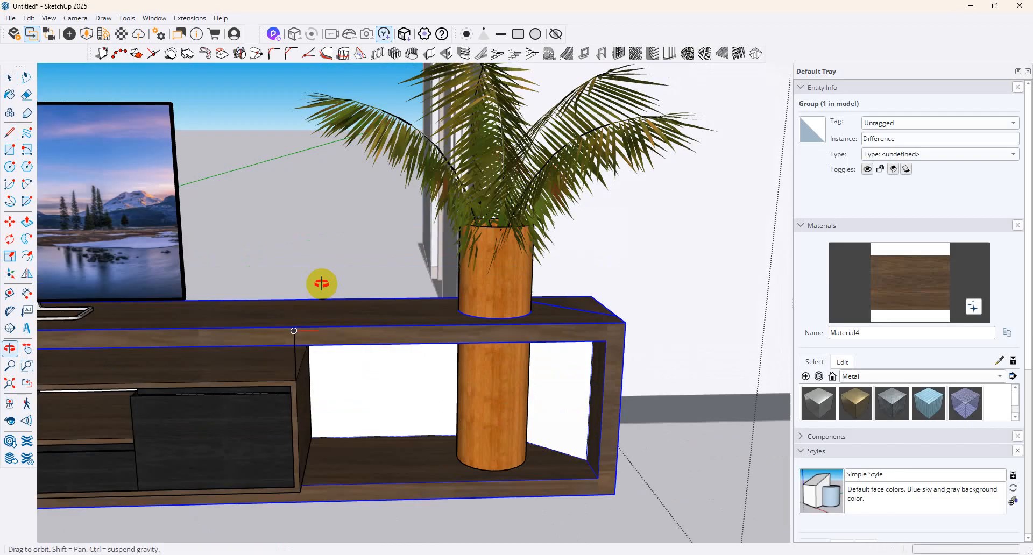
pyautogui.press('Escape')
pyautogui.scroll(2, 303, 359)
pyautogui.click(295, 387)
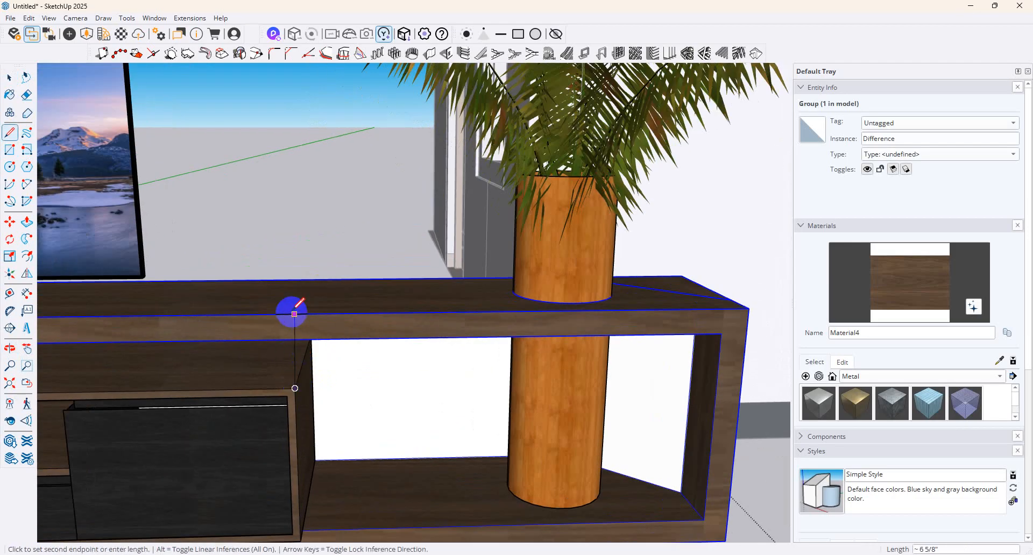
# Delete the outer wooden frame, the potted plant and its leftover palm leaf from the TV cabinet component
pyautogui.press('Delete')
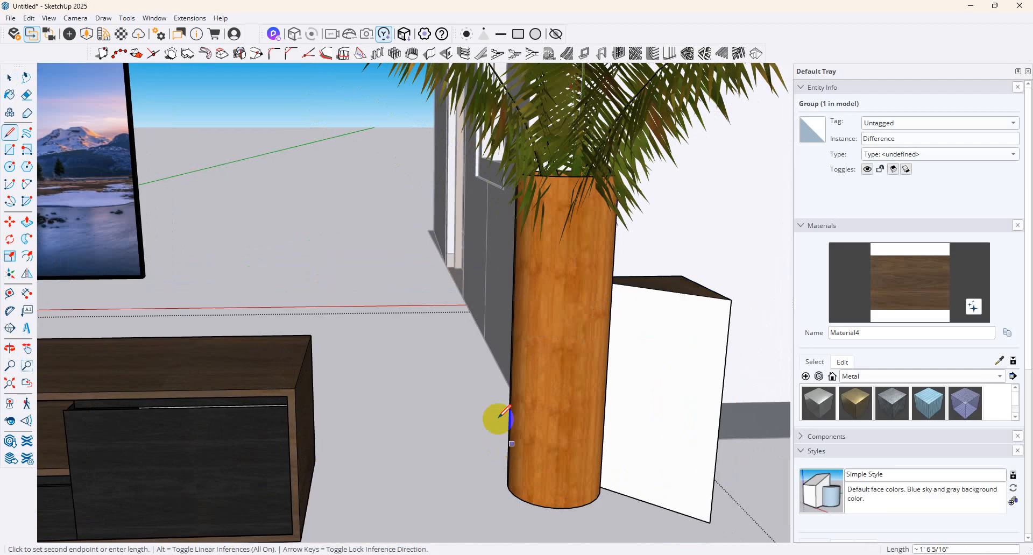
pyautogui.scroll(-5, 479, 388)
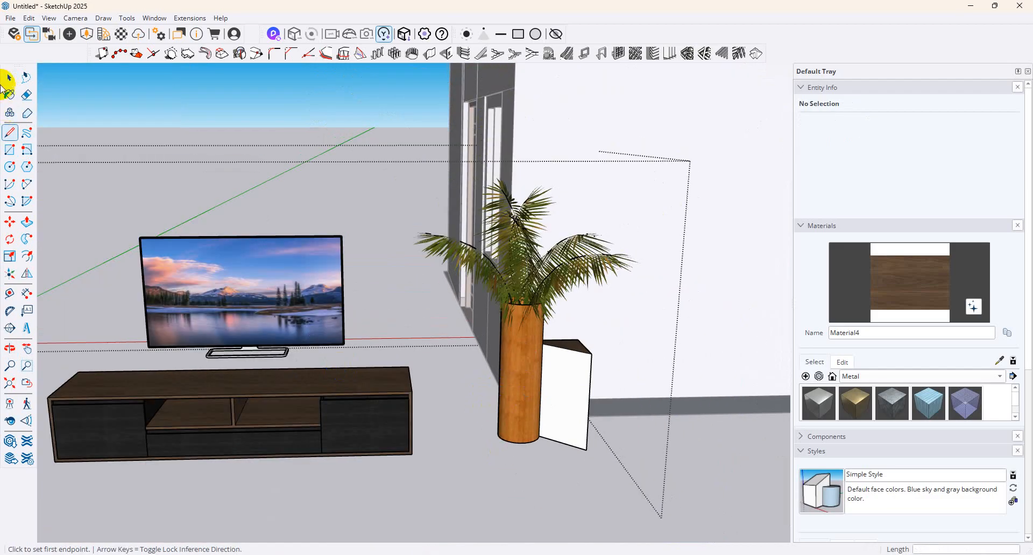
pyautogui.click(9, 77)
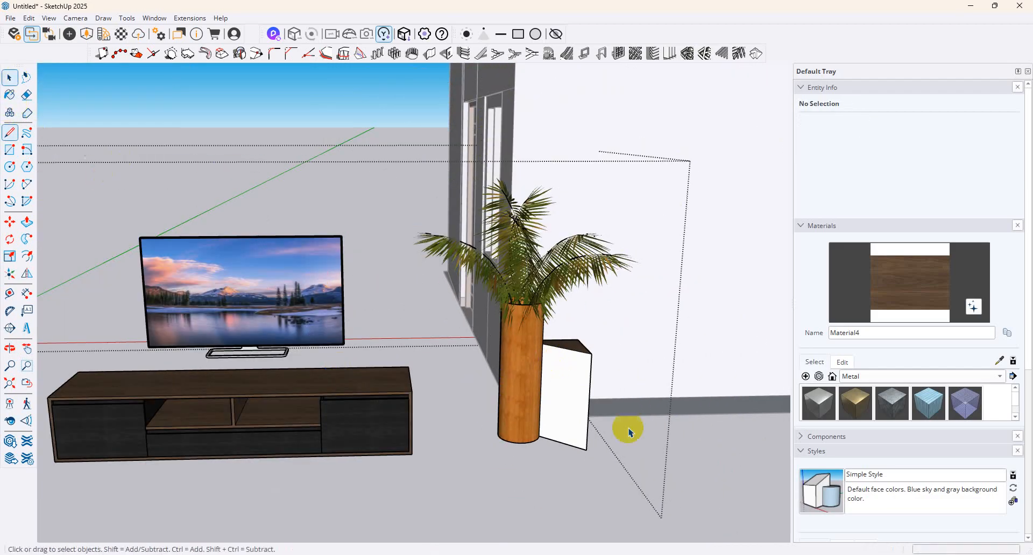
pyautogui.click(515, 377)
pyautogui.press('Delete')
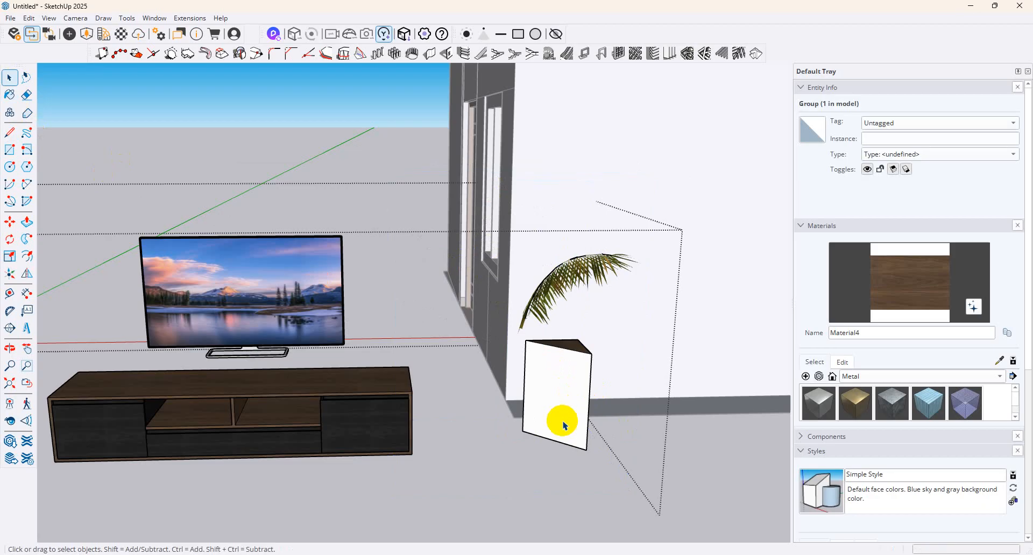
pyautogui.click(559, 291)
pyautogui.press('Delete')
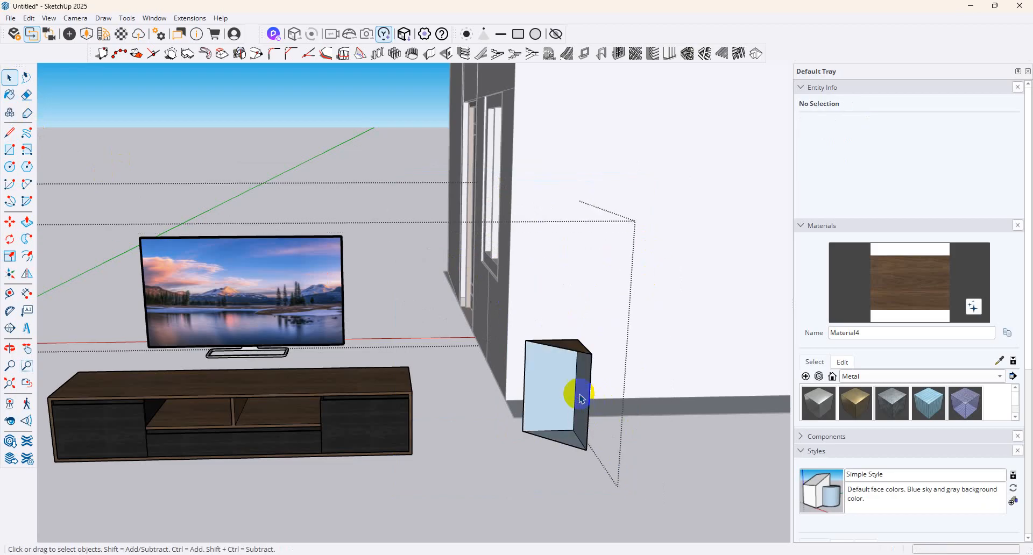
# Delete the remaining geometry of the triangular corner block and close the TV cabinet component
pyautogui.moveTo(594, 400); pyautogui.dragTo(396, 410, button='middle')
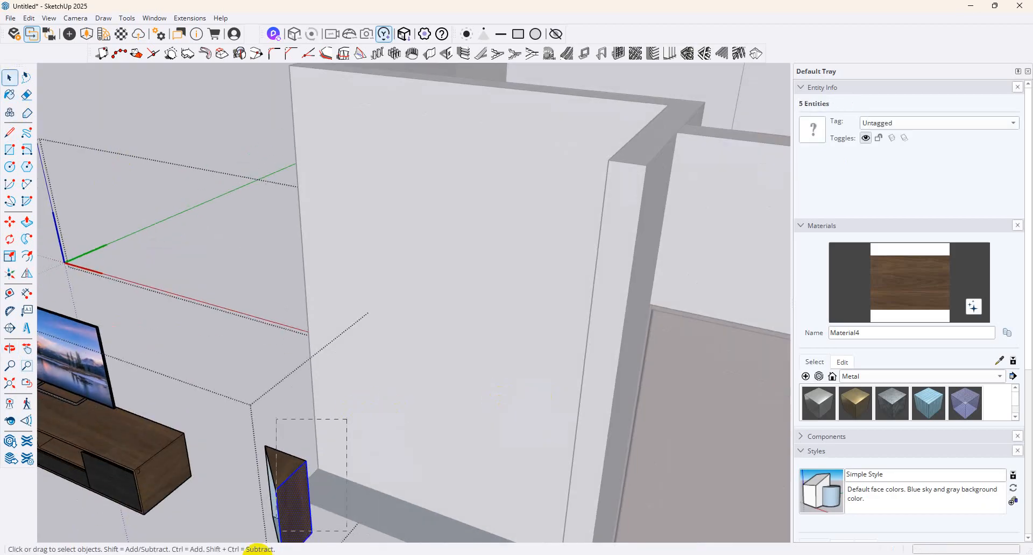
pyautogui.click(218, 277)
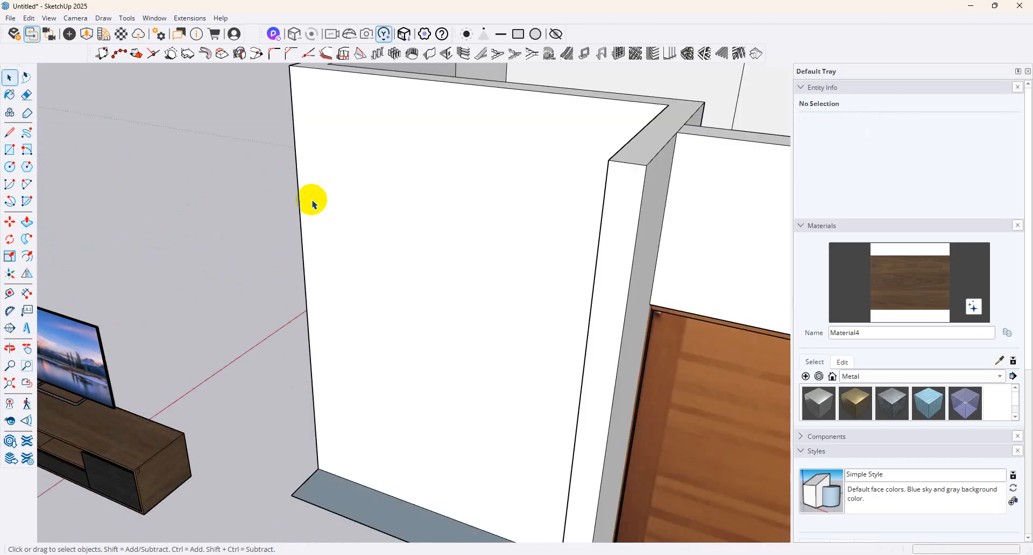
pyautogui.click(393, 284)
# Open the TV cabinet component, move the television about 5 5/8 inches toward the cabinet's front, and close the component
pyautogui.moveTo(393, 284); pyautogui.dragTo(167, 365, button='middle')
pyautogui.click(167, 366)
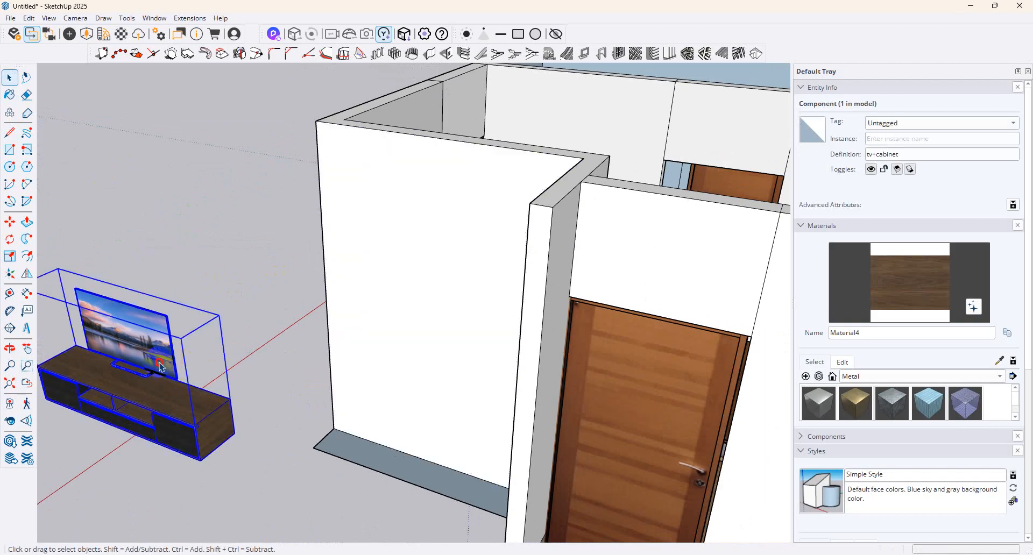
pyautogui.doubleClick(165, 368)
pyautogui.click(165, 368)
pyautogui.click(10, 222)
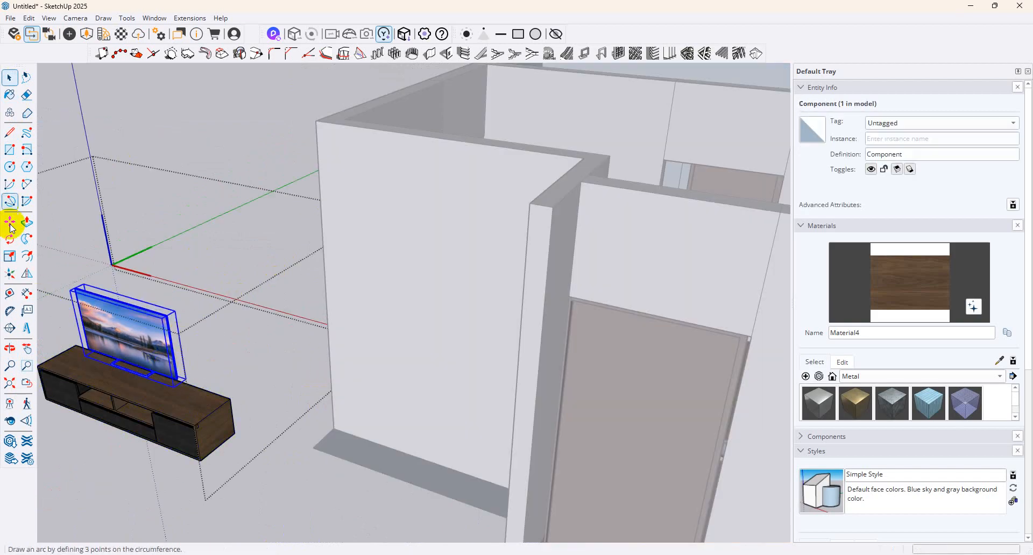
pyautogui.scroll(5, 136, 383)
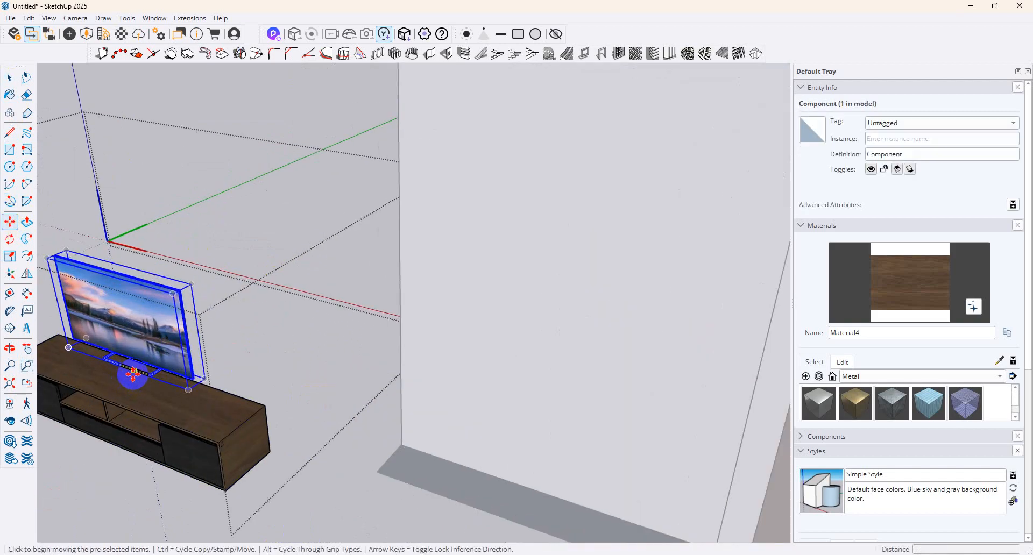
pyautogui.click(133, 370)
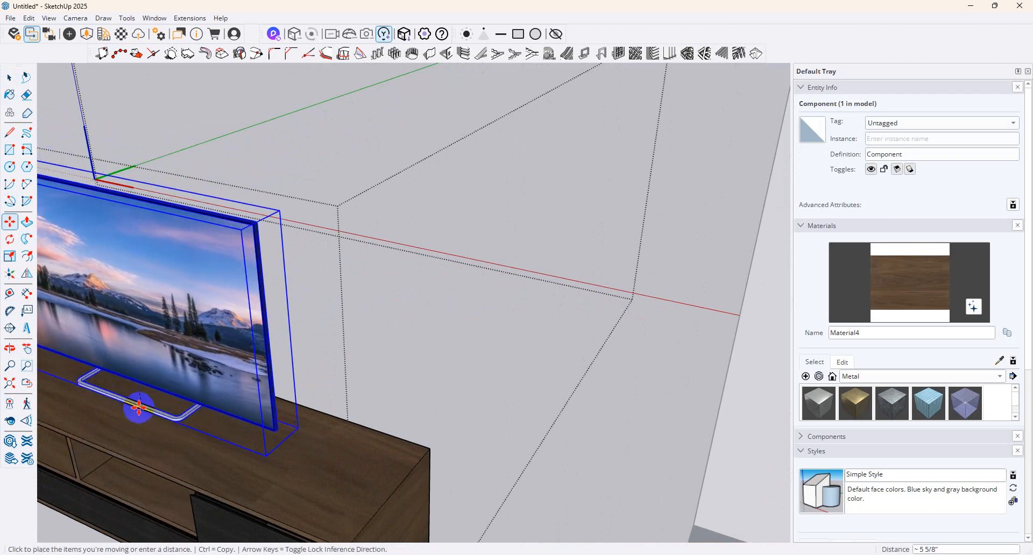
pyautogui.click(139, 409)
pyautogui.scroll(-4, 491, 426)
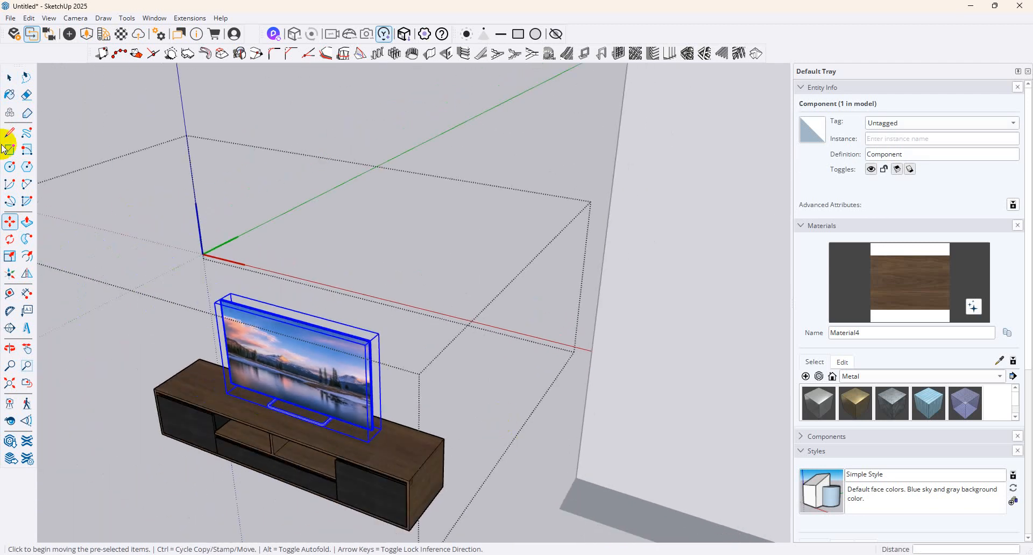
pyautogui.click(10, 79)
pyautogui.click(234, 100)
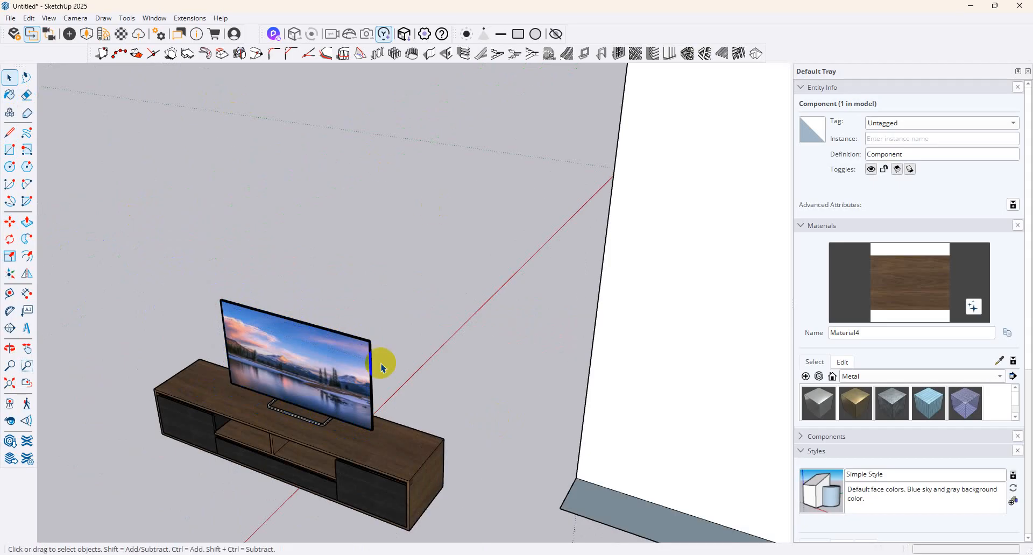
# Move the TV cabinet about 14 ft 8 in into the living room, against the wall opposite the sofa beside the entrance door
pyautogui.click(366, 431)
pyautogui.moveTo(407, 437); pyautogui.dragTo(469, 442, button='middle')
pyautogui.scroll(-4, 494, 422)
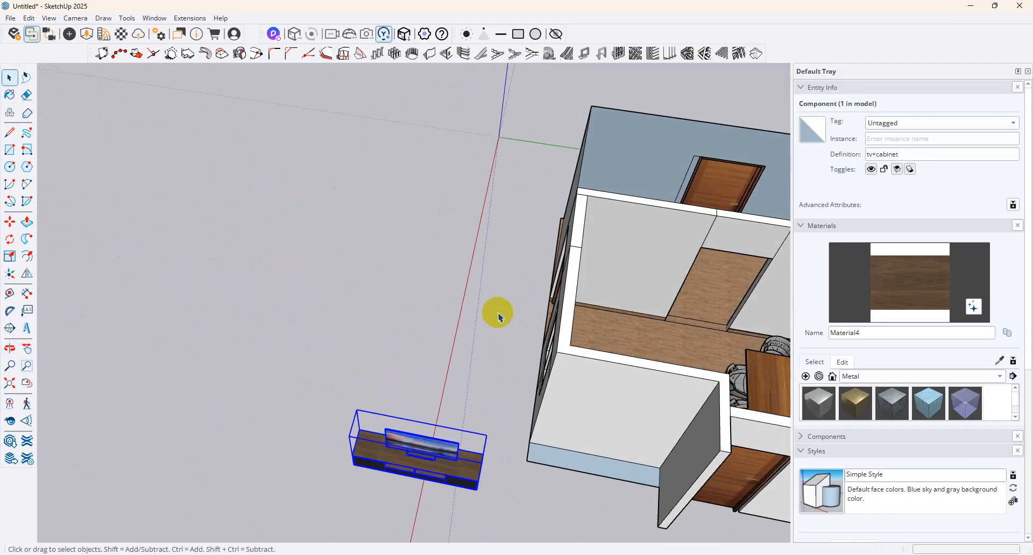
pyautogui.click(6, 224)
pyautogui.moveTo(425, 347); pyautogui.dragTo(393, 456, button='middle')
pyautogui.click(381, 450)
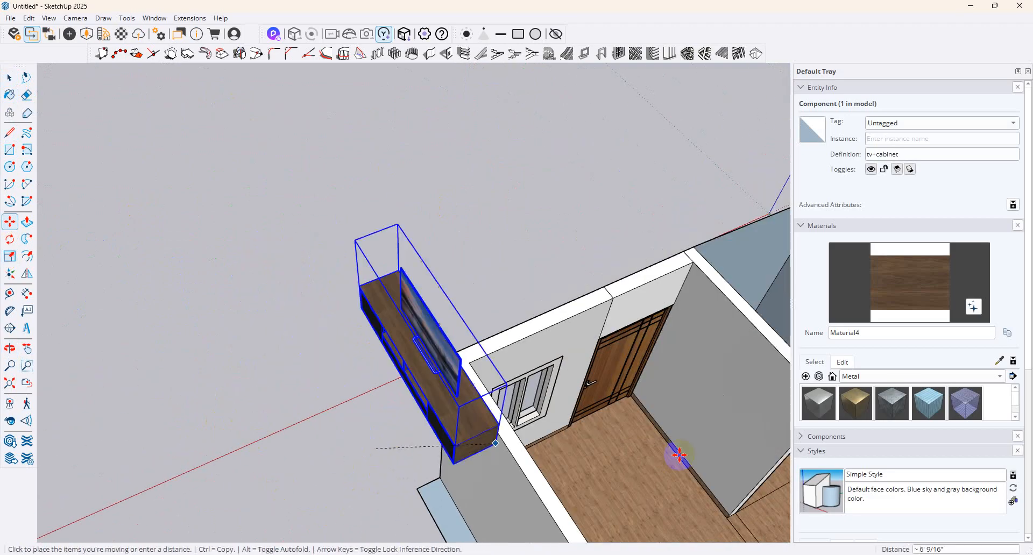
pyautogui.click(657, 464)
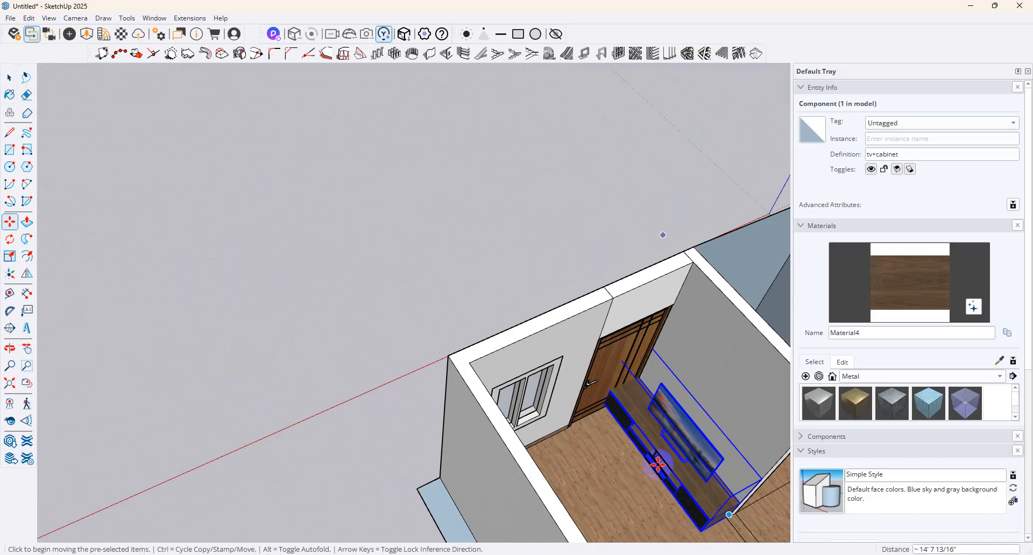
pyautogui.moveTo(657, 464); pyautogui.dragTo(237, 231, button='middle')
# Open the TV cabinet component and delete the cabinet group beneath the television
pyautogui.click(10, 79)
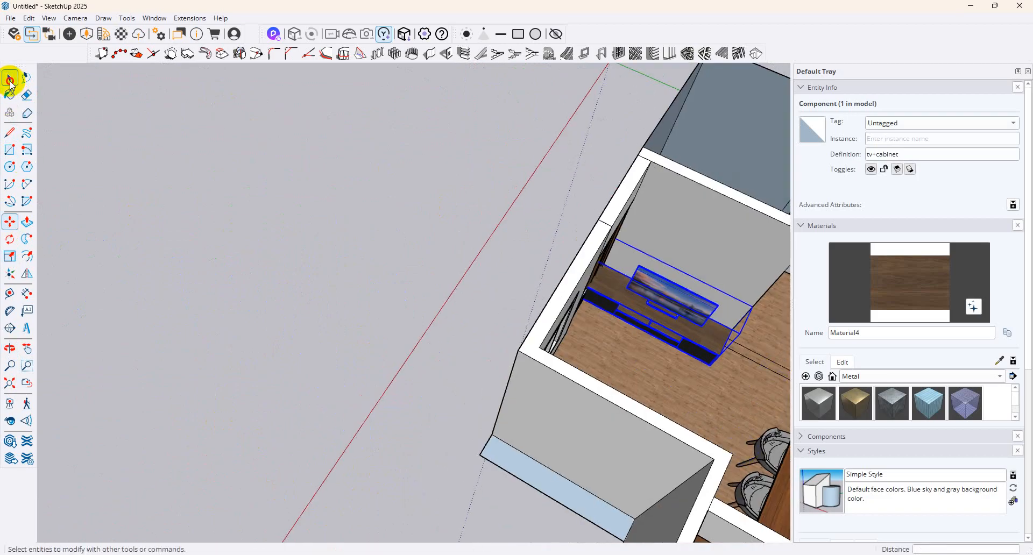
pyautogui.click(635, 318)
pyautogui.moveTo(638, 322); pyautogui.dragTo(592, 406, button='middle')
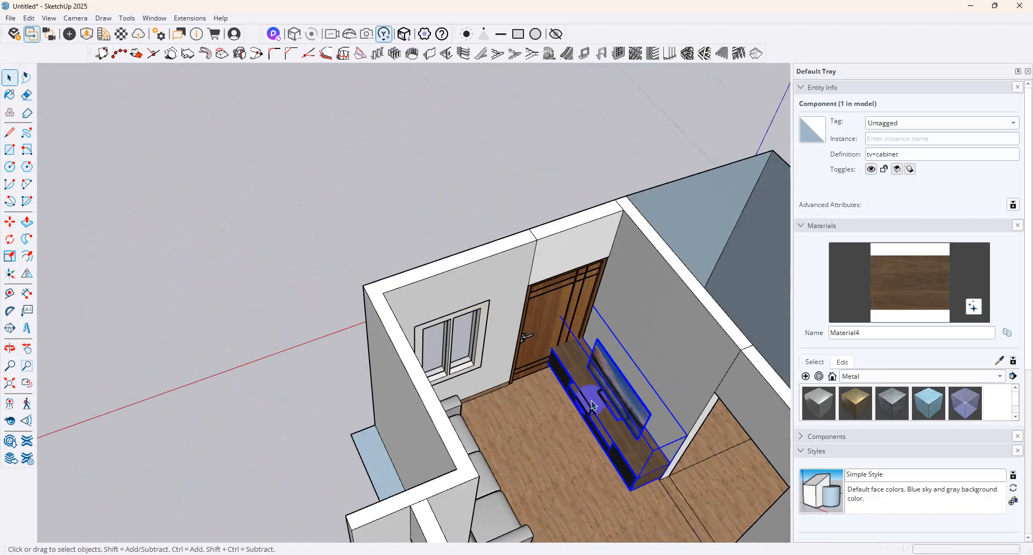
pyautogui.doubleClick(630, 399)
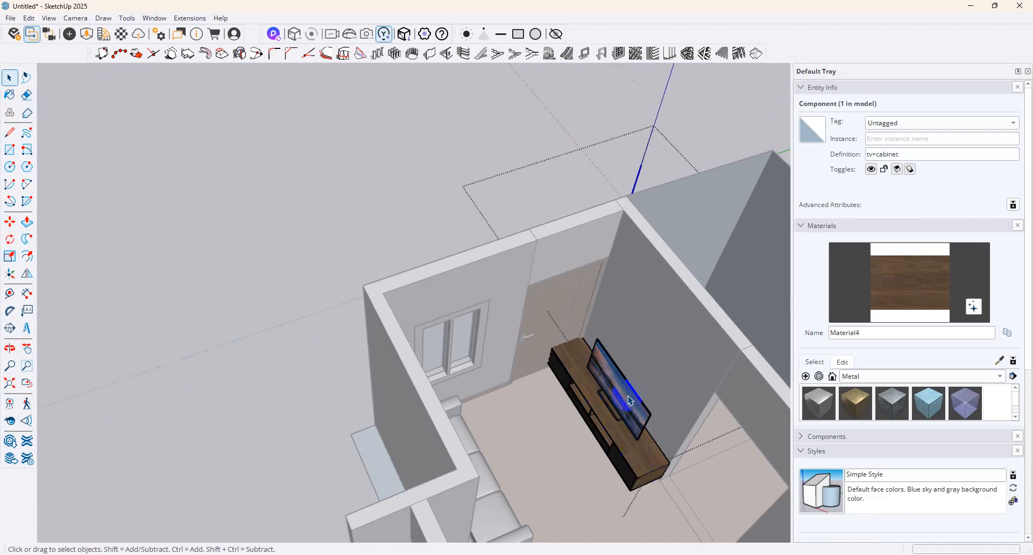
pyautogui.click(592, 436)
pyautogui.scroll(5, 592, 437)
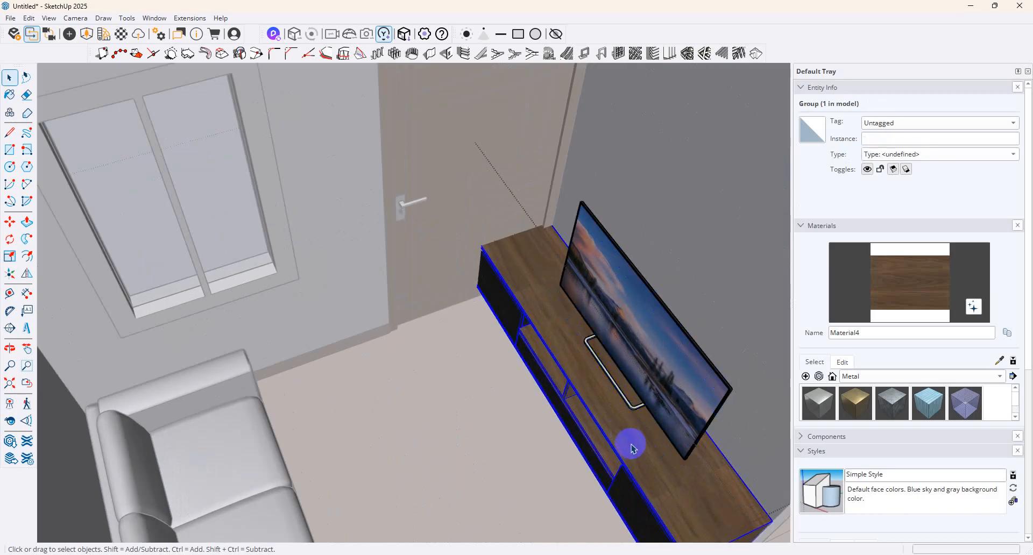
pyautogui.press('Delete')
# Inspect the television's stand inside its nested component, try deleting the selected part, and undo the deletion
pyautogui.doubleClick(630, 405)
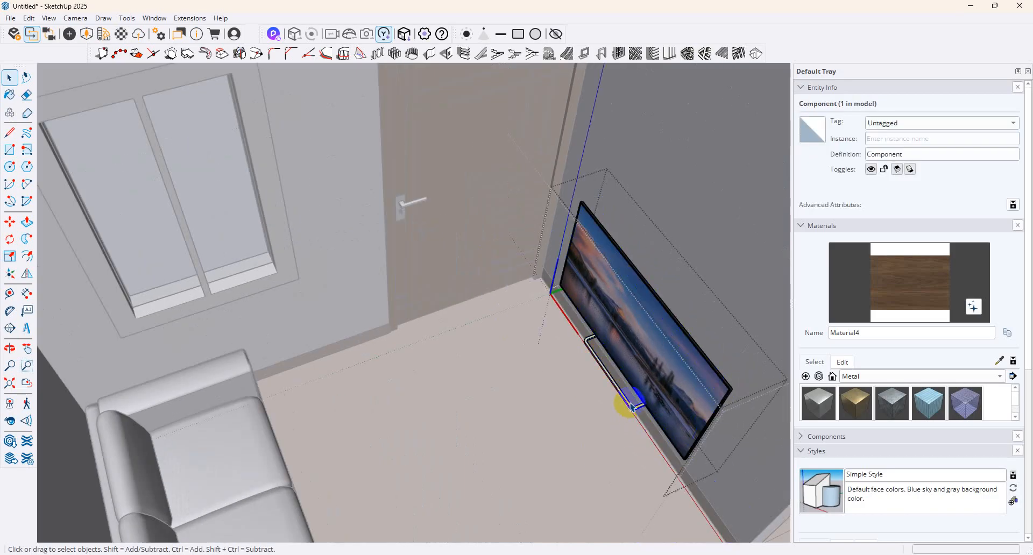
pyautogui.click(631, 407)
pyautogui.doubleClick(628, 407)
pyautogui.click(626, 408)
pyautogui.moveTo(627, 407); pyautogui.dragTo(700, 358, button='middle')
pyautogui.scroll(5, 715, 353)
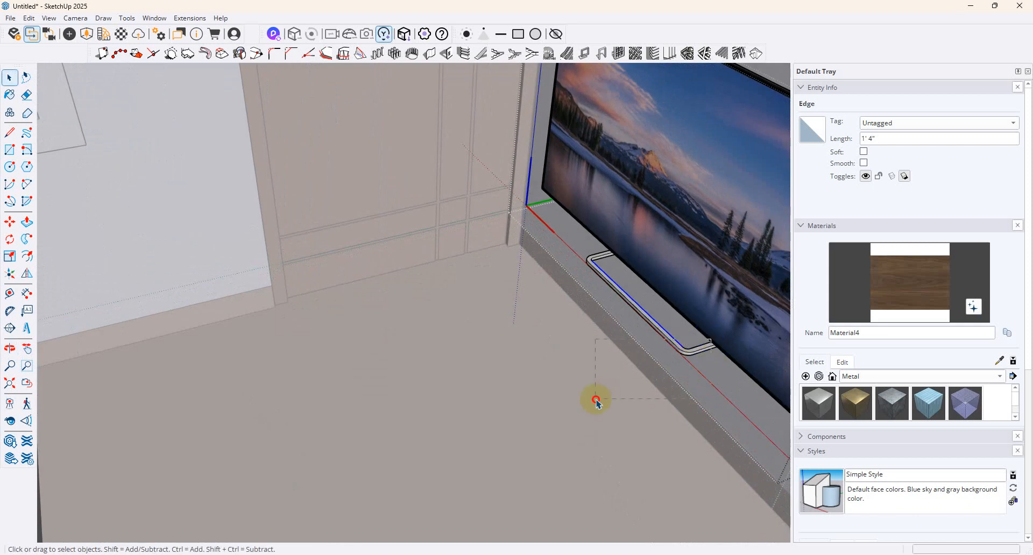
pyautogui.click(596, 401)
pyautogui.click(688, 344)
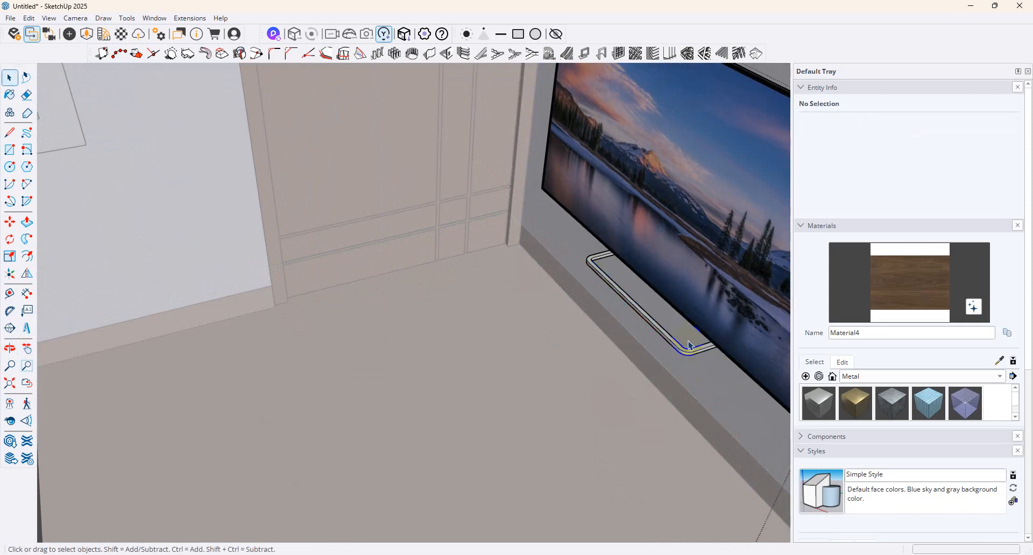
pyautogui.click(635, 382)
pyautogui.press('Delete')
pyautogui.hotkey('ctrl', 'z')
# Open the television's nested component for editing and select the stand's connected geometry
pyautogui.doubleClick(689, 353)
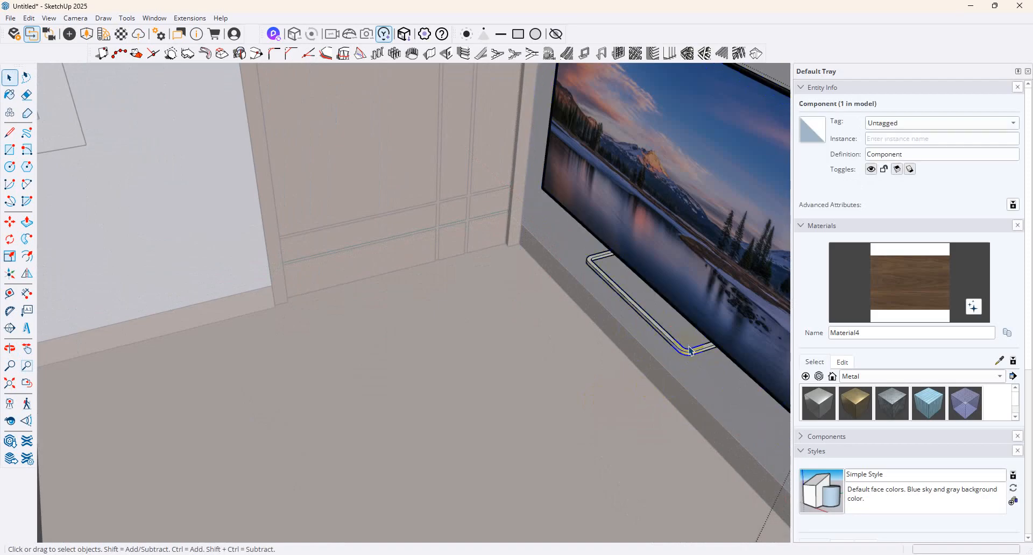
pyautogui.click(688, 353)
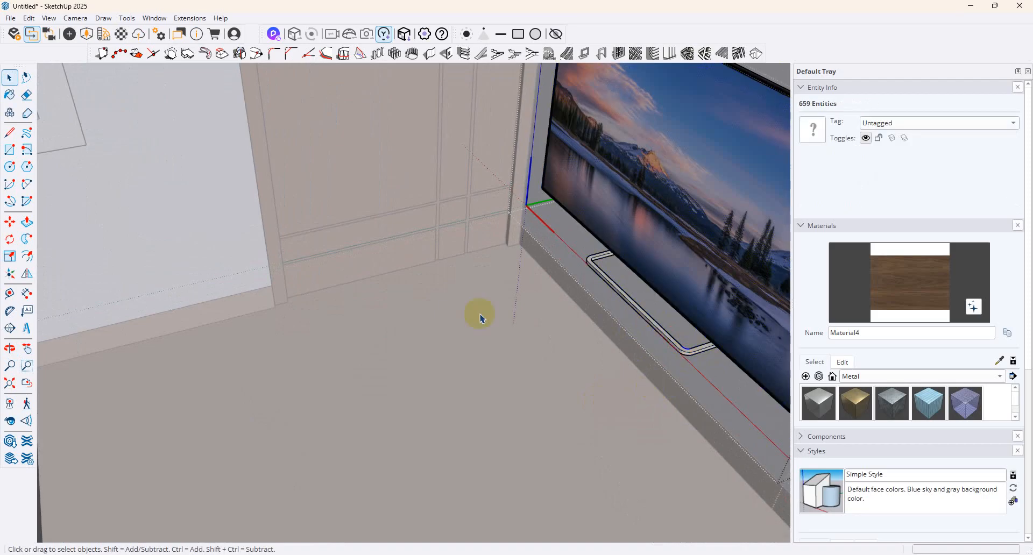
# Try to Push/Pull the upper surface of the television's stand
pyautogui.click(27, 221)
pyautogui.scroll(4, 683, 303)
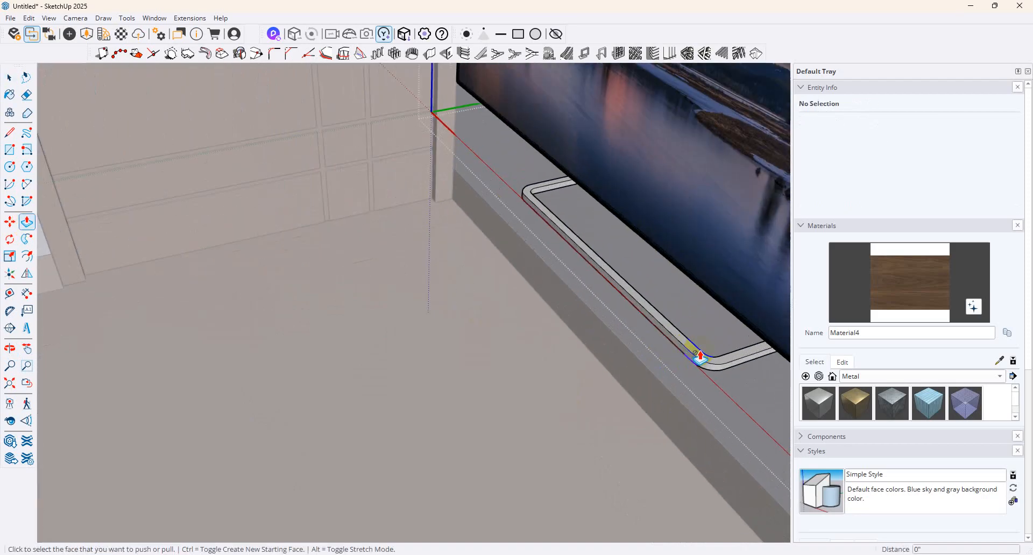
pyautogui.click(9, 78)
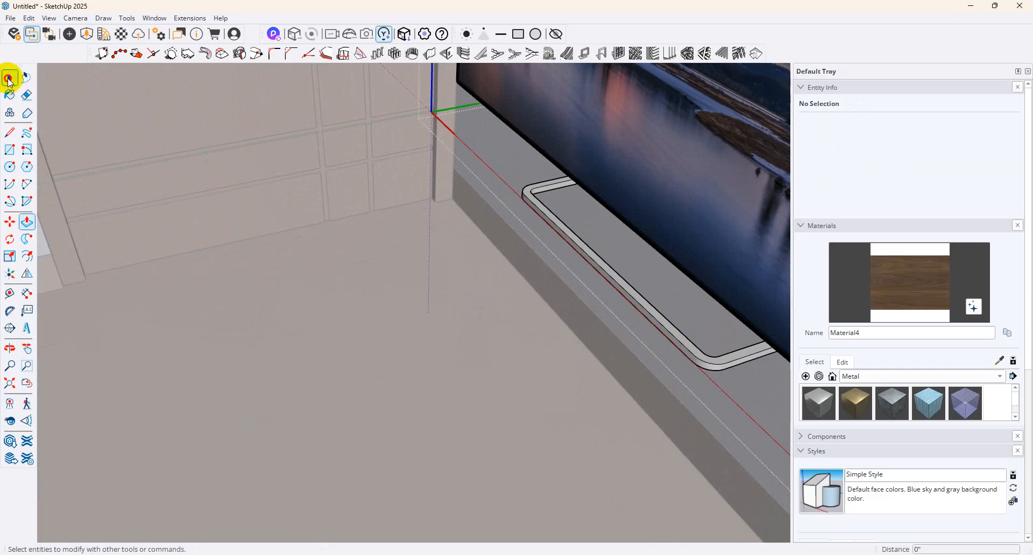
pyautogui.click(672, 329)
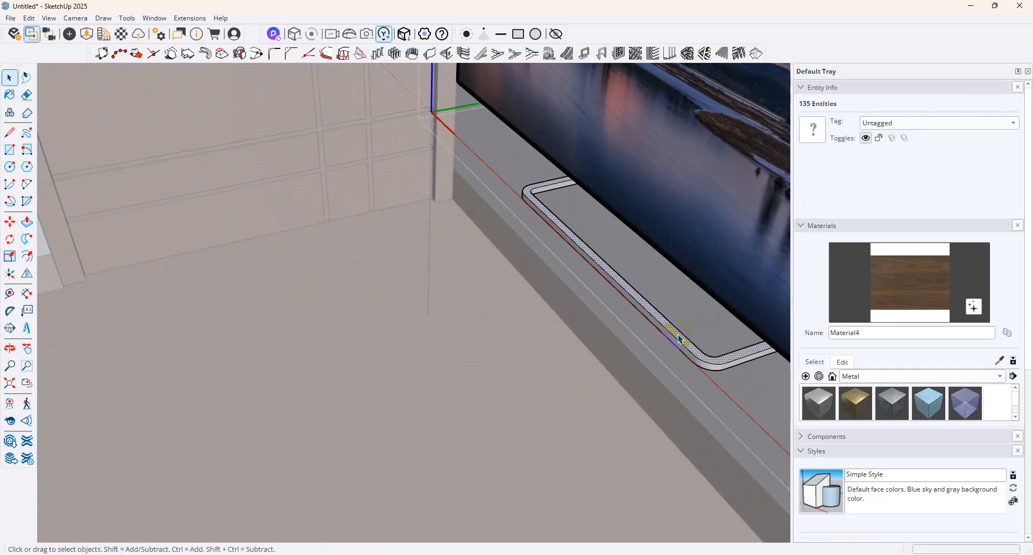
pyautogui.click(27, 221)
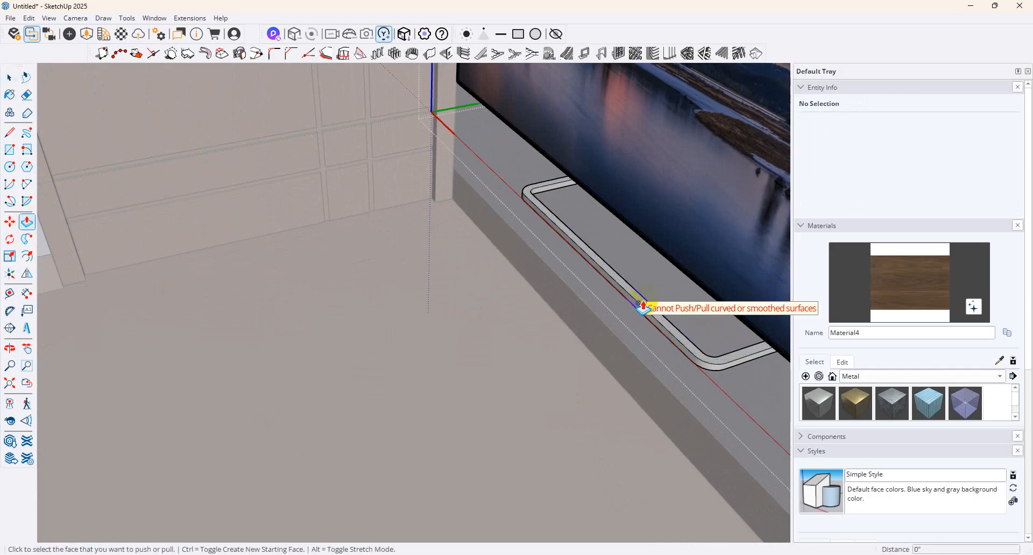
pyautogui.click(9, 78)
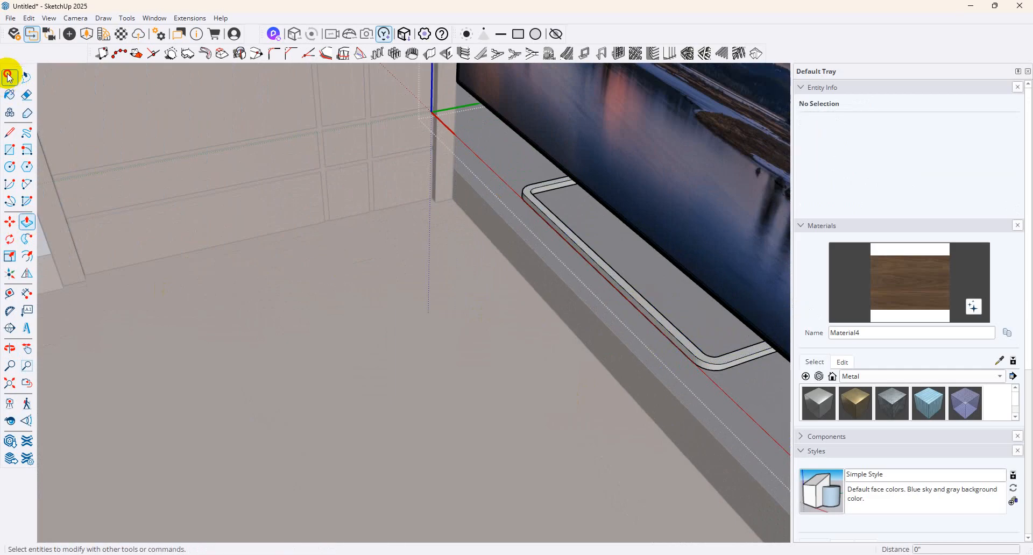
pyautogui.click(613, 278)
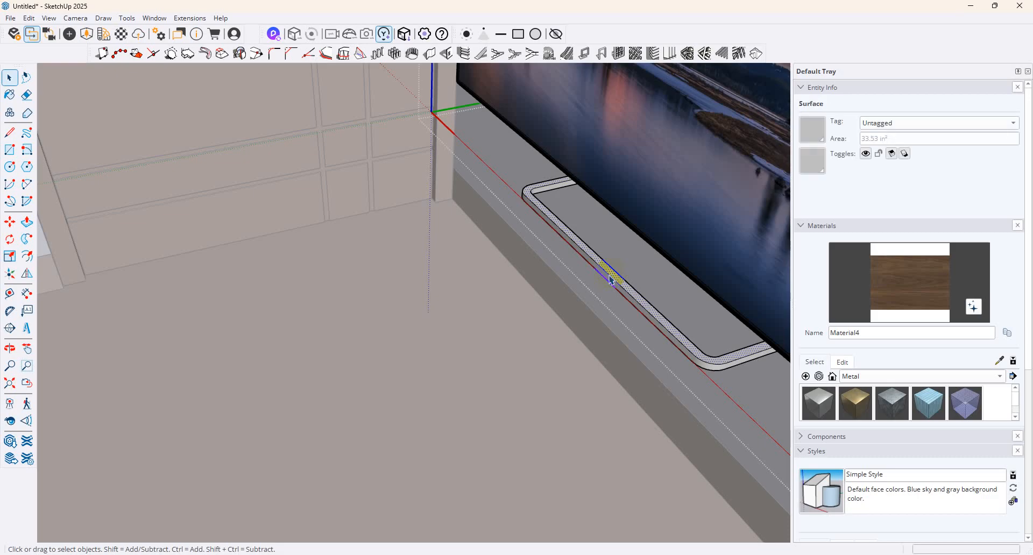
pyautogui.click(27, 239)
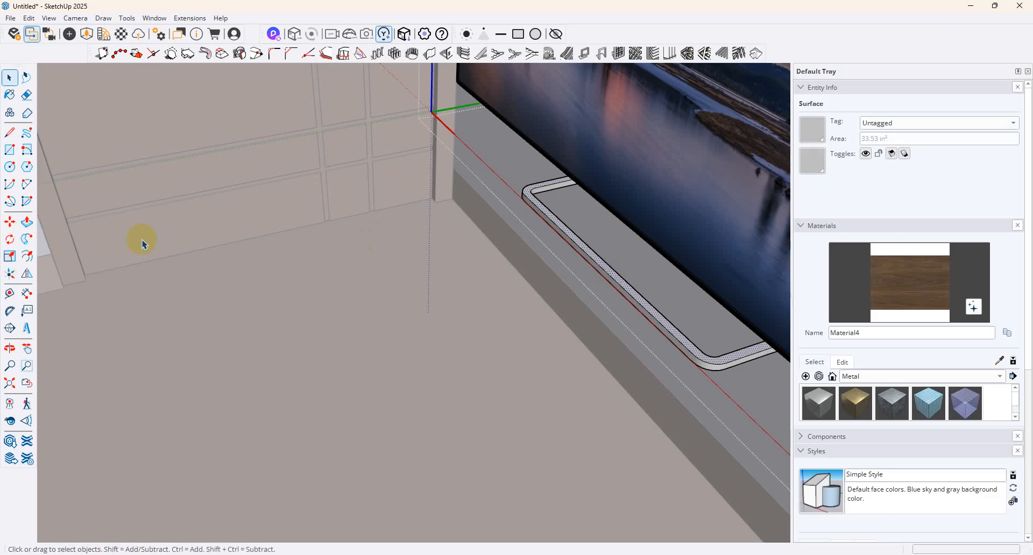
pyautogui.click(27, 221)
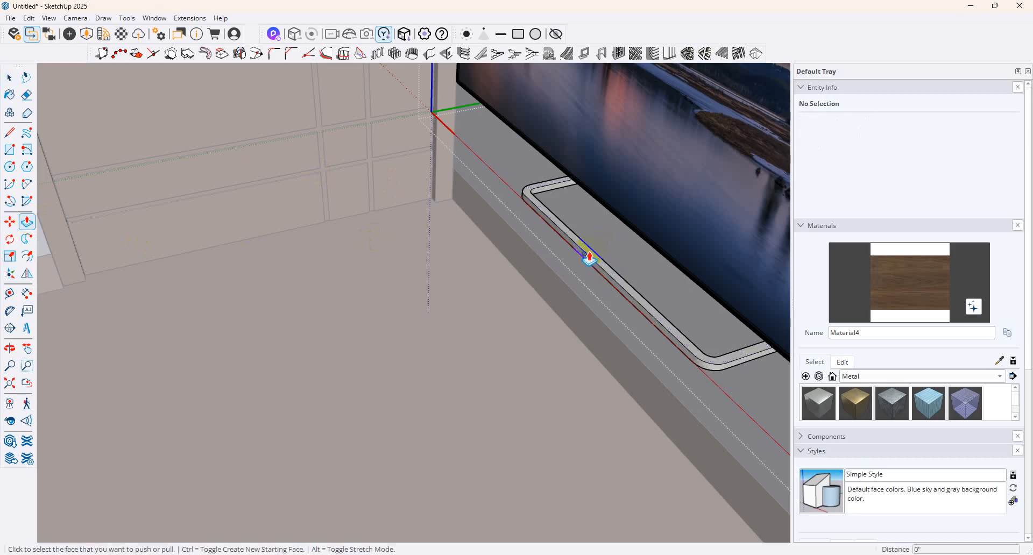
# Select all connected geometry of the television's stand, delete it, and close the component
pyautogui.moveTo(611, 281); pyautogui.dragTo(497, 156, button='middle')
pyautogui.press('space')
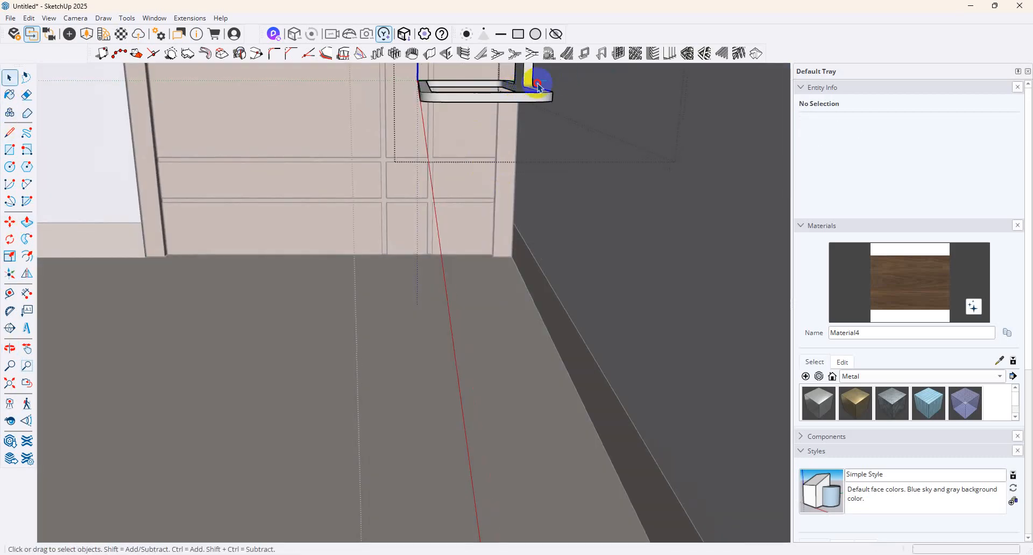
pyautogui.click(538, 84)
pyautogui.hotkey('ctrl', 'a')
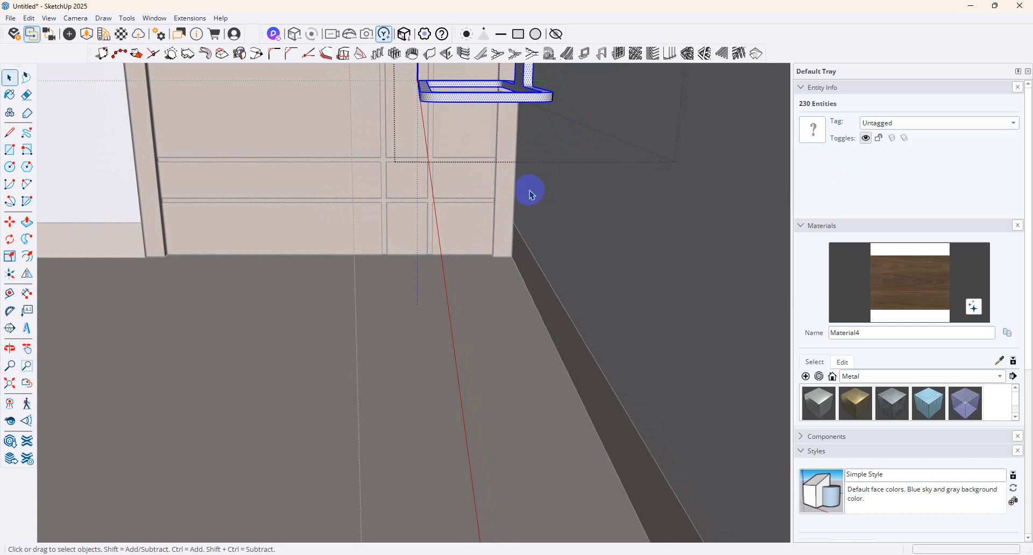
pyautogui.click(530, 193)
pyautogui.moveTo(530, 194); pyautogui.dragTo(500, 345, button='middle')
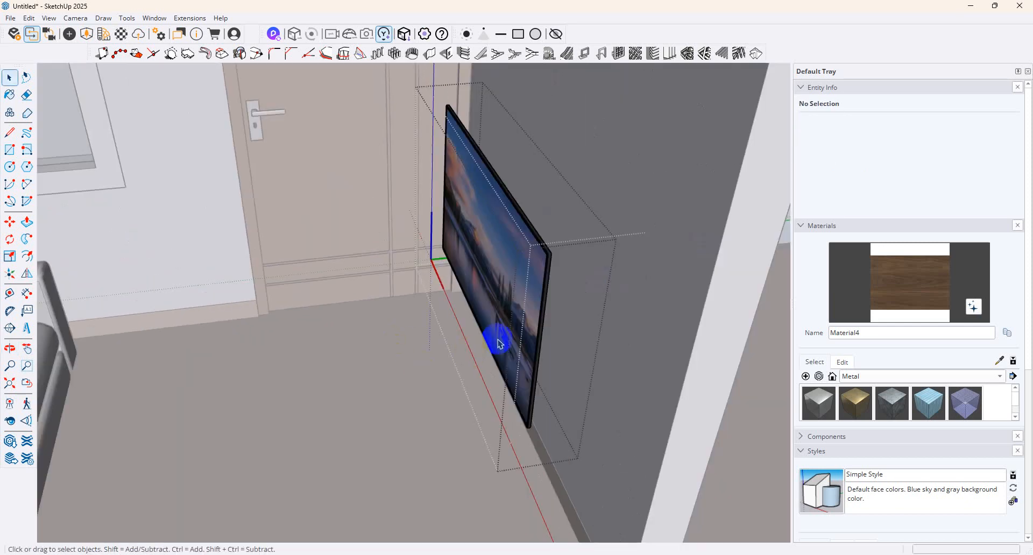
pyautogui.click(710, 507)
pyautogui.scroll(-1, 417, 447)
pyautogui.moveTo(417, 447); pyautogui.dragTo(639, 392, button='middle')
pyautogui.scroll(-6, 436, 456)
pyautogui.click(426, 135)
# Move the television about 1' 10 7/8" up and along the wall, toward the open passage
pyautogui.click(470, 451)
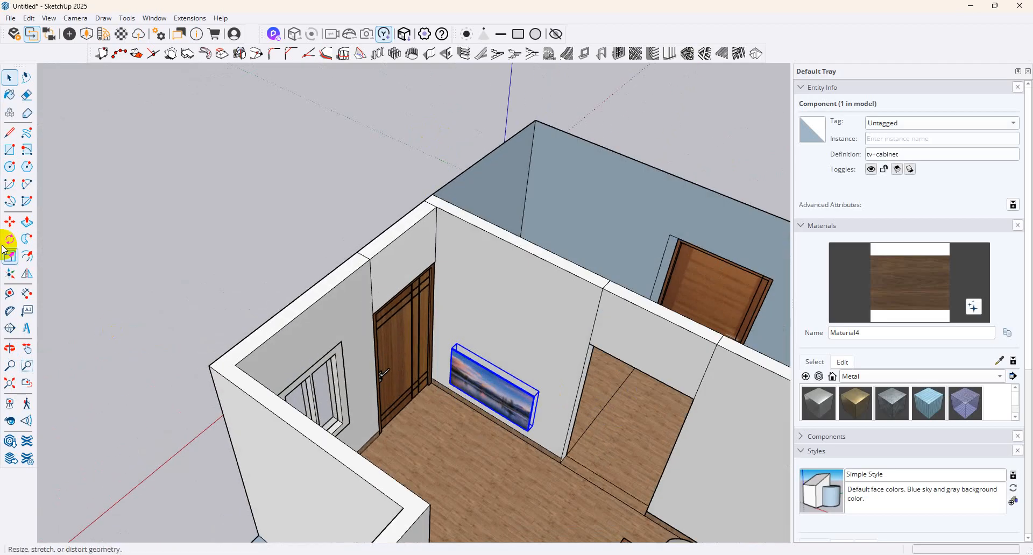
pyautogui.click(9, 222)
pyautogui.click(535, 390)
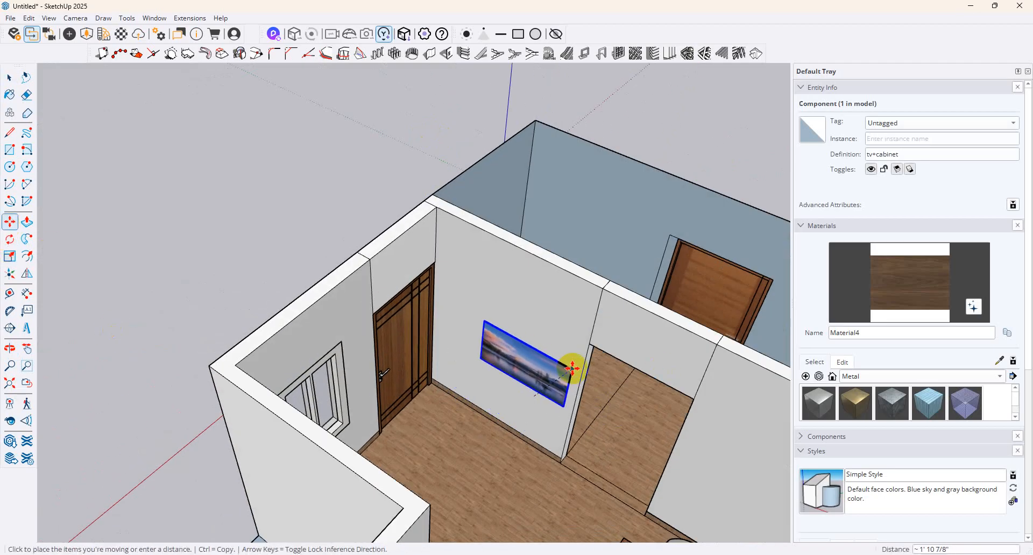
pyautogui.click(573, 366)
pyautogui.scroll(3, 540, 402)
pyautogui.moveTo(540, 403); pyautogui.dragTo(558, 352, button='middle')
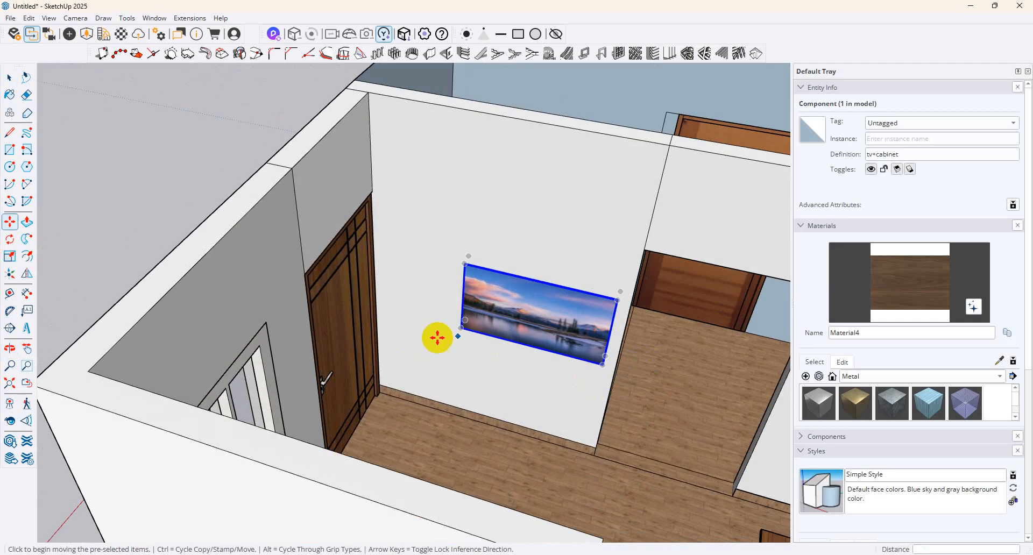
# Try to scale the television from its lower corner near the entrance door
pyautogui.click(11, 256)
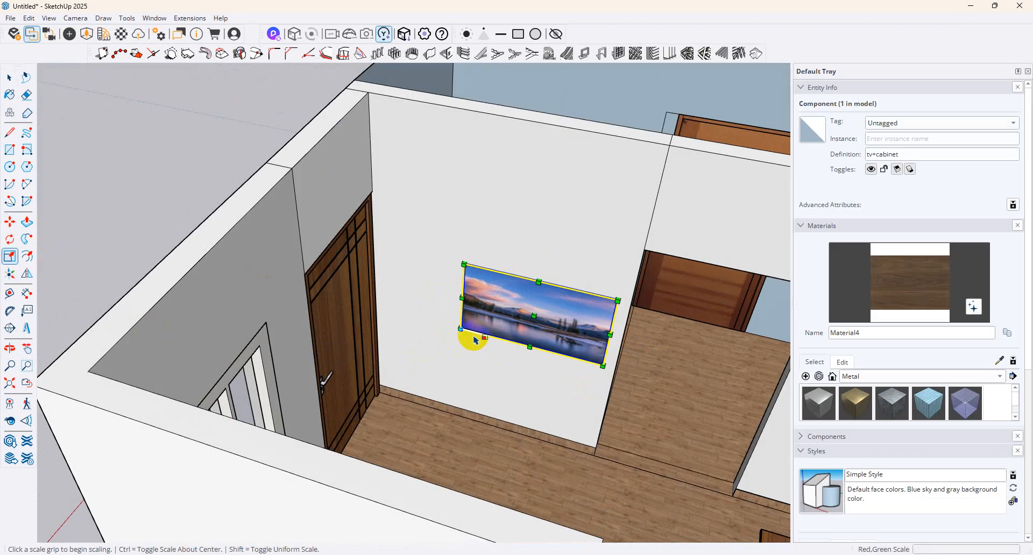
pyautogui.moveTo(461, 332); pyautogui.dragTo(471, 334)
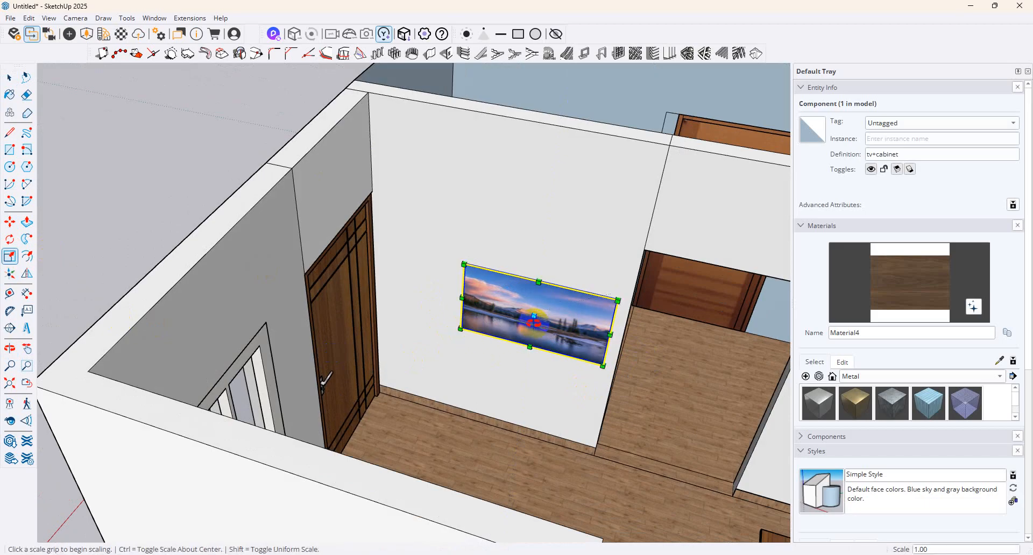
pyautogui.moveTo(534, 322); pyautogui.dragTo(403, 404, button='middle')
pyautogui.click(9, 77)
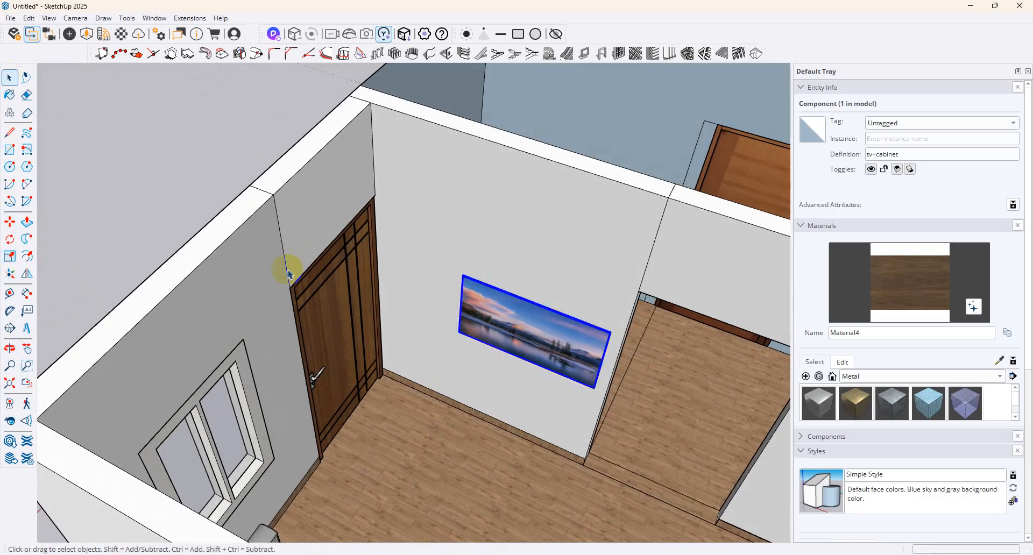
# Try to rotate the entrance door 90° about its bottom corner beside the television wall
pyautogui.click(375, 344)
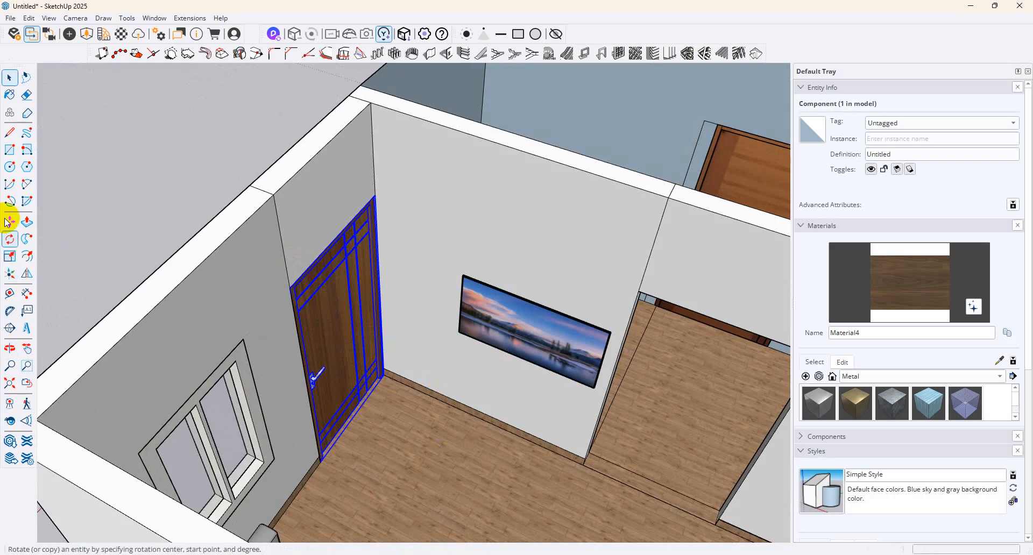
pyautogui.click(10, 239)
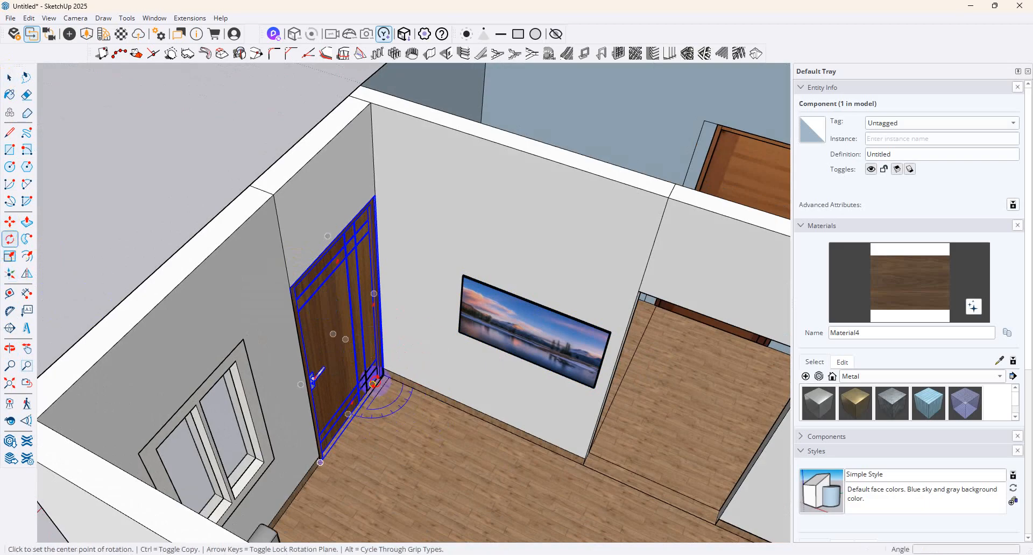
pyautogui.click(384, 375)
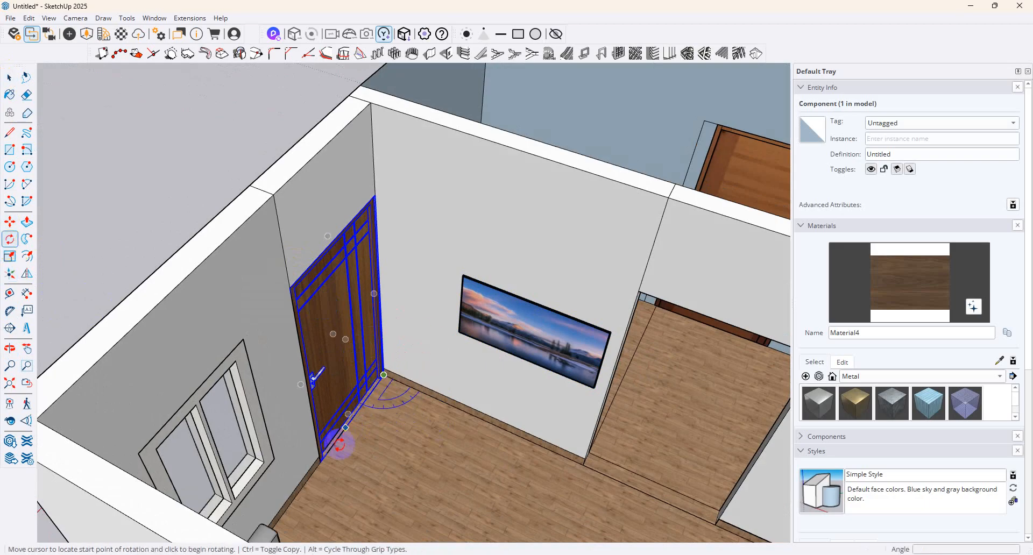
pyautogui.click(320, 462)
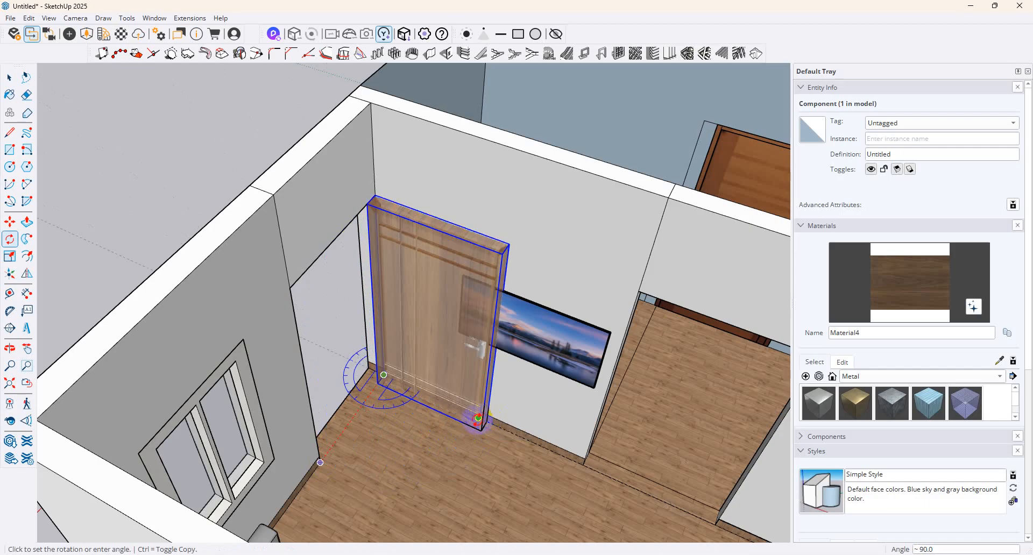
pyautogui.click(340, 376)
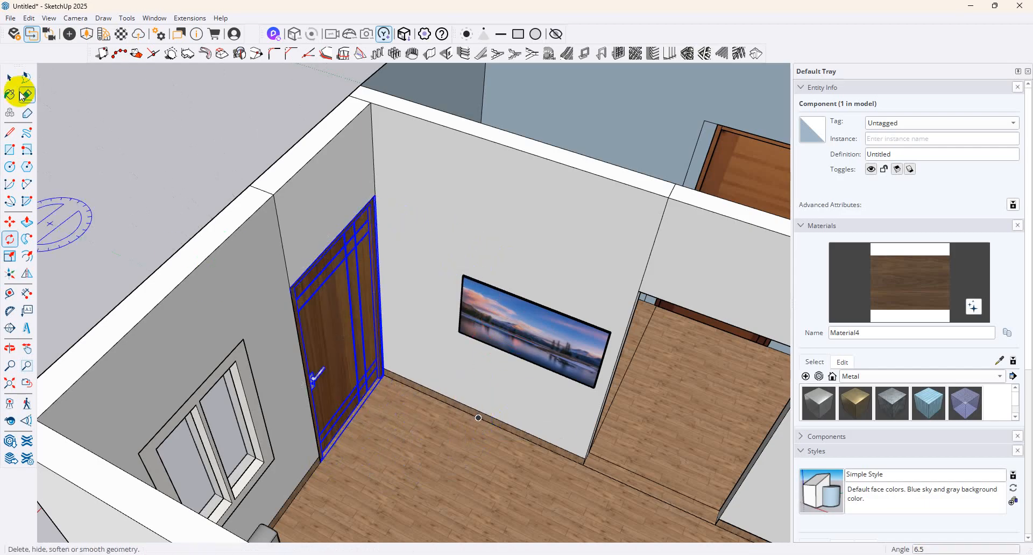
pyautogui.click(9, 76)
# Scale the television down uniformly to about 0.82 from its upper corner near the entrance door
pyautogui.click(464, 318)
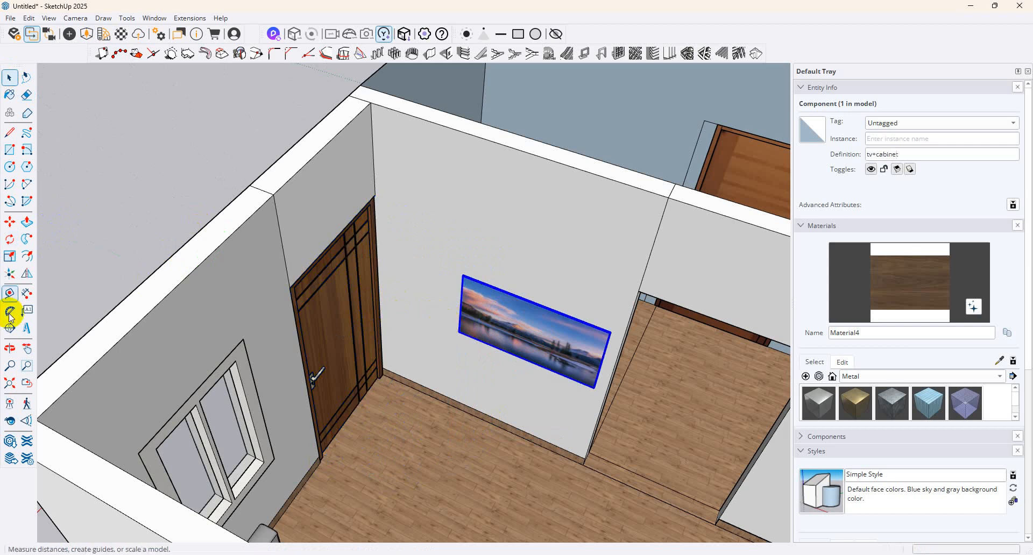
pyautogui.click(9, 256)
pyautogui.click(462, 276)
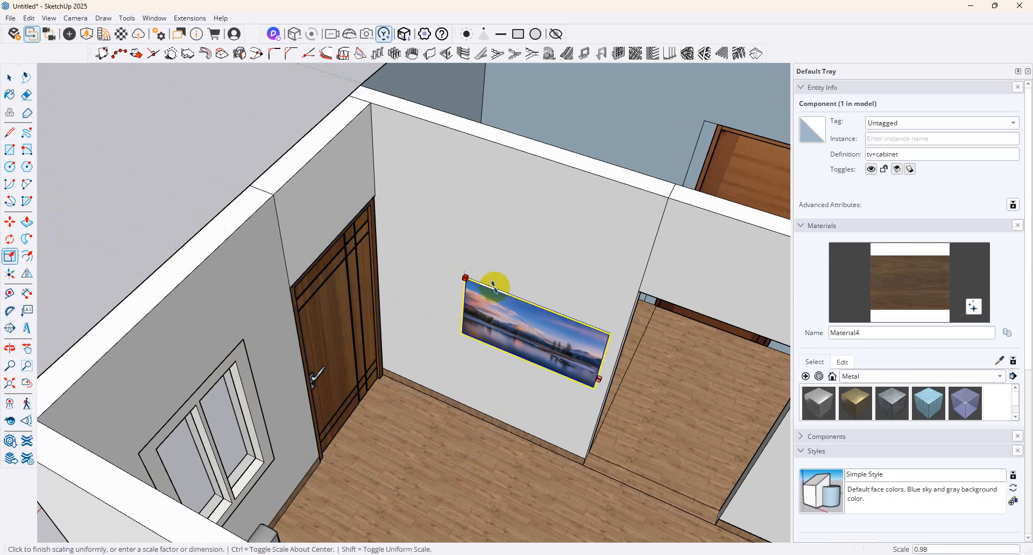
pyautogui.click(499, 281)
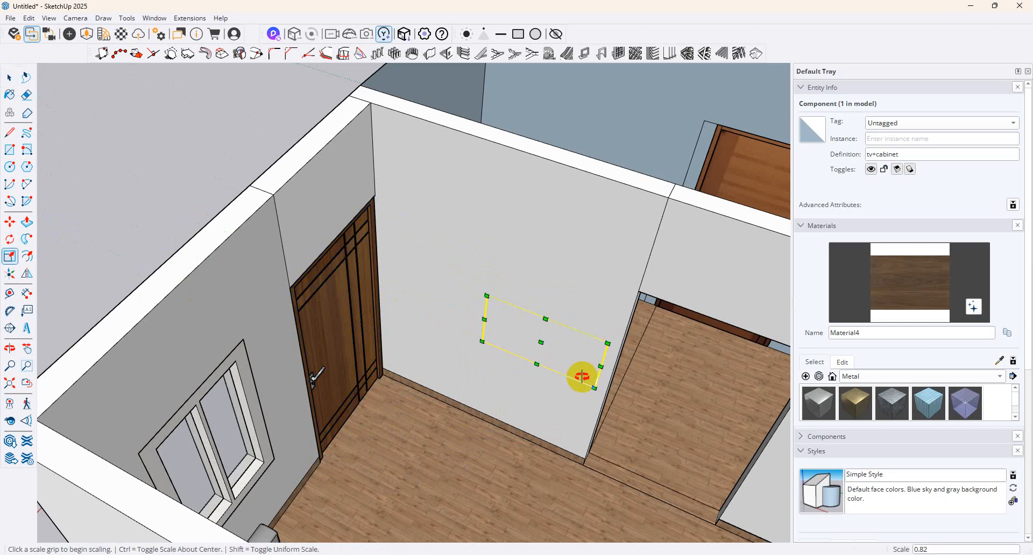
# Pull the television out of the wall and push it back about 2 1/8" toward the wall face
pyautogui.moveTo(576, 373); pyautogui.dragTo(438, 397, button='middle')
pyautogui.click(12, 221)
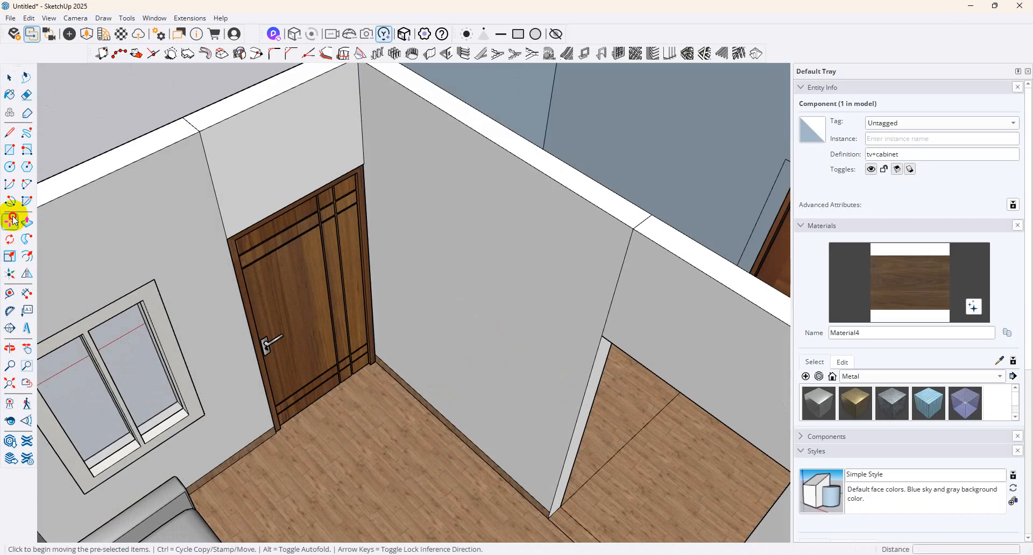
pyautogui.click(542, 397)
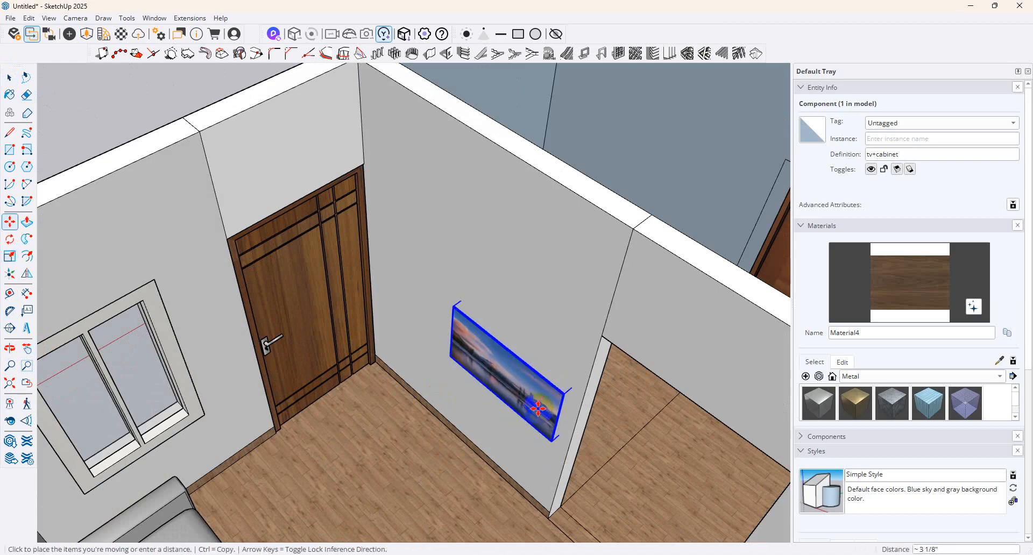
pyautogui.scroll(3, 555, 411)
pyautogui.moveTo(556, 411); pyautogui.dragTo(457, 391, button='middle')
pyautogui.scroll(3, 440, 372)
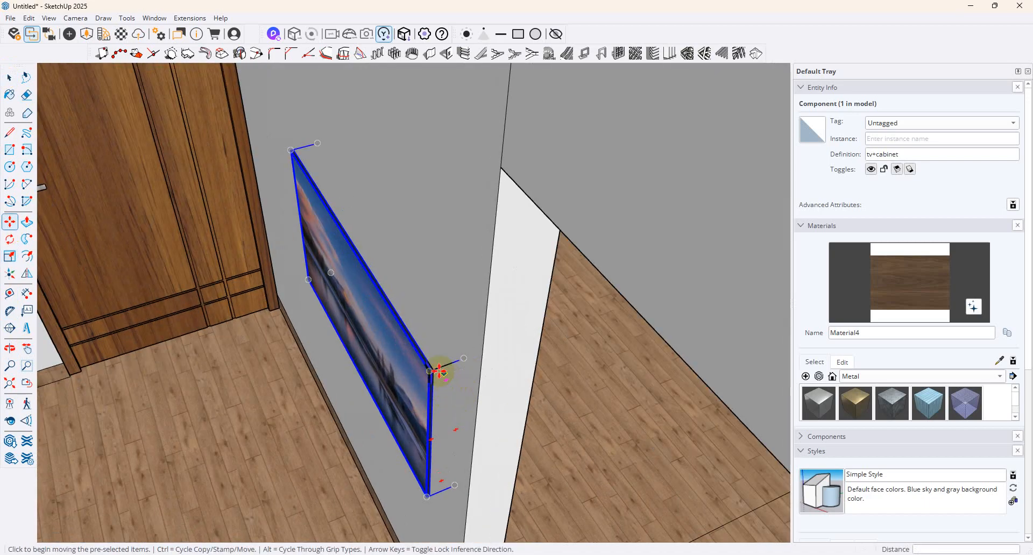
pyautogui.click(434, 369)
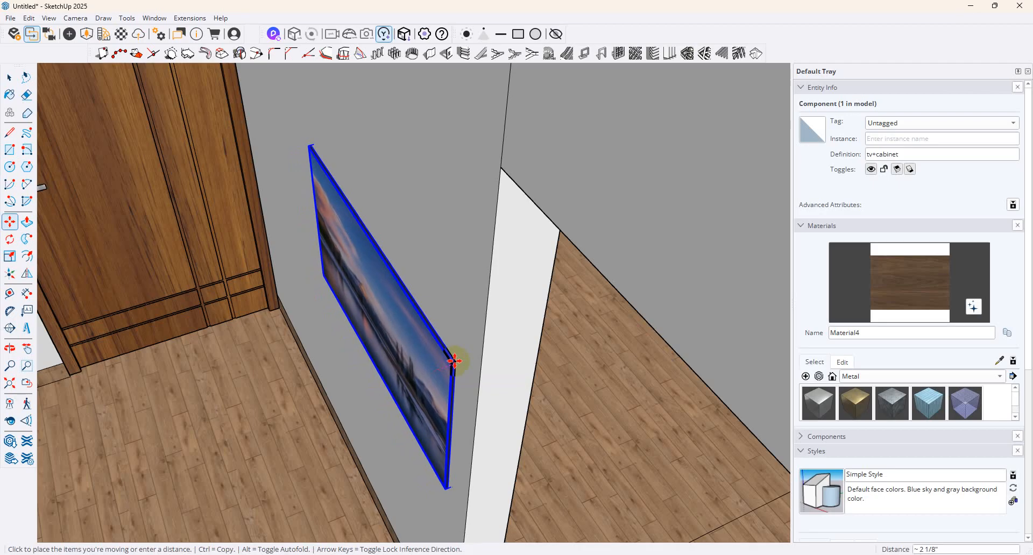
pyautogui.click(453, 362)
# Move the television about 3 3/16" along the wall toward the open passage
pyautogui.moveTo(459, 375); pyautogui.dragTo(579, 300, button='middle')
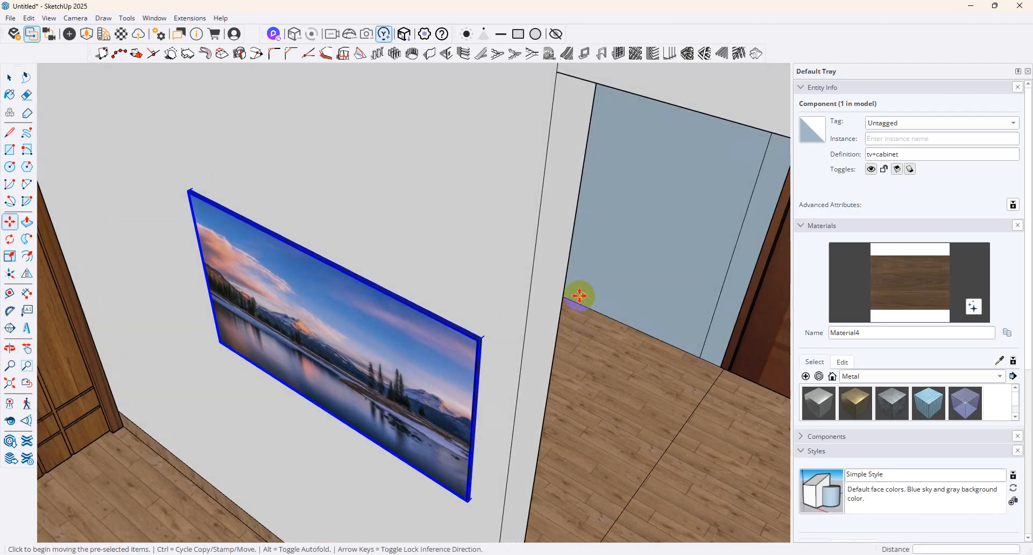
pyautogui.click(481, 338)
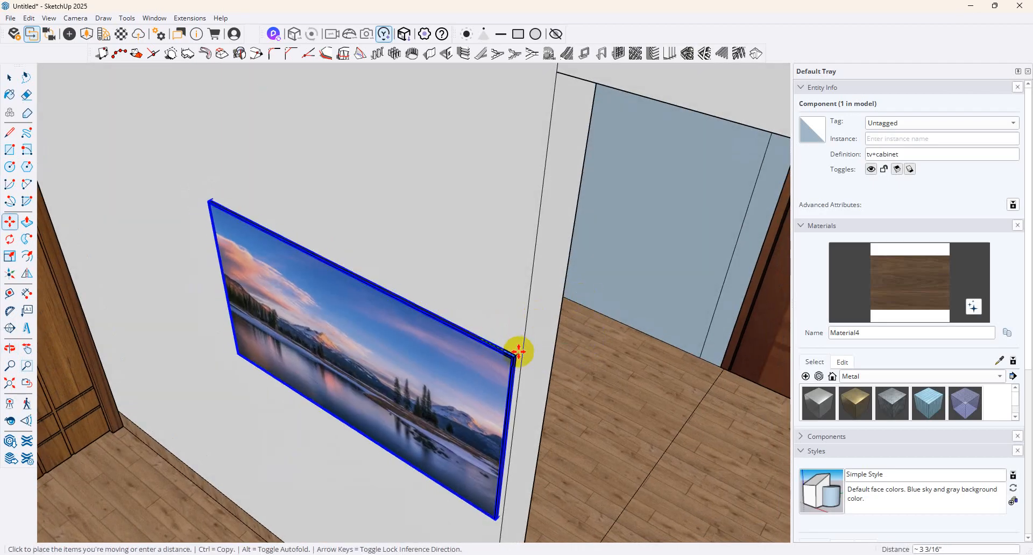
pyautogui.click(519, 348)
pyautogui.scroll(-5, 393, 332)
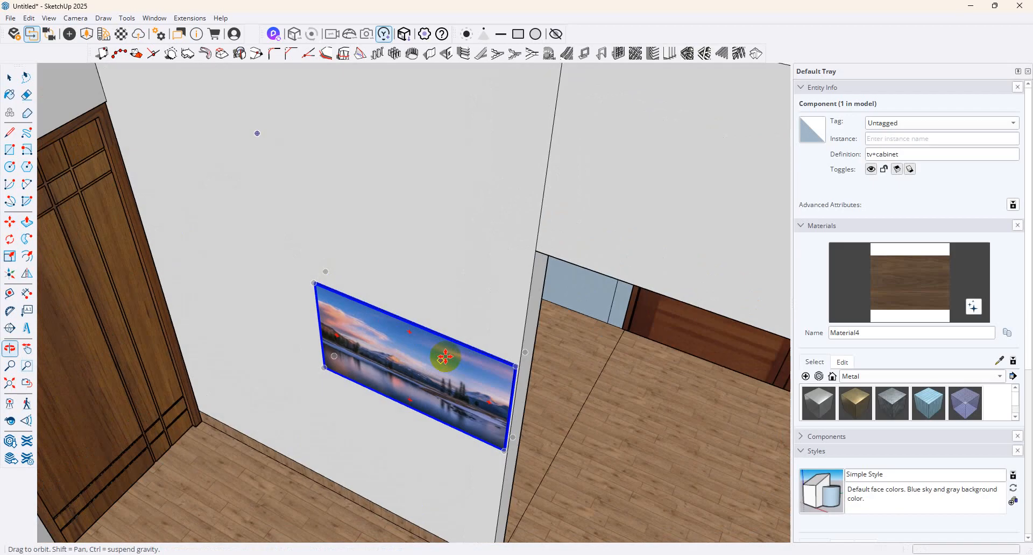
pyautogui.moveTo(425, 356); pyautogui.dragTo(202, 435, button='middle')
pyautogui.scroll(-4, 505, 379)
pyautogui.scroll(2, 536, 421)
pyautogui.scroll(-5, 291, 359)
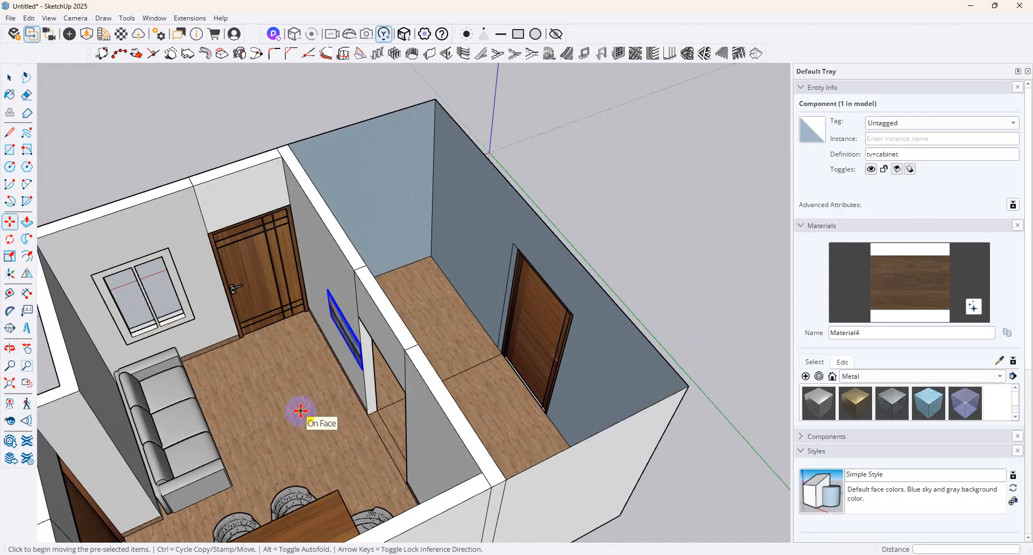
pyautogui.moveTo(298, 408); pyautogui.dragTo(611, 399, button='middle')
pyautogui.scroll(5, 459, 325)
pyautogui.click(448, 325)
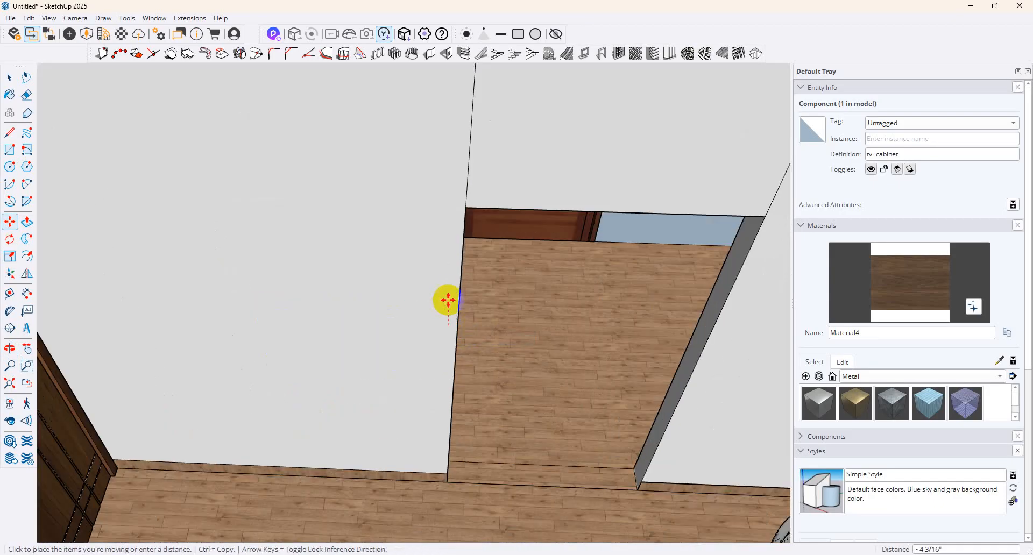
pyautogui.press('Escape')
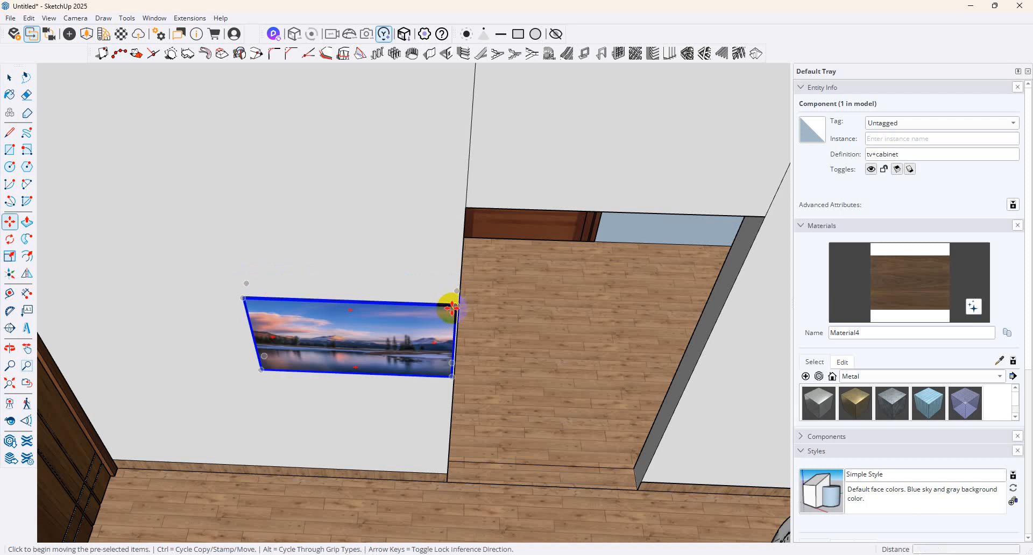
# Nudge the television about 5/16" beside the passage edge and bring it about 11/16" out of the wall
pyautogui.scroll(5, 452, 307)
pyautogui.click(454, 287)
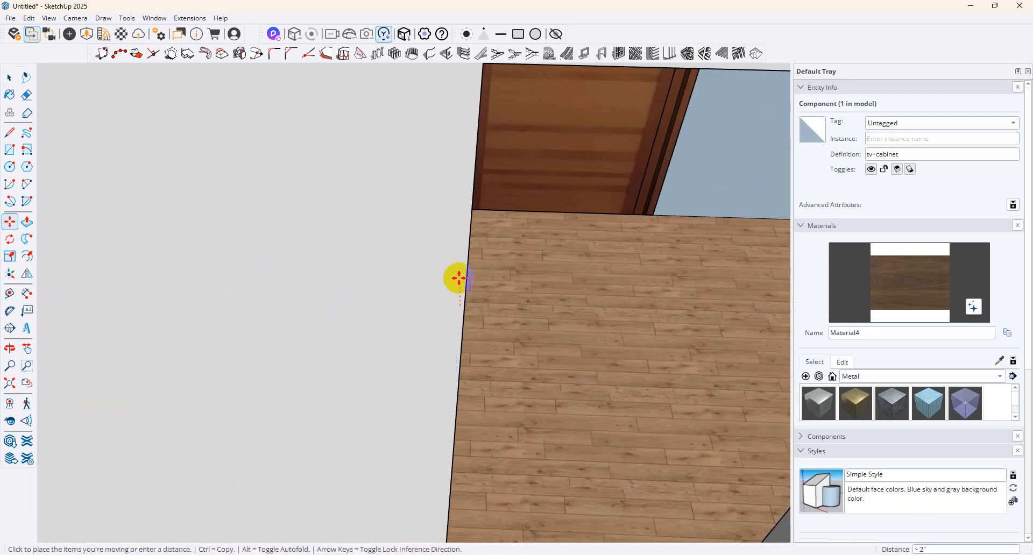
pyautogui.click(452, 301)
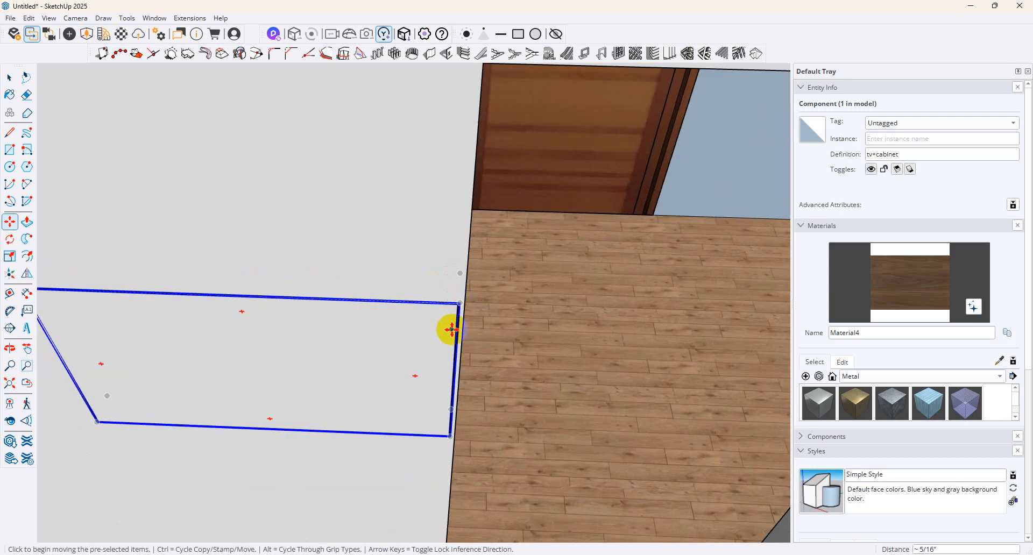
pyautogui.click(450, 329)
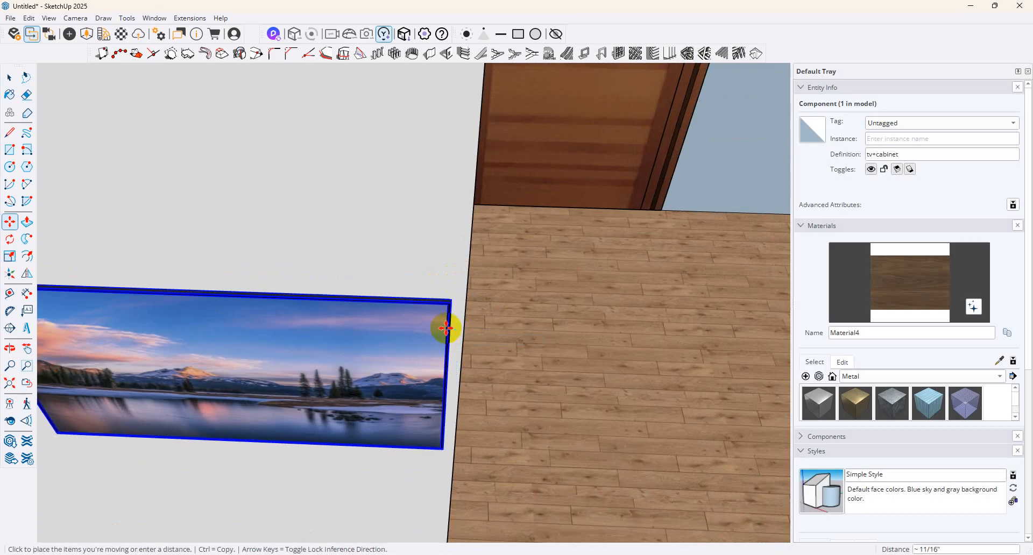
pyautogui.click(449, 342)
# Raise the television about 4 7/8" on the wall beside the open passage
pyautogui.scroll(-2, 483, 367)
pyautogui.click(461, 321)
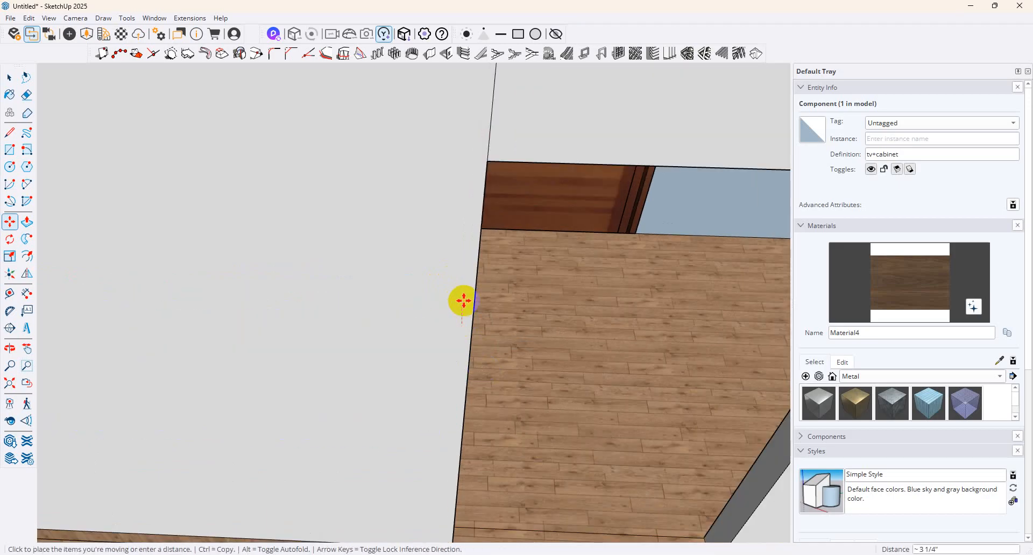
pyautogui.click(461, 294)
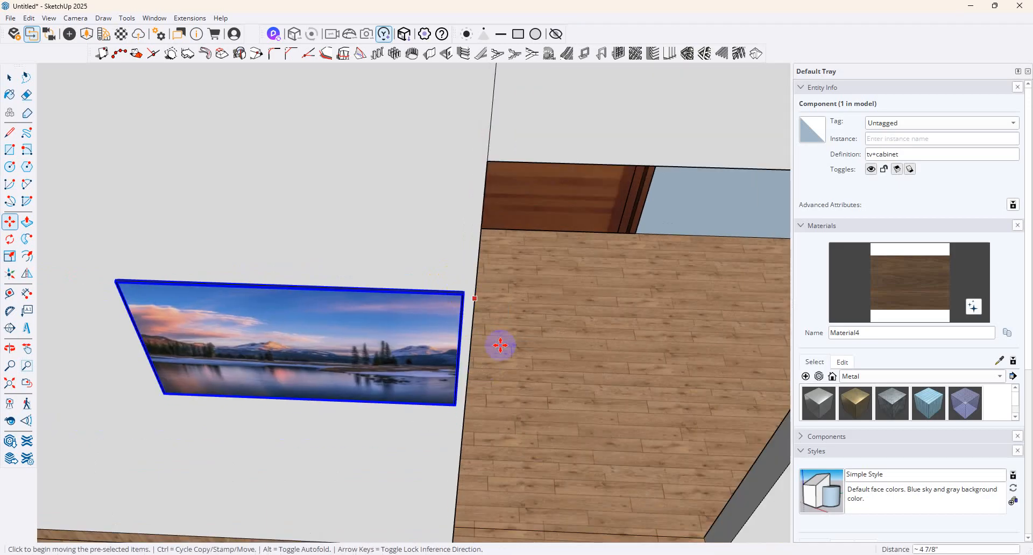
pyautogui.scroll(-5, 495, 413)
pyautogui.moveTo(488, 423); pyautogui.dragTo(273, 506, button='middle')
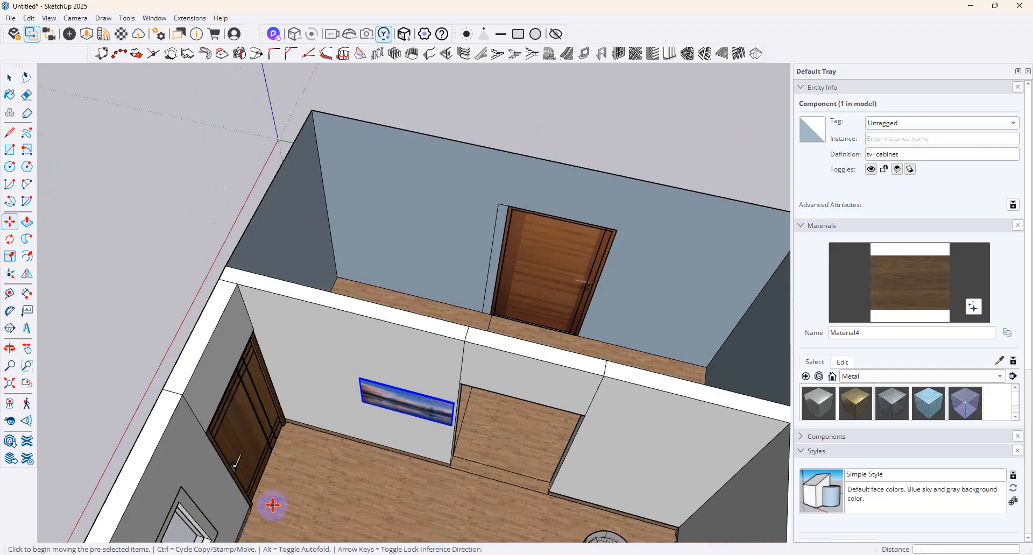
# Try to rotate the entrance door inward about its bottom corner beside the television wall
pyautogui.click(10, 77)
pyautogui.click(233, 433)
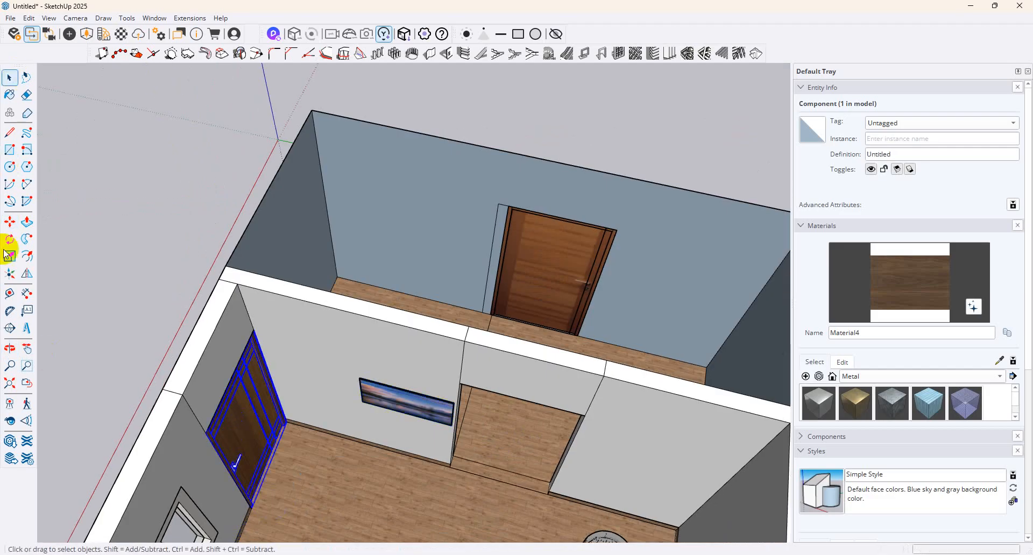
pyautogui.click(9, 239)
pyautogui.scroll(5, 290, 425)
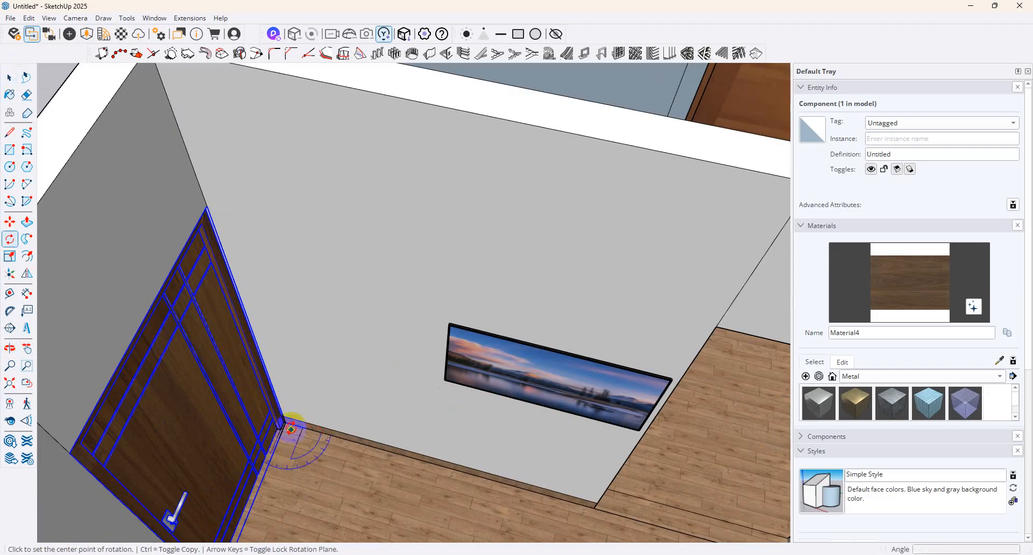
pyautogui.click(285, 423)
pyautogui.scroll(-3, 282, 425)
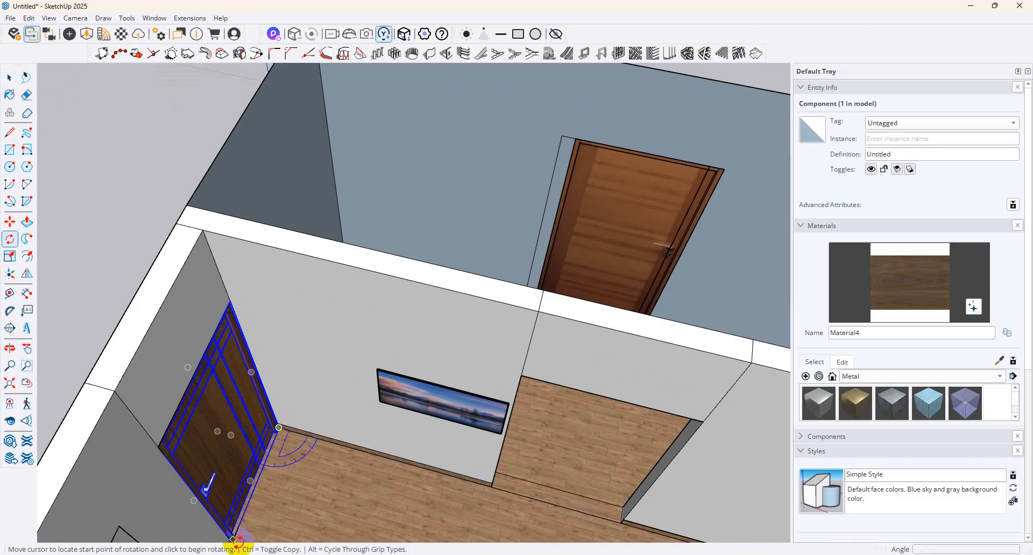
pyautogui.click(232, 538)
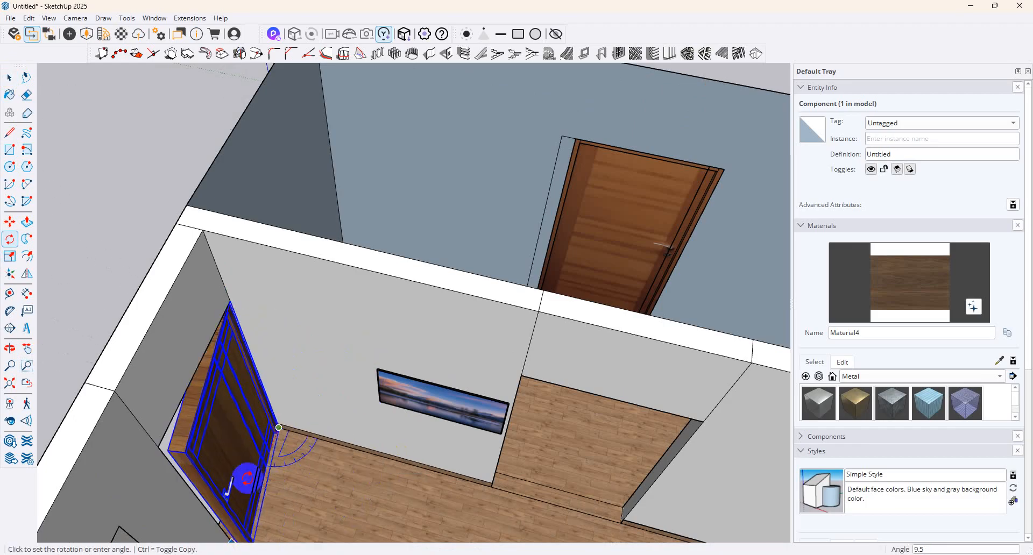
pyautogui.click(243, 464)
pyautogui.moveTo(245, 473); pyautogui.dragTo(23, 465, button='middle')
pyautogui.scroll(3, 122, 371)
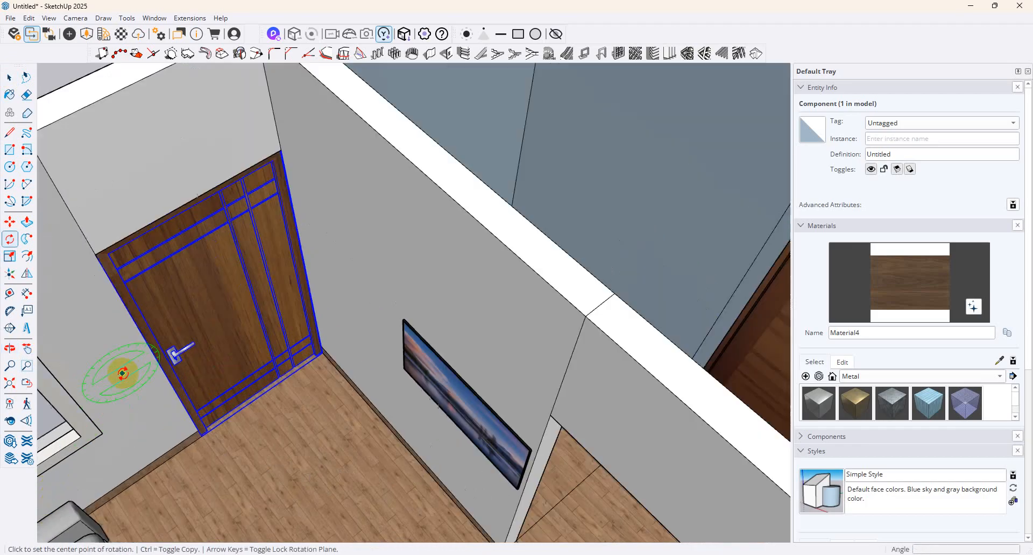
pyautogui.scroll(-4, 447, 438)
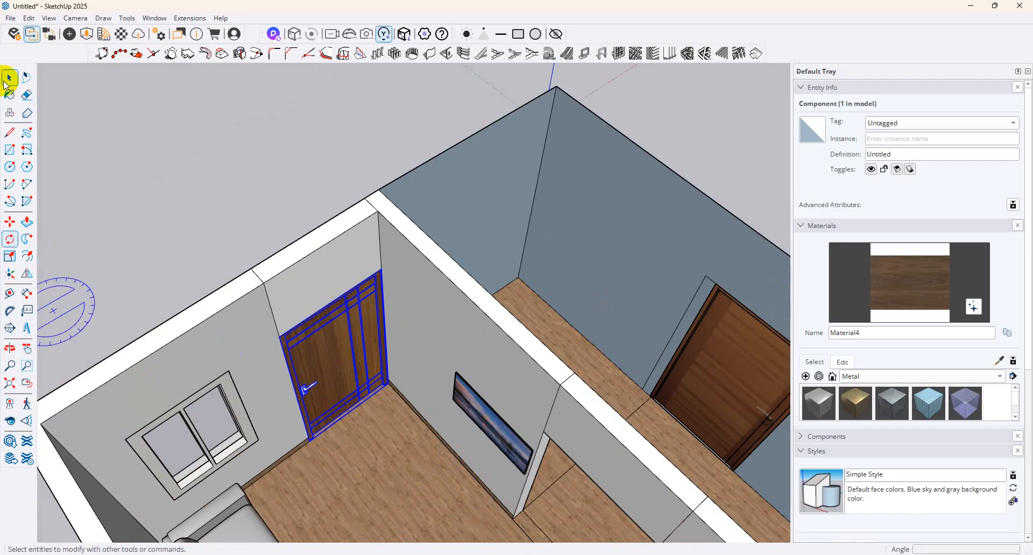
# Select the television and measure its diagonal with the Line tool, from upper corner to opposite lower corner
pyautogui.click(4, 81)
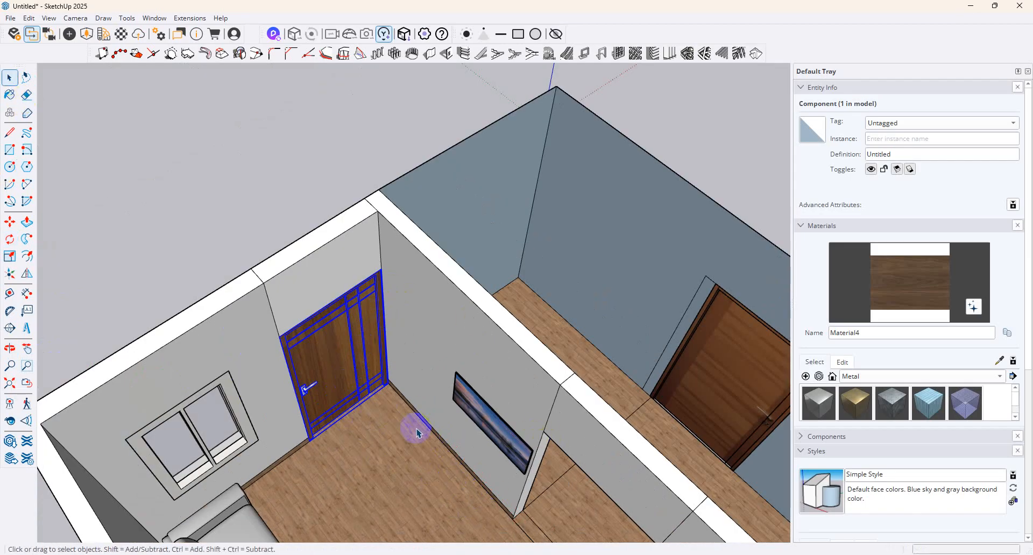
pyautogui.scroll(-5, 396, 472)
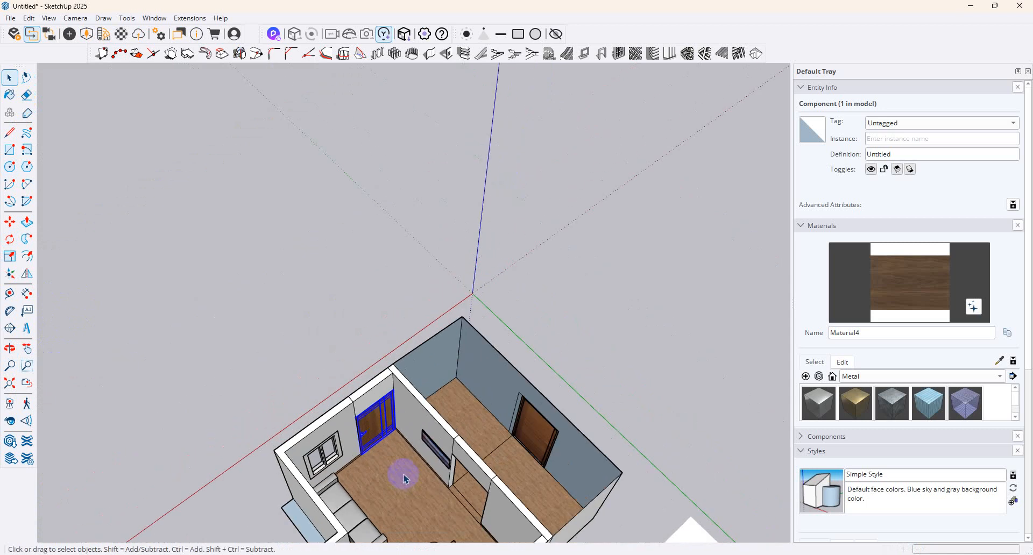
pyautogui.scroll(8, 405, 479)
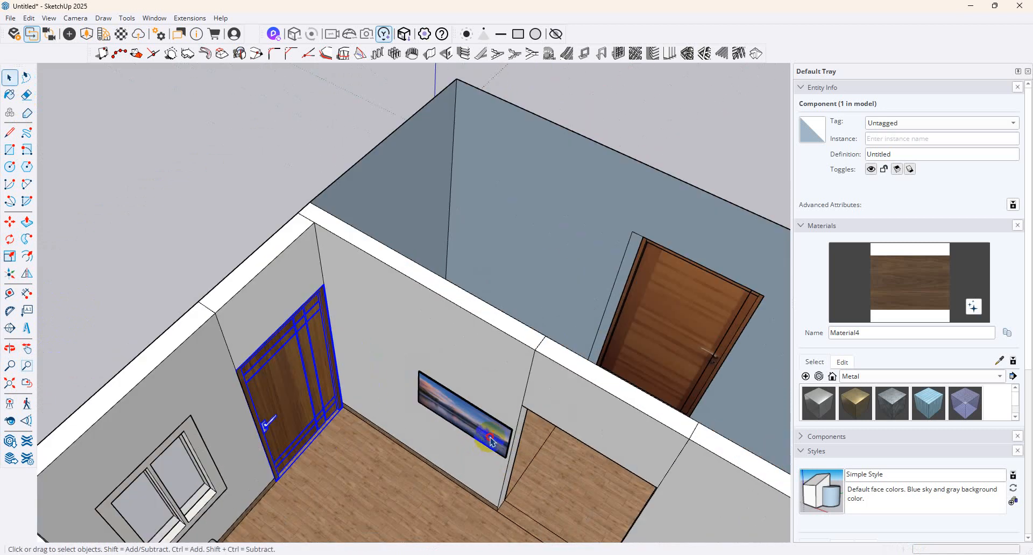
pyautogui.middleClick(458, 459)
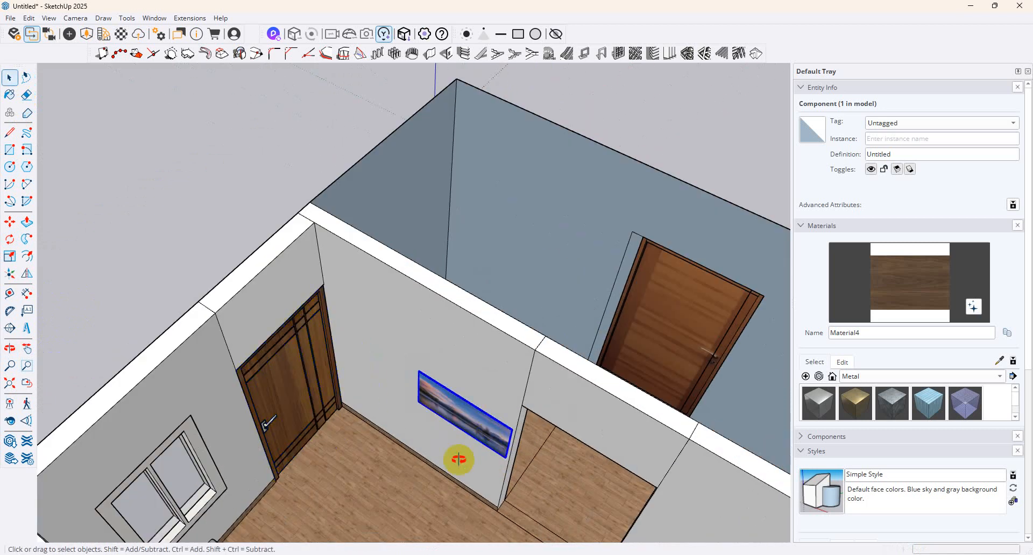
pyautogui.moveTo(459, 459); pyautogui.dragTo(339, 469, button='middle')
pyautogui.scroll(5, 339, 469)
pyautogui.moveTo(473, 454); pyautogui.dragTo(567, 397, button='middle')
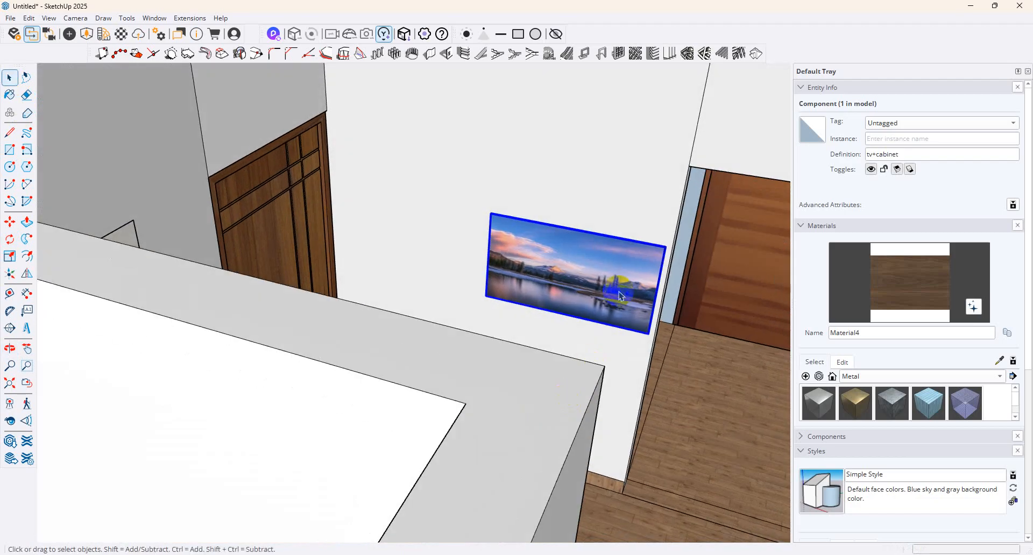
pyautogui.click(9, 132)
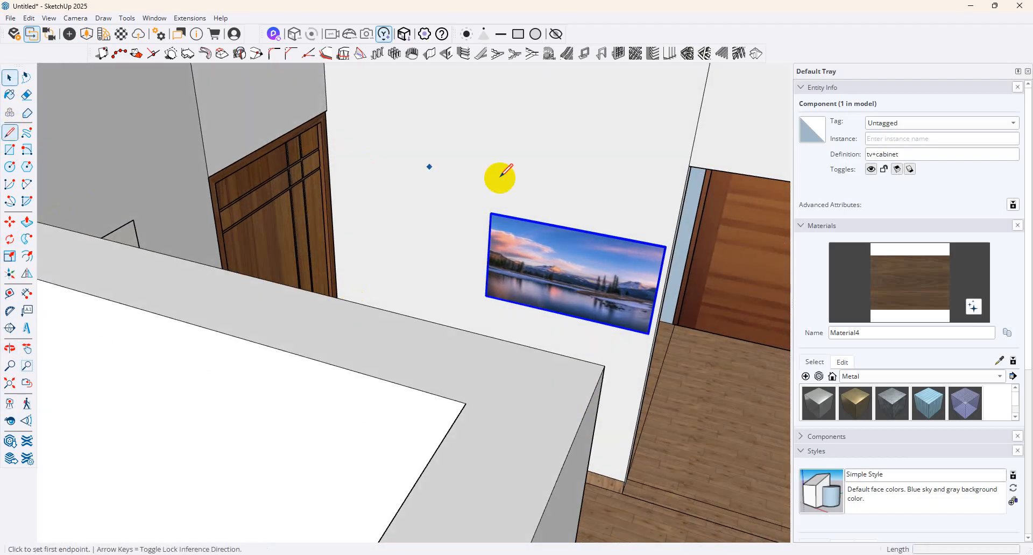
pyautogui.click(491, 214)
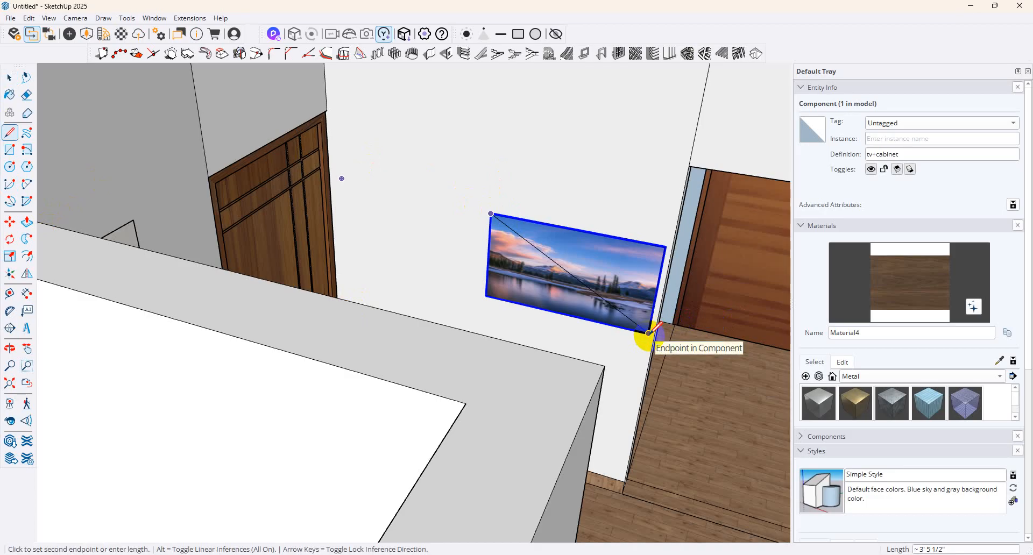
# Scale the television down uniformly from its upper corner near the entrance door
pyautogui.click(10, 256)
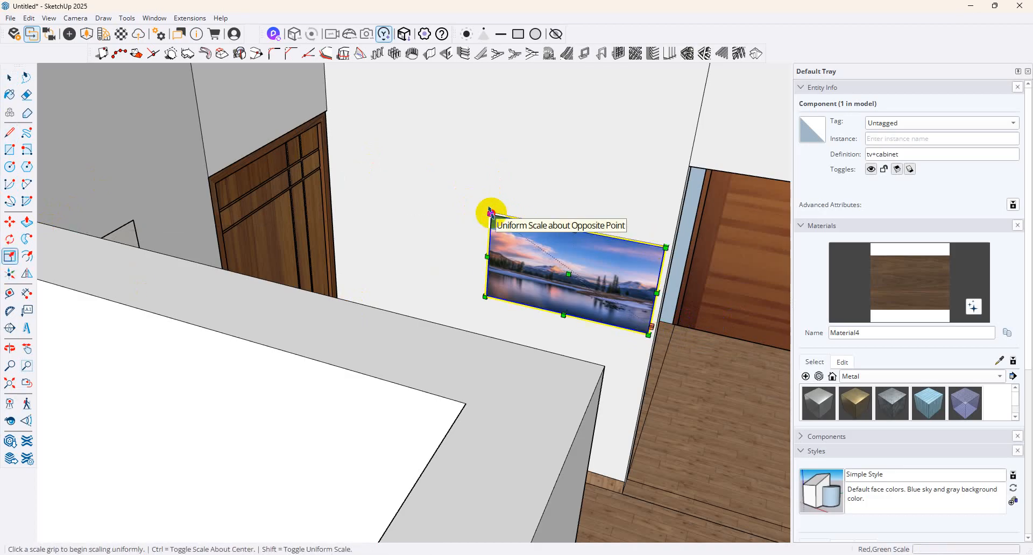
pyautogui.click(491, 213)
pyautogui.click(511, 226)
# Pull the television out of the wall by its lower corner and set it back about 4 13/16" against the wall face
pyautogui.moveTo(627, 256); pyautogui.dragTo(468, 304, button='middle')
pyautogui.click(11, 224)
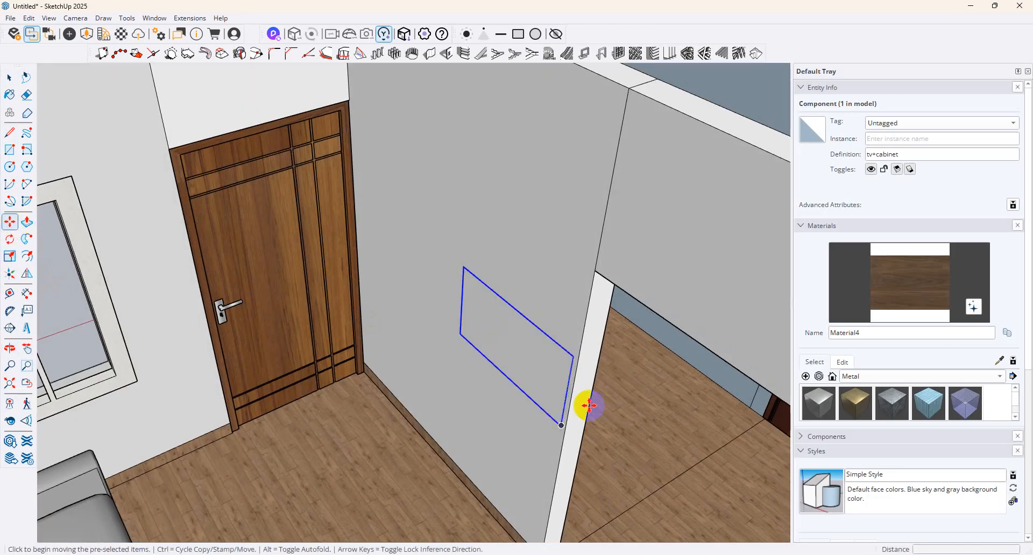
pyautogui.click(565, 425)
pyautogui.scroll(3, 543, 441)
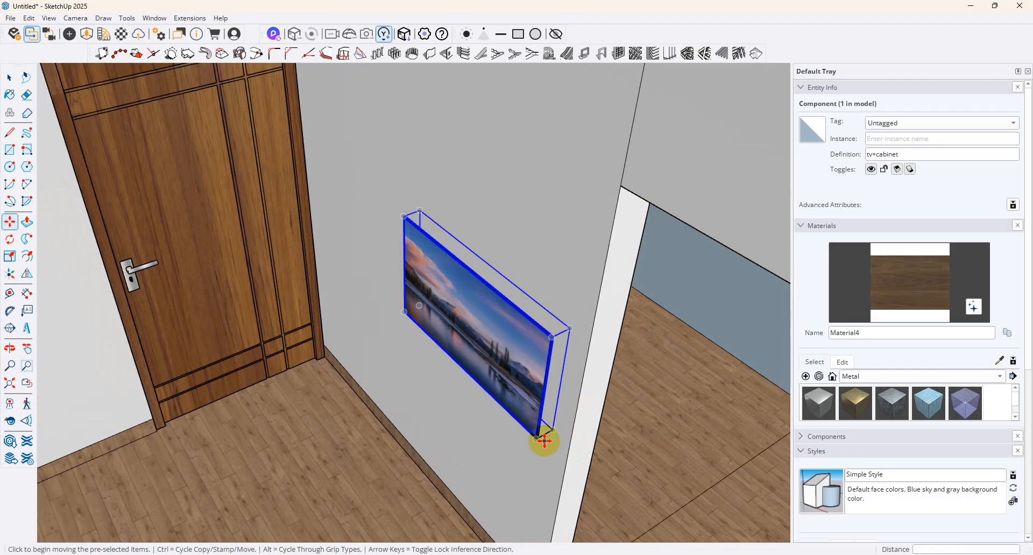
pyautogui.click(543, 438)
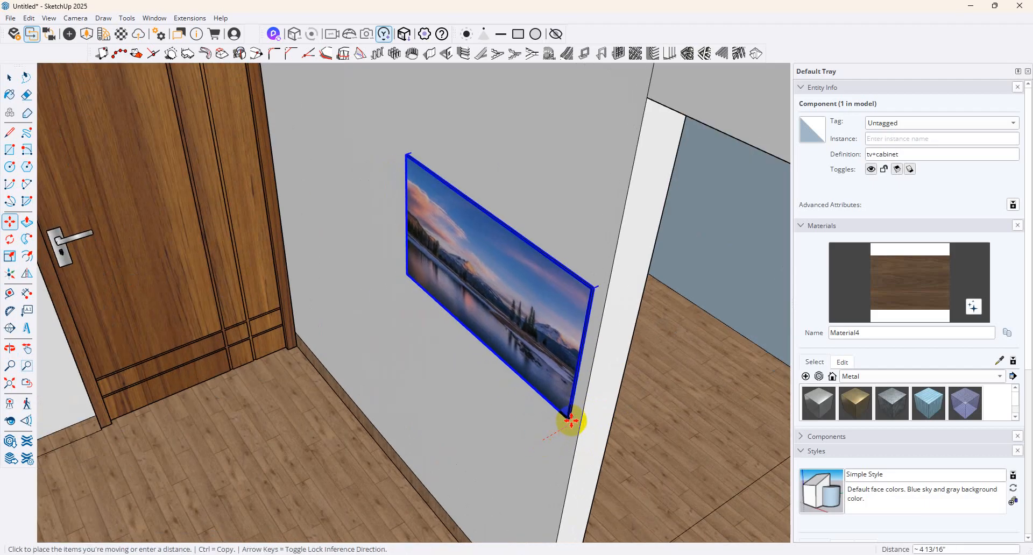
pyautogui.click(566, 422)
pyautogui.scroll(-3, 451, 337)
pyautogui.scroll(-5, 453, 343)
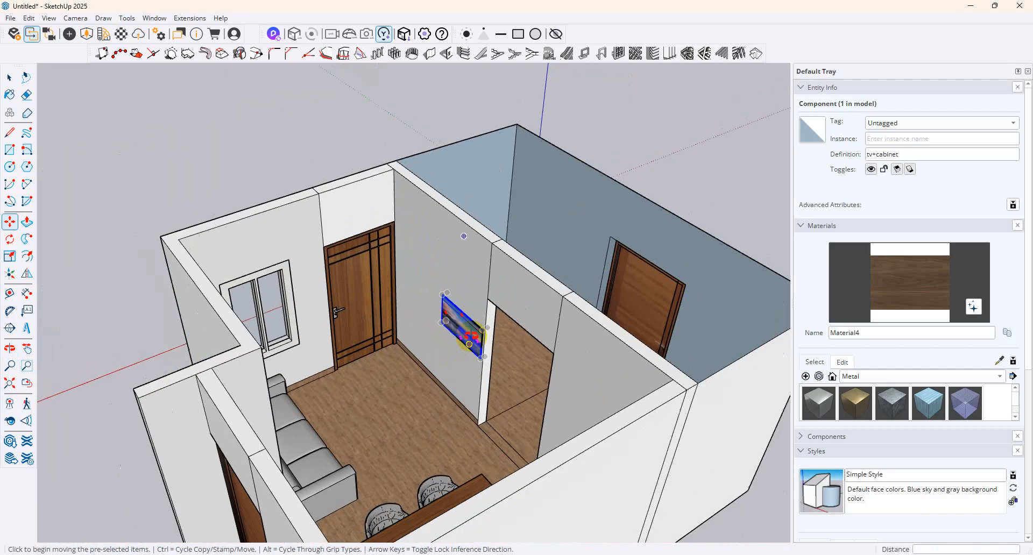
pyautogui.scroll(2, 546, 541)
# Switch to the web browser and search Google for "dimension of a 32 inch tv"
pyautogui.click(546, 554)
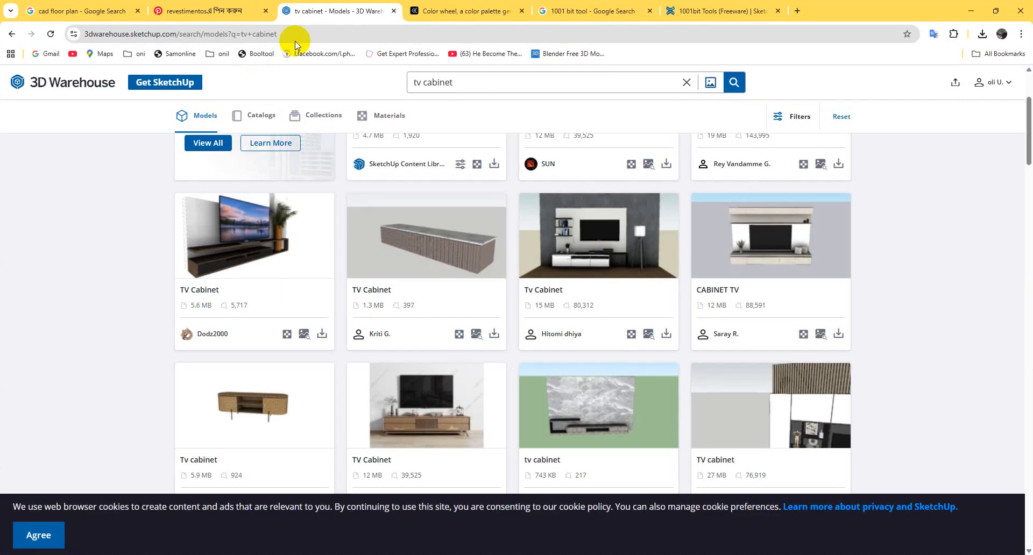
pyautogui.click(290, 41)
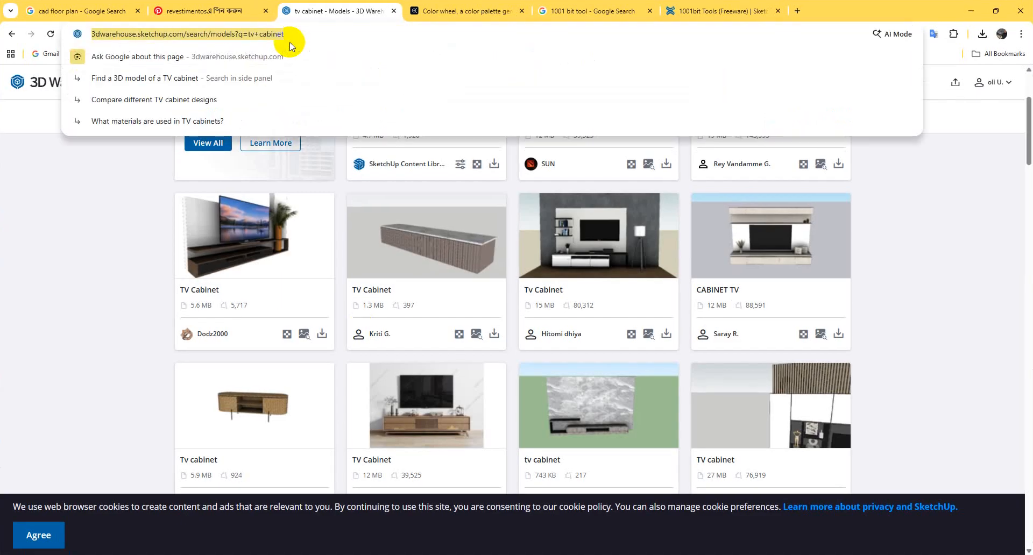
pyautogui.write('di')
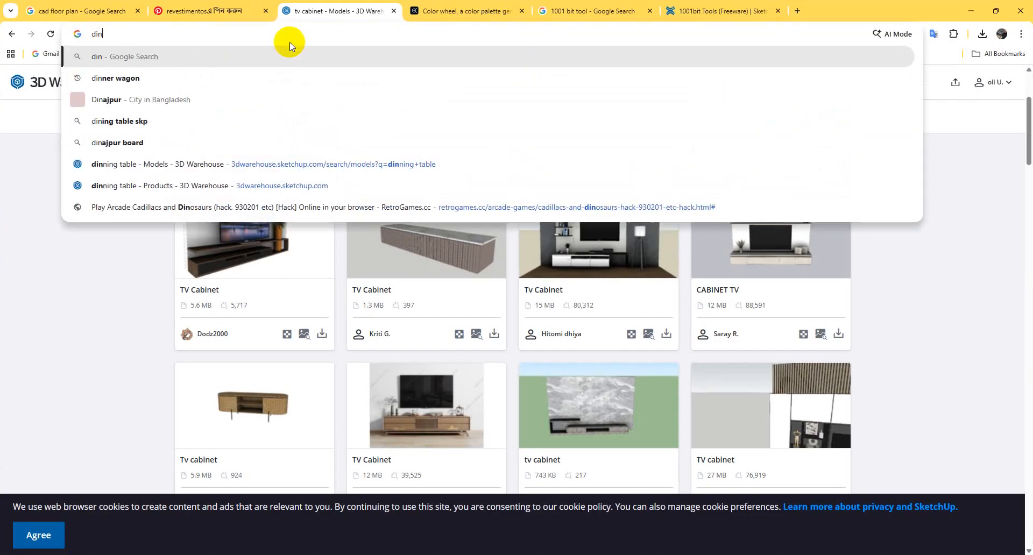
pyautogui.write('mp')
pyautogui.press('BackSpace')
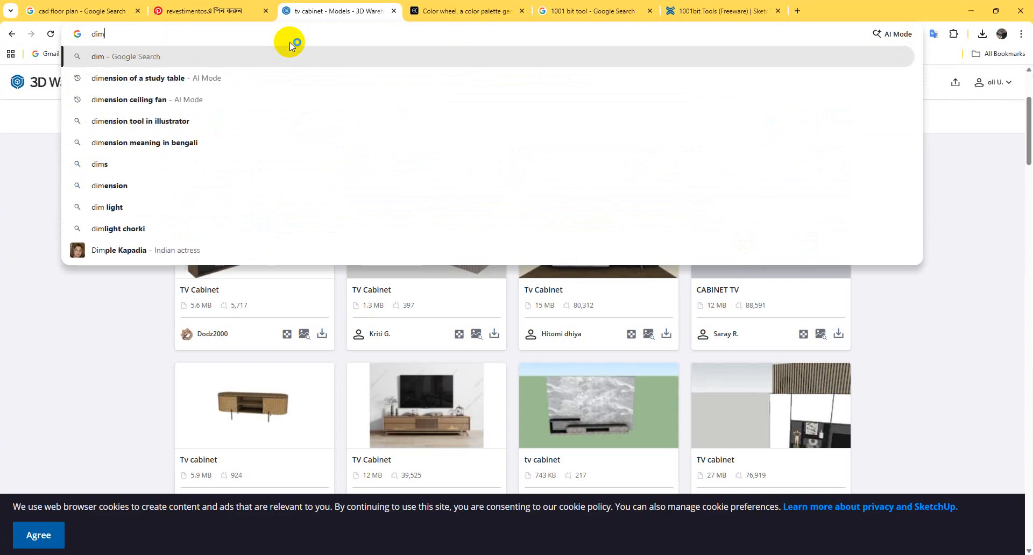
pyautogui.press('Down')
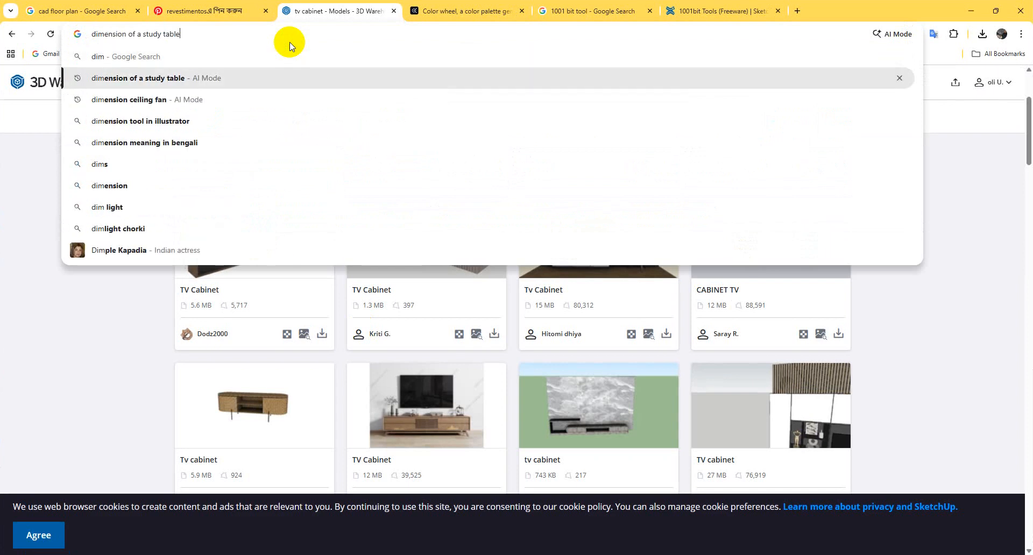
pyautogui.press('BackSpace')
pyautogui.press('BackSpace')
pyautogui.press('BackSpace')
pyautogui.press('BackSpace')
pyautogui.press('BackSpace')
pyautogui.press('BackSpace')
pyautogui.press('BackSpace')
pyautogui.press('BackSpace')
pyautogui.press('BackSpace')
pyautogui.press('BackSpace')
pyautogui.press('BackSpace')
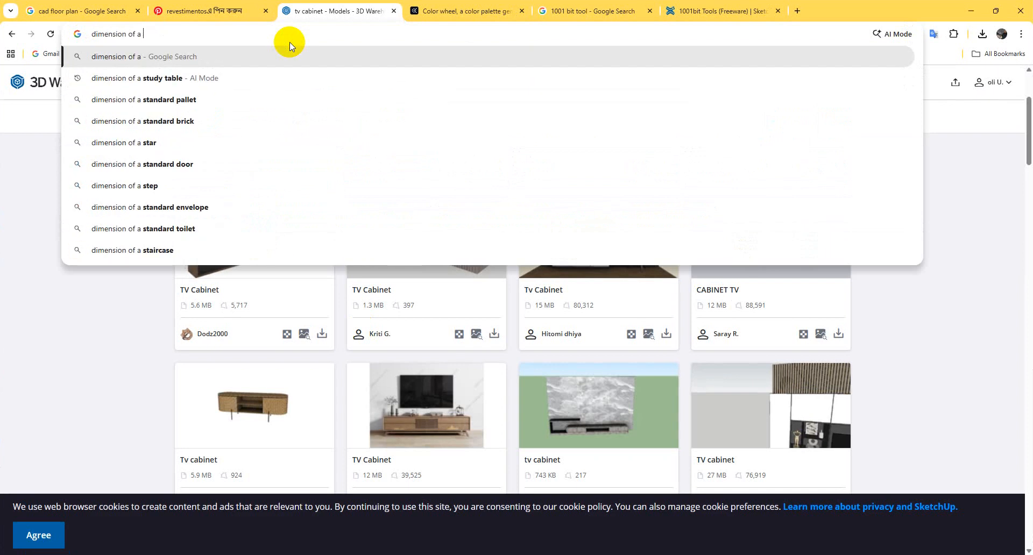
pyautogui.write('32')
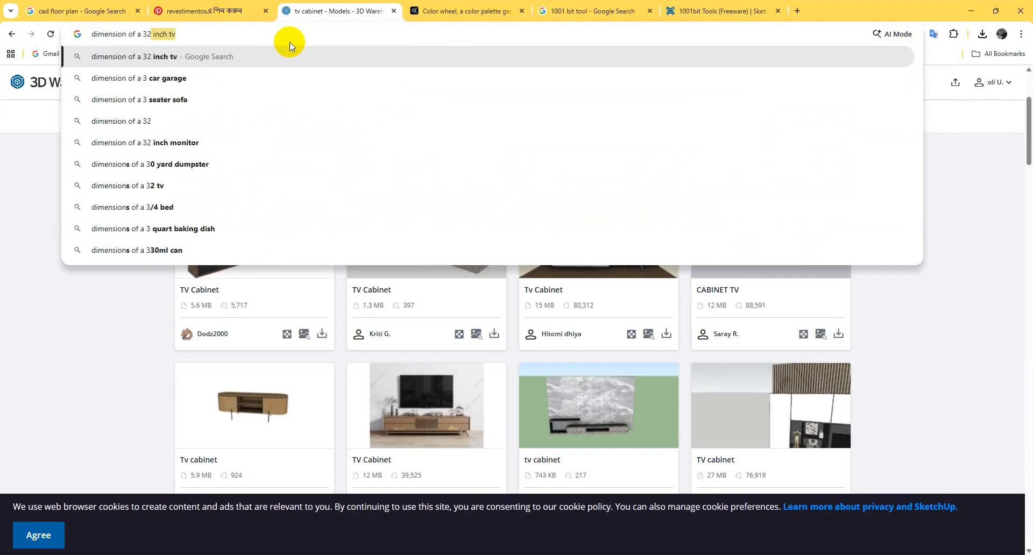
pyautogui.press('Return')
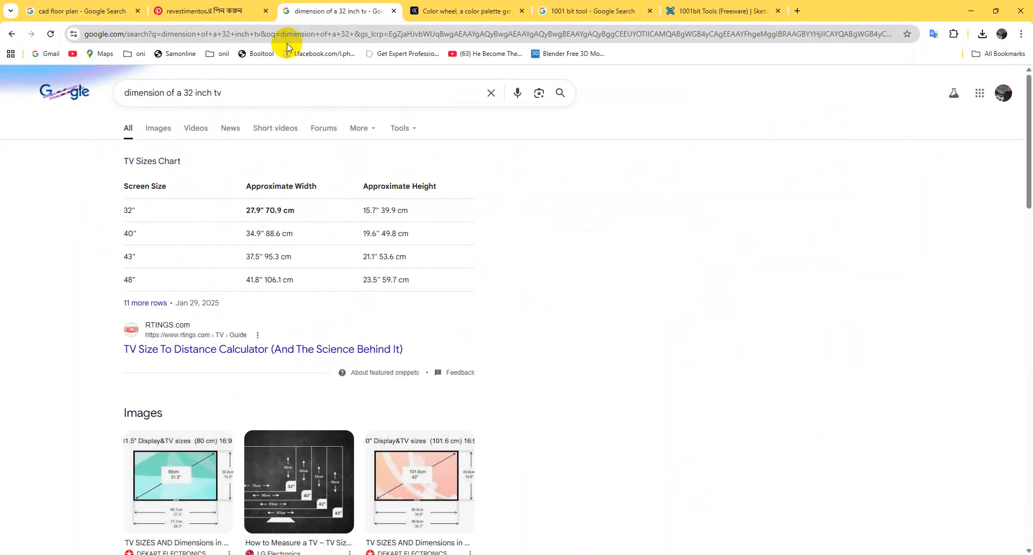
# Examine the 40" and 31.5" TV size diagrams among the image results and return to SketchUp
pyautogui.click(421, 493)
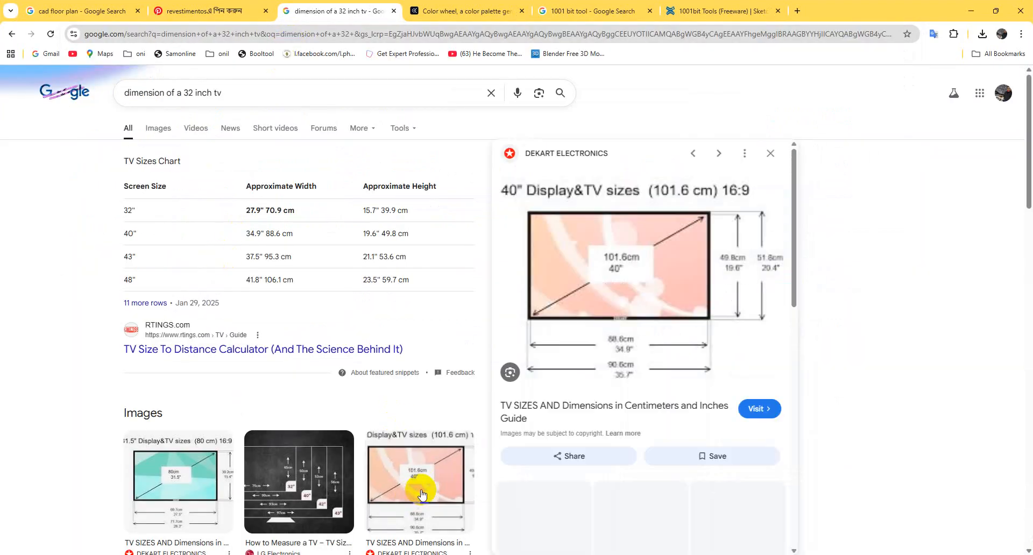
pyautogui.click(165, 480)
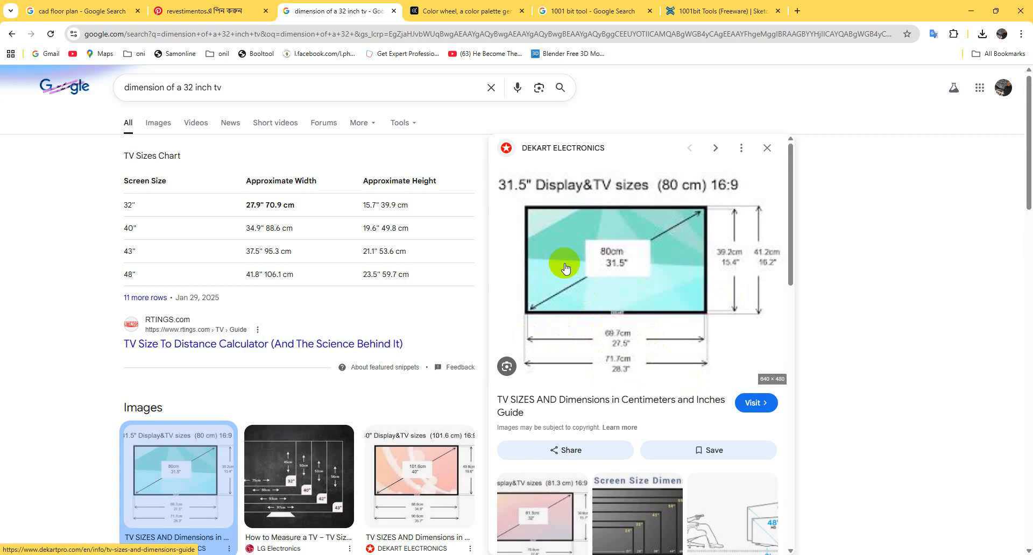
pyautogui.click(971, 6)
# Measure the television's width with the Line tool, from one upper corner to the other
pyautogui.scroll(4, 466, 286)
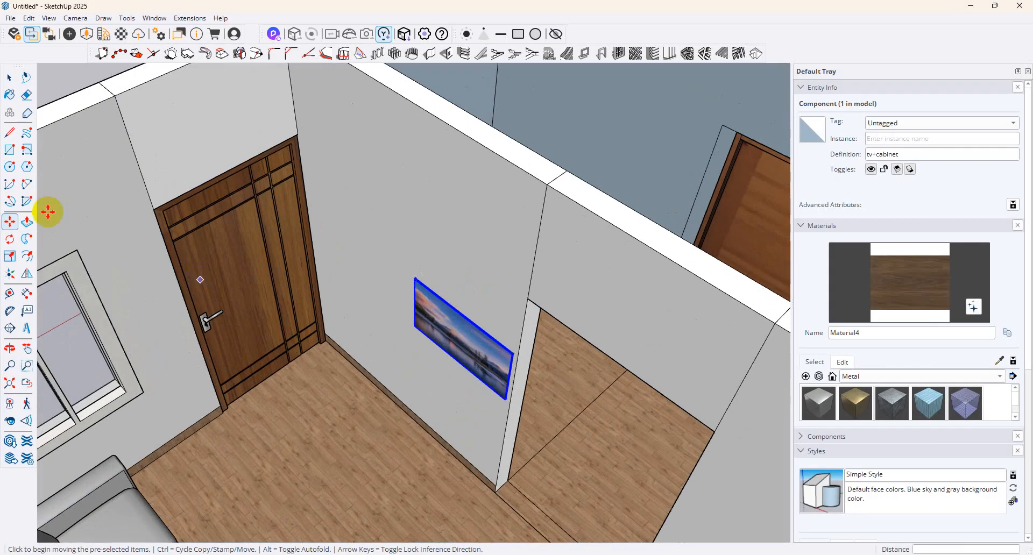
pyautogui.click(9, 132)
pyautogui.scroll(4, 502, 339)
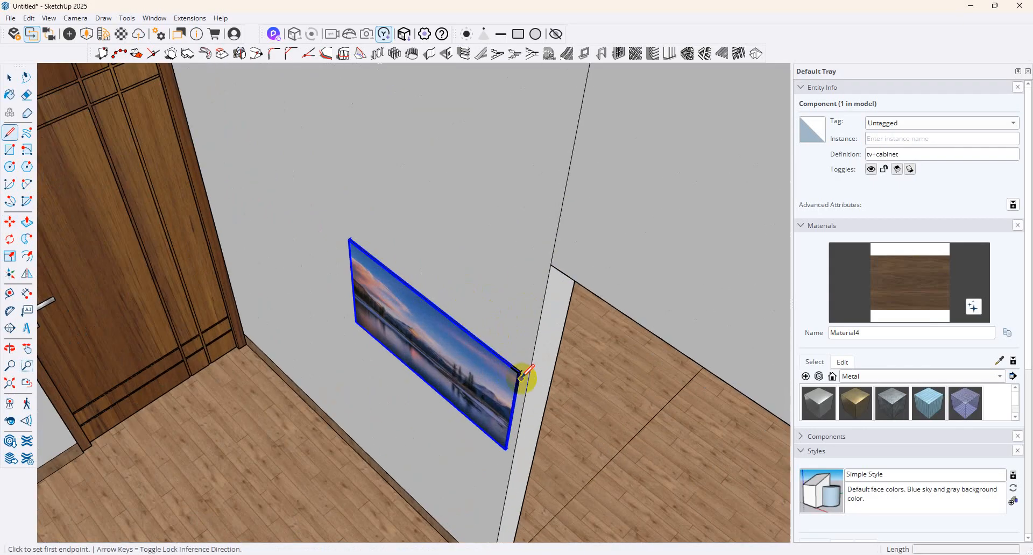
pyautogui.click(518, 372)
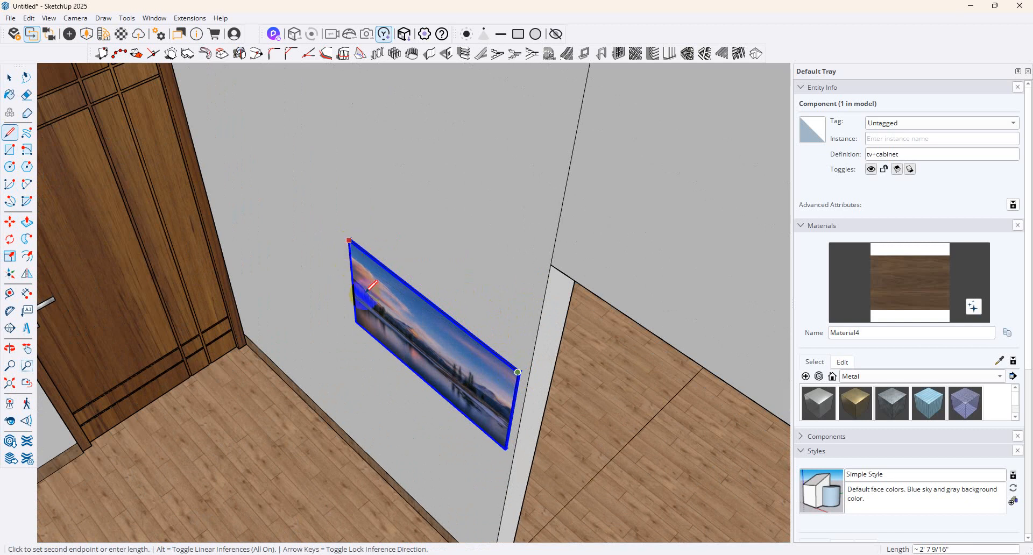
# Scale the television down uniformly by a factor of about 0.95 from its upper corner on the entrance door side
pyautogui.click(9, 256)
pyautogui.moveTo(409, 295); pyautogui.dragTo(481, 265, button='middle')
pyautogui.scroll(3, 454, 312)
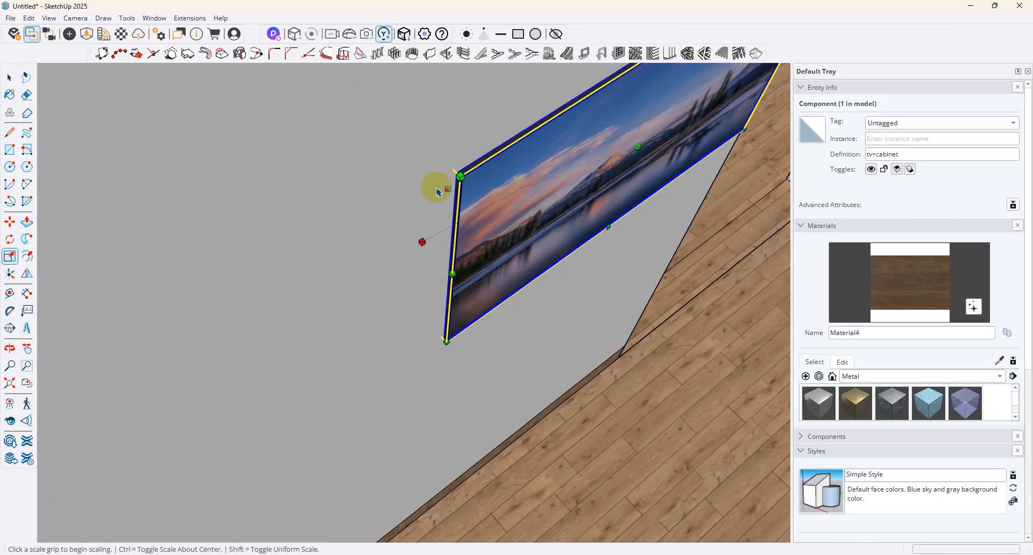
pyautogui.click(460, 174)
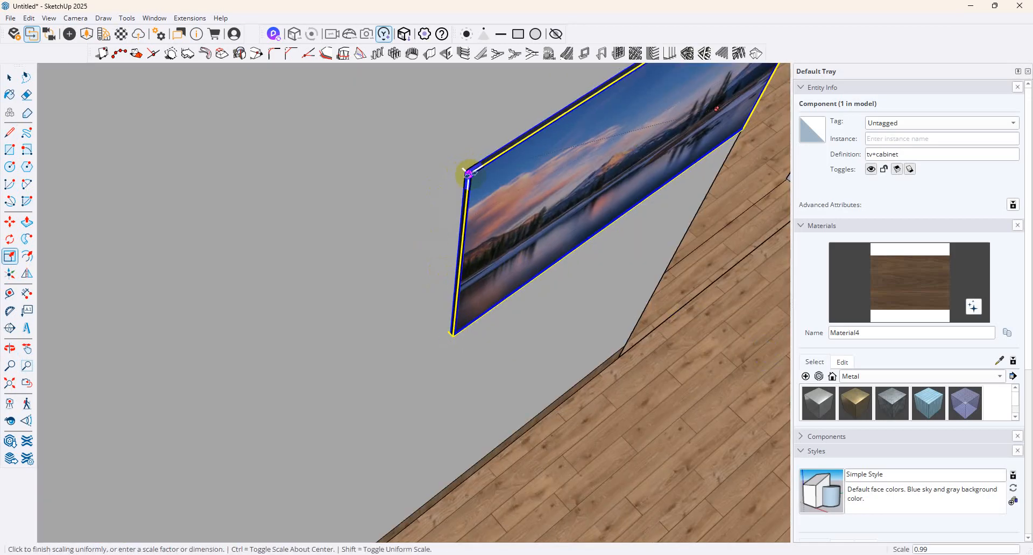
pyautogui.click(480, 171)
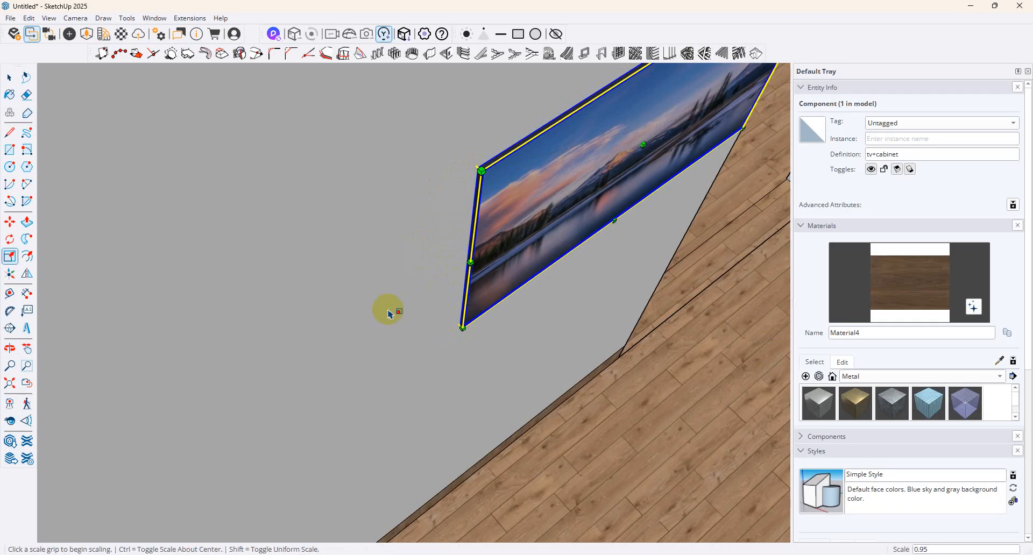
# Select the television and move it 1" along the green axis, away from the wall opening
pyautogui.scroll(-2, 388, 309)
pyautogui.moveTo(387, 309); pyautogui.dragTo(352, 309, button='middle')
pyautogui.scroll(-5, 350, 307)
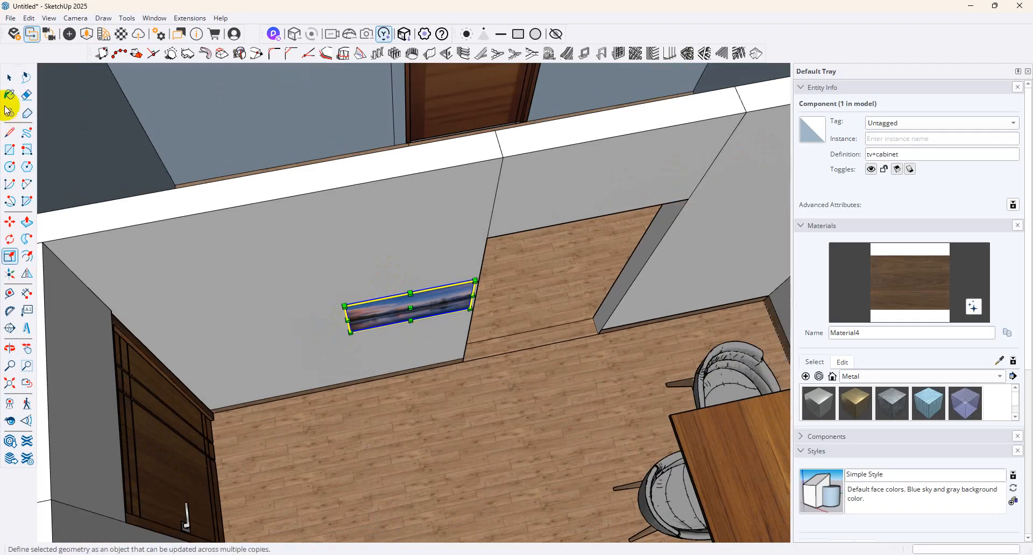
pyautogui.click(9, 77)
pyautogui.click(430, 323)
pyautogui.moveTo(431, 323); pyautogui.dragTo(411, 302, button='middle')
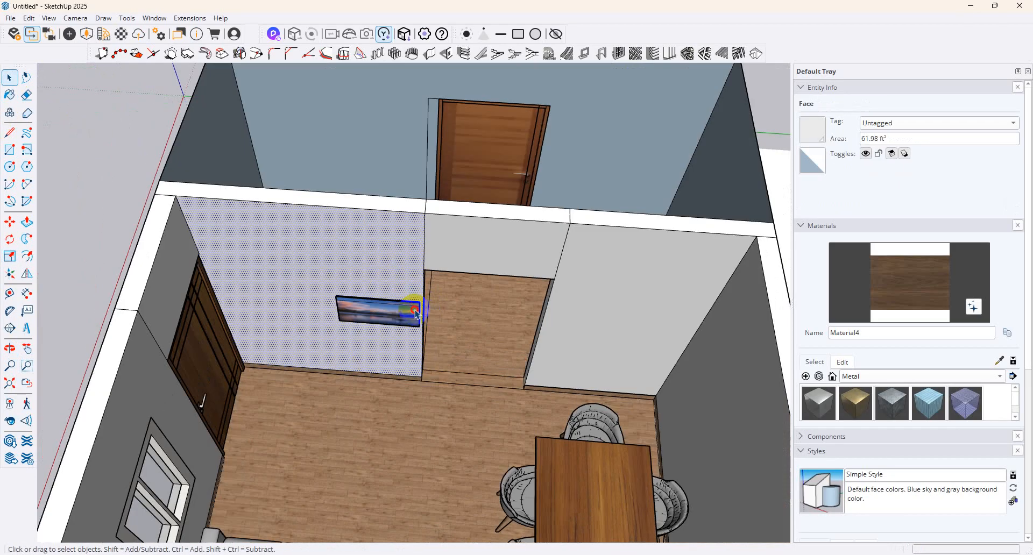
pyautogui.scroll(3, 380, 323)
pyautogui.click(377, 301)
pyautogui.click(10, 221)
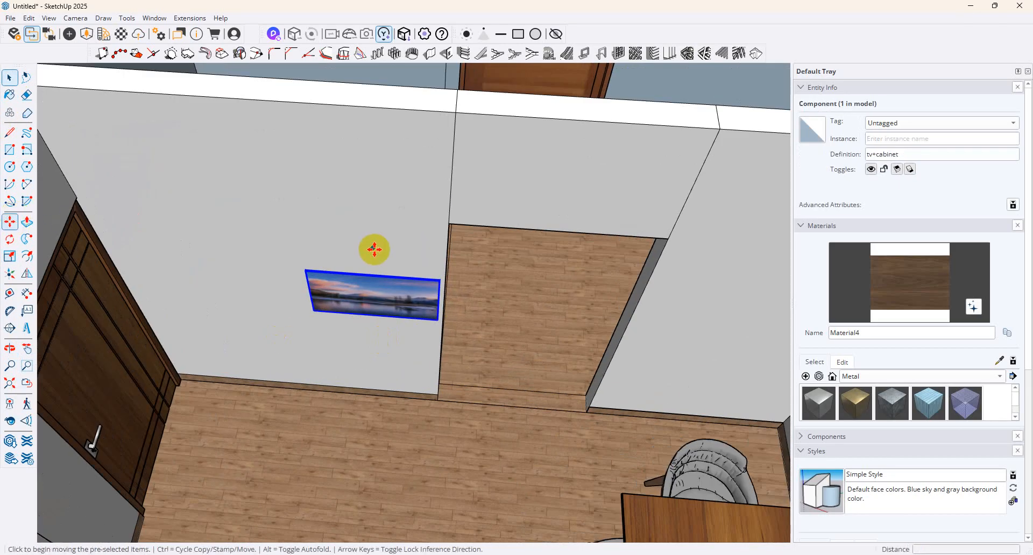
pyautogui.click(404, 280)
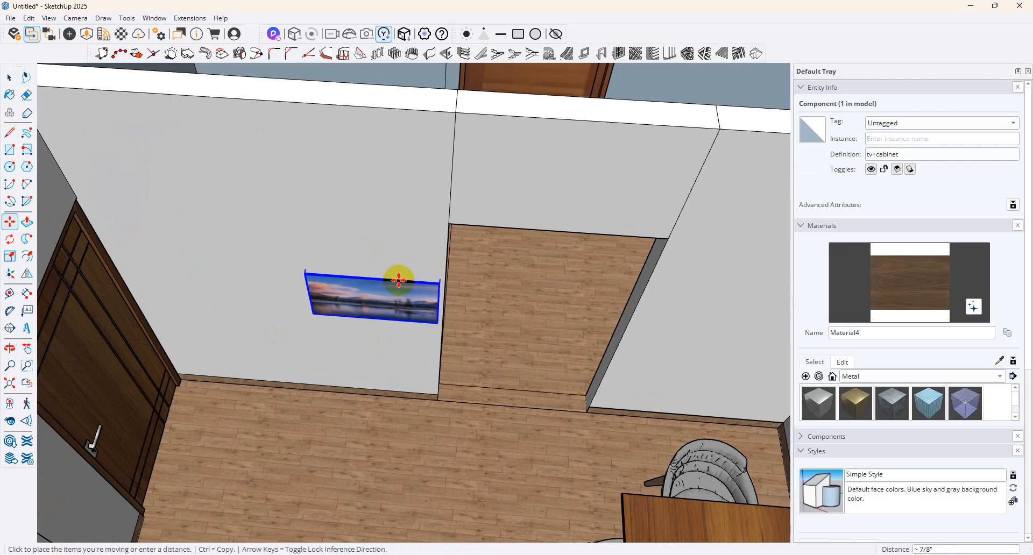
pyautogui.scroll(2, 397, 280)
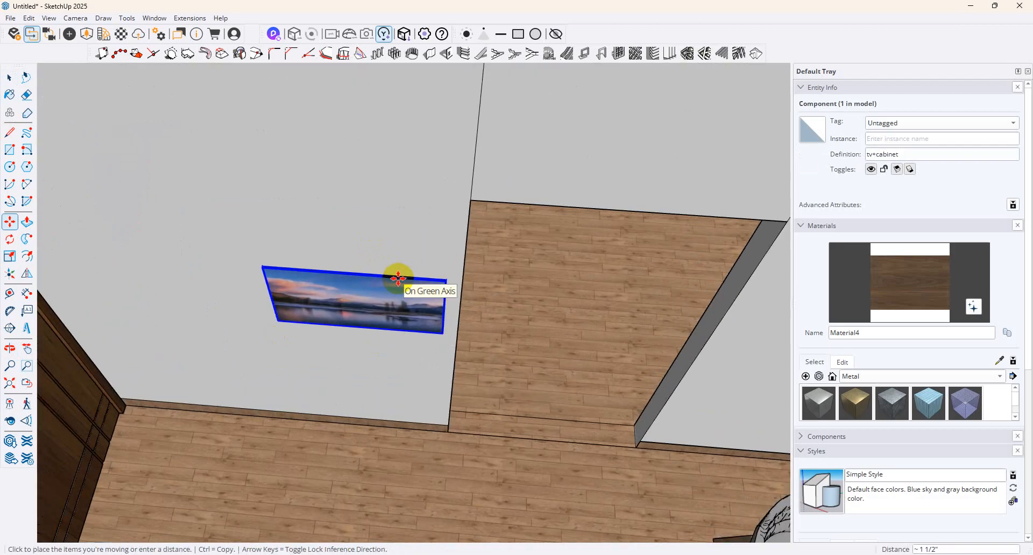
pyautogui.write('1')
pyautogui.press('Return')
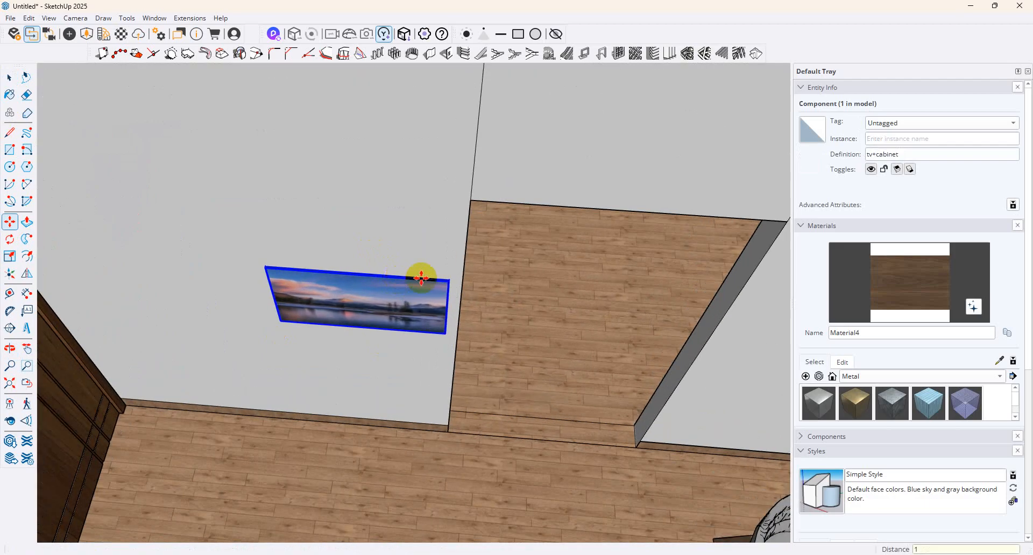
# Examine the television's size and placement relative to the sofa and dining table from several angles
pyautogui.scroll(-6, 422, 278)
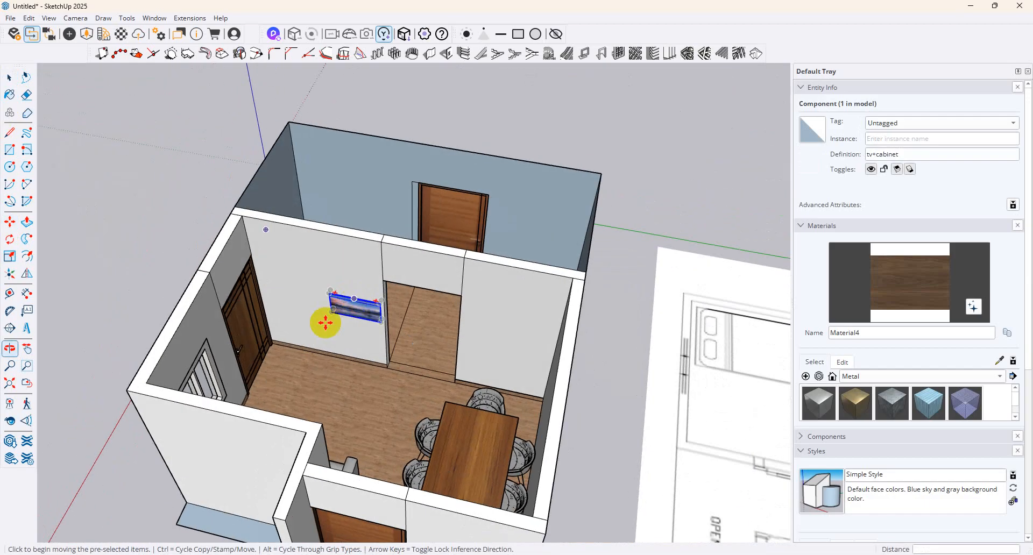
pyautogui.scroll(2, 325, 323)
pyautogui.scroll(-2, 438, 426)
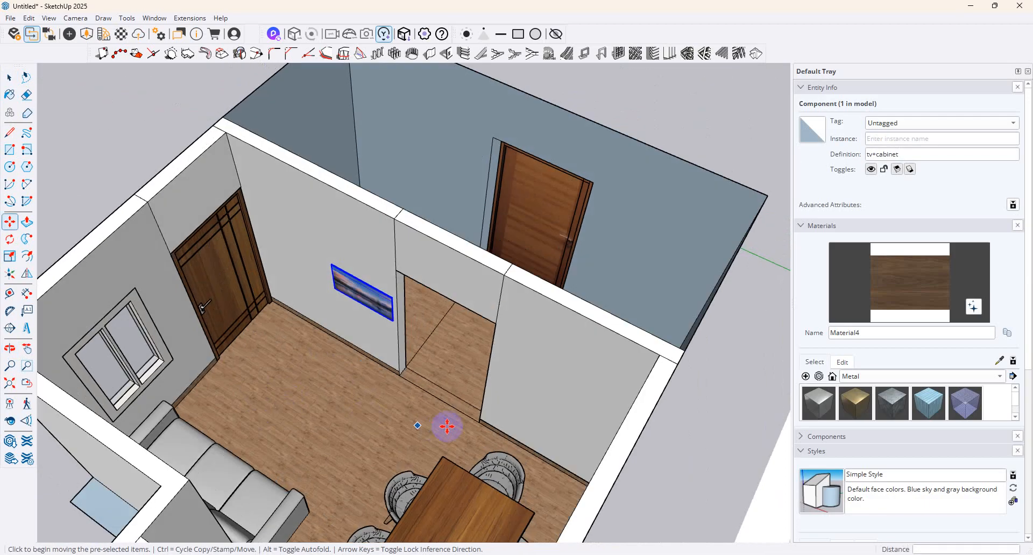
pyautogui.moveTo(438, 427); pyautogui.dragTo(300, 323, button='middle')
pyautogui.scroll(4, 341, 279)
pyautogui.moveTo(341, 279); pyautogui.dragTo(300, 383, button='middle')
pyautogui.scroll(-2, 491, 408)
pyautogui.moveTo(491, 408); pyautogui.dragTo(441, 416, button='middle')
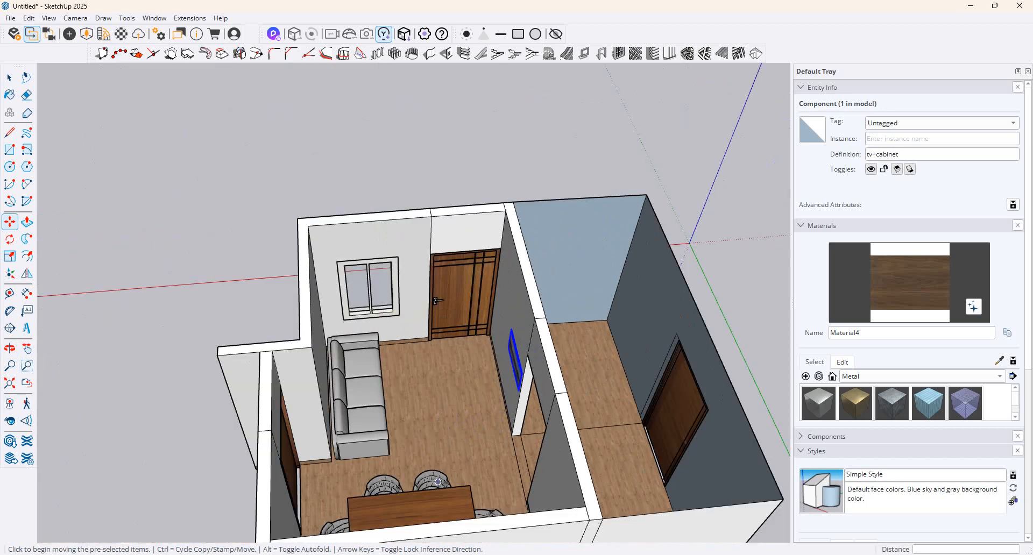
# Switch to the web browser, open 3D Warehouse in a new tab and search for "plants"
pyautogui.hotkey('alt', 'Tab')
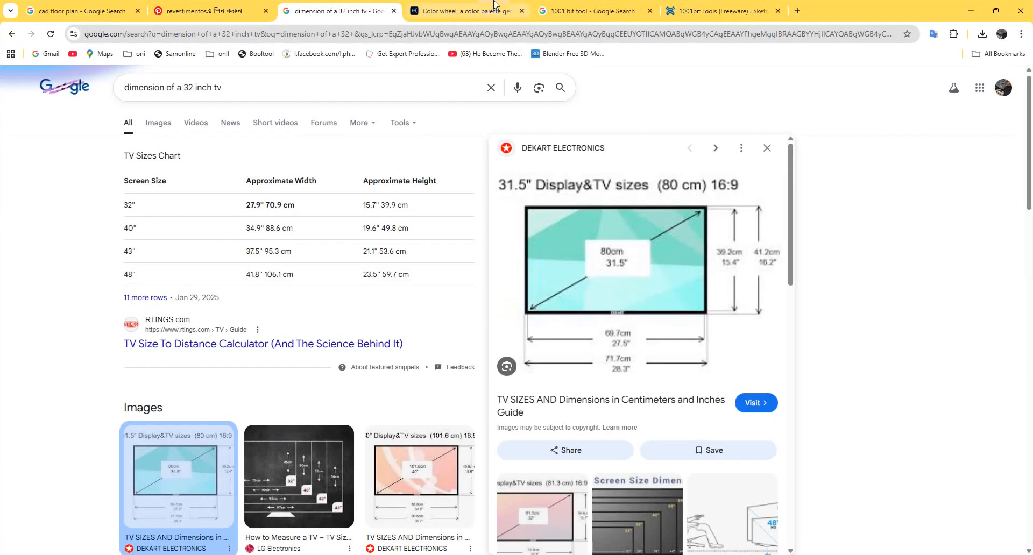
pyautogui.click(590, 11)
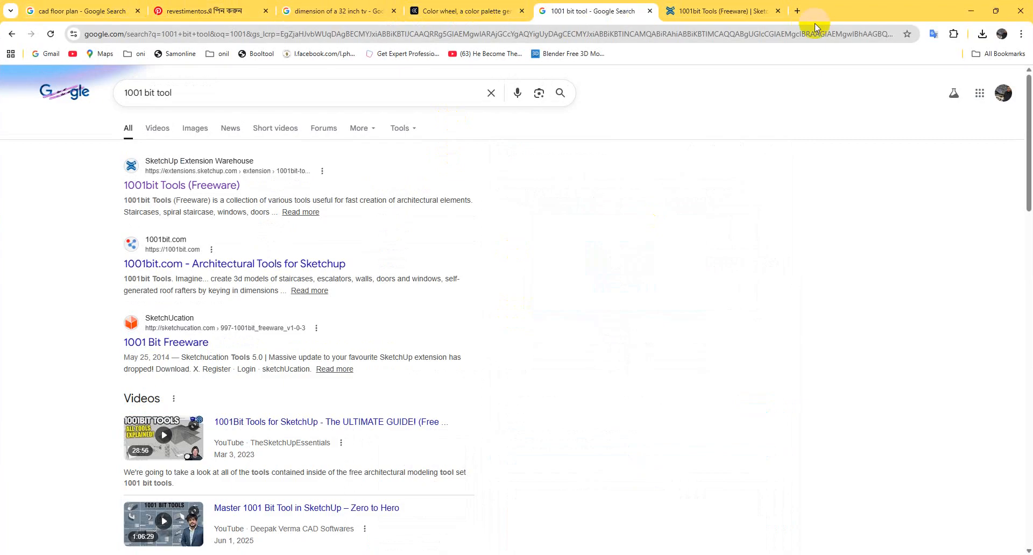
pyautogui.click(797, 12)
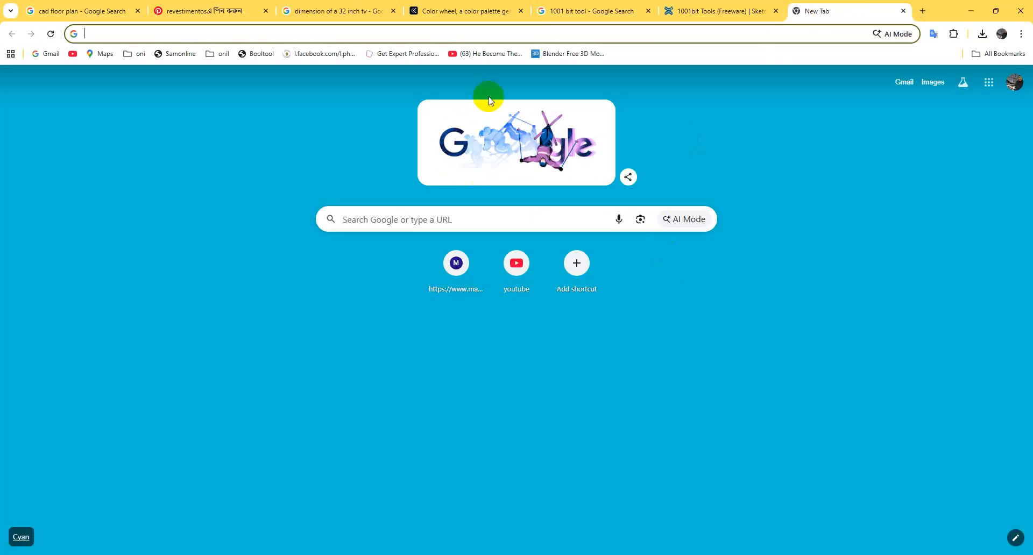
pyautogui.write('3')
pyautogui.press('Return')
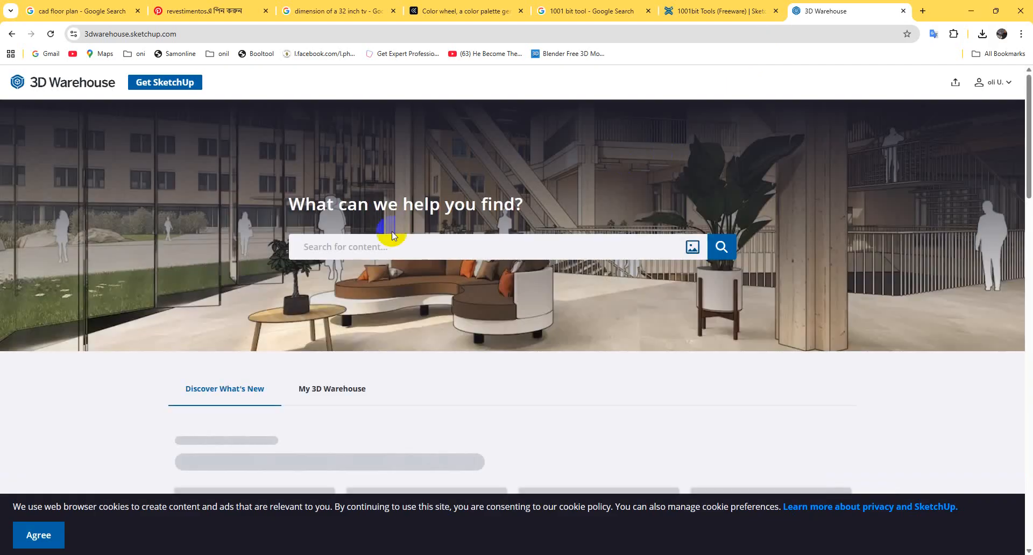
pyautogui.click(396, 247)
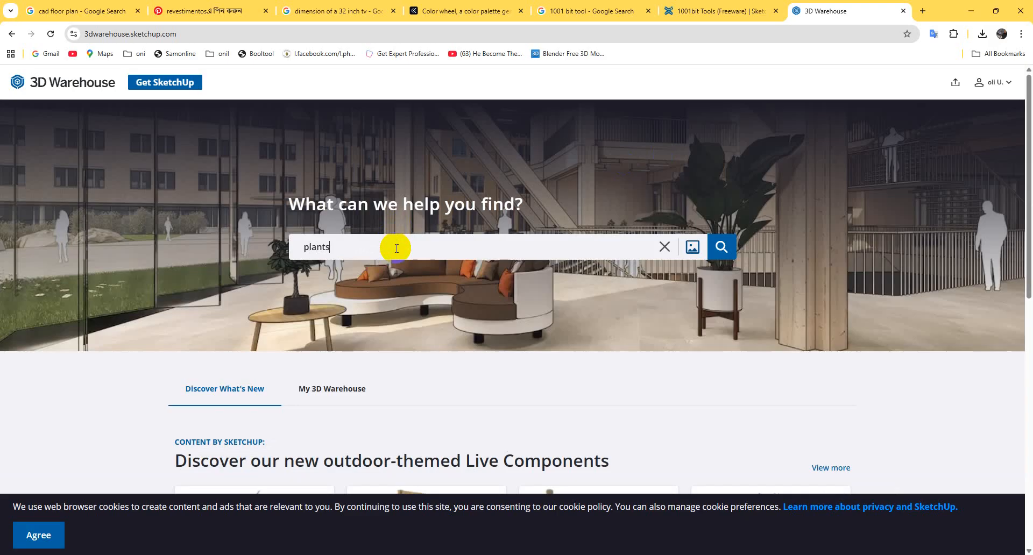
pyautogui.press('Return')
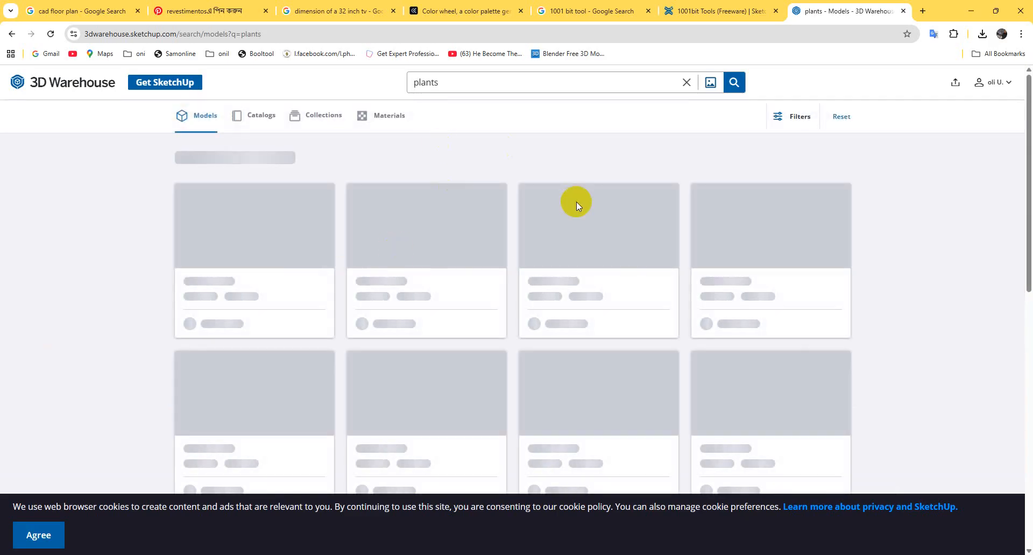
# Download the 1.4 MB Plant model in the black pot as a SketchUp file and dismiss the subscription offer
pyautogui.scroll(-2, 511, 317)
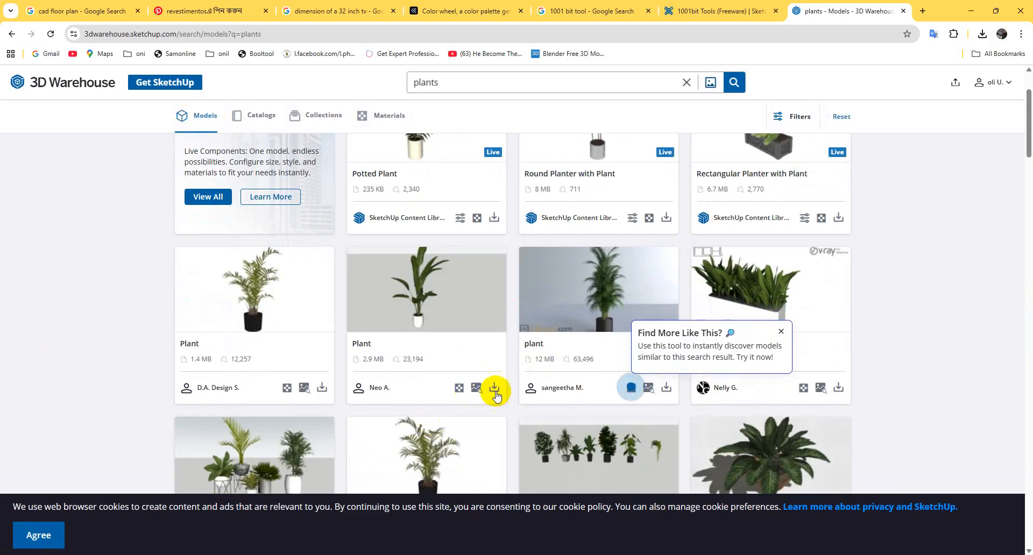
pyautogui.click(323, 390)
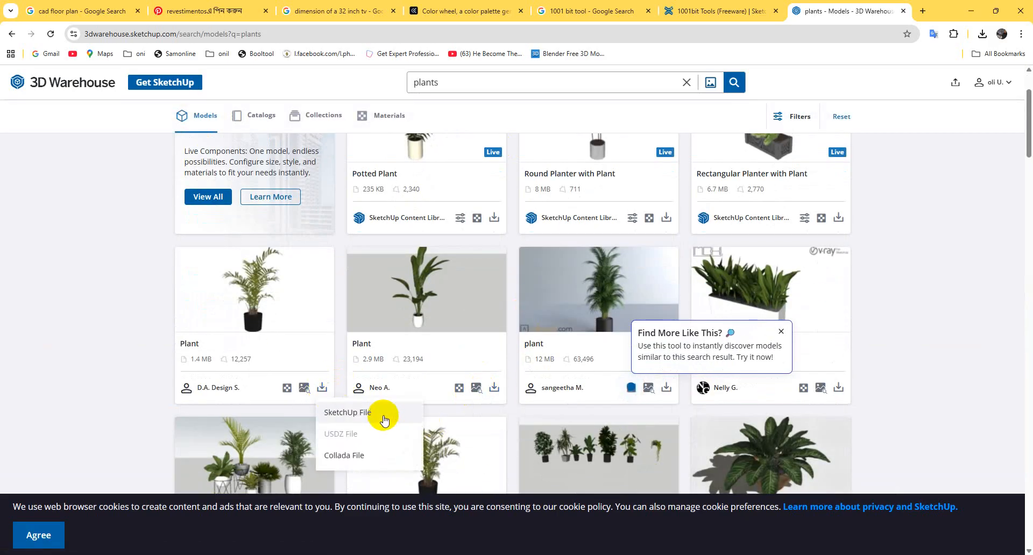
pyautogui.click(383, 414)
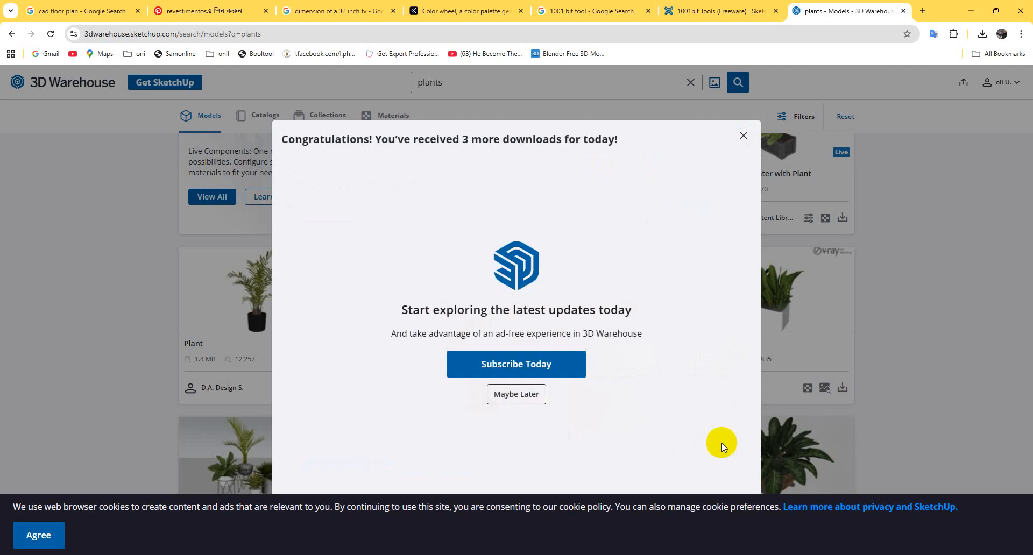
pyautogui.click(542, 394)
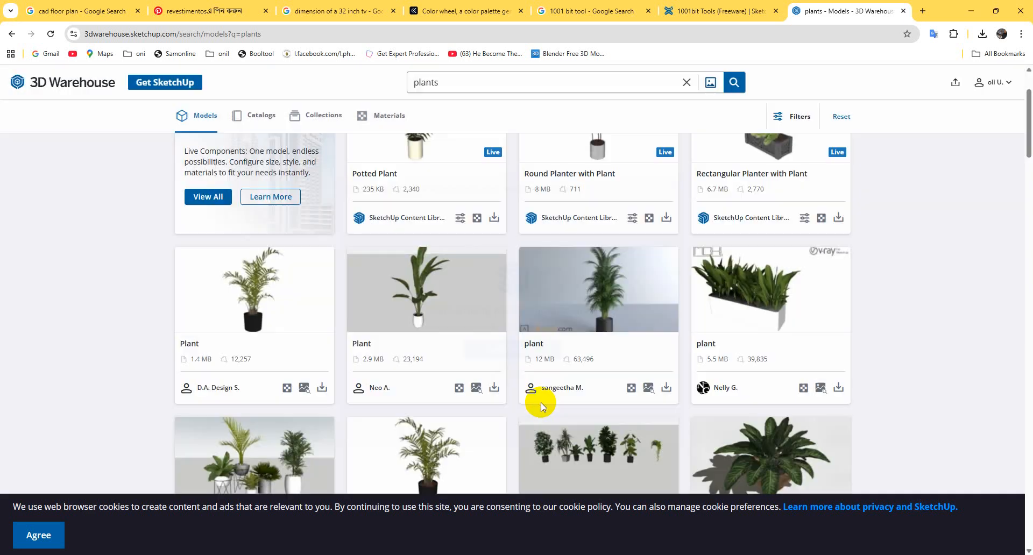
# Request another SketchUp-format download of the 1.4 MB Plant in the black pot from the search results
pyautogui.click(322, 388)
pyautogui.click(350, 413)
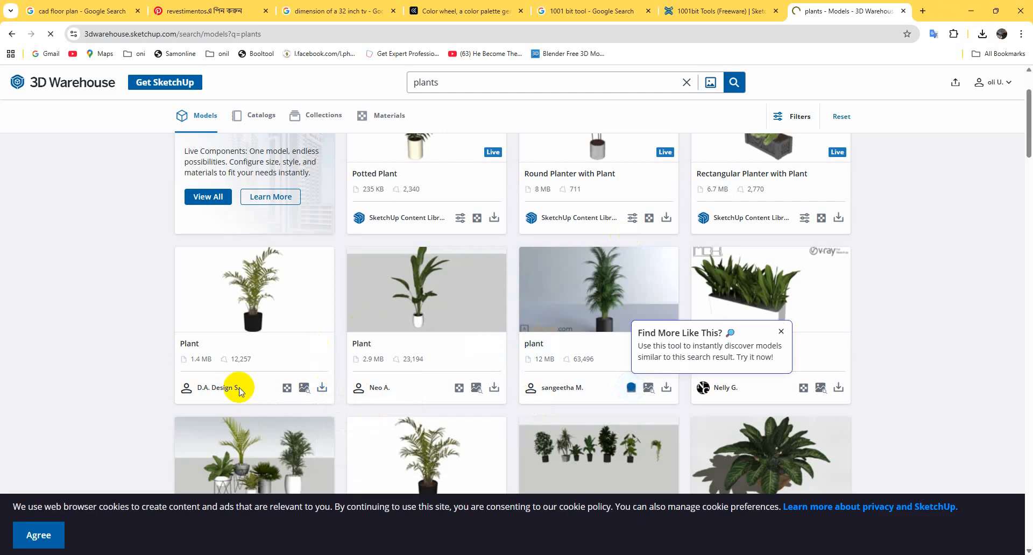
pyautogui.scroll(-2, 237, 429)
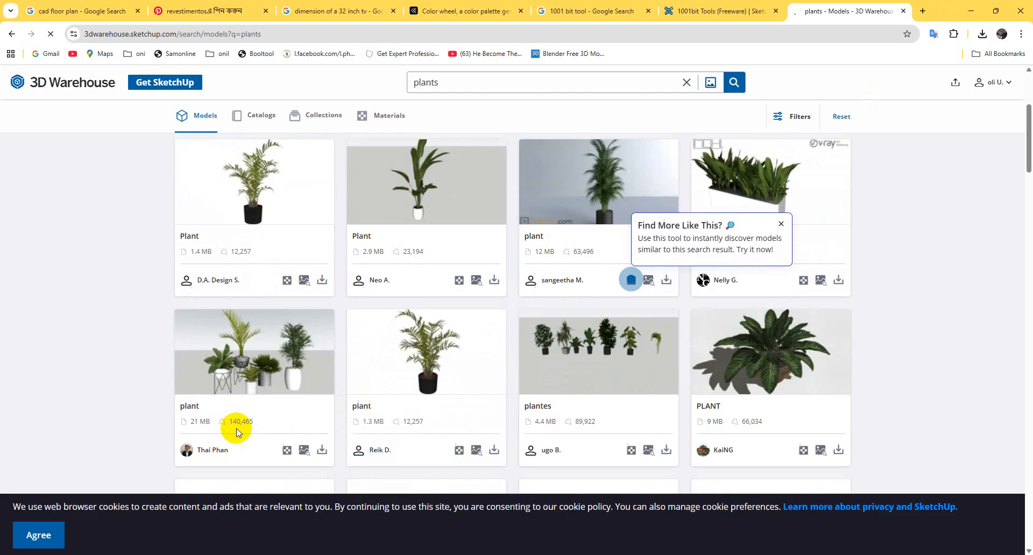
# Switch back to SketchUp, import the downloaded plant model and place it on the floor beside the sofa near the window
pyautogui.click(967, 9)
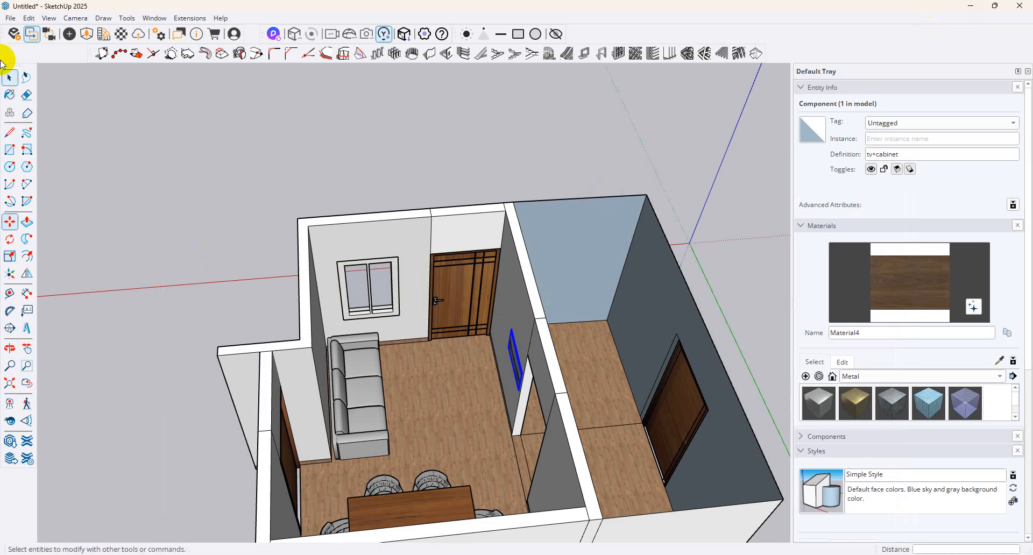
pyautogui.click(10, 18)
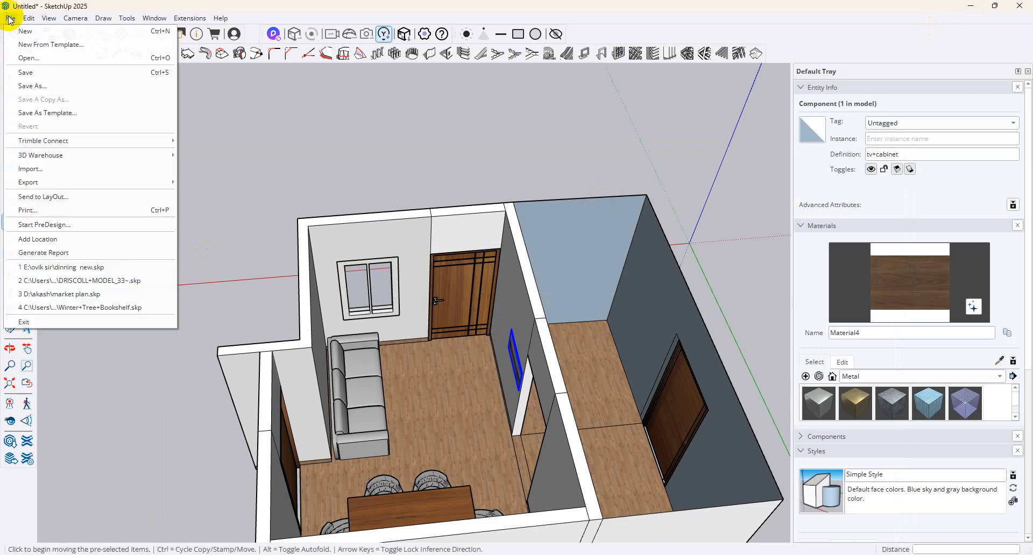
pyautogui.click(33, 167)
pyautogui.doubleClick(121, 141)
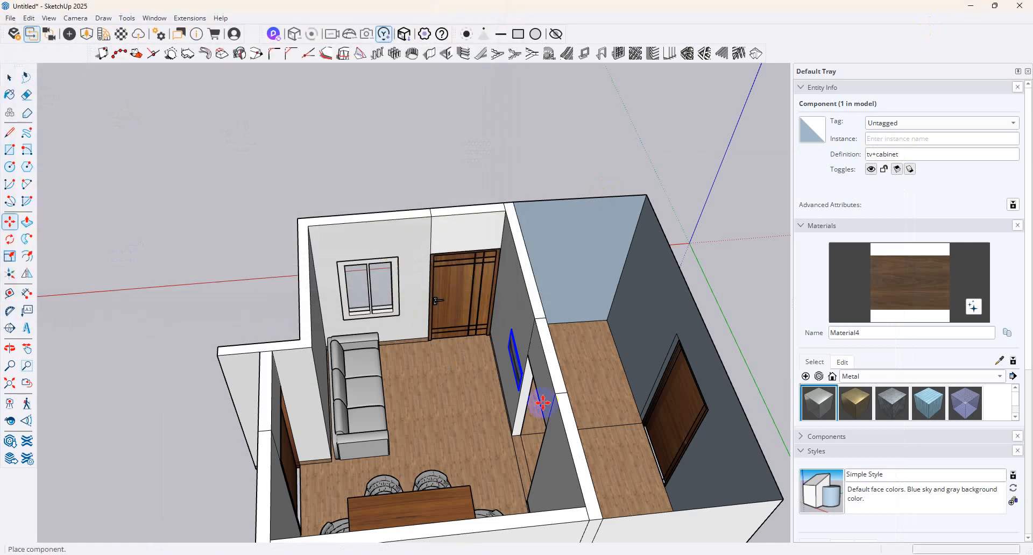
pyautogui.click(406, 354)
pyautogui.scroll(6, 406, 354)
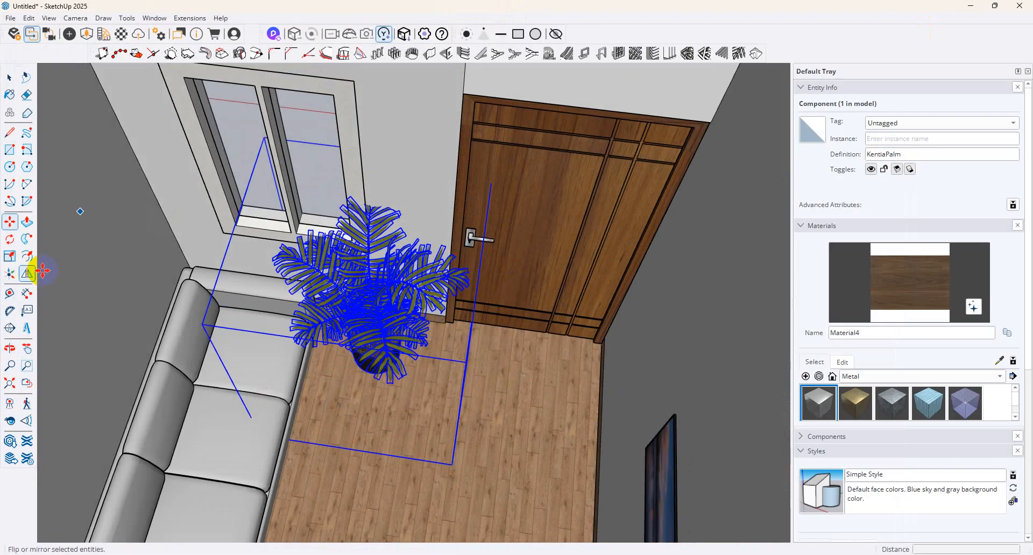
# Copy the plant about 12' 7" to the wall corner beside the end of the dining table
pyautogui.click(387, 341)
pyautogui.scroll(-5, 484, 294)
pyautogui.scroll(-2, 446, 341)
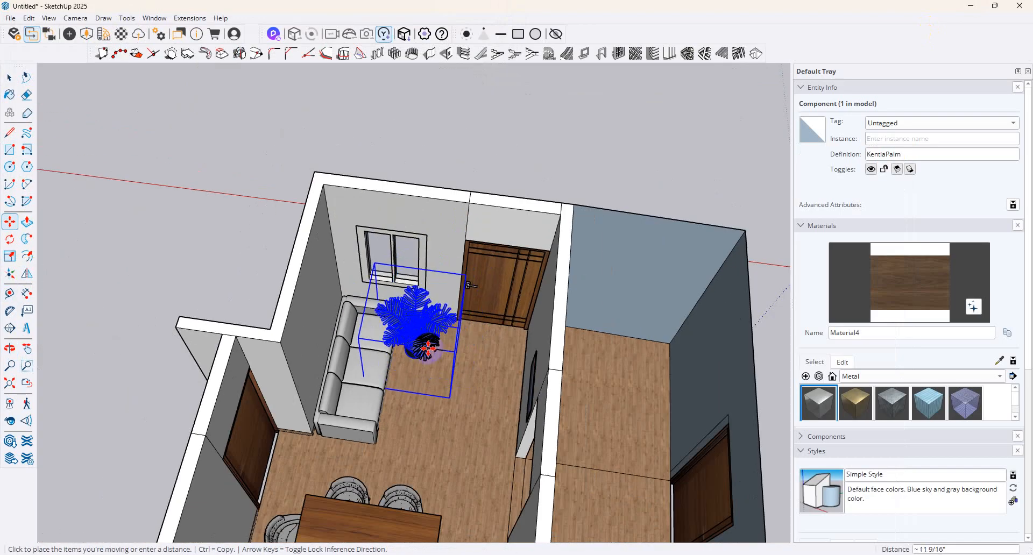
pyautogui.moveTo(455, 379); pyautogui.dragTo(553, 427, button='middle')
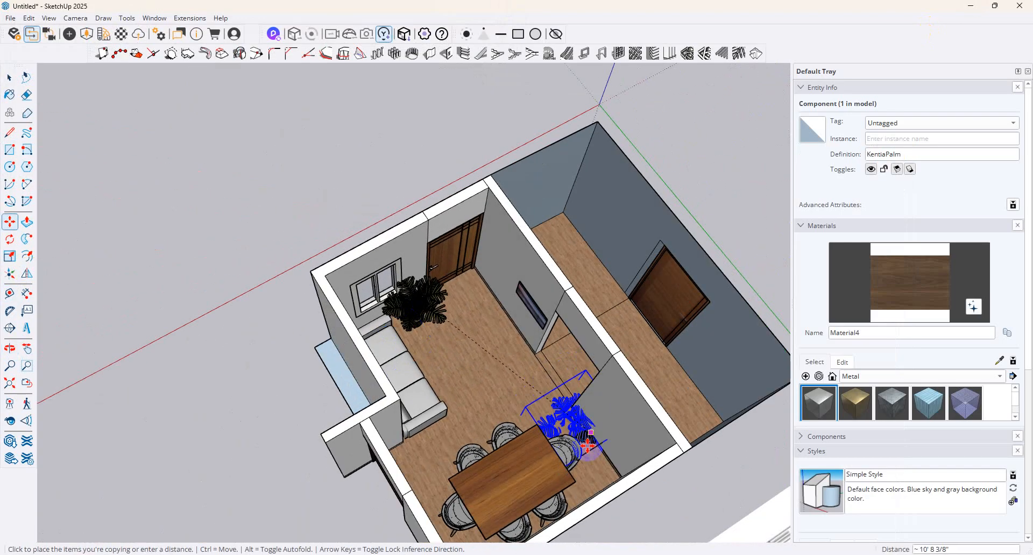
pyautogui.scroll(5, 553, 426)
pyautogui.click(613, 496)
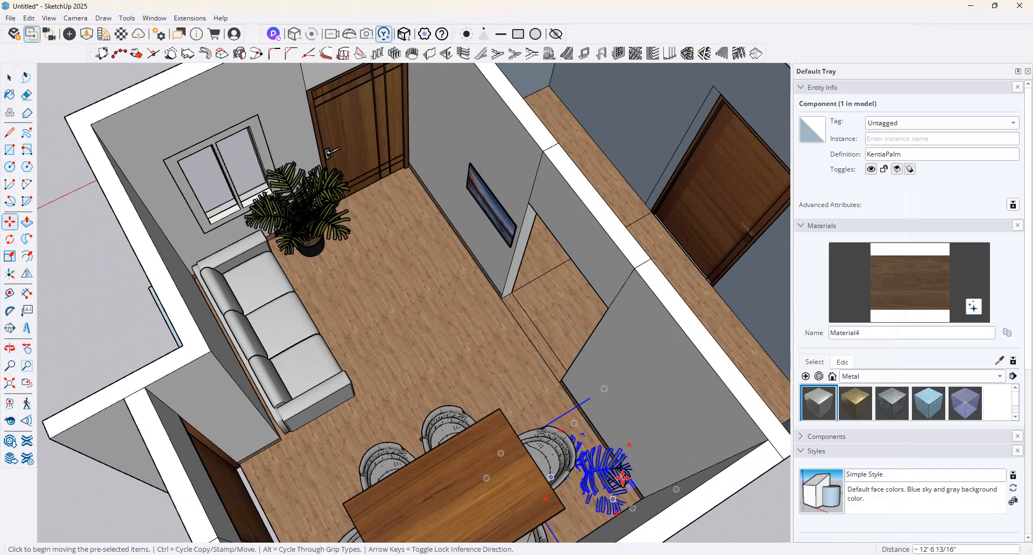
# Align the plant copy's pot vertically with the floor and shift it toward the room corner behind the dining table
pyautogui.moveTo(604, 484); pyautogui.dragTo(596, 466, button='middle')
pyautogui.click(570, 410)
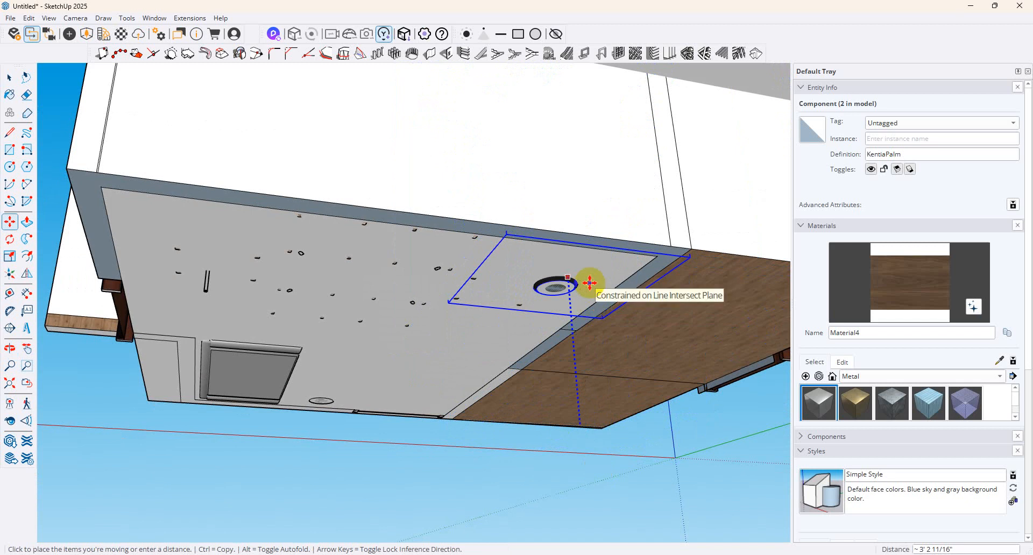
pyautogui.scroll(4, 589, 284)
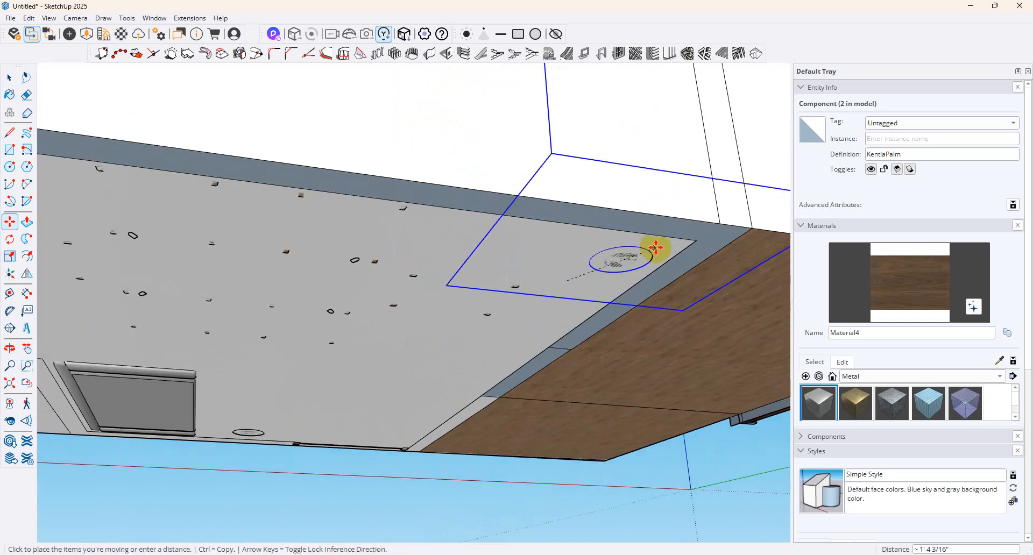
pyautogui.moveTo(662, 238); pyautogui.dragTo(54, 187, button='middle')
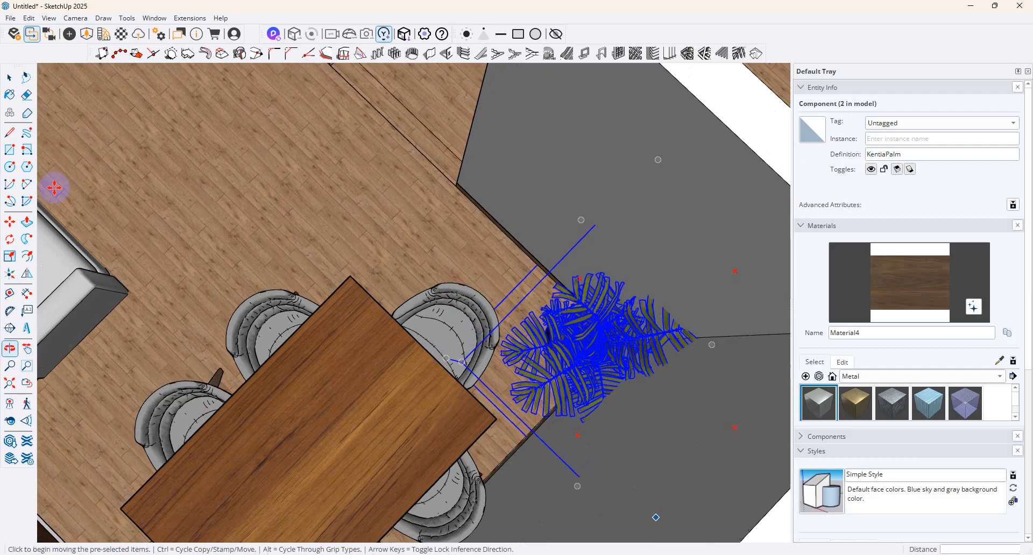
# Select the dining table set and move it slightly away from the plant in the corner
pyautogui.click(9, 221)
pyautogui.scroll(-2, 411, 191)
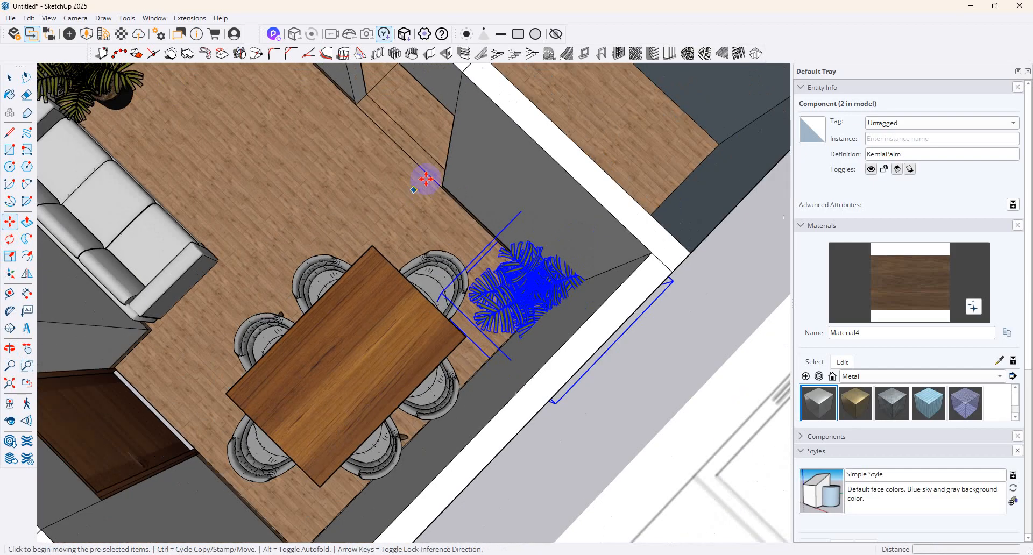
pyautogui.click(10, 77)
pyautogui.click(350, 356)
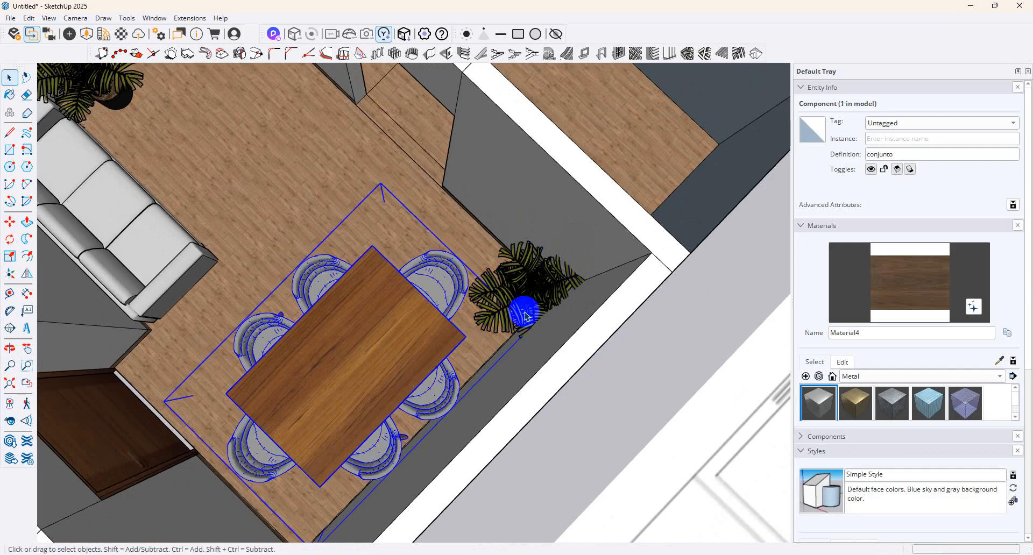
pyautogui.click(10, 221)
pyautogui.moveTo(346, 301); pyautogui.dragTo(312, 219)
pyautogui.click(9, 77)
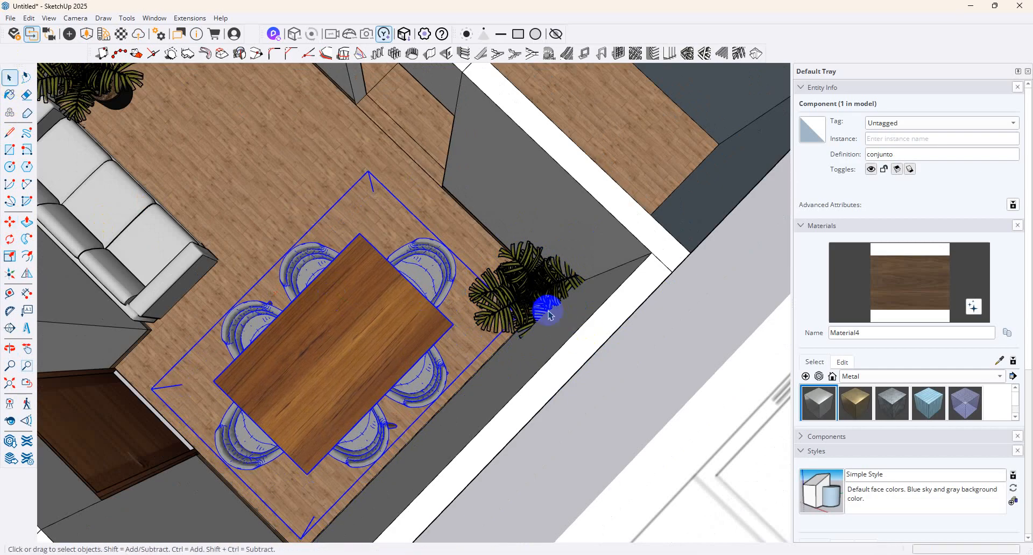
# Select the plant copy and reposition it in the gap between the dining set and the corner
pyautogui.click(541, 301)
pyautogui.click(10, 221)
pyautogui.click(536, 308)
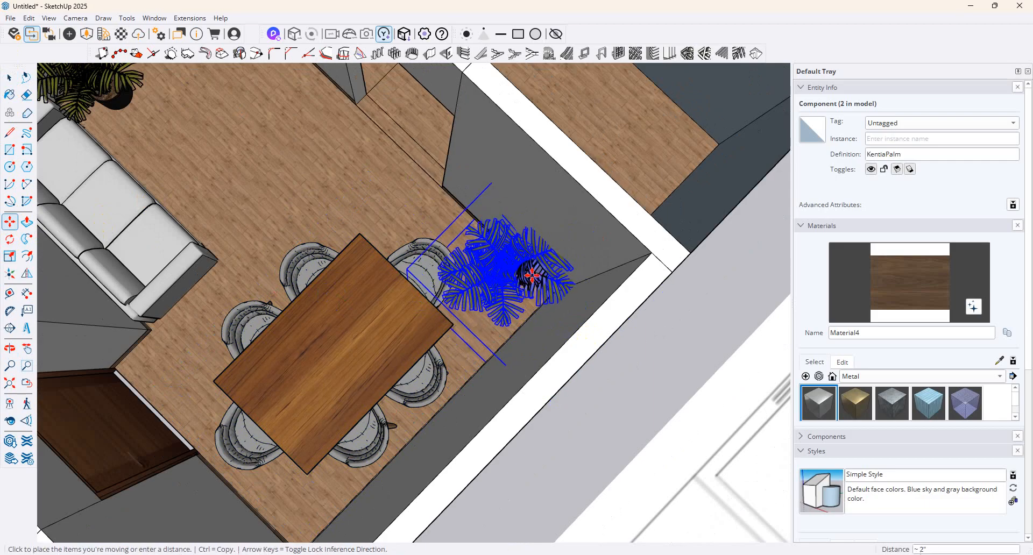
pyautogui.click(525, 281)
# Delete the plant copy beside the dining table
pyautogui.moveTo(382, 338); pyautogui.dragTo(478, 301, button='middle')
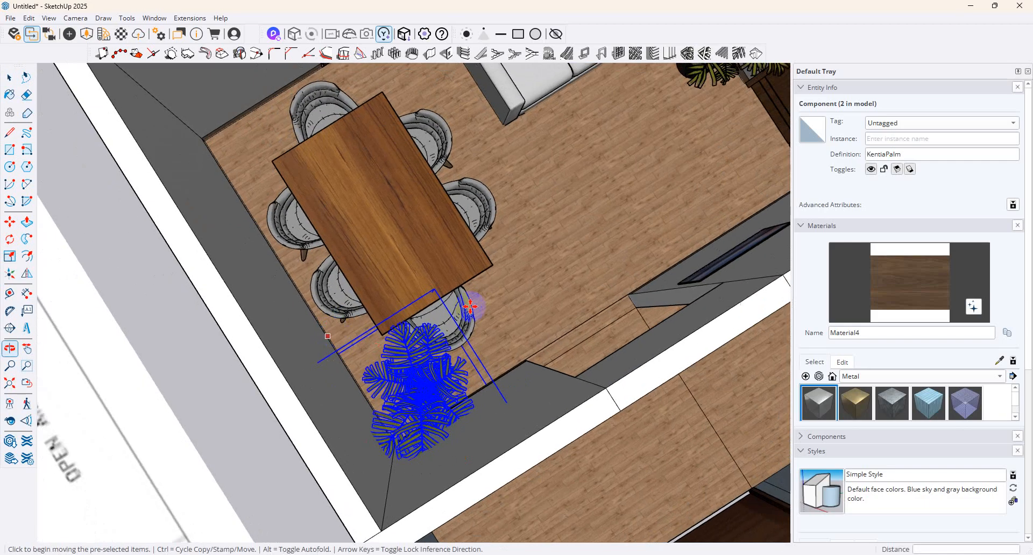
pyautogui.moveTo(307, 270); pyautogui.dragTo(392, 274, button='middle')
pyautogui.click(9, 78)
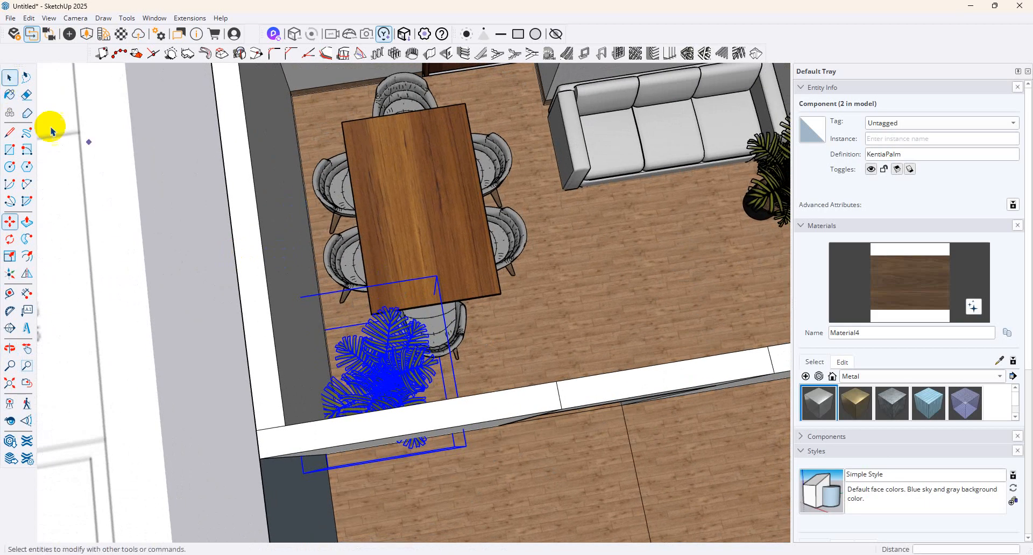
pyautogui.press('Delete')
# Select the dining table set and move it 1" toward the wall on the open-area side
pyautogui.click(415, 347)
pyautogui.moveTo(416, 346); pyautogui.dragTo(511, 319, button='middle')
pyautogui.scroll(-4, 484, 339)
pyautogui.scroll(5, 551, 252)
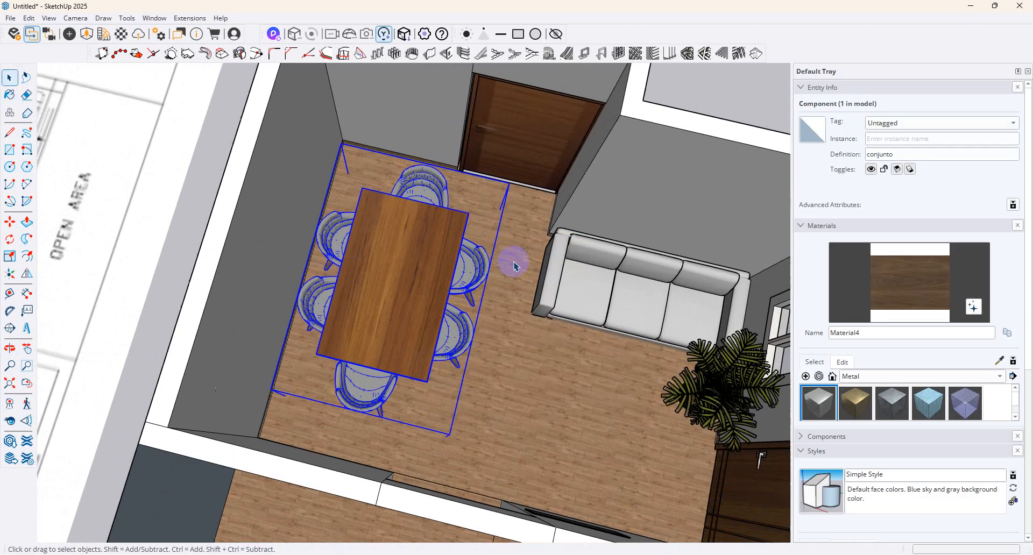
pyautogui.moveTo(514, 263); pyautogui.dragTo(510, 286, button='middle')
pyautogui.scroll(-6, 514, 309)
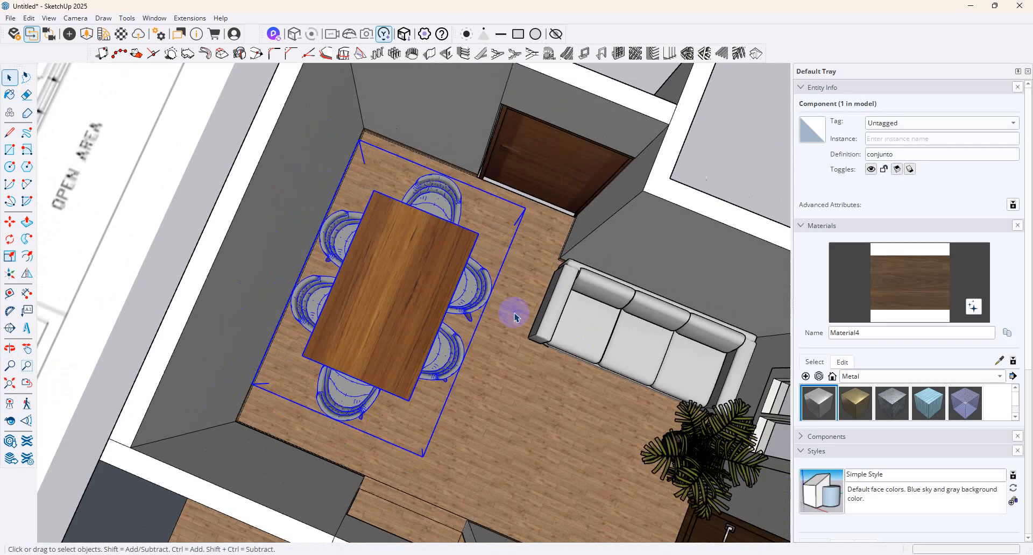
pyautogui.moveTo(445, 281); pyautogui.dragTo(554, 237, button='middle')
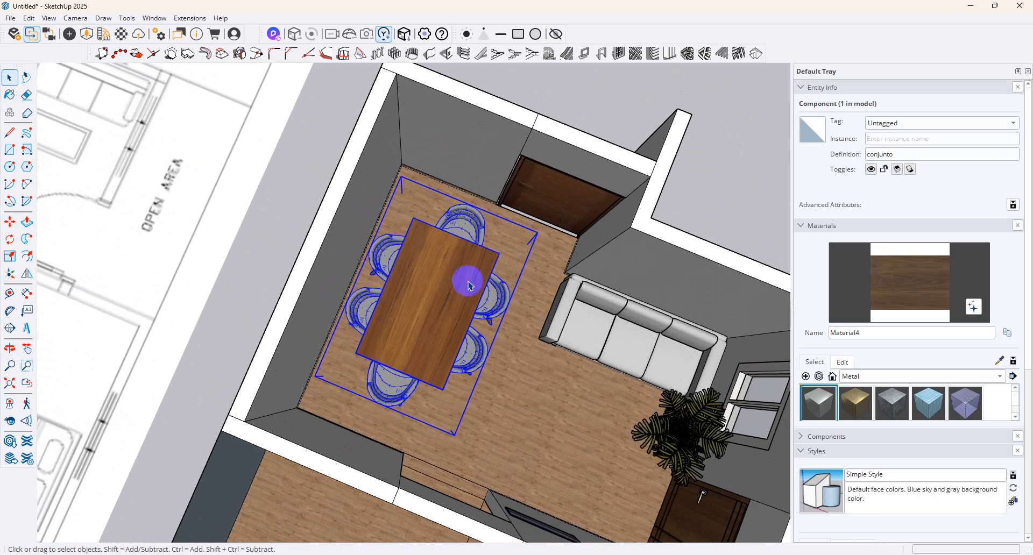
pyautogui.click(11, 222)
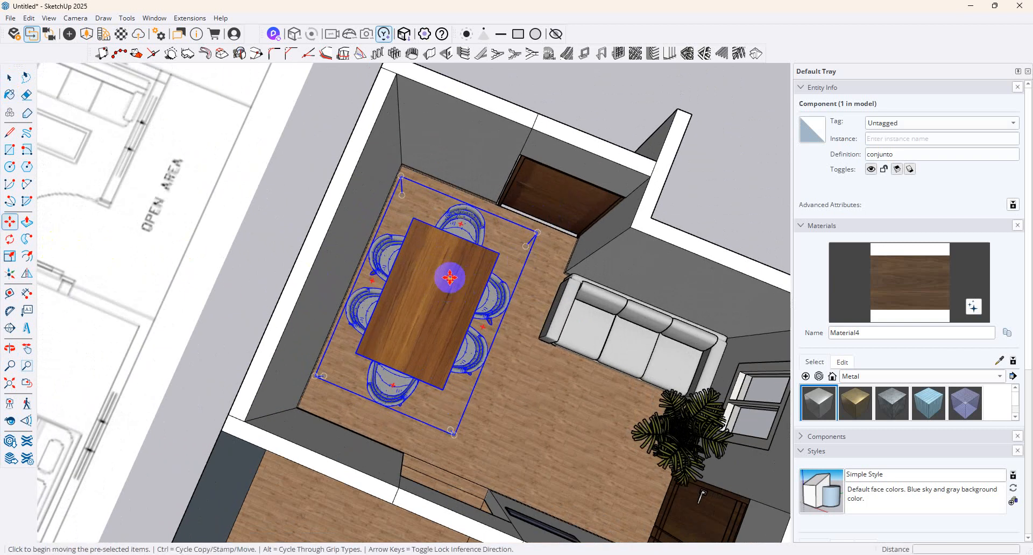
pyautogui.click(447, 276)
pyautogui.click(444, 275)
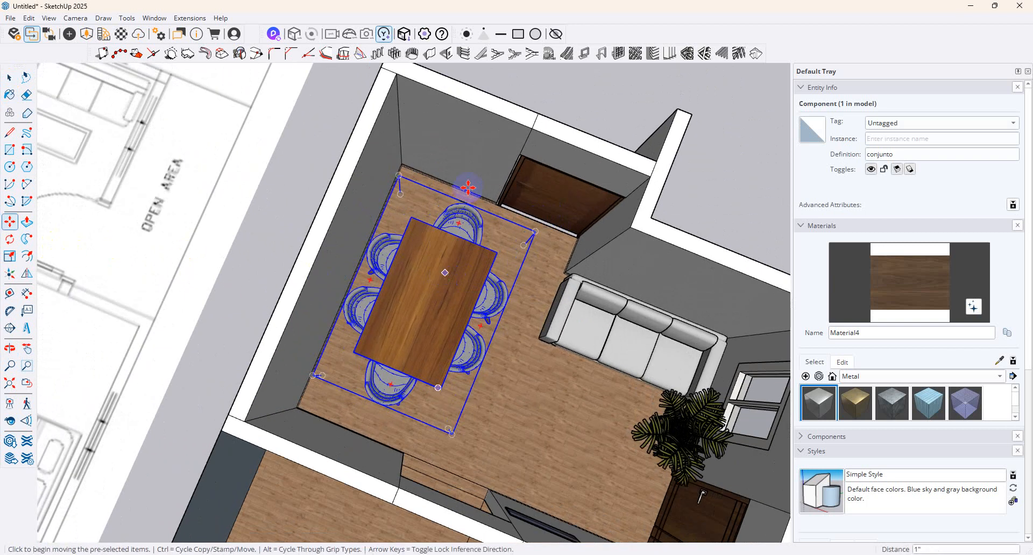
# Reposition the dining table set near the corner by the wooden door, with a 1" move
pyautogui.scroll(3, 467, 191)
pyautogui.moveTo(430, 187); pyautogui.dragTo(269, 185, button='middle')
pyautogui.scroll(-2, 516, 227)
pyautogui.click(486, 270)
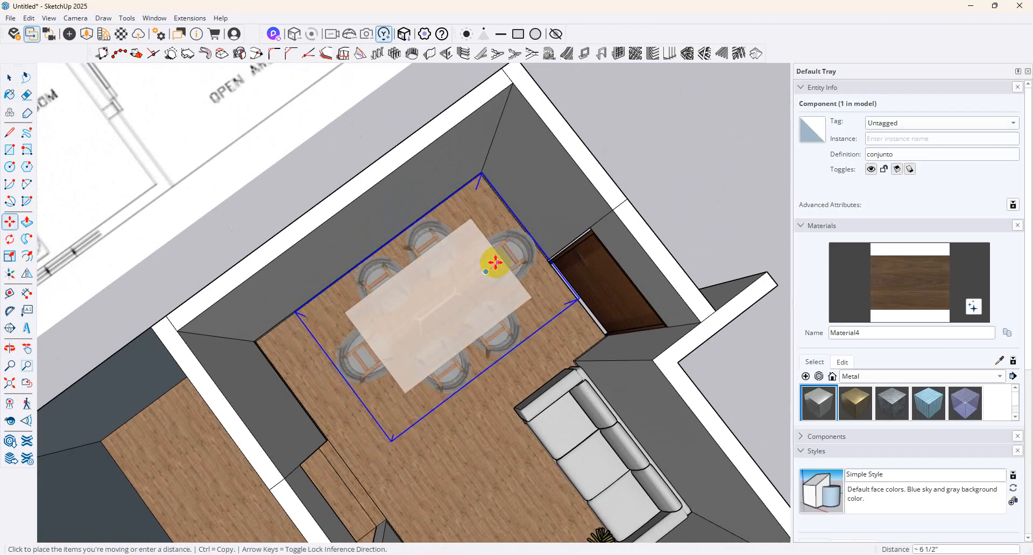
pyautogui.scroll(1, 491, 264)
pyautogui.click(491, 264)
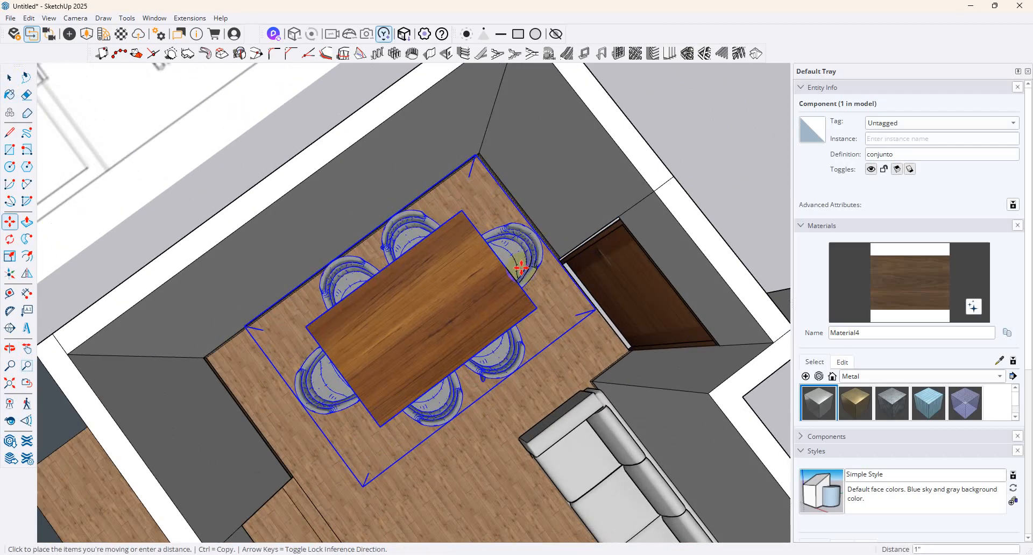
pyautogui.moveTo(520, 268); pyautogui.dragTo(189, 276, button='middle')
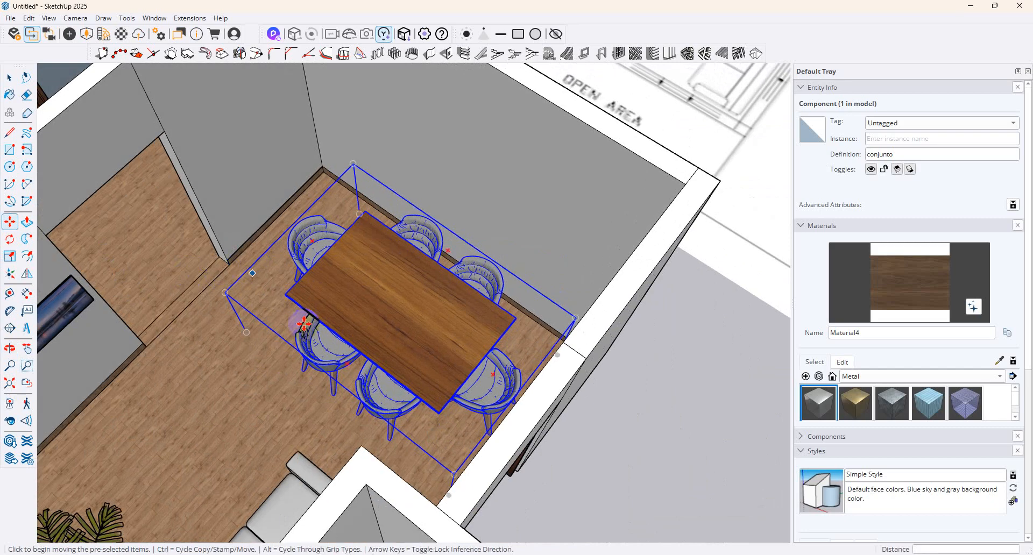
pyautogui.scroll(-2, 238, 193)
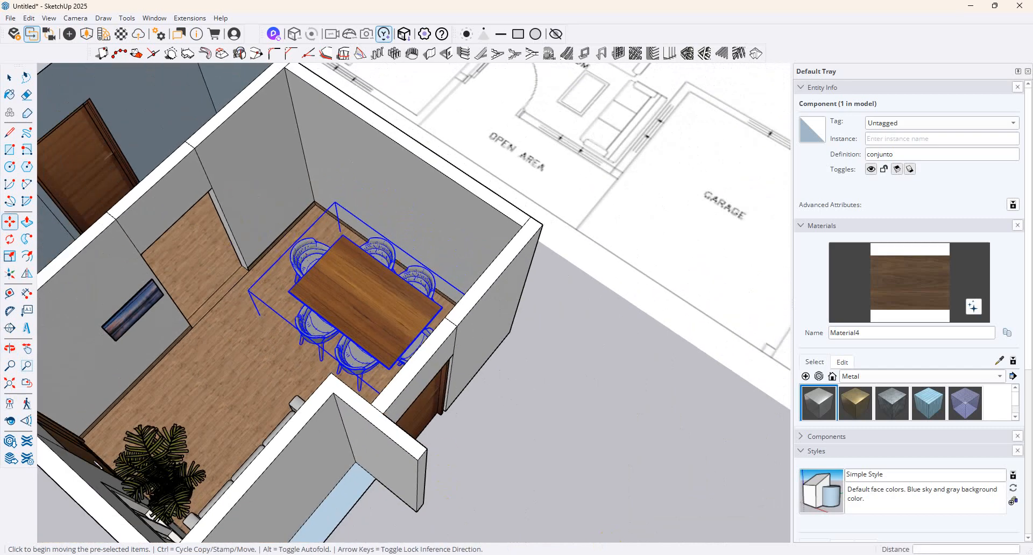
# Switch to the web browser and search 3D Warehouse for "dinner wagon"
pyautogui.hotkey('alt', 'Tab')
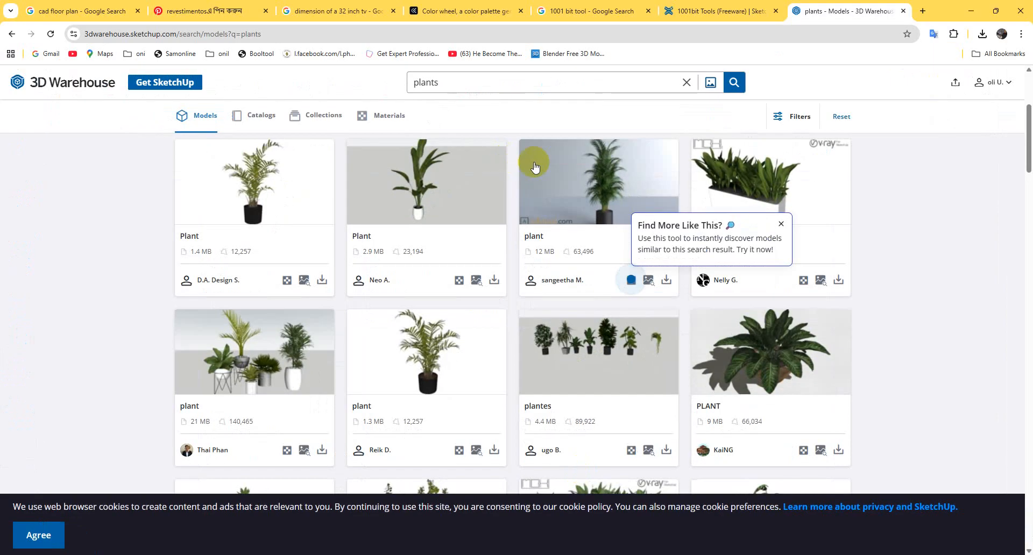
pyautogui.click(466, 92)
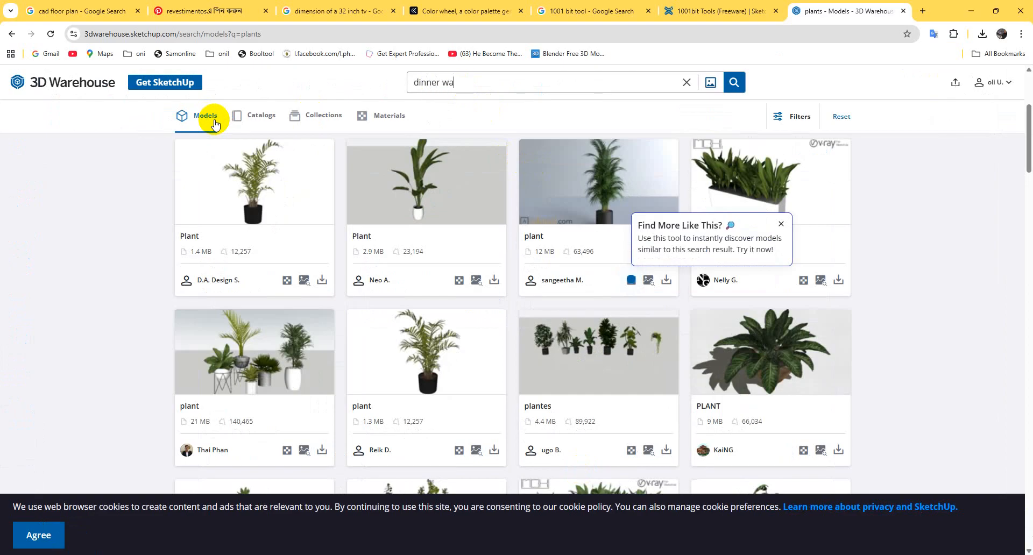
pyautogui.write('dinner wagon')
pyautogui.press('Return')
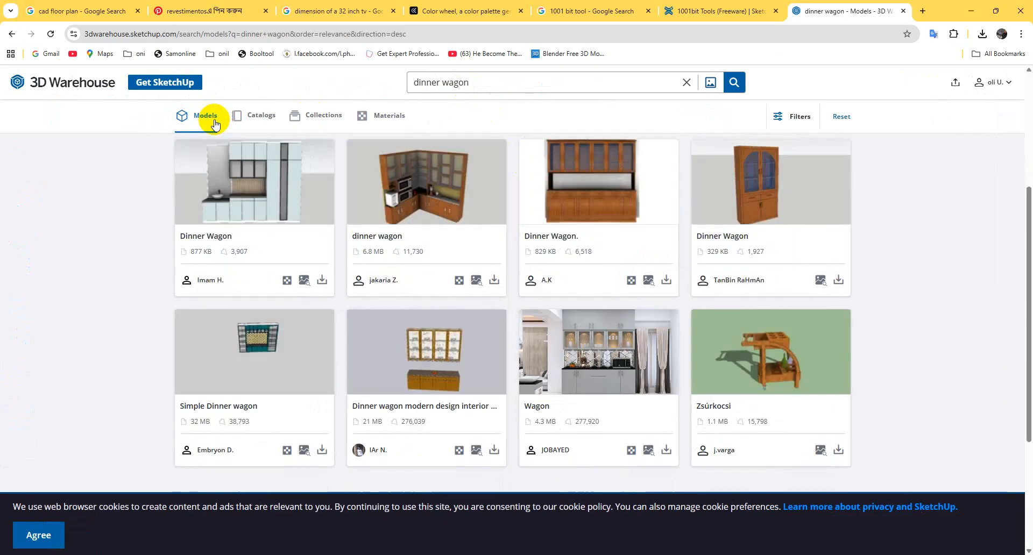
# Look through the dinner wagon models in the search results for a cabinet suited to the dining area
pyautogui.scroll(8, 466, 263)
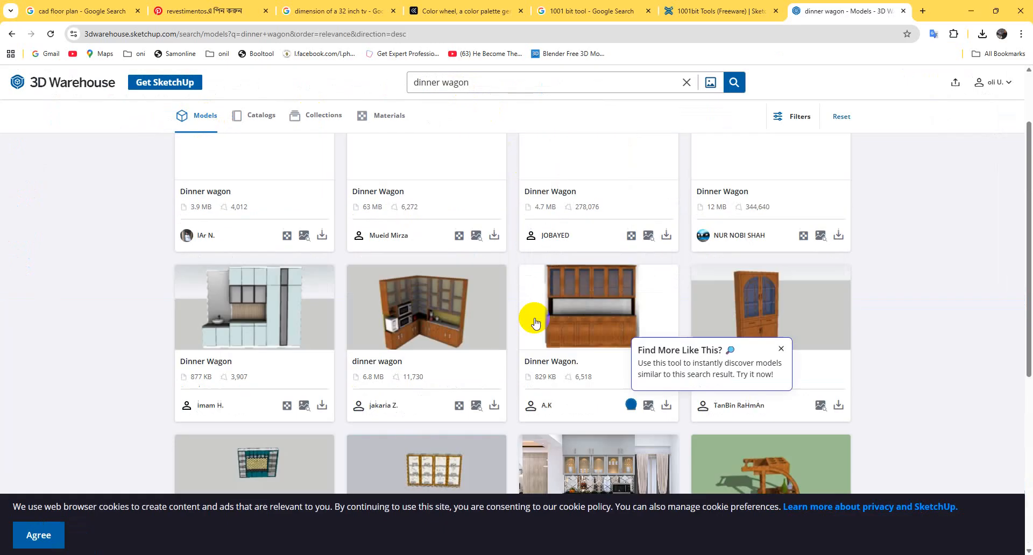
pyautogui.click(247, 262)
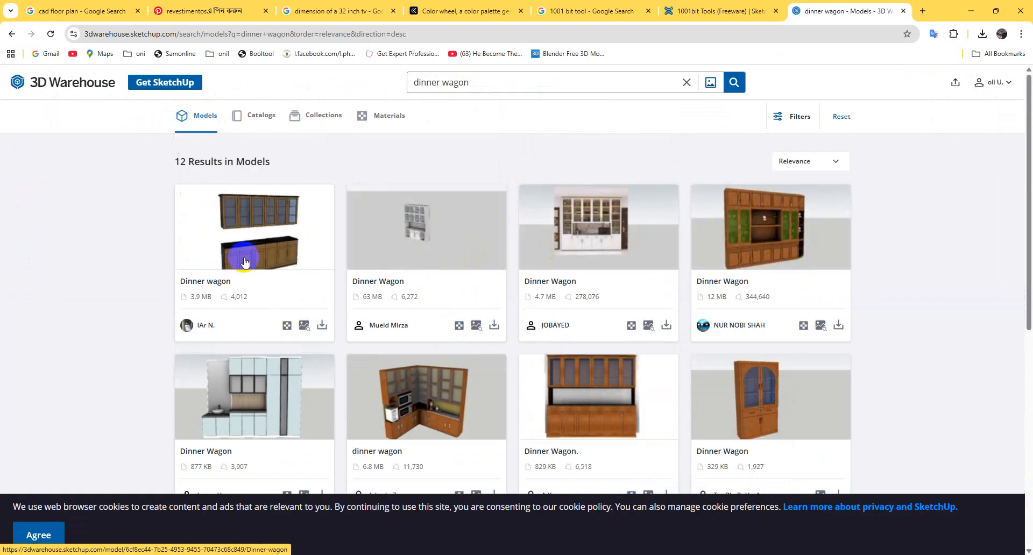
pyautogui.click(505, 81)
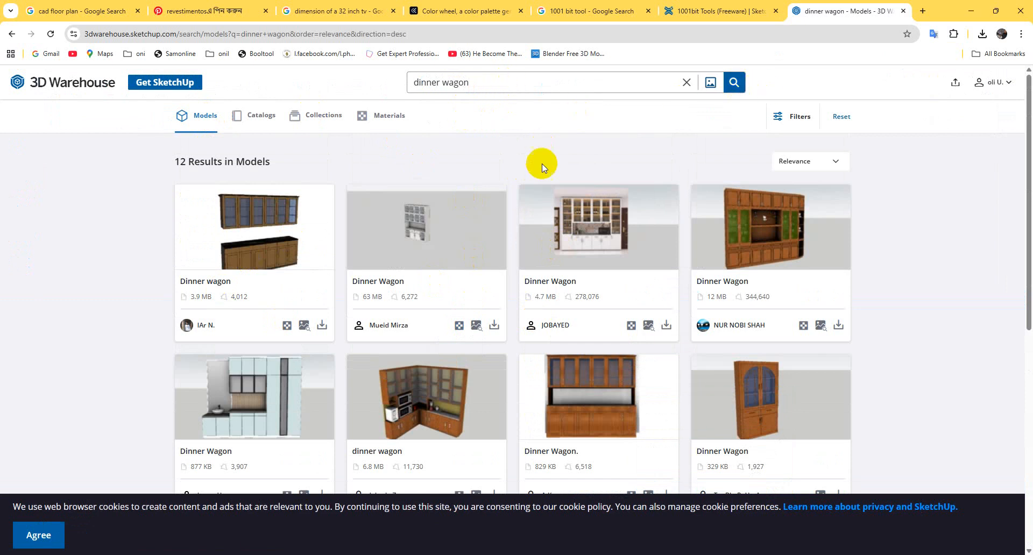
pyautogui.scroll(-3, 476, 186)
pyautogui.scroll(3, 500, 243)
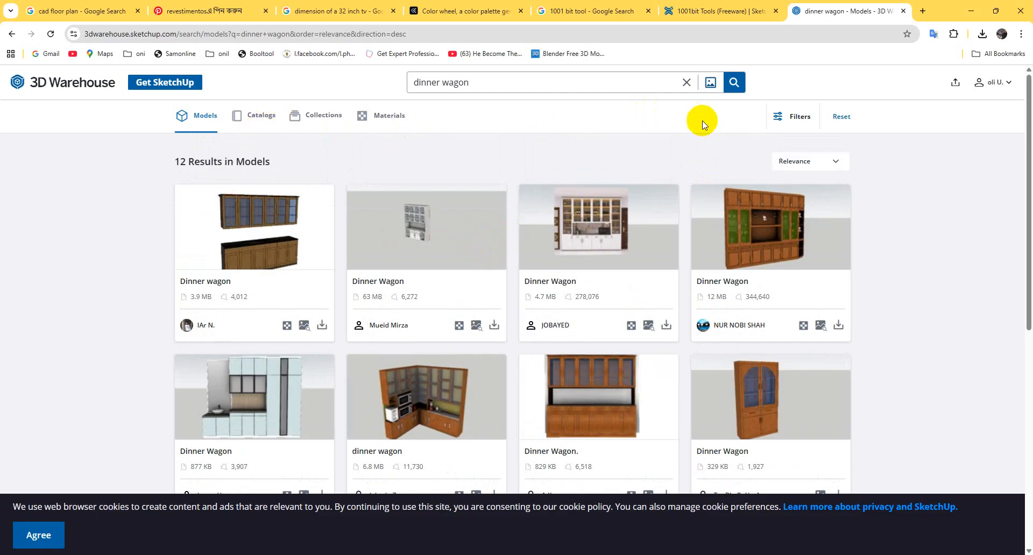
pyautogui.scroll(-3, 413, 291)
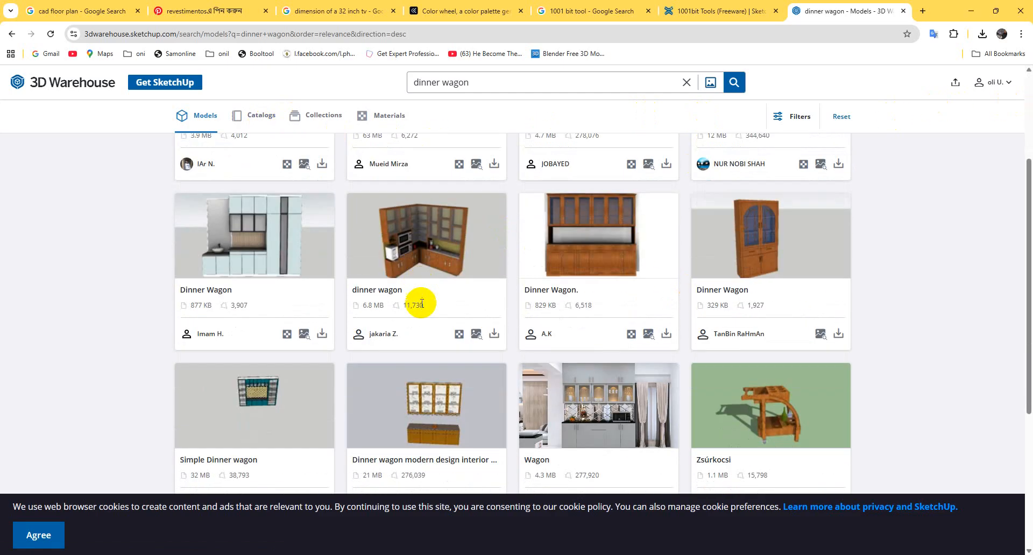
pyautogui.scroll(-4, 418, 294)
pyautogui.scroll(5, 430, 215)
# Search 3D Warehouse for "dinning cabinet"
pyautogui.click(449, 85)
pyautogui.tripleClick(449, 85)
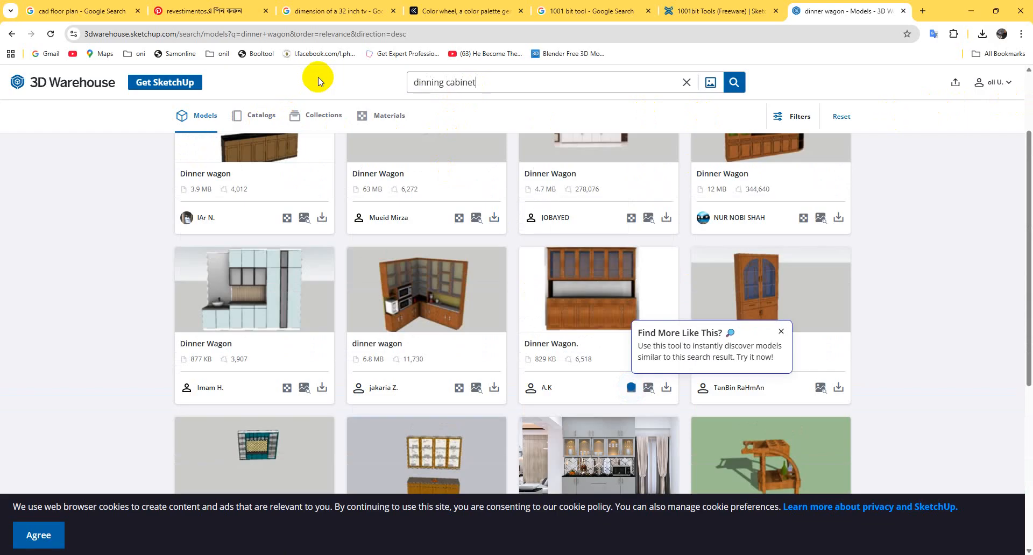
pyautogui.write('dinning cabinet')
pyautogui.press('Return')
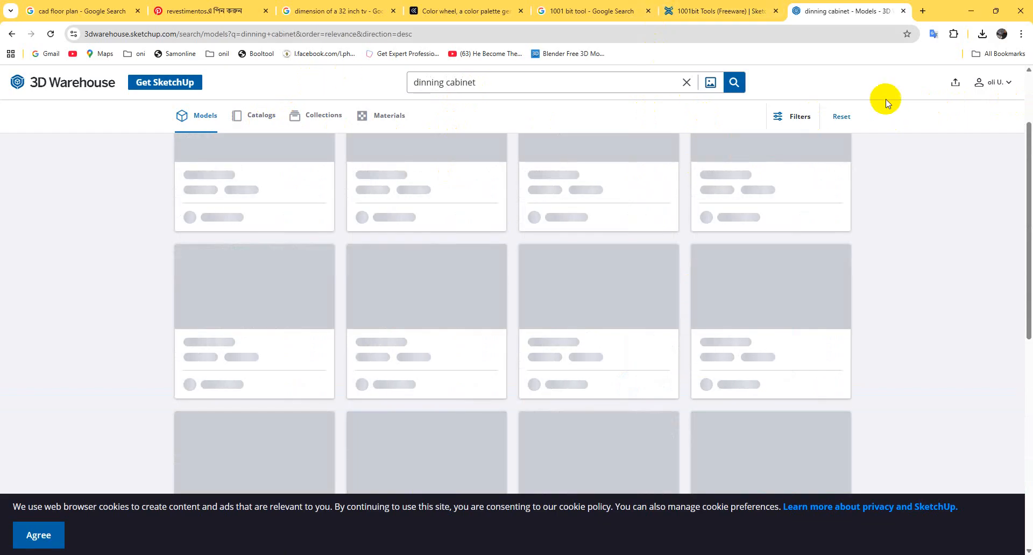
# Examine the dinning cabinet results, including a further batch of models, for a cabinet that suits the dining area
pyautogui.scroll(-4, 520, 276)
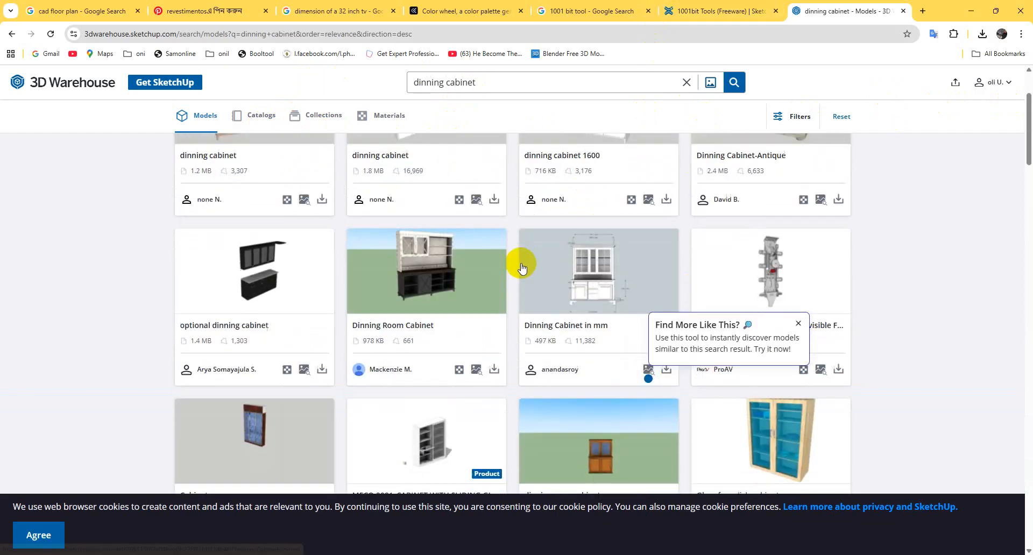
pyautogui.scroll(-6, 488, 207)
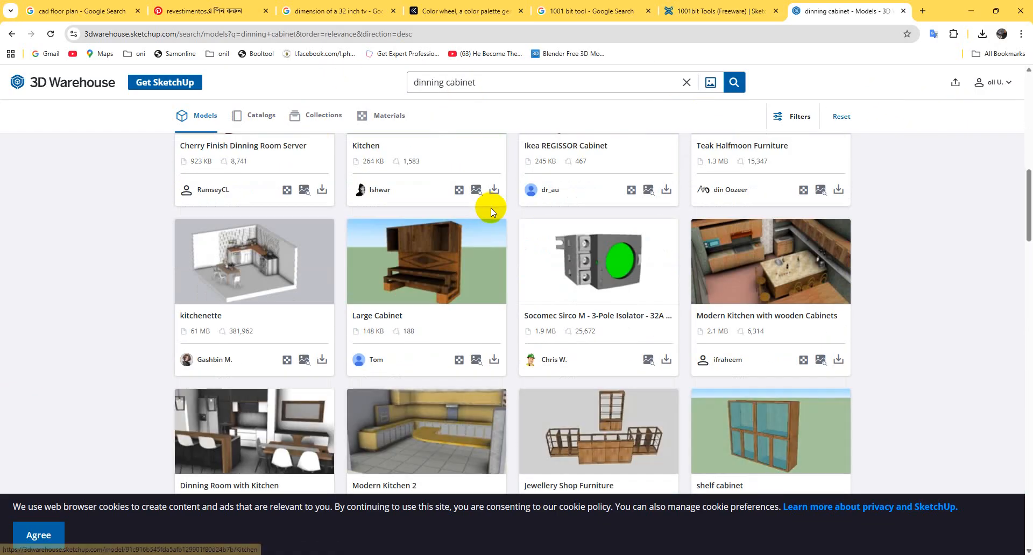
pyautogui.scroll(-5, 491, 208)
pyautogui.scroll(-4, 618, 204)
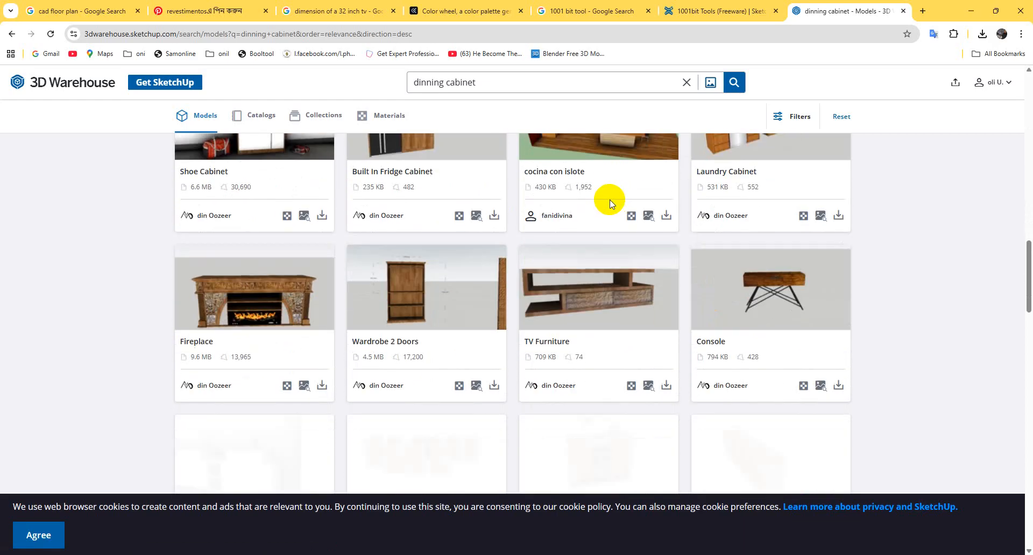
pyautogui.scroll(-4, 530, 281)
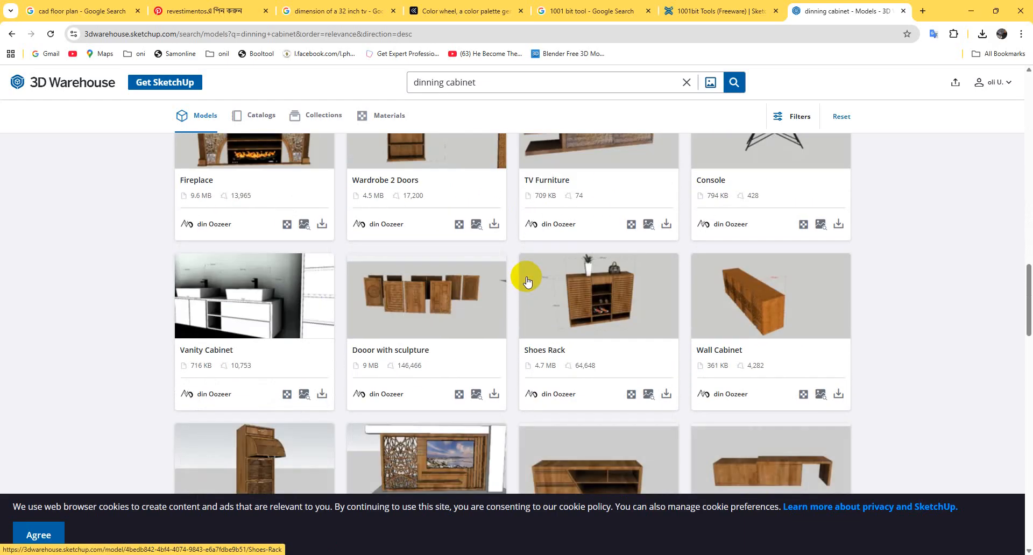
pyautogui.scroll(-2, 526, 294)
pyautogui.scroll(-6, 579, 297)
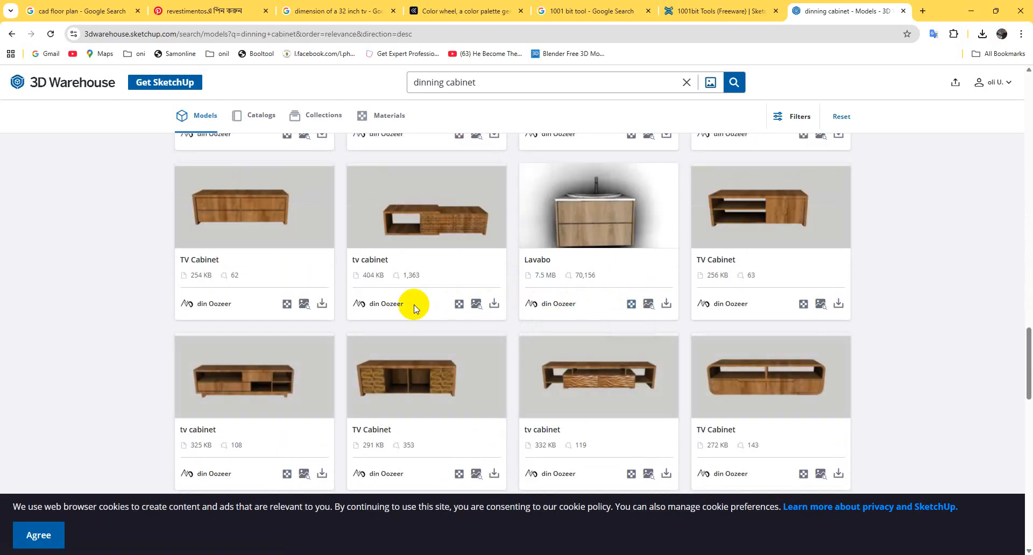
pyautogui.scroll(-4, 445, 281)
pyautogui.scroll(-2, 430, 282)
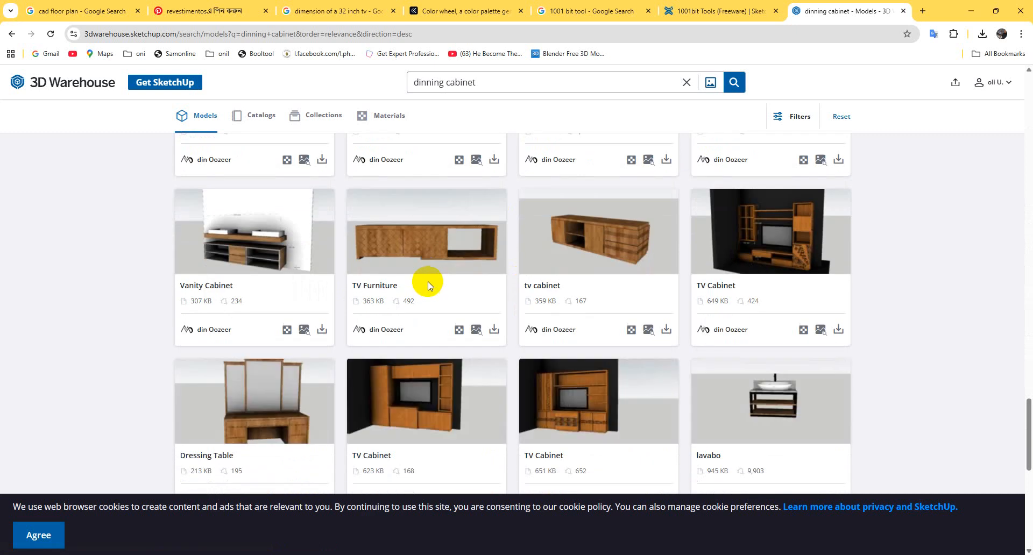
pyautogui.scroll(-5, 427, 285)
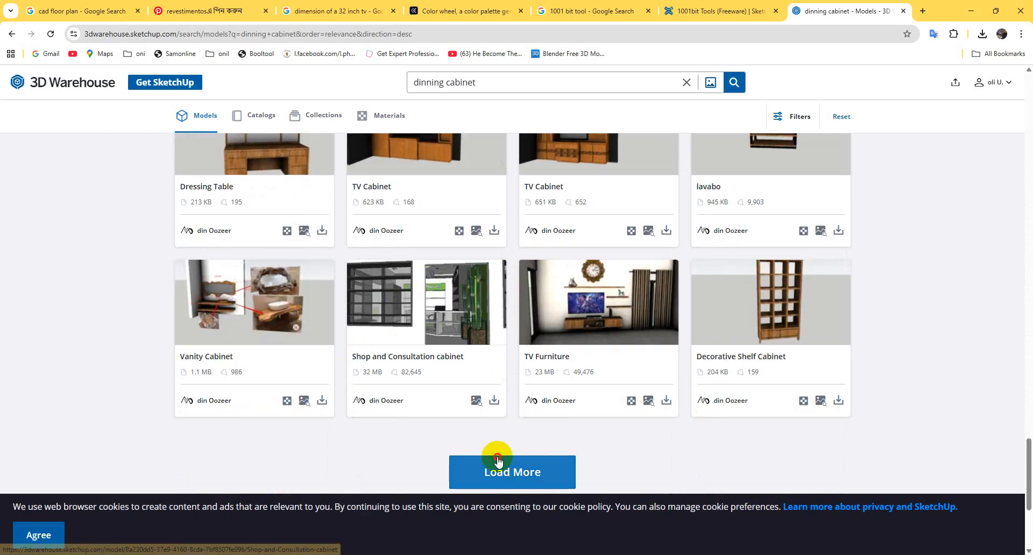
pyautogui.click(492, 473)
pyautogui.scroll(-10, 520, 264)
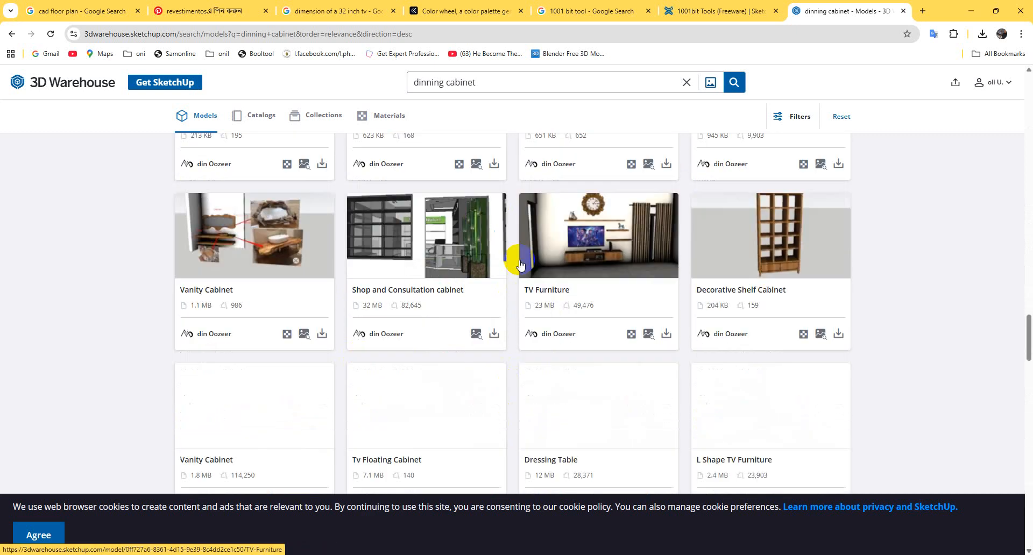
pyautogui.scroll(-6, 519, 257)
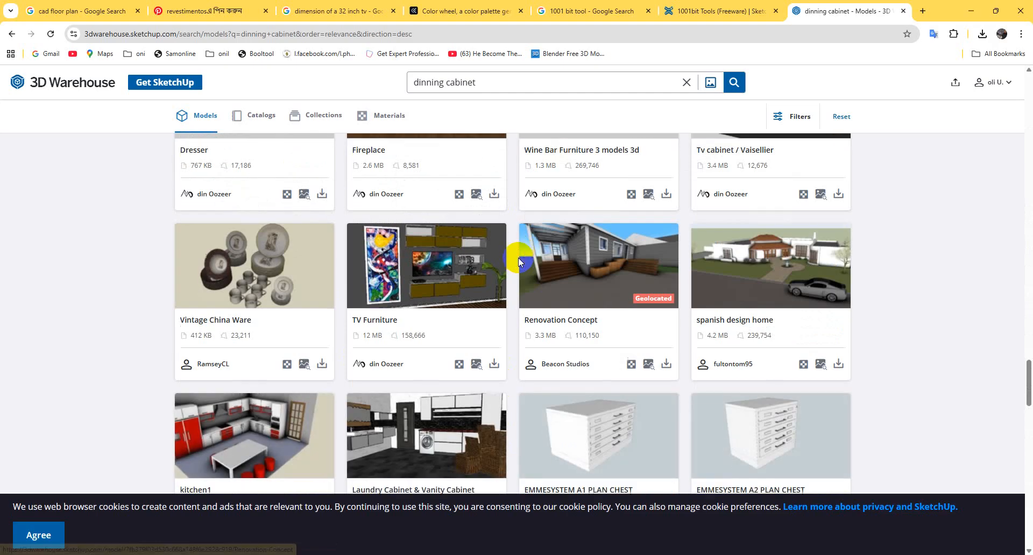
pyautogui.scroll(-3, 518, 257)
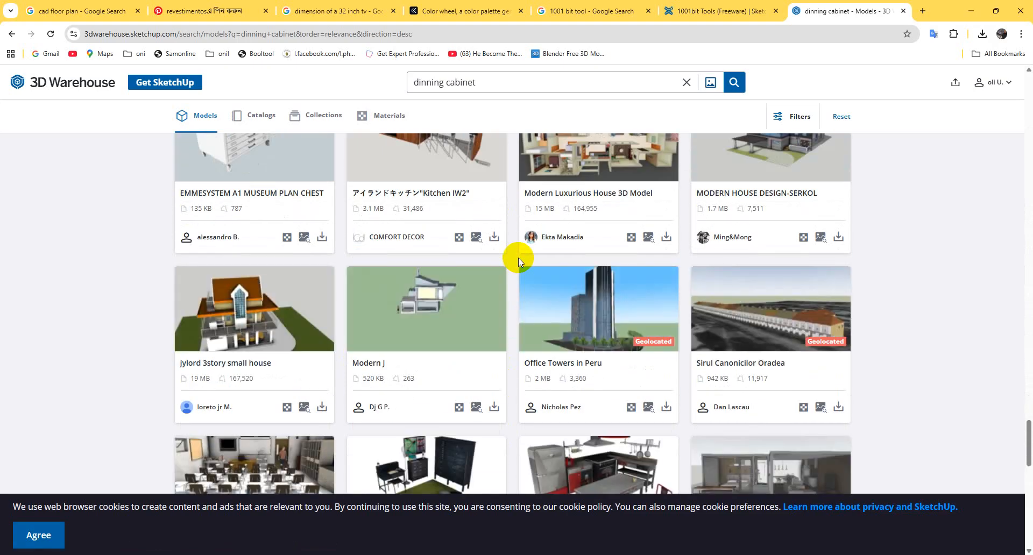
pyautogui.scroll(-8, 518, 257)
pyautogui.scroll(-5, 505, 301)
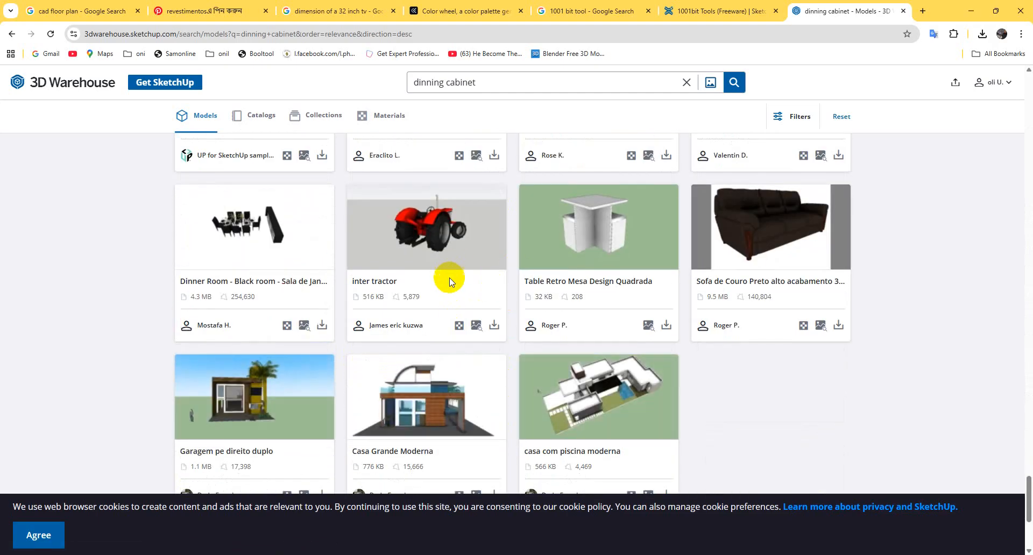
pyautogui.scroll(-4, 452, 282)
pyautogui.scroll(4, 461, 255)
pyautogui.press('Home')
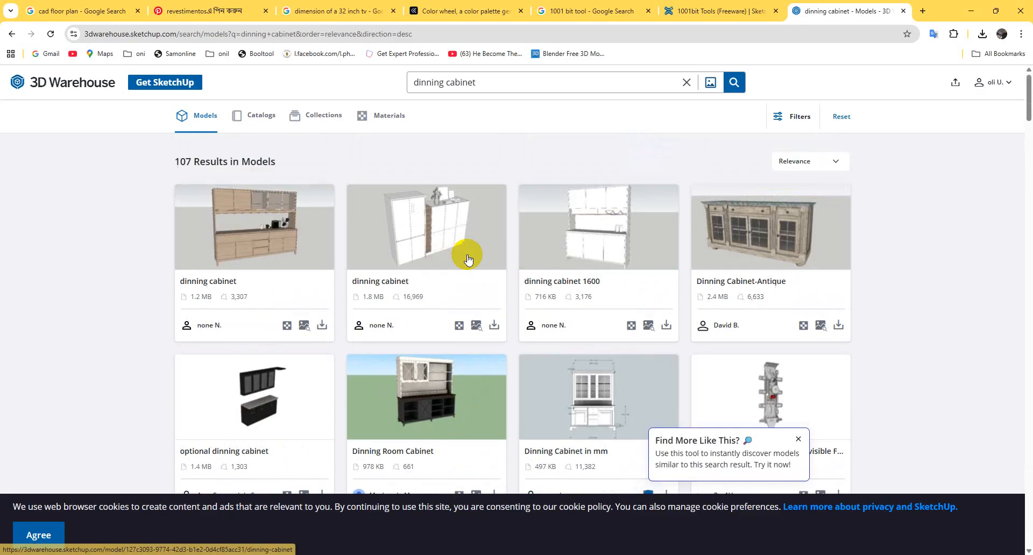
pyautogui.scroll(-4, 434, 254)
pyautogui.scroll(4, 434, 254)
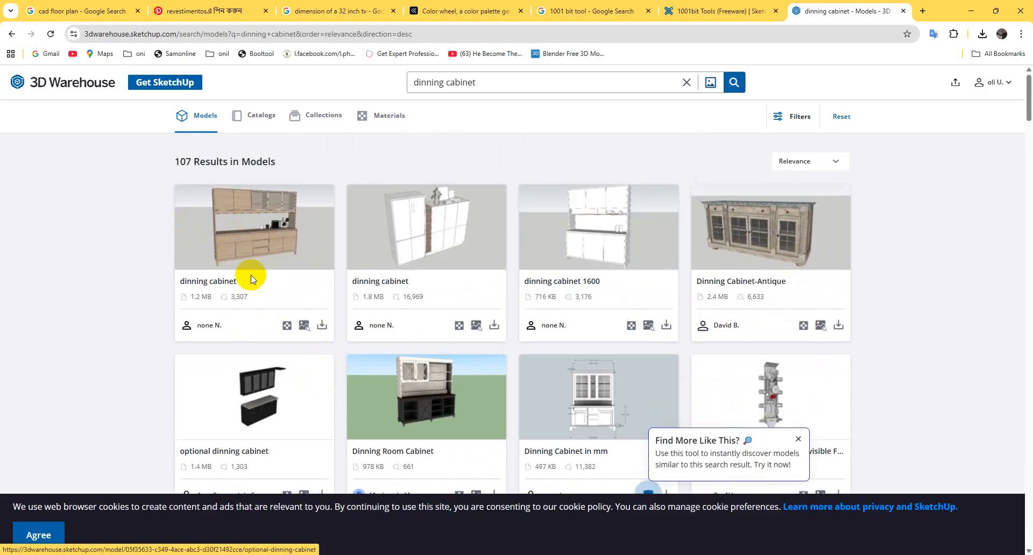
# Download the "optional dinning cabinet" model and switch back to SketchUp
pyautogui.scroll(-2, 286, 334)
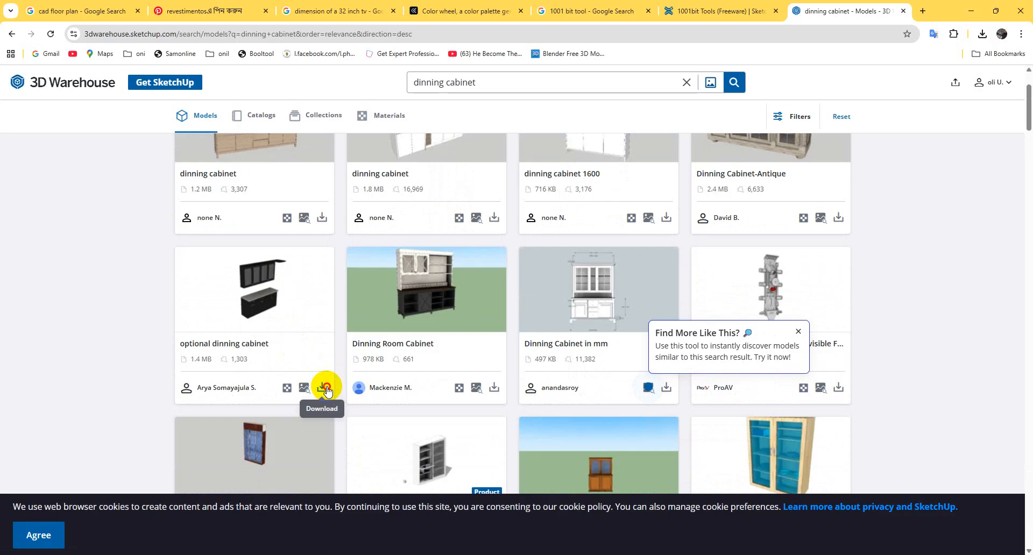
pyautogui.click(326, 388)
pyautogui.click(359, 413)
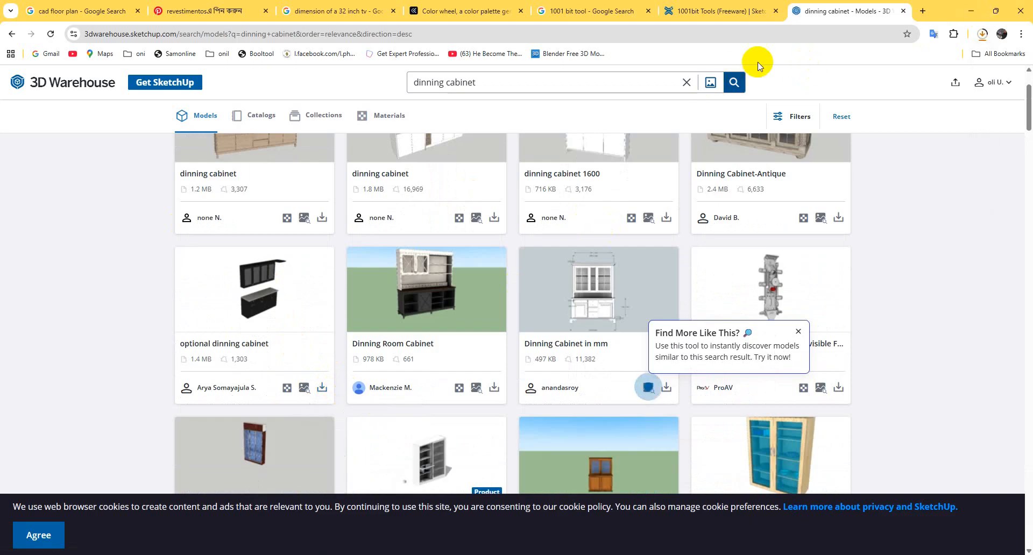
pyautogui.click(973, 11)
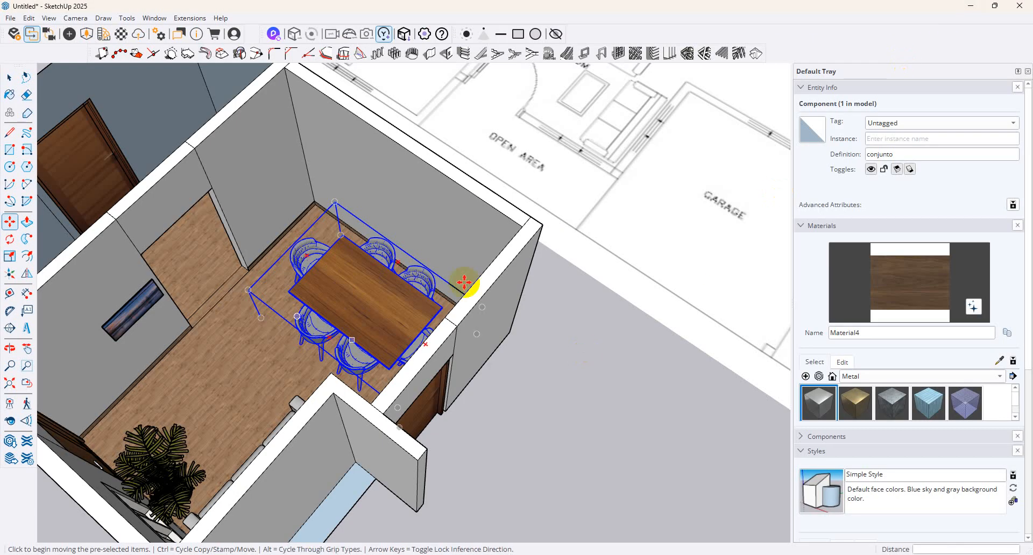
# Import the downloaded cabinet file and place it against the wall at the short end of the dining table
pyautogui.moveTo(461, 283); pyautogui.dragTo(343, 279)
pyautogui.moveTo(344, 280); pyautogui.dragTo(354, 264, button='middle')
pyautogui.scroll(3, 357, 205)
pyautogui.moveTo(377, 207)
pyautogui.mouseDown(button='middle')
pyautogui.moveTo(455, 214)
pyautogui.moveTo(498, 243)
pyautogui.mouseUp(button='middle')
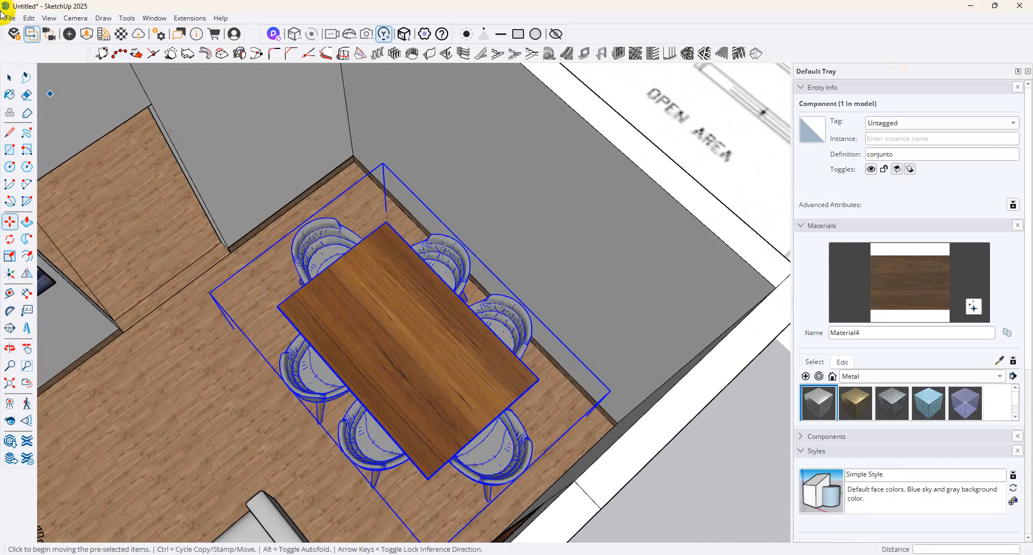
pyautogui.click(9, 19)
pyautogui.click(42, 169)
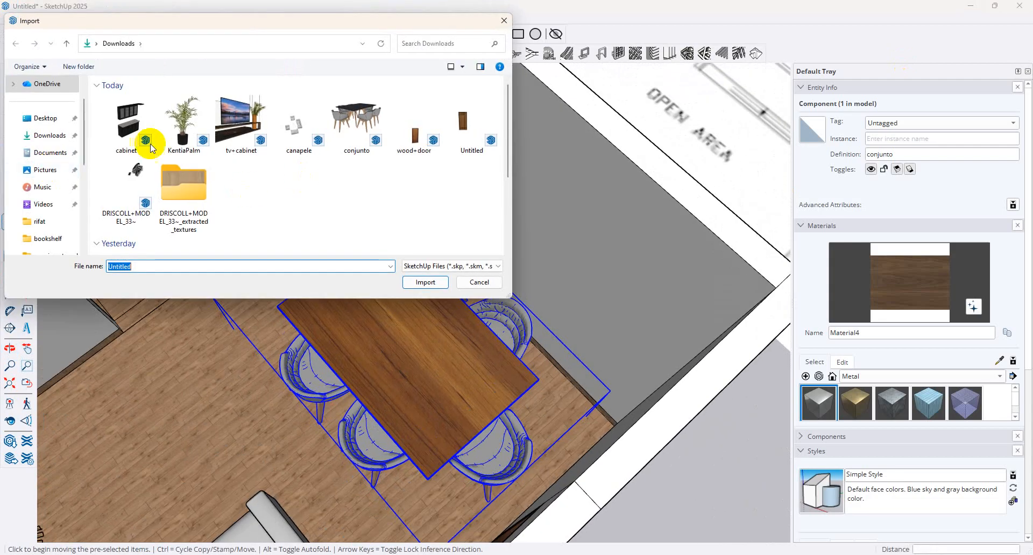
pyautogui.doubleClick(144, 141)
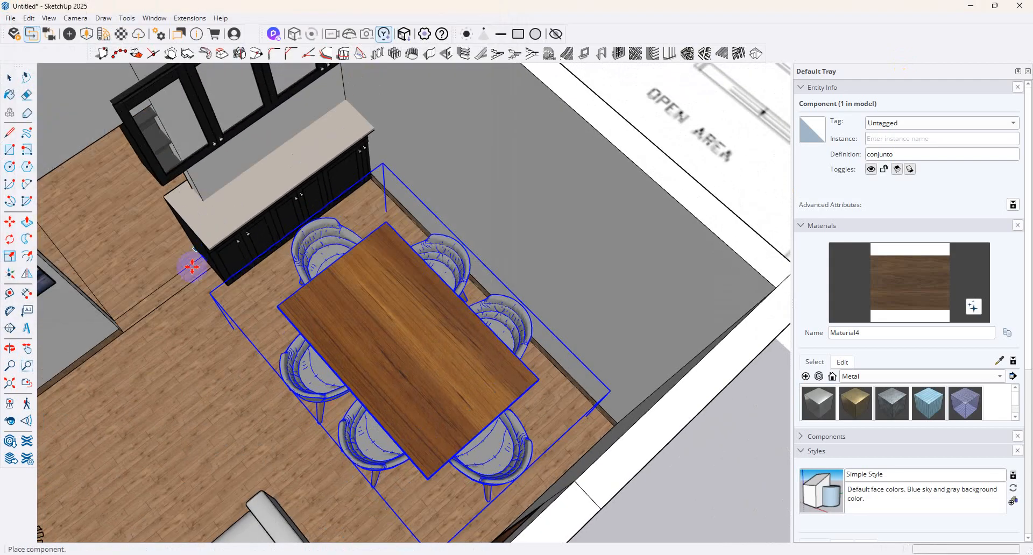
pyautogui.click(330, 196)
# Move the cabinet along its wall toward the corner on the open-area side, finishing with a 1" move
pyautogui.moveTo(329, 196); pyautogui.dragTo(330, 124, button='middle')
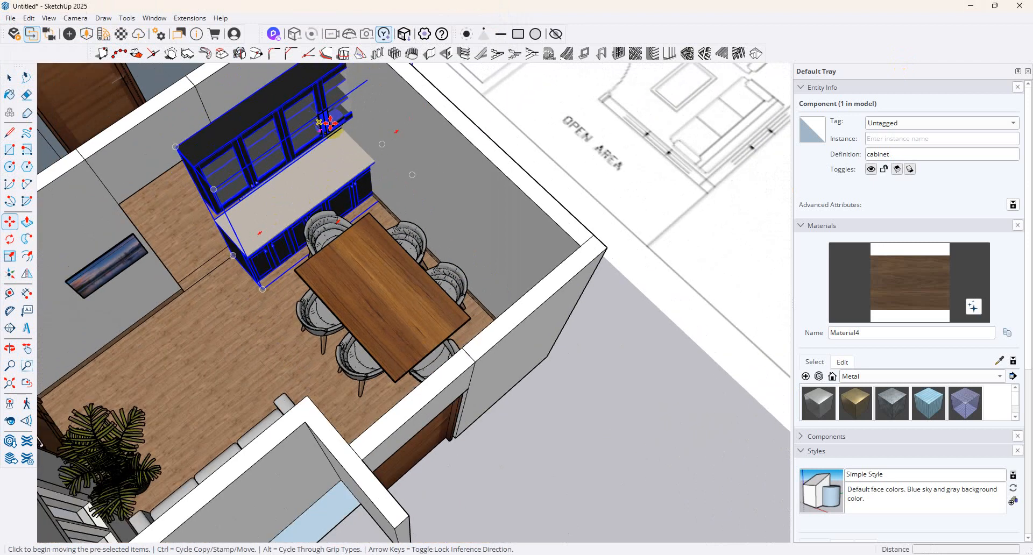
pyautogui.moveTo(330, 125); pyautogui.dragTo(351, 102)
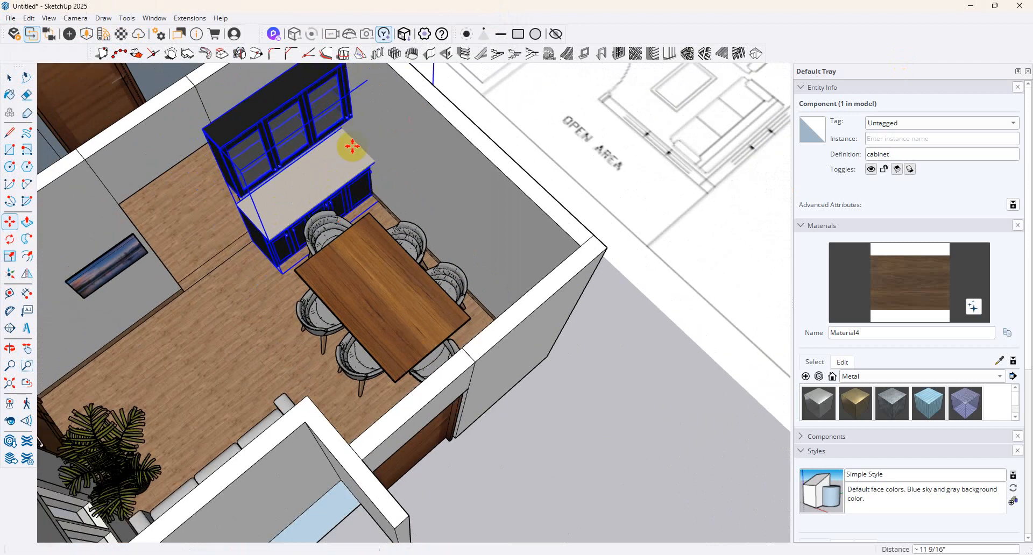
pyautogui.click(249, 184)
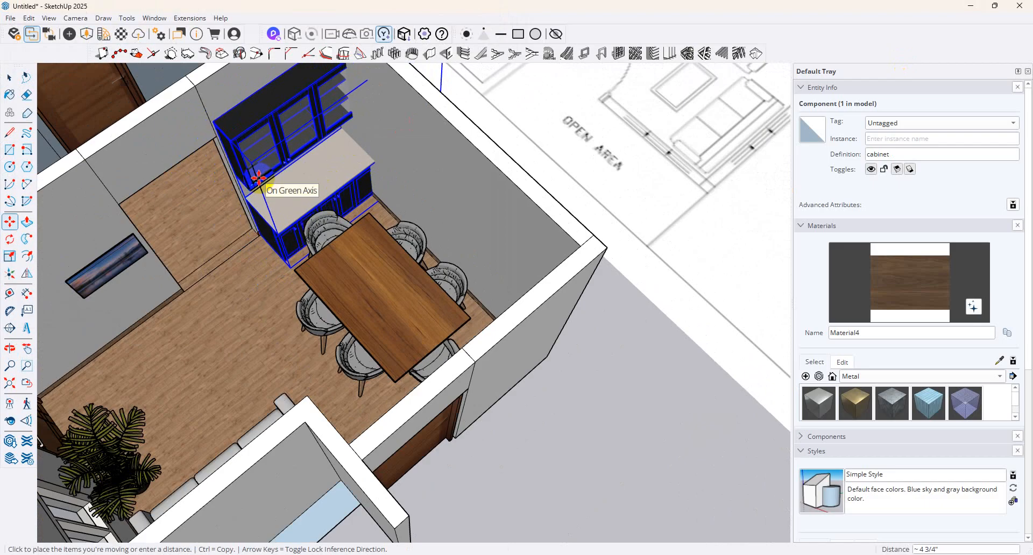
# Scale the cabinet along the green axis from its doorway side by a factor of about 0.99 to fit the wall
pyautogui.click(18, 273)
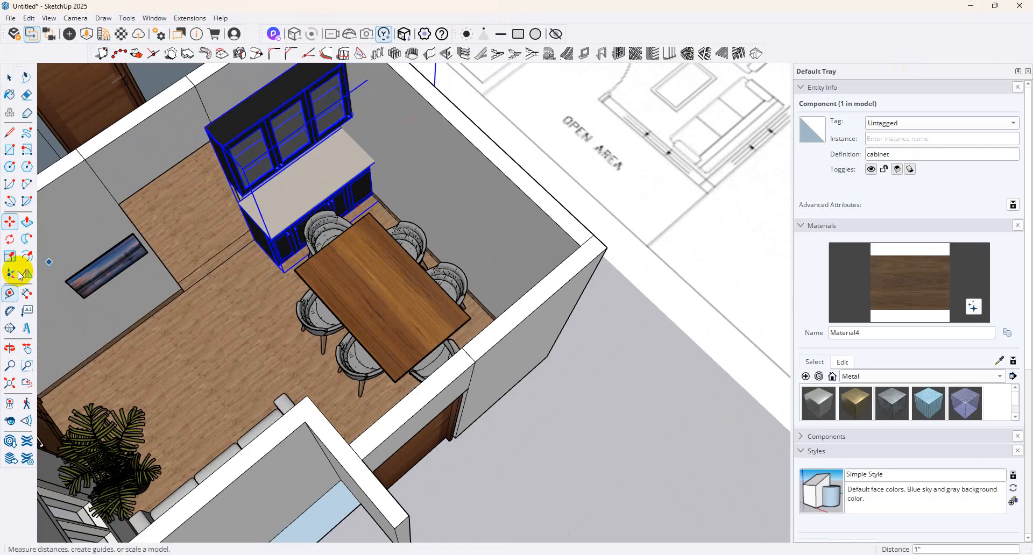
pyautogui.click(18, 257)
pyautogui.click(249, 209)
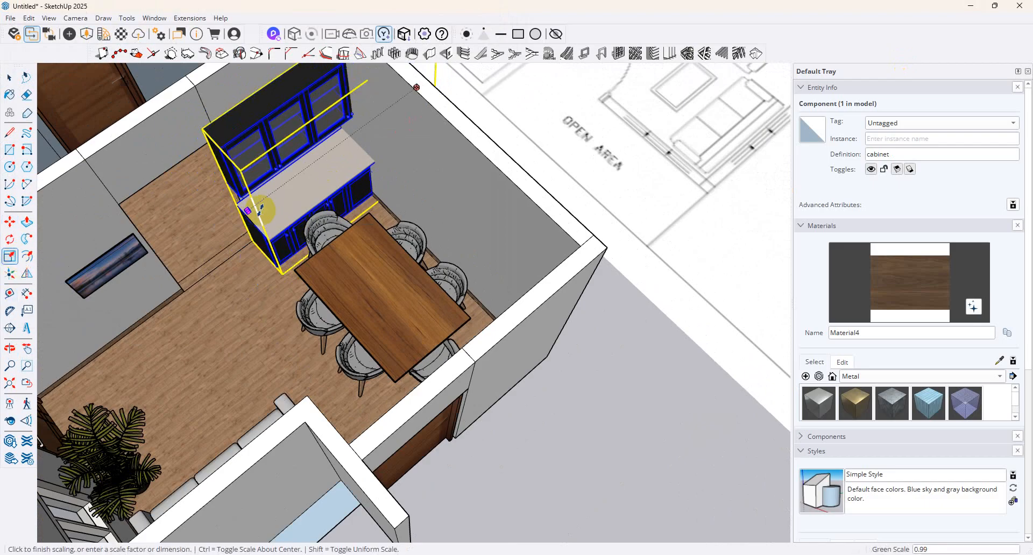
pyautogui.click(254, 215)
pyautogui.moveTo(264, 198); pyautogui.dragTo(324, 156, button='middle')
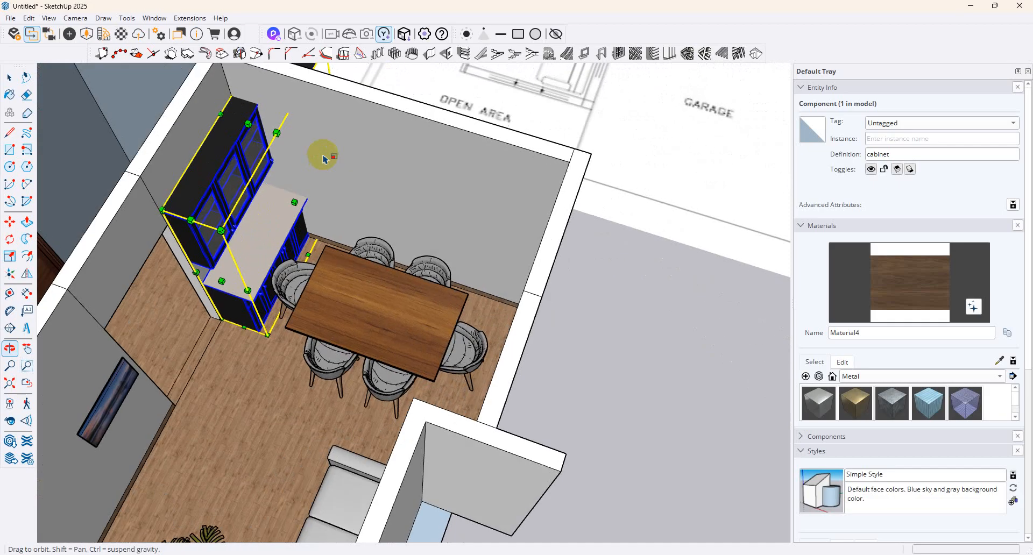
pyautogui.scroll(-1, 318, 156)
# Open the dining cabinet component for editing and select the cabinet group inside it
pyautogui.click(9, 77)
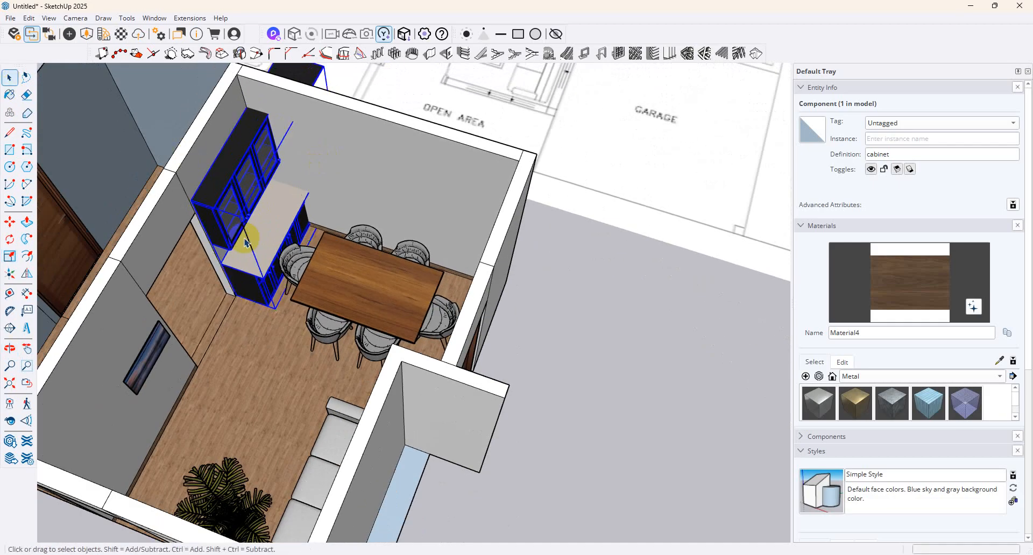
pyautogui.doubleClick(248, 291)
pyautogui.click(248, 291)
pyautogui.scroll(3, 309, 283)
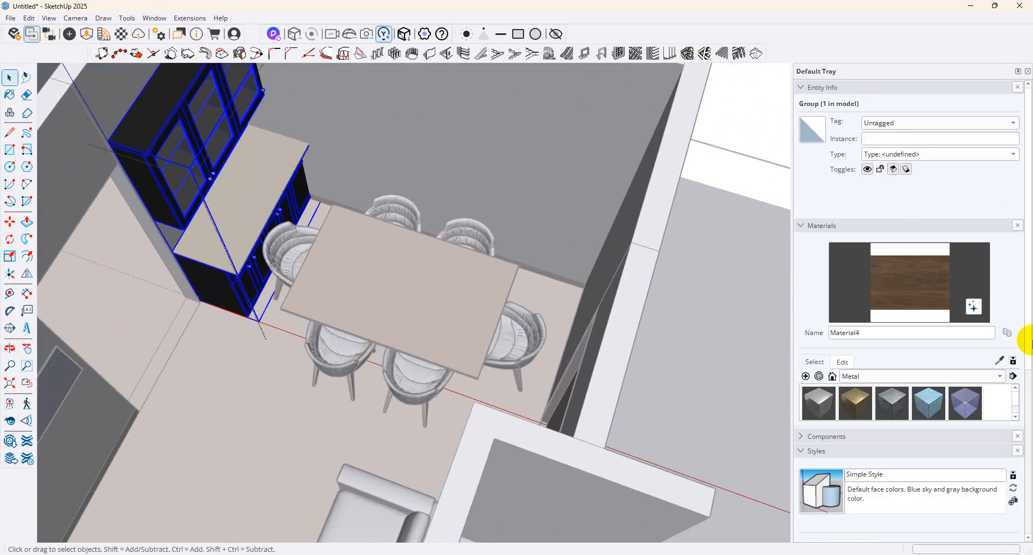
# Try to paint the end panel of the cabinet's lower unit with the dark wood Material4
pyautogui.click(1000, 360)
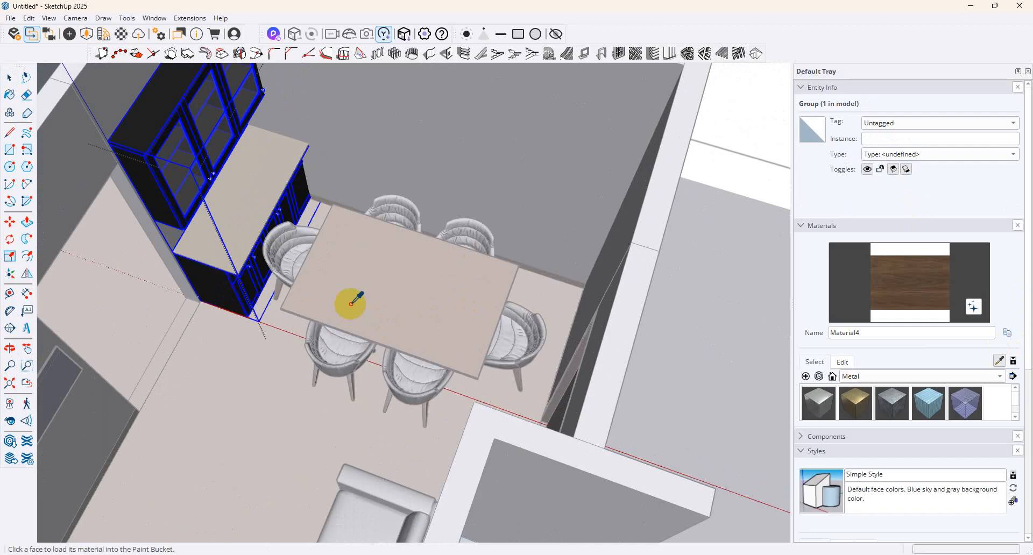
pyautogui.click(359, 284)
pyautogui.click(10, 78)
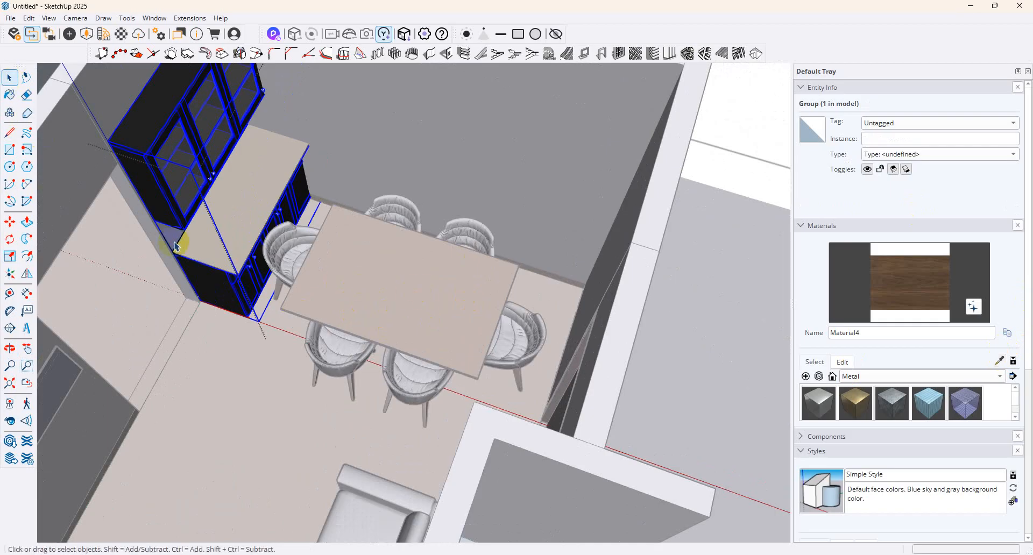
pyautogui.click(197, 291)
pyautogui.doubleClick(197, 291)
pyautogui.doubleClick(200, 291)
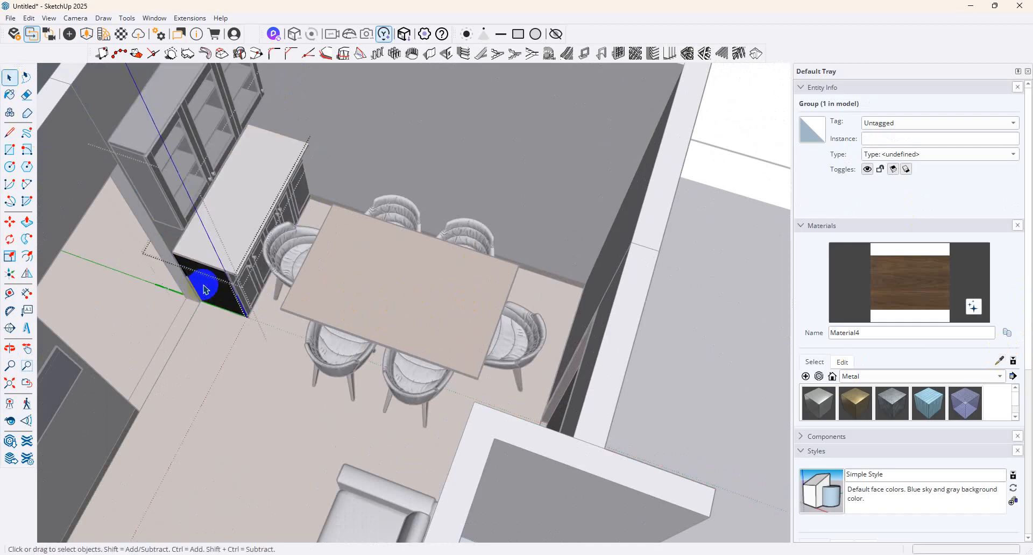
pyautogui.click(207, 290)
pyautogui.click(919, 306)
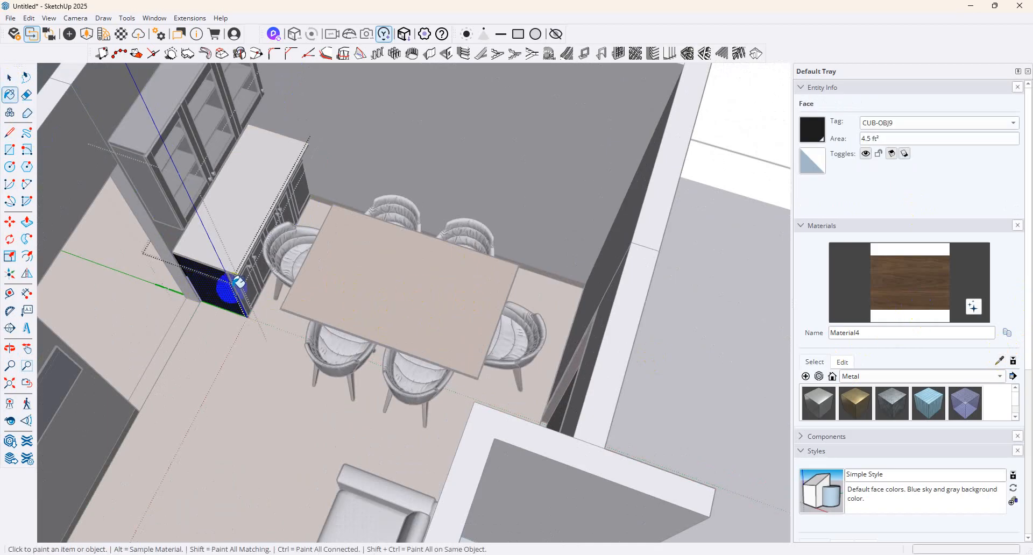
pyautogui.click(221, 289)
pyautogui.scroll(10, 238, 256)
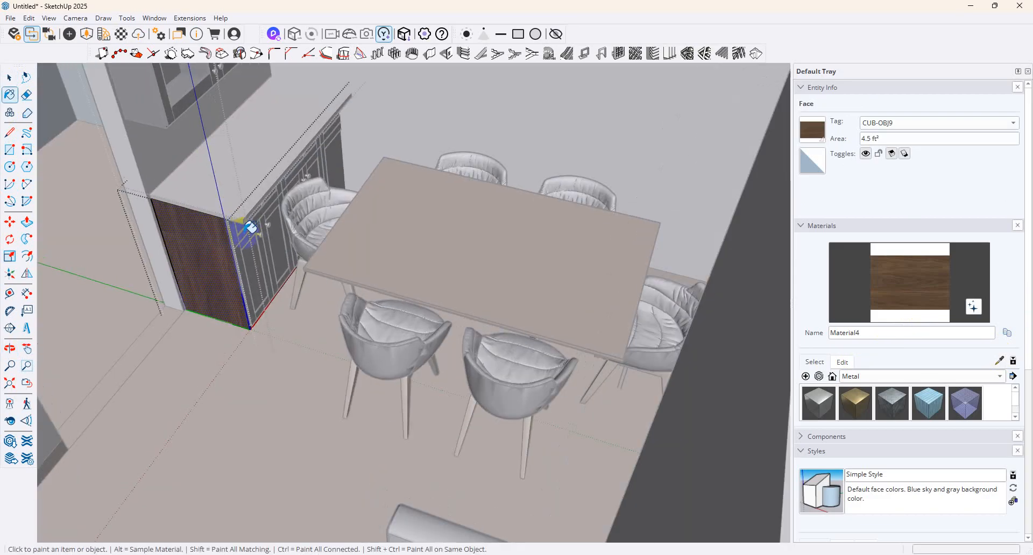
pyautogui.scroll(2, 271, 348)
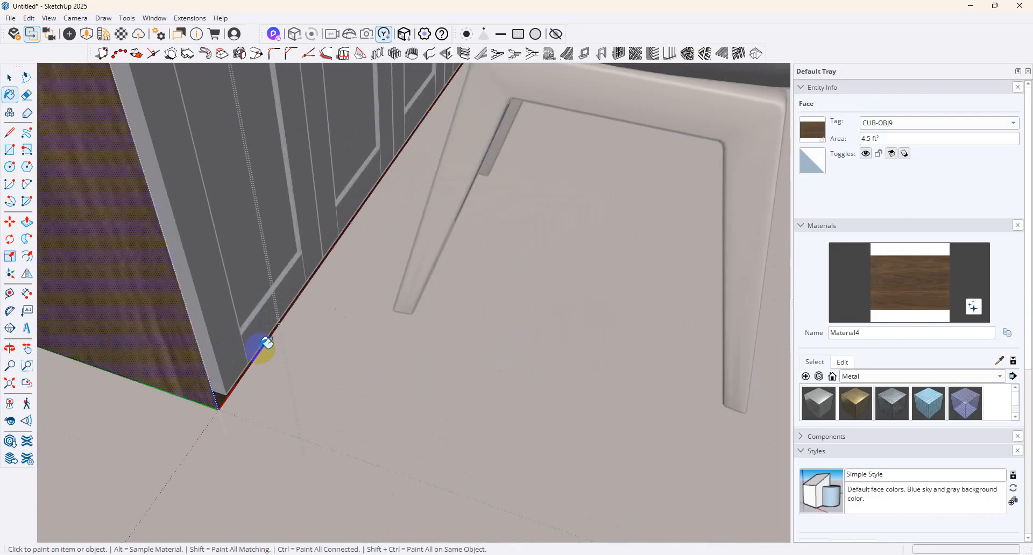
pyautogui.scroll(-3, 267, 343)
pyautogui.moveTo(296, 376); pyautogui.dragTo(458, 236, button='middle')
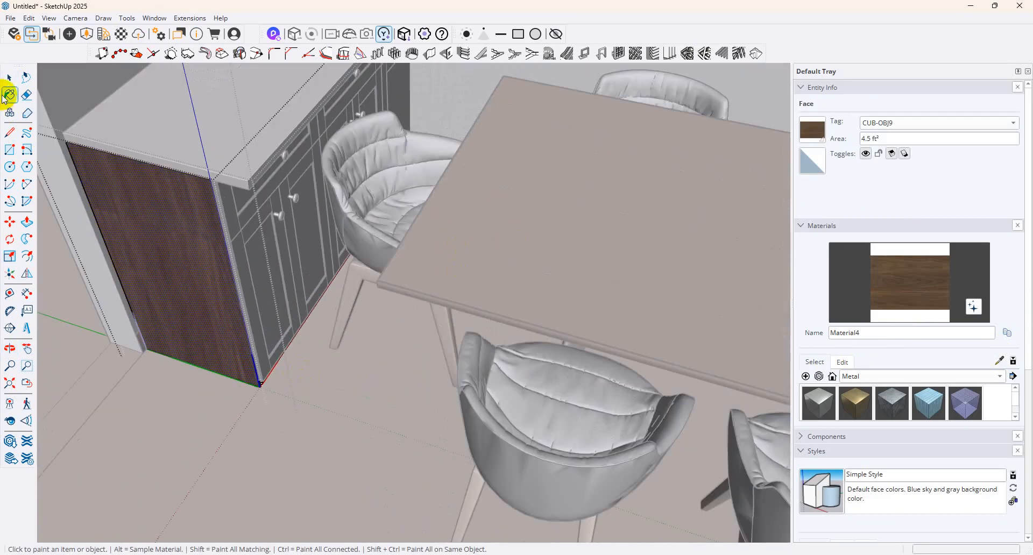
# Select the lower cabinet door nearest the end panel and sample its Black Wood material for editing
pyautogui.click(9, 77)
pyautogui.click(279, 289)
pyautogui.click(259, 285)
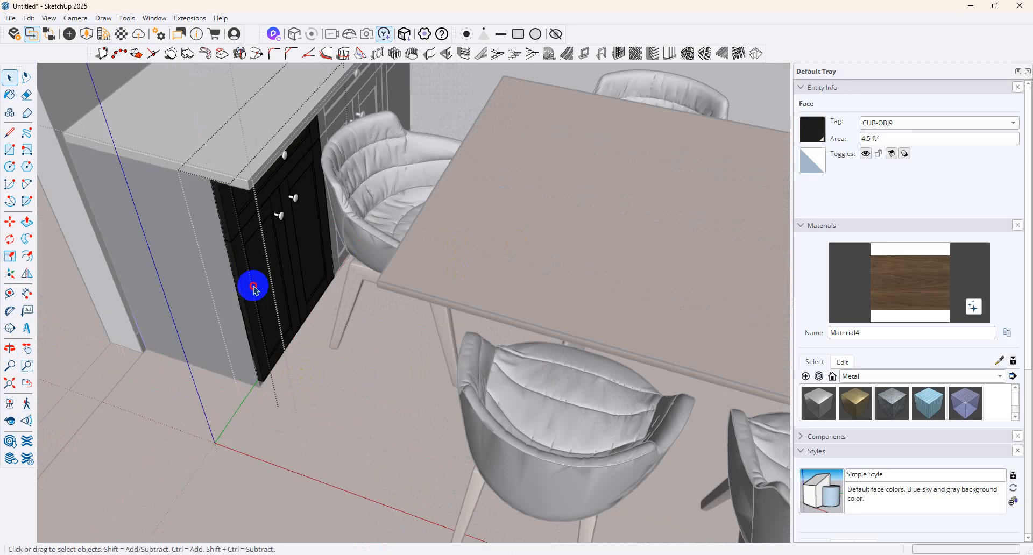
pyautogui.click(252, 285)
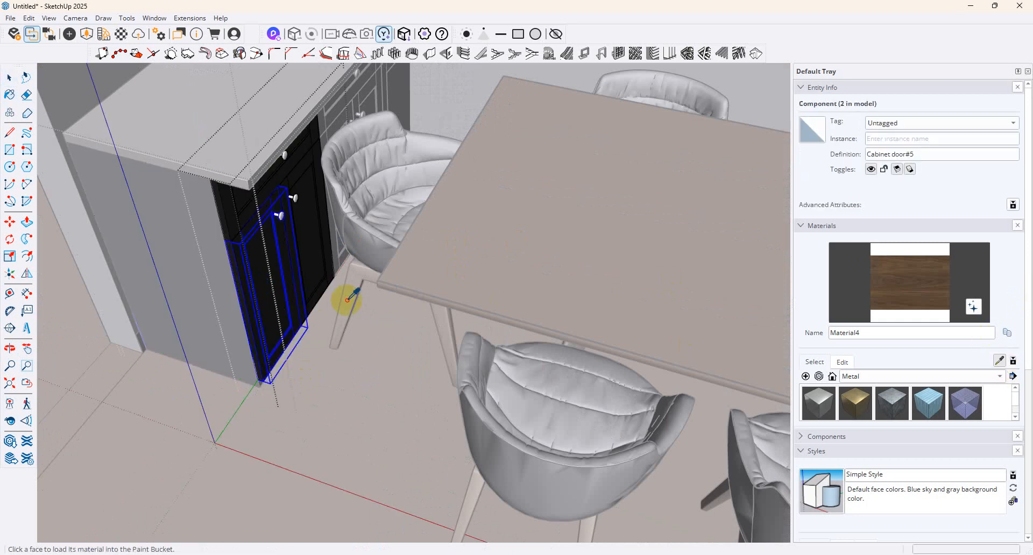
pyautogui.click(283, 301)
pyautogui.click(842, 362)
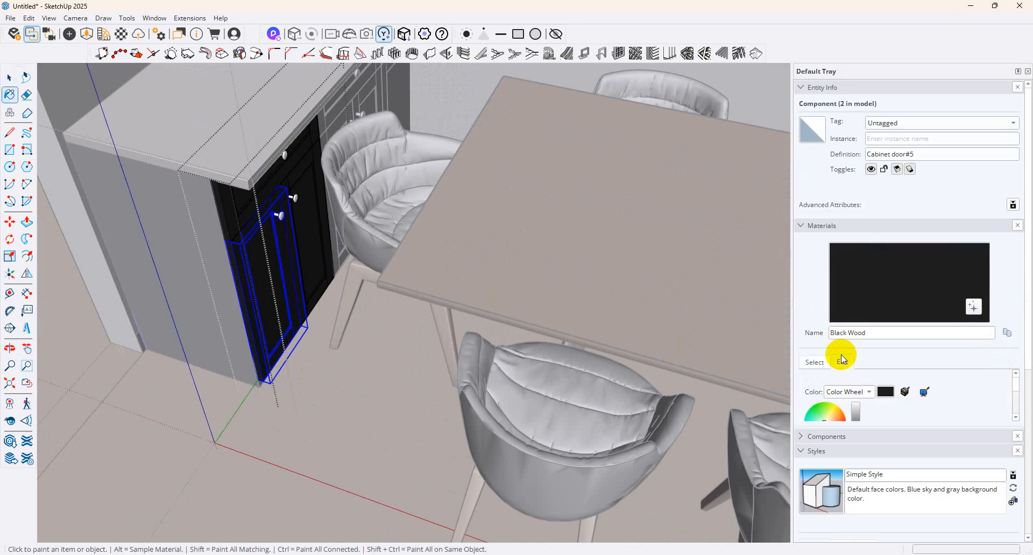
pyautogui.scroll(-3, 891, 375)
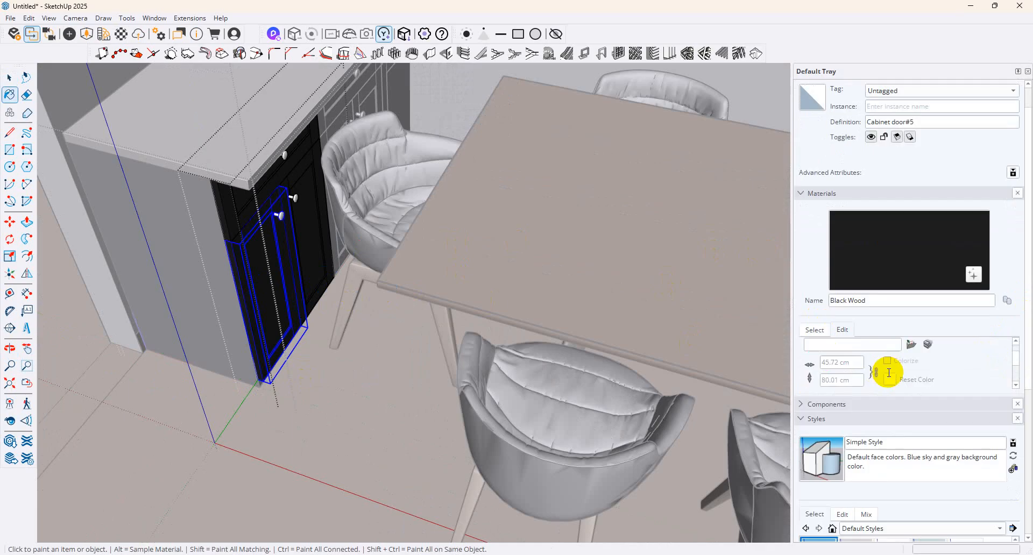
# Set the Black Wood texture to the light wood image 29b7c844275396e853c66aa0efbcc727.jpg from the TEXTURE folder on Local Disk (F:)
pyautogui.click(909, 346)
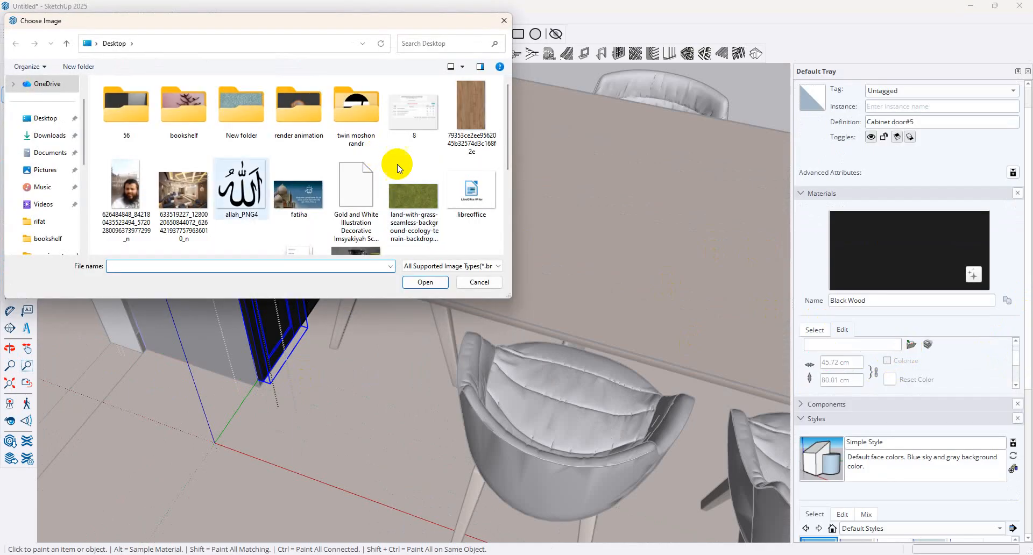
pyautogui.scroll(-3, 62, 209)
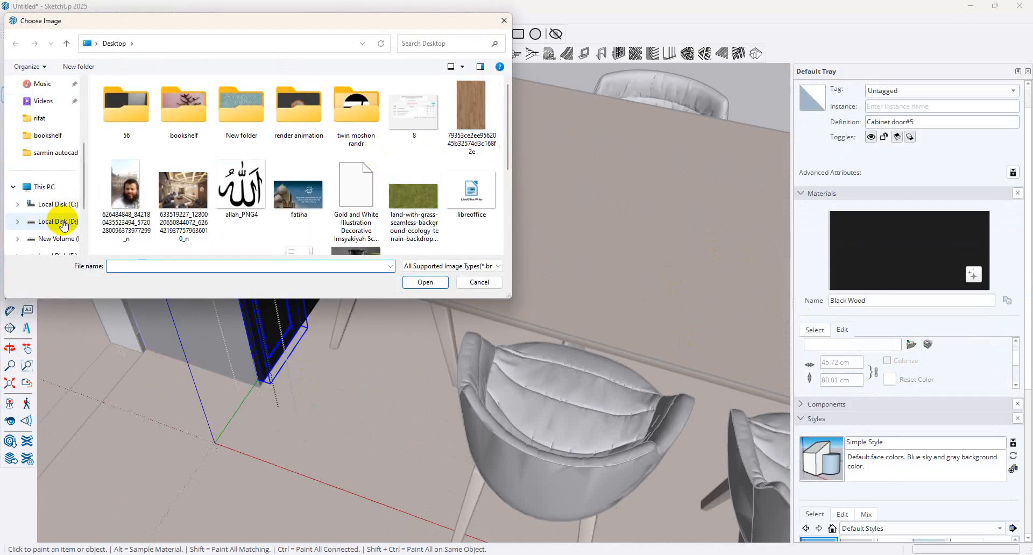
pyautogui.click(60, 222)
pyautogui.click(185, 162)
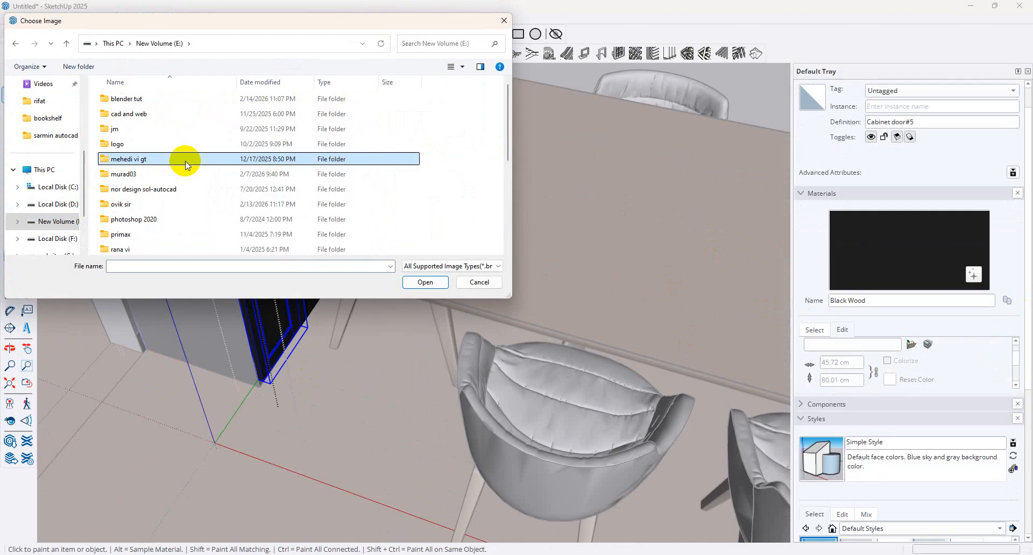
pyautogui.scroll(-5, 185, 161)
pyautogui.click(185, 160)
pyautogui.click(73, 237)
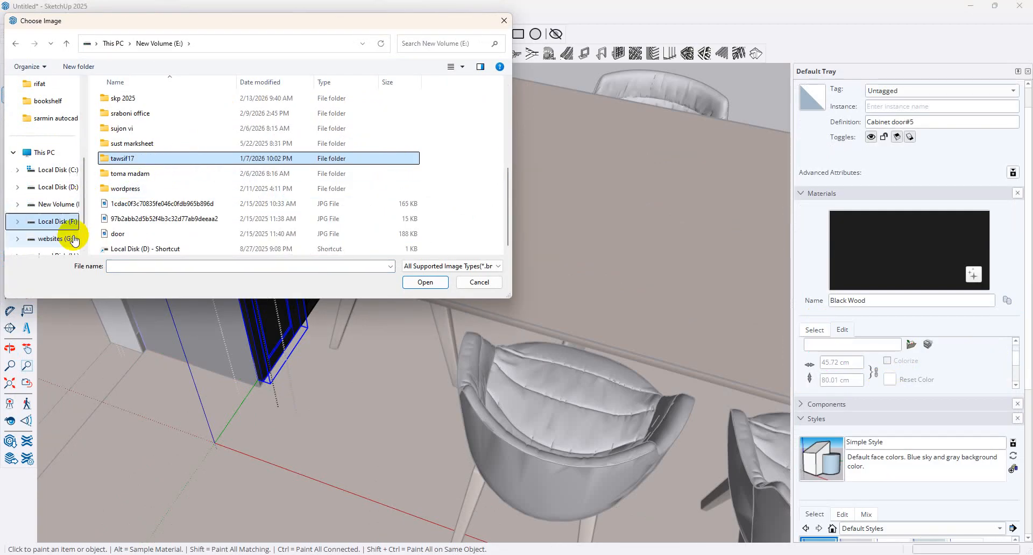
pyautogui.click(175, 144)
pyautogui.press('t')
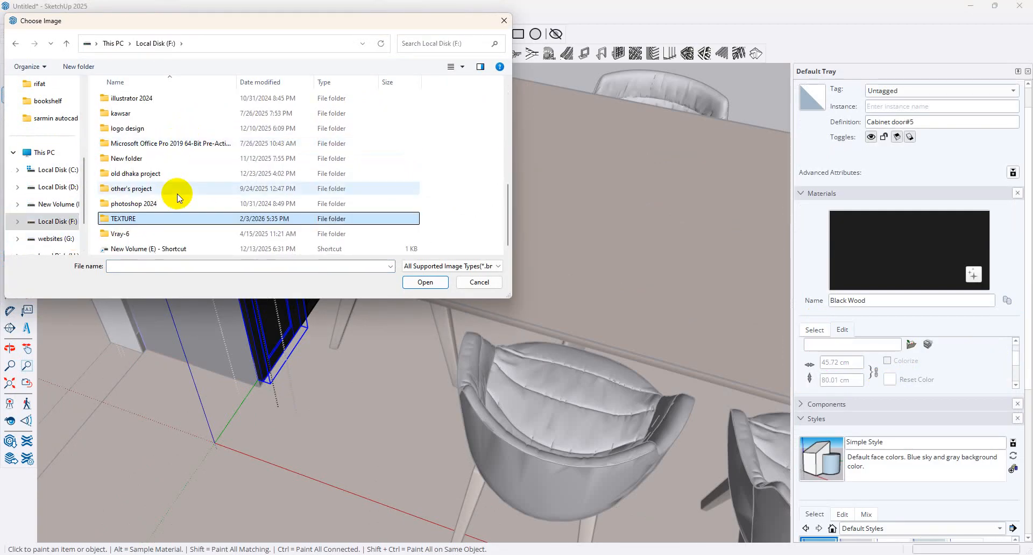
pyautogui.doubleClick(150, 217)
pyautogui.scroll(-5, 307, 131)
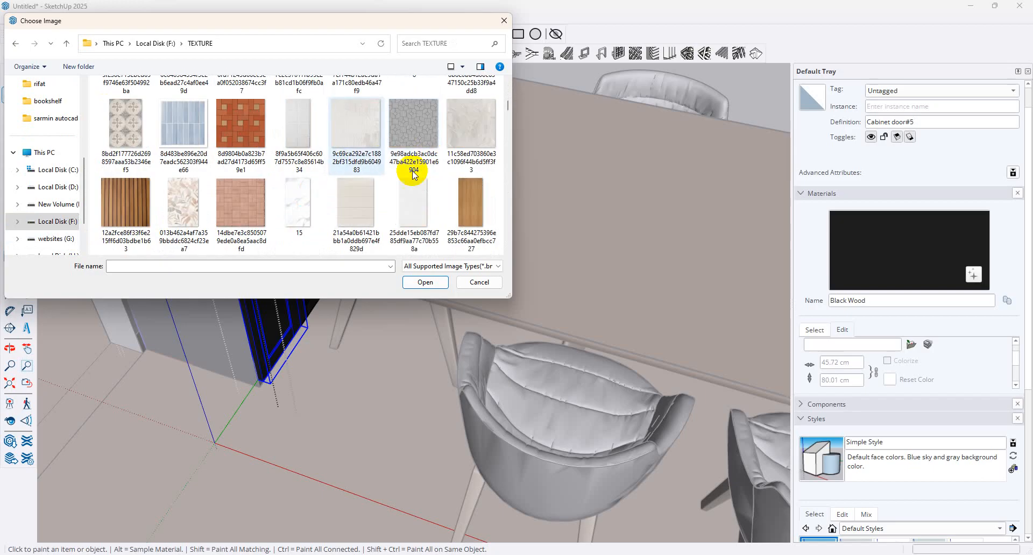
pyautogui.doubleClick(457, 199)
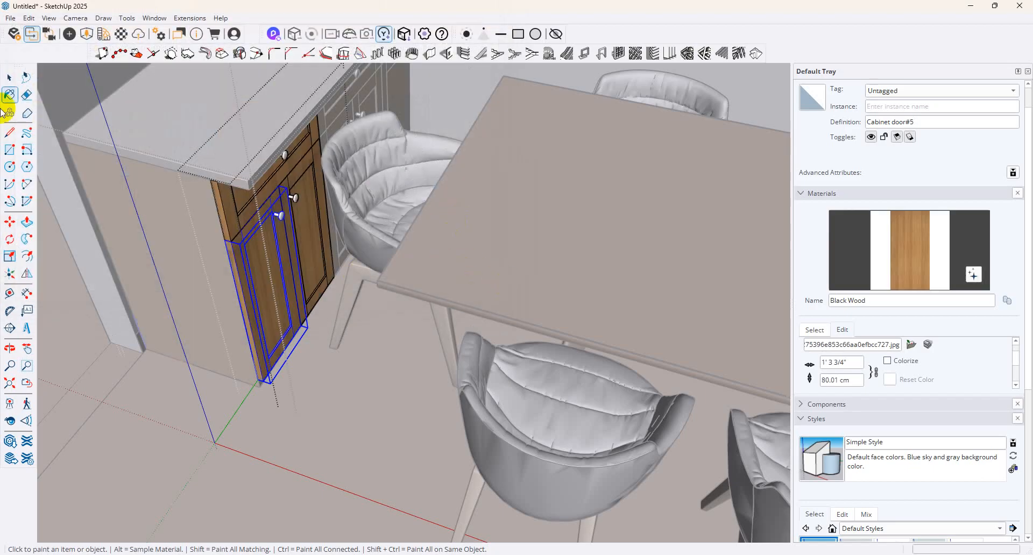
# Enter the dining table's nested groups and sample the tabletop's teak material for editing
pyautogui.click(7, 80)
pyautogui.click(565, 209)
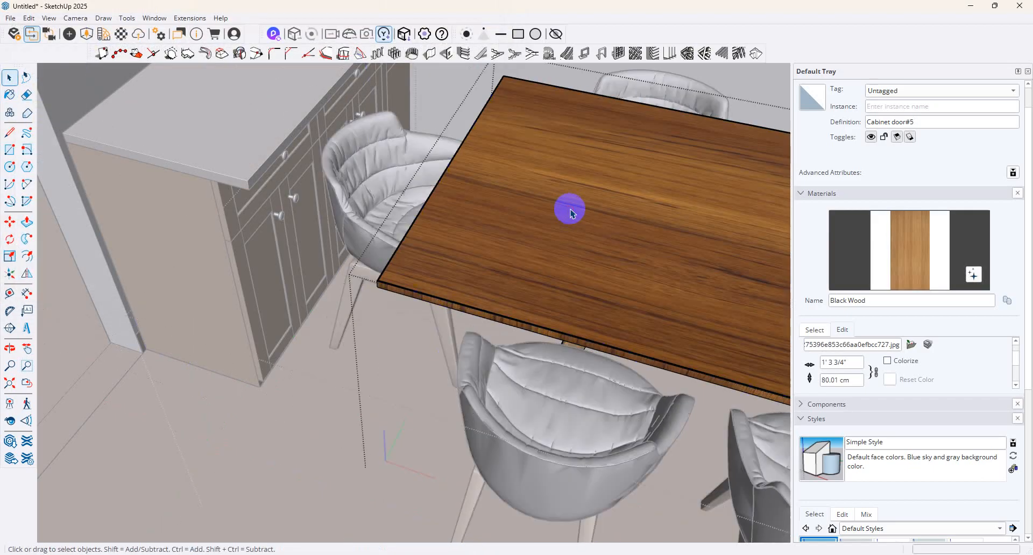
pyautogui.click(586, 209)
pyautogui.click(672, 220)
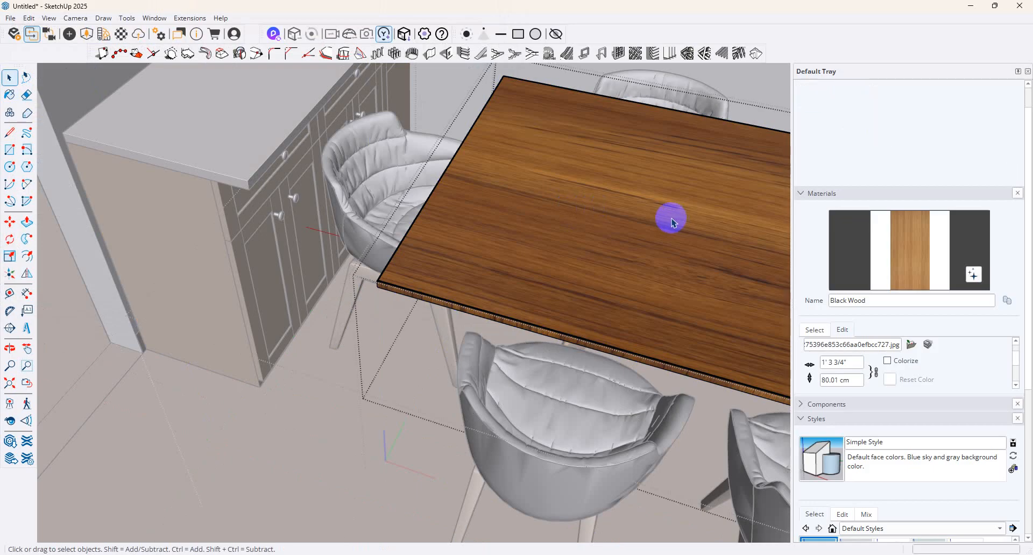
pyautogui.click(815, 332)
pyautogui.click(999, 328)
pyautogui.click(572, 232)
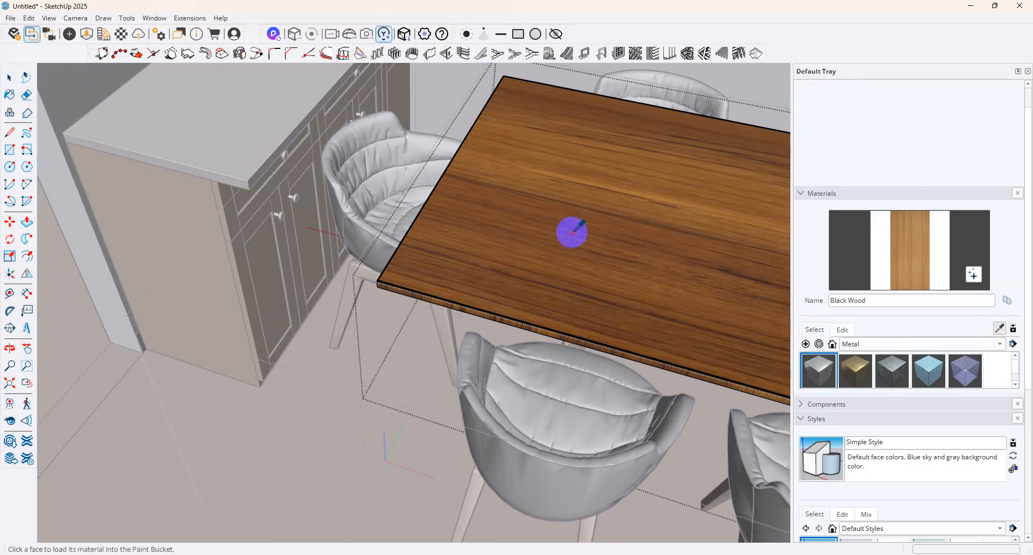
pyautogui.click(843, 330)
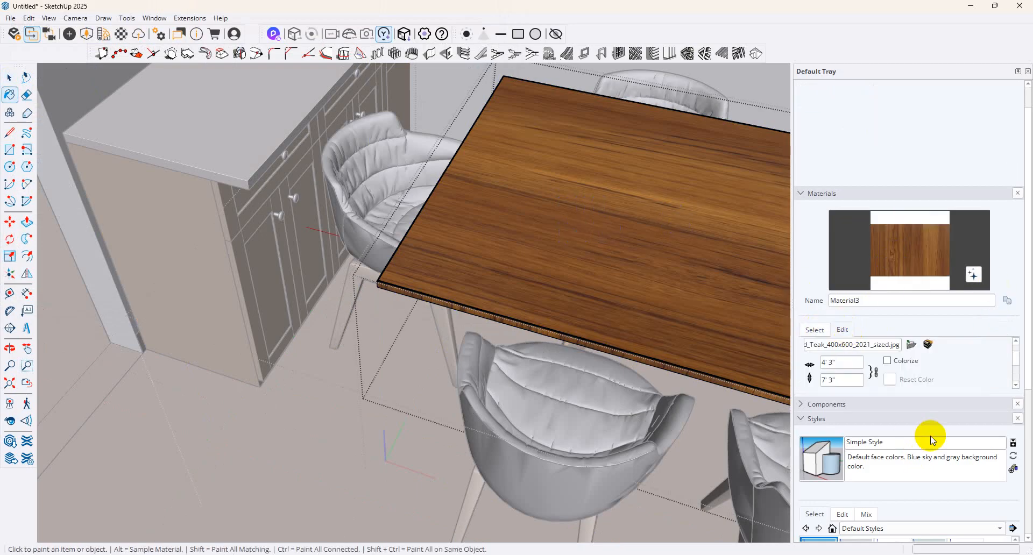
# Replace the tabletop material's texture with the same light wood image used on the cabinet, 29b7c844275396e853c66aa0efbcc727.jpg
pyautogui.click(911, 344)
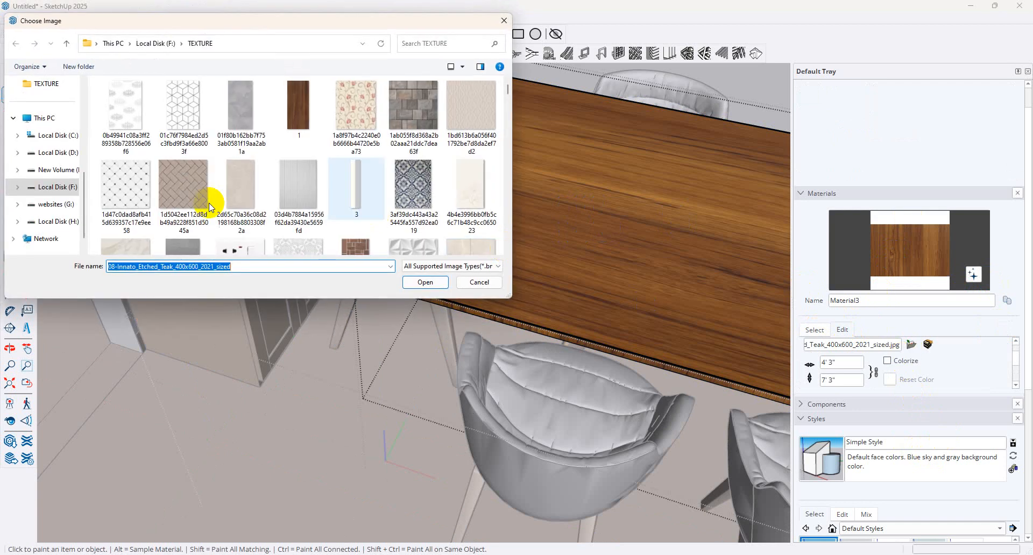
pyautogui.scroll(-5, 271, 168)
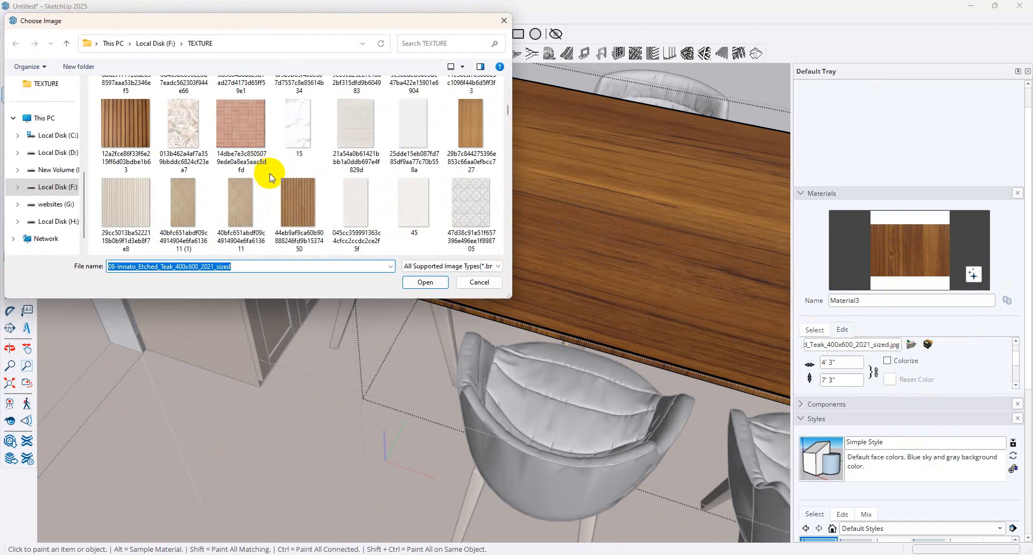
pyautogui.doubleClick(460, 122)
pyautogui.scroll(-5, 394, 167)
pyautogui.scroll(-10, 350, 258)
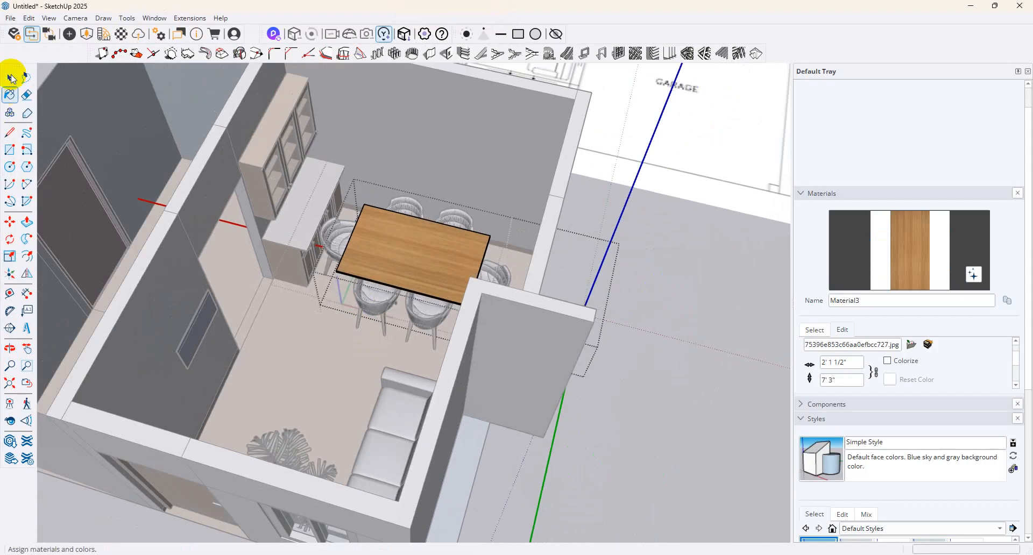
pyautogui.scroll(-5, 622, 104)
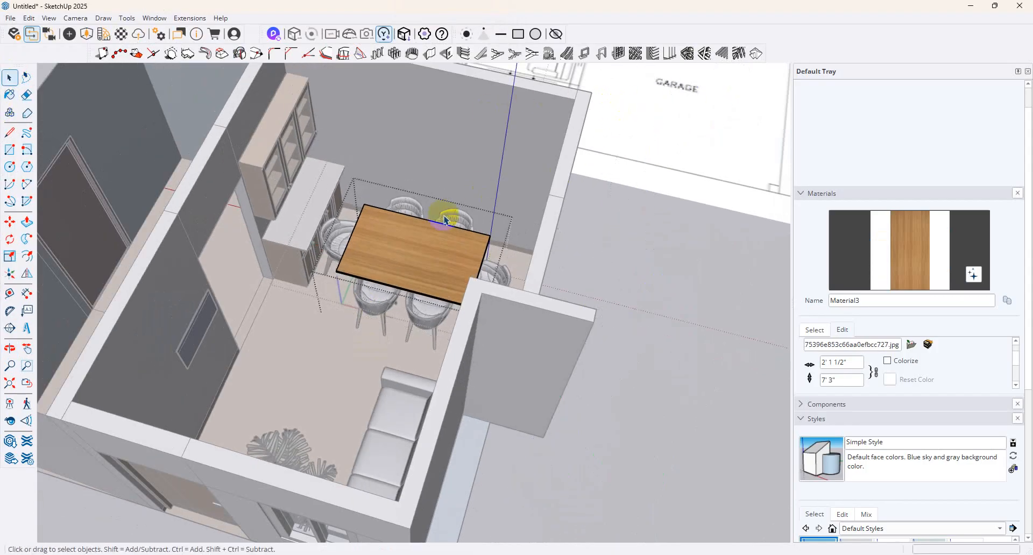
pyautogui.moveTo(535, 154); pyautogui.dragTo(687, 256, button='middle')
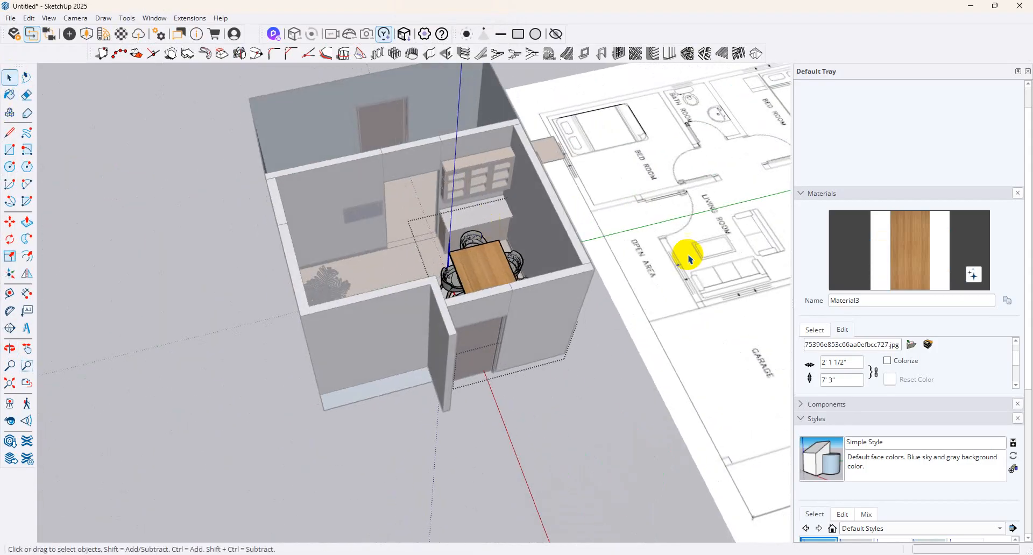
pyautogui.scroll(2, 532, 415)
pyautogui.scroll(8, 454, 254)
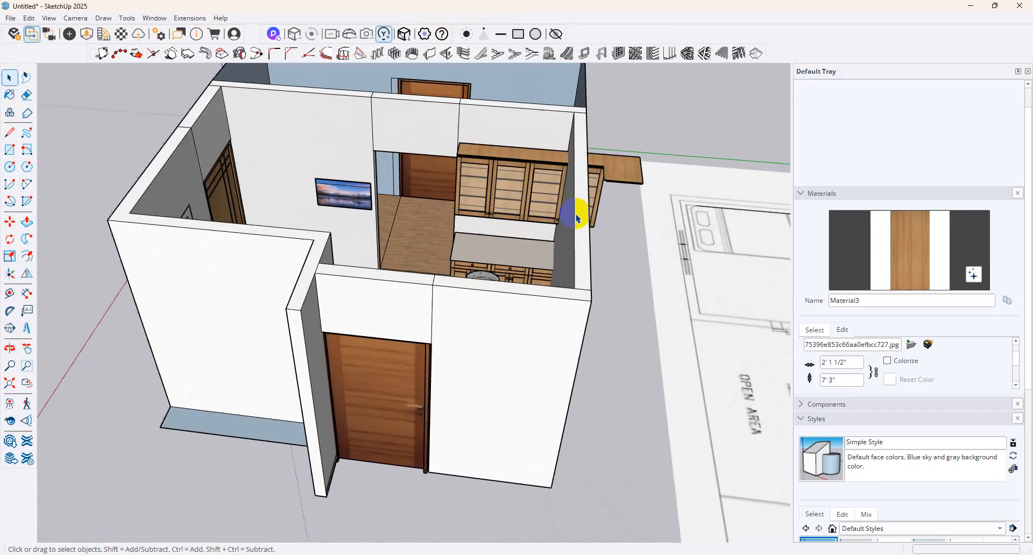
# Examine the furnished living and dining area from several angles, including the cabinets, dining set, wall TV and sofa
pyautogui.moveTo(463, 215); pyautogui.dragTo(654, 258, button='middle')
pyautogui.scroll(4, 496, 177)
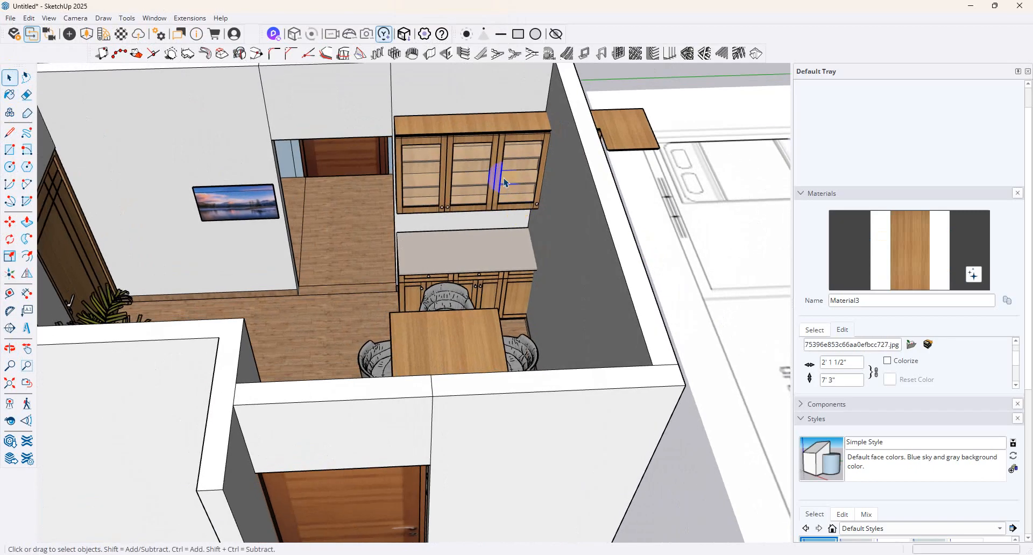
pyautogui.moveTo(508, 176); pyautogui.dragTo(624, 169, button='middle')
pyautogui.scroll(-2, 413, 231)
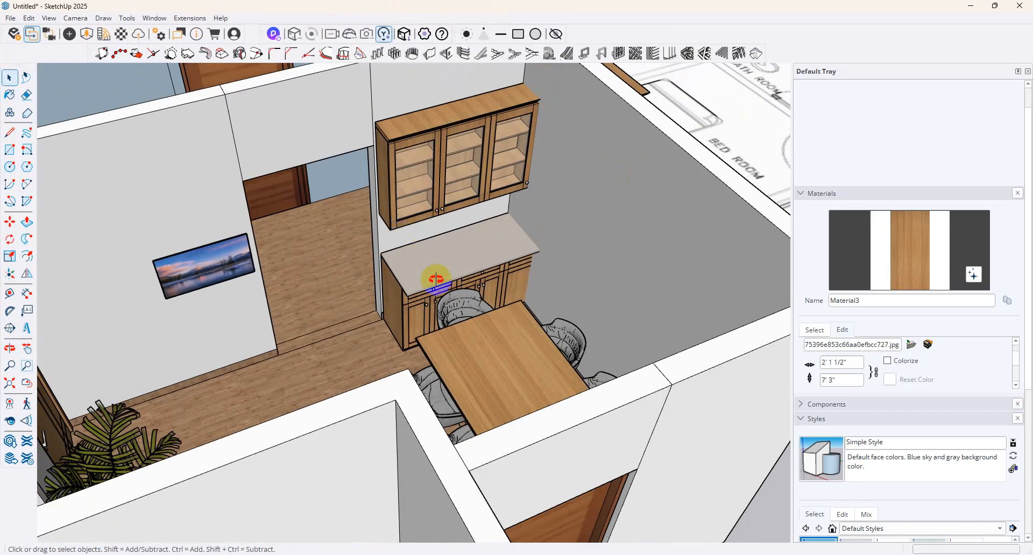
pyautogui.moveTo(437, 283); pyautogui.dragTo(519, 328, button='middle')
pyautogui.scroll(-3, 454, 301)
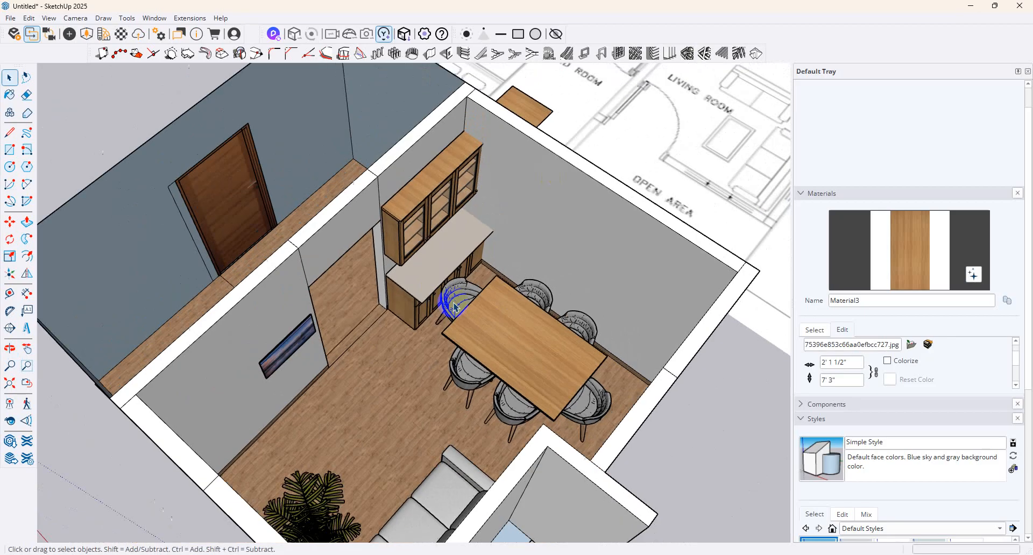
pyautogui.moveTo(454, 301); pyautogui.dragTo(334, 390, button='middle')
pyautogui.scroll(2, 463, 500)
pyautogui.moveTo(464, 500); pyautogui.dragTo(350, 433, button='middle')
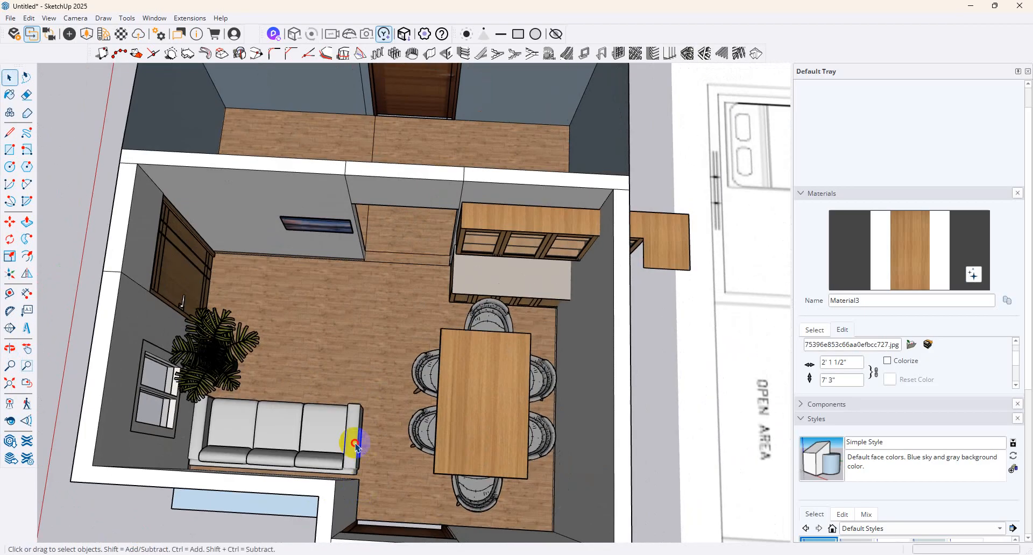
# Scale the potted palm beside the sofa down uniformly to about 0.86 of its size
pyautogui.click(351, 434)
pyautogui.click(195, 336)
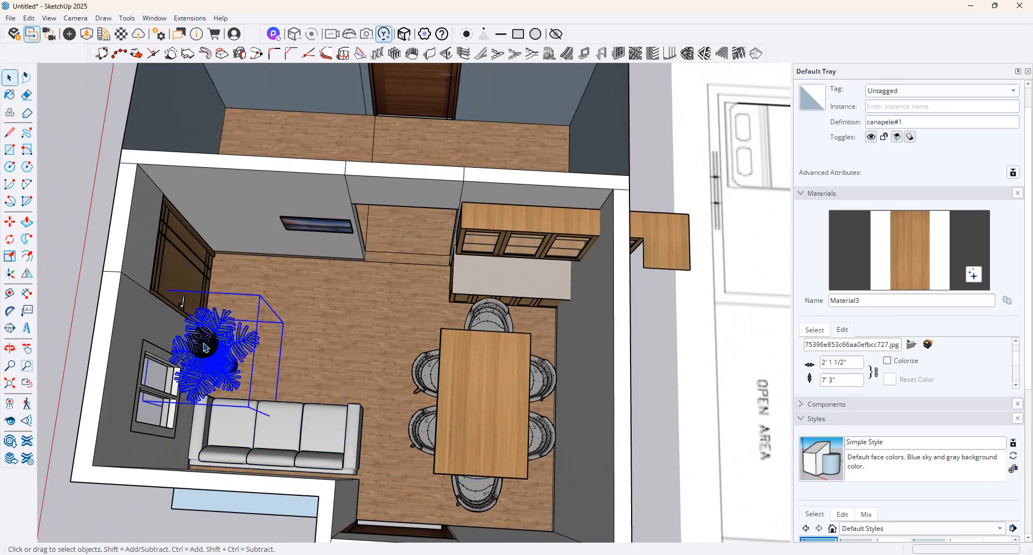
pyautogui.scroll(2, 226, 387)
pyautogui.click(10, 256)
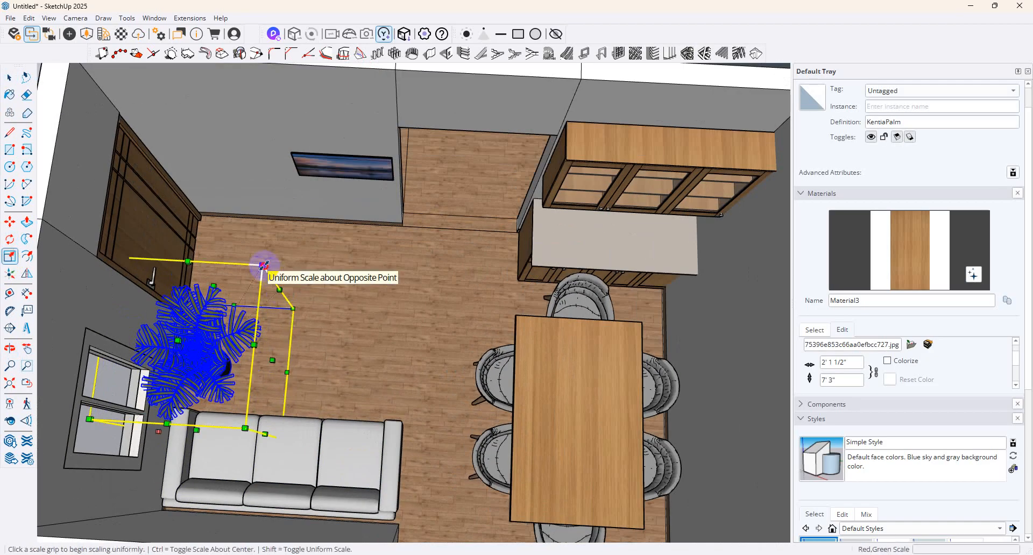
pyautogui.click(280, 291)
pyautogui.click(284, 452)
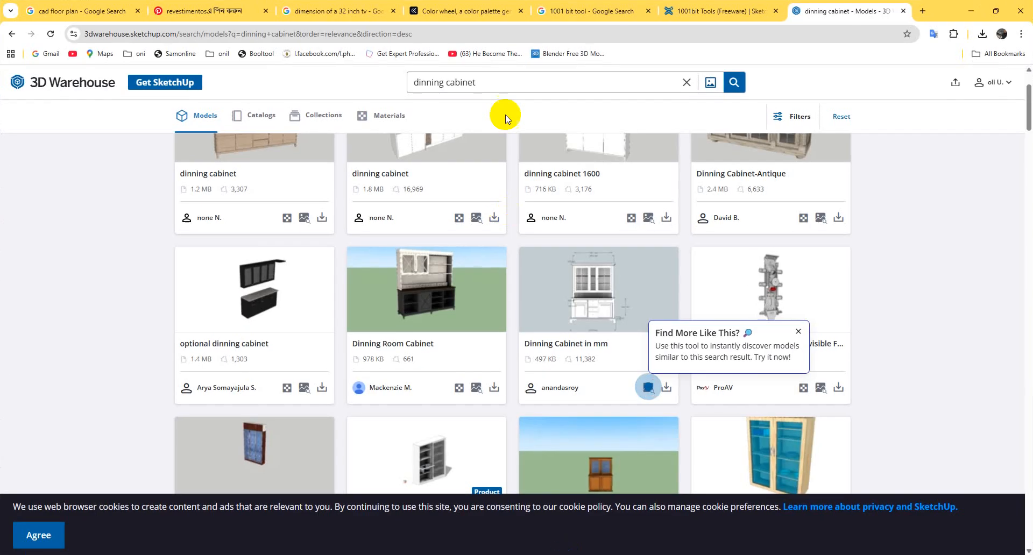
# Switch to 3D Warehouse in the browser, search for "tea table" and look through the models for a suitable one
pyautogui.moveTo(490, 87); pyautogui.dragTo(369, 101)
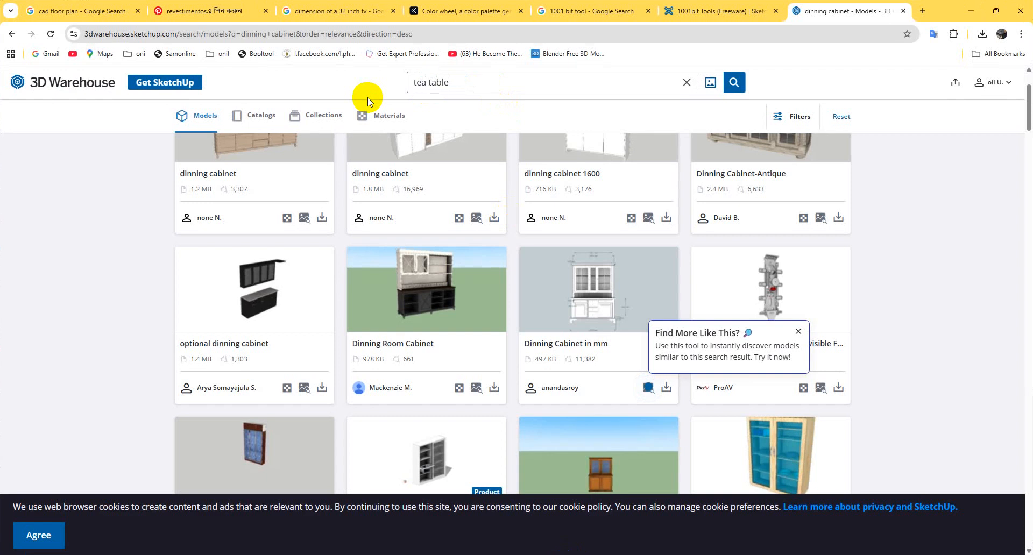
pyautogui.press('Return')
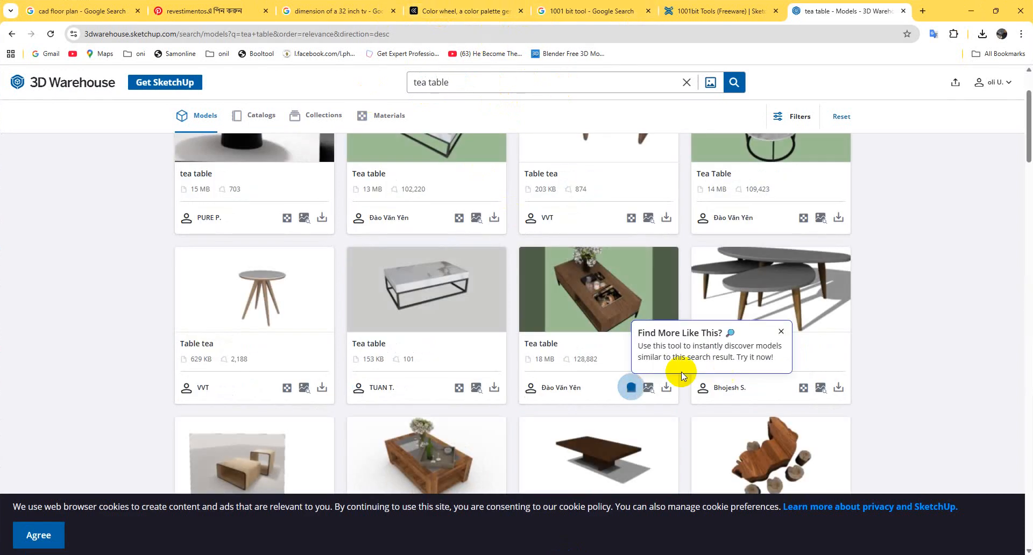
pyautogui.scroll(-2, 383, 242)
pyautogui.scroll(3, 334, 299)
pyautogui.scroll(-3, 550, 265)
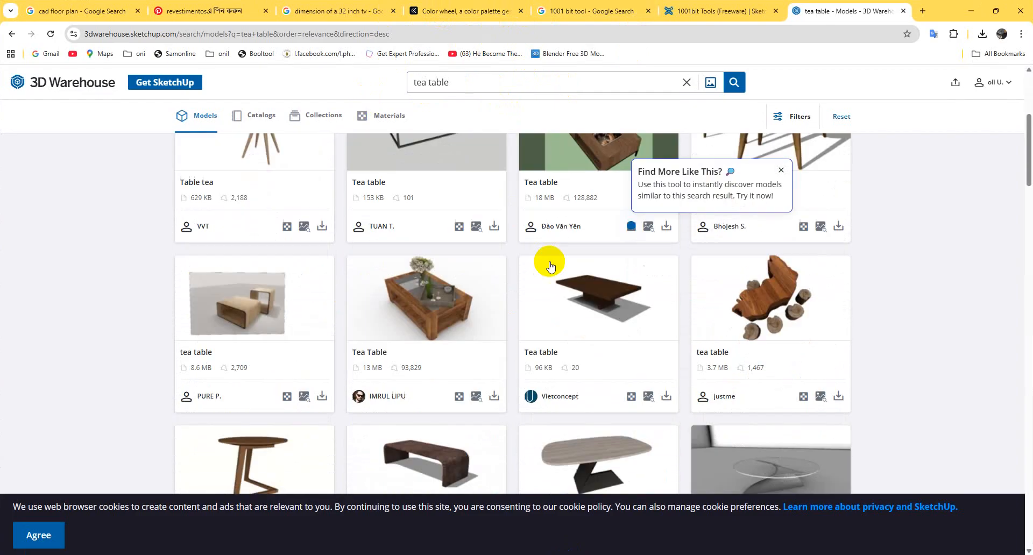
pyautogui.scroll(-5, 495, 244)
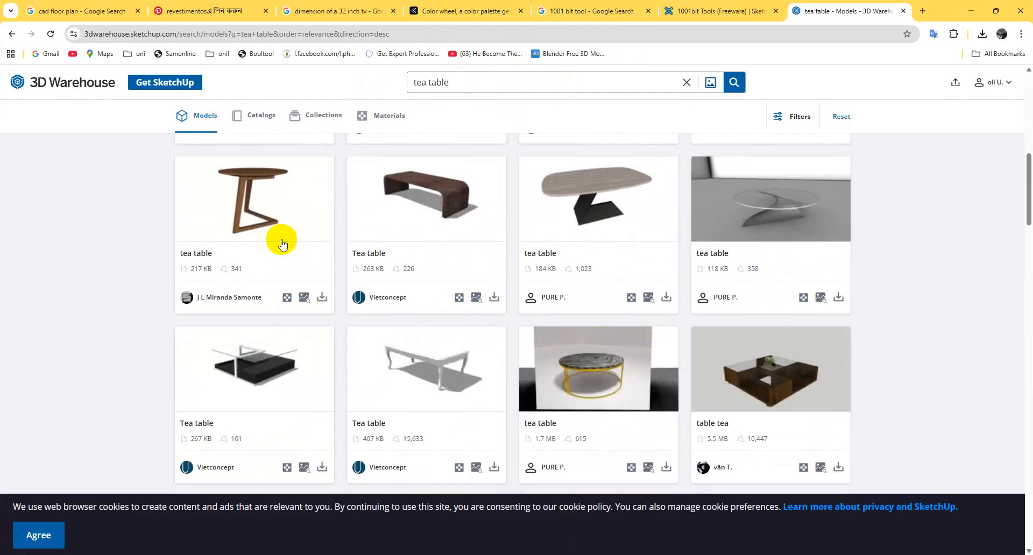
pyautogui.scroll(-3, 279, 242)
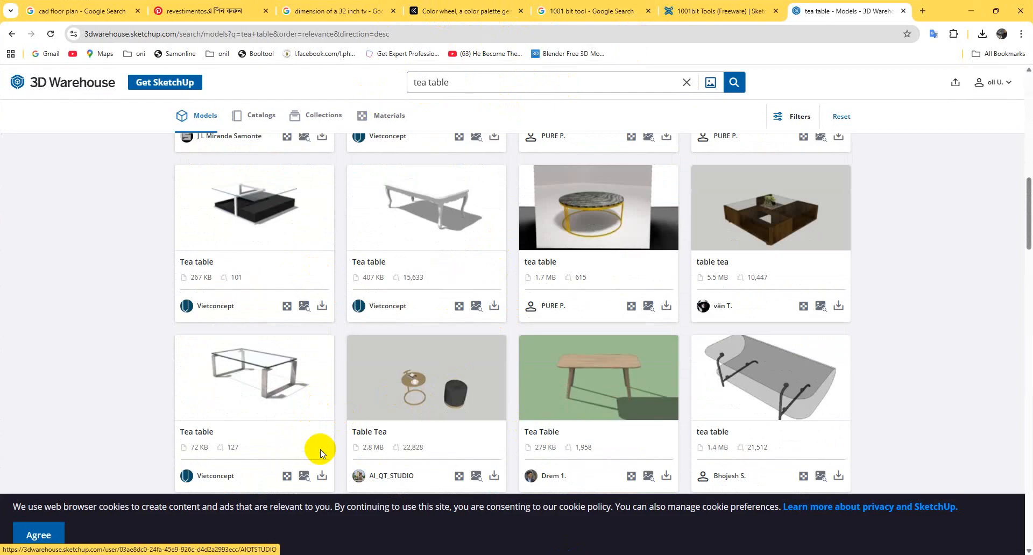
pyautogui.scroll(-2, 283, 329)
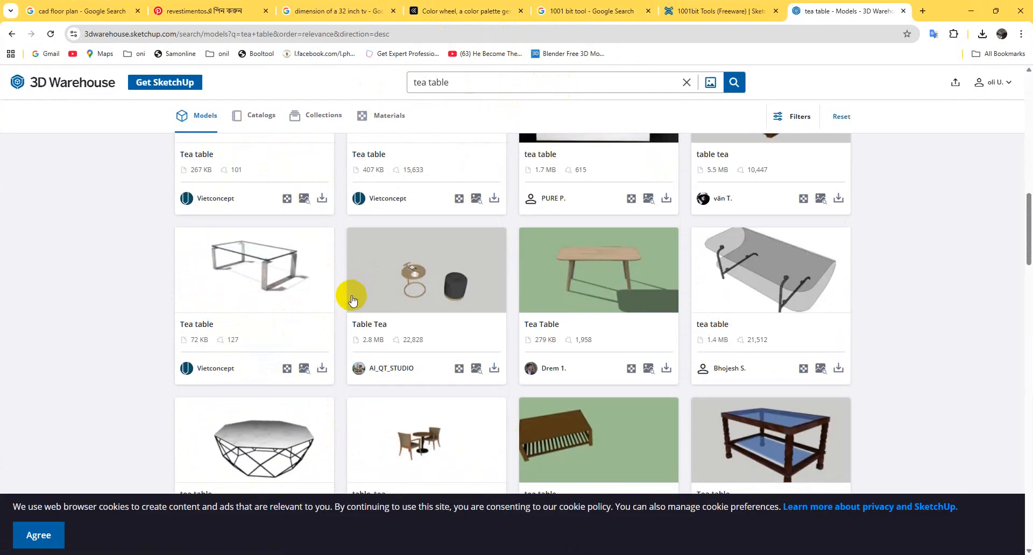
# Download the 72 KB glass-top "Tea table" model as a SketchUp file and return to SketchUp
pyautogui.click(317, 370)
pyautogui.click(339, 388)
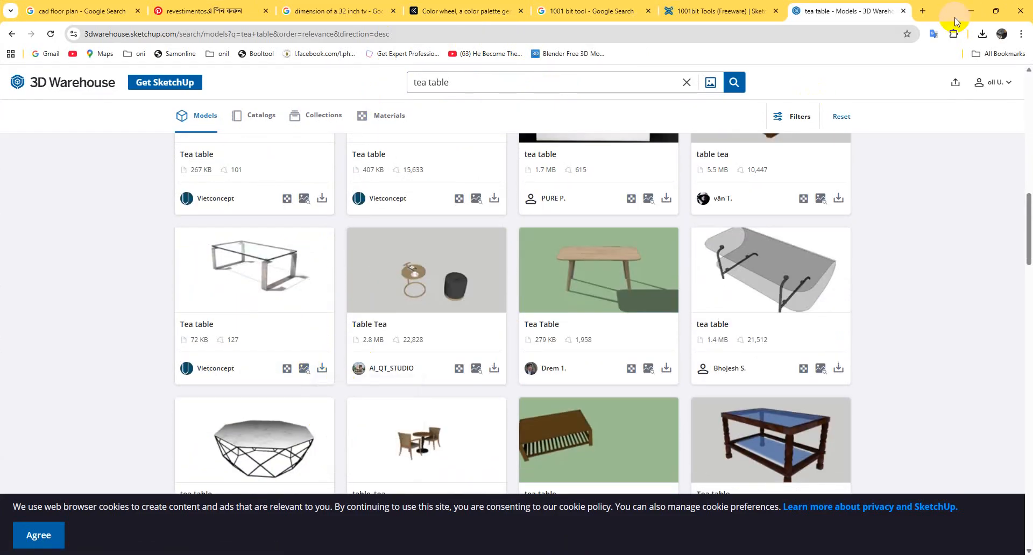
pyautogui.click(968, 10)
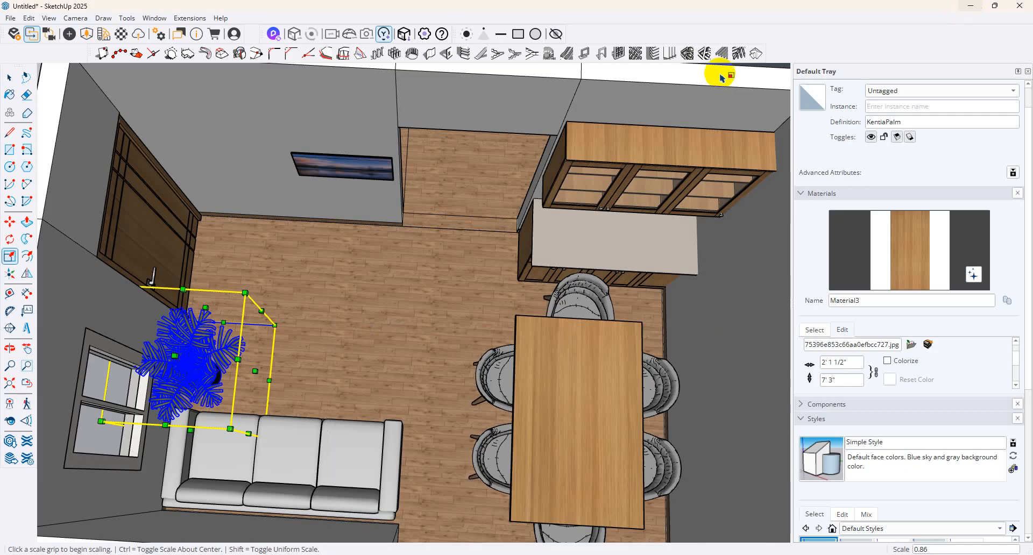
# Import the downloaded Tea+table-011 model from the Downloads folder
pyautogui.click(10, 18)
pyautogui.click(75, 166)
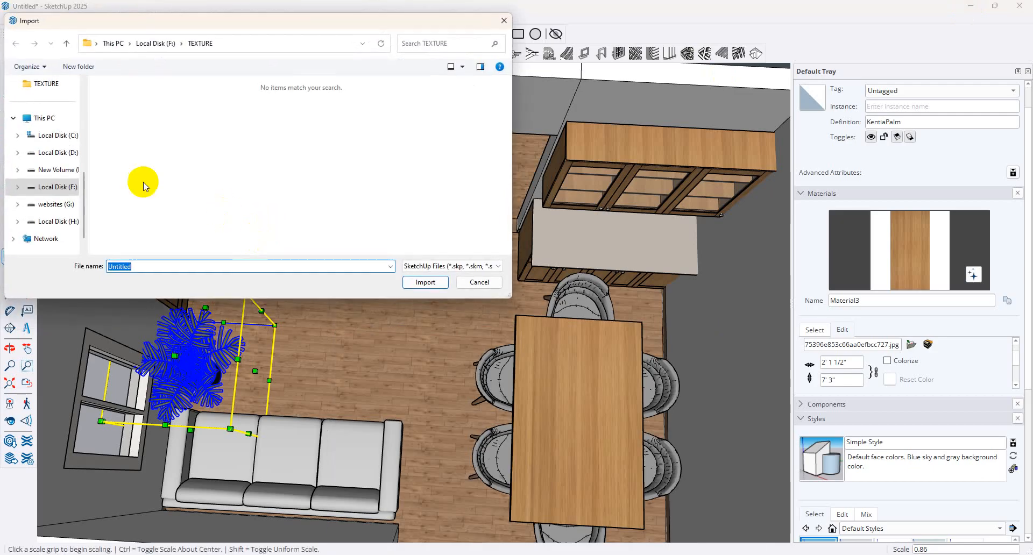
pyautogui.scroll(5, 57, 159)
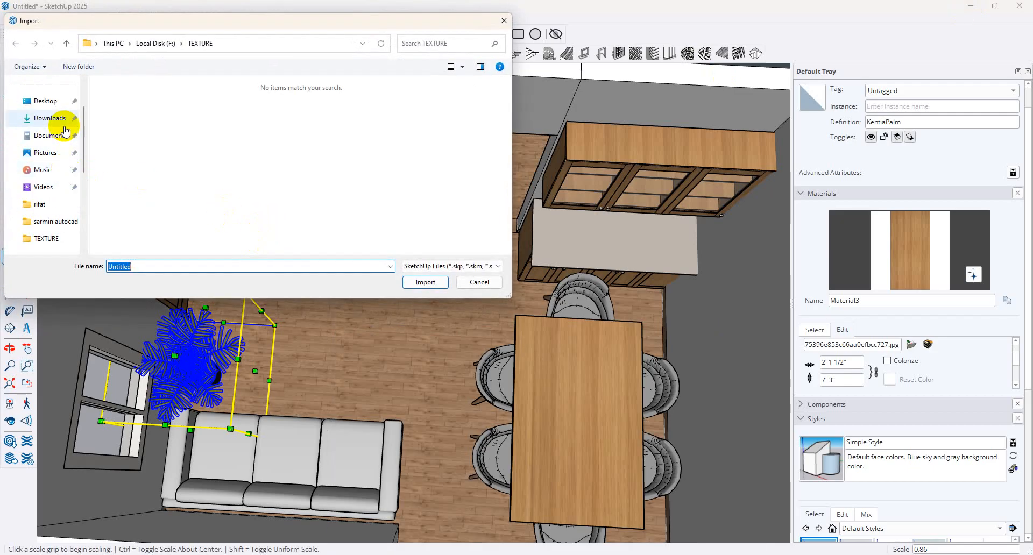
pyautogui.click(68, 119)
pyautogui.doubleClick(93, 124)
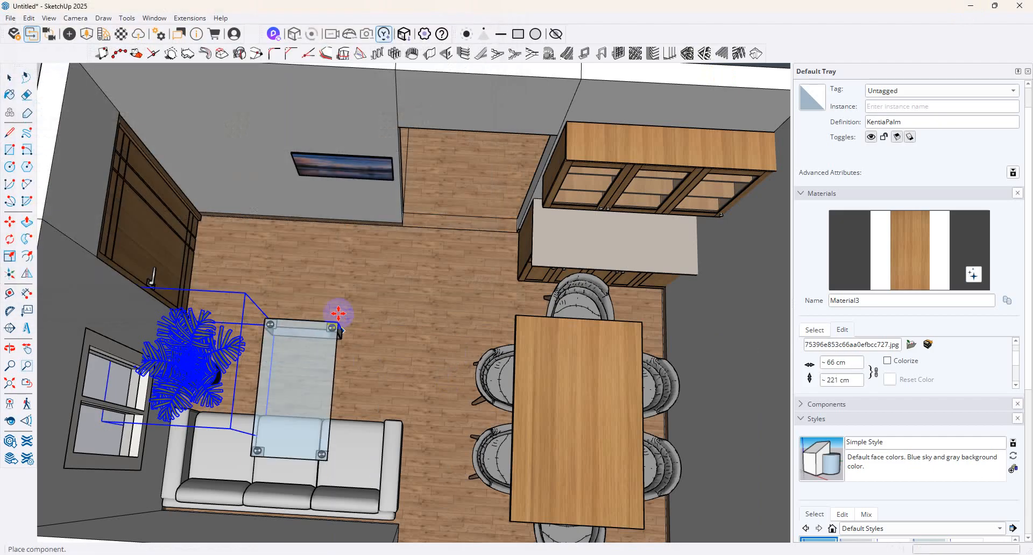
# Place the tea table on the floor in front of the sofa and rotate it 90 degrees to run parallel to it
pyautogui.click(368, 303)
pyautogui.click(330, 300)
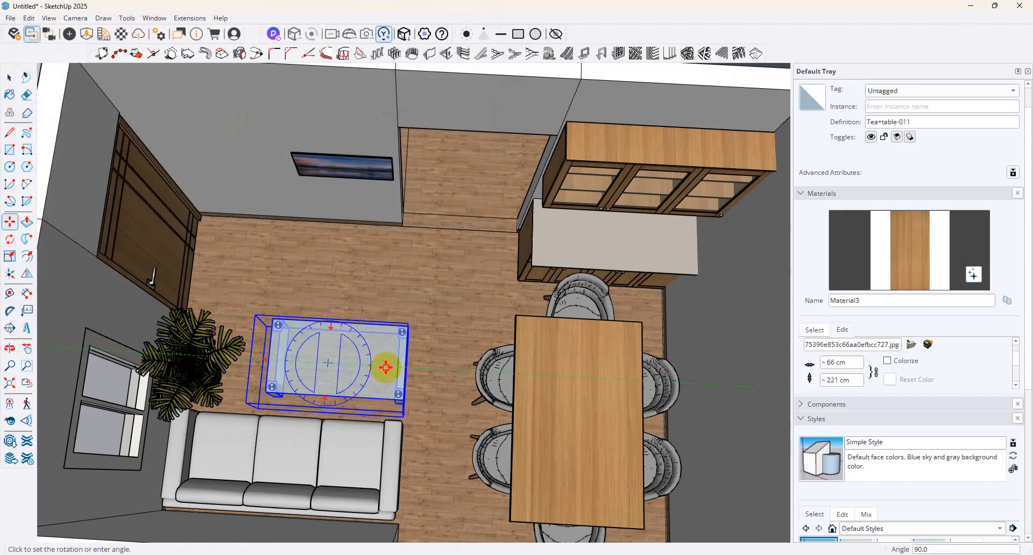
pyautogui.click(382, 371)
# Shift the tea table slightly along the sofa towards the potted palm
pyautogui.scroll(5, 395, 377)
pyautogui.click(10, 256)
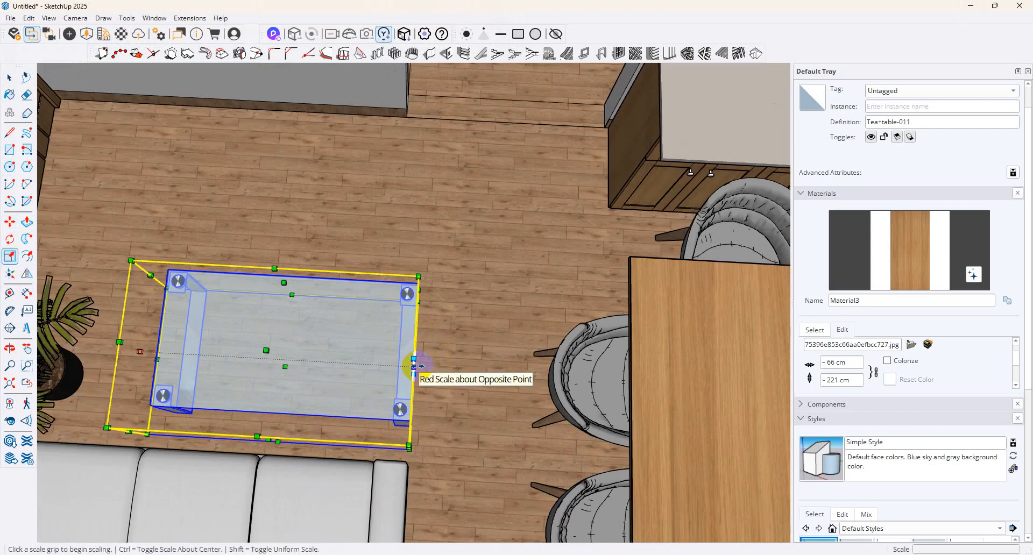
pyautogui.moveTo(304, 282); pyautogui.dragTo(270, 285)
pyautogui.scroll(-3, 398, 315)
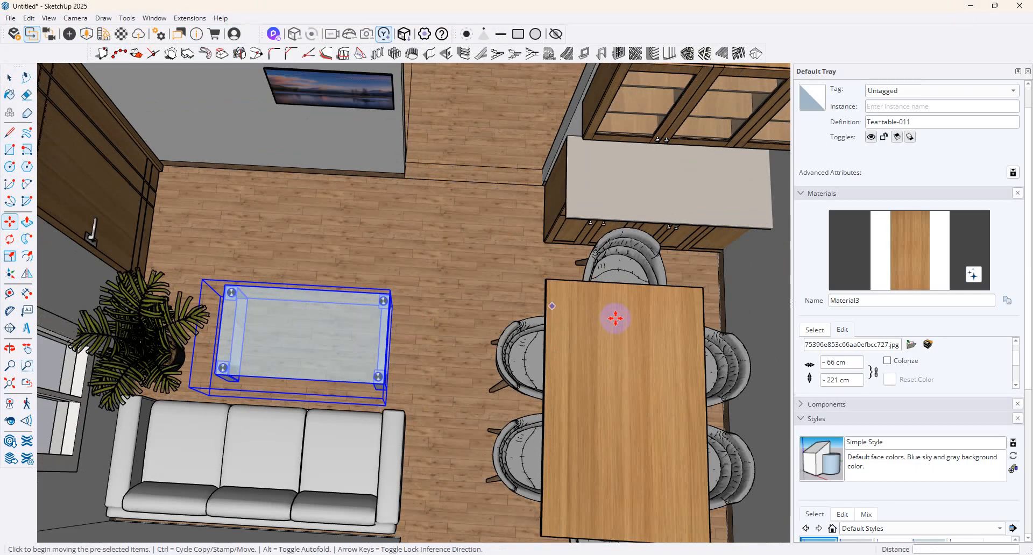
# Unhide the last hidden geometry to bring back the ceiling over the room
pyautogui.scroll(-3, 491, 295)
pyautogui.moveTo(492, 295); pyautogui.dragTo(430, 242, button='middle')
pyautogui.scroll(3, 434, 199)
pyautogui.scroll(-3, 430, 243)
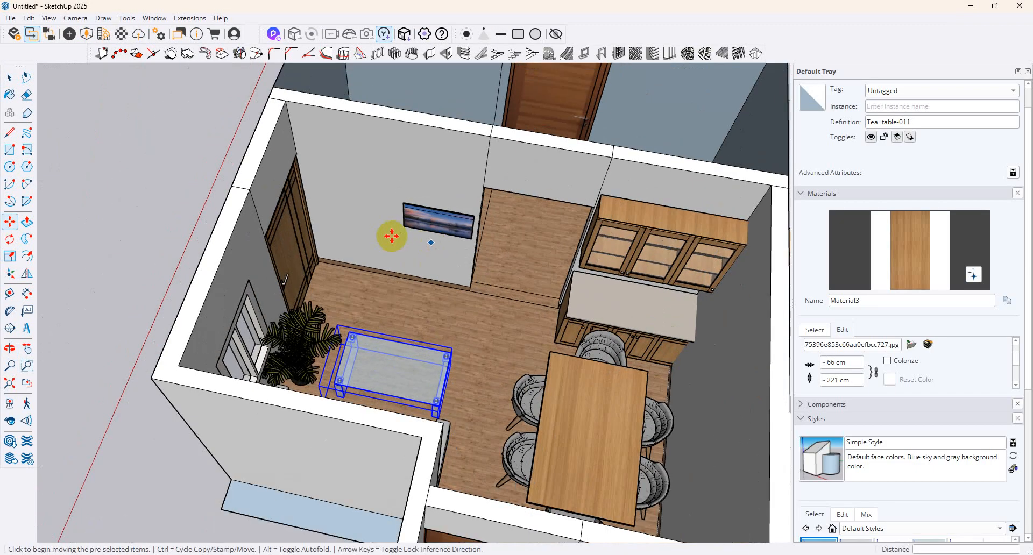
pyautogui.click(29, 19)
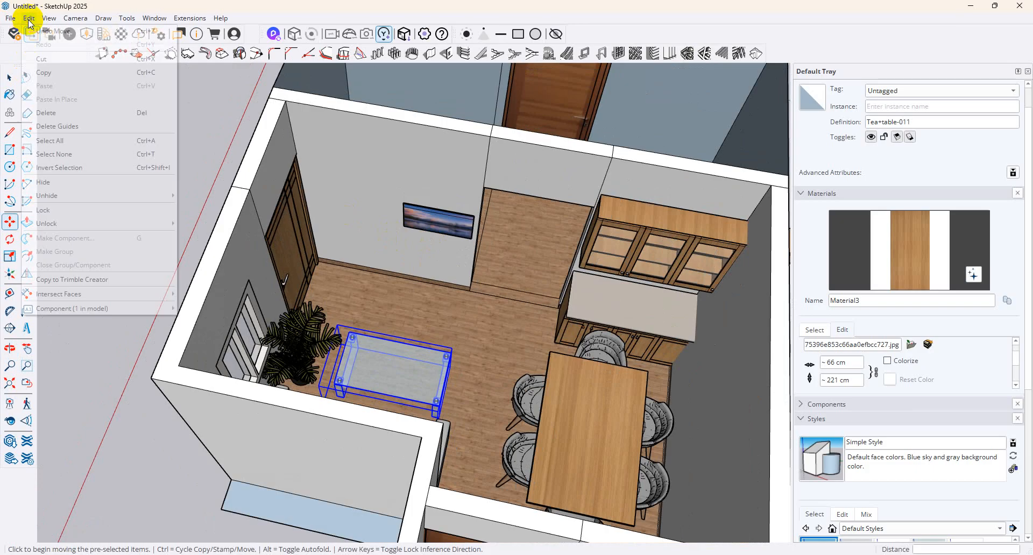
pyautogui.moveTo(88, 189)
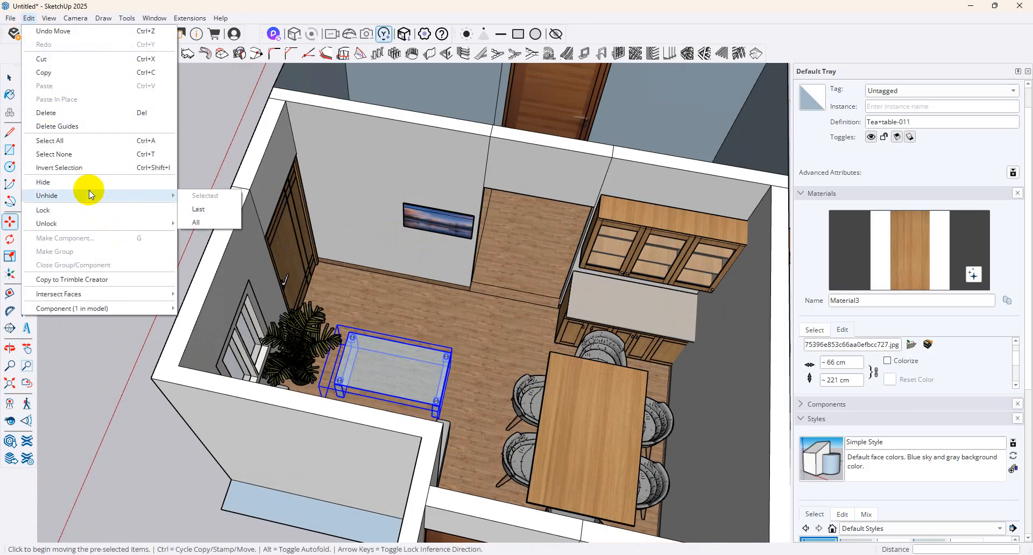
pyautogui.click(197, 210)
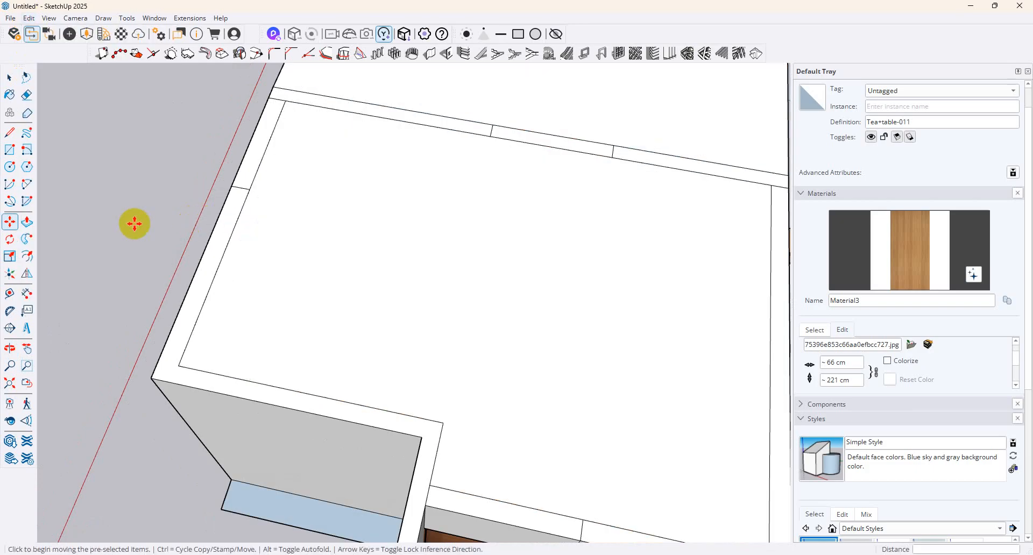
# Examine the restored roof face and the living room window frame from outside and from within
pyautogui.click(10, 78)
pyautogui.click(366, 222)
pyautogui.moveTo(380, 231); pyautogui.dragTo(477, 387, button='middle')
pyautogui.scroll(5, 487, 346)
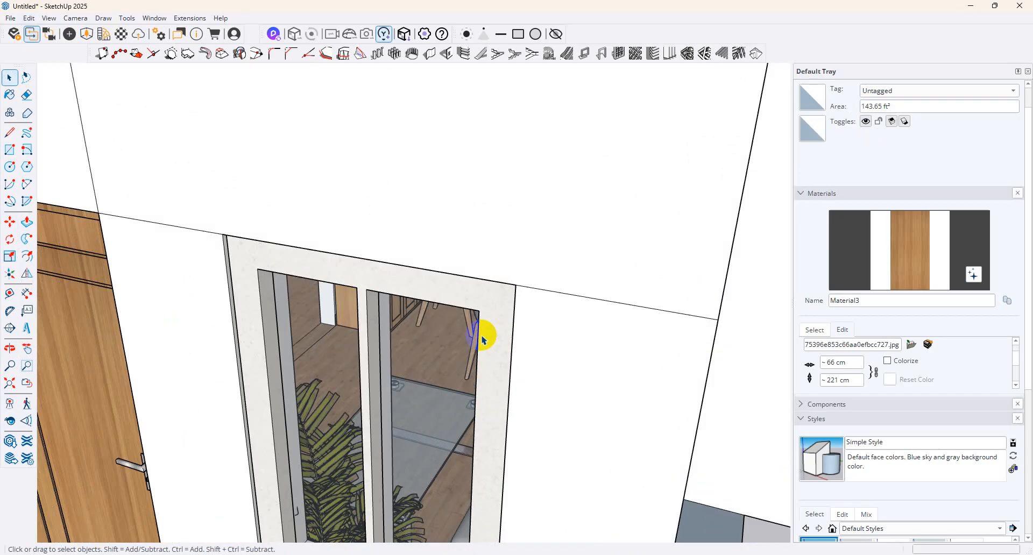
pyautogui.click(450, 255)
pyautogui.moveTo(425, 272); pyautogui.dragTo(782, 214, button='middle')
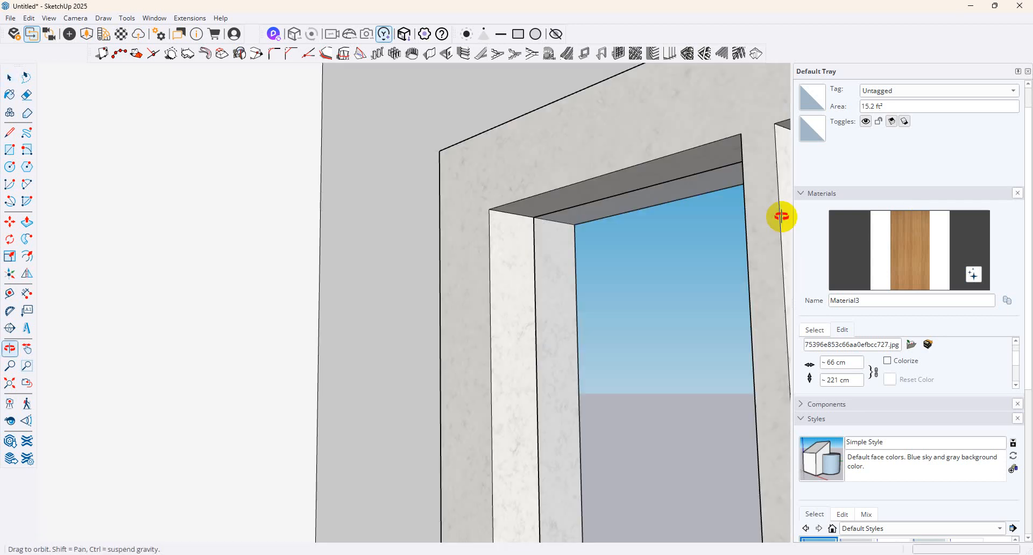
# Look around inside the room and inspect the underside of the ceiling
pyautogui.click(11, 422)
pyautogui.moveTo(376, 237); pyautogui.dragTo(281, 188)
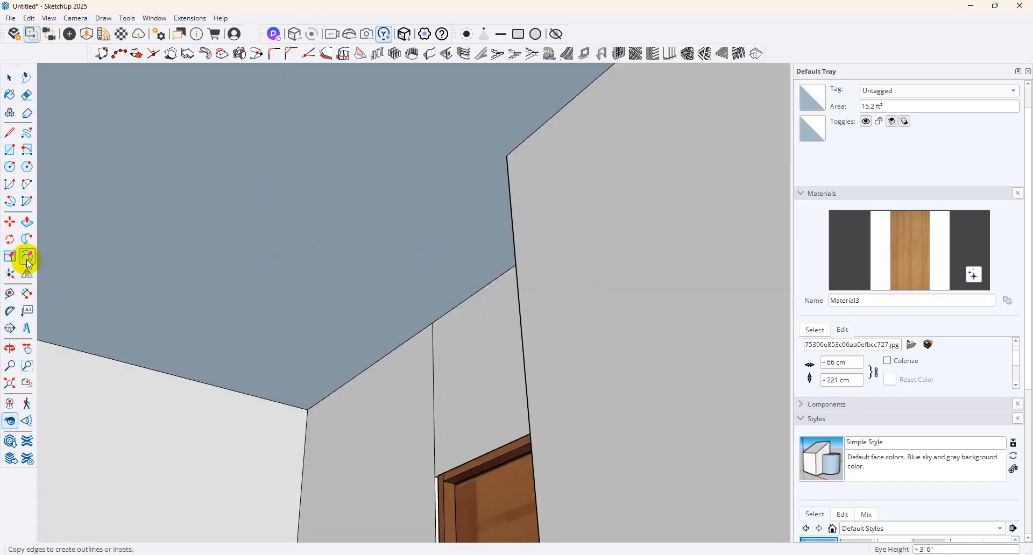
pyautogui.click(28, 260)
pyautogui.click(9, 78)
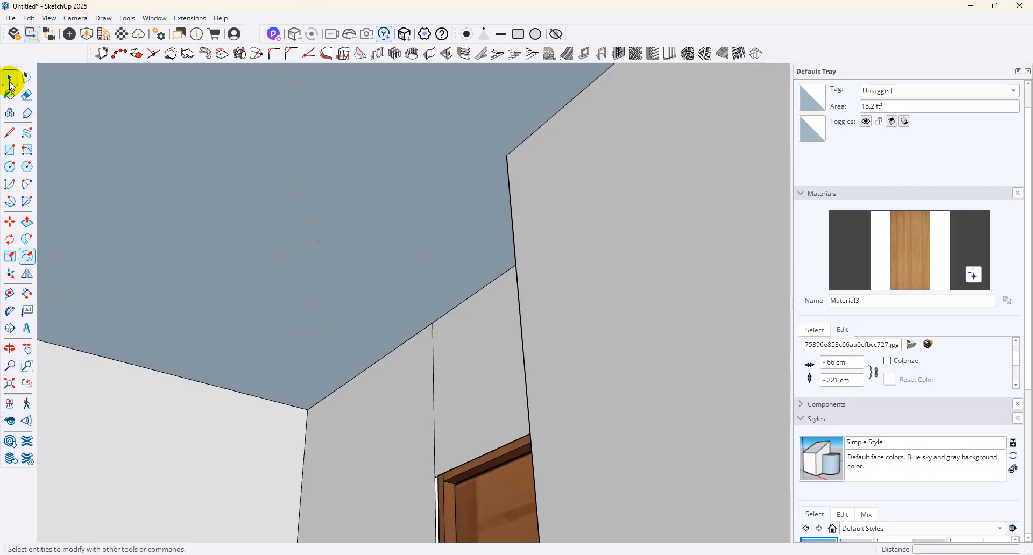
pyautogui.click(281, 202)
pyautogui.moveTo(282, 203); pyautogui.dragTo(560, 536, button='middle')
pyautogui.scroll(-3, 343, 302)
# Switch to 3D Warehouse in the browser and search the models for "track light"
pyautogui.hotkey('alt', 'Tab')
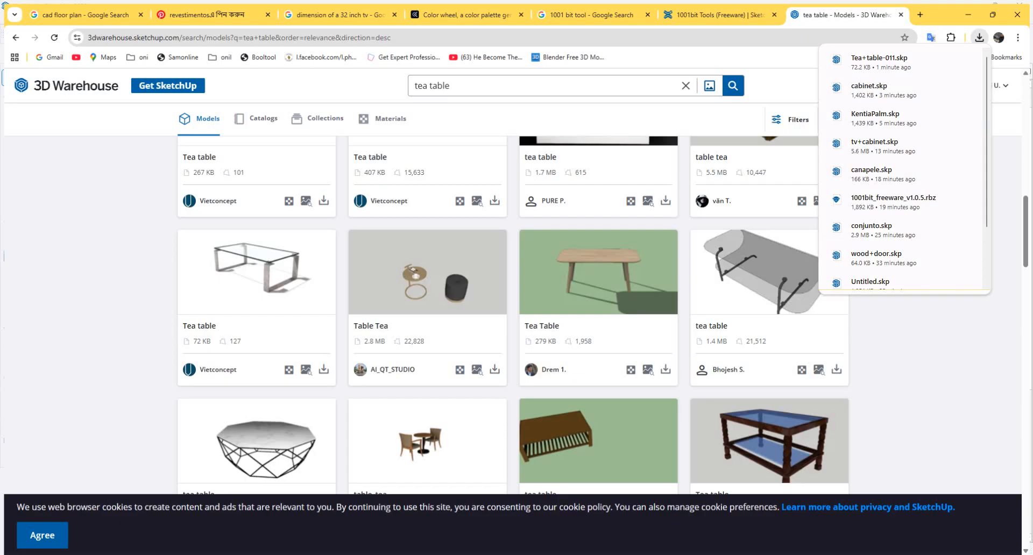
pyautogui.click(445, 83)
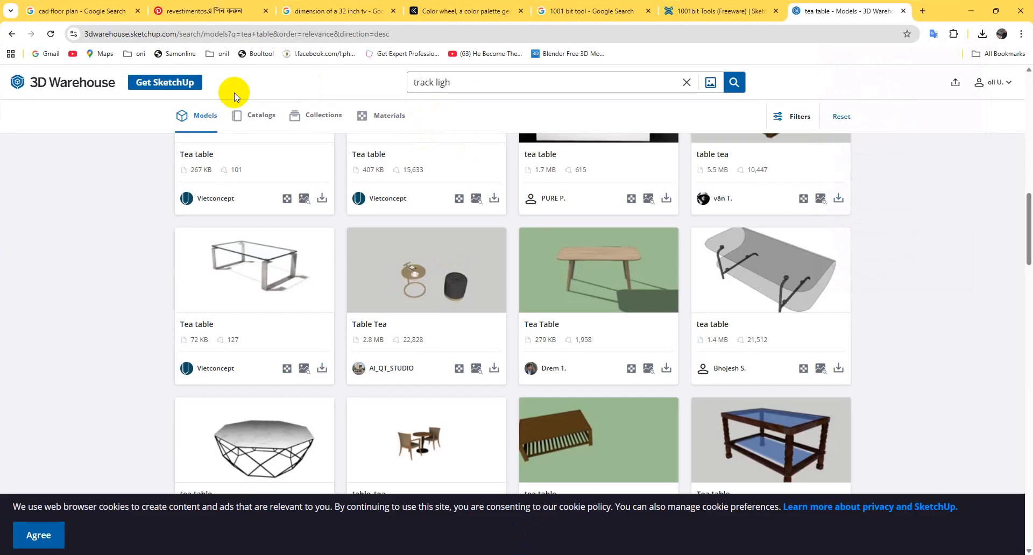
pyautogui.press('Return')
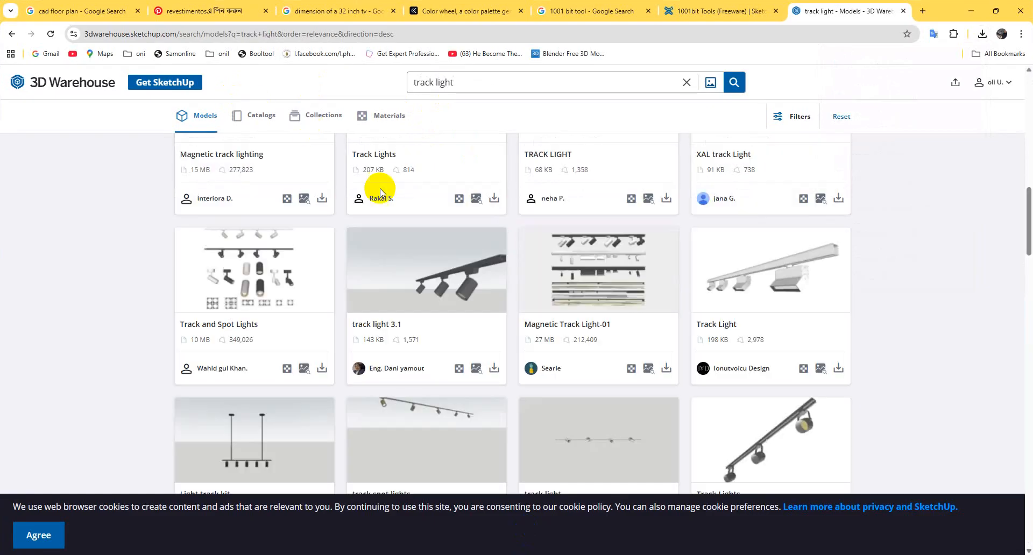
# Browse the track light models and check the download formats offered for the Light track kit
pyautogui.scroll(-2, 439, 237)
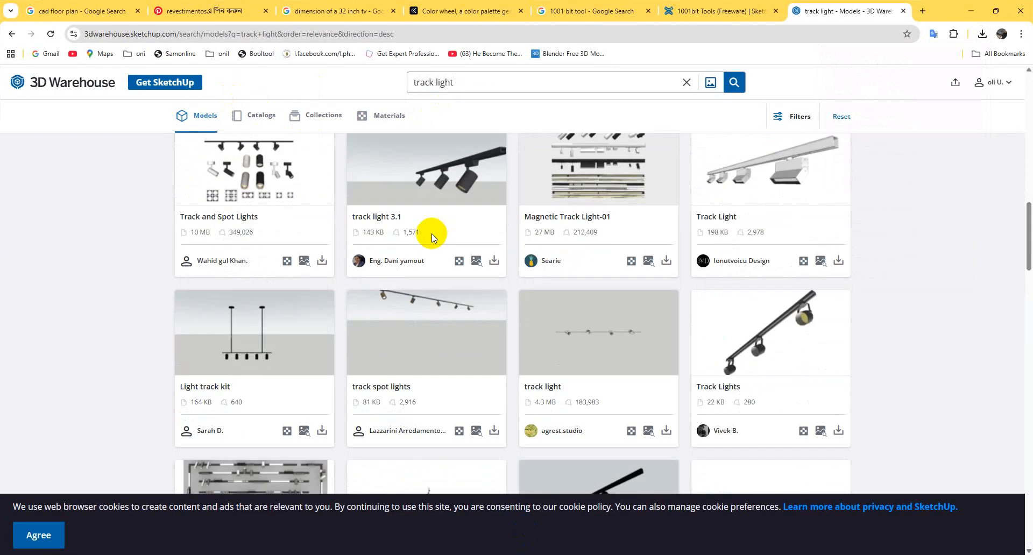
pyautogui.click(801, 316)
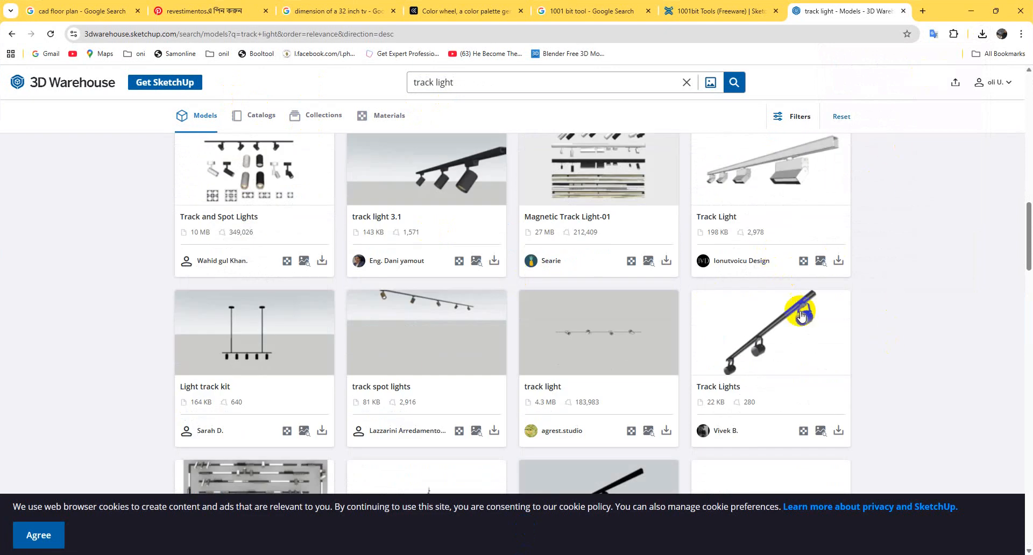
pyautogui.scroll(-1, 291, 260)
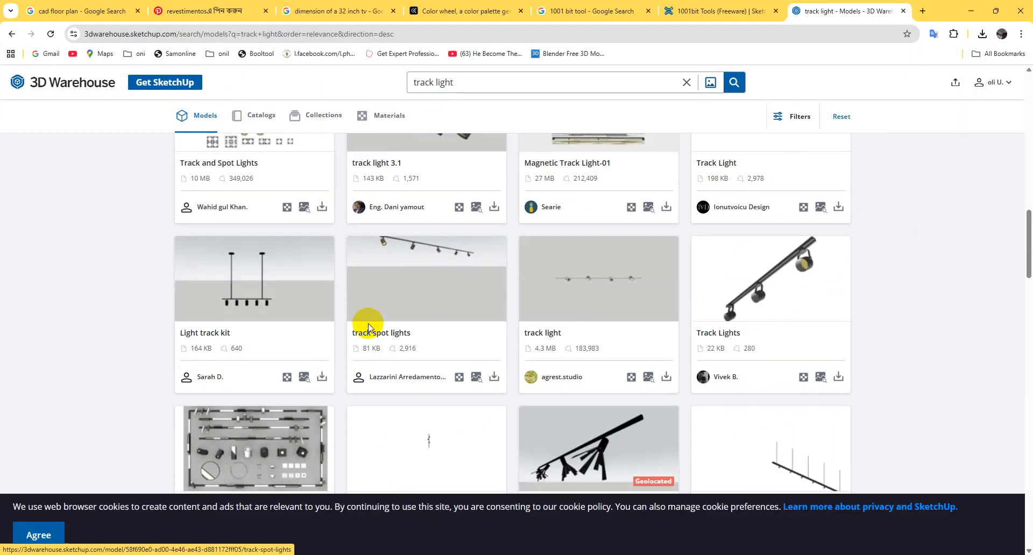
pyautogui.scroll(-4, 326, 299)
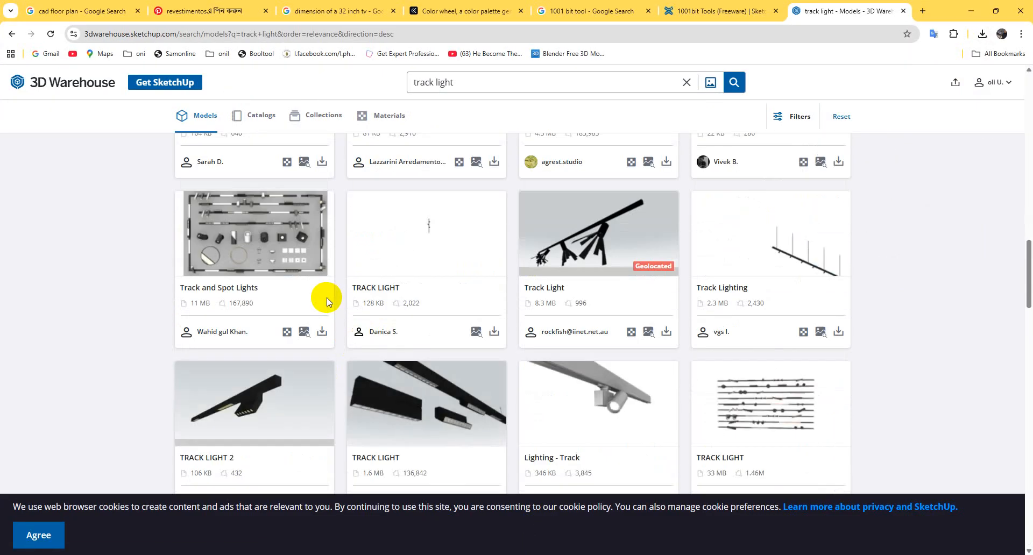
pyautogui.scroll(3, 326, 300)
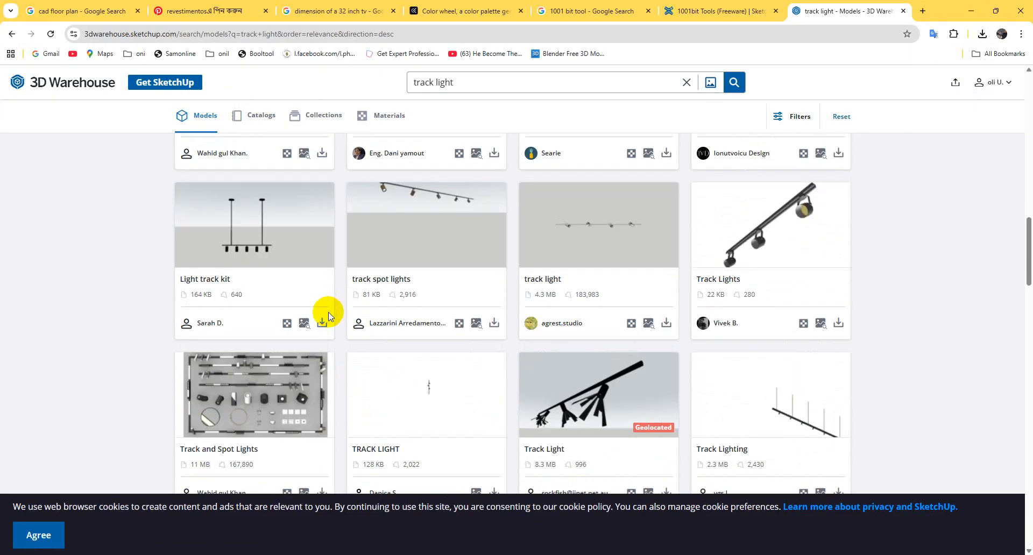
pyautogui.click(323, 322)
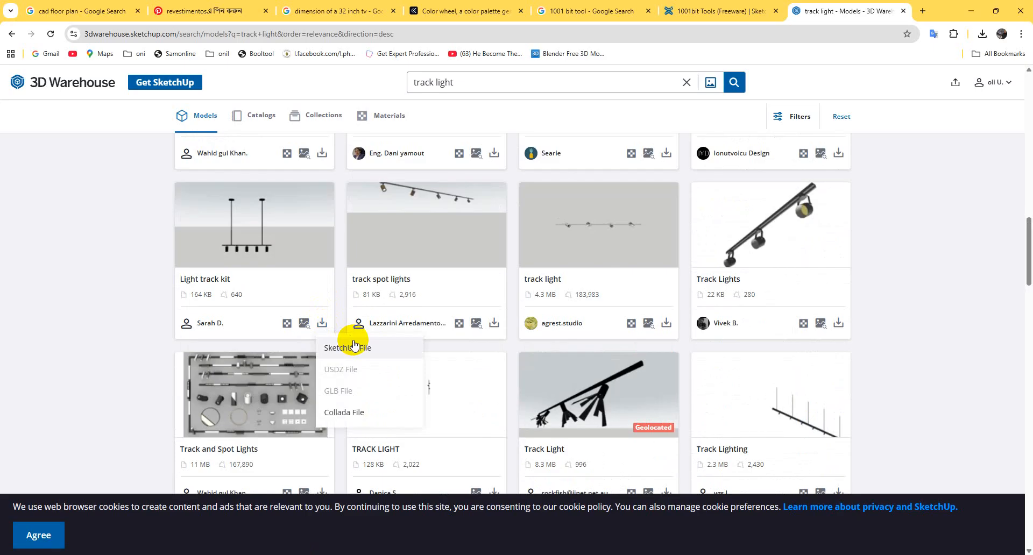
pyautogui.scroll(-4, 365, 262)
pyautogui.scroll(-6, 360, 267)
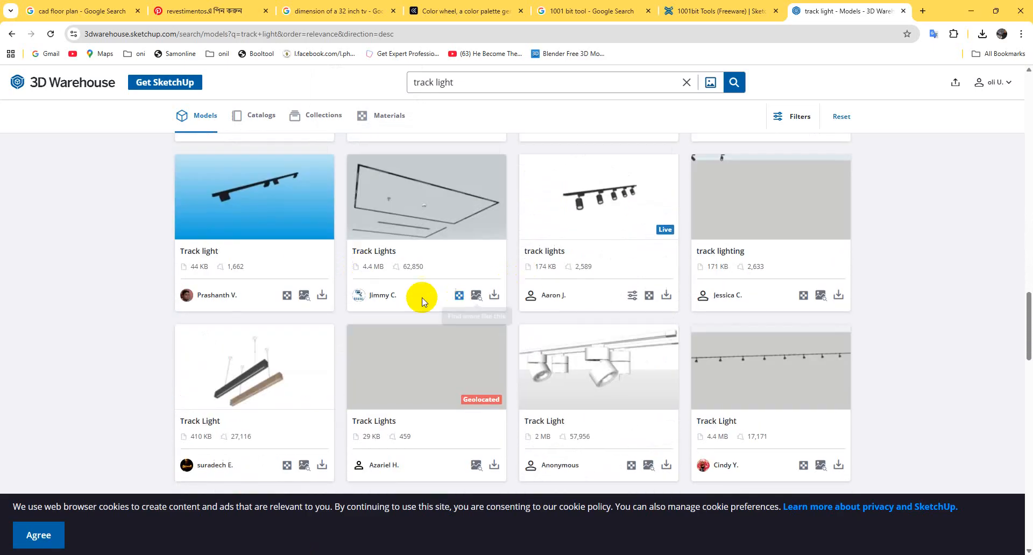
# Return to SketchUp and Push/Pull the room's roof face 5" with a new starting face to form a ceiling slab
pyautogui.click(970, 11)
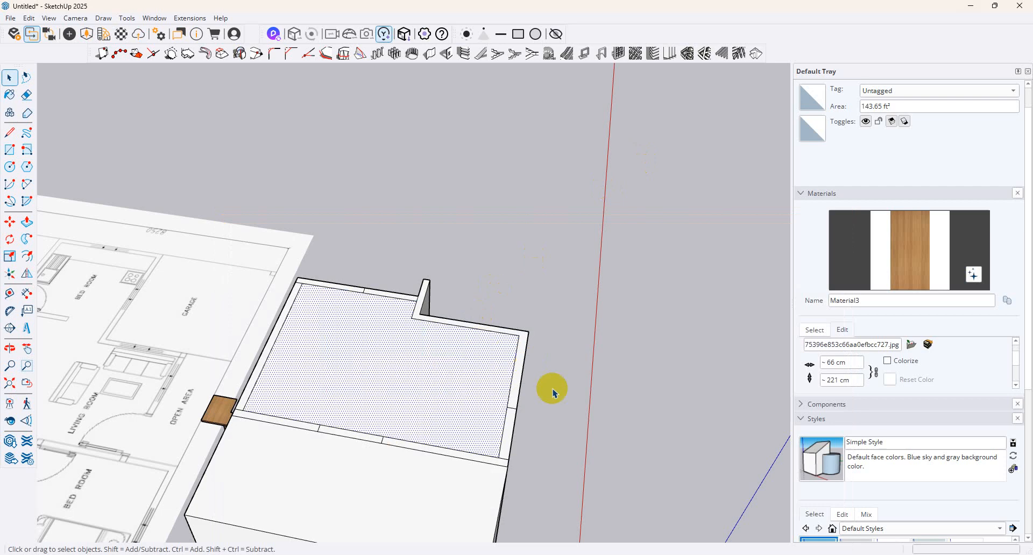
pyautogui.moveTo(553, 387)
pyautogui.mouseDown(button='middle')
pyautogui.moveTo(397, 409)
pyautogui.moveTo(457, 368)
pyautogui.moveTo(99, 316)
pyautogui.mouseUp(button='middle')
pyautogui.click(10, 167)
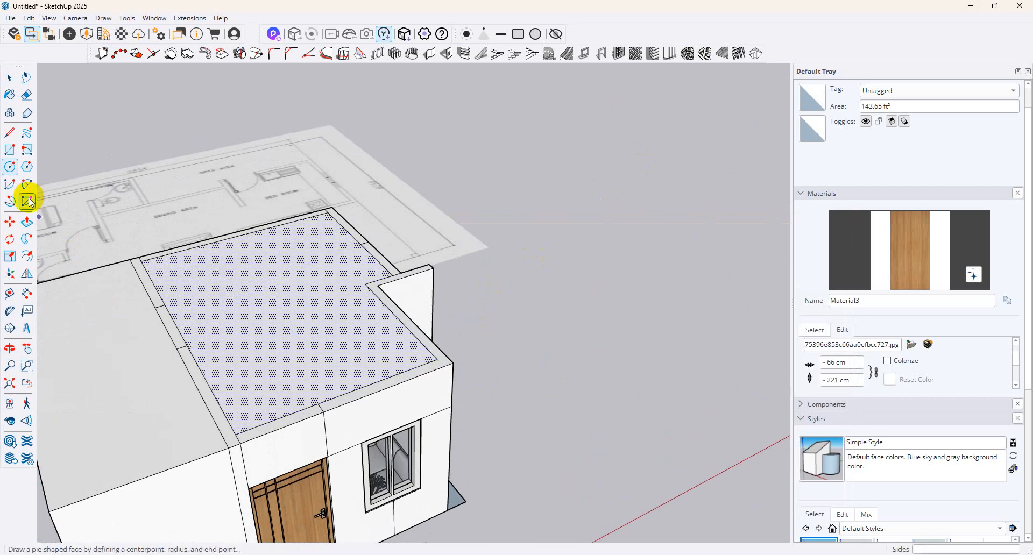
pyautogui.click(26, 222)
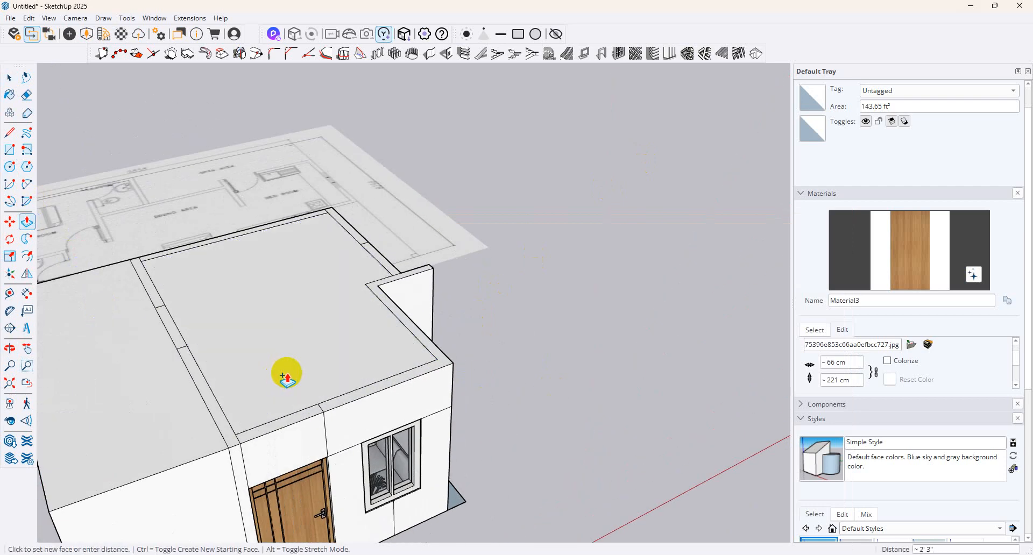
pyautogui.moveTo(284, 371); pyautogui.dragTo(418, 248, button='middle')
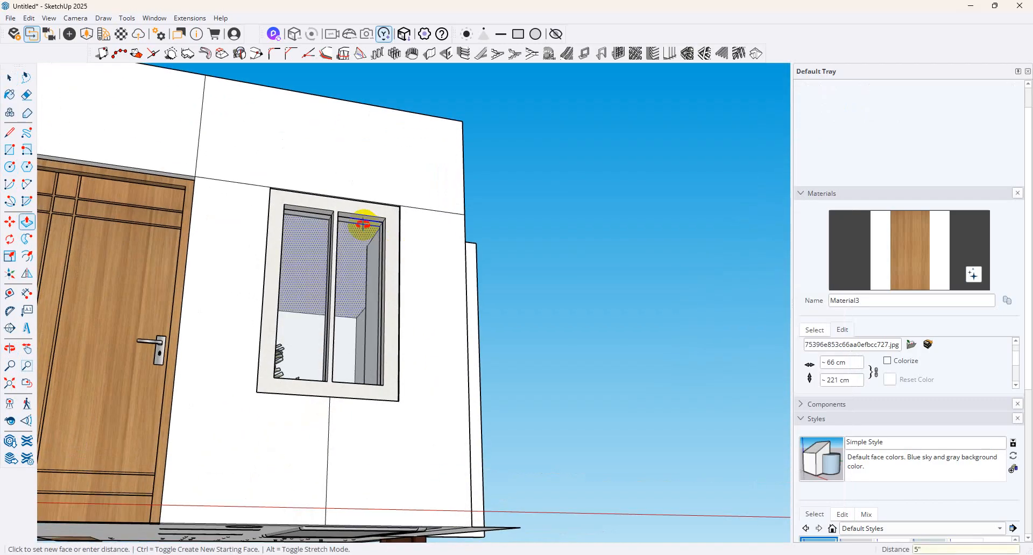
# Inspect the slab's underside from inside the room, above the window and the wooden door
pyautogui.moveTo(362, 226); pyautogui.dragTo(326, 260, button='middle')
pyautogui.scroll(6, 370, 431)
pyautogui.moveTo(640, 401); pyautogui.dragTo(807, 384, button='middle')
pyautogui.scroll(3, 588, 372)
pyautogui.moveTo(589, 366); pyautogui.dragTo(1021, 415, button='middle')
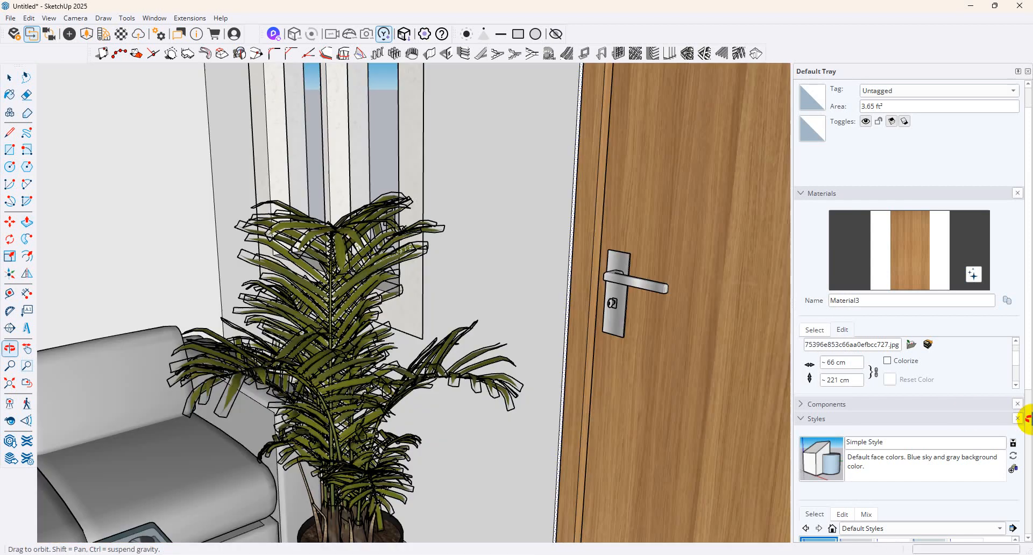
pyautogui.click(13, 419)
pyautogui.moveTo(199, 309); pyautogui.dragTo(23, 81)
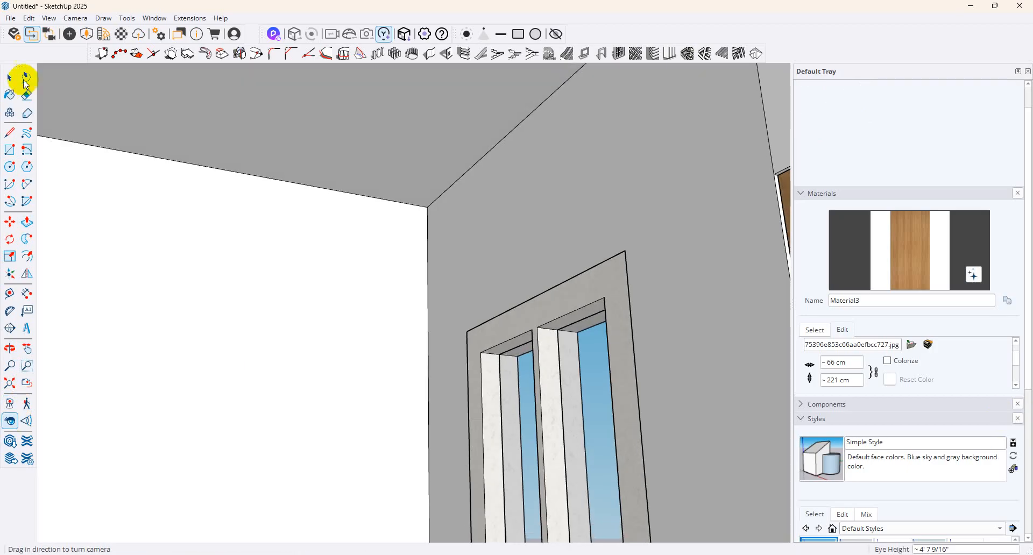
pyautogui.moveTo(399, 213); pyautogui.dragTo(11, 169)
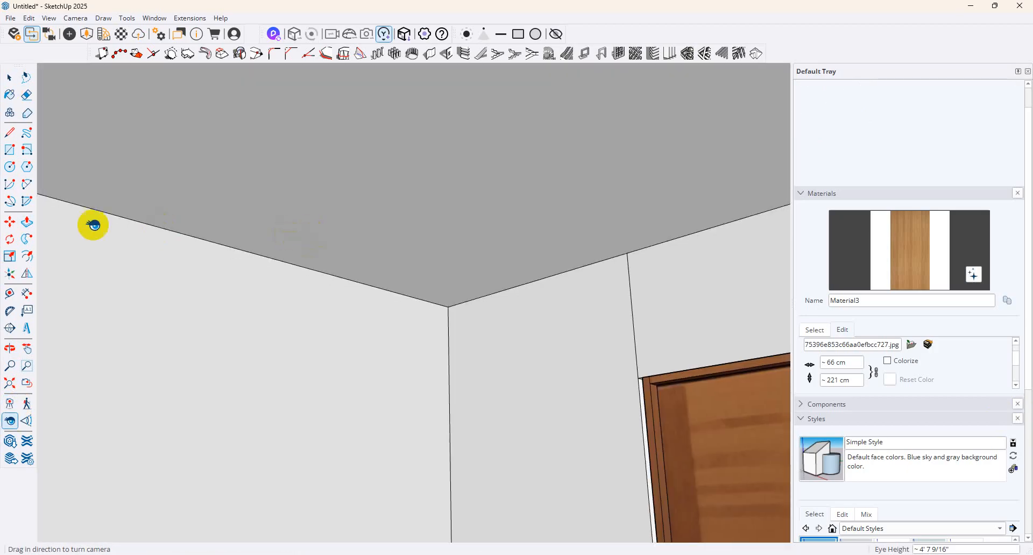
pyautogui.click(10, 167)
pyautogui.click(481, 228)
pyautogui.press('Escape')
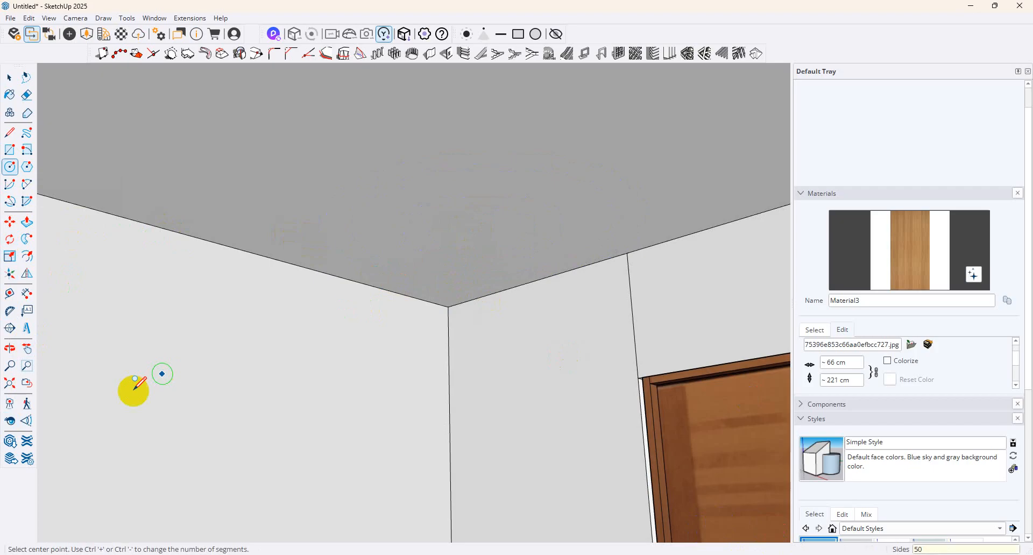
# Face the dining table and wooden door and set the camera's focal length to 35 mm
pyautogui.click(10, 421)
pyautogui.moveTo(491, 395); pyautogui.dragTo(402, 379)
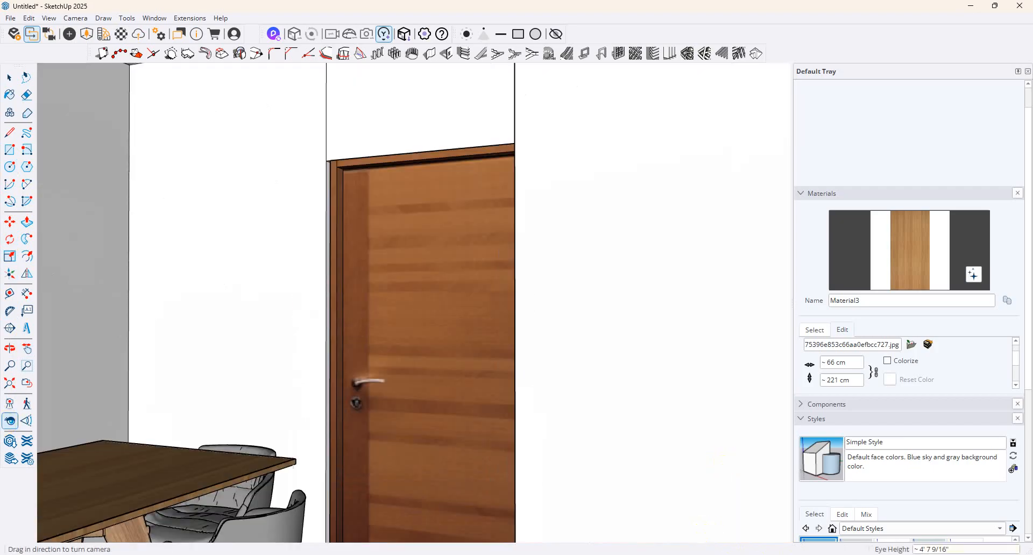
pyautogui.click(11, 368)
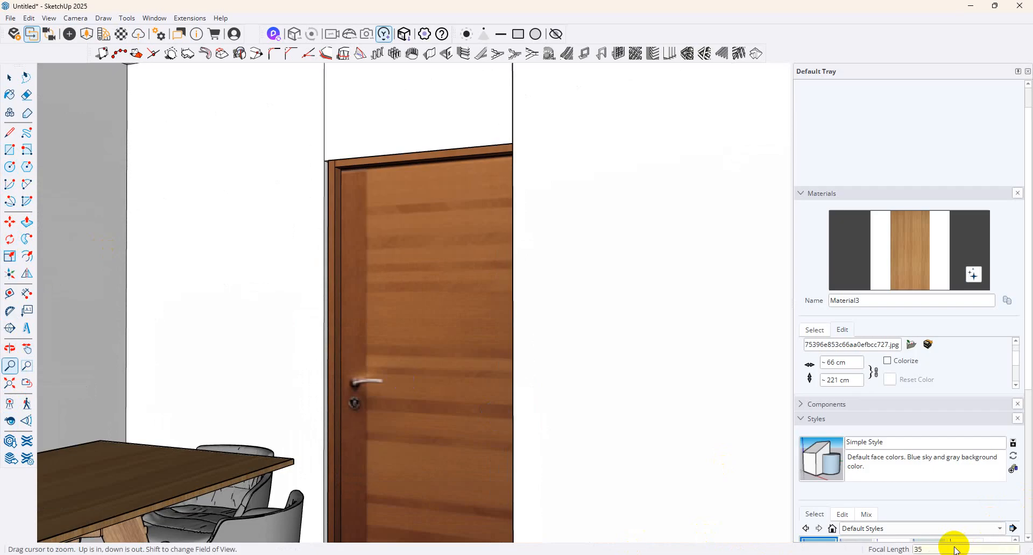
pyautogui.write('35mm')
pyautogui.press('Return')
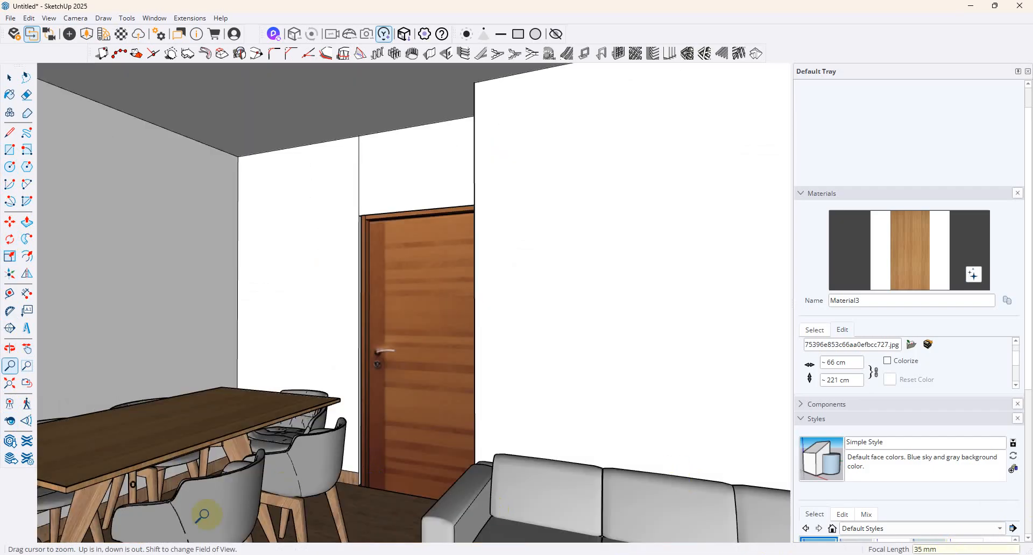
# Frame the dining table, wooden door, sofa and ceiling in an interior view and save it as a new scene
pyautogui.click(9, 420)
pyautogui.moveTo(521, 438); pyautogui.dragTo(516, 418)
pyautogui.press('o')
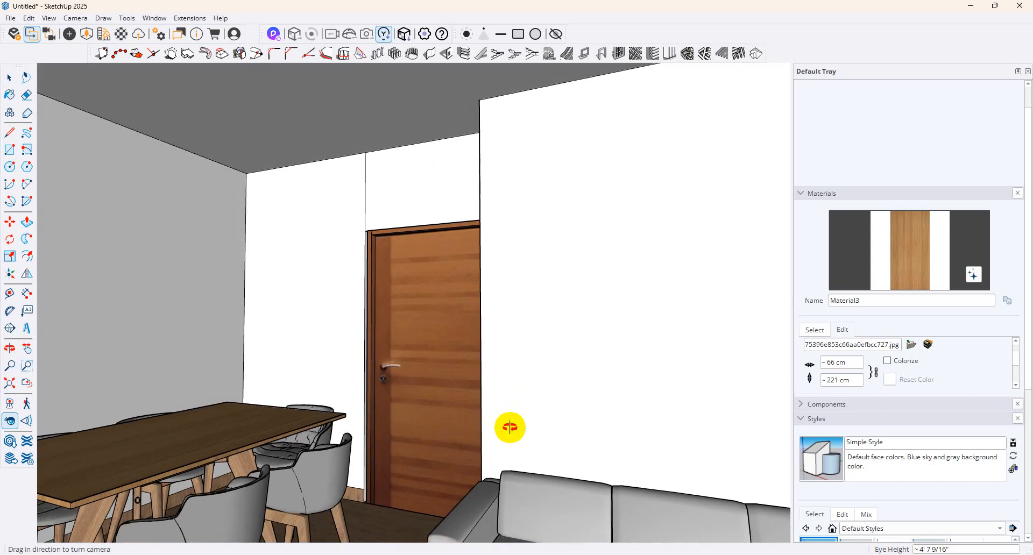
pyautogui.moveTo(479, 421); pyautogui.dragTo(478, 421, button='middle')
pyautogui.scroll(-2, 478, 421)
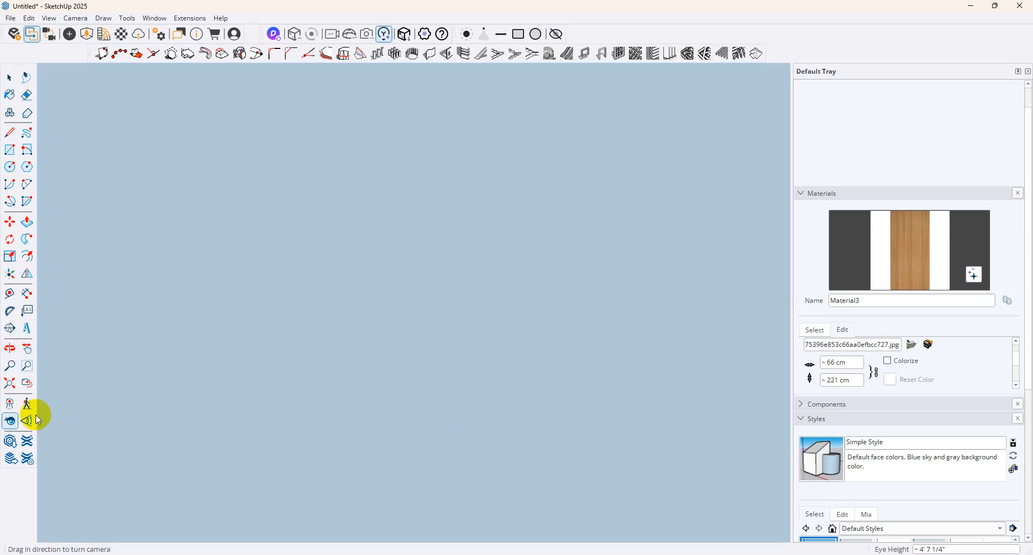
pyautogui.click(28, 384)
pyautogui.moveTo(334, 385); pyautogui.dragTo(379, 267)
pyautogui.click(49, 18)
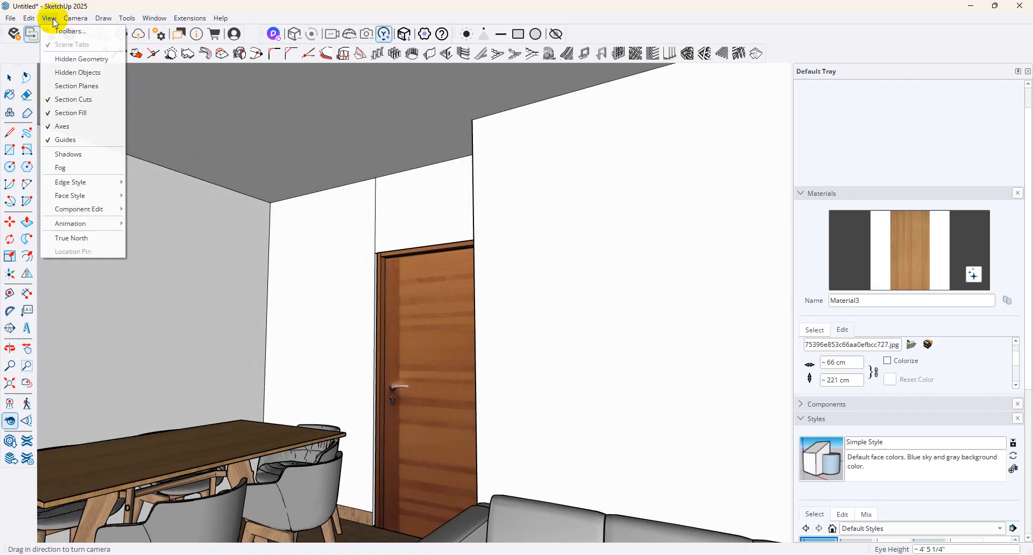
pyautogui.moveTo(99, 224)
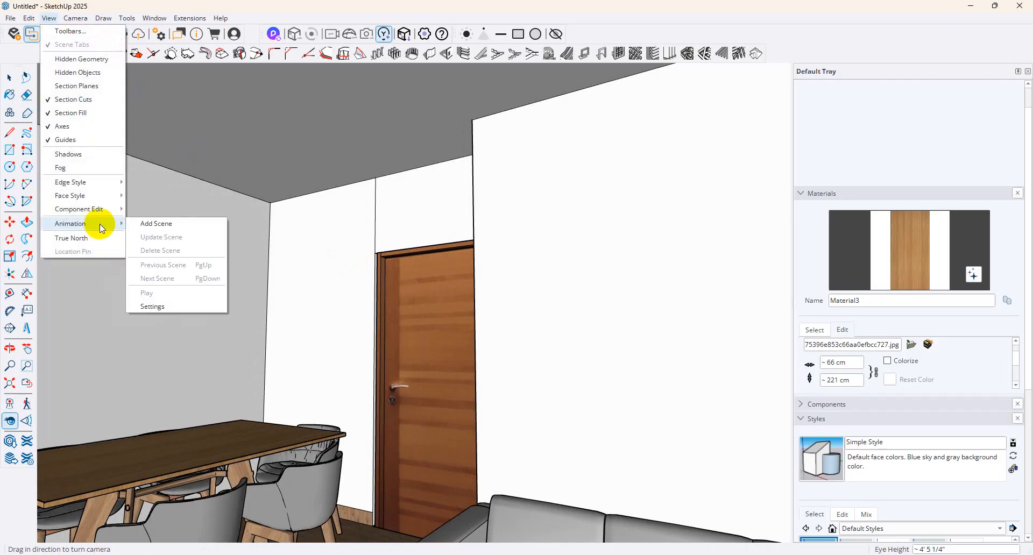
pyautogui.click(149, 225)
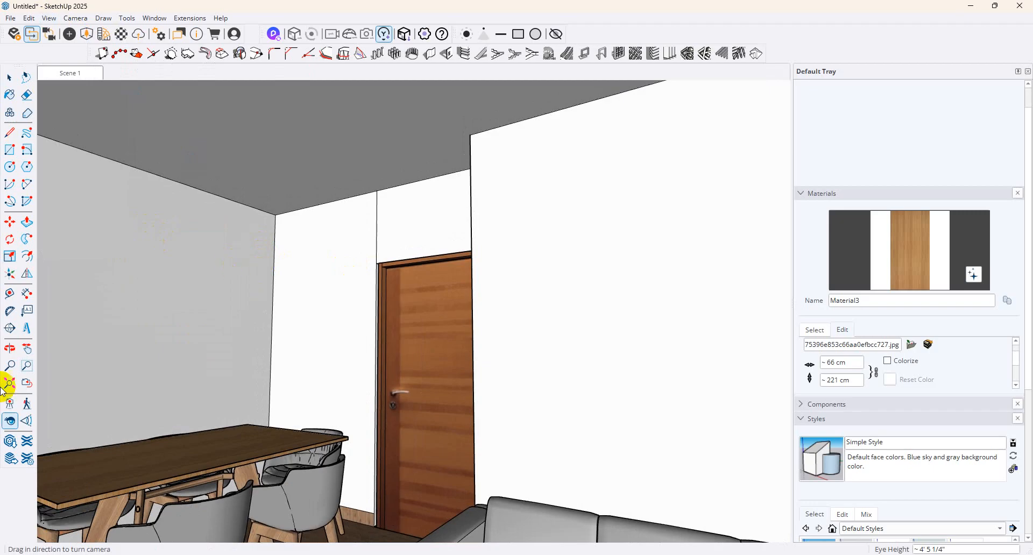
# Leave the interior view, recall Scene 1, and look up at the ceiling
pyautogui.moveTo(365, 289); pyautogui.dragTo(453, 350)
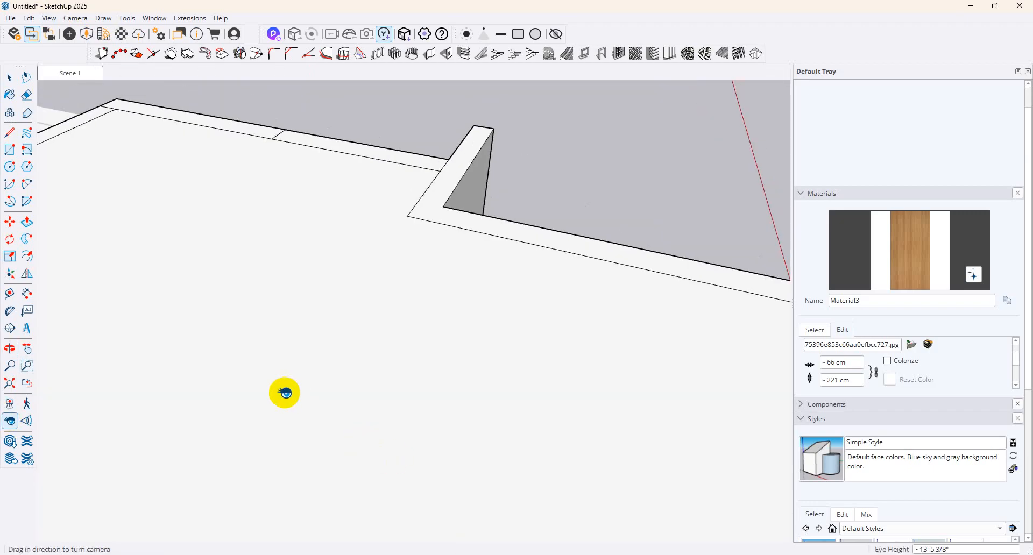
pyautogui.moveTo(282, 391); pyautogui.dragTo(81, 86)
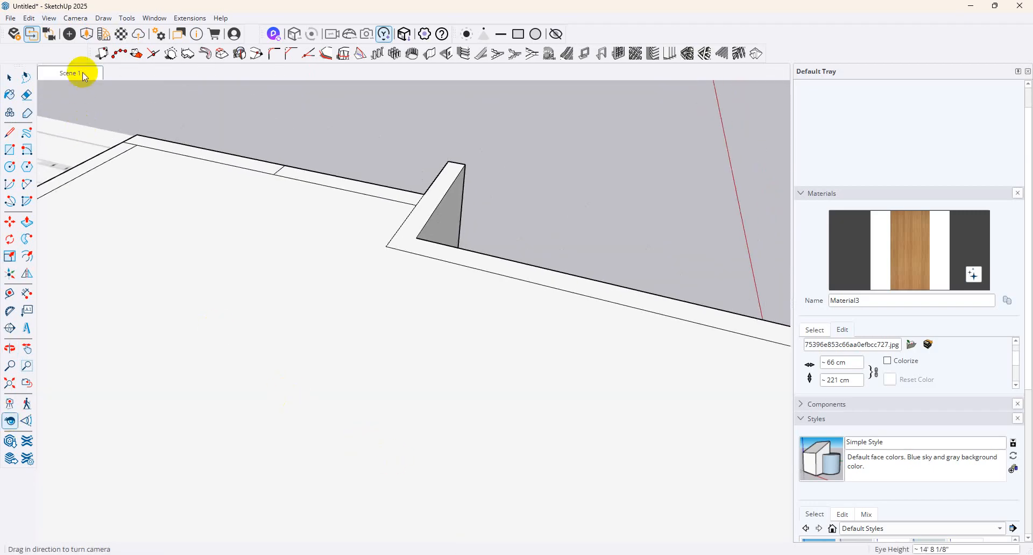
pyautogui.click(82, 72)
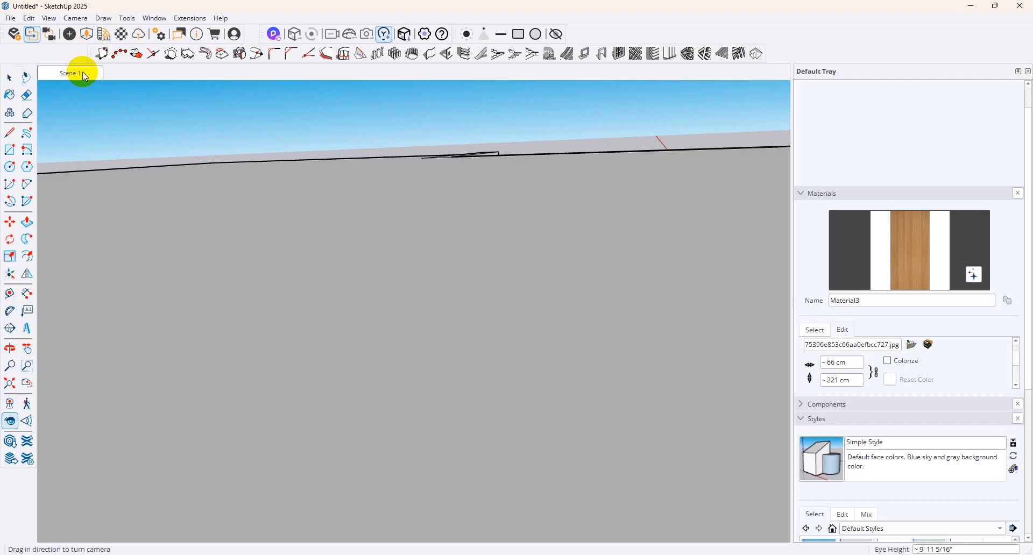
pyautogui.moveTo(389, 358); pyautogui.dragTo(261, 348)
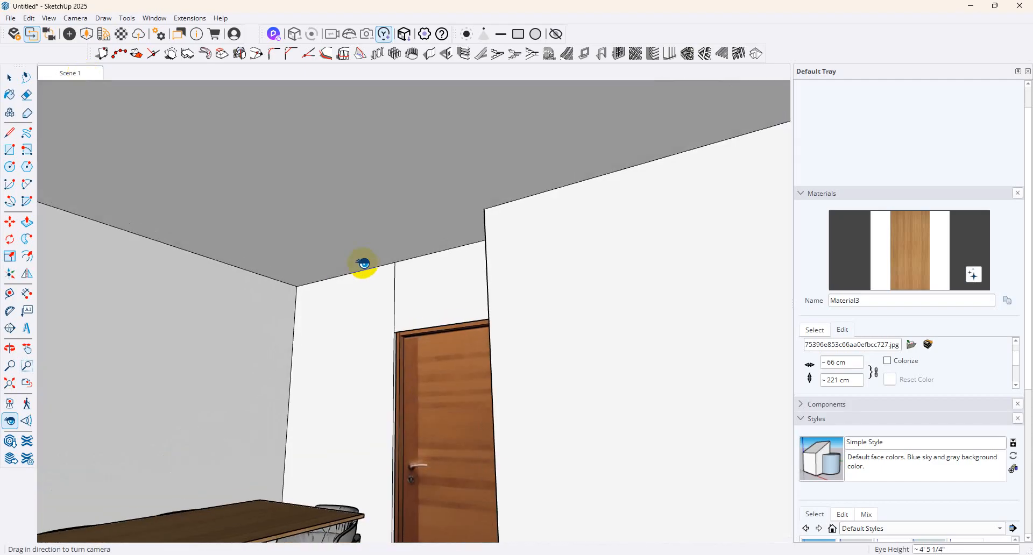
# Hide the top face of the ceiling slab from outside the room
pyautogui.moveTo(260, 348); pyautogui.dragTo(352, 383, button='middle')
pyautogui.click(9, 77)
pyautogui.rightClick(456, 441)
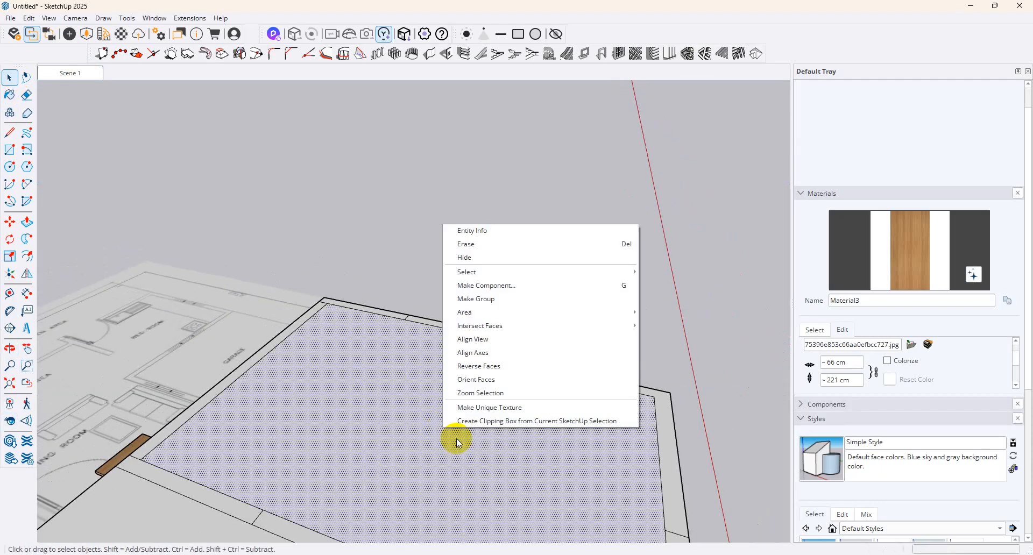
pyautogui.click(489, 258)
# Draw a circle with a radius of 1" on the slab's lower face, near the corner beside the garage
pyautogui.scroll(3, 387, 325)
pyautogui.click(27, 184)
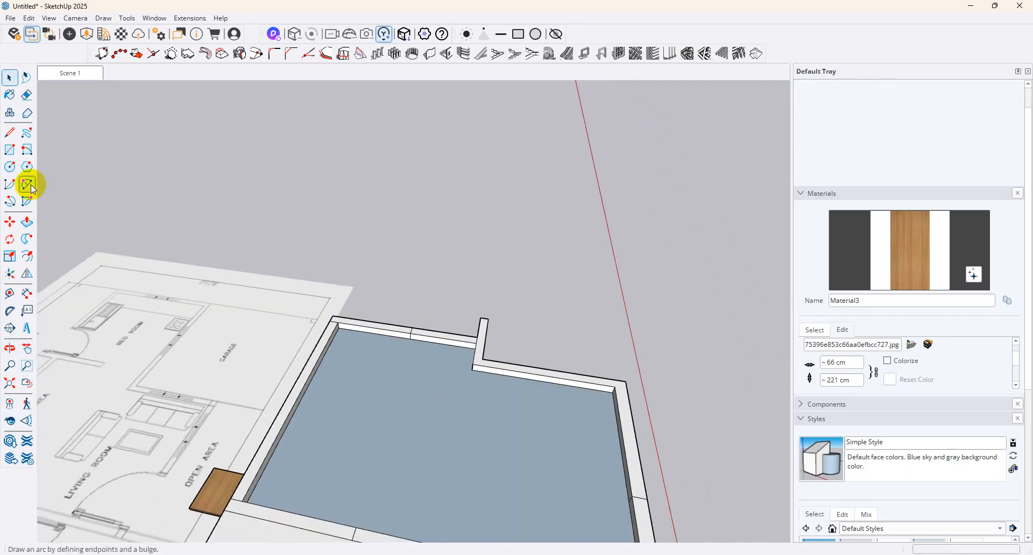
pyautogui.click(10, 167)
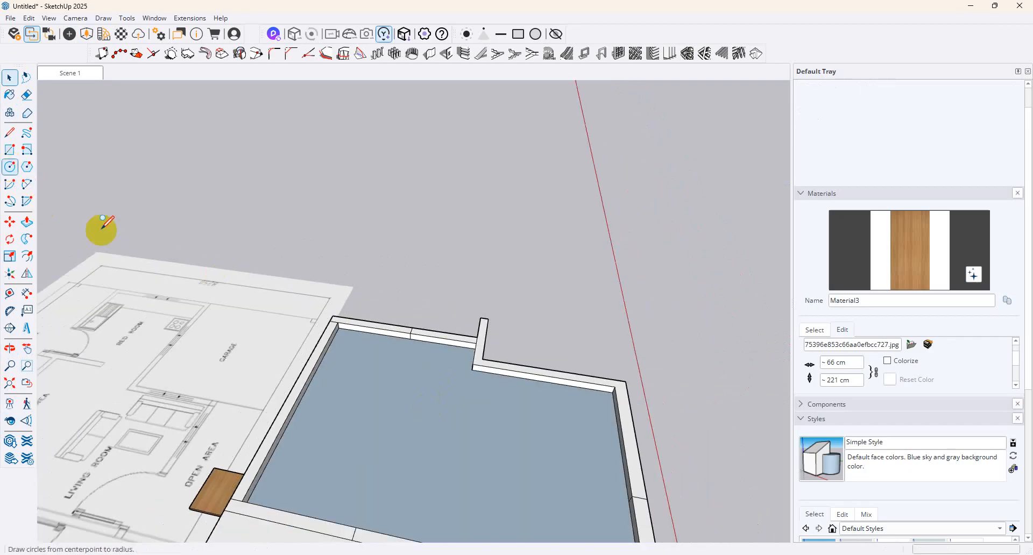
pyautogui.click(343, 397)
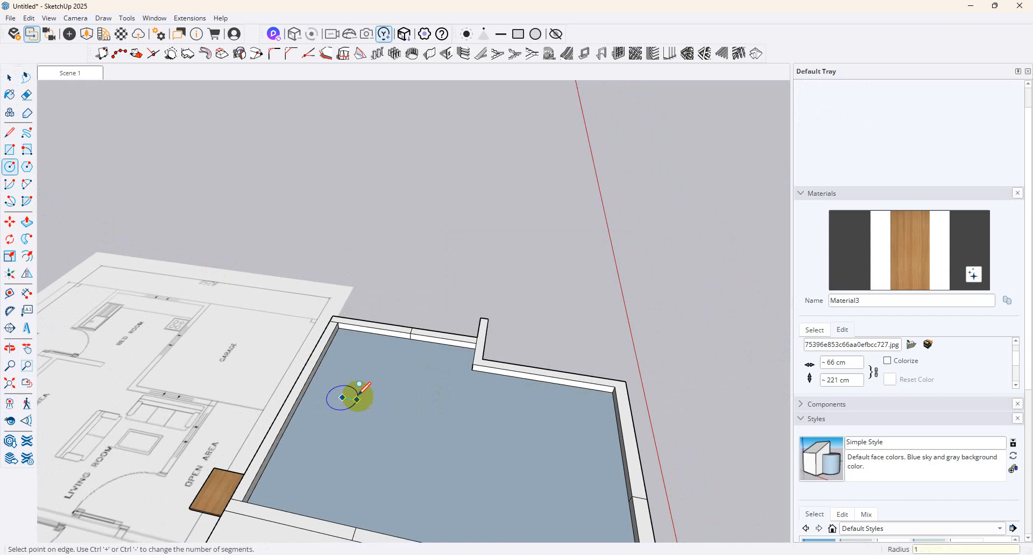
pyautogui.scroll(5, 373, 396)
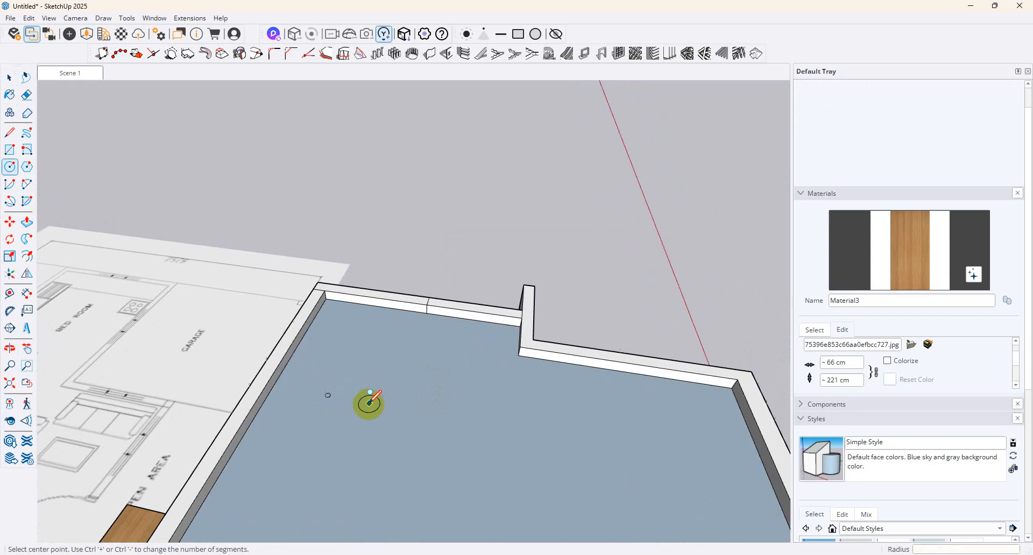
# Try to copy the small ceiling circle about 4' 7 1/4" toward the slab corner near the wooden panel
pyautogui.click(9, 77)
pyautogui.moveTo(346, 360); pyautogui.dragTo(259, 382, button='middle')
pyautogui.scroll(2, 260, 379)
pyautogui.click(278, 368)
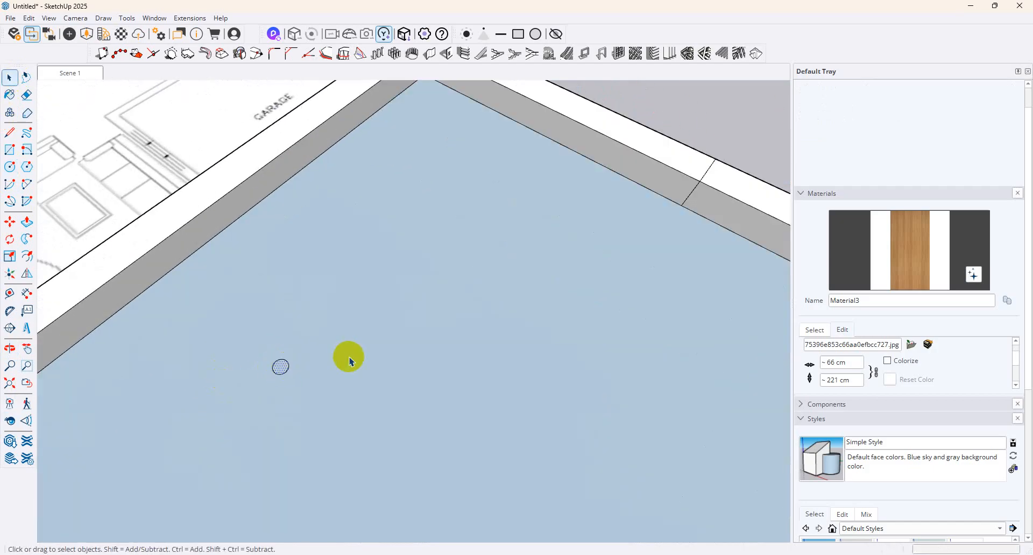
pyautogui.scroll(-5, 350, 357)
pyautogui.click(10, 223)
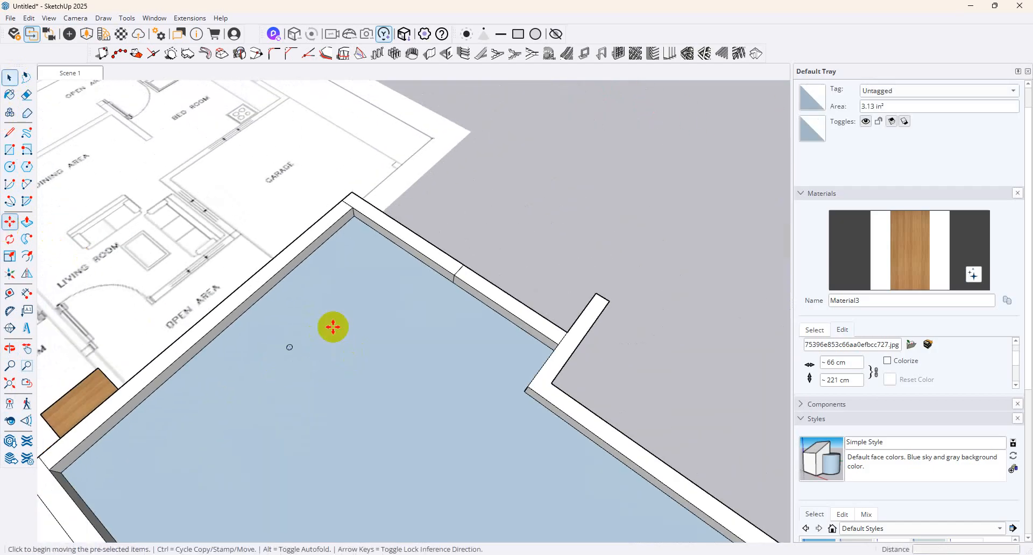
pyautogui.click(289, 347)
pyautogui.press('ctrl')
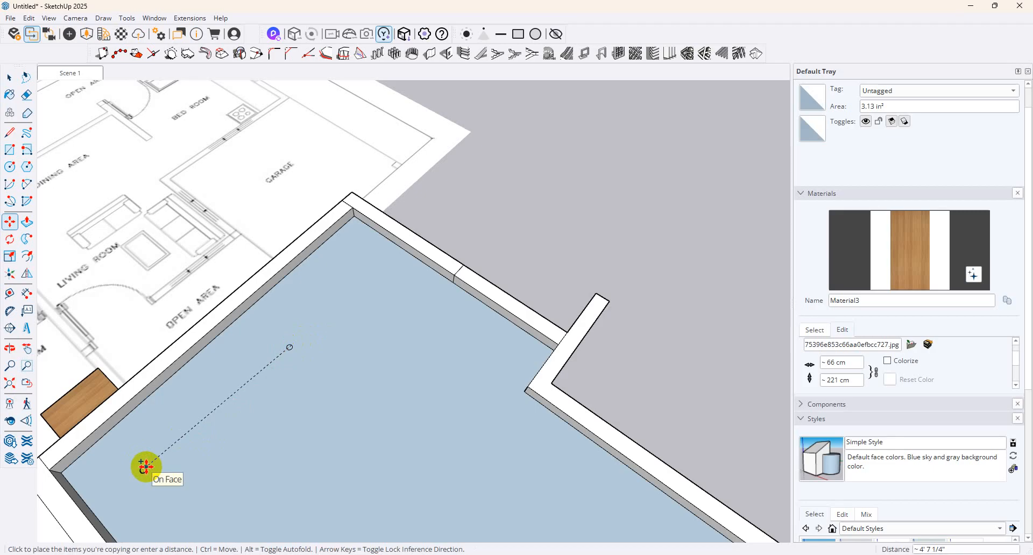
pyautogui.click(145, 466)
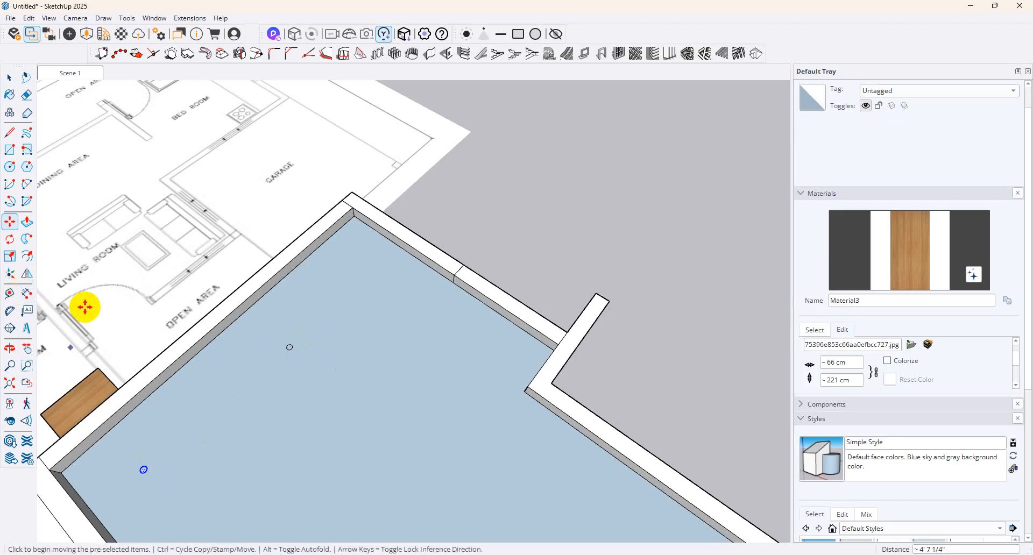
pyautogui.click(15, 226)
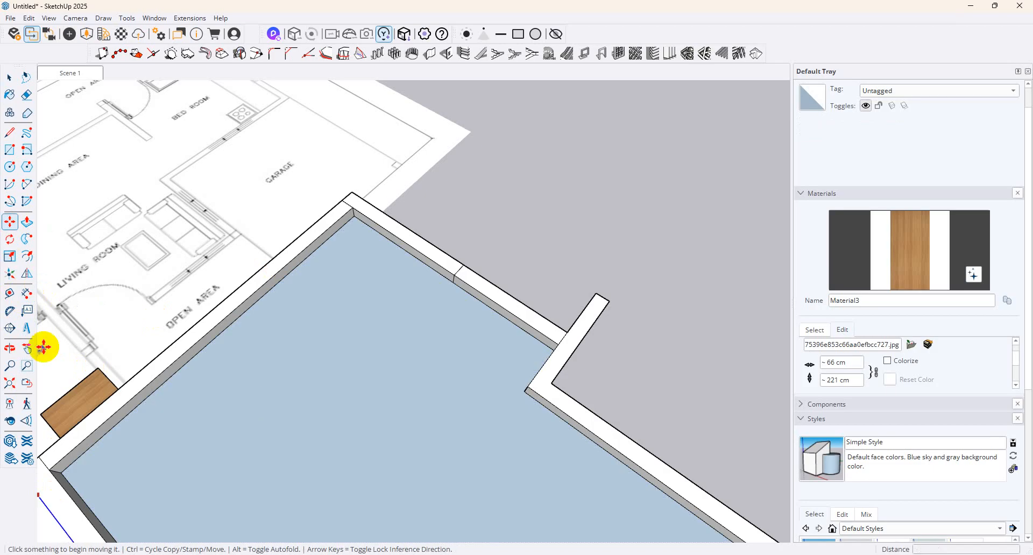
# Draw a 1" radius circle near the slab corner by the wooden panel and array it along the wall to the garage-side corner with /2x
pyautogui.click(10, 167)
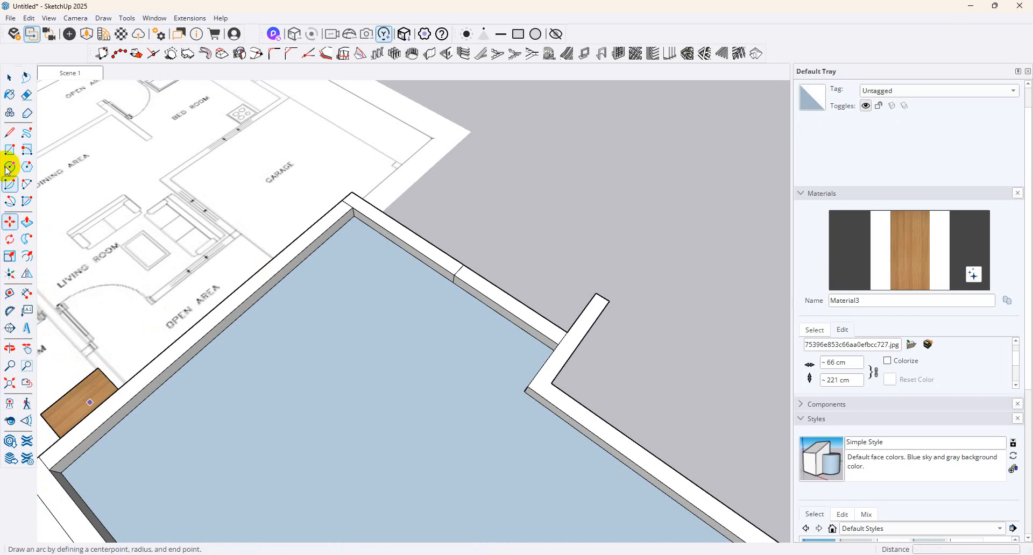
pyautogui.click(100, 478)
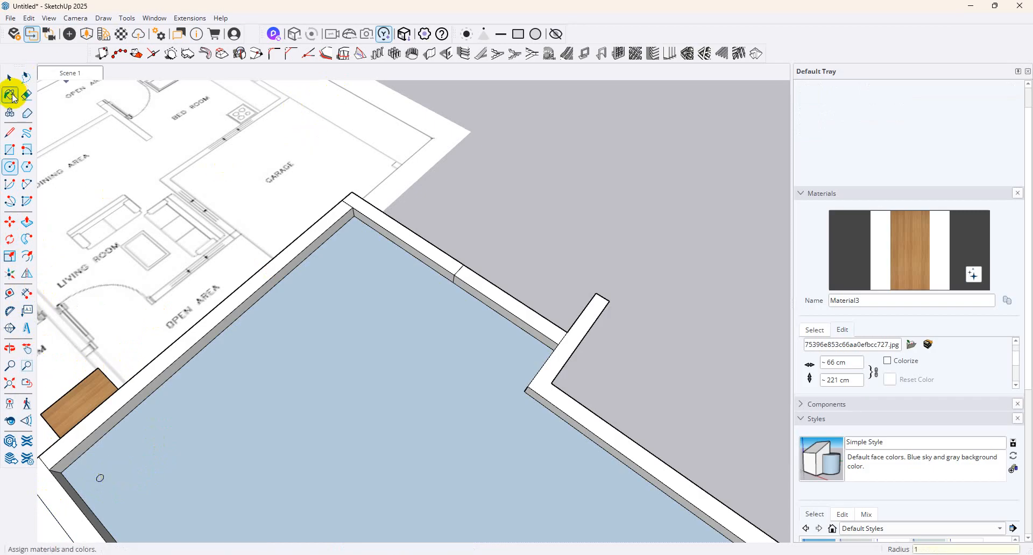
pyautogui.click(10, 80)
pyautogui.scroll(2, 94, 516)
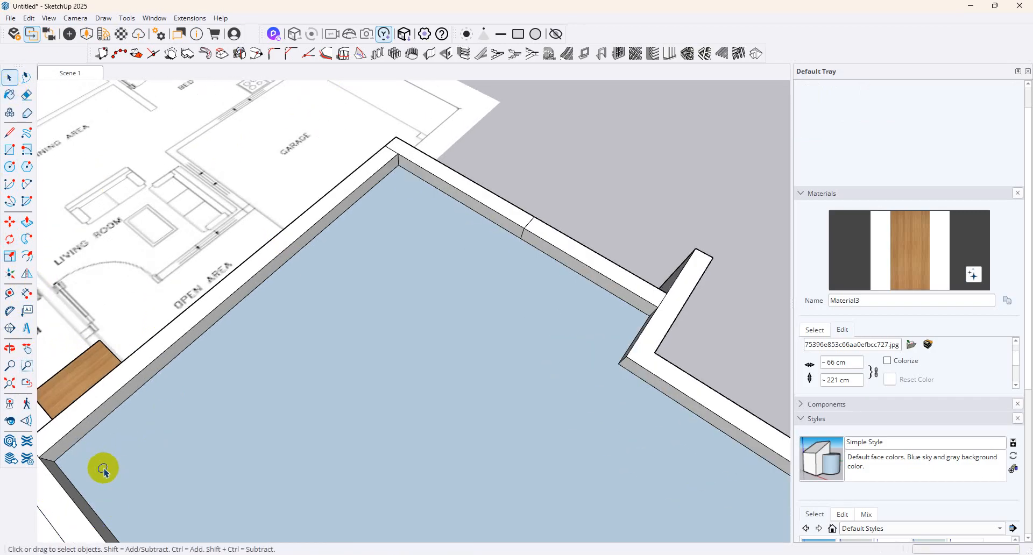
pyautogui.click(103, 476)
pyautogui.scroll(1, 102, 473)
pyautogui.click(10, 222)
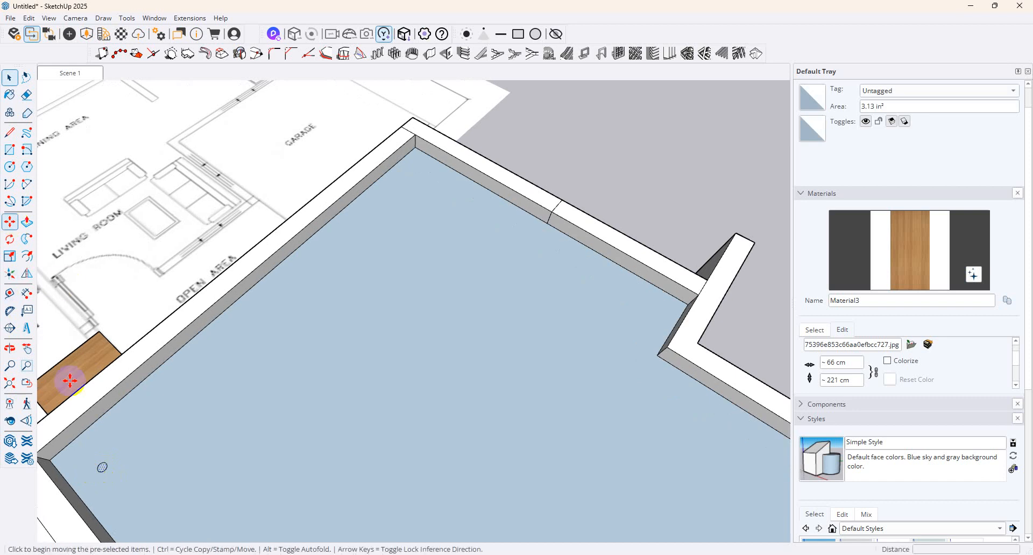
pyautogui.click(99, 461)
pyautogui.press('ctrl')
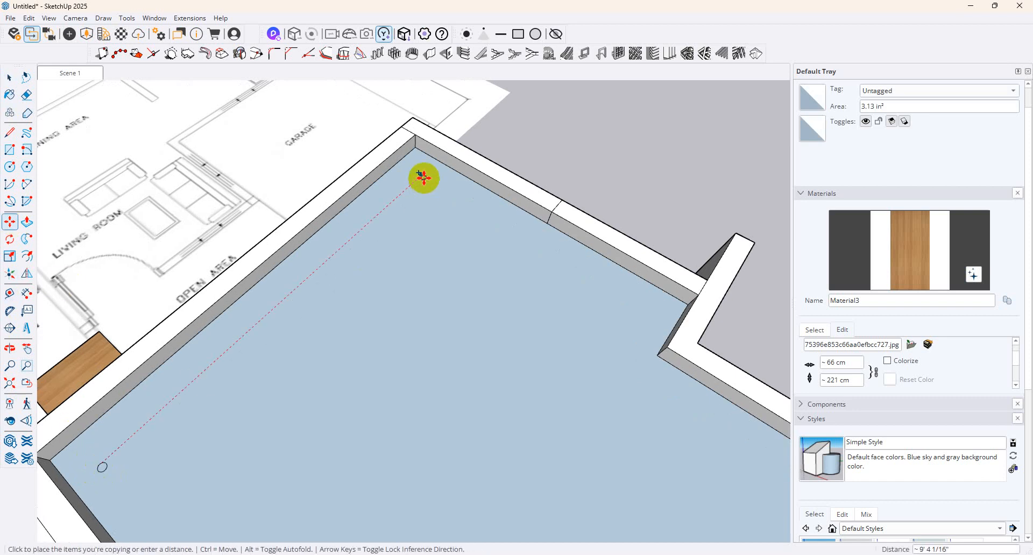
pyautogui.click(423, 178)
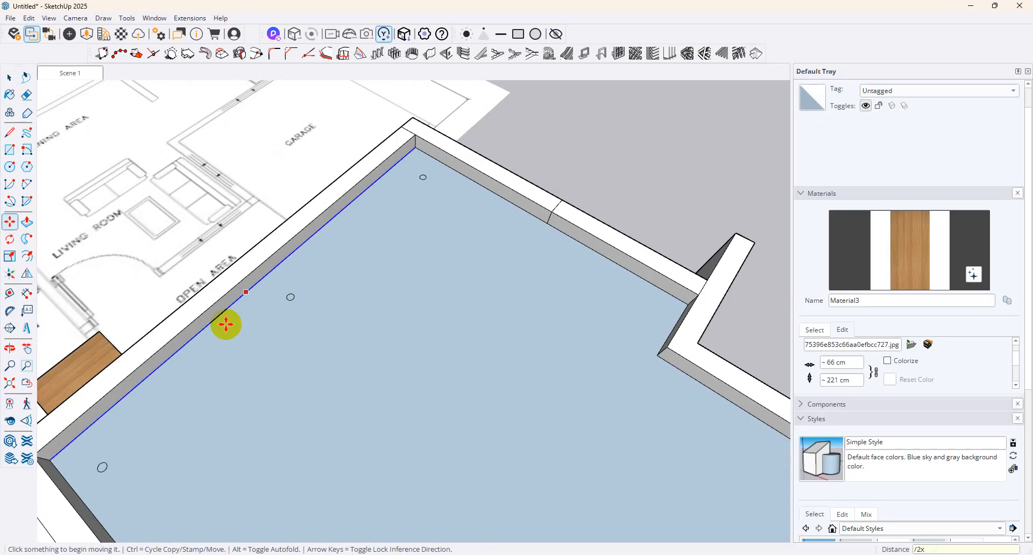
# Copy the row of three ceiling circles along the room's length to the opposite end and array the copies with /7x
pyautogui.moveTo(553, 246); pyautogui.dragTo(335, 130, button='middle')
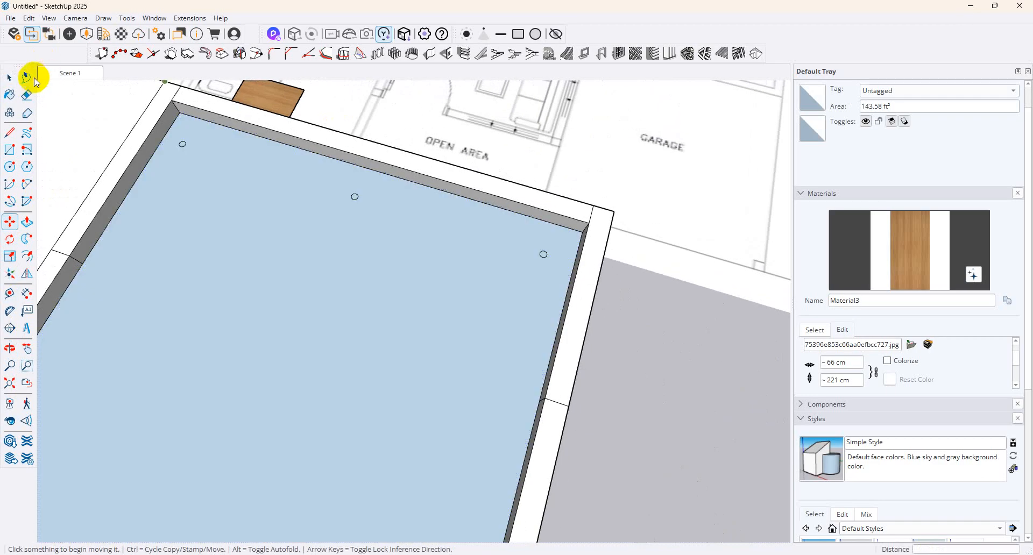
pyautogui.click(9, 77)
pyautogui.scroll(3, 210, 153)
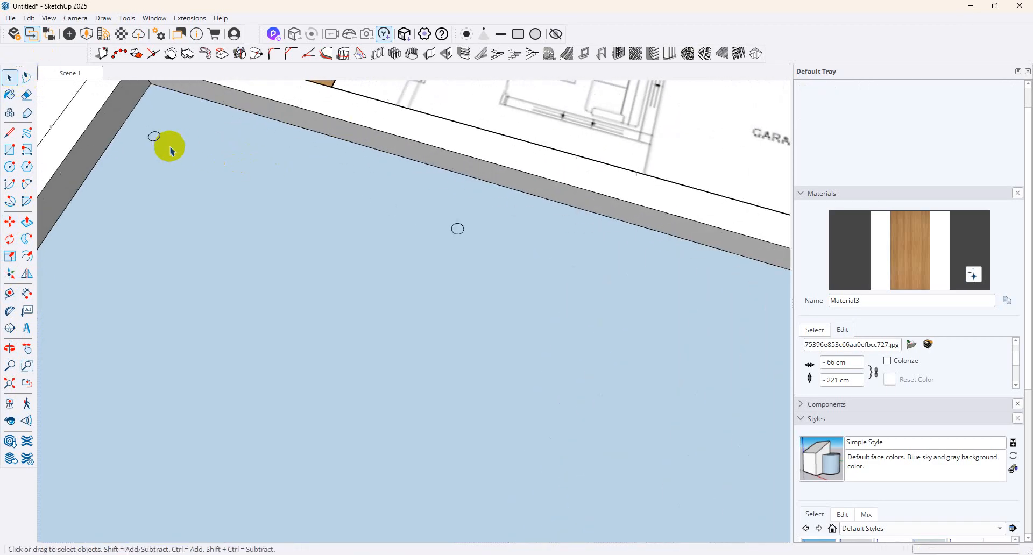
pyautogui.click(490, 239)
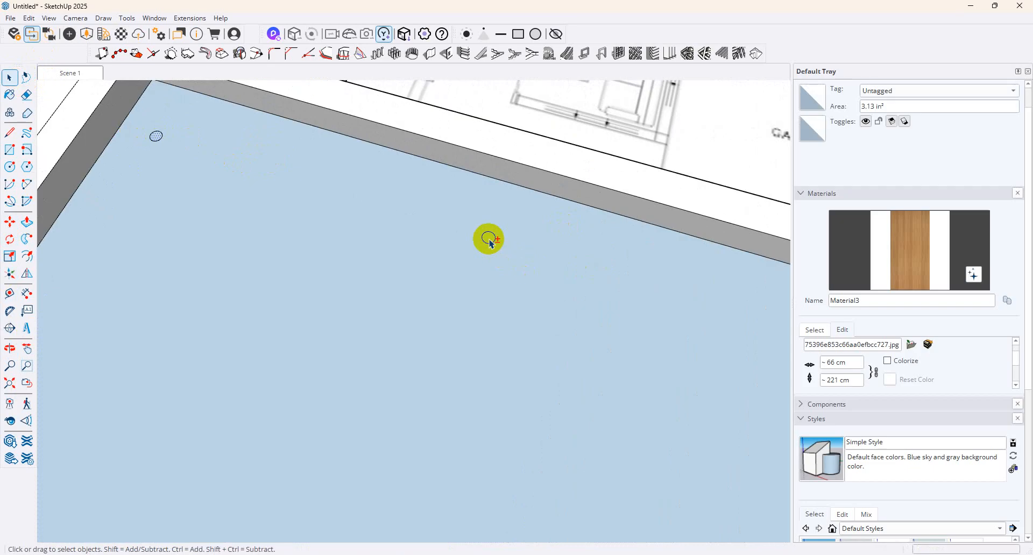
pyautogui.scroll(-4, 122, 264)
pyautogui.keyDown('ctrl'); pyautogui.click(557, 321); pyautogui.keyUp('ctrl')
pyautogui.scroll(2, 567, 325)
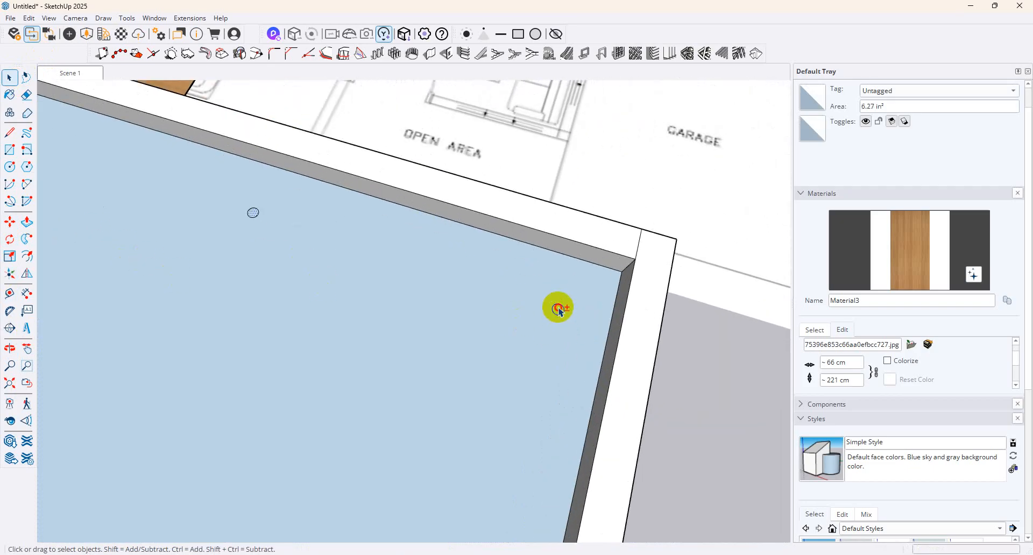
pyautogui.scroll(-2, 389, 299)
pyautogui.keyDown('ctrl'); pyautogui.click(139, 187); pyautogui.keyUp('ctrl')
pyautogui.click(9, 222)
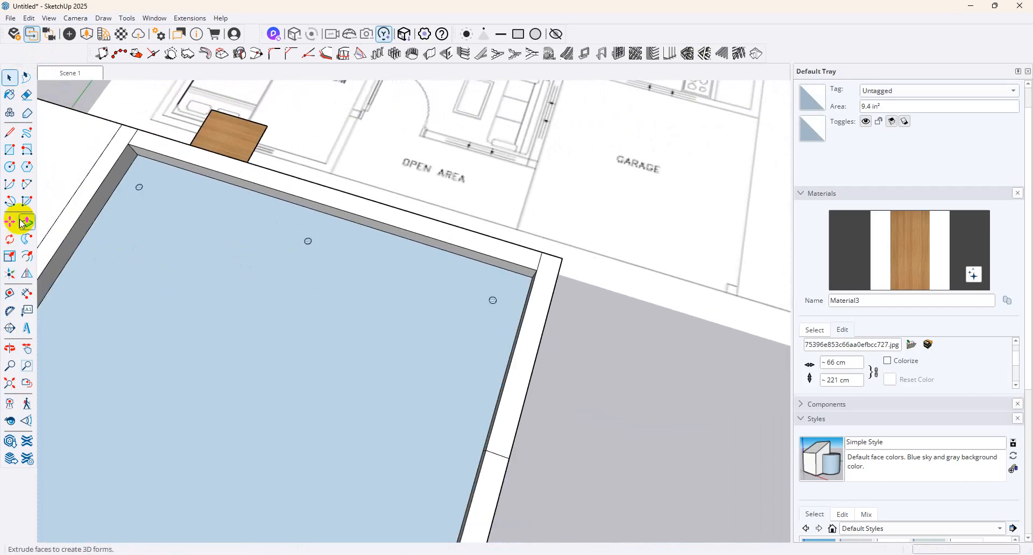
pyautogui.click(317, 241)
pyautogui.press('ctrl')
pyautogui.scroll(-5, 316, 284)
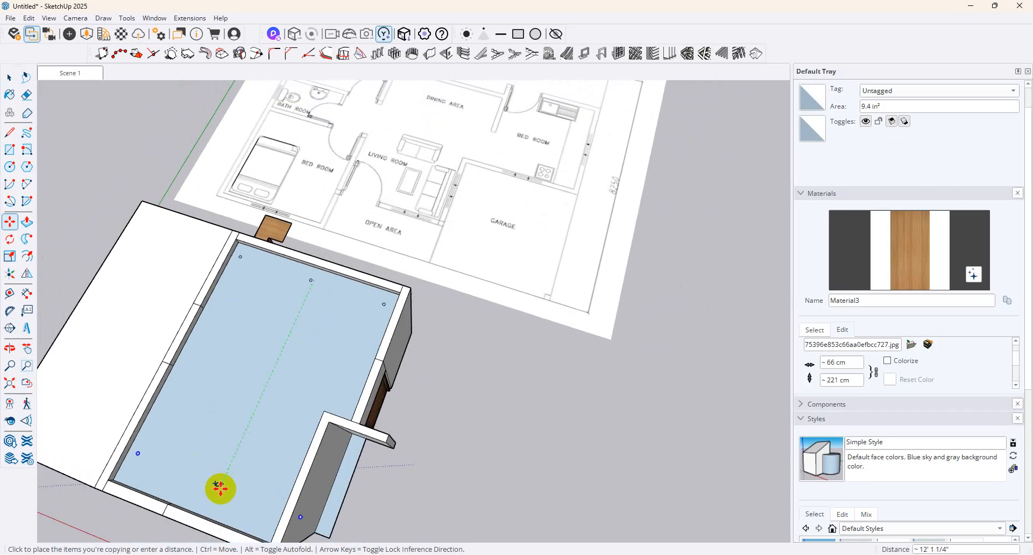
pyautogui.click(215, 504)
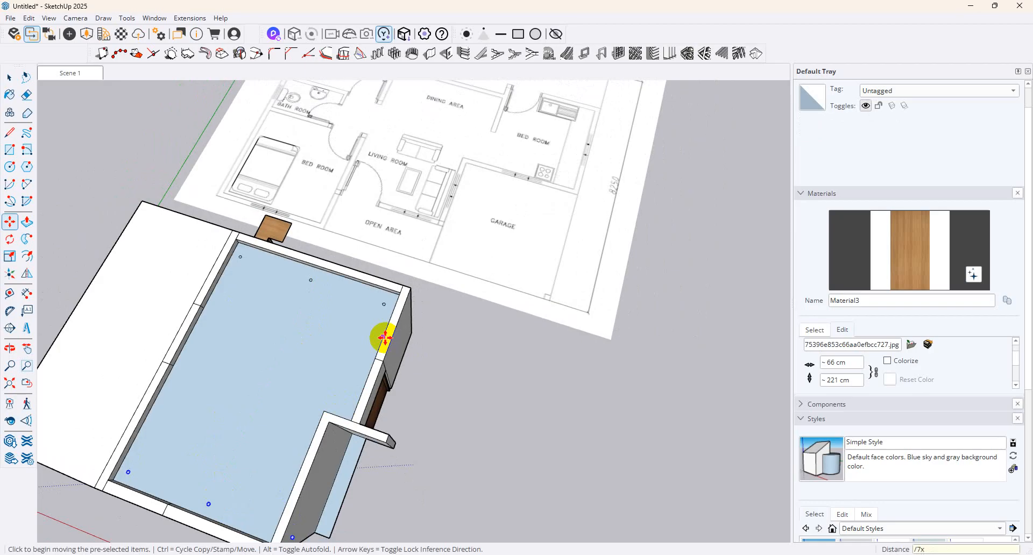
# Recall Scene 1 and choose the A03_Pink_Ember material from the Solid Colors collection
pyautogui.moveTo(413, 413); pyautogui.dragTo(411, 348, button='middle')
pyautogui.scroll(4, 411, 347)
pyautogui.click(76, 78)
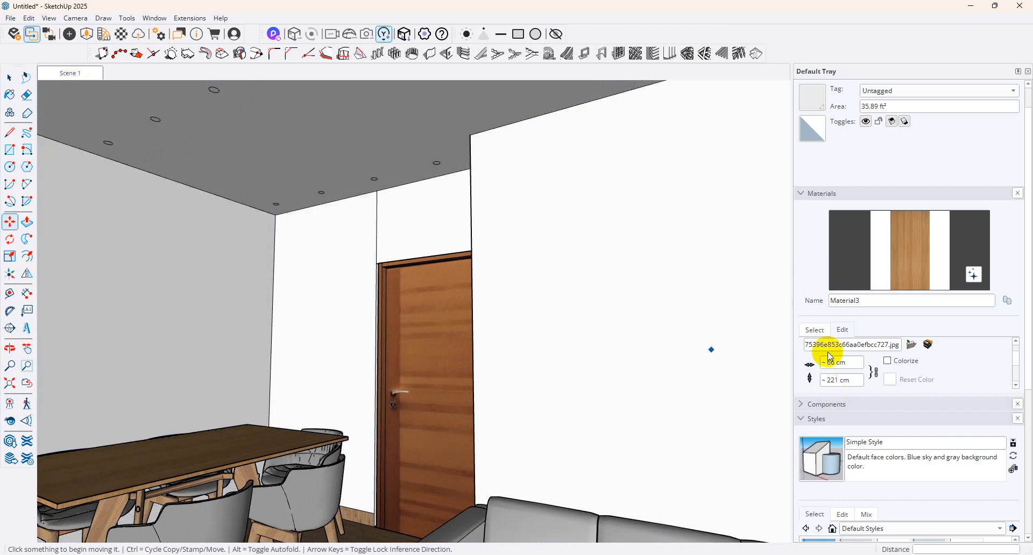
pyautogui.click(814, 329)
pyautogui.click(938, 351)
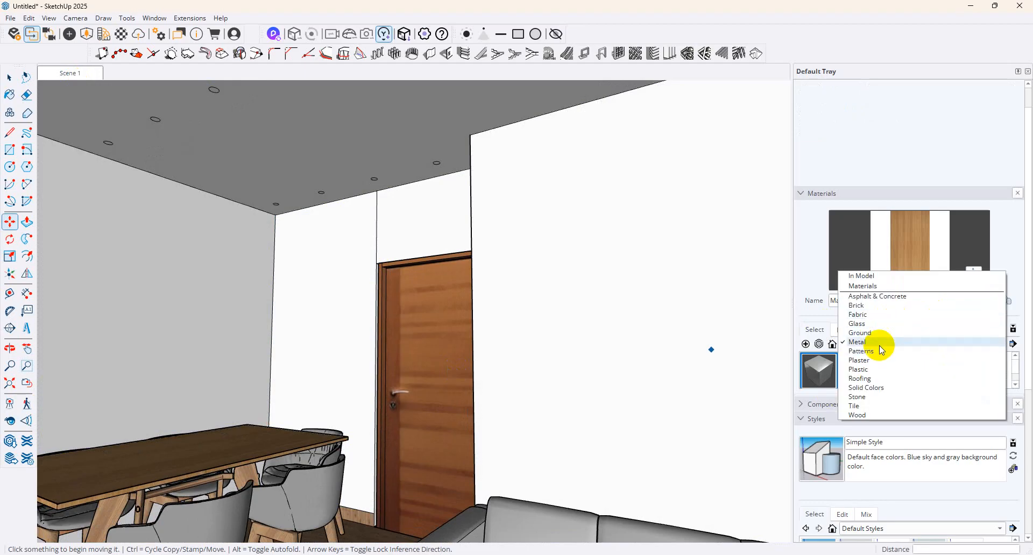
pyautogui.click(855, 342)
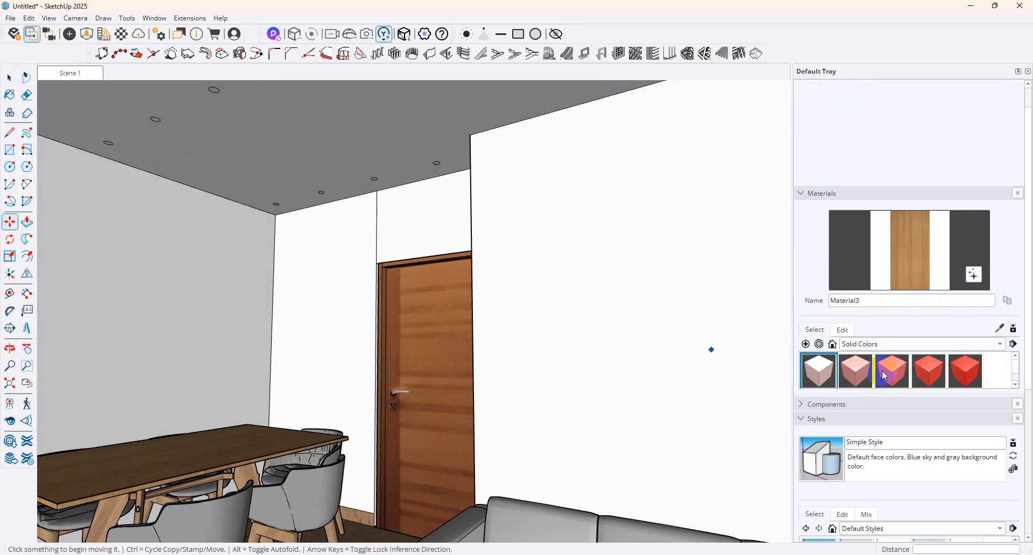
pyautogui.click(891, 375)
# Paint the row of ceiling circles along the wall above the wooden door with A03_Pink_Ember
pyautogui.scroll(5, 426, 155)
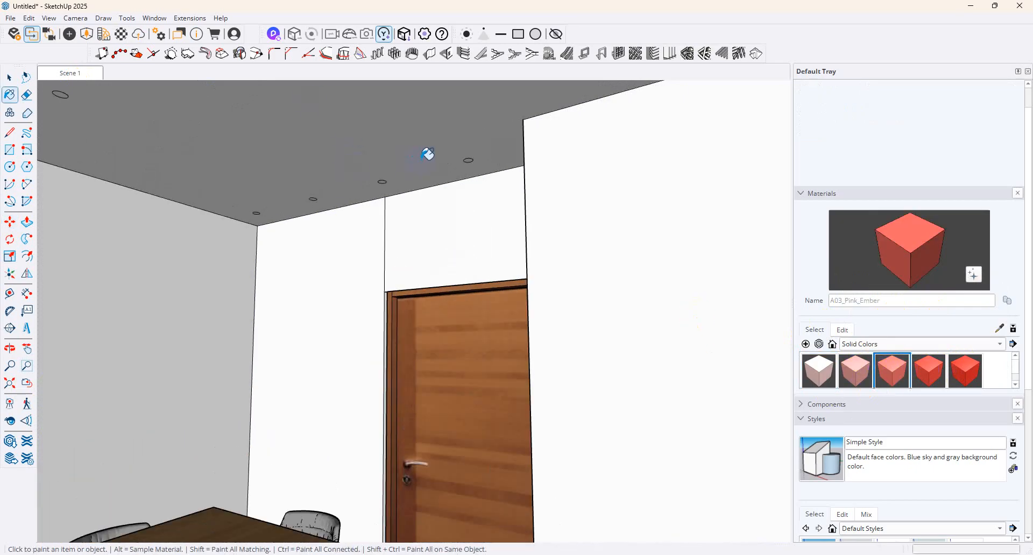
pyautogui.scroll(3, 516, 161)
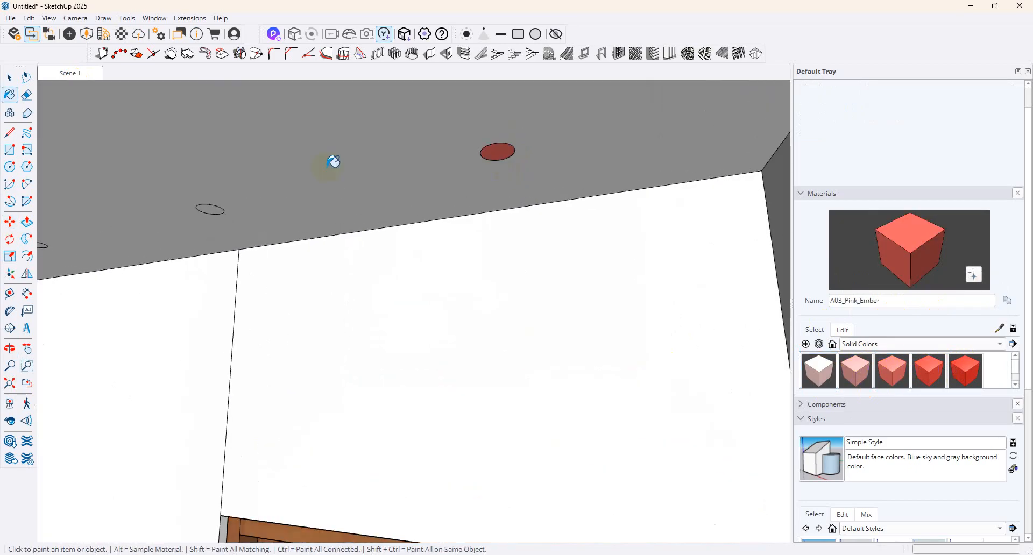
pyautogui.scroll(-3, 440, 199)
pyautogui.scroll(5, 254, 224)
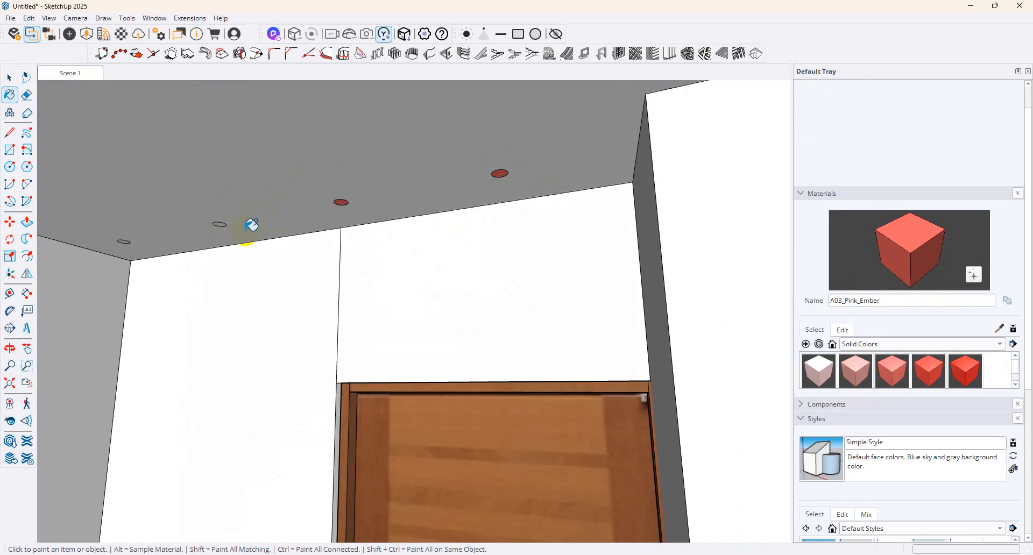
pyautogui.scroll(-3, 565, 185)
pyautogui.scroll(5, 212, 226)
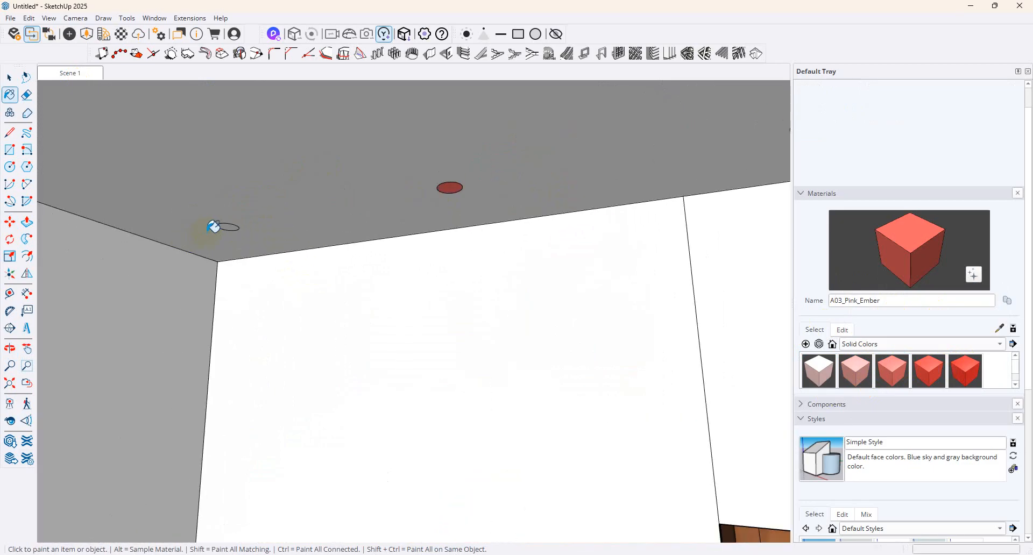
pyautogui.scroll(-3, 325, 166)
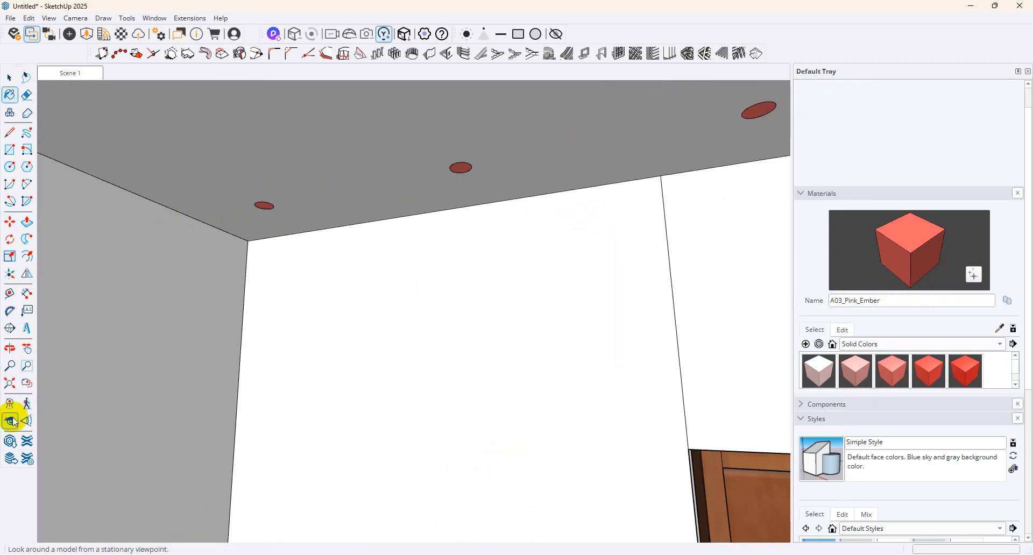
# Look toward the other end of the ceiling and paint the two nearest circles there with A03_Pink_Ember
pyautogui.click(9, 421)
pyautogui.moveTo(65, 205); pyautogui.dragTo(122, 242)
pyautogui.press('a')
pyautogui.click(10, 95)
pyautogui.scroll(1, 410, 289)
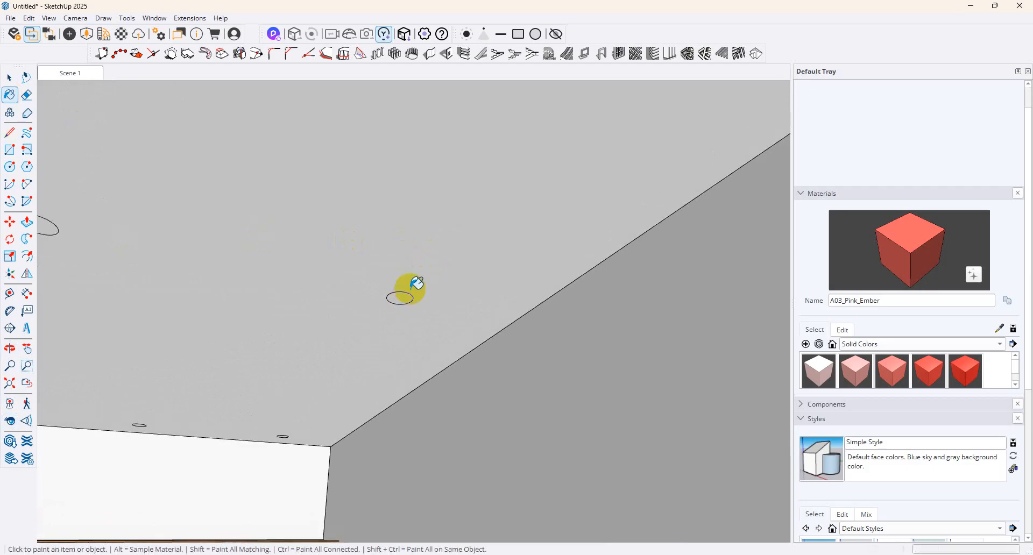
pyautogui.click(402, 295)
pyautogui.scroll(-2, 468, 291)
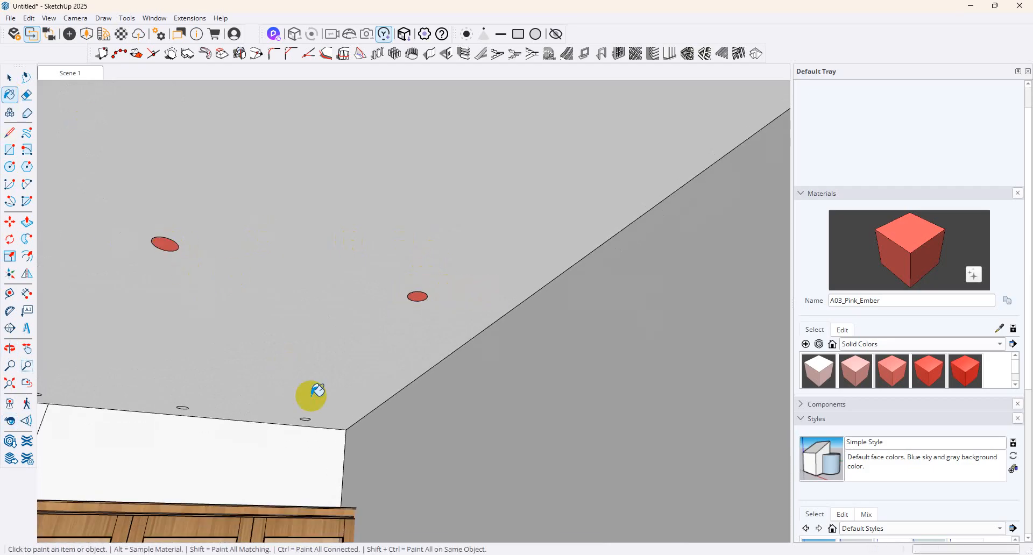
# Paint the two ceiling circles closest to the corner above the wooden cabinets with A03_Pink_Ember
pyautogui.scroll(3, 317, 391)
pyautogui.click(302, 416)
pyautogui.scroll(1, 376, 373)
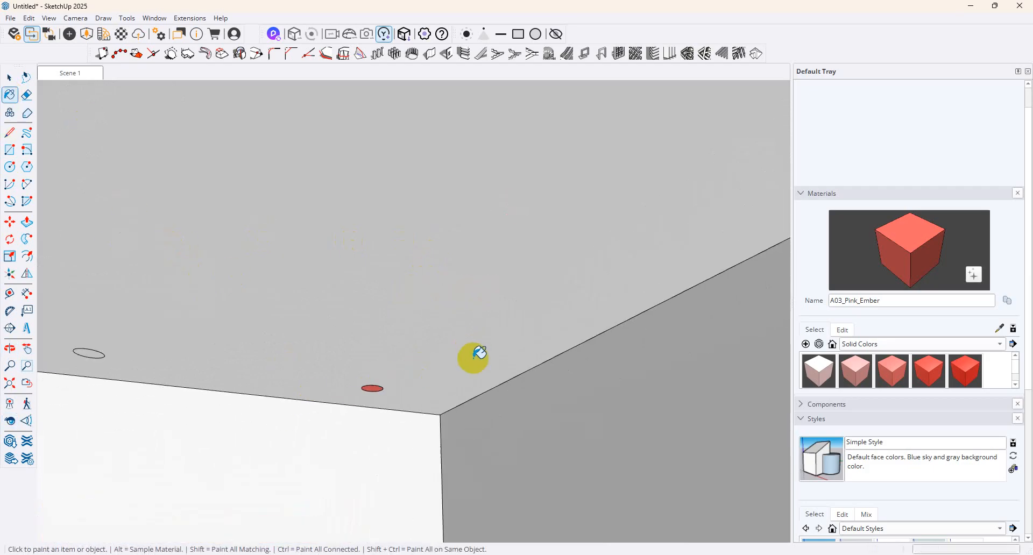
pyautogui.scroll(-2, 463, 360)
pyautogui.scroll(4, 182, 369)
pyautogui.click(285, 344)
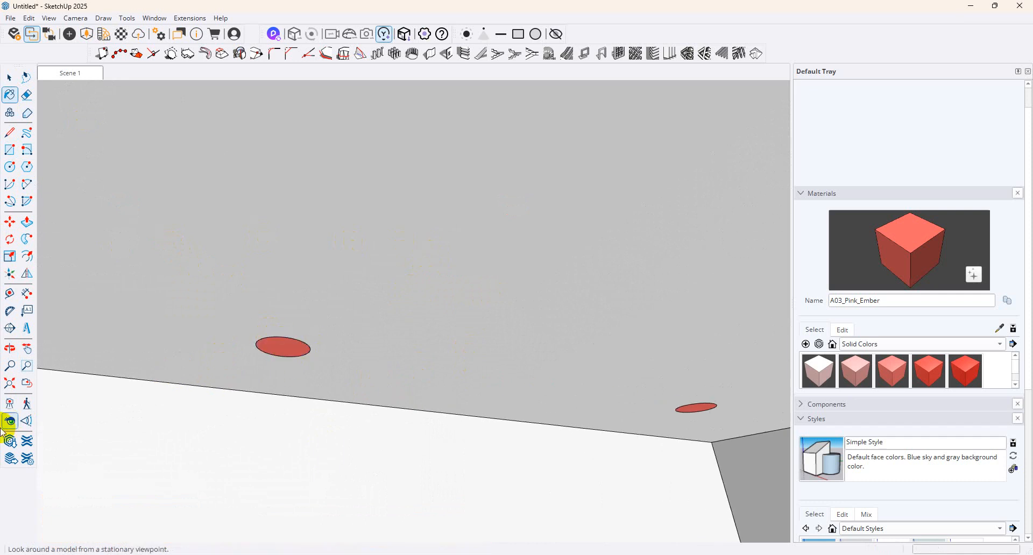
# Try to paint a ceiling circle in the row beside the dark wall, and undo the misplaced fill
pyautogui.moveTo(167, 409); pyautogui.dragTo(404, 371, button='middle')
pyautogui.click(8, 97)
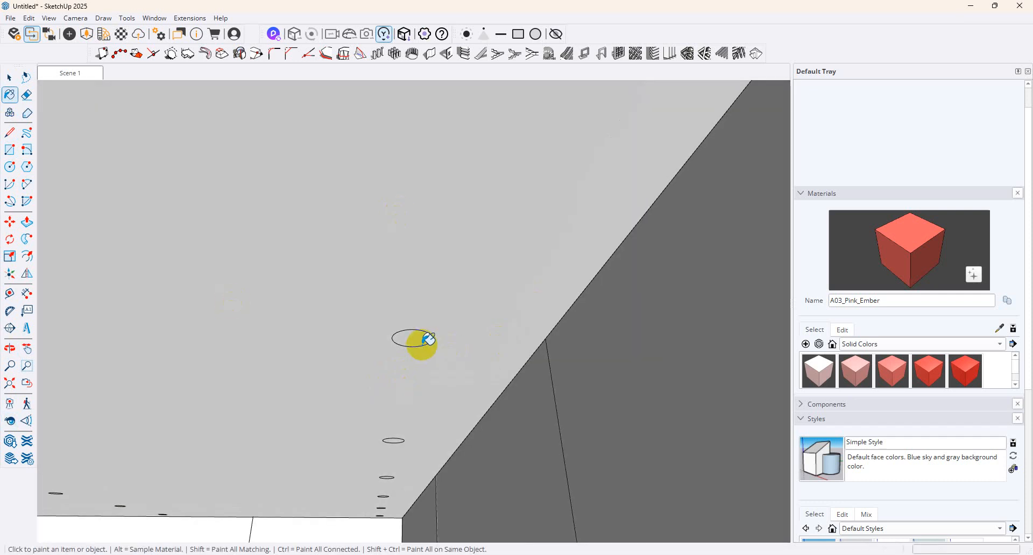
pyautogui.scroll(3, 401, 425)
pyautogui.click(388, 409)
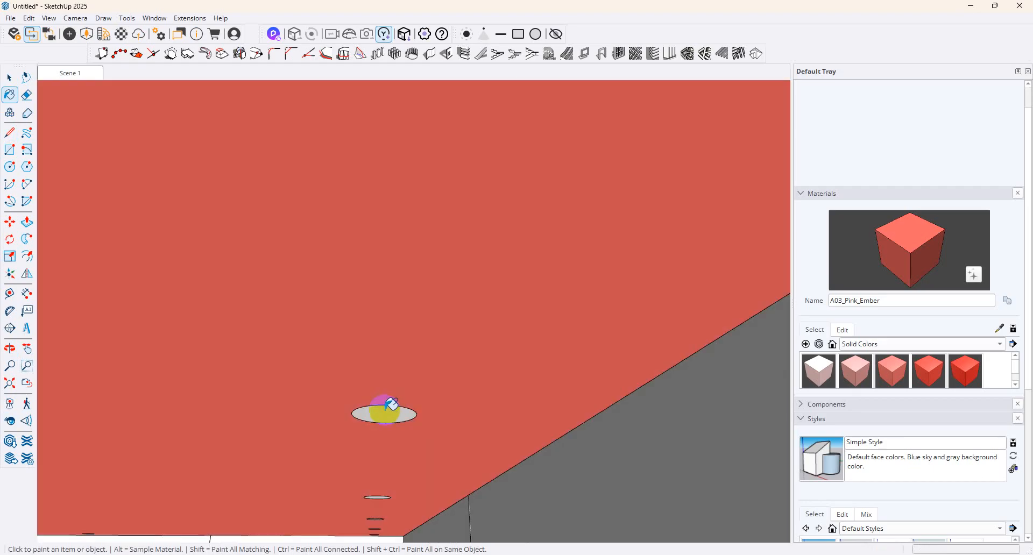
pyautogui.hotkey('ctrl', 'z')
# Turn toward the row of ceiling circles beside the dark wall, try to paint the nearest one, and undo the fills
pyautogui.moveTo(396, 426); pyautogui.dragTo(385, 339, button='middle')
pyautogui.scroll(-7, 470, 358)
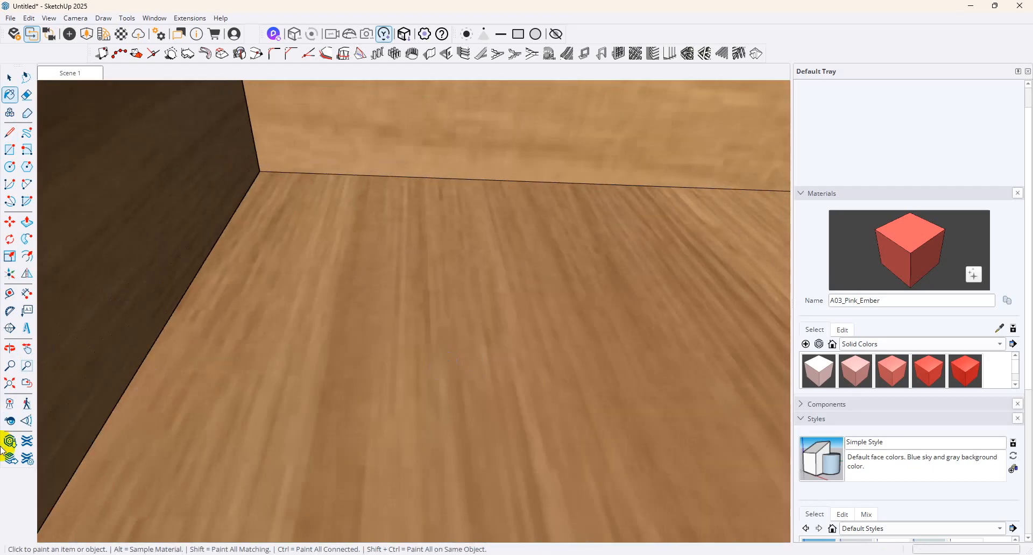
pyautogui.click(10, 383)
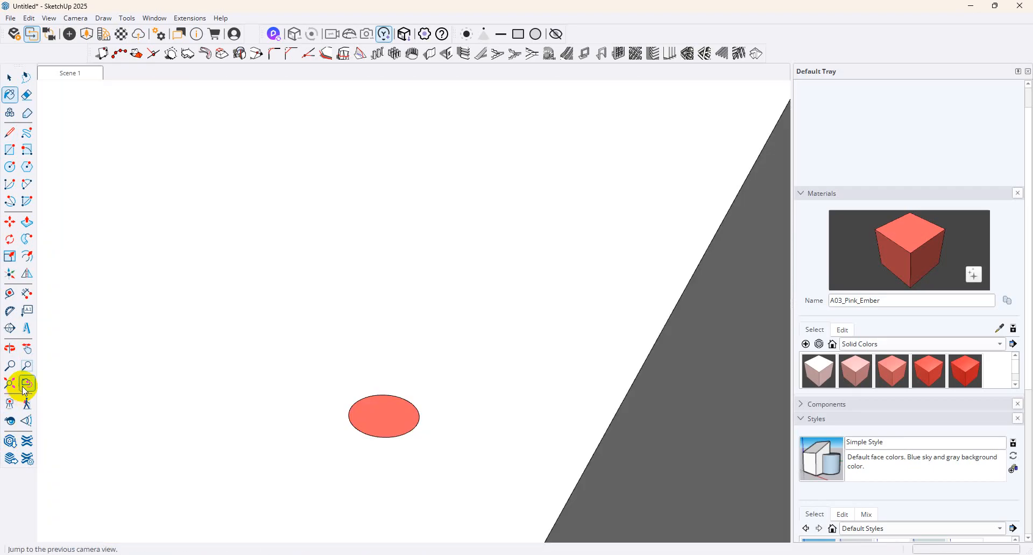
pyautogui.click(10, 421)
pyautogui.moveTo(334, 286); pyautogui.dragTo(441, 418)
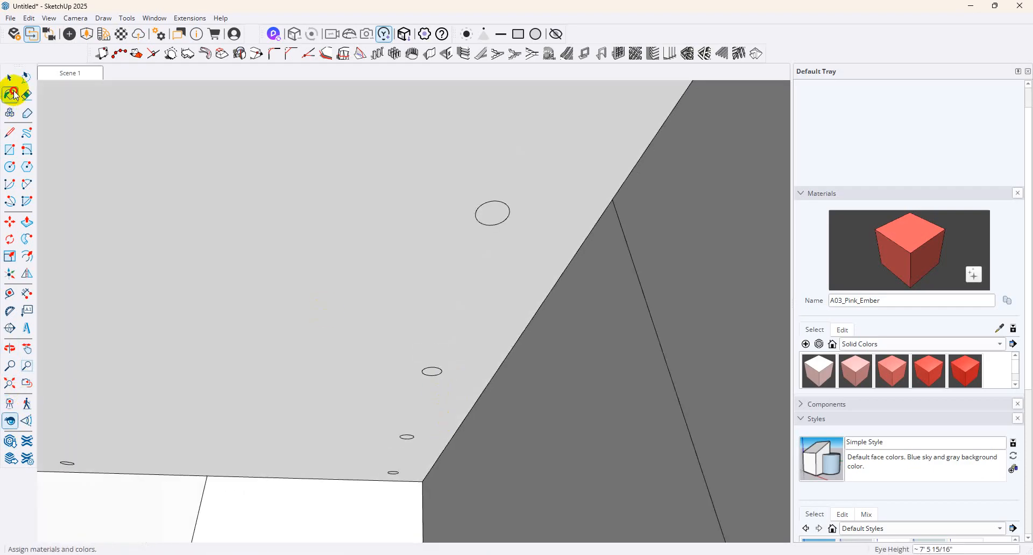
pyautogui.click(11, 95)
pyautogui.click(493, 214)
pyautogui.hotkey('ctrl', 'z')
pyautogui.hotkey('ctrl', 'z')
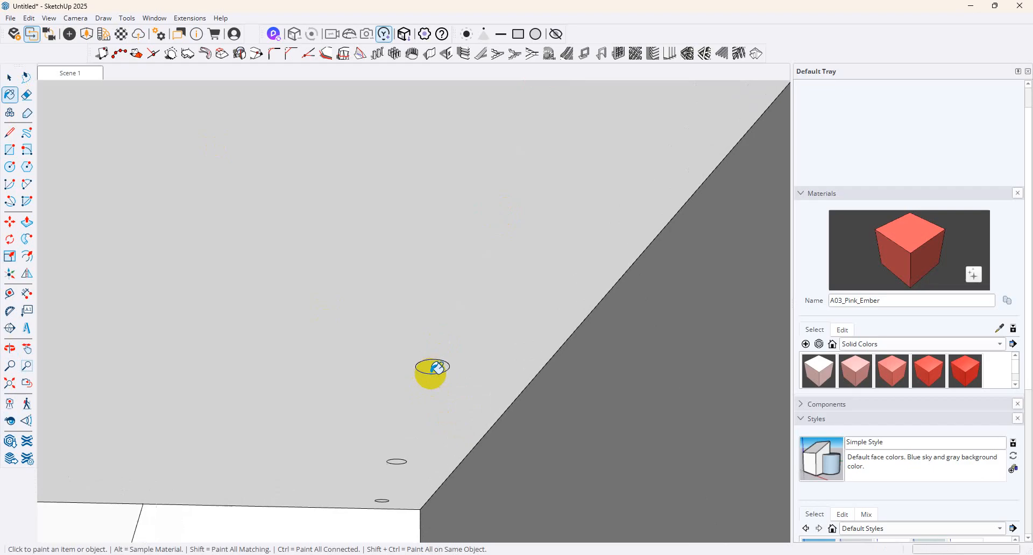
# Paint the row of ceiling circles beside the dark wall and the neighbouring row toward the window with A03_Pink_Ember
pyautogui.scroll(10, 400, 461)
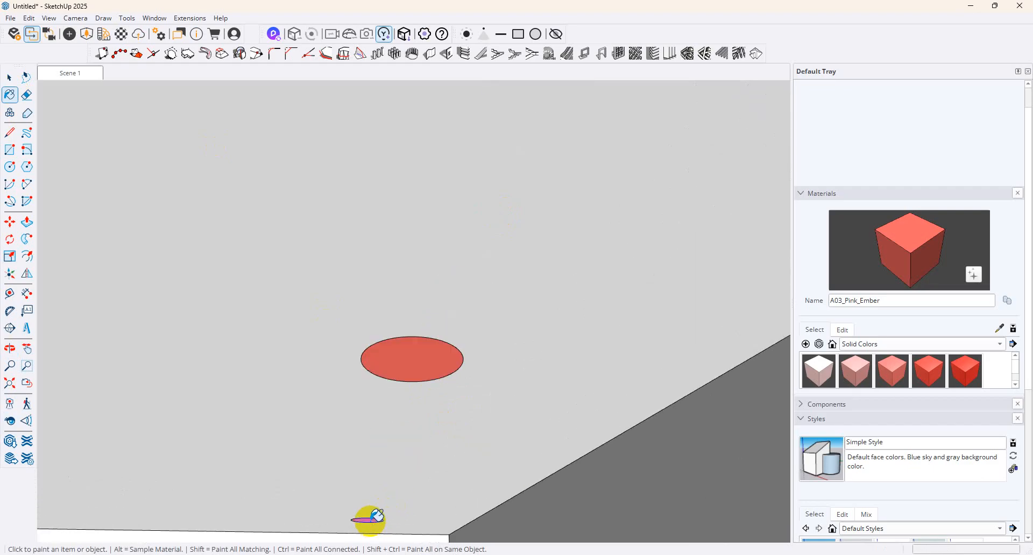
pyautogui.scroll(-10, 498, 363)
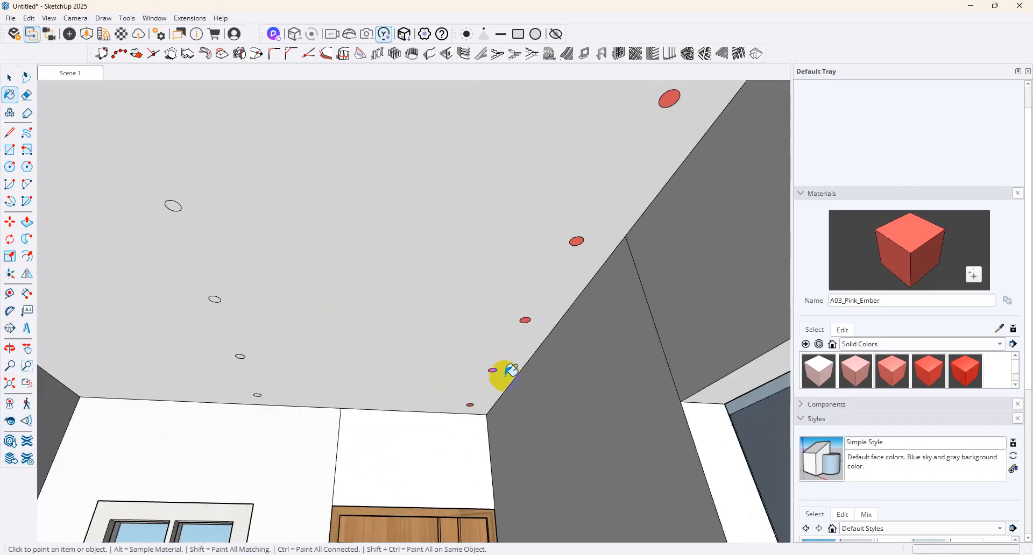
pyautogui.scroll(5, 270, 408)
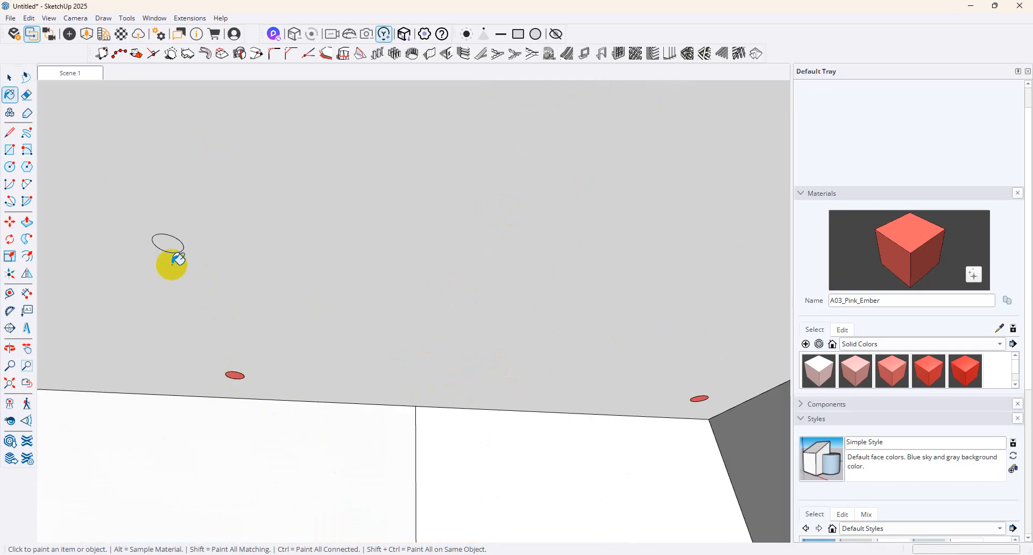
pyautogui.scroll(-5, 512, 395)
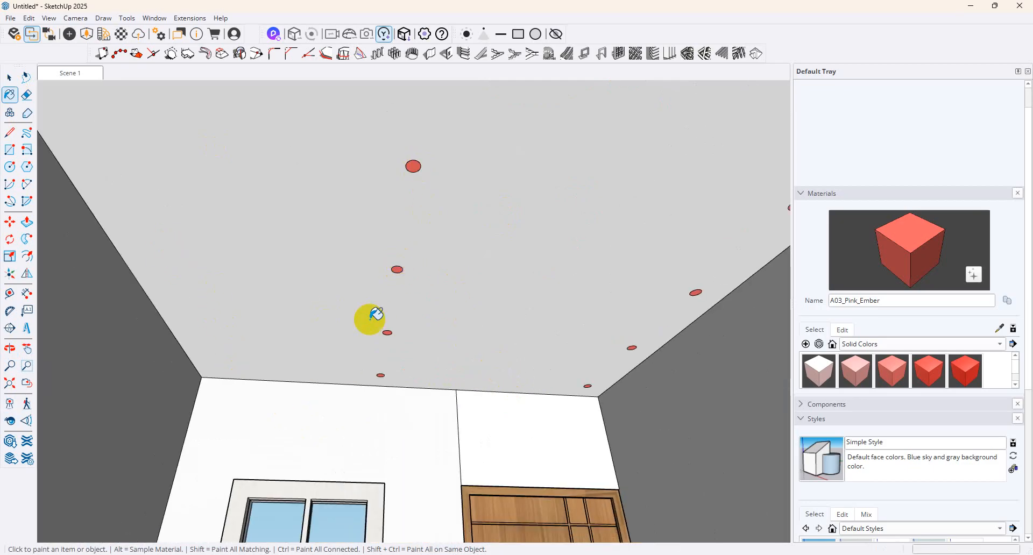
# Paint the two remaining circles in the row of three with A03_Pink_Ember, and face the wall with the window and door
pyautogui.click(9, 421)
pyautogui.moveTo(210, 302)
pyautogui.mouseDown()
pyautogui.moveTo(220, 15)
pyautogui.moveTo(437, 155)
pyautogui.moveTo(572, 154)
pyautogui.moveTo(68, 156)
pyautogui.mouseUp()
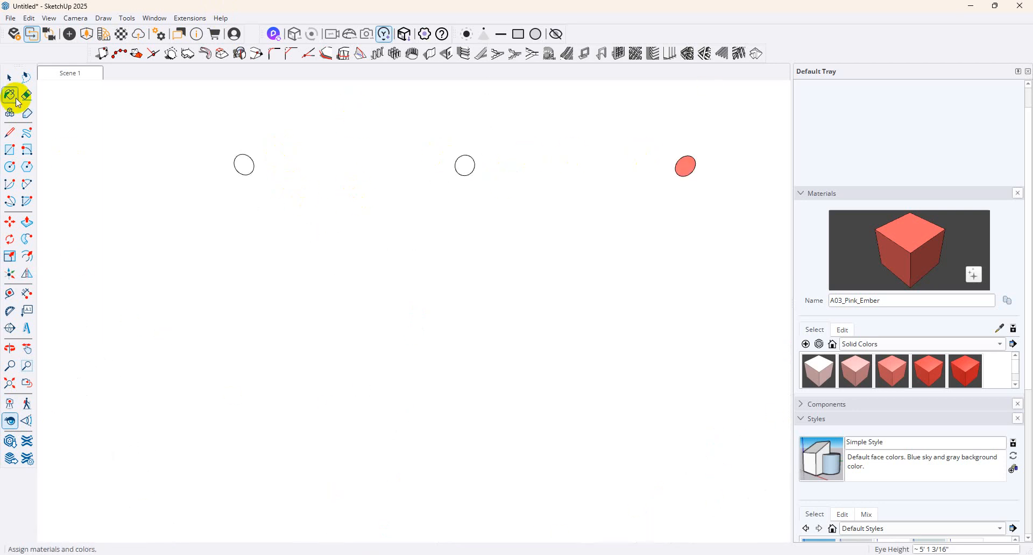
pyautogui.click(13, 97)
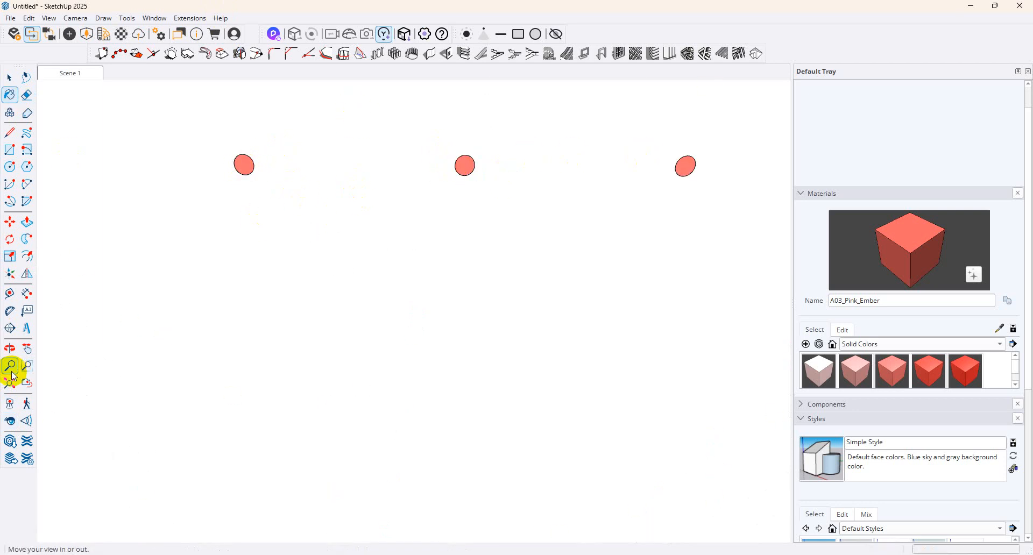
pyautogui.click(9, 420)
pyautogui.moveTo(391, 357); pyautogui.dragTo(621, 524)
pyautogui.moveTo(415, 346); pyautogui.dragTo(328, 139)
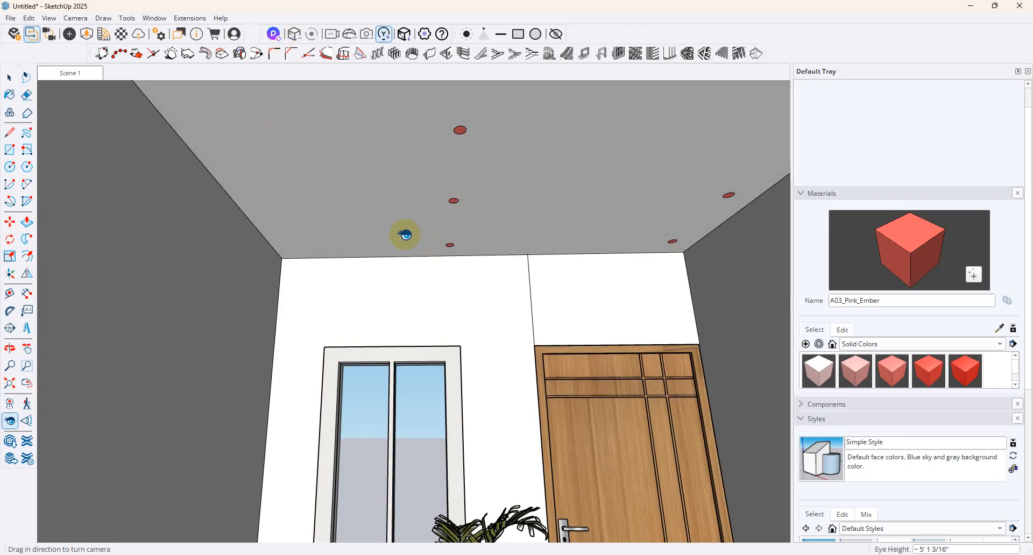
pyautogui.moveTo(379, 233); pyautogui.dragTo(382, 280)
pyautogui.moveTo(372, 173); pyautogui.dragTo(439, 244)
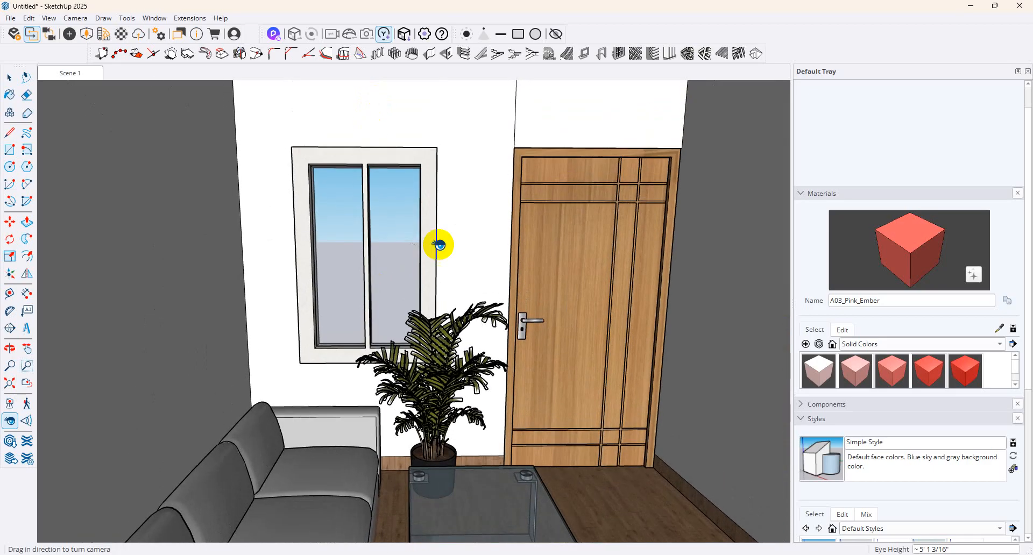
# Switch to 3D Warehouse in the browser and search its models for "curtain"
pyautogui.hotkey('alt', 'Tab')
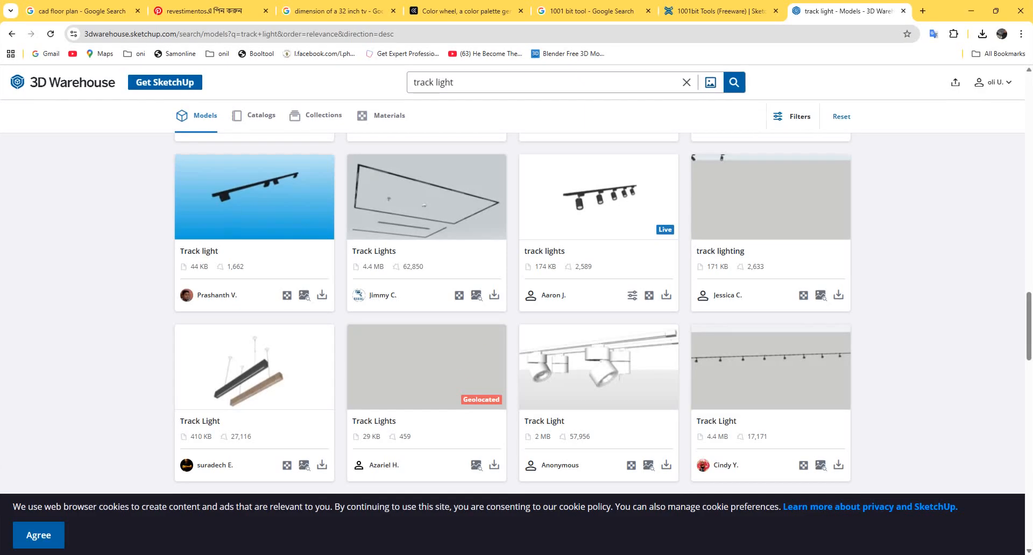
pyautogui.moveTo(466, 86); pyautogui.dragTo(147, 85)
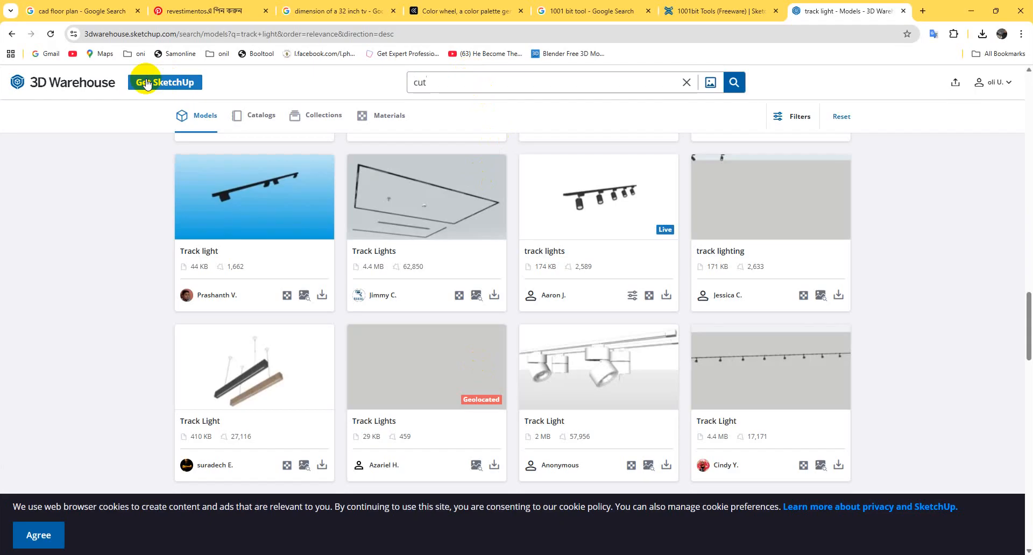
pyautogui.write('curtain')
pyautogui.press('Return')
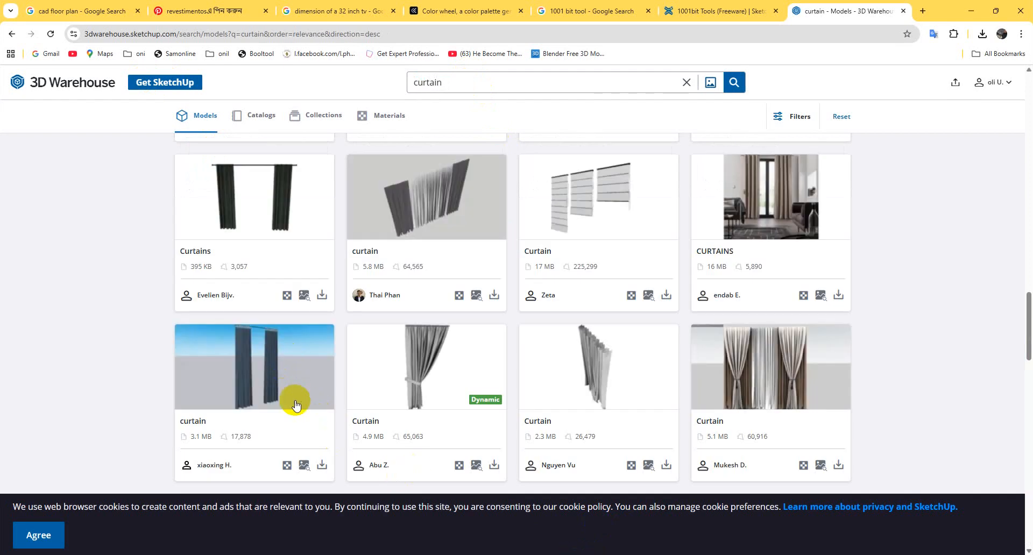
# Download the blue two-panel curtain model as a SketchUp file, dismissing the subscription offer, and return to SketchUp
pyautogui.scroll(-2, 295, 405)
pyautogui.click(322, 357)
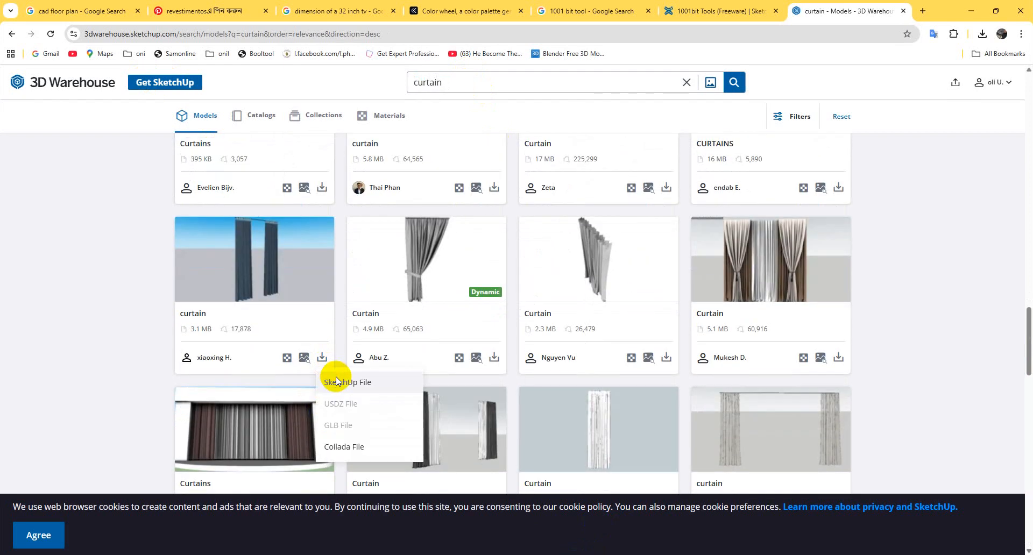
pyautogui.click(336, 381)
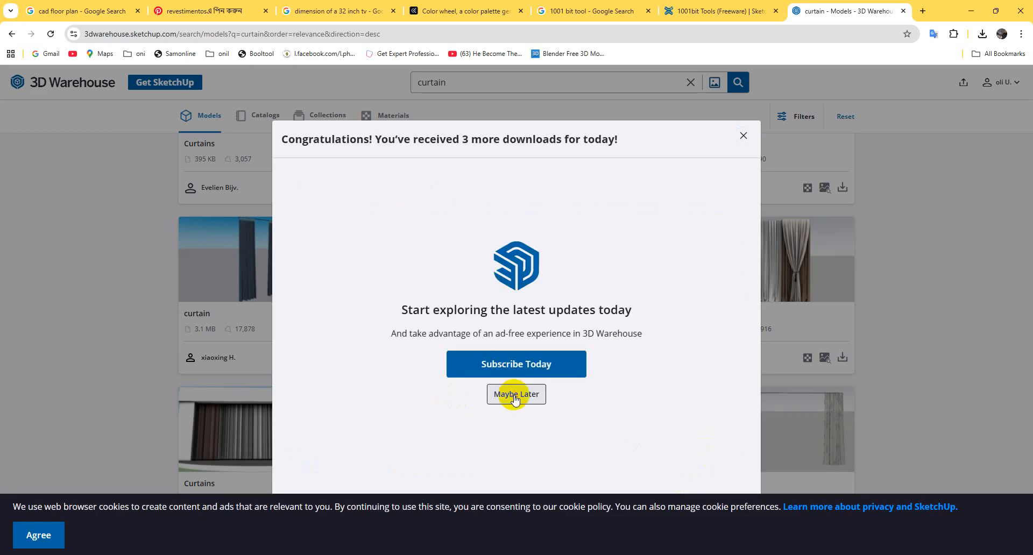
pyautogui.click(515, 398)
pyautogui.scroll(-2, 328, 291)
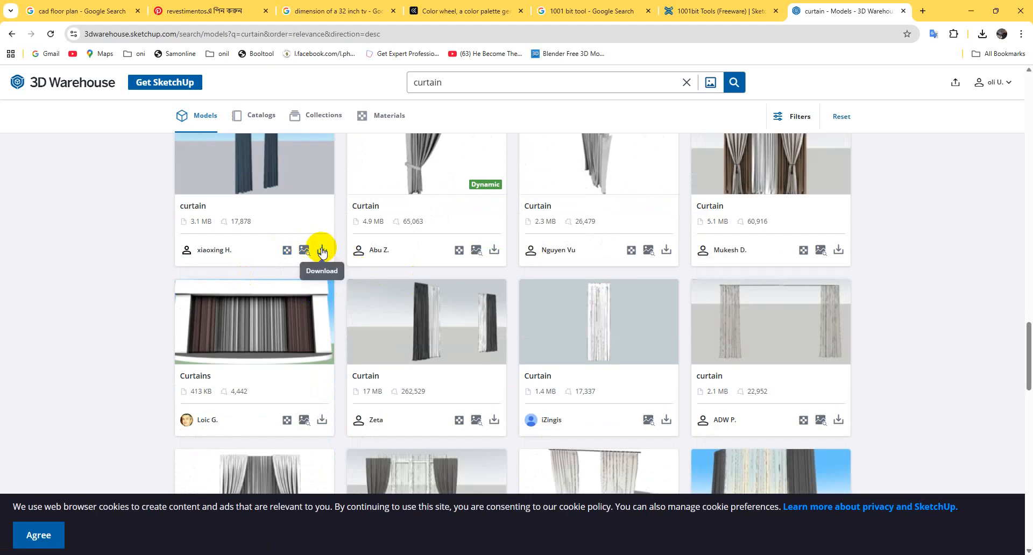
pyautogui.click(321, 250)
pyautogui.click(348, 273)
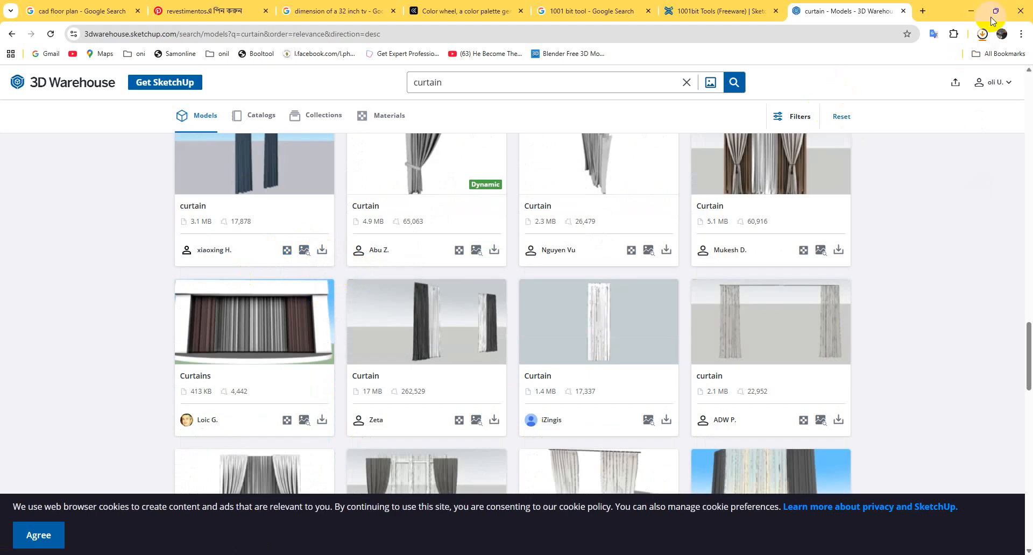
pyautogui.click(971, 11)
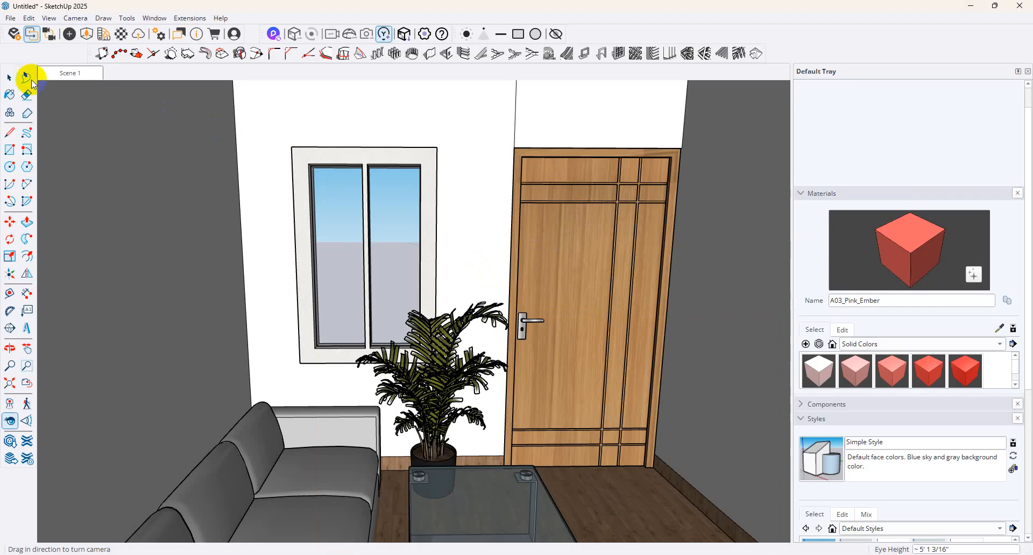
pyautogui.click(12, 20)
pyautogui.click(47, 172)
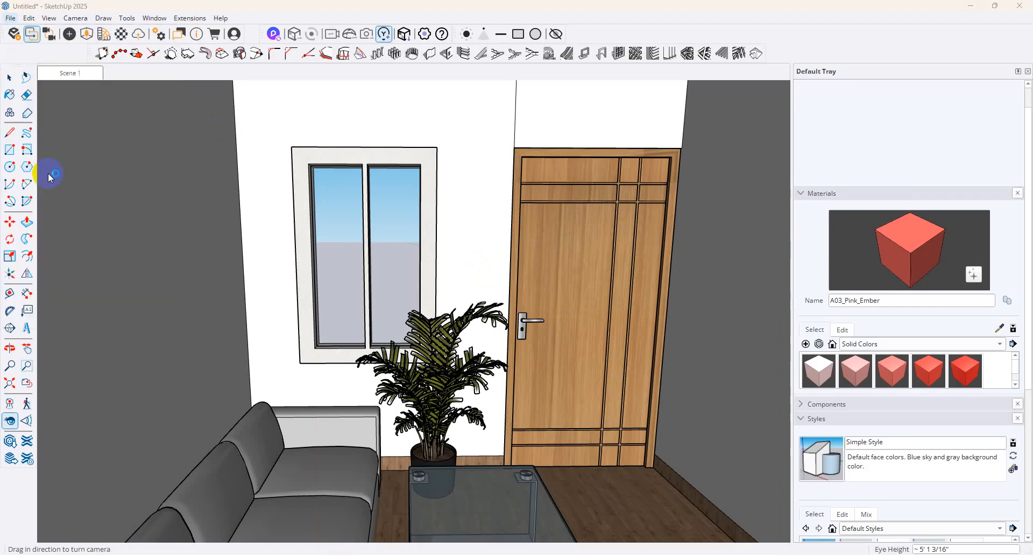
pyautogui.doubleClick(127, 122)
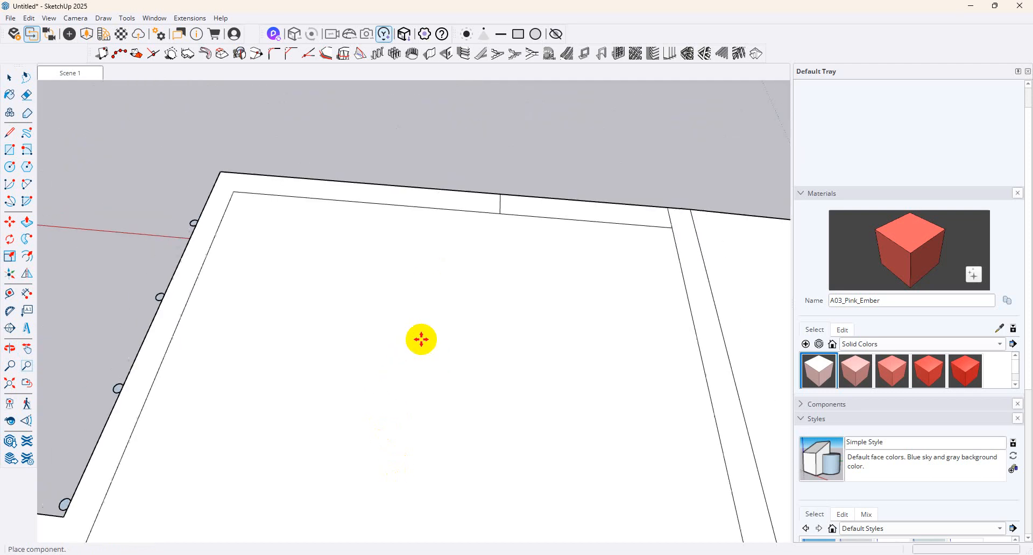
pyautogui.click(9, 94)
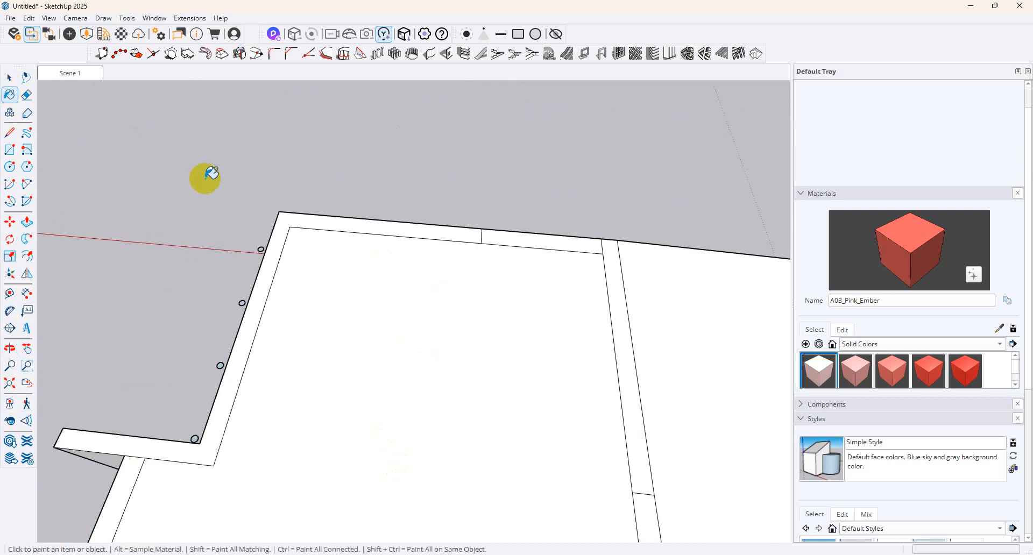
# Import the curtain model from the Downloads folder and place it on the ground outside the building
pyautogui.click(10, 383)
pyautogui.scroll(-3, 304, 312)
pyautogui.scroll(2, 490, 252)
pyautogui.moveTo(488, 251); pyautogui.dragTo(452, 196, button='middle')
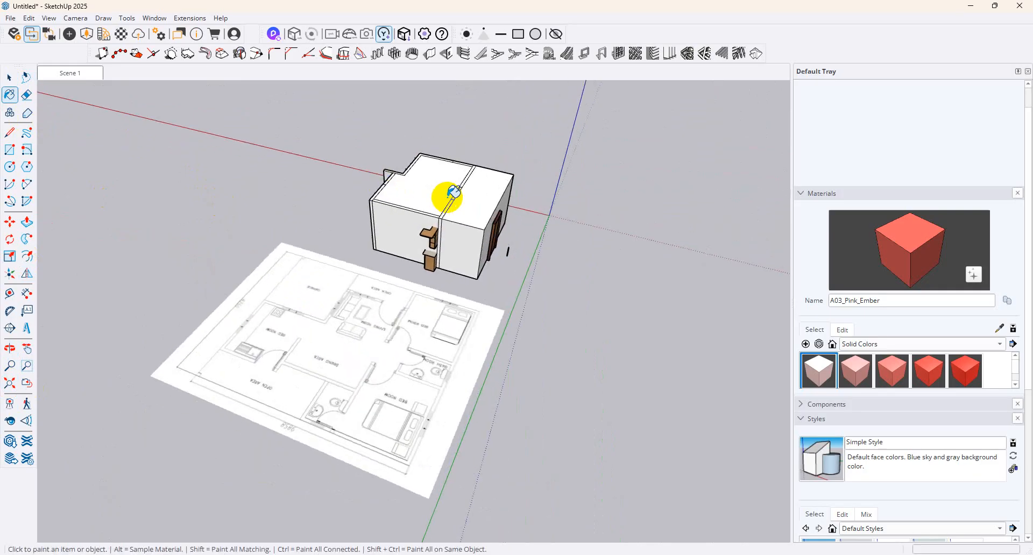
pyautogui.scroll(3, 451, 196)
pyautogui.click(11, 19)
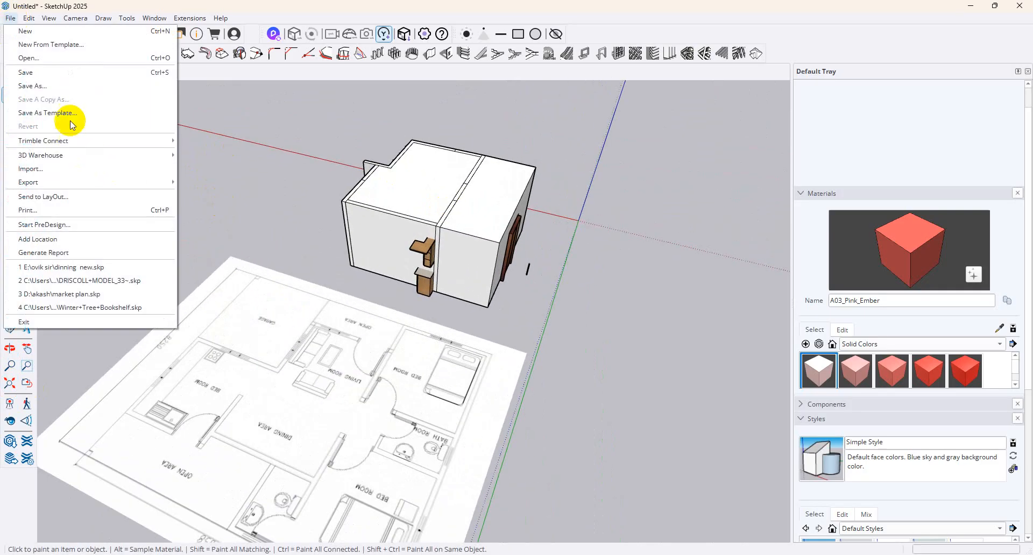
pyautogui.click(46, 168)
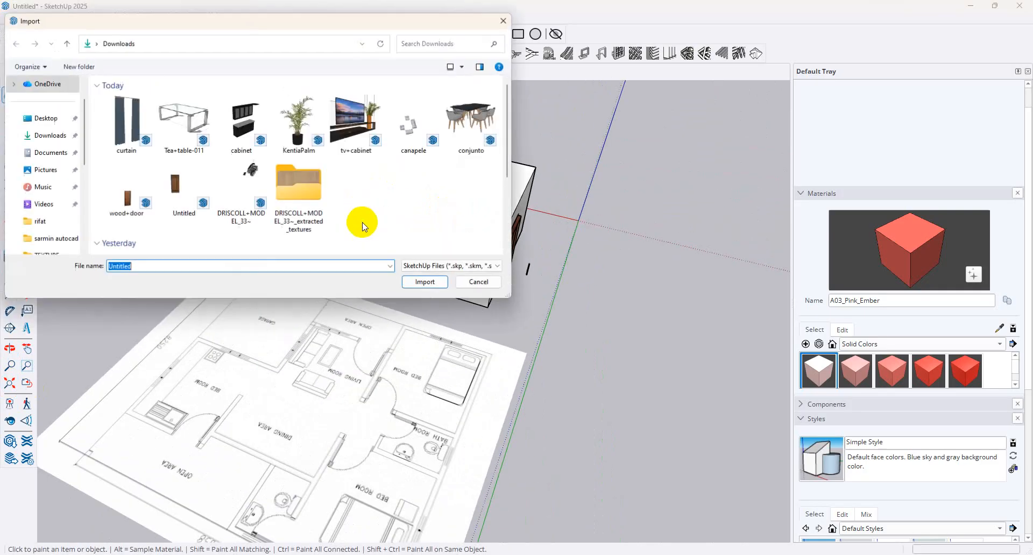
pyautogui.doubleClick(118, 125)
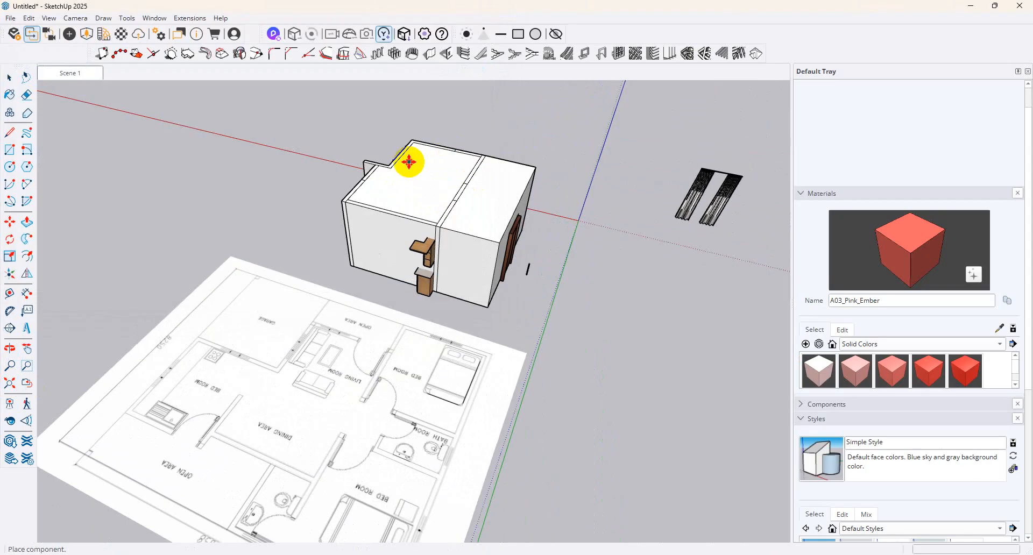
pyautogui.moveTo(621, 187); pyautogui.dragTo(466, 159, button='middle')
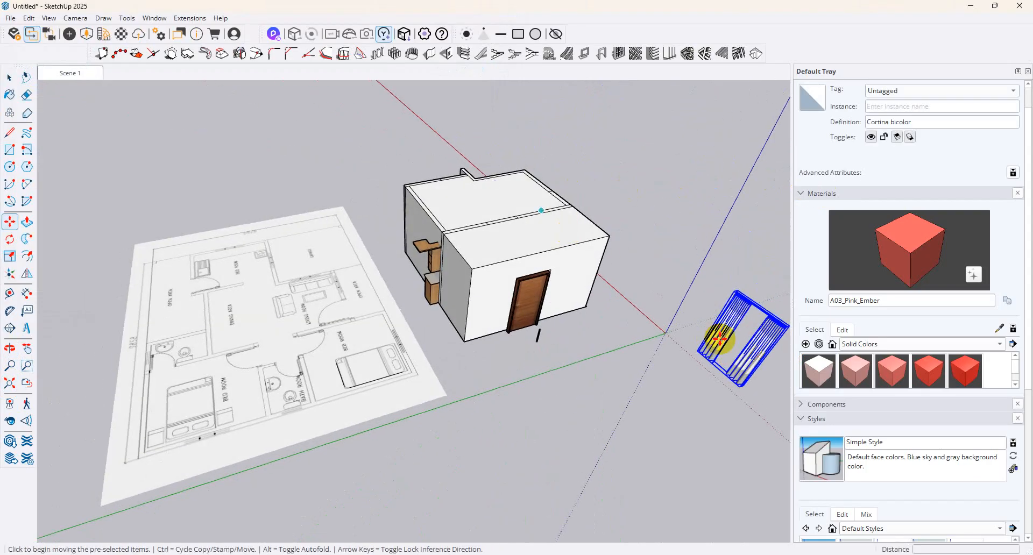
# Move the curtain from the ground onto the top of the building's ceiling slab
pyautogui.scroll(1, 755, 329)
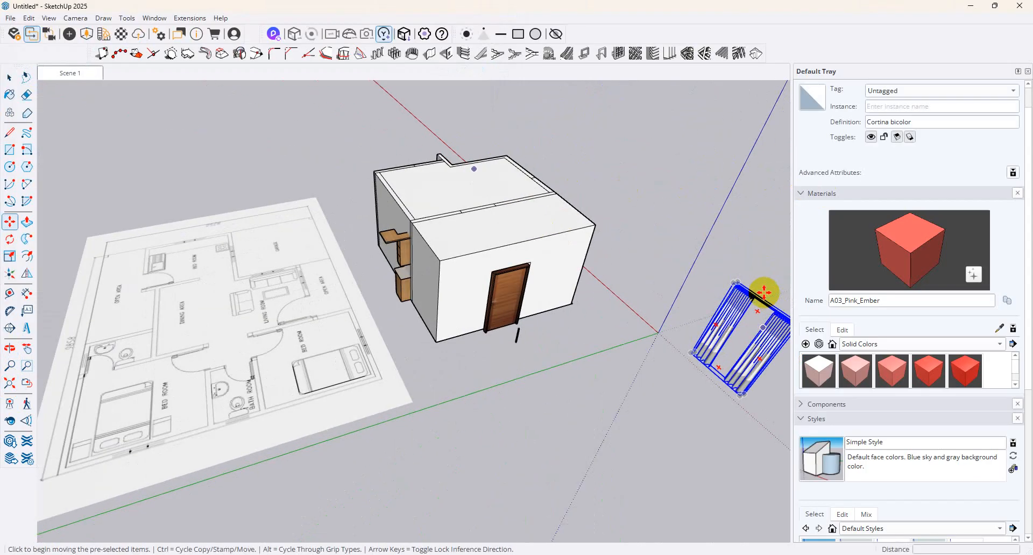
pyautogui.click(546, 171)
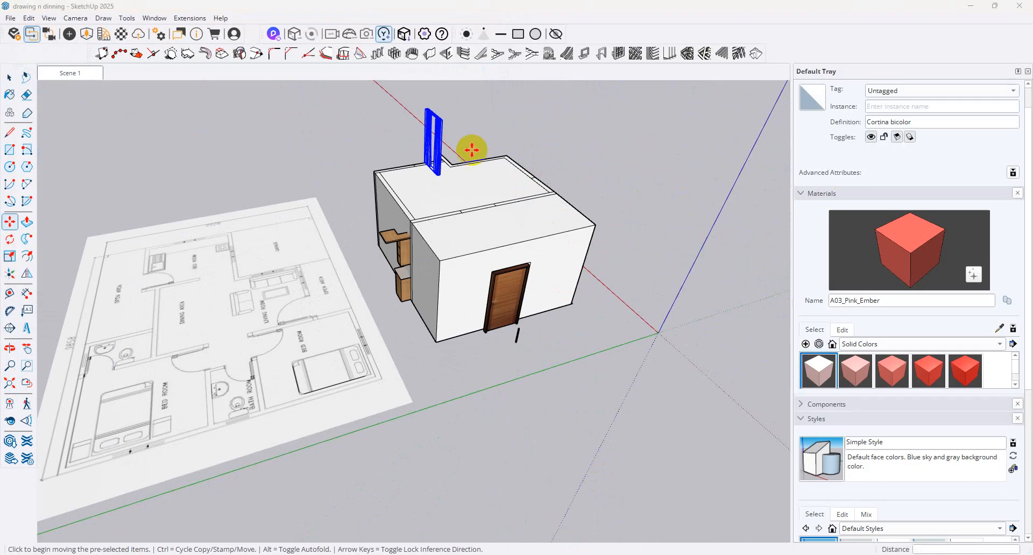
pyautogui.moveTo(473, 143)
pyautogui.mouseDown(button='middle')
pyautogui.moveTo(583, 170)
pyautogui.moveTo(418, 169)
pyautogui.moveTo(537, 220)
pyautogui.moveTo(721, 233)
pyautogui.moveTo(715, 242)
pyautogui.mouseUp(button='middle')
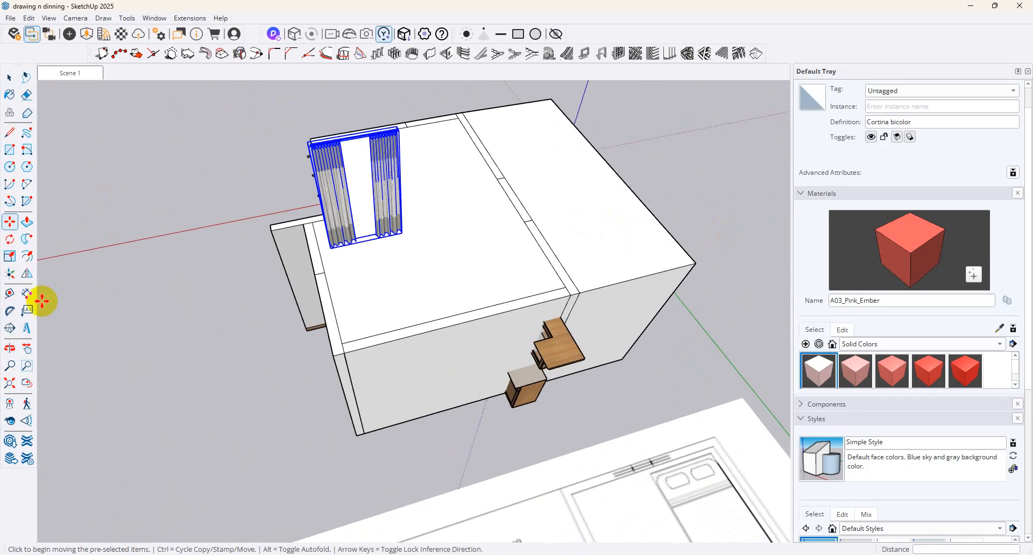
# Scale the curtain's width along the red axis to about 0.82
pyautogui.click(10, 264)
pyautogui.scroll(2, 323, 206)
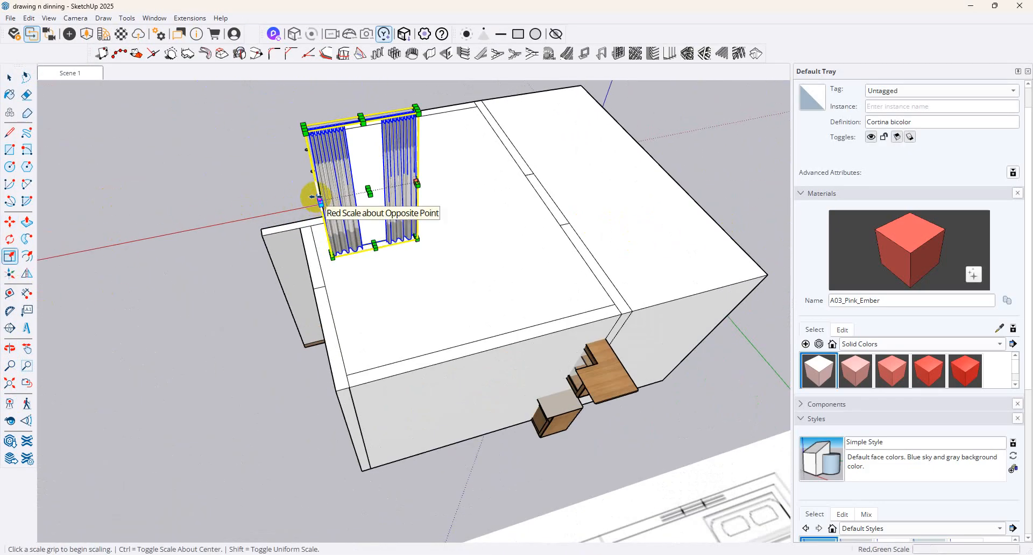
pyautogui.moveTo(320, 204); pyautogui.dragTo(342, 196)
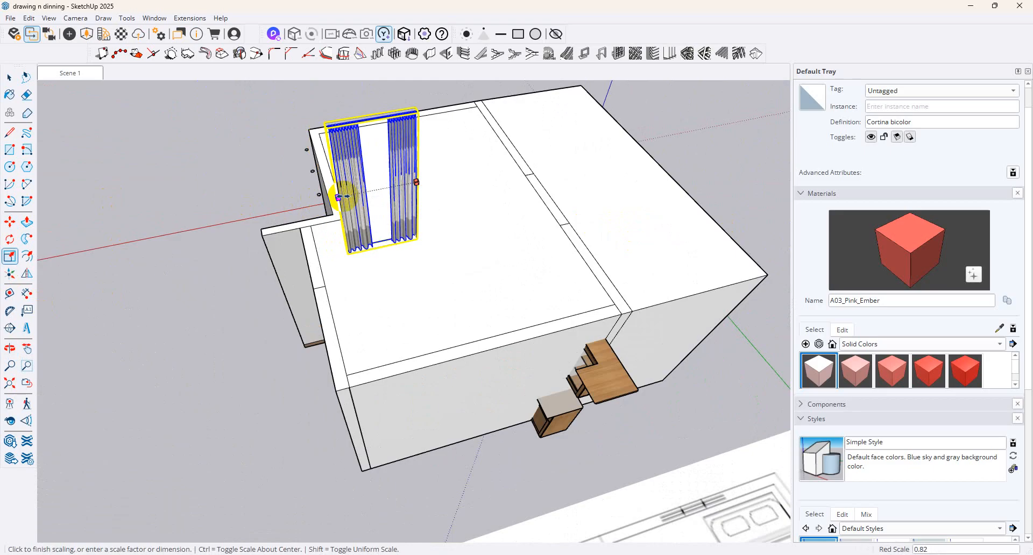
# Hide the upper and lower ceiling faces above the living and dining room
pyautogui.click(13, 221)
pyautogui.moveTo(463, 157); pyautogui.dragTo(37, 143, button='middle')
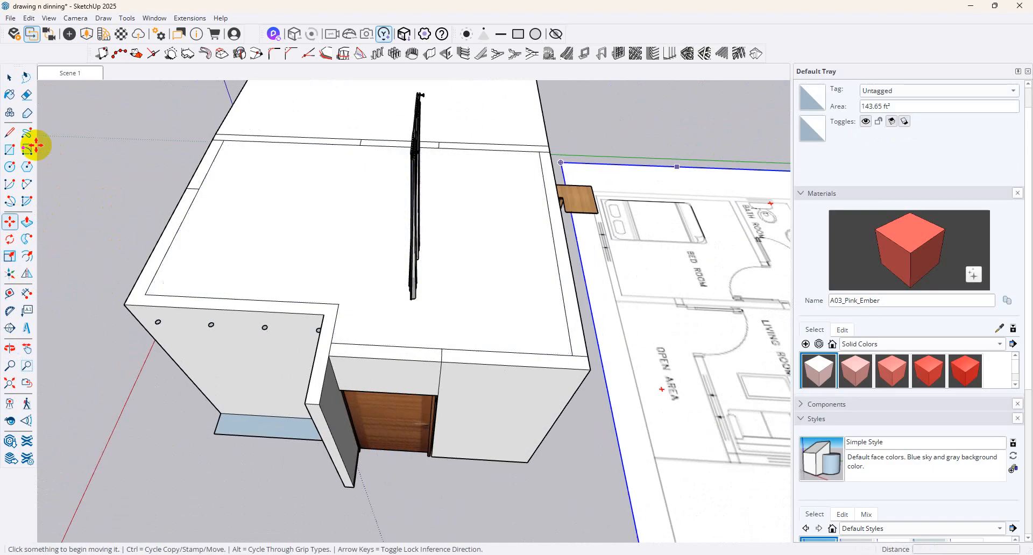
pyautogui.click(9, 77)
pyautogui.rightClick(343, 256)
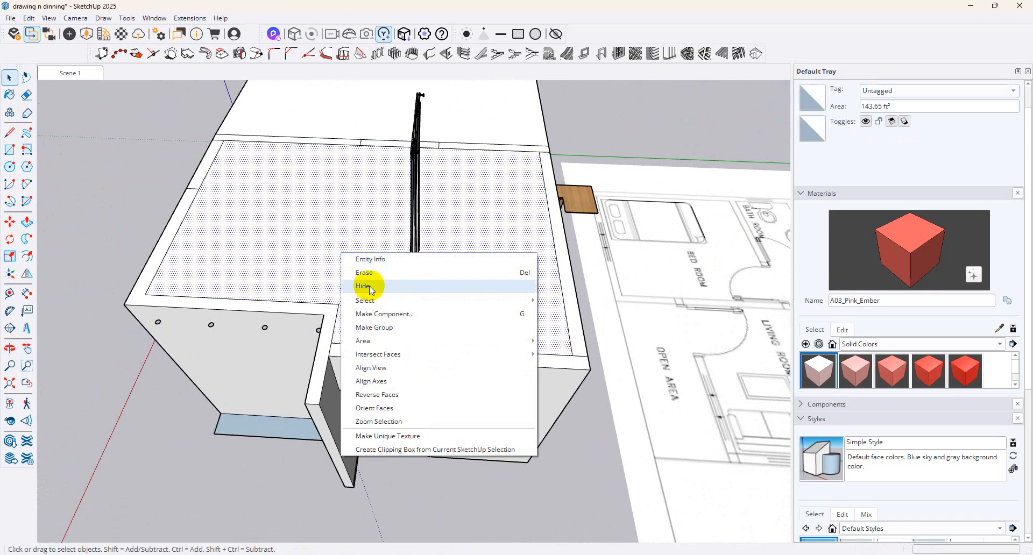
pyautogui.click(321, 244)
pyautogui.rightClick(323, 248)
pyautogui.click(359, 279)
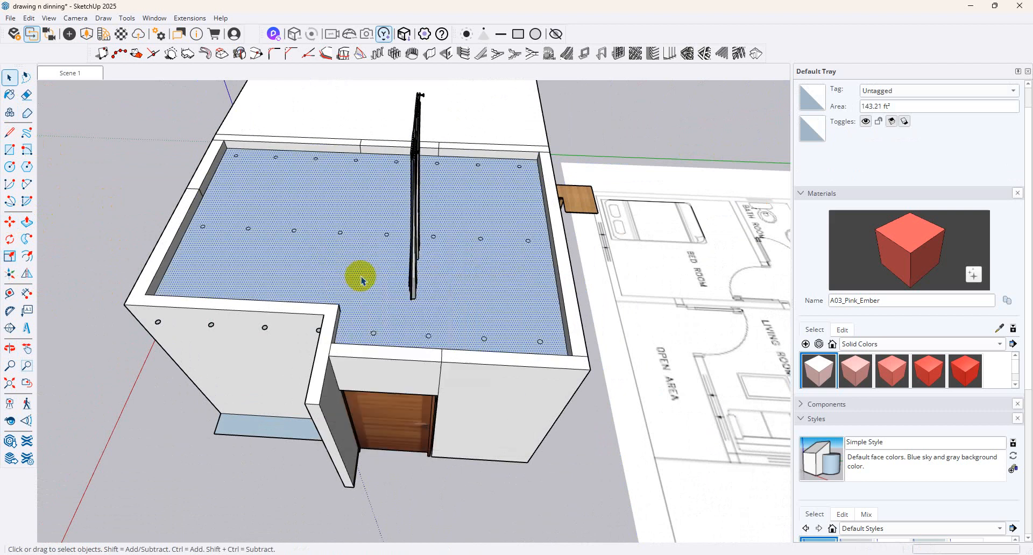
# Move the curtain from the roof down onto the living room window beside the wooden door
pyautogui.moveTo(357, 276); pyautogui.dragTo(202, 251, button='middle')
pyautogui.click(411, 224)
pyautogui.click(10, 223)
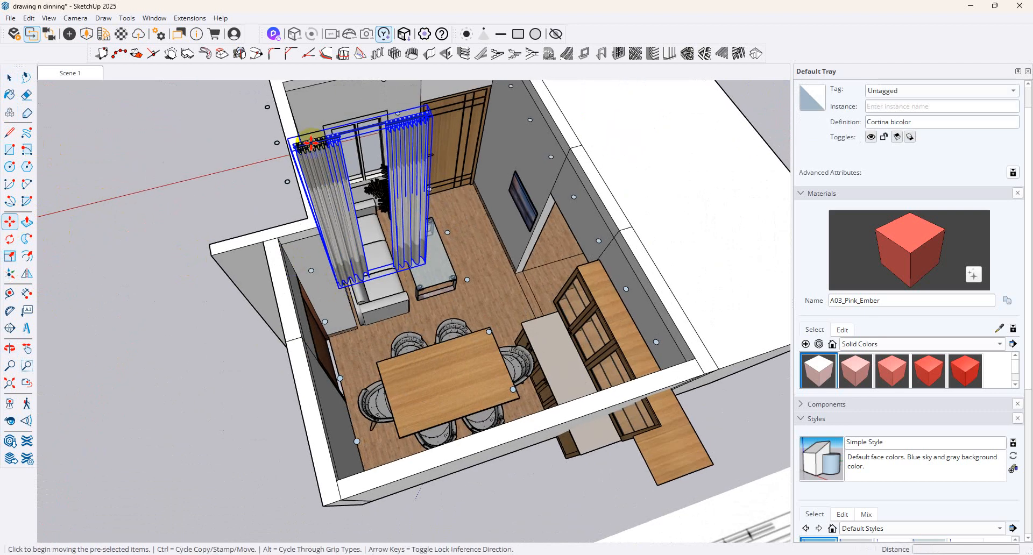
pyautogui.click(338, 135)
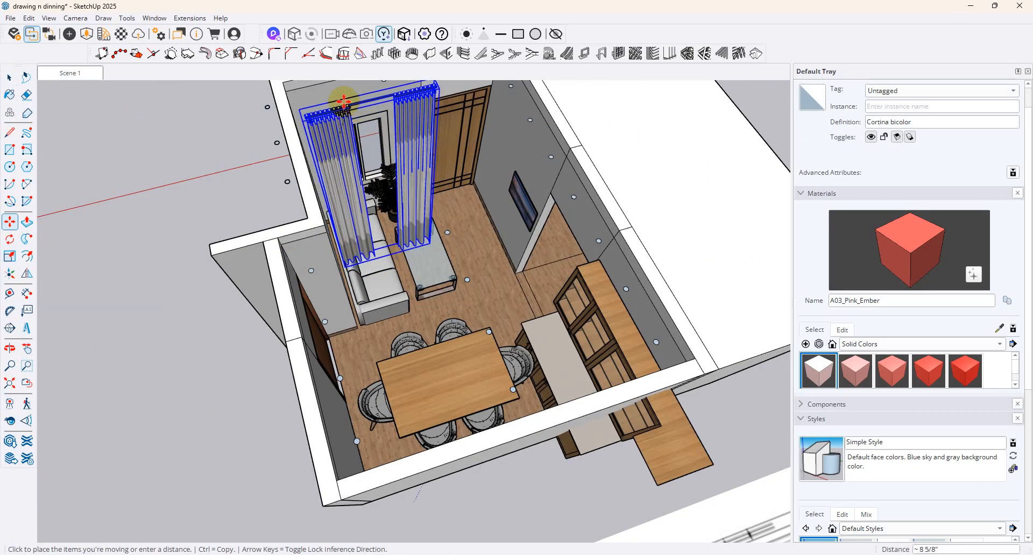
pyautogui.scroll(-3, 340, 100)
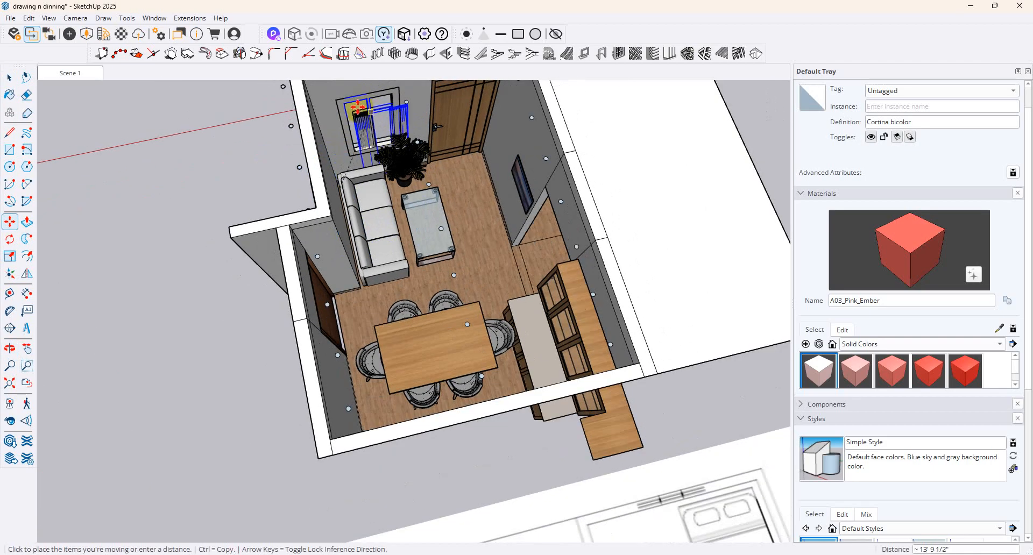
pyautogui.click(351, 100)
# Move the curtain 3 inches along the green axis, out from the window wall
pyautogui.scroll(5, 346, 115)
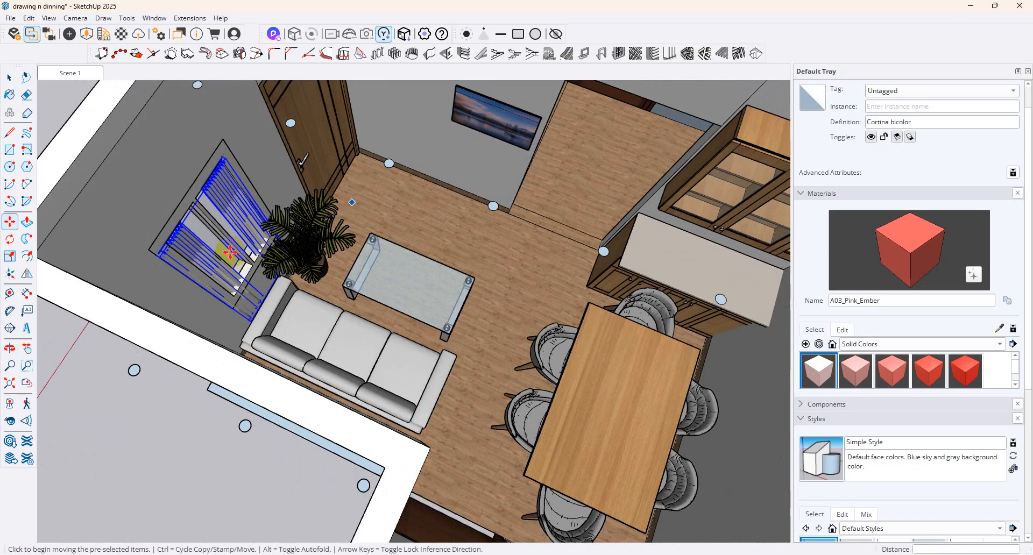
pyautogui.scroll(2, 230, 252)
pyautogui.click(230, 253)
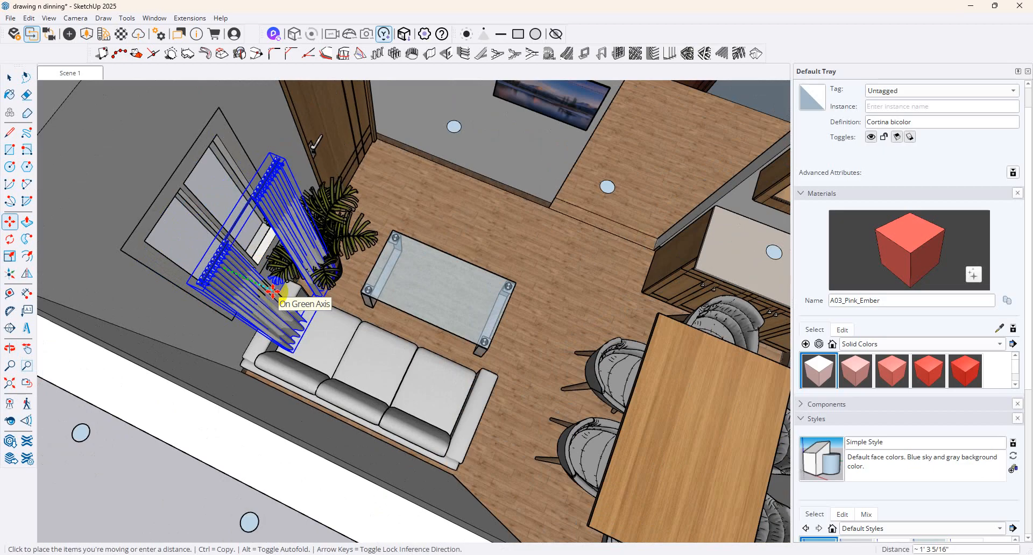
pyautogui.press('Return')
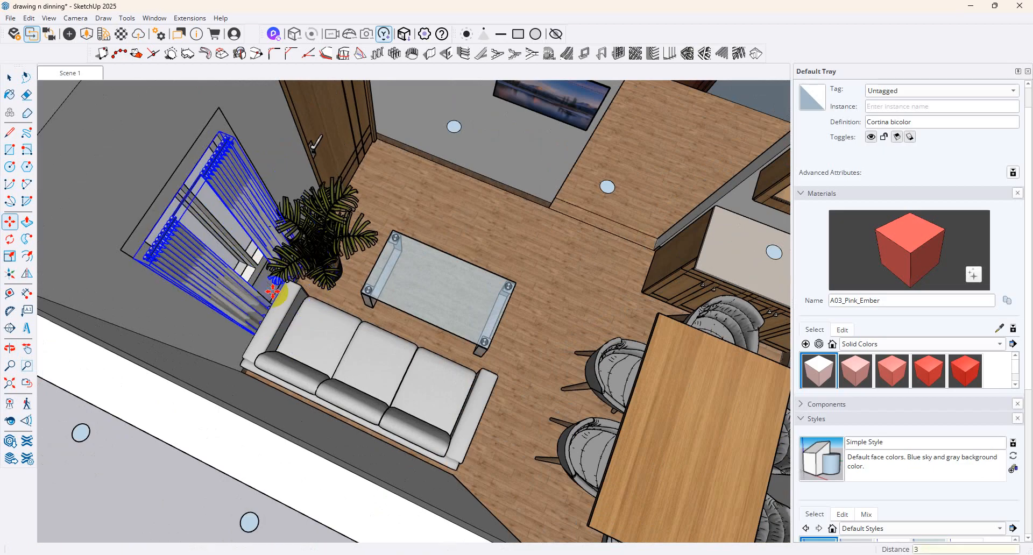
# Enlarge the curtain to overlap the window, scaling about 1.06 and 1.05 along the red axis and 1.08 along the blue axis
pyautogui.scroll(3, 148, 230)
pyautogui.scroll(1, 148, 230)
pyautogui.press('s')
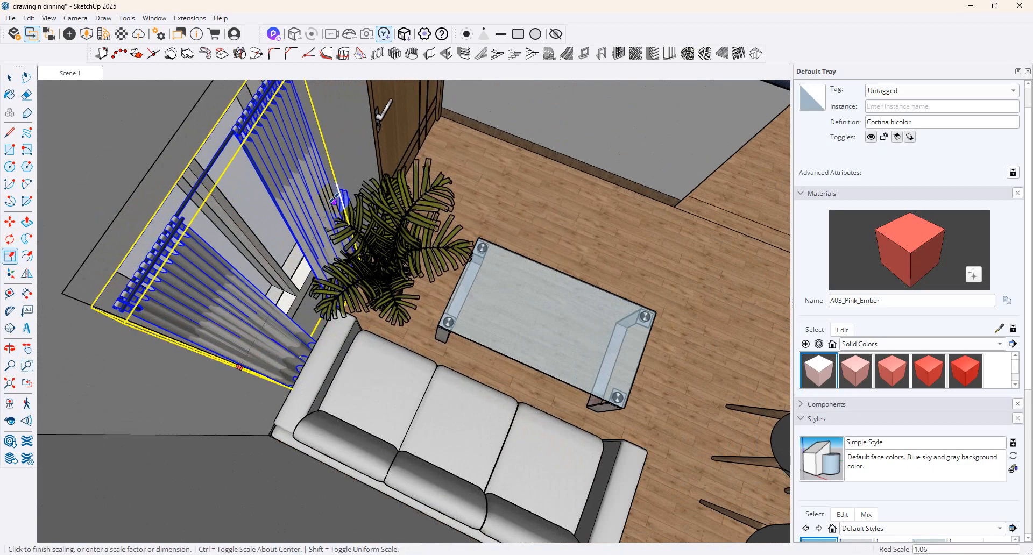
pyautogui.scroll(-2, 379, 253)
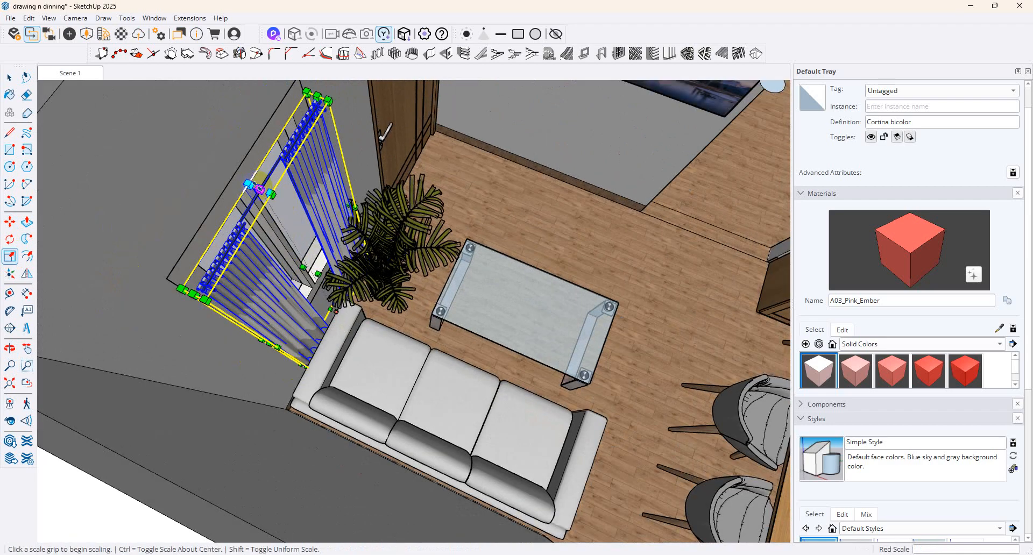
pyautogui.moveTo(252, 186); pyautogui.dragTo(210, 321)
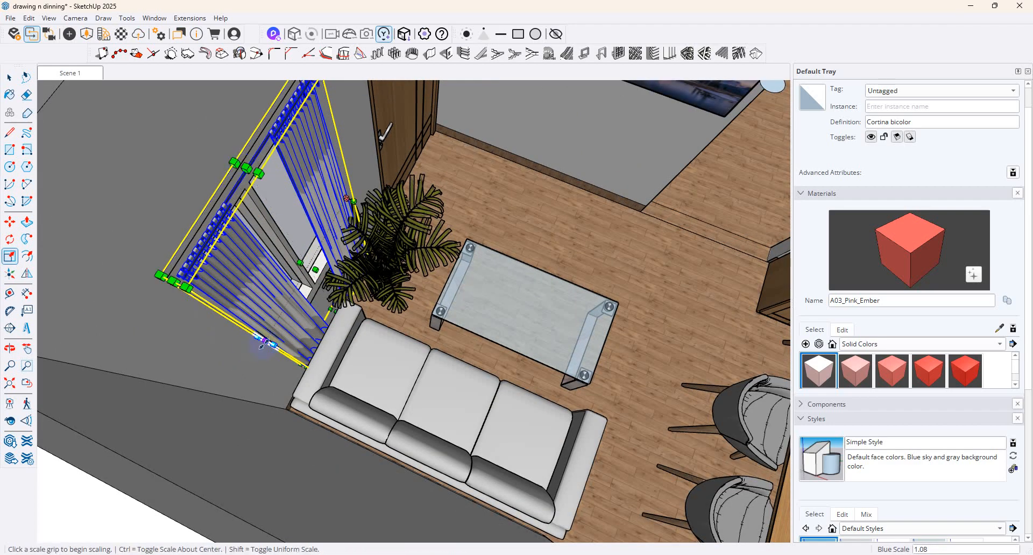
pyautogui.moveTo(262, 344); pyautogui.dragTo(253, 351)
pyautogui.click(10, 78)
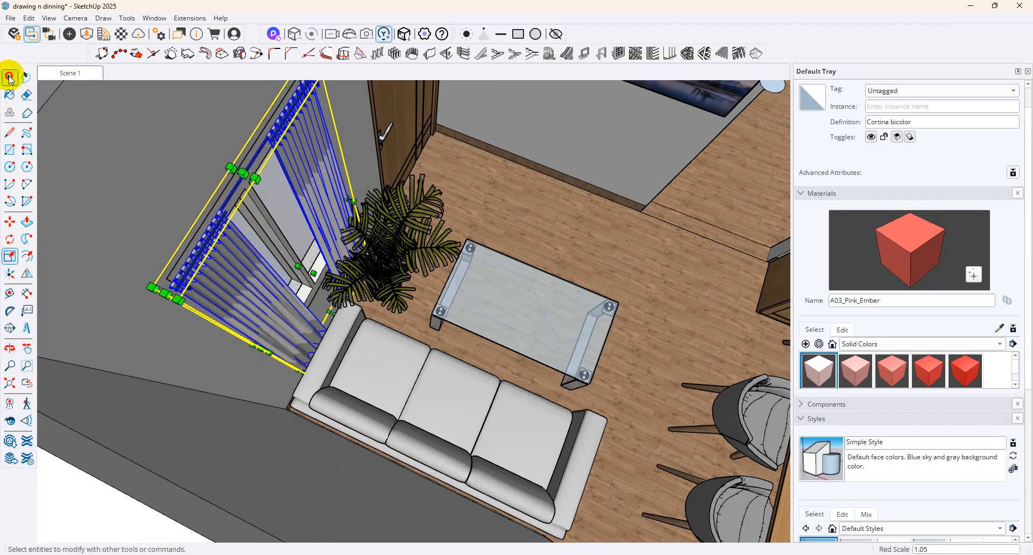
# Move the curtain about 4 1/2" out from the window wall
pyautogui.click(249, 225)
pyautogui.scroll(-5, 258, 249)
pyautogui.moveTo(251, 234); pyautogui.dragTo(332, 134, button='middle')
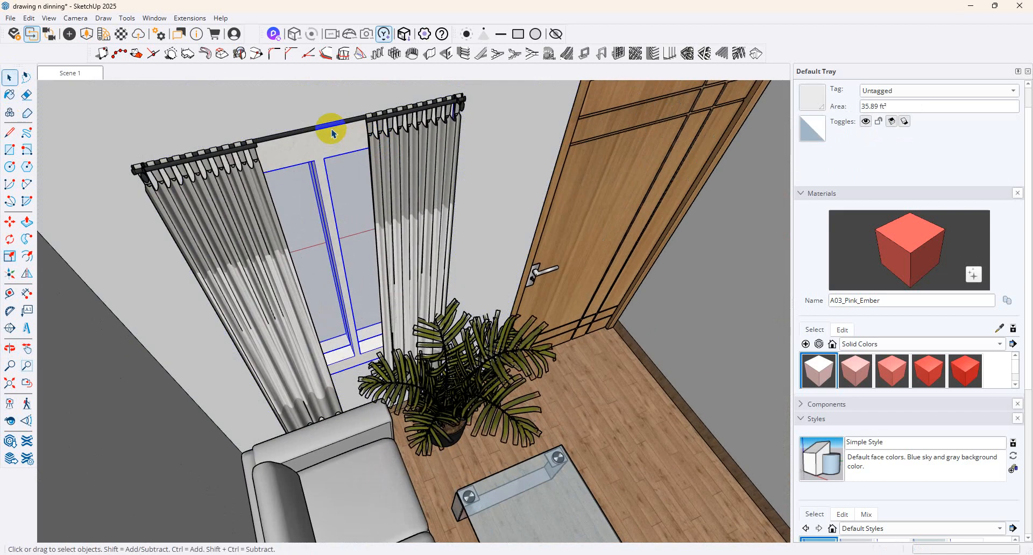
pyautogui.click(331, 132)
pyautogui.click(10, 221)
pyautogui.click(295, 162)
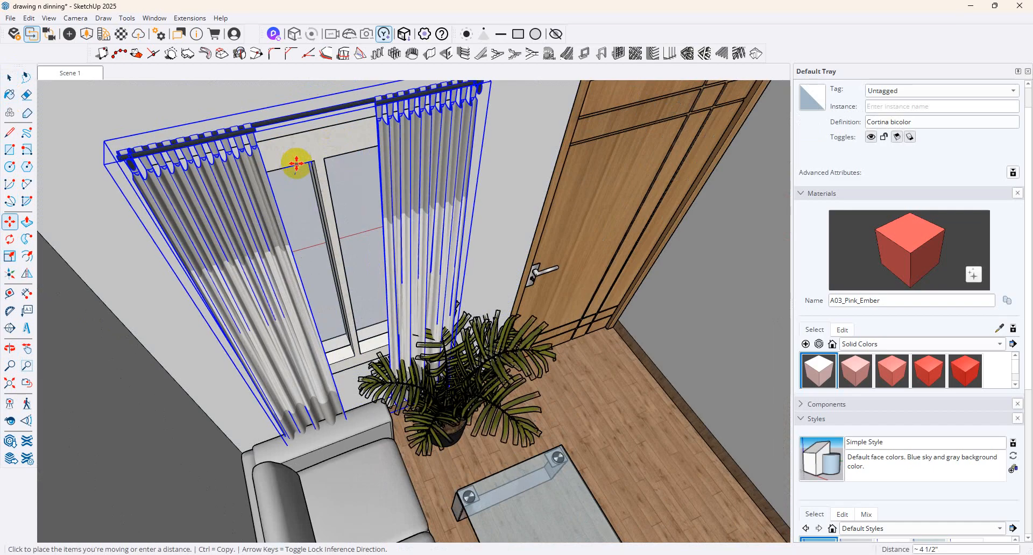
pyautogui.click(295, 165)
# Draw a rectangle about 3' 7" by 4 13/16" on the wall just above the curtain rod
pyautogui.scroll(-4, 396, 262)
pyautogui.click(10, 150)
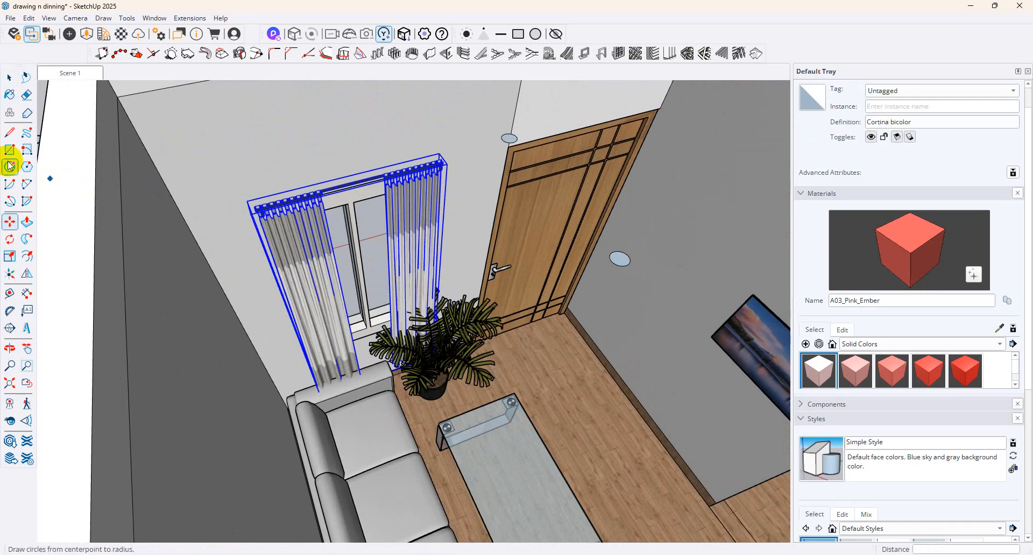
pyautogui.click(218, 186)
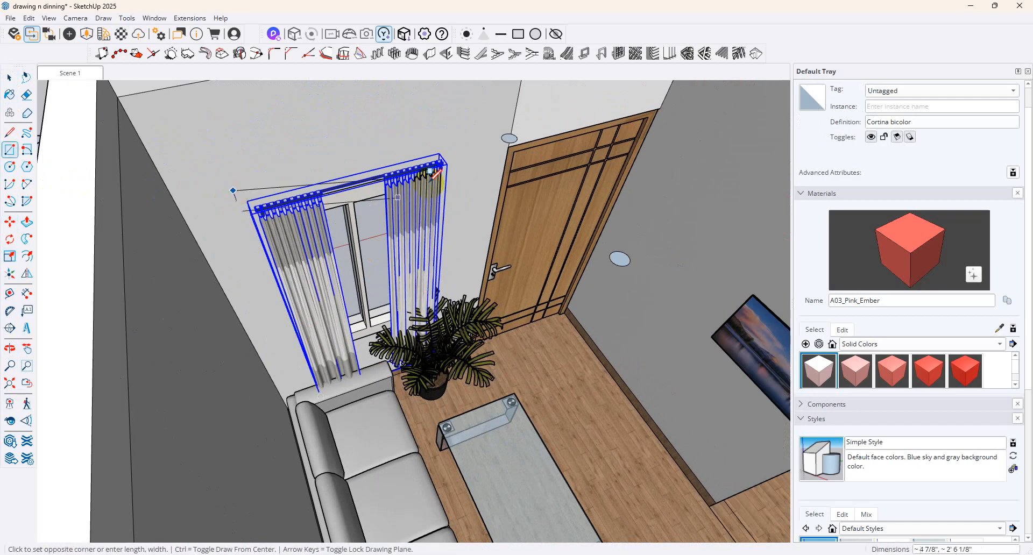
pyautogui.scroll(2, 452, 162)
pyautogui.click(457, 150)
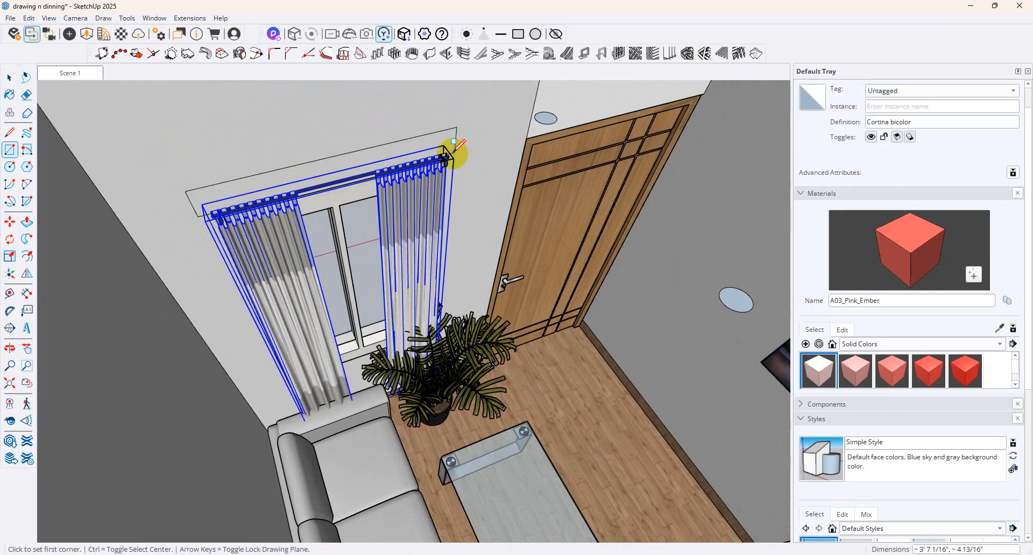
# Push/Pull the rectangle above the curtain outward about 7 3/8" to form a pelmet box
pyautogui.click(27, 221)
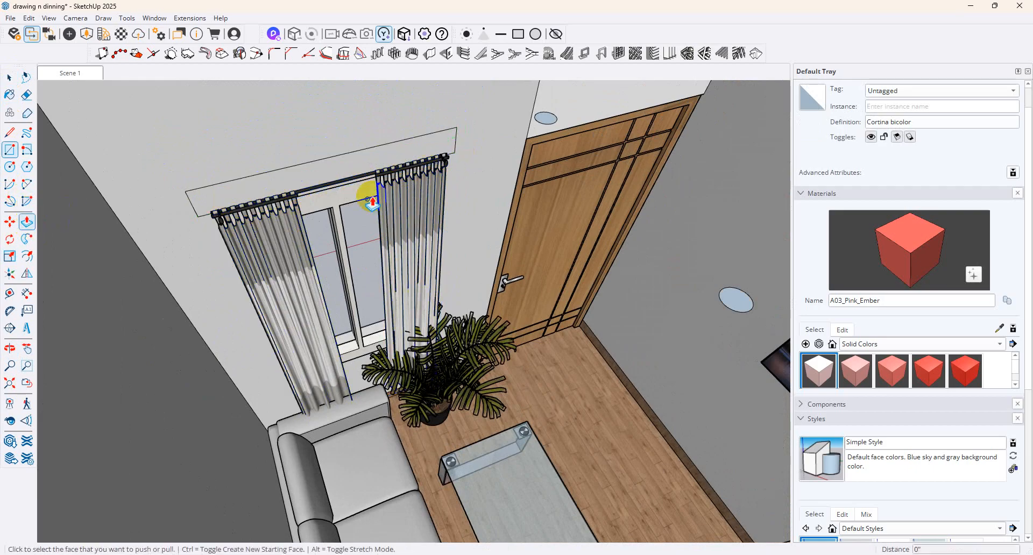
pyautogui.click(342, 168)
pyautogui.click(373, 187)
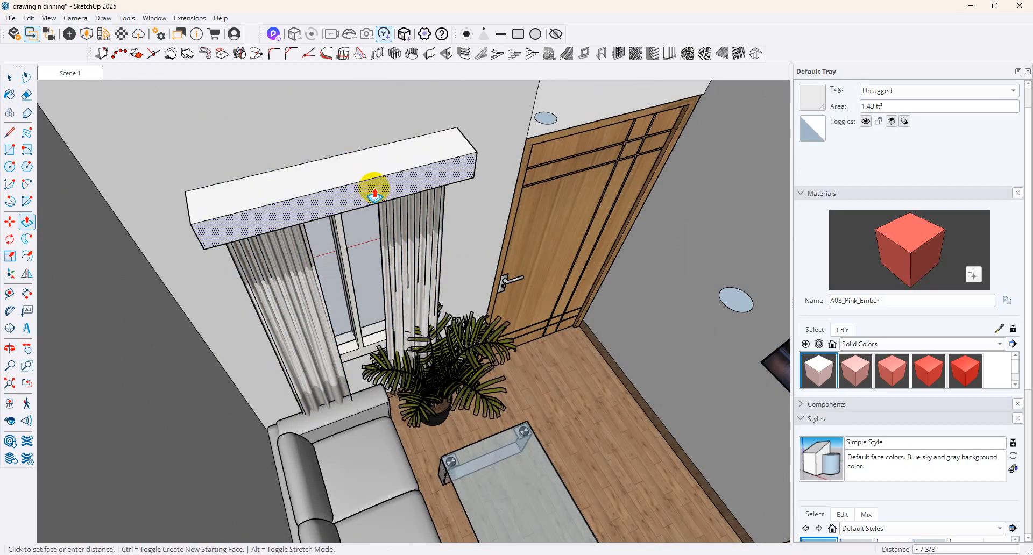
pyautogui.click(418, 174)
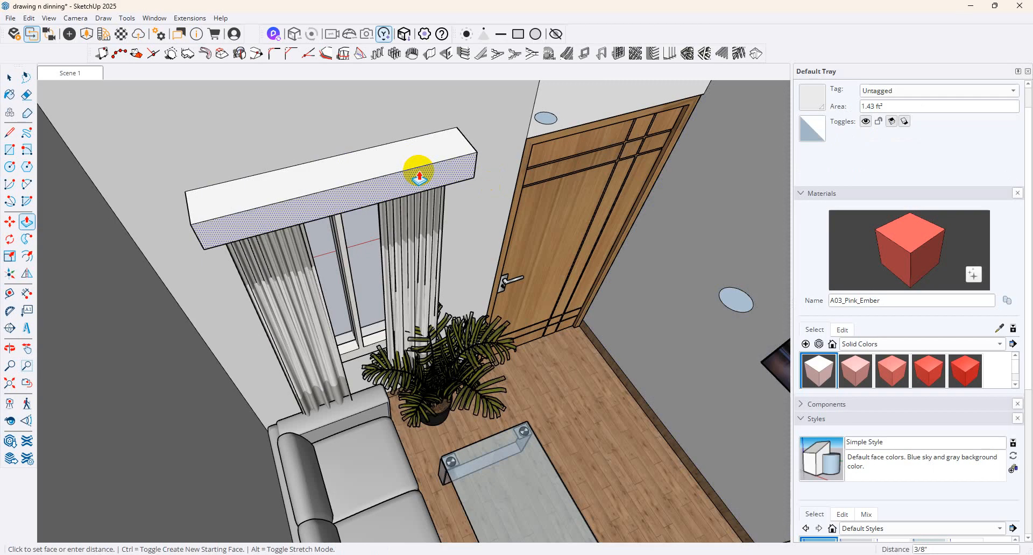
# Sample the wood material from the door and paint the pelmet's front, ends and underside with it
pyautogui.click(999, 329)
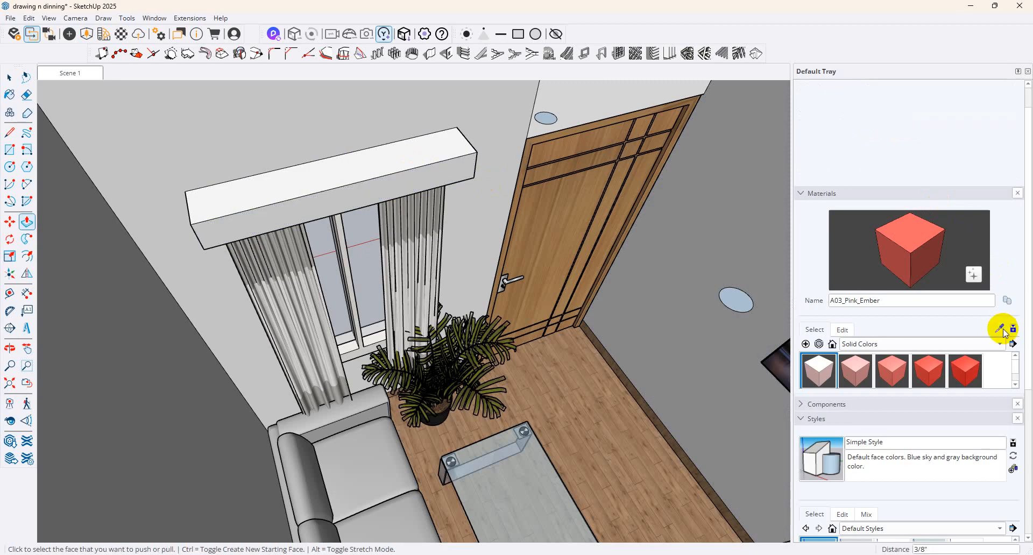
pyautogui.click(589, 193)
pyautogui.click(428, 169)
pyautogui.moveTo(429, 166); pyautogui.dragTo(189, 63, button='middle')
pyautogui.scroll(3, 560, 223)
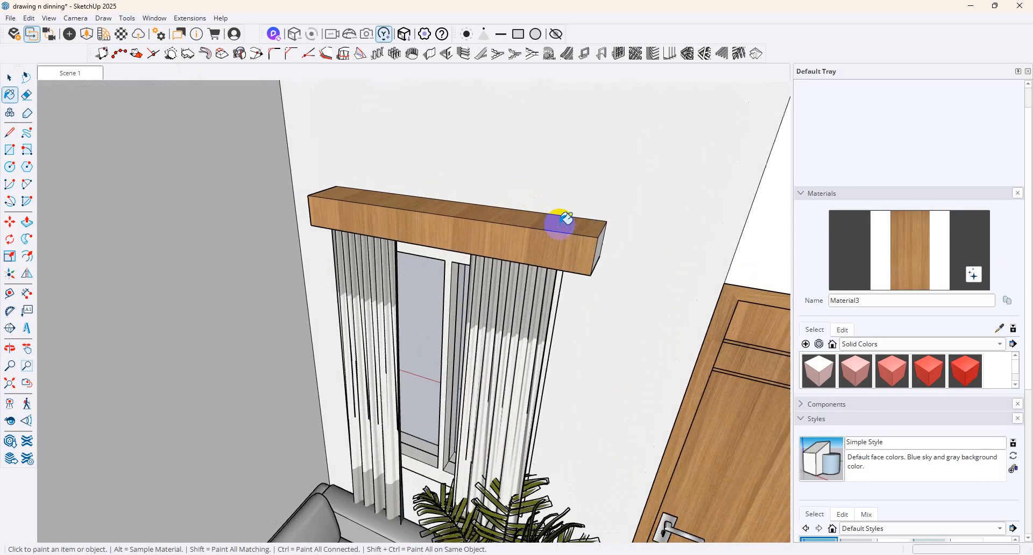
pyautogui.moveTo(610, 242); pyautogui.dragTo(309, 161, button='middle')
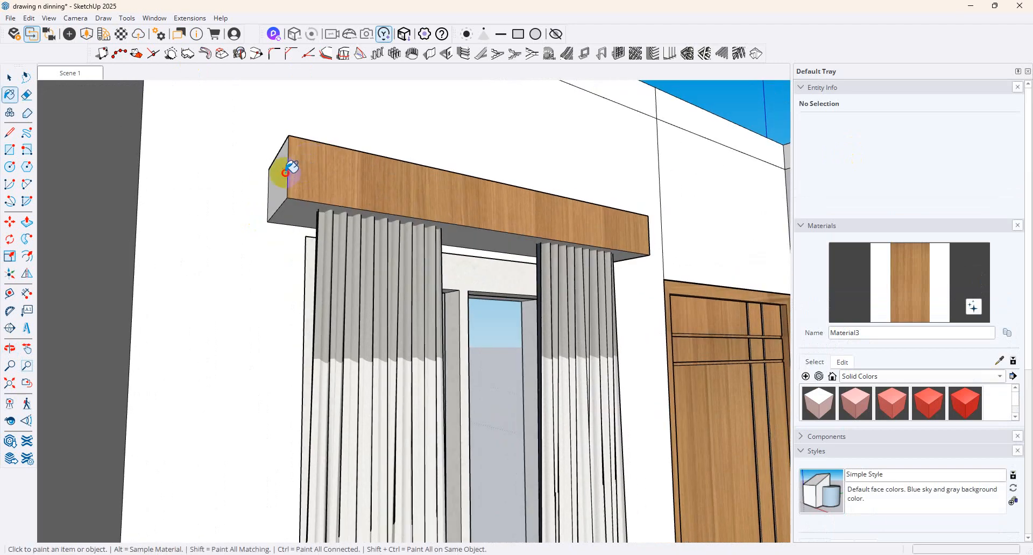
pyautogui.click(285, 172)
pyautogui.click(290, 221)
pyautogui.moveTo(291, 221)
pyautogui.mouseDown(button='middle')
pyautogui.moveTo(311, 295)
pyautogui.moveTo(300, 206)
pyautogui.mouseUp(button='middle')
pyautogui.scroll(-3, 300, 207)
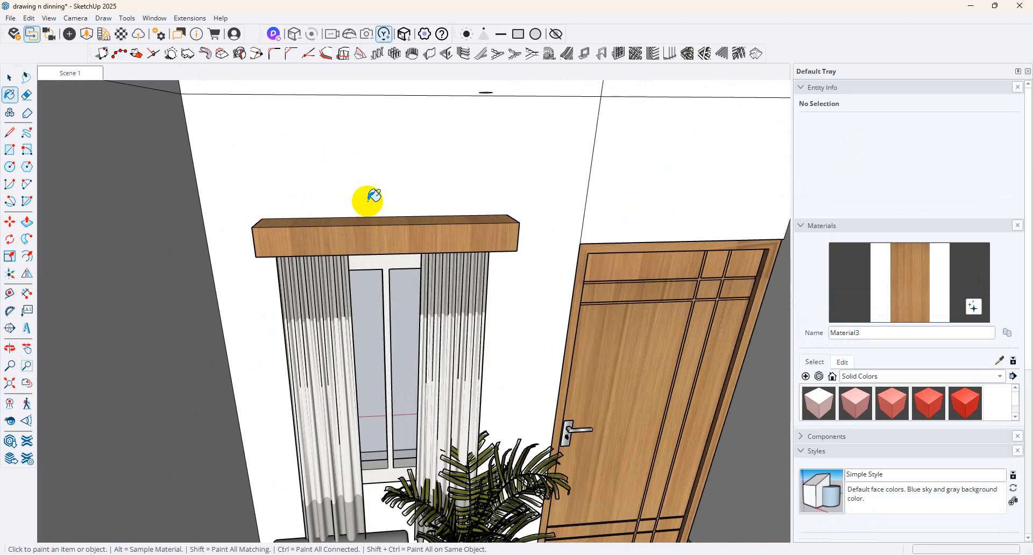
# Unhide all hidden geometry to restore the room's ceiling
pyautogui.moveTo(369, 201)
pyautogui.mouseDown(button='middle')
pyautogui.moveTo(341, 369)
pyautogui.moveTo(421, 295)
pyautogui.moveTo(337, 333)
pyautogui.moveTo(455, 388)
pyautogui.moveTo(392, 346)
pyautogui.mouseUp(button='middle')
pyautogui.scroll(3, 454, 388)
pyautogui.press('b')
pyautogui.scroll(-8, 330, 385)
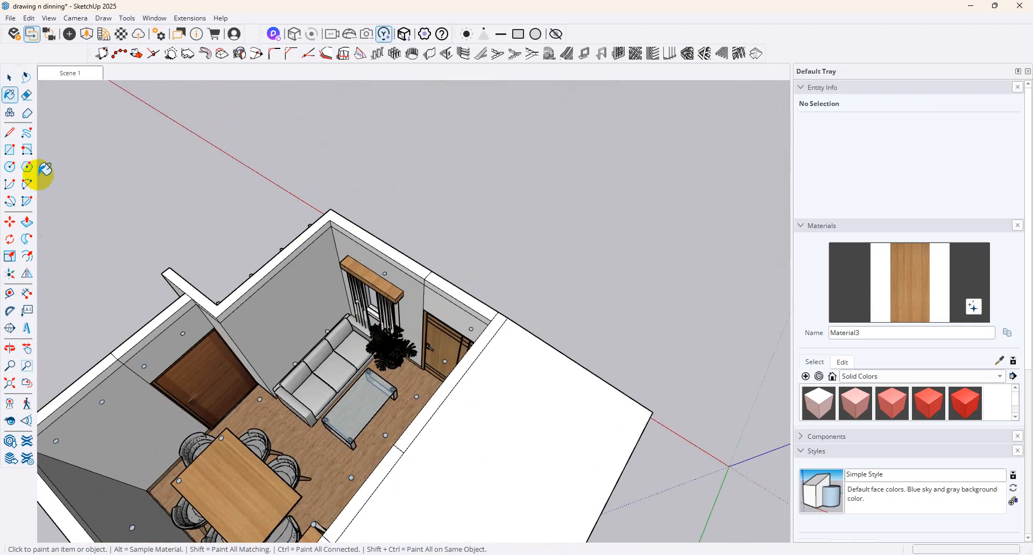
pyautogui.click(9, 79)
pyautogui.moveTo(511, 329)
pyautogui.mouseDown(button='middle')
pyautogui.moveTo(276, 302)
pyautogui.moveTo(291, 276)
pyautogui.moveTo(563, 334)
pyautogui.moveTo(586, 285)
pyautogui.mouseUp(button='middle')
pyautogui.scroll(-3, 365, 334)
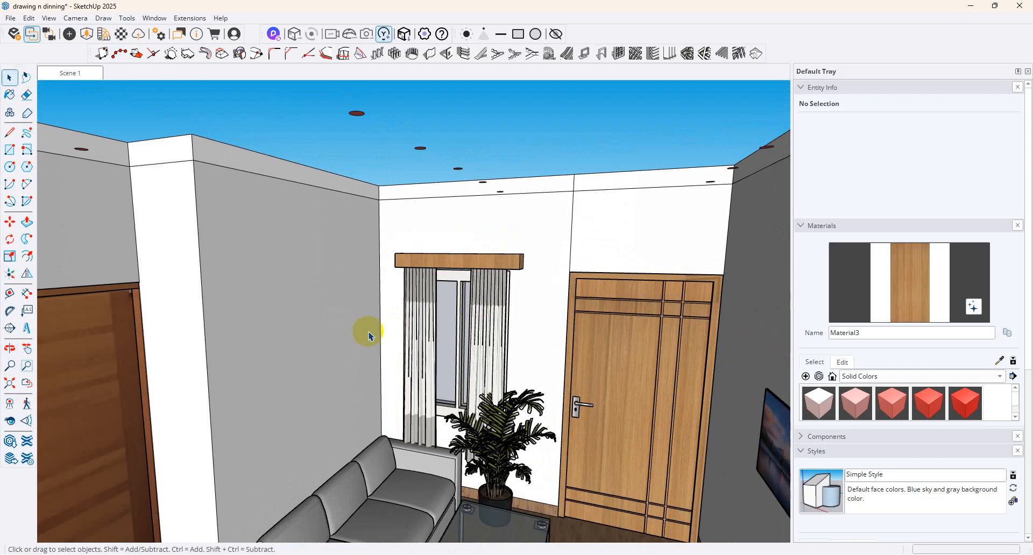
pyautogui.moveTo(364, 334); pyautogui.dragTo(423, 232, button='middle')
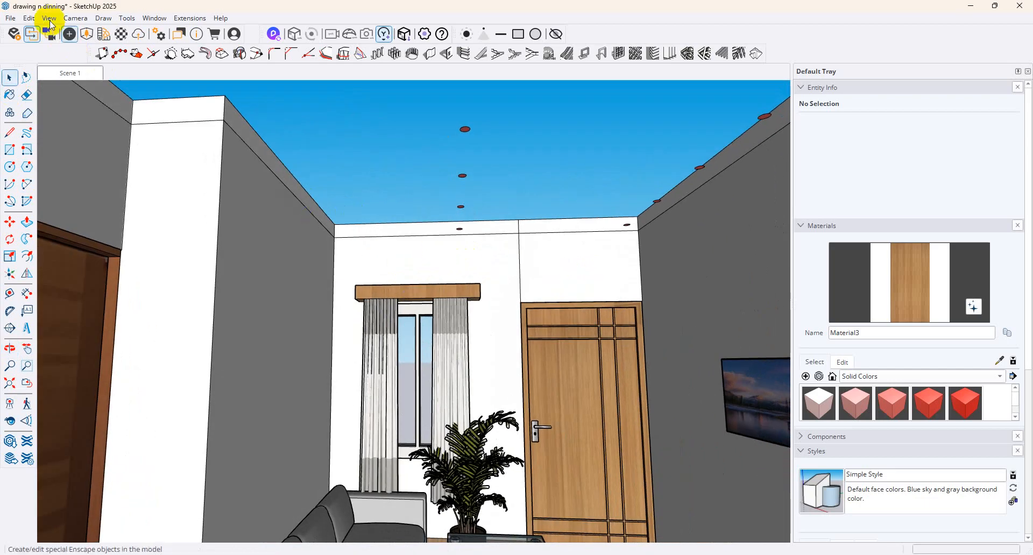
pyautogui.click(30, 18)
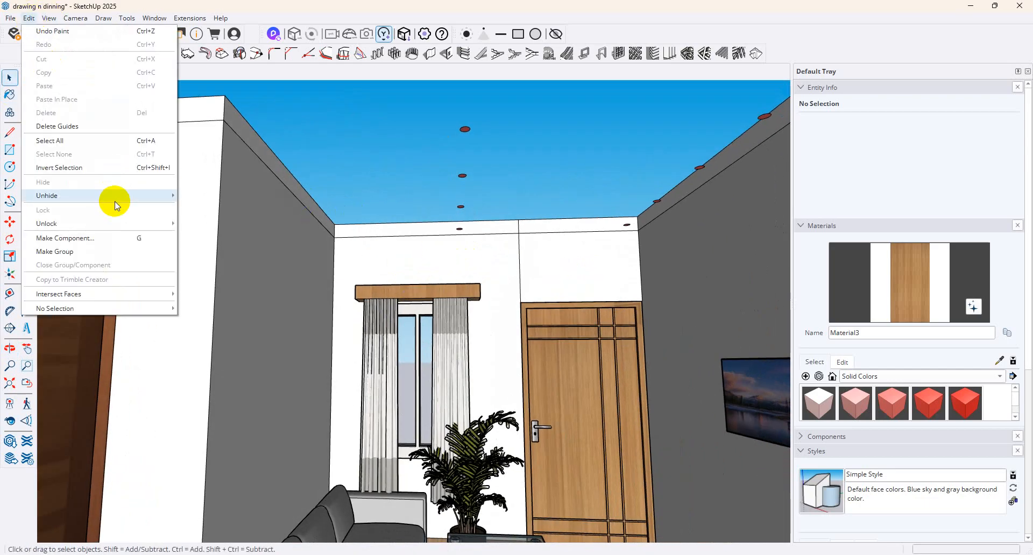
pyautogui.moveTo(114, 196)
pyautogui.click(204, 221)
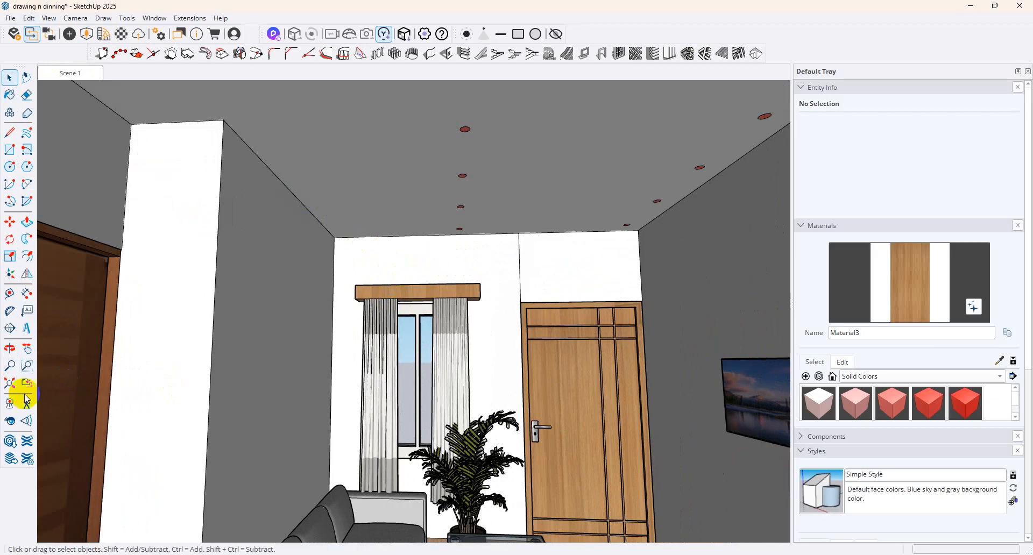
# Frame an interior view facing the curtained window, sofa and door with Look Around, and launch D5 Render
pyautogui.click(10, 421)
pyautogui.moveTo(339, 361); pyautogui.dragTo(358, 385)
pyautogui.scroll(-5, 376, 387)
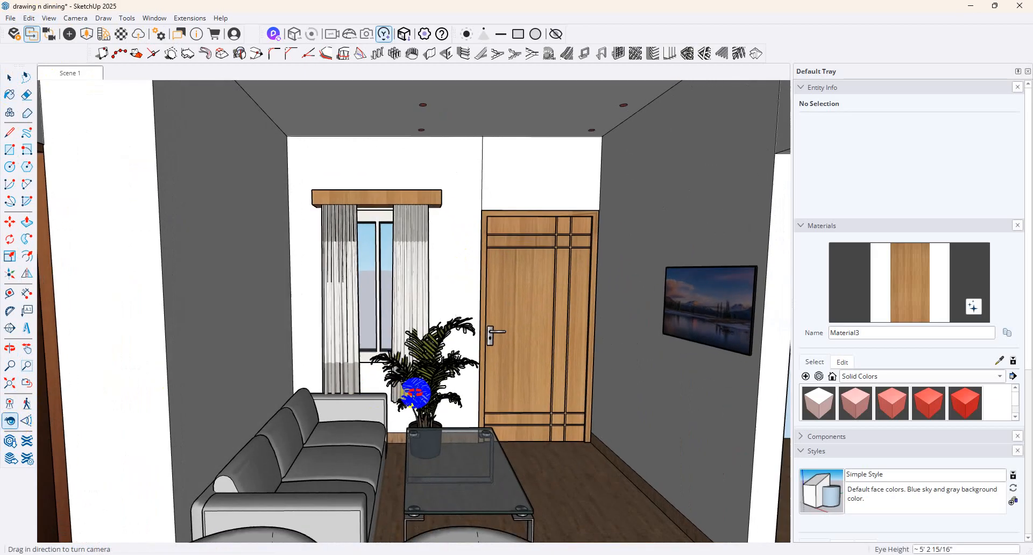
pyautogui.click(274, 39)
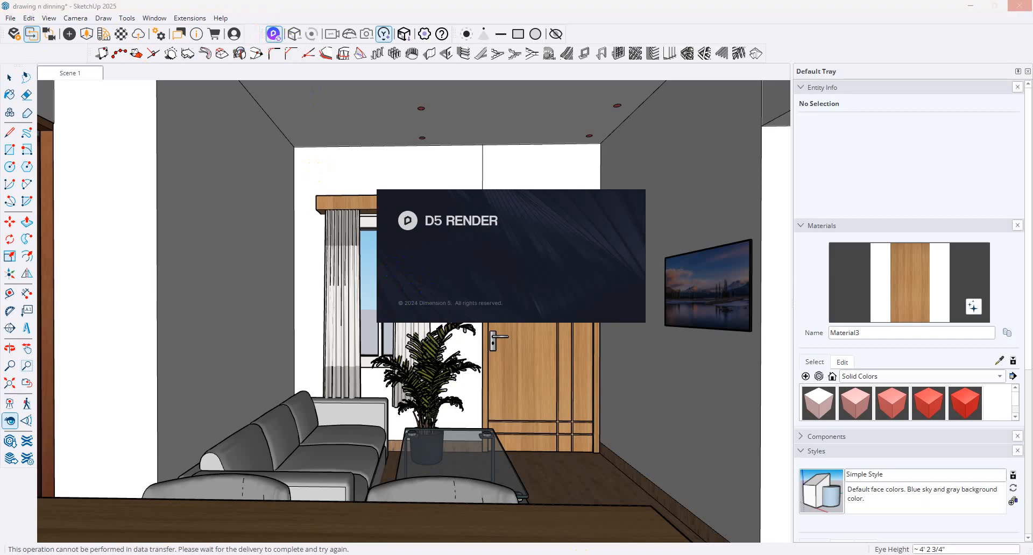
# Switch to the web browser and search Google for "d5 download"
pyautogui.hotkey('alt', 'Tab')
pyautogui.click(408, 240)
pyautogui.click(617, 35)
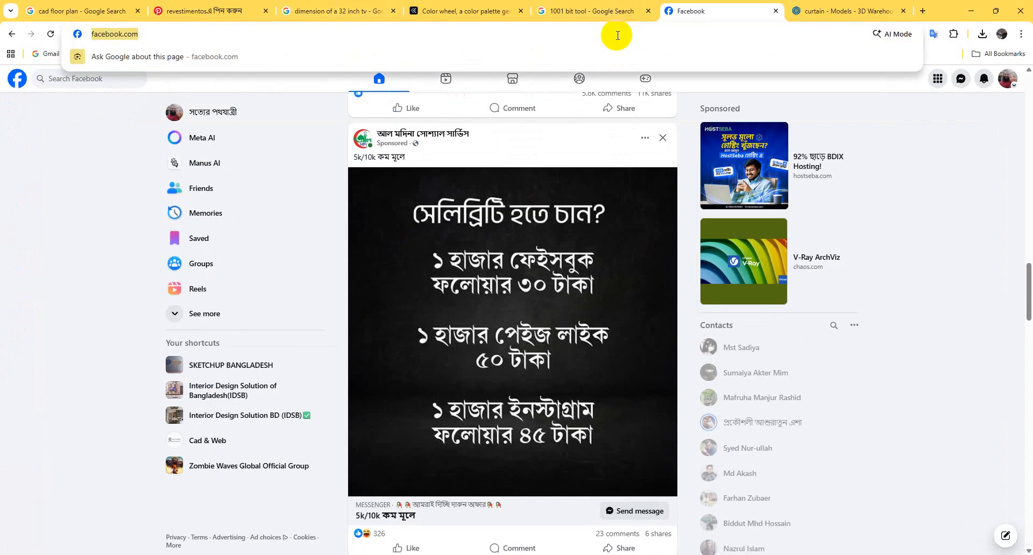
pyautogui.write('d5')
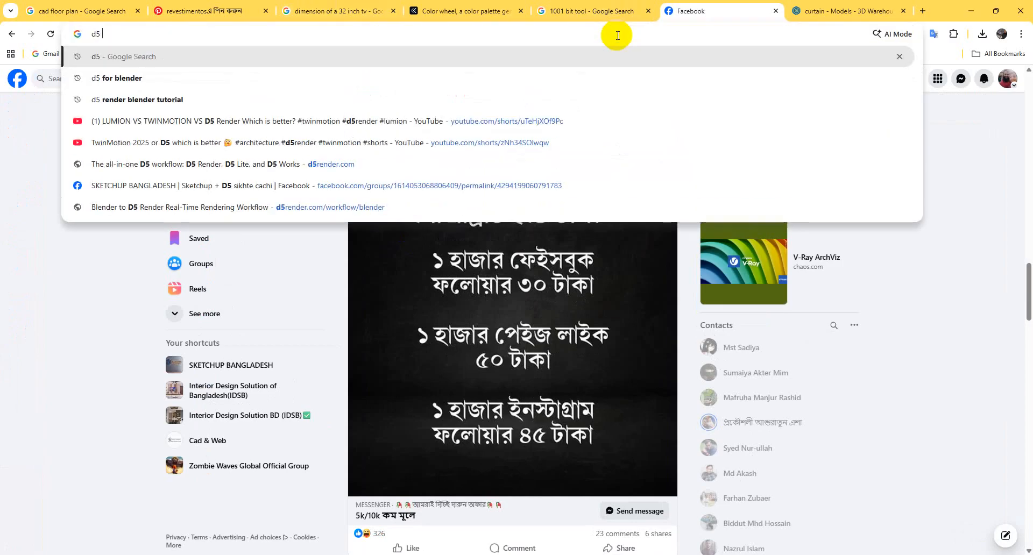
pyautogui.write(' d')
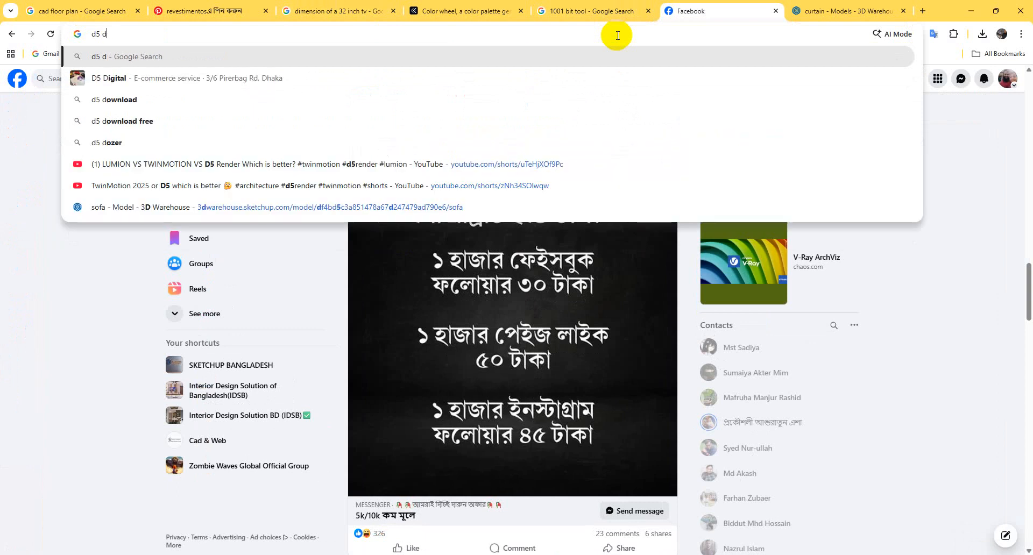
pyautogui.write('ow')
pyautogui.press('Return')
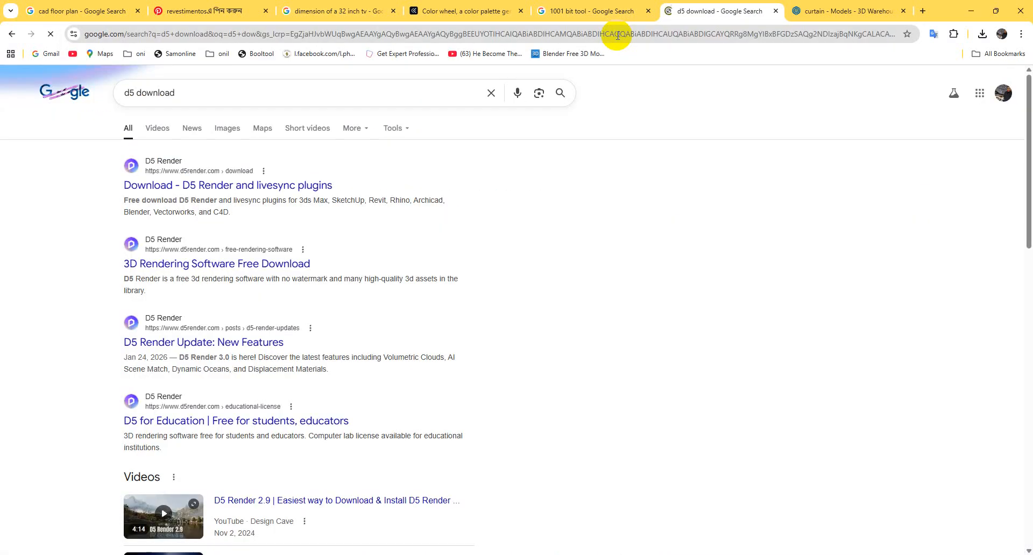
# Open D5 Render's download page, look over the D5 Launcher download section, and return to SketchUp
pyautogui.click(320, 186)
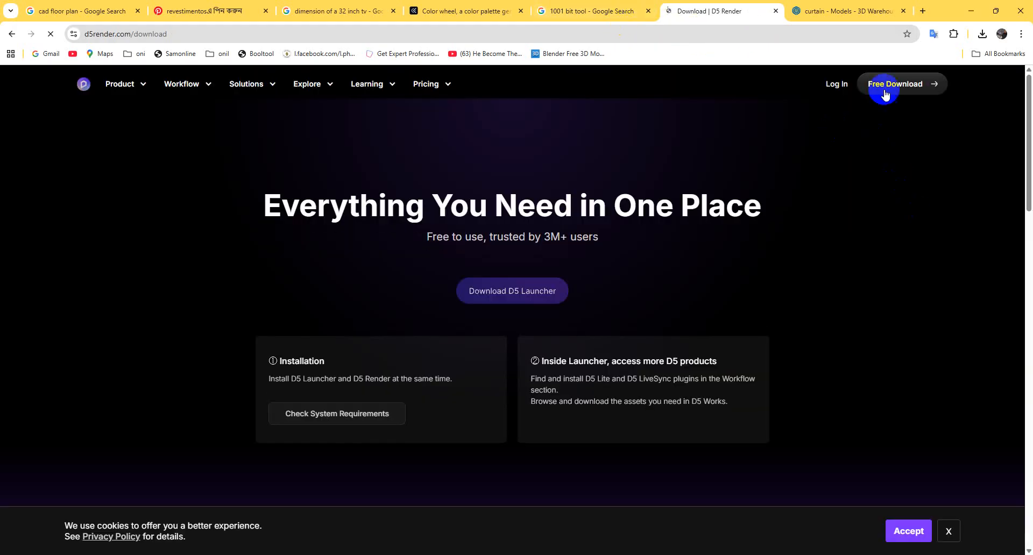
pyautogui.scroll(-2, 841, 202)
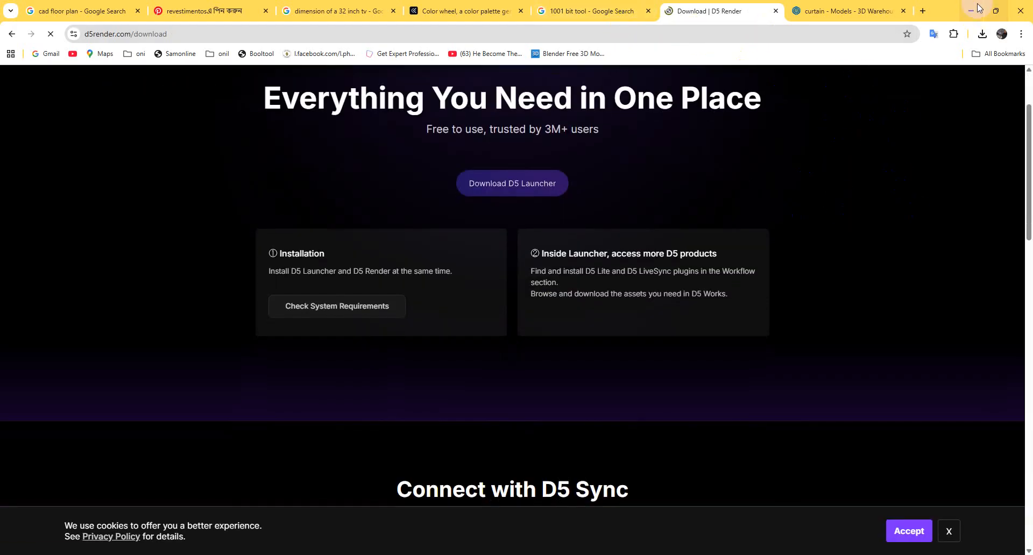
pyautogui.click(972, 11)
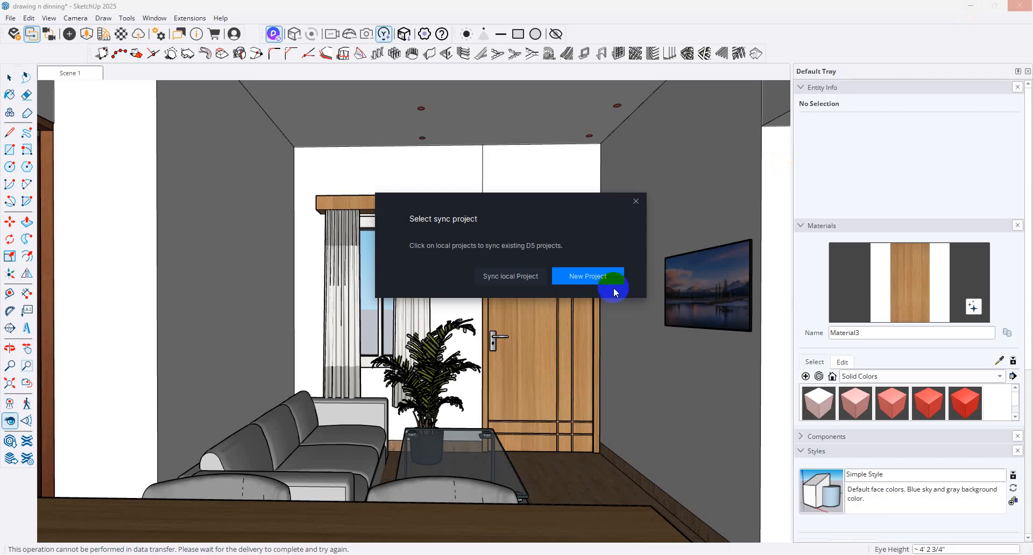
# Sync the SketchUp model into a new D5 Render project
pyautogui.click(605, 282)
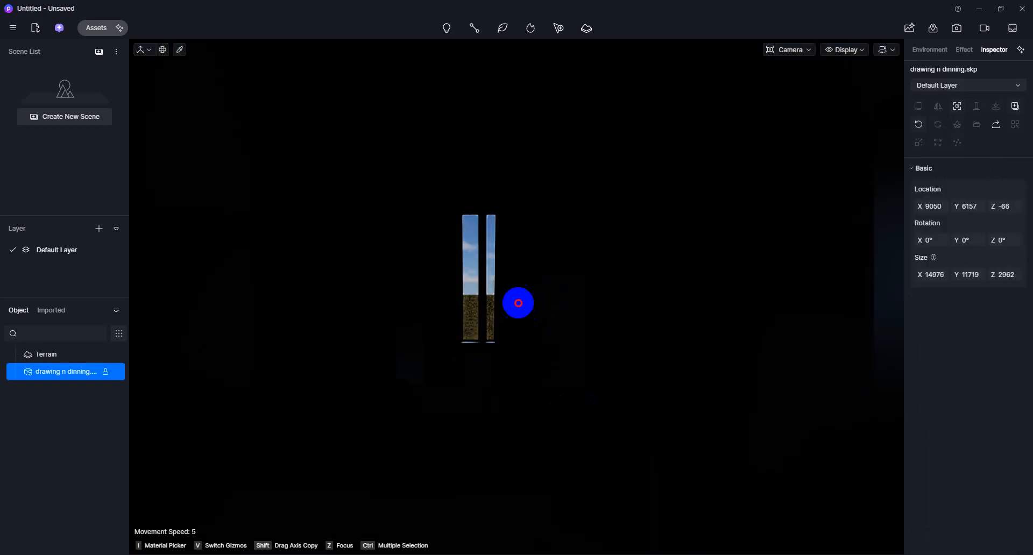
pyautogui.moveTo(528, 305); pyautogui.dragTo(514, 302, button='middle')
pyautogui.scroll(2, 515, 302)
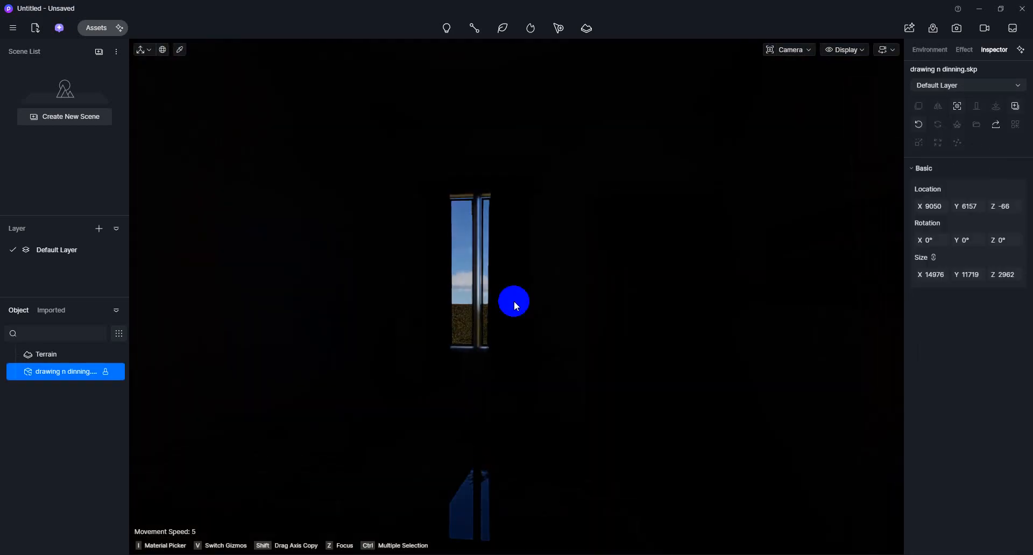
pyautogui.scroll(-1, 514, 303)
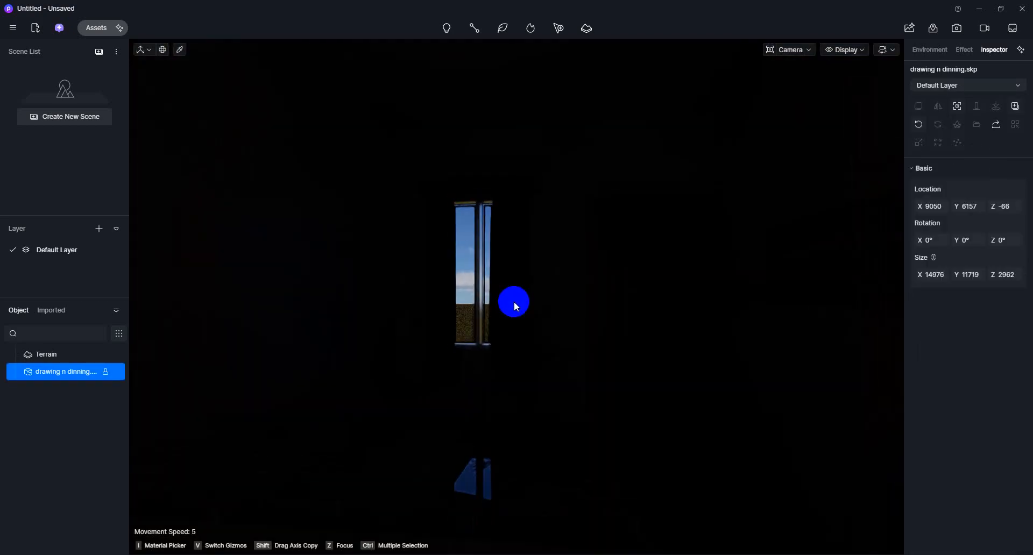
# Set the Geo Sky sun to 02:18 PM in the environment settings and look through the weather options
pyautogui.click(920, 49)
pyautogui.moveTo(1018, 171); pyautogui.dragTo(996, 129)
pyautogui.click(970, 340)
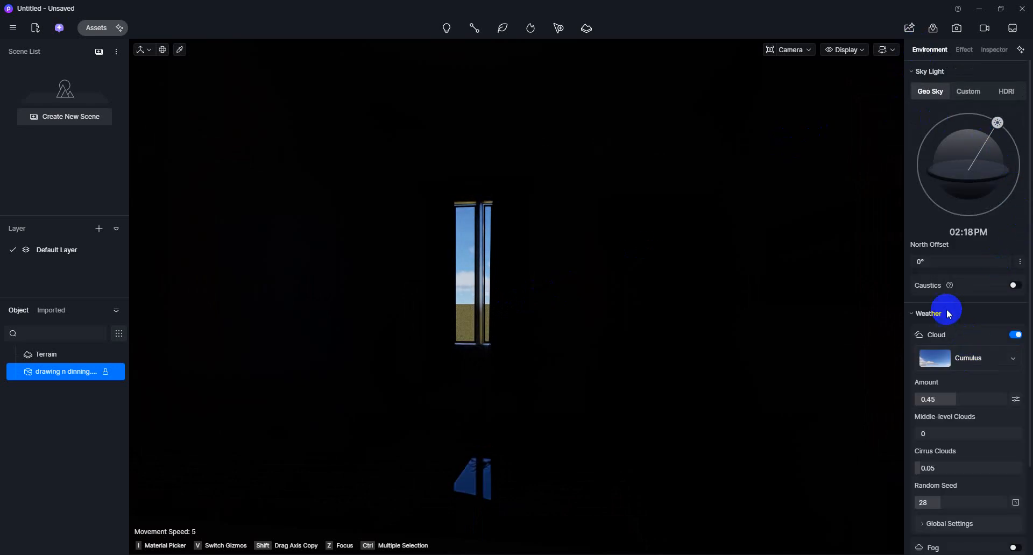
pyautogui.scroll(-2, 951, 285)
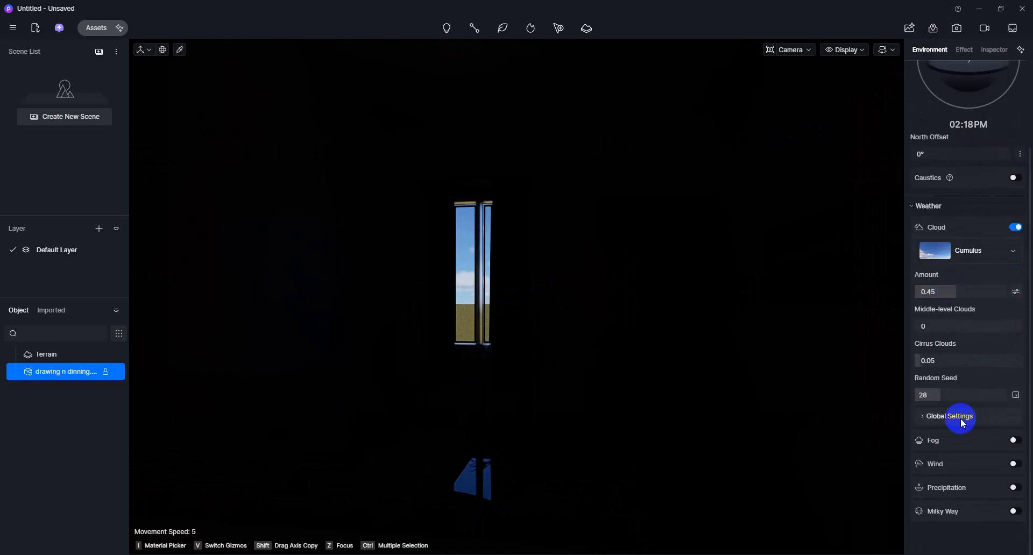
pyautogui.scroll(2, 962, 423)
pyautogui.scroll(1, 934, 140)
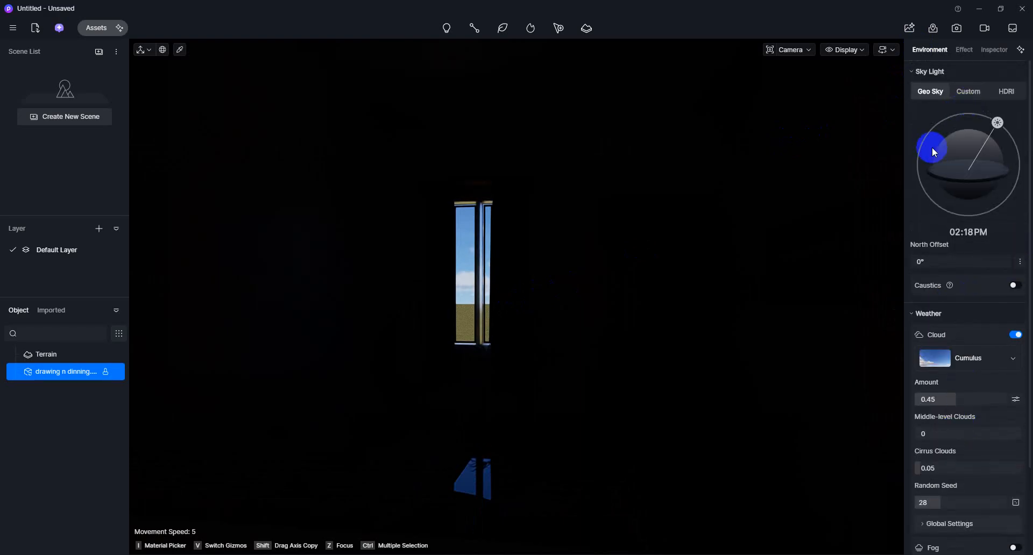
# Set the post-processing Bloom to 0.54 and Exposure Compensation to 1.5
pyautogui.click(963, 53)
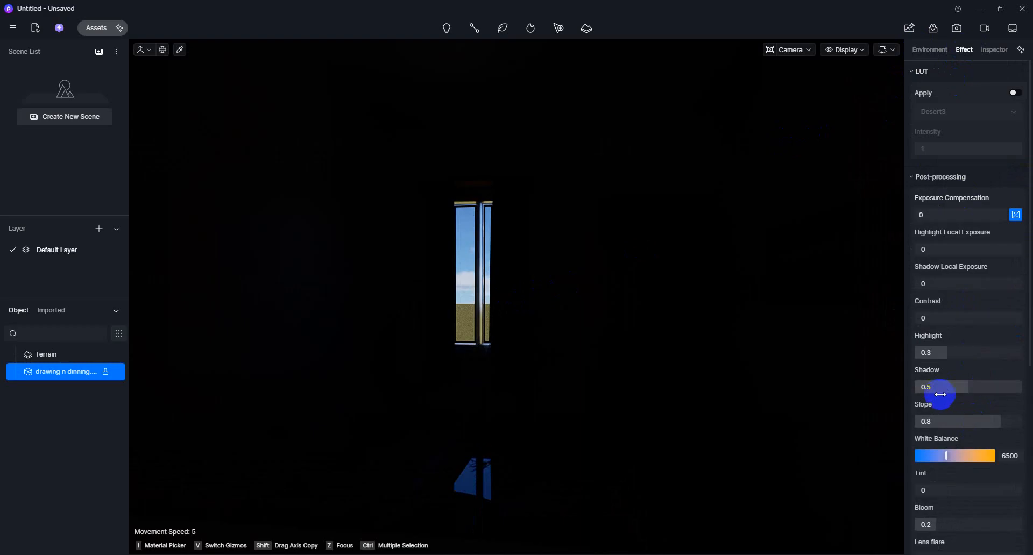
pyautogui.scroll(-1, 940, 396)
pyautogui.moveTo(938, 460); pyautogui.dragTo(973, 459)
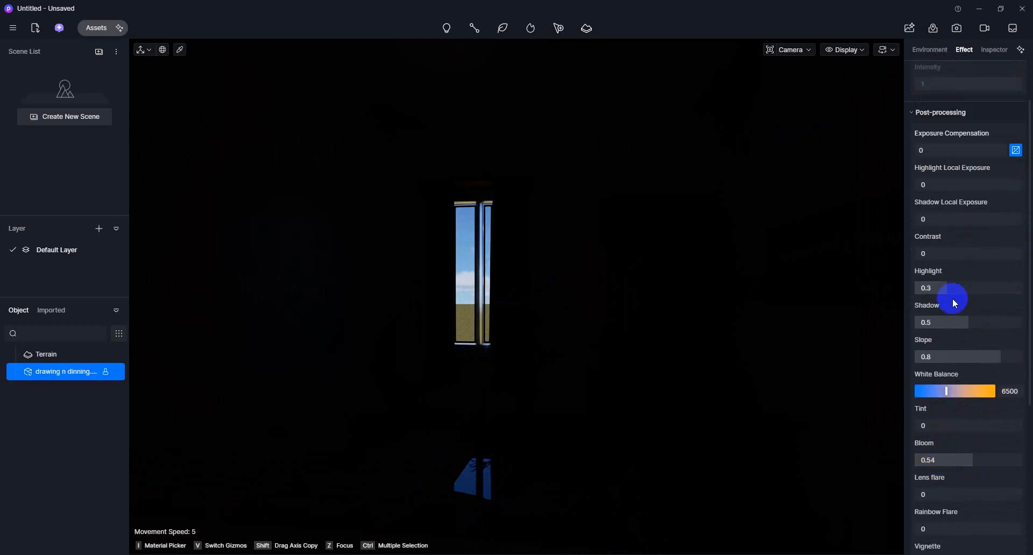
pyautogui.scroll(1, 947, 323)
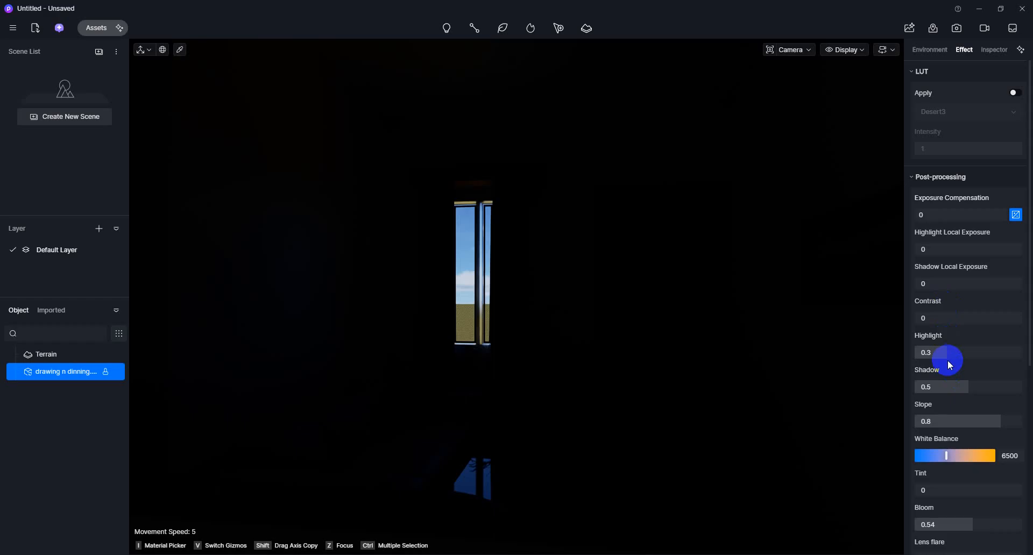
pyautogui.moveTo(946, 213); pyautogui.dragTo(989, 214)
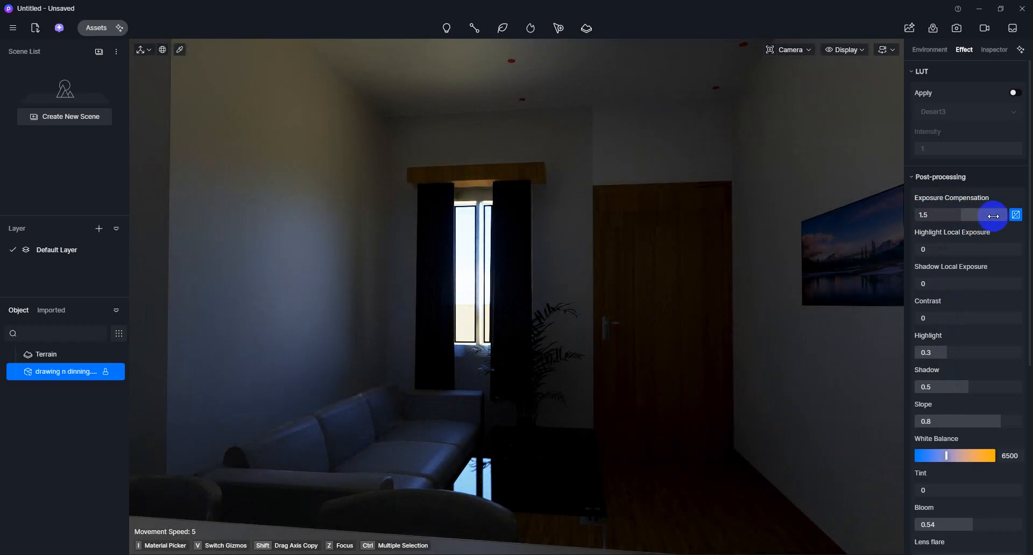
# Reframe the interior view from behind the dining table to take in the sofa, curtained window, door and wall TV
pyautogui.click(485, 283)
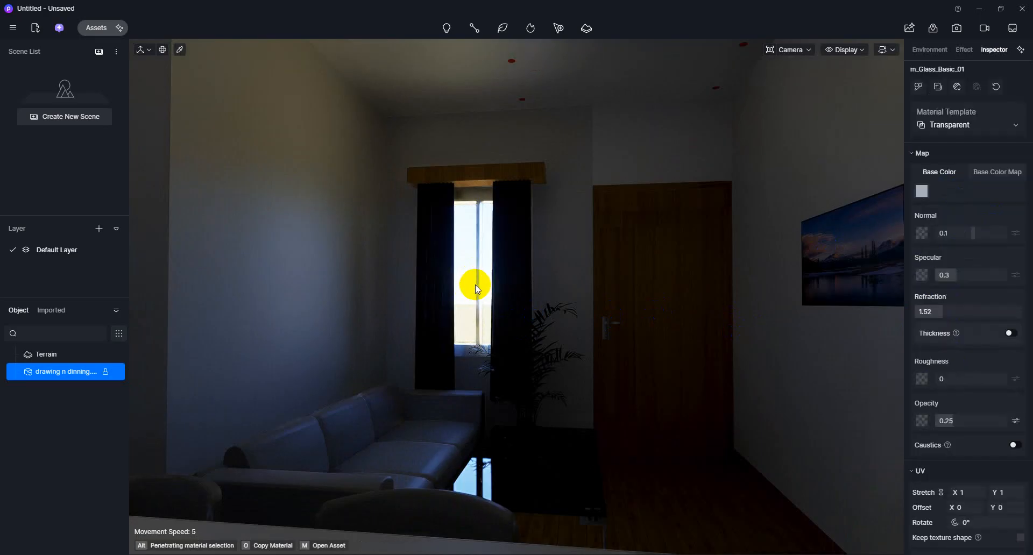
pyautogui.press('Escape')
pyautogui.moveTo(511, 389); pyautogui.dragTo(508, 373, button='middle')
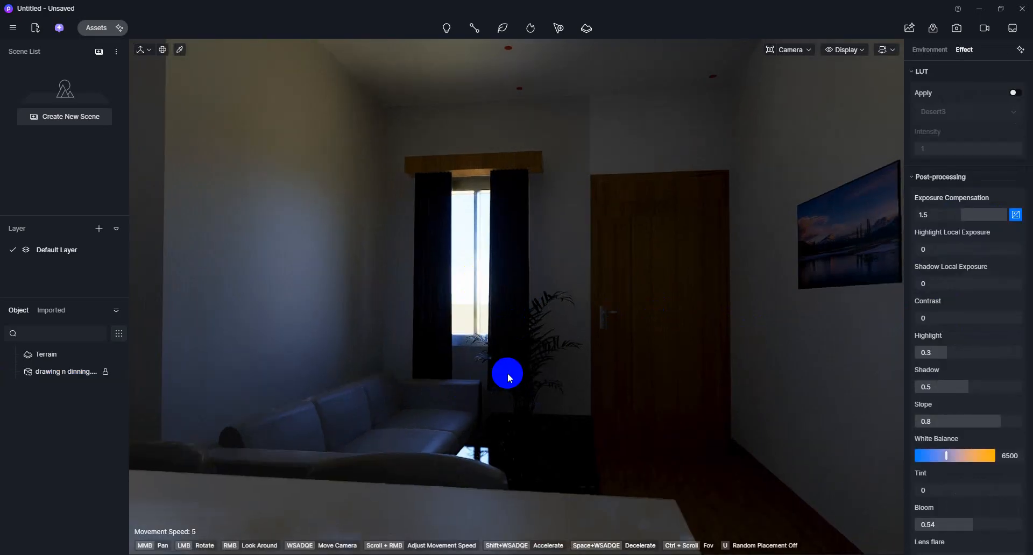
pyautogui.scroll(-3, 508, 373)
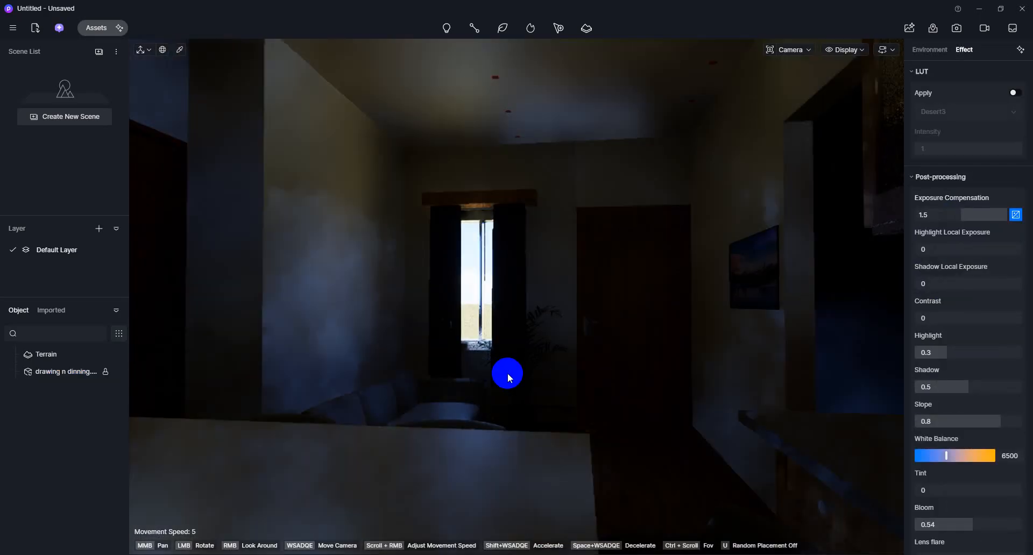
pyautogui.moveTo(508, 373); pyautogui.dragTo(635, 358)
pyautogui.moveTo(608, 362); pyautogui.dragTo(563, 363, button='middle')
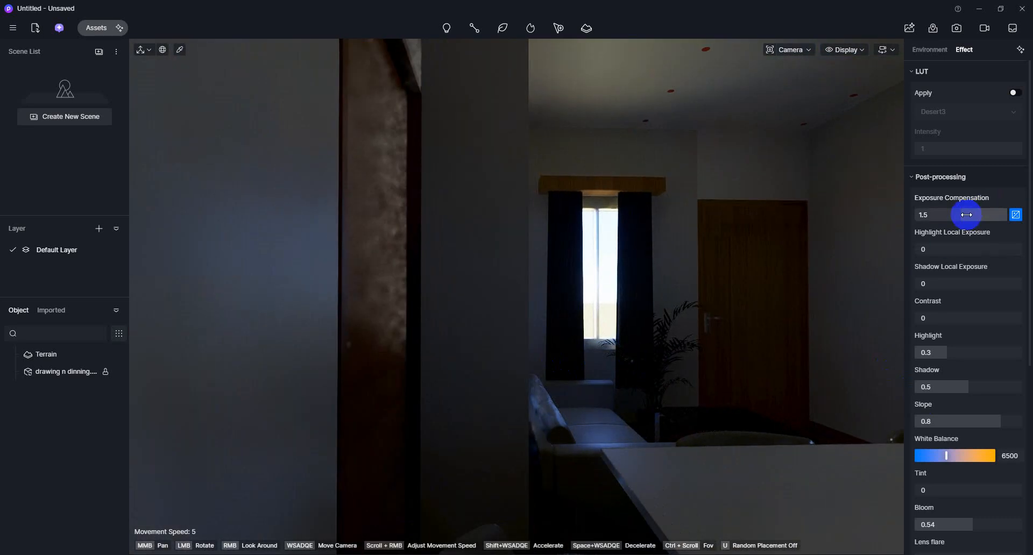
pyautogui.moveTo(844, 263)
pyautogui.mouseDown()
pyautogui.moveTo(353, 272)
pyautogui.moveTo(360, 291)
pyautogui.mouseUp()
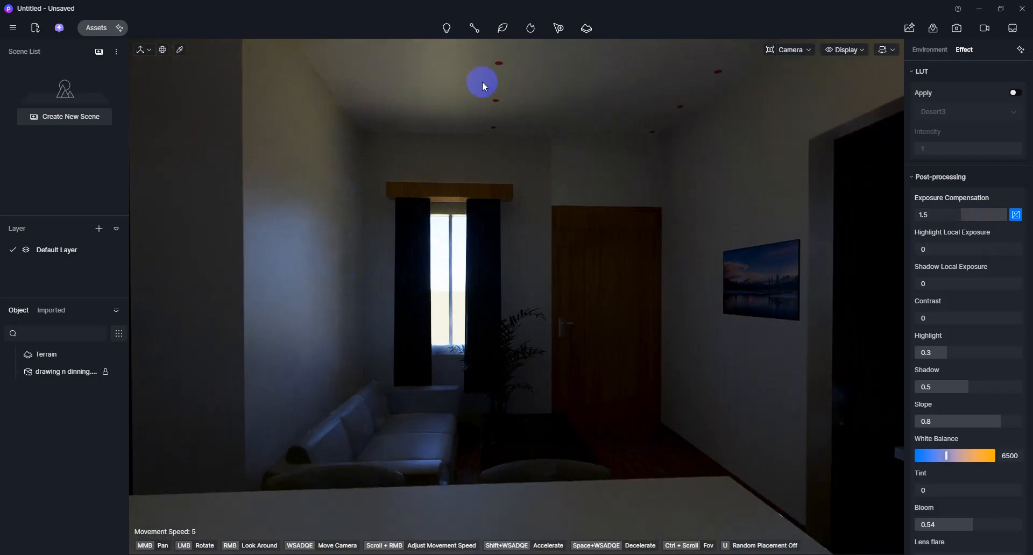
# Make the ceiling spotlights' pink material emissive
pyautogui.click(498, 63)
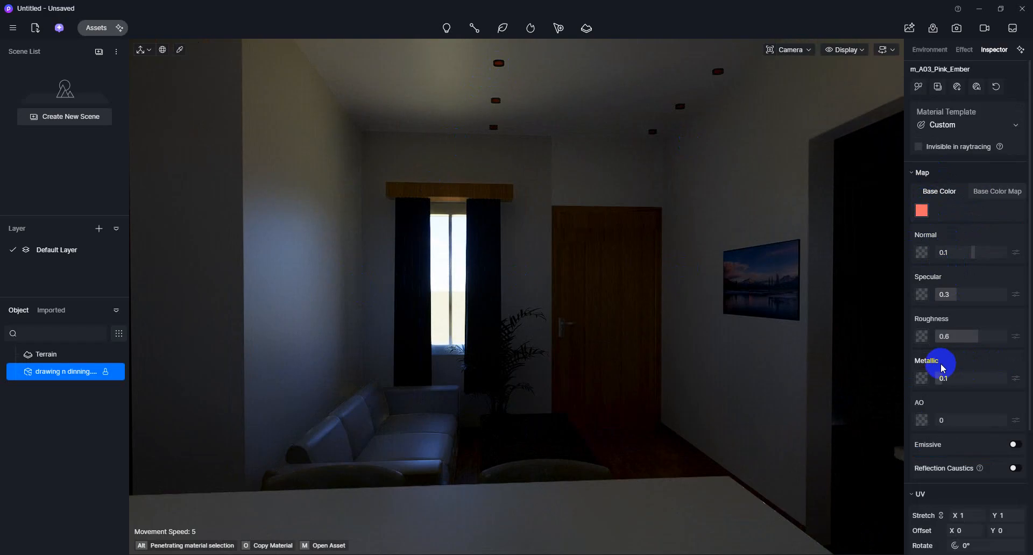
pyautogui.scroll(-1, 942, 390)
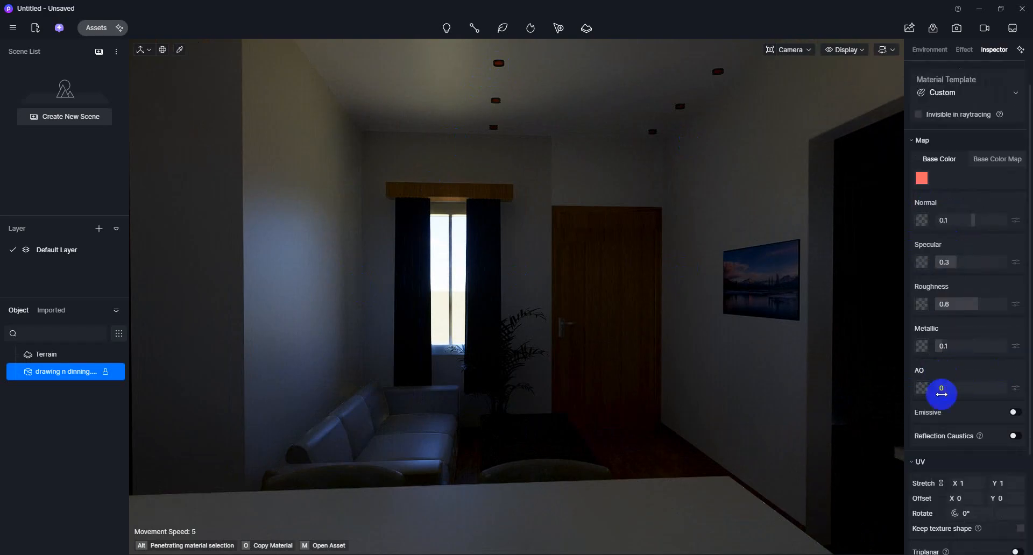
pyautogui.click(499, 63)
pyautogui.click(498, 63)
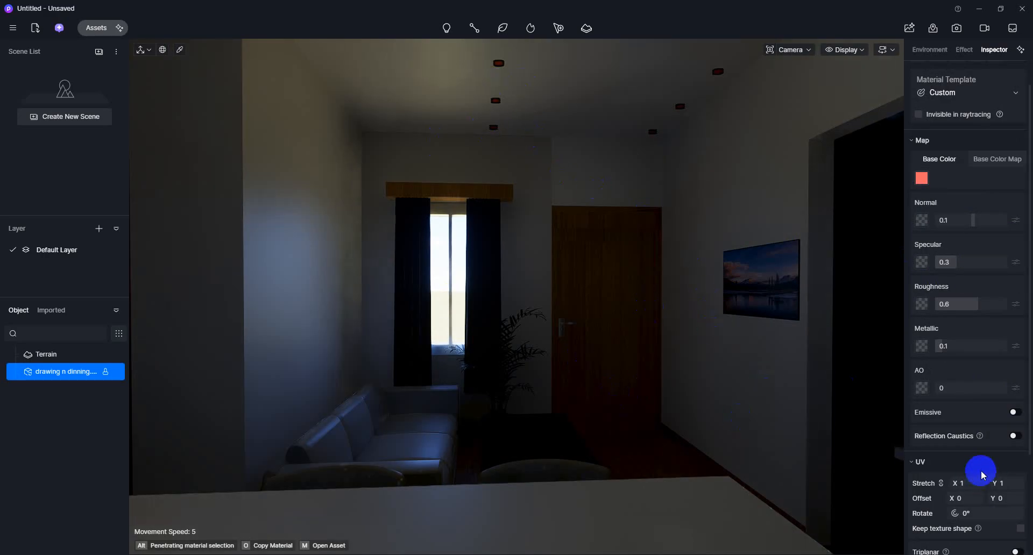
pyautogui.click(1015, 412)
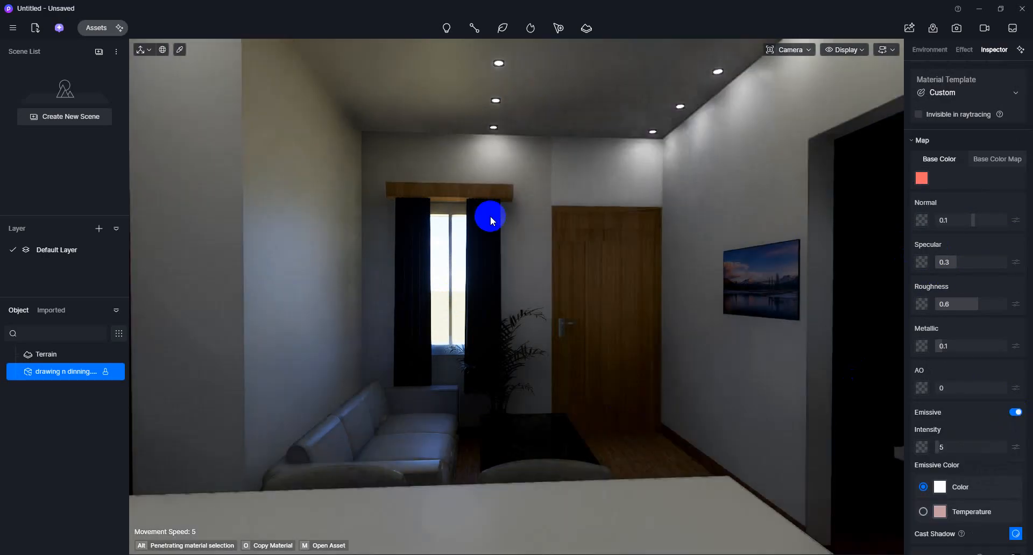
pyautogui.click(452, 221)
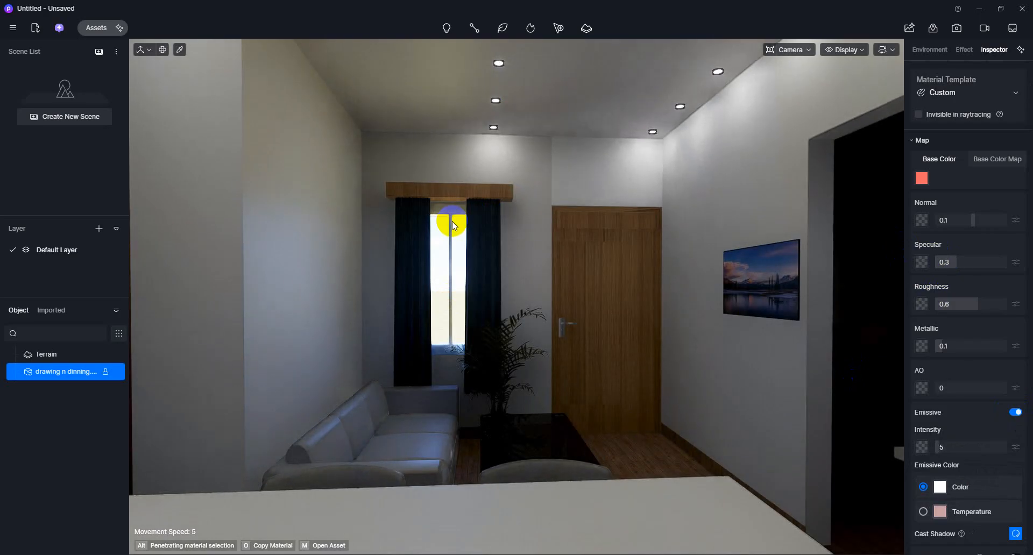
# Make the wall TV's screen material emissive and set its intensity to 0.5
pyautogui.click(776, 291)
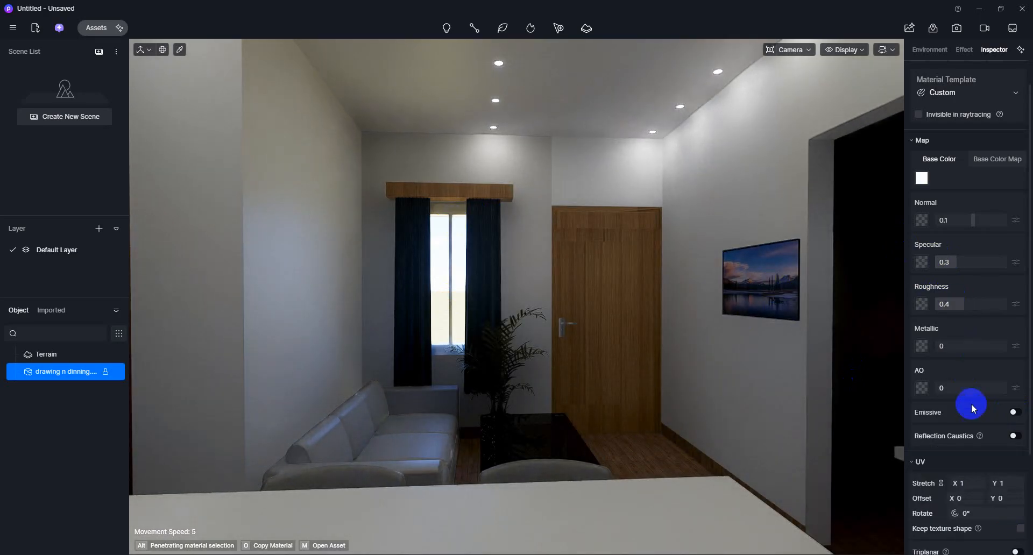
pyautogui.click(1016, 413)
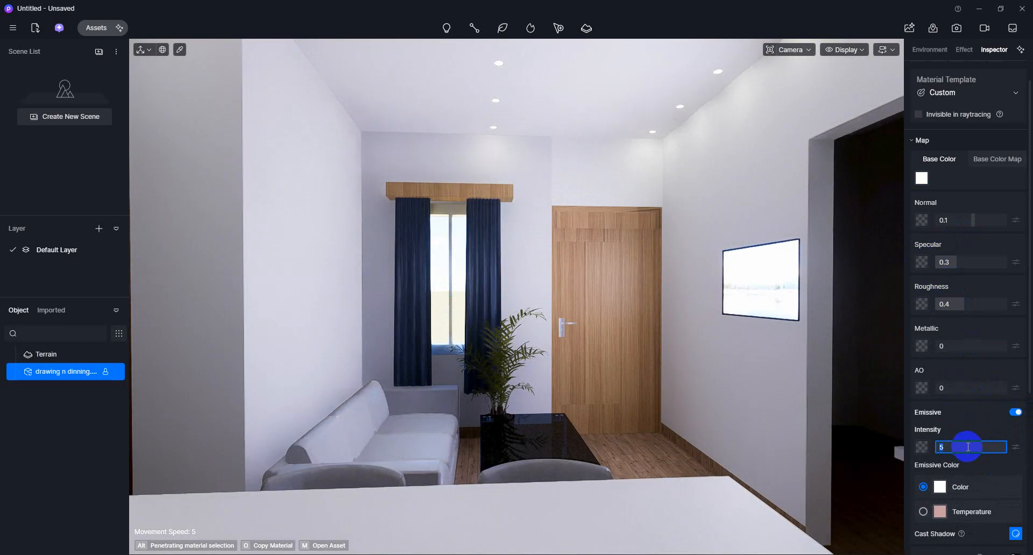
pyautogui.write('5')
pyautogui.press('Return')
pyautogui.click(755, 300)
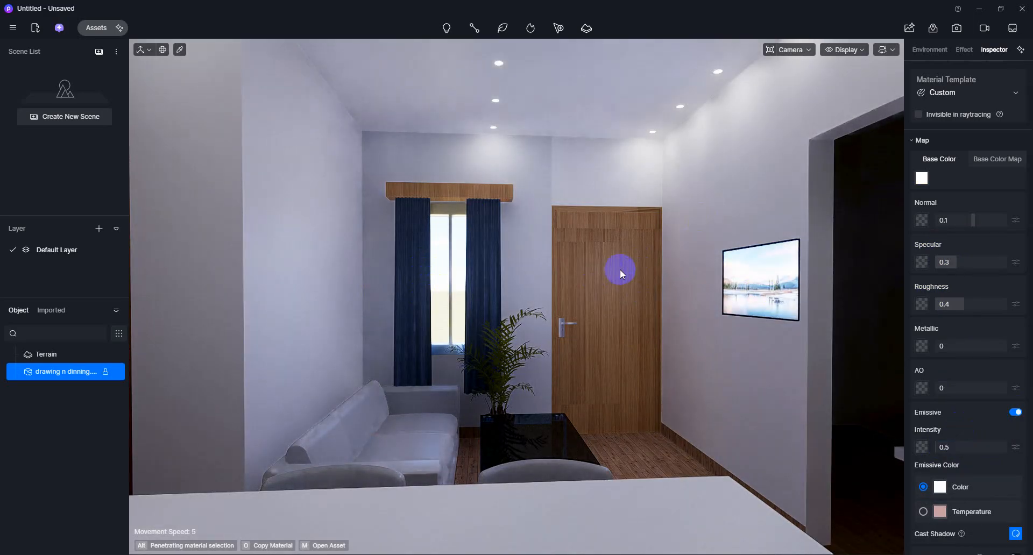
# Set the sofa material's Specular to 0.08, and the floor material's Normal to 0.35 and Specular to 0.43
pyautogui.click(377, 418)
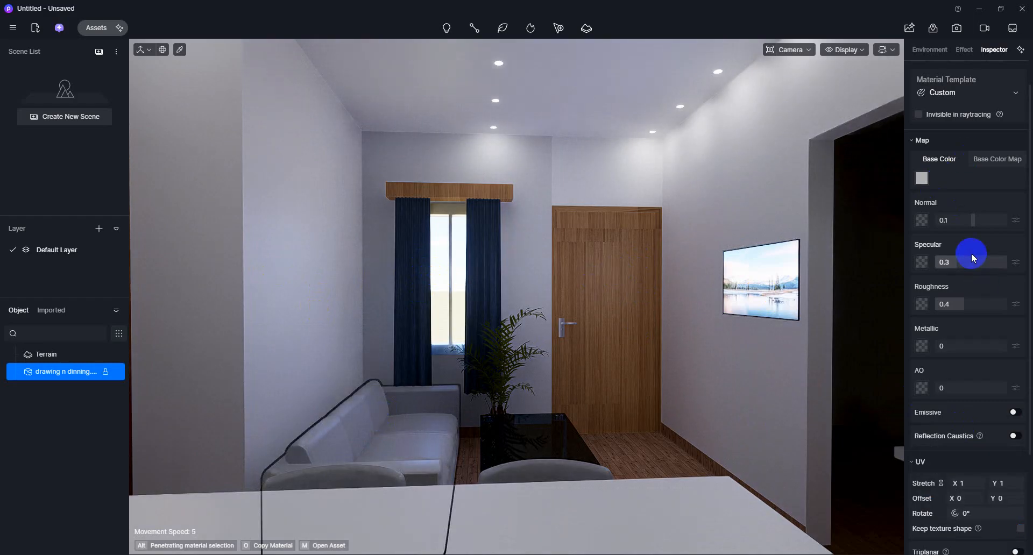
pyautogui.click(943, 261)
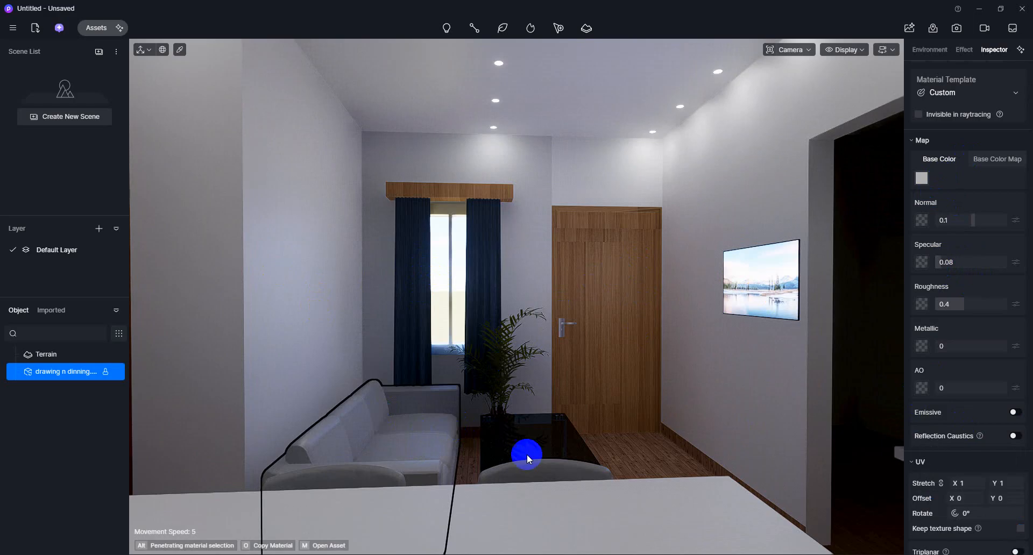
pyautogui.click(671, 461)
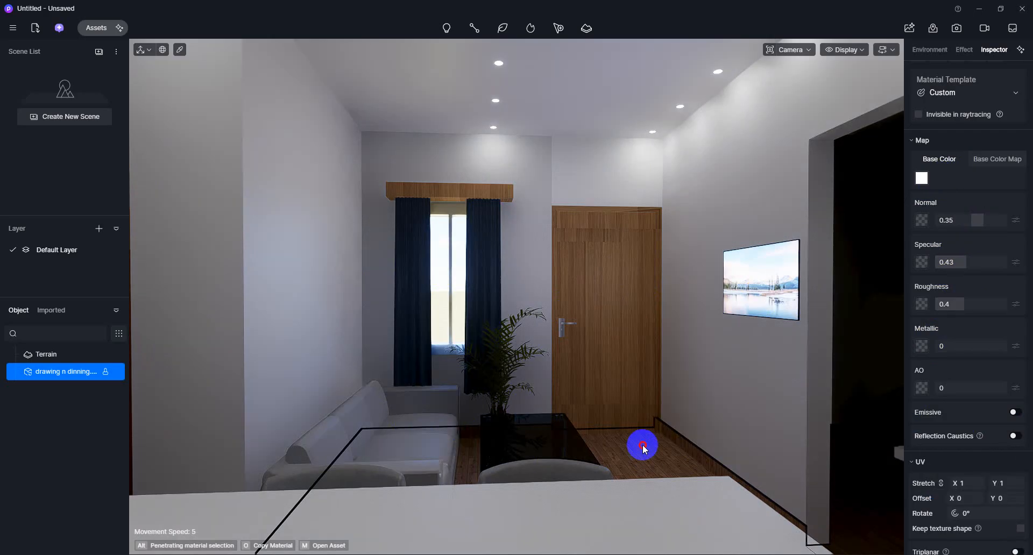
pyautogui.press('Escape')
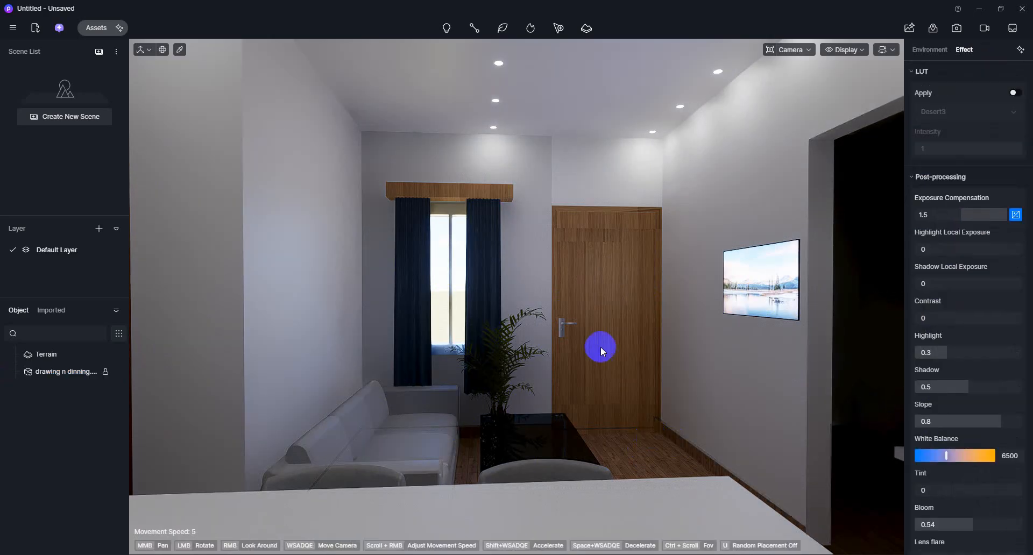
pyautogui.click(576, 172)
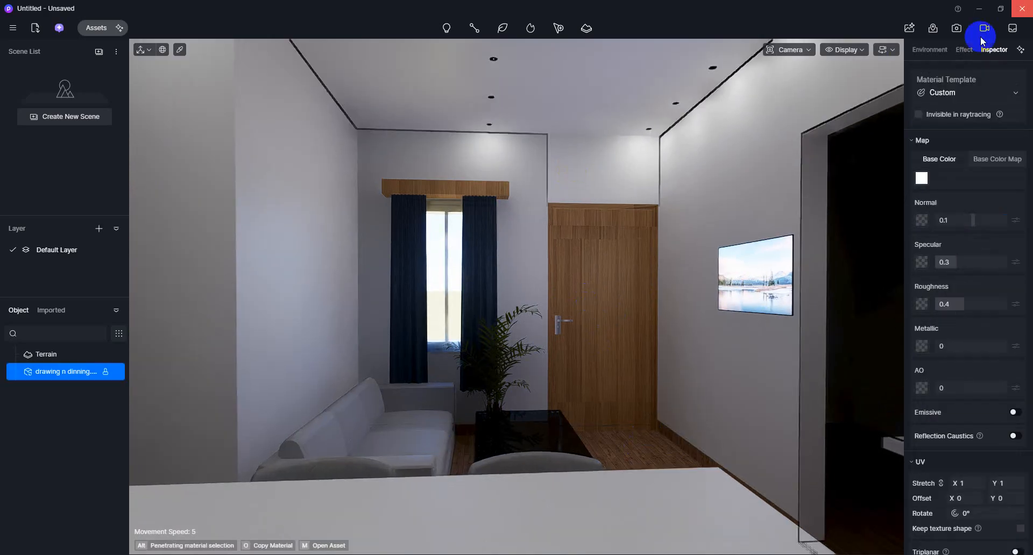
# Switch to SketchUp, sample the side wall's material, and return to D5 Render to inspect the door and wall materials
pyautogui.click(978, 8)
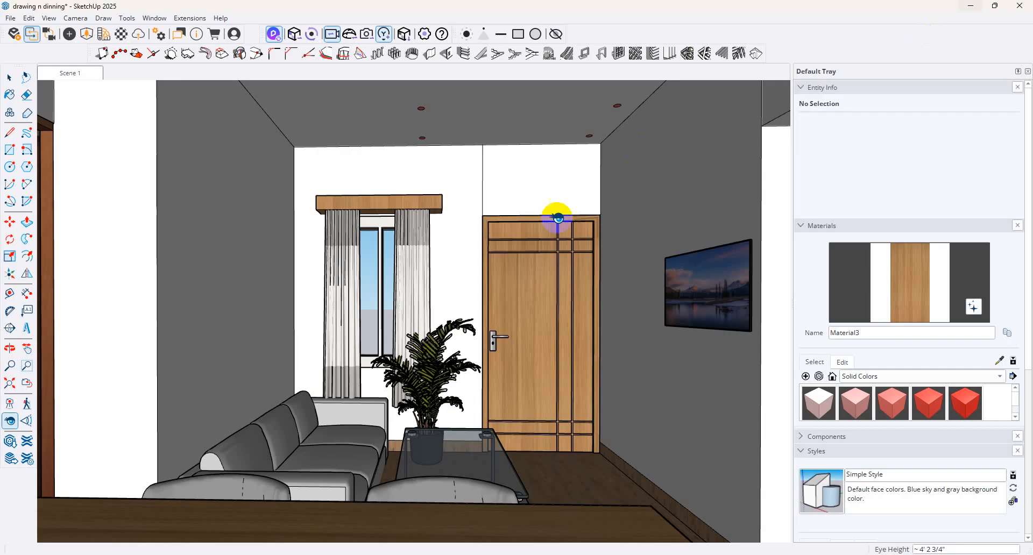
pyautogui.click(999, 361)
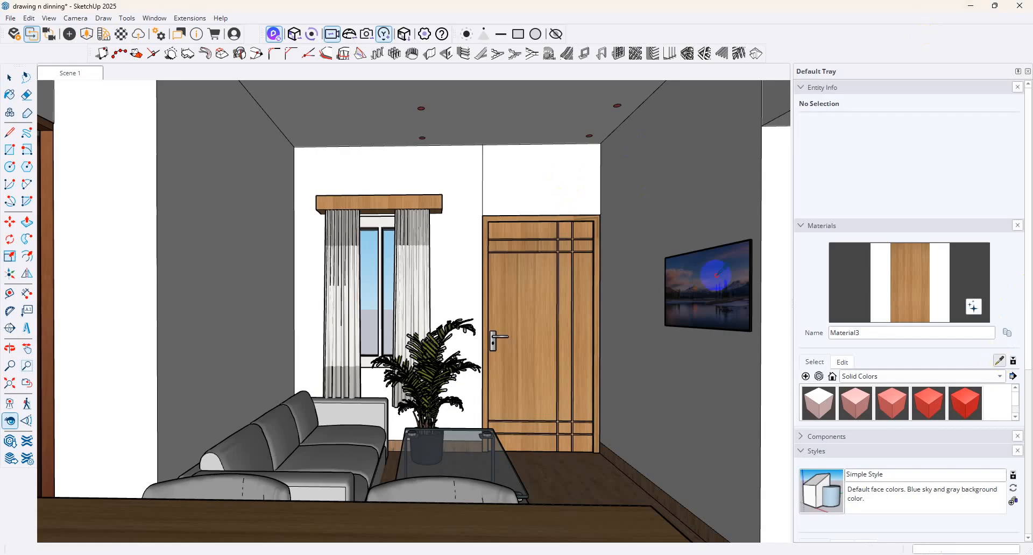
pyautogui.click(642, 229)
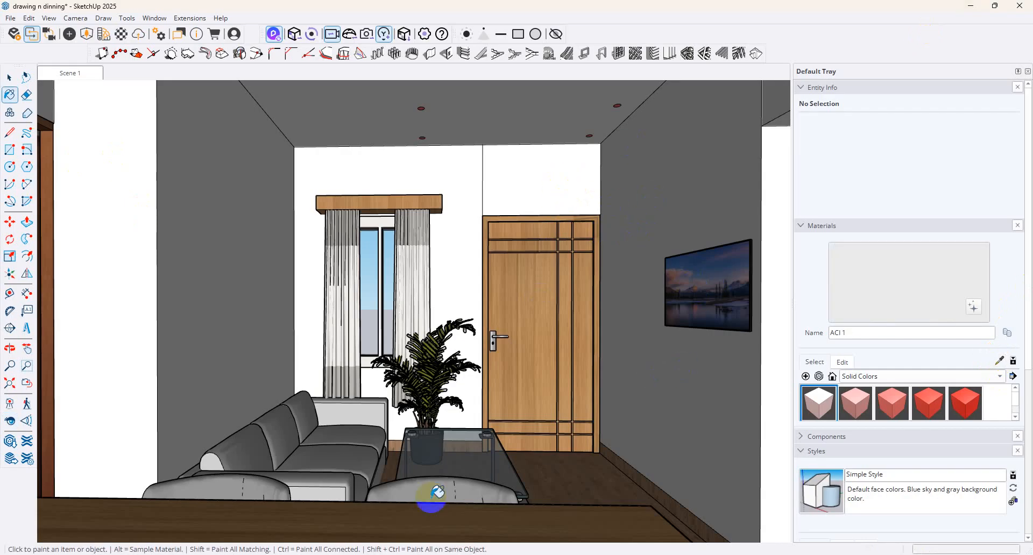
pyautogui.click(662, 508)
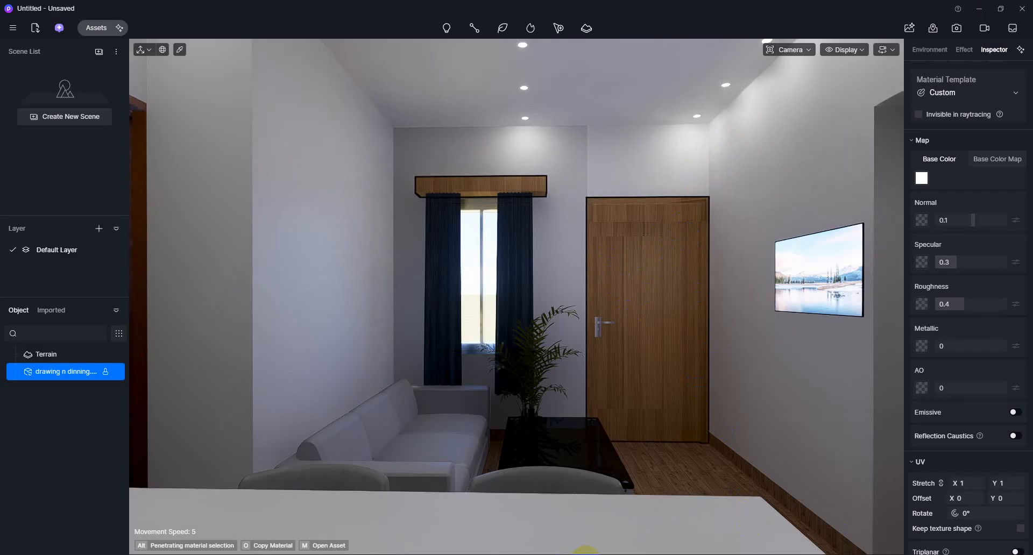
pyautogui.click(655, 343)
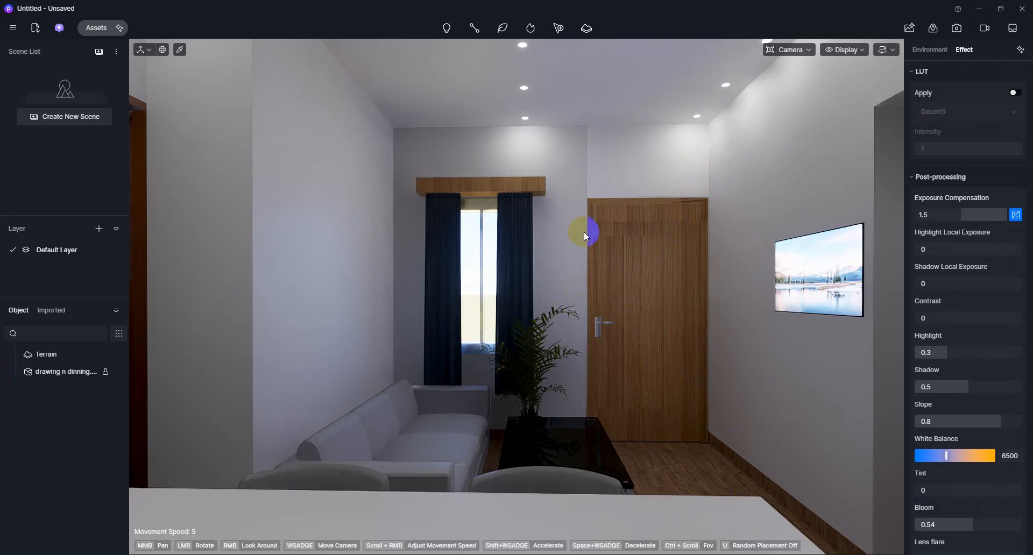
pyautogui.click(602, 160)
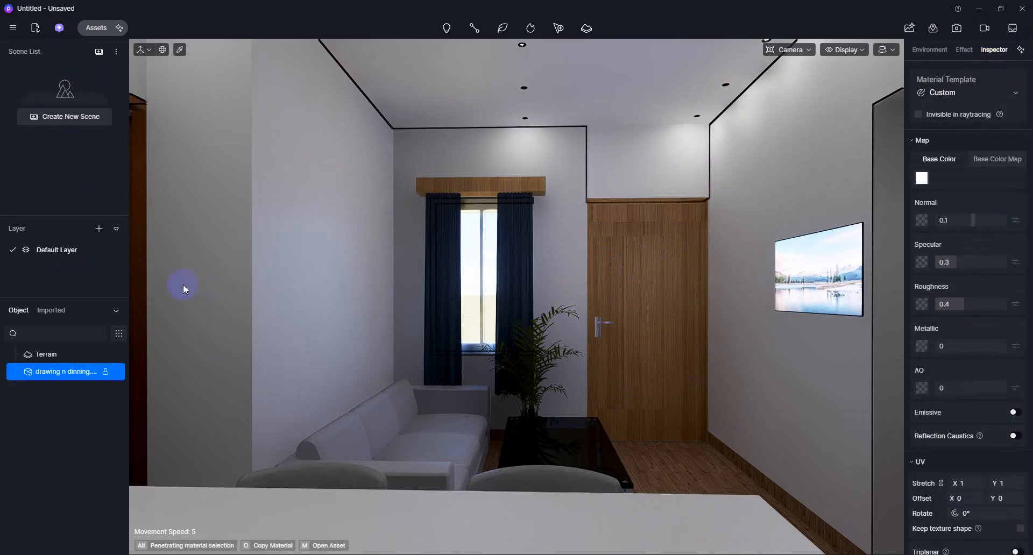
# Create a new scene from the current interior view
pyautogui.click(117, 52)
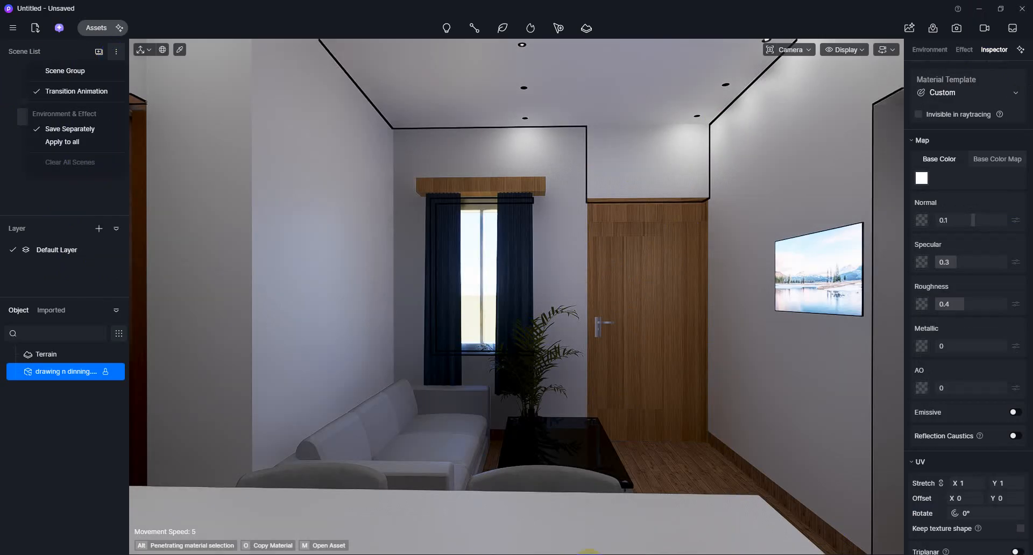
pyautogui.click(73, 106)
pyautogui.click(66, 121)
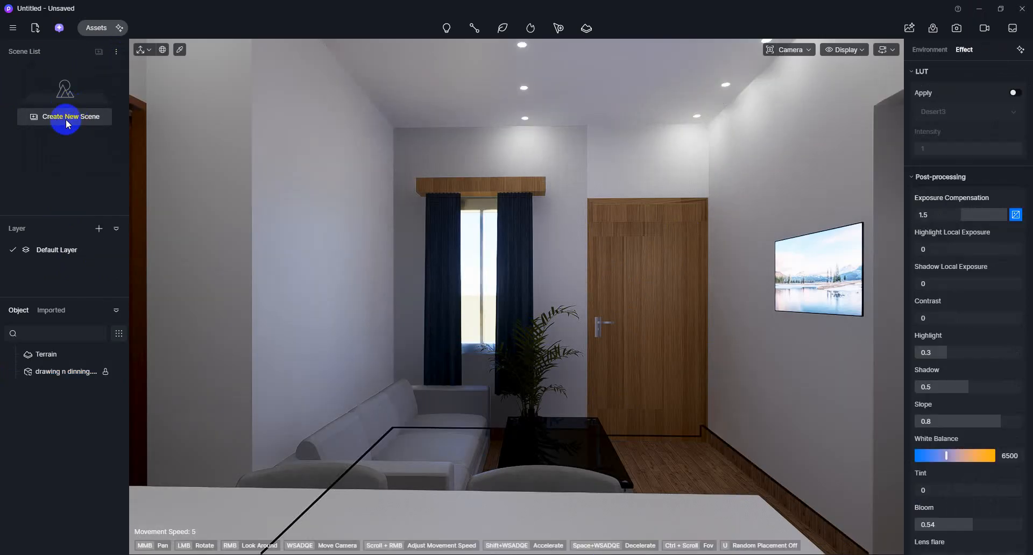
pyautogui.click(15, 90)
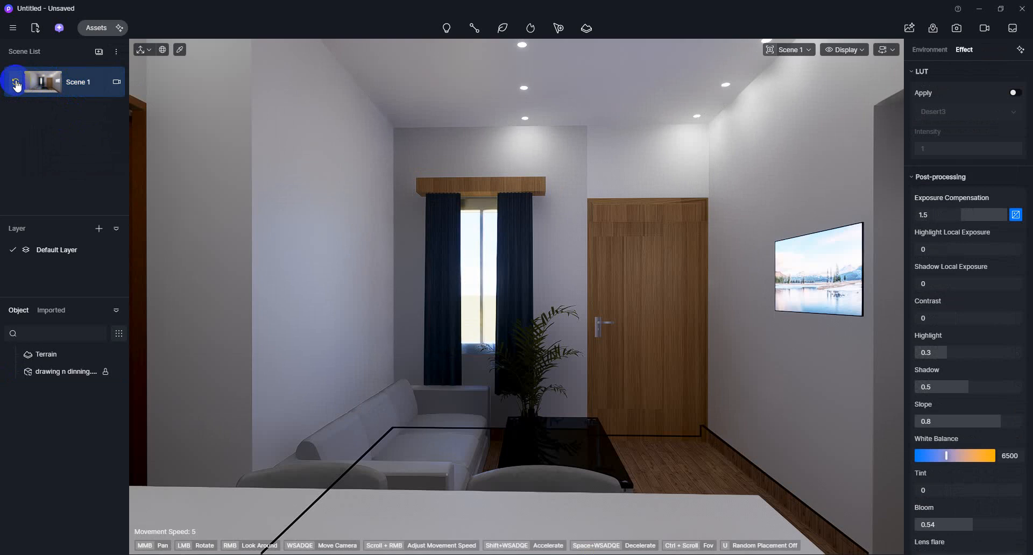
# Close the D5 Render project without saving its changes
pyautogui.click(645, 171)
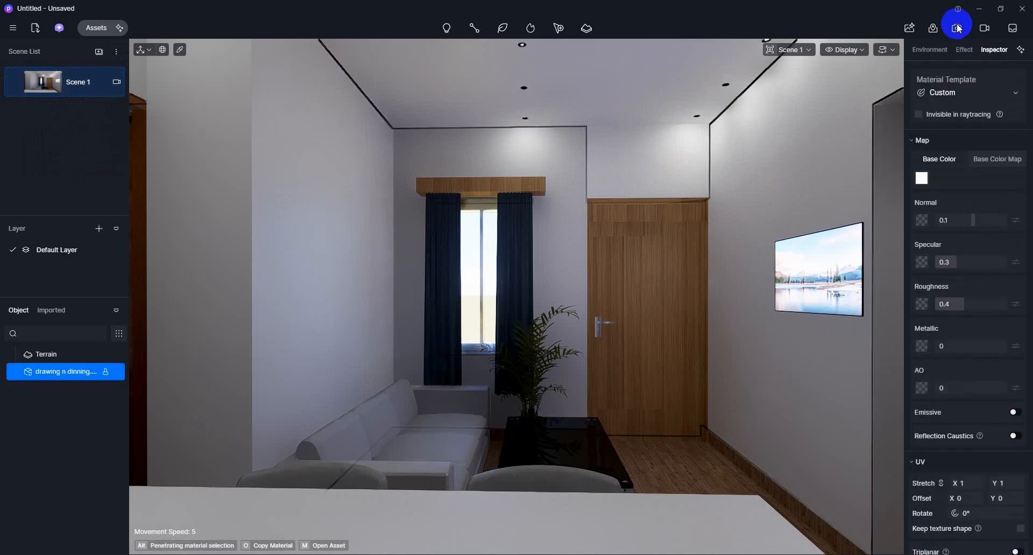
pyautogui.click(1019, 15)
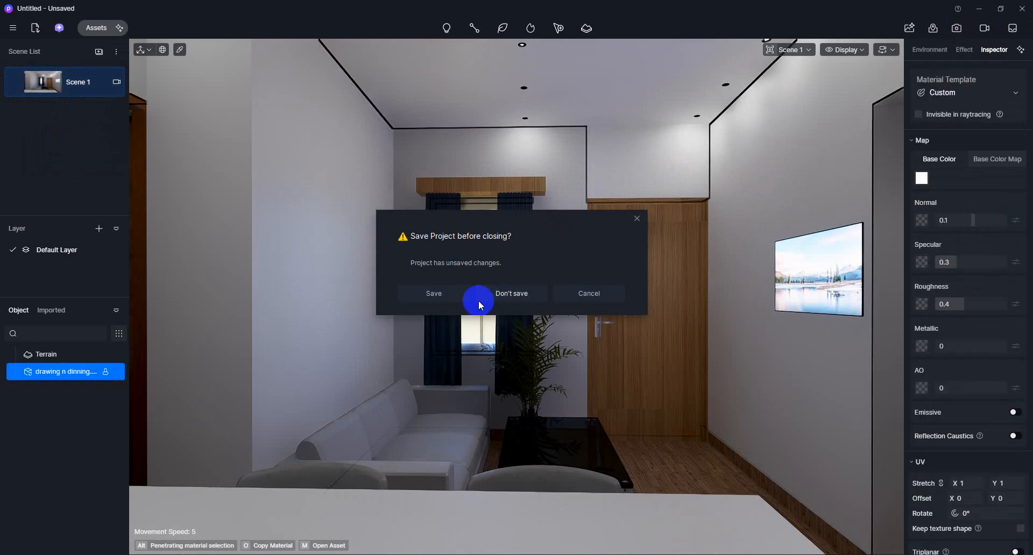
pyautogui.click(480, 299)
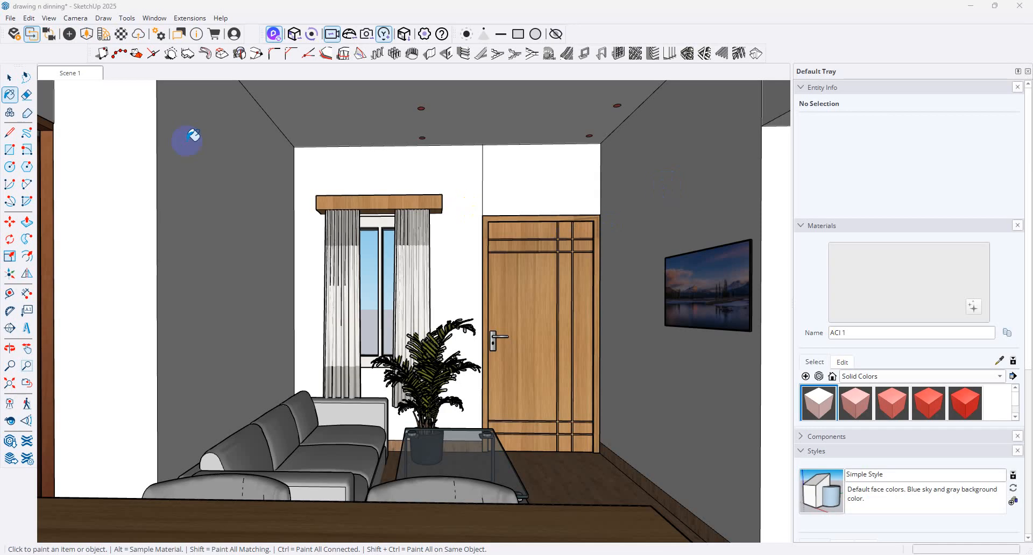
# Relaunch D5 Render from SketchUp with the drawing n dinning model synced
pyautogui.click(274, 36)
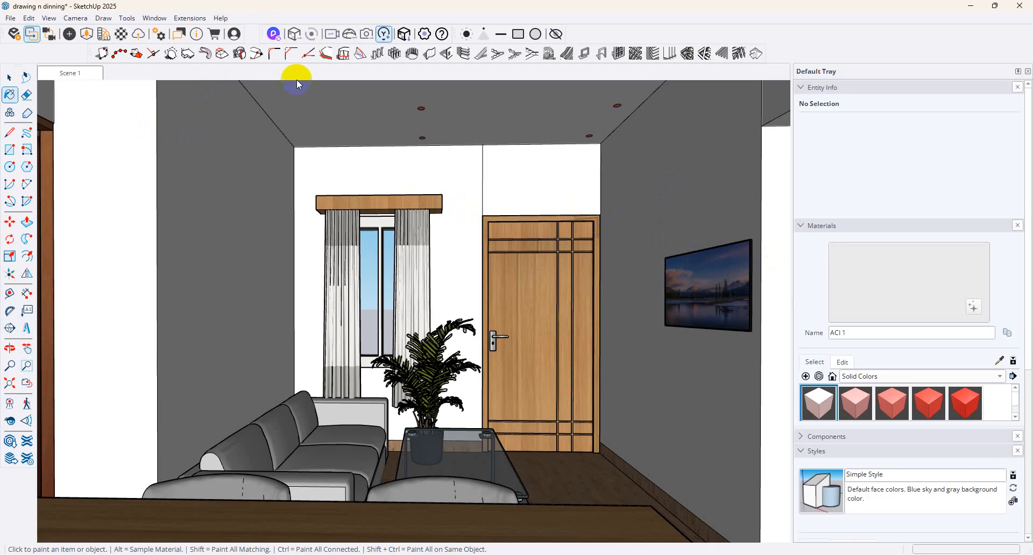
pyautogui.click(274, 36)
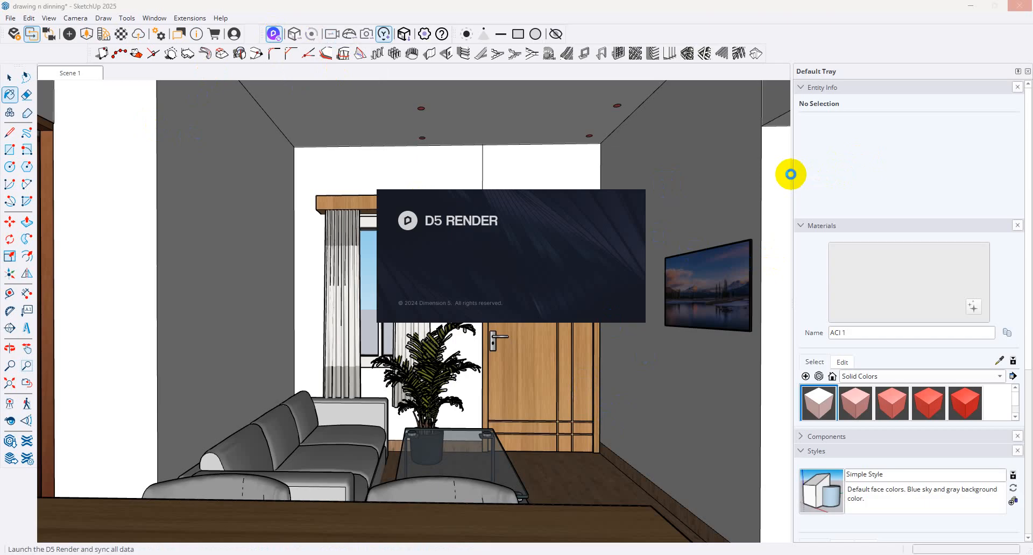
pyautogui.click(576, 275)
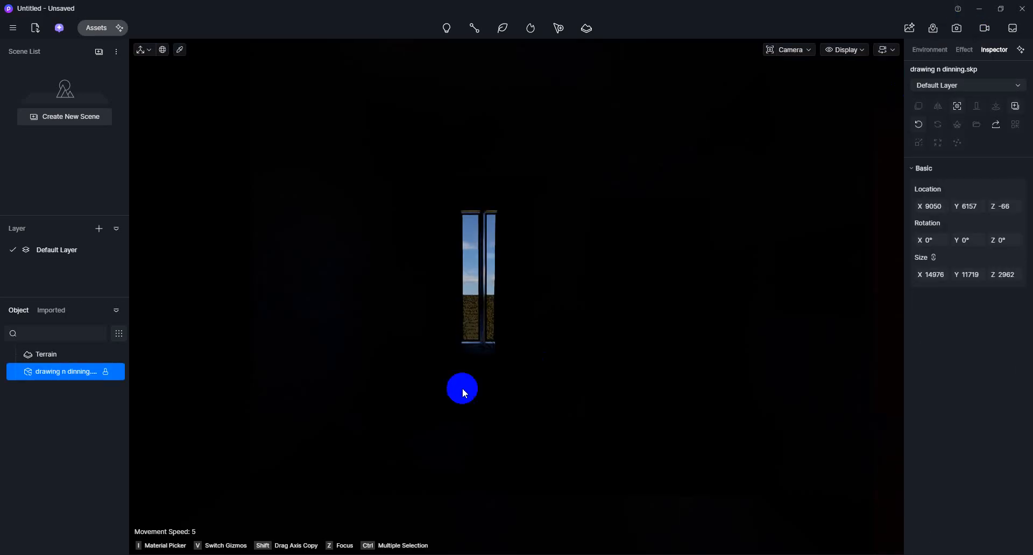
# Set the Geo Sky sun position to 04:26 PM
pyautogui.click(929, 50)
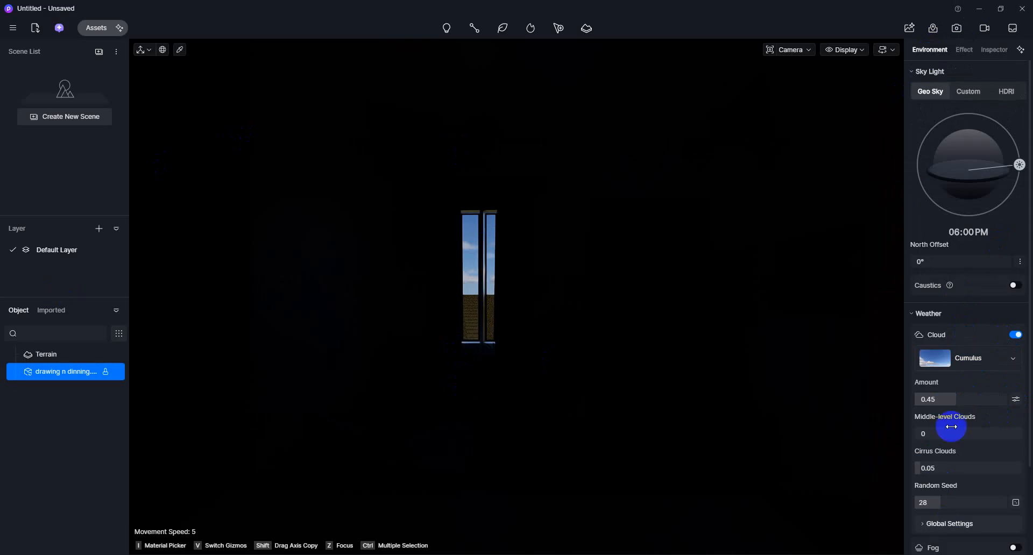
pyautogui.scroll(-1, 951, 425)
pyautogui.scroll(1, 960, 127)
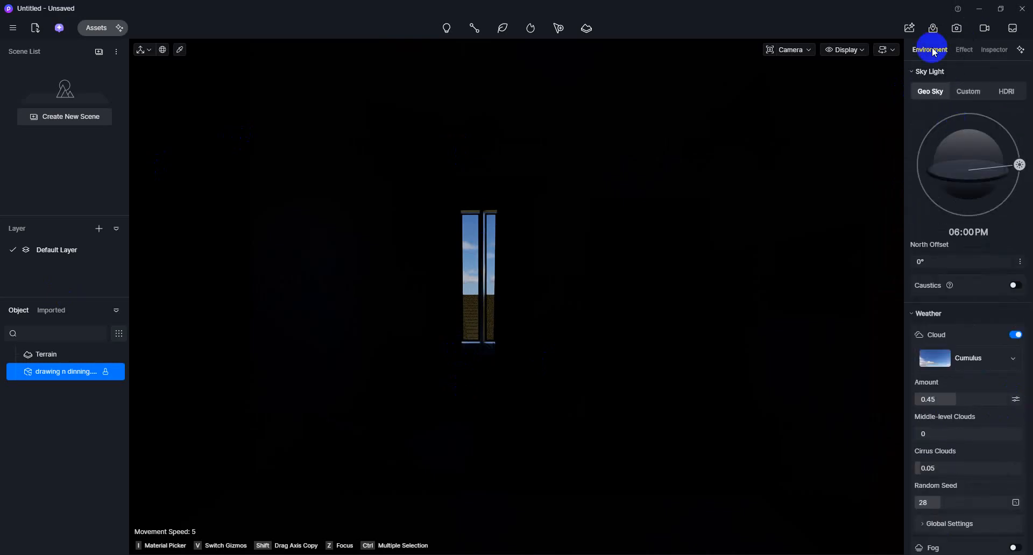
pyautogui.scroll(-2, 958, 260)
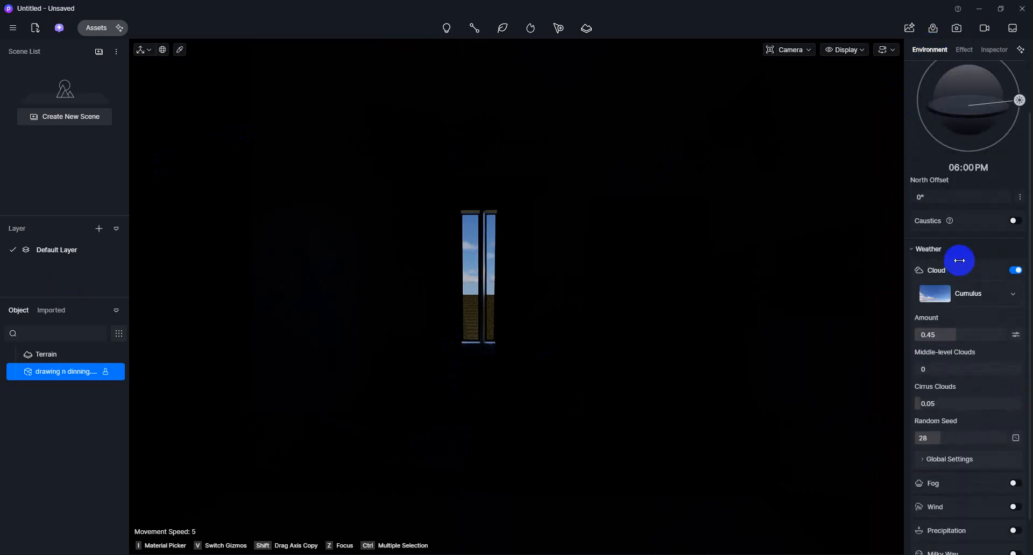
pyautogui.scroll(2, 959, 261)
pyautogui.moveTo(1020, 164); pyautogui.dragTo(1015, 144)
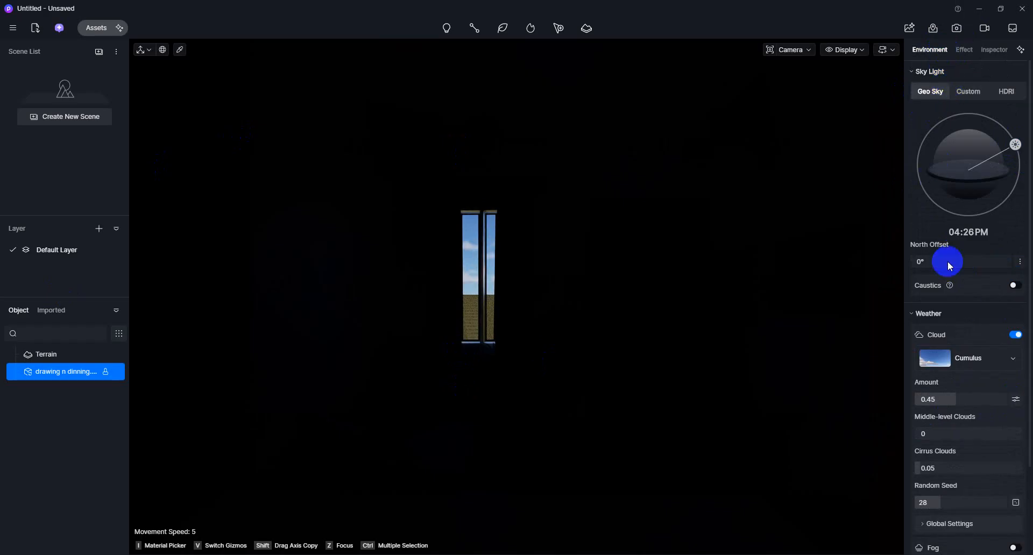
pyautogui.scroll(-2, 954, 285)
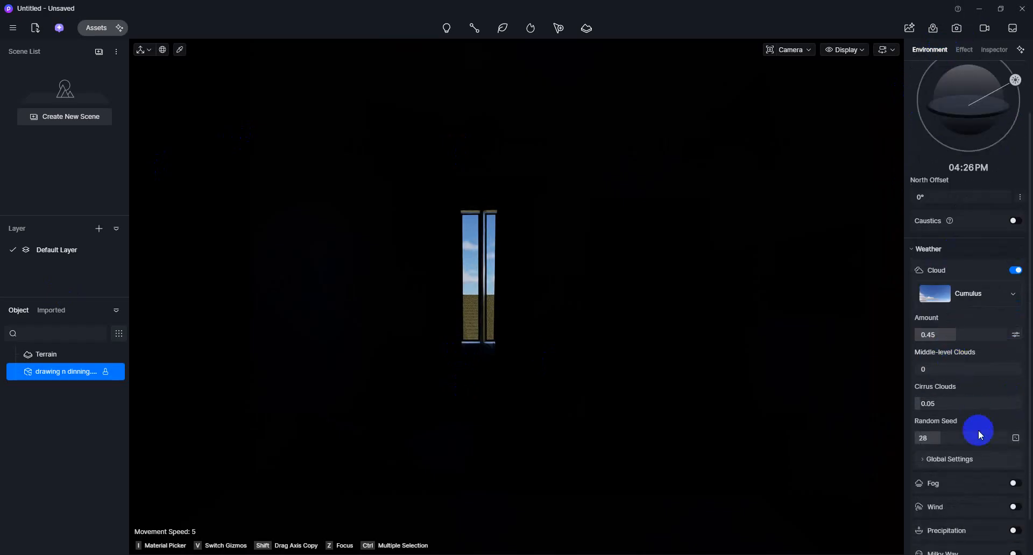
# Set Exposure Compensation to 1.5 and Highlight Local Exposure to 0.51
pyautogui.click(963, 49)
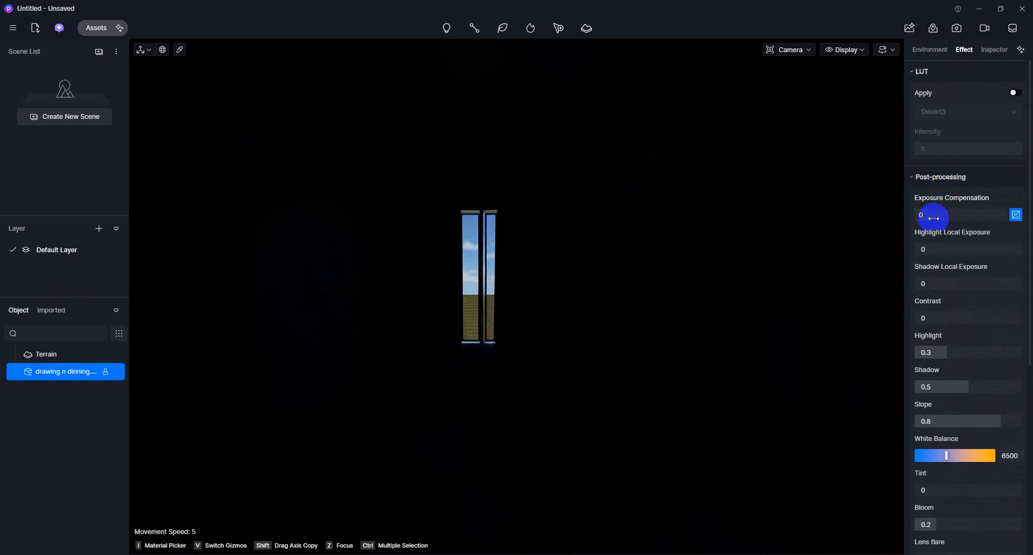
pyautogui.moveTo(930, 215); pyautogui.dragTo(996, 215)
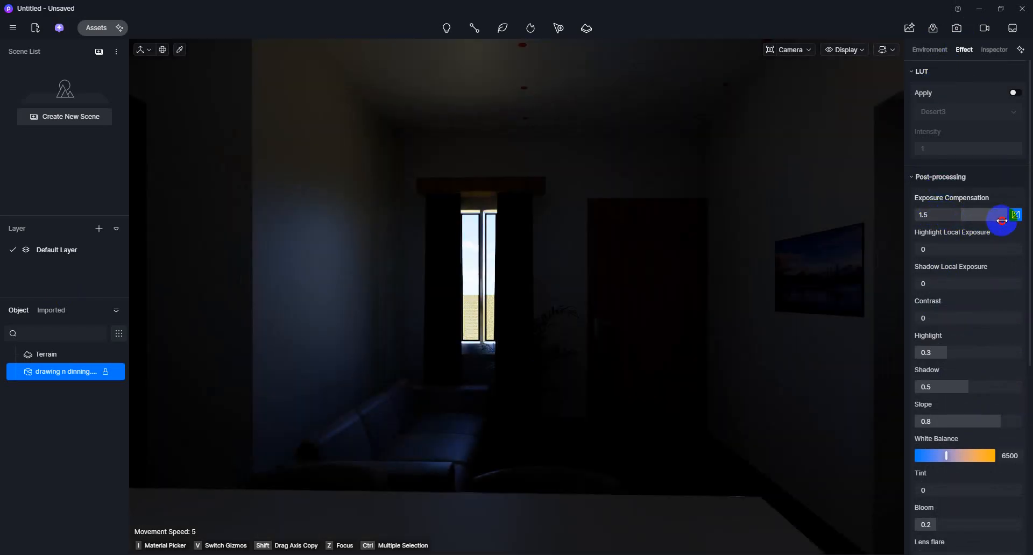
pyautogui.moveTo(958, 252)
pyautogui.mouseDown()
pyautogui.moveTo(1000, 257)
pyautogui.moveTo(959, 256)
pyautogui.moveTo(975, 252)
pyautogui.mouseUp()
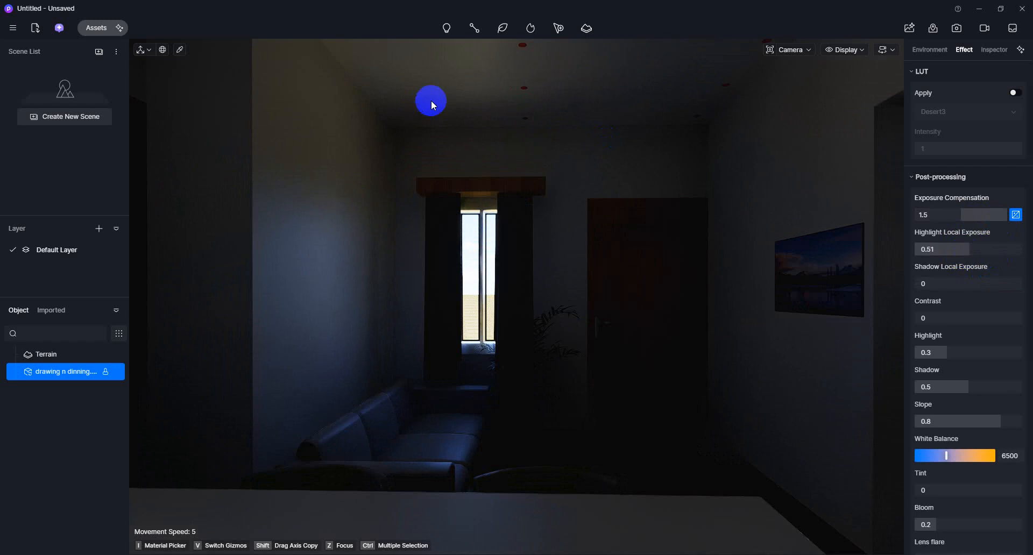
# Make the ceiling spotlights' pink material emissive with an intensity of 17.7, and open its emissive color for editing
pyautogui.click(522, 95)
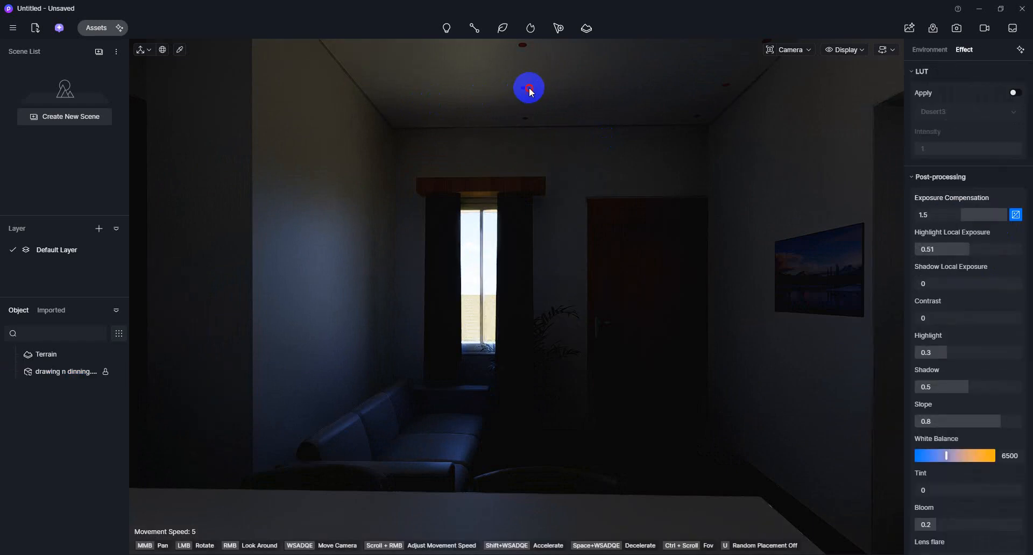
pyautogui.click(529, 88)
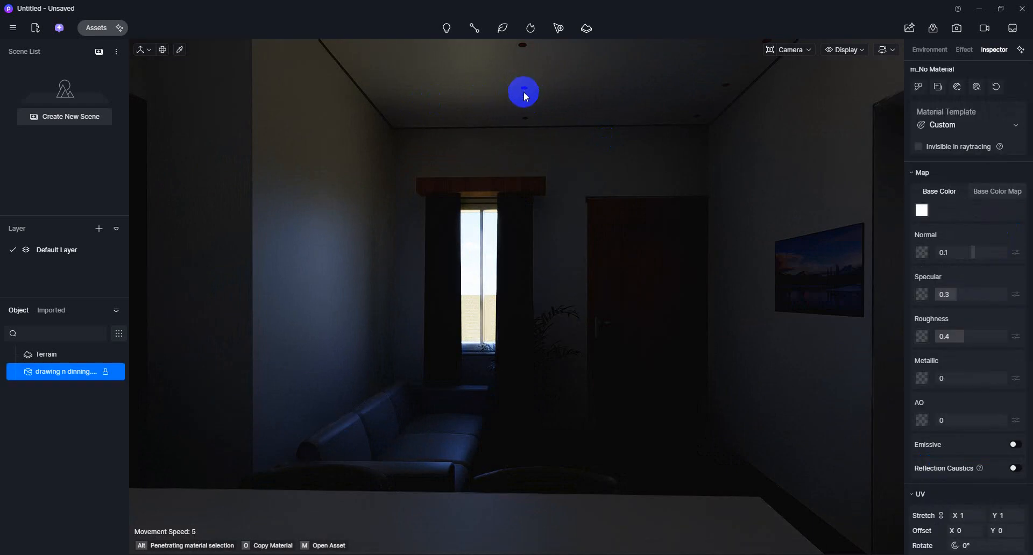
pyautogui.click(524, 91)
pyautogui.scroll(8, 524, 92)
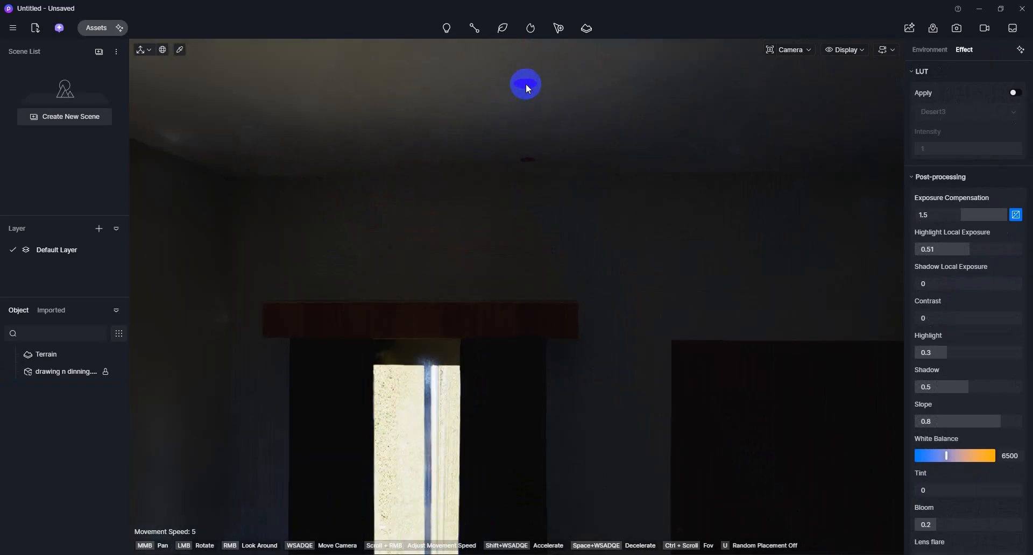
pyautogui.click(528, 85)
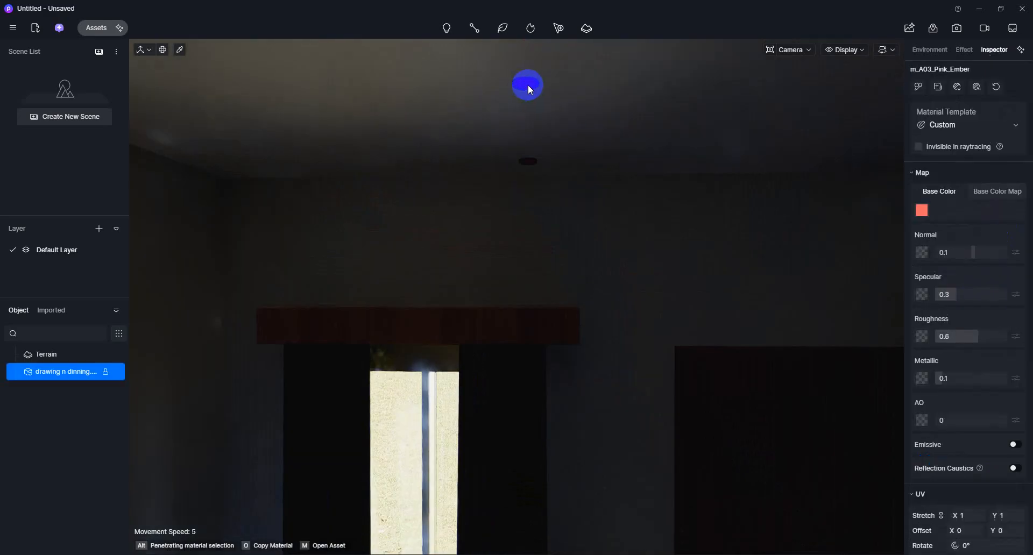
pyautogui.click(1017, 445)
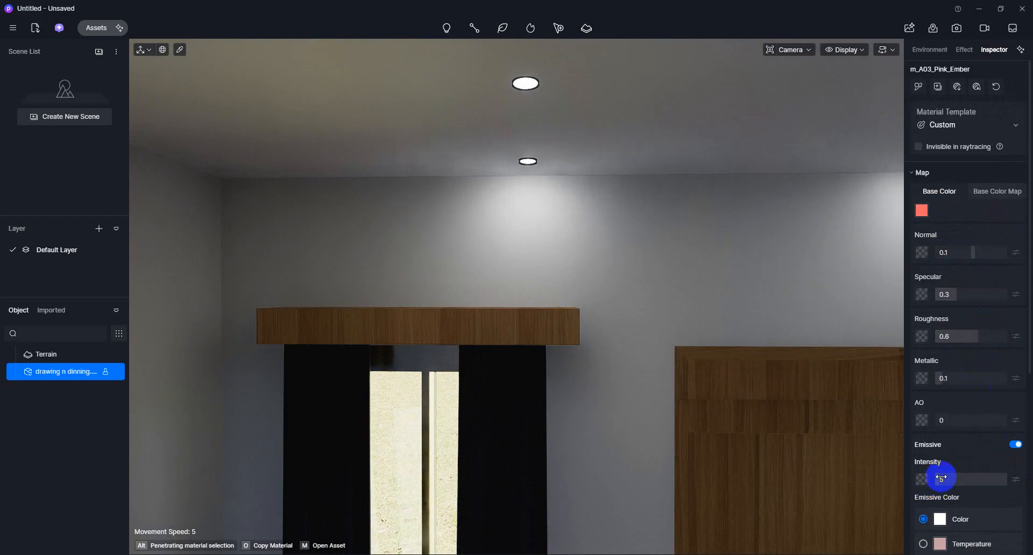
pyautogui.moveTo(941, 477); pyautogui.dragTo(944, 498)
pyautogui.click(939, 519)
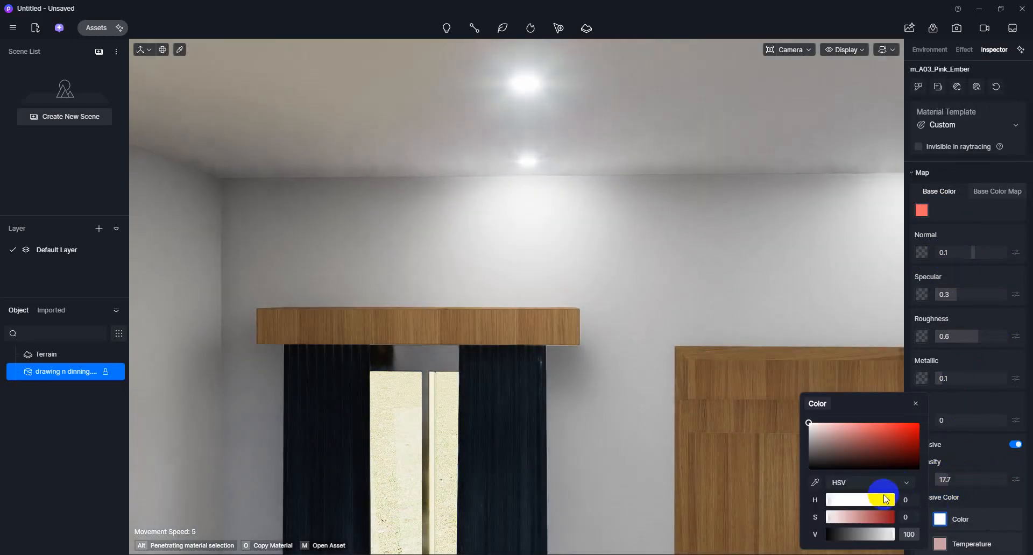
# Try a base color saturation of 56 on the wall material, and undo the color change
pyautogui.click(402, 220)
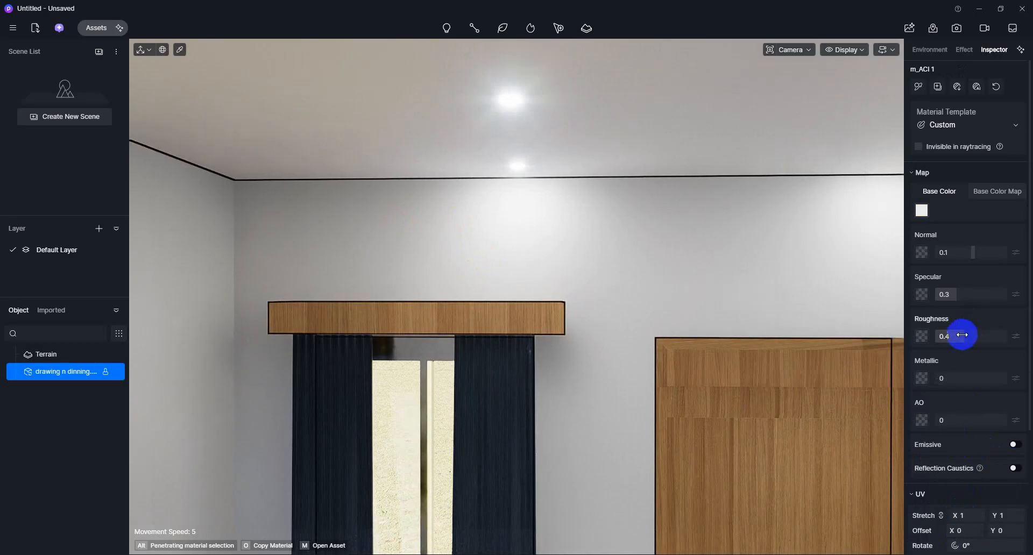
pyautogui.click(923, 212)
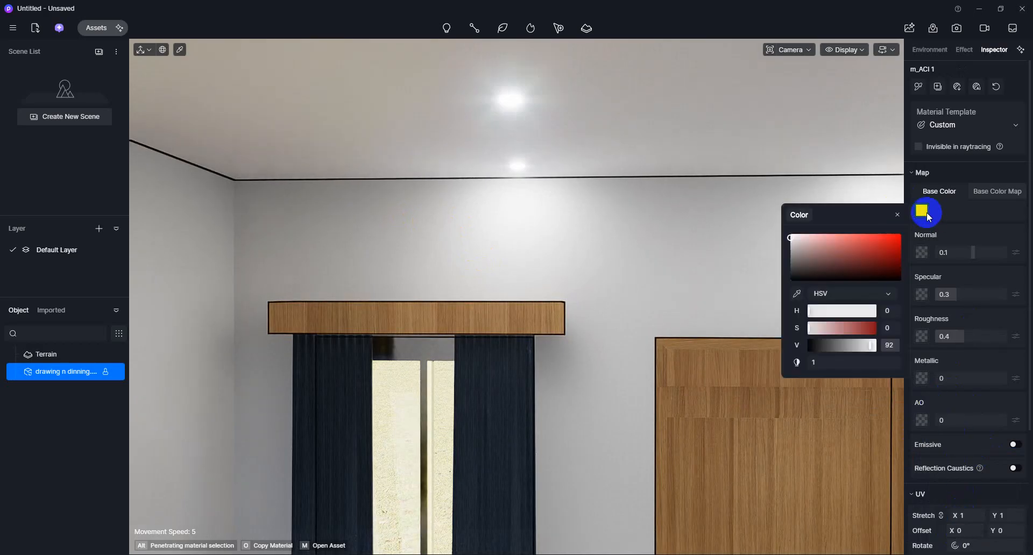
pyautogui.click(847, 329)
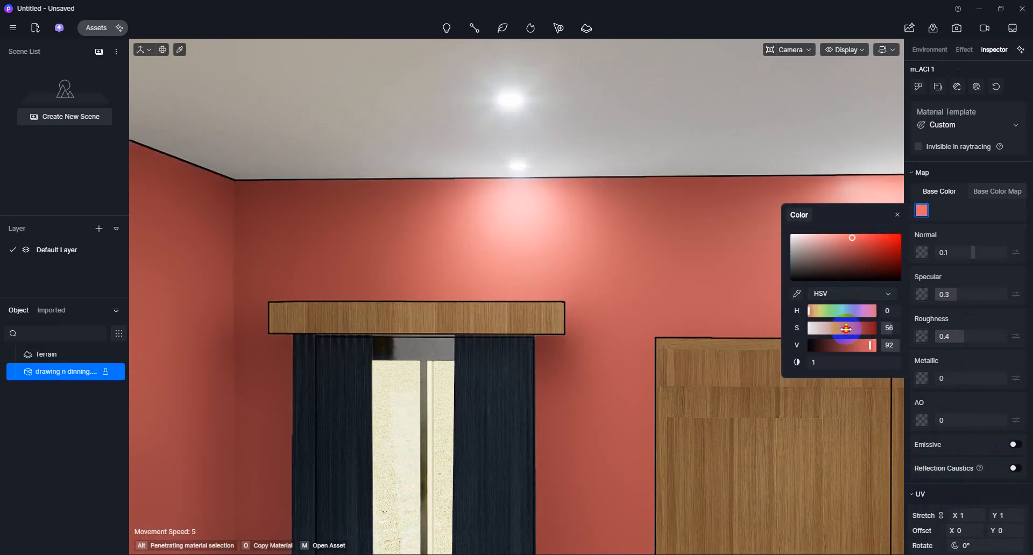
pyautogui.hotkey('ctrl', 'z')
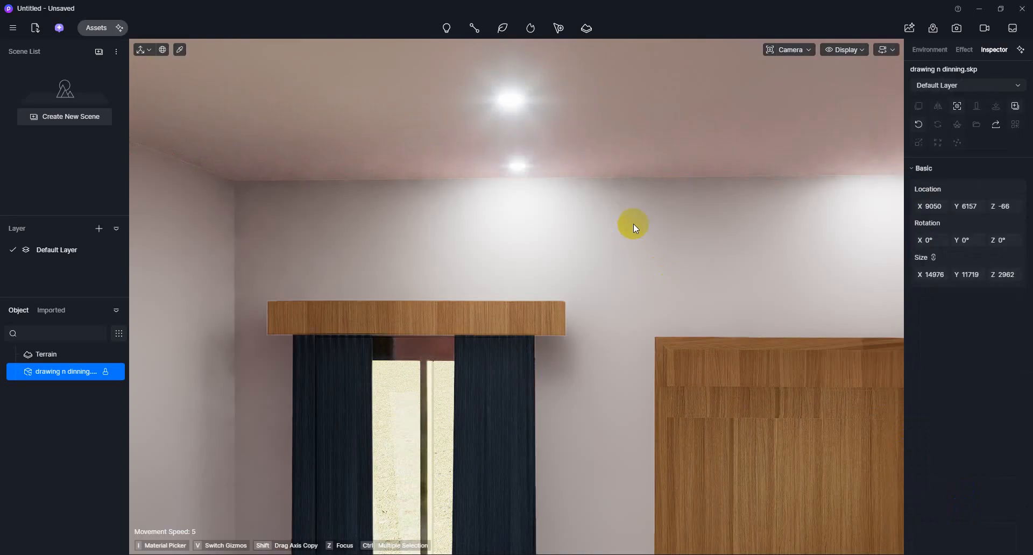
pyautogui.click(518, 96)
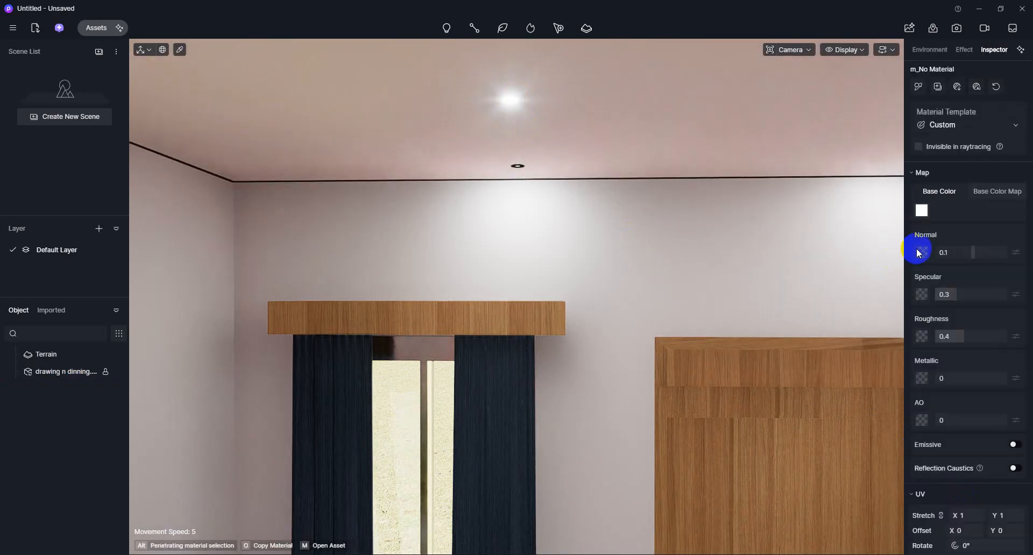
pyautogui.scroll(-2, 953, 296)
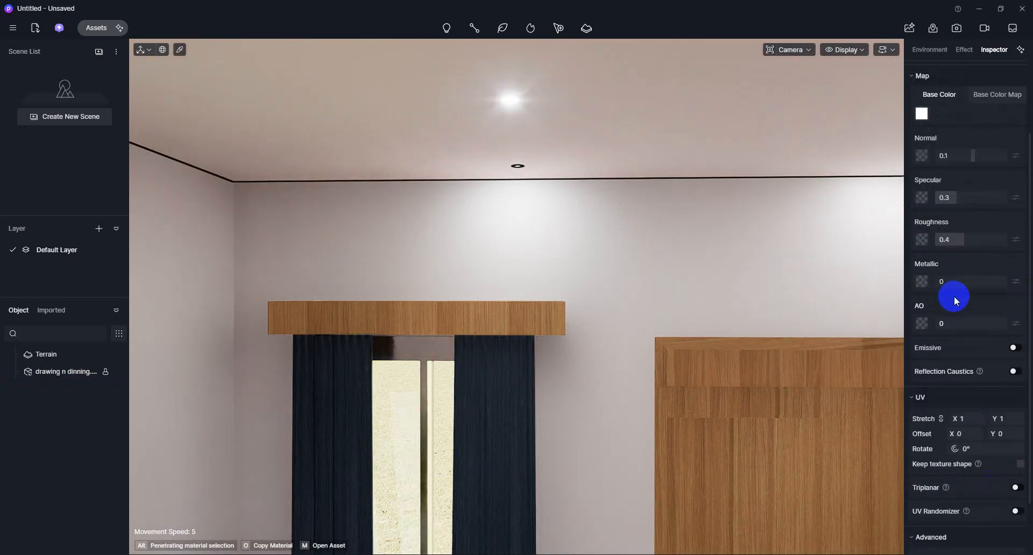
pyautogui.scroll(2, 952, 296)
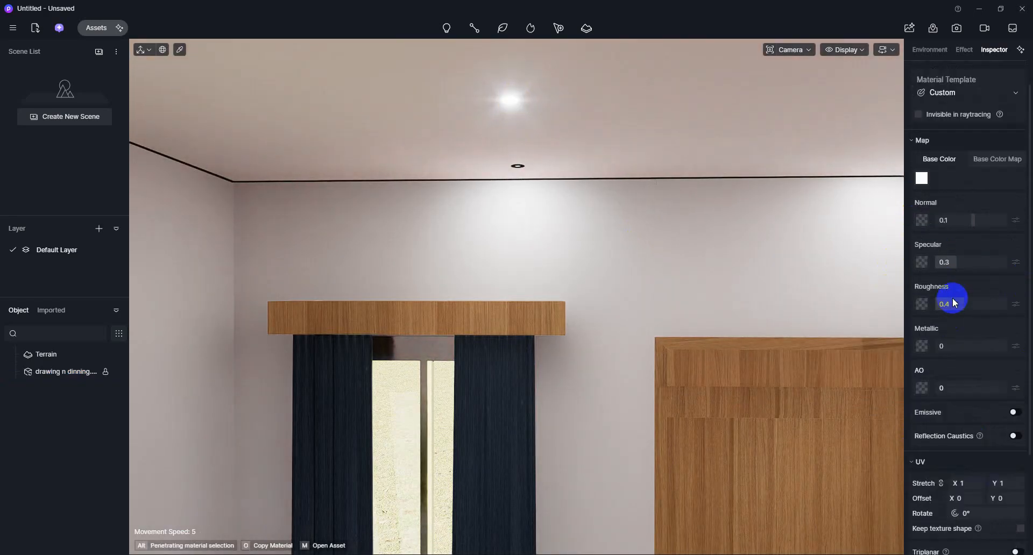
pyautogui.click(509, 106)
pyautogui.click(509, 103)
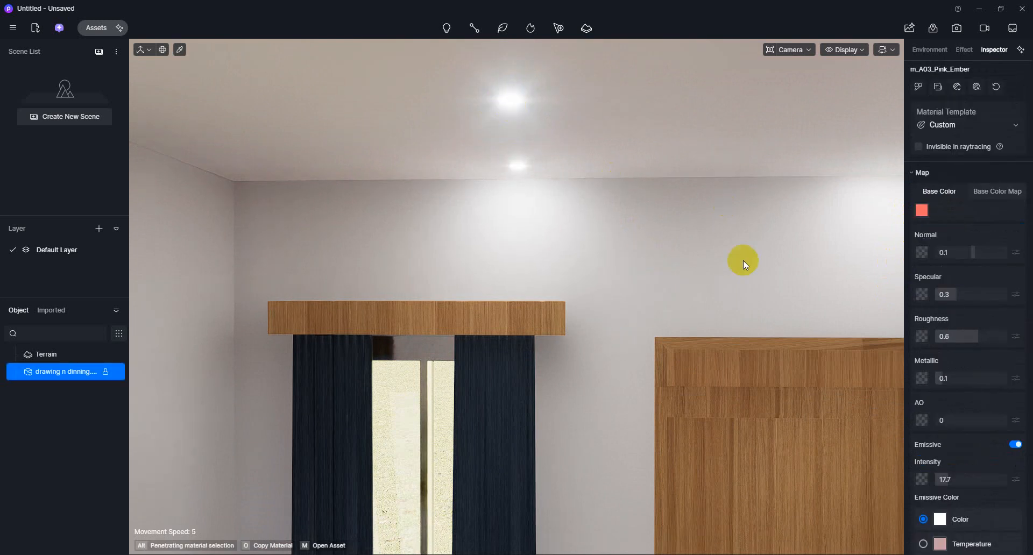
# Try a yellow base color with an RGB blue value of 164 on the ceiling material, and undo the color change
pyautogui.click(518, 168)
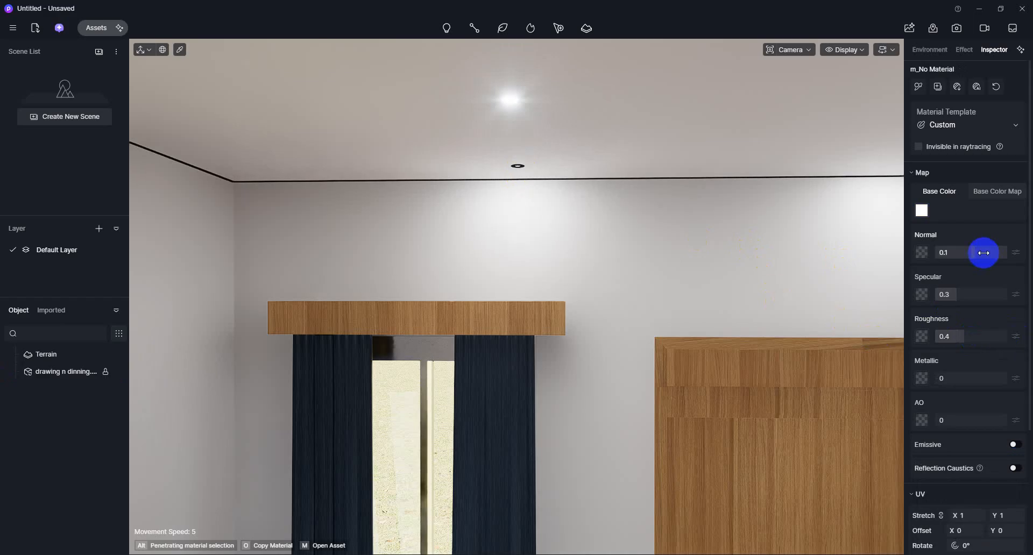
pyautogui.scroll(-1, 966, 271)
pyautogui.scroll(1, 960, 332)
pyautogui.click(921, 211)
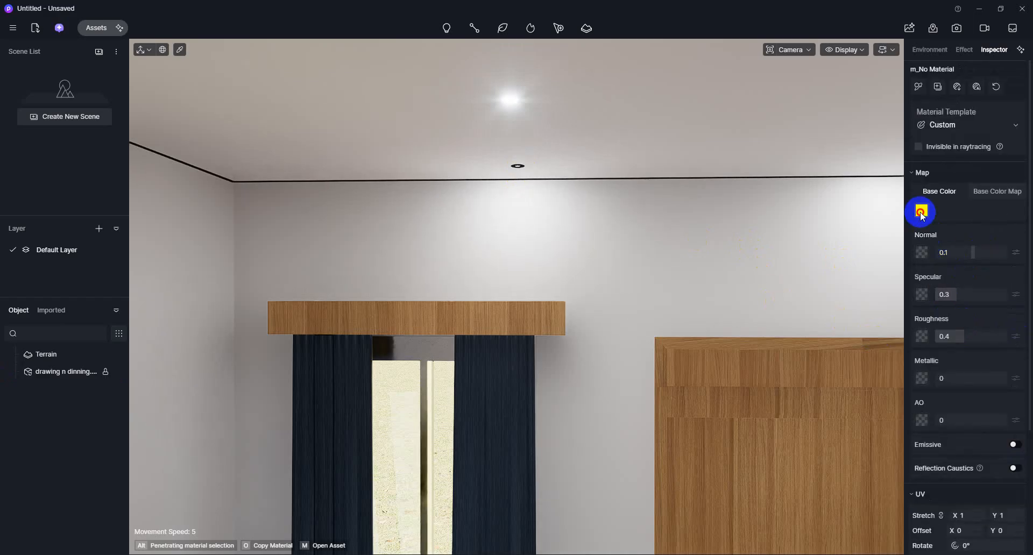
pyautogui.click(827, 331)
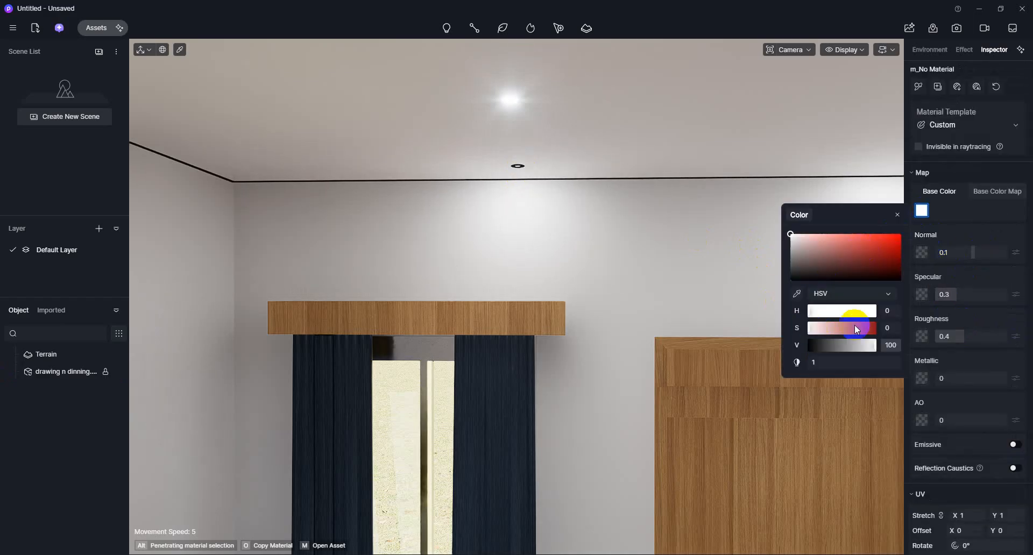
pyautogui.click(841, 290)
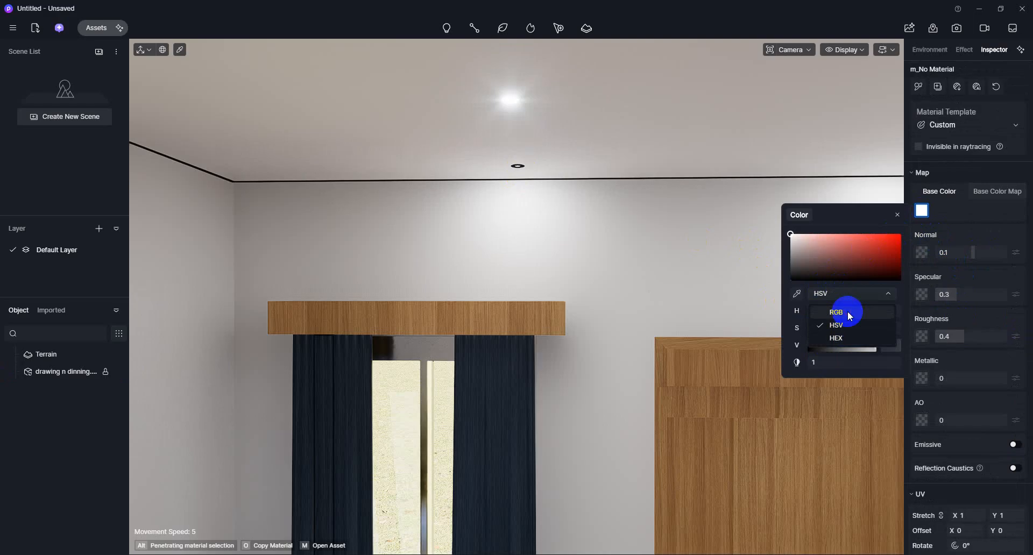
pyautogui.click(847, 312)
pyautogui.click(851, 345)
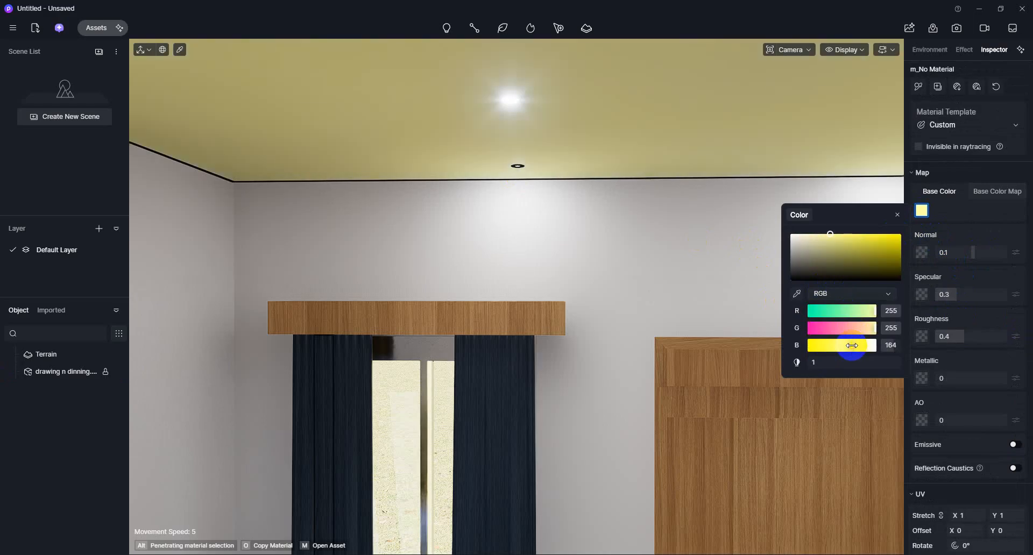
pyautogui.click(489, 156)
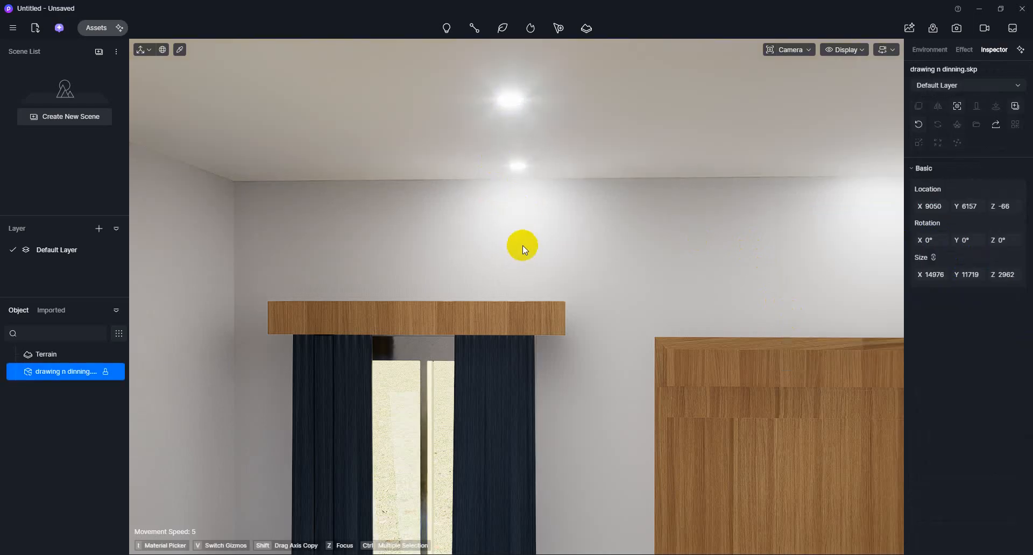
# Select the ceiling spotlights' emissive pink material again for editing
pyautogui.scroll(-5, 524, 245)
pyautogui.moveTo(533, 257); pyautogui.dragTo(544, 228, button='middle')
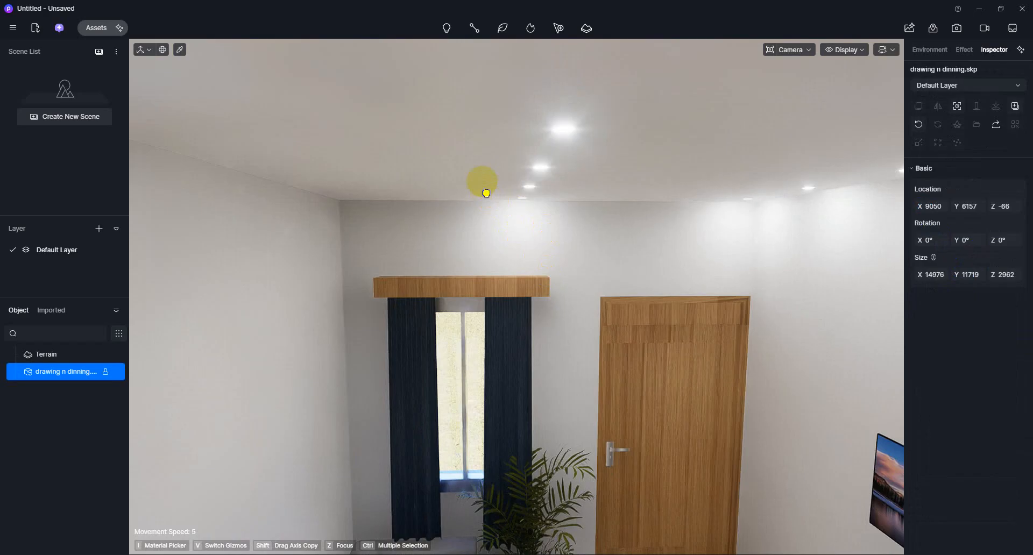
pyautogui.moveTo(487, 192); pyautogui.dragTo(547, 87, button='middle')
pyautogui.press('Escape')
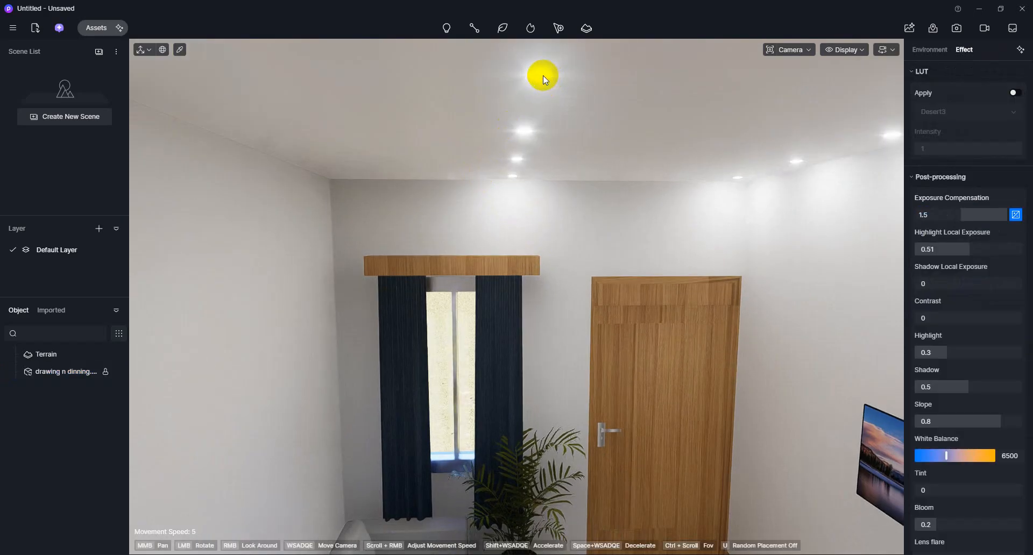
pyautogui.click(541, 75)
pyautogui.click(541, 75)
pyautogui.click(542, 75)
pyautogui.click(540, 76)
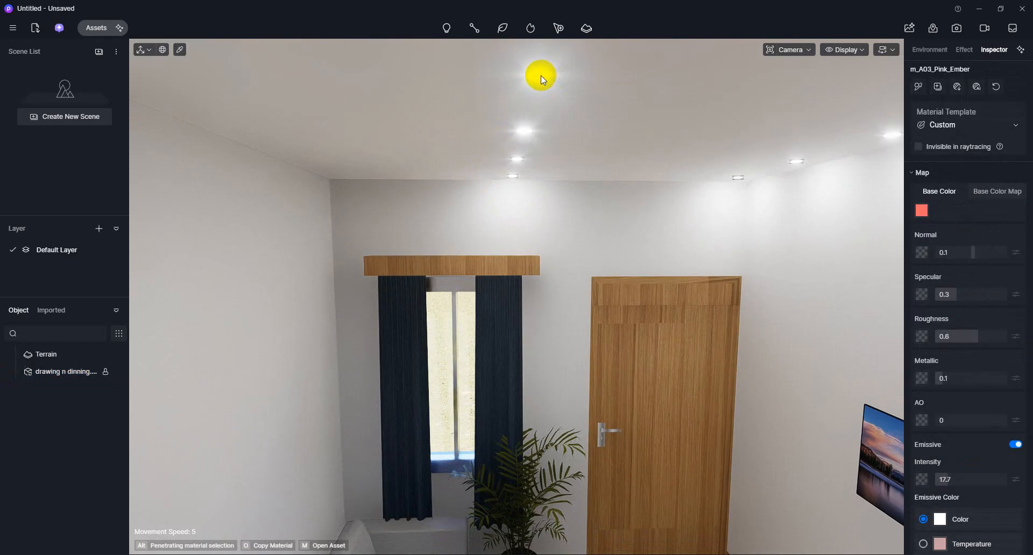
pyautogui.moveTo(574, 242); pyautogui.dragTo(559, 215, button='middle')
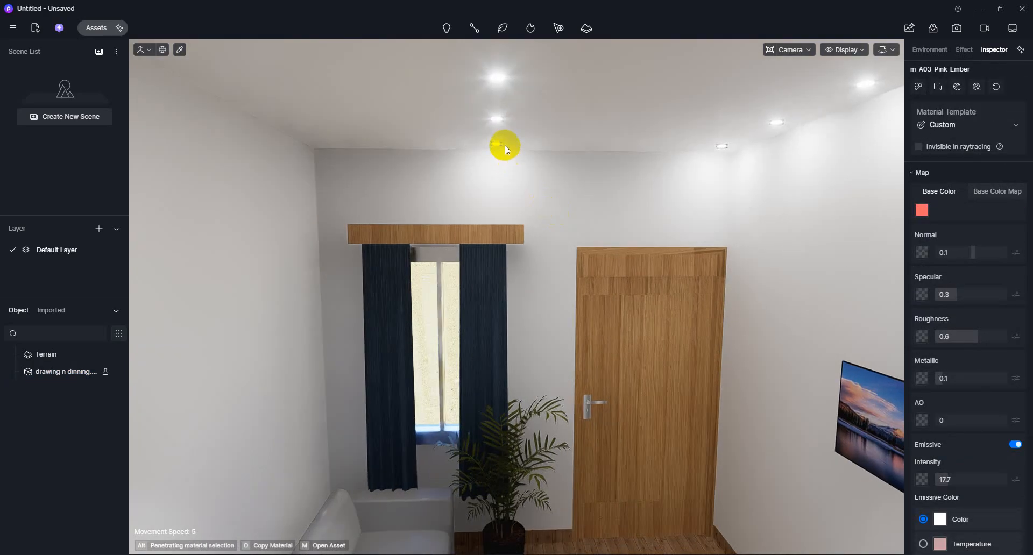
pyautogui.scroll(-3, 504, 145)
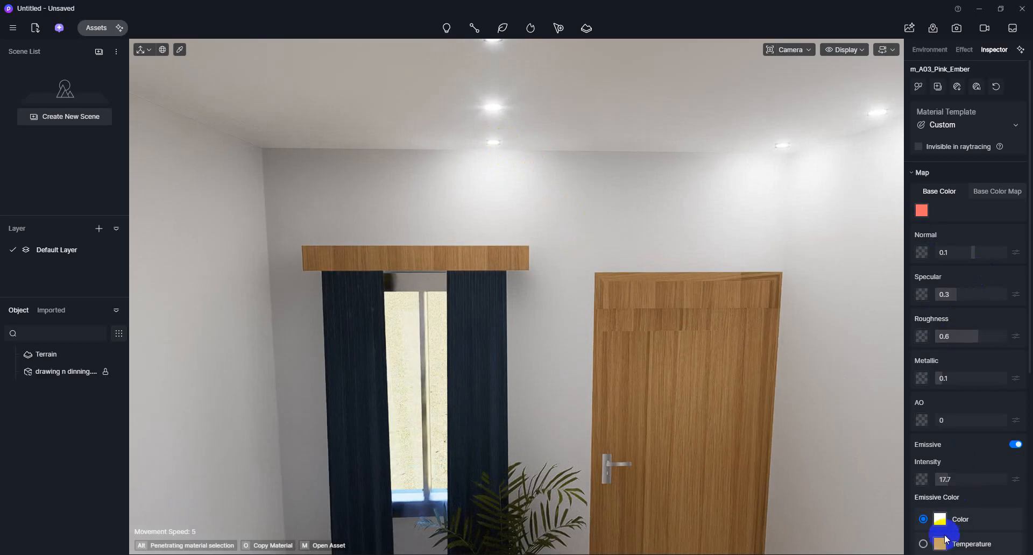
# Set the spotlights' emissive color to a pale warm yellow, about RGB 253, 253, 193
pyautogui.click(939, 519)
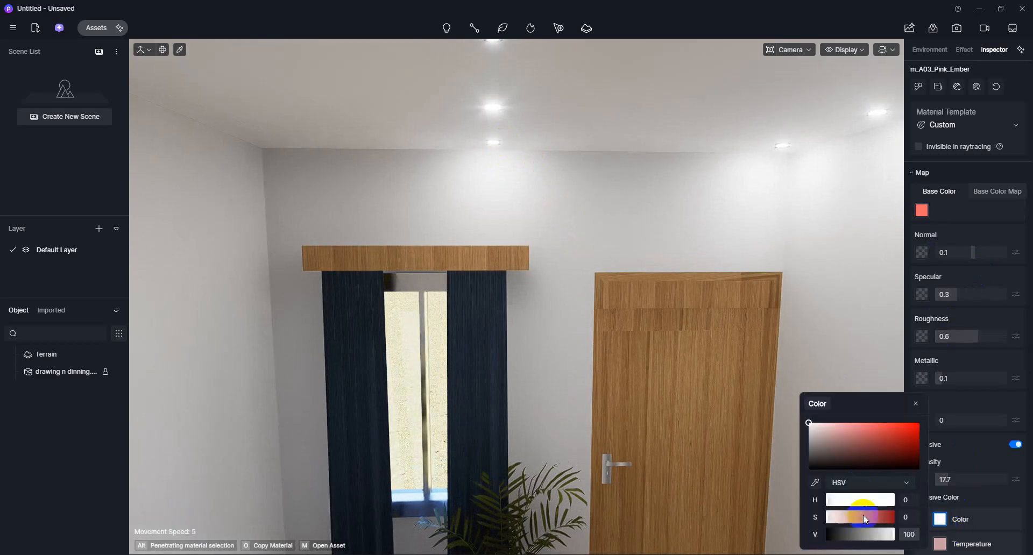
pyautogui.click(865, 483)
pyautogui.click(869, 499)
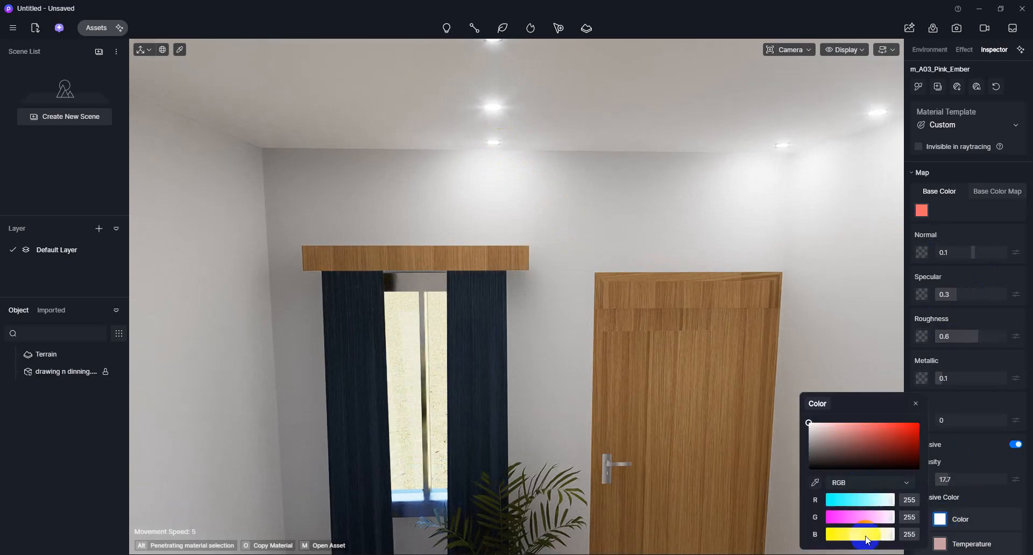
pyautogui.click(864, 538)
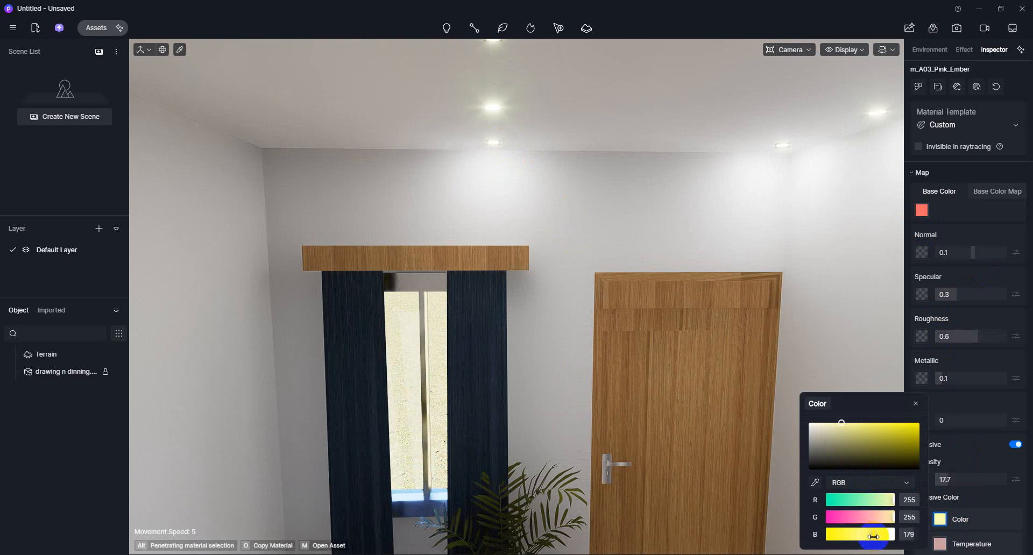
pyautogui.moveTo(864, 423); pyautogui.dragTo(880, 431)
pyautogui.scroll(-3, 412, 250)
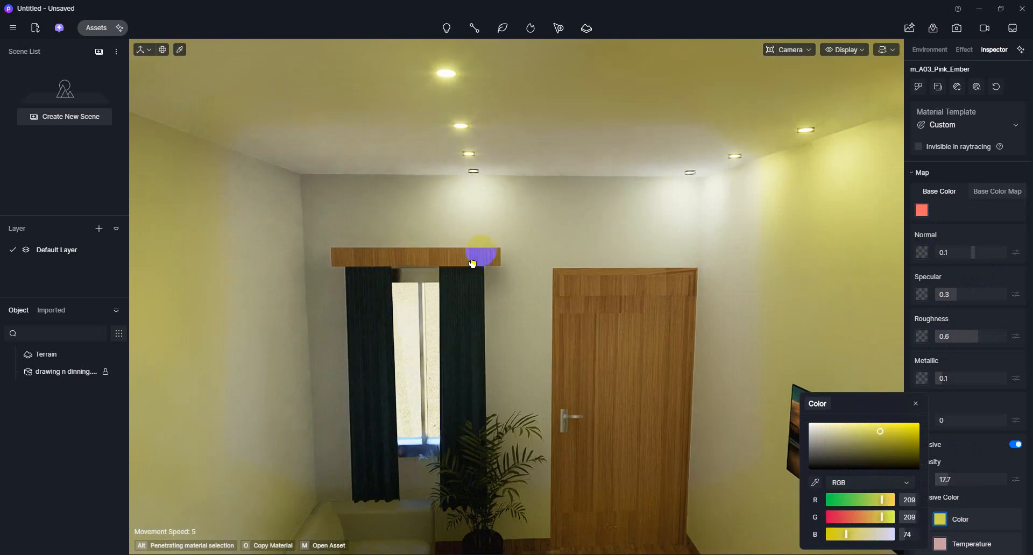
pyautogui.moveTo(464, 251); pyautogui.dragTo(470, 216, button='middle')
pyautogui.moveTo(876, 431); pyautogui.dragTo(846, 428)
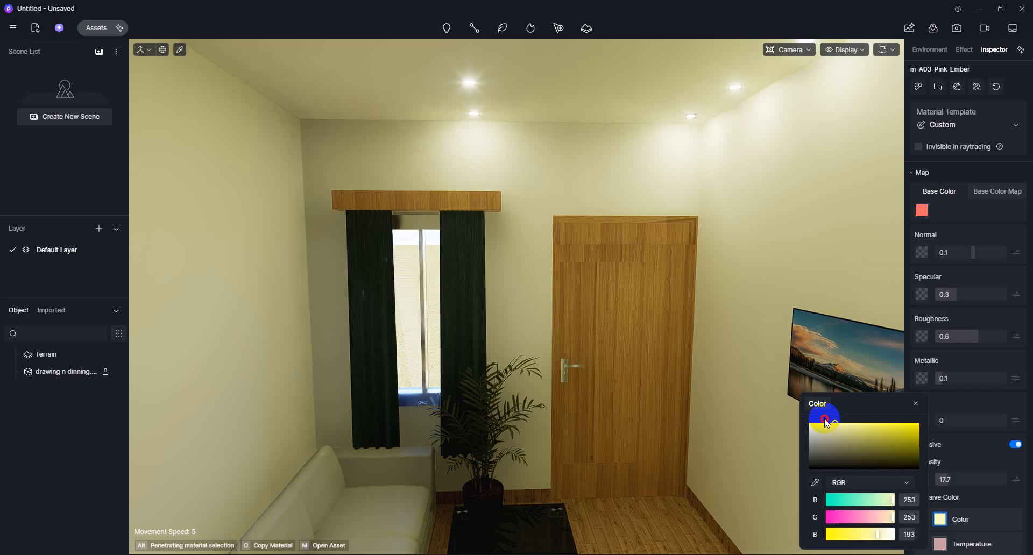
# Examine the spotlights' warm lighting on the living room from the dining table
pyautogui.moveTo(395, 262); pyautogui.dragTo(381, 200, button='middle')
pyautogui.scroll(-5, 441, 241)
pyautogui.moveTo(460, 261); pyautogui.dragTo(491, 254, button='middle')
pyautogui.scroll(-2, 492, 224)
pyautogui.scroll(2, 492, 225)
pyautogui.scroll(-6, 491, 254)
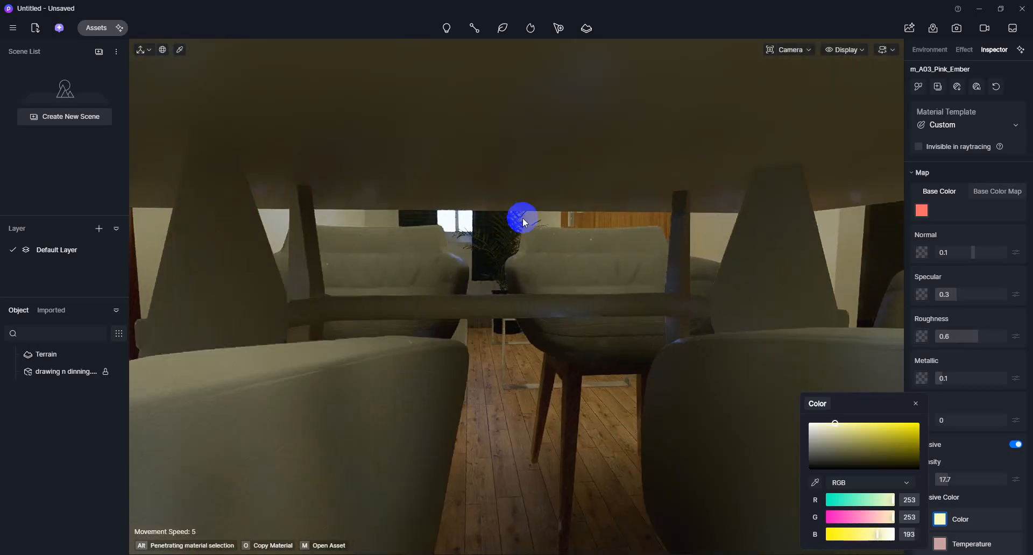
pyautogui.click(523, 223)
pyautogui.scroll(6, 521, 239)
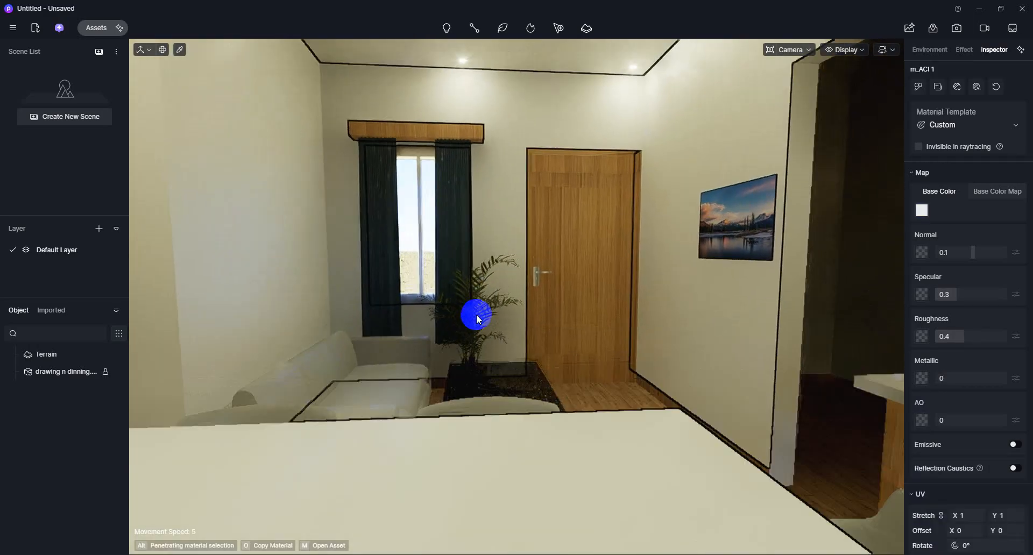
pyautogui.moveTo(569, 284)
pyautogui.mouseDown(button='middle')
pyautogui.moveTo(544, 247)
pyautogui.moveTo(530, 275)
pyautogui.moveTo(557, 269)
pyautogui.moveTo(569, 283)
pyautogui.mouseUp(button='middle')
pyautogui.press('Escape')
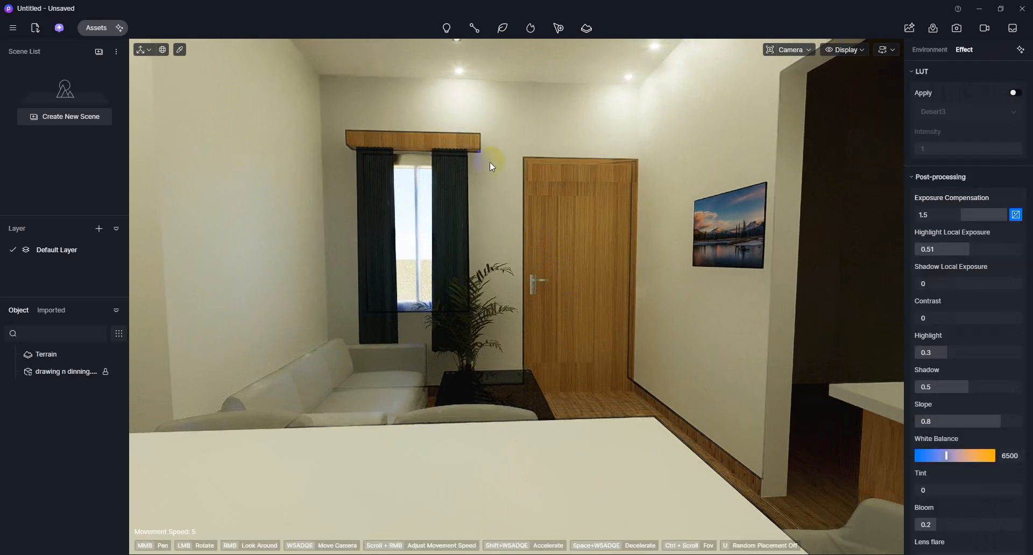
# Frame the living room across the dining table and add this view as the first shot of a video clip
pyautogui.moveTo(537, 179); pyautogui.dragTo(527, 198, button='middle')
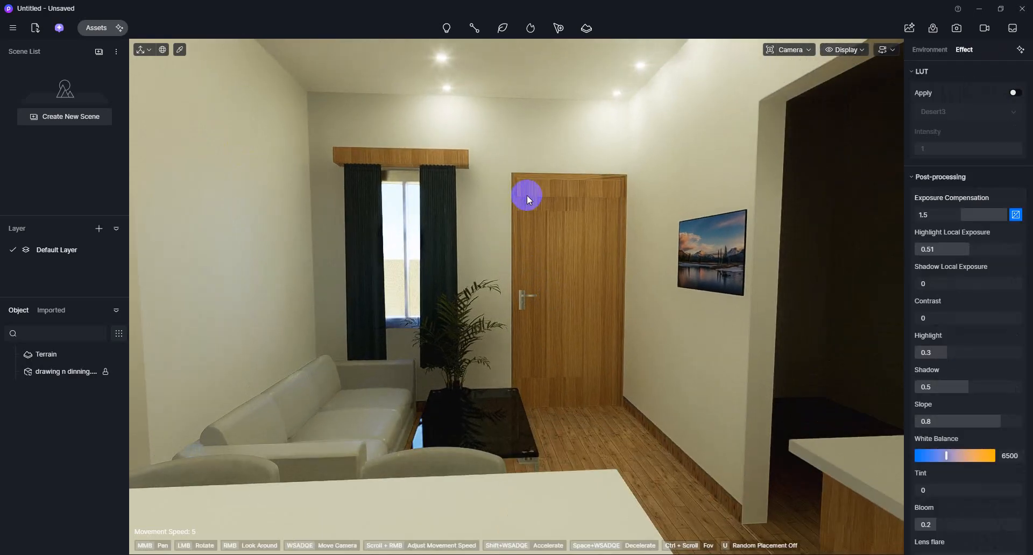
pyautogui.moveTo(549, 240); pyautogui.dragTo(560, 234, button='middle')
pyautogui.click(469, 155)
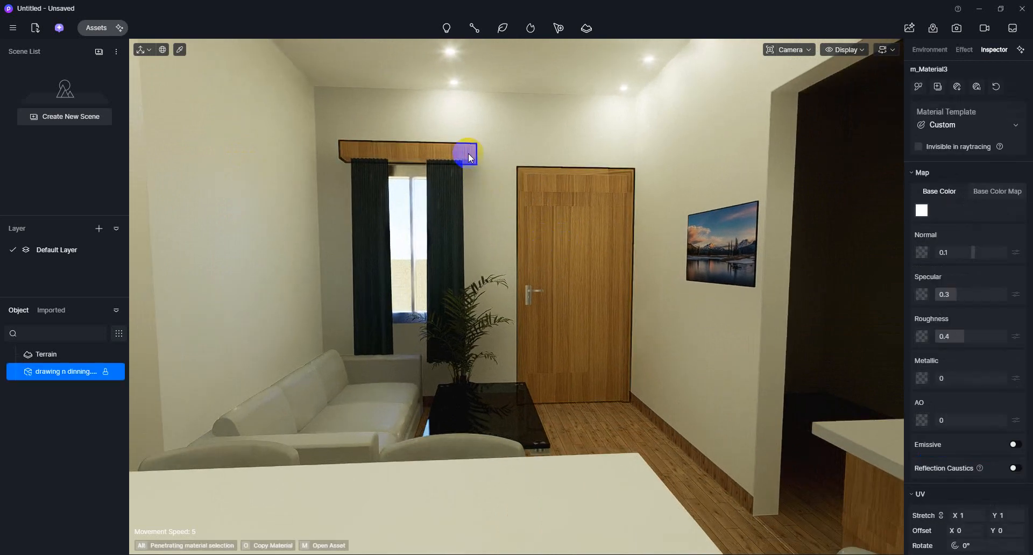
pyautogui.moveTo(614, 345); pyautogui.dragTo(644, 359, button='right')
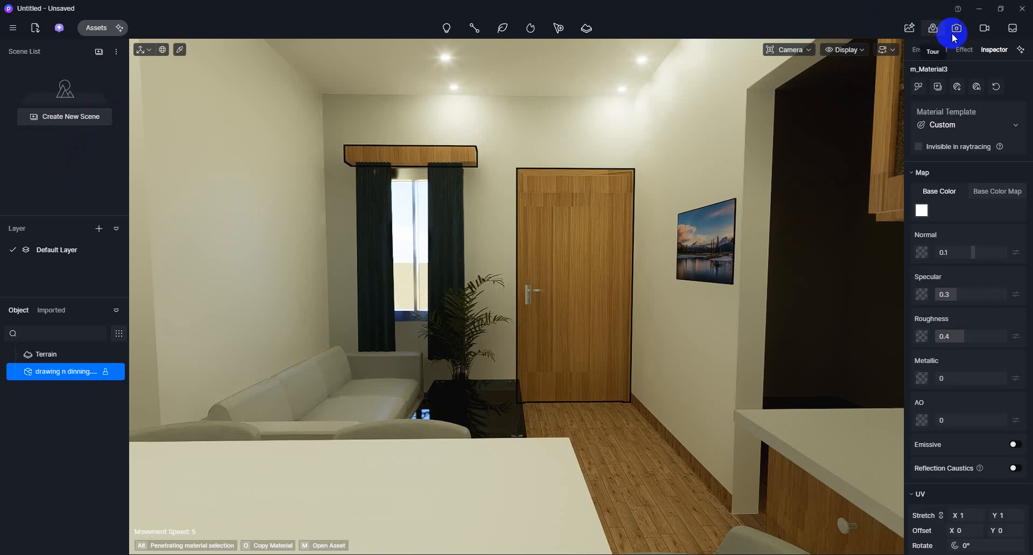
pyautogui.click(985, 28)
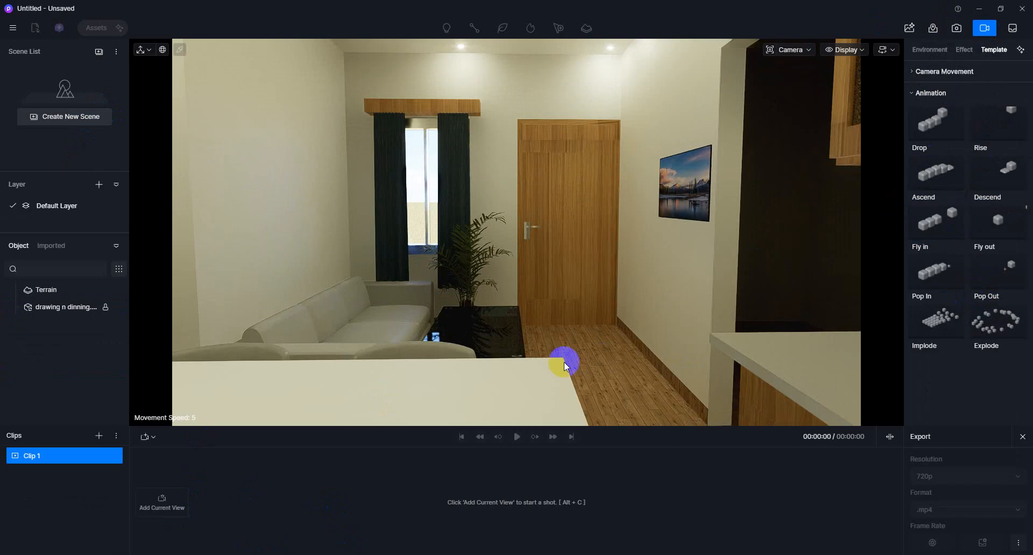
pyautogui.click(154, 509)
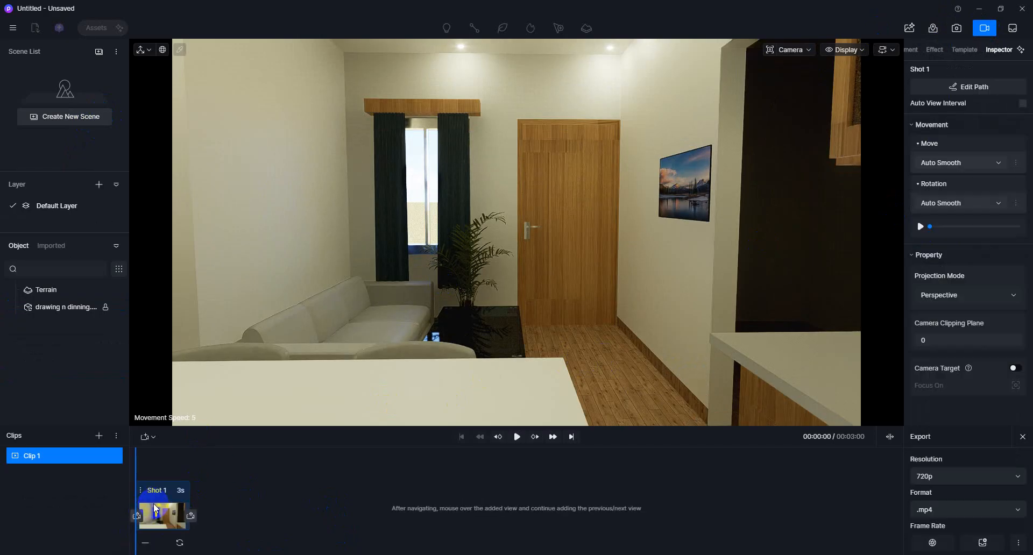
# Move the camera closer to the coffee table and door, and add this view after the first one in Shot 1
pyautogui.click(622, 340)
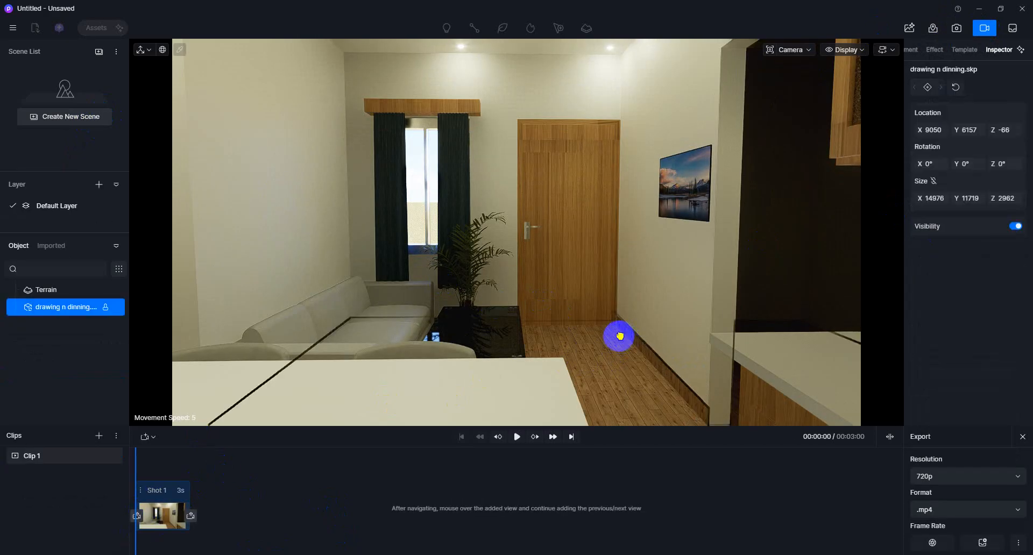
pyautogui.moveTo(618, 337); pyautogui.dragTo(605, 349, button='middle')
pyautogui.moveTo(498, 348)
pyautogui.mouseDown(button='middle')
pyautogui.moveTo(516, 325)
pyautogui.moveTo(515, 337)
pyautogui.moveTo(528, 284)
pyautogui.moveTo(524, 307)
pyautogui.moveTo(231, 304)
pyautogui.moveTo(864, 295)
pyautogui.moveTo(394, 281)
pyautogui.moveTo(528, 280)
pyautogui.moveTo(517, 279)
pyautogui.moveTo(519, 301)
pyautogui.moveTo(553, 300)
pyautogui.moveTo(249, 279)
pyautogui.moveTo(291, 279)
pyautogui.mouseUp(button='middle')
pyautogui.press('s')
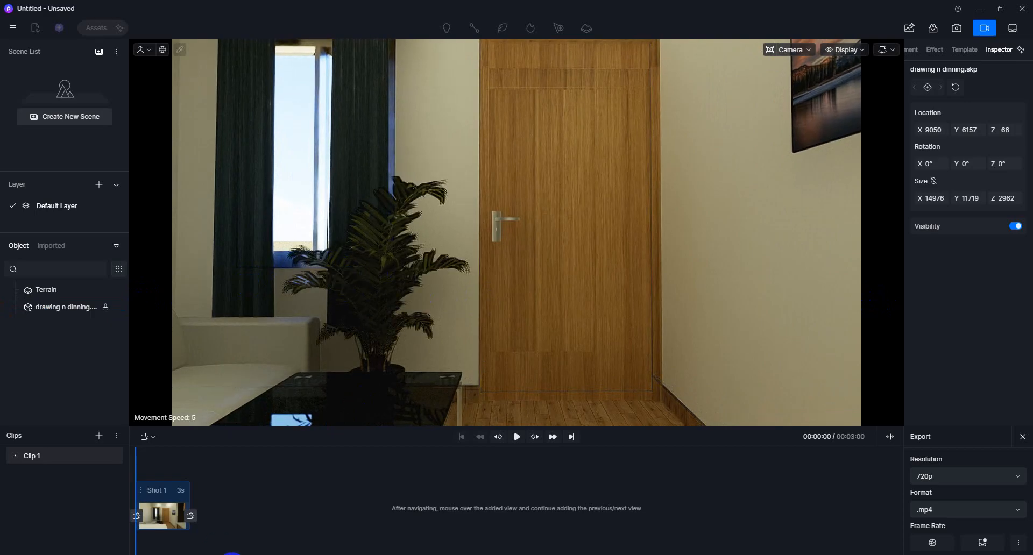
pyautogui.click(191, 517)
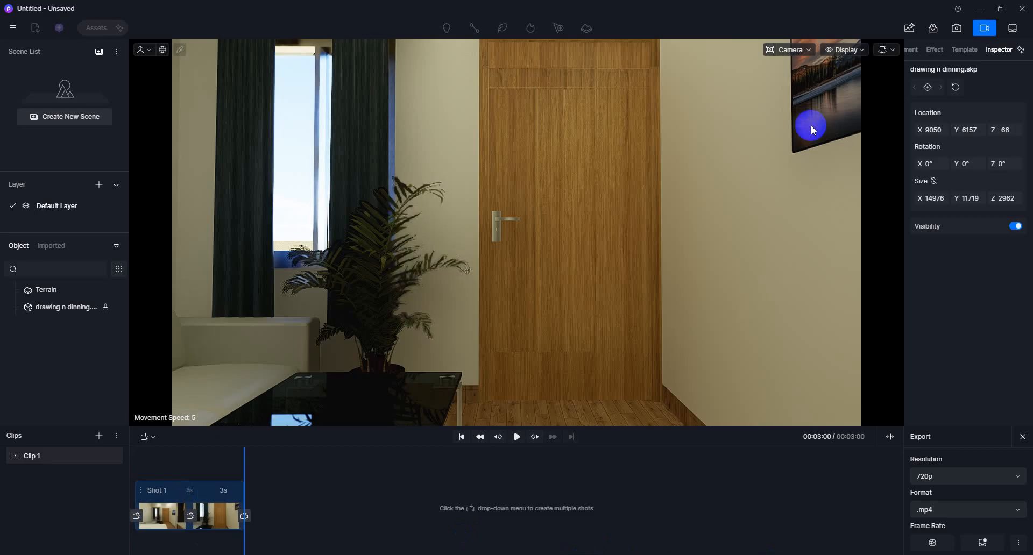
# Bring the wall picture beside the door into view and check which properties and effects are available for it
pyautogui.click(824, 108)
pyautogui.moveTo(806, 131)
pyautogui.mouseDown(button='right')
pyautogui.moveTo(782, 215)
pyautogui.moveTo(810, 125)
pyautogui.mouseUp(button='right')
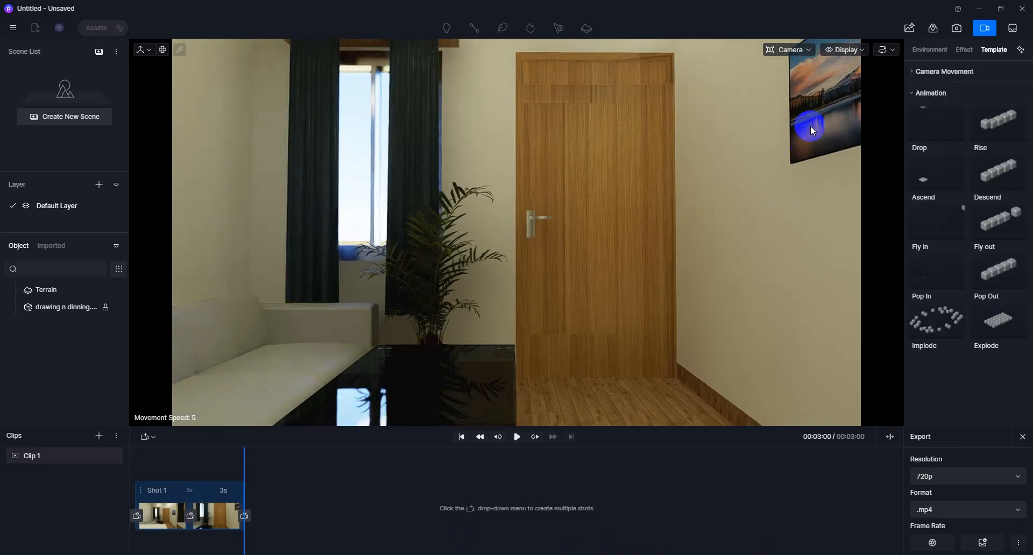
pyautogui.click(810, 125)
pyautogui.click(812, 140)
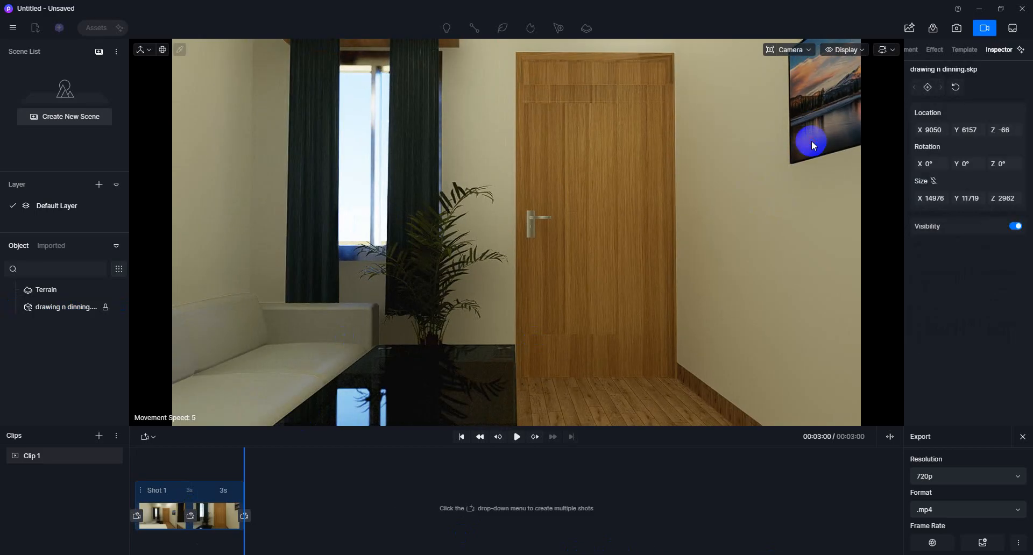
pyautogui.moveTo(805, 156)
pyautogui.mouseDown(button='right')
pyautogui.moveTo(807, 178)
pyautogui.moveTo(751, 188)
pyautogui.moveTo(770, 131)
pyautogui.mouseUp(button='right')
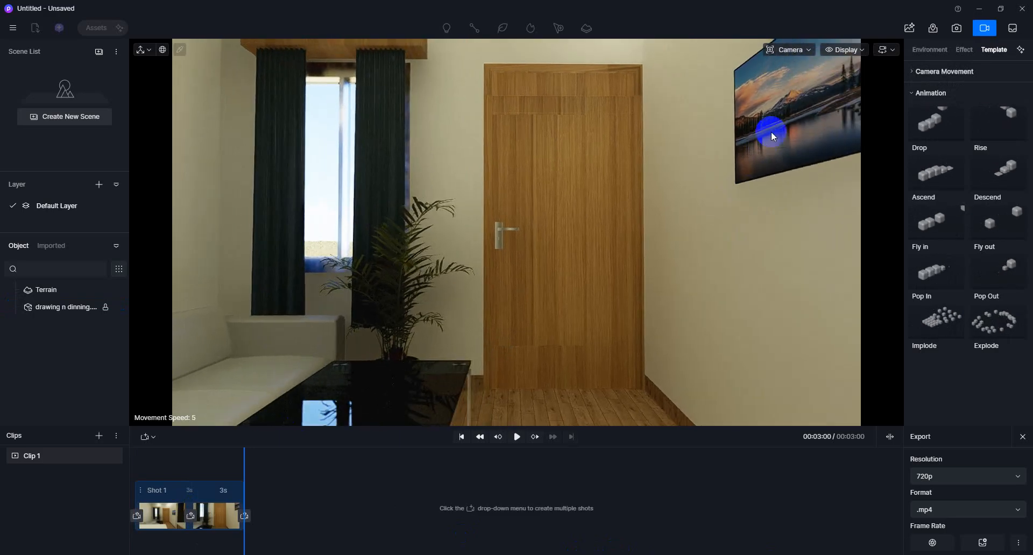
pyautogui.click(770, 131)
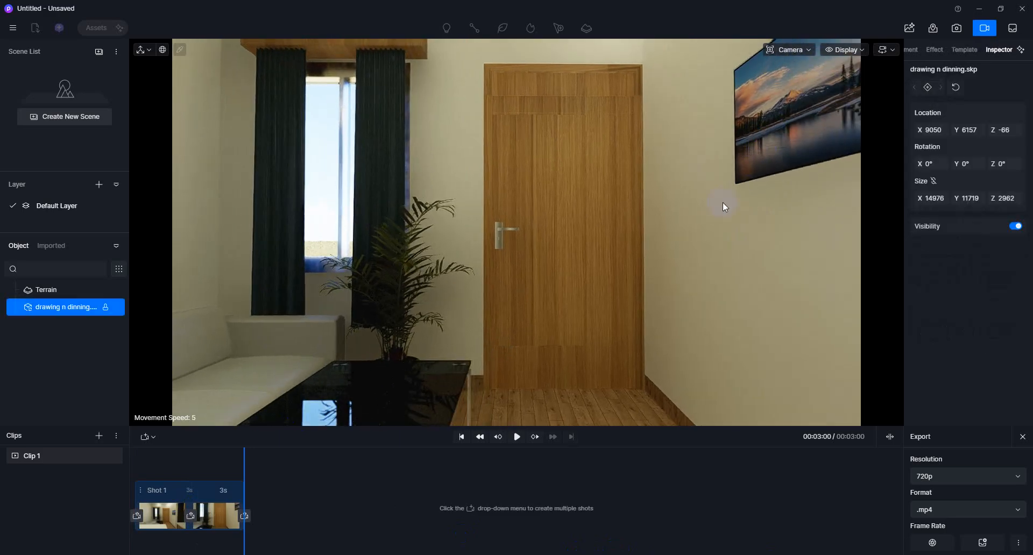
pyautogui.click(921, 49)
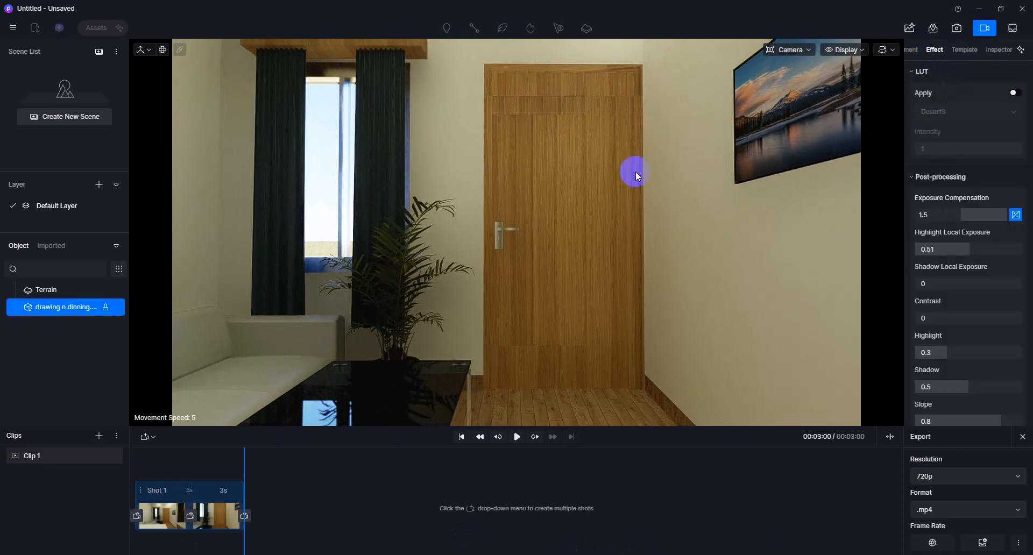
pyautogui.click(750, 132)
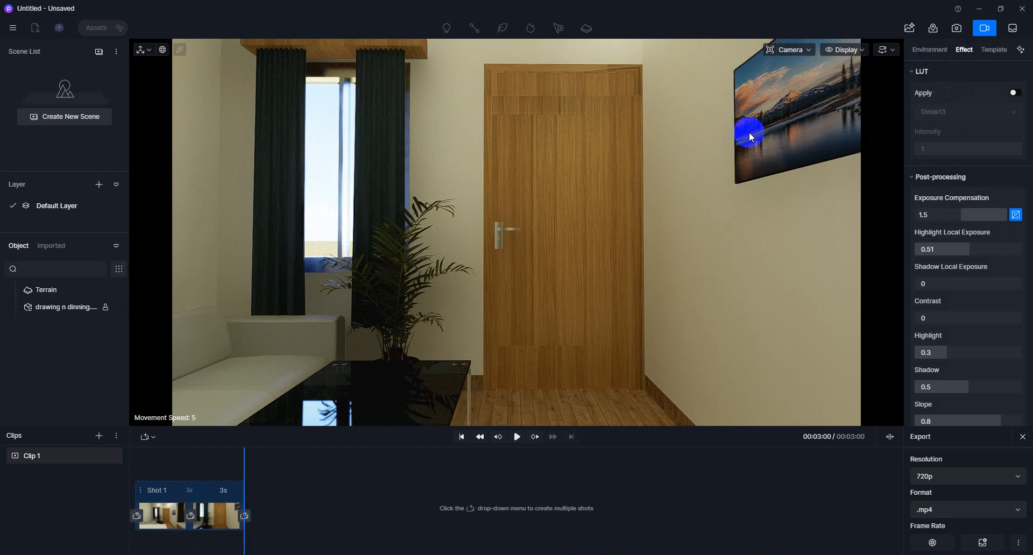
# Review the scene's environment settings, from the sky light down to the cloud, fog and wind weather options
pyautogui.click(931, 49)
pyautogui.scroll(-2, 936, 393)
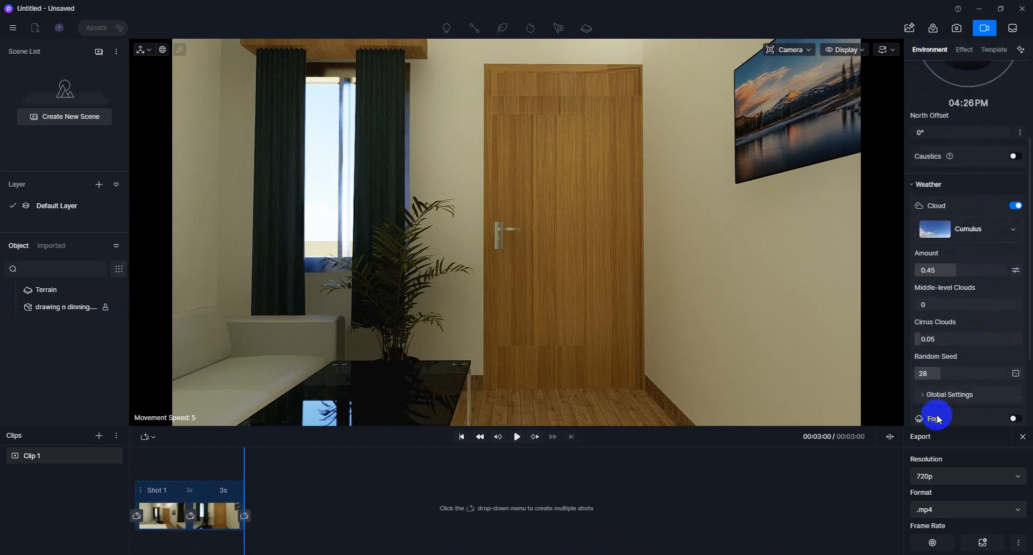
pyautogui.scroll(-1, 938, 417)
pyautogui.scroll(1, 960, 292)
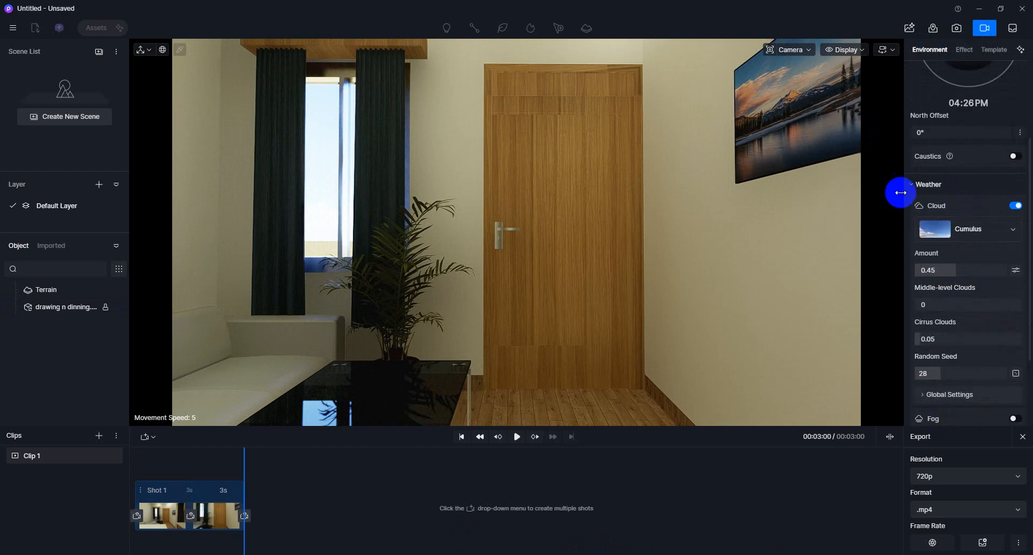
pyautogui.click(797, 103)
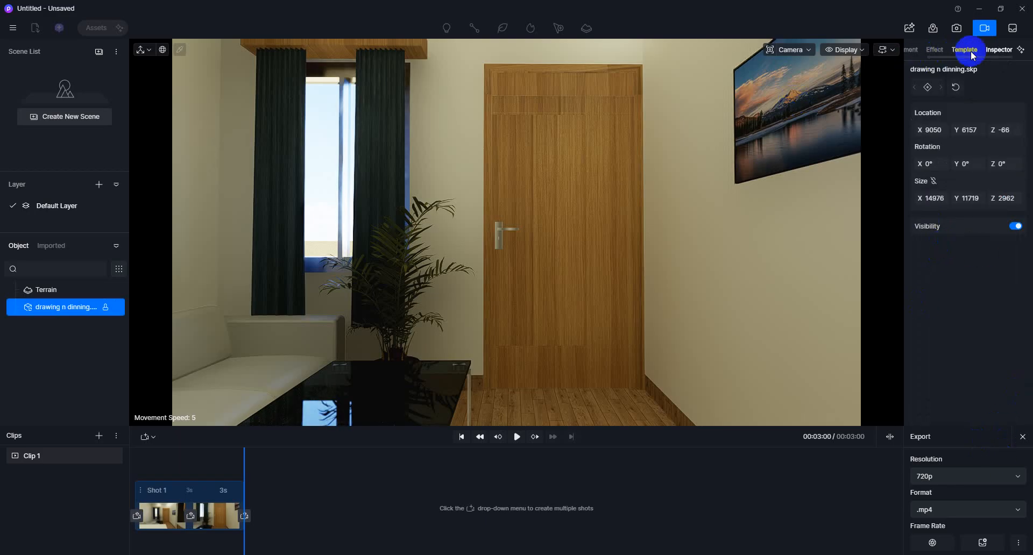
pyautogui.click(934, 49)
pyautogui.click(913, 49)
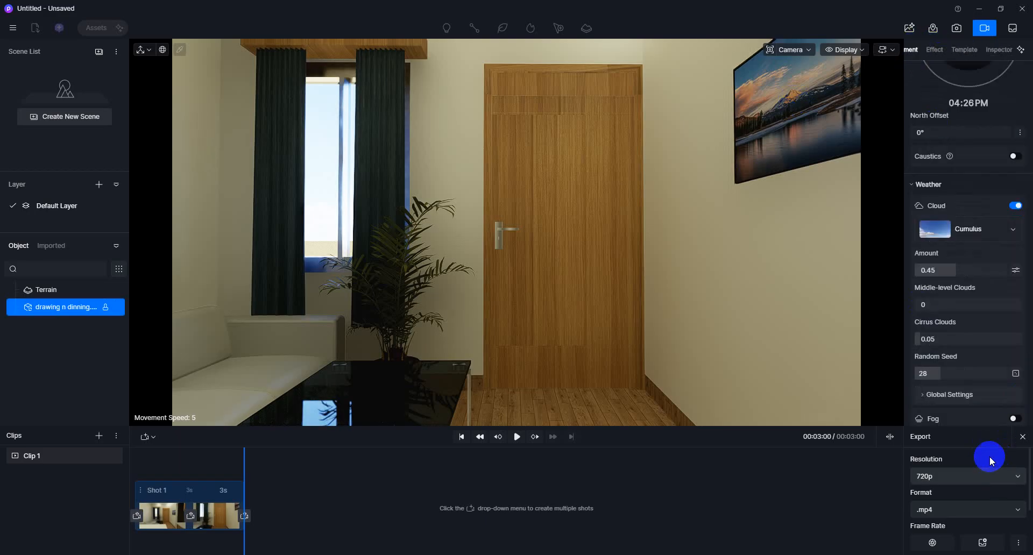
pyautogui.scroll(2, 945, 276)
pyautogui.scroll(-3, 937, 266)
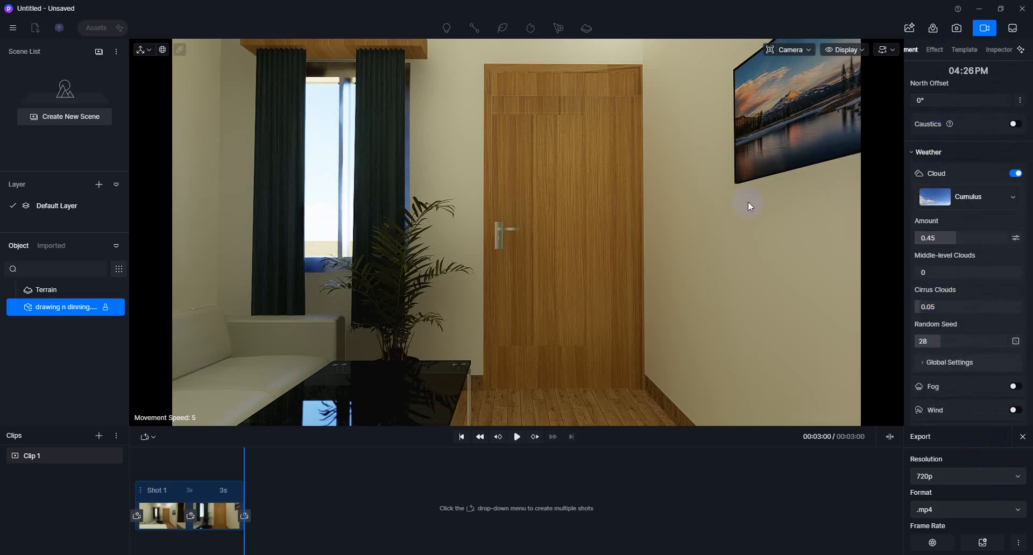
# Turn the view toward the wall picture and look through the post-processing effects and animation templates
pyautogui.moveTo(747, 207); pyautogui.dragTo(618, 292, button='middle')
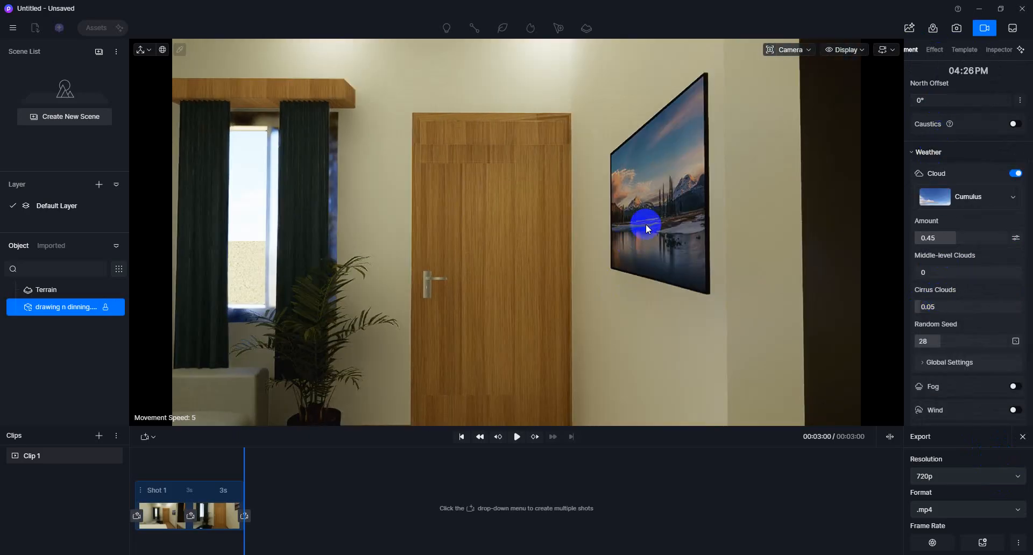
pyautogui.click(647, 223)
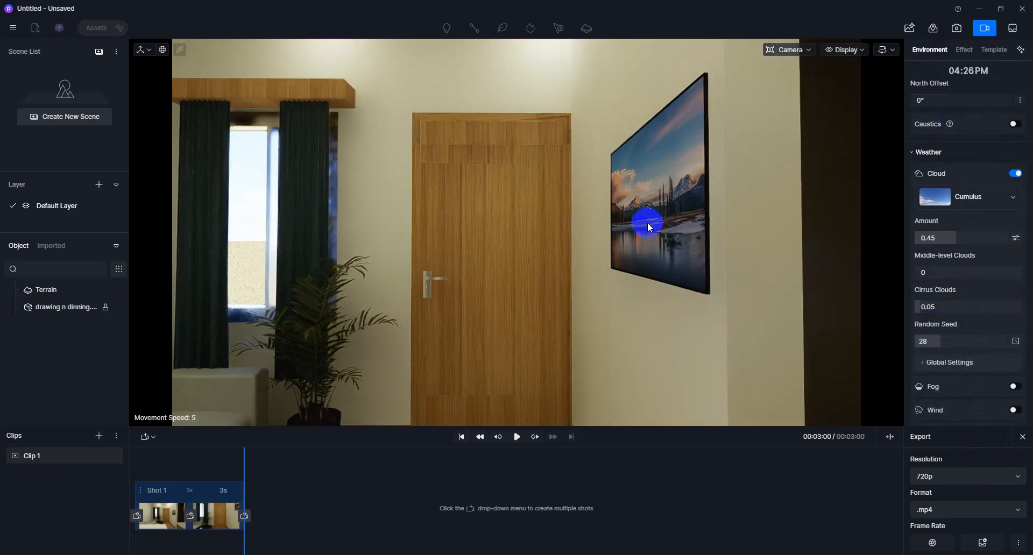
pyautogui.click(961, 50)
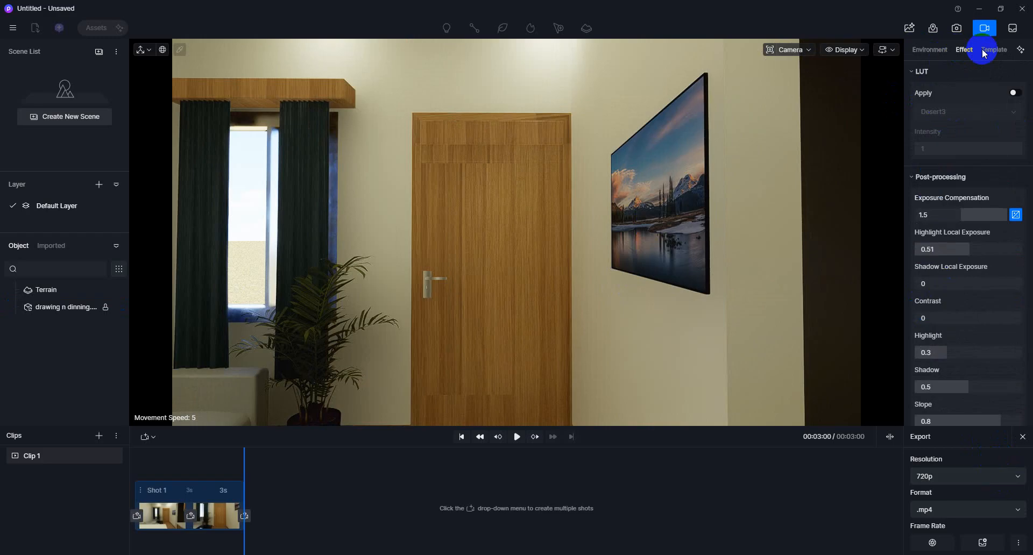
pyautogui.scroll(-3, 948, 383)
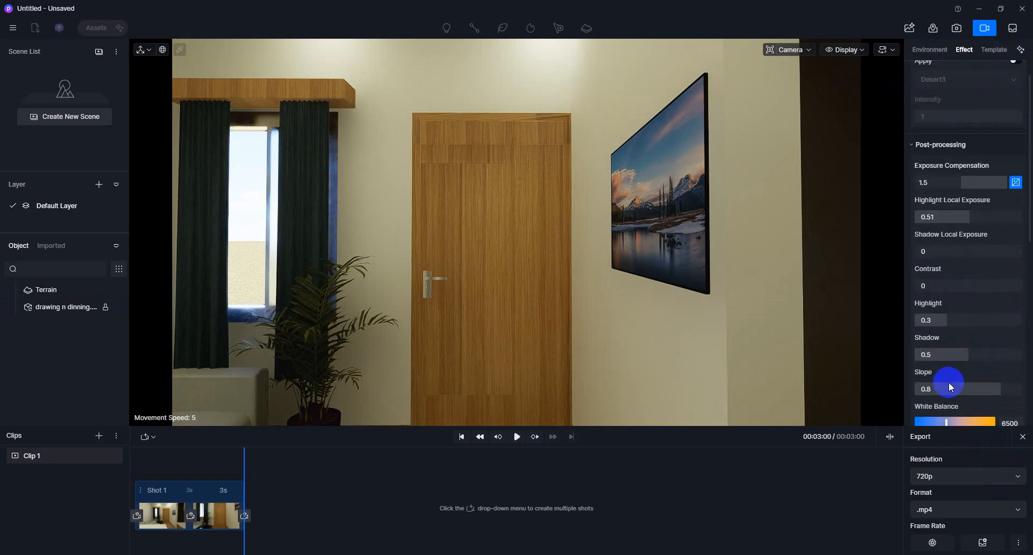
pyautogui.scroll(-7, 970, 405)
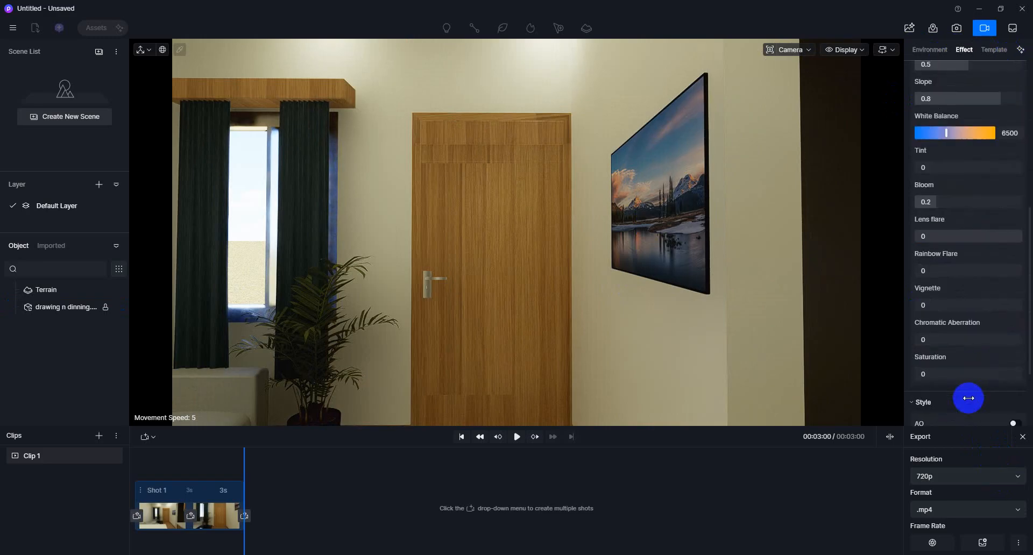
pyautogui.scroll(10, 967, 389)
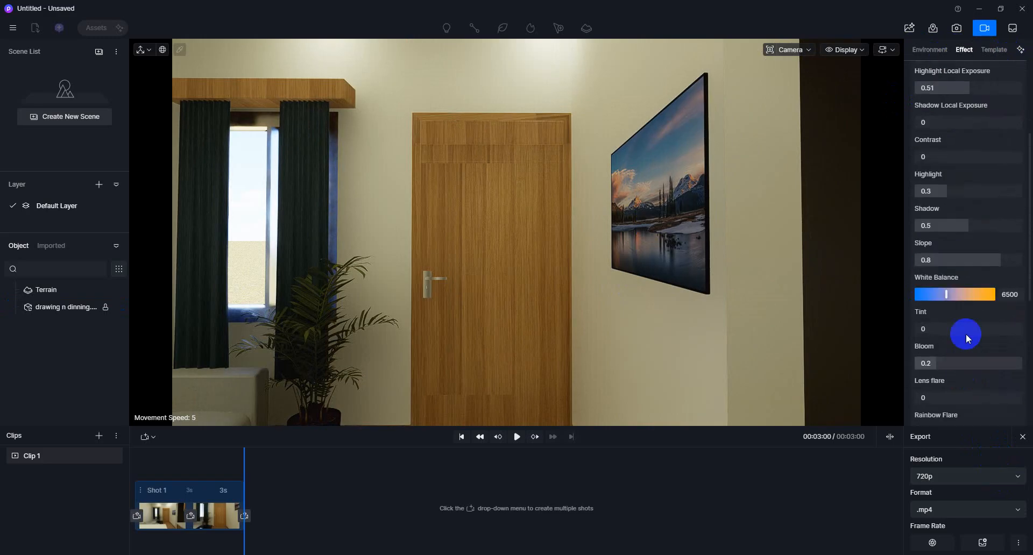
pyautogui.click(991, 52)
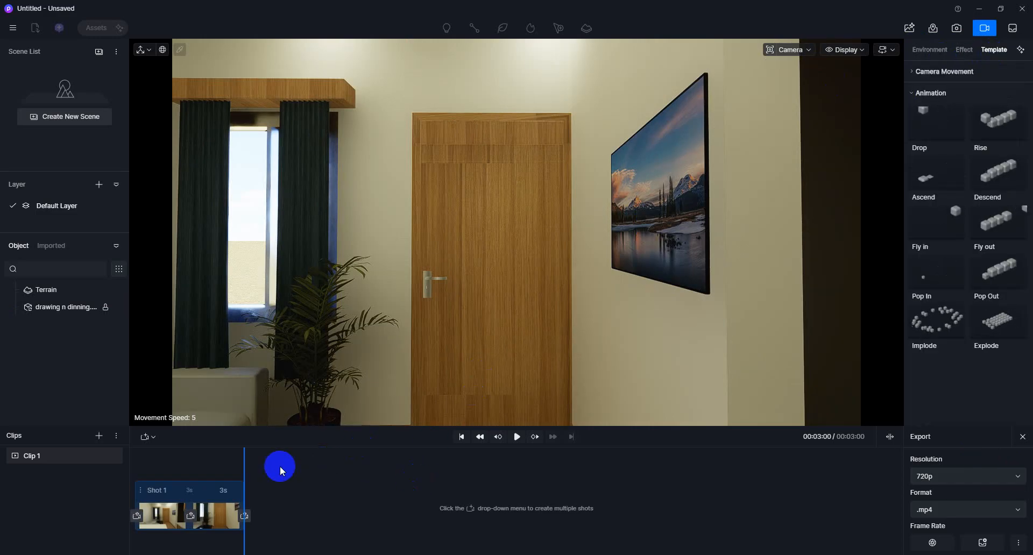
# Return Clip 1 to its start and try to select the wall picture from a closer view
pyautogui.moveTo(244, 451); pyautogui.dragTo(106, 435)
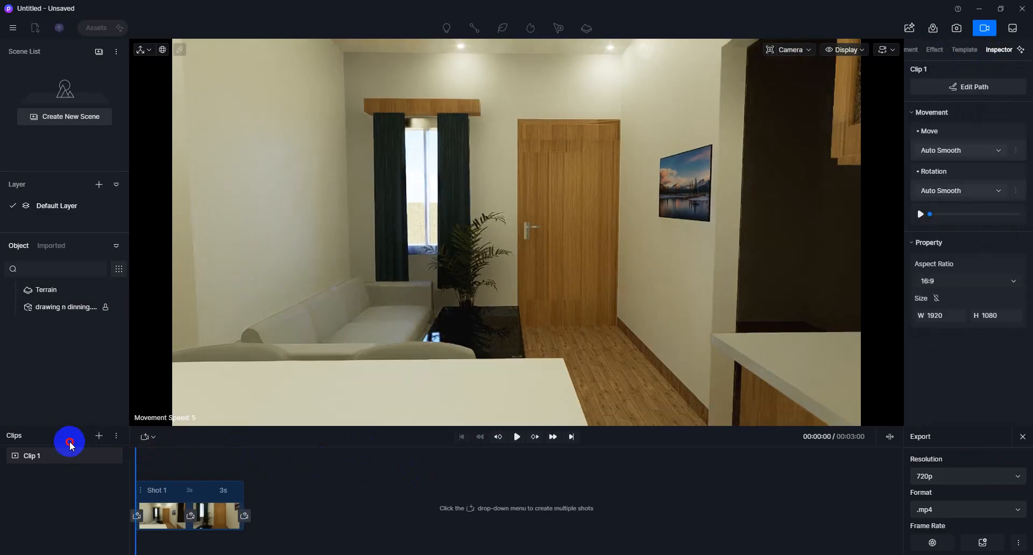
pyautogui.click(678, 173)
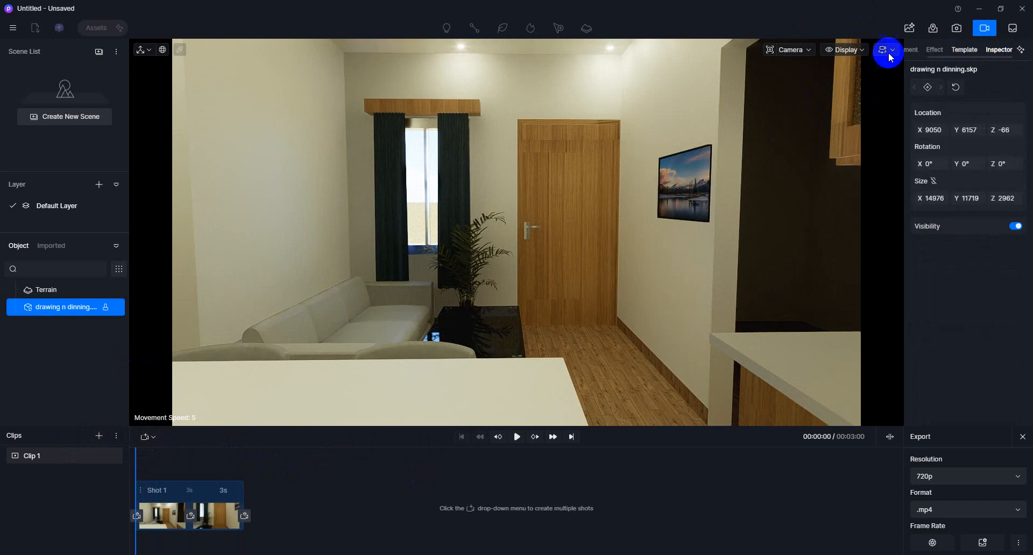
pyautogui.click(937, 50)
pyautogui.click(937, 50)
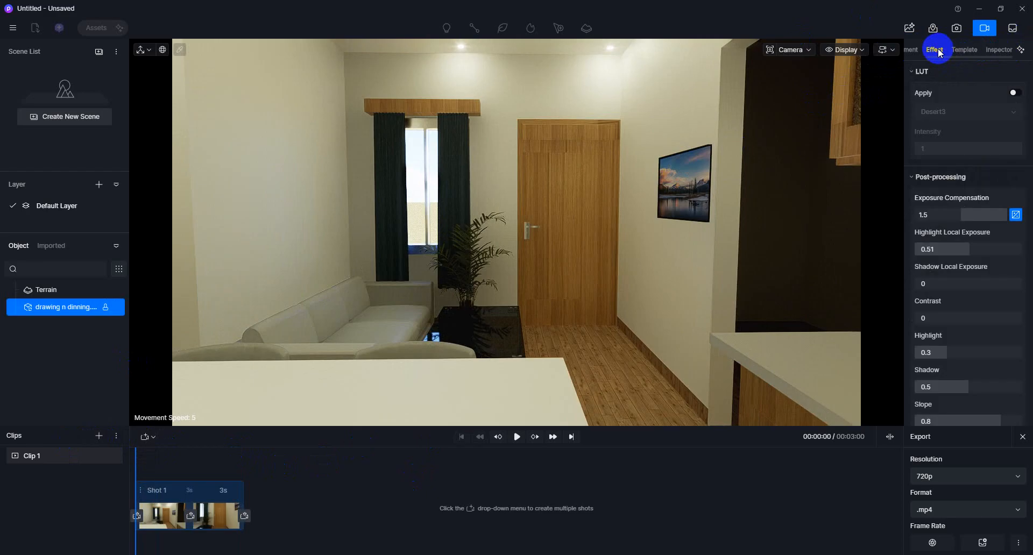
pyautogui.scroll(-1, 885, 274)
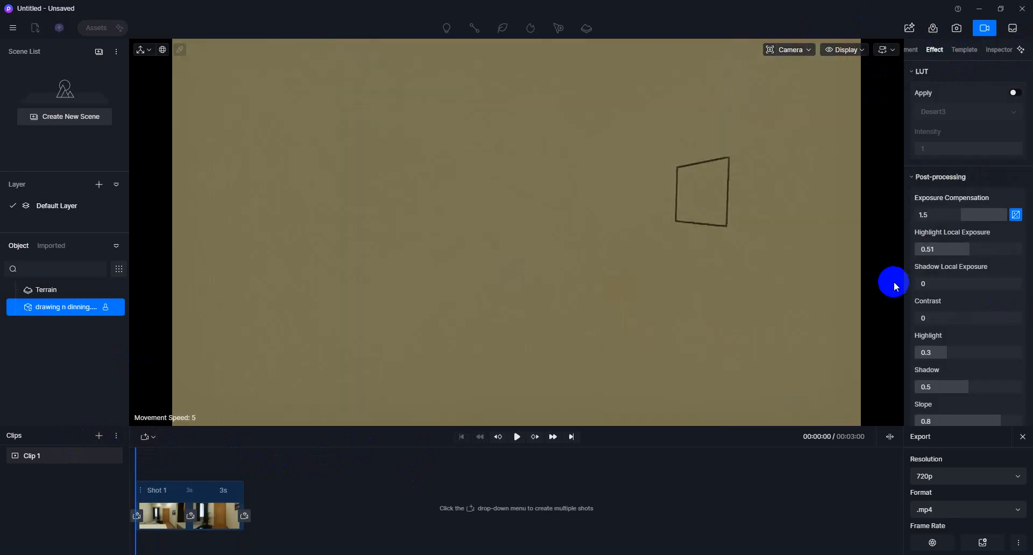
pyautogui.scroll(2, 893, 284)
pyautogui.scroll(1, 681, 248)
pyautogui.click(677, 171)
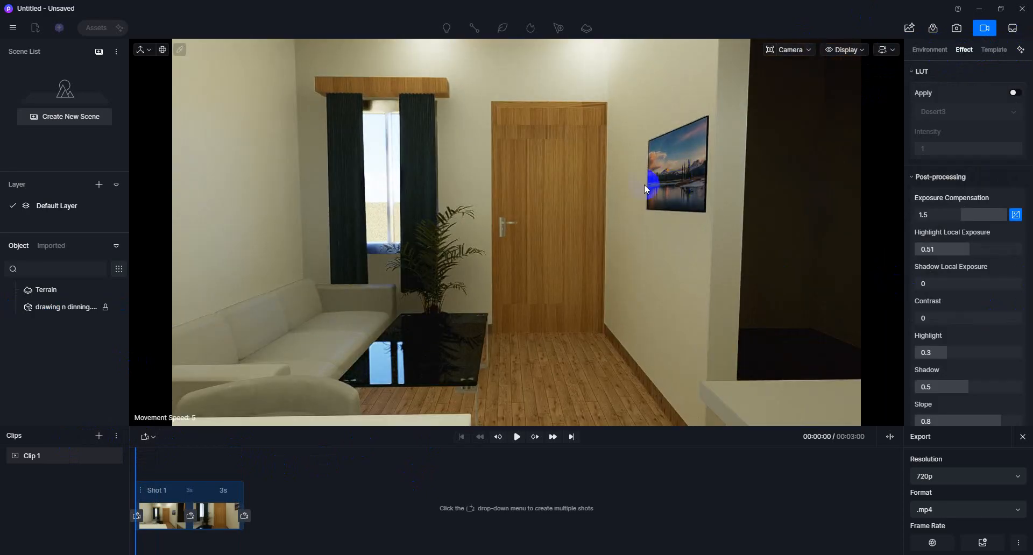
pyautogui.click(673, 180)
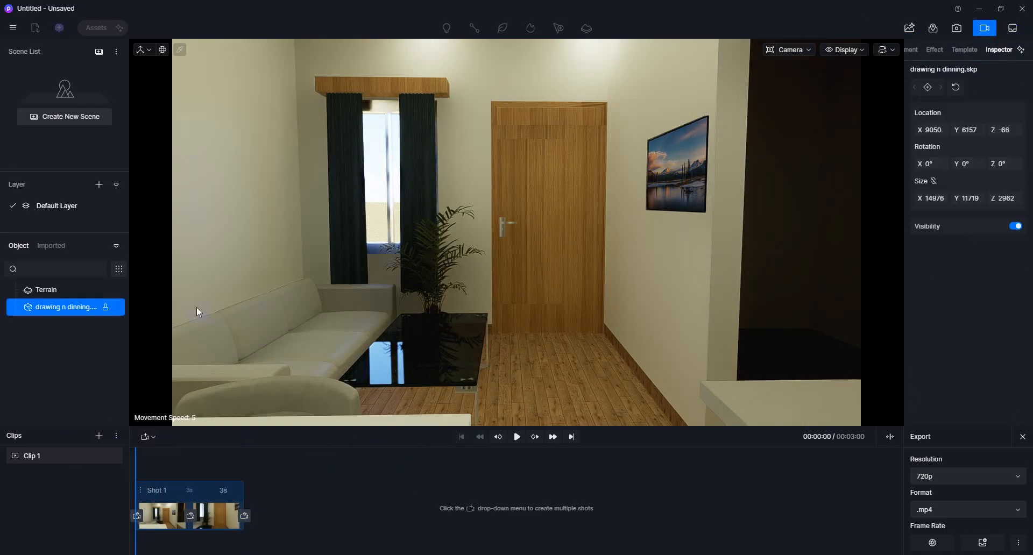
pyautogui.doubleClick(704, 144)
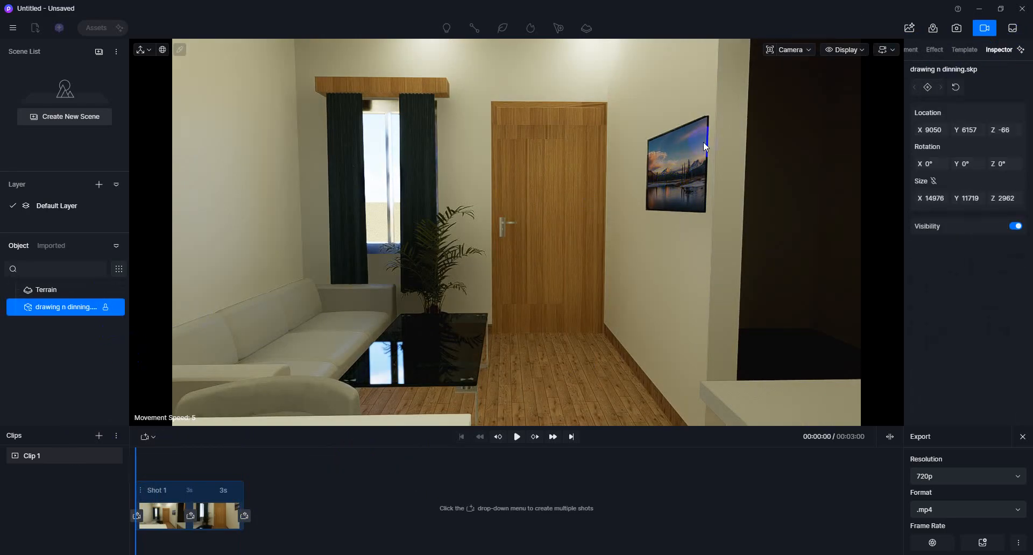
pyautogui.click(688, 147)
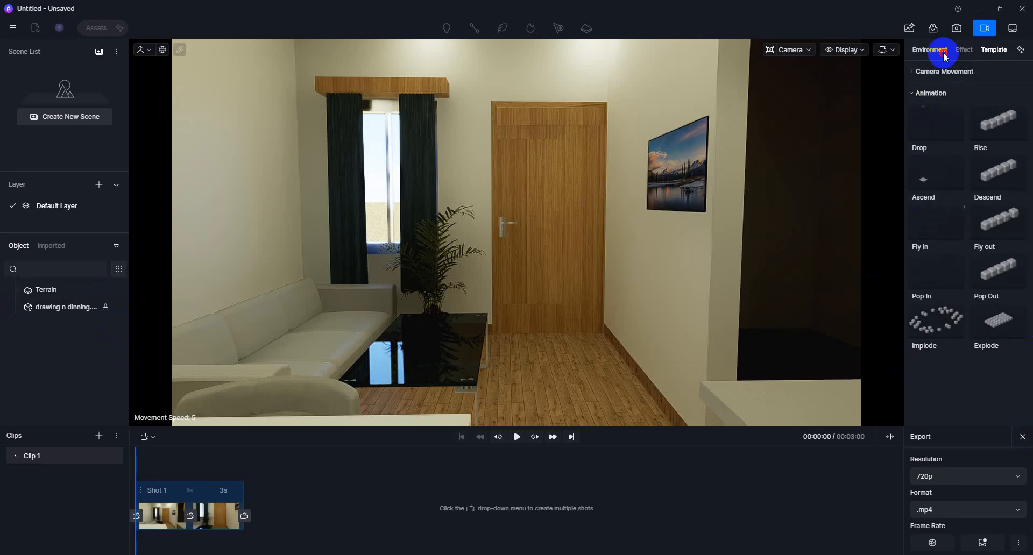
# Switch the environment's sky light from Geo Sky to Custom
pyautogui.click(944, 54)
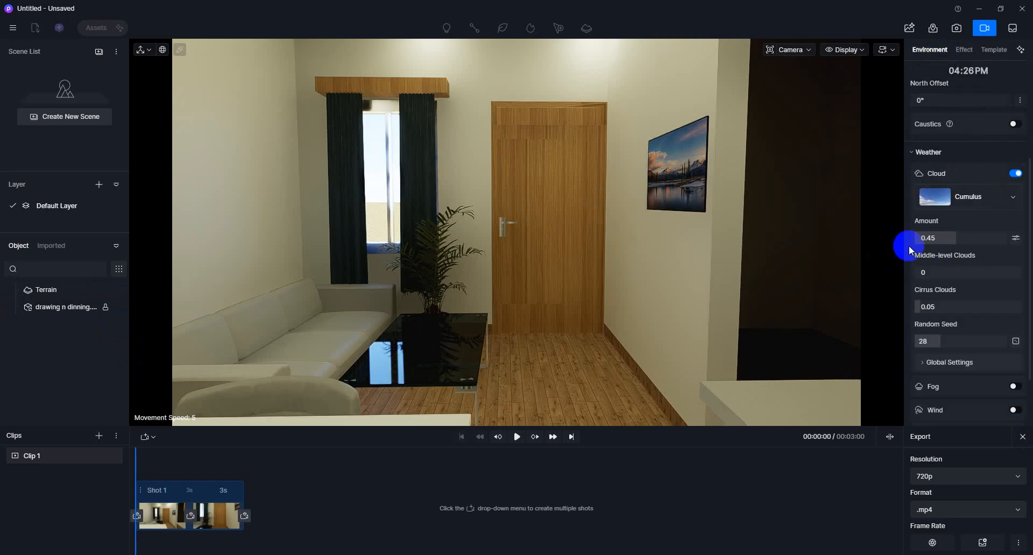
pyautogui.scroll(-3, 944, 387)
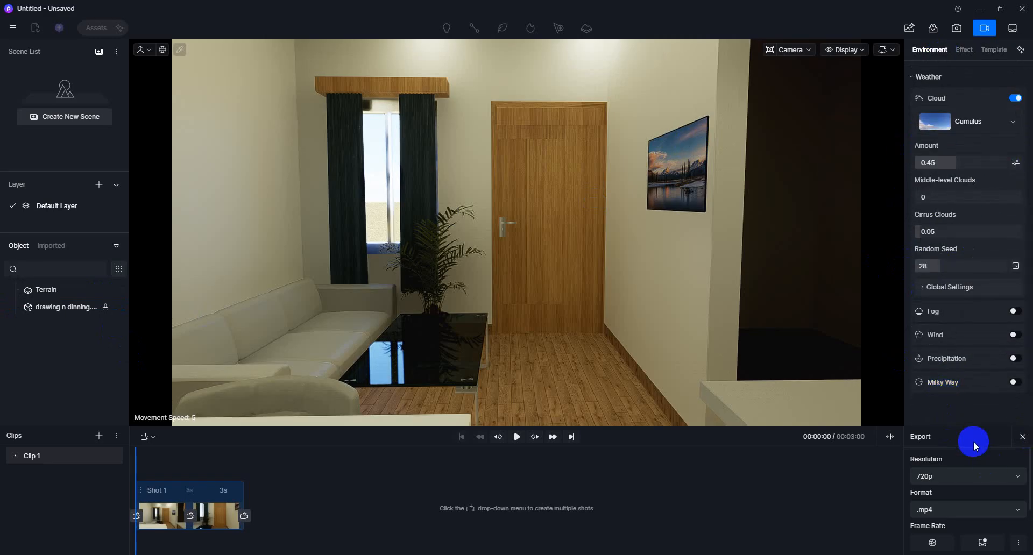
pyautogui.scroll(9, 922, 266)
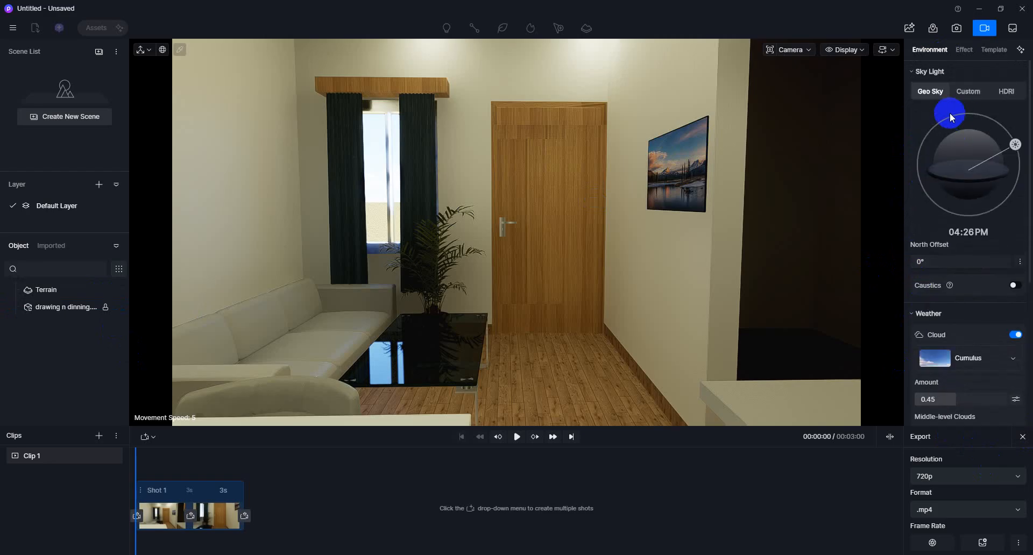
pyautogui.click(976, 96)
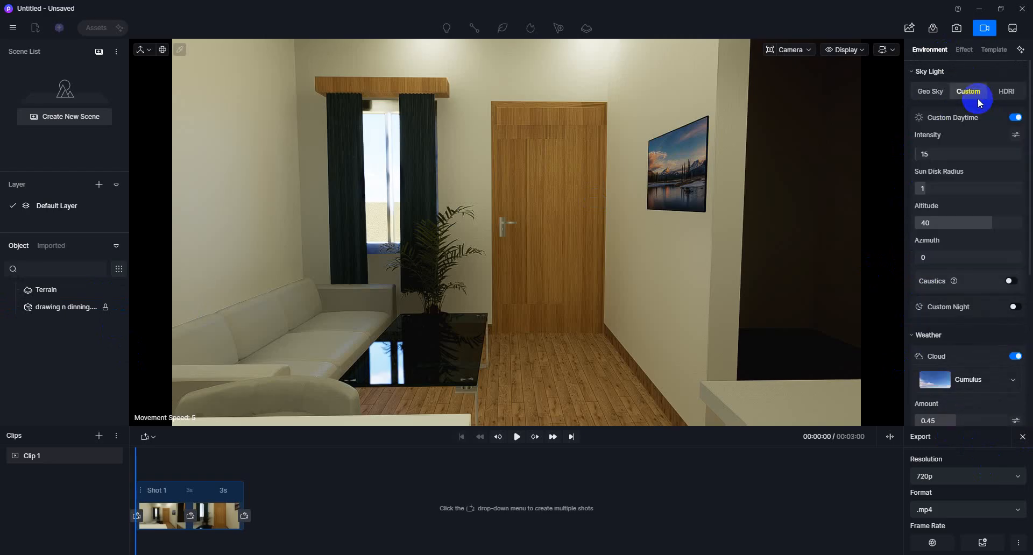
# Check the imported model's properties, then the effect, custom sky light and weather settings
pyautogui.click(703, 171)
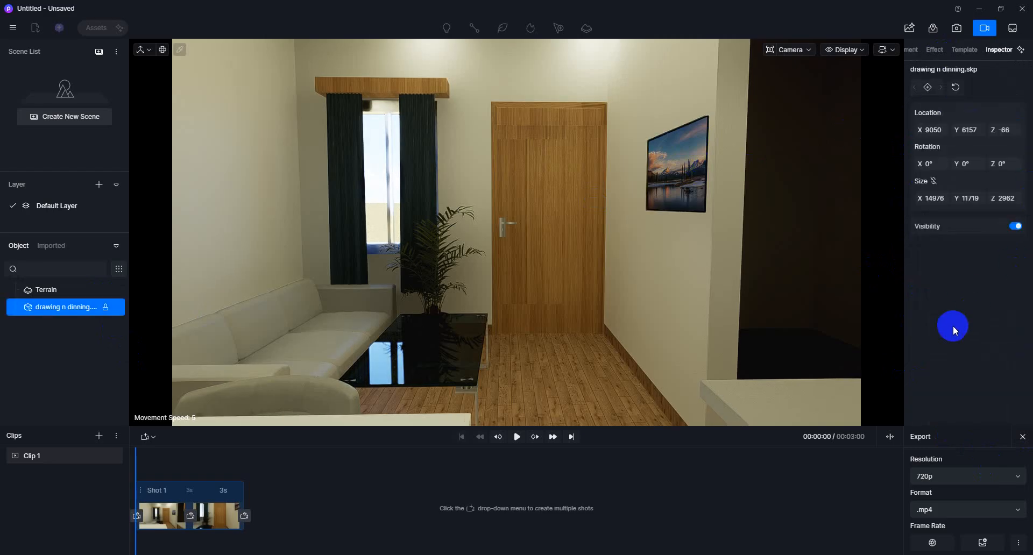
pyautogui.click(934, 48)
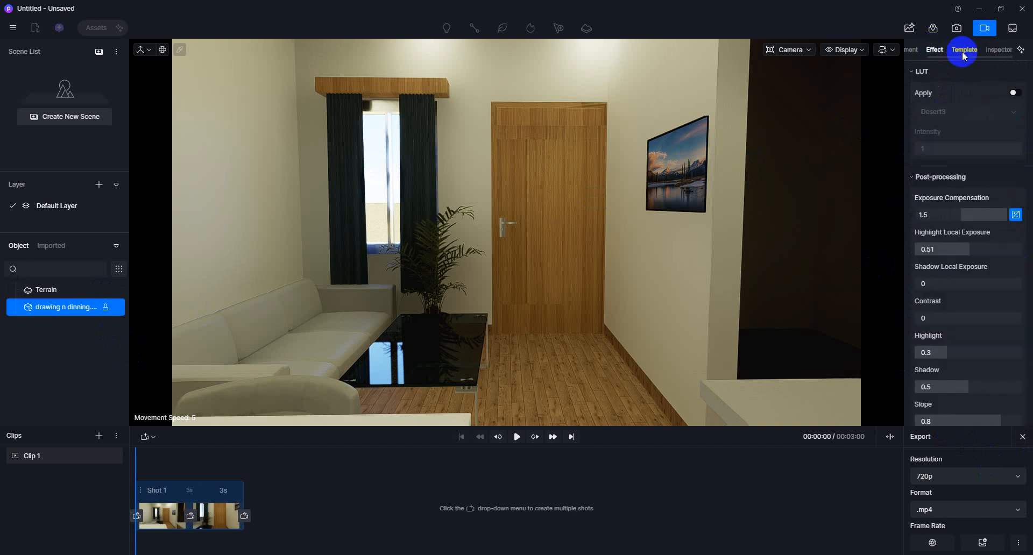
pyautogui.click(963, 49)
pyautogui.click(911, 49)
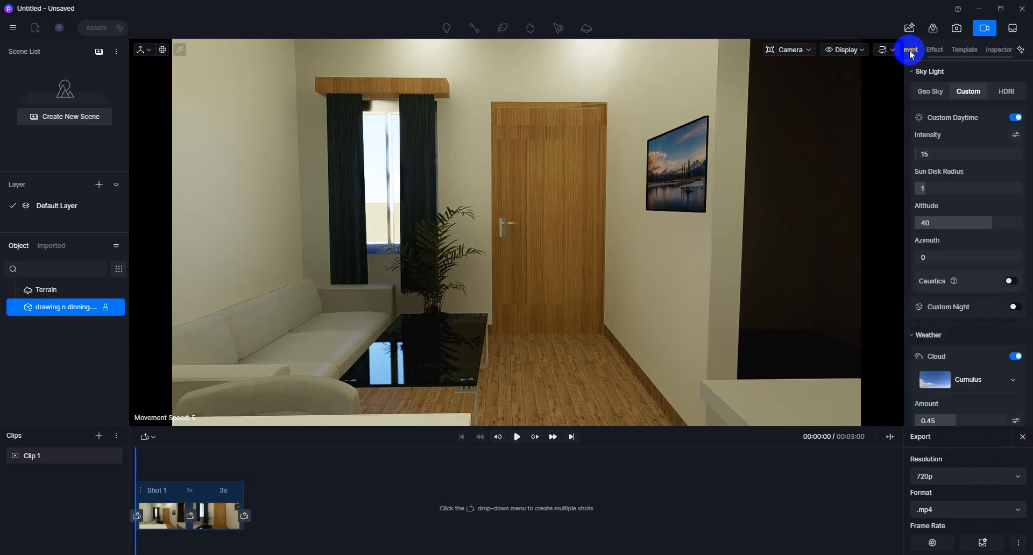
pyautogui.scroll(-5, 946, 381)
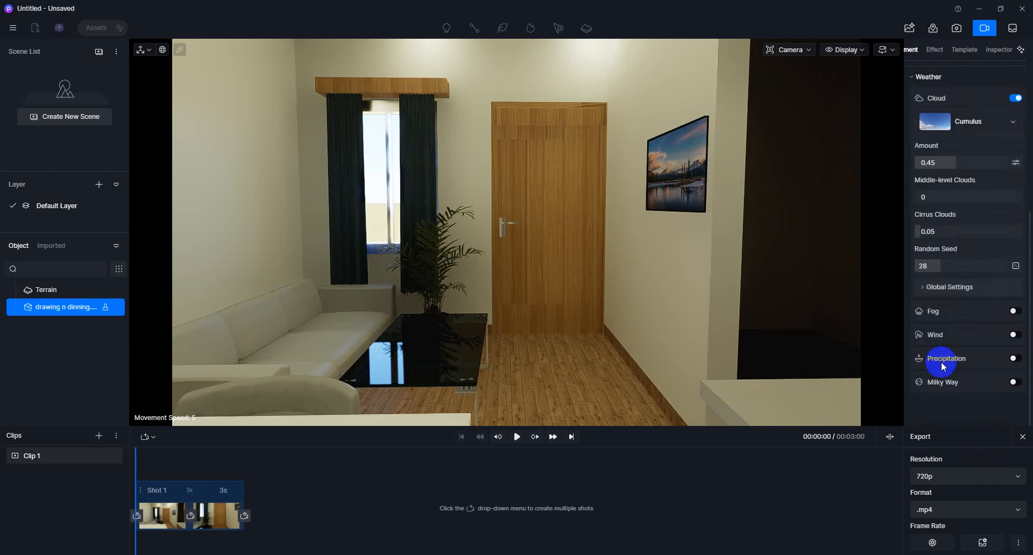
pyautogui.scroll(5, 941, 384)
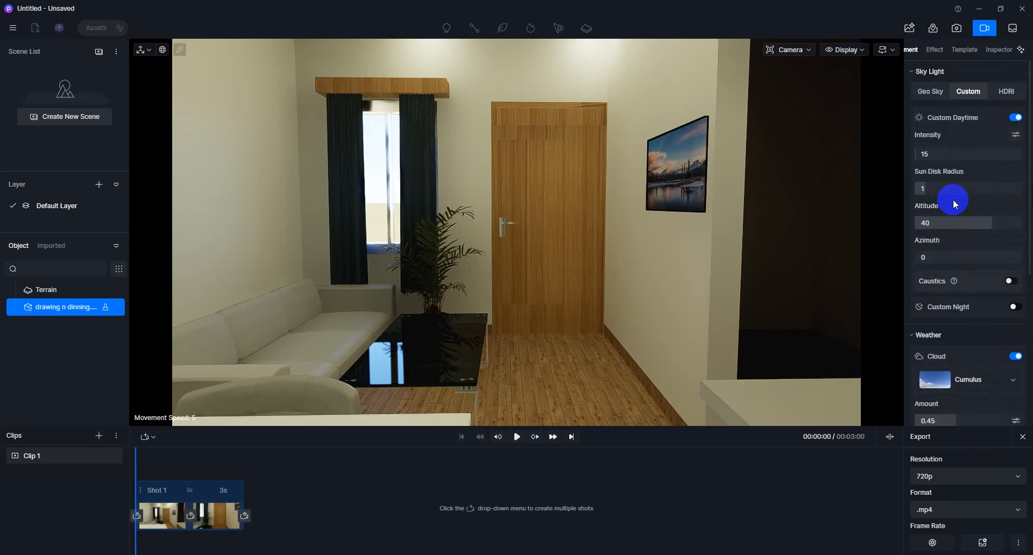
# Try to select the wall picture and the door, and check the custom sky light and post-processing settings
pyautogui.click(701, 176)
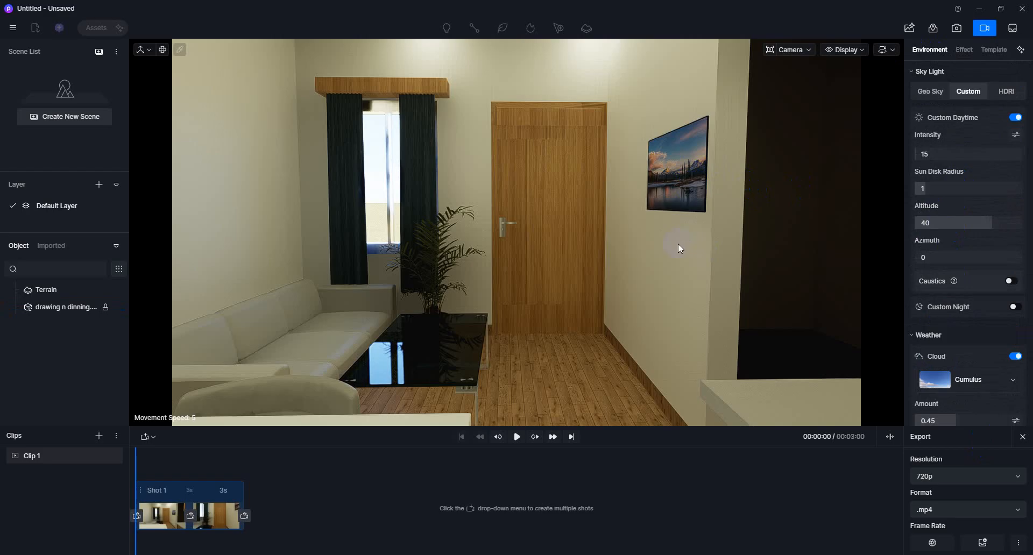
pyautogui.click(547, 235)
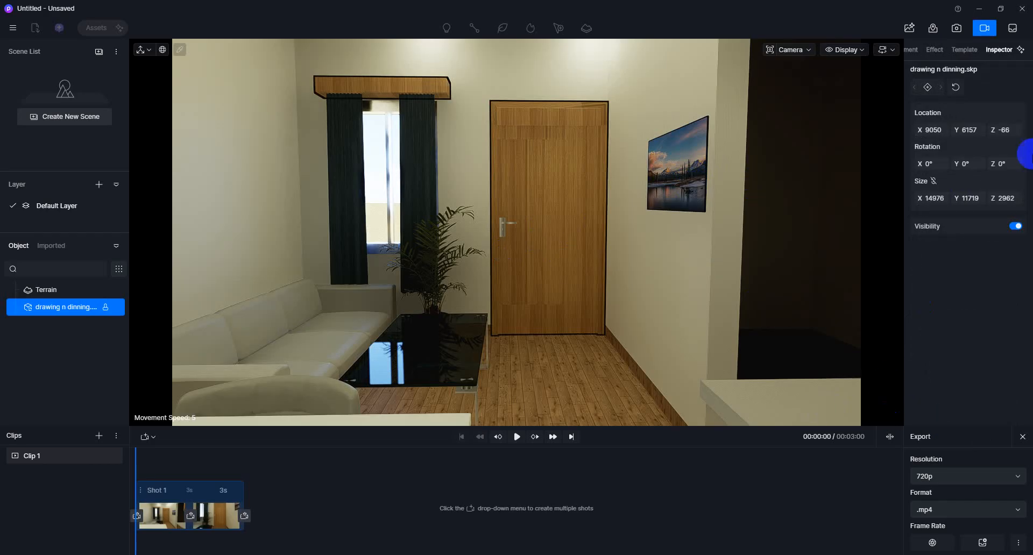
pyautogui.click(915, 51)
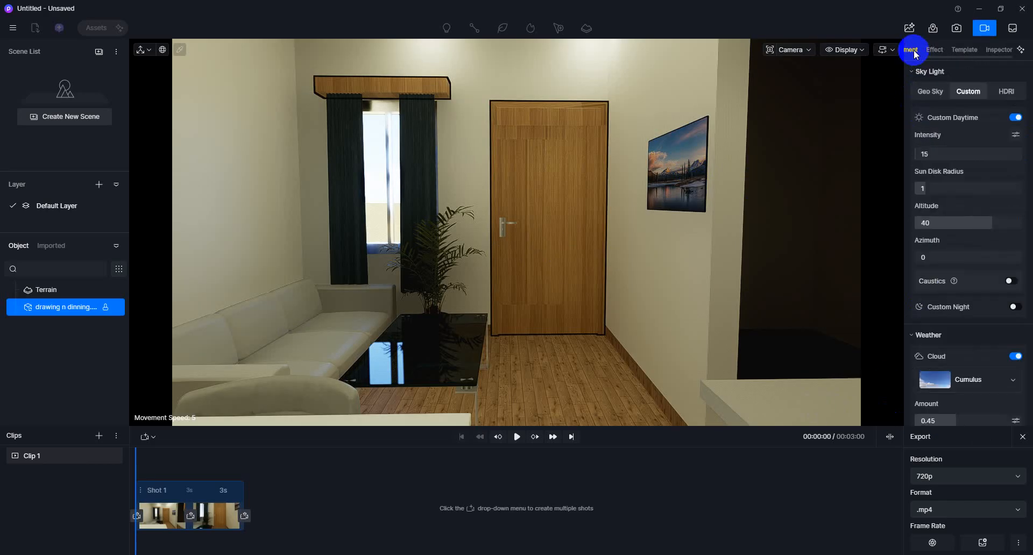
pyautogui.click(928, 52)
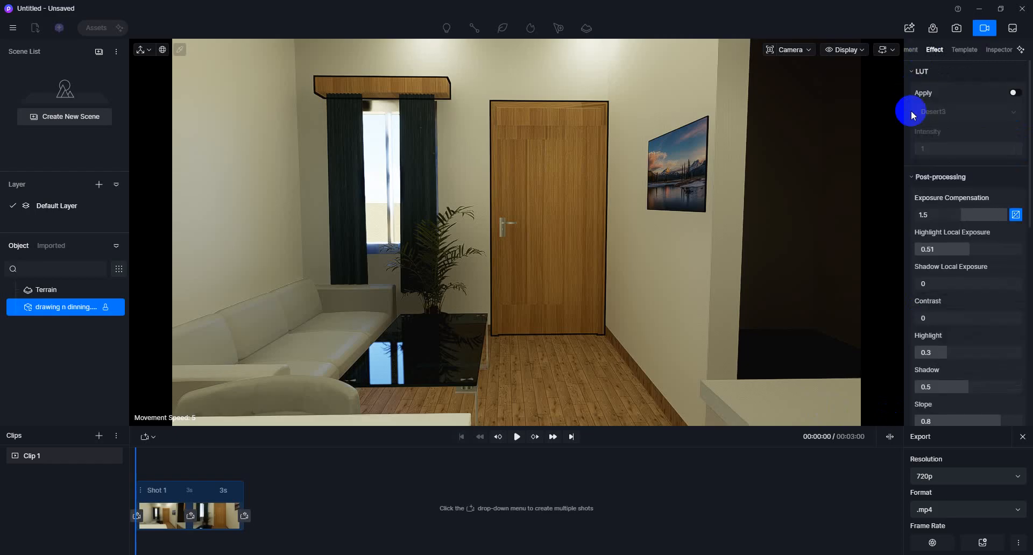
pyautogui.click(673, 157)
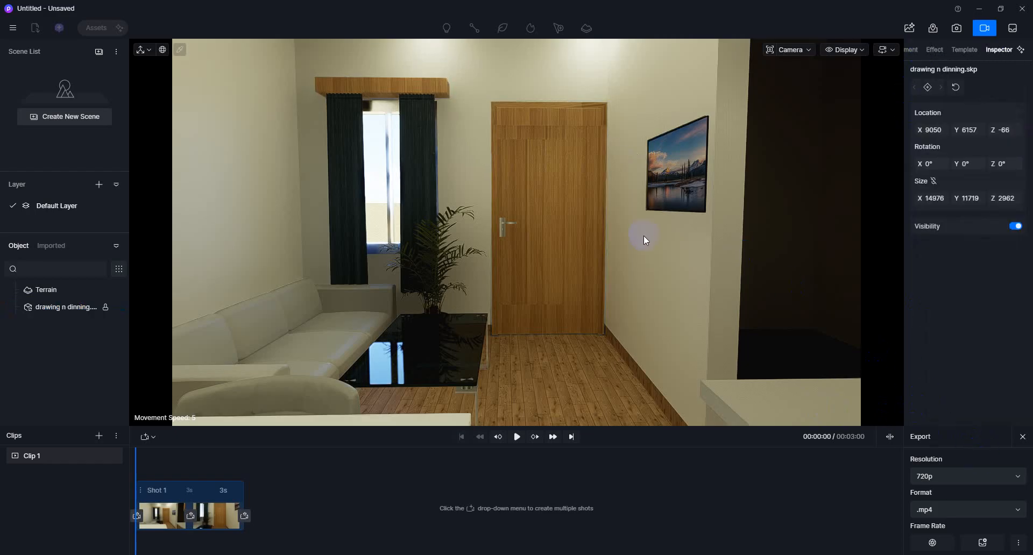
# Move the playhead to the end of Shot 1 and add a third camera view there
pyautogui.moveTo(645, 237); pyautogui.dragTo(757, 291, button='right')
pyautogui.scroll(-2, 582, 247)
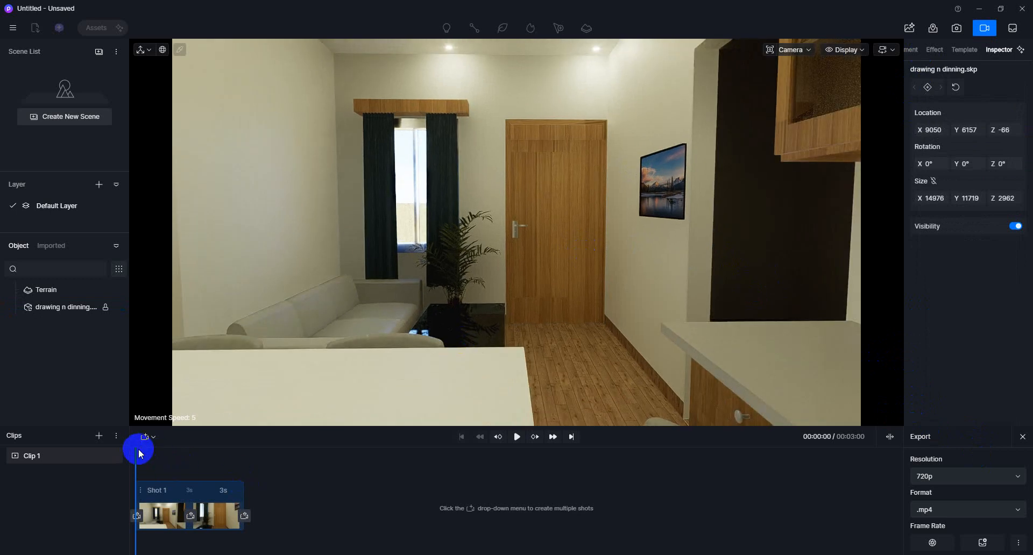
pyautogui.moveTo(137, 450); pyautogui.dragTo(239, 463)
pyautogui.click(245, 517)
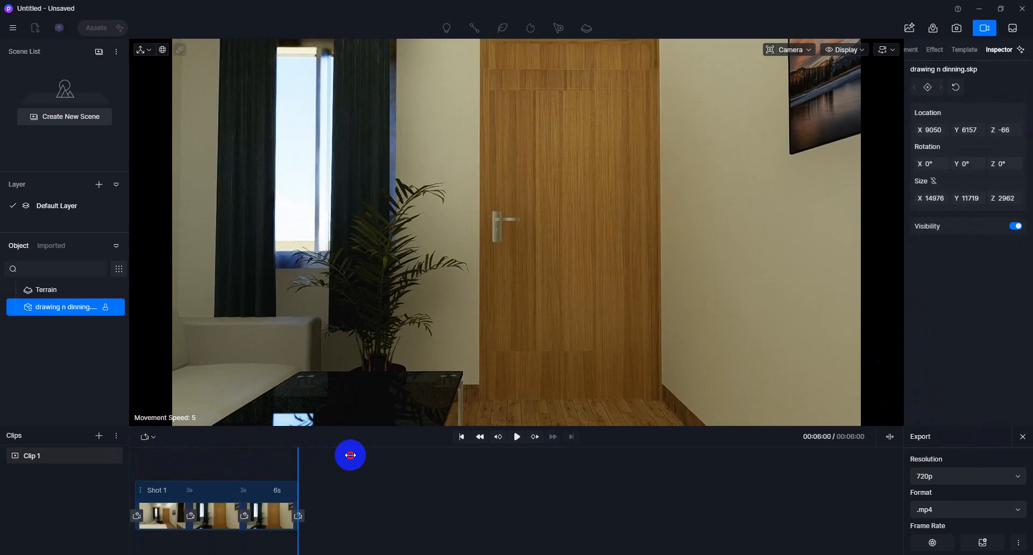
# Set the third view's Geo Sky time to 02:51 AM and its cloud preset to Stratocumulus
pyautogui.click(271, 513)
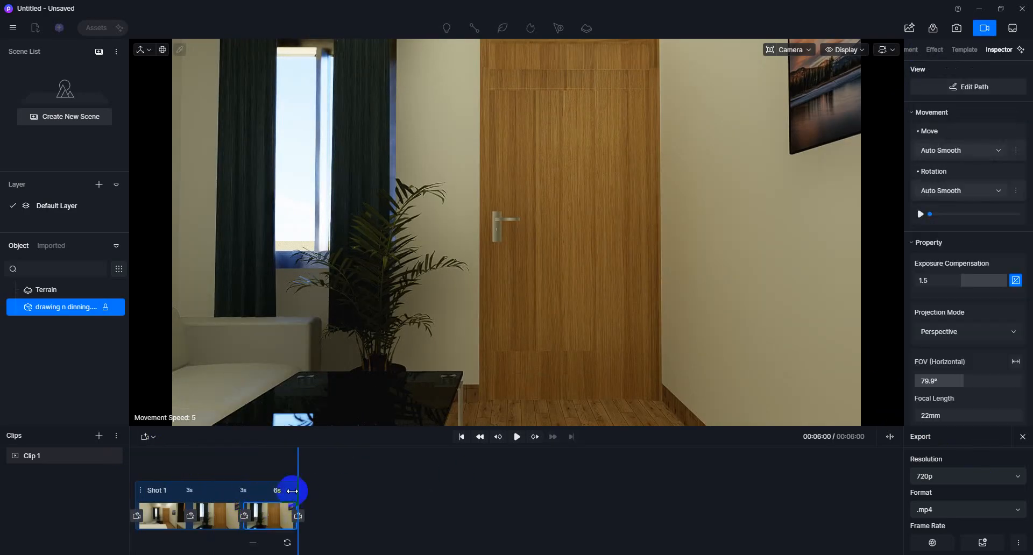
pyautogui.click(915, 50)
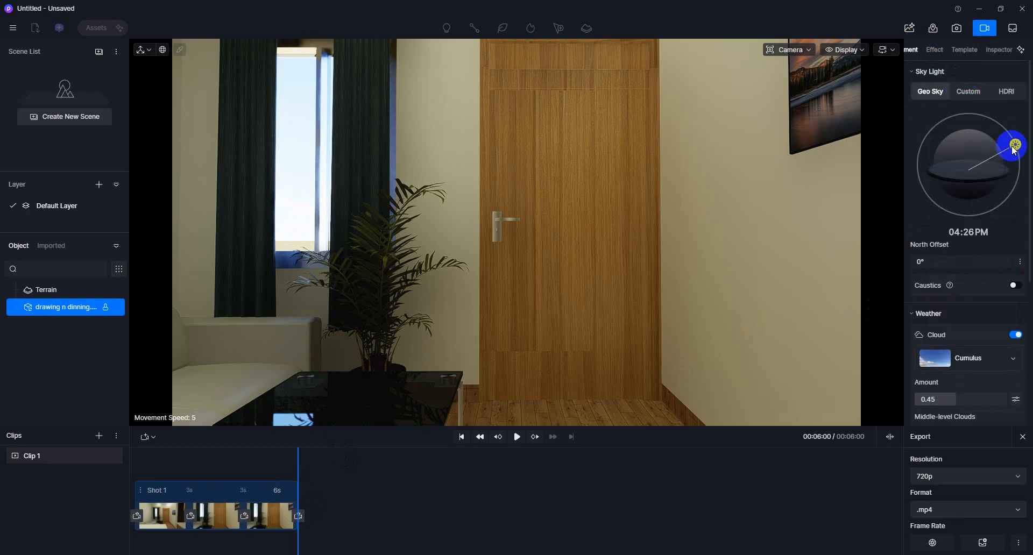
pyautogui.moveTo(1017, 158); pyautogui.dragTo(934, 203)
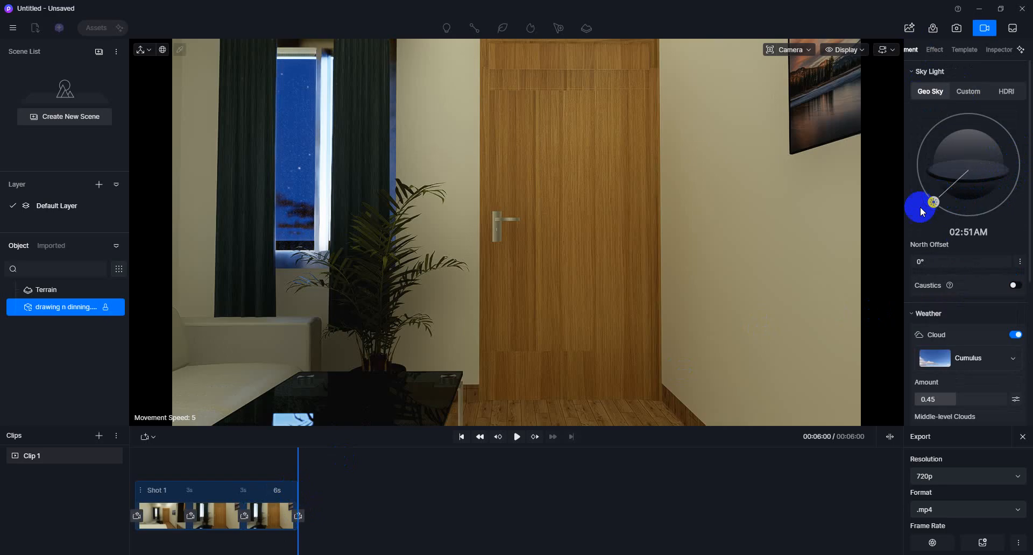
pyautogui.click(987, 371)
pyautogui.click(872, 308)
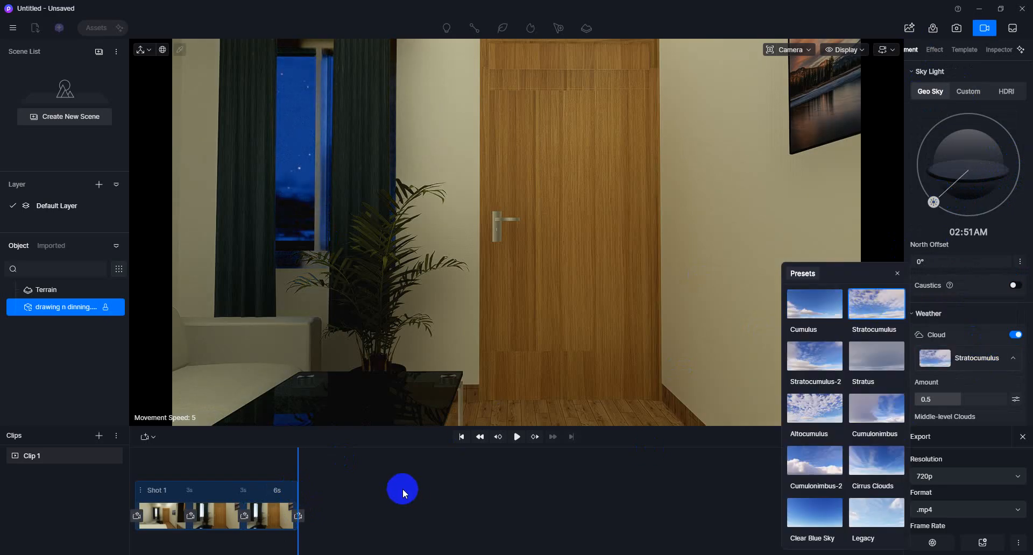
# Delete the third camera view from Shot 1 and return the playhead to the start of the clip
pyautogui.click(592, 467)
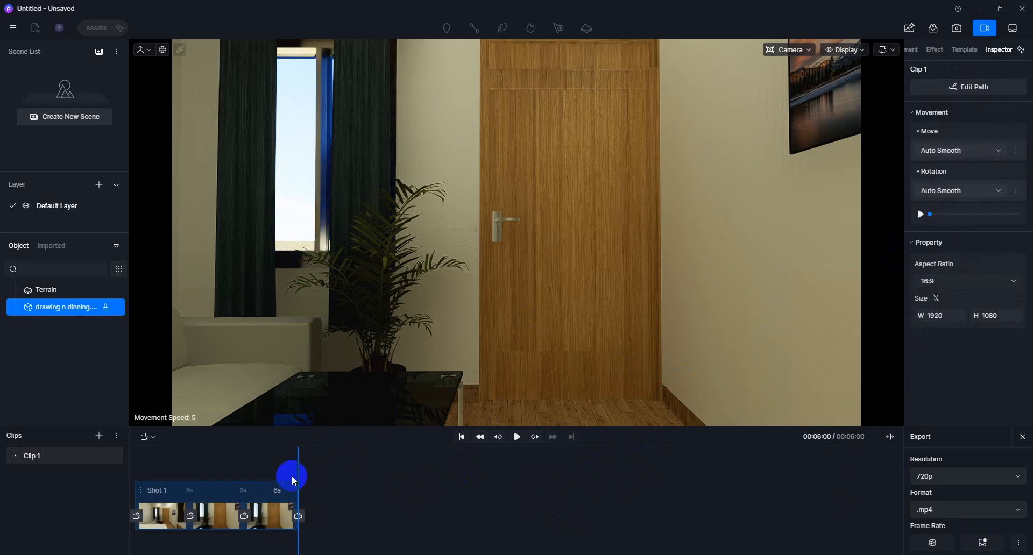
pyautogui.moveTo(298, 470)
pyautogui.mouseDown()
pyautogui.moveTo(253, 469)
pyautogui.moveTo(301, 469)
pyautogui.mouseUp()
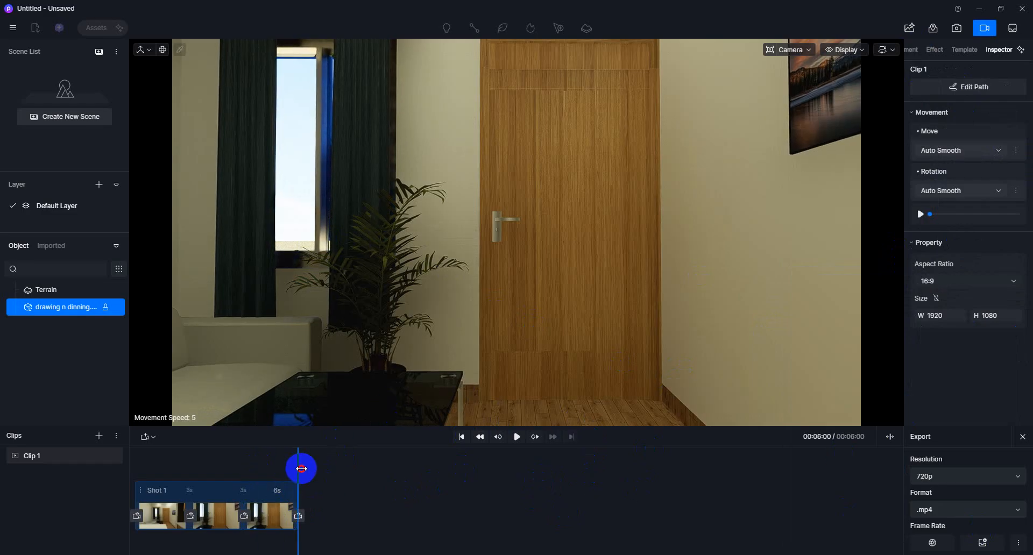
pyautogui.click(266, 512)
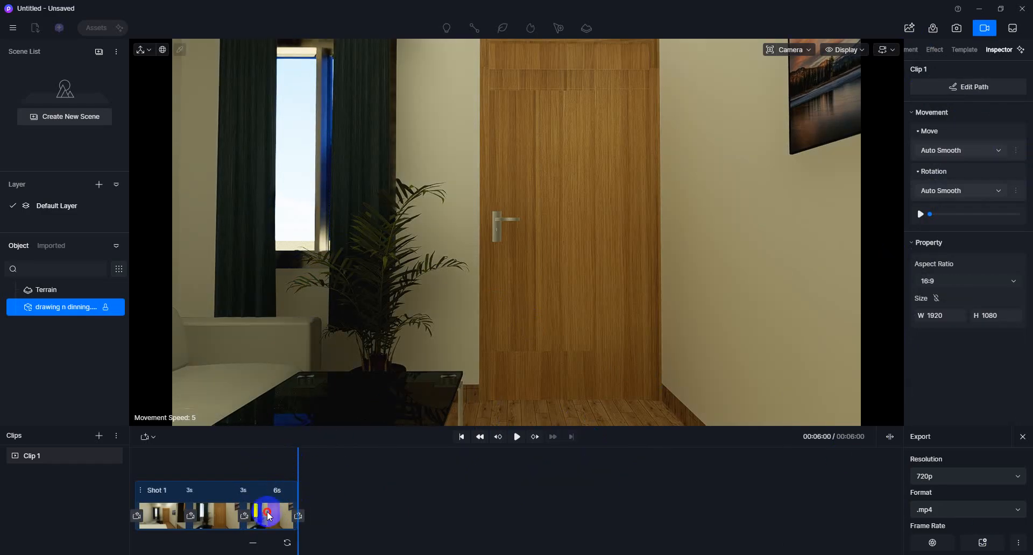
pyautogui.rightClick(267, 511)
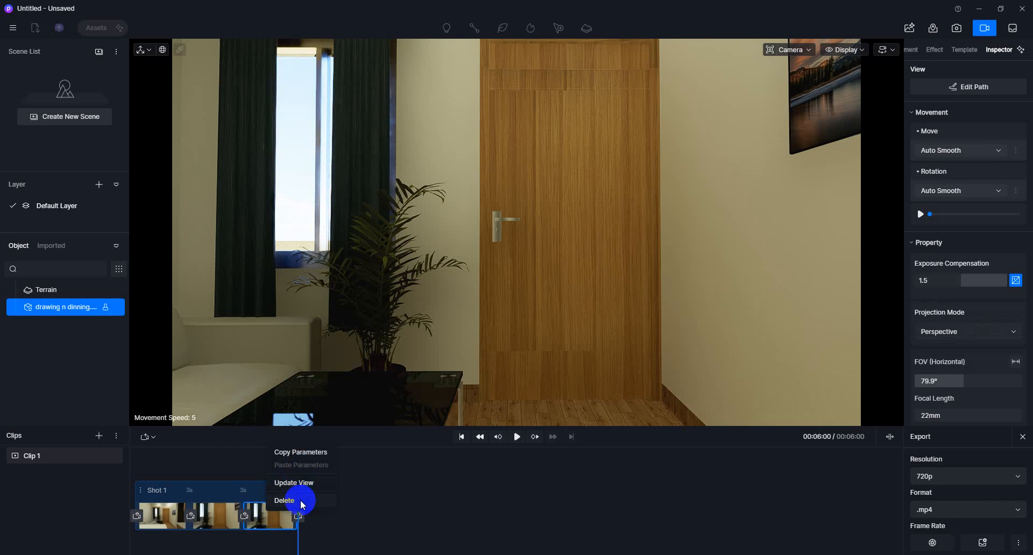
pyautogui.click(300, 500)
pyautogui.moveTo(244, 470); pyautogui.dragTo(101, 469)
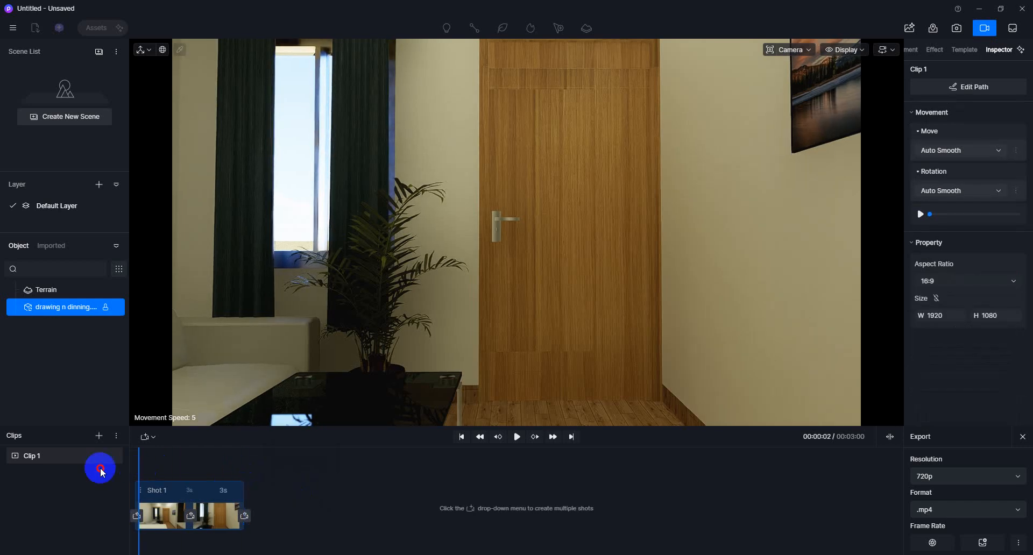
# Render Clip 1 as a 720p .mp4 video named Clip 1(1) on the Desktop and dismiss the completed render dialog
pyautogui.click(940, 549)
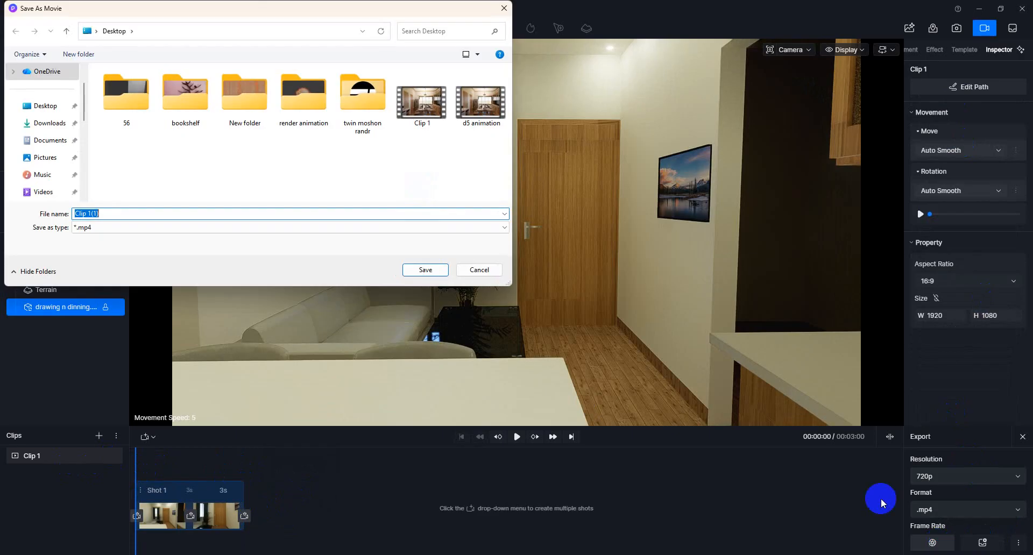
pyautogui.click(434, 270)
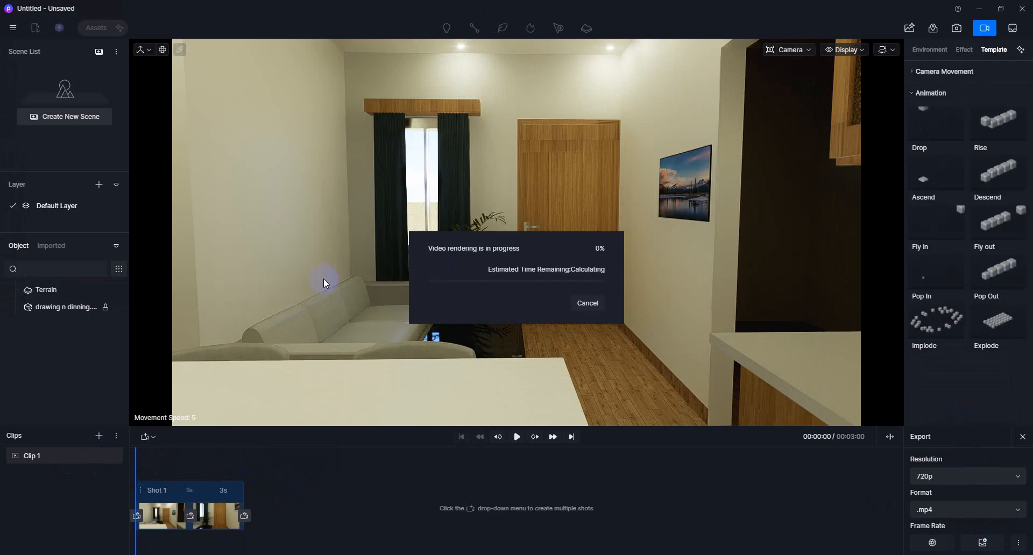
pyautogui.click(363, 178)
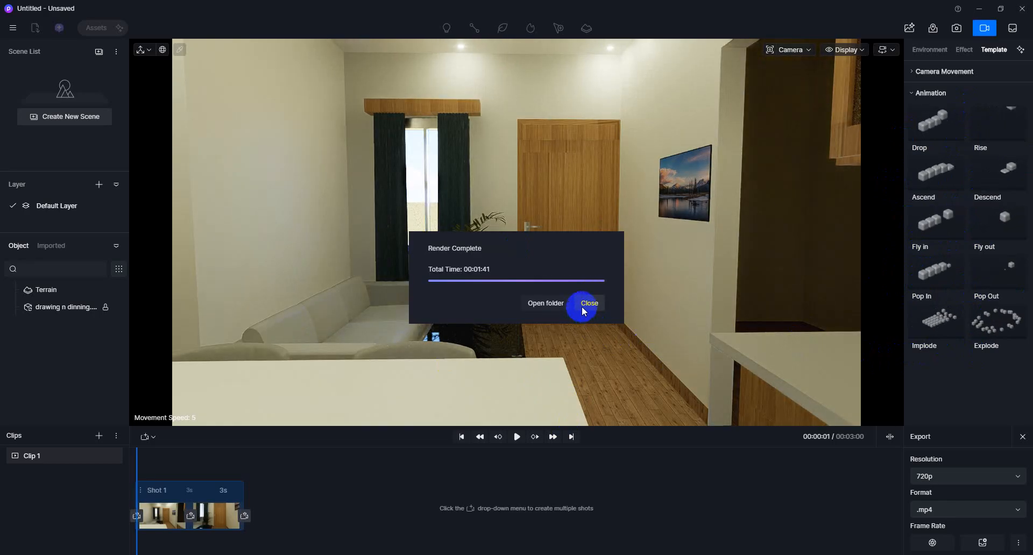
pyautogui.click(584, 305)
# Switch to the desktop, play the rendered Clip 1(1) video in Media Player and close the player
pyautogui.click(982, 12)
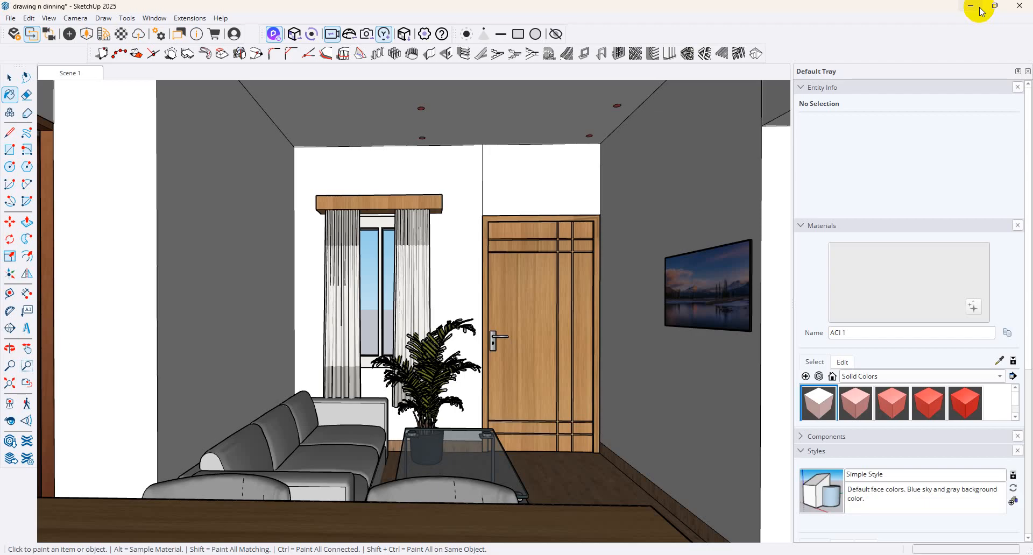
pyautogui.click(959, 5)
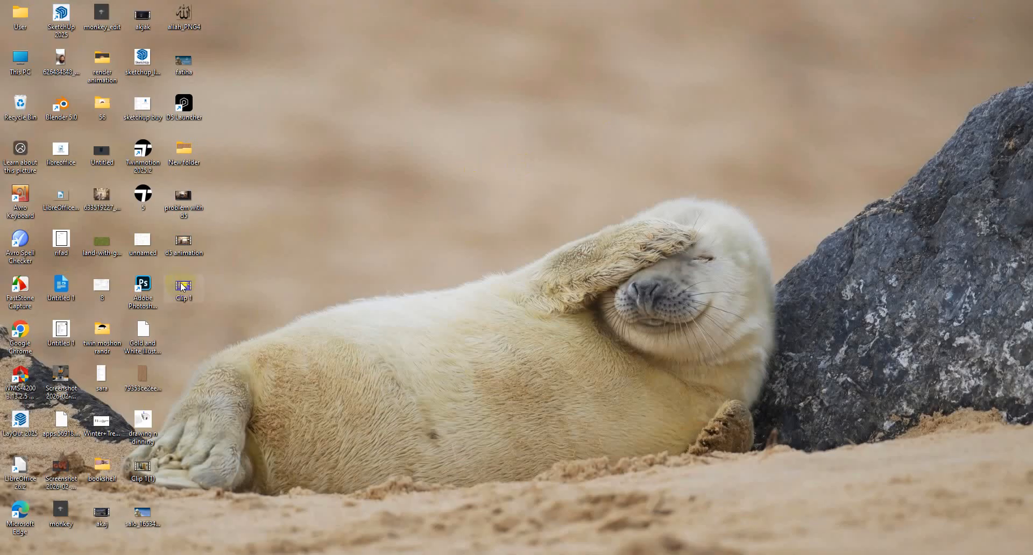
pyautogui.click(254, 346)
pyautogui.doubleClick(143, 474)
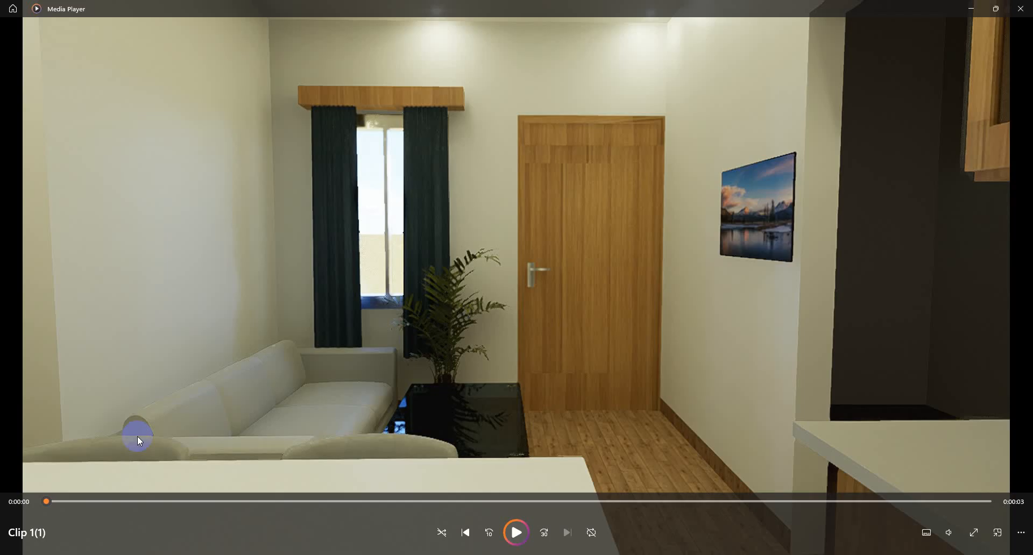
pyautogui.click(516, 532)
pyautogui.click(1020, 9)
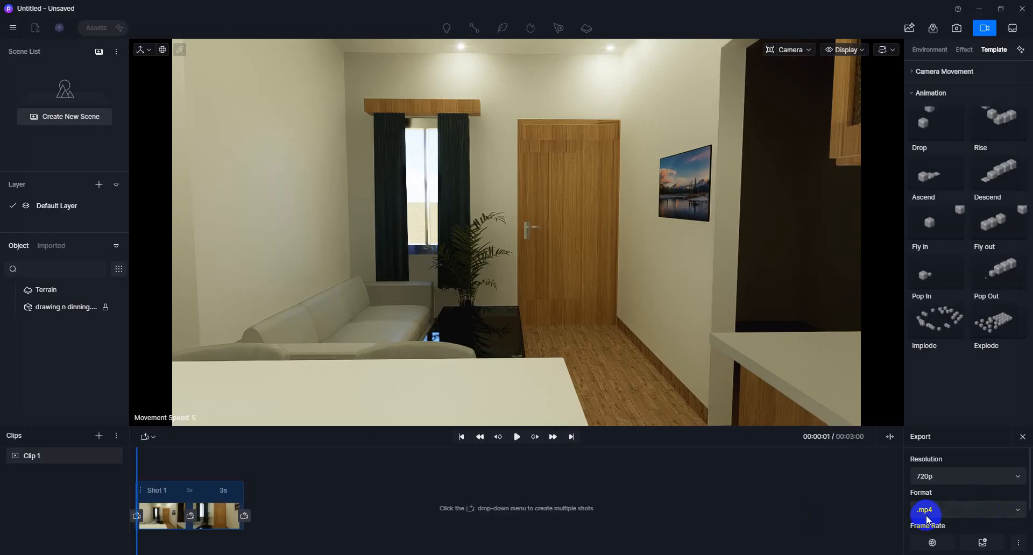
# Look through the export resolution options in D5 Render, keep 720p, and inspect the model's door and floor
pyautogui.click(931, 479)
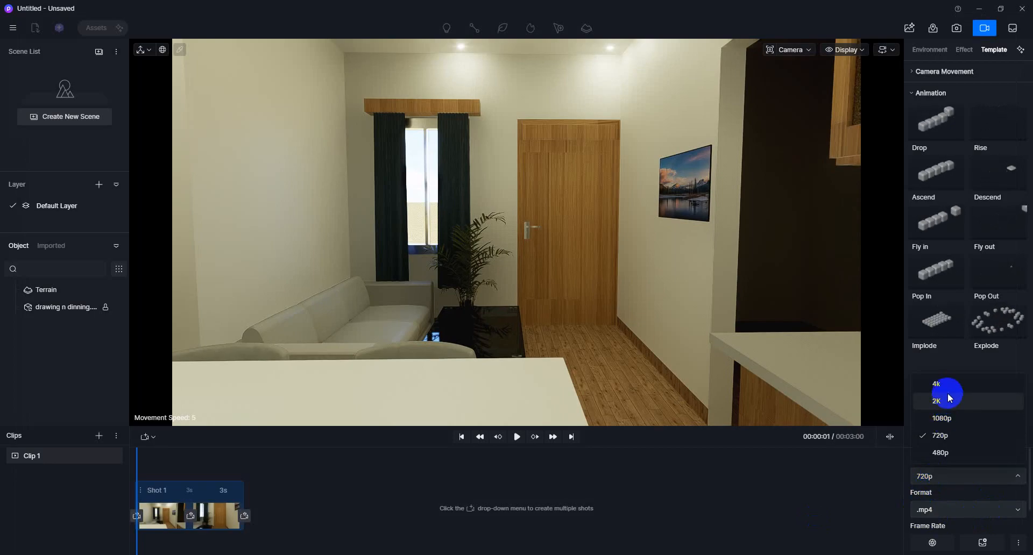
pyautogui.click(440, 373)
pyautogui.click(531, 380)
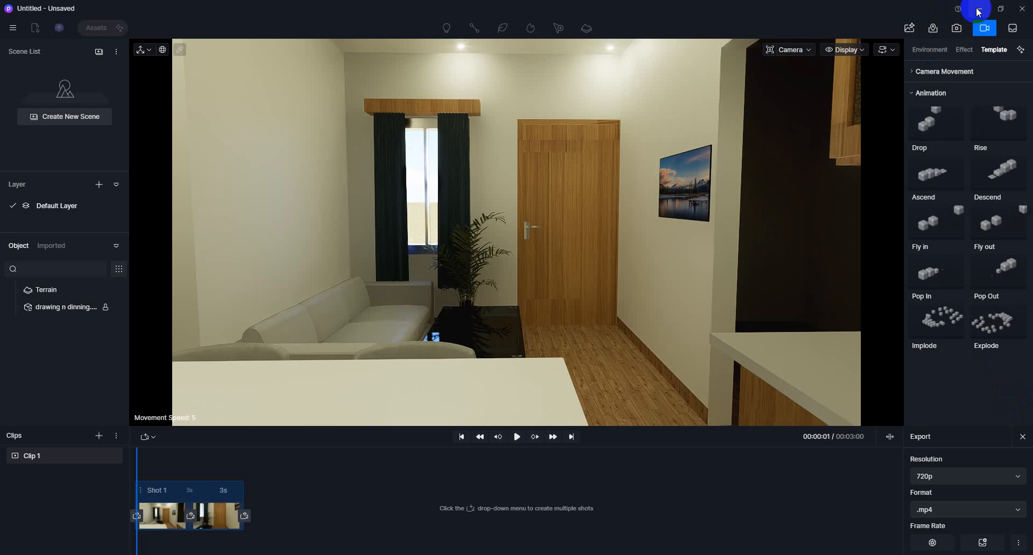
pyautogui.click(536, 268)
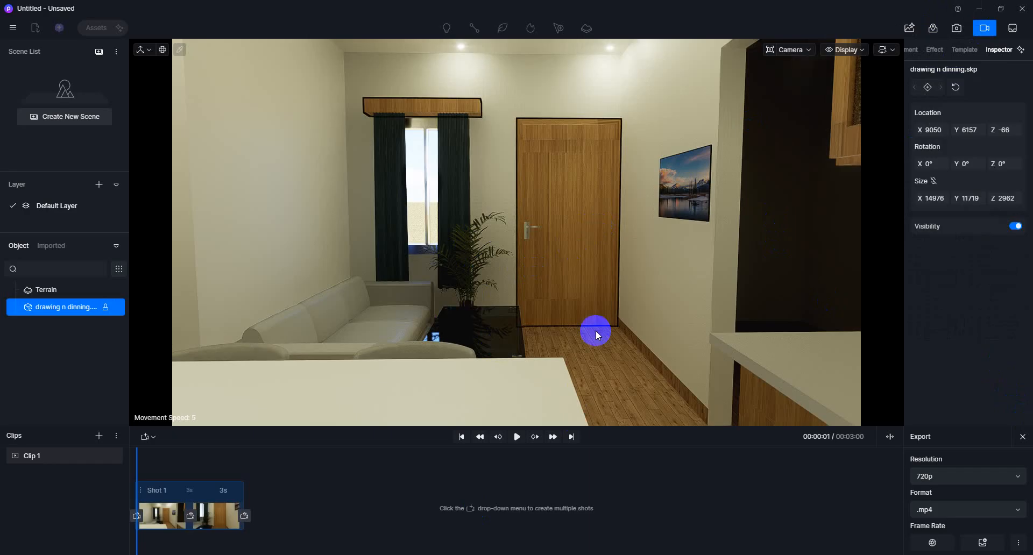
pyautogui.click(597, 358)
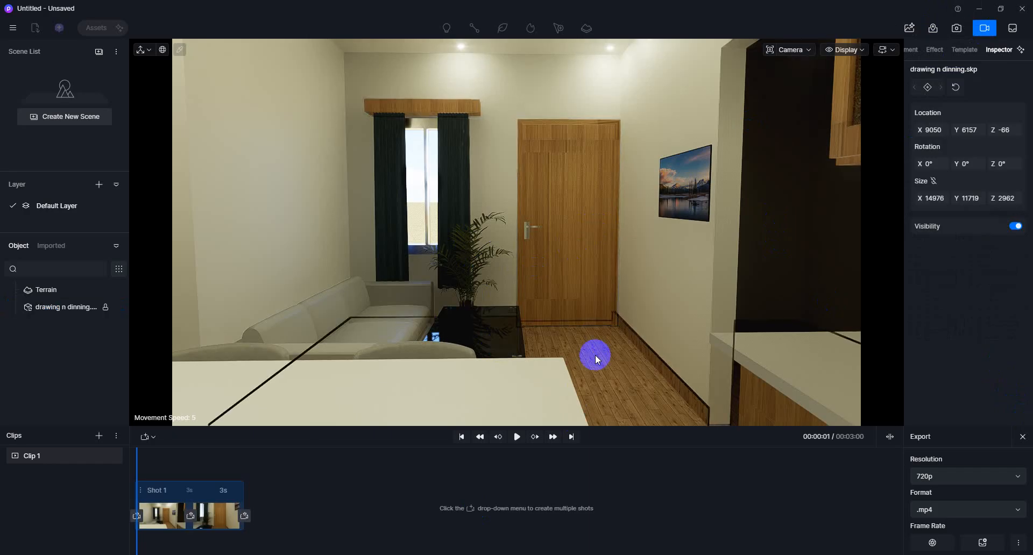